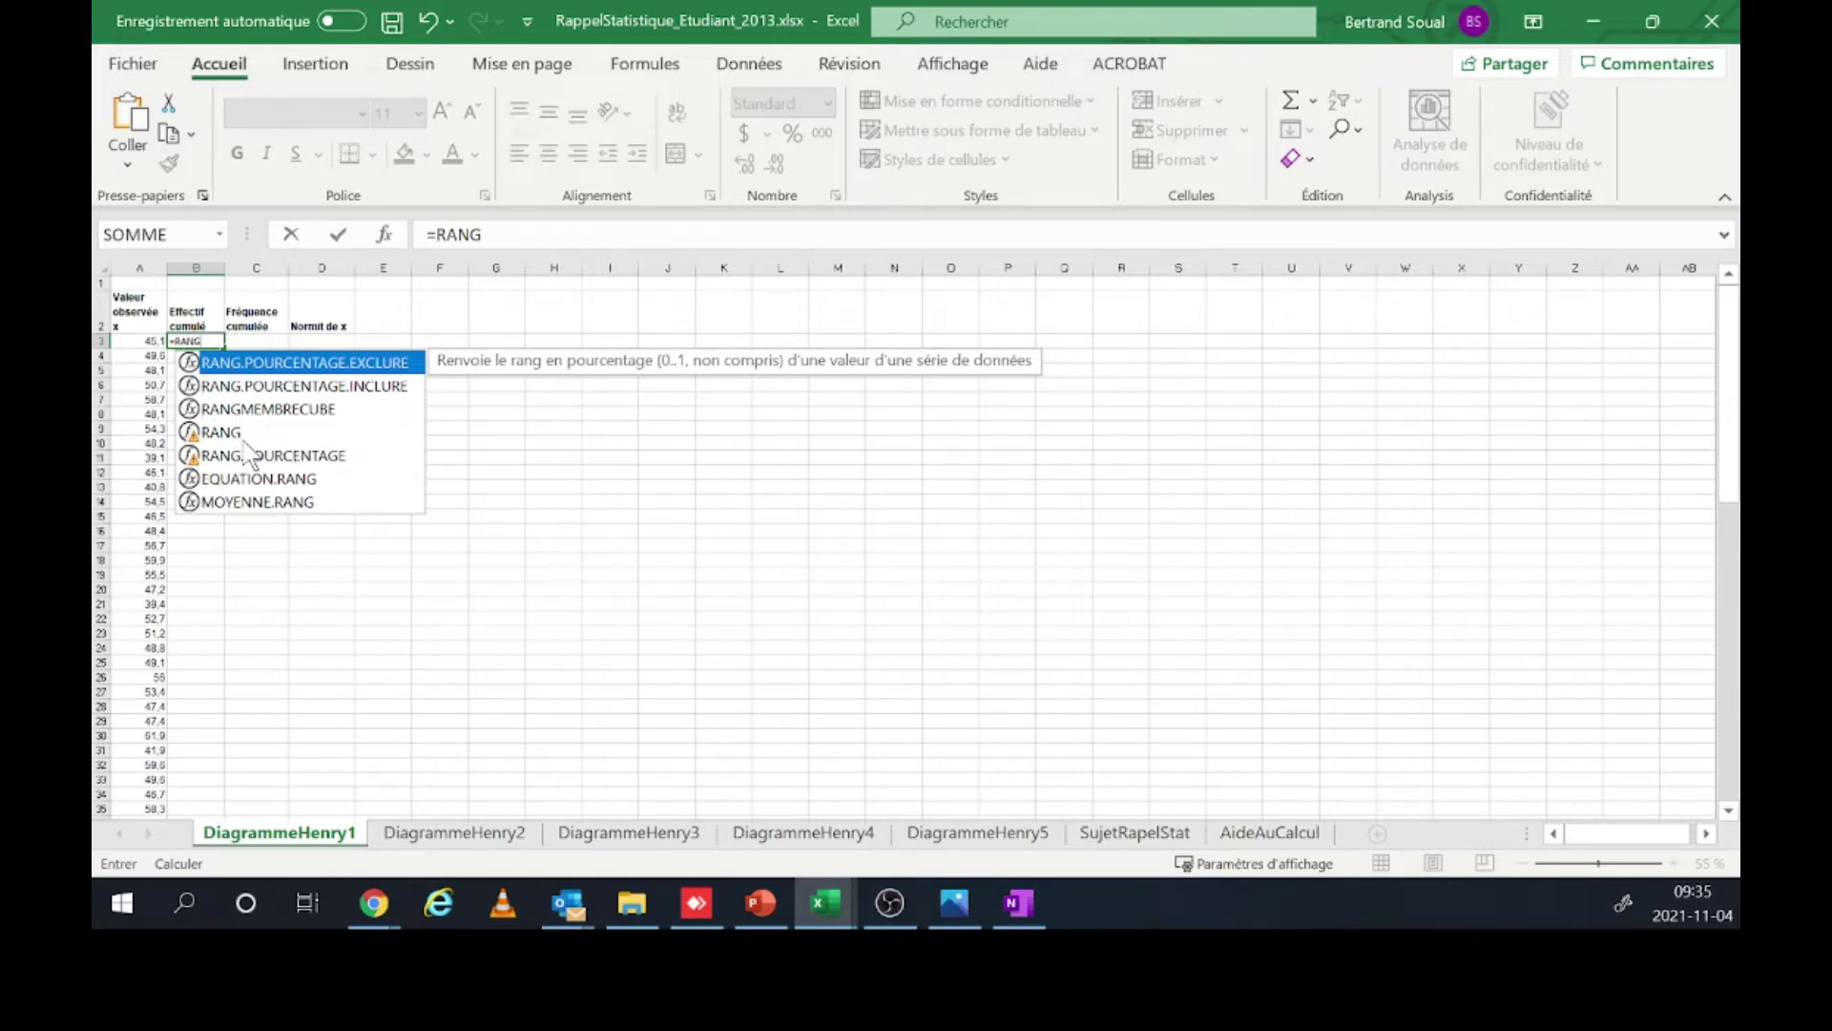
- Insert the RANG function in B3, using A3 as the number and A3:A40 as the reference range
left_click(216, 439)
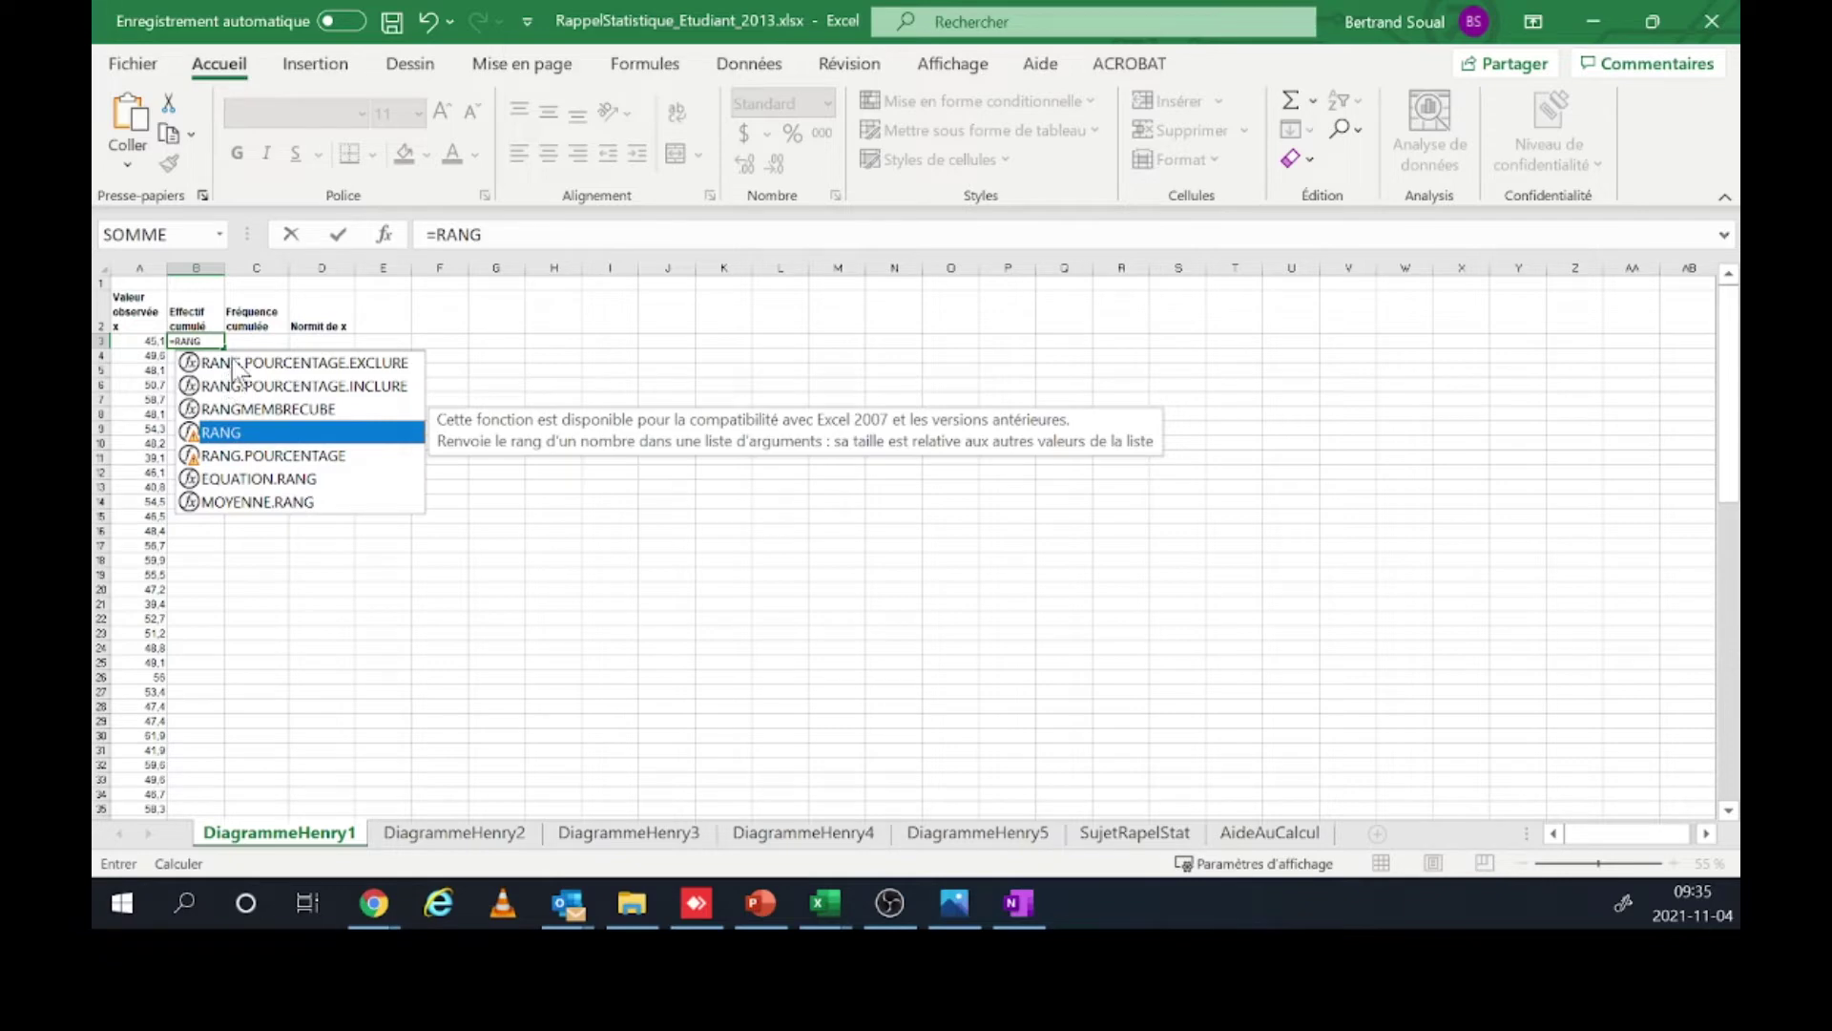
double_click(234, 433)
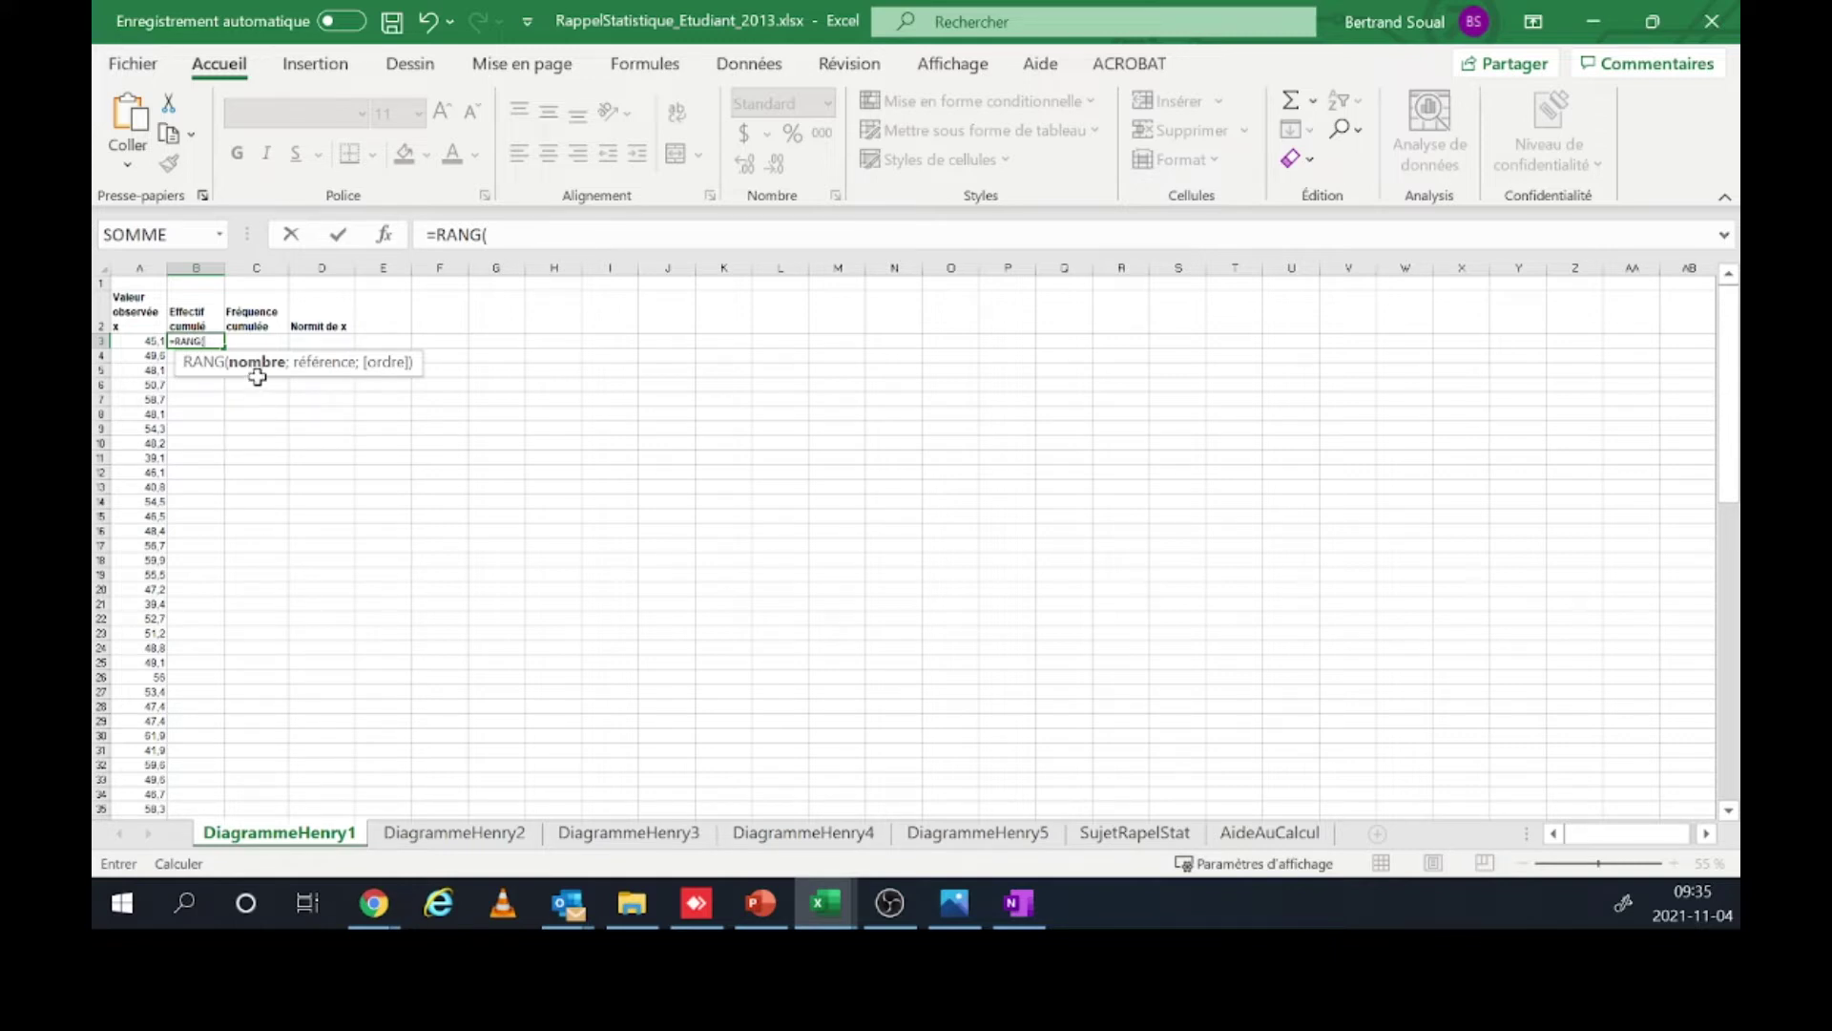
left_click(149, 344)
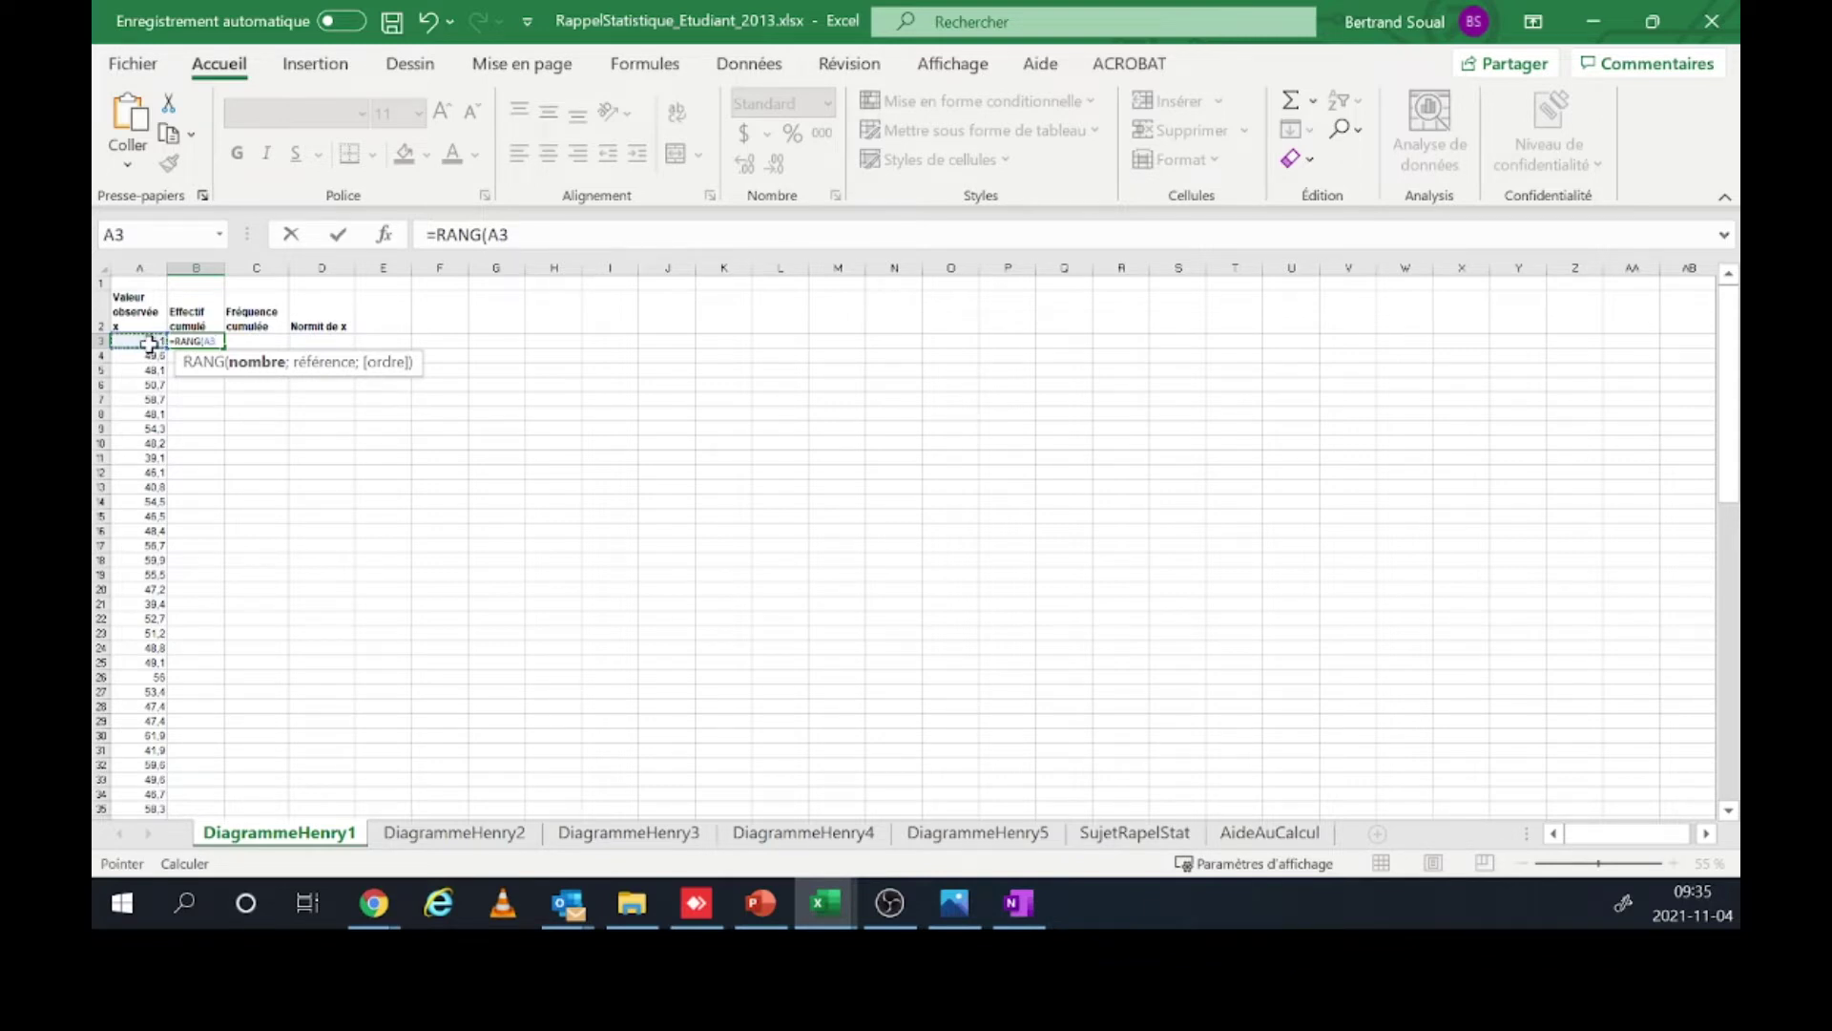
type(";")
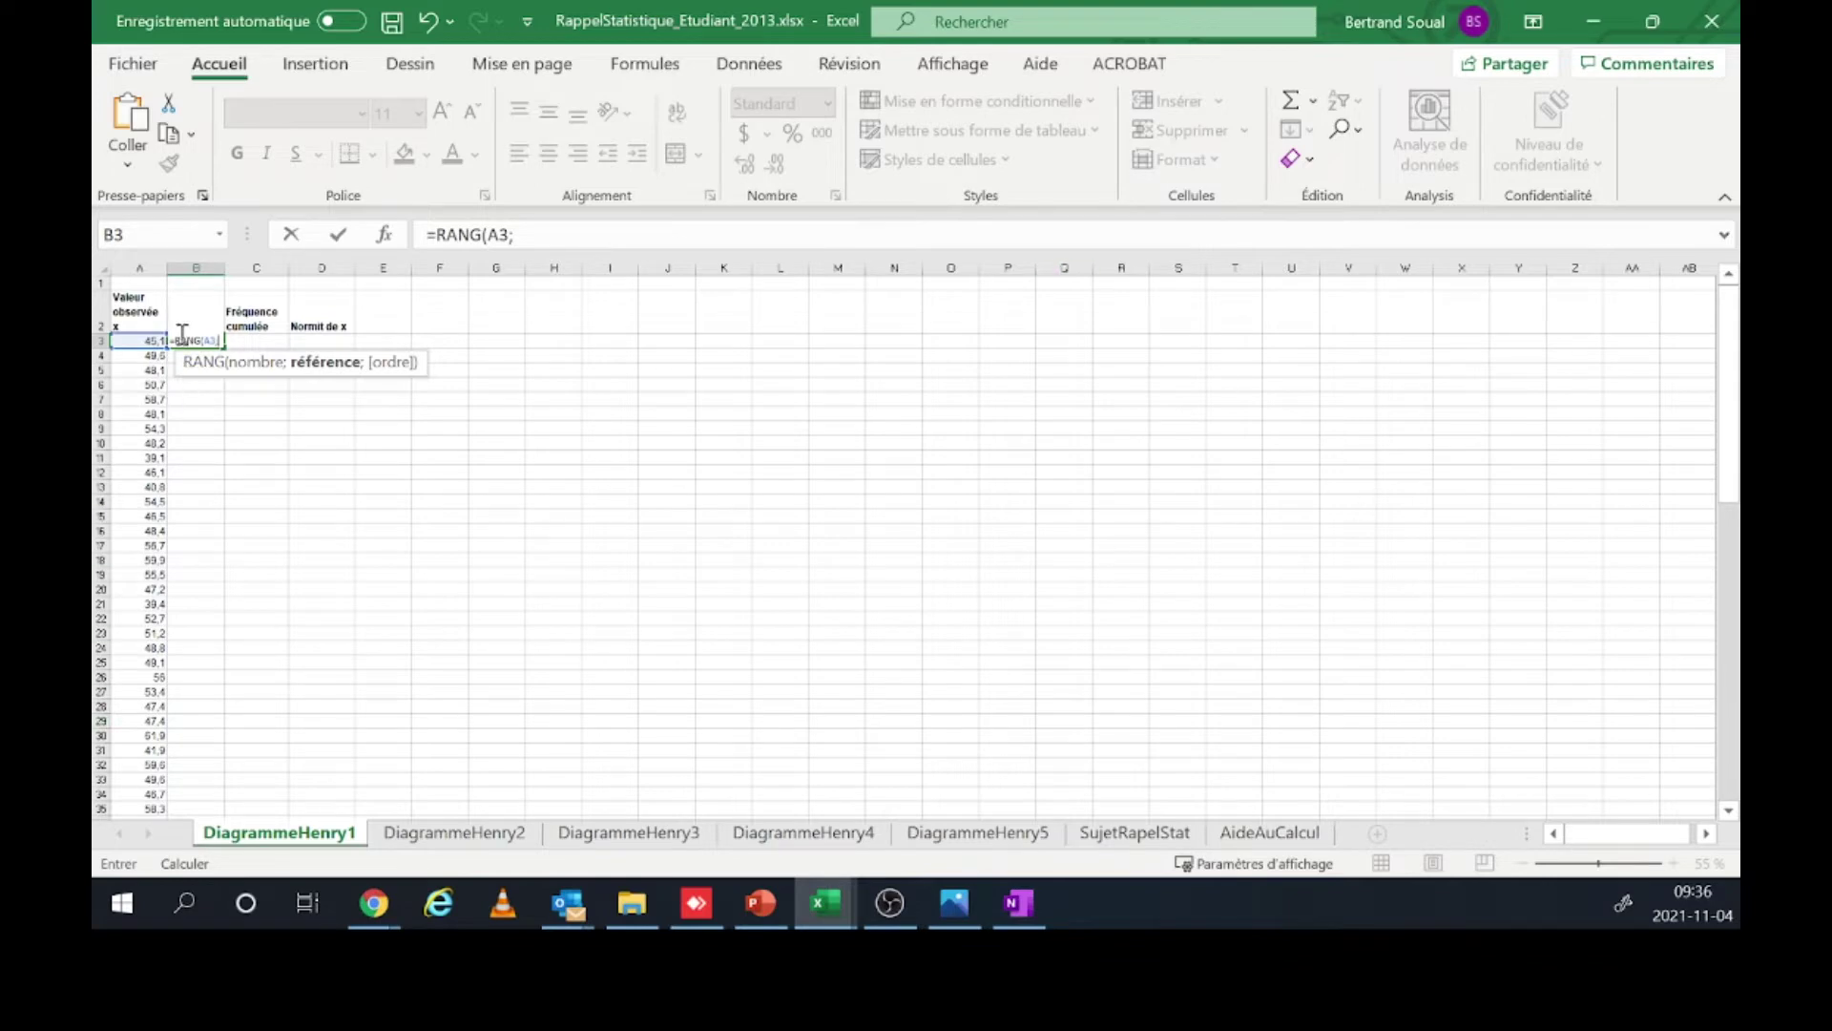
left_click_drag(153, 341, 131, 782)
scroll(343, 564, "up", 2)
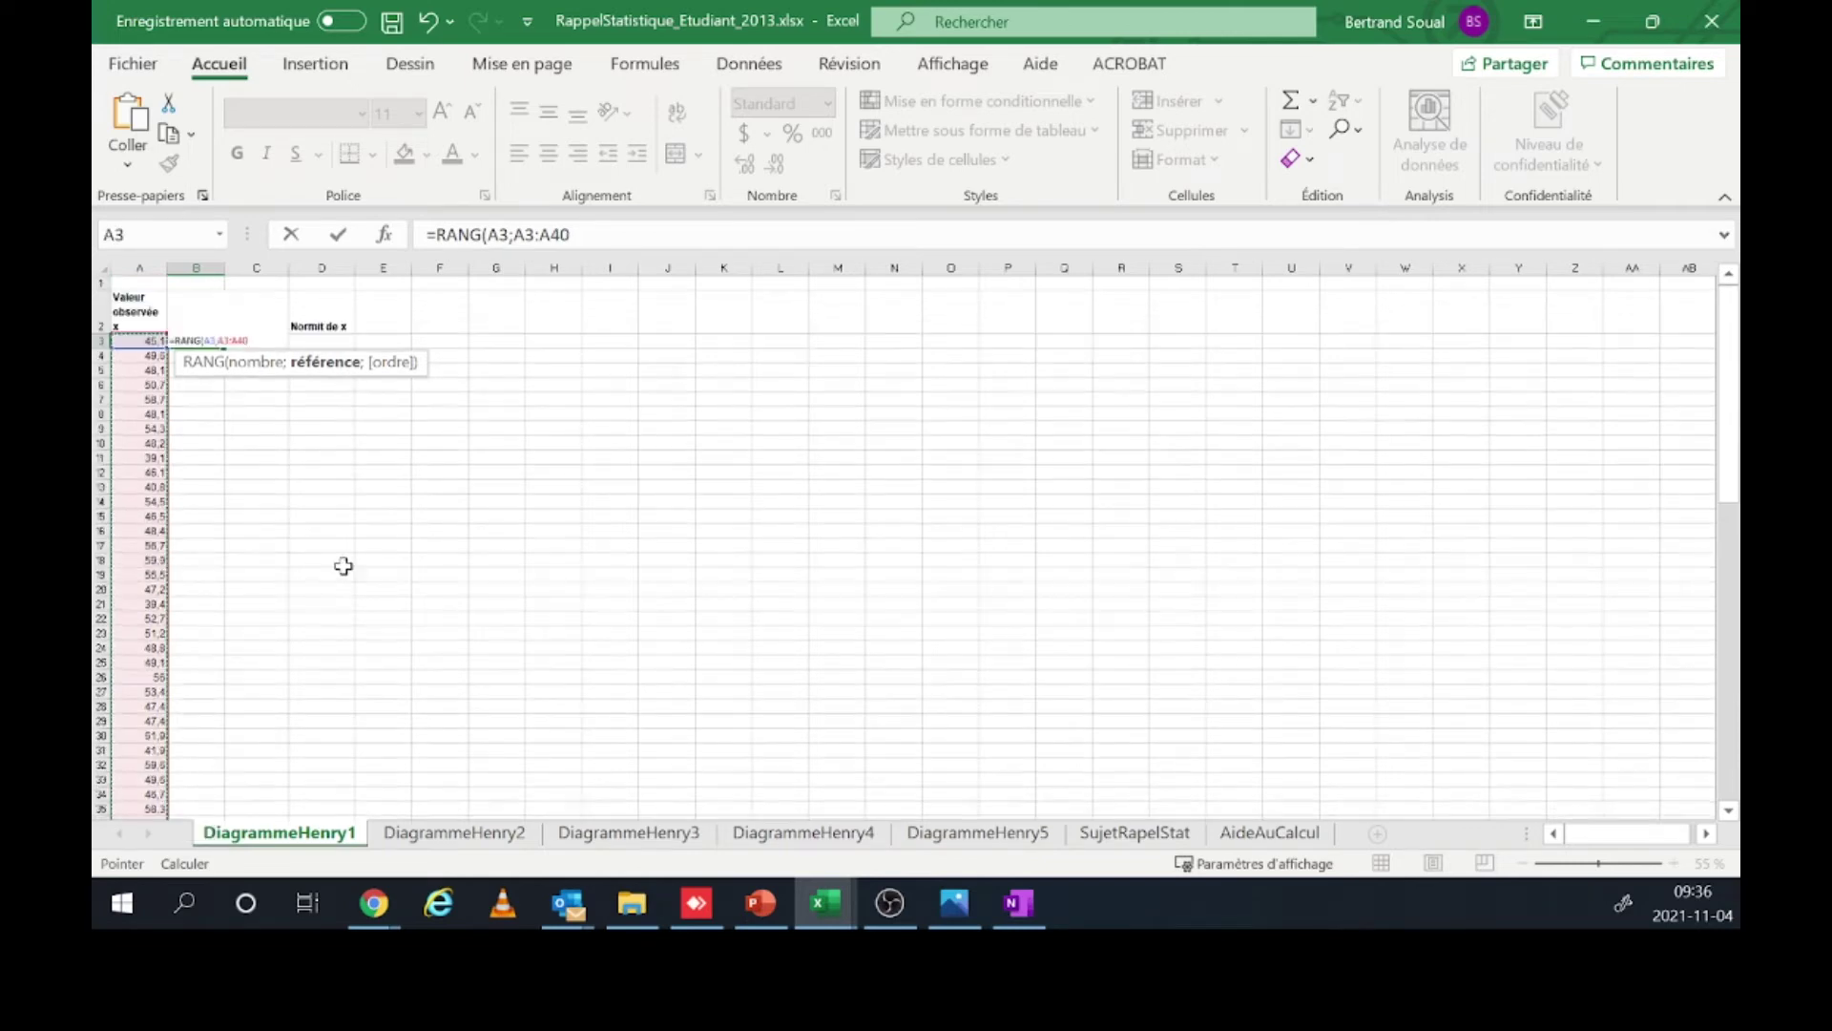
- Complete the RANG formula in B3 with the ascending order option 1 (Croissant) and enter it
left_click(573, 243)
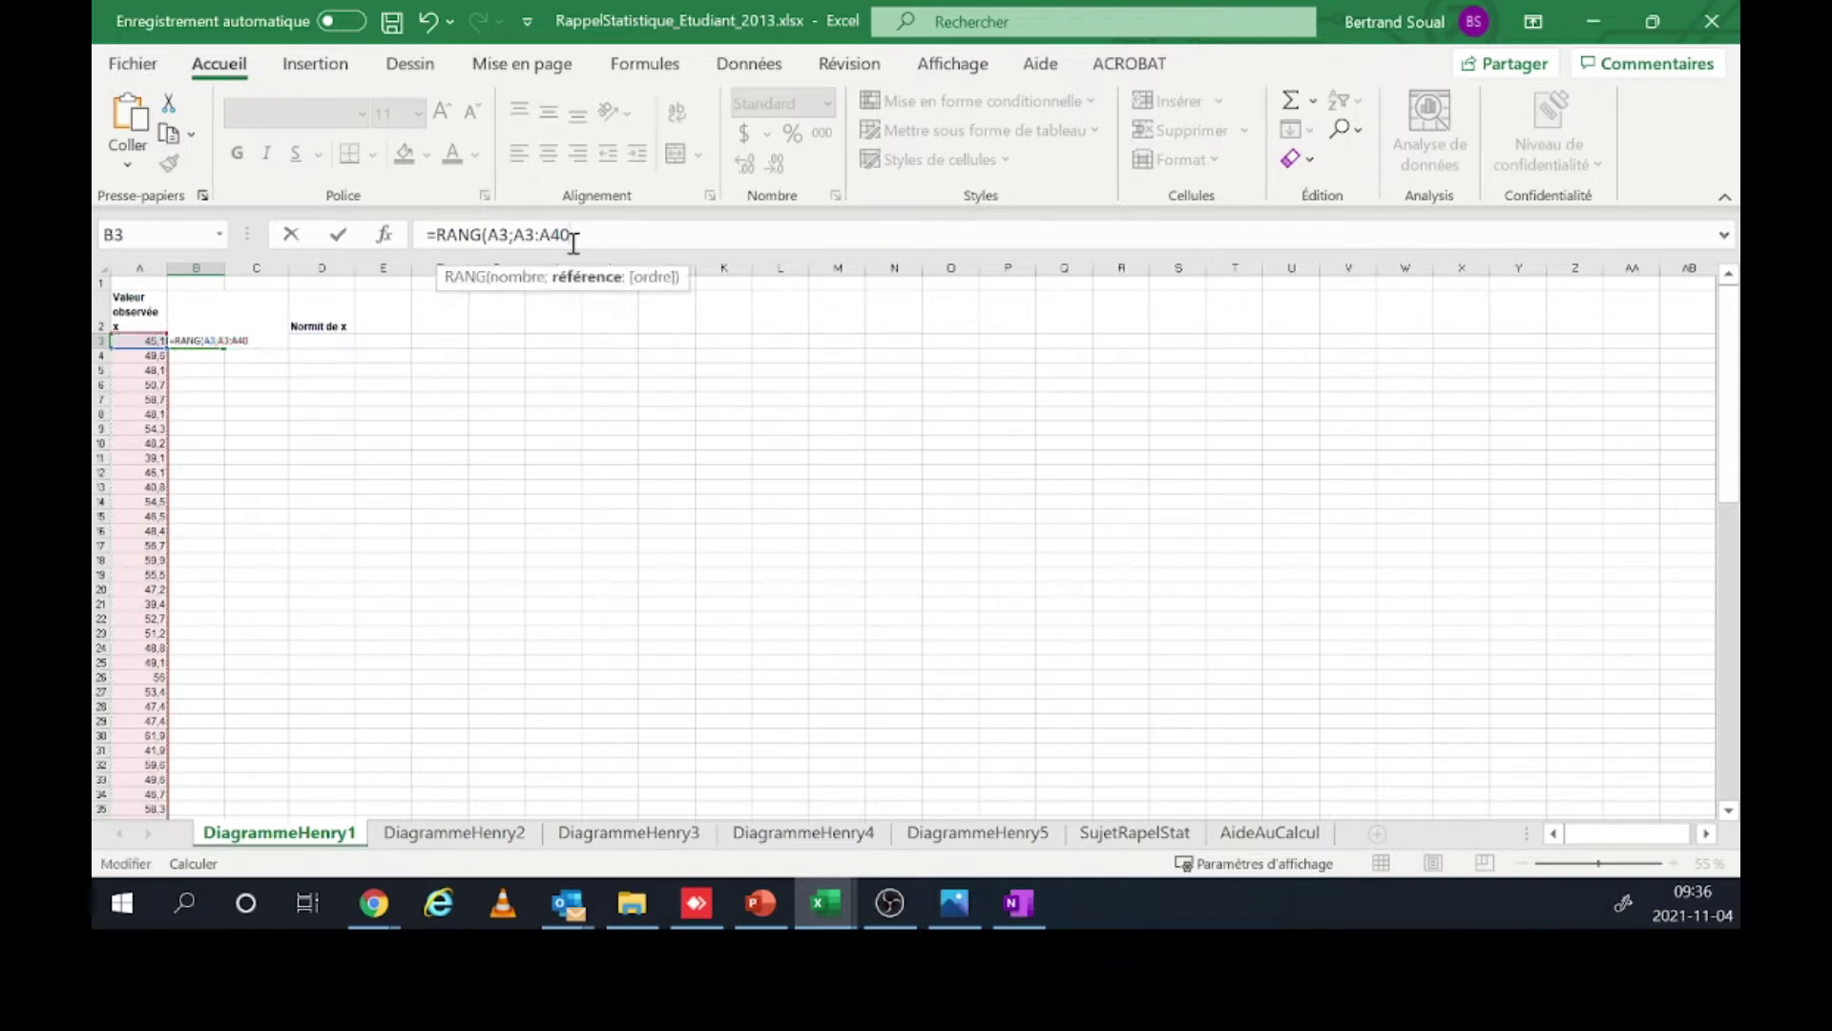
type(";")
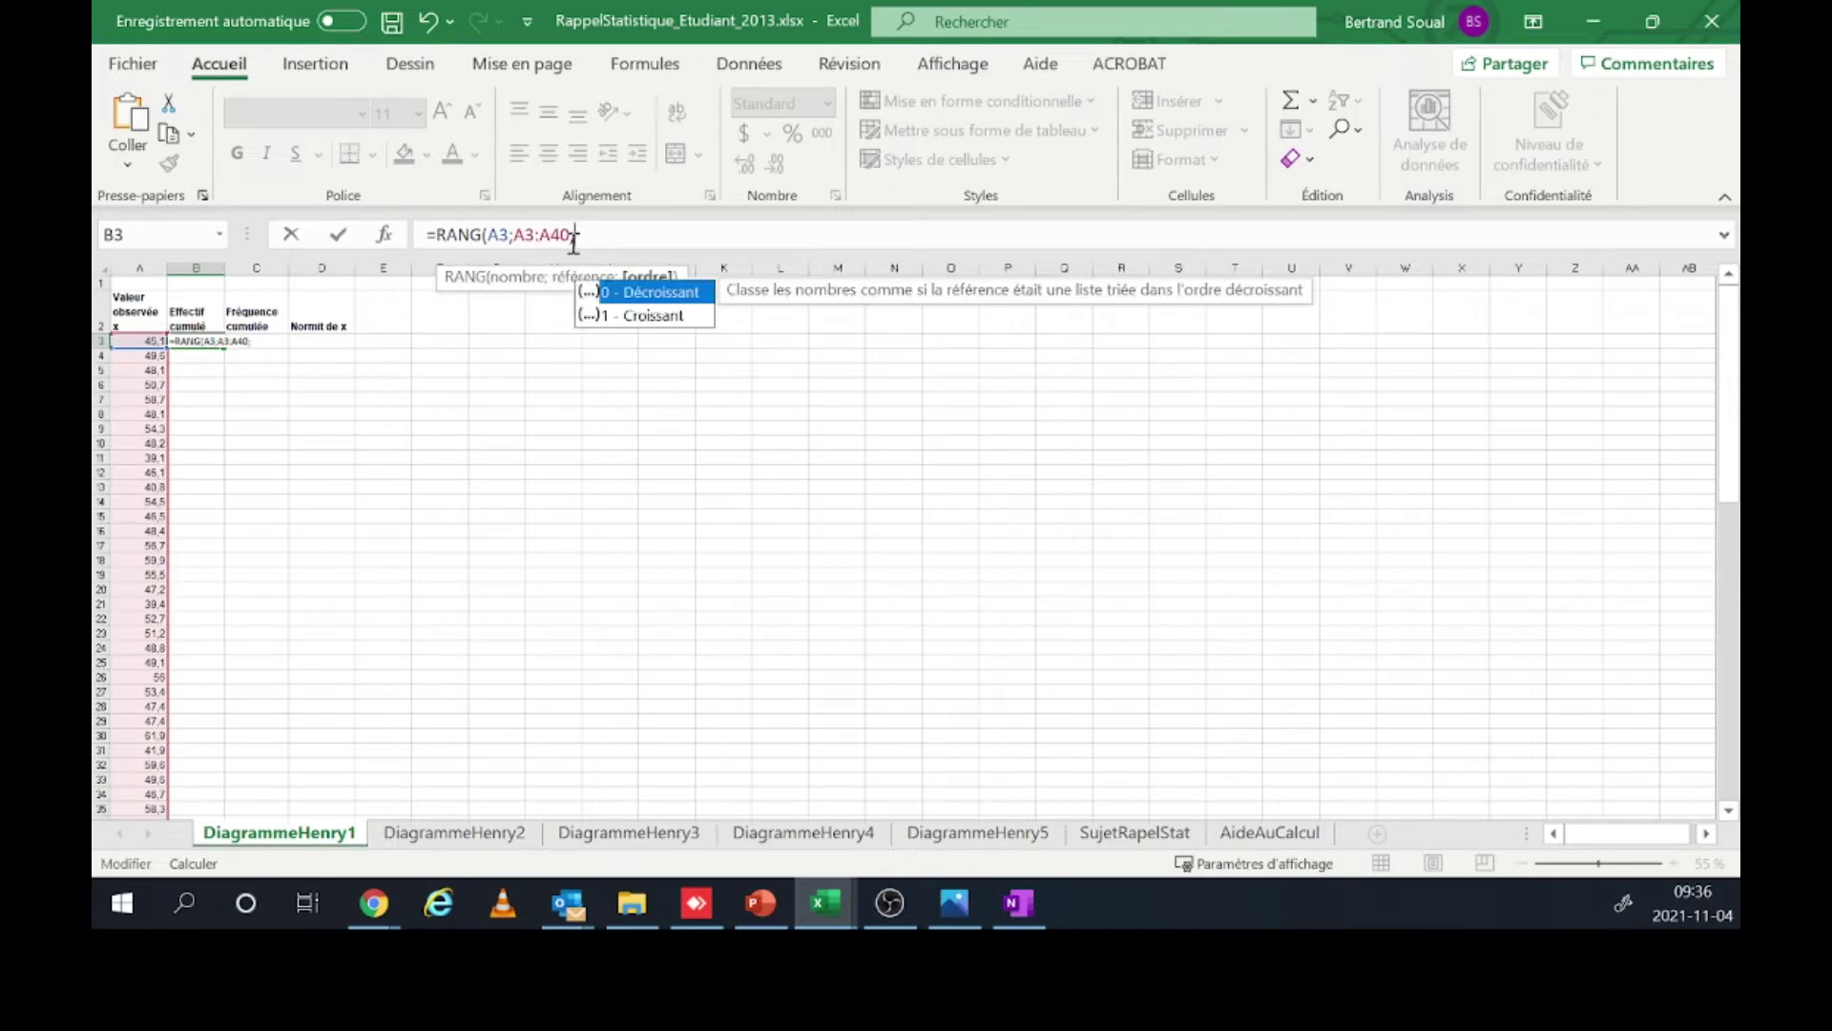
left_click(654, 318)
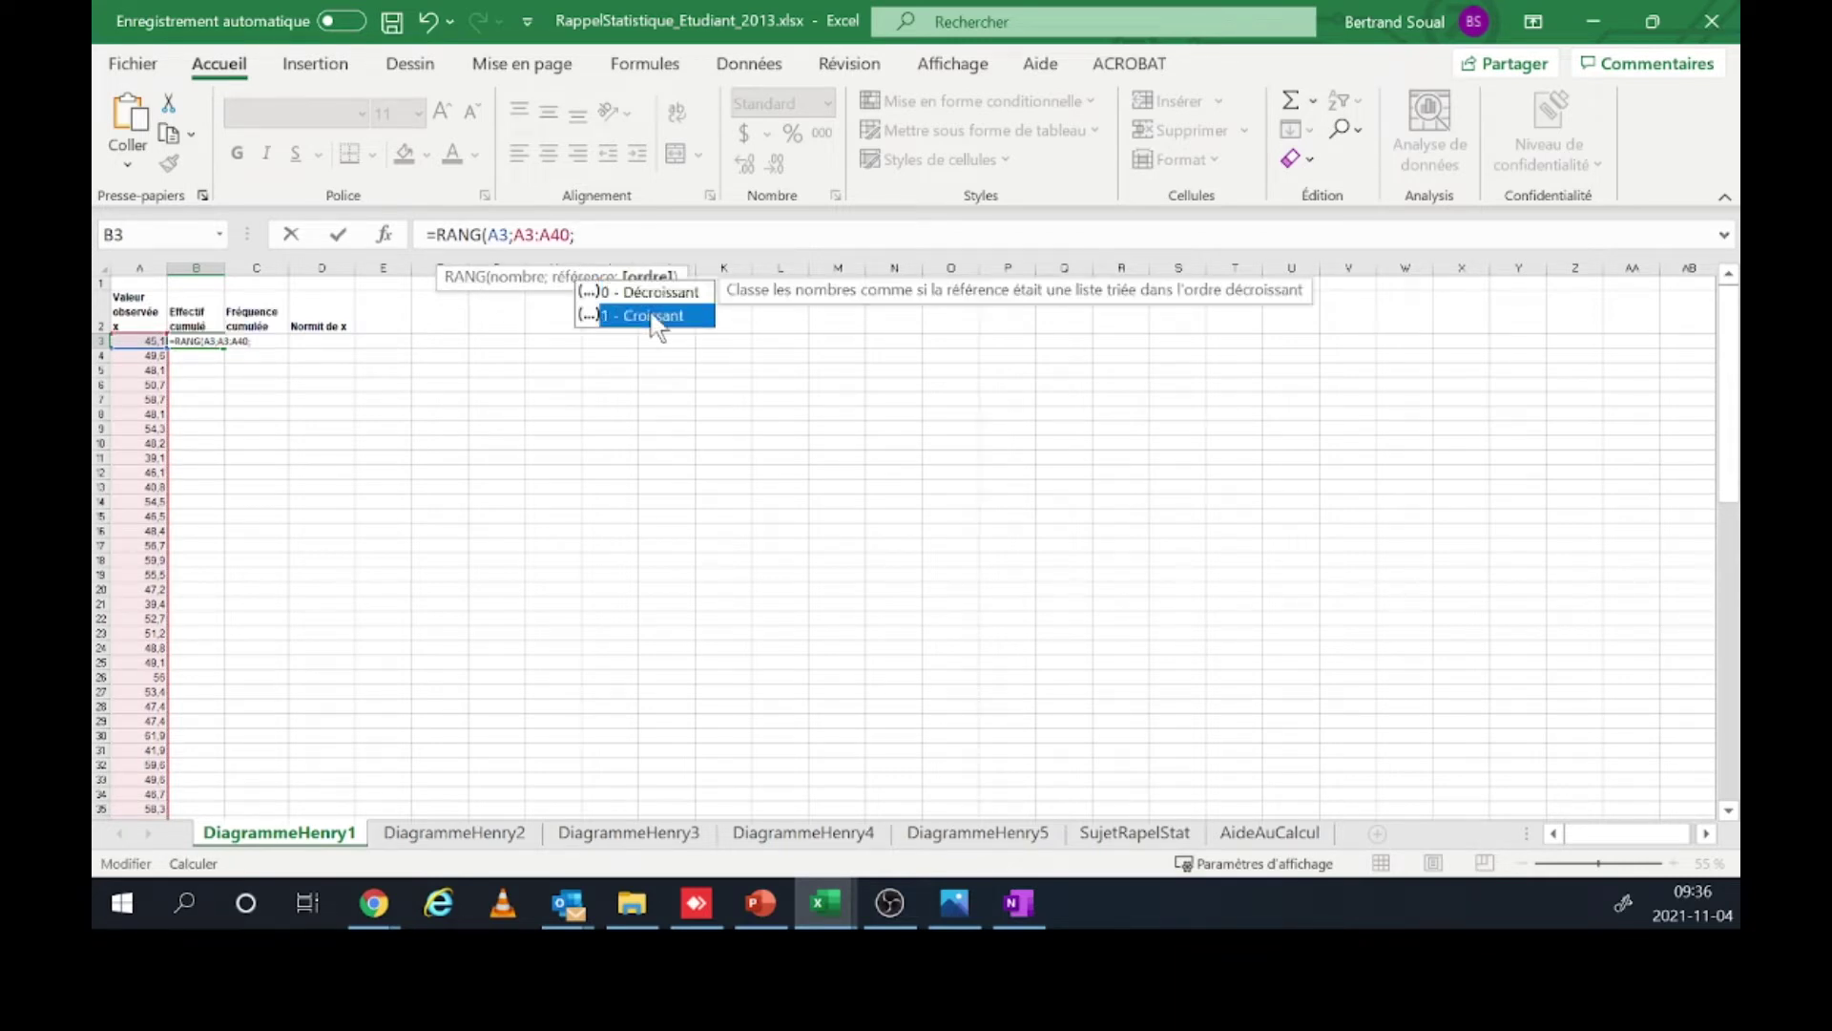
double_click(653, 316)
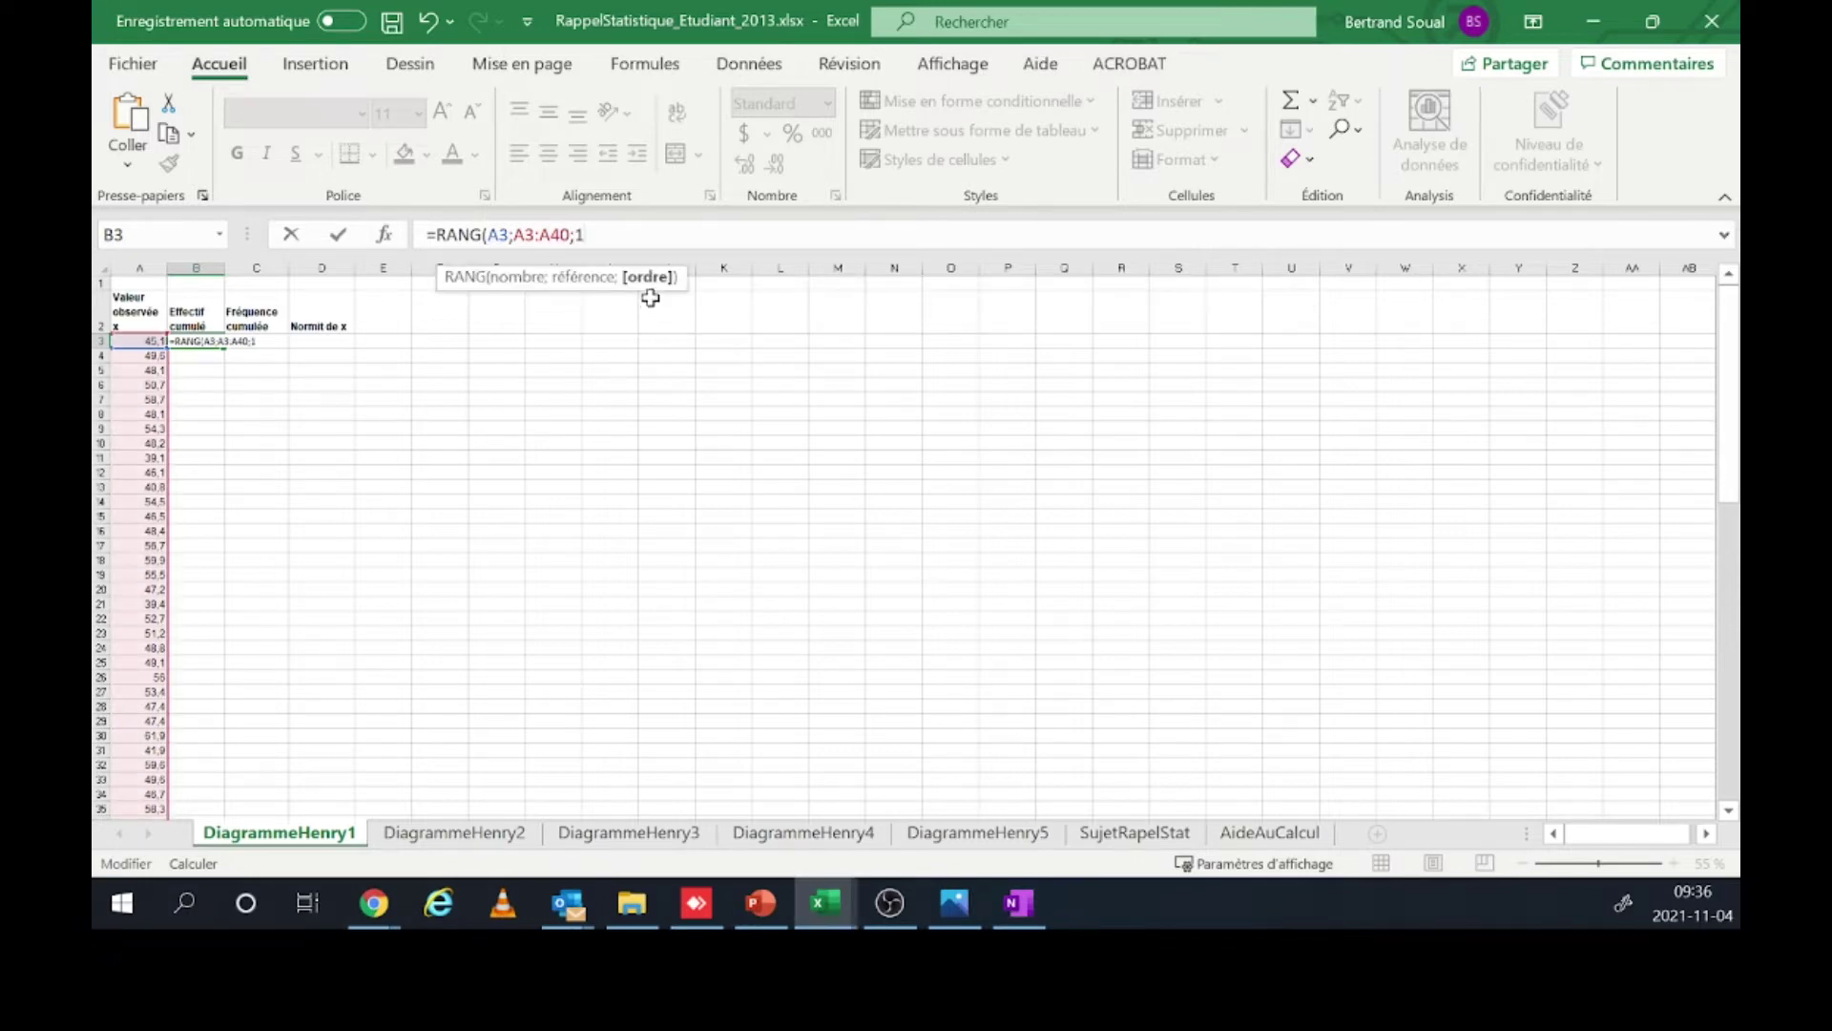
type(")")
key("ctrl+Return")
key("Return")
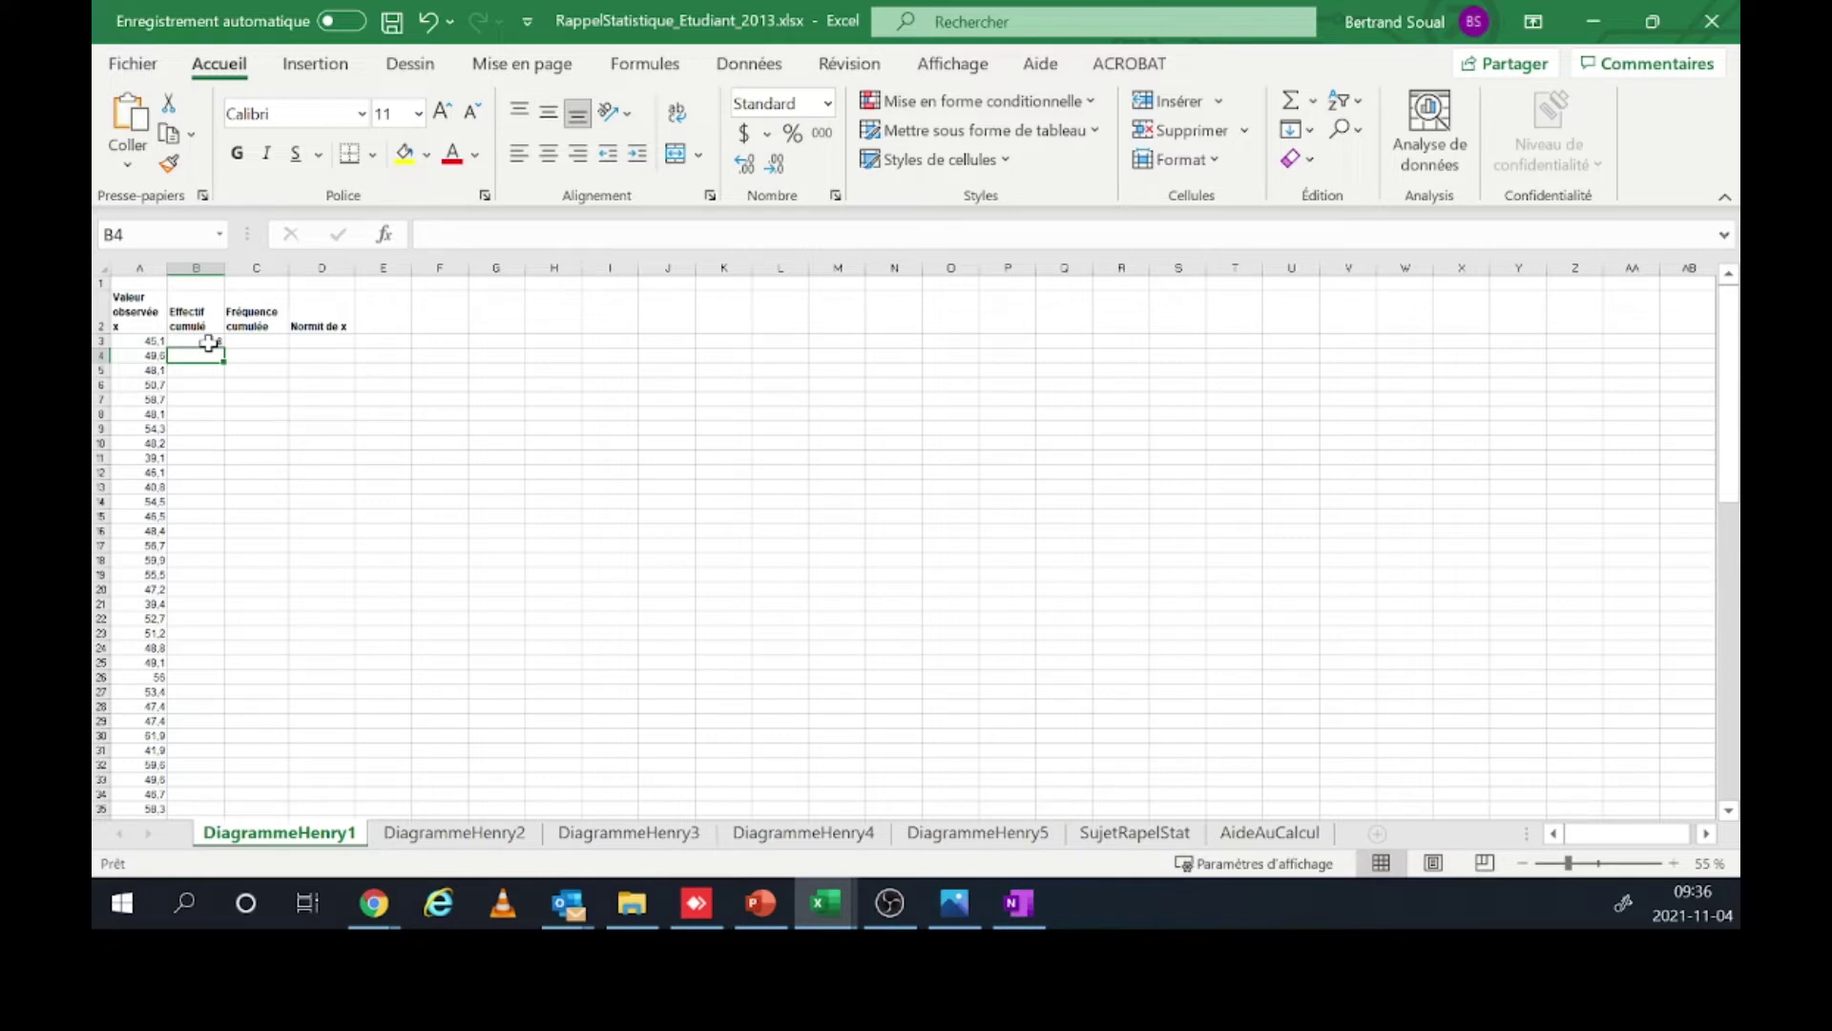
- Make the reference range in B3's RANG formula absolute, as $A$3:$A$40, and enter the formula
left_click(208, 342)
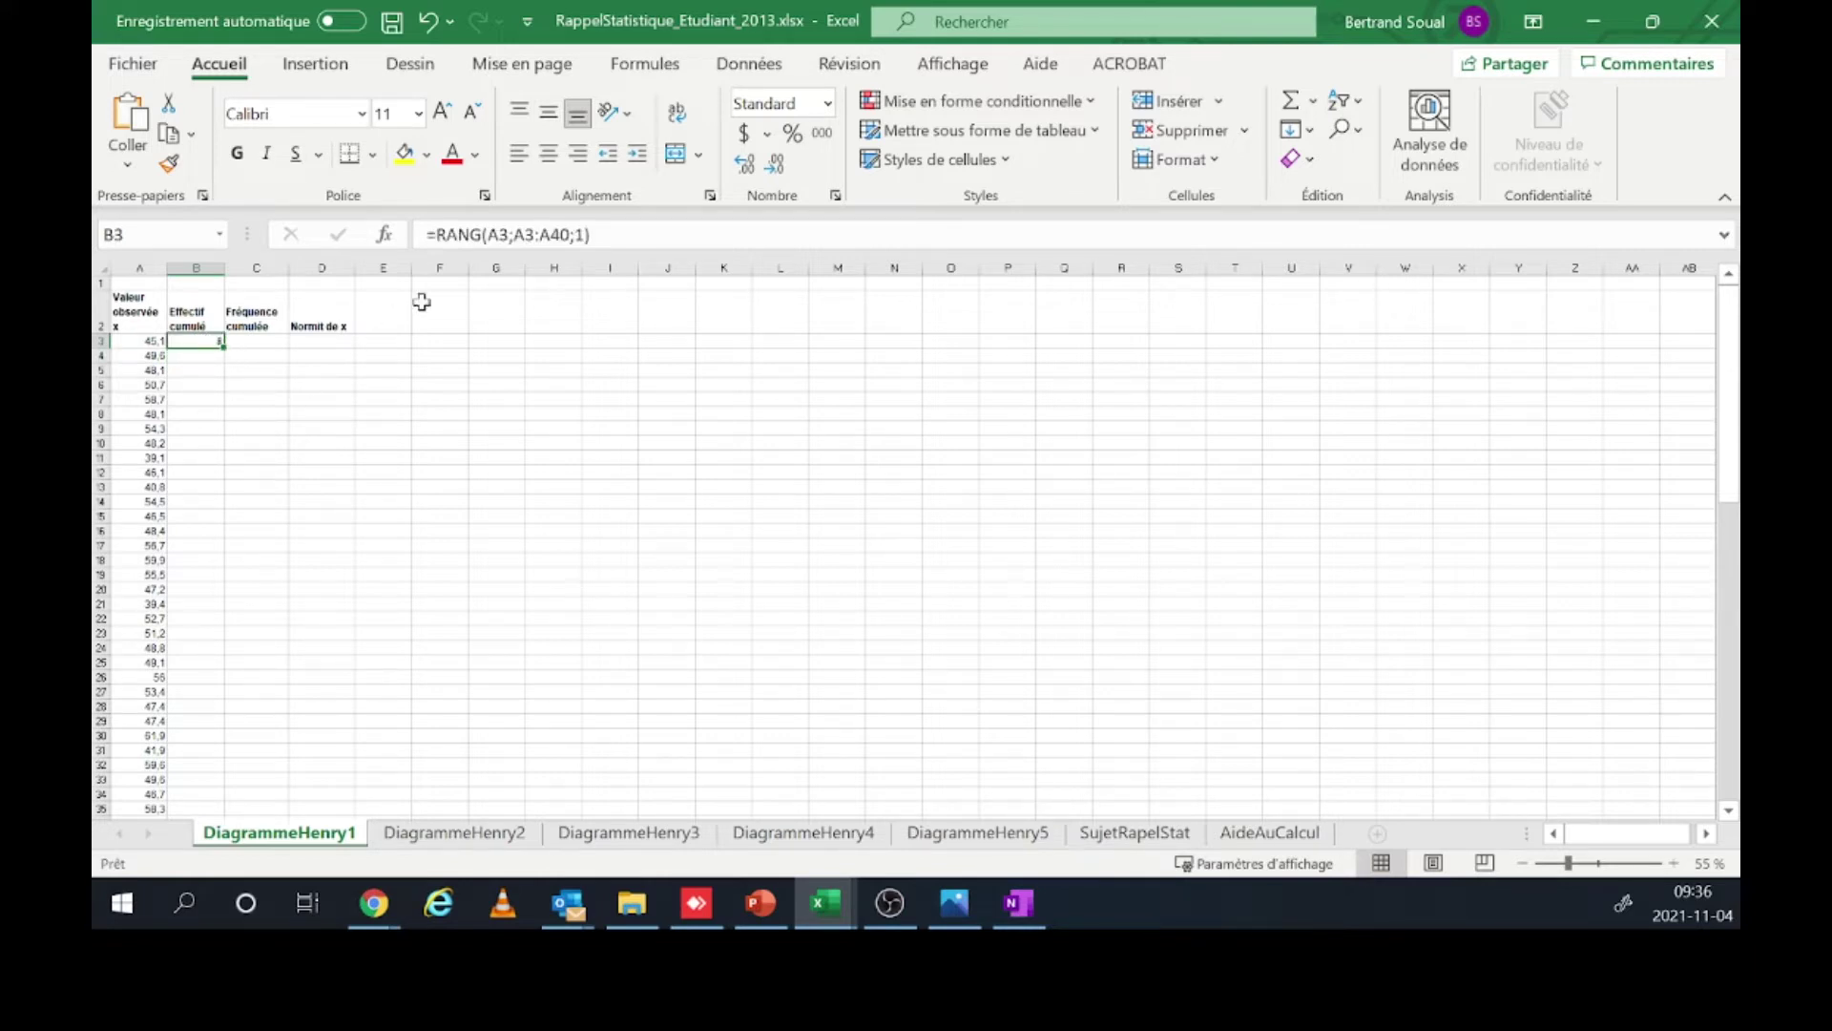
left_click(535, 236)
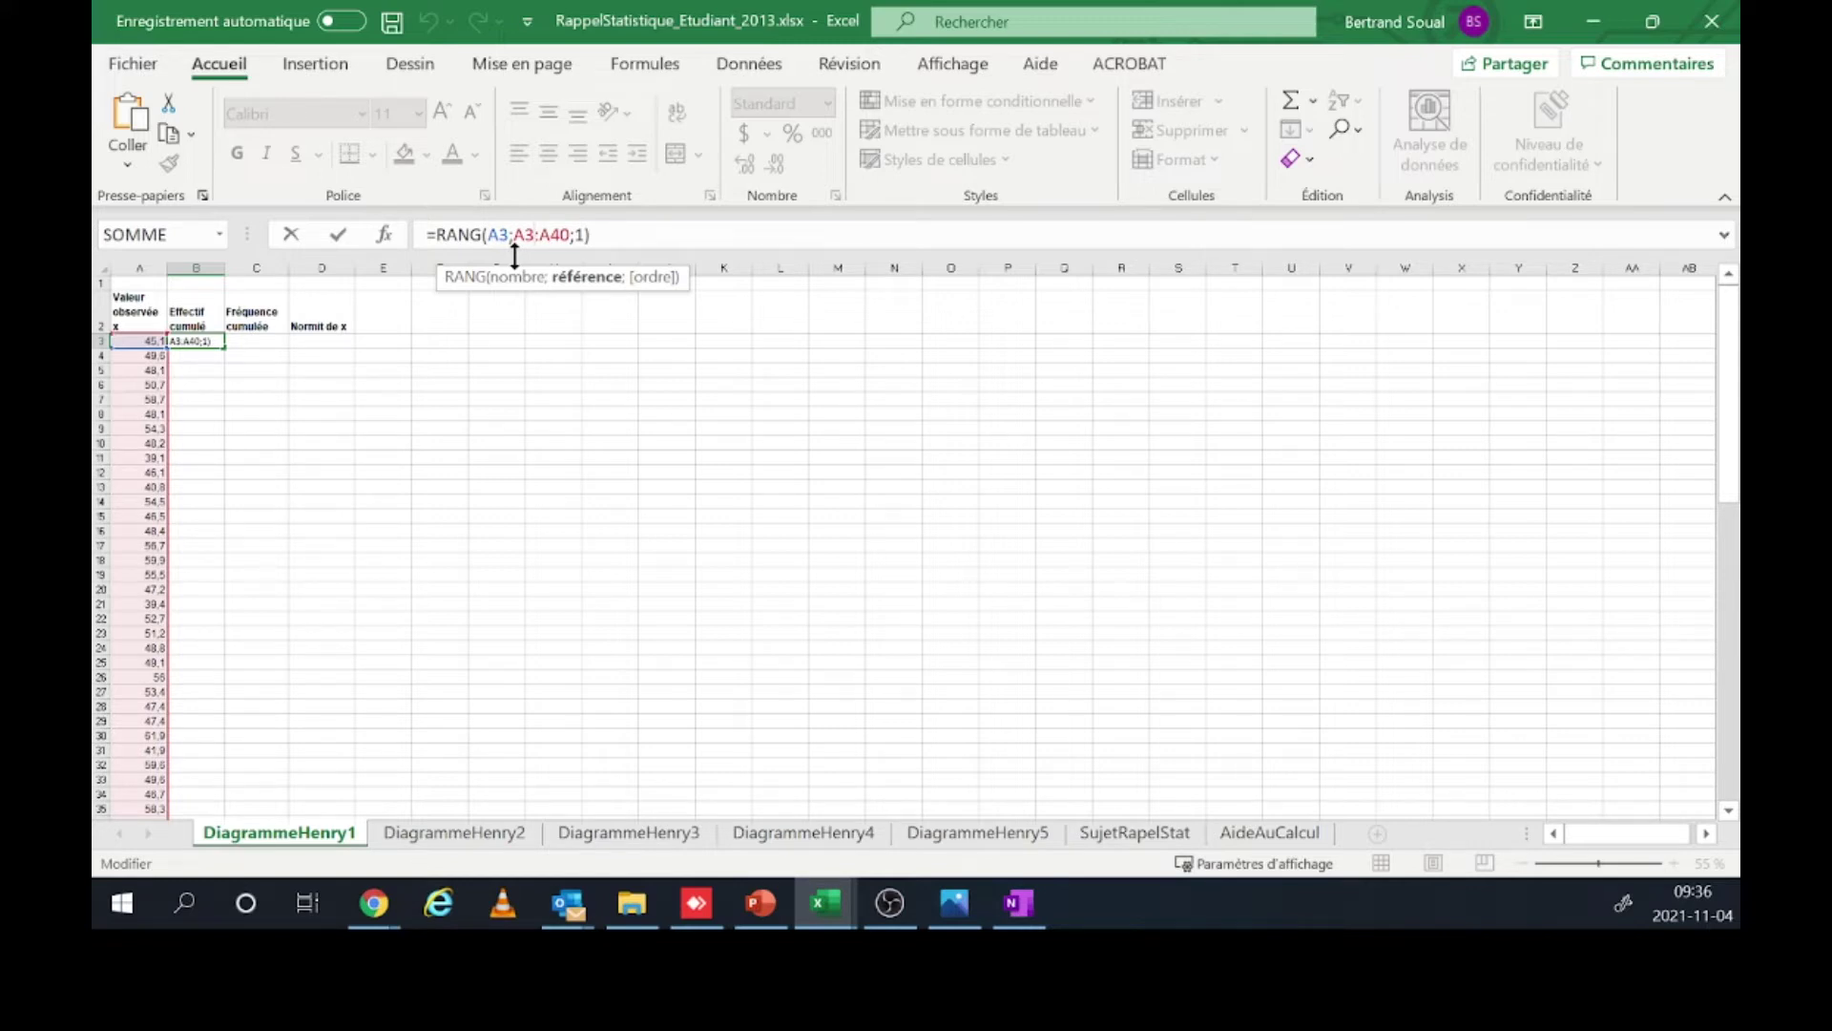
key("F4")
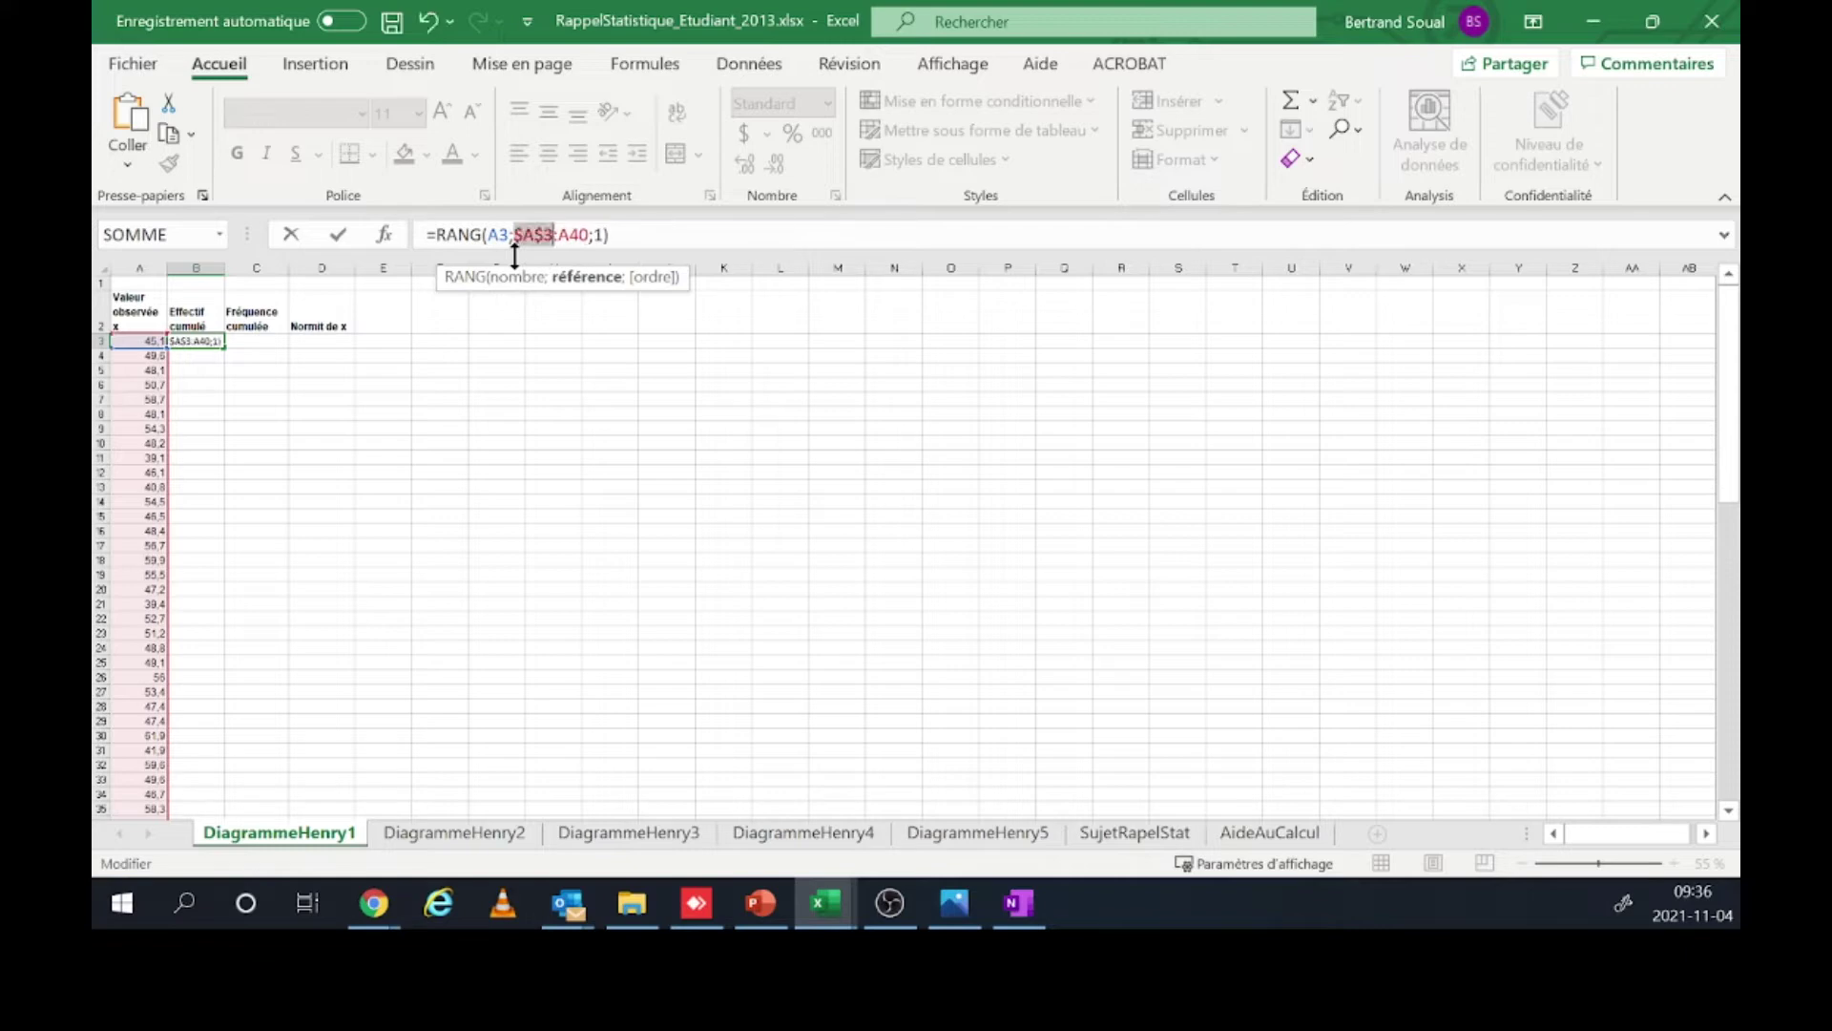
left_click(569, 236)
key("F4")
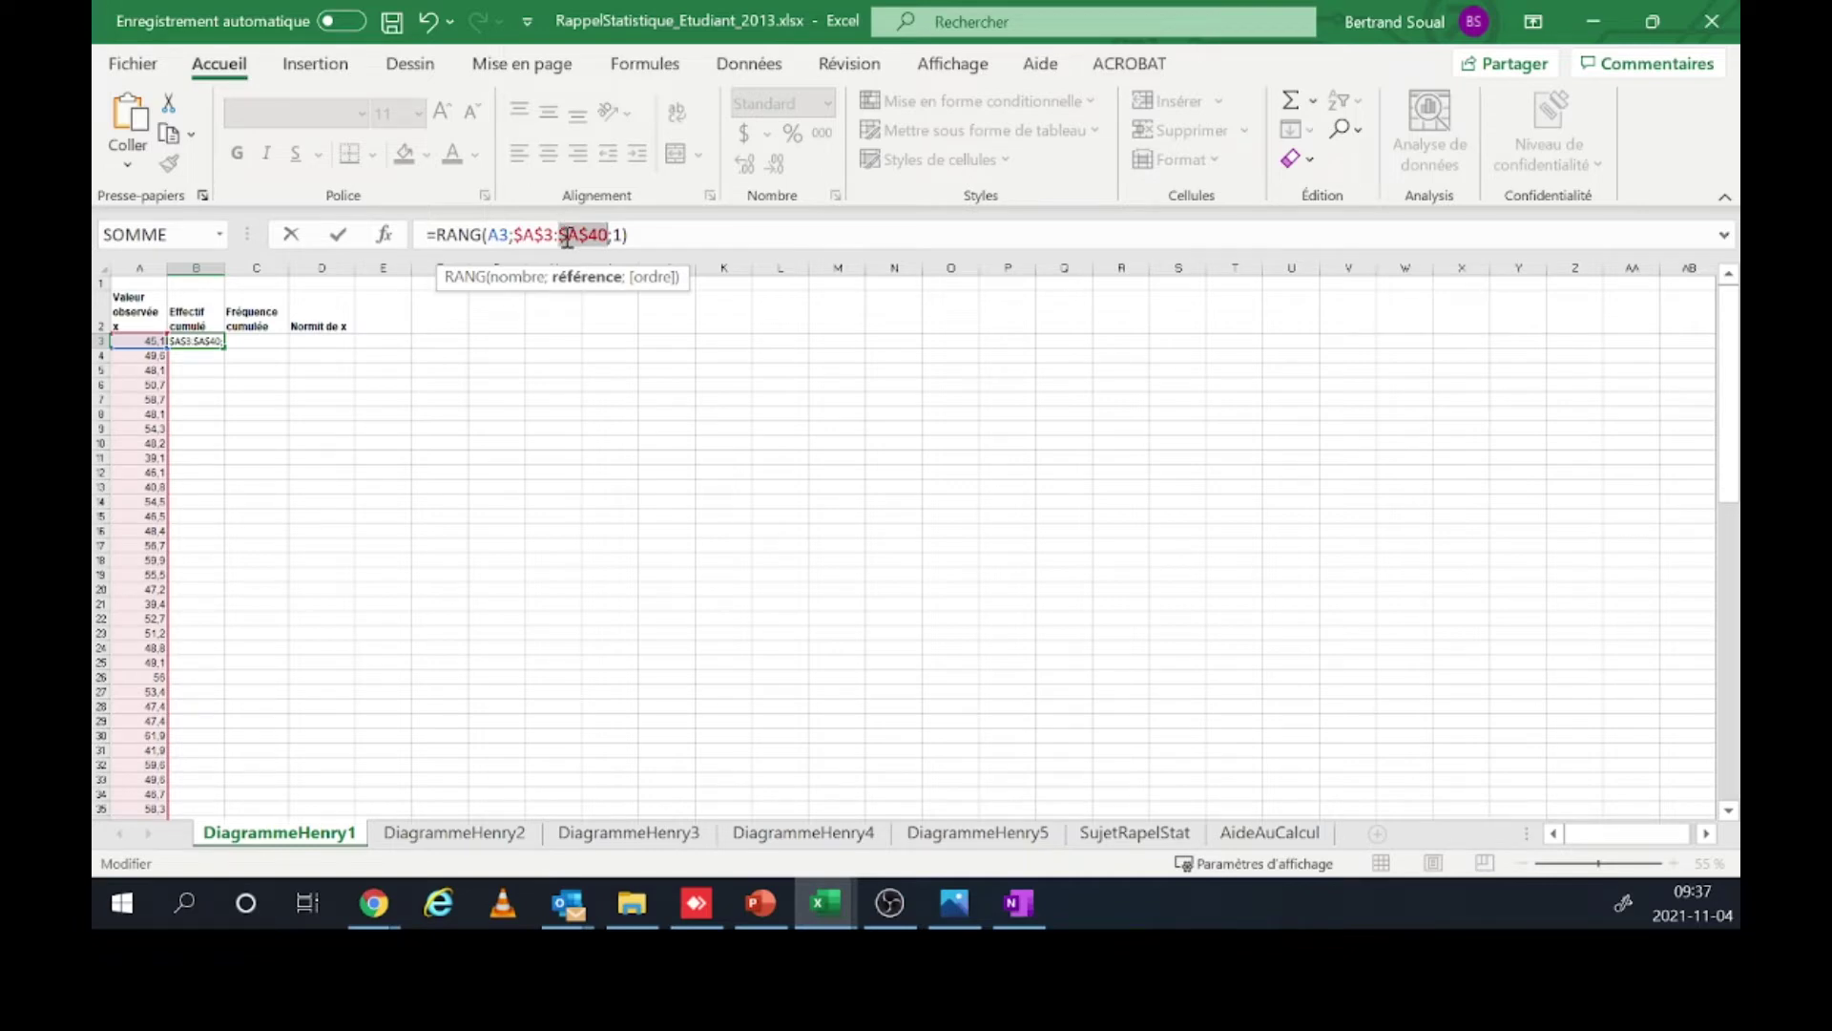
key("F4")
key("F4")
key("F4")
key("F4")
key("F4")
key("F4")
key("F4")
key("F4")
key("F4")
key("F4")
key("F4")
key("F4")
key("F4")
key("F4")
key("F4")
key("F4")
key("F4")
key("F4")
key("F4")
key("F4")
key("F4")
key("F4")
key("F4")
key("F4")
key("F4")
key("F4")
key("F4")
key("F4")
key("Return")
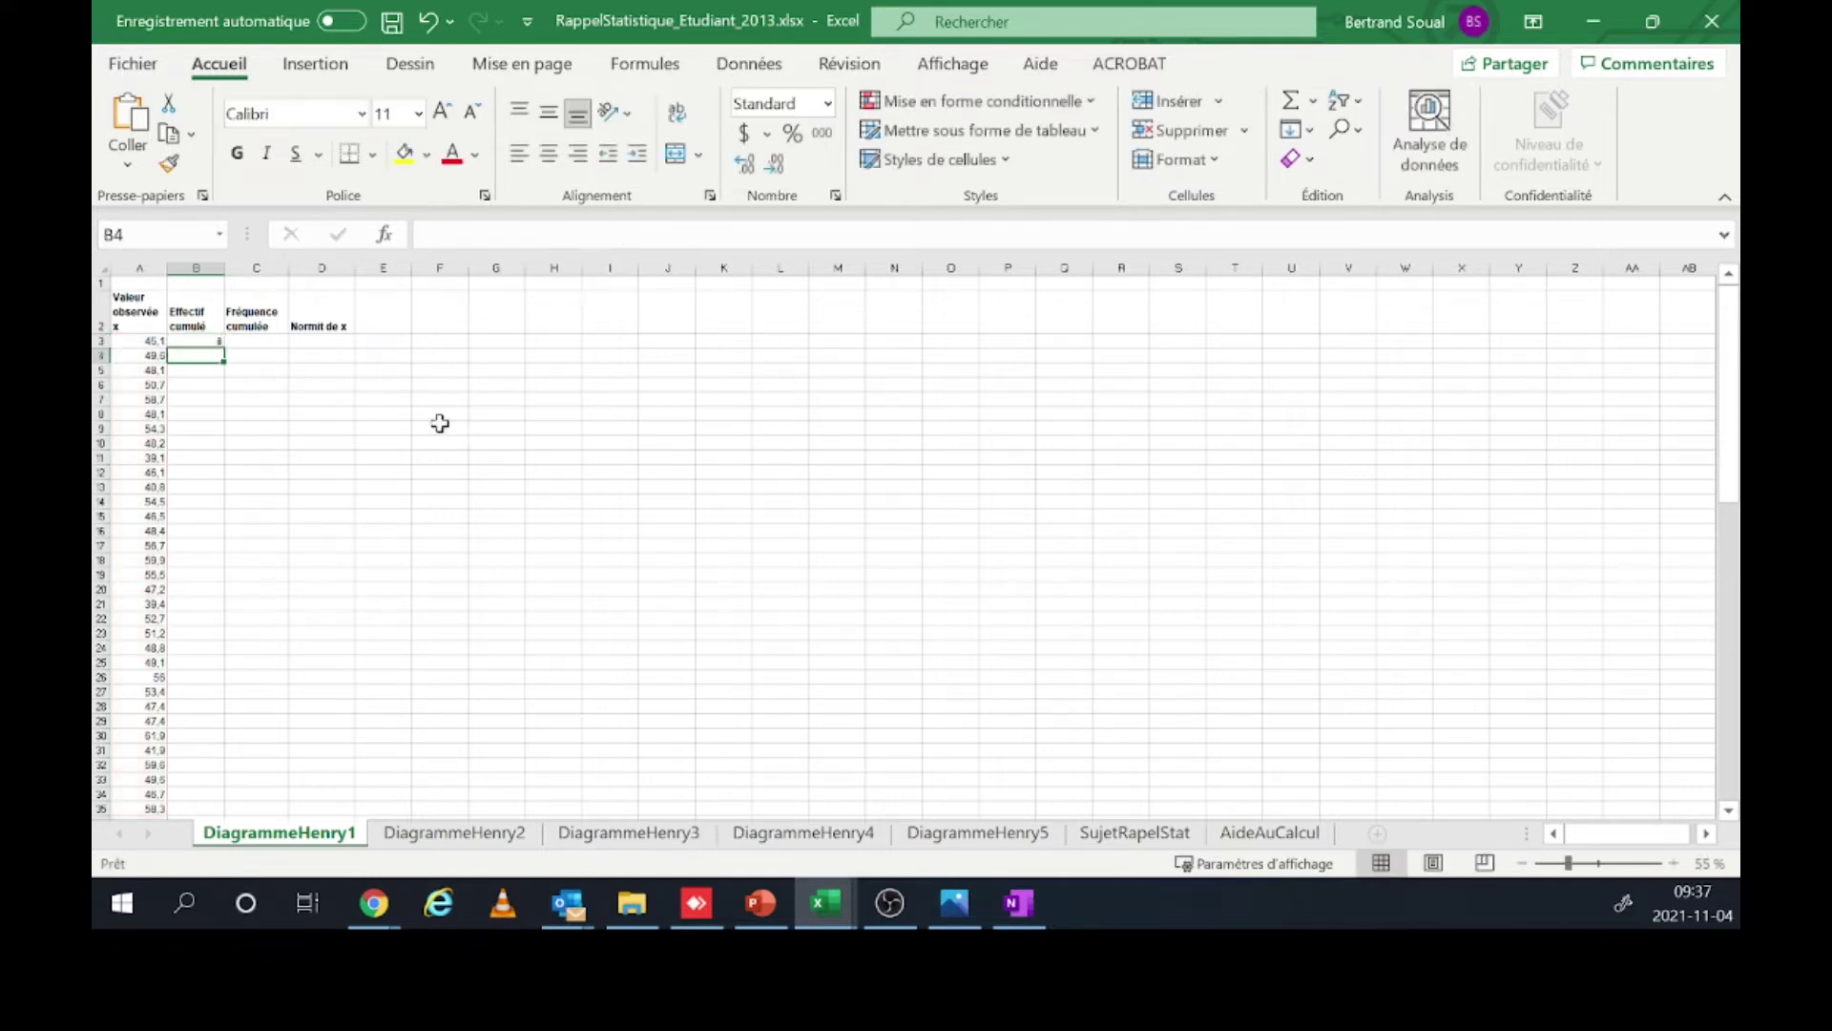
- Fill the RANG formula from B3 down the Effectif cumulé column to row 40
left_click(195, 341)
double_click(224, 347)
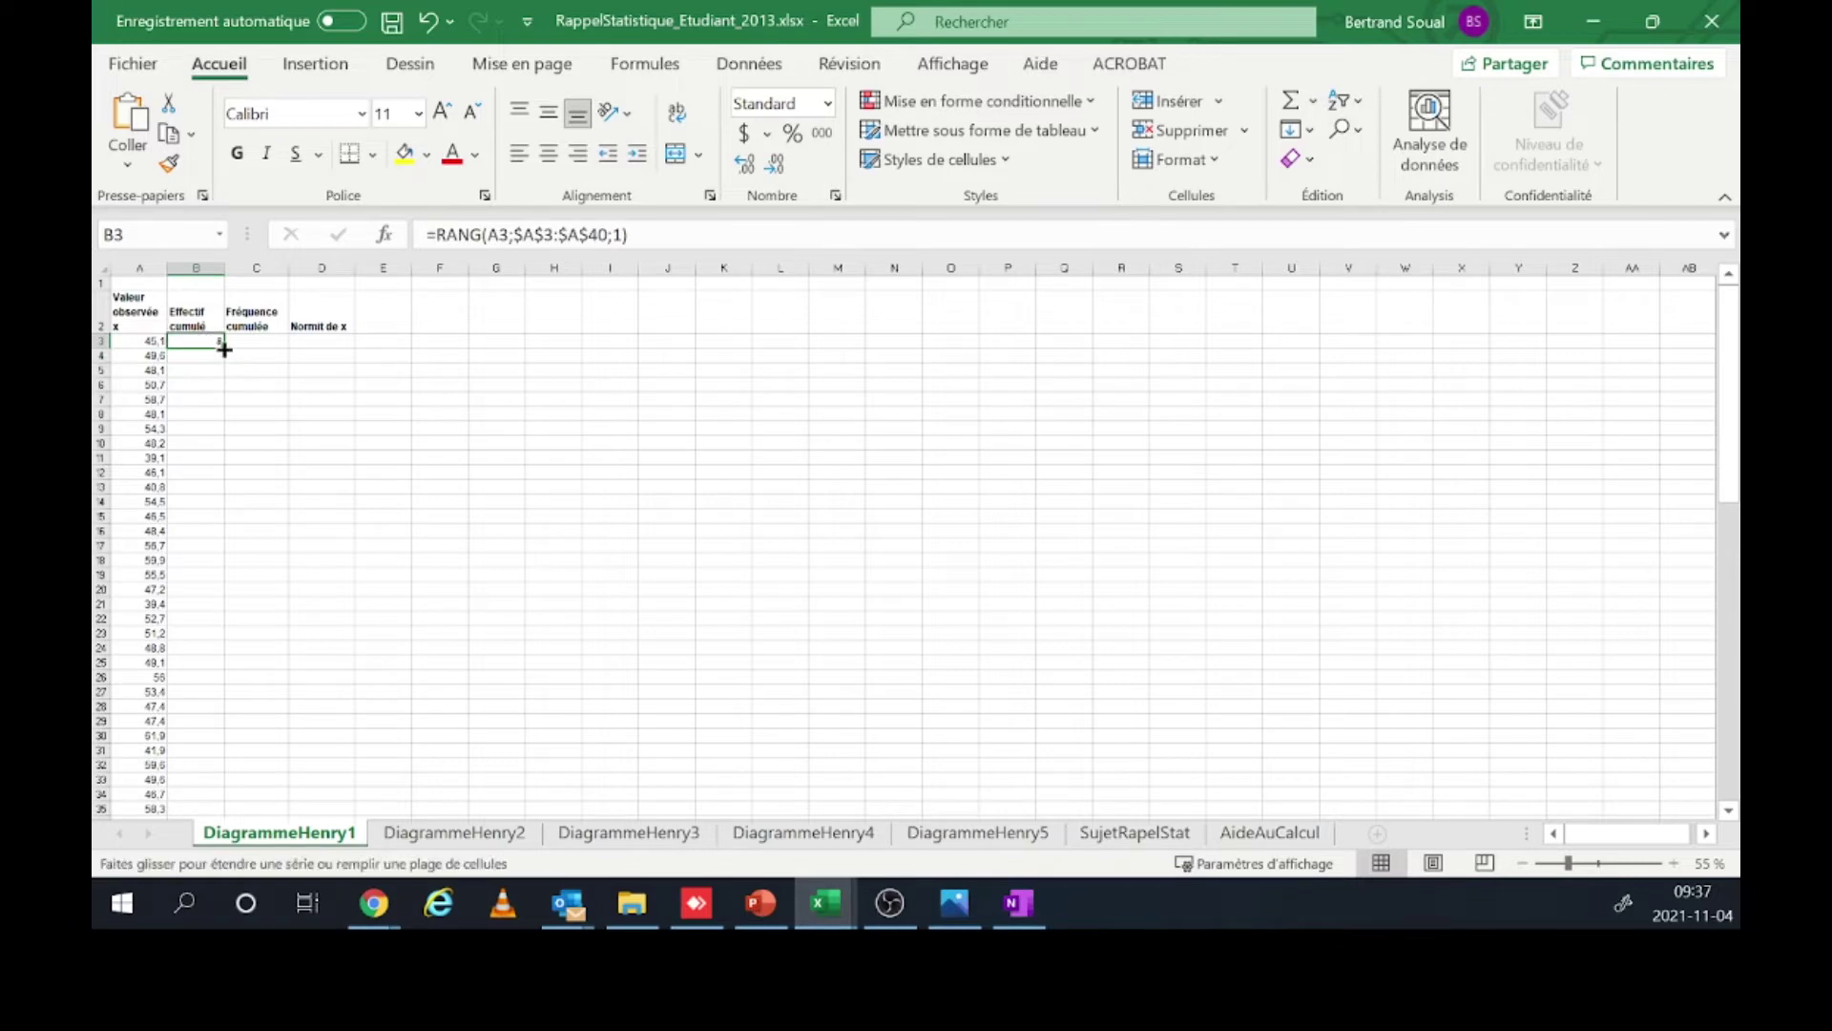
scroll(381, 562, "down", 5)
scroll(381, 562, "up", 5)
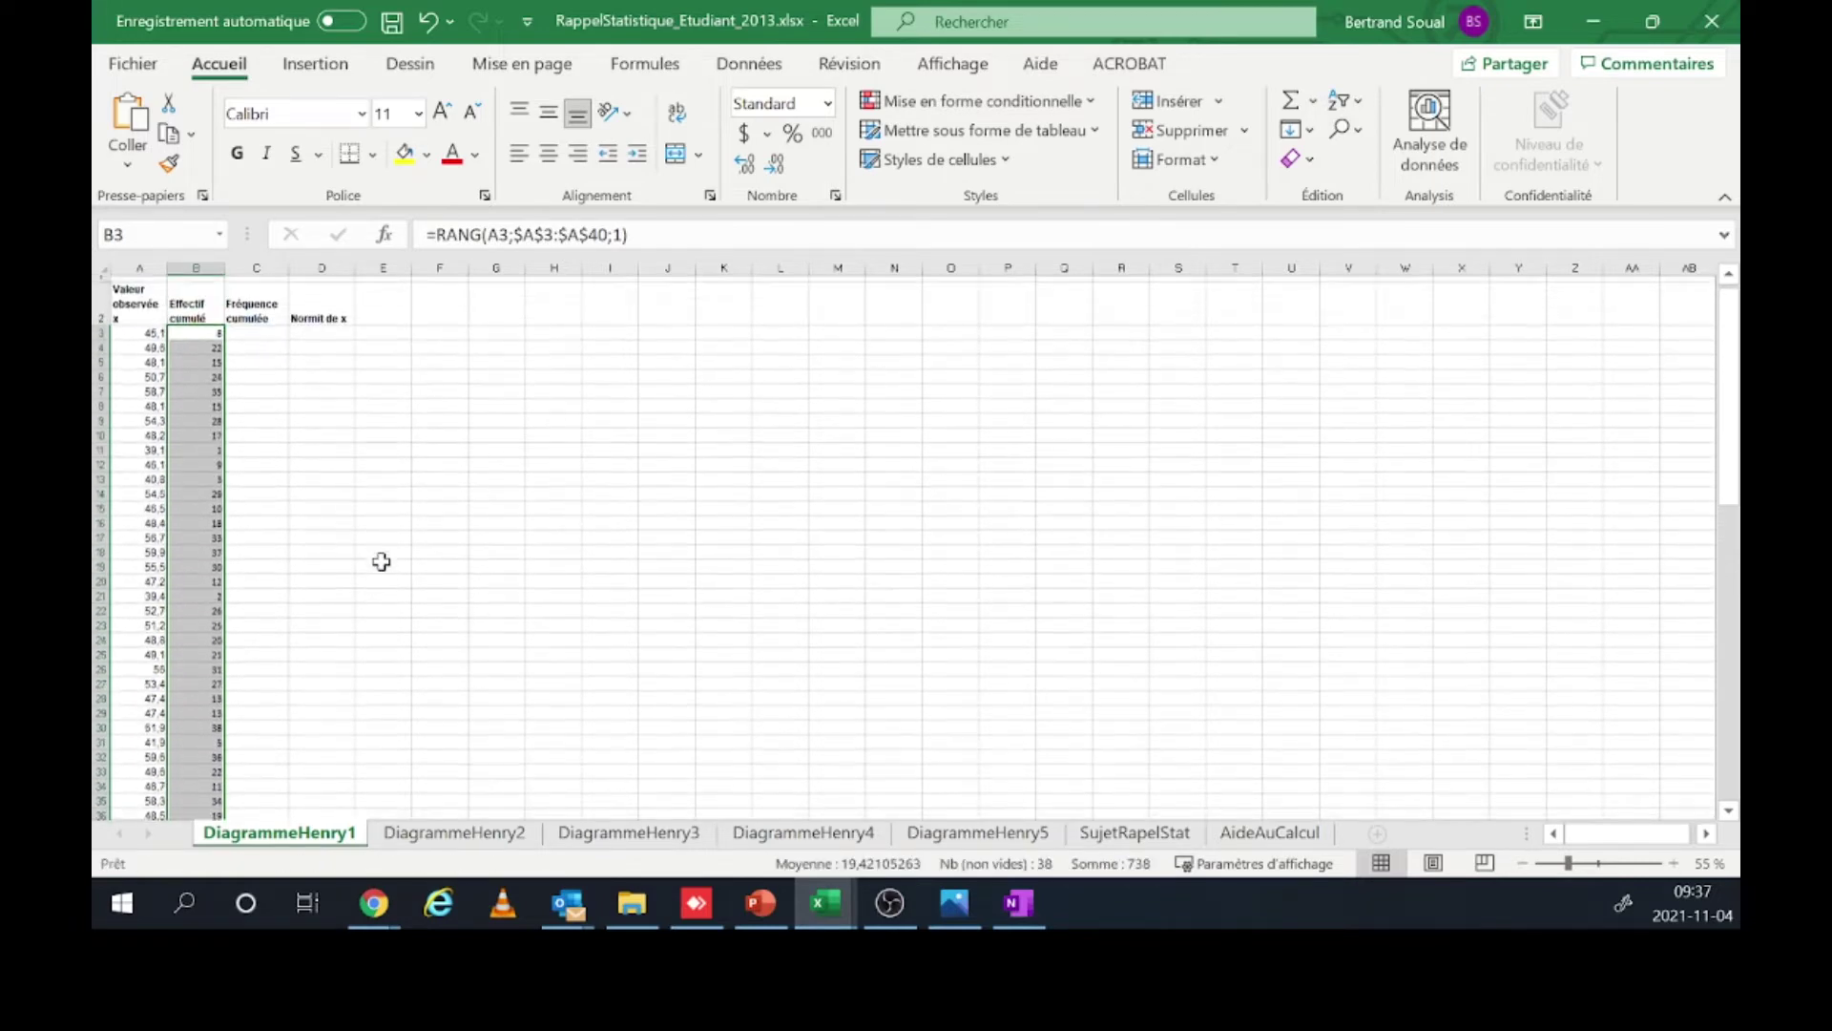
scroll(381, 562, "down", 1)
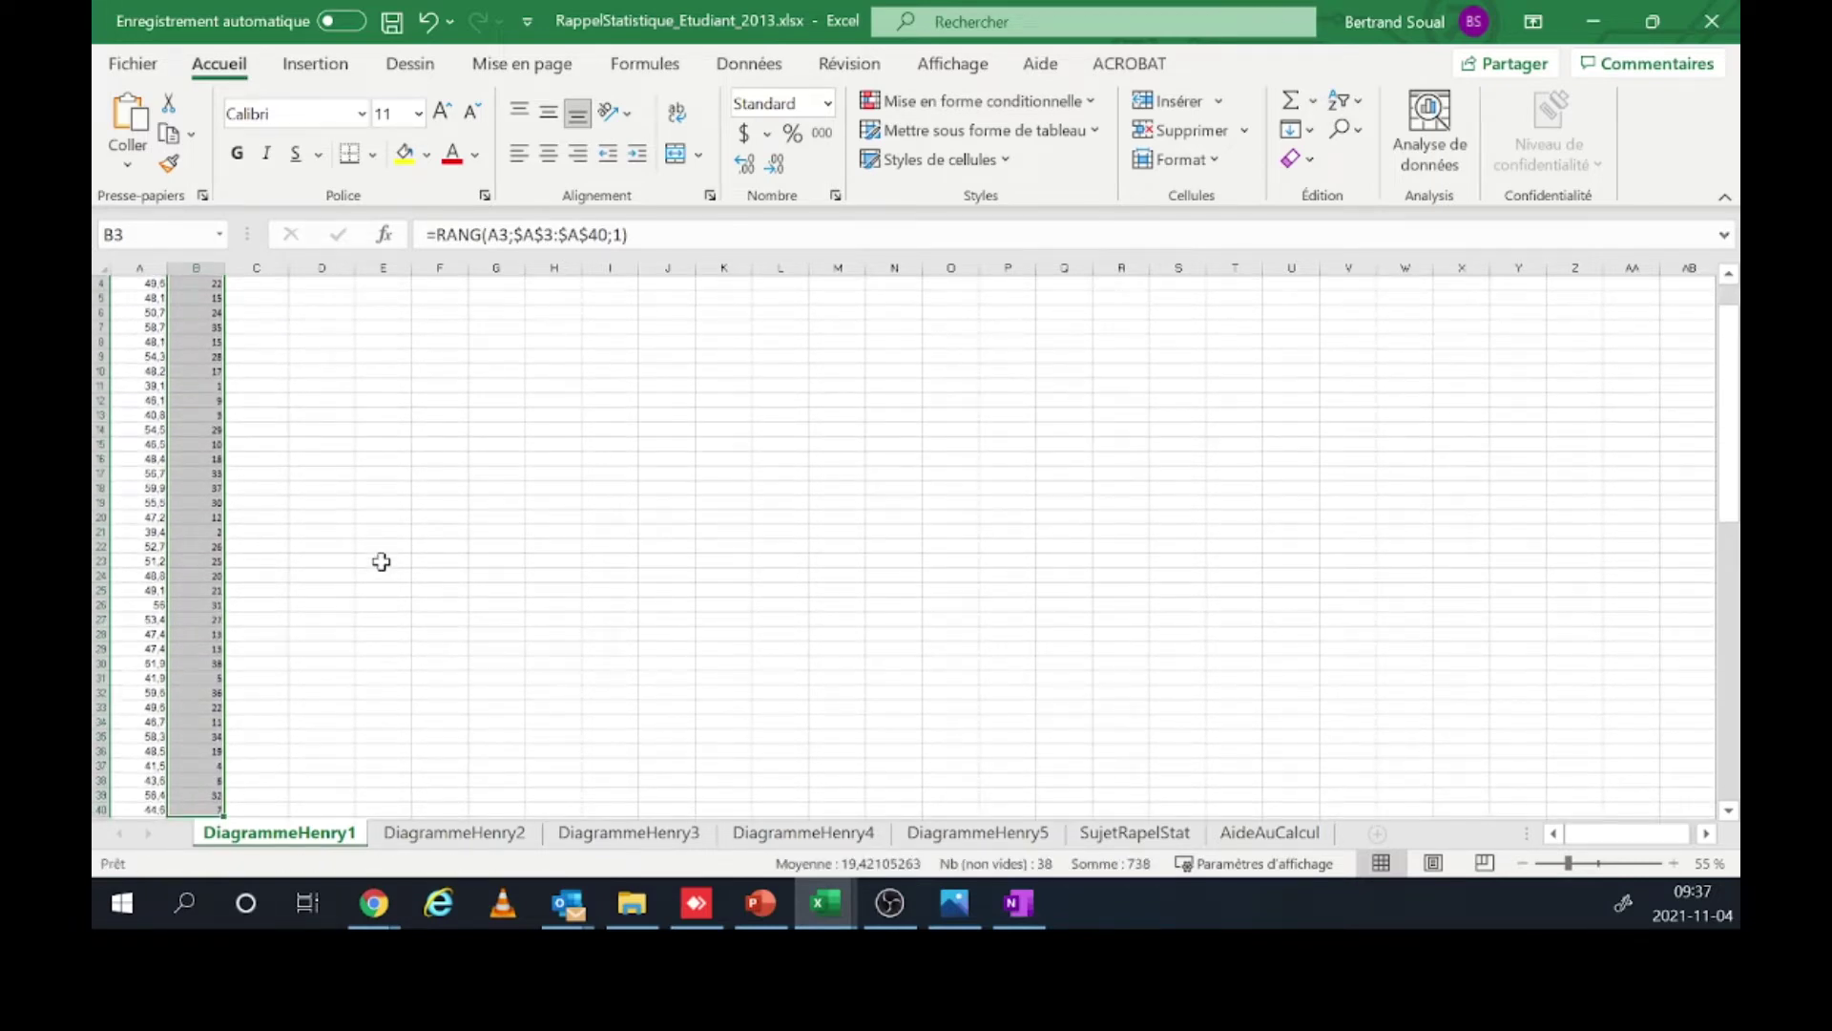
scroll(381, 562, "up", 1)
- Paste the copied excerpt of the Excel construction instructions as an image and arrange it beside the first excerpt
key("ctrl+v")
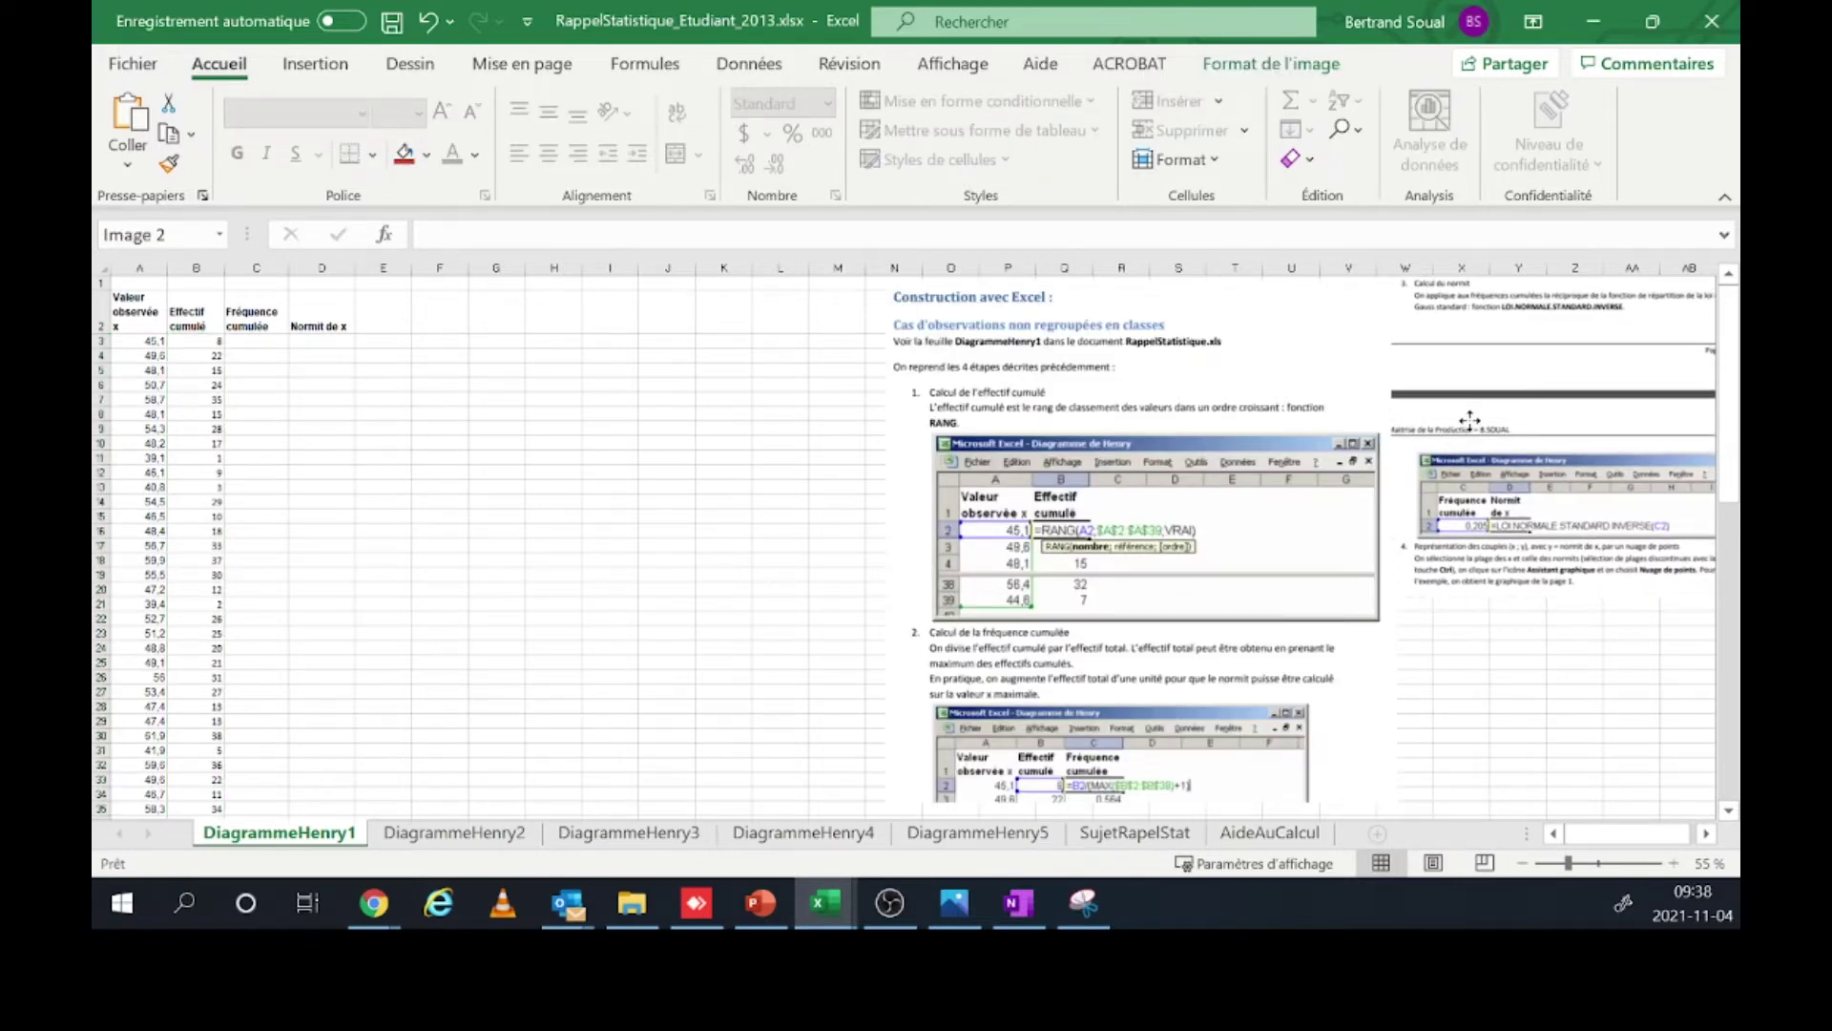
left_click(1473, 420)
left_click_drag(1260, 482, 1263, 478)
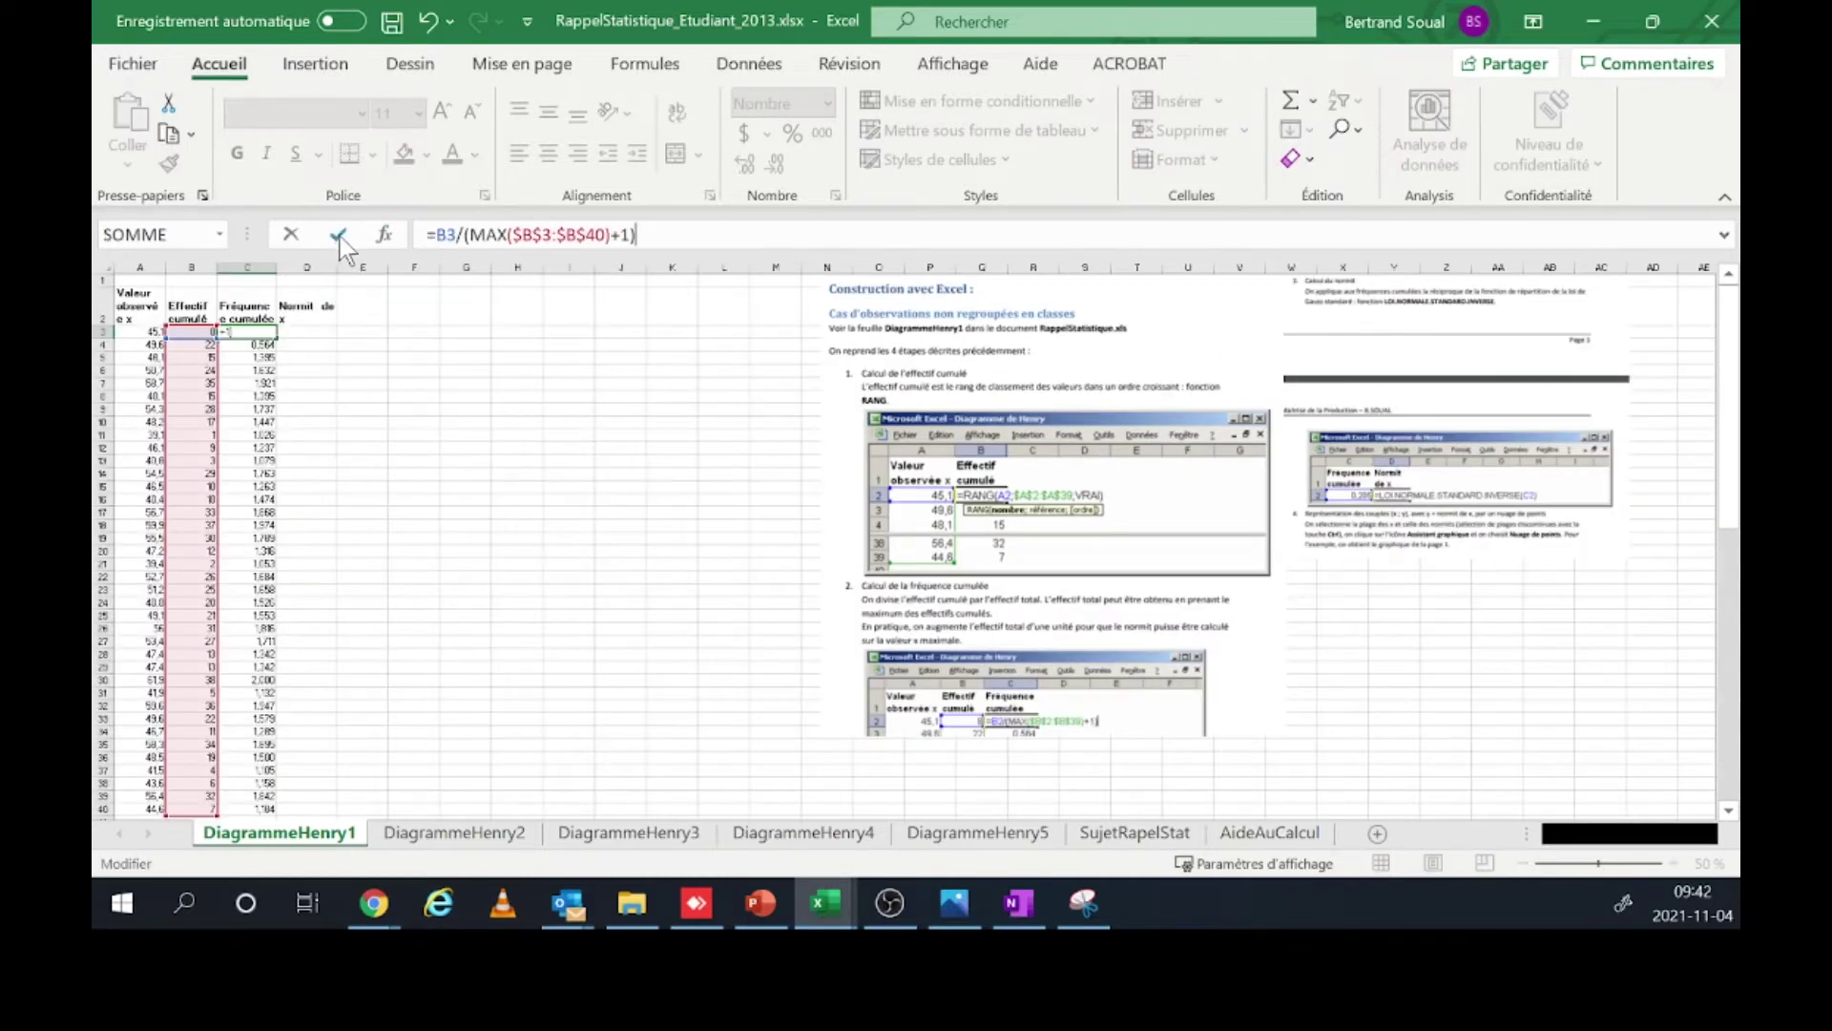
- Enter =B3/(MAX($B$3:$B$40)+1) in C3 and fill it down the Fréquence cumulée column to row 40
key("ctrl+Return")
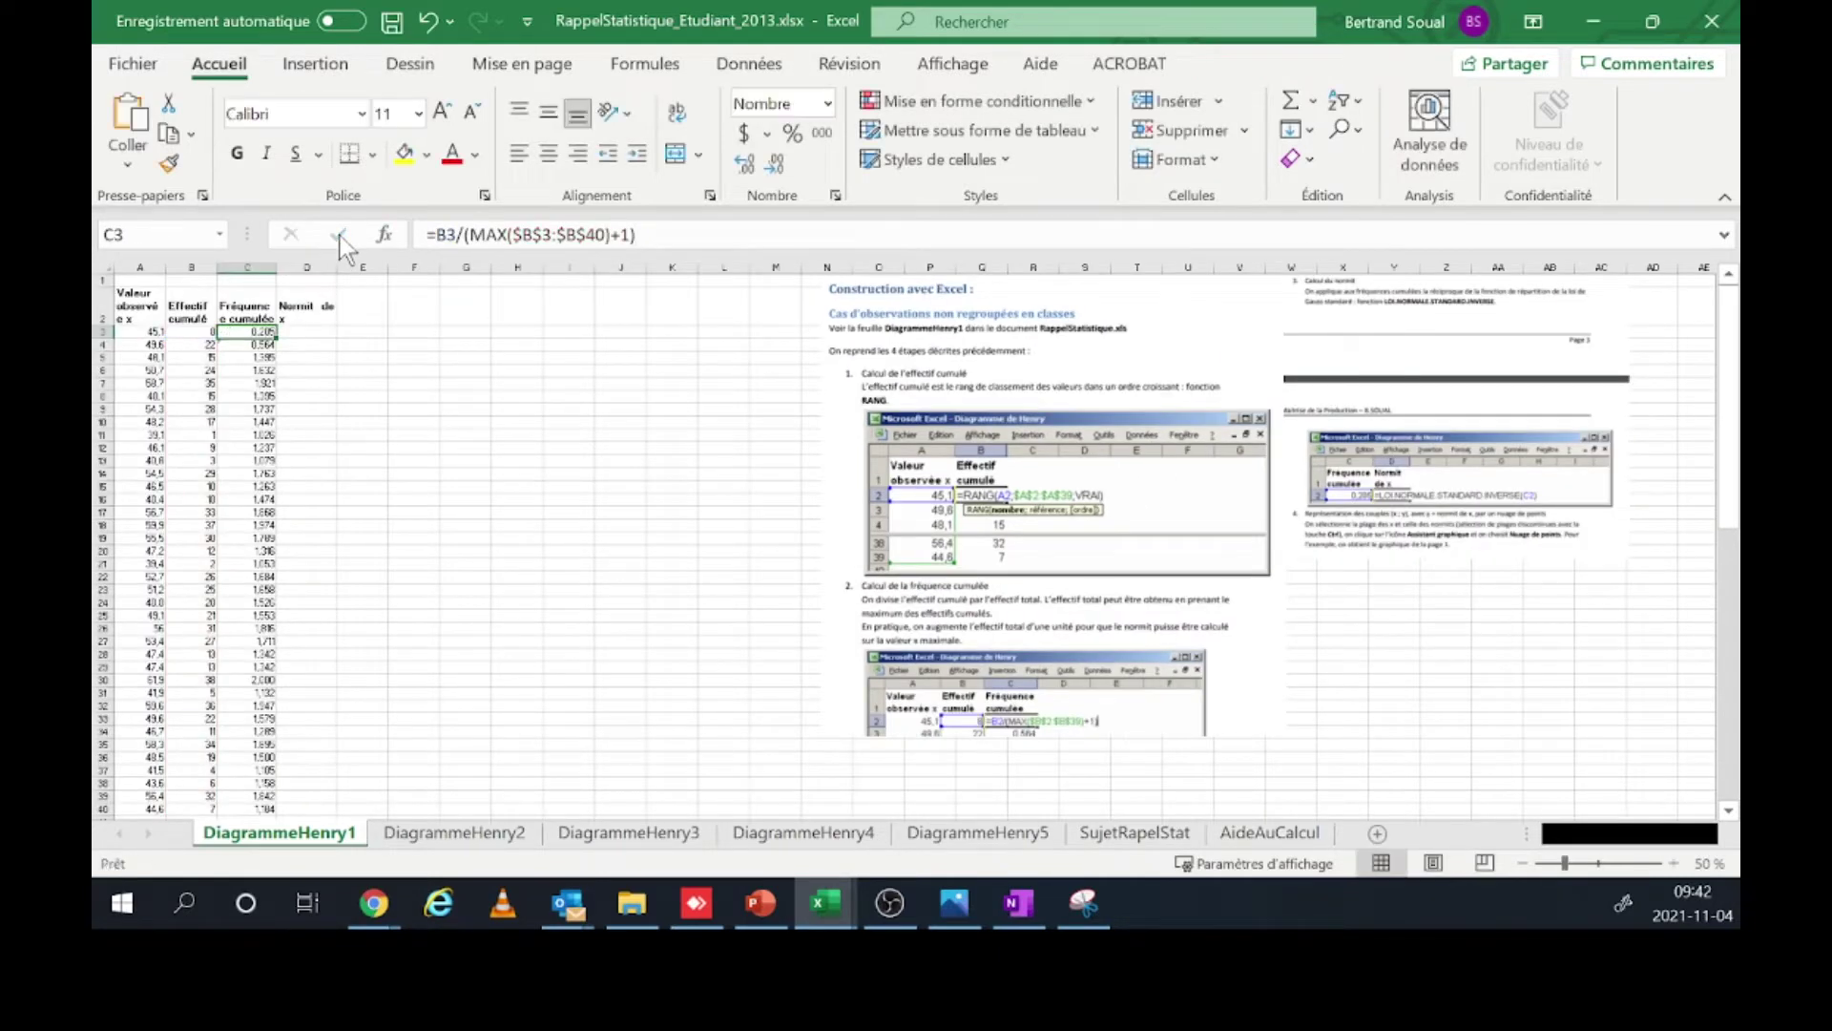
double_click(275, 337)
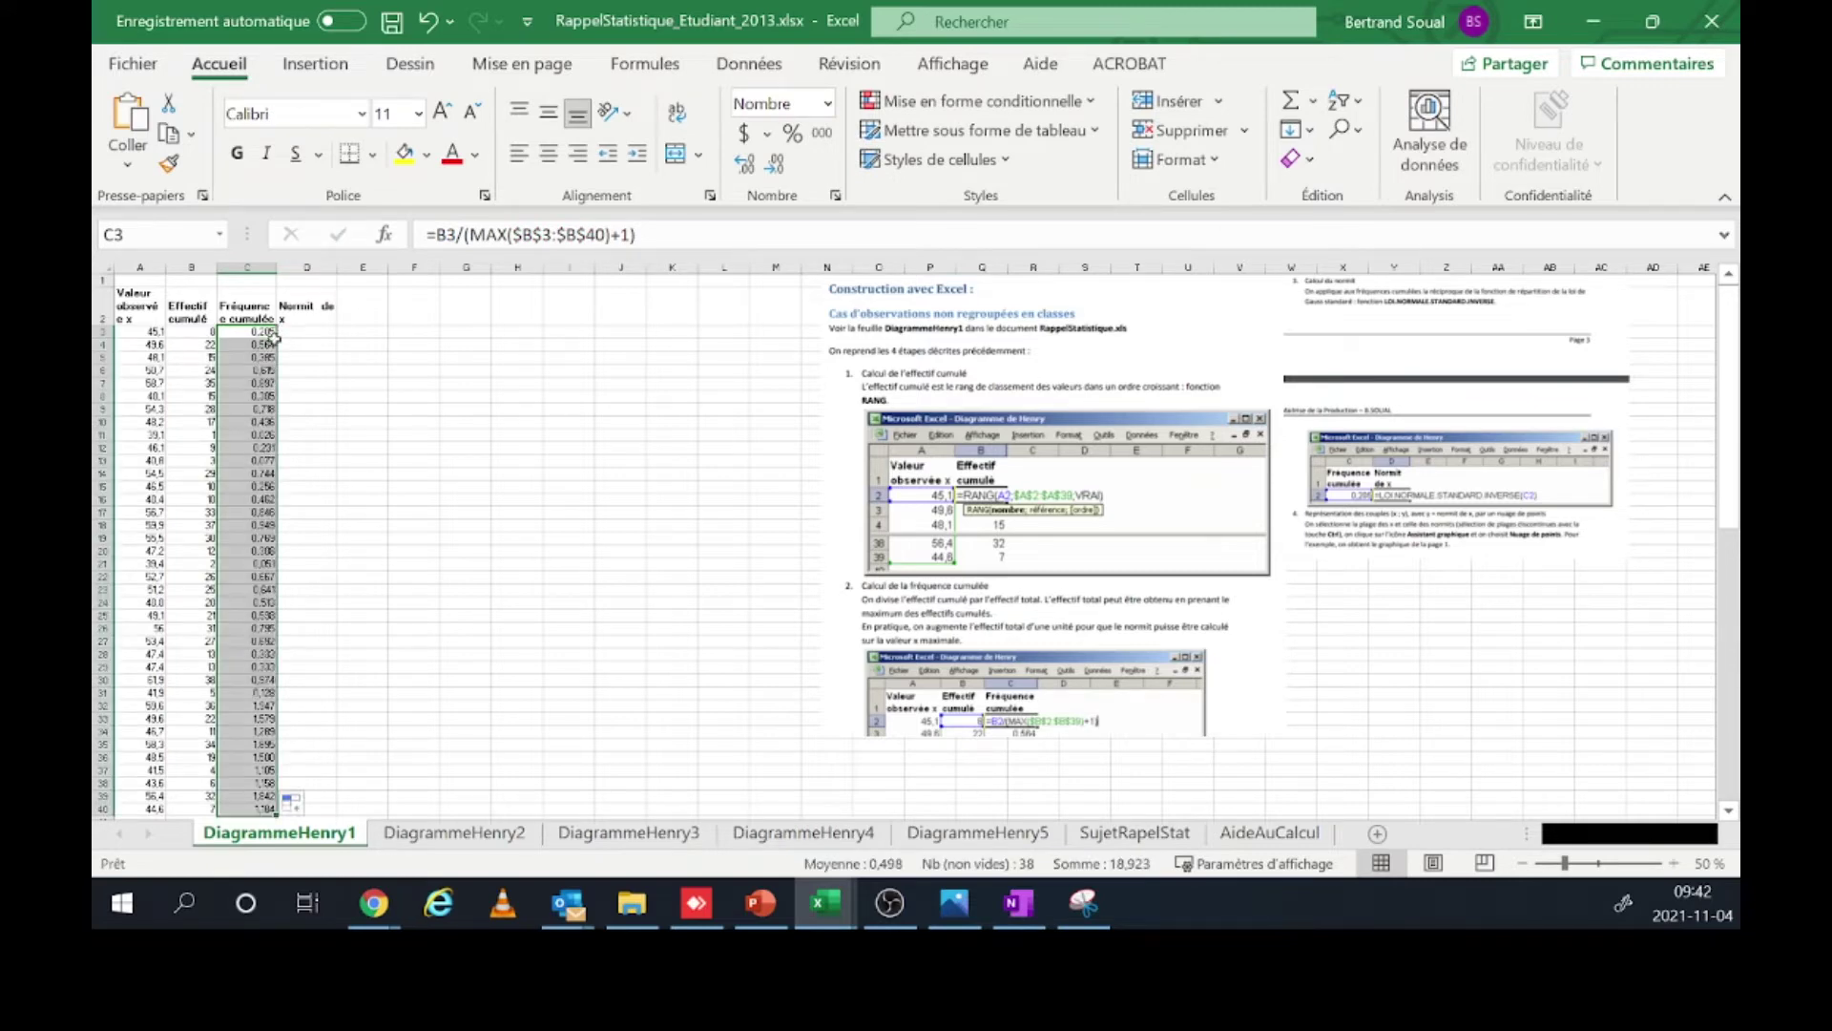
left_click(329, 344)
scroll(327, 343, "down", 2)
scroll(327, 343, "up", 2)
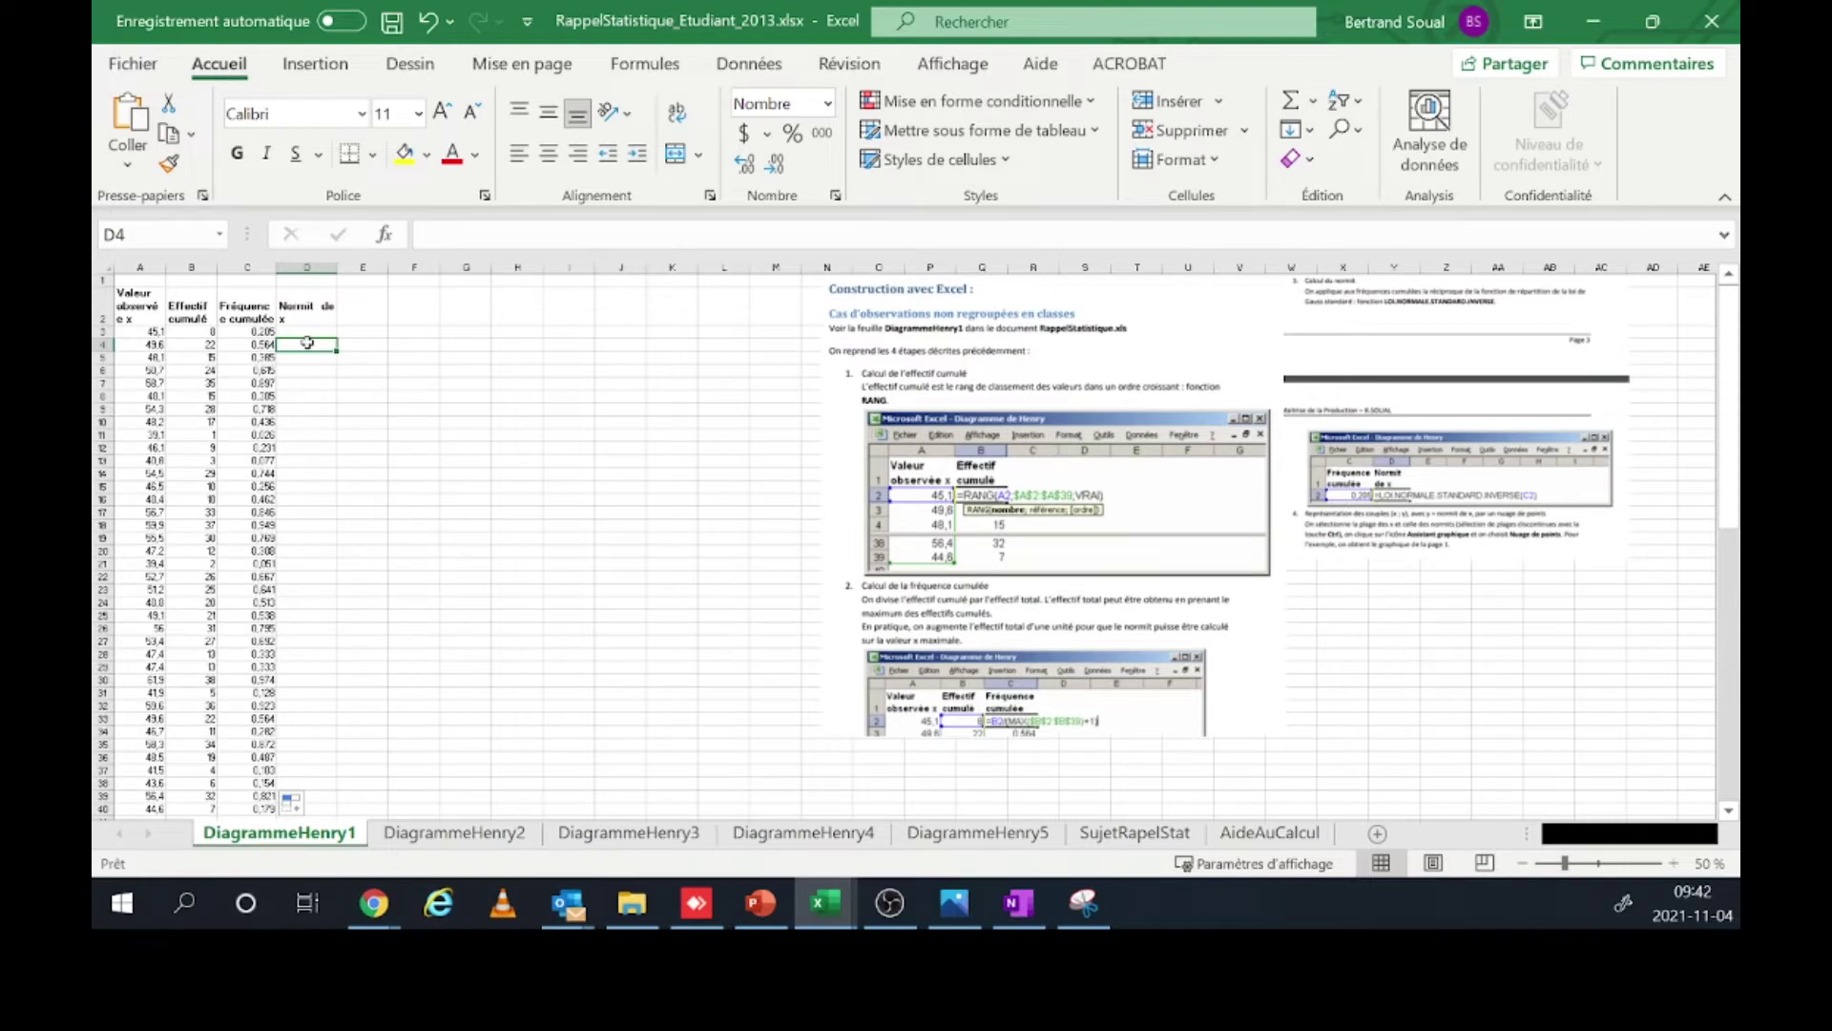
left_click(322, 331)
left_click(268, 331)
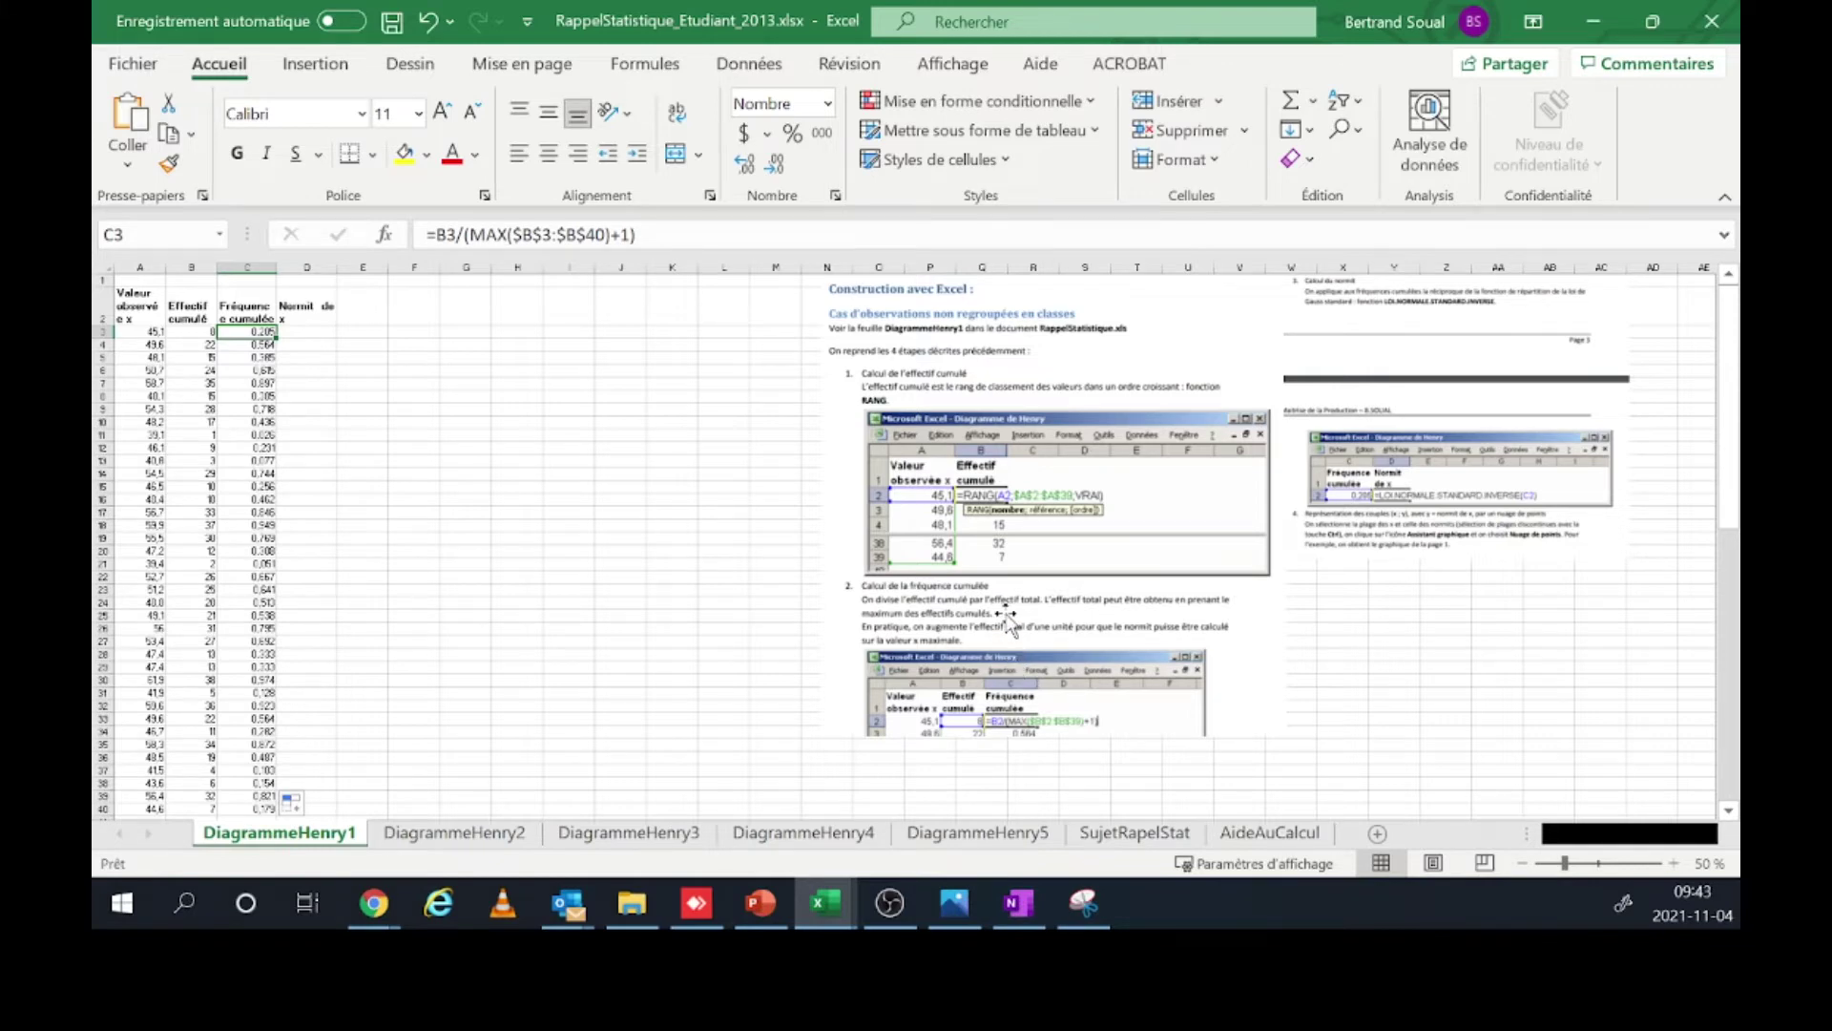
scroll(1011, 639, "down", 2)
scroll(1009, 629, "up", 2)
- Start a formula in D3, under Normit de x, with the LOI.NORMALE.INVERSE function
left_click(328, 330)
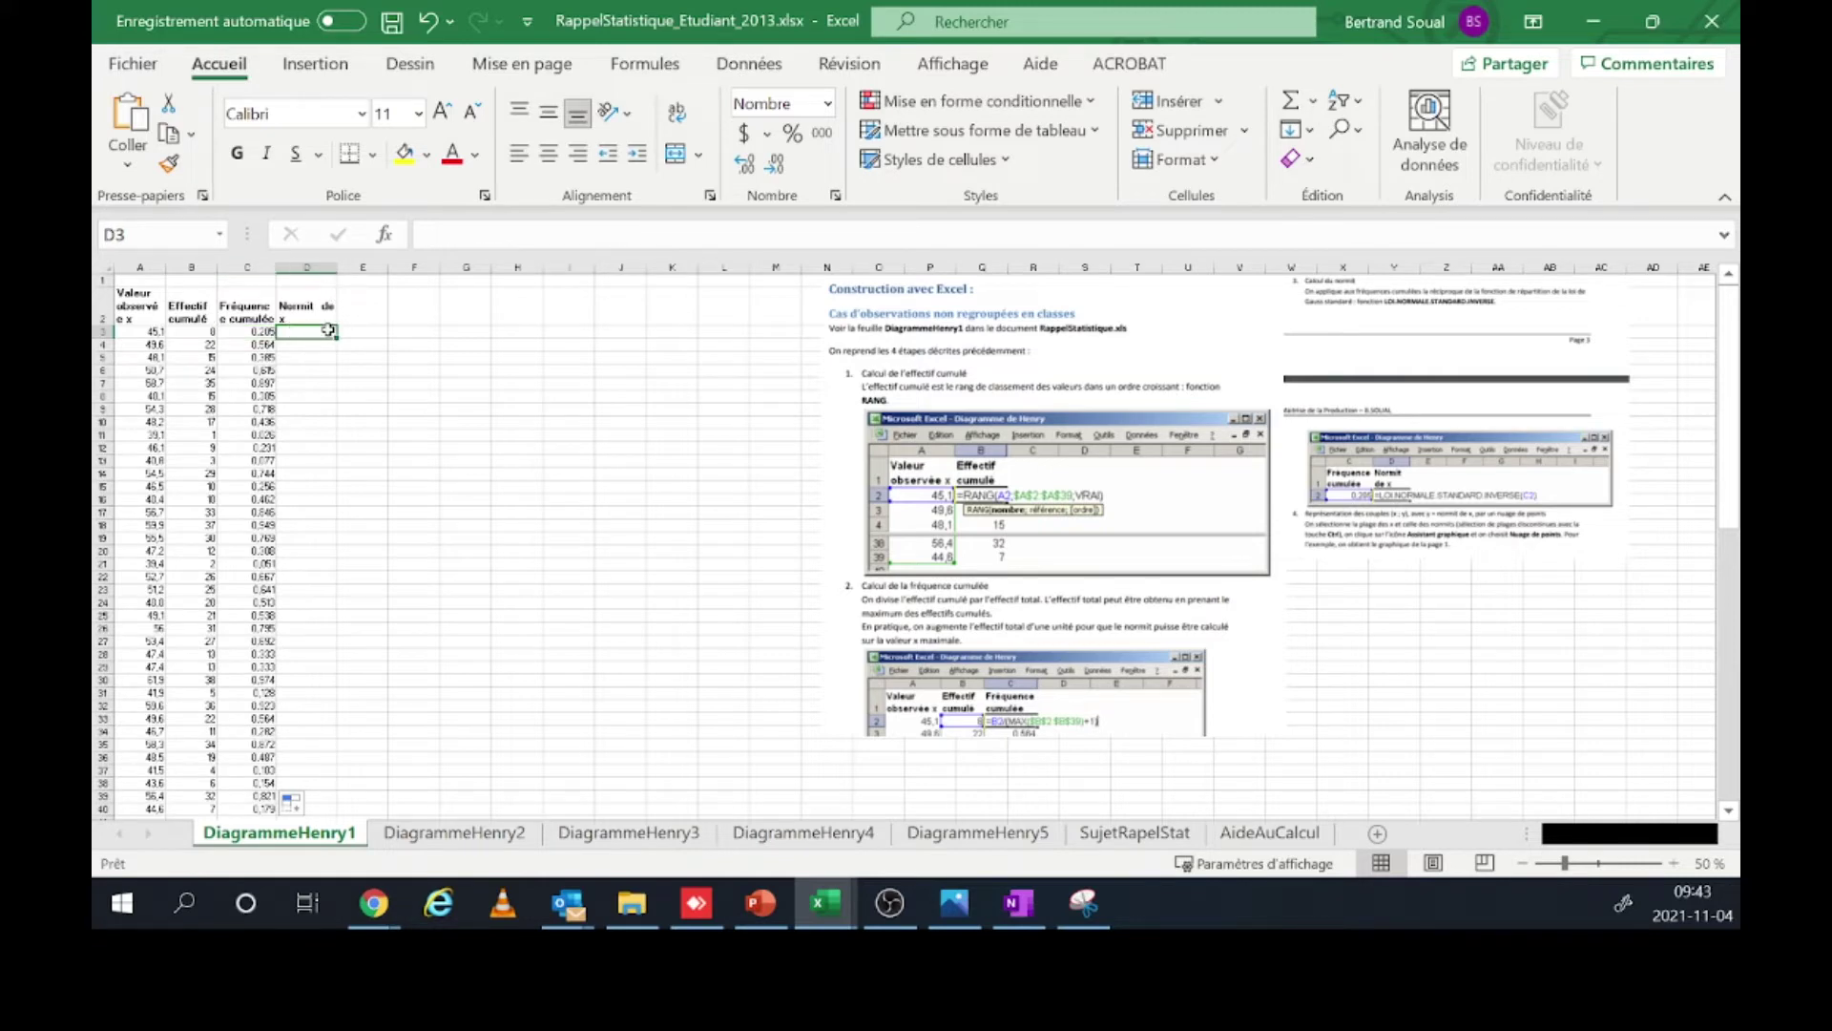
type("=")
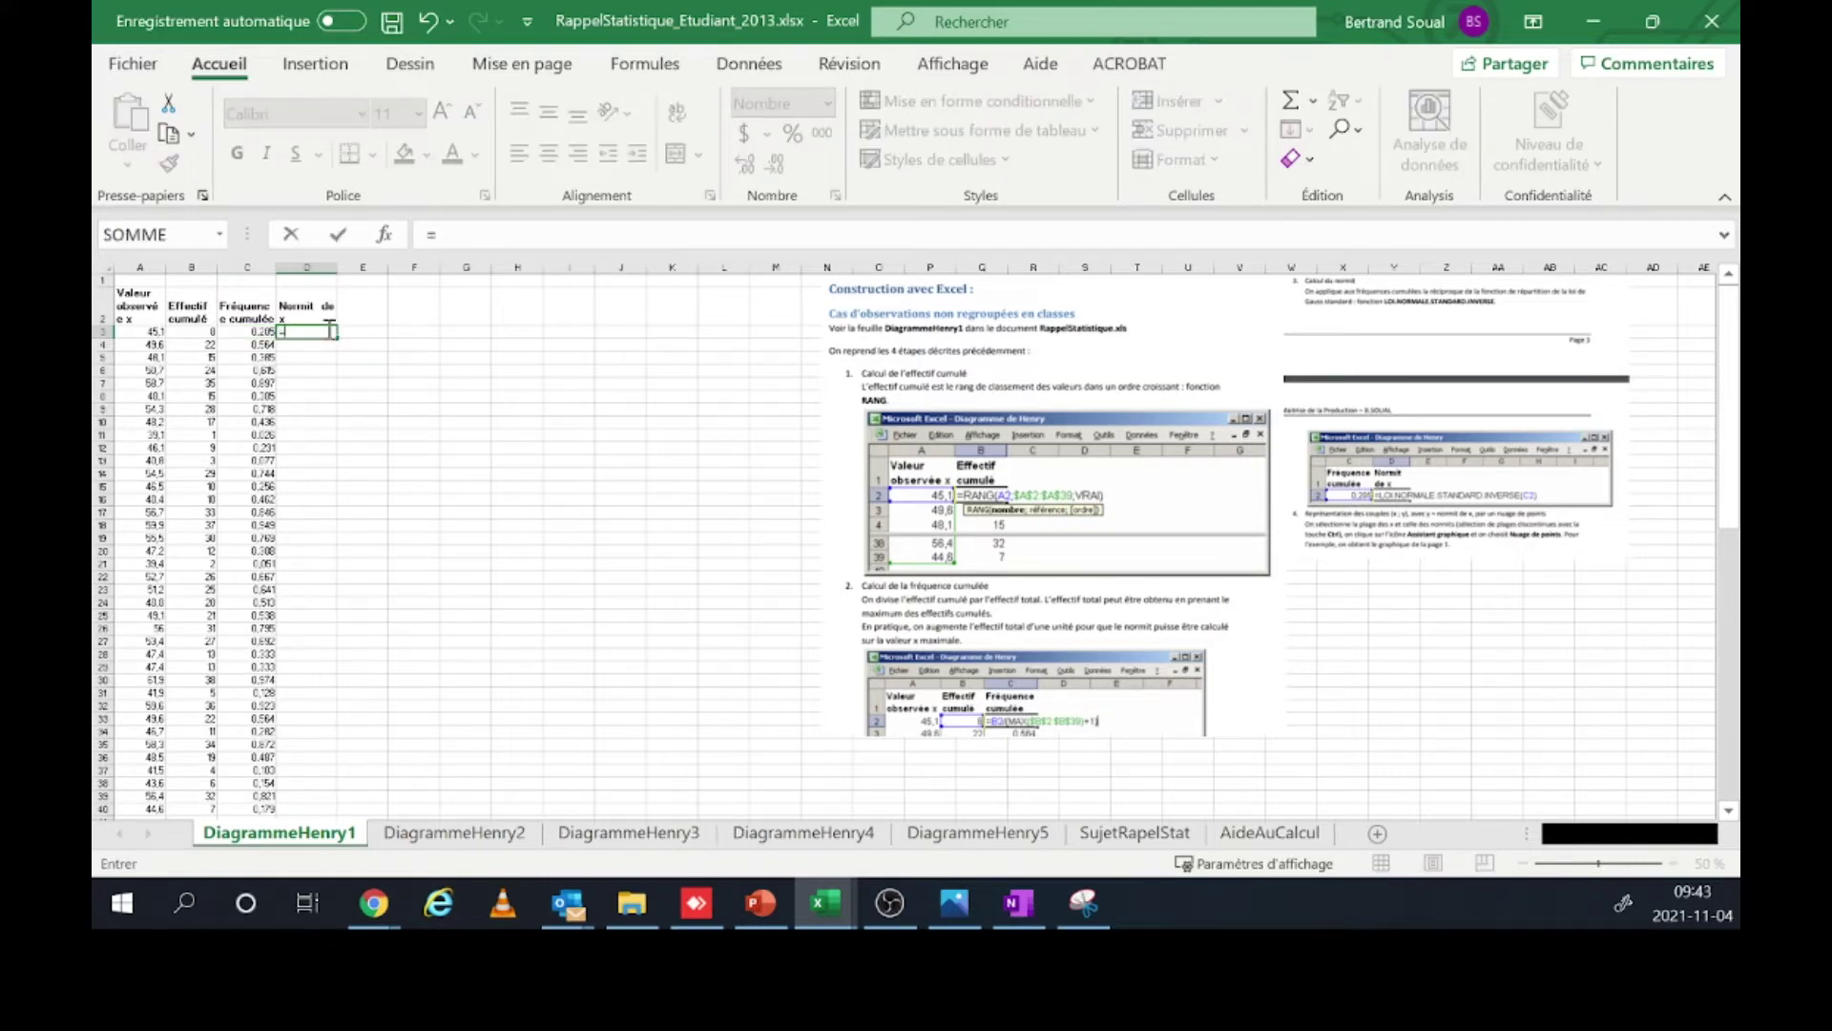
type("lo")
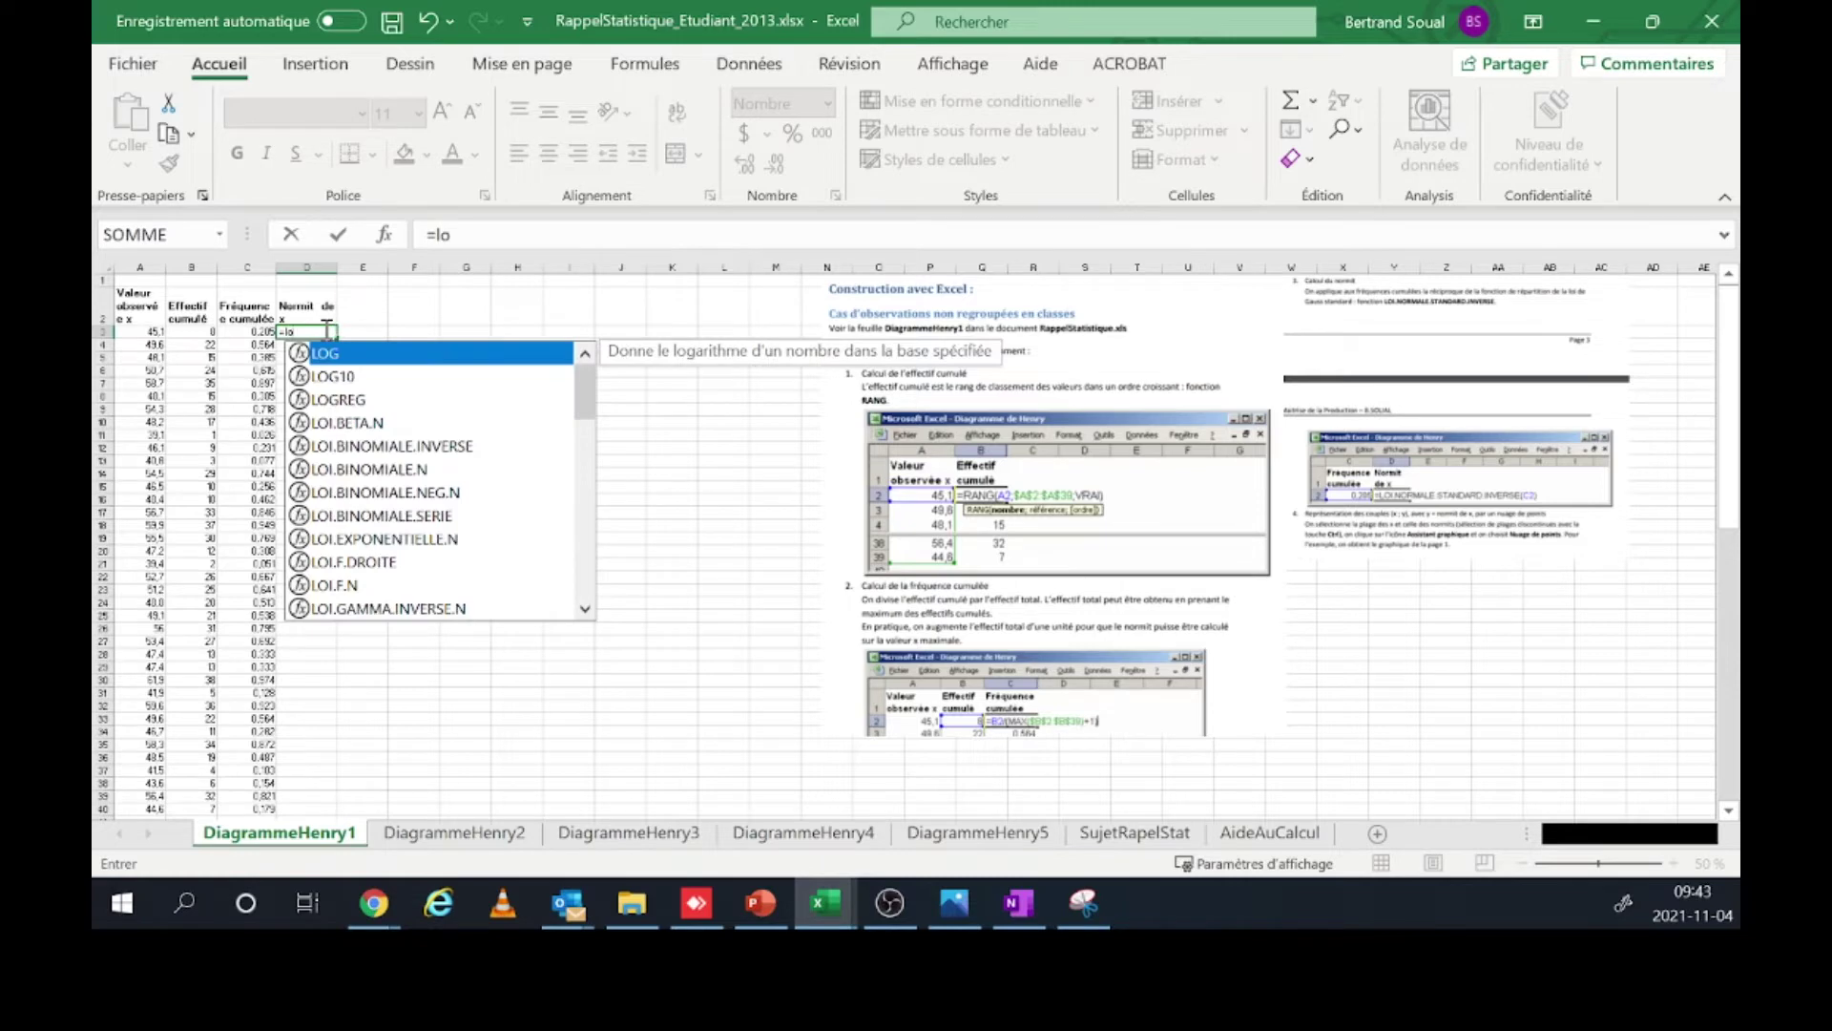
type("i")
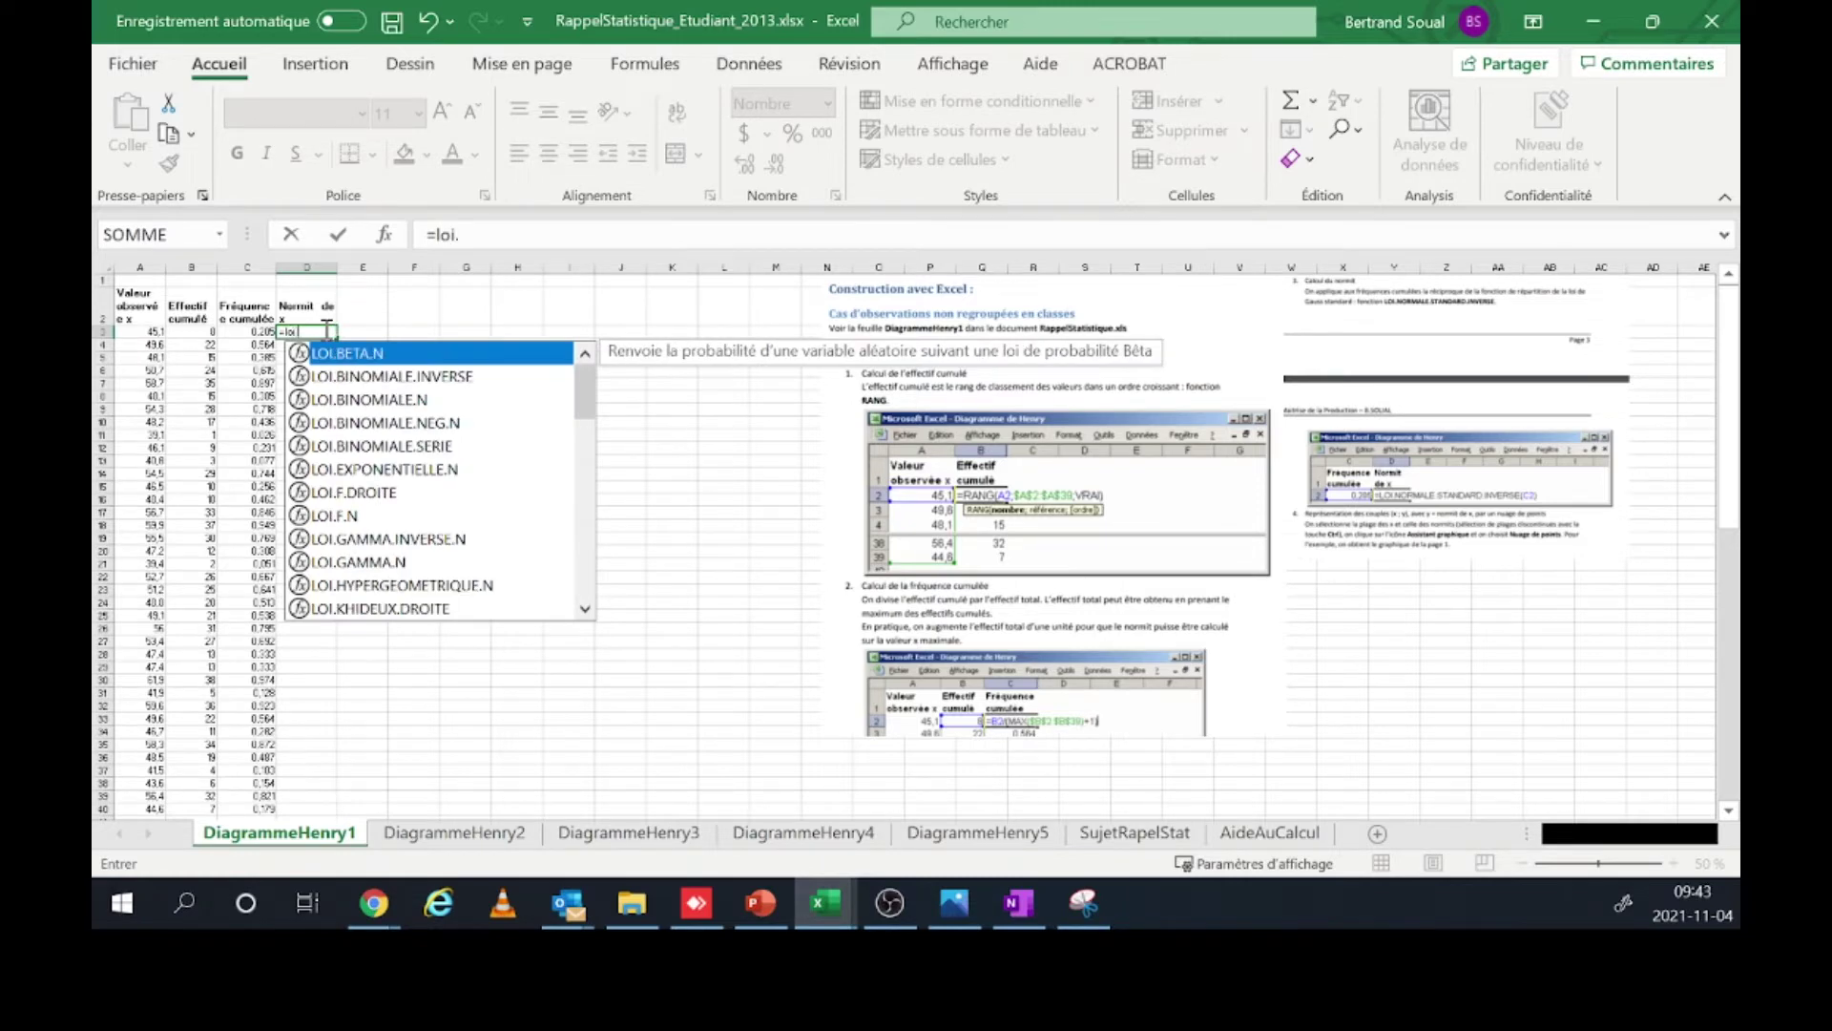
type(".n")
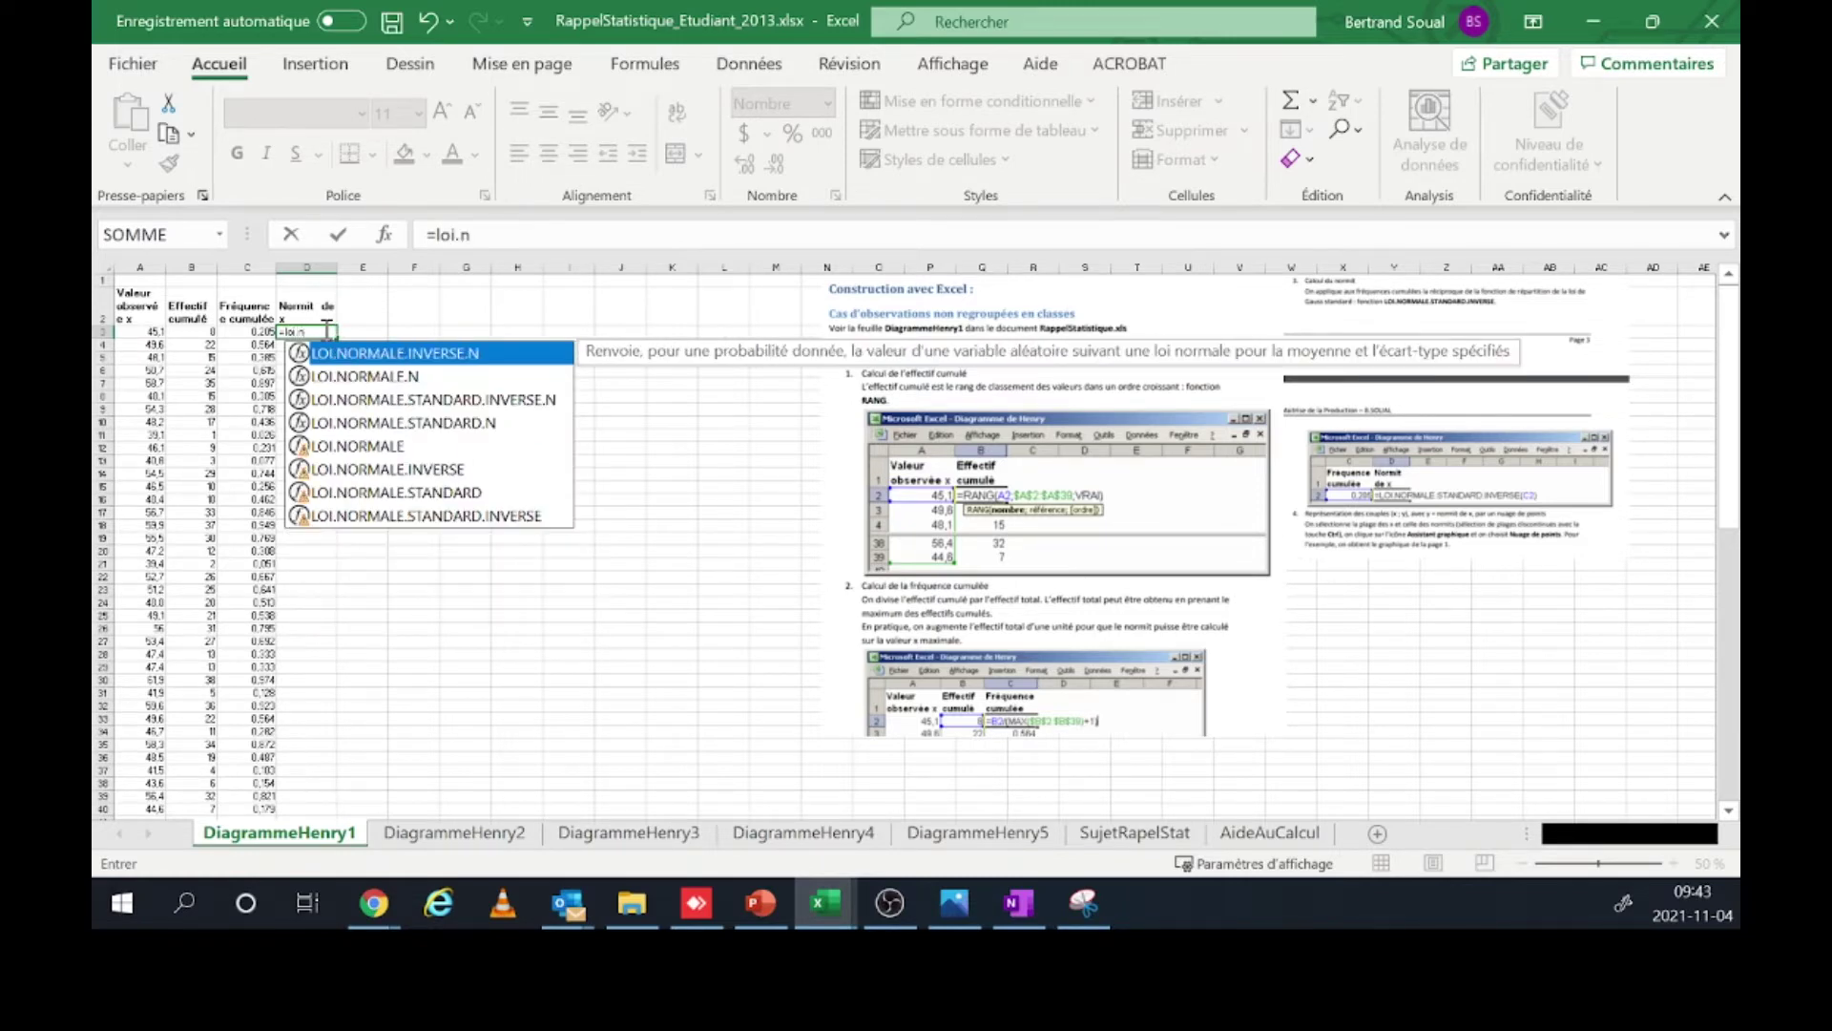
left_click(379, 470)
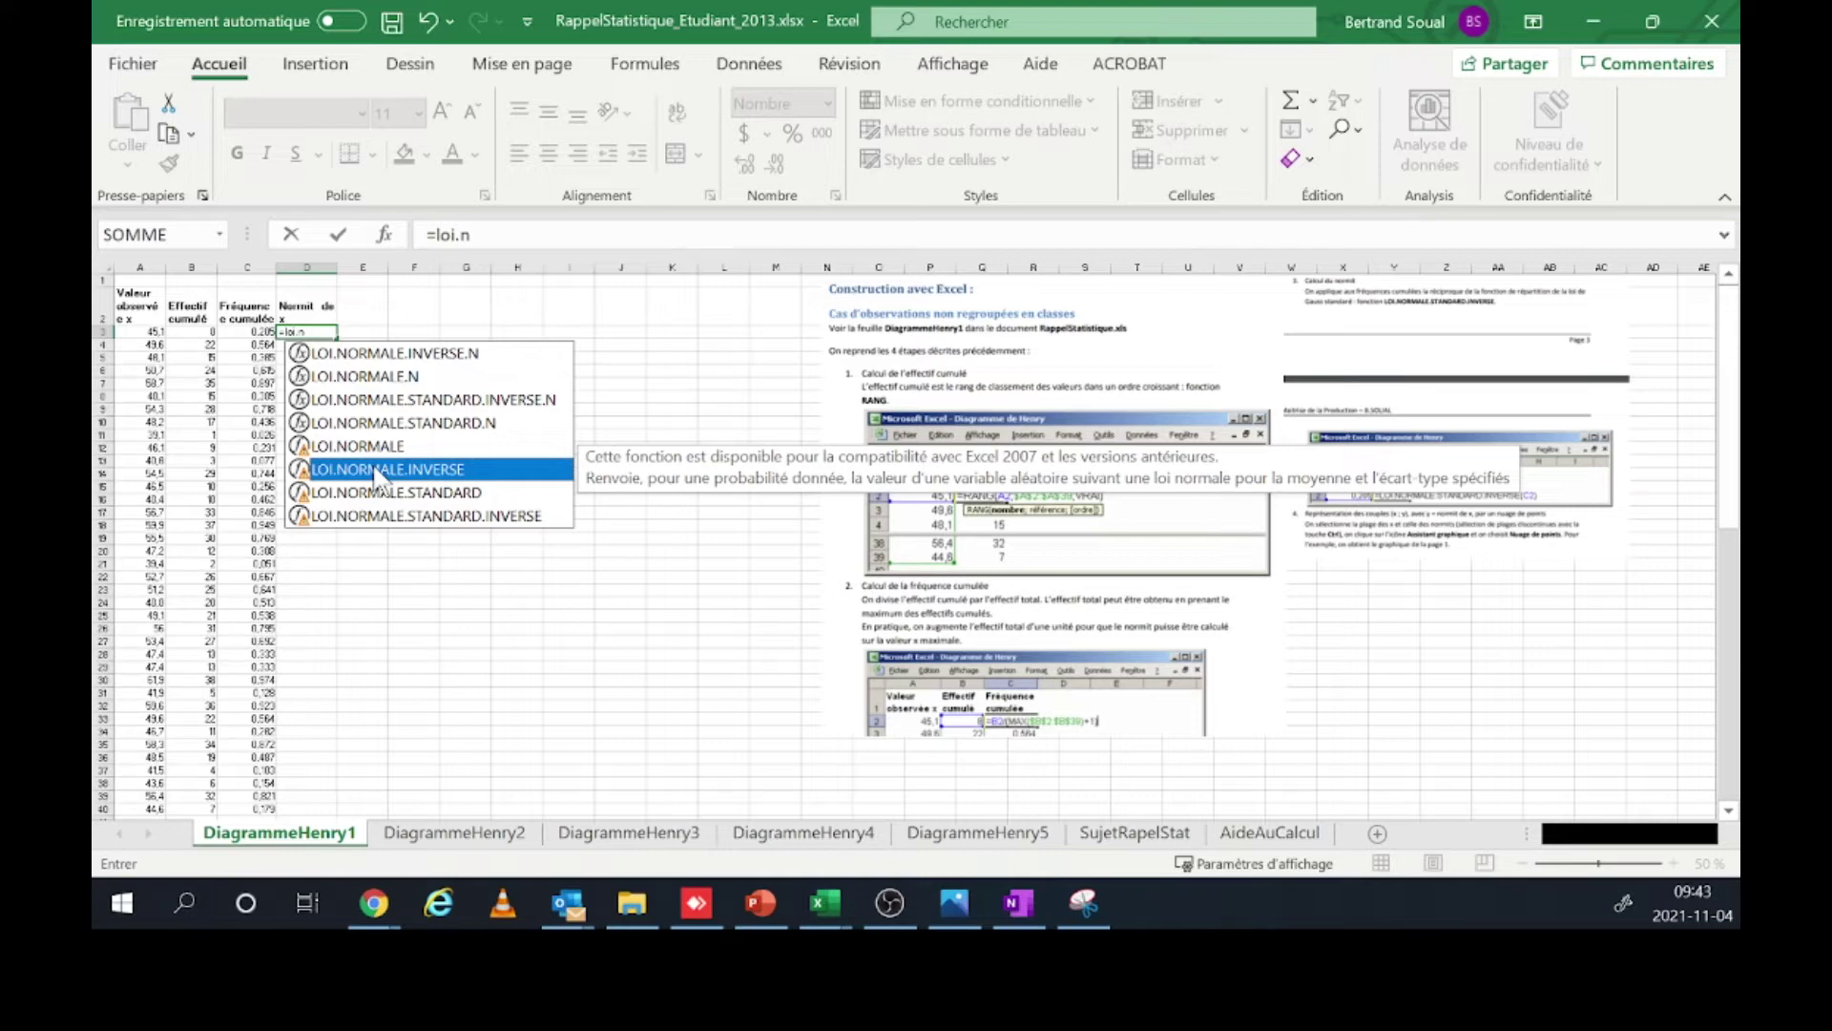
double_click(379, 470)
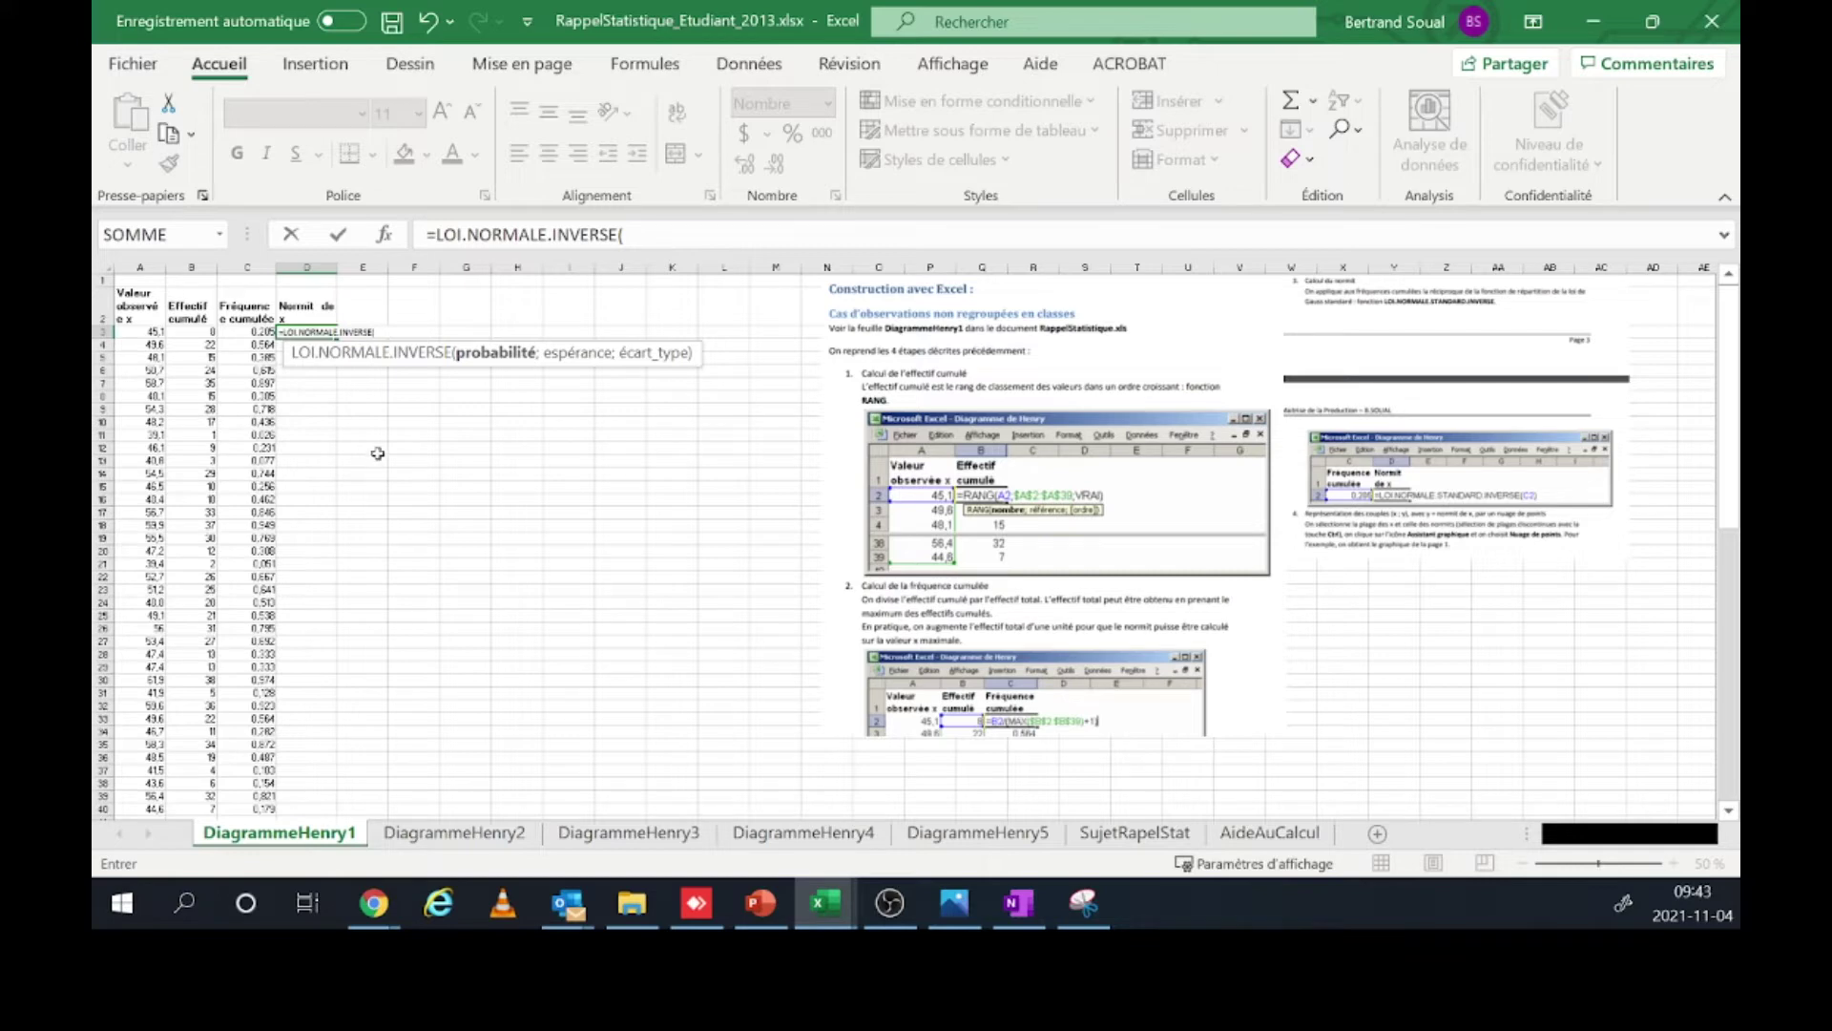
- Replace the function in D3 with LOI.NORMALE.STANDARD.INVERSE, entering =LOI.NORMALE.STANDARD.INVERSE(C3)
left_click_drag(670, 234, 547, 233)
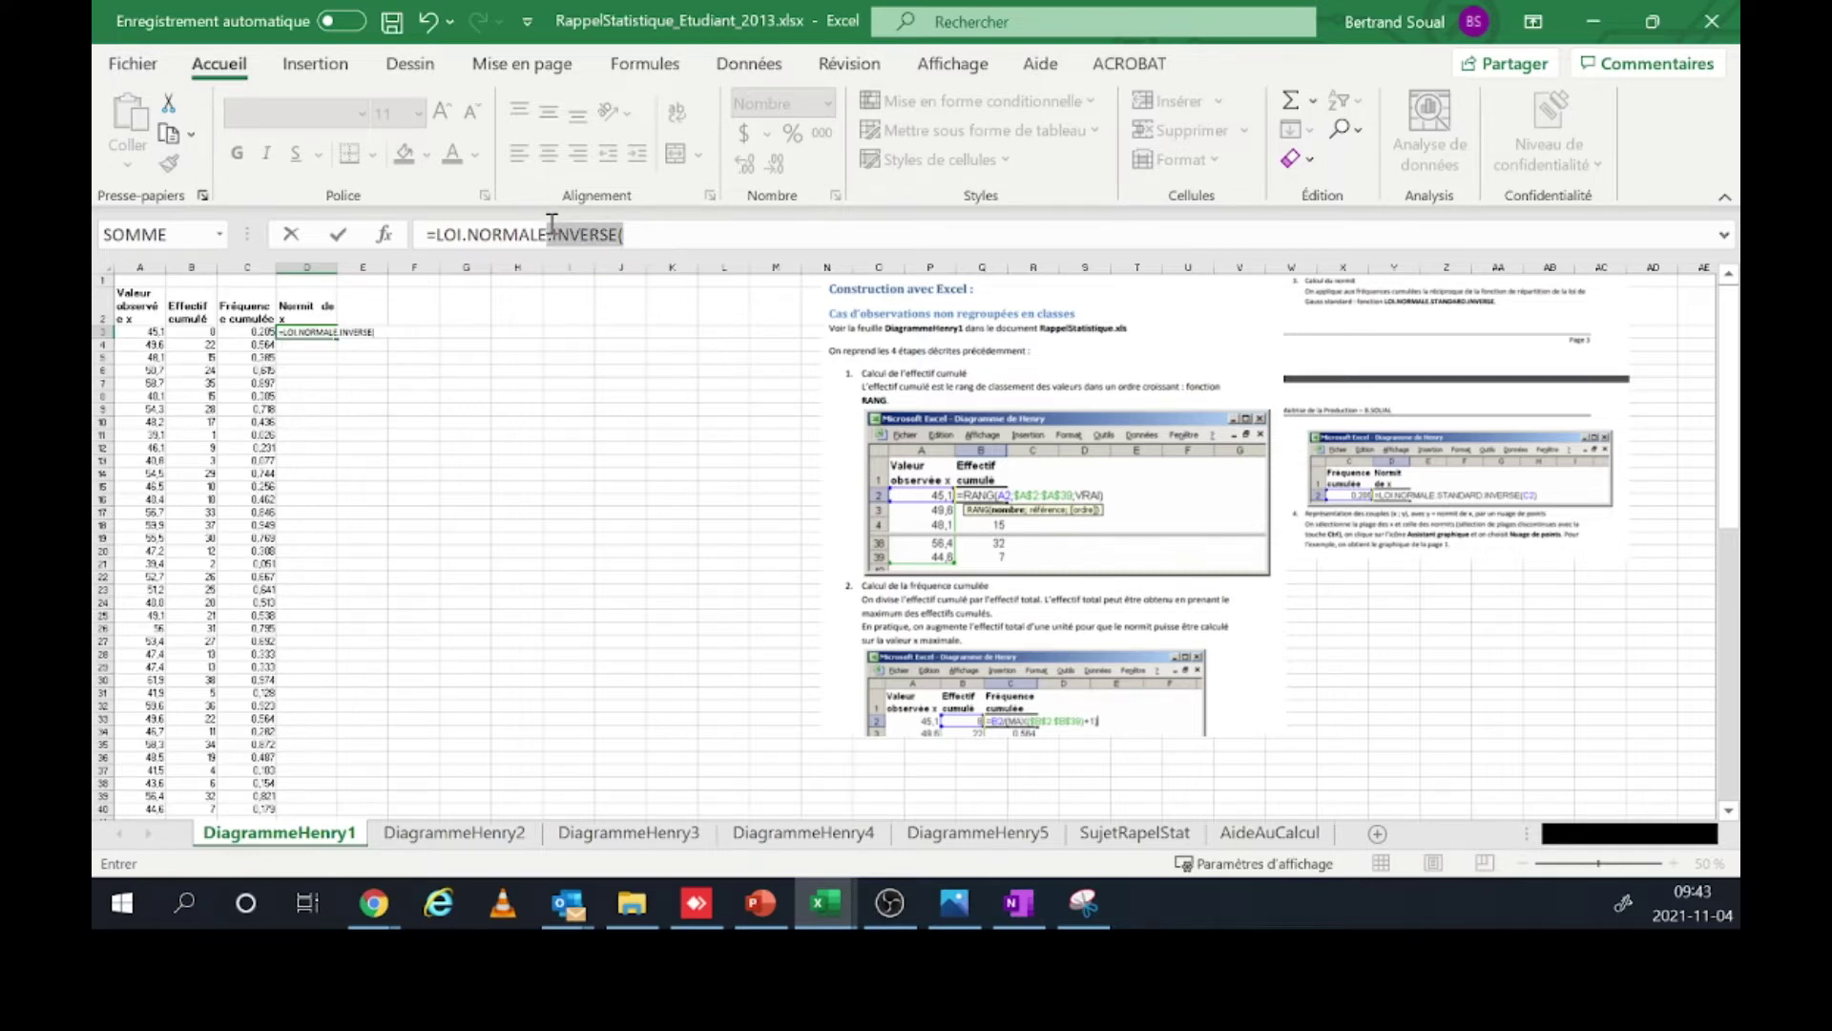
left_click(569, 232)
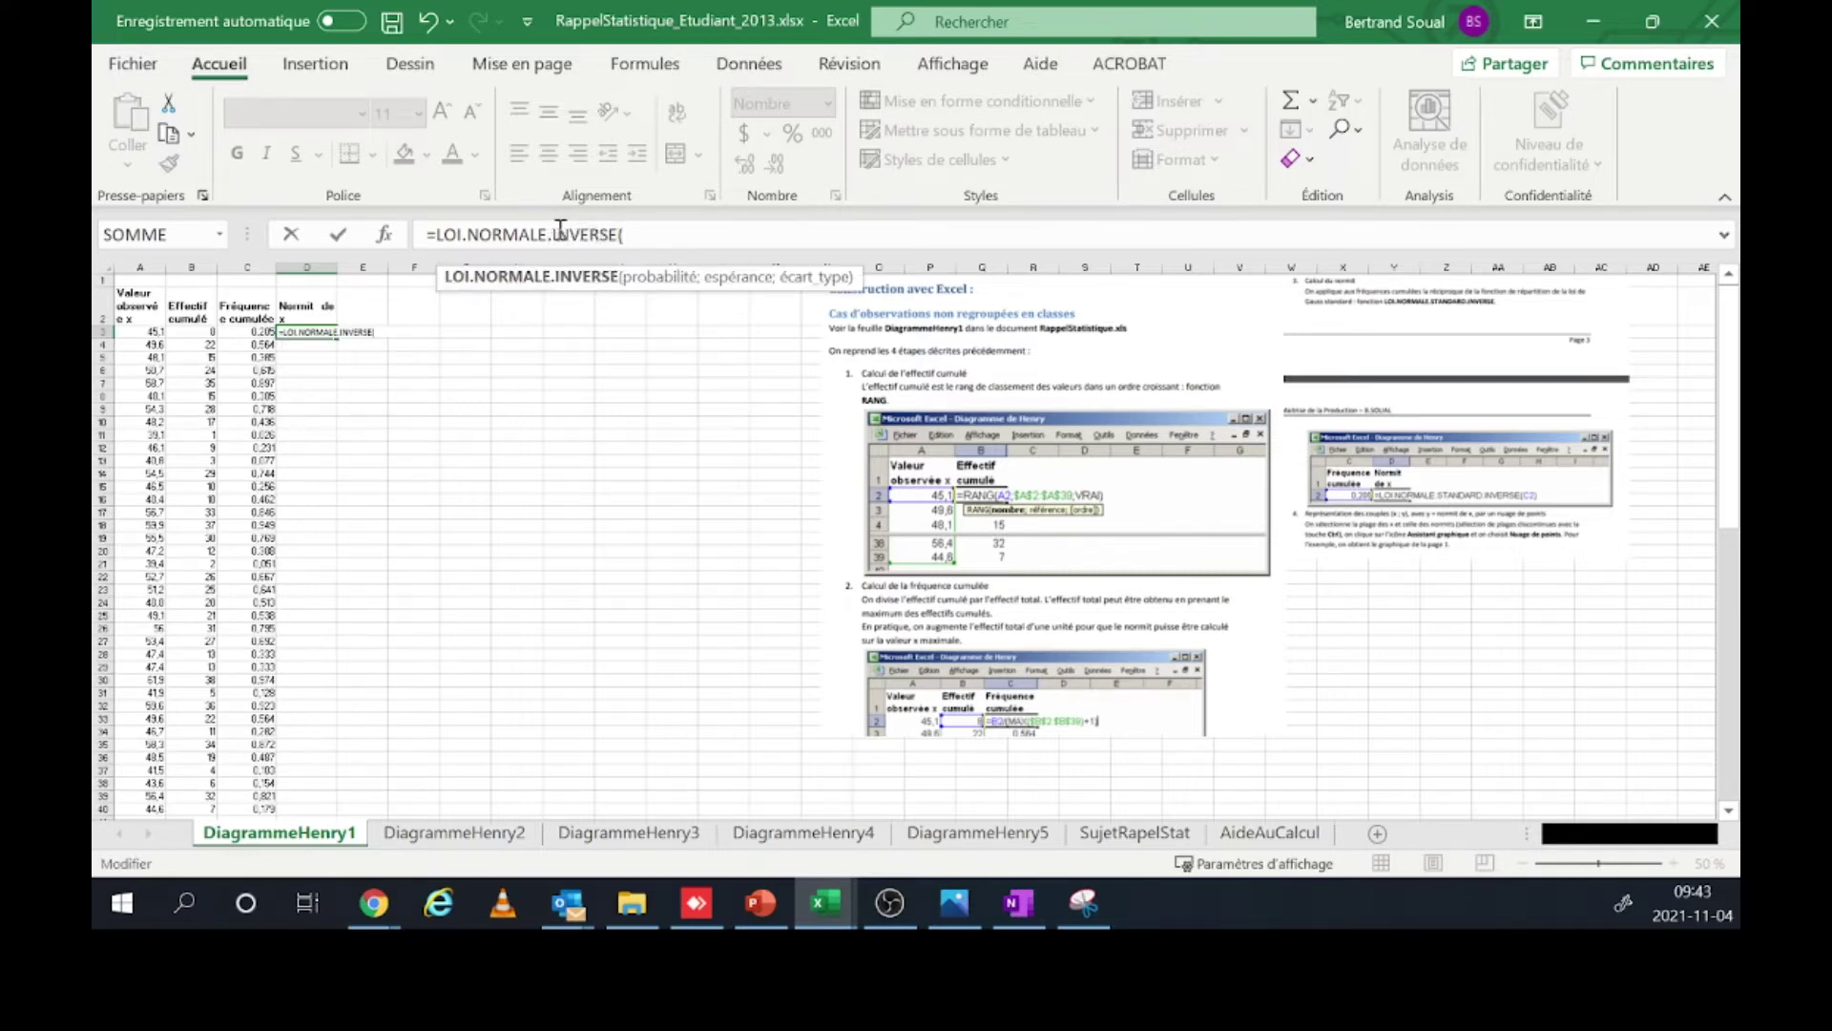
left_click_drag(549, 232, 718, 221)
type("s")
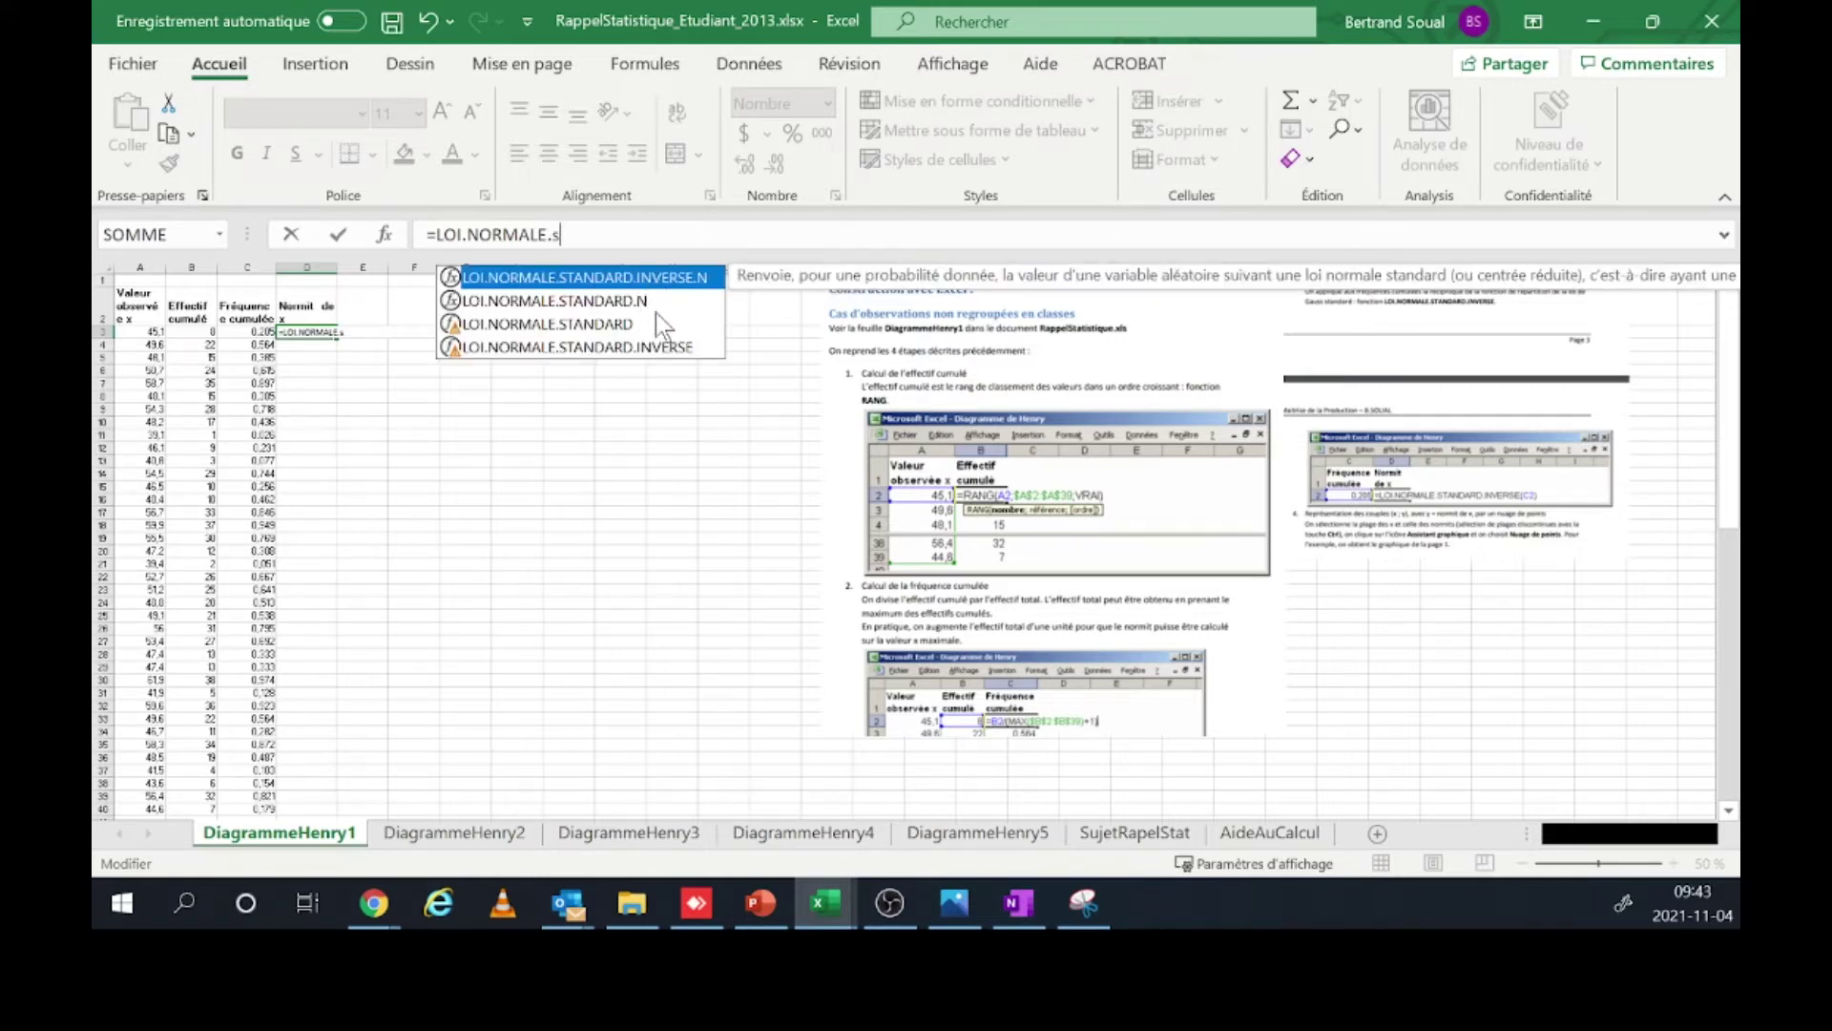
double_click(661, 339)
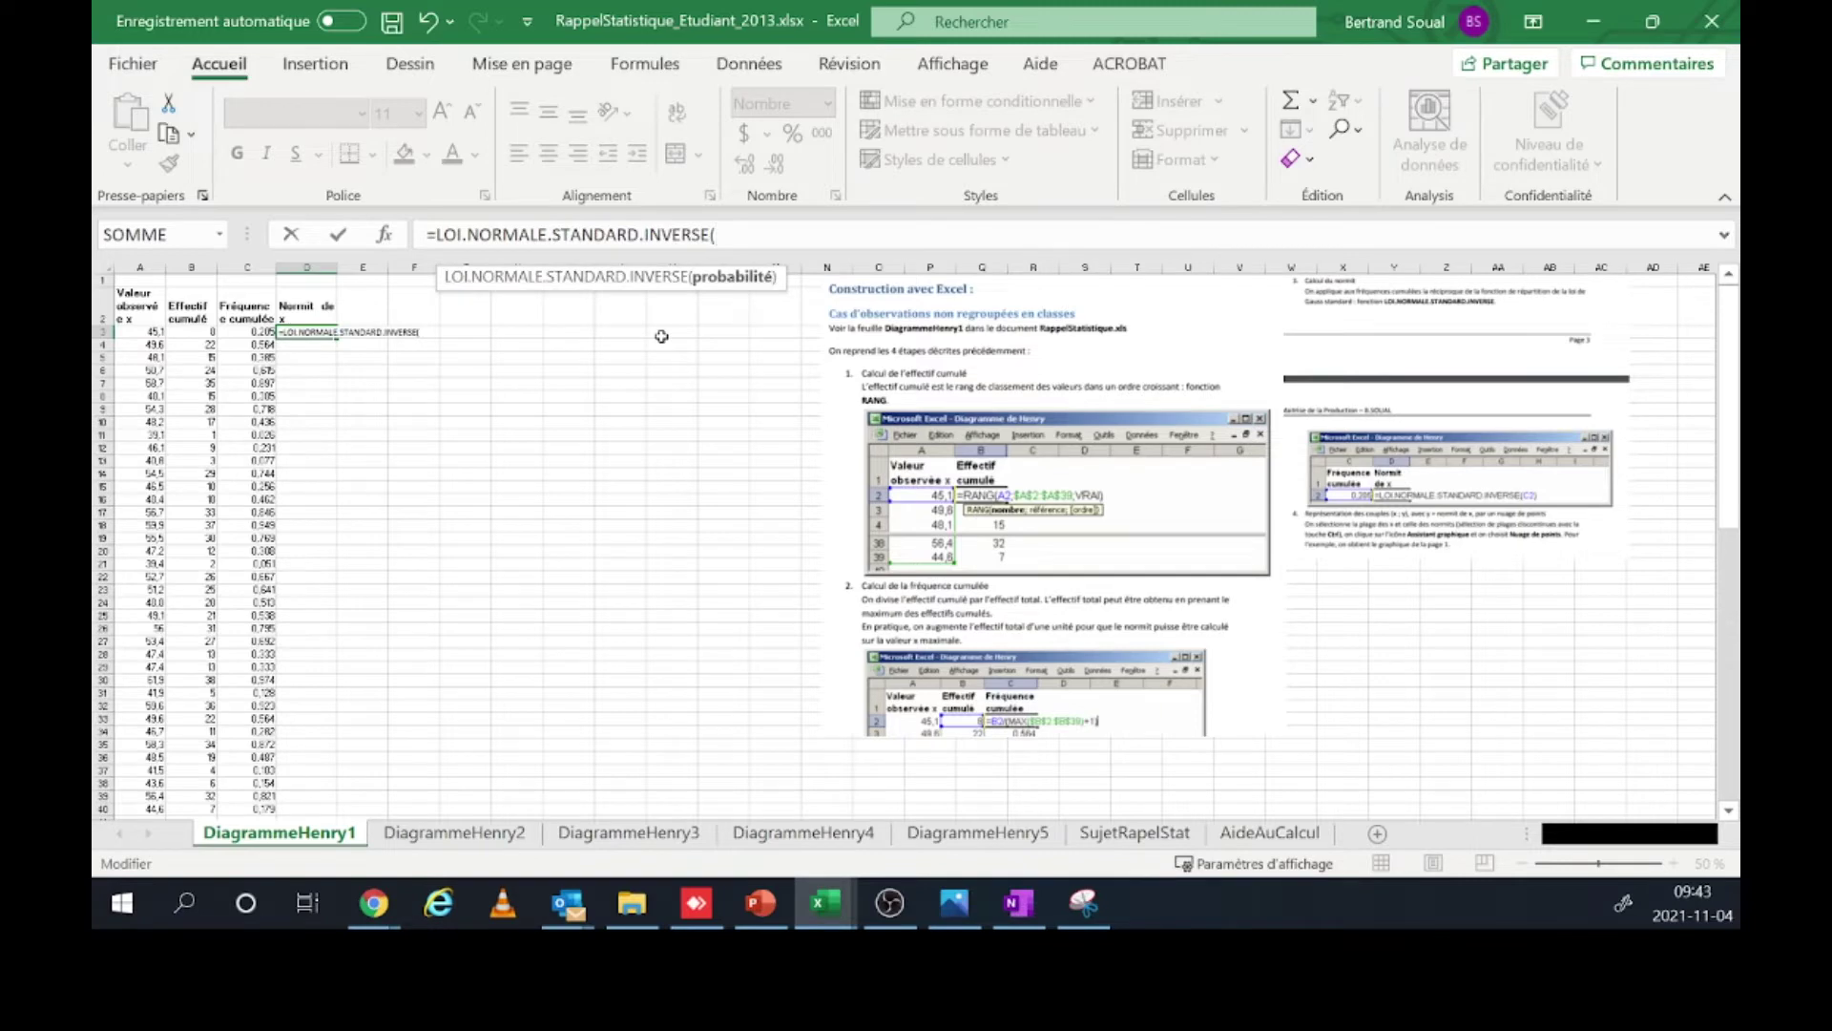
left_click(249, 332)
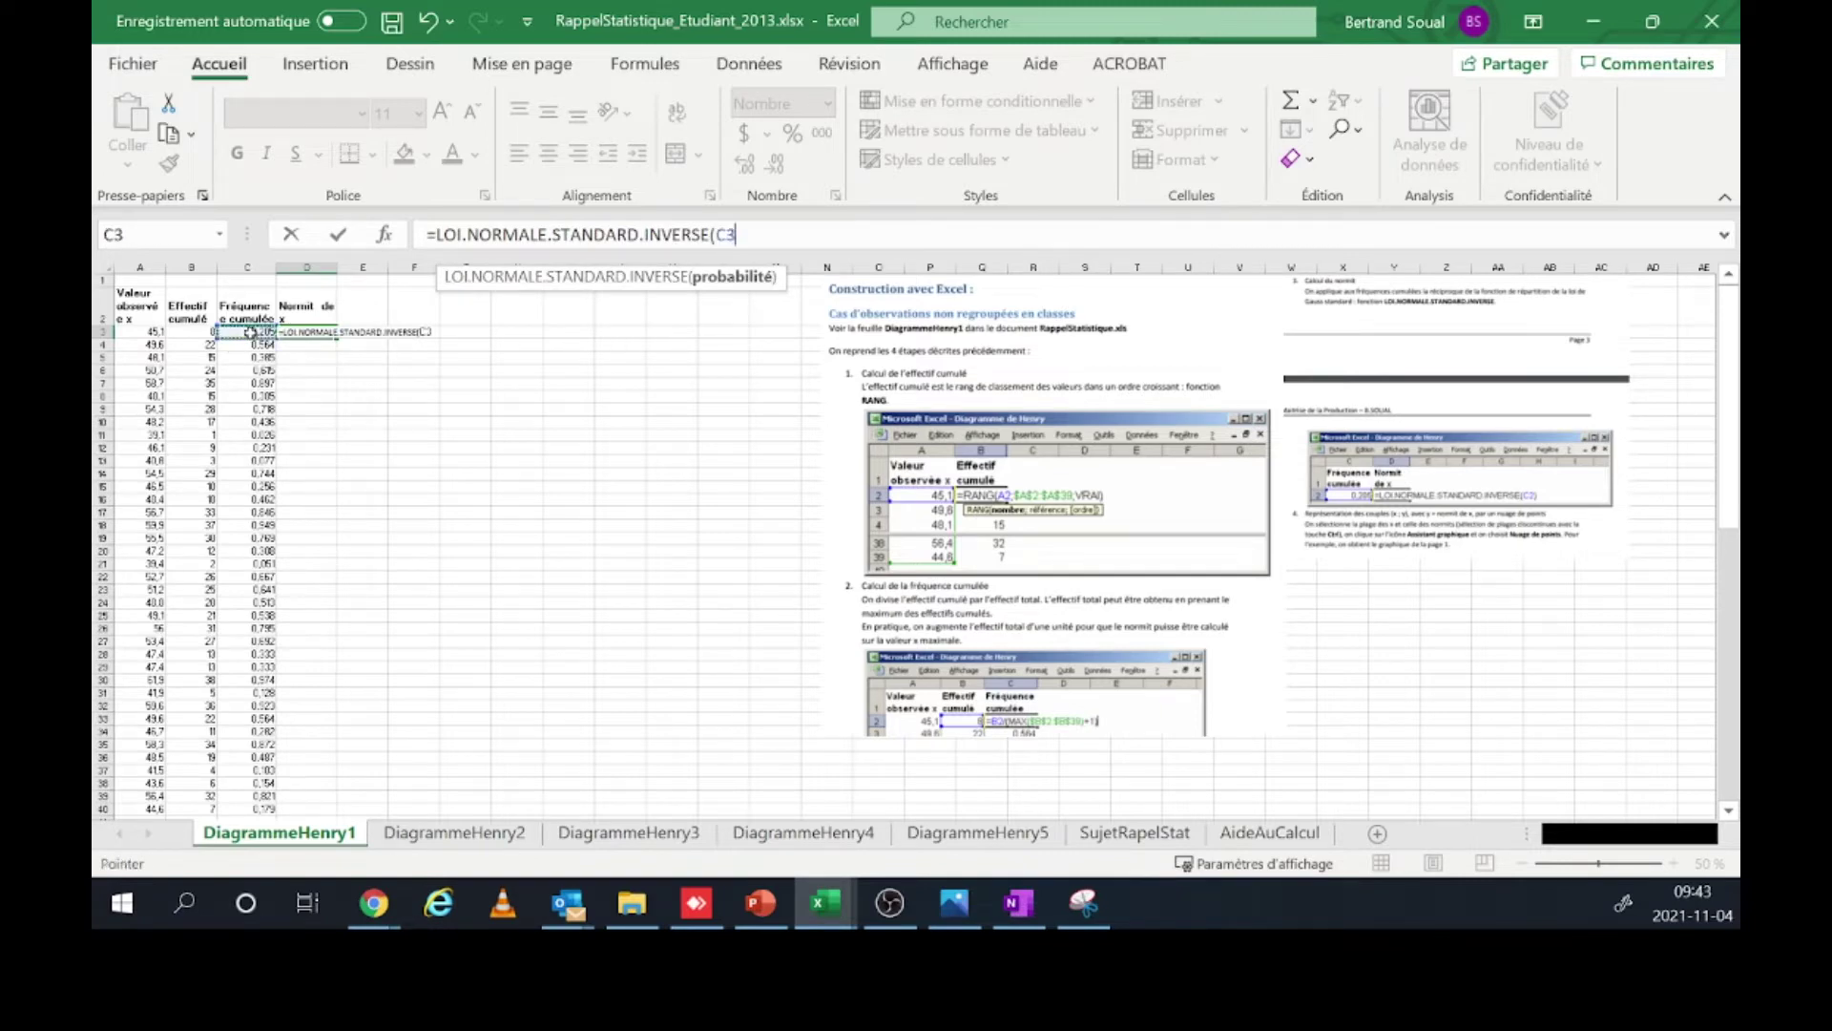
key("Return")
- Fill the normit formula from D3 down the Normit de x column to row 40
left_click(315, 332)
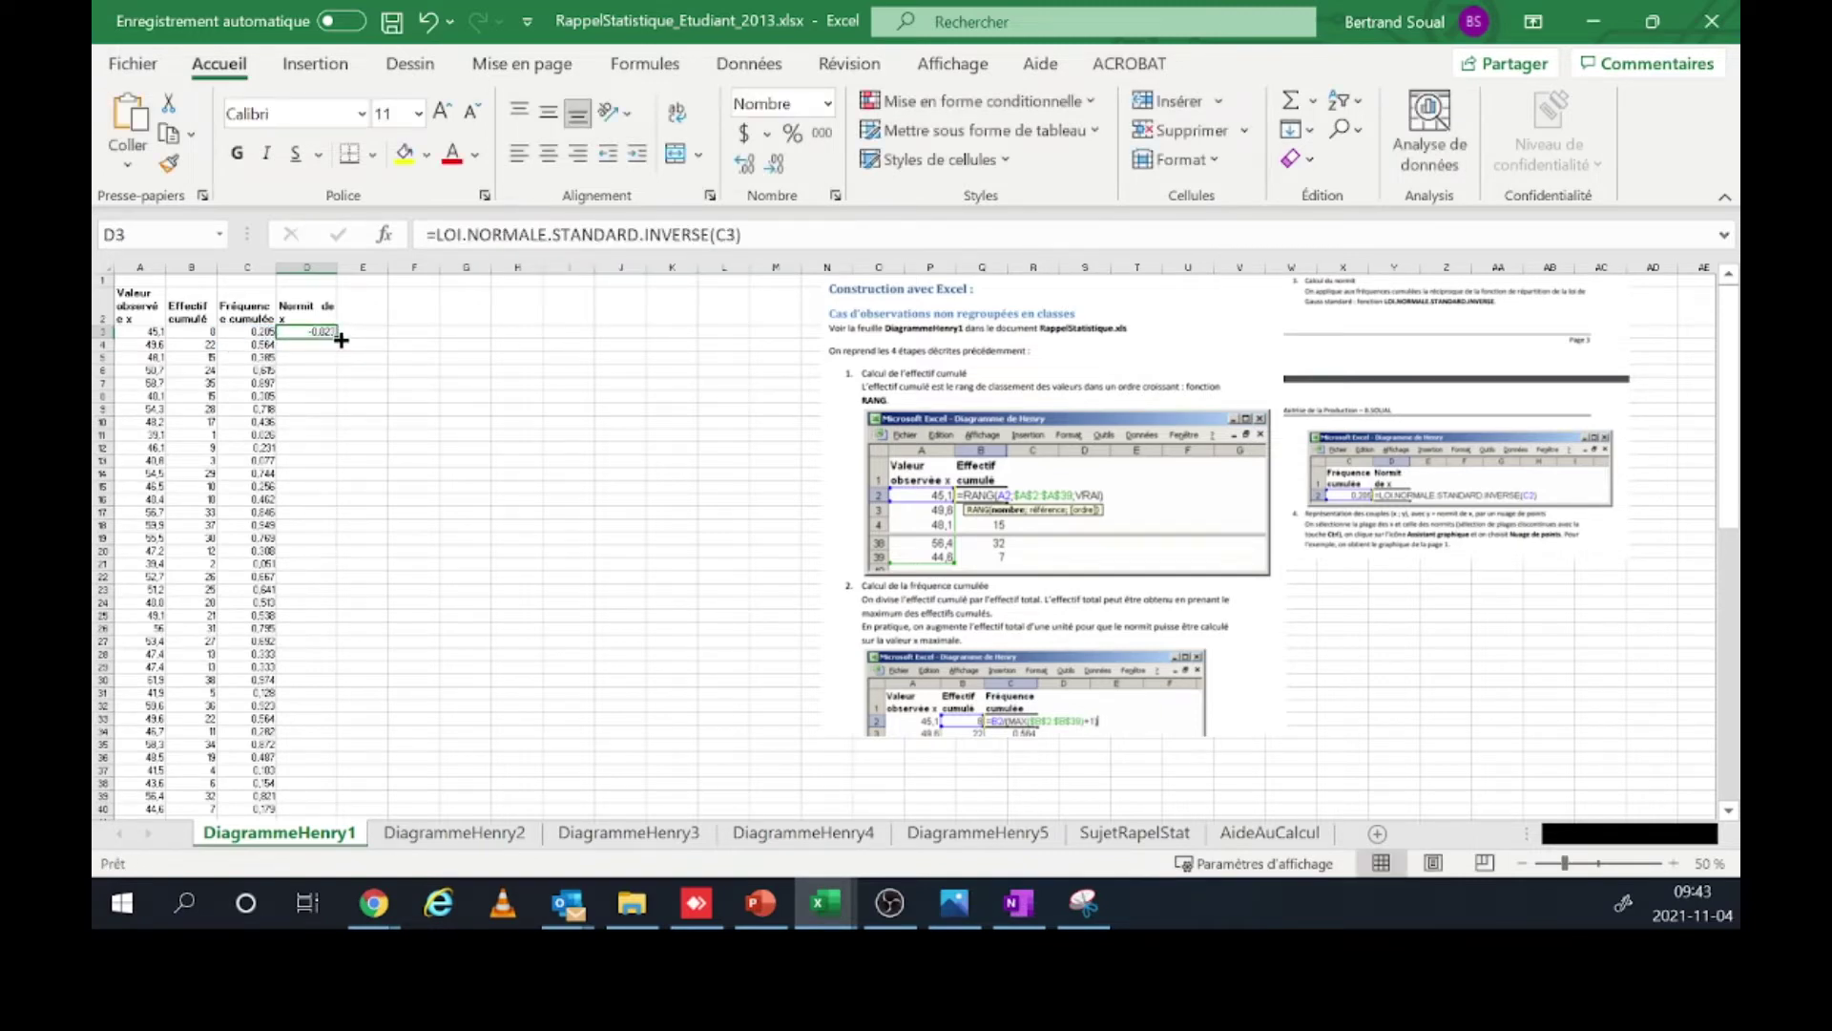
double_click(336, 338)
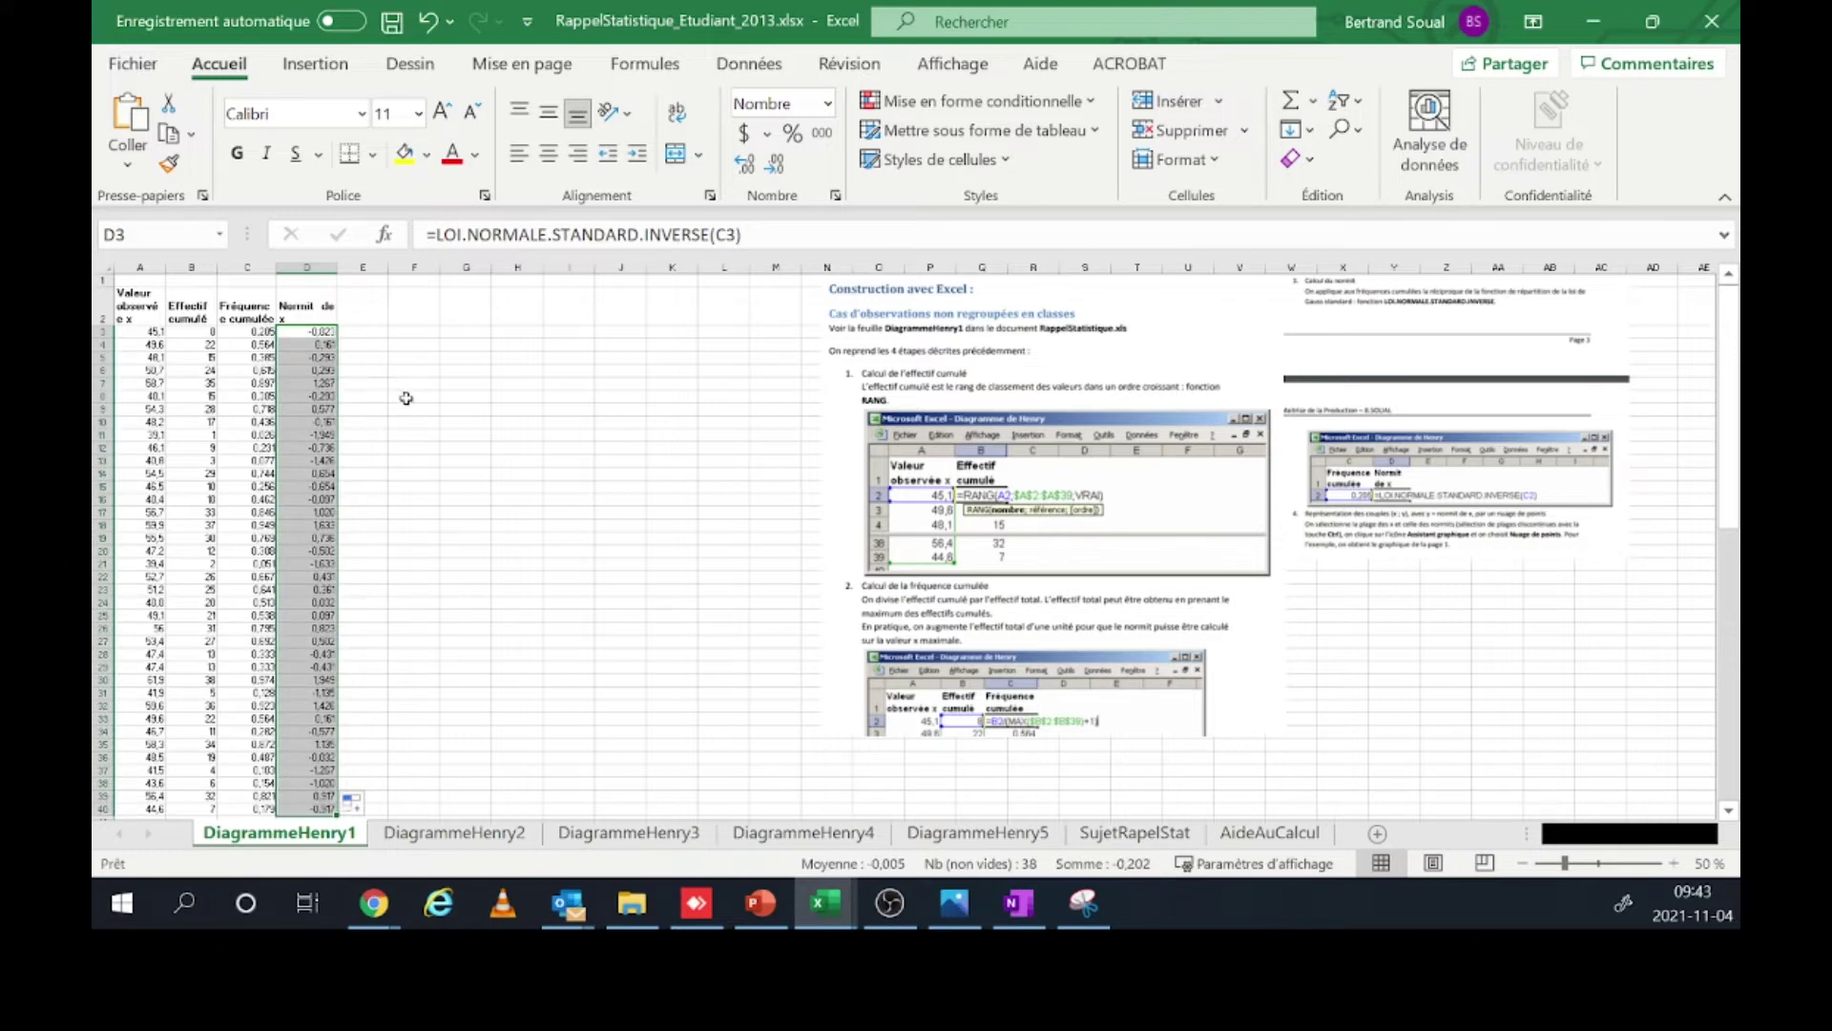
left_click(393, 394)
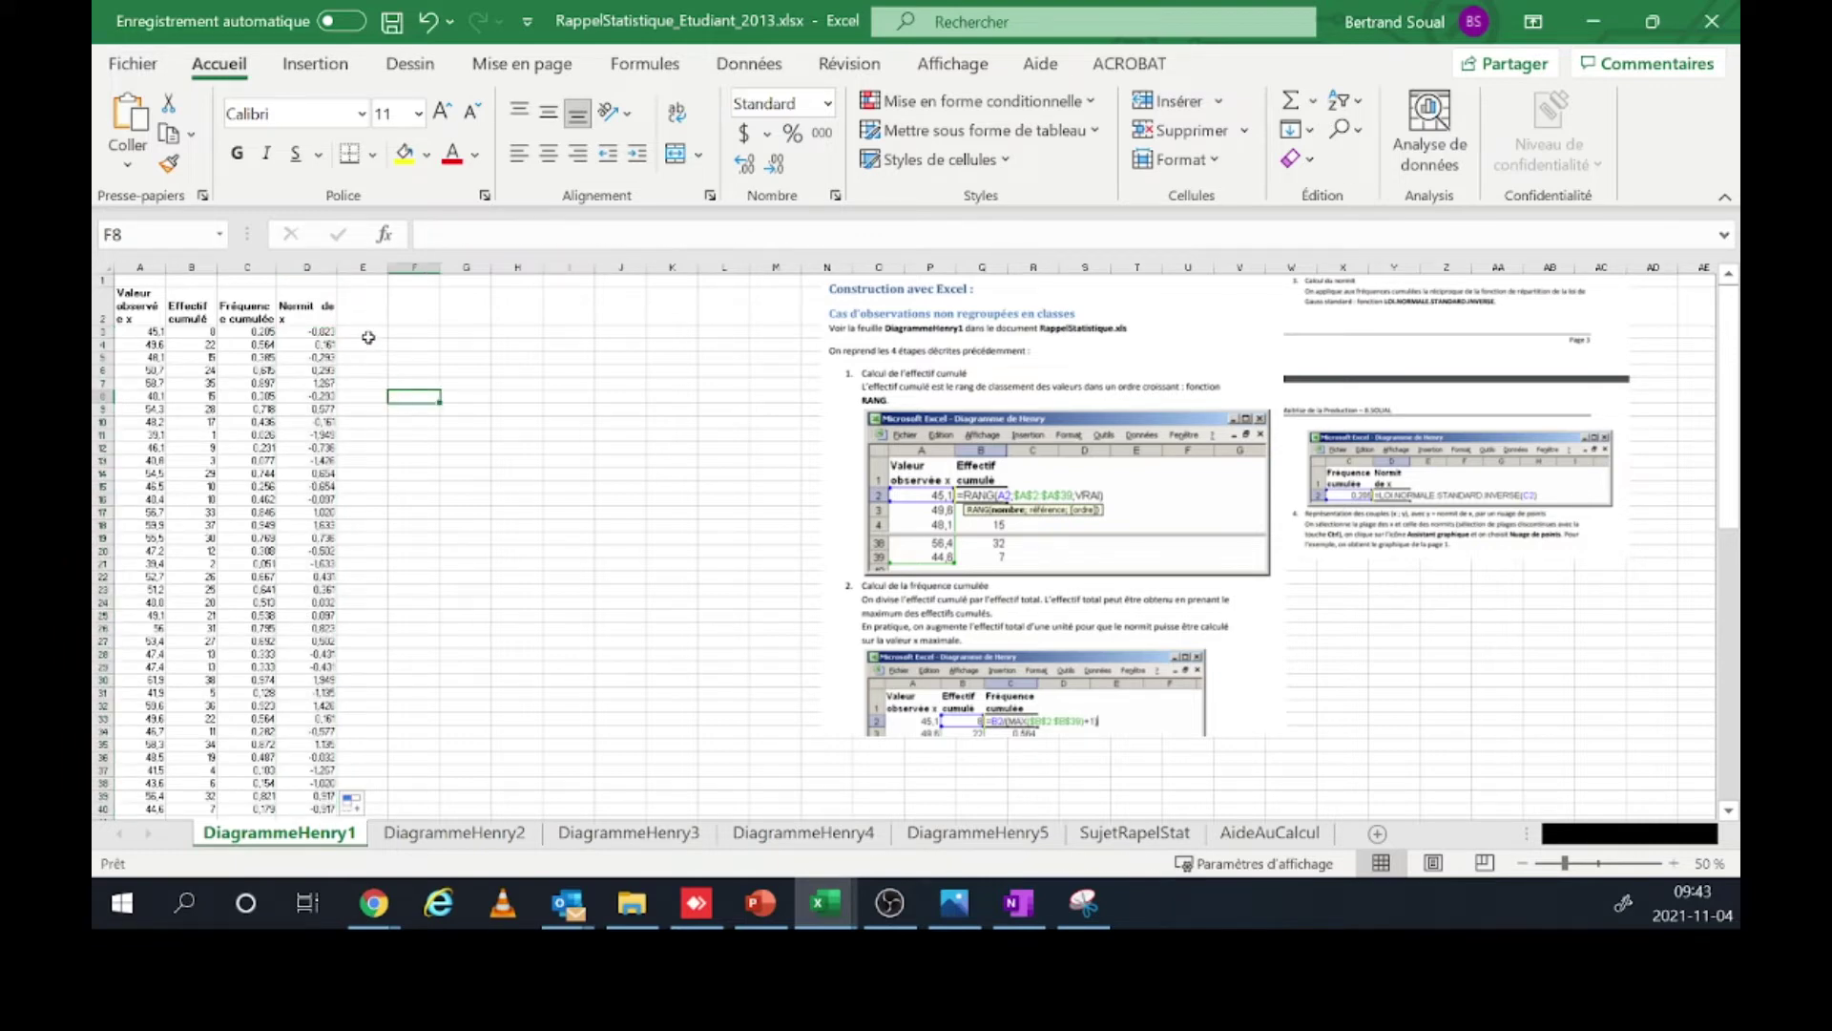
- Move the instruction images farther from the data table and review the formulas in D3 and C3
left_click_drag(1442, 337, 1521, 339)
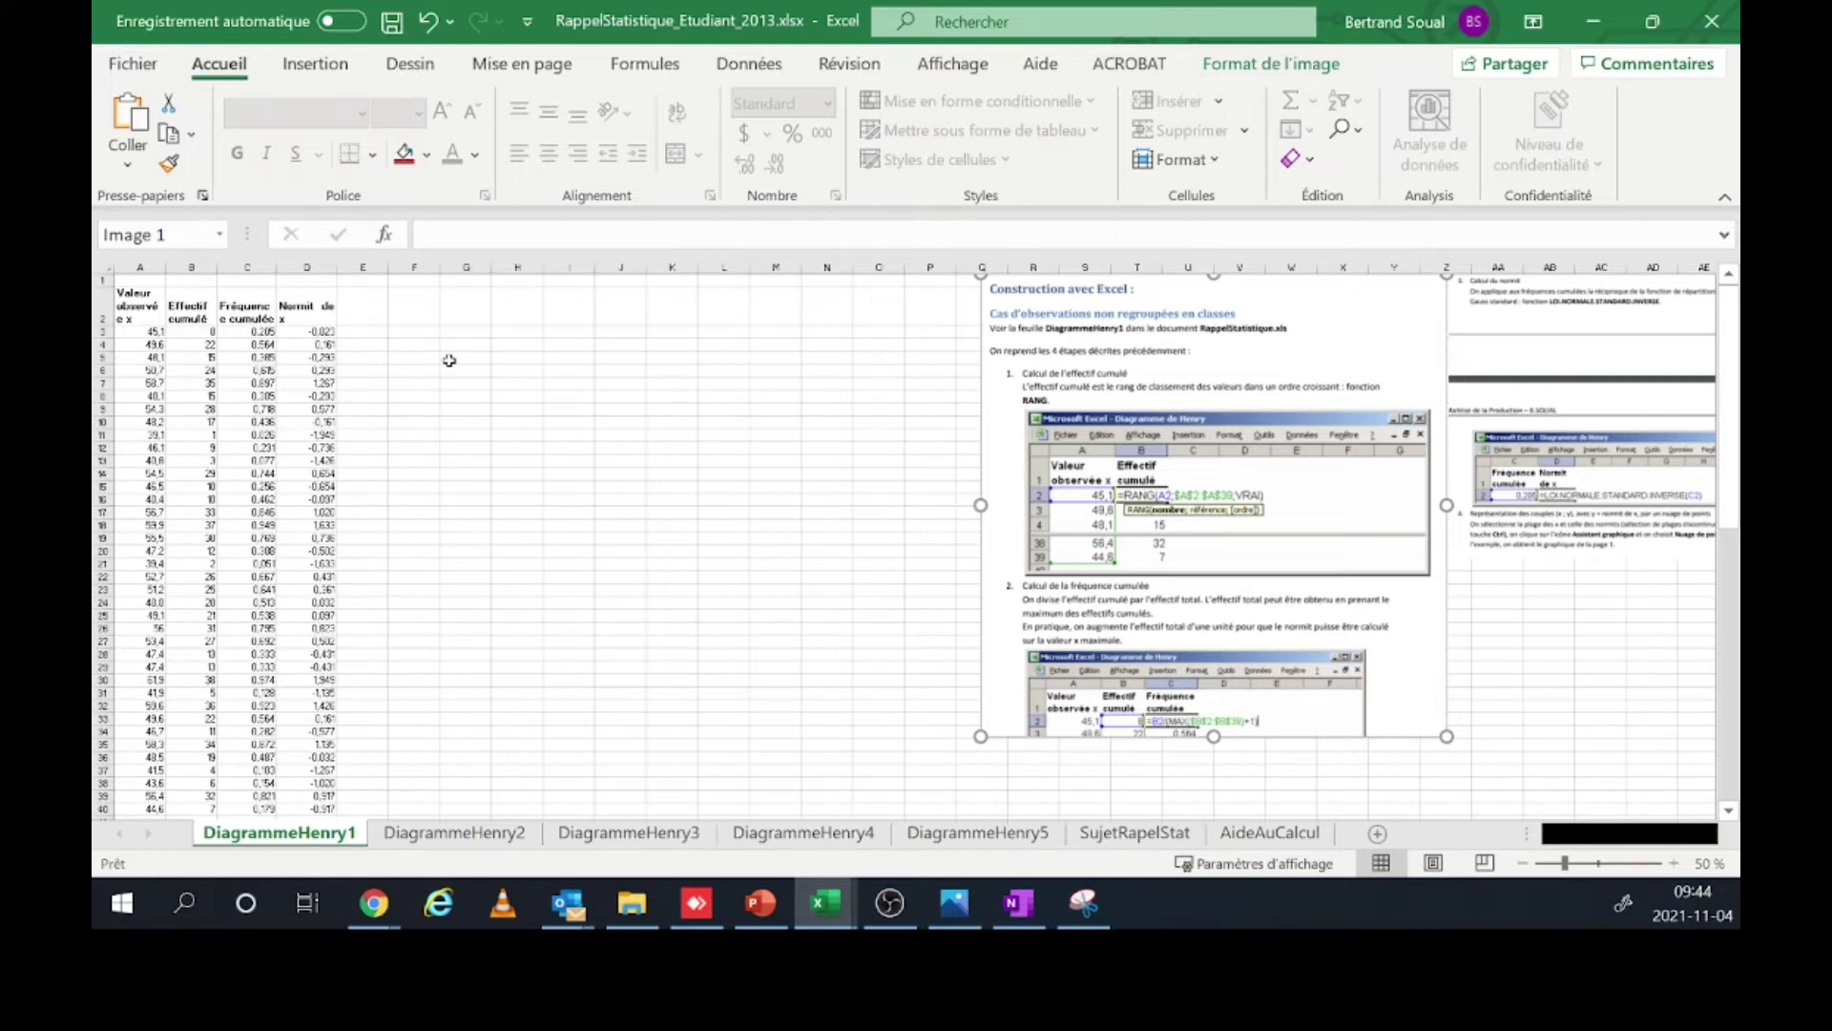
left_click(294, 332)
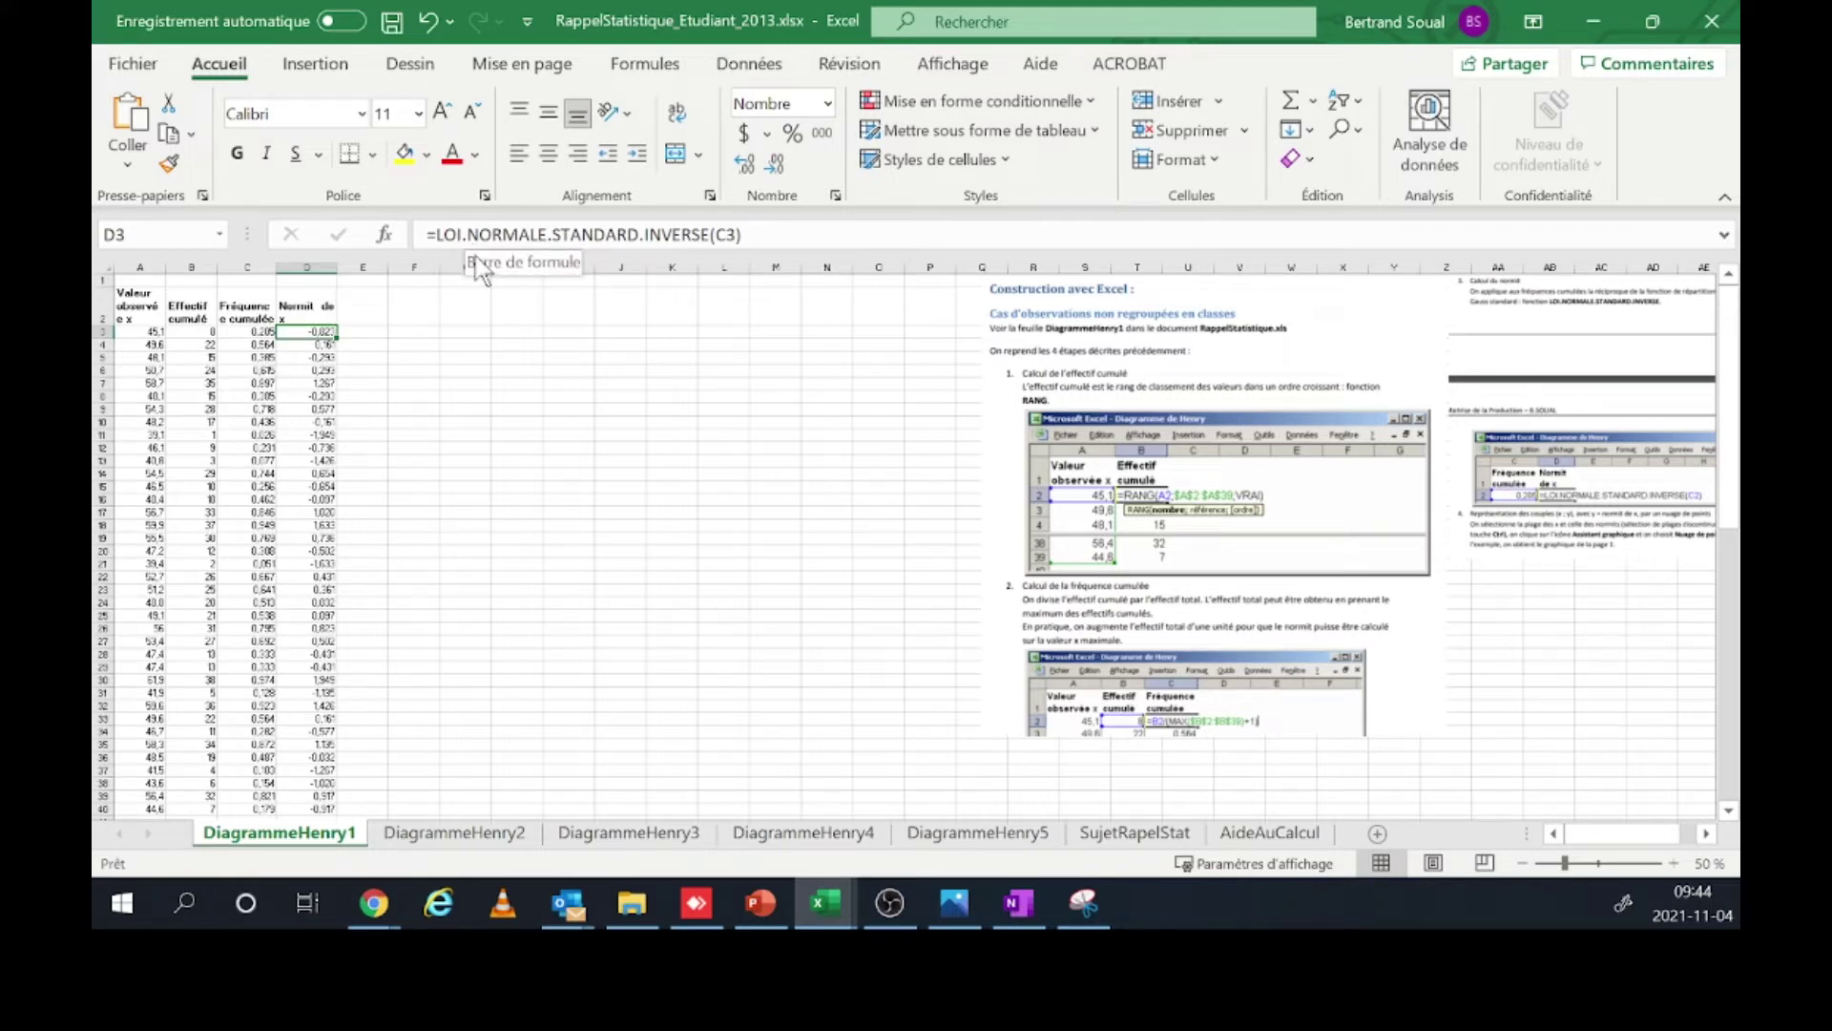
left_click(260, 330)
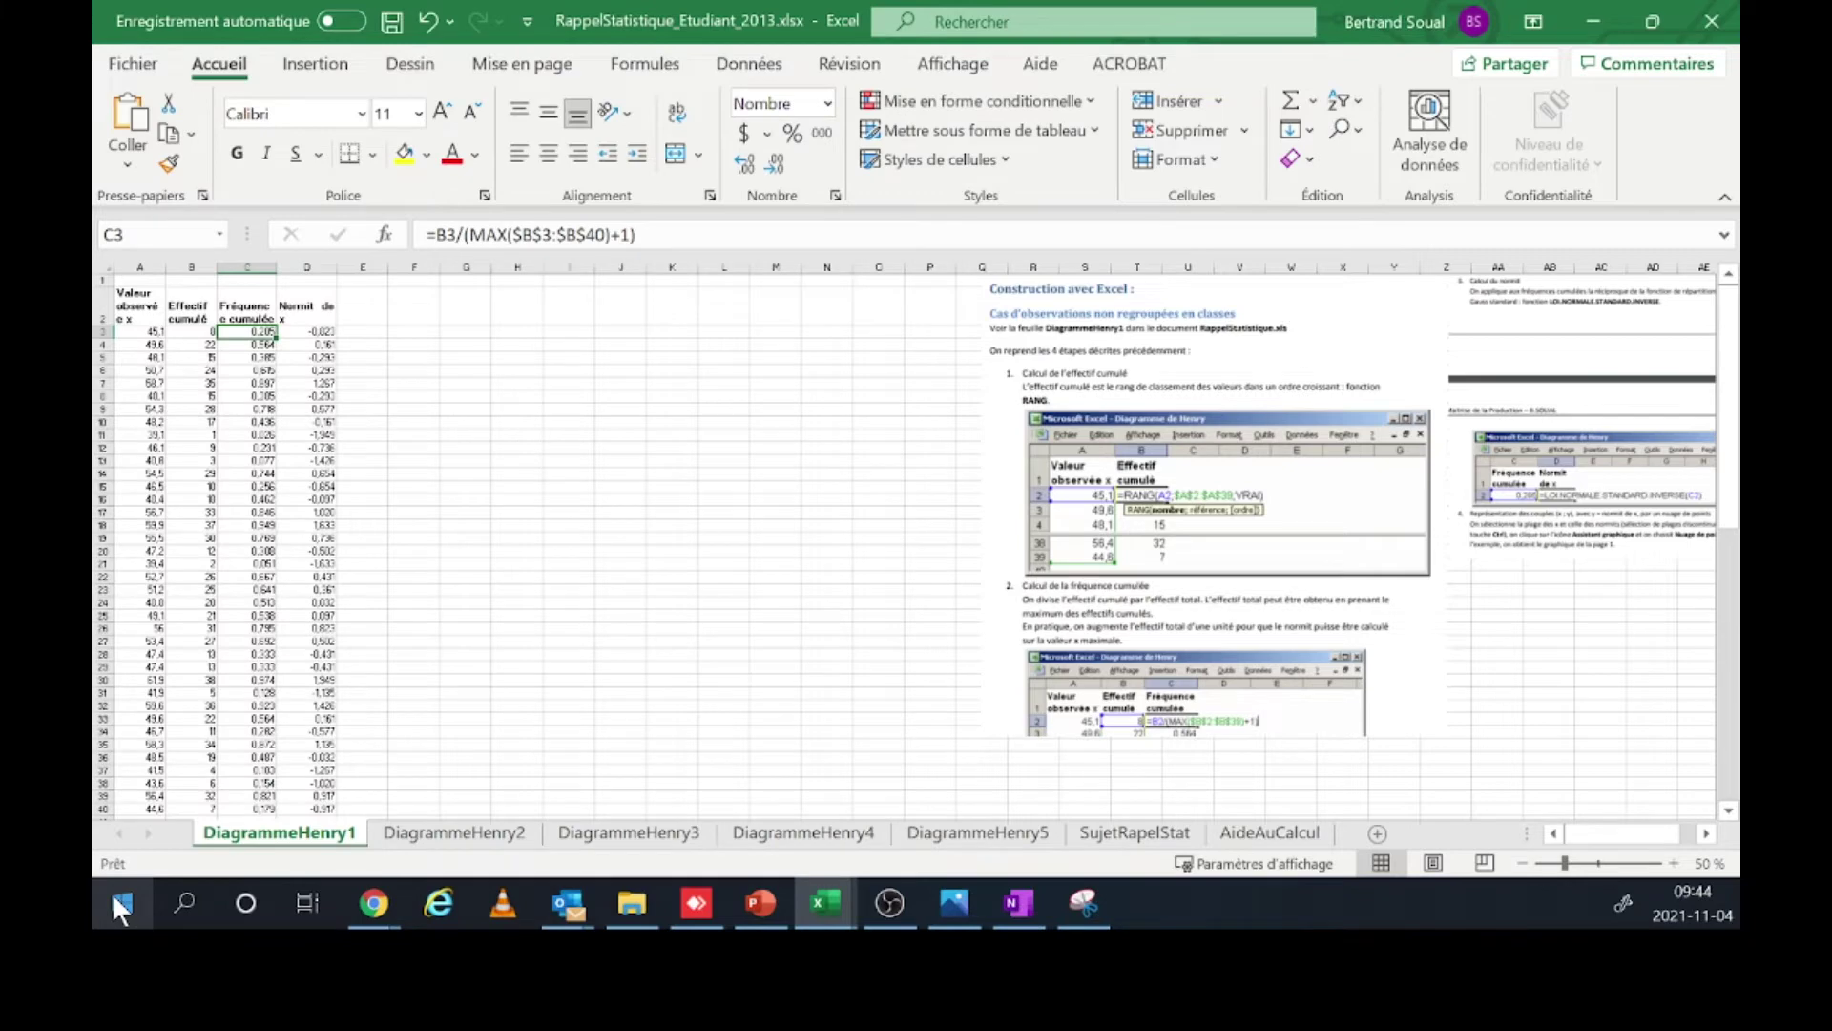
- Review the captured construction instructions in Outil Capture d'écran and compare the pasted excerpt with the formula in C3
left_click(111, 892)
left_click(1084, 893)
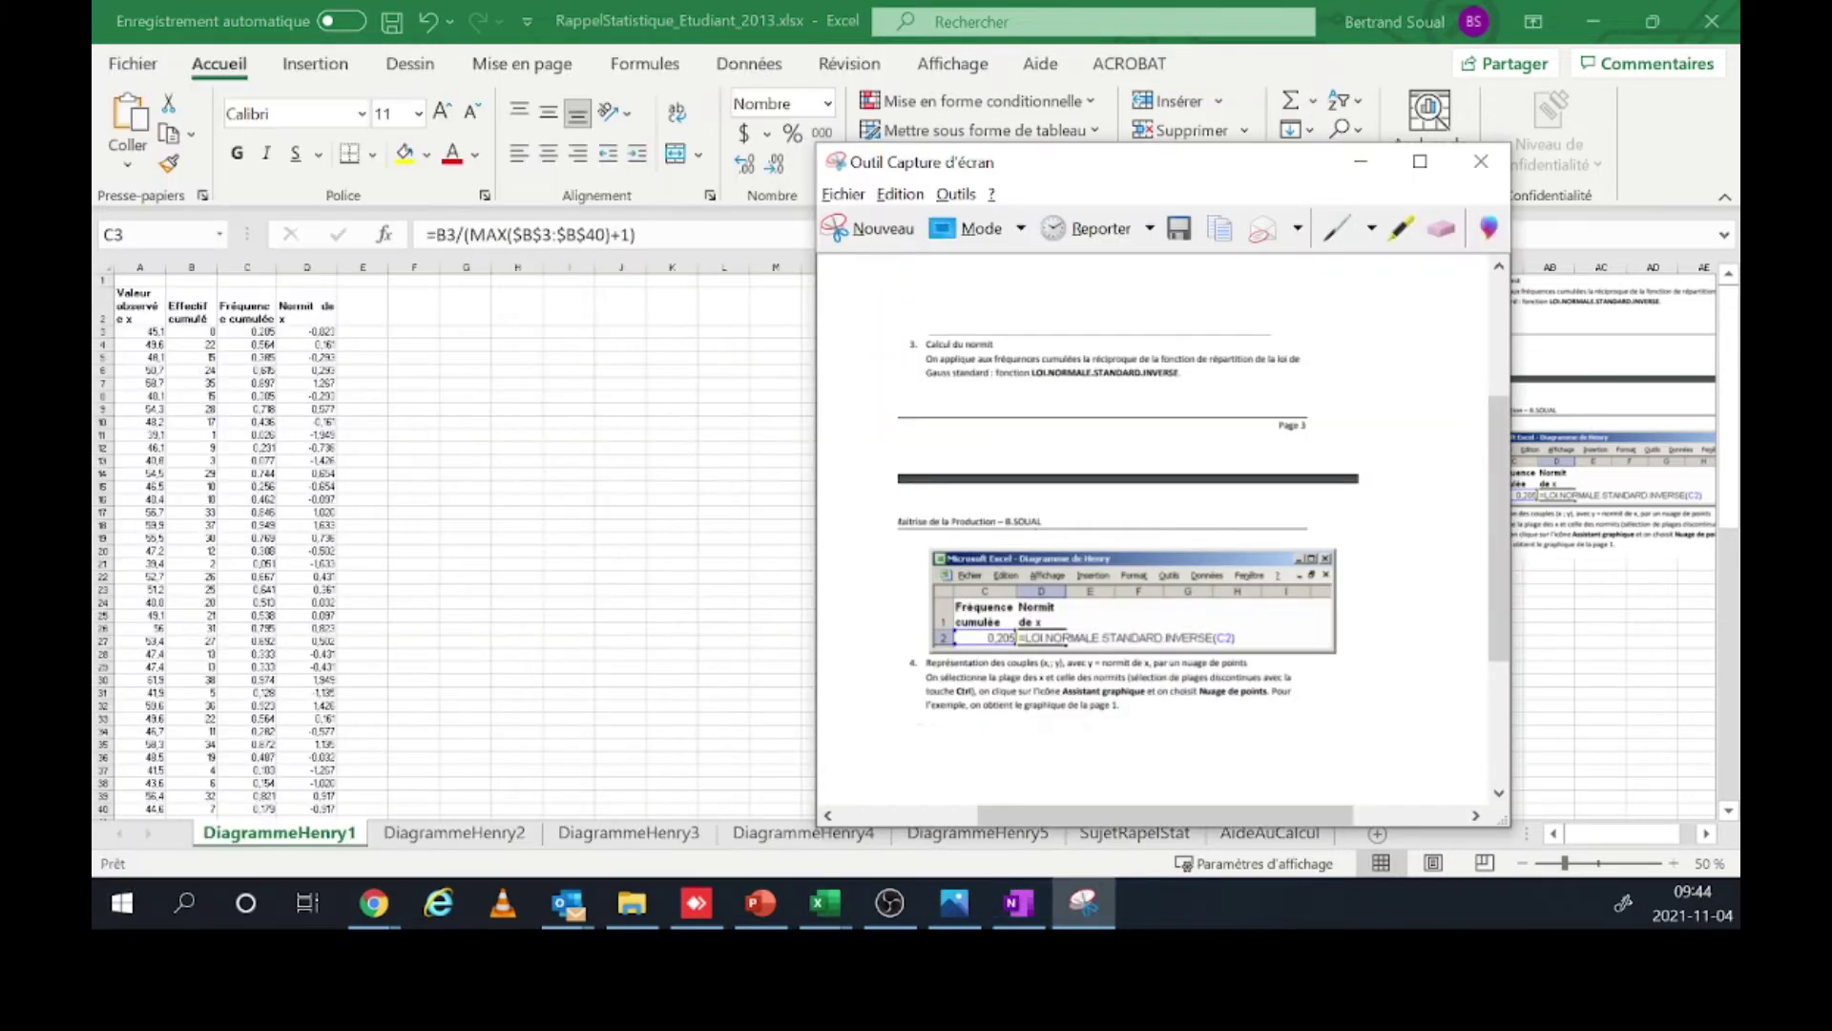
left_click_drag(1070, 166, 572, 110)
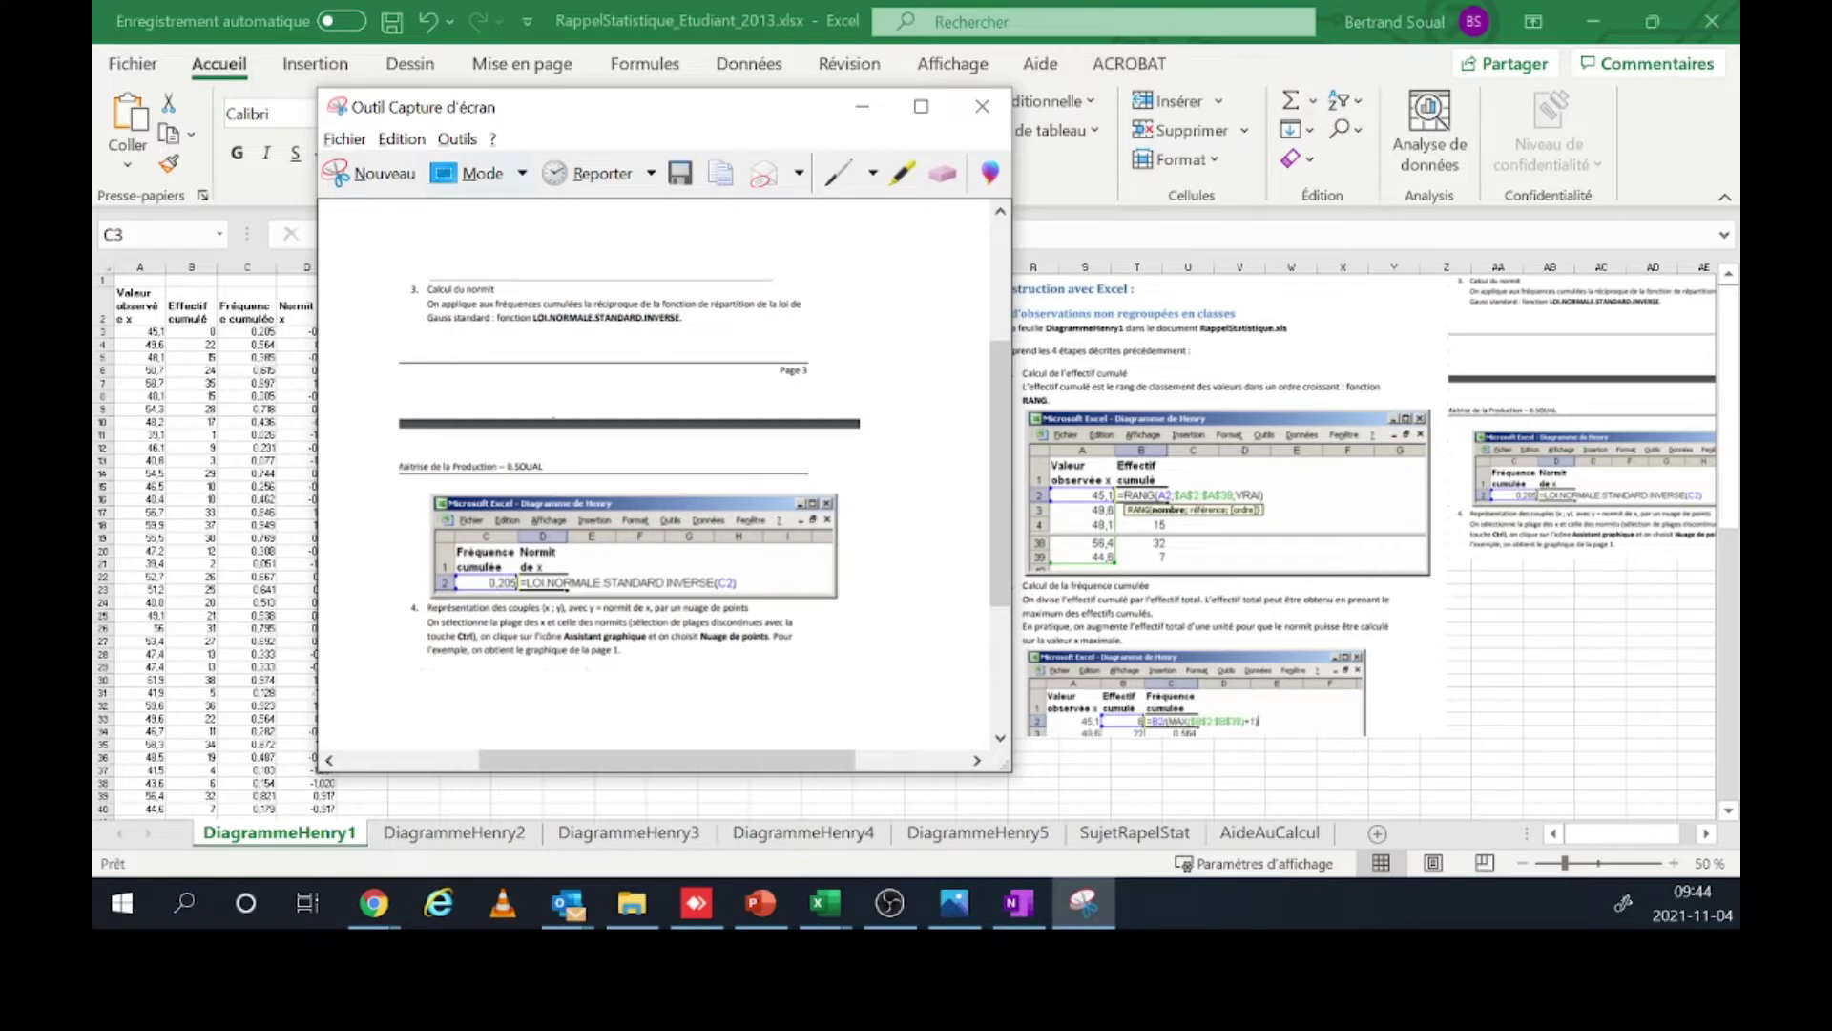
left_click(1240, 572)
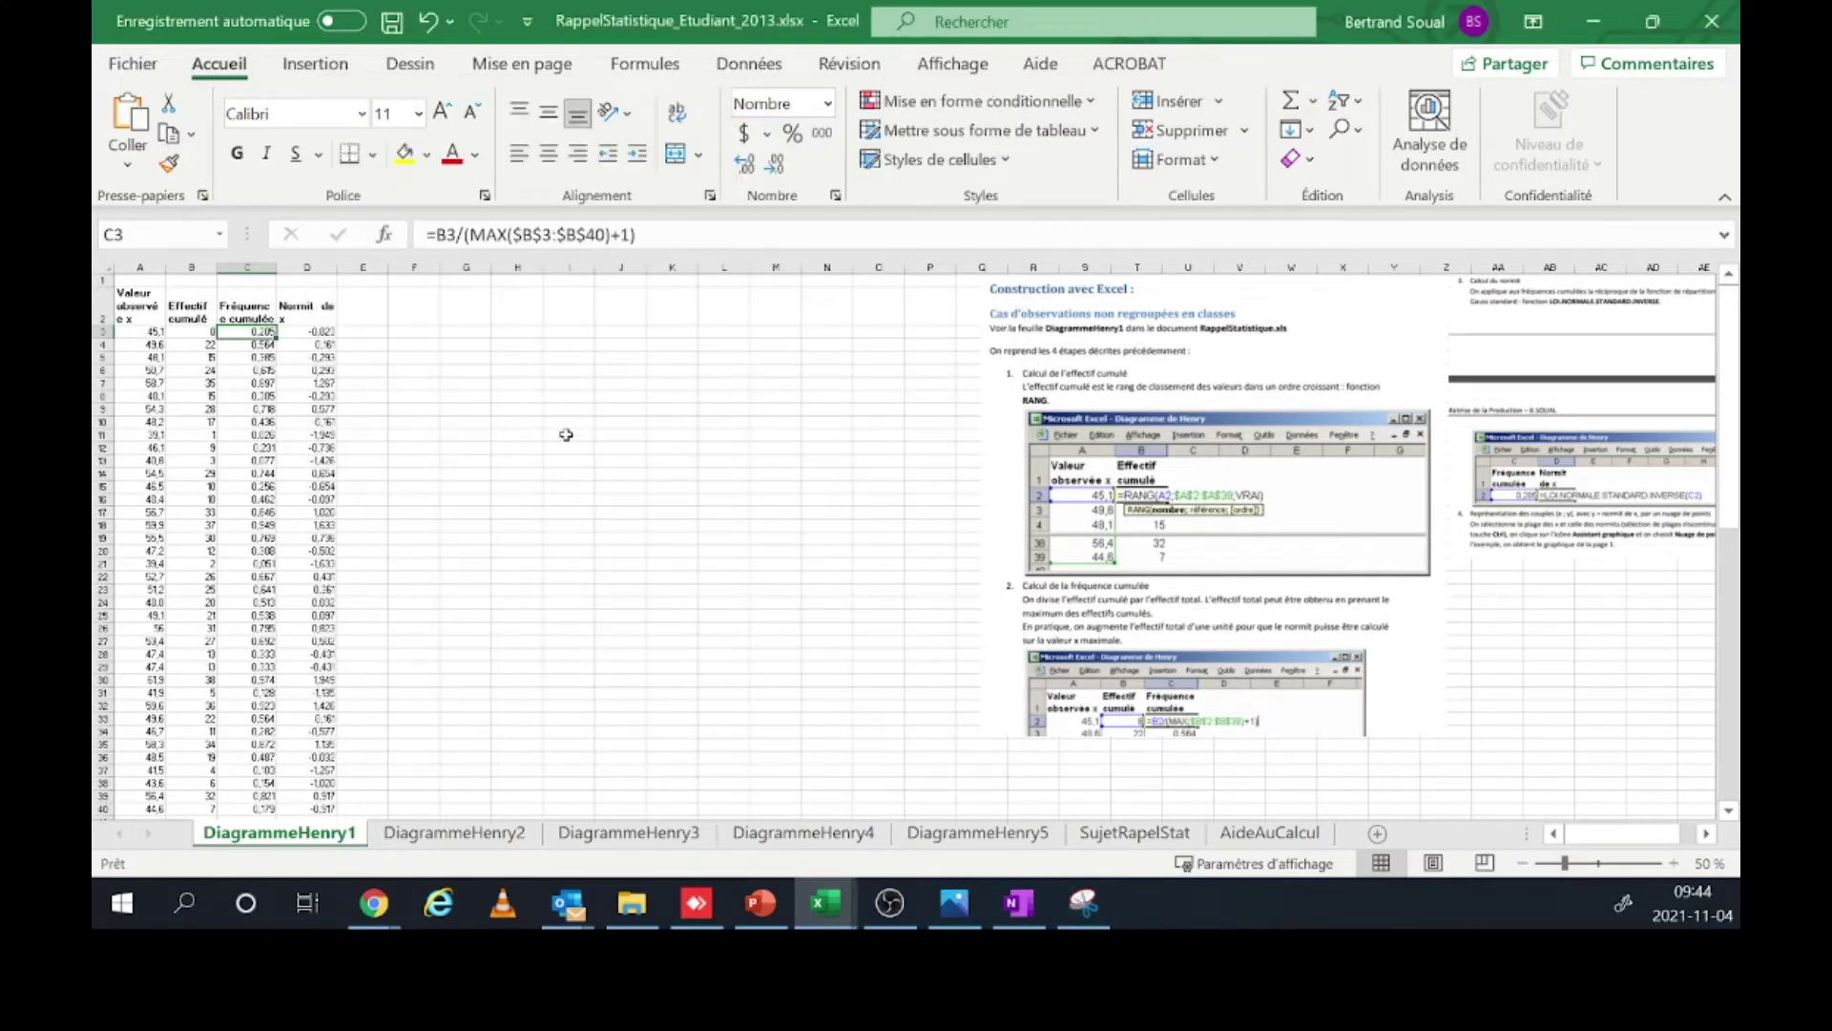
left_click(1190, 482)
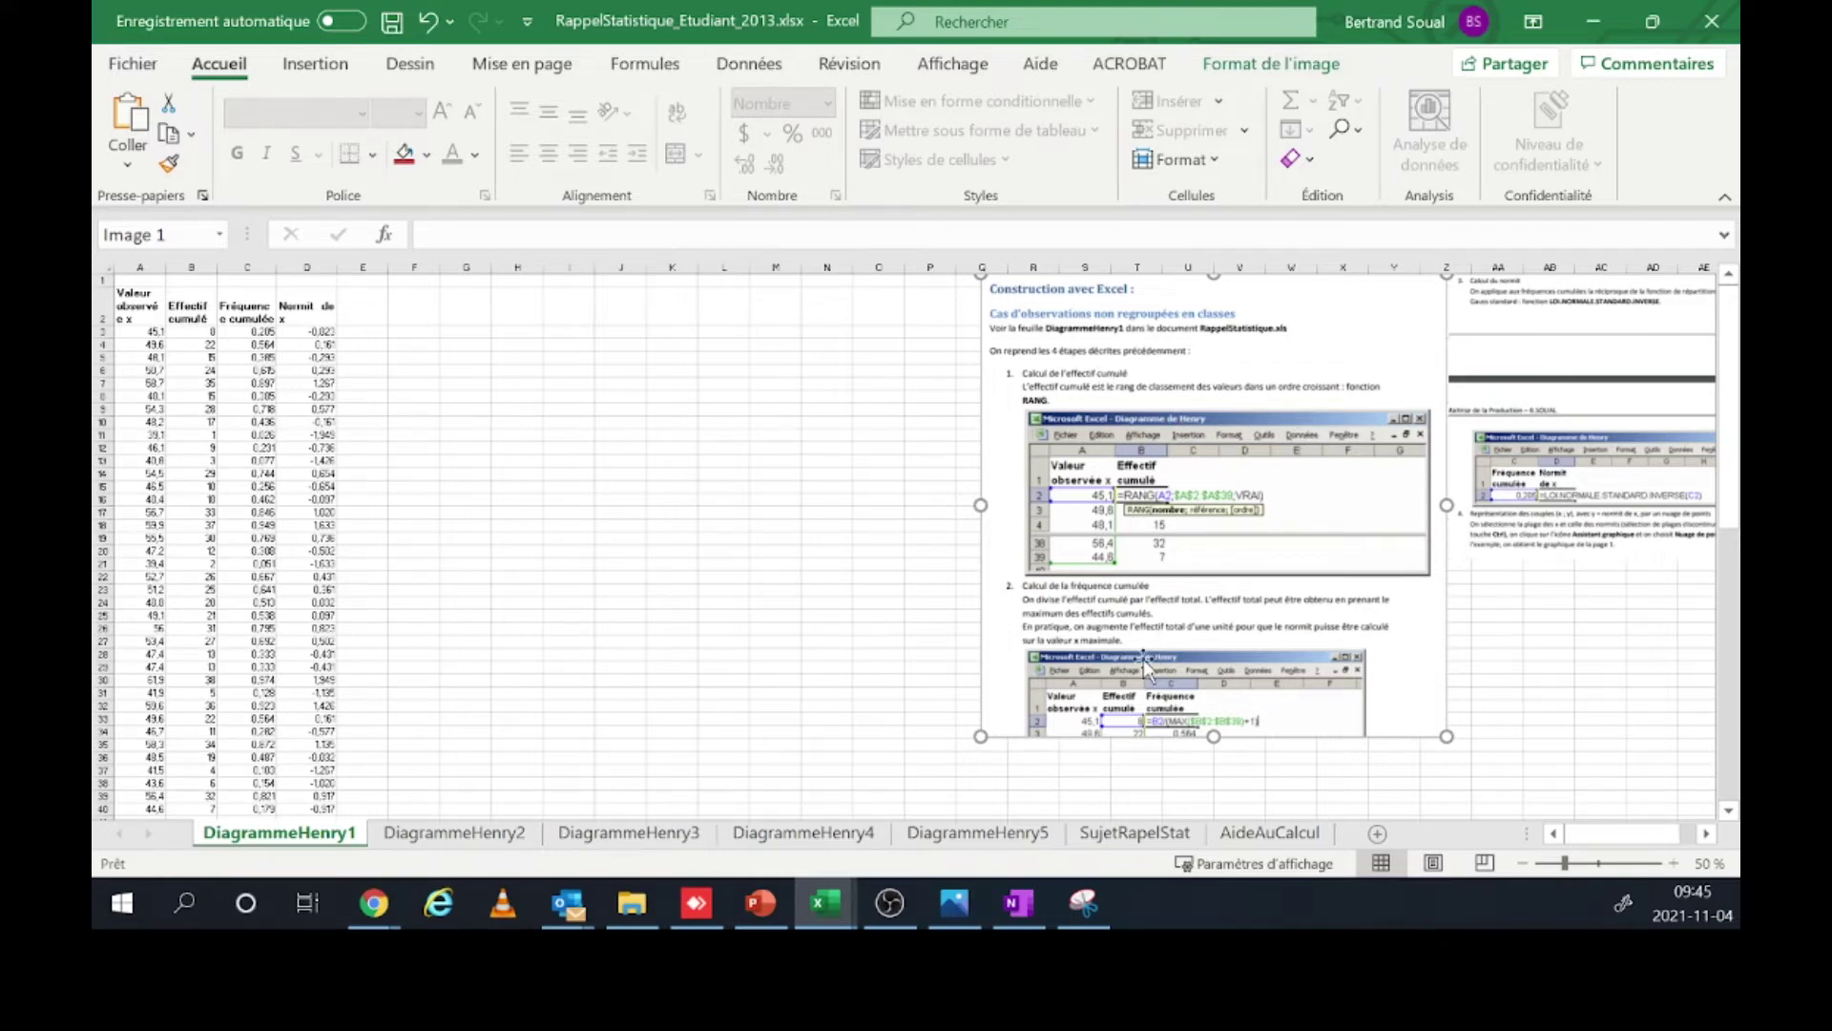
left_click(258, 332)
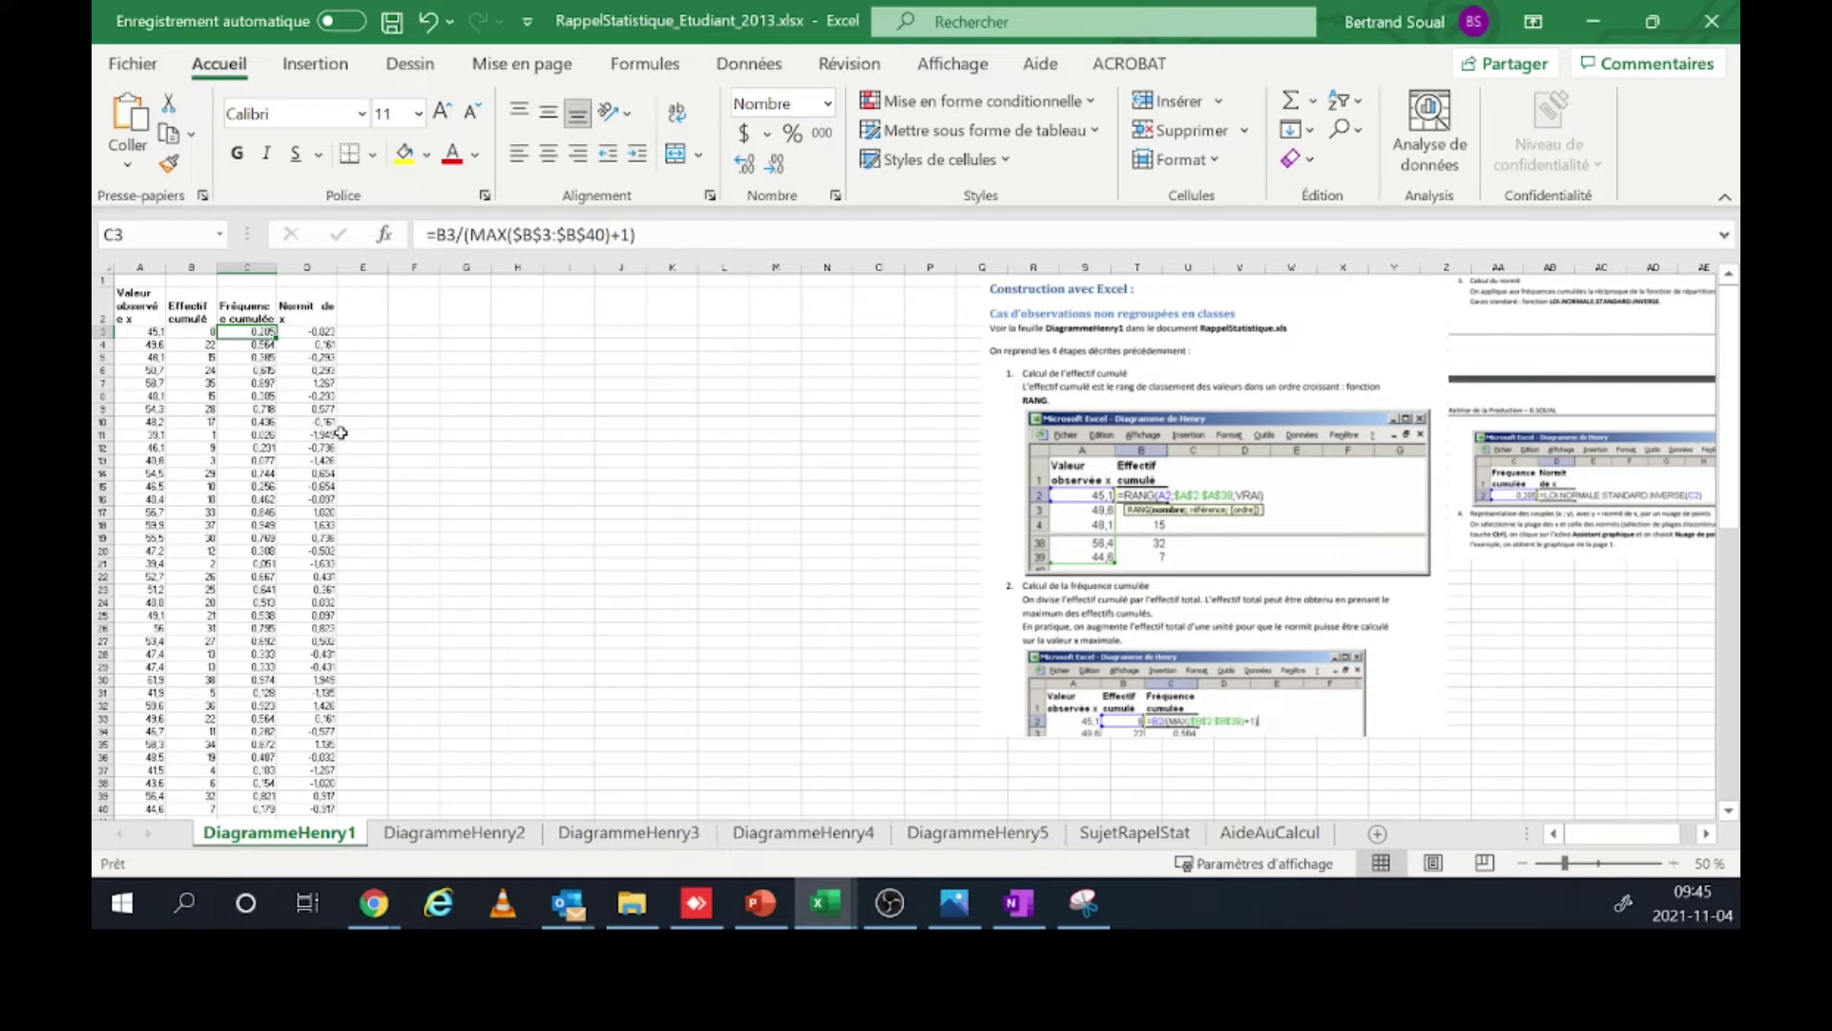
scroll(341, 433, "down", 1)
scroll(341, 434, "up", 1)
scroll(341, 433, "down", 1)
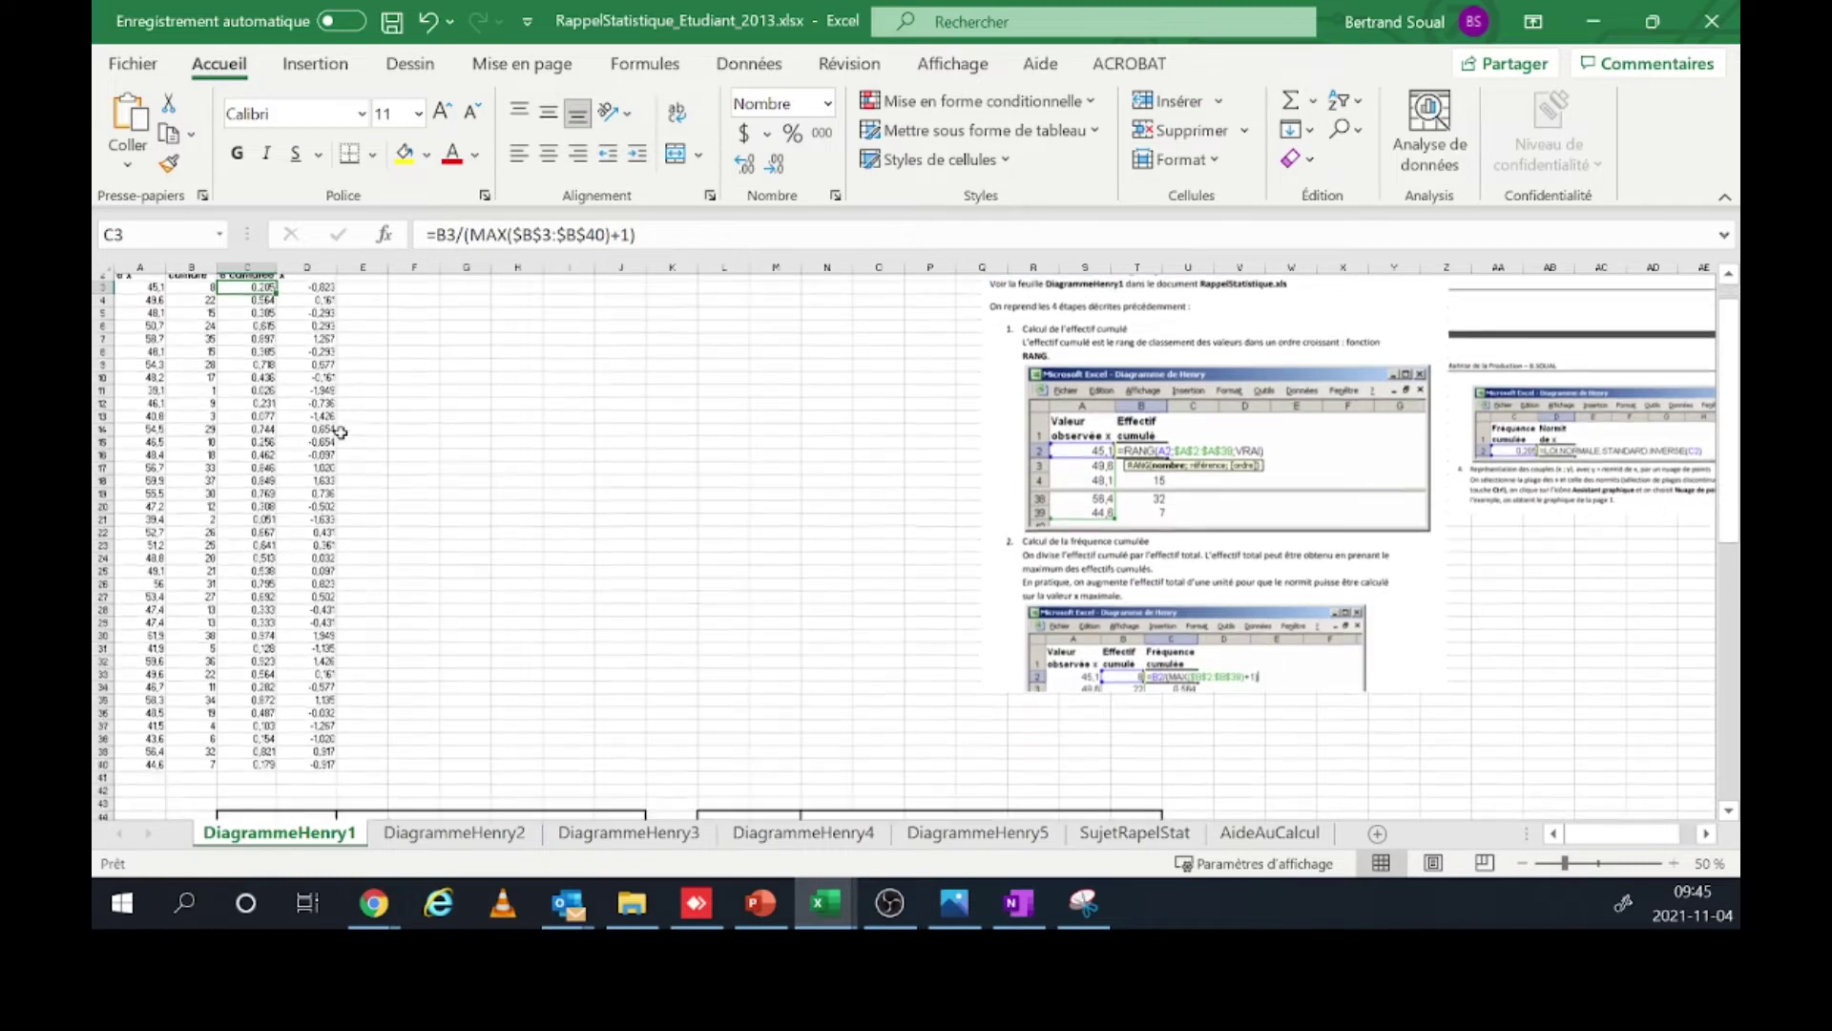
scroll(341, 433, "up", 1)
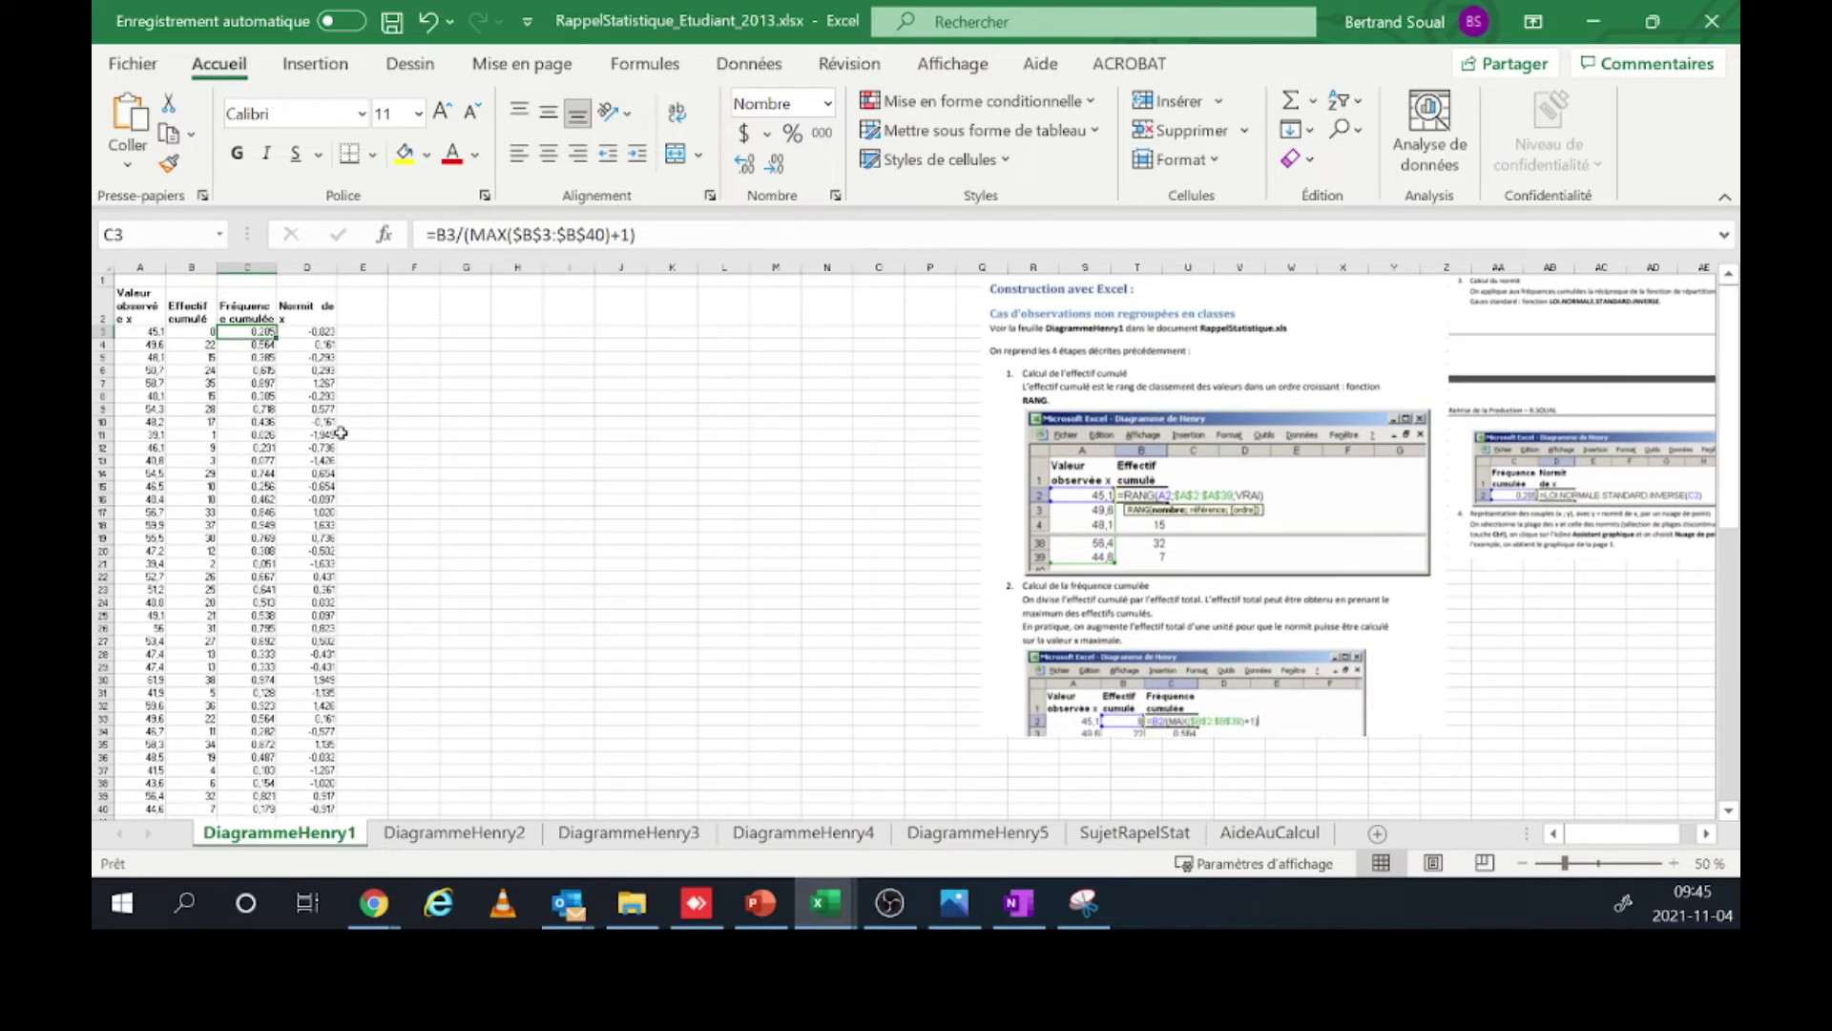
scroll(340, 434, "down", 1)
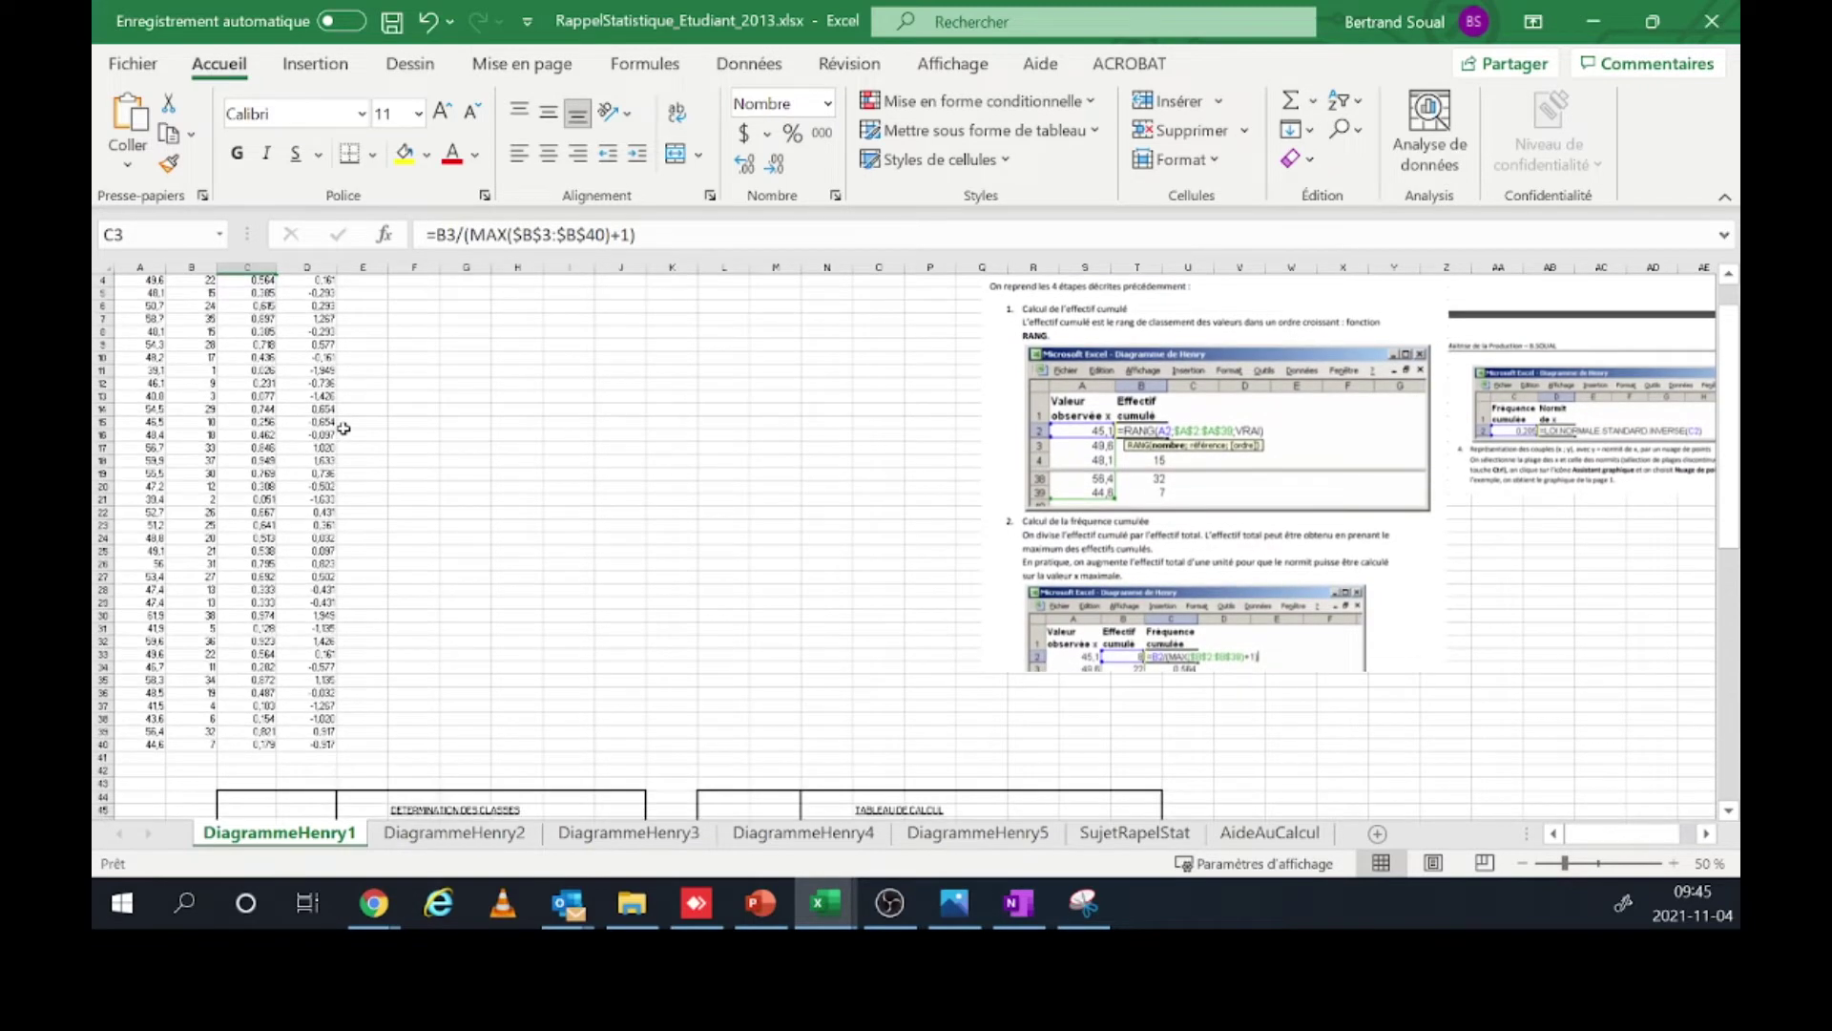
scroll(343, 428, "up", 1)
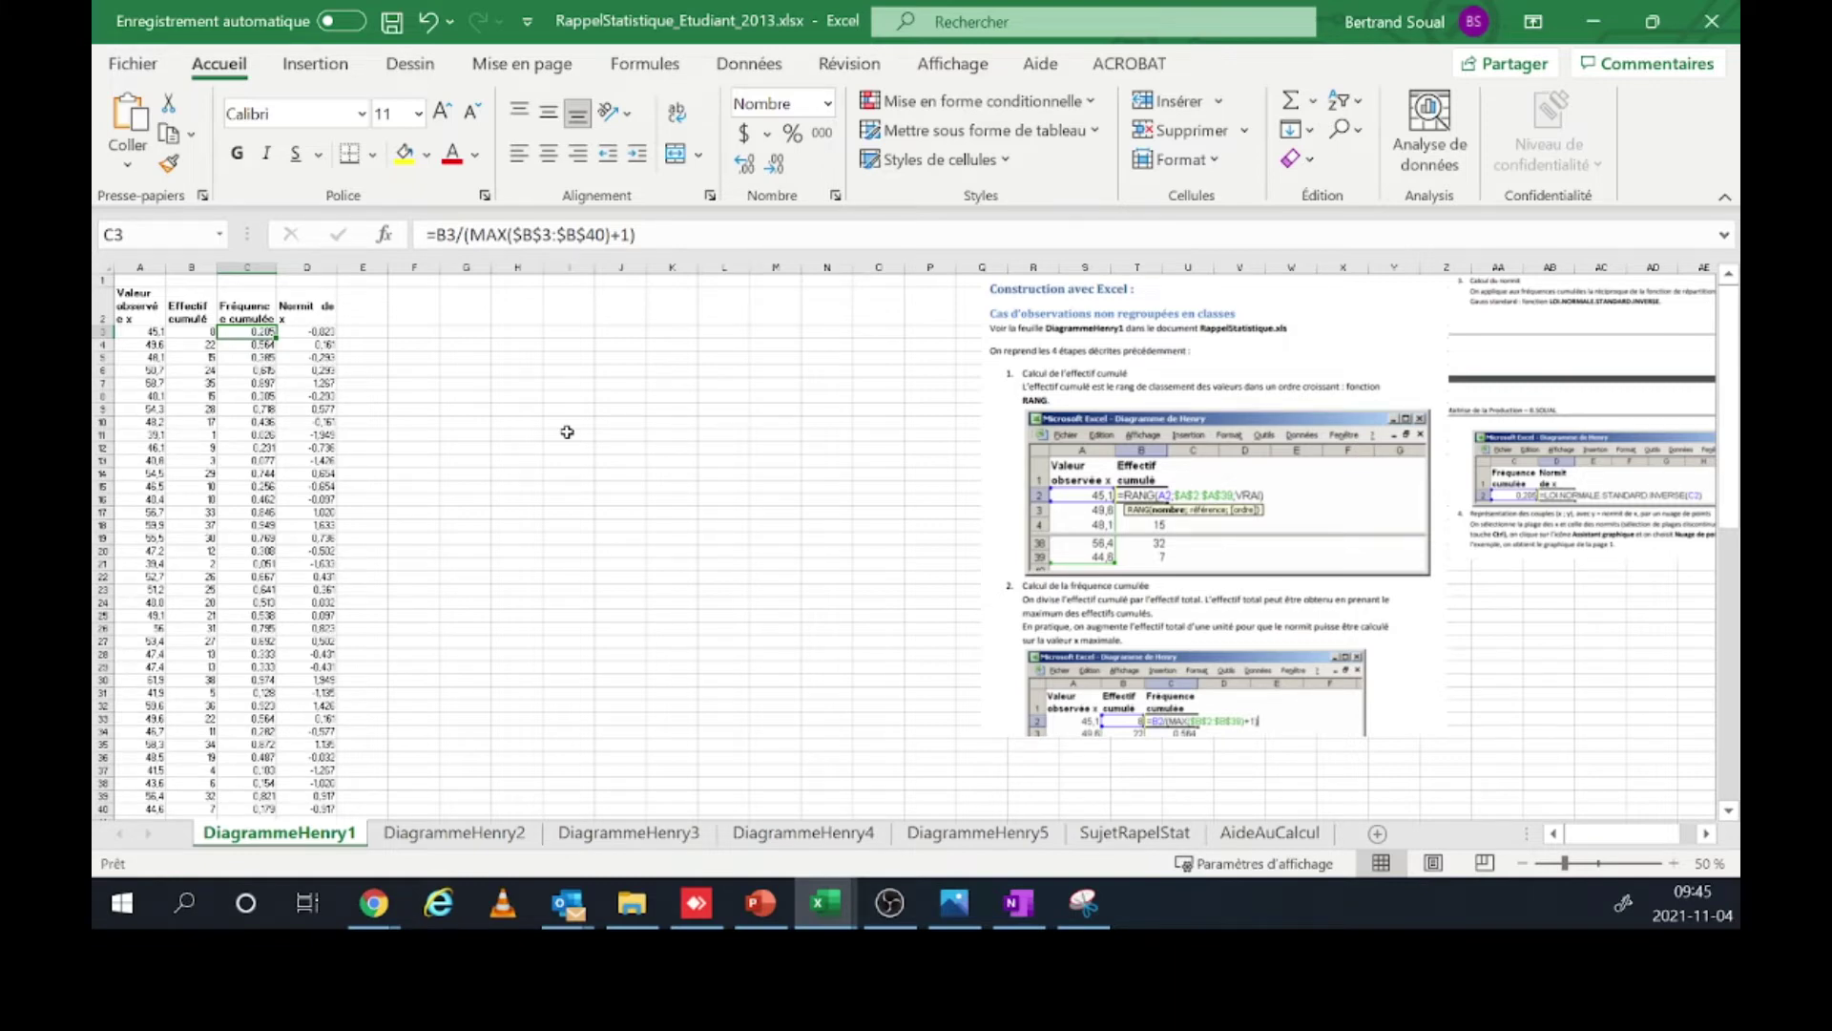
- Examine the histogram forms below the data, checking the cells for Valeur max, Valeur min, range, number of classes and class width
scroll(567, 433, "down", 6)
scroll(566, 432, "up", 5)
scroll(567, 432, "up", 1)
scroll(567, 432, "down", 11)
scroll(567, 432, "down", 3)
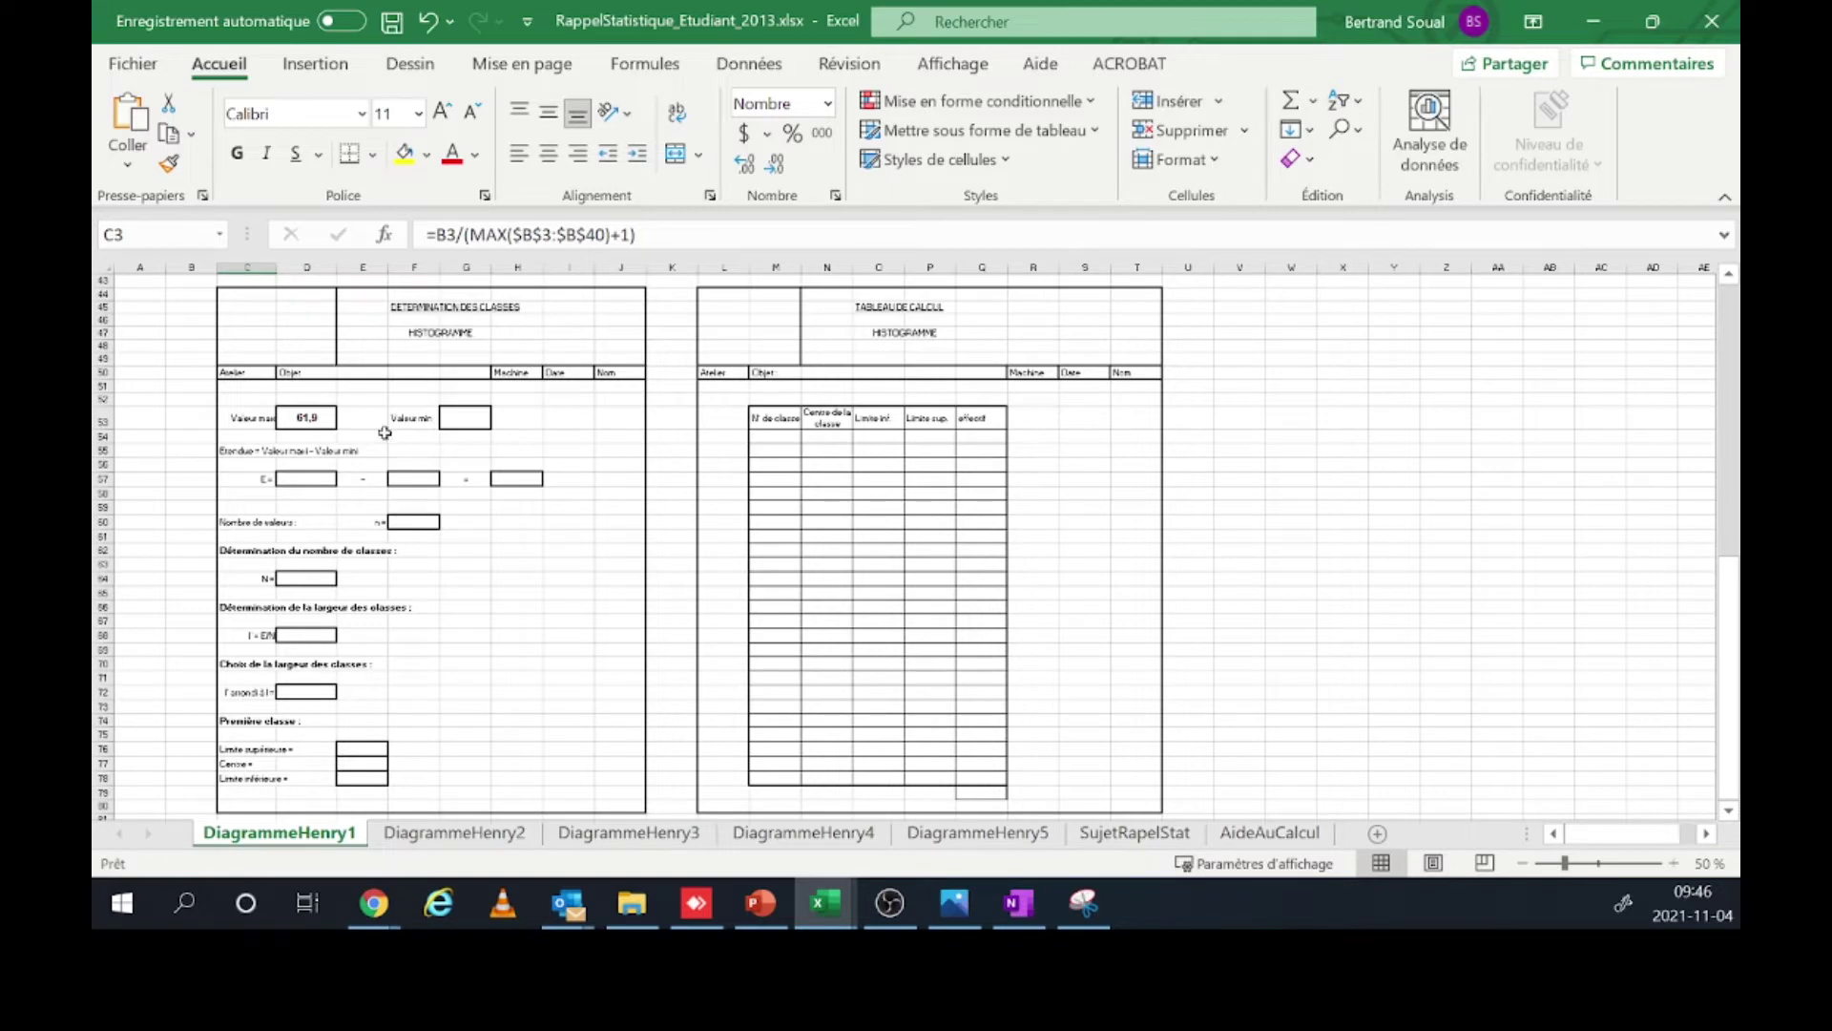
left_click(314, 419)
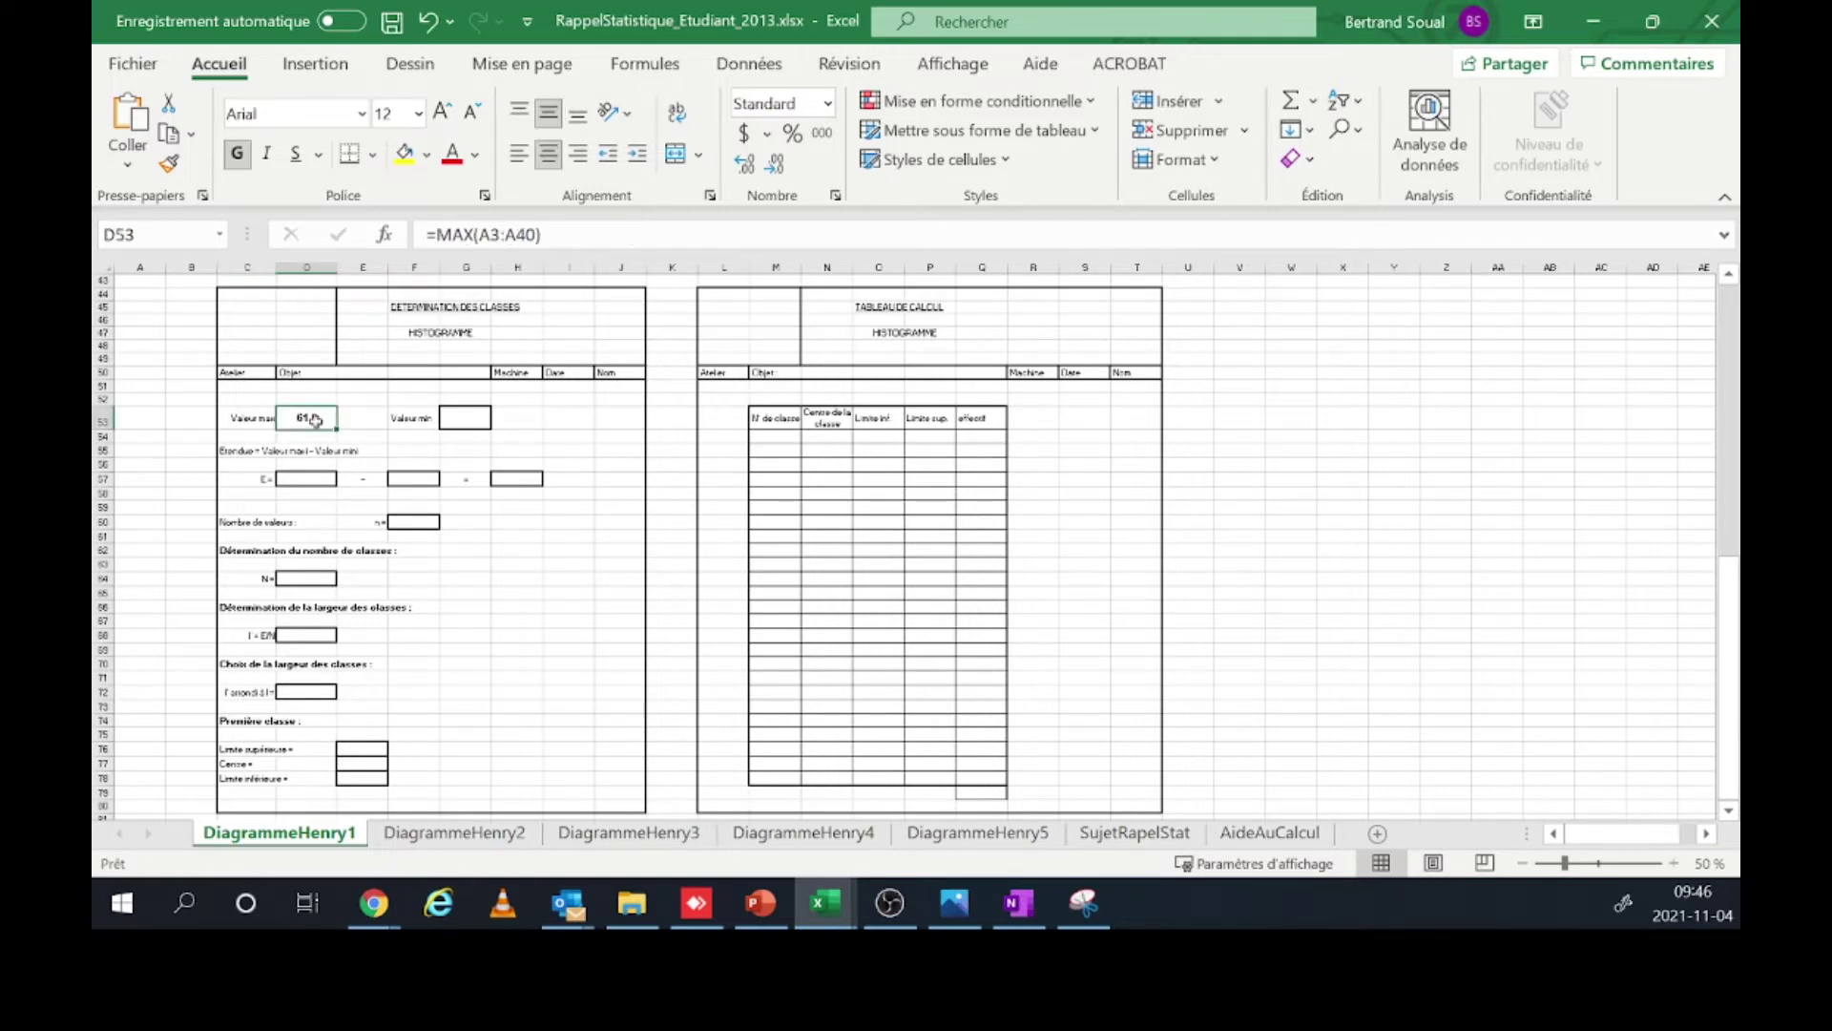
left_click(458, 419)
left_click(318, 478)
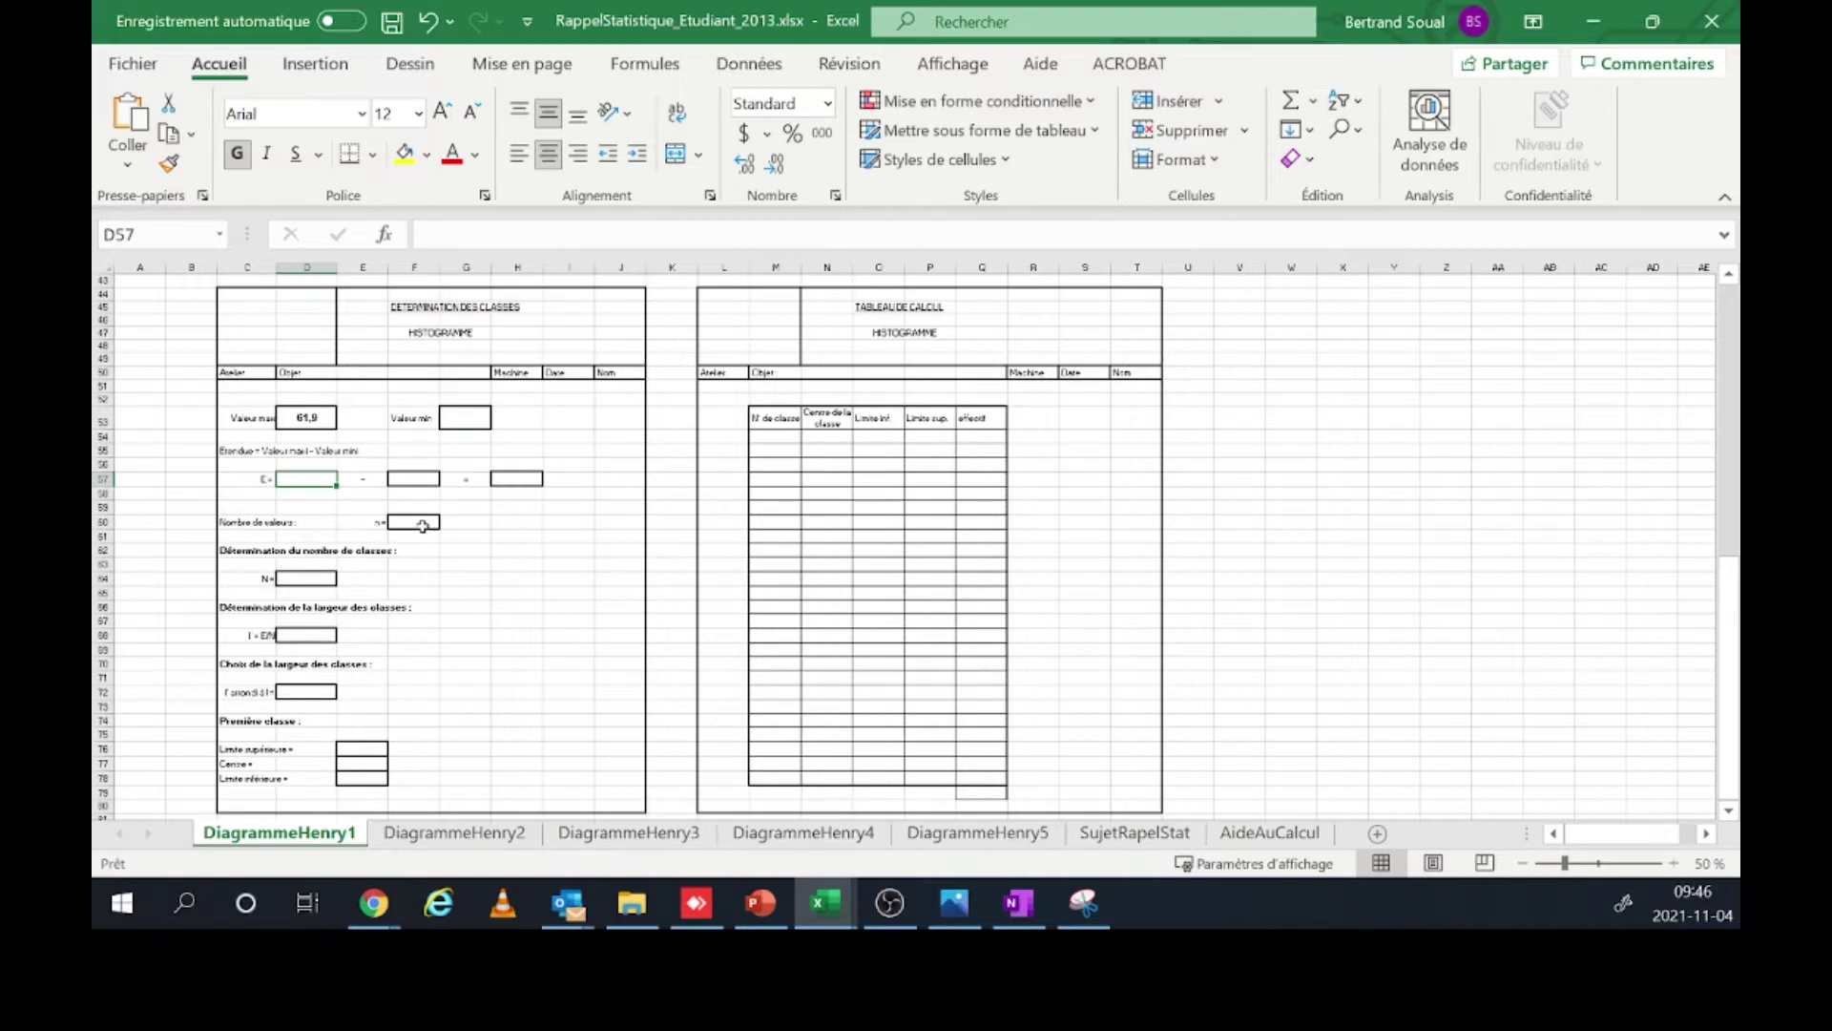
left_click(310, 576)
left_click(302, 651)
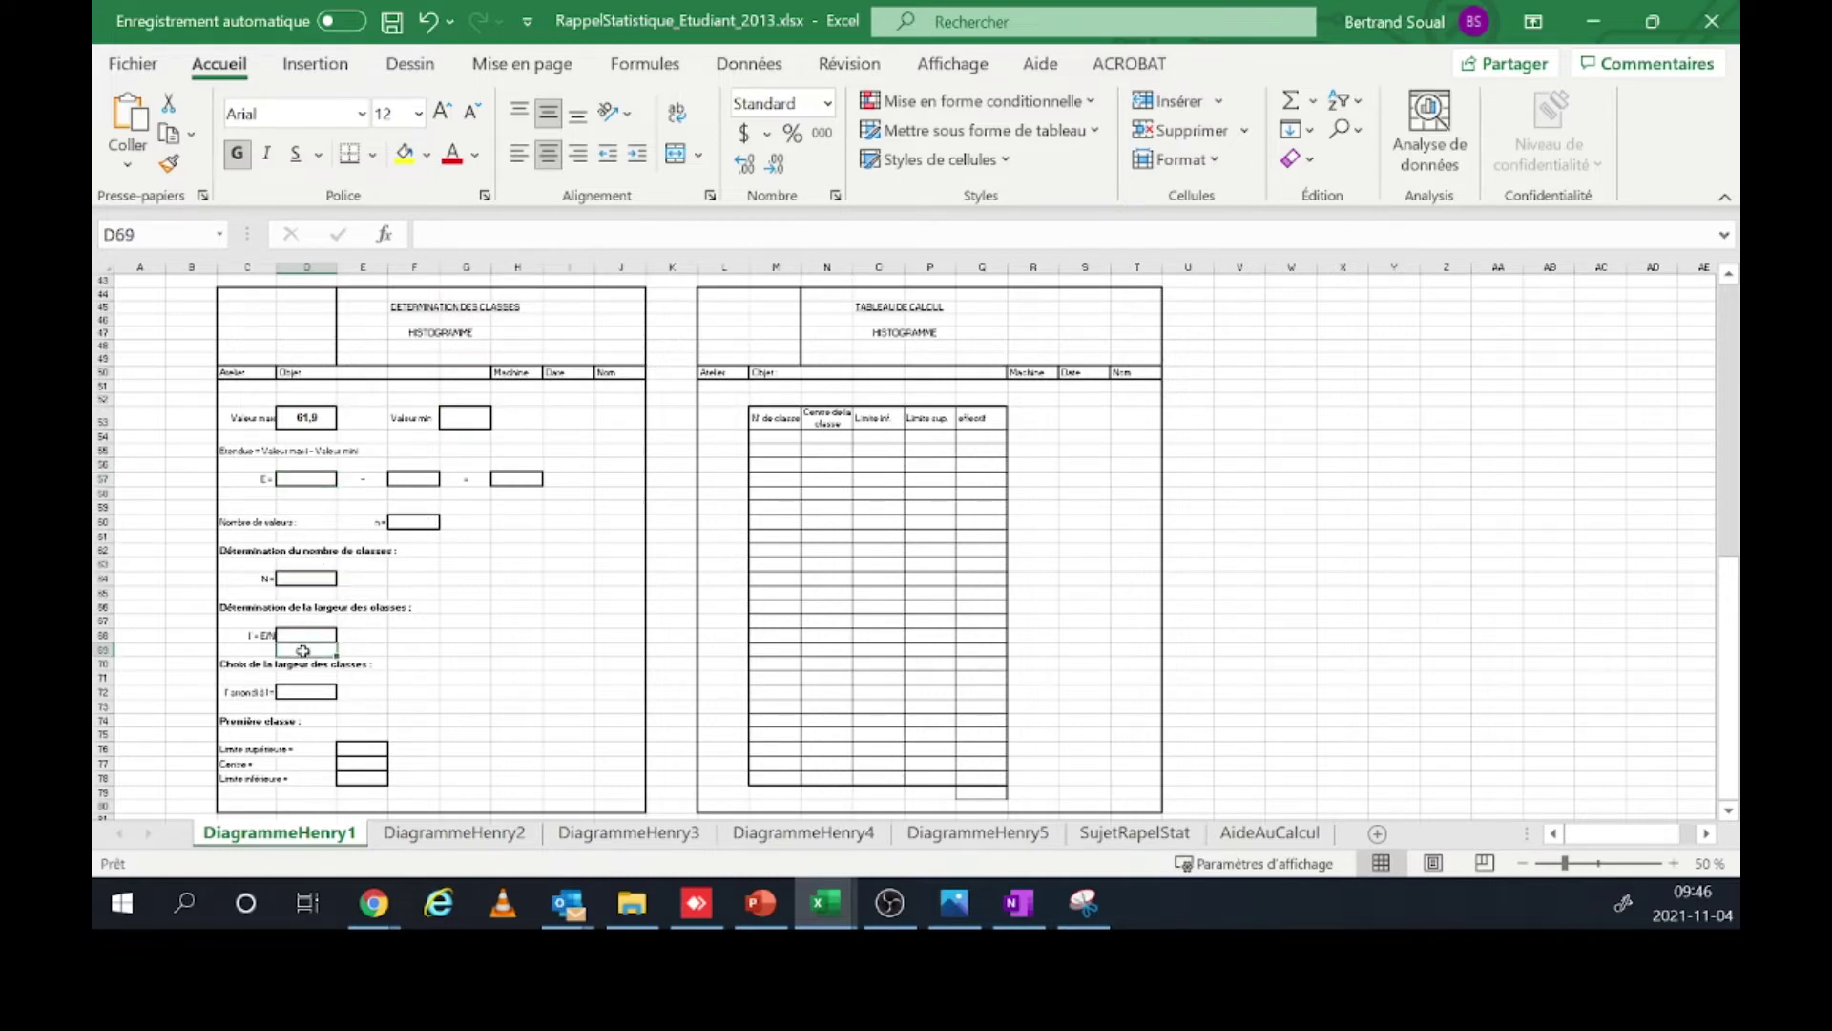
key("Down")
key("Down")
key("Down")
key("Down")
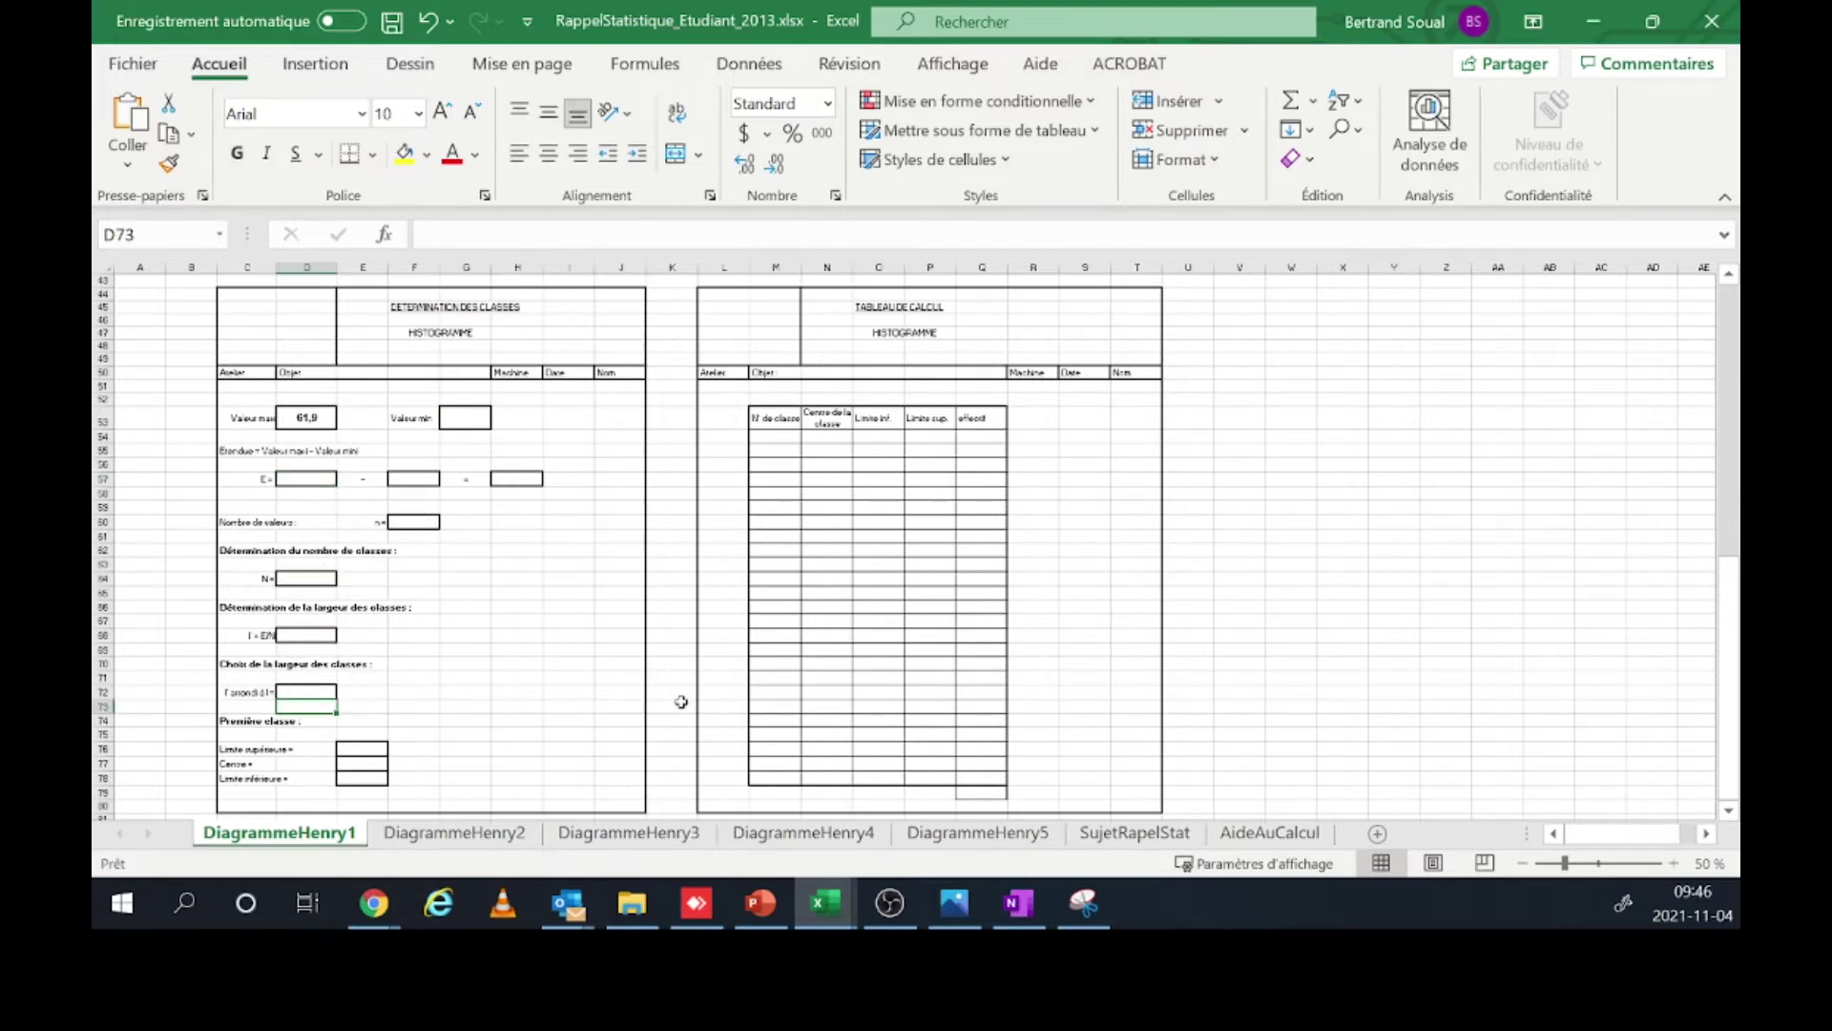
scroll(642, 687, "up", 7)
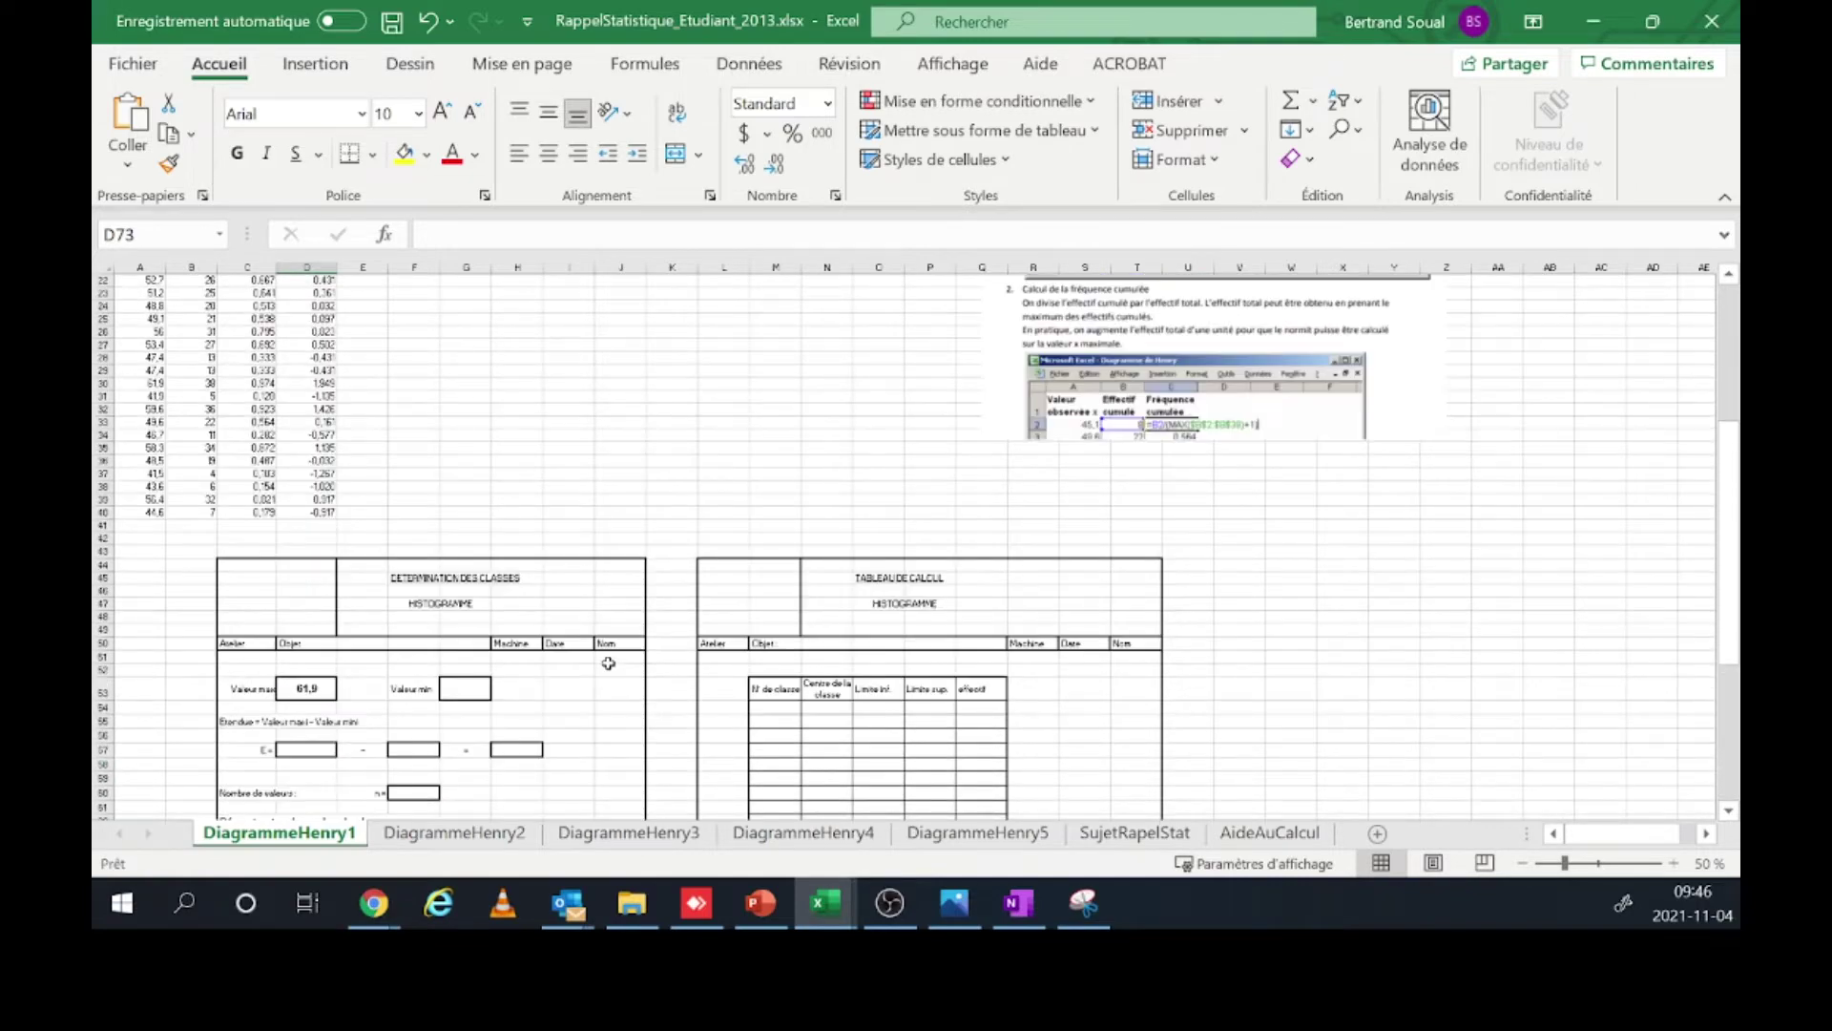
- Switch to the PowerPoint presentation, read the Histogramme slides 27 to 29, and return to the workbook
left_click(775, 896)
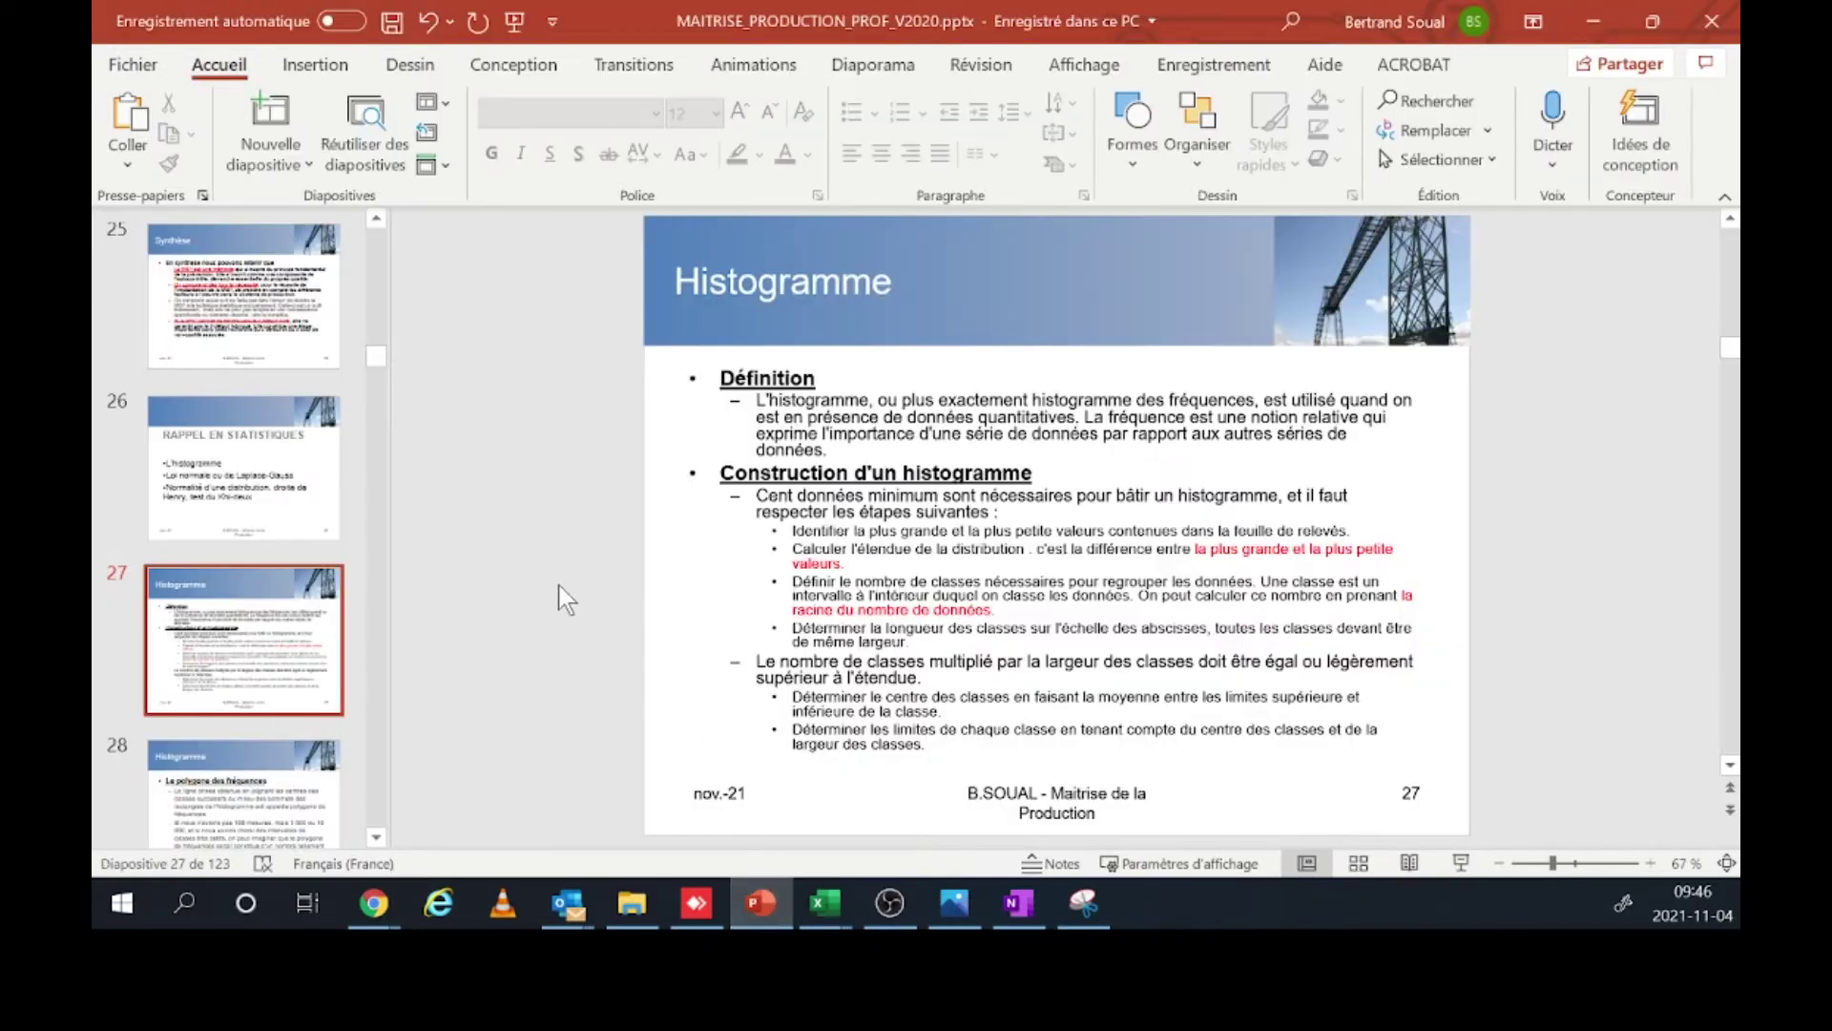
scroll(573, 494, "up", 1)
scroll(572, 494, "down", 1)
scroll(740, 368, "down", 1)
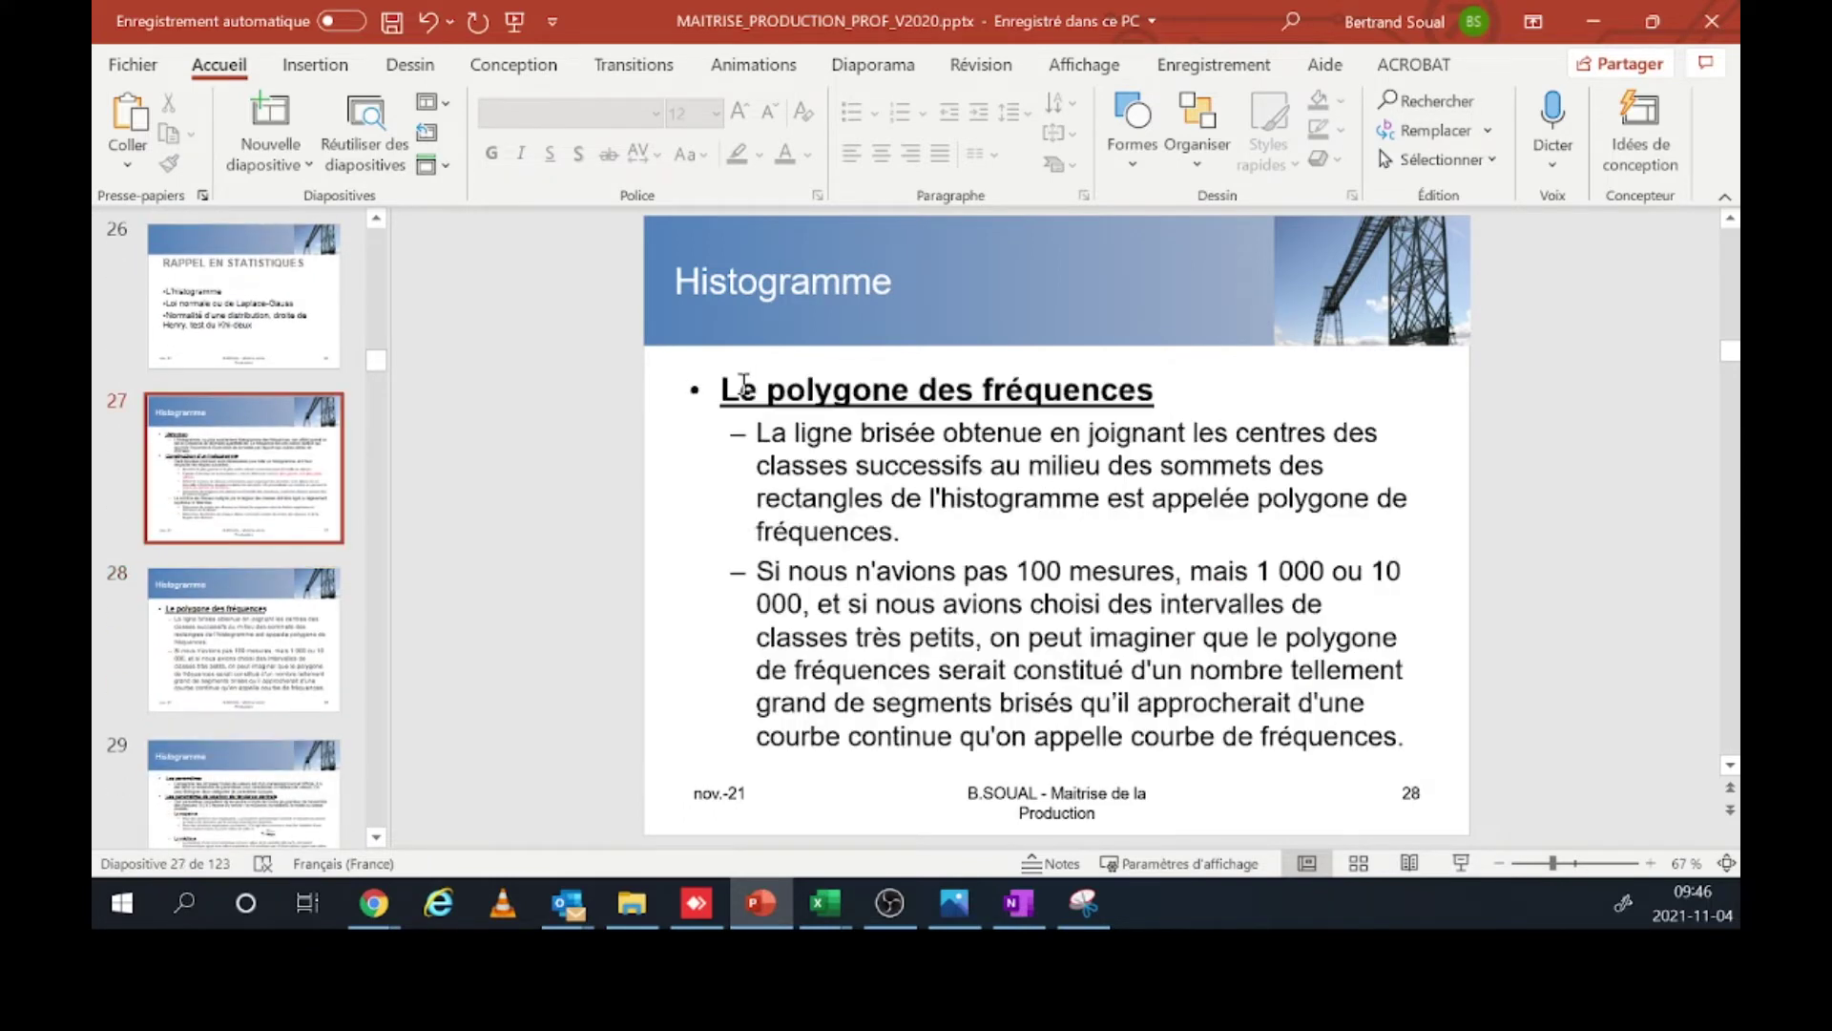
scroll(744, 392, "down", 1)
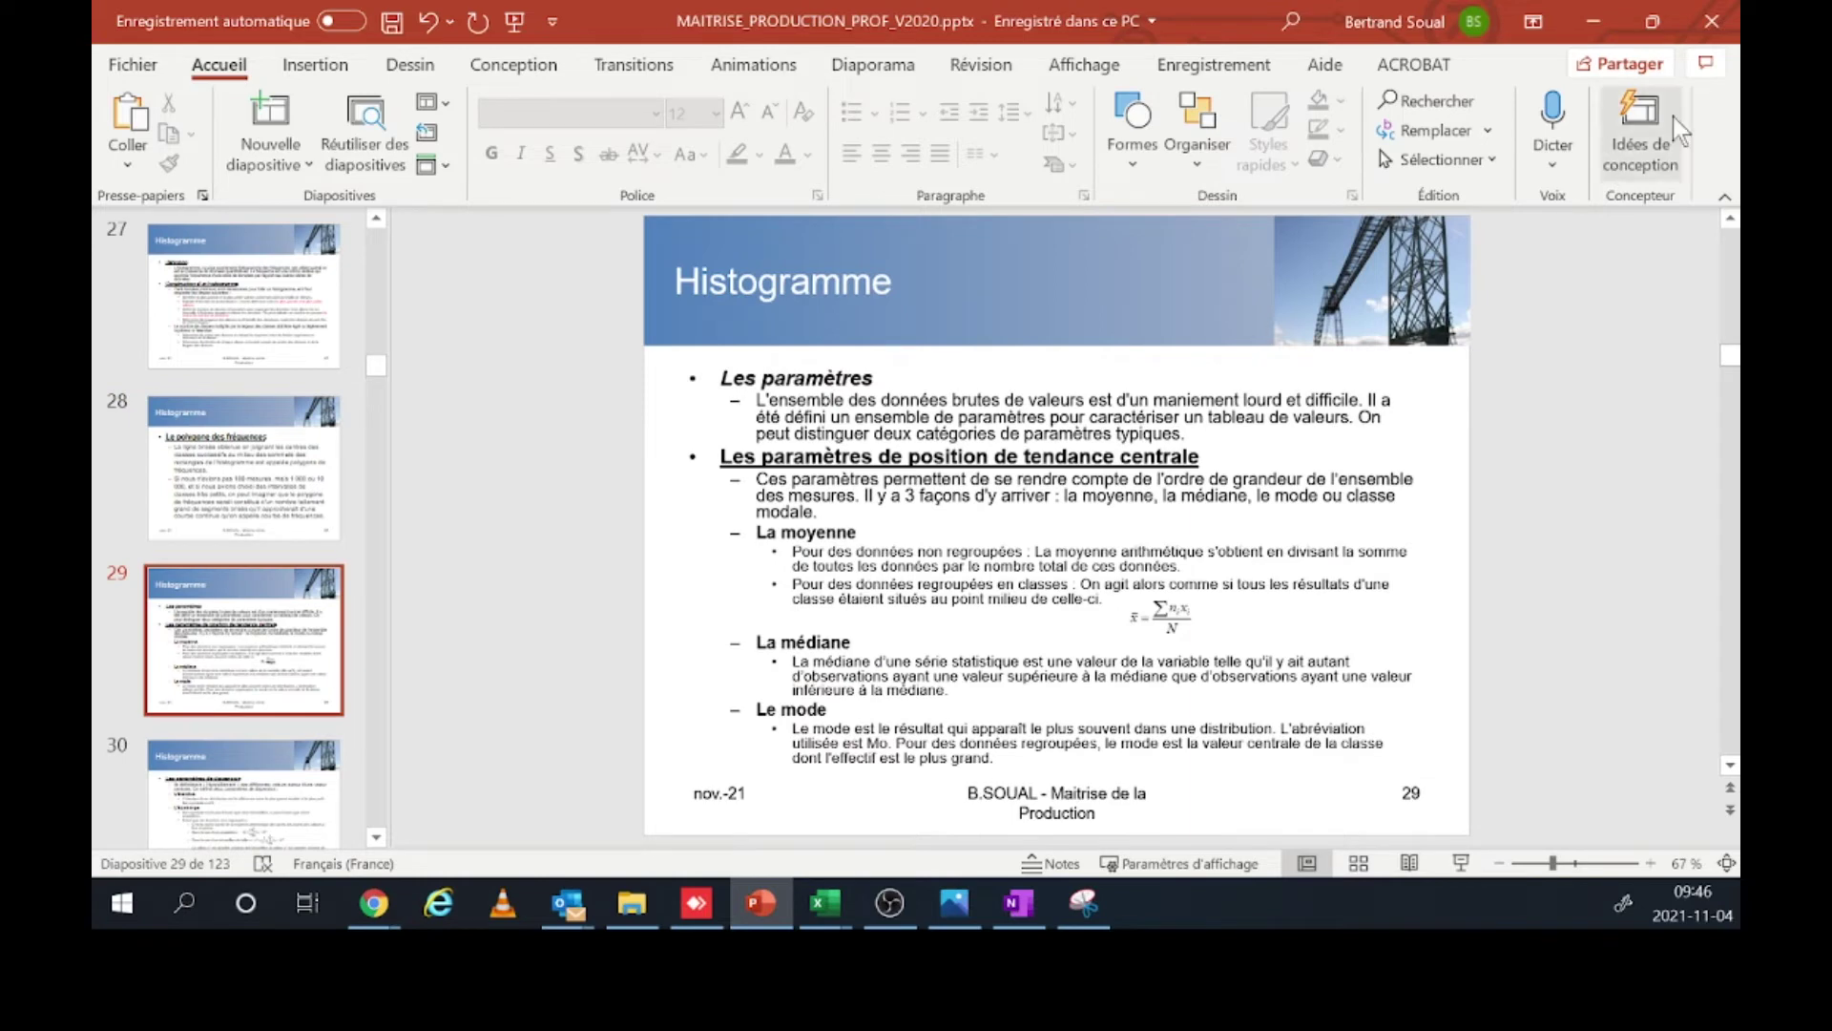
left_click(1592, 21)
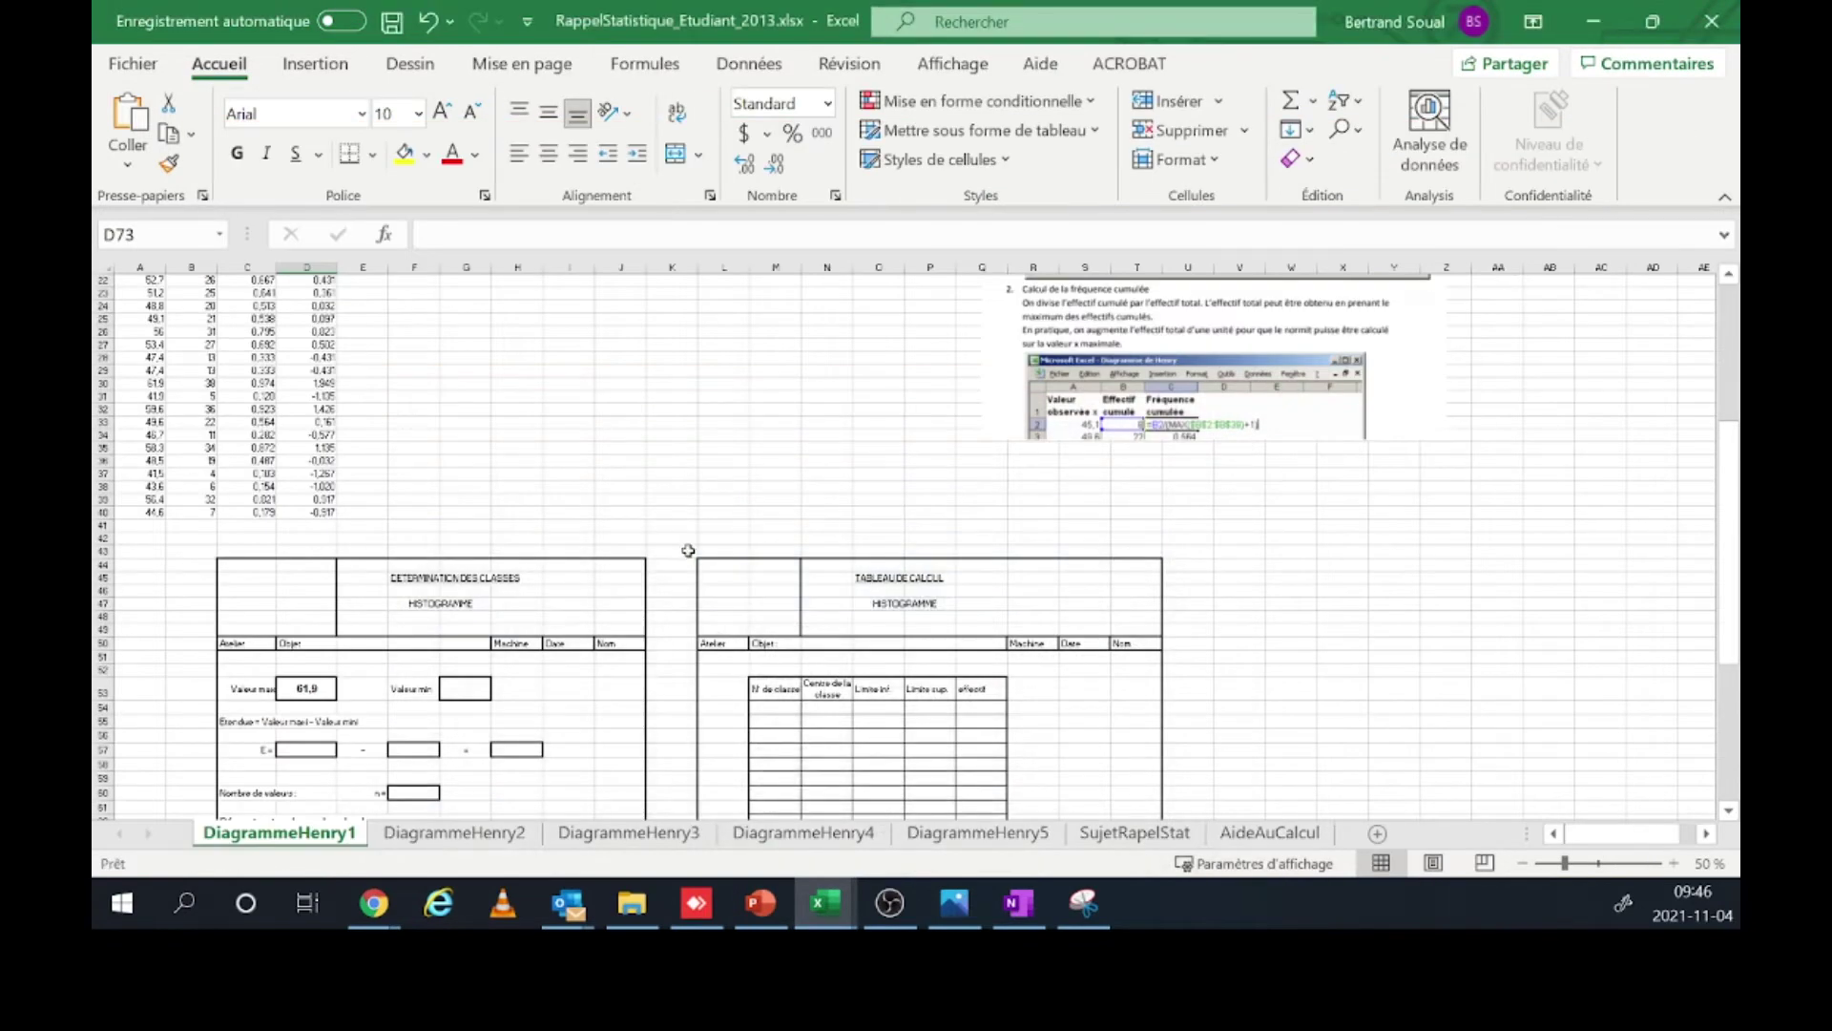
- Insert a marker-only scatter chart (Nuage de points) from the data table containing cell A3
scroll(683, 551, "up", 7)
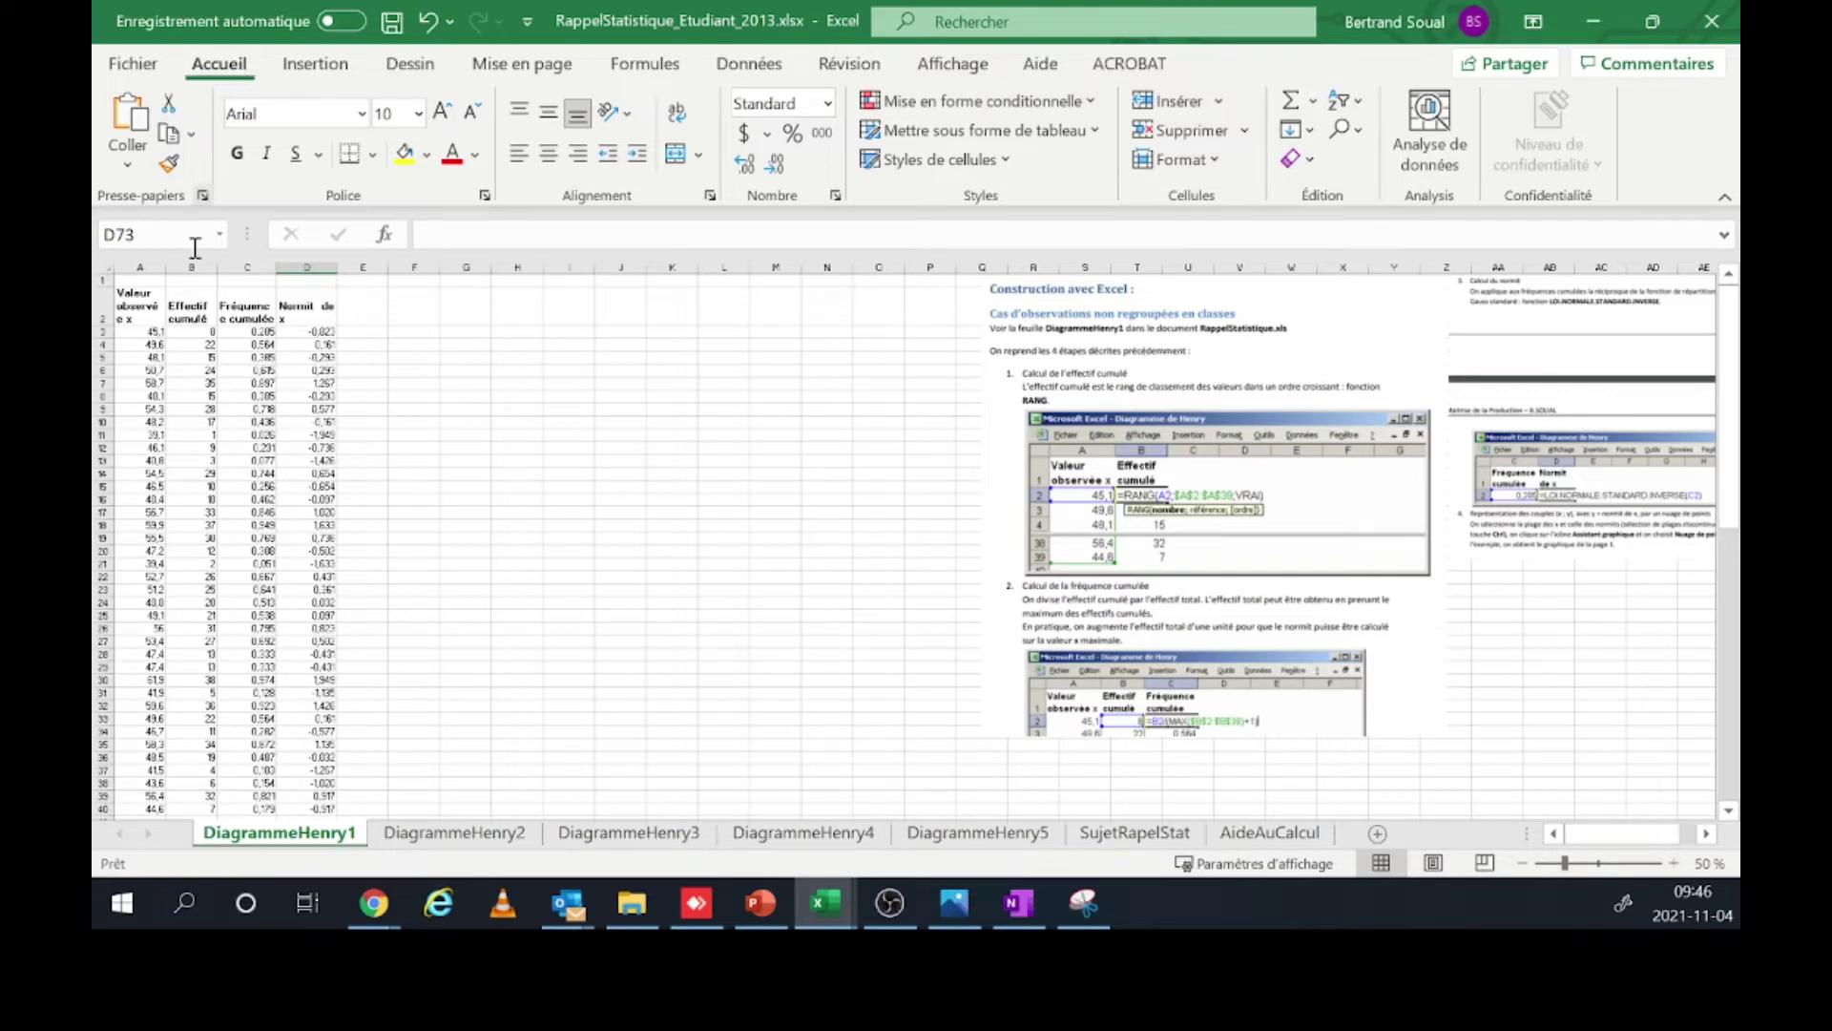
left_click(150, 331)
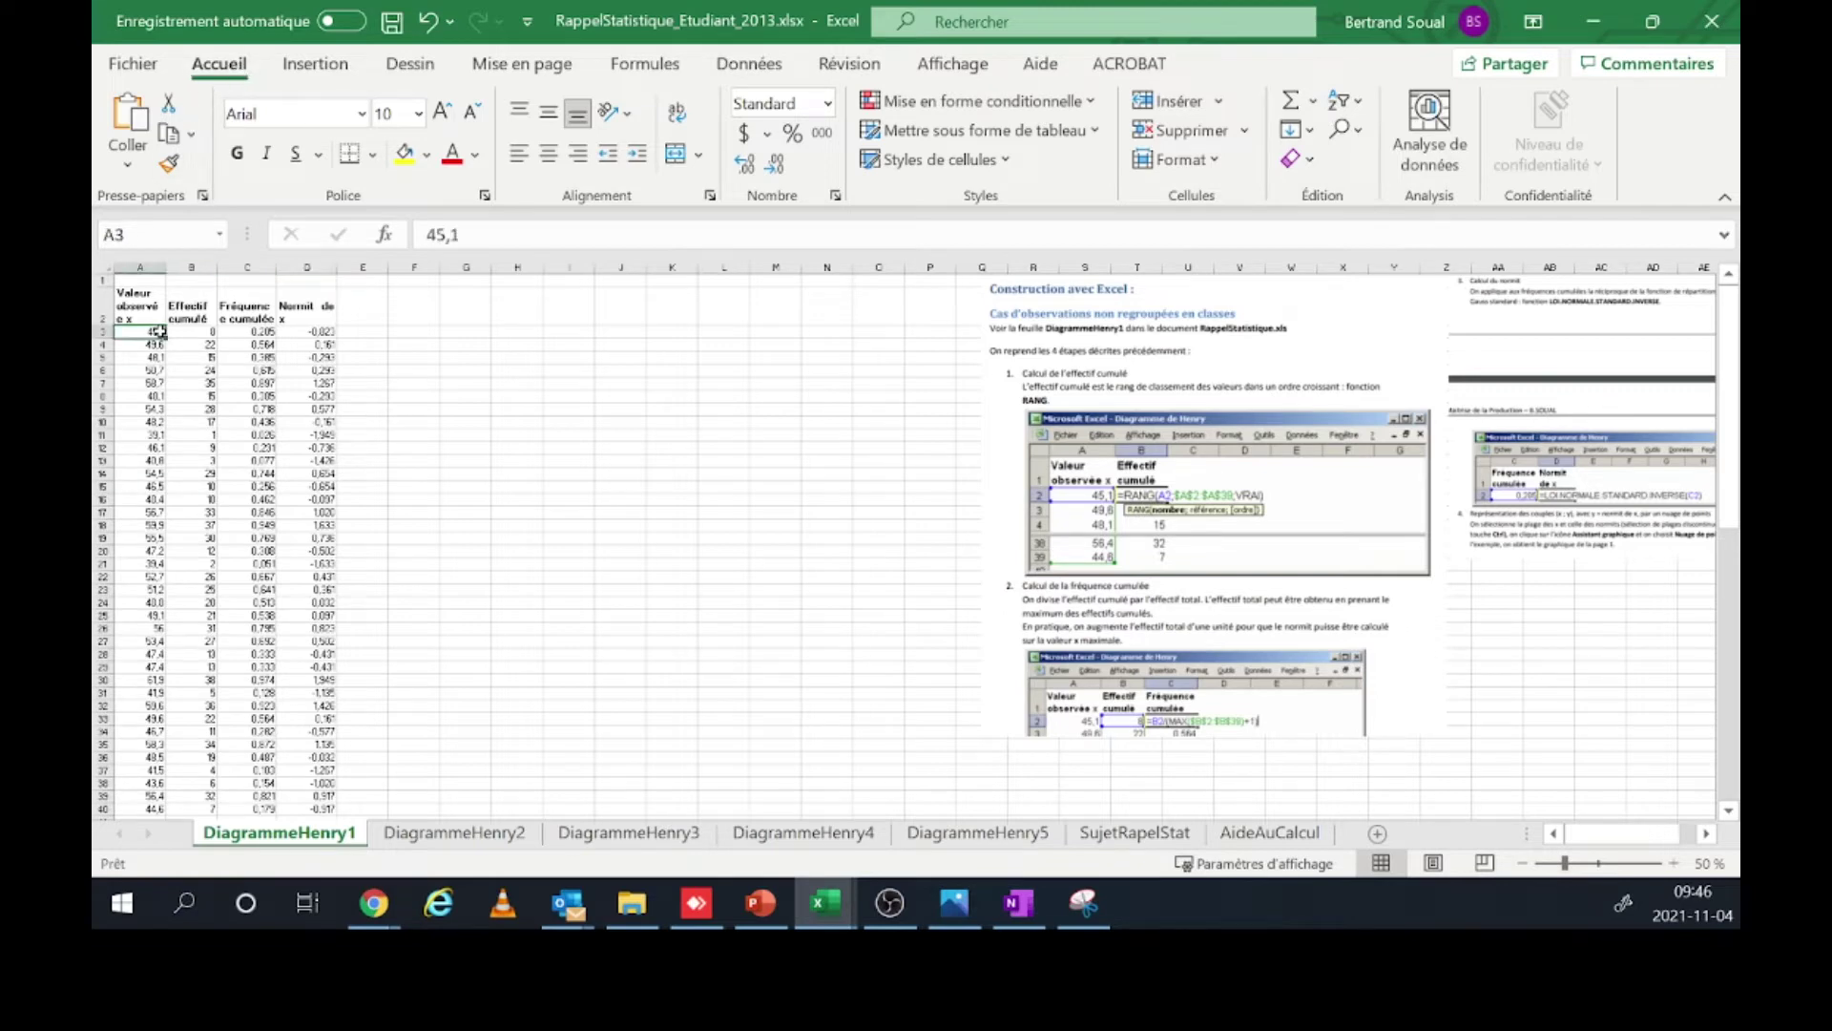
left_click(313, 65)
left_click(792, 159)
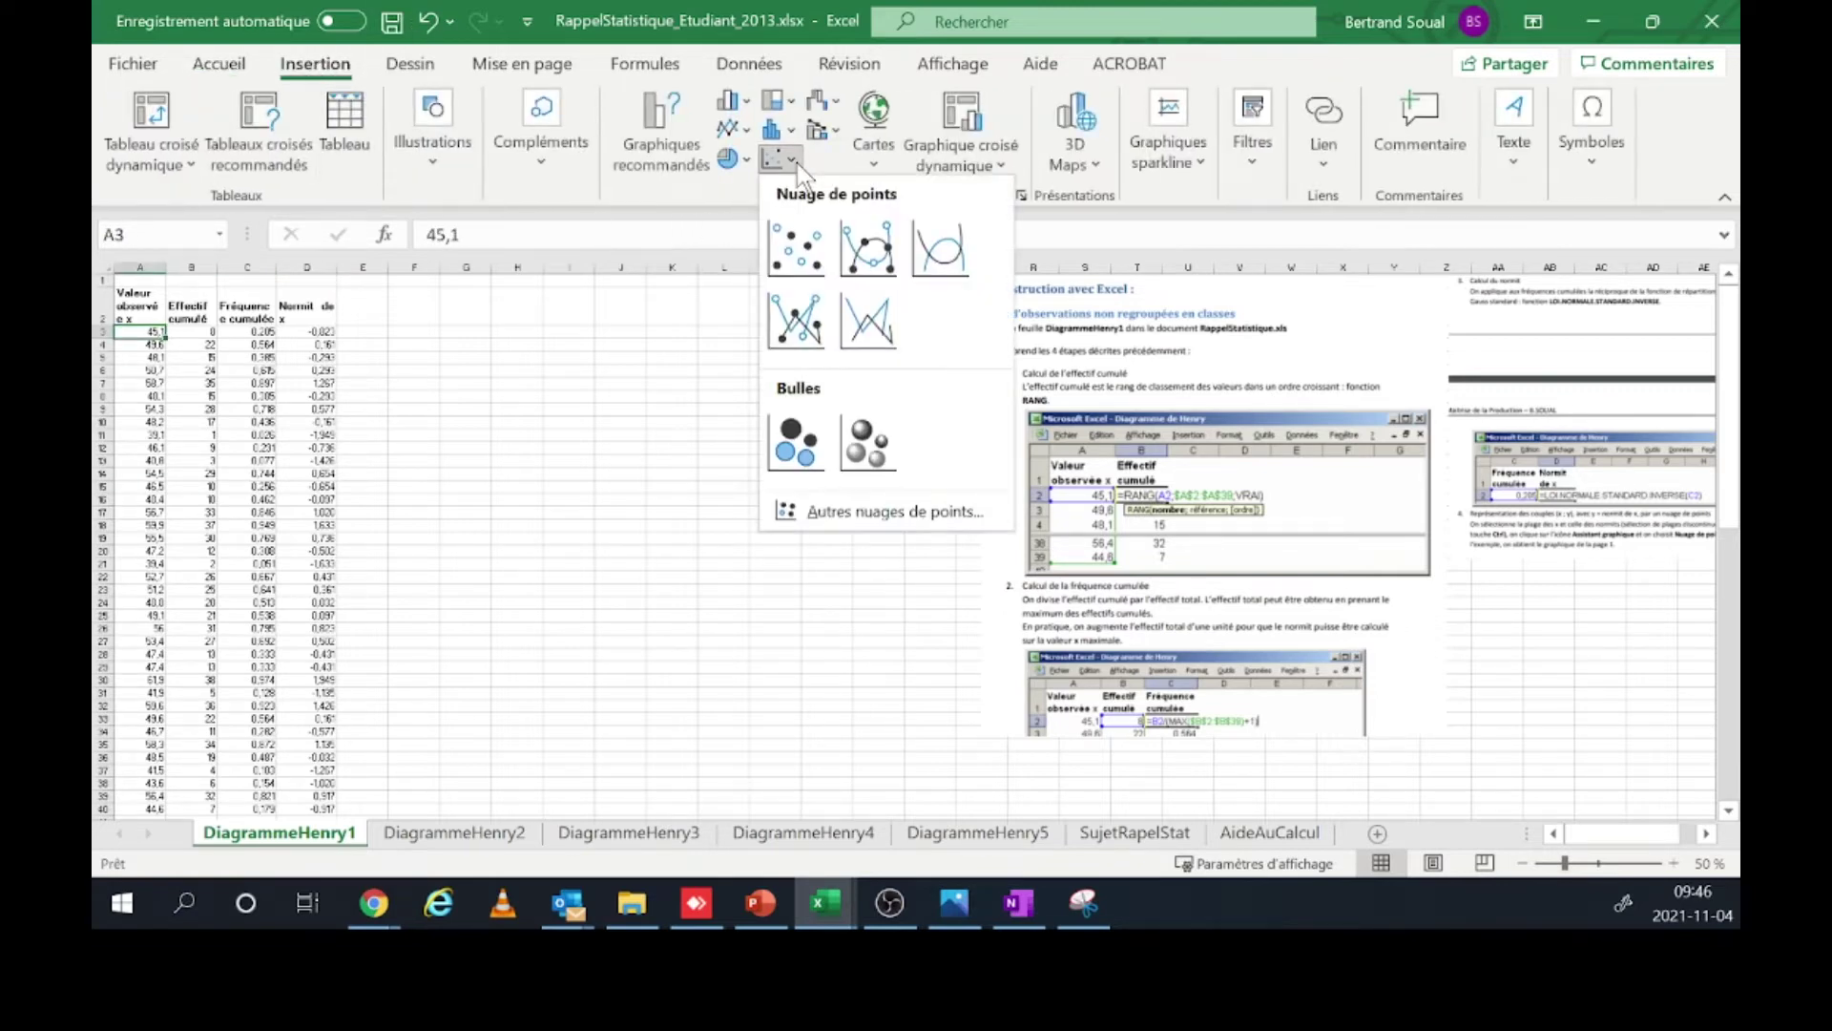
left_click(797, 244)
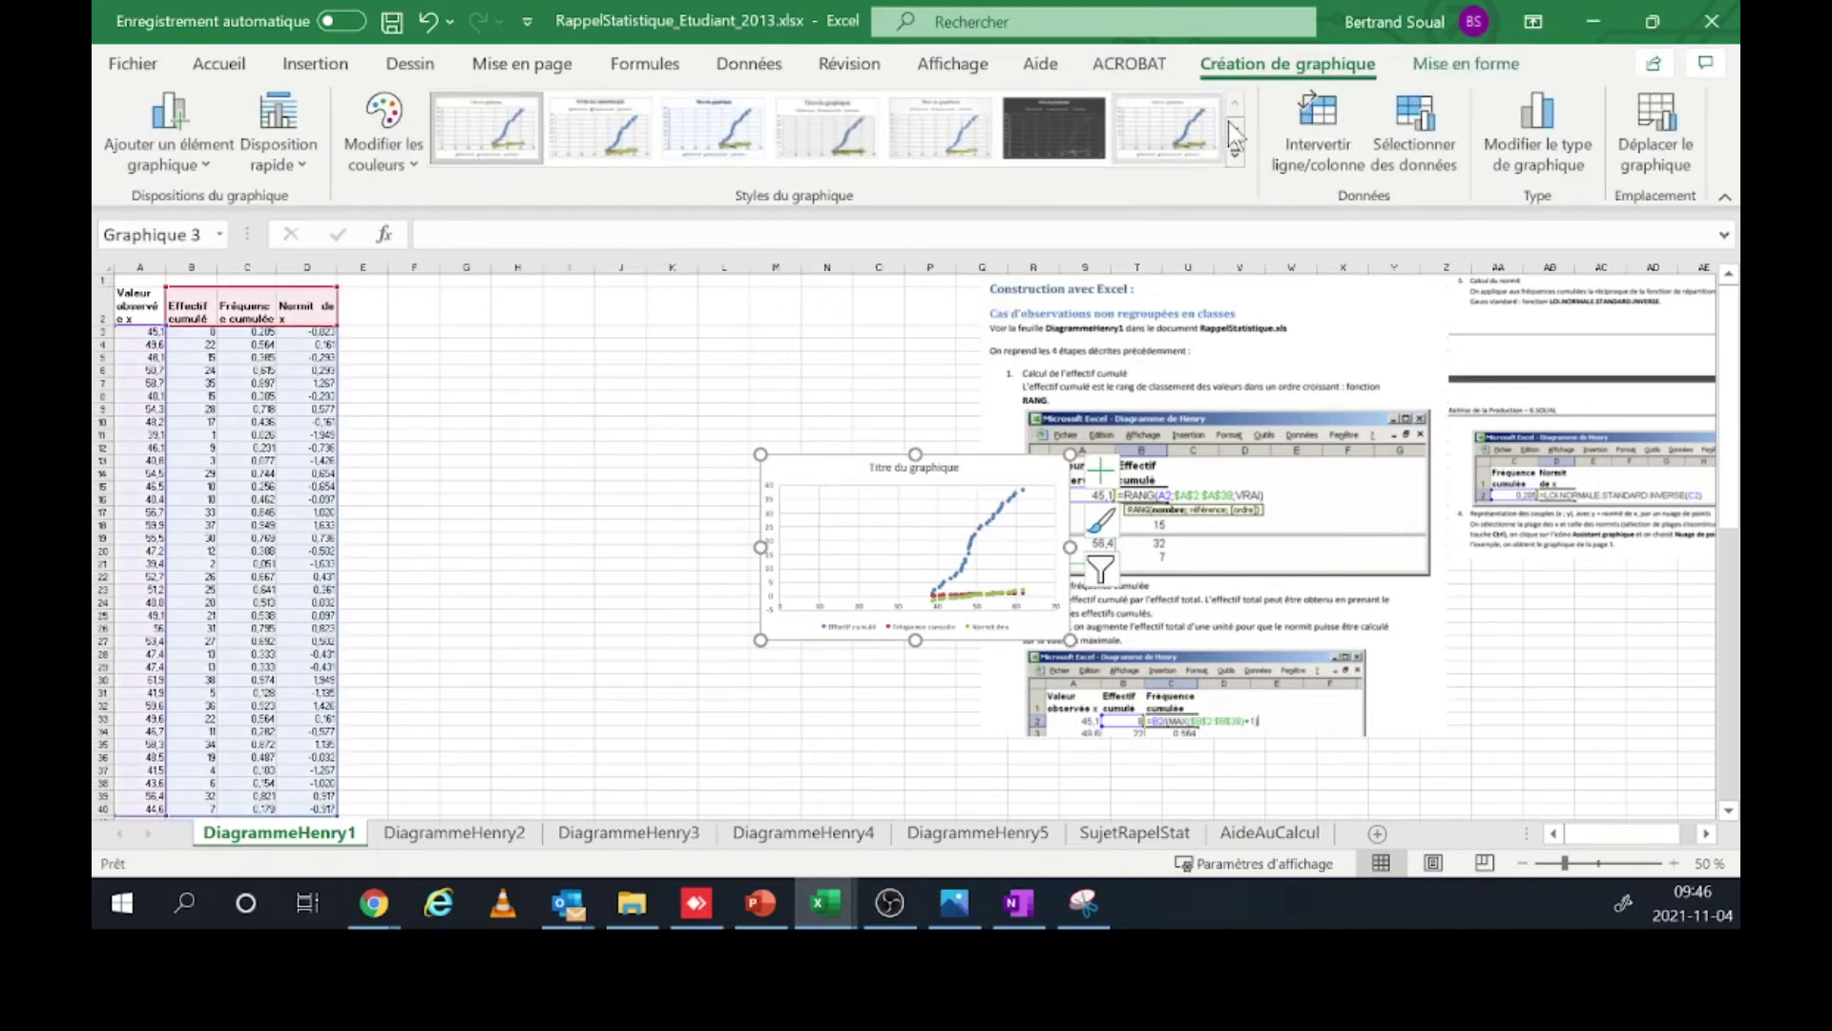
- Remove all three existing series from the new scatter chart's data source
left_click(1531, 143)
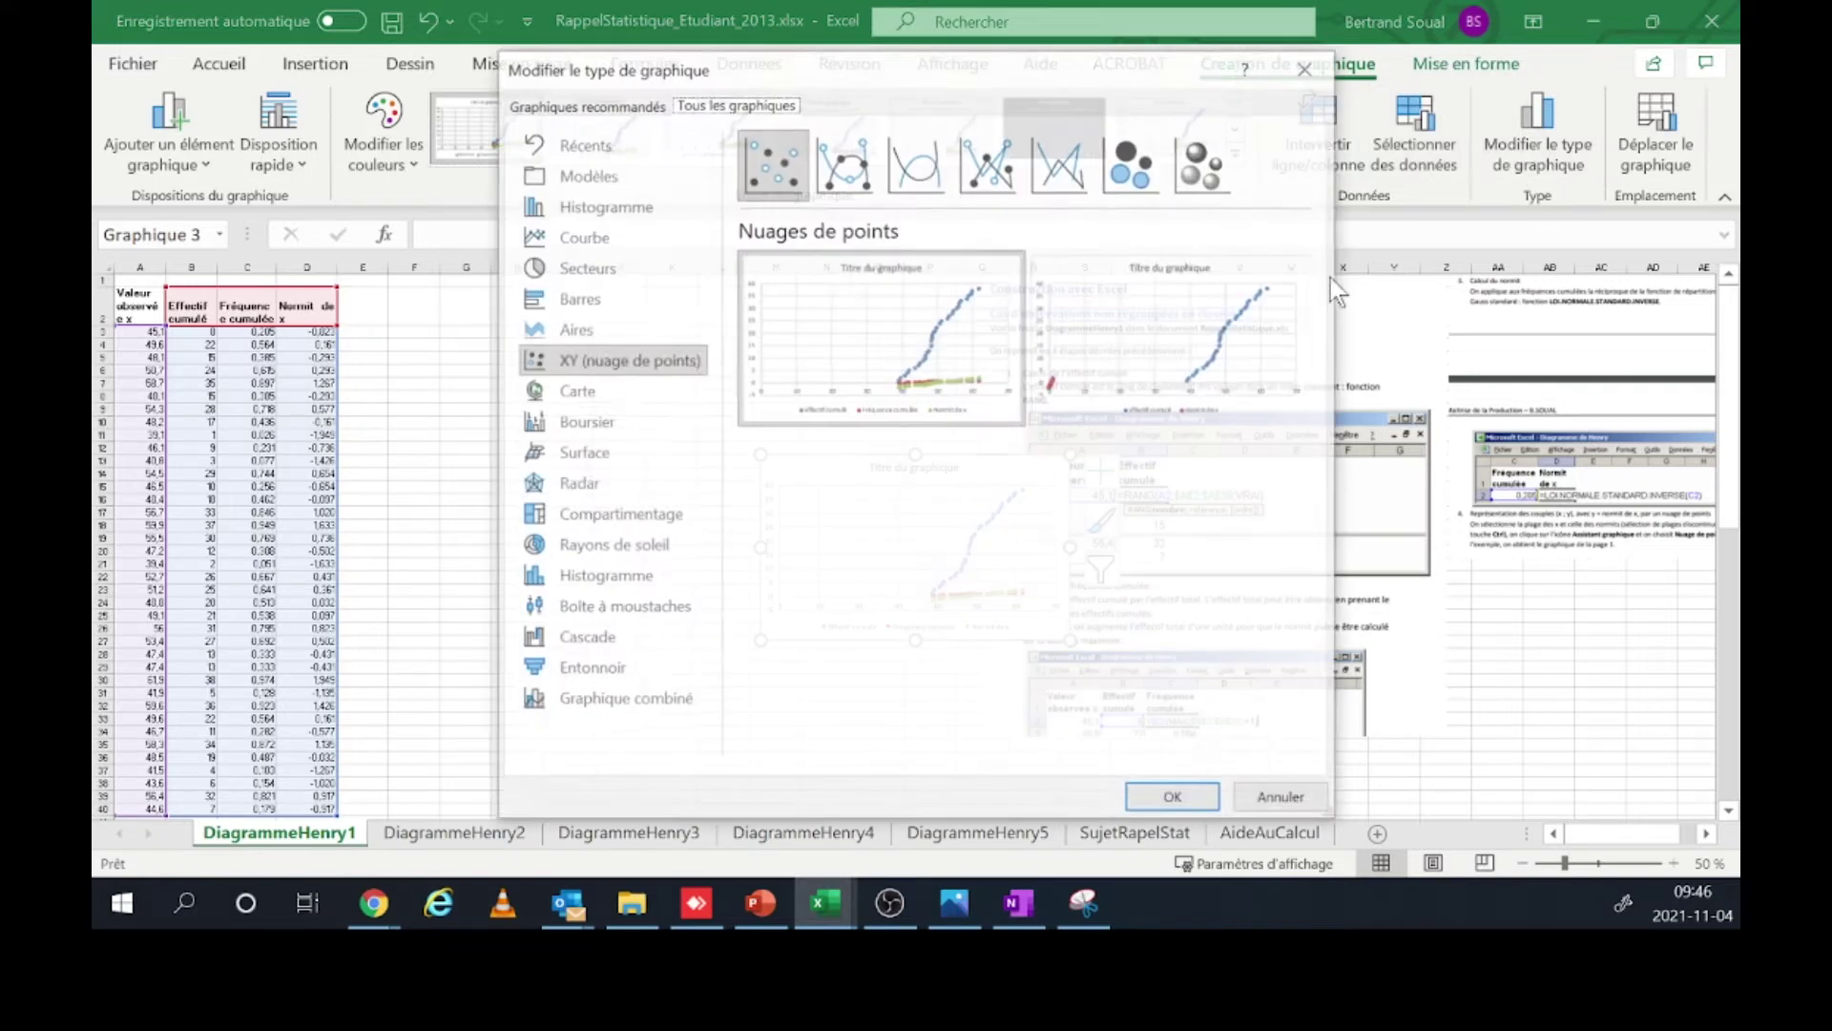
left_click(1323, 73)
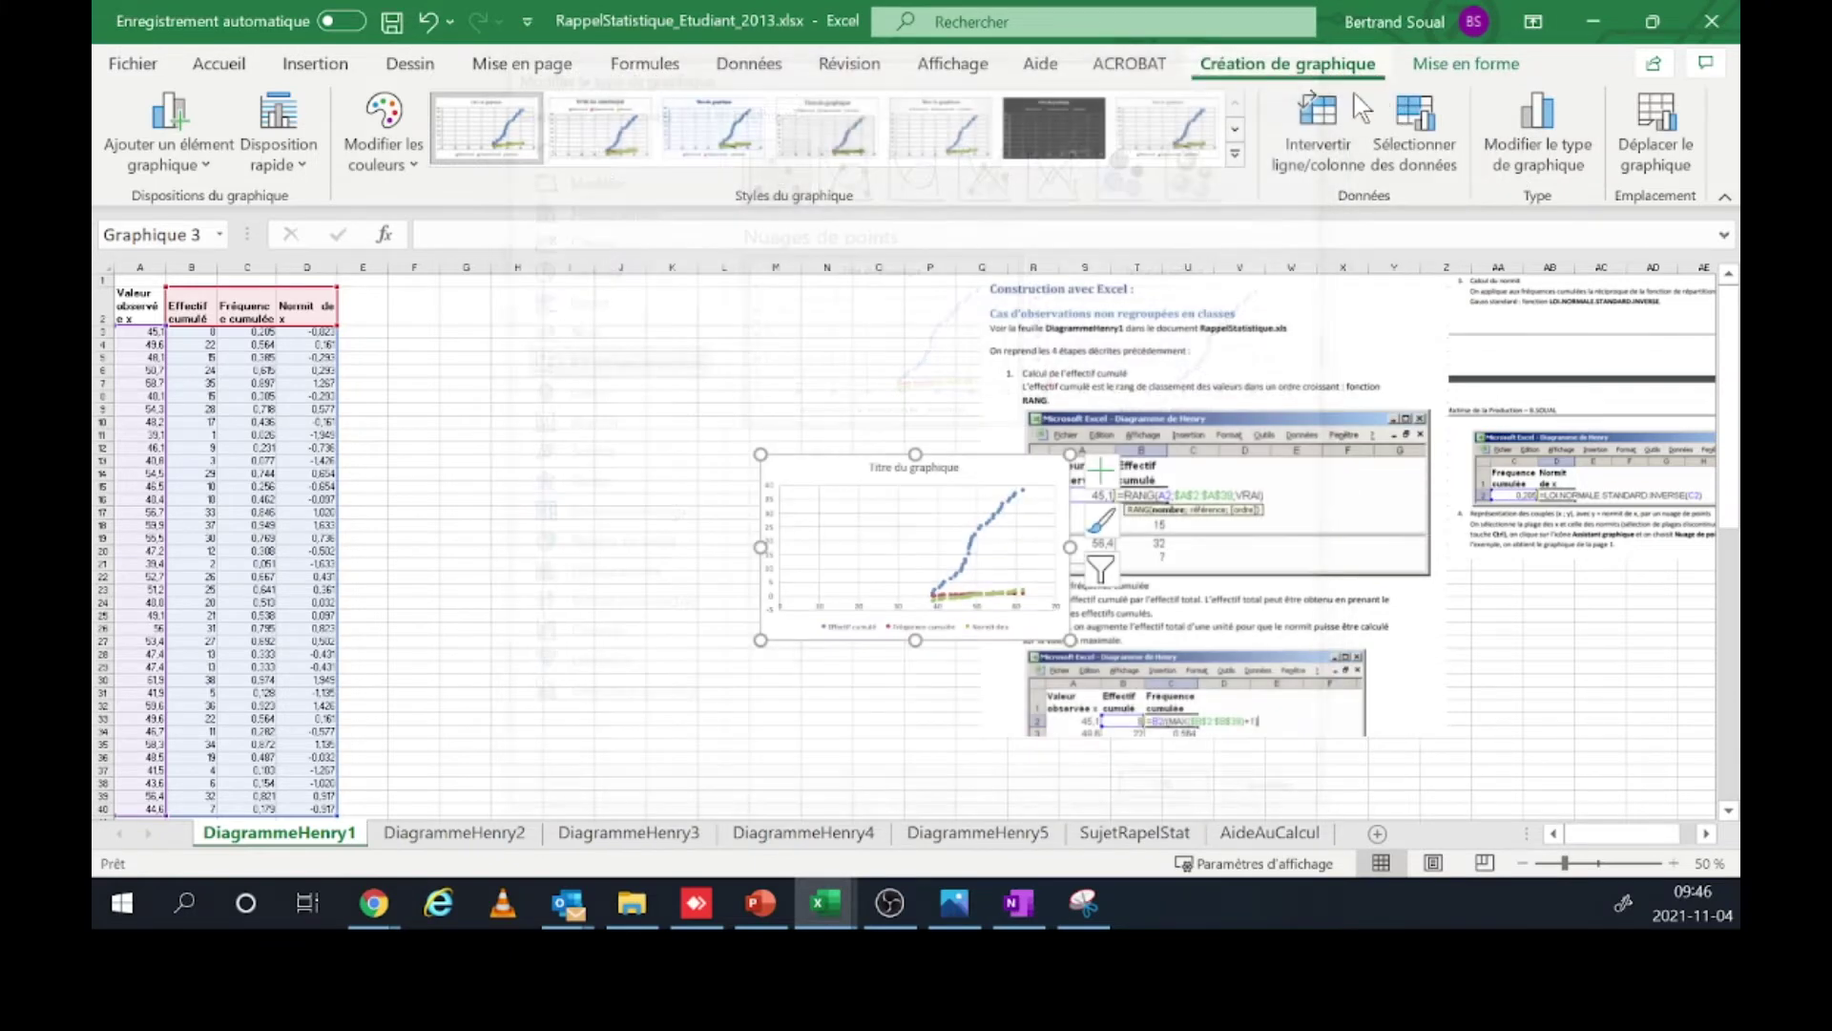
left_click(1415, 134)
left_click(442, 524)
left_click(442, 524)
left_click(442, 523)
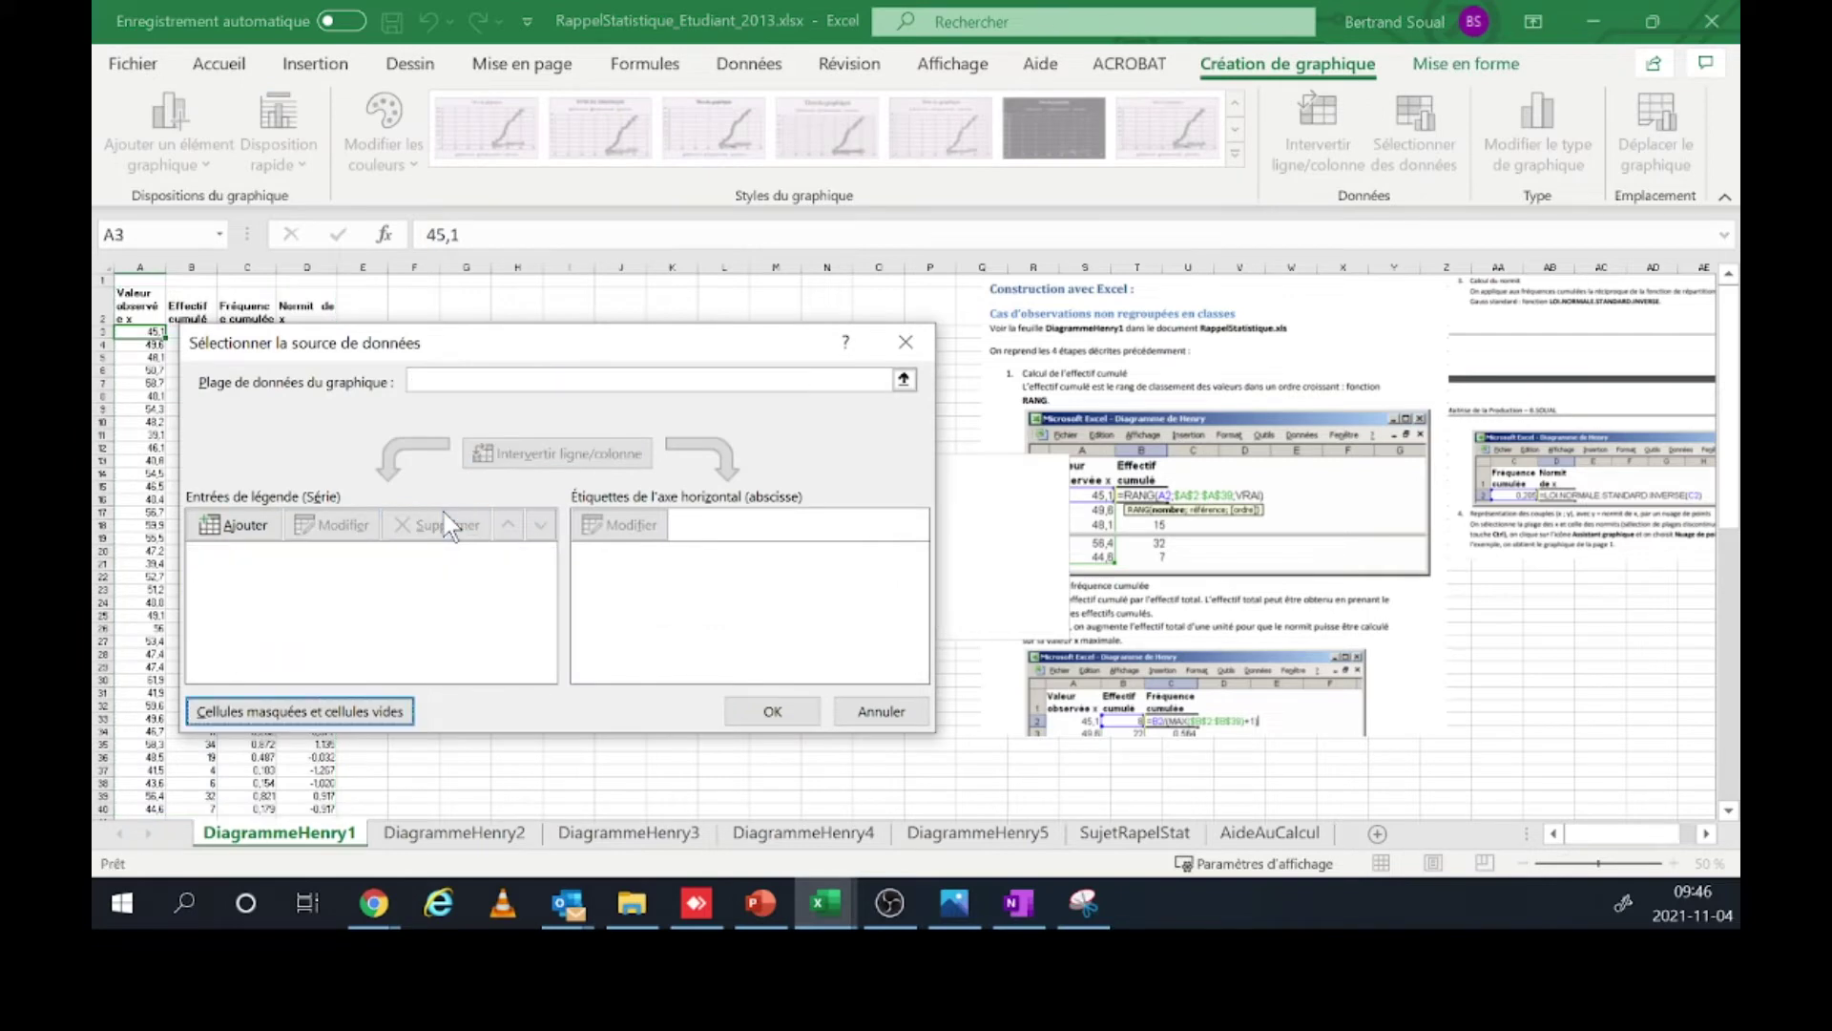
scroll(444, 513, "down", 1)
- Add a series to the scatter chart named from cell A2, with A3:A40 as its Y values
left_click(233, 524)
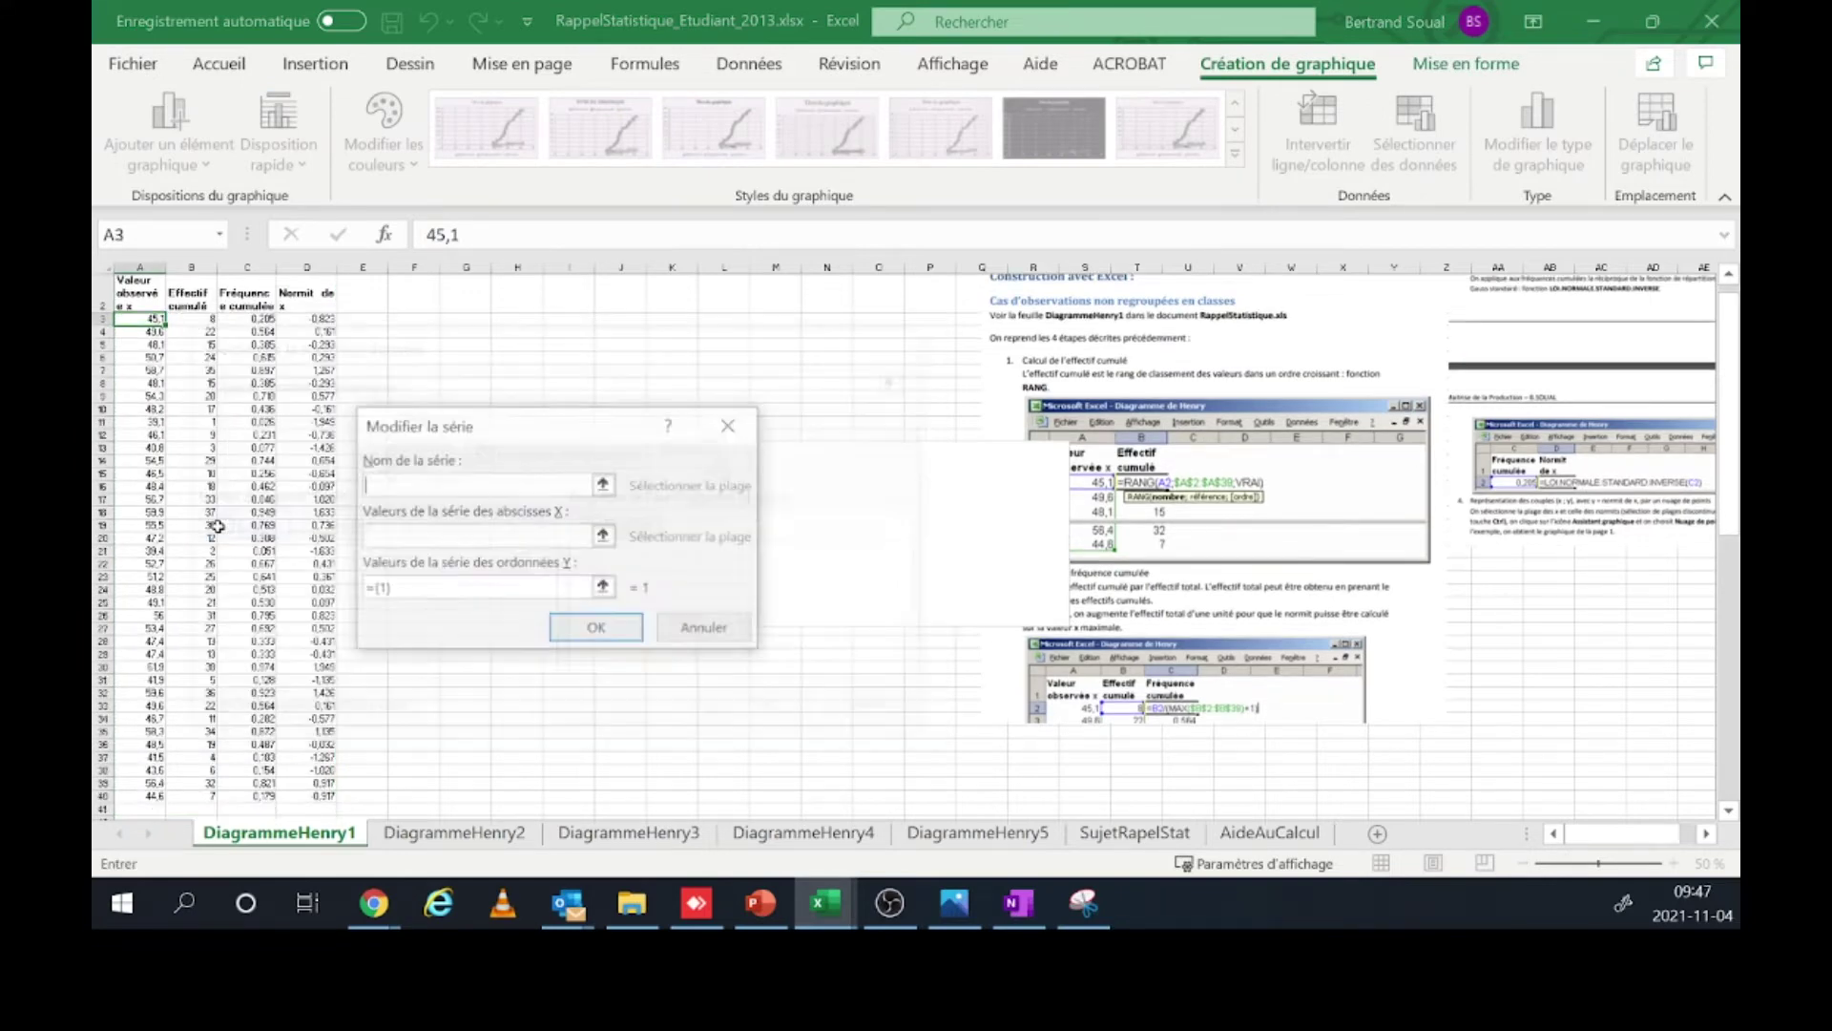
left_click_drag(402, 584, 365, 586)
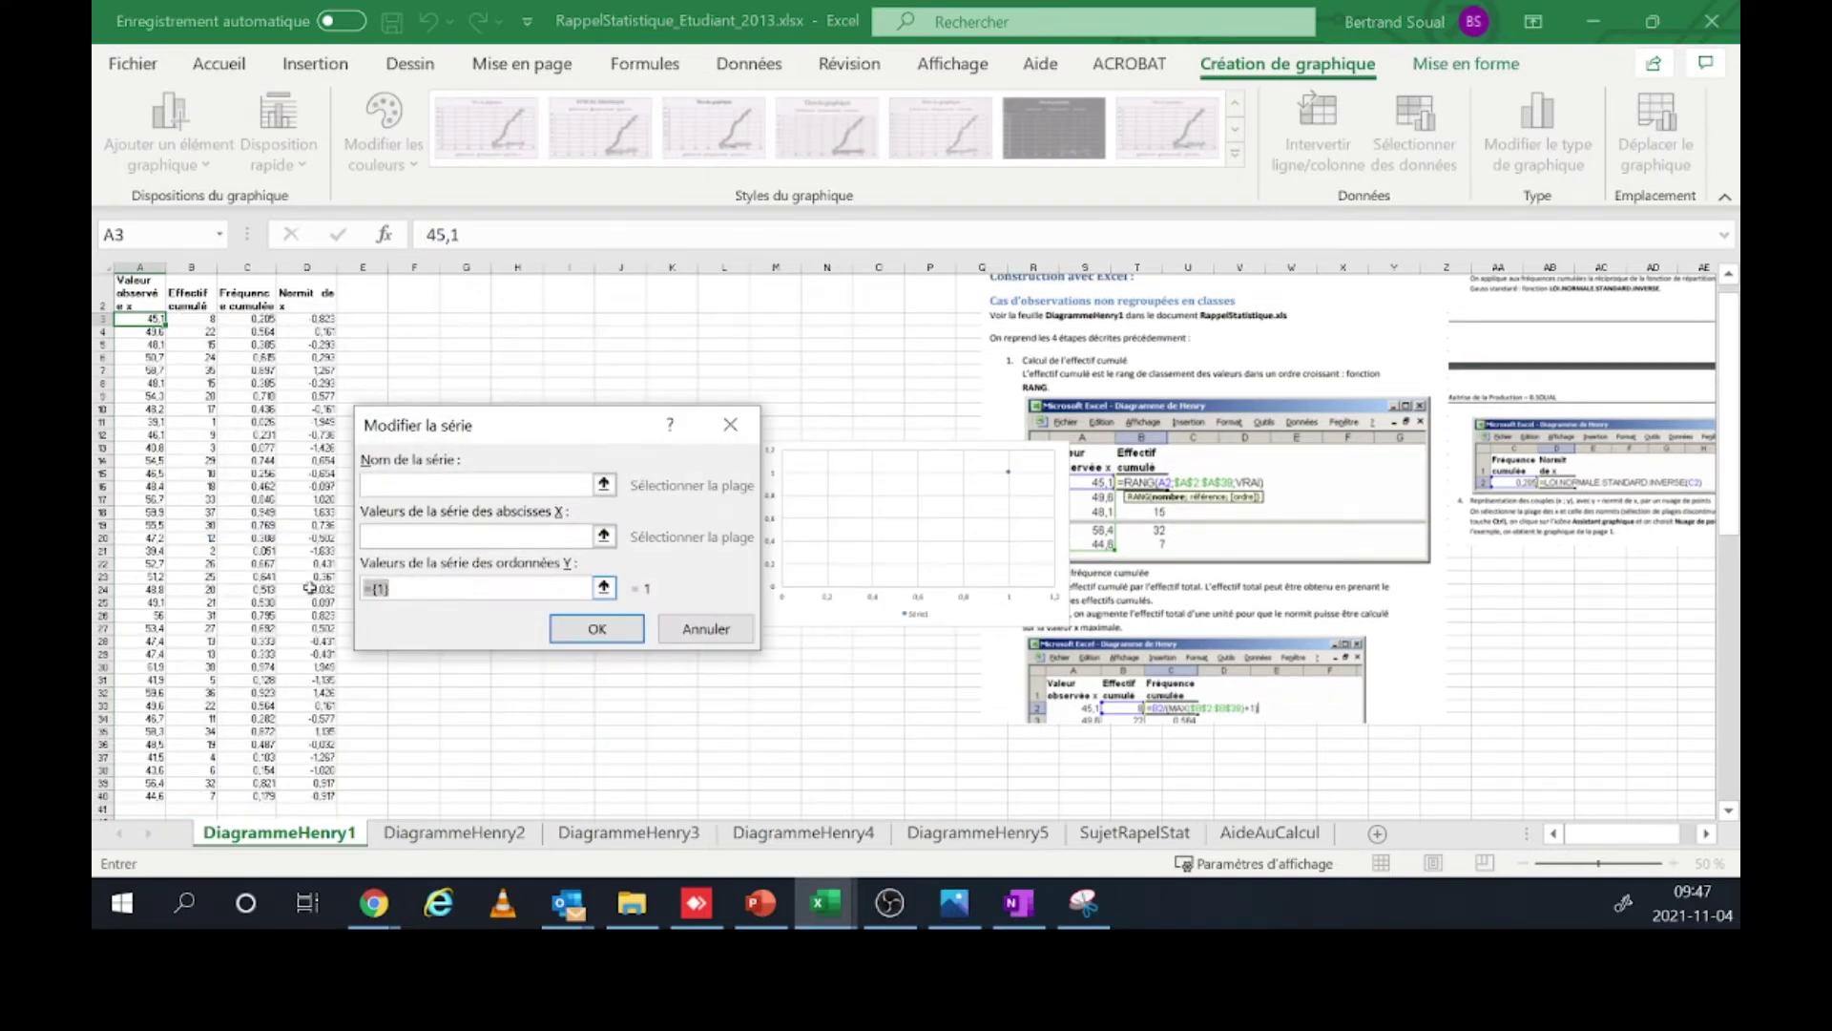
key("BackSpace")
left_click_drag(143, 318, 96, 795)
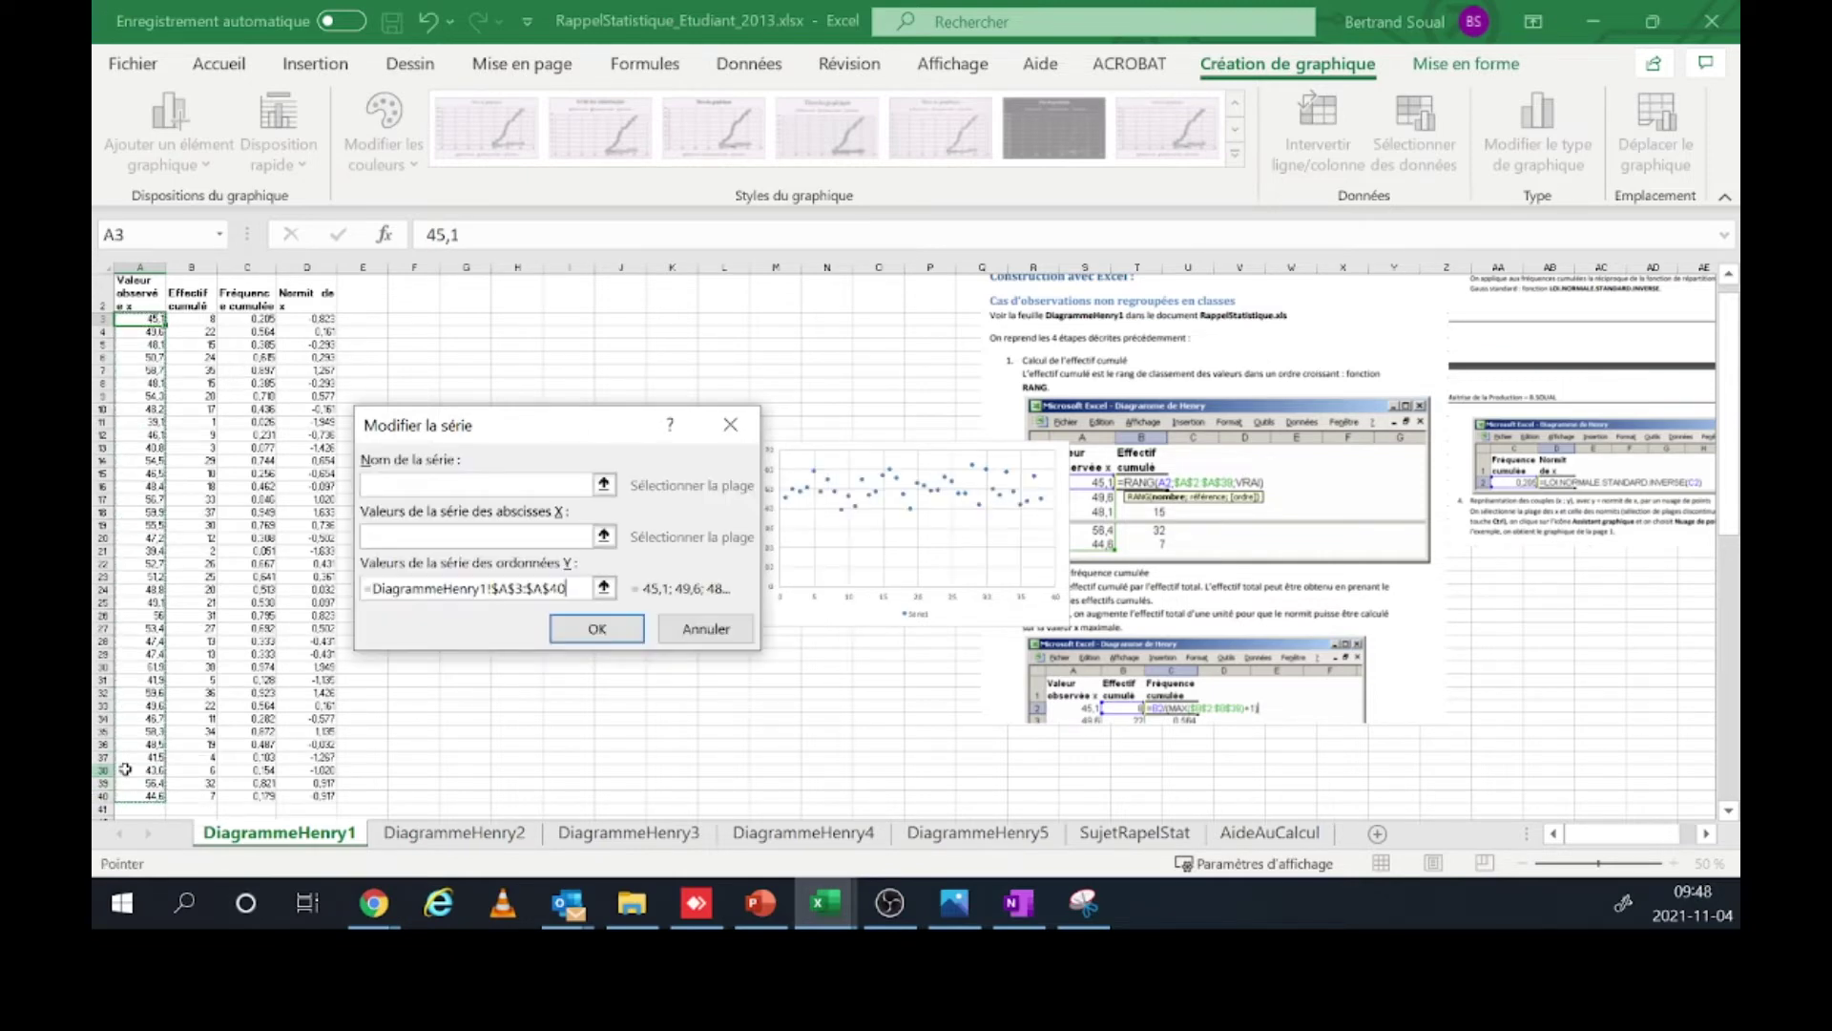
left_click(535, 484)
left_click(150, 307)
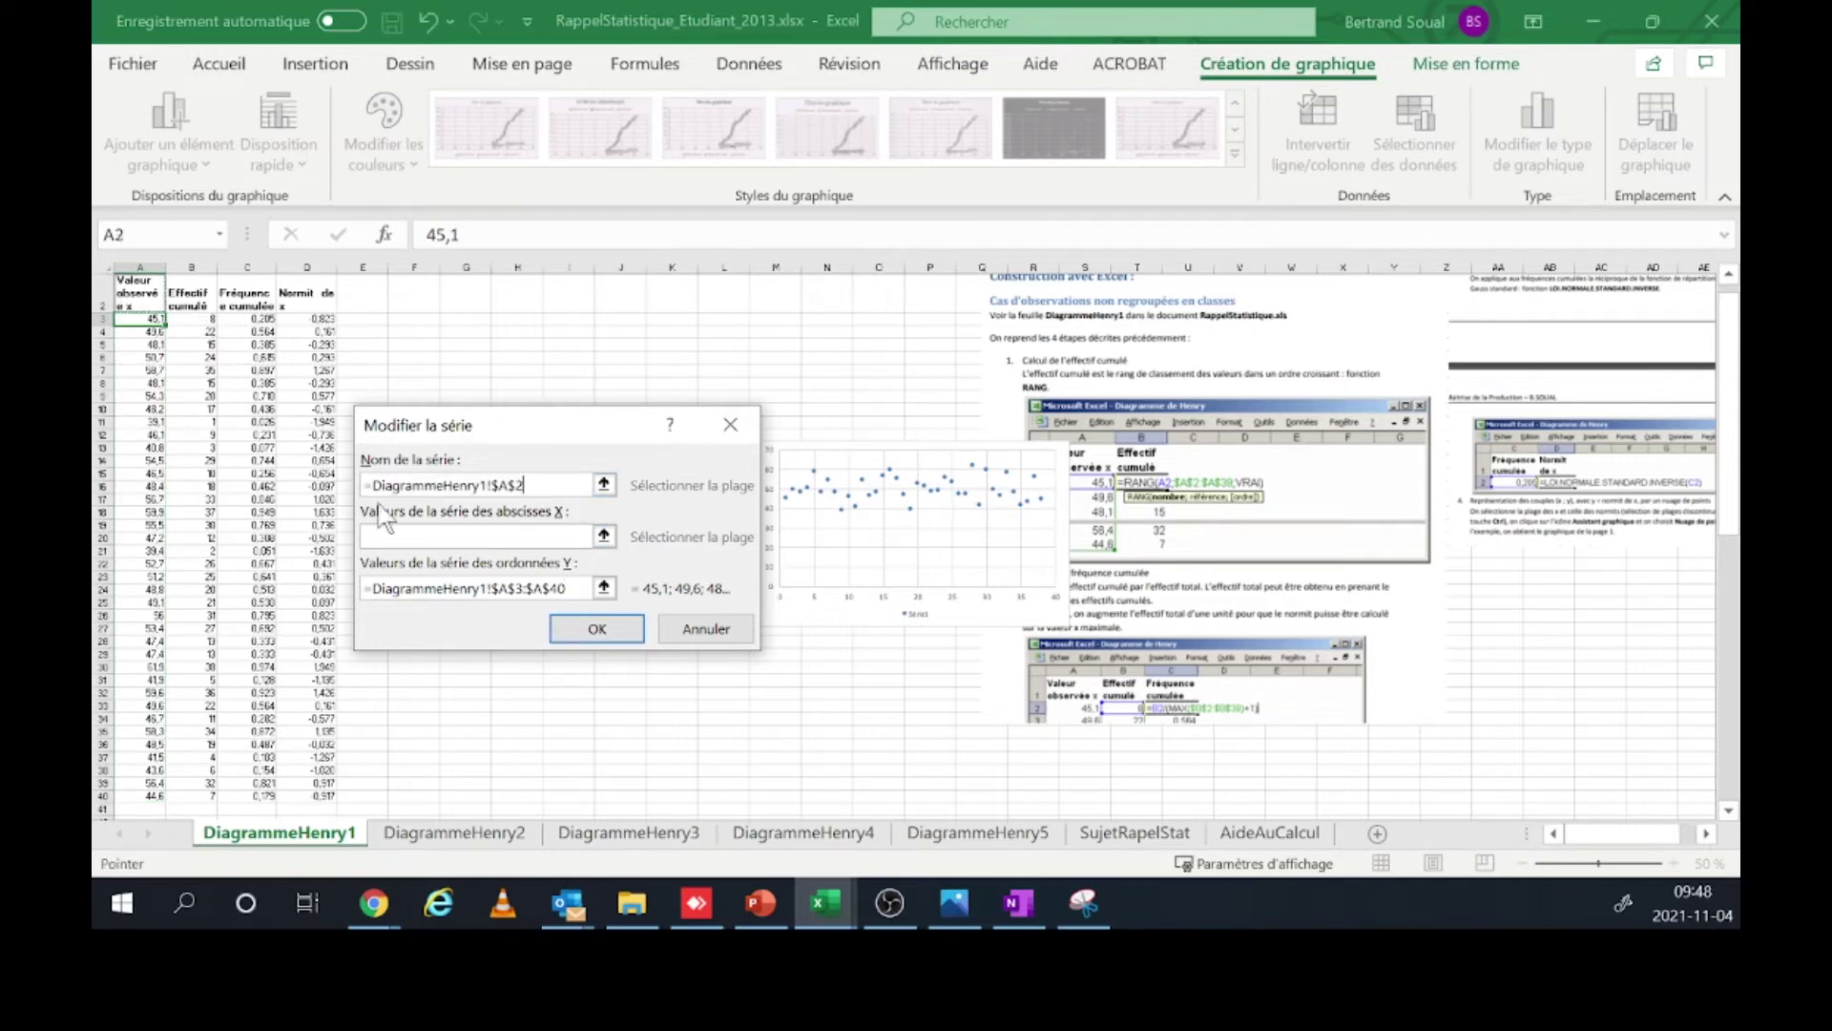
left_click(598, 627)
left_click(771, 710)
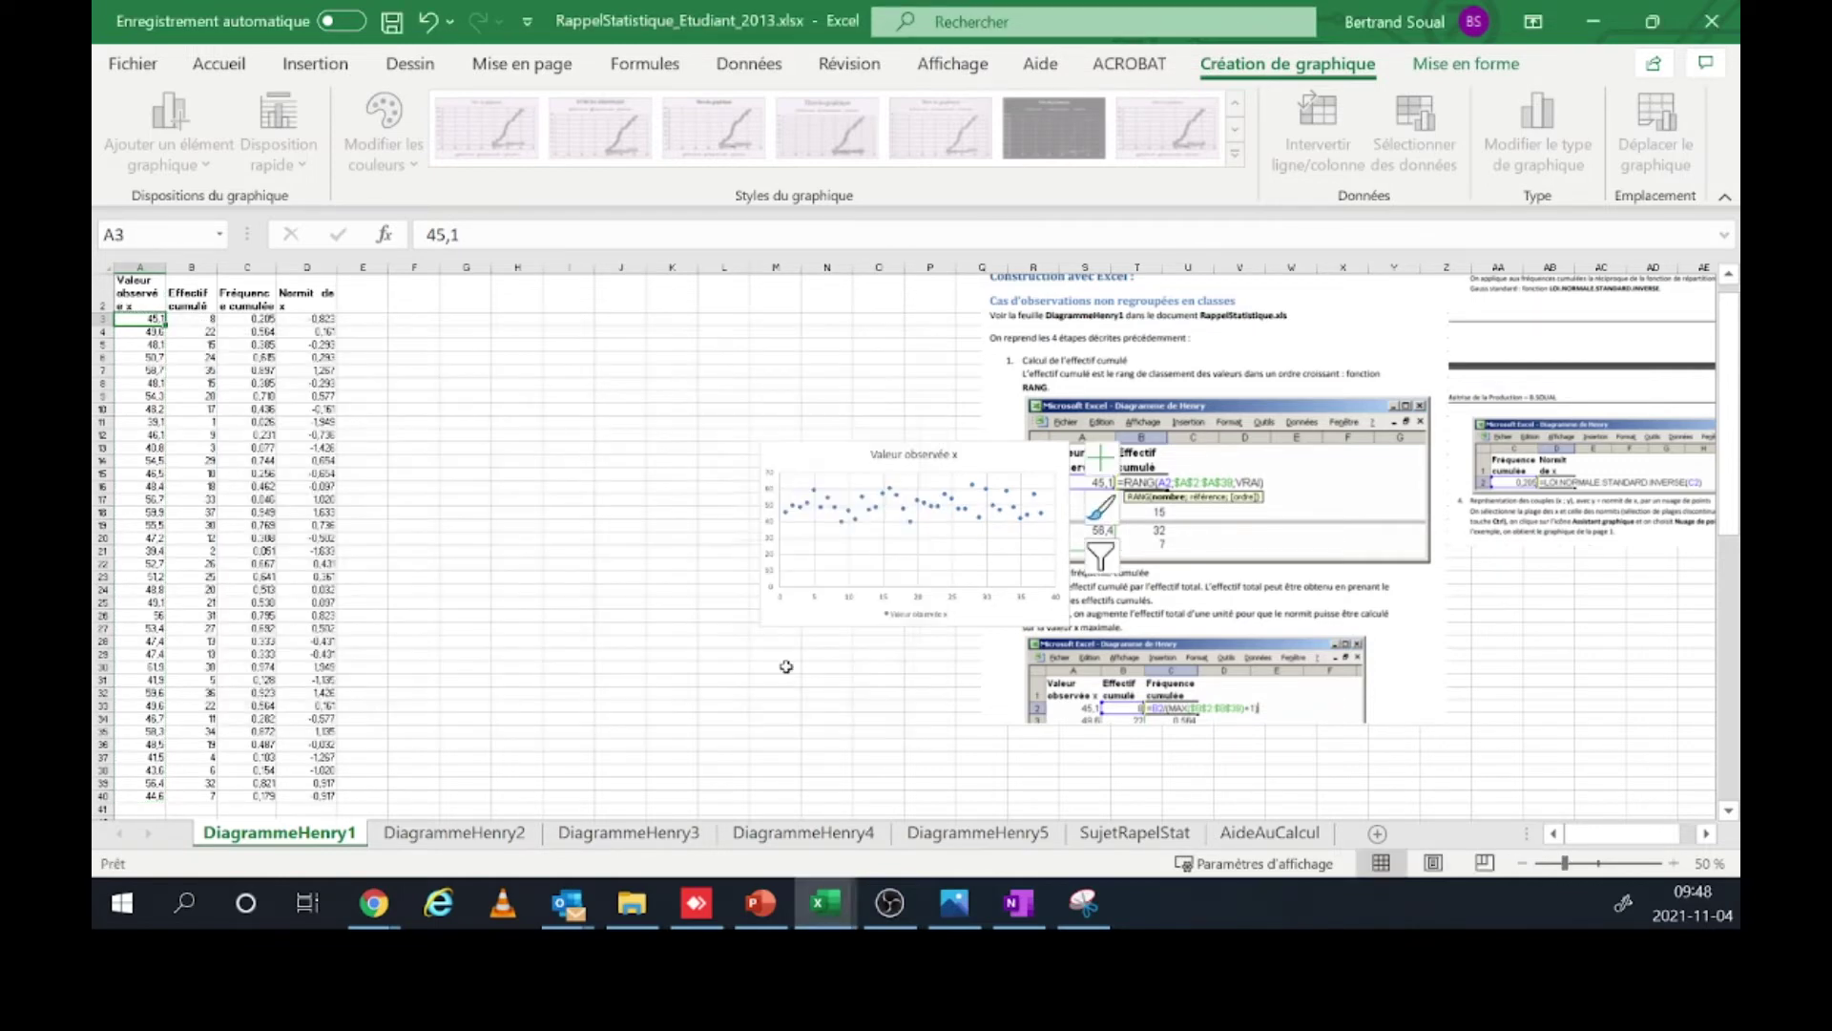
- Move the Valeur observée x chart off the pasted instructions into the empty area beside the data table and enlarge it slightly
left_click_drag(969, 426, 671, 302)
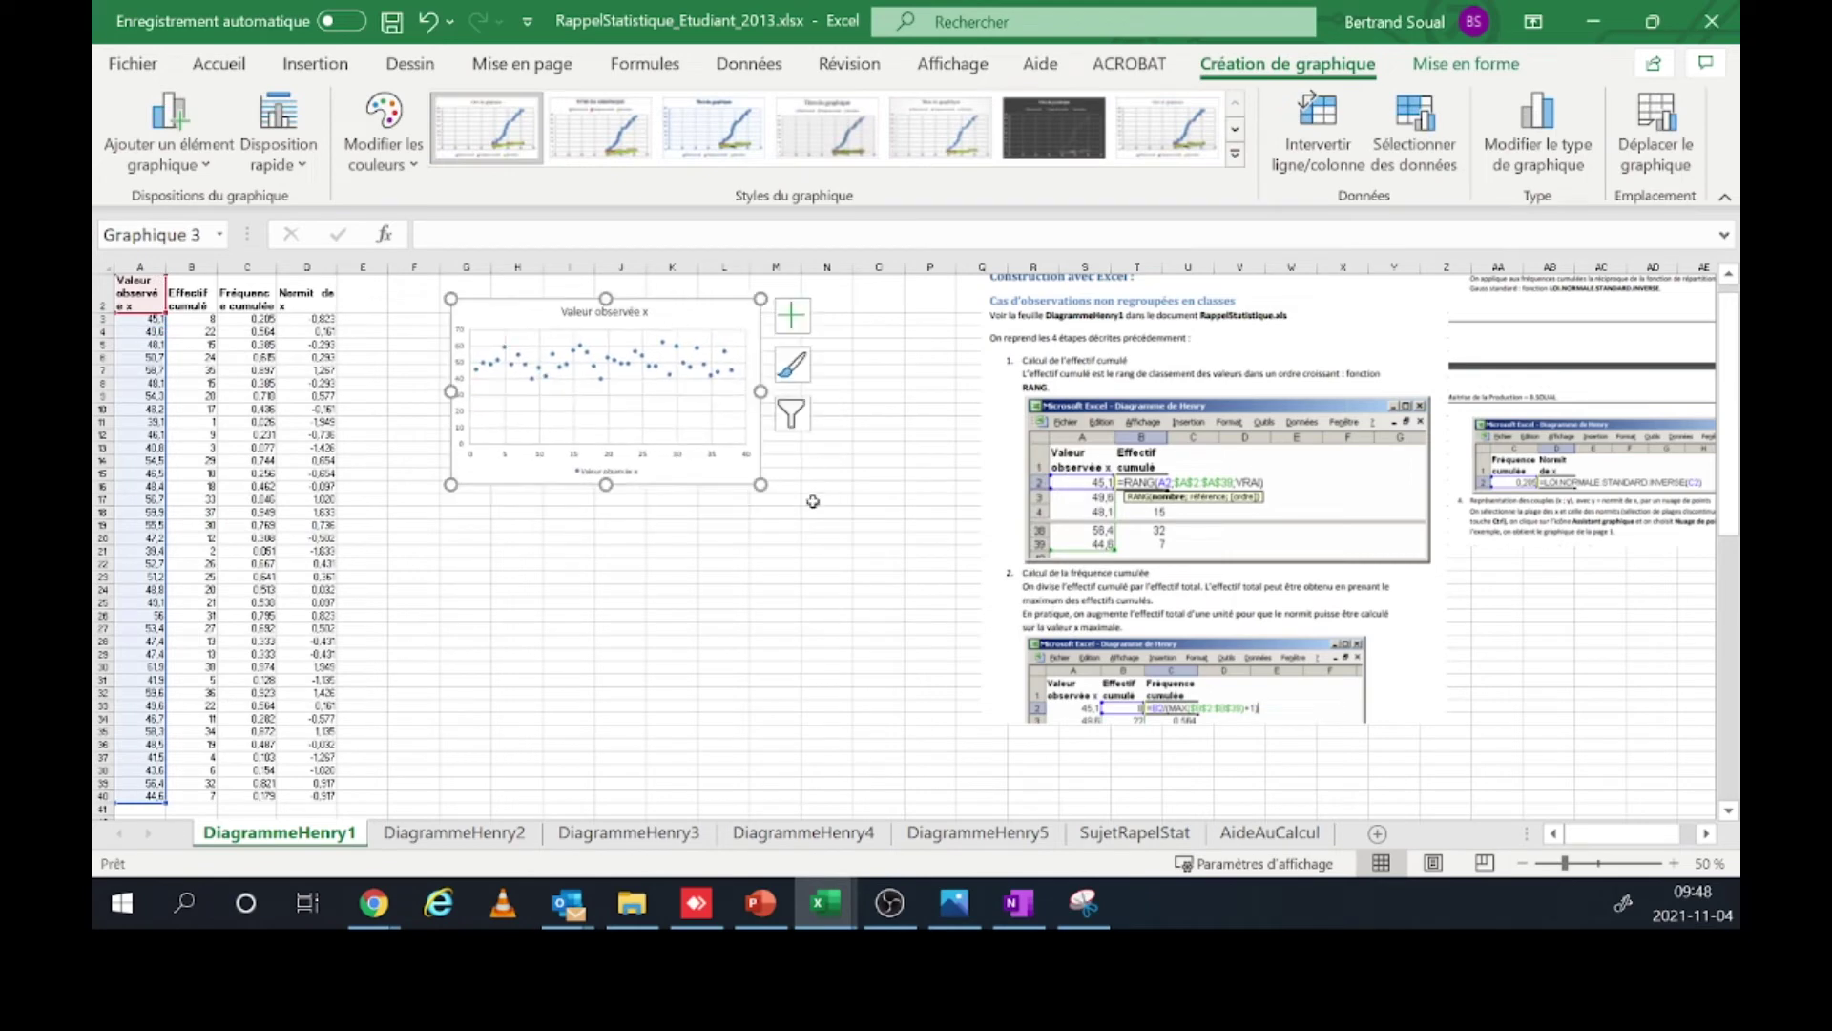
left_click_drag(766, 488, 810, 512)
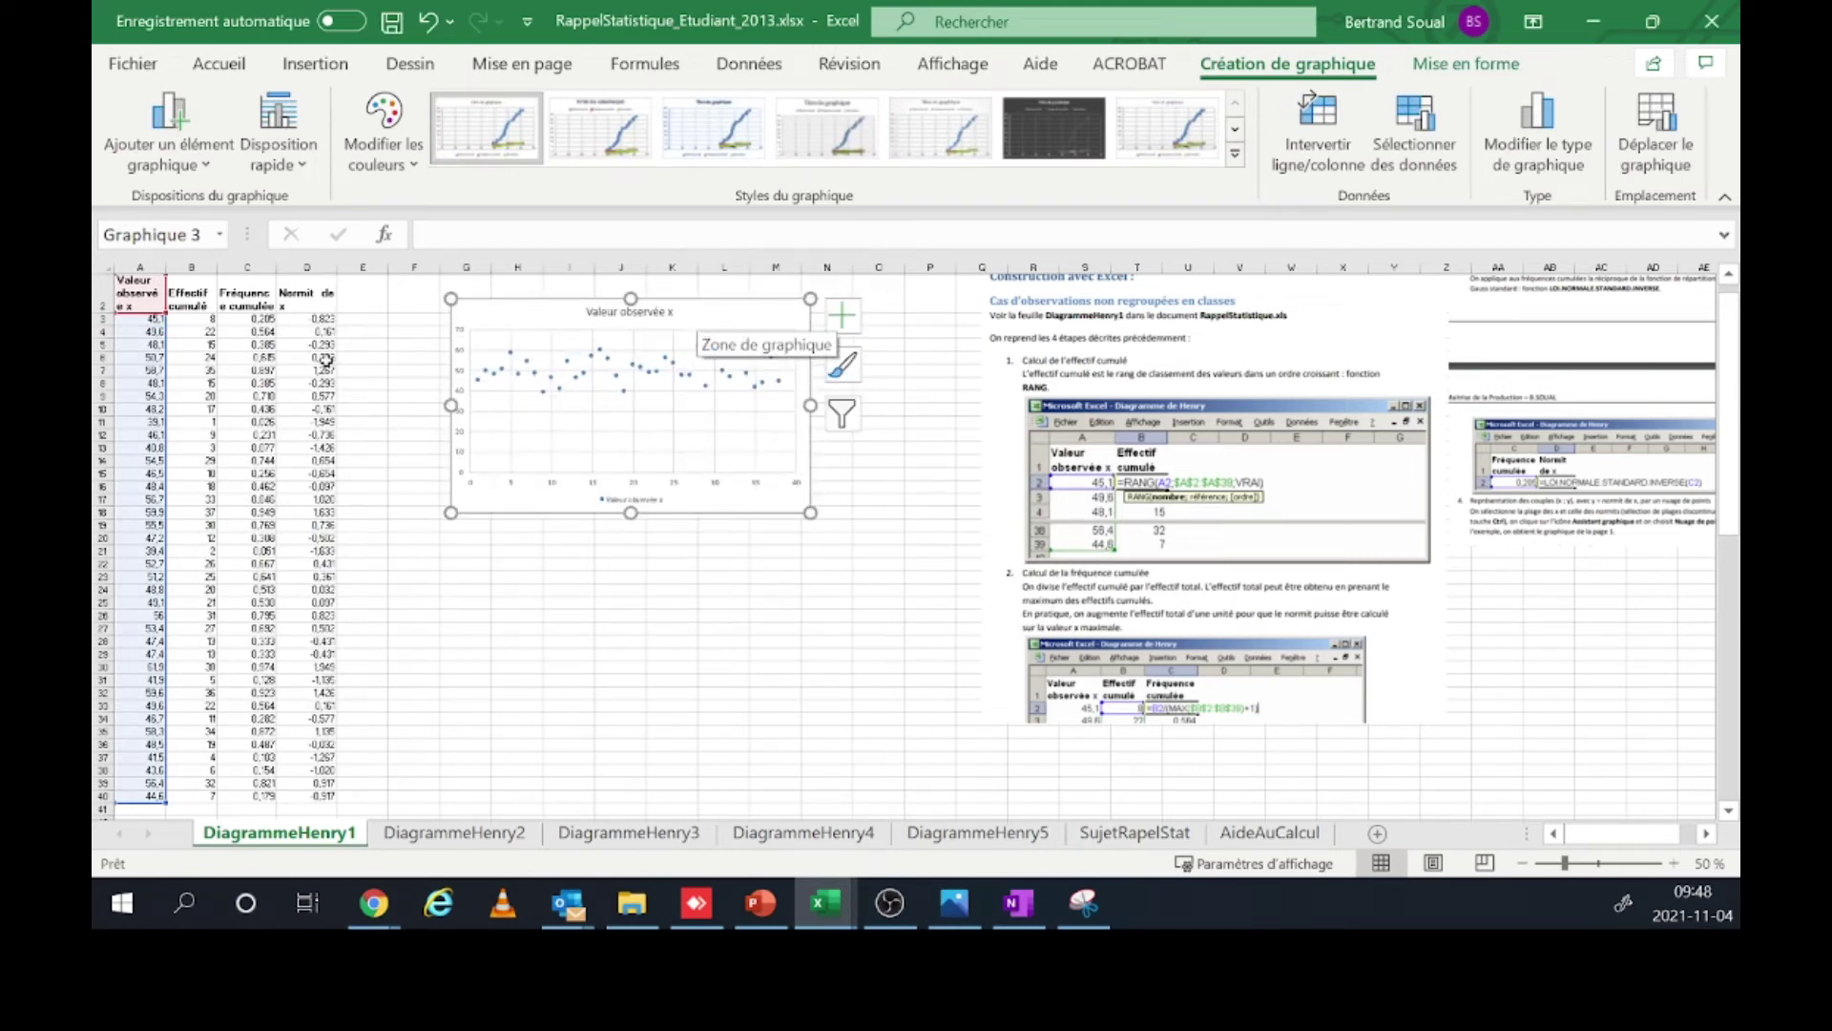
left_click(652, 615)
left_click(681, 511)
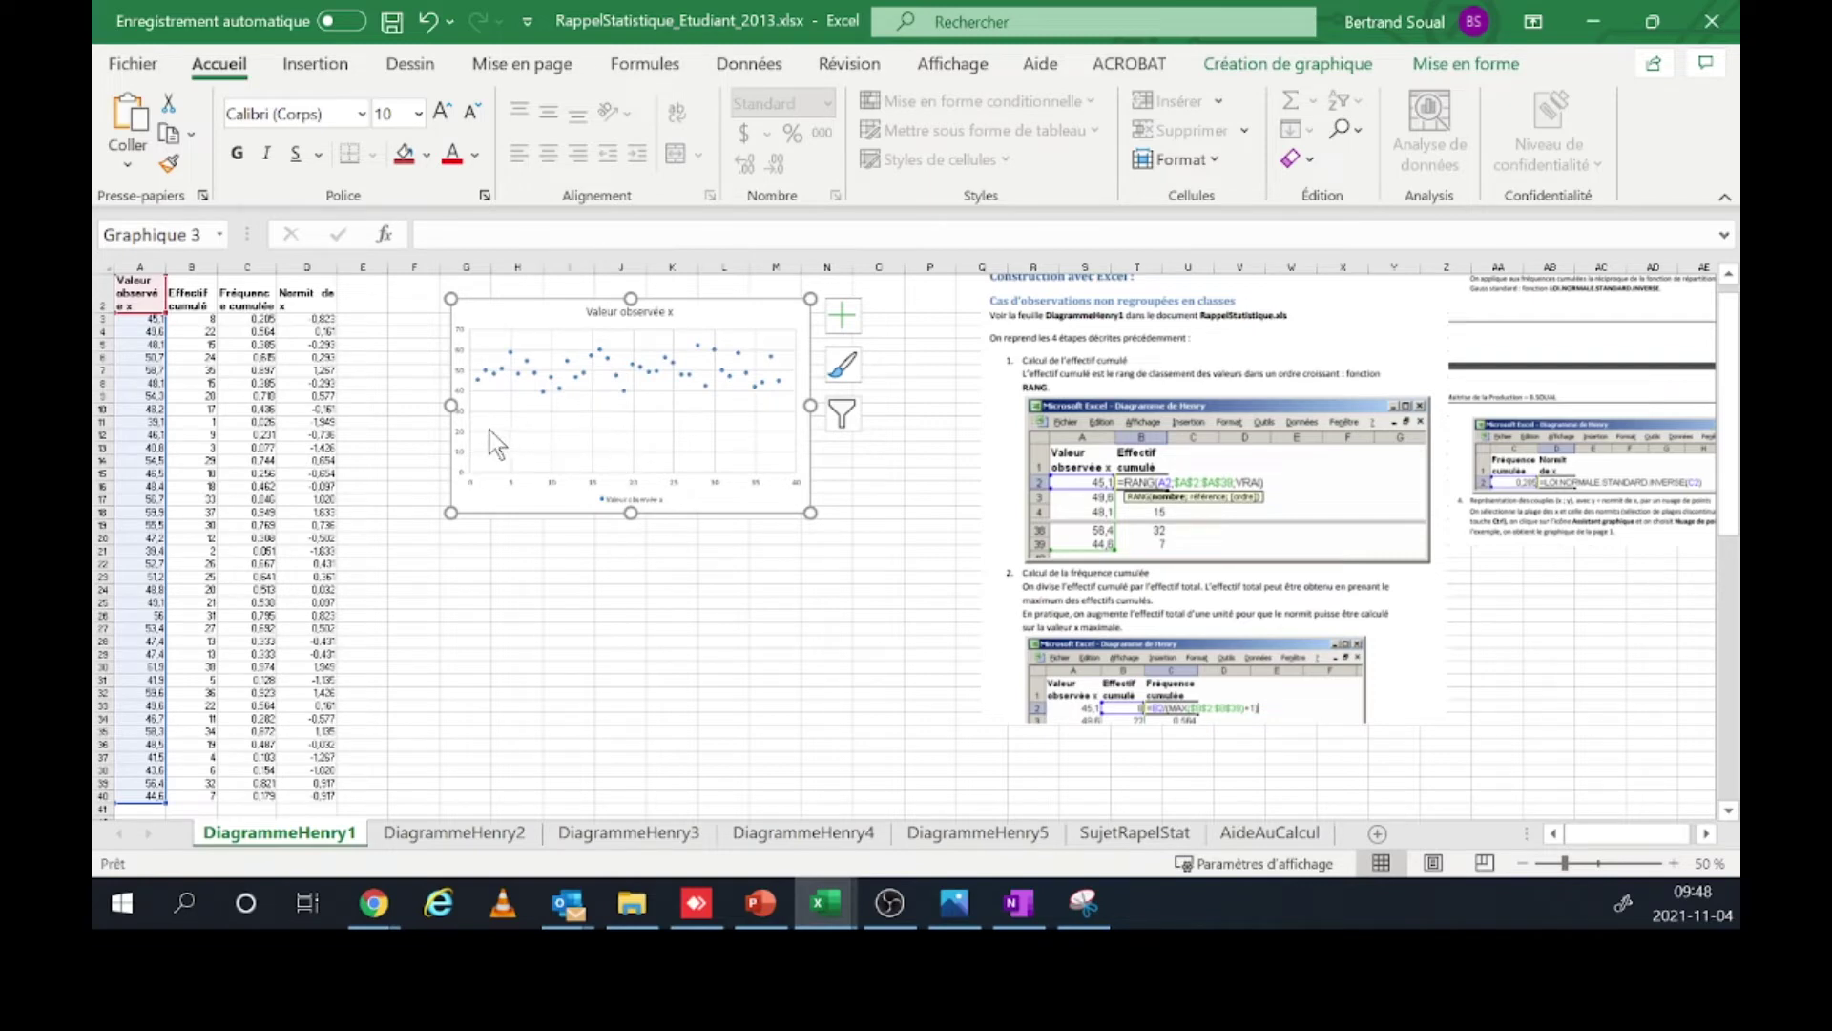
- Set the Valeur observée x chart's vertical axis minimum to 30 and move the chart closer to the data table
left_click(464, 442)
double_click(464, 442)
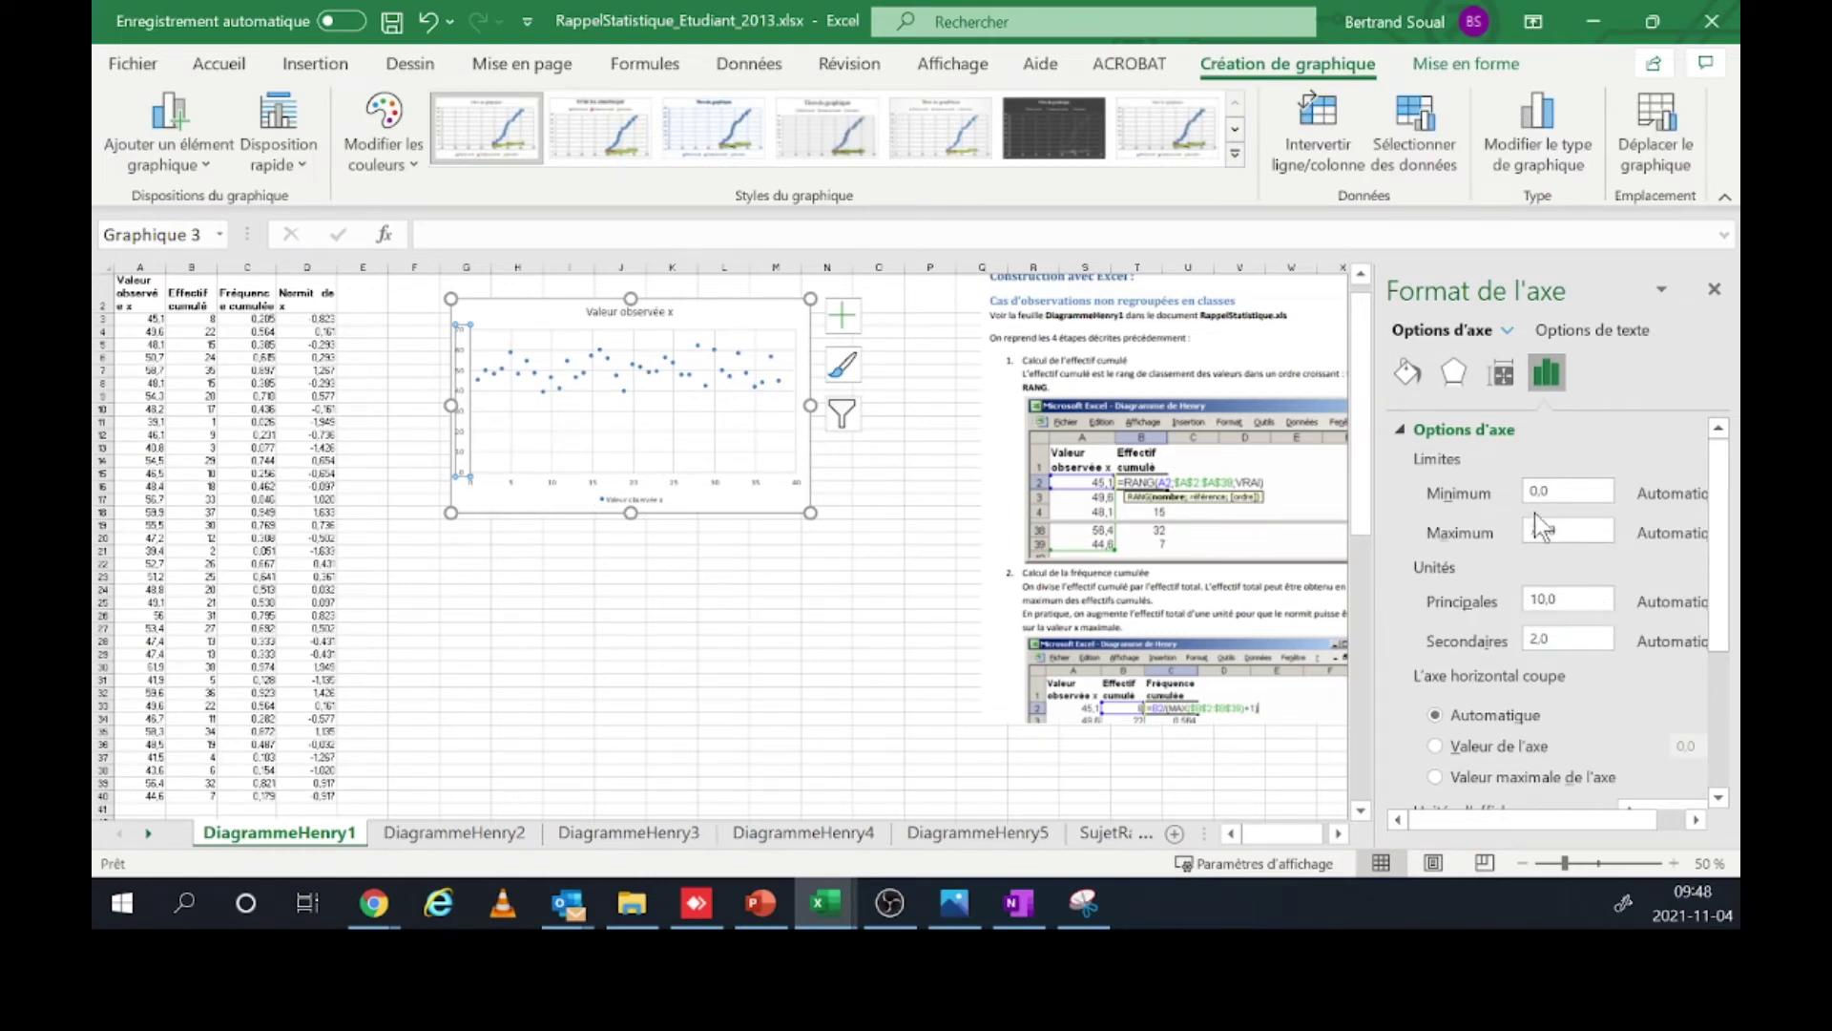
left_click(1565, 491)
type("30")
key("Return")
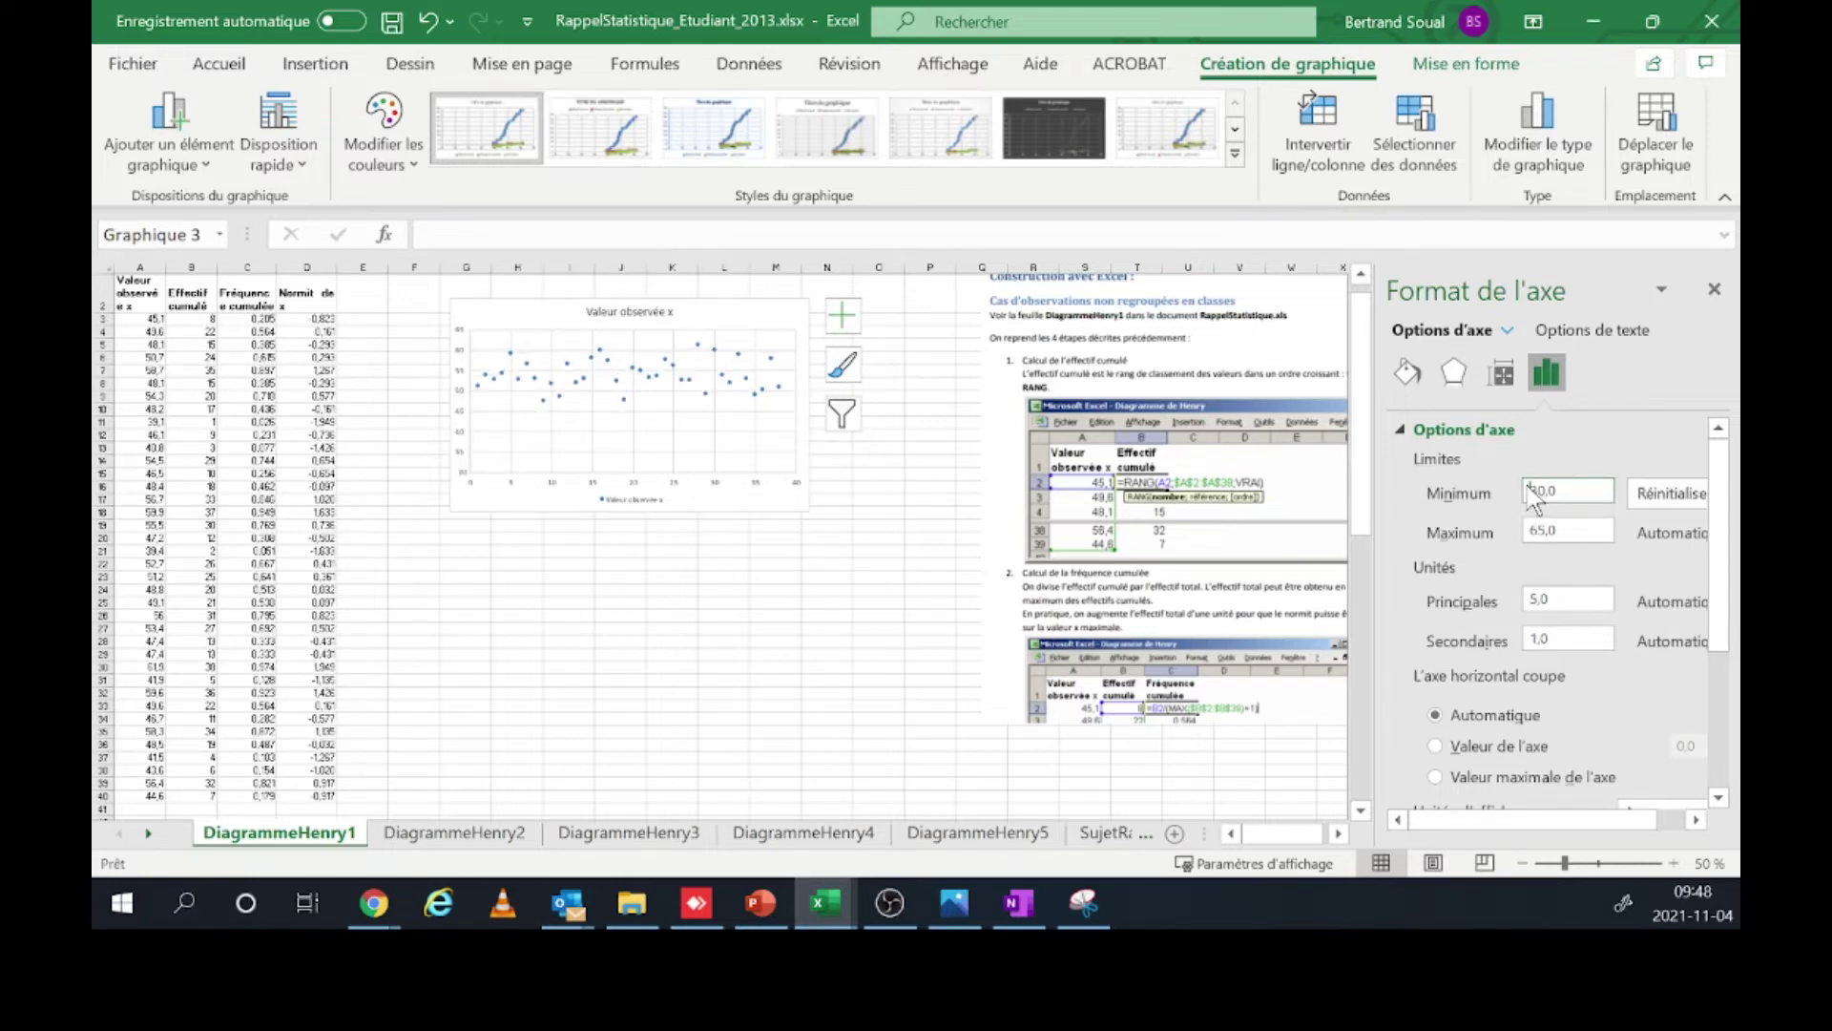
left_click(652, 575)
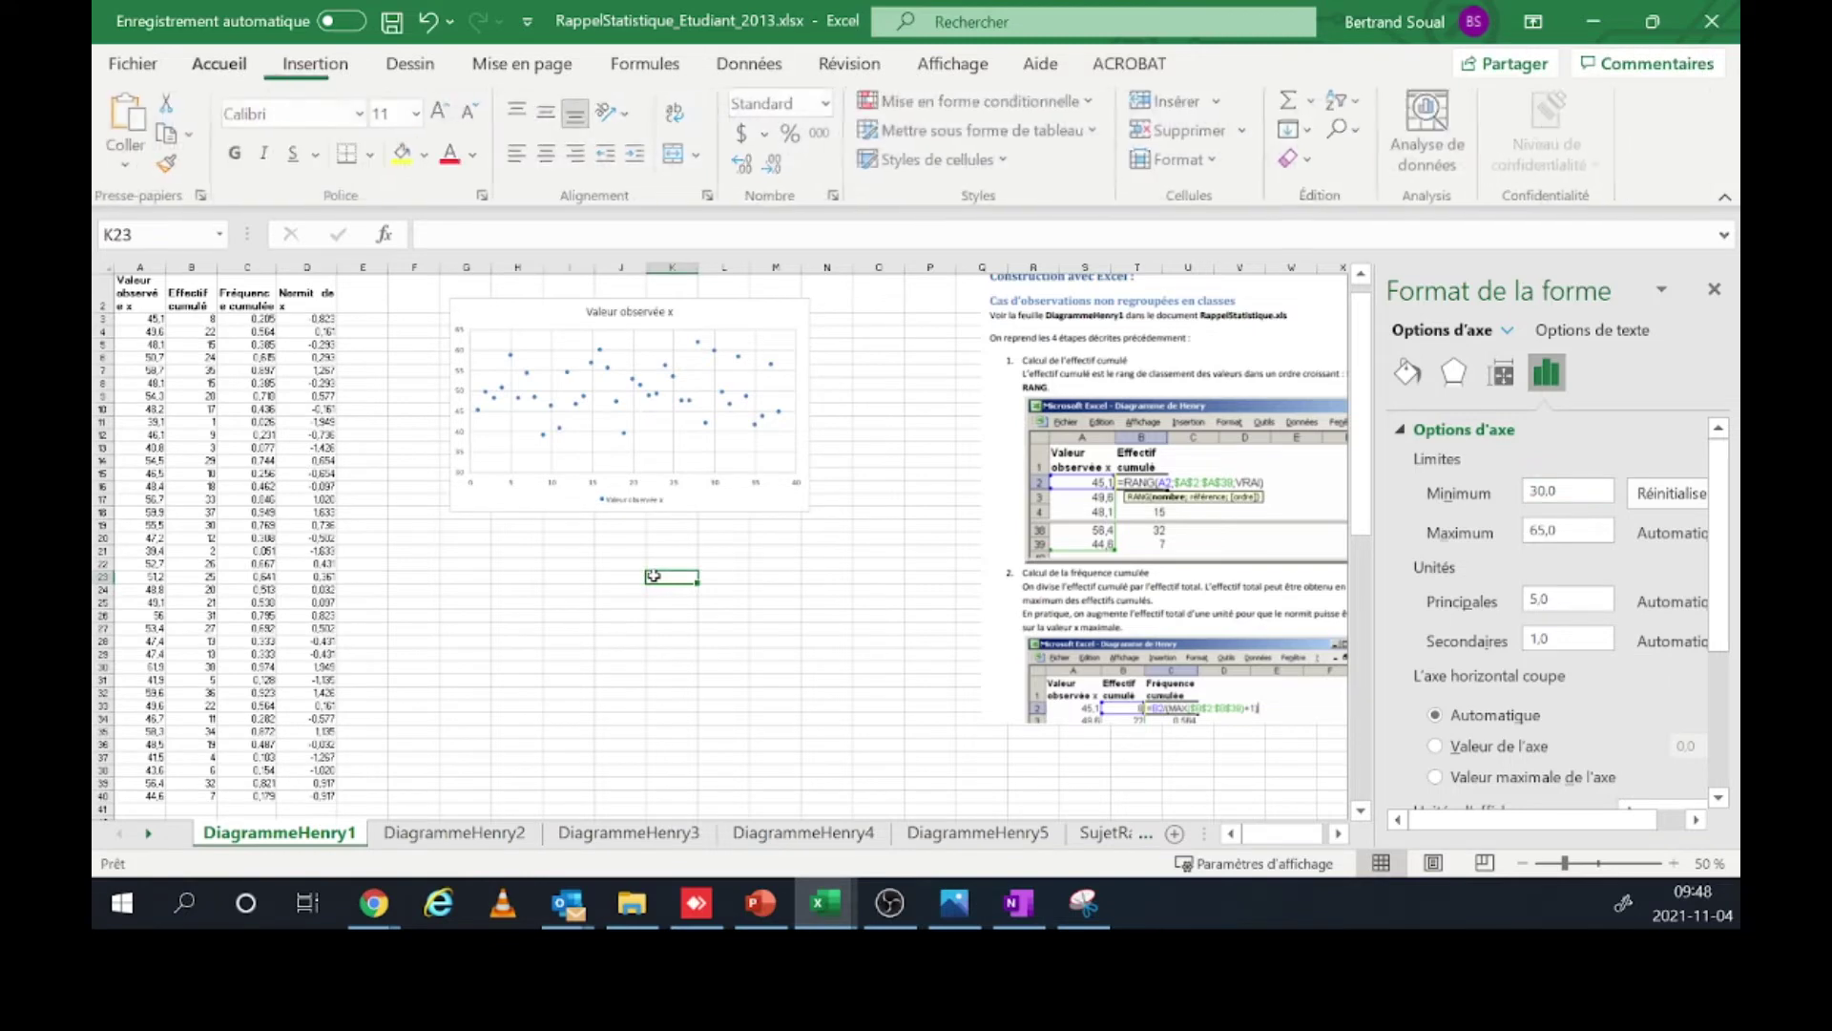
left_click(728, 504)
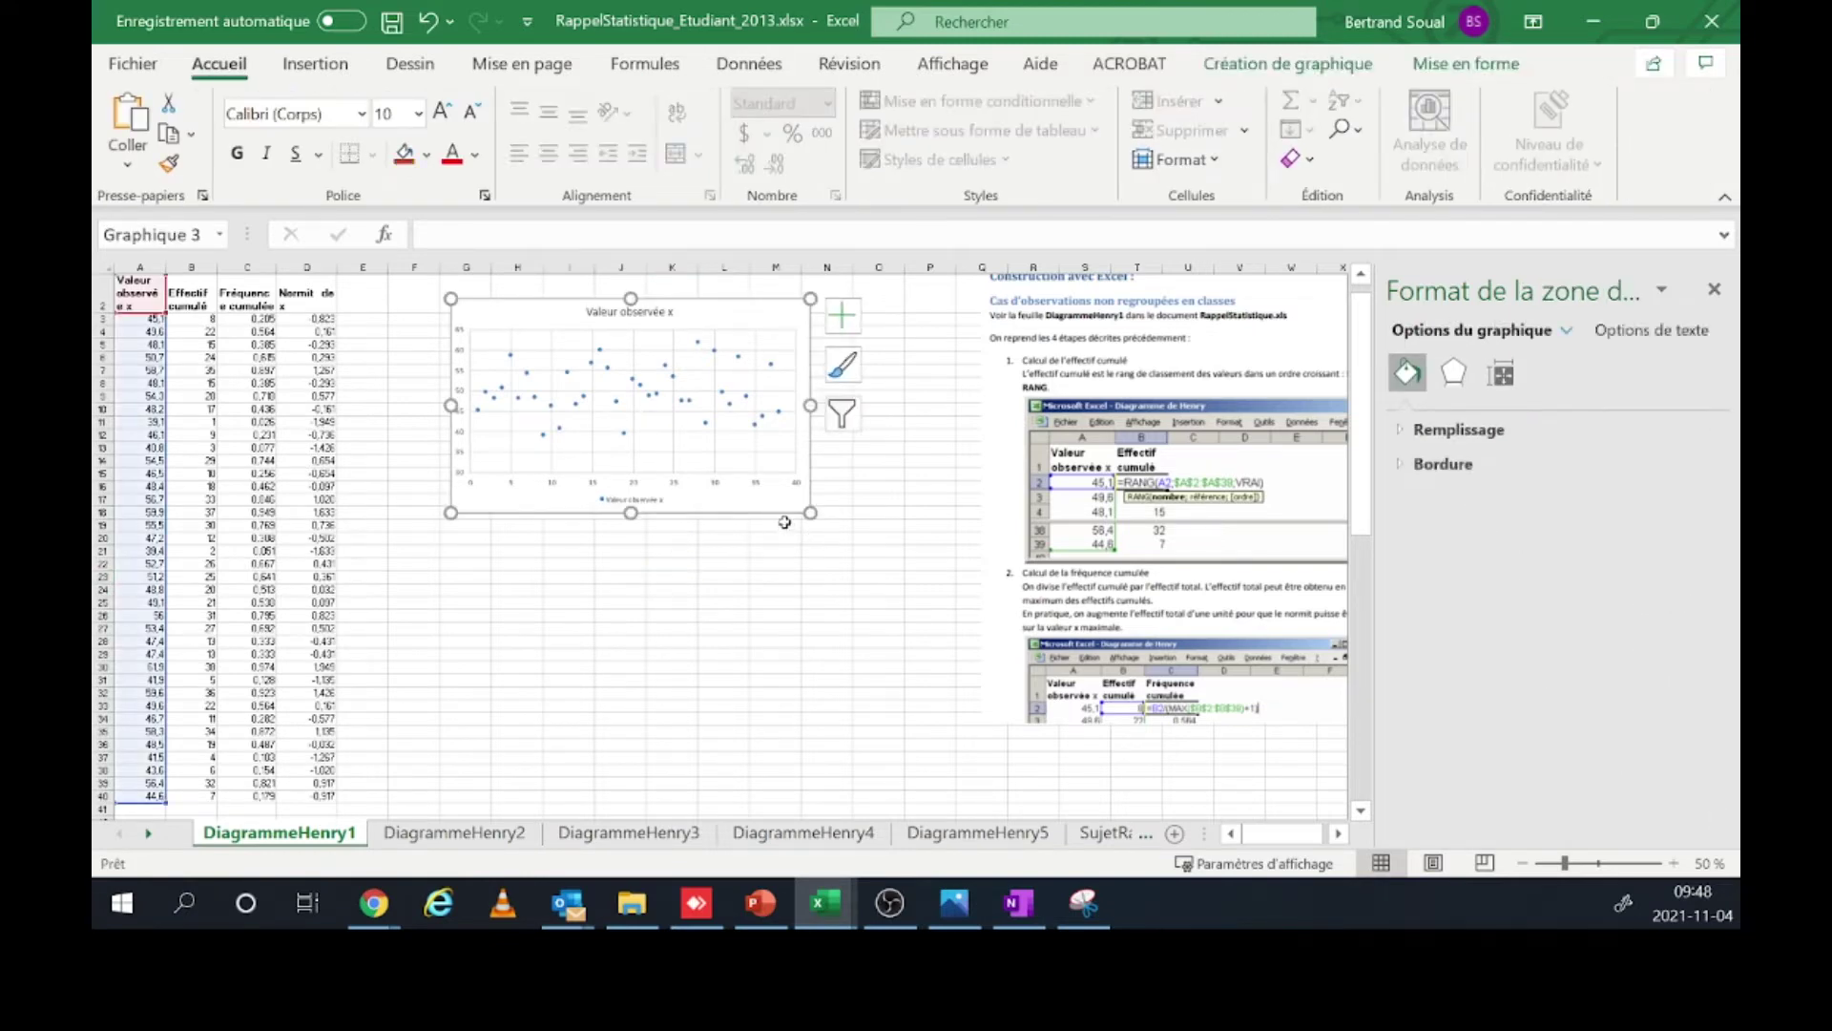
left_click_drag(777, 512, 693, 489)
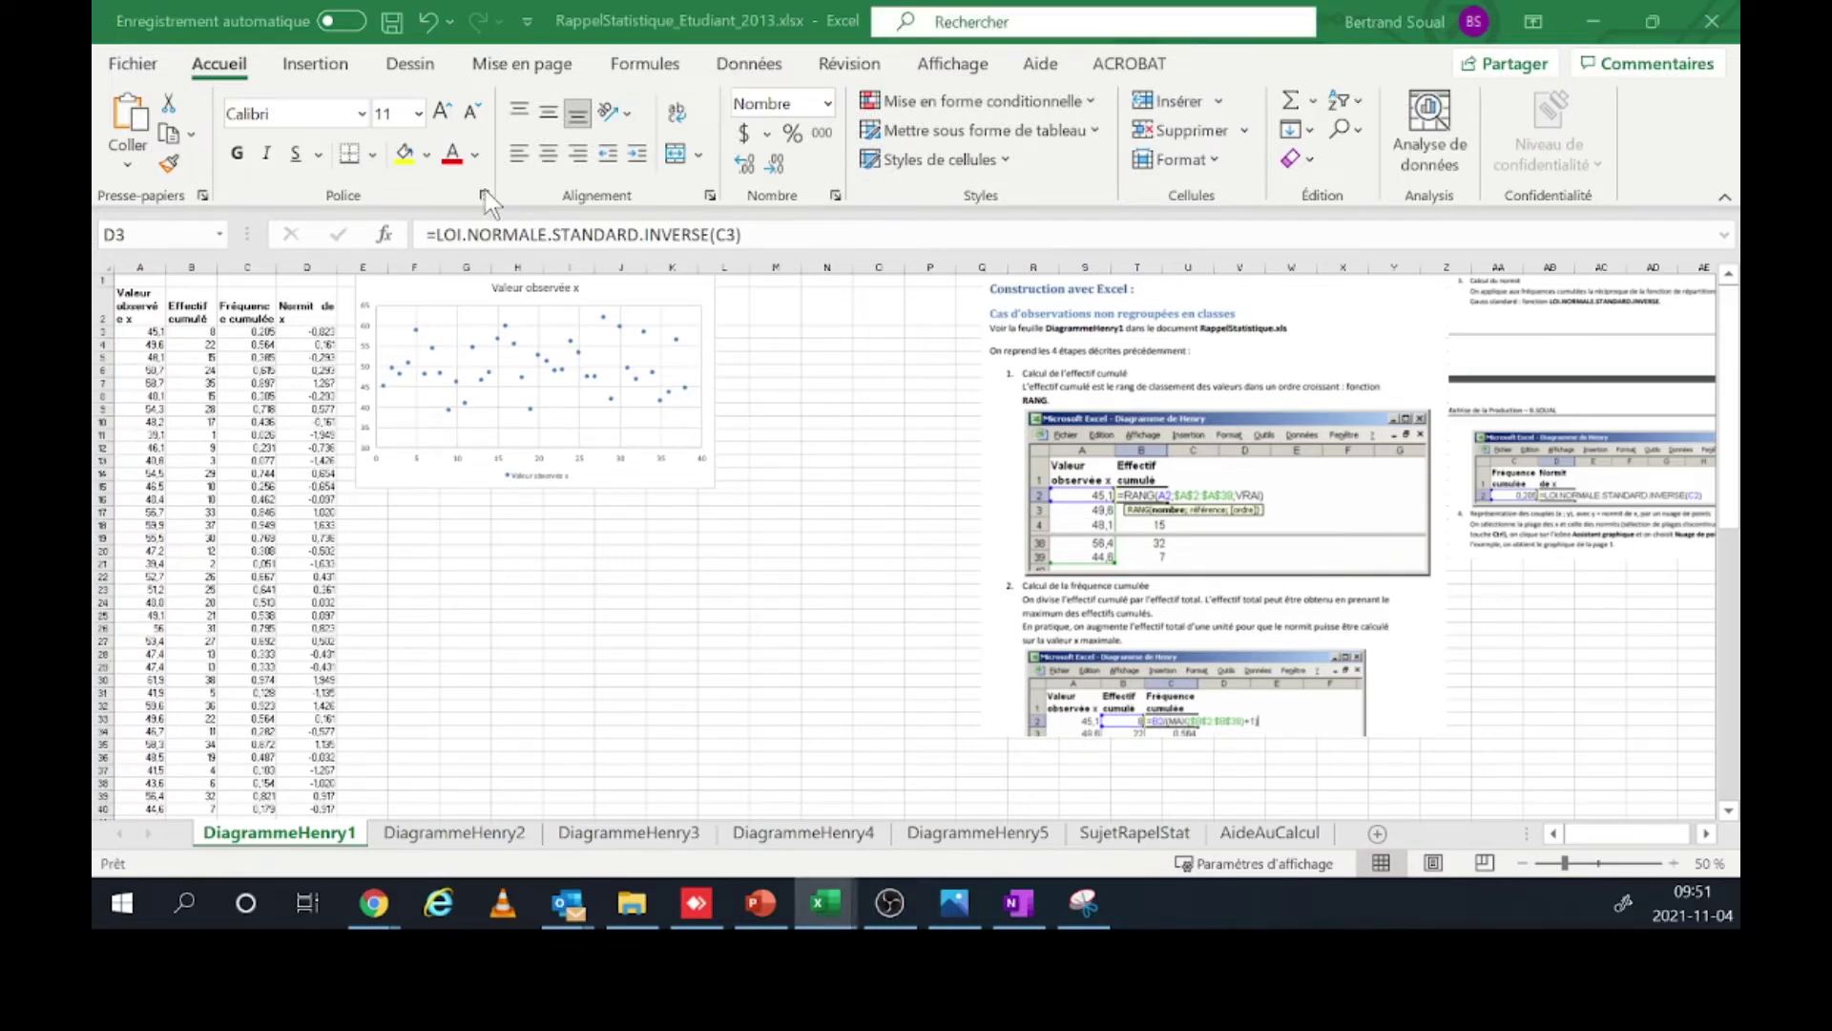
- Insert a second marker-only scatter chart from the data table containing cell D3
left_click(315, 63)
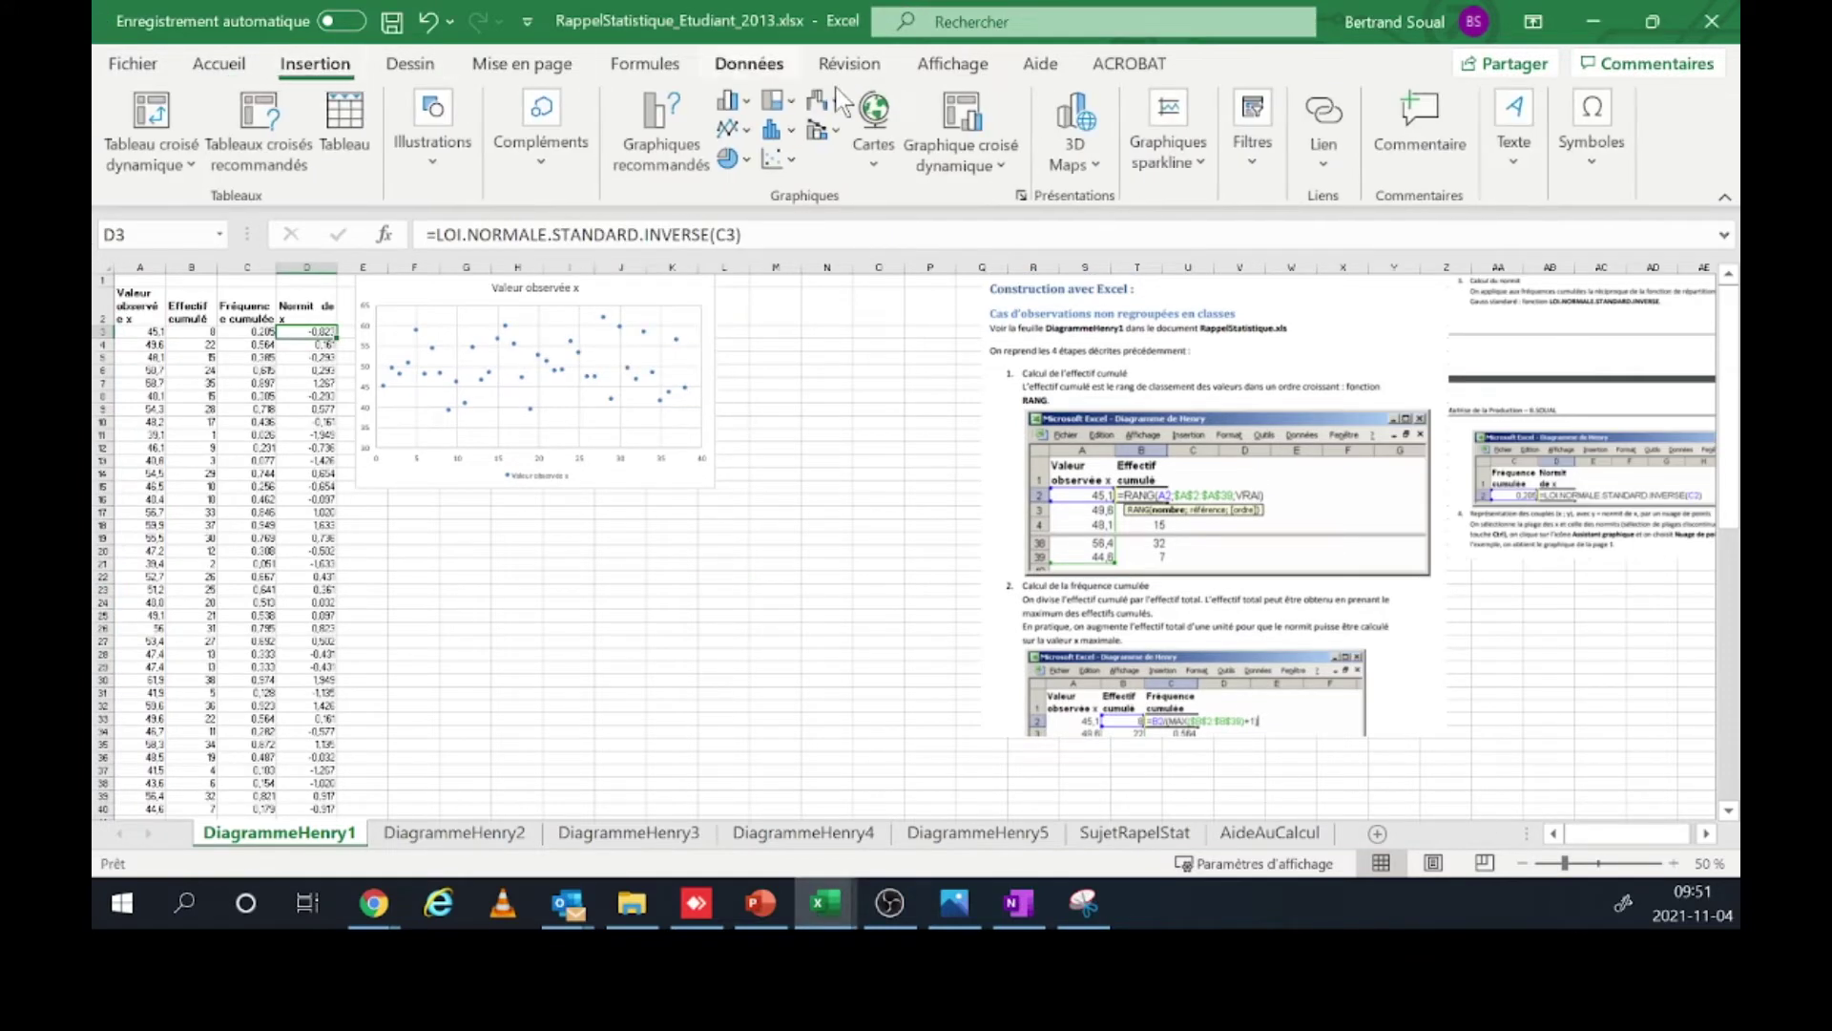
left_click(780, 158)
left_click(798, 250)
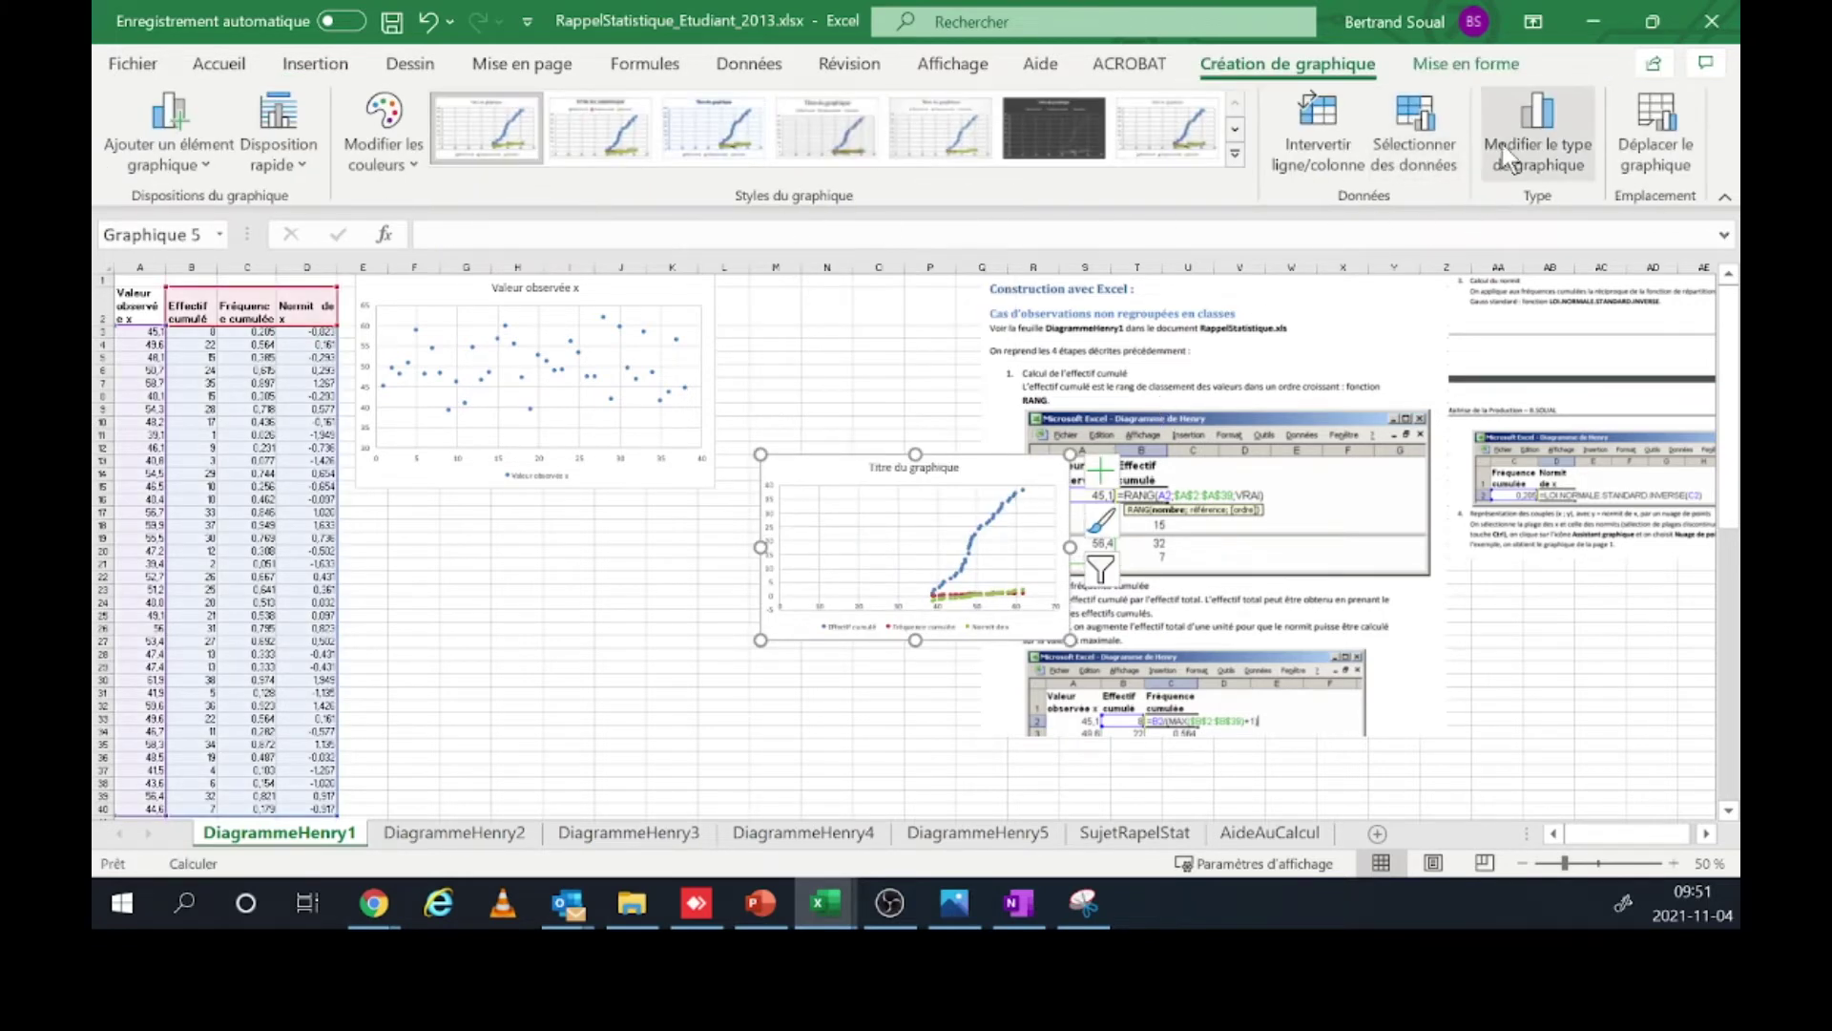
- Delete the Effectif cumulé, Fréquence cumulée and Normit de x series from the second scatter chart
left_click(1537, 124)
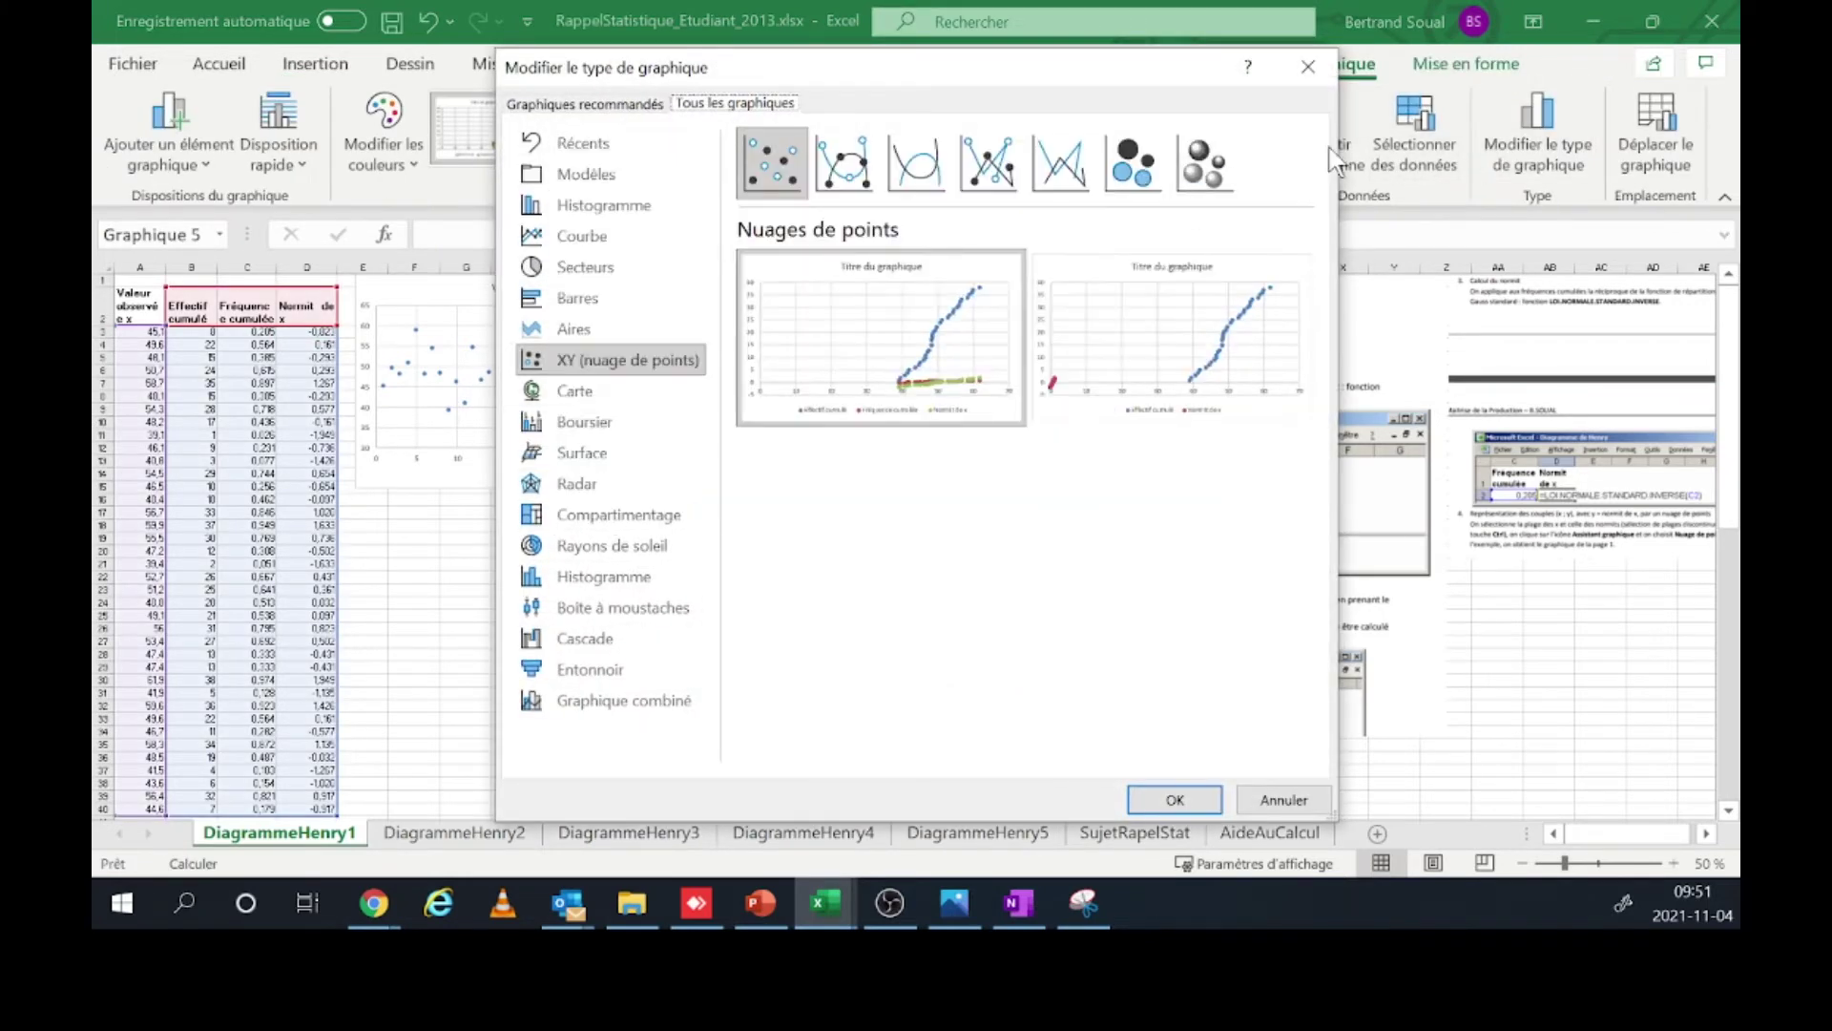
left_click(1307, 66)
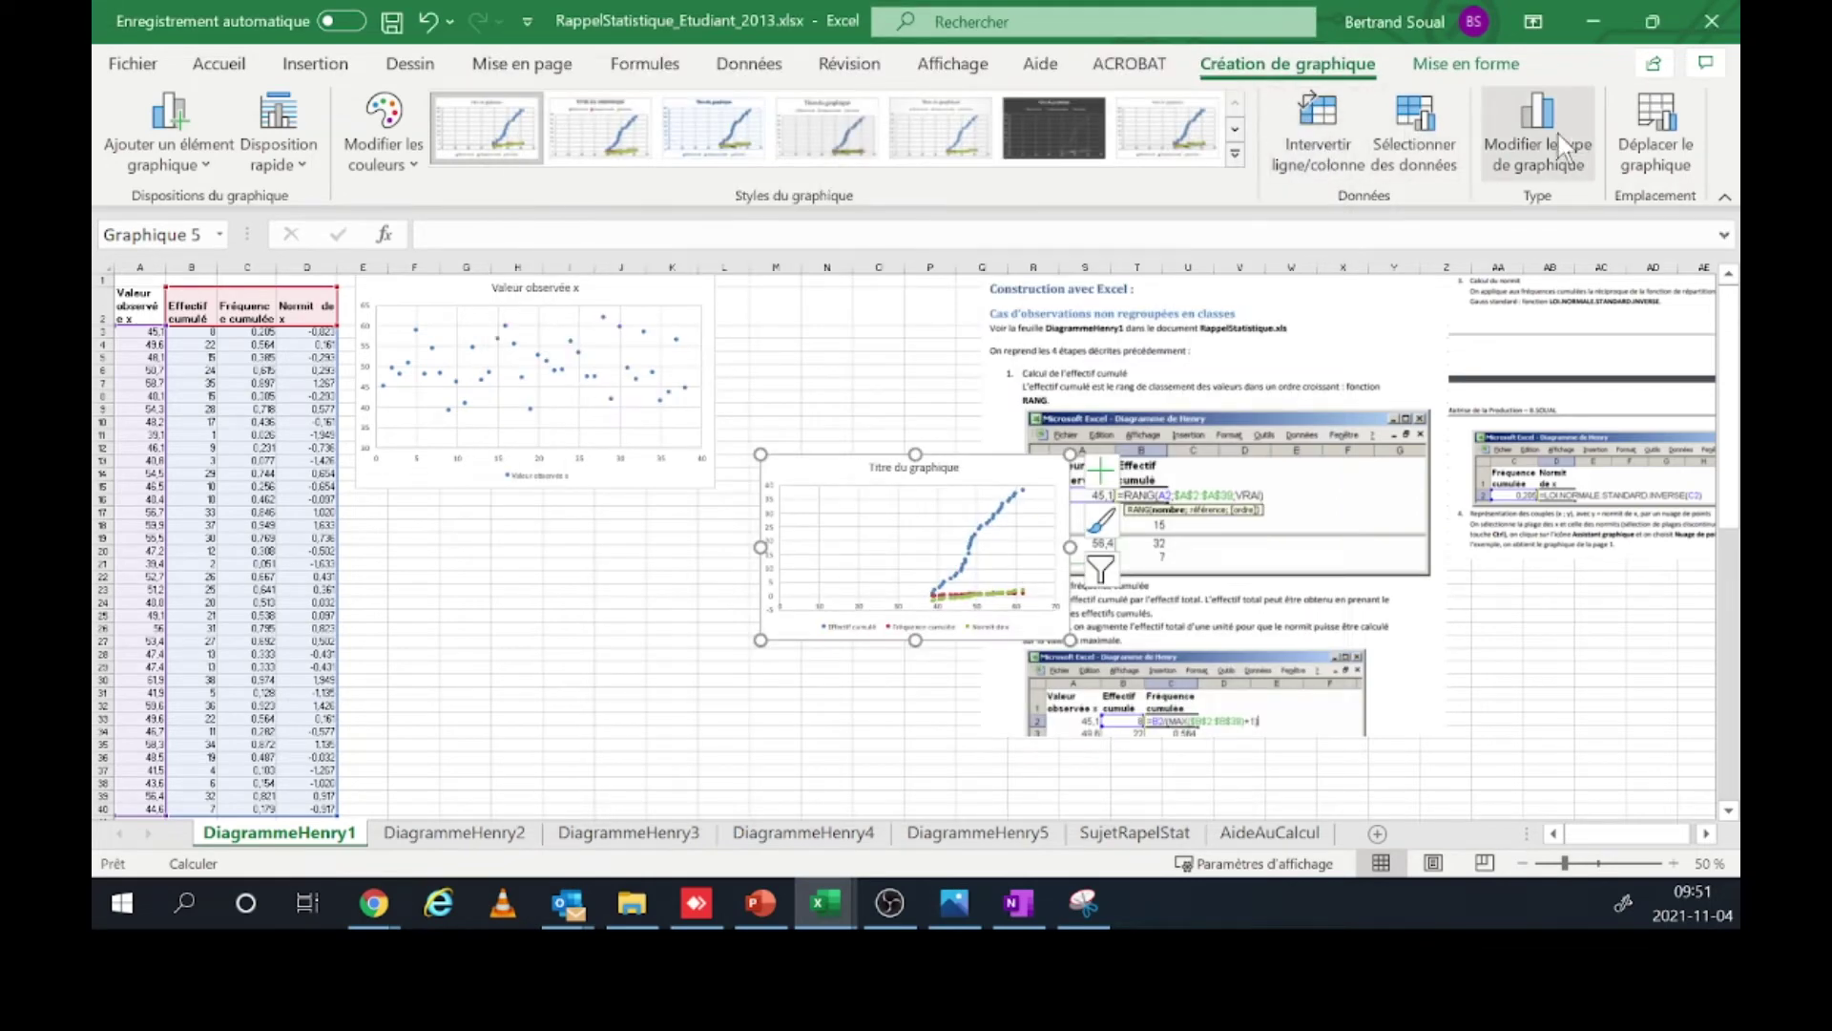
left_click(1415, 128)
left_click(429, 526)
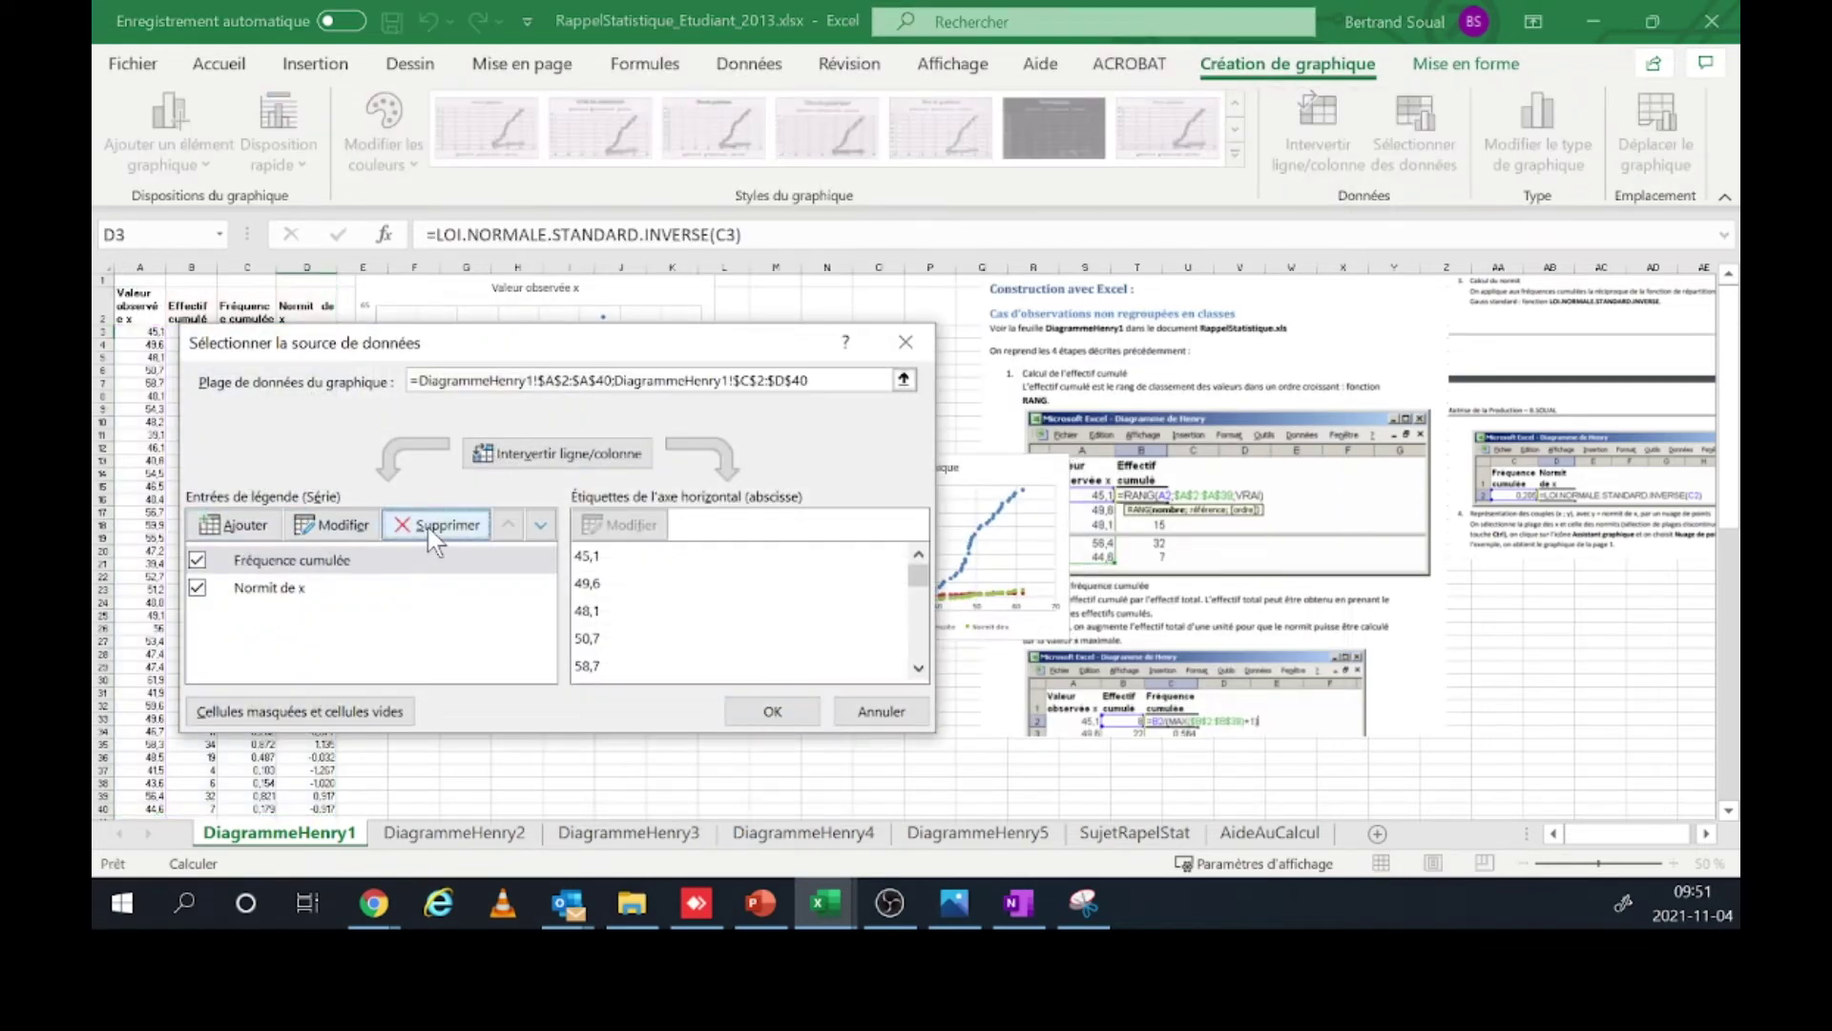
left_click(428, 526)
left_click(427, 526)
- Add a series to the second chart named from cell D2, with A3:A40 as its X values
left_click(240, 524)
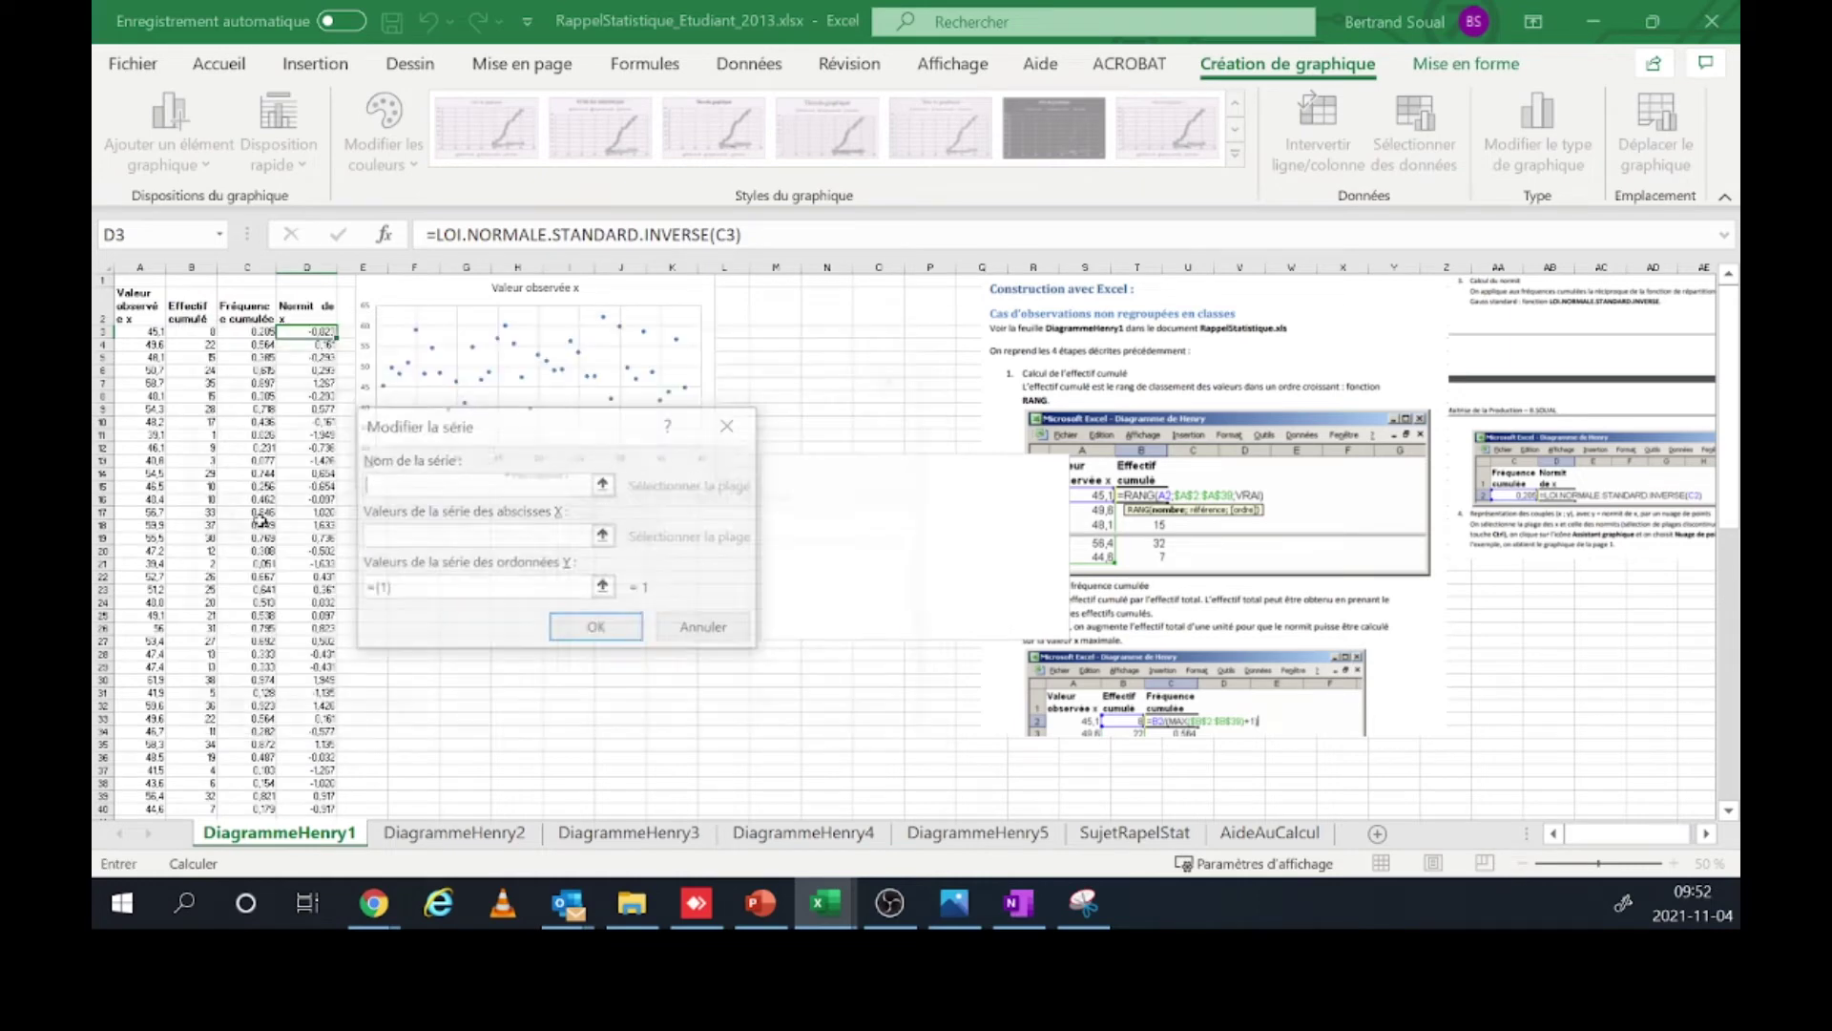
left_click(301, 297)
left_click(403, 539)
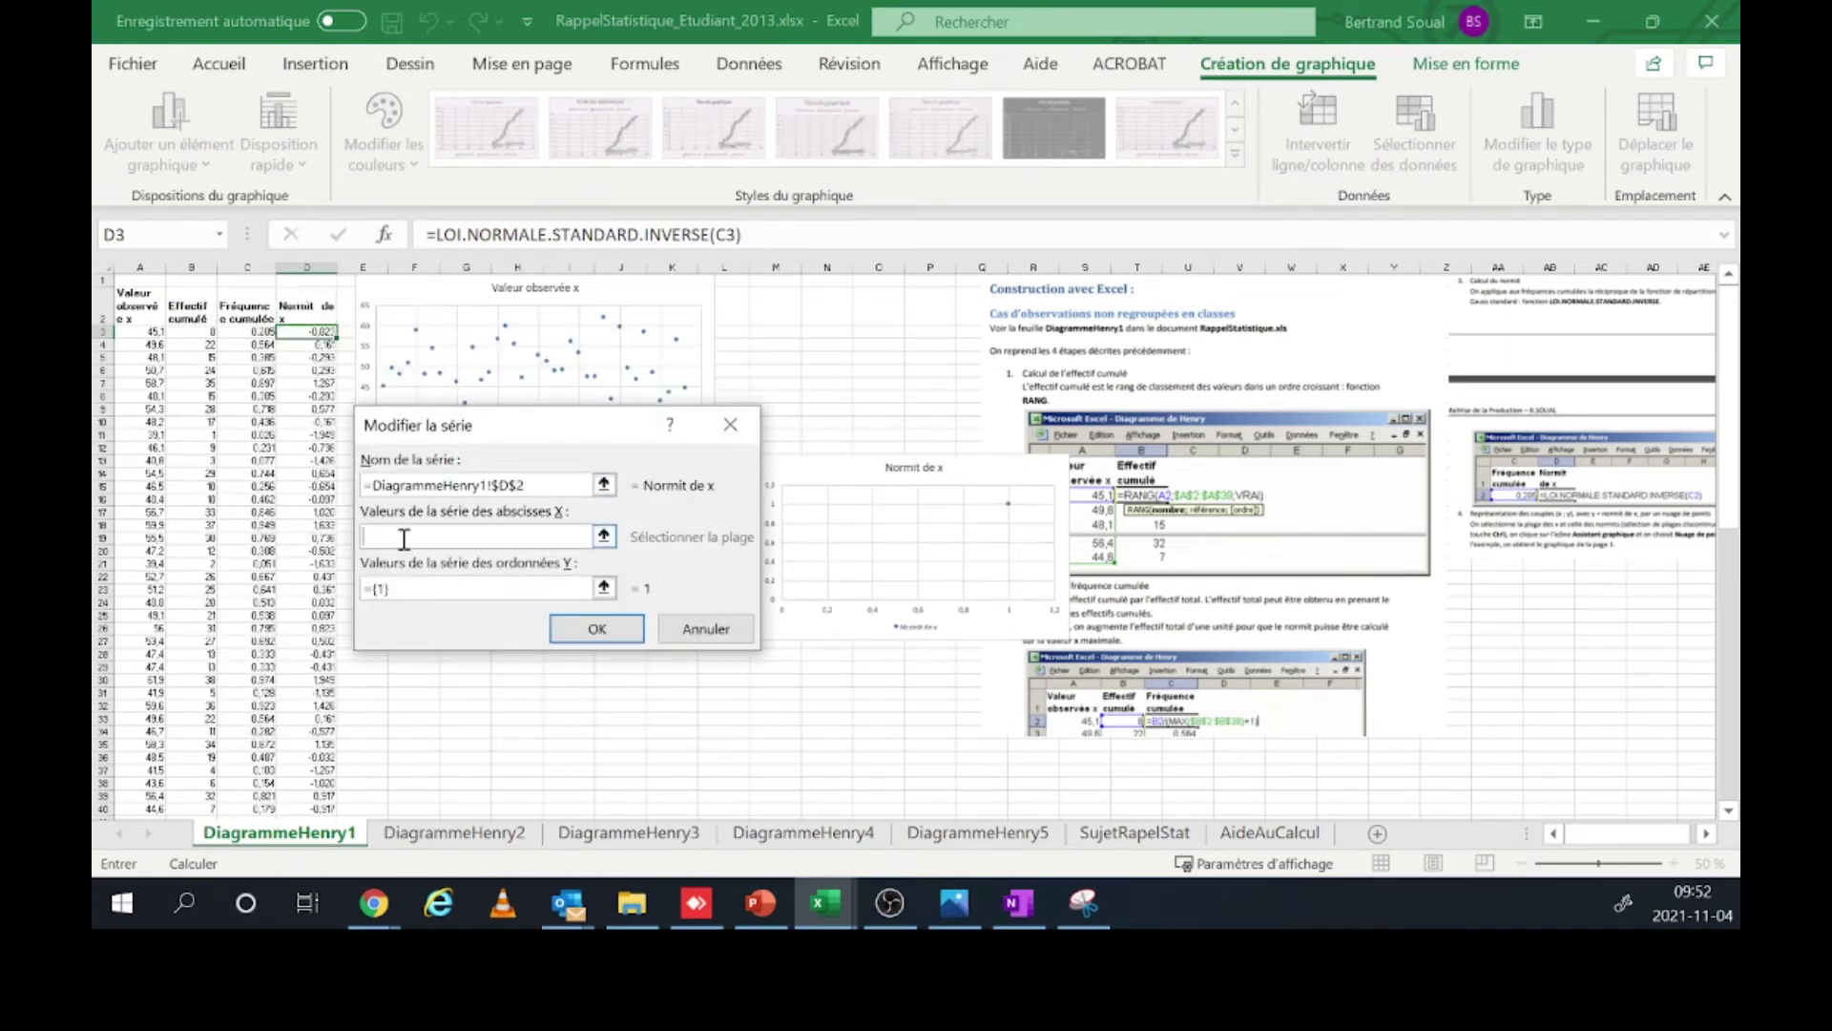
left_click_drag(152, 333, 150, 749)
- Set the new series' Y values to the normits in D3:D40 and apply the chart's data source
left_click(518, 586)
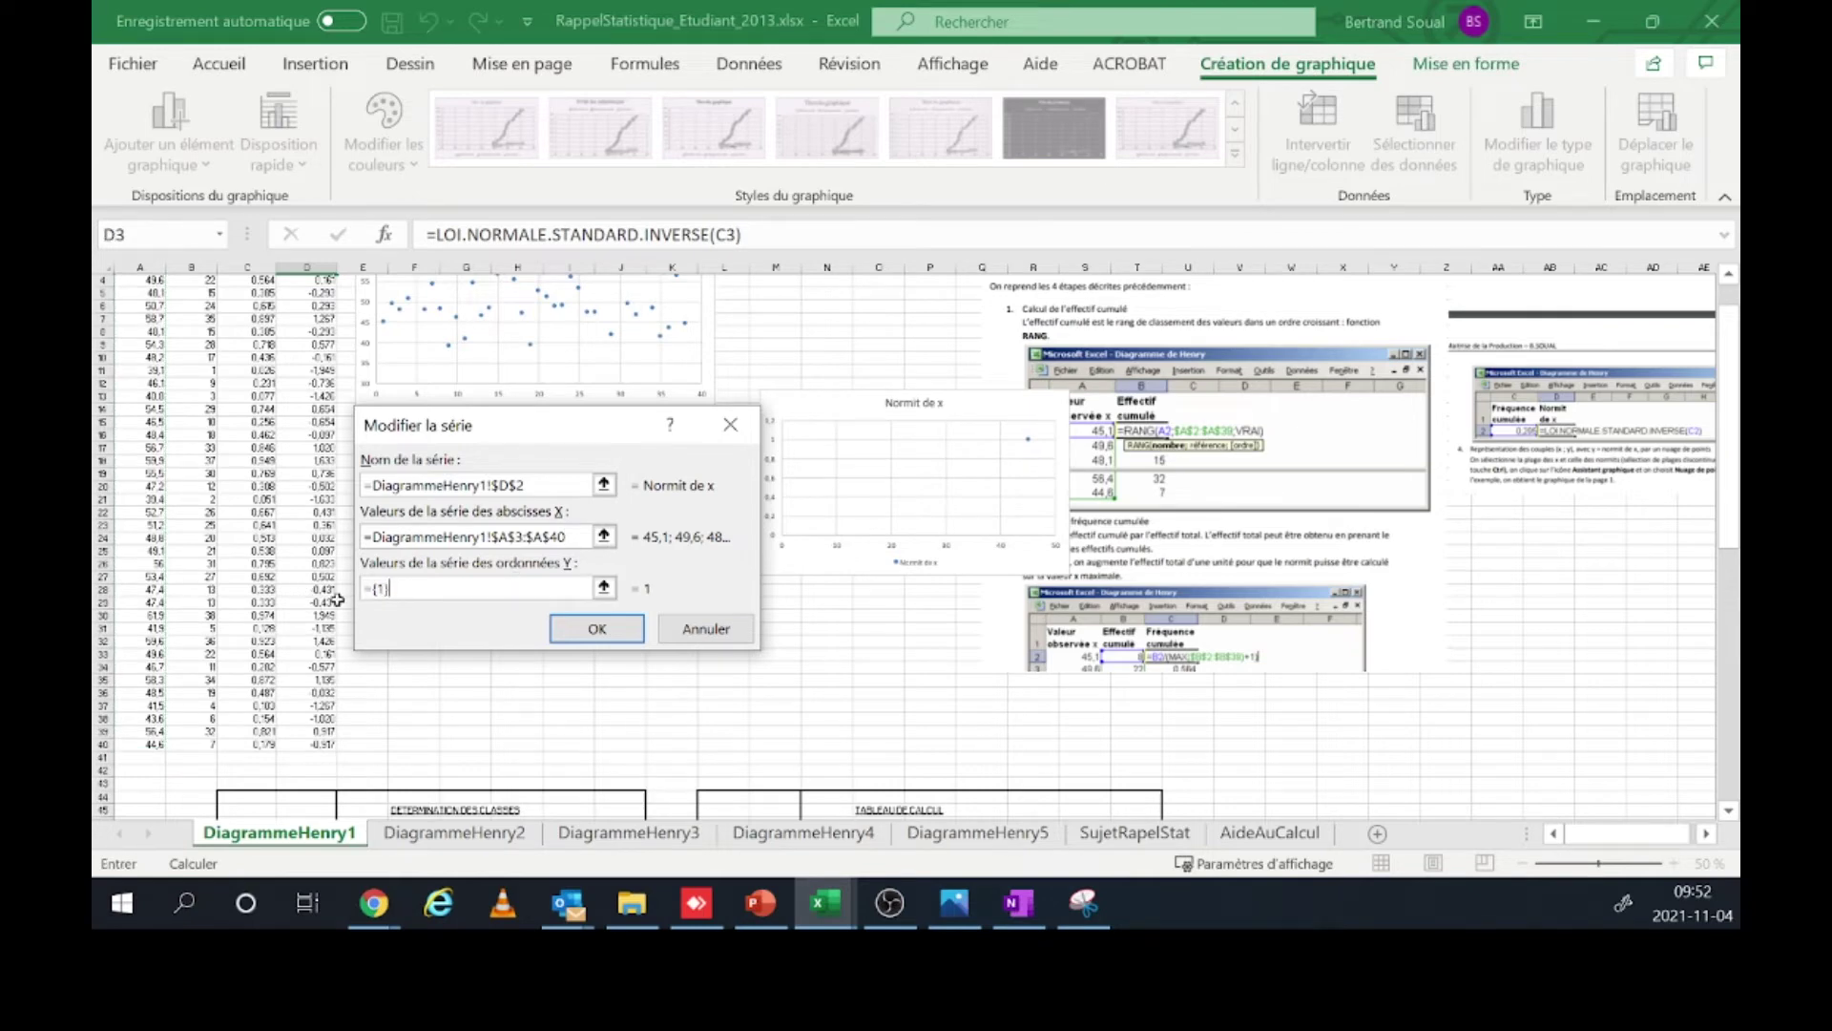
key("BackSpace")
key("BackSpace")
key("BackSpace")
scroll(324, 346, "up", 1)
left_click_drag(326, 332, 326, 744)
left_click(590, 629)
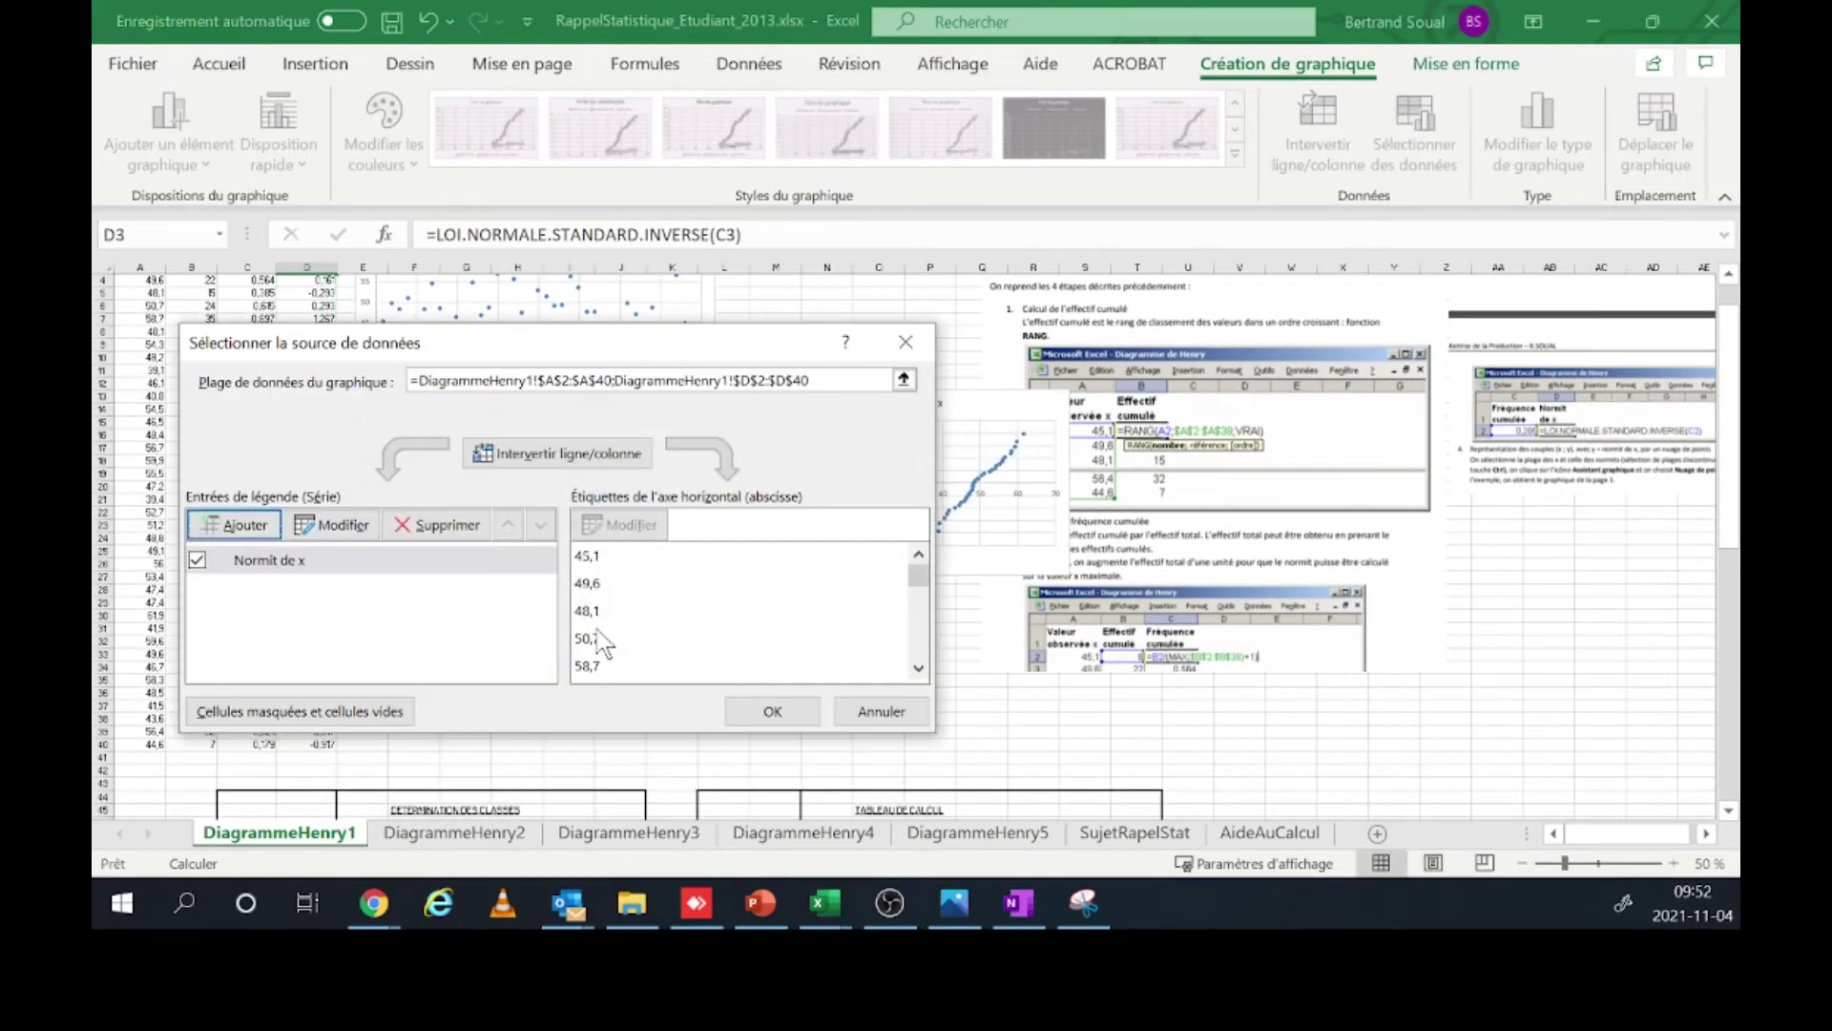
left_click(756, 712)
- Place the Normit de x chart directly below the Valeur observée x chart and set its horizontal axis minimum to 35
mouse_move(1050, 577)
left_mouse_down()
mouse_move(638, 605)
mouse_move(711, 652)
left_mouse_up()
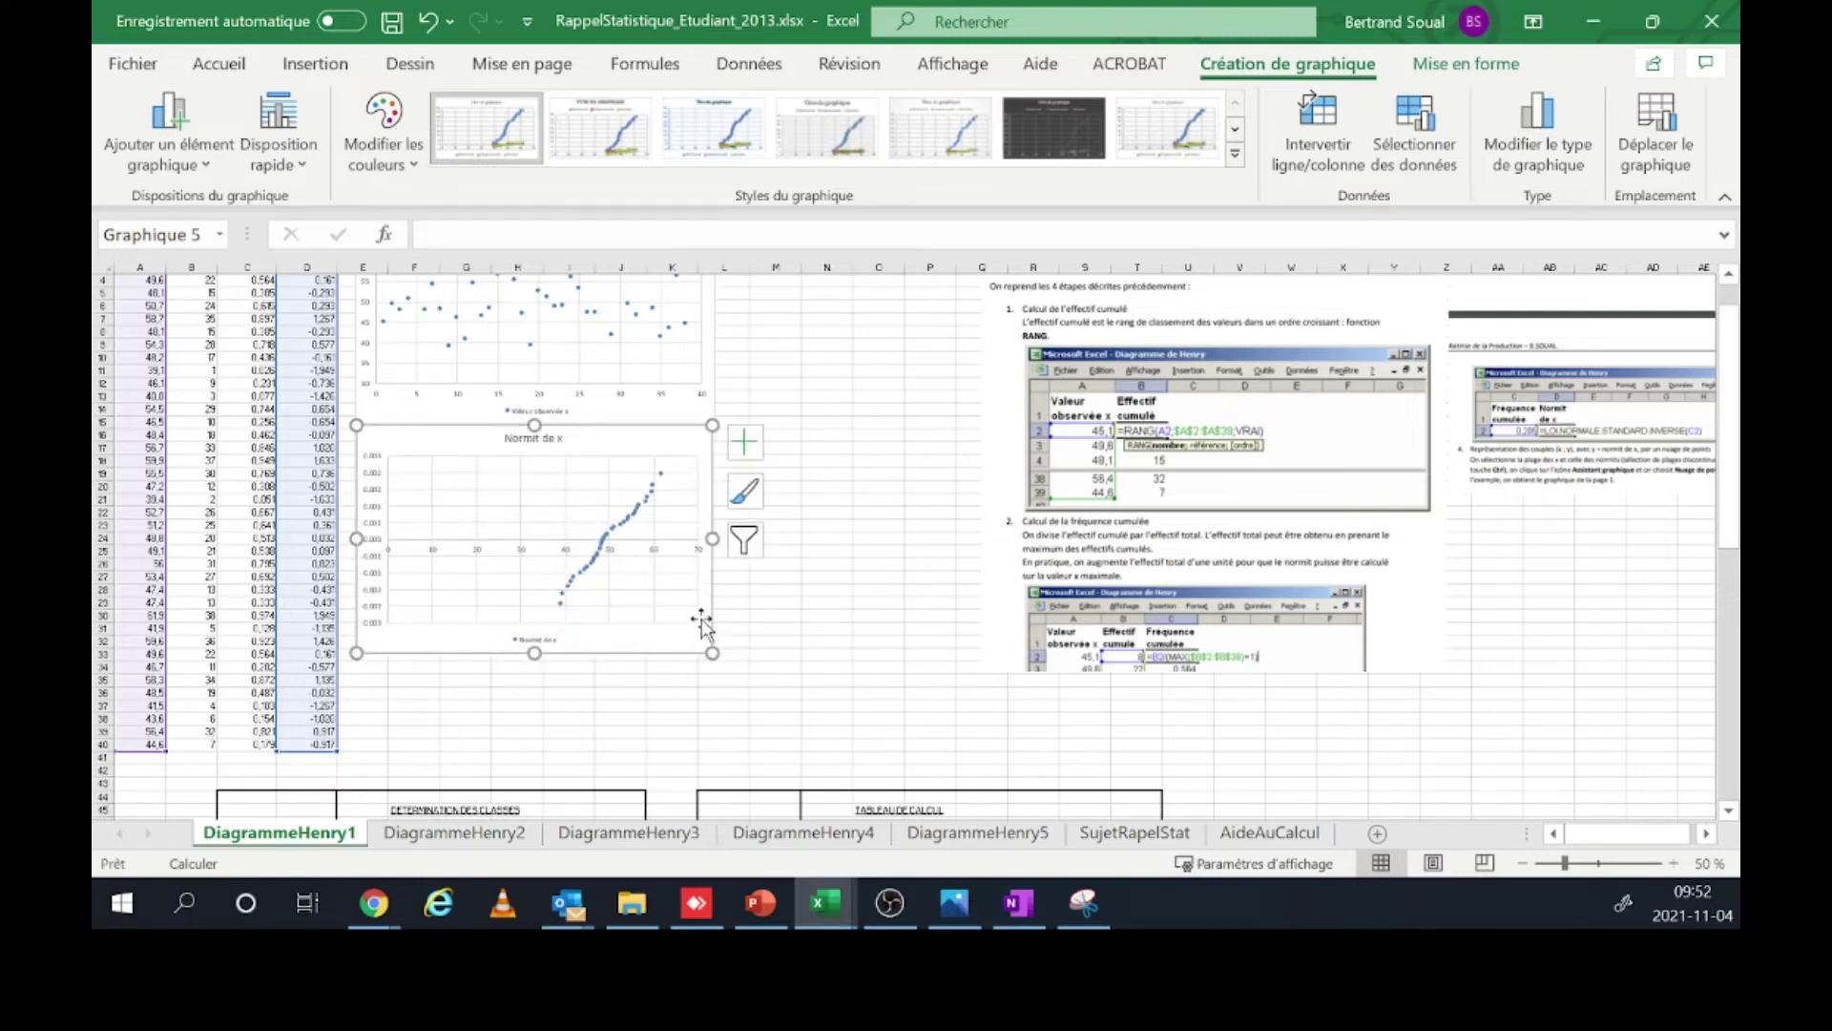
left_click(479, 552)
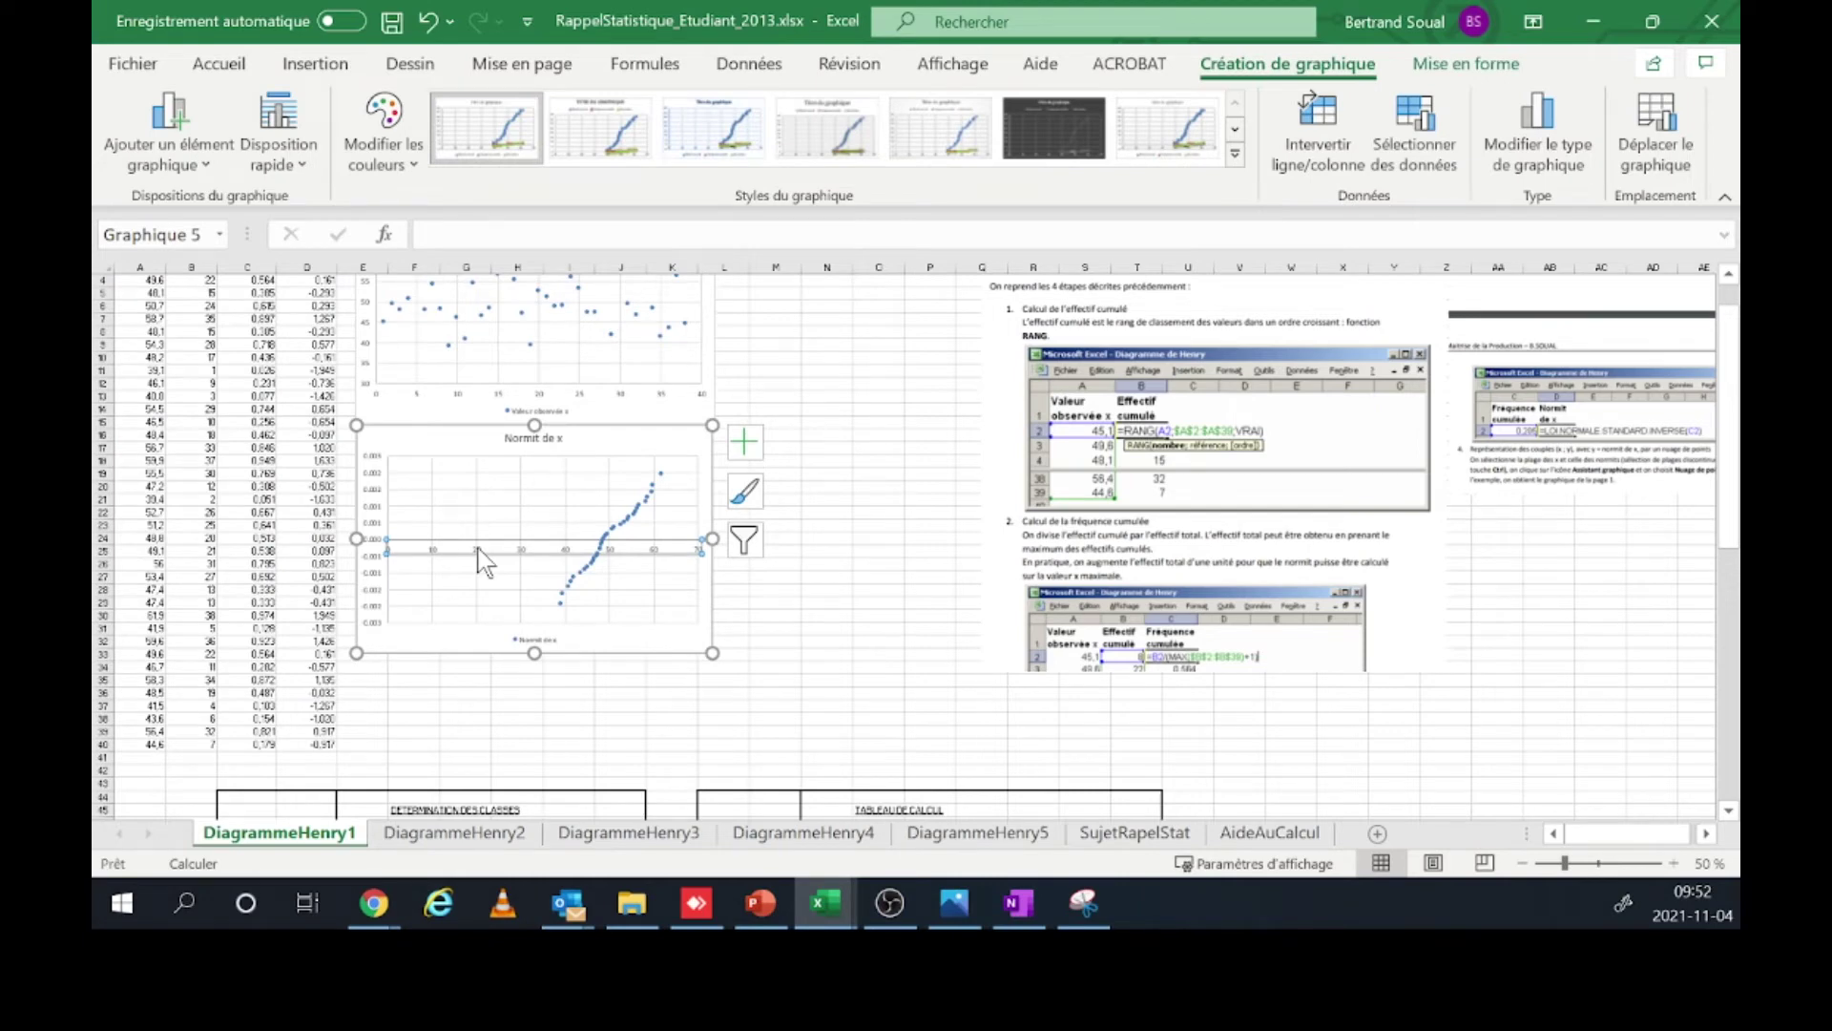
double_click(479, 552)
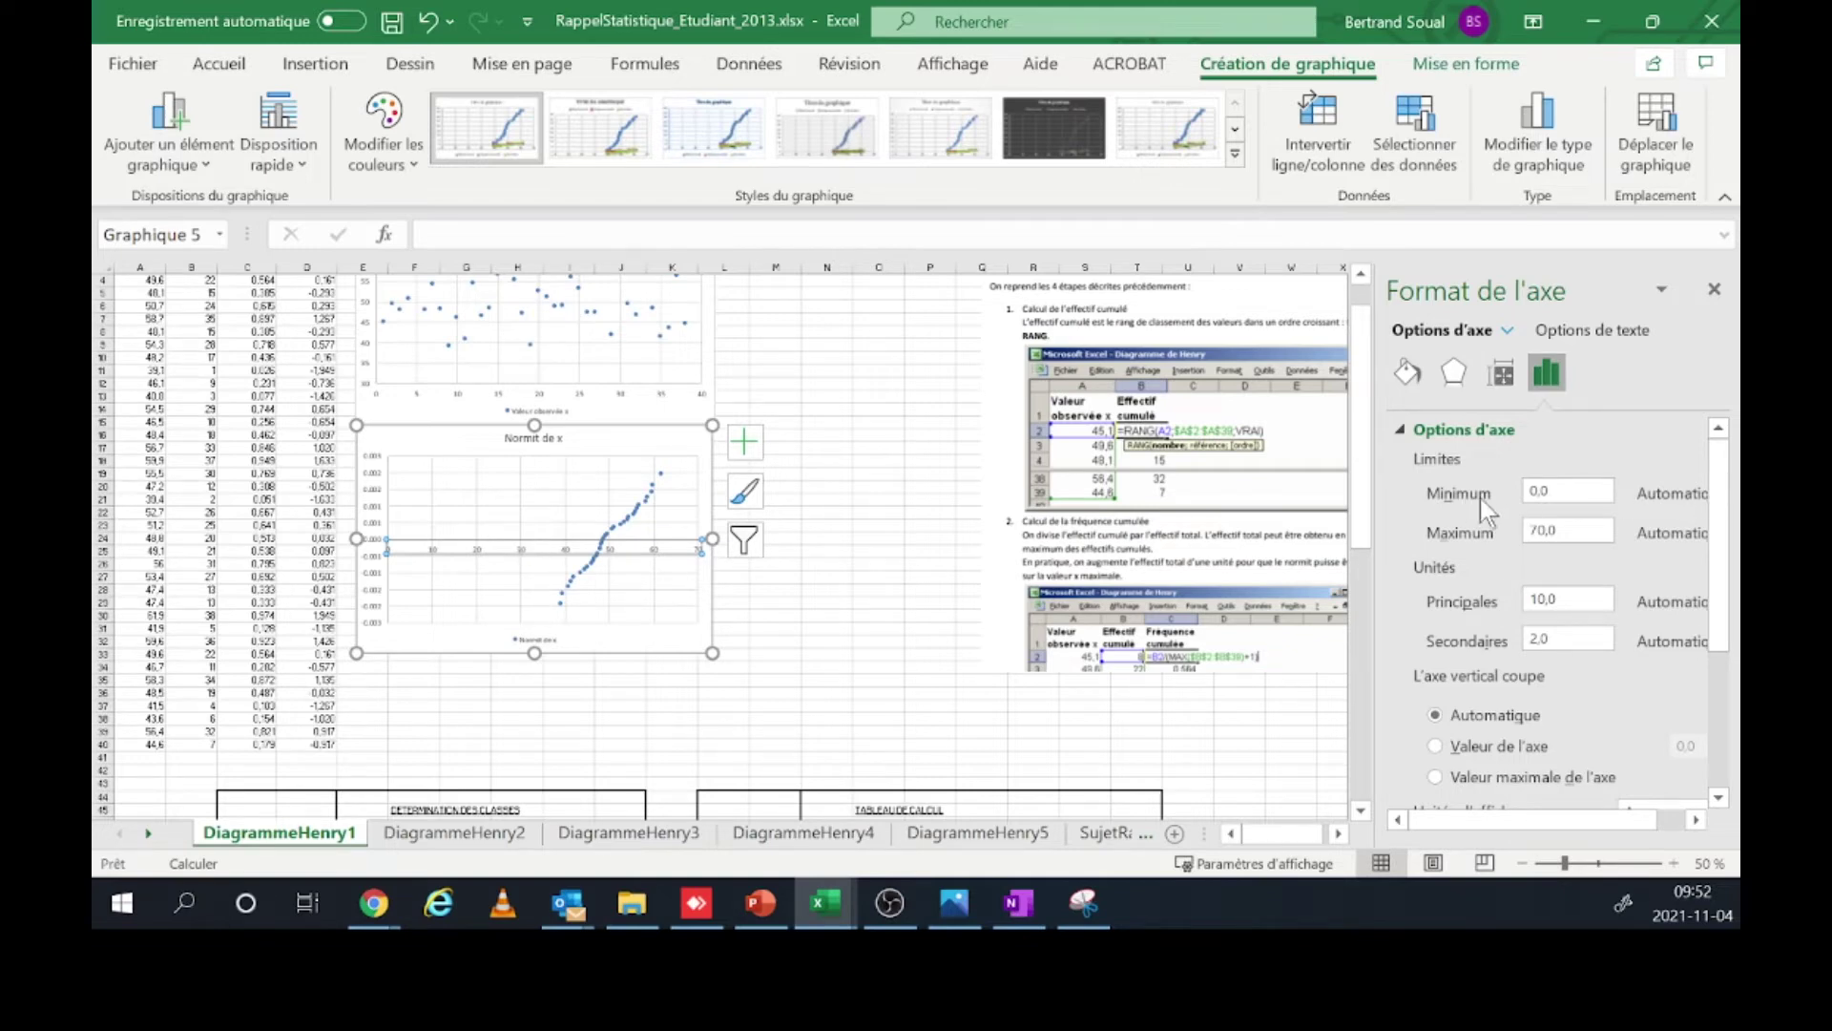
double_click(1546, 488)
type("30")
key("Return")
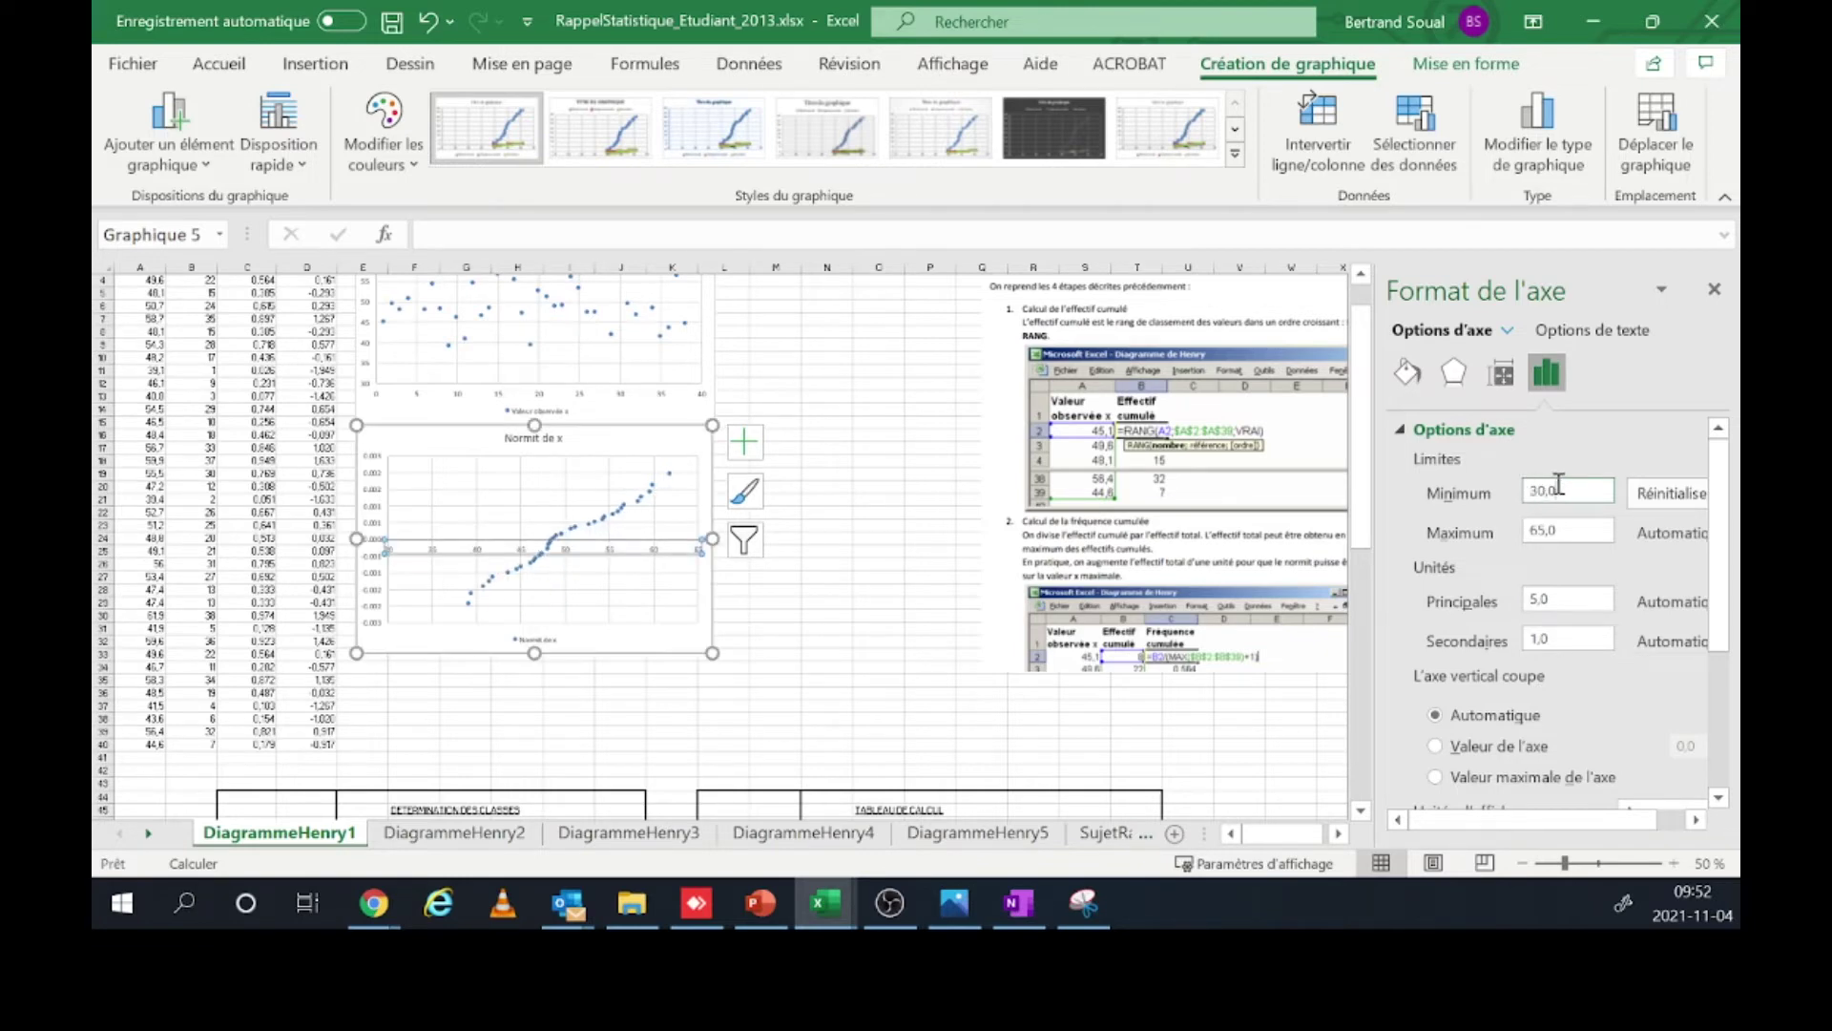
type("35")
key("Return")
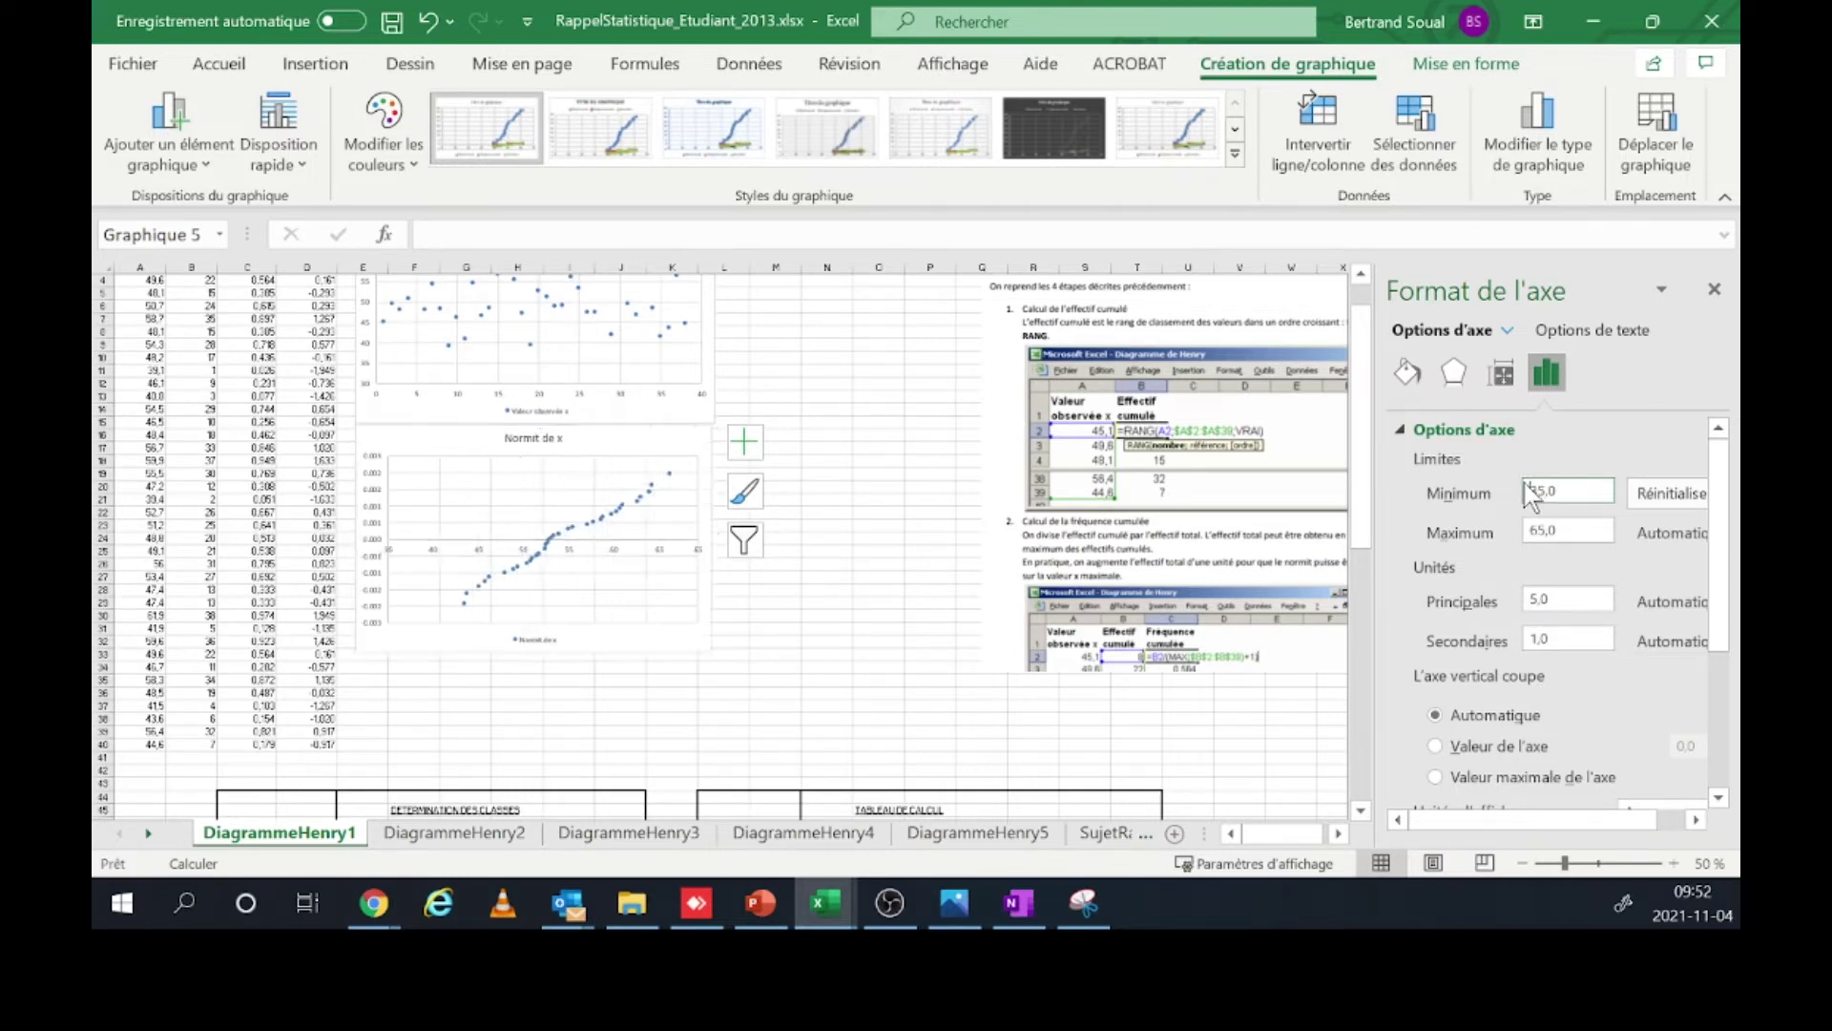
left_click(884, 563)
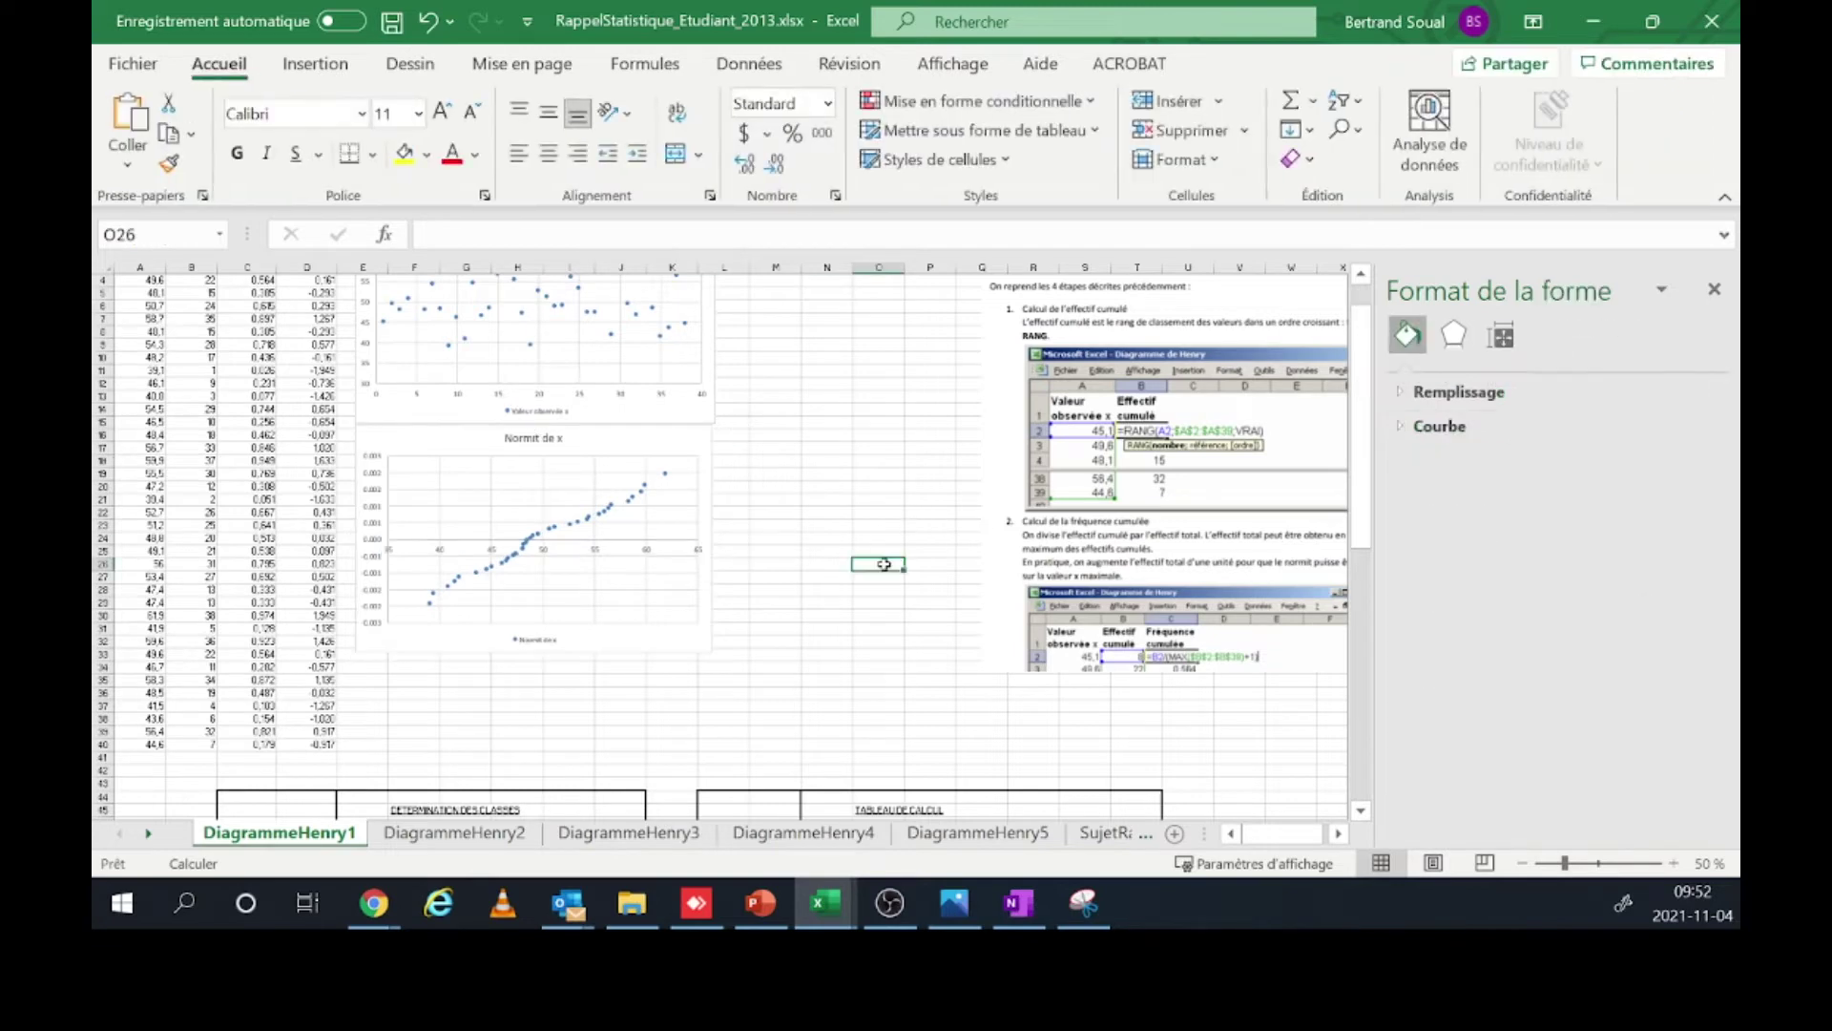
- Add a linear trendline to the Normit de x chart and open the trendline's formatting options
left_click(658, 448)
left_click(199, 163)
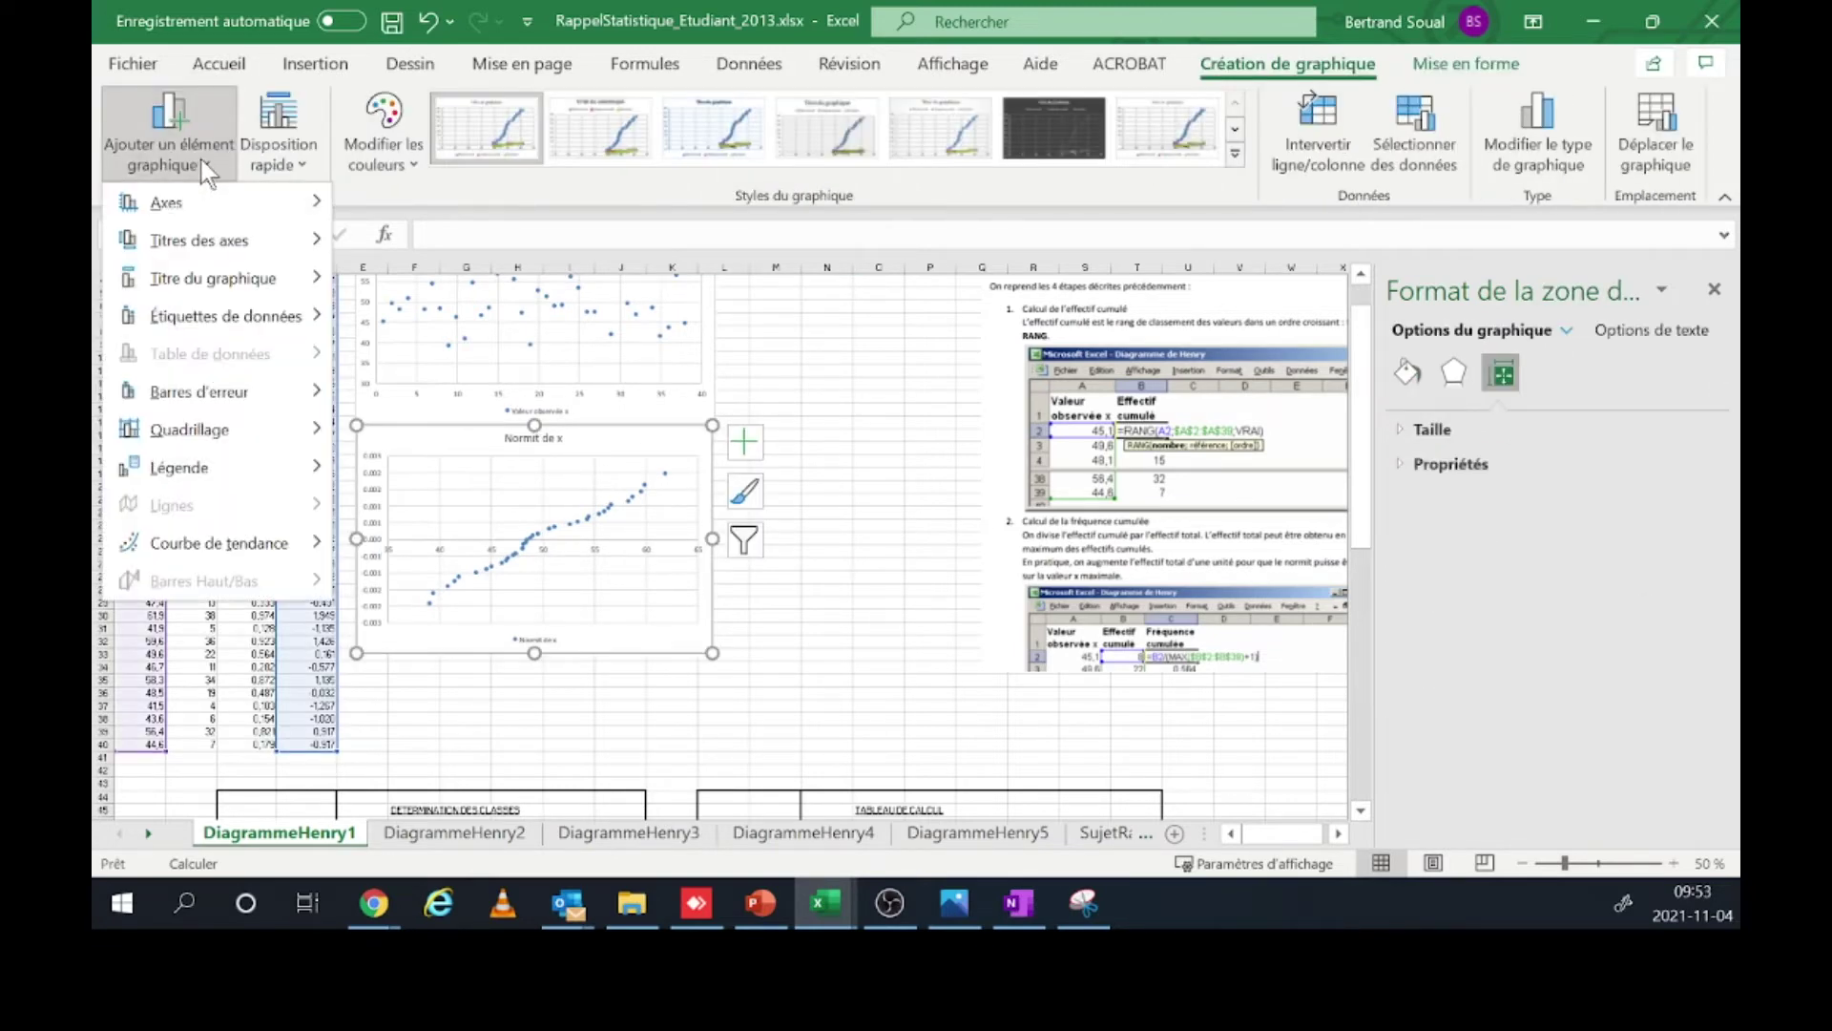
mouse_move(323, 556)
mouse_move(186, 555)
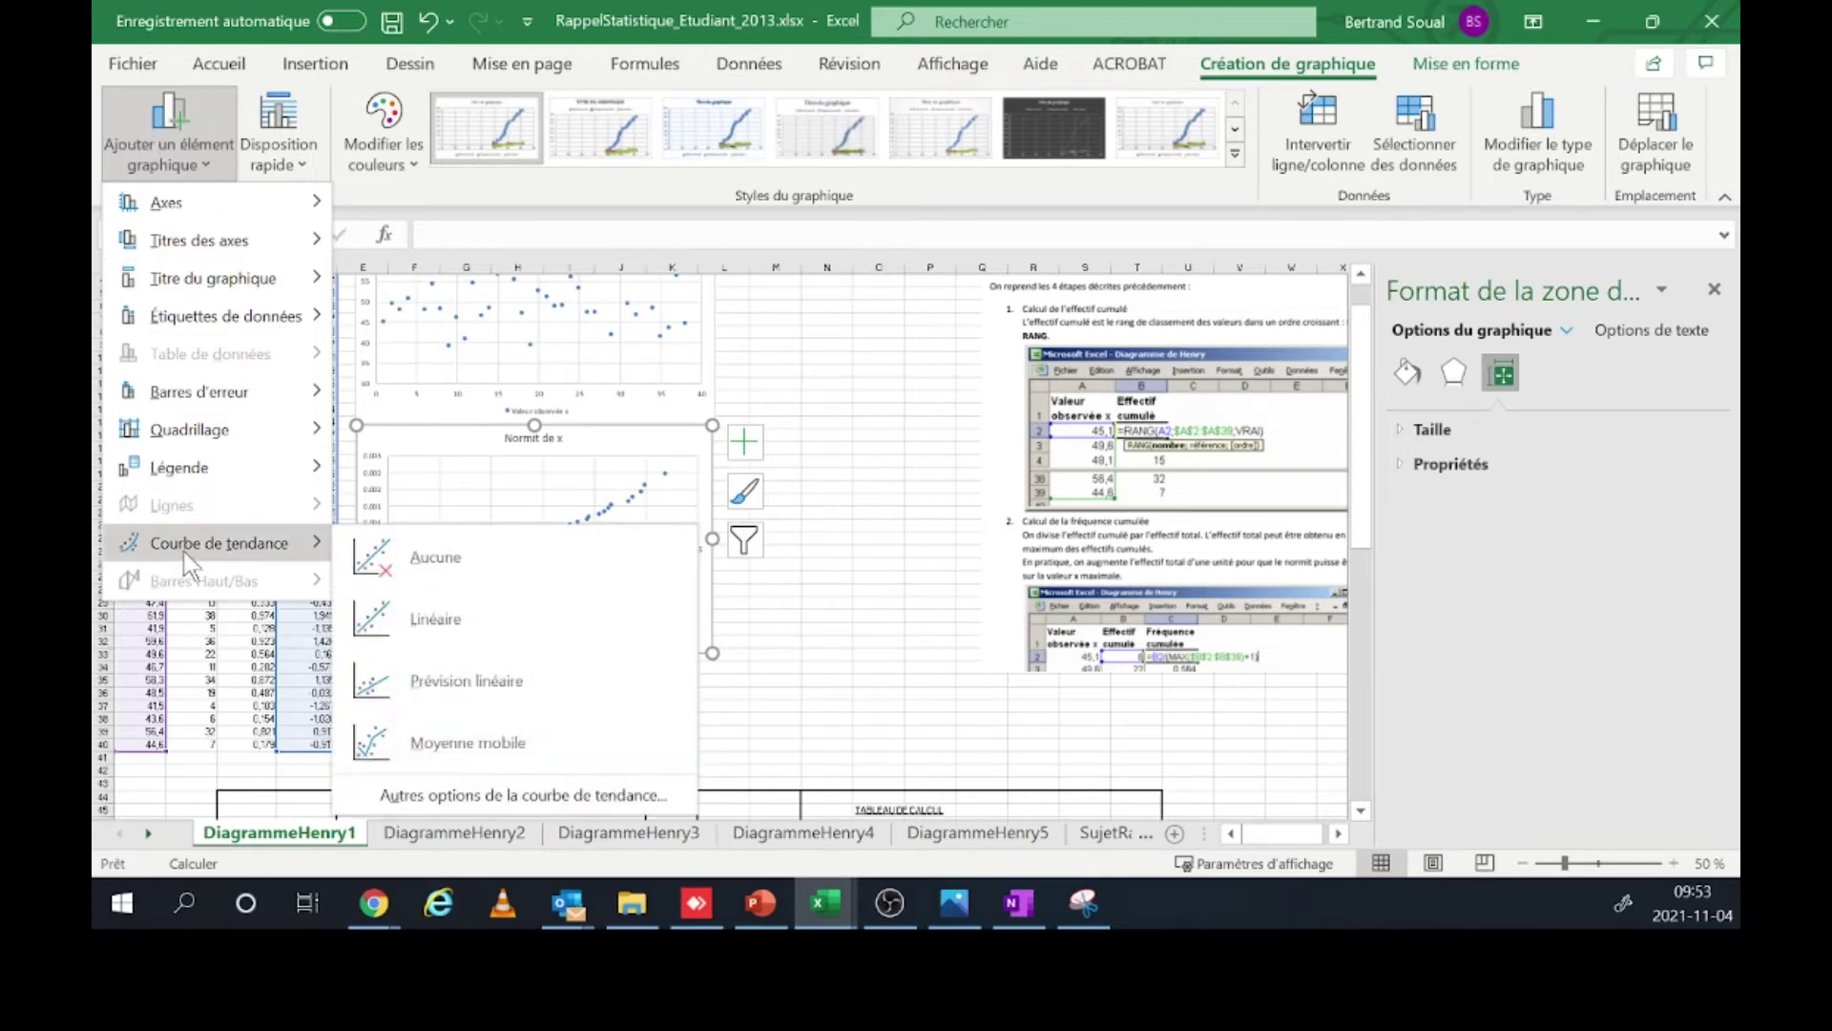
left_click(398, 617)
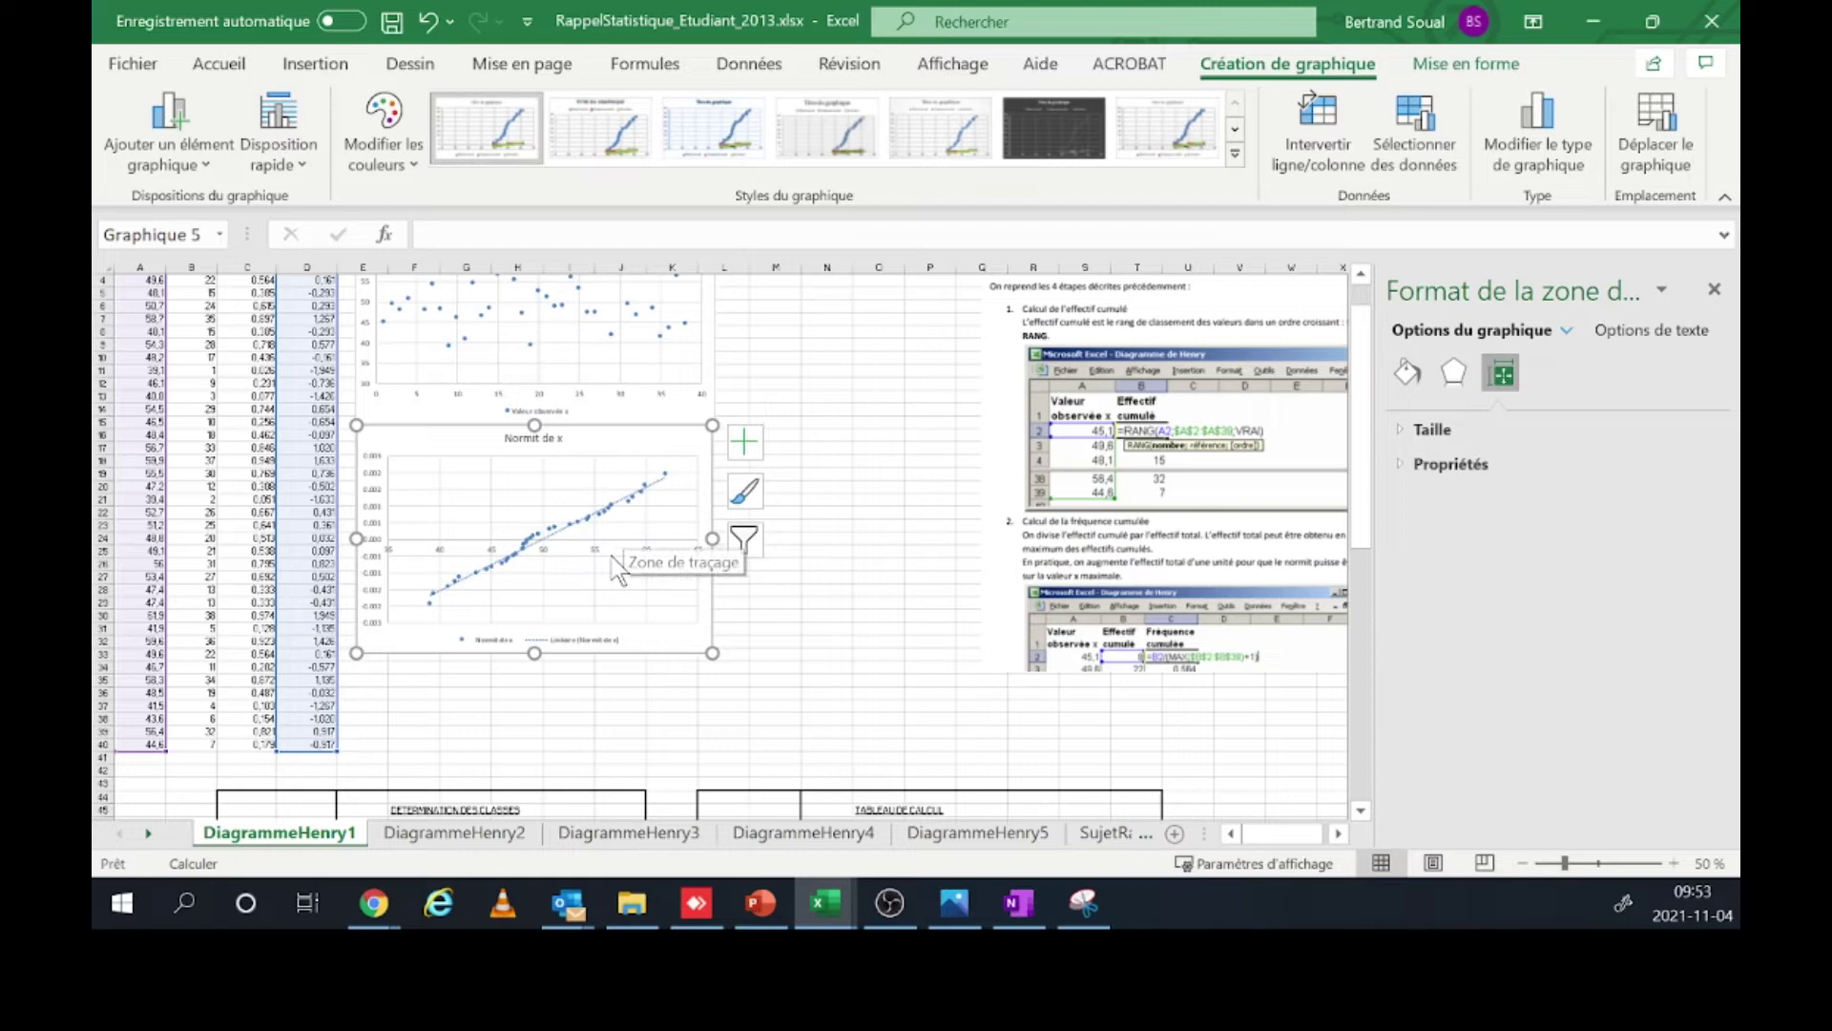
left_click(559, 530)
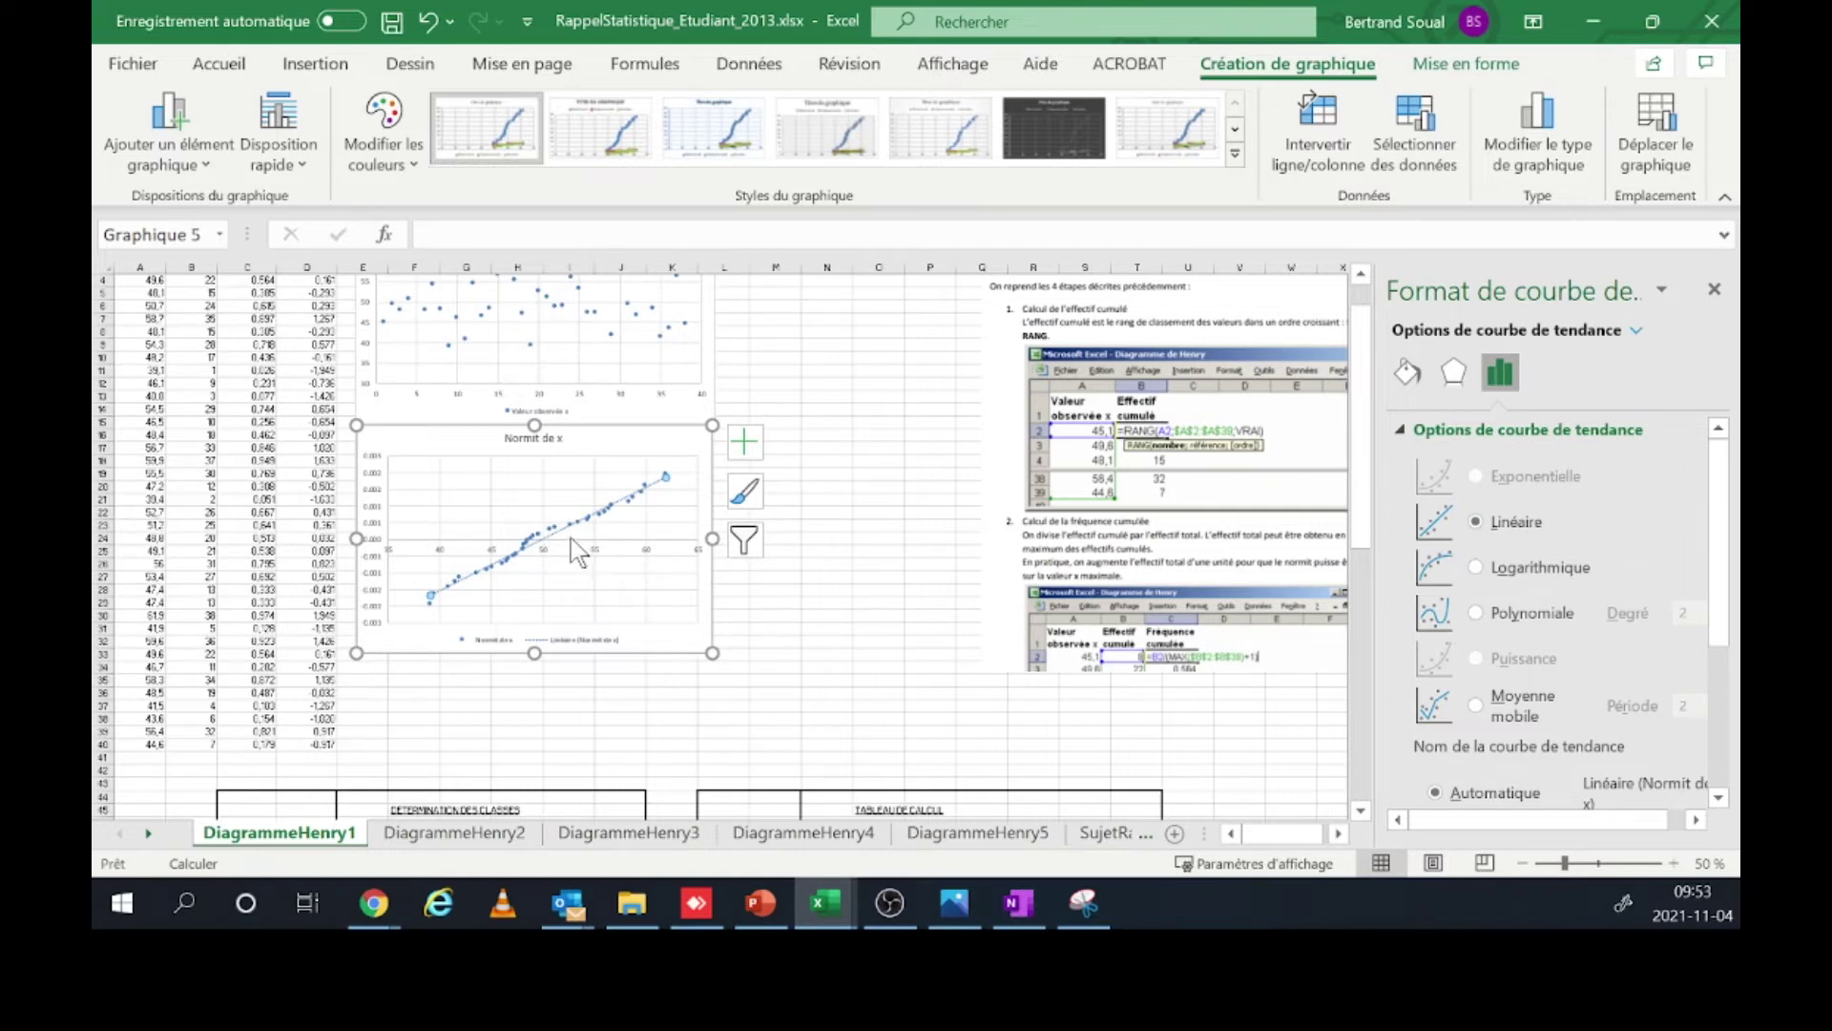
- Display the trendline's equation and its coefficient of determination (R²) on the Normit de x chart
left_click_drag(1725, 514, 1732, 666)
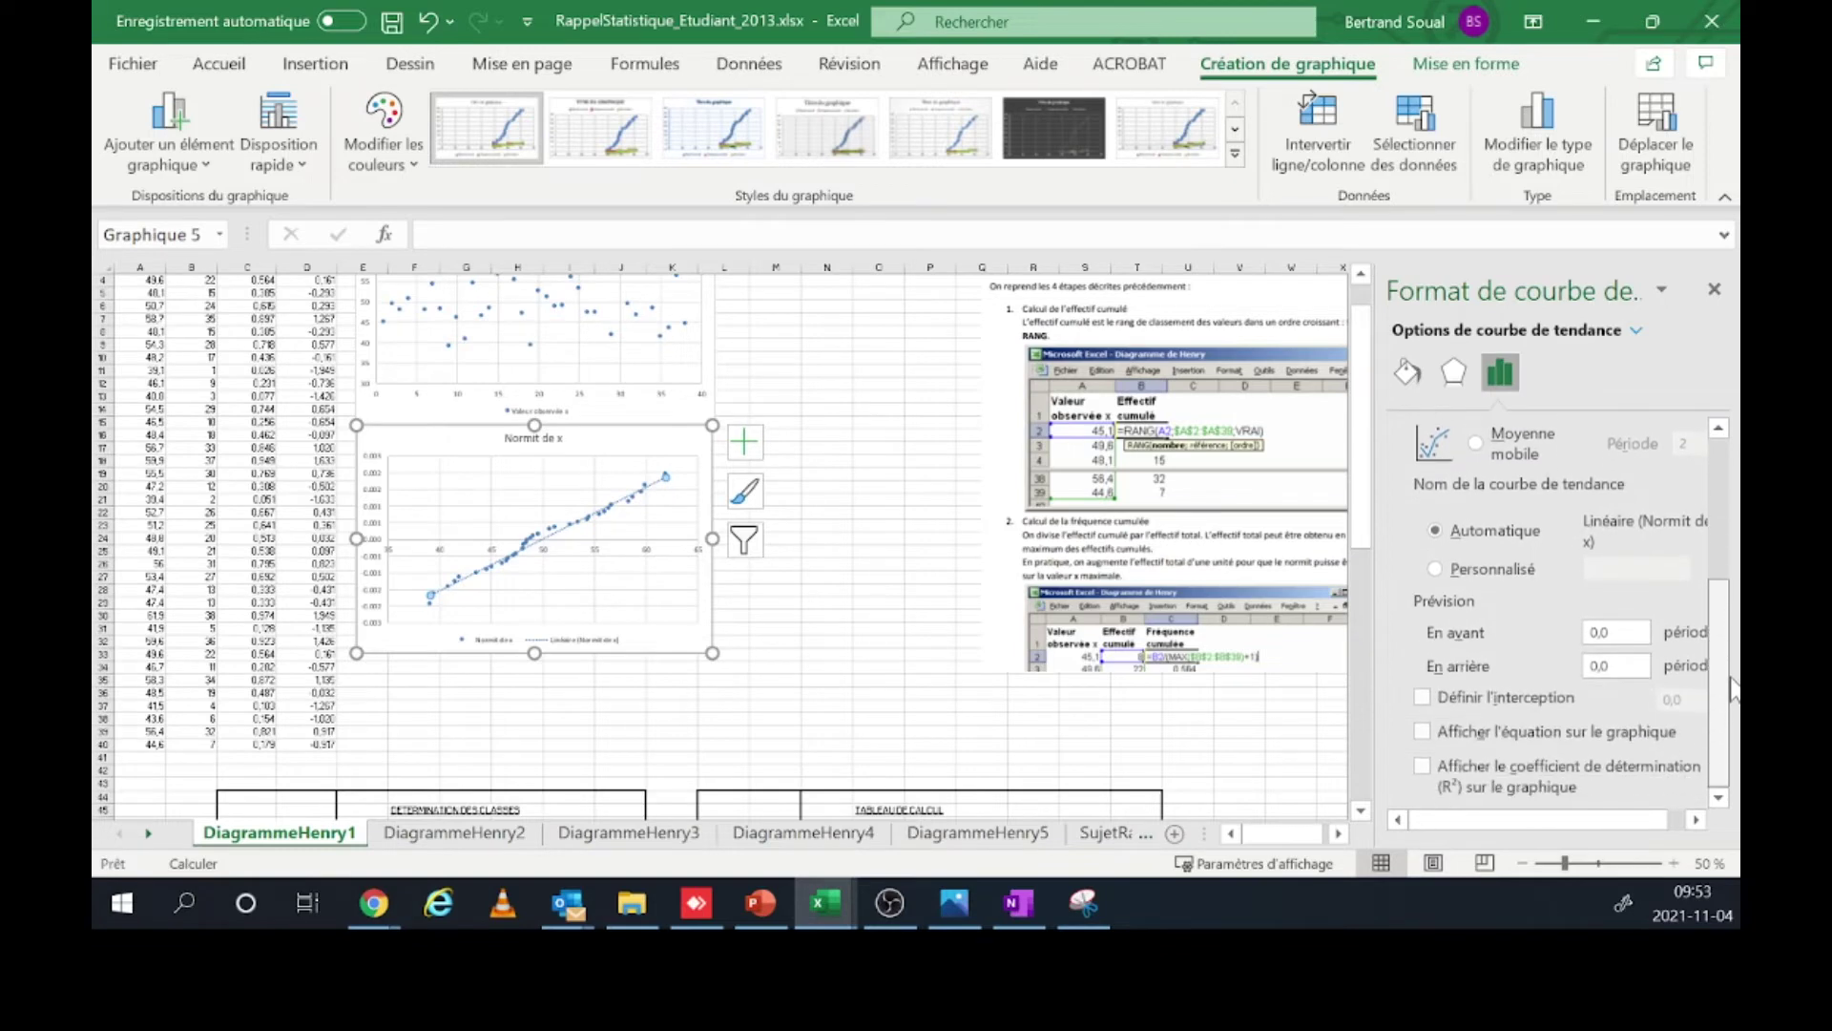
left_click(1653, 724)
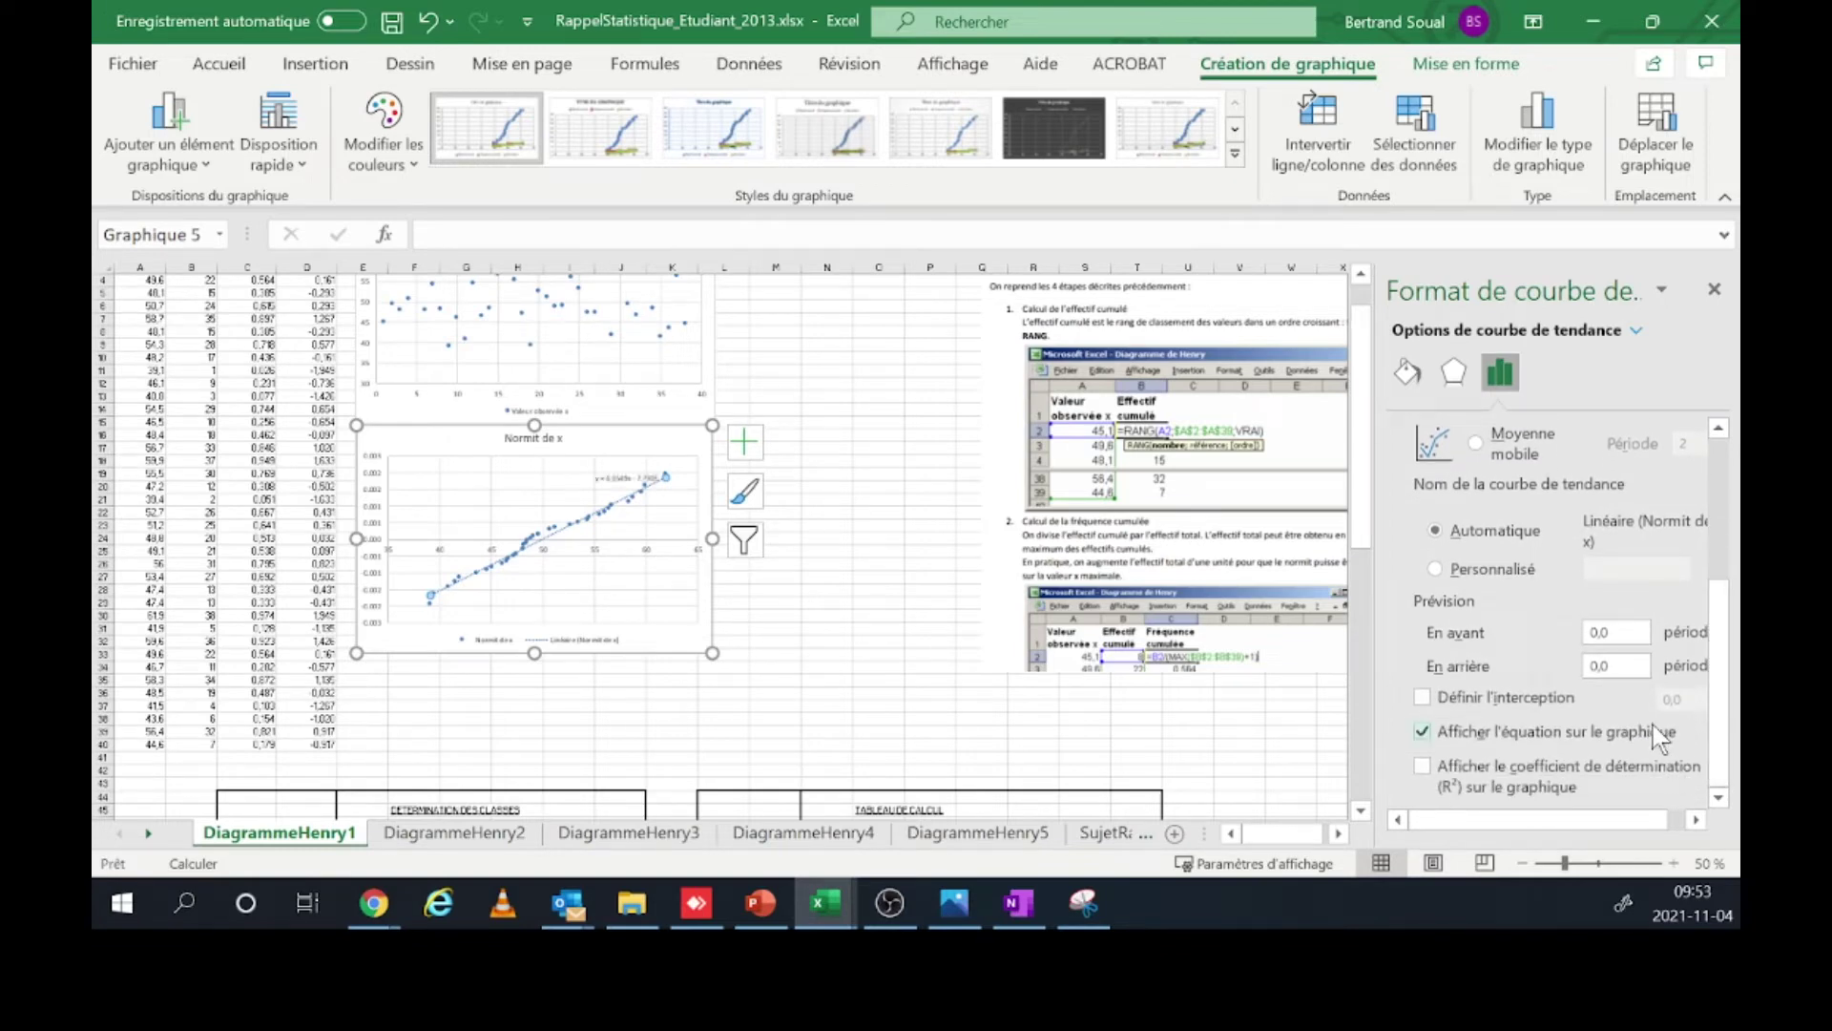
left_click(1650, 769)
- Enlarge the trendline's equation and R² label on the Normit de x chart to font size 20
left_click(645, 485)
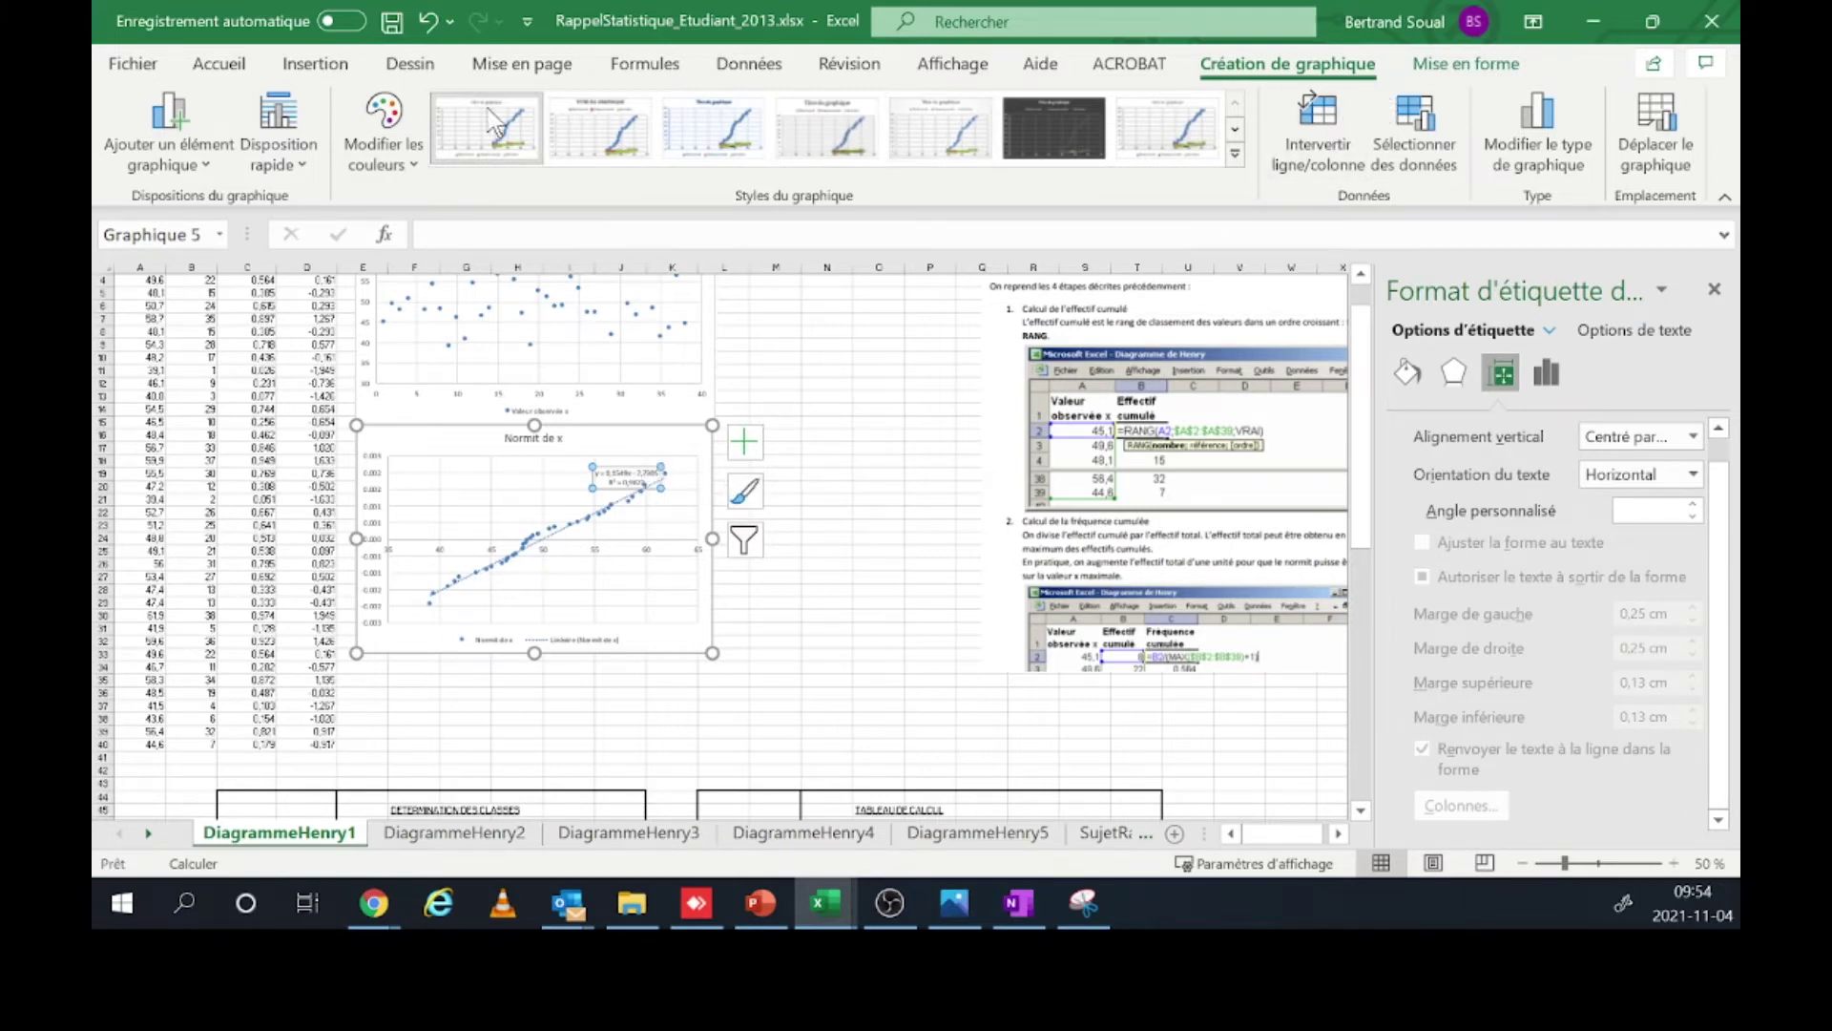
left_click(224, 67)
left_click(441, 113)
left_click(441, 113)
left_click(441, 113)
left_click(441, 112)
left_click(441, 112)
left_click(440, 113)
left_click(440, 113)
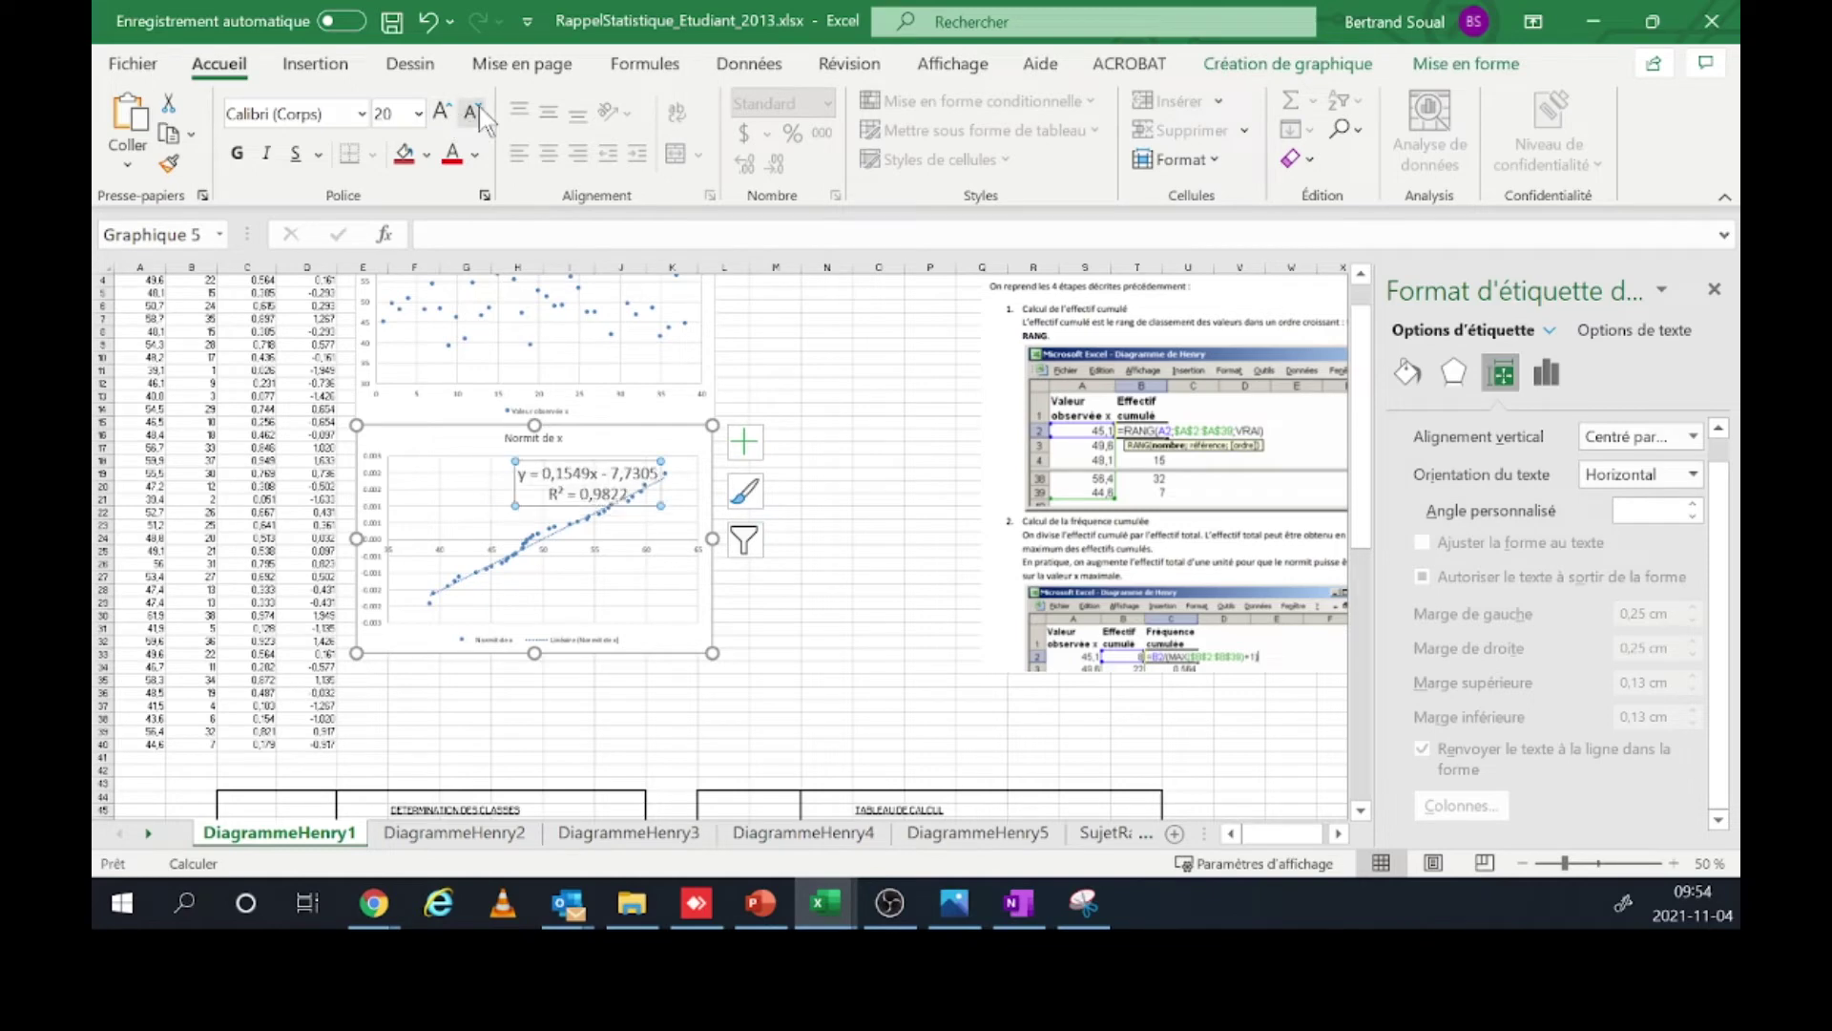
left_click(902, 434)
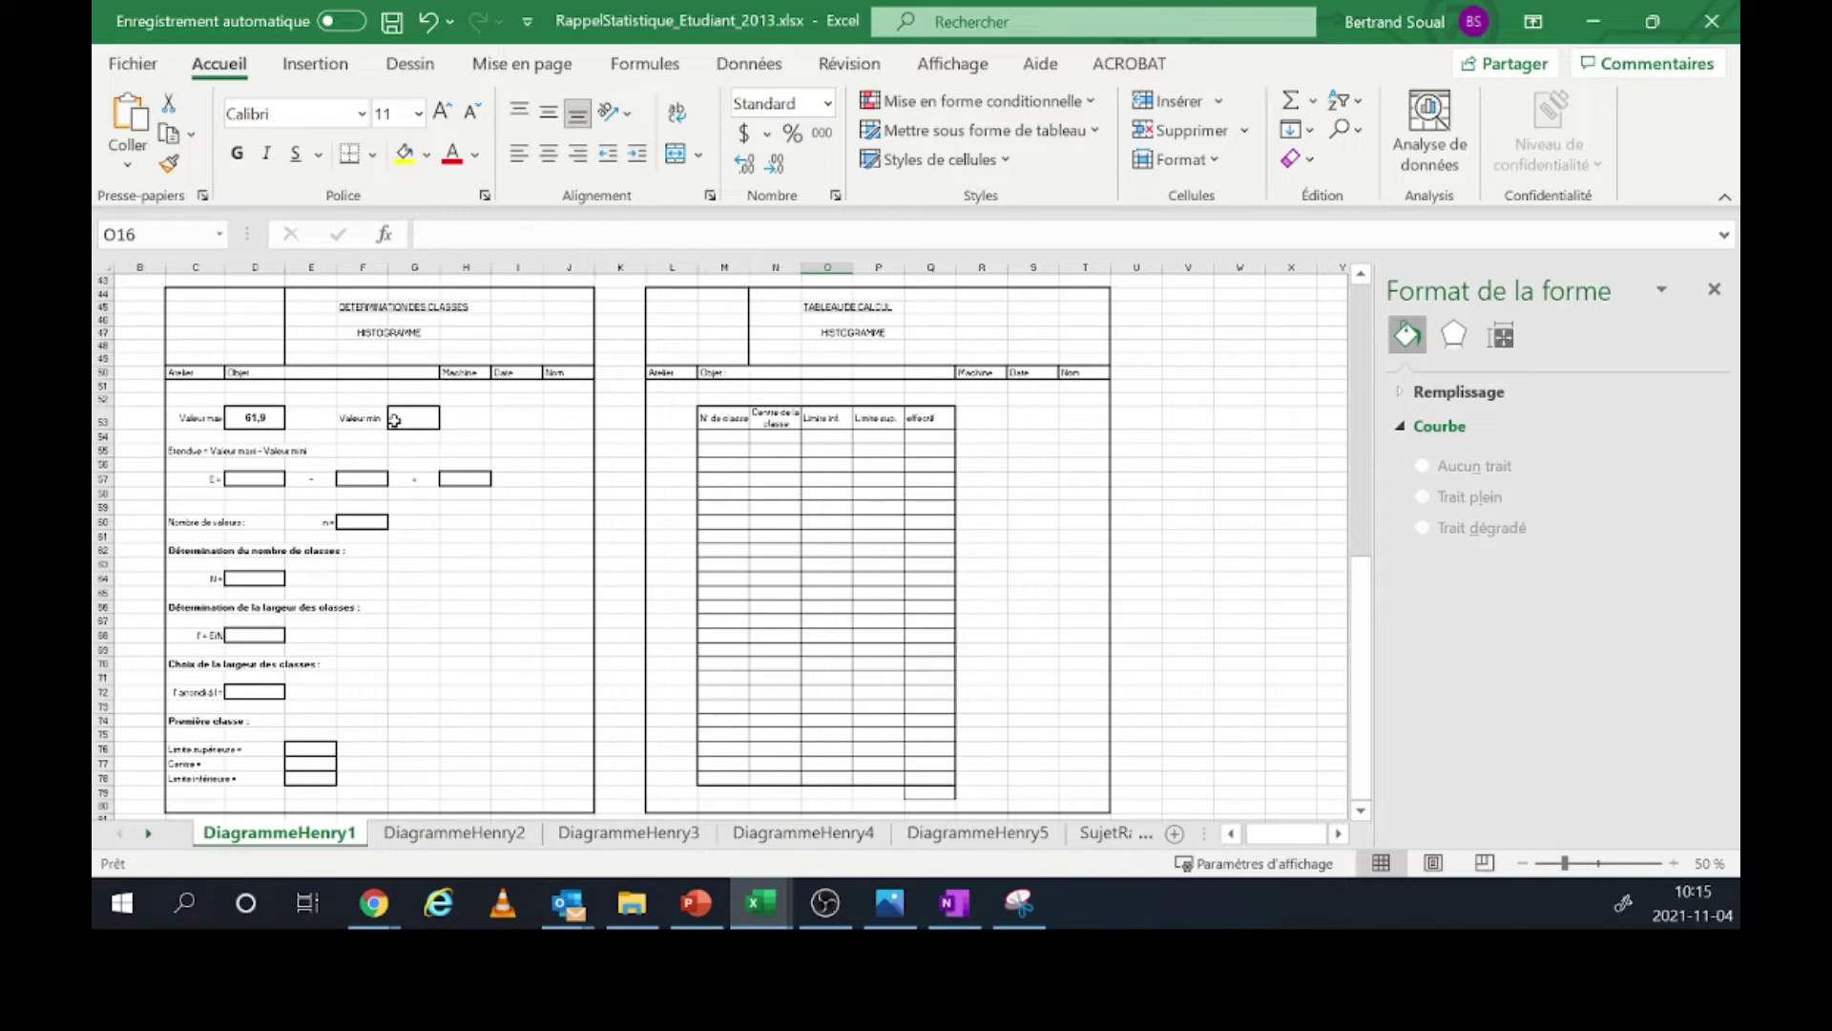
- Check the maximum formula in D53 and enter MIN( in the Valeur min cell G53
left_click(255, 417)
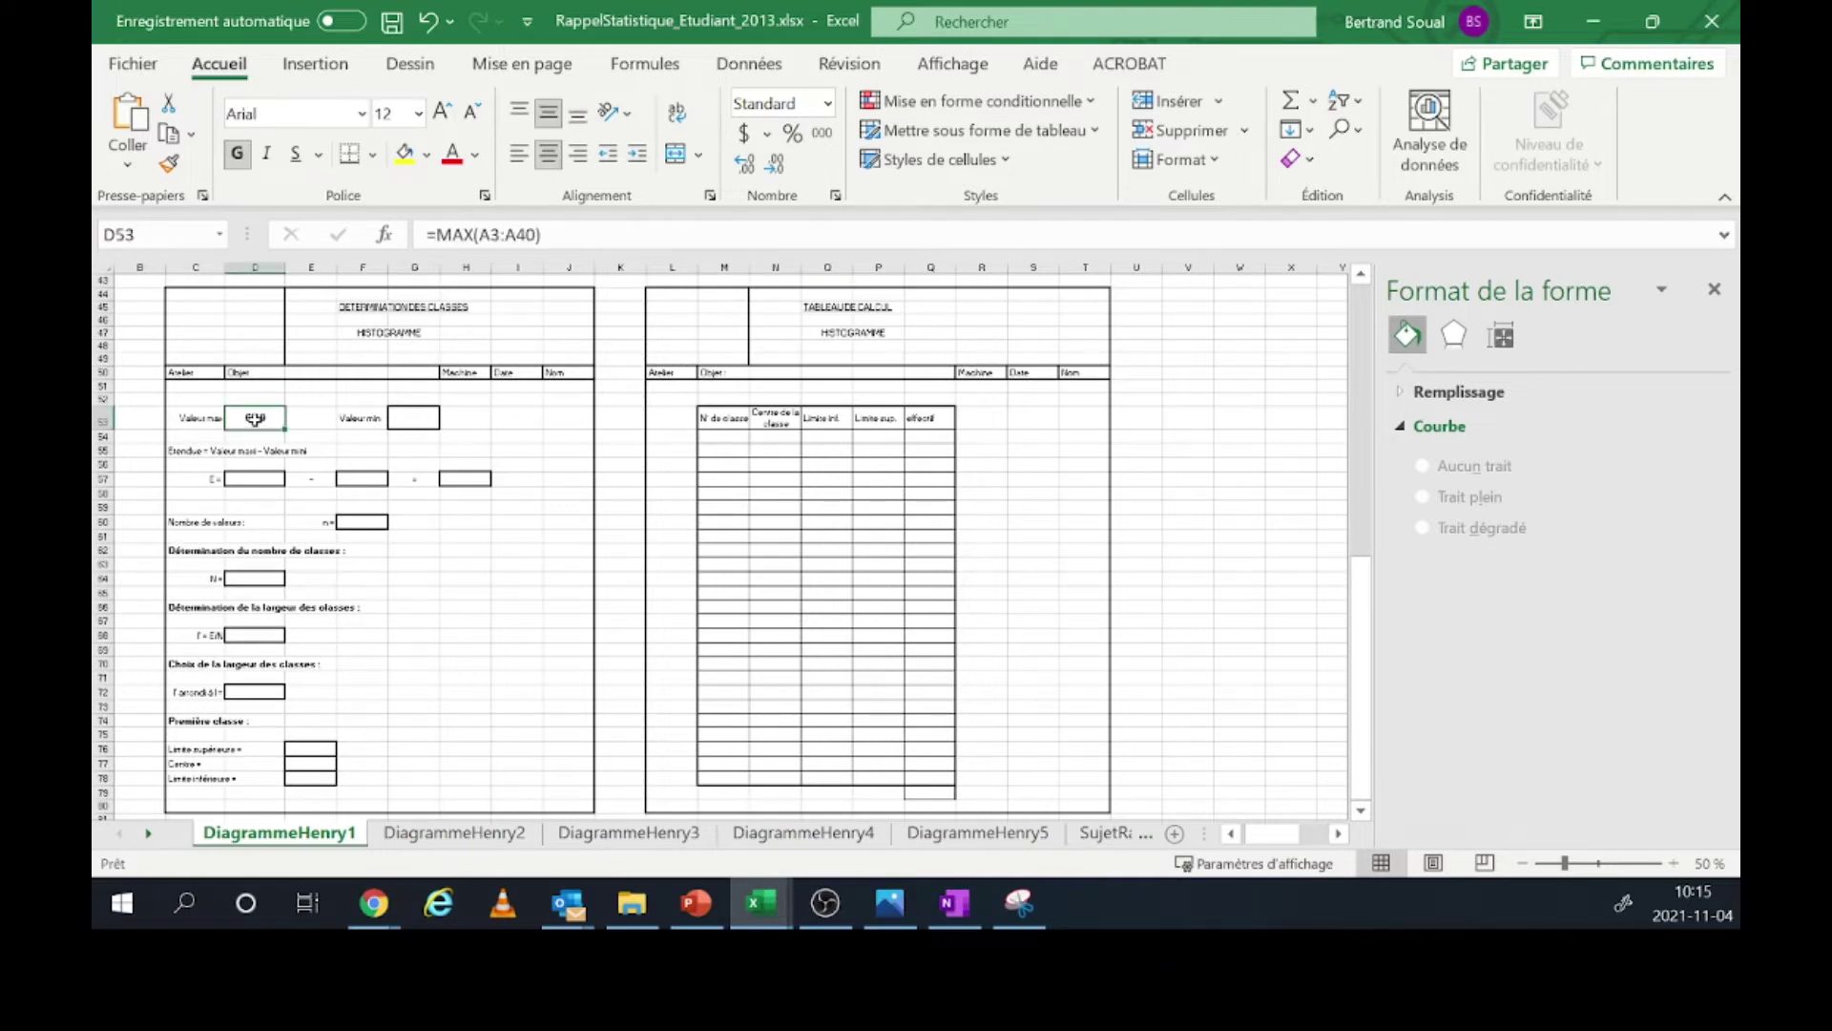
left_click(415, 423)
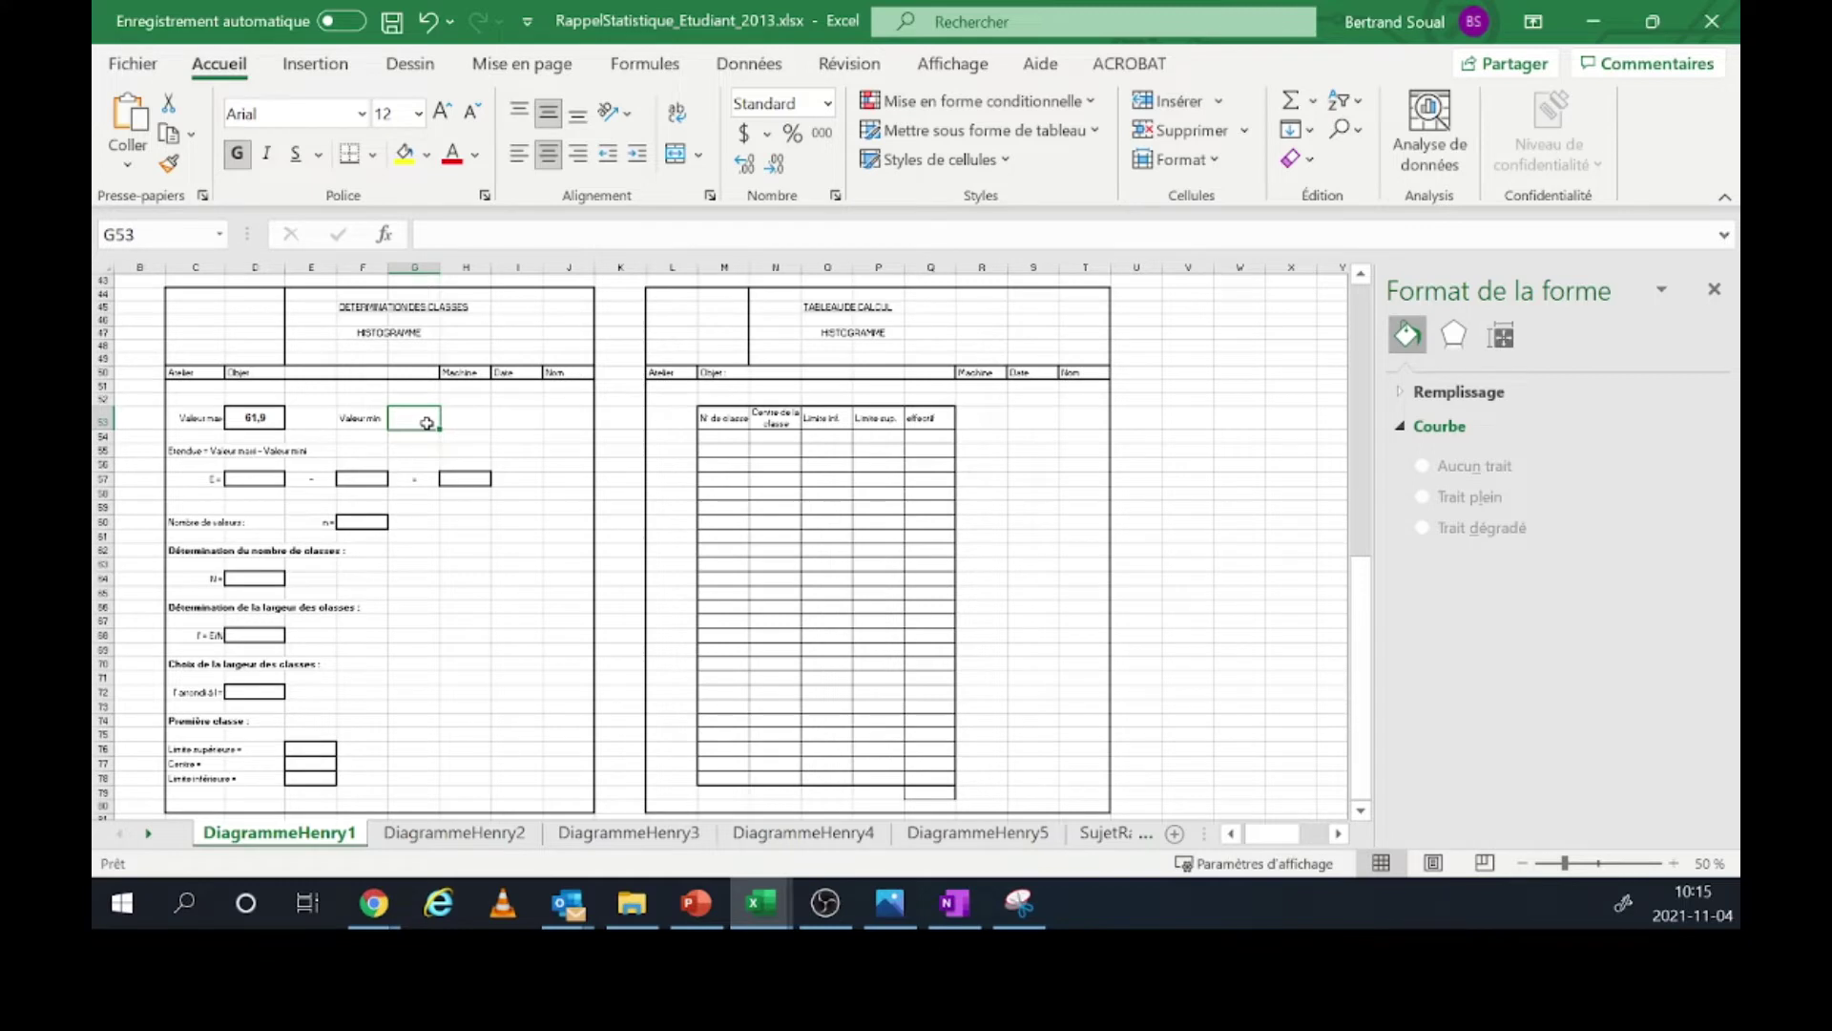
type("M")
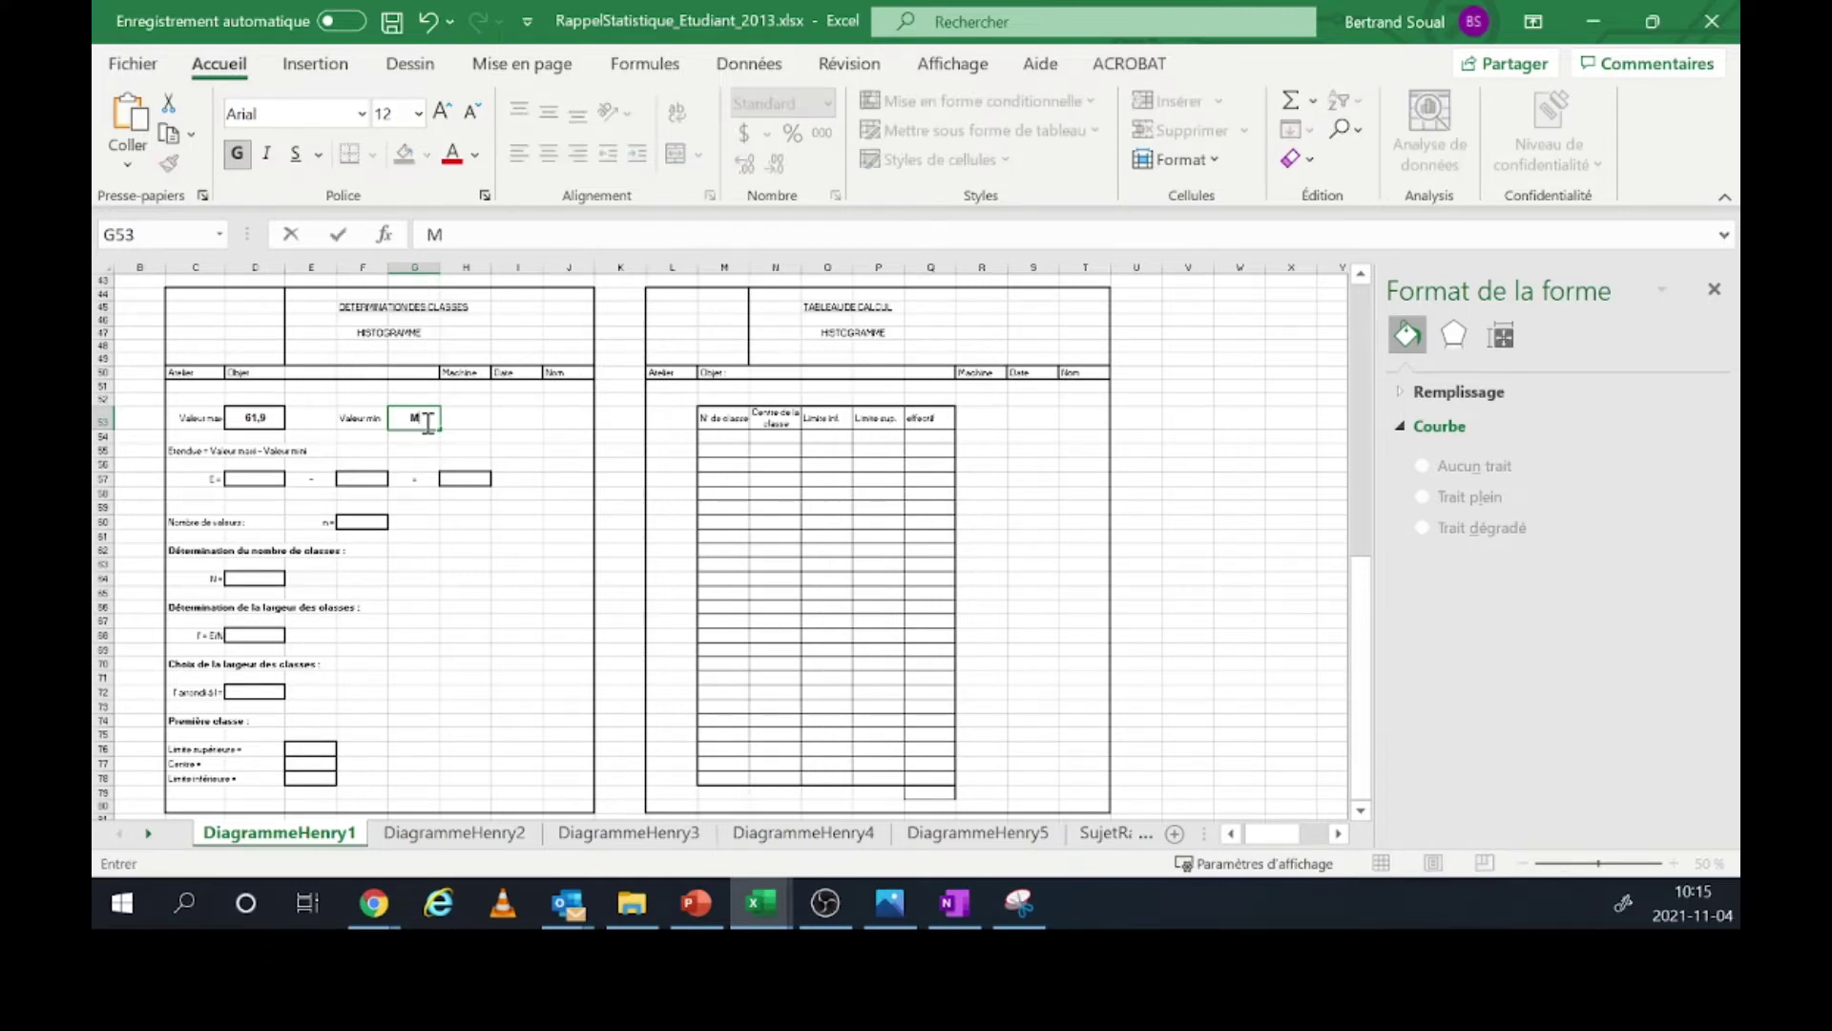
type("IN(")
scroll(153, 460, "up", 14)
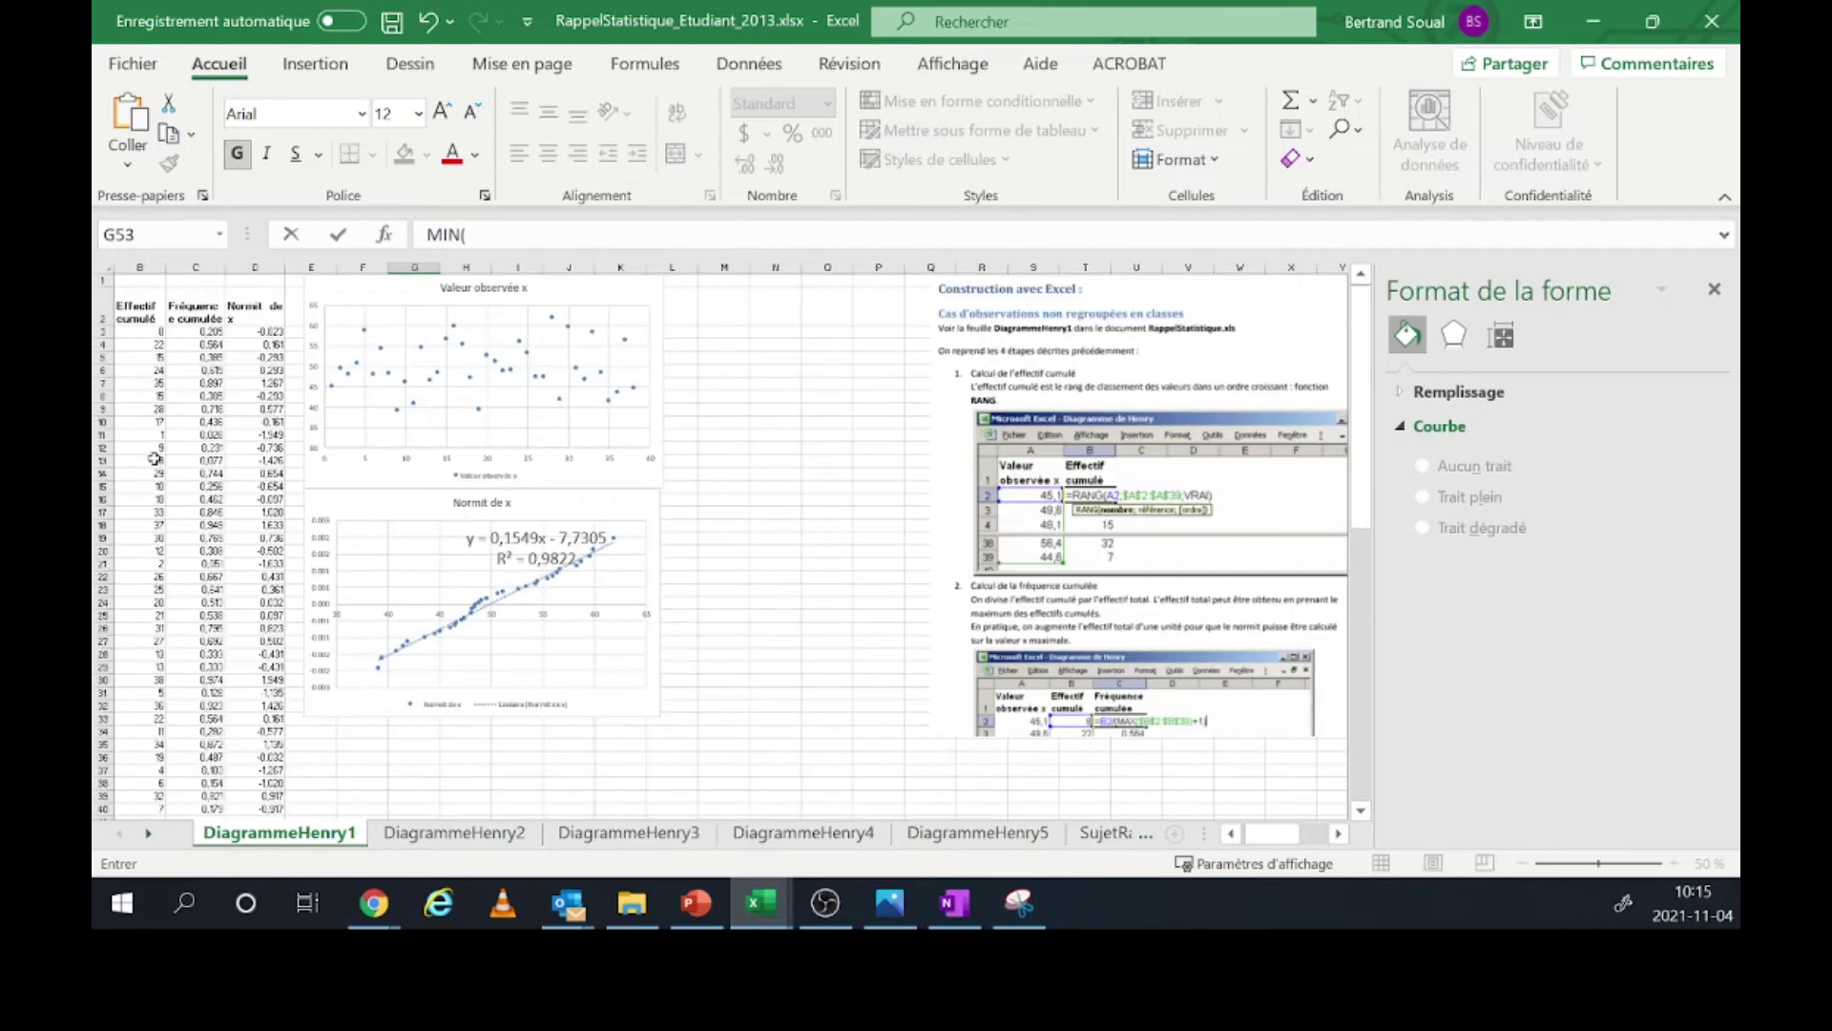
key("Escape")
left_click_drag(164, 332, 162, 767)
scroll(162, 766, "down", 6)
left_click(420, 729)
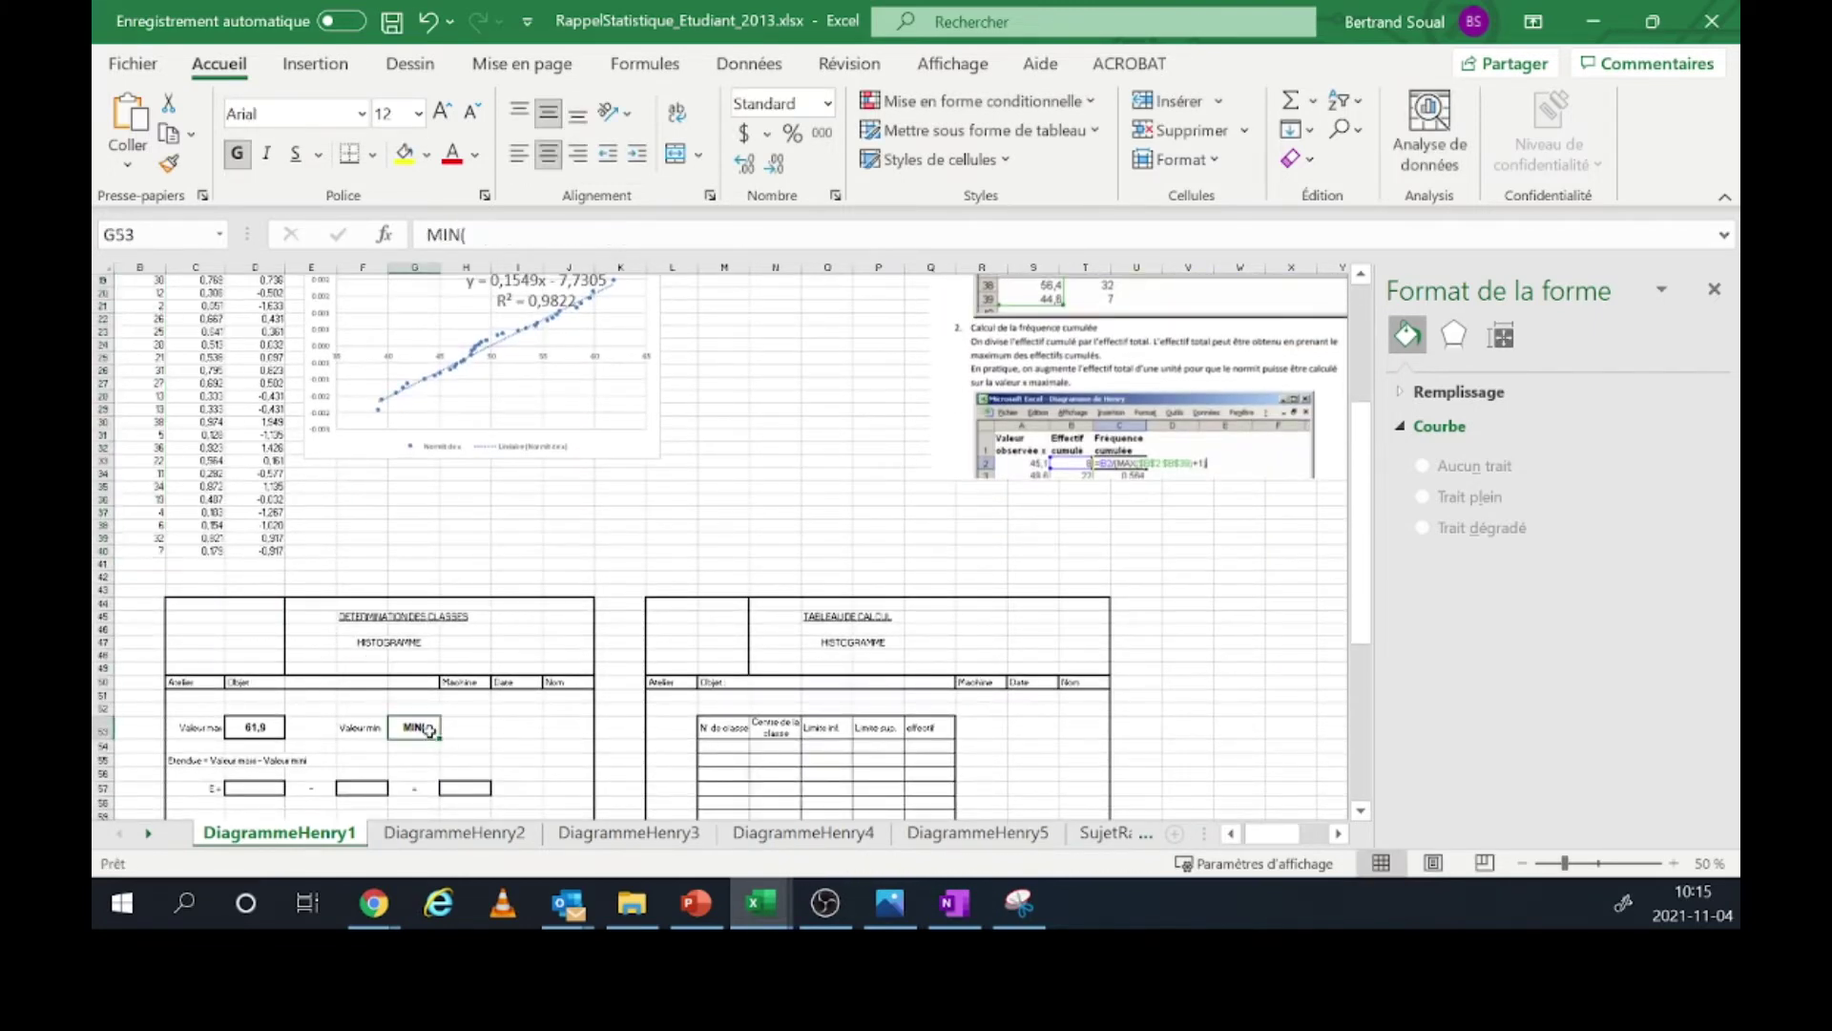
- Complete the Valeur min entry in G53 as a formula over the observed values, =MIN(A3:A40)
left_click(419, 236)
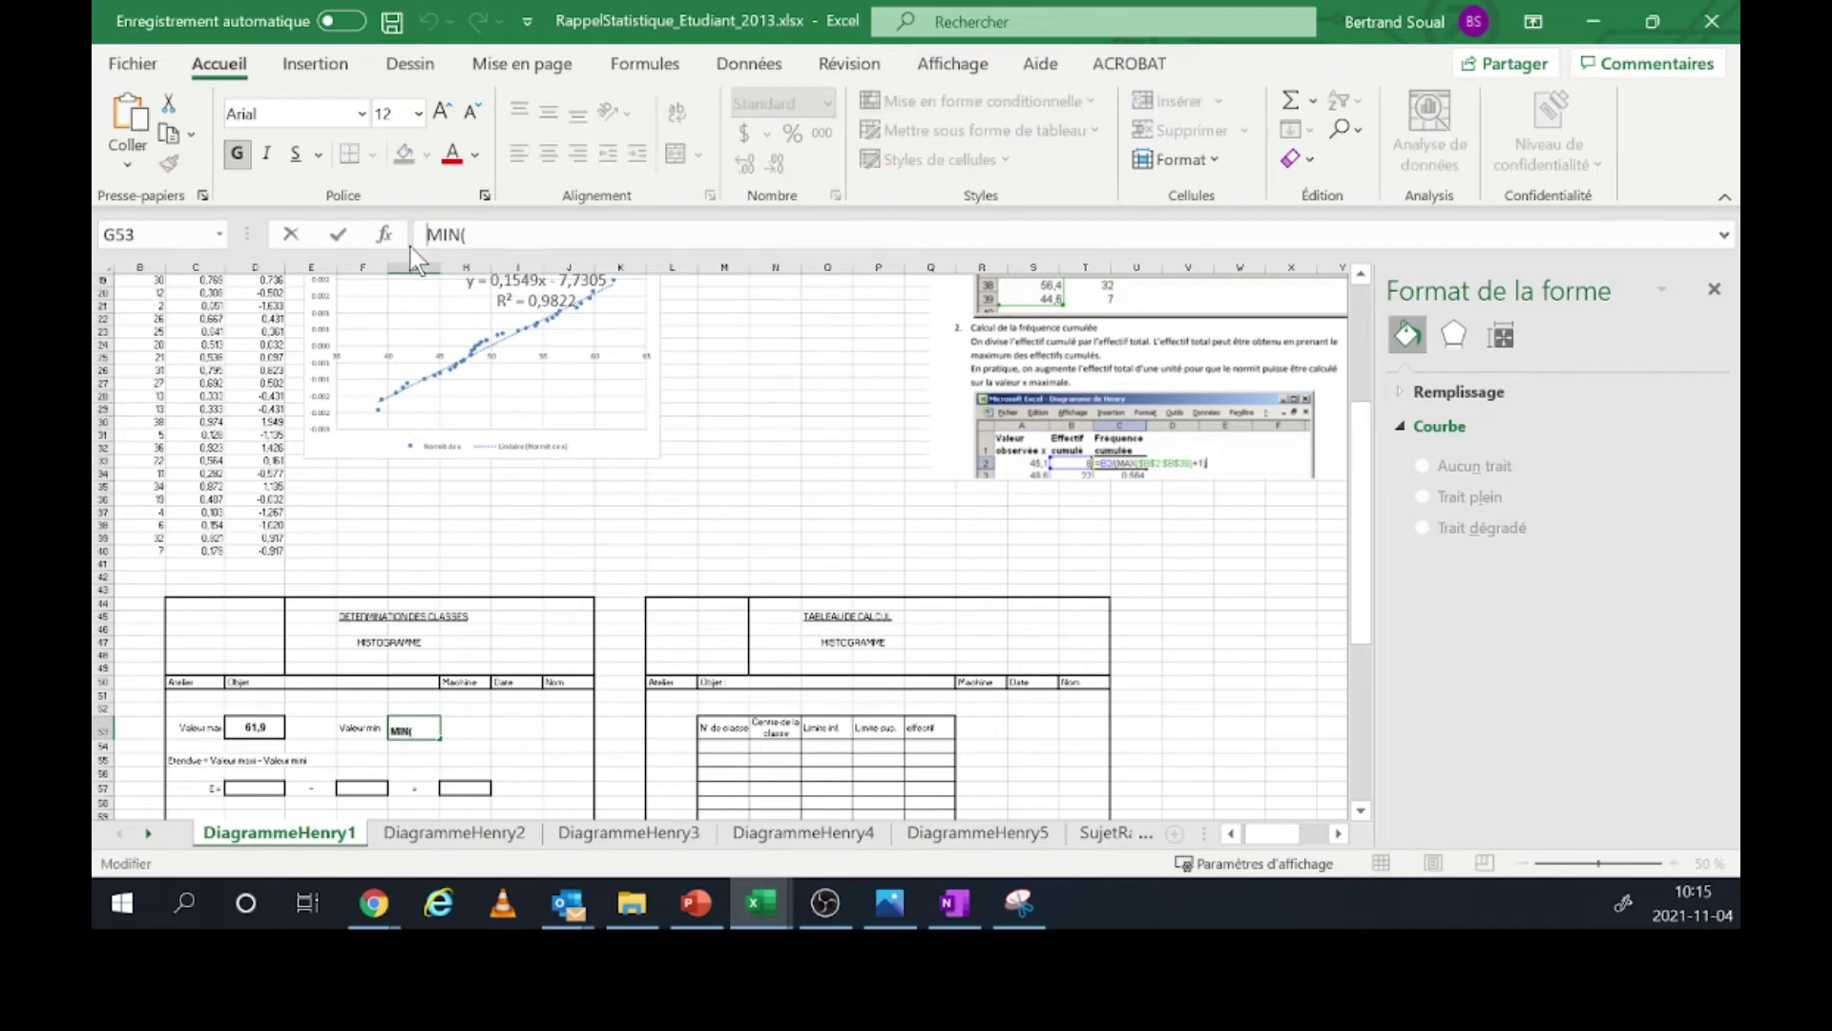
type("=")
scroll(394, 395, "up", 6)
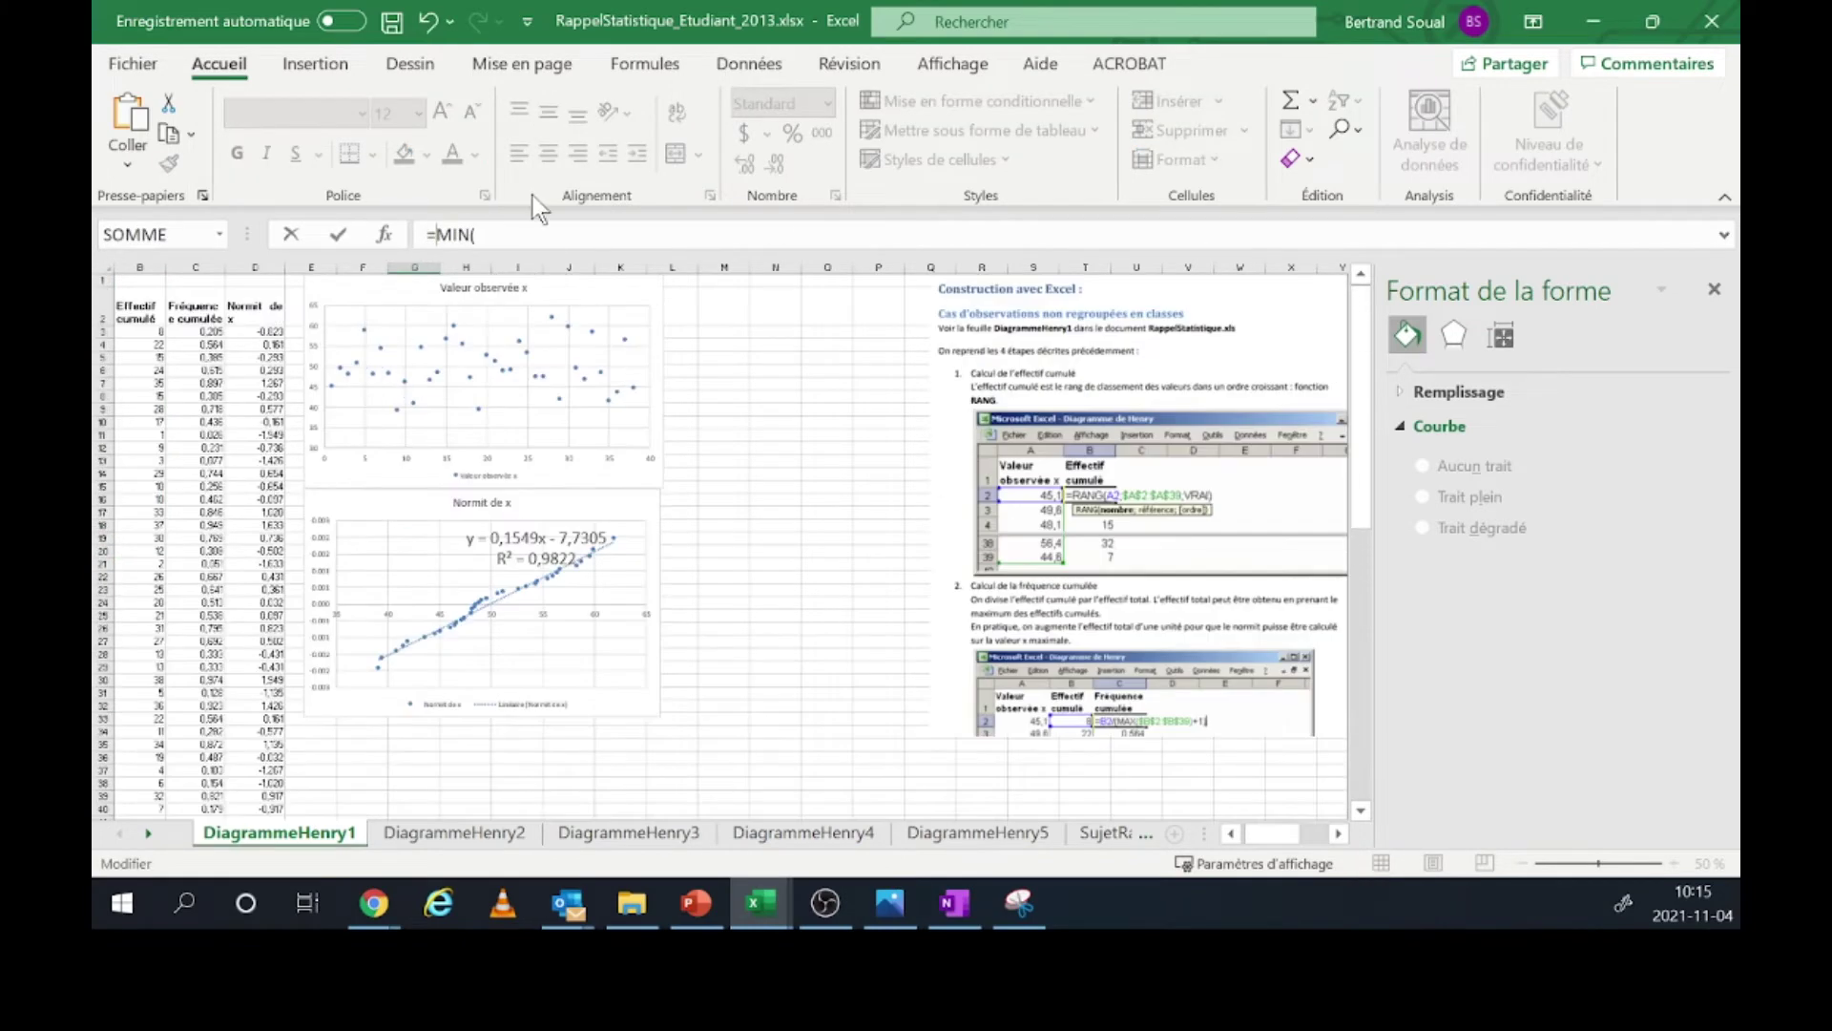
left_click_drag(140, 329, 147, 756)
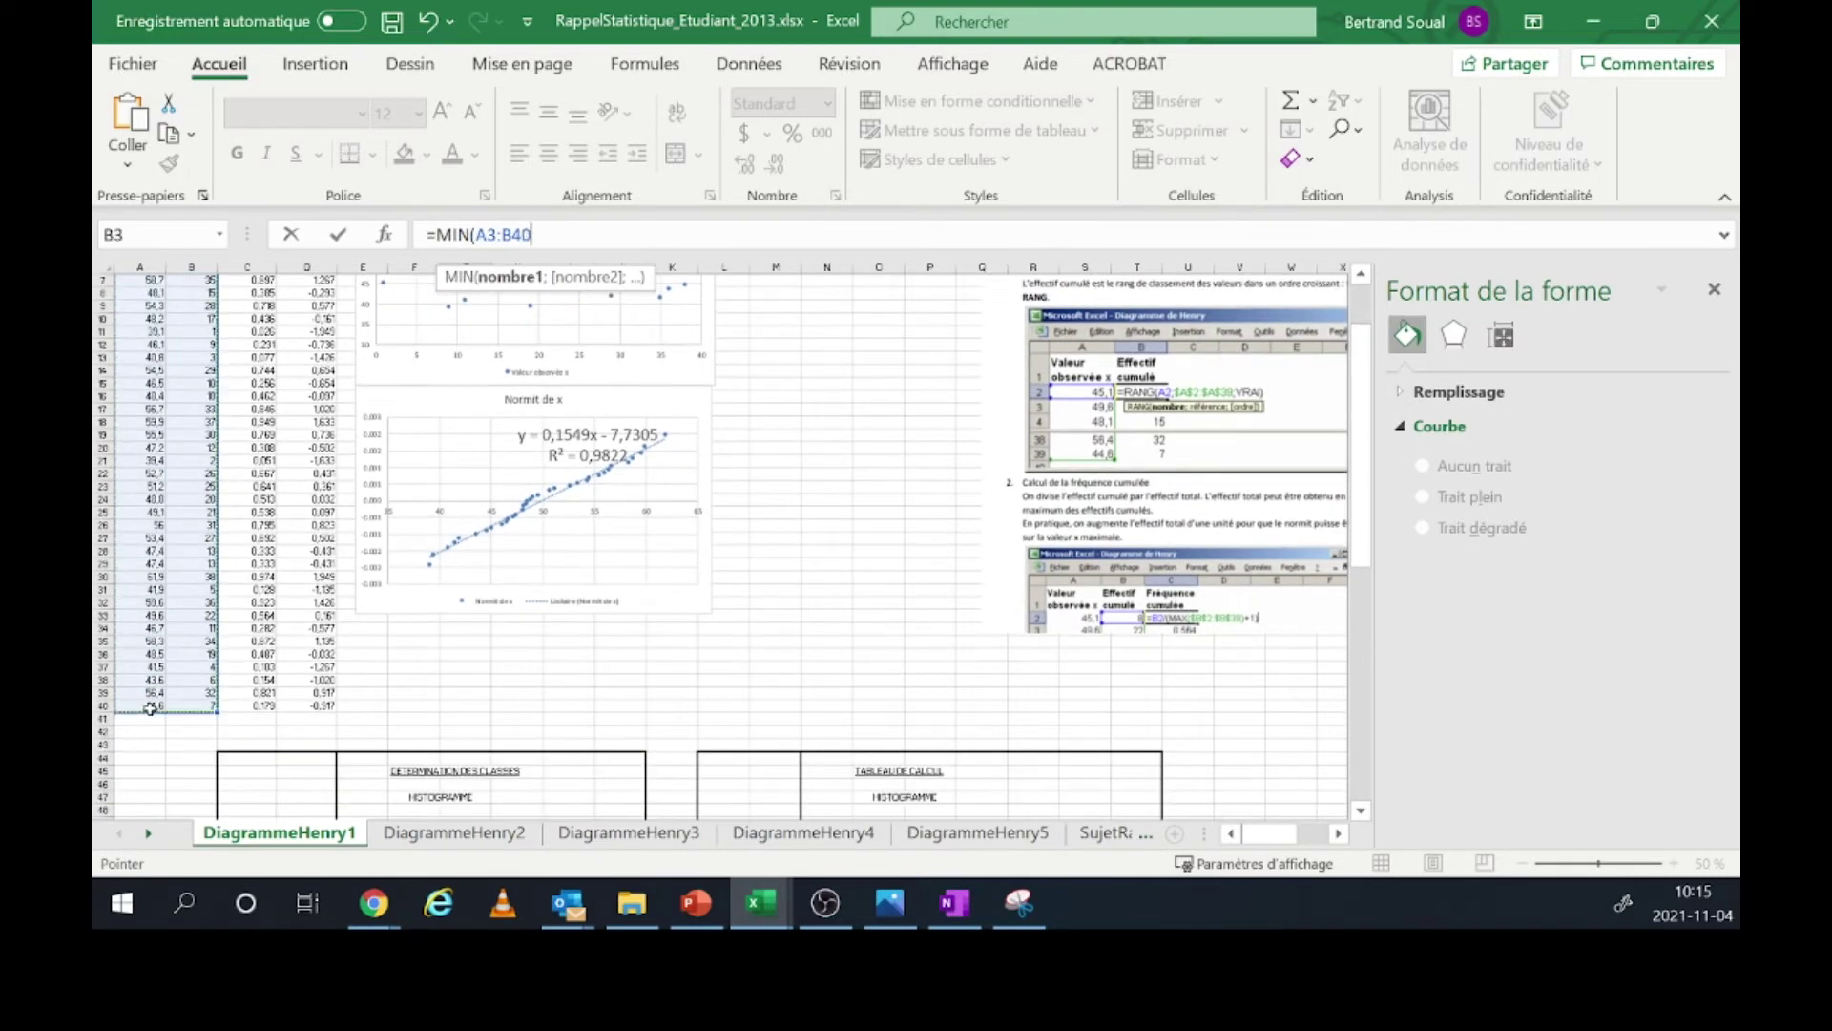
left_click_drag(149, 711, 122, 334)
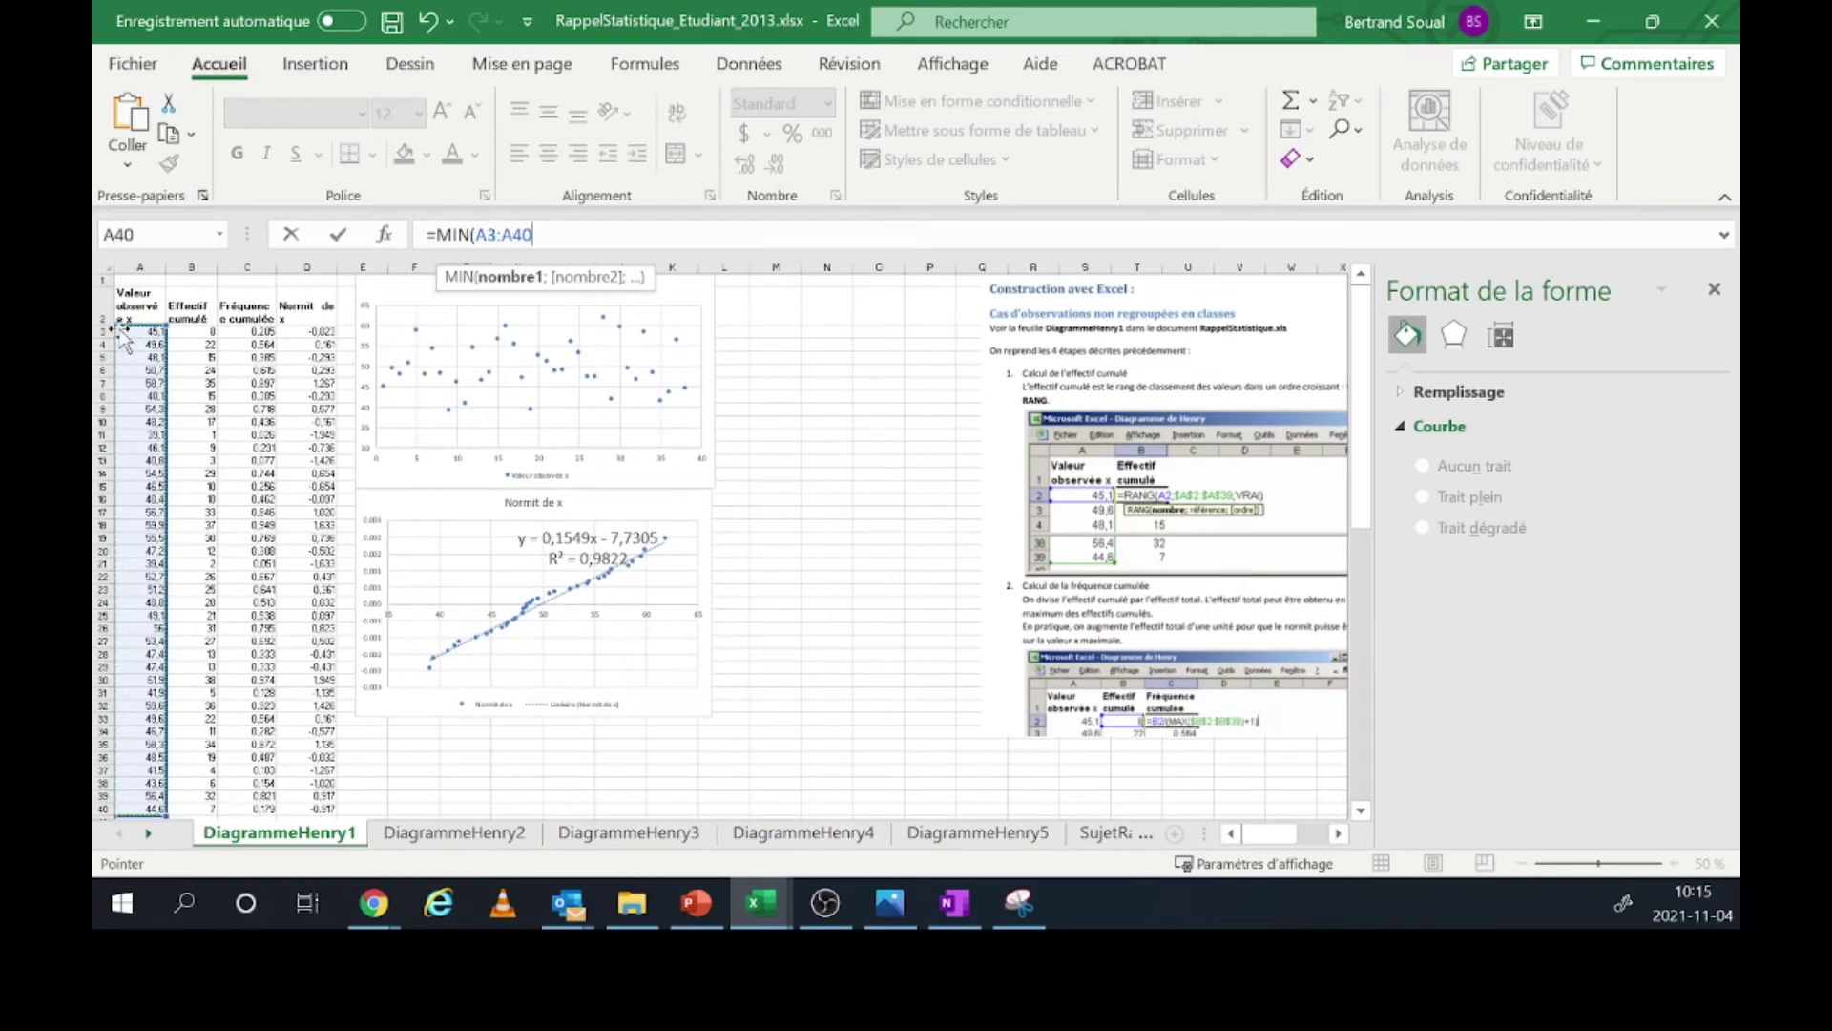
key("Return")
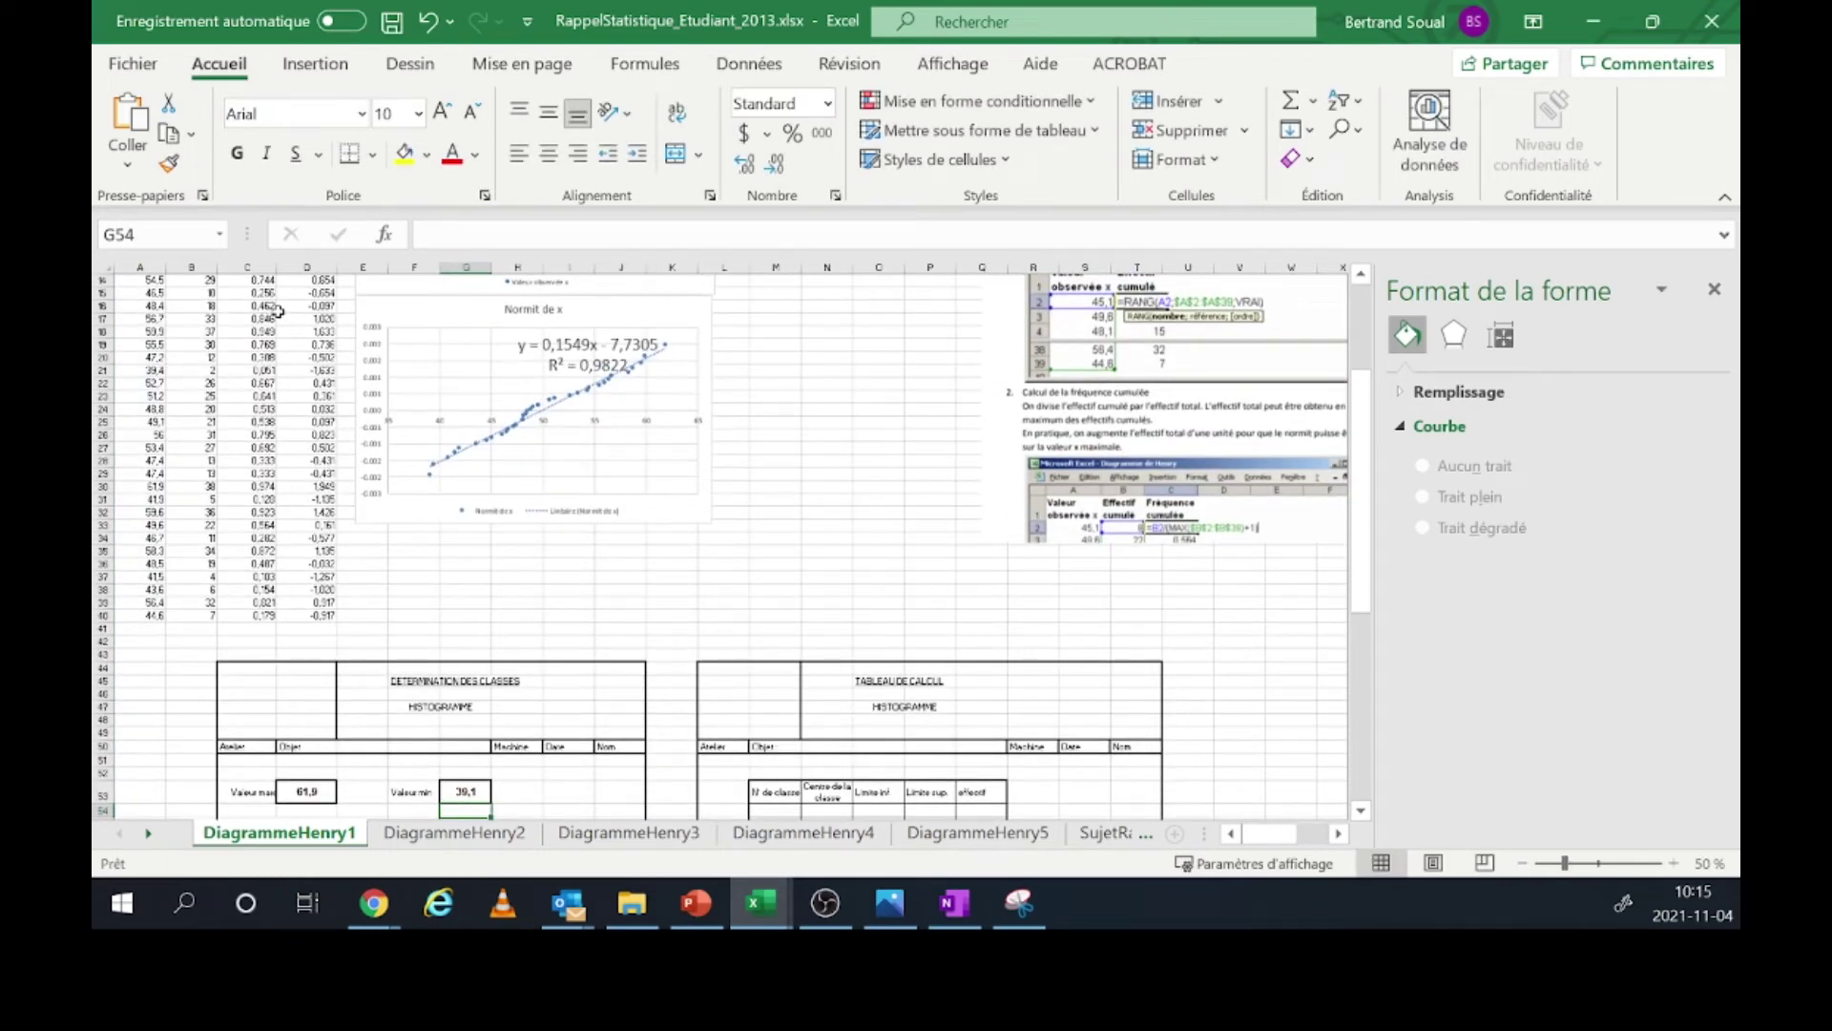
- Link the first box of the range calculation, D57, to the maximum value with =D53
scroll(347, 472, "down", 5)
scroll(347, 478, "down", 3)
left_click(306, 543)
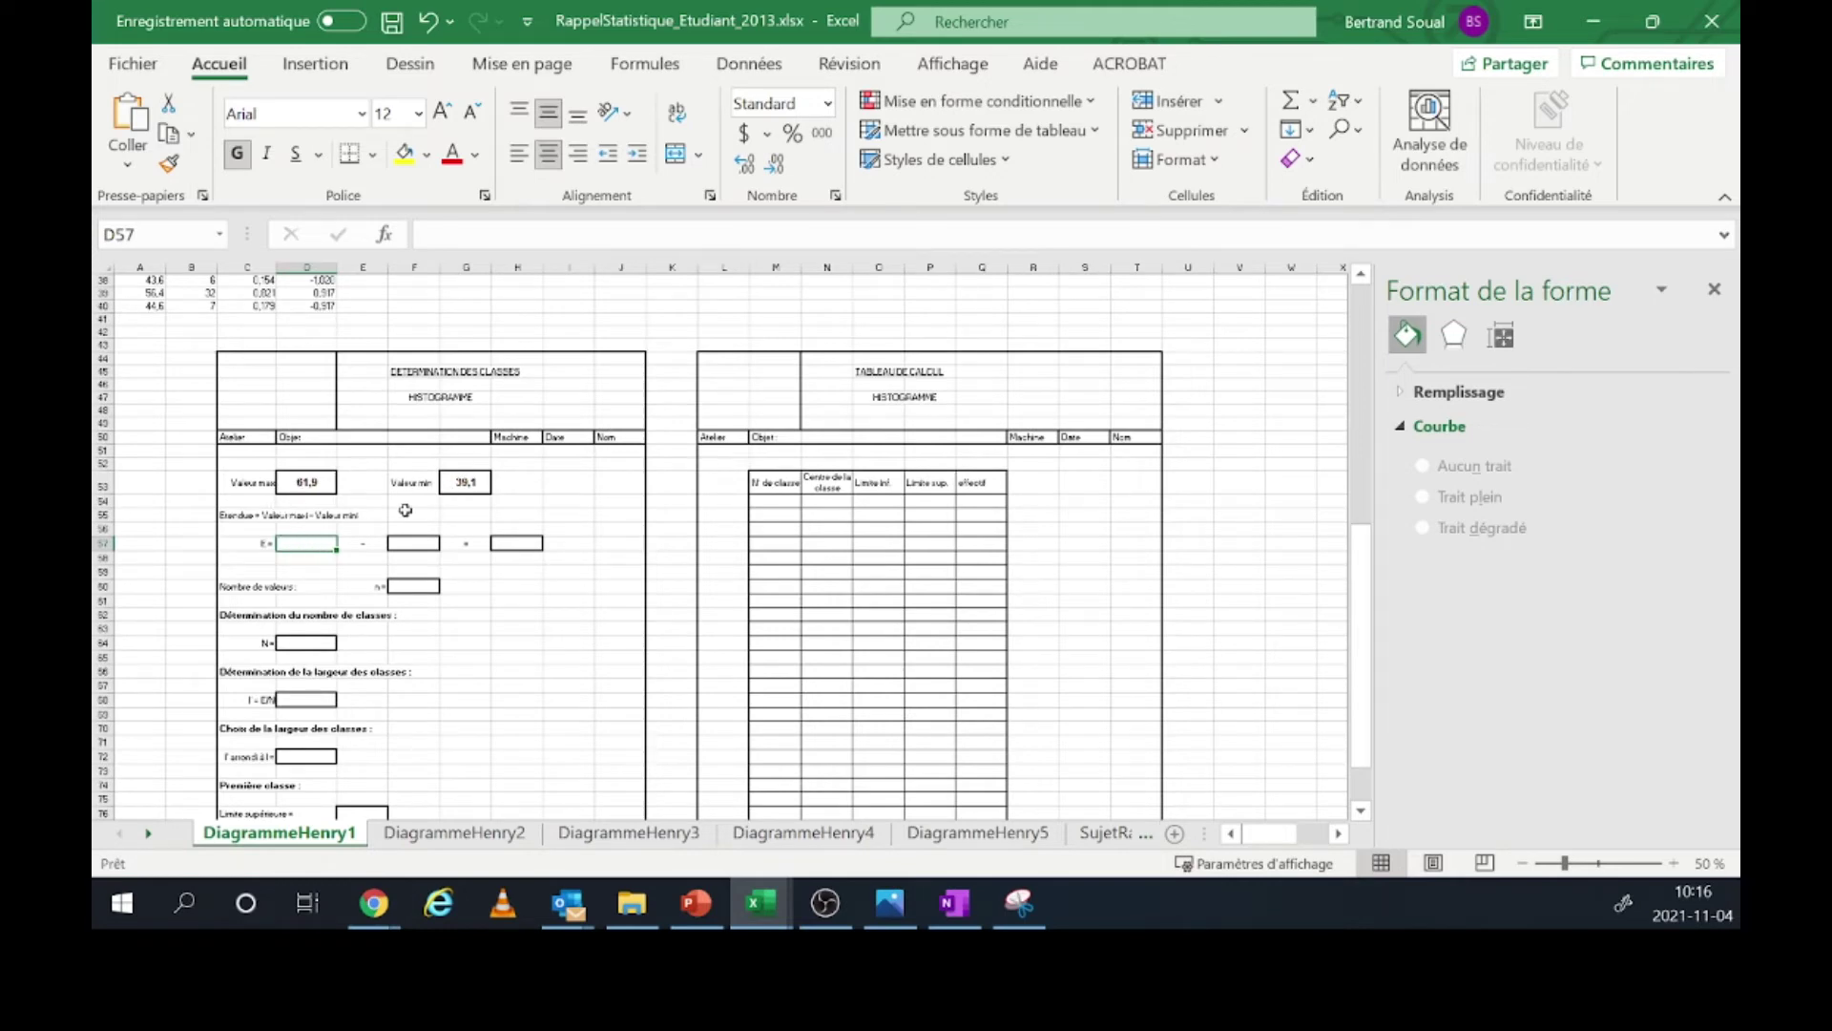
type("=")
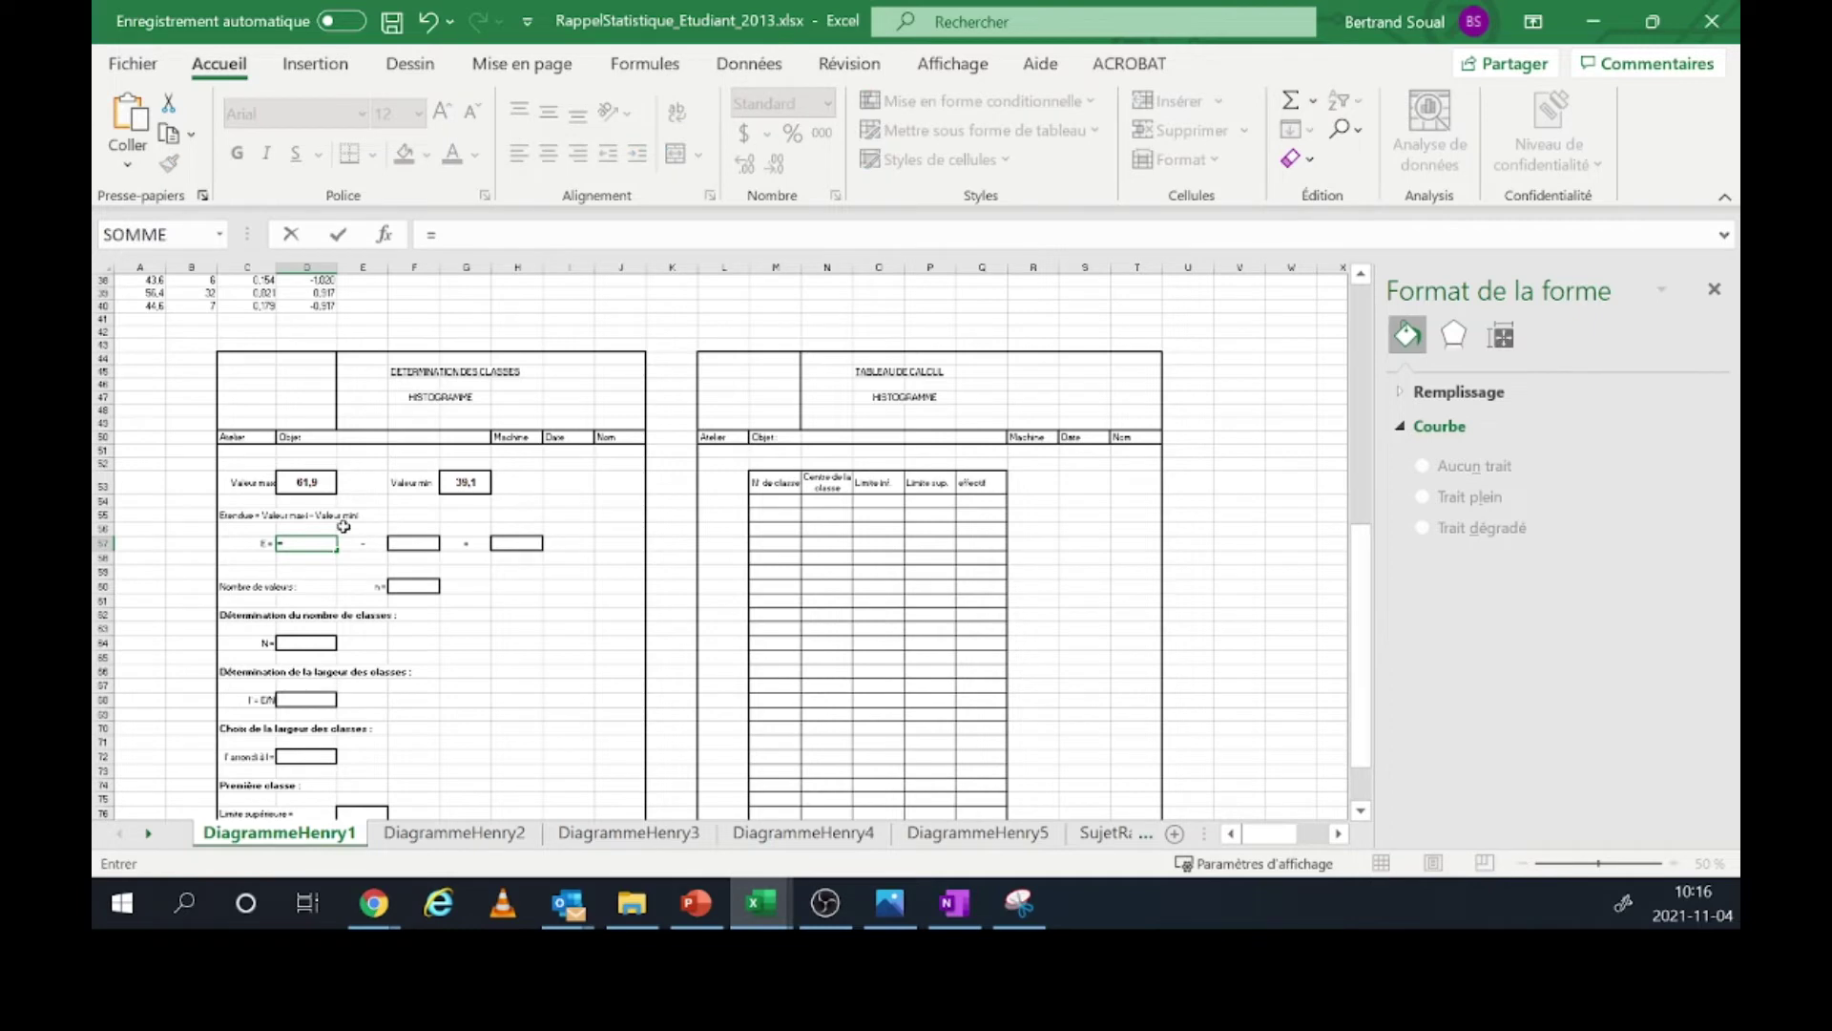
left_click(320, 481)
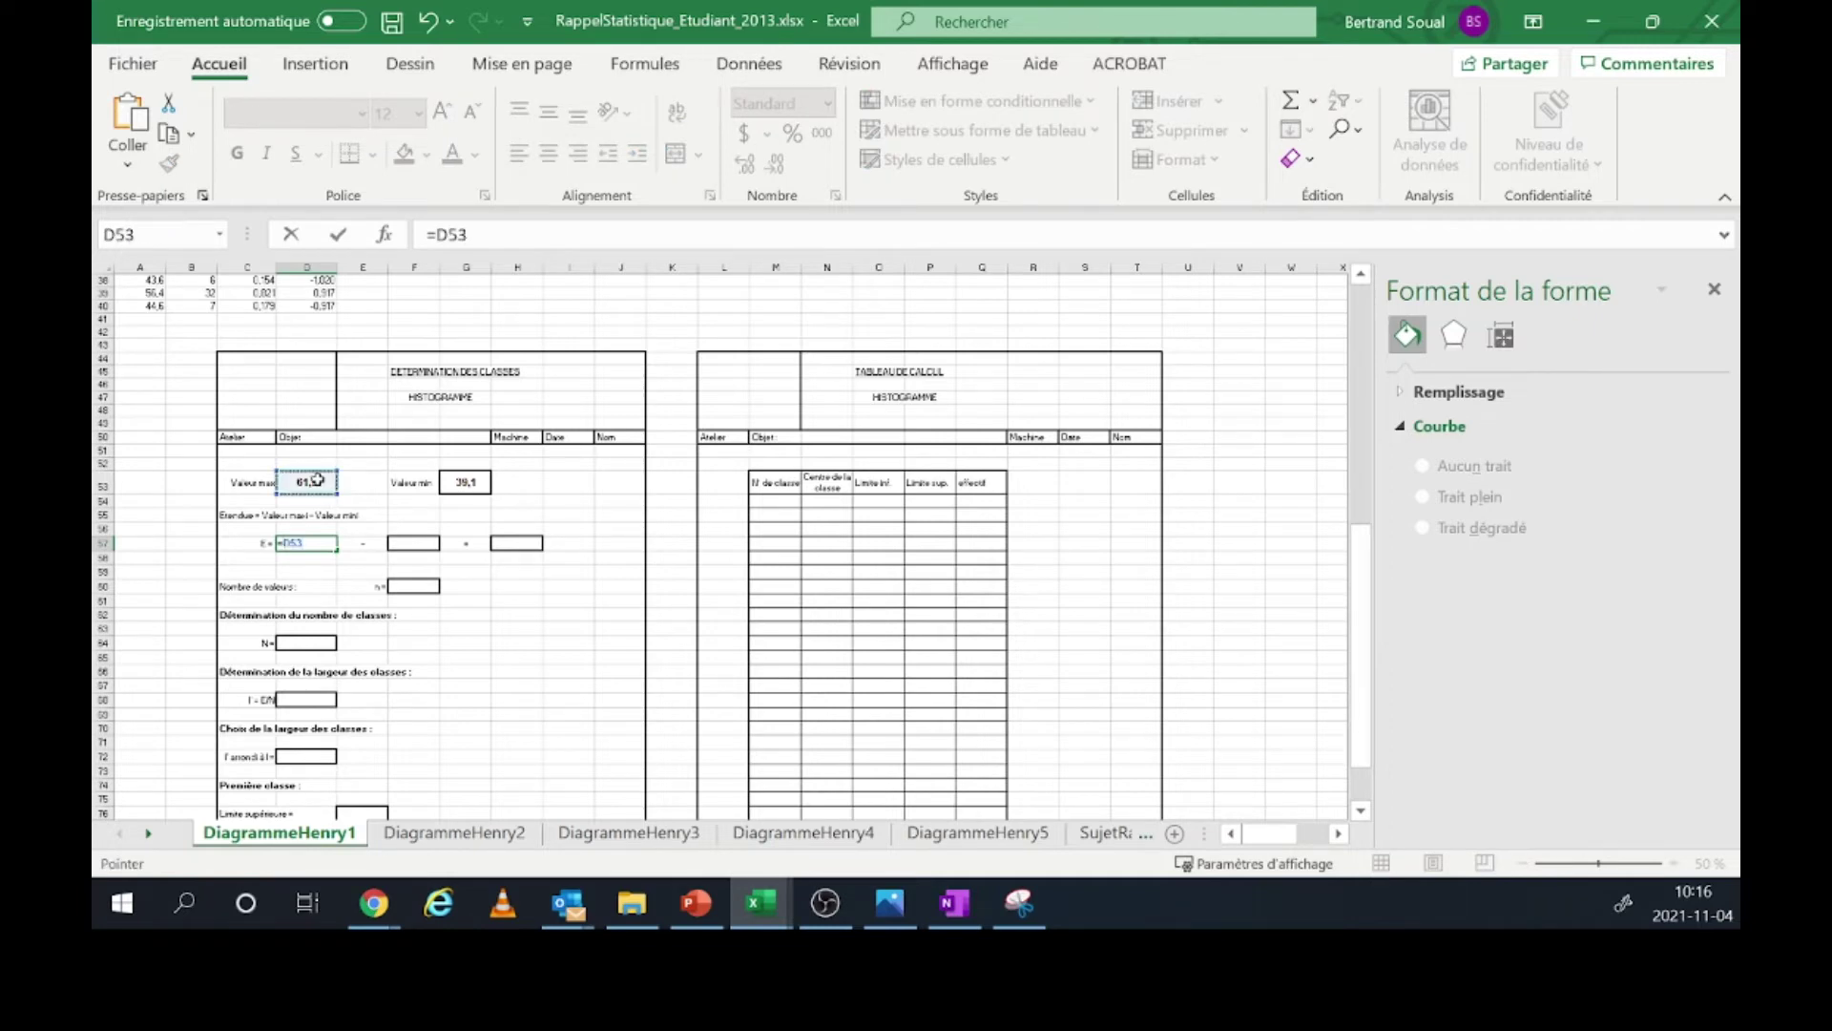
key("Return")
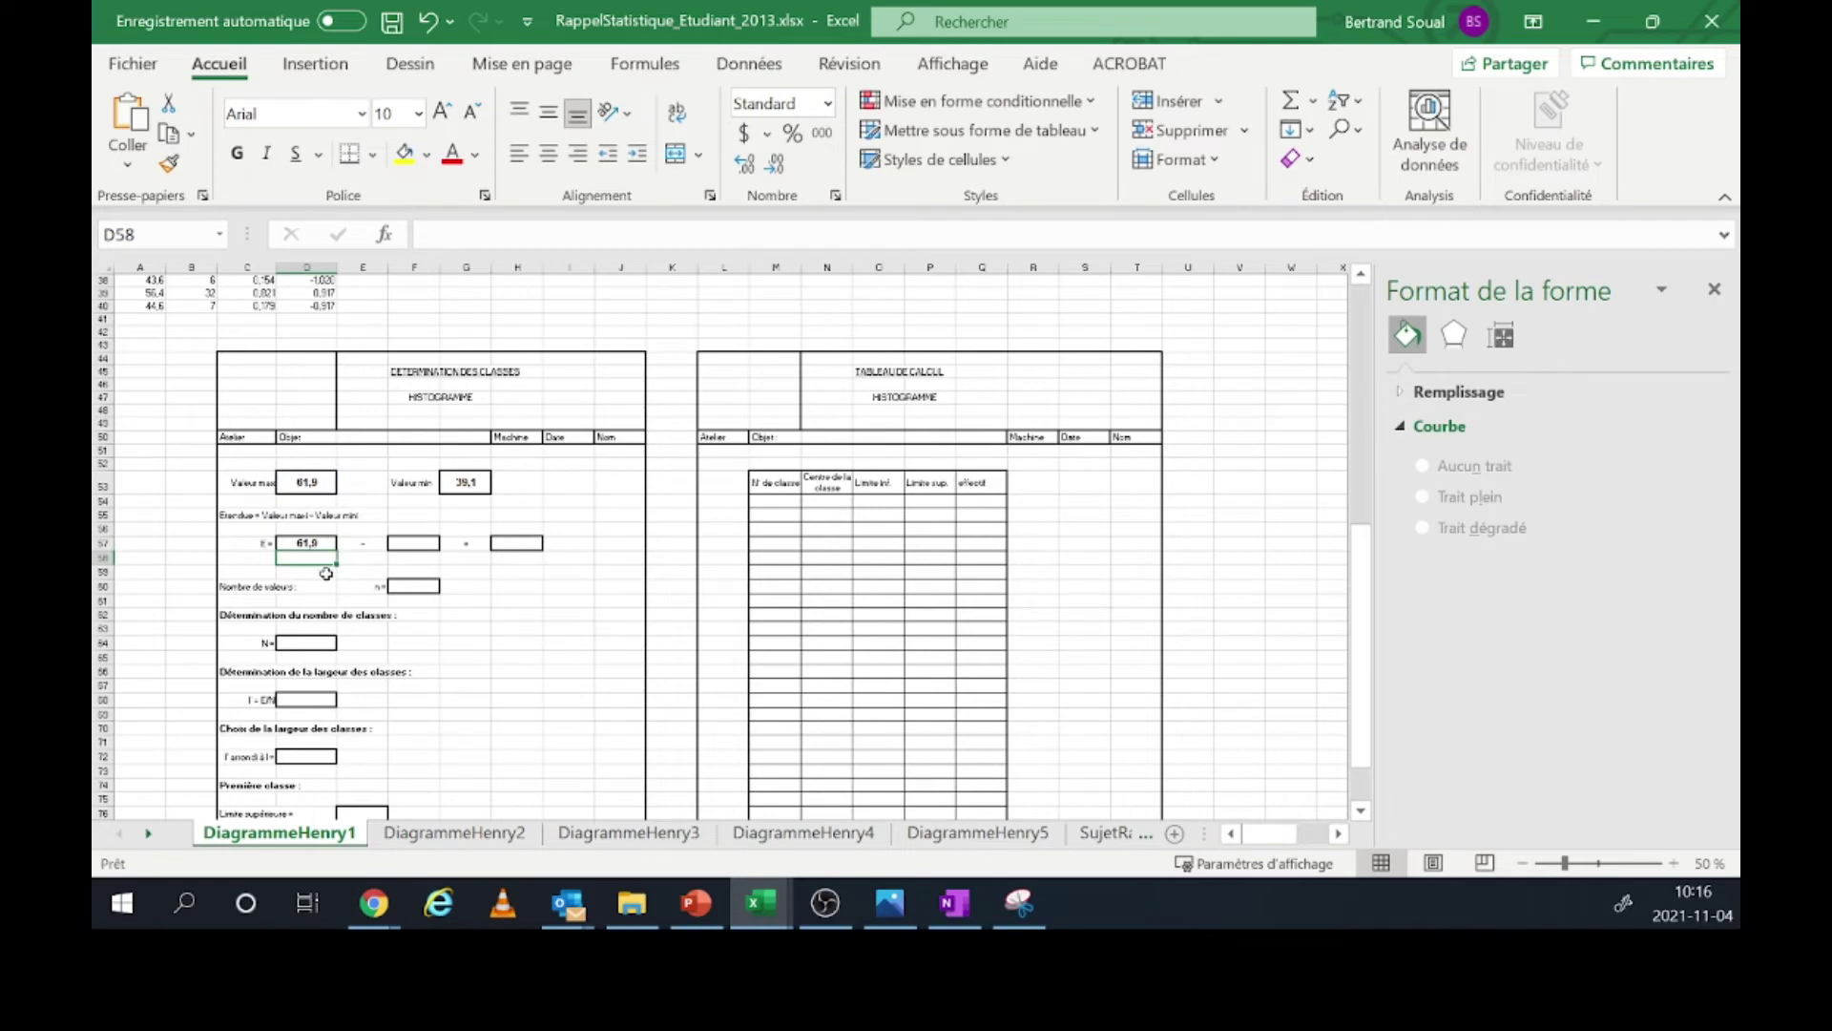
- Link the second box of the range calculation, F57, to the minimum value in G53
left_click(424, 543)
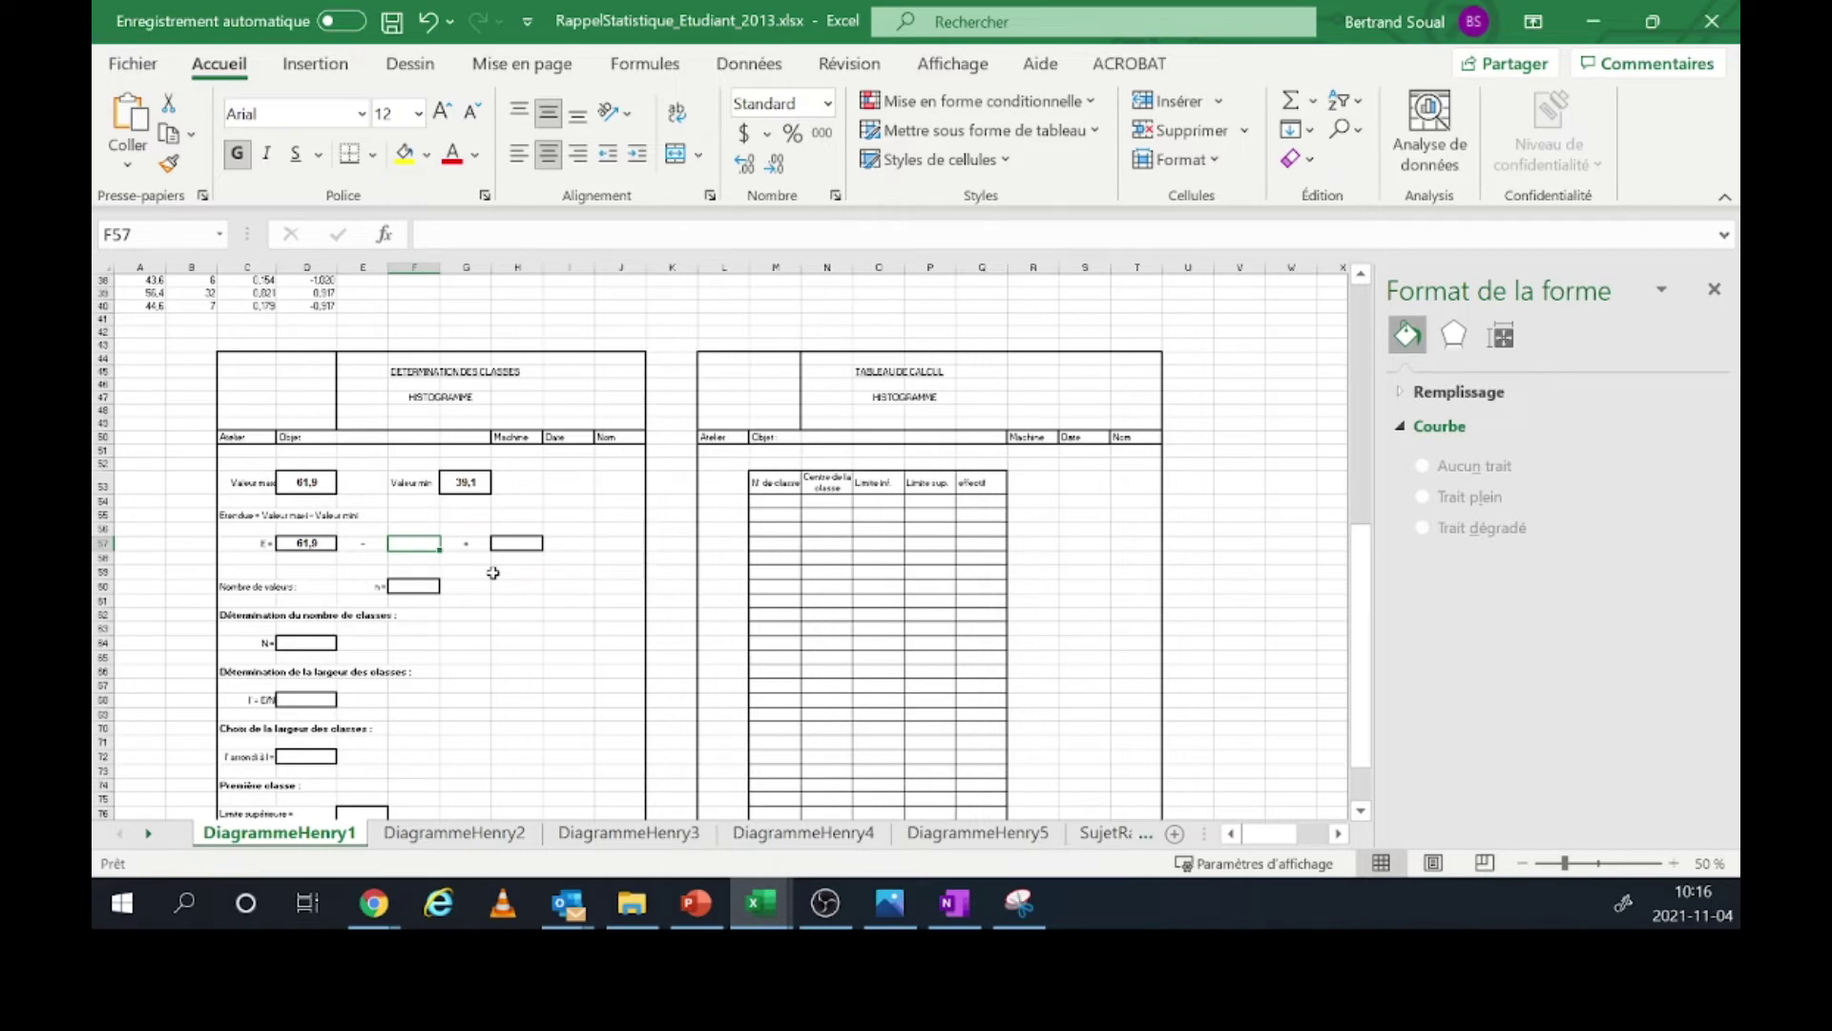
type("=")
left_click(465, 483)
key("Return")
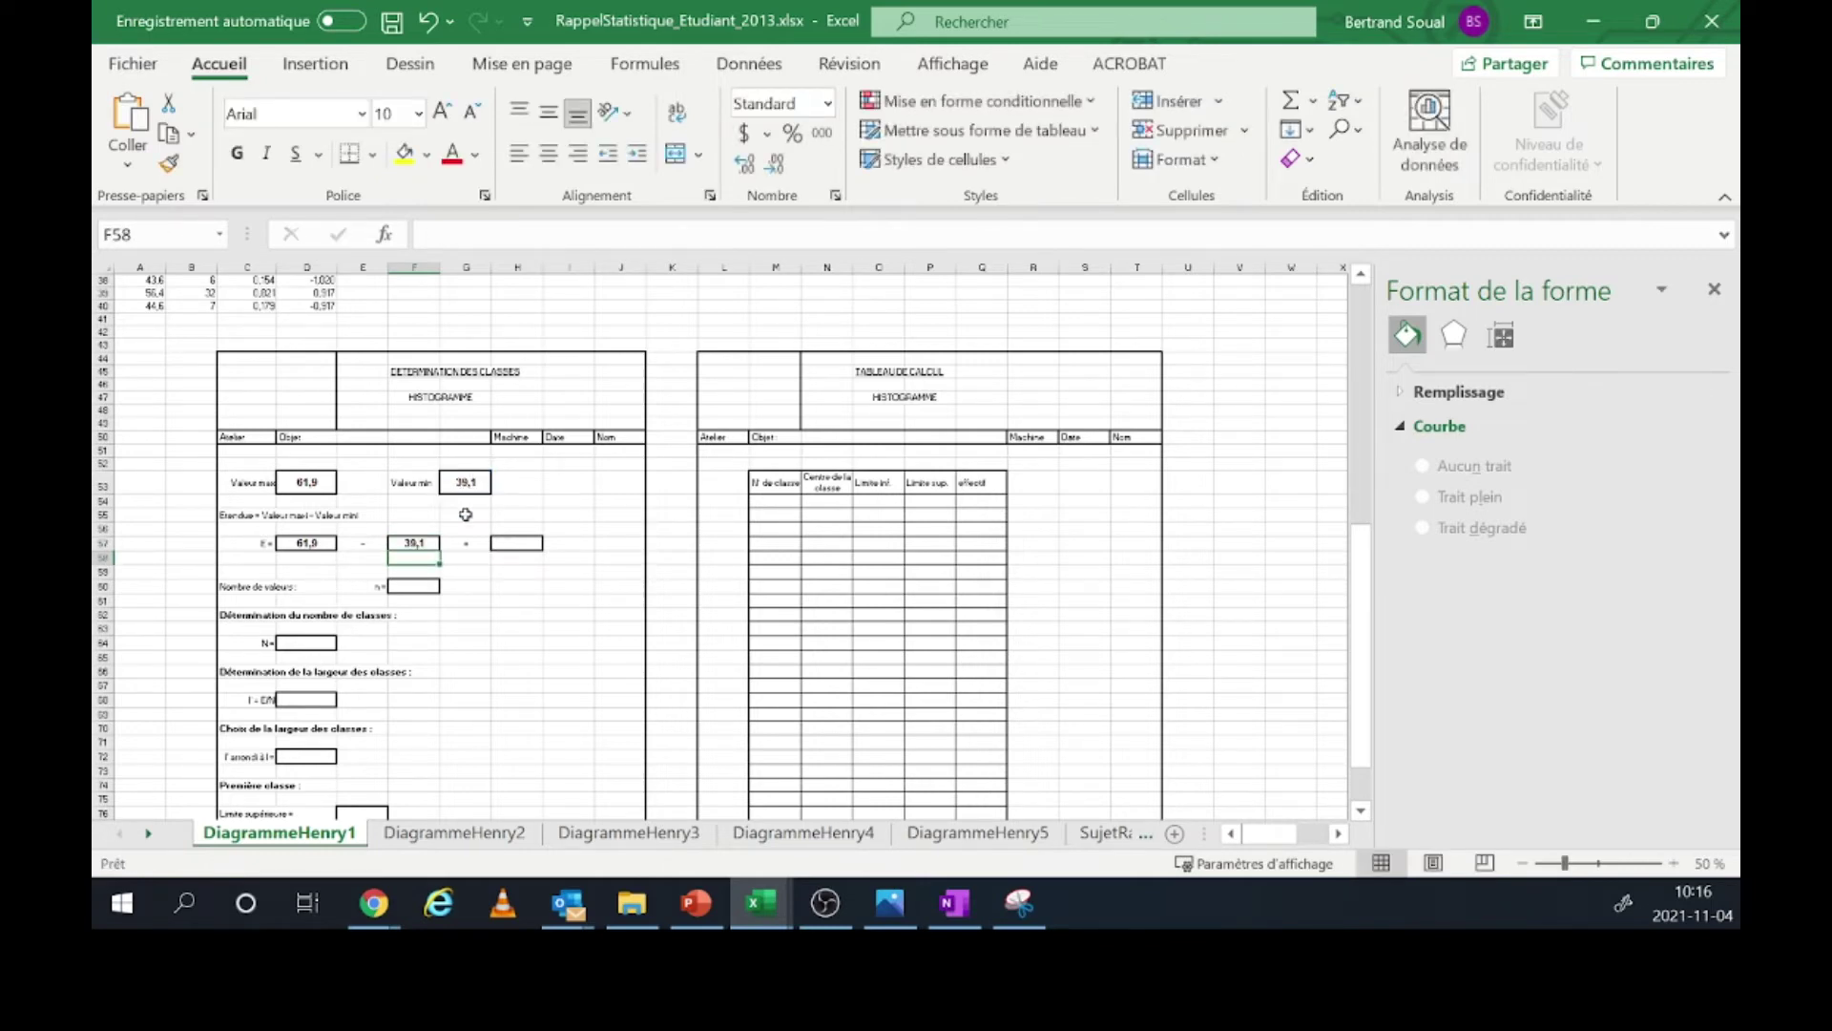
- Calculate the range (étendue) in H57 with the formula =D57-F57
left_click(510, 542)
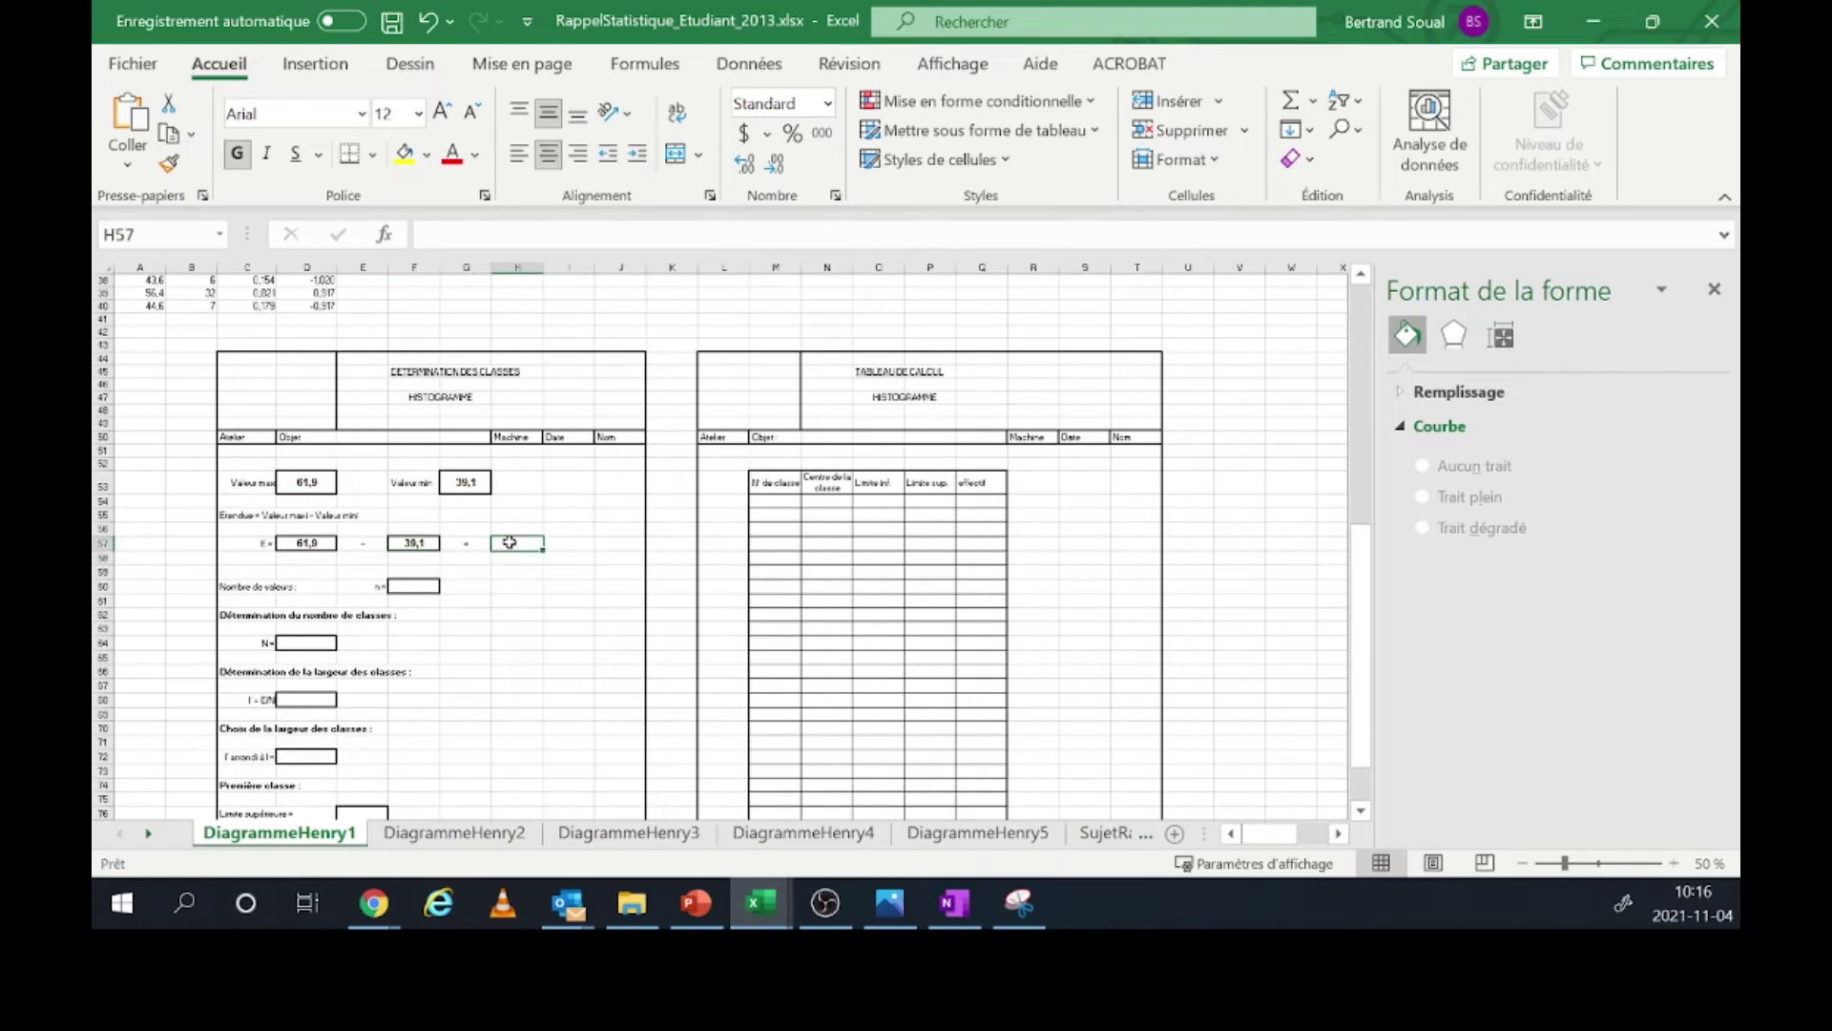
type("=")
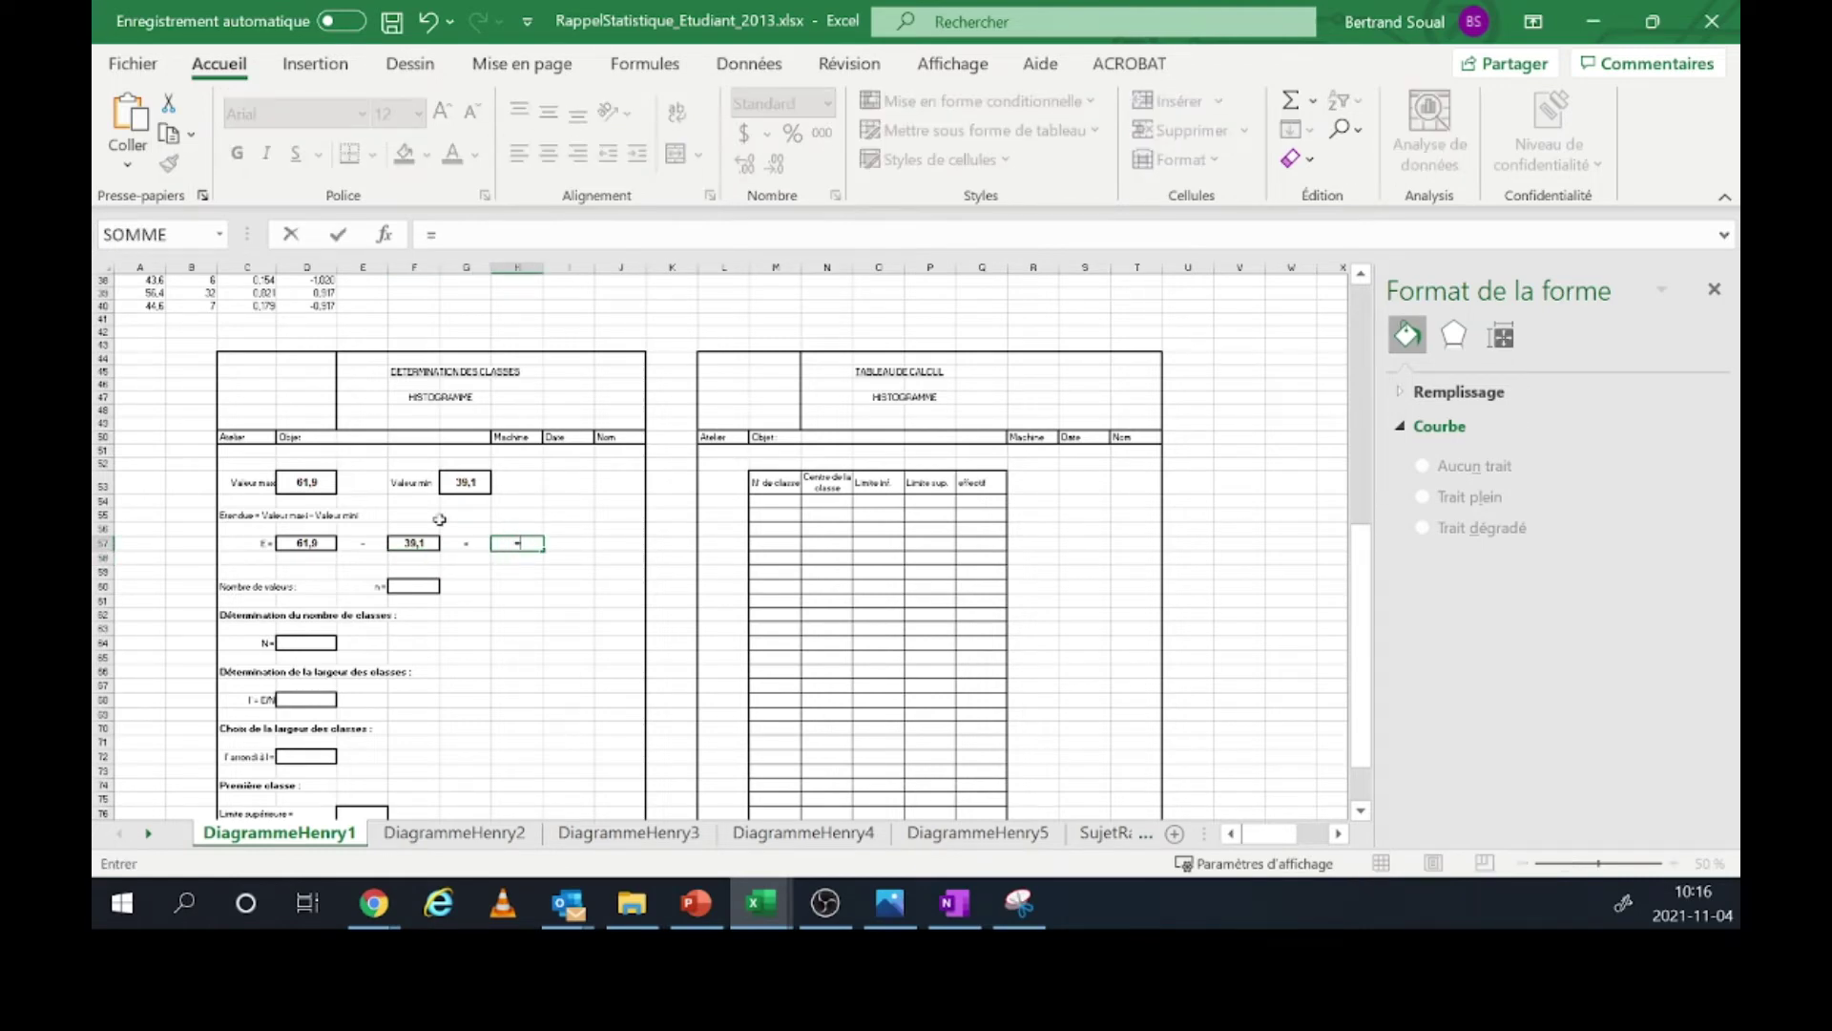
left_click(333, 544)
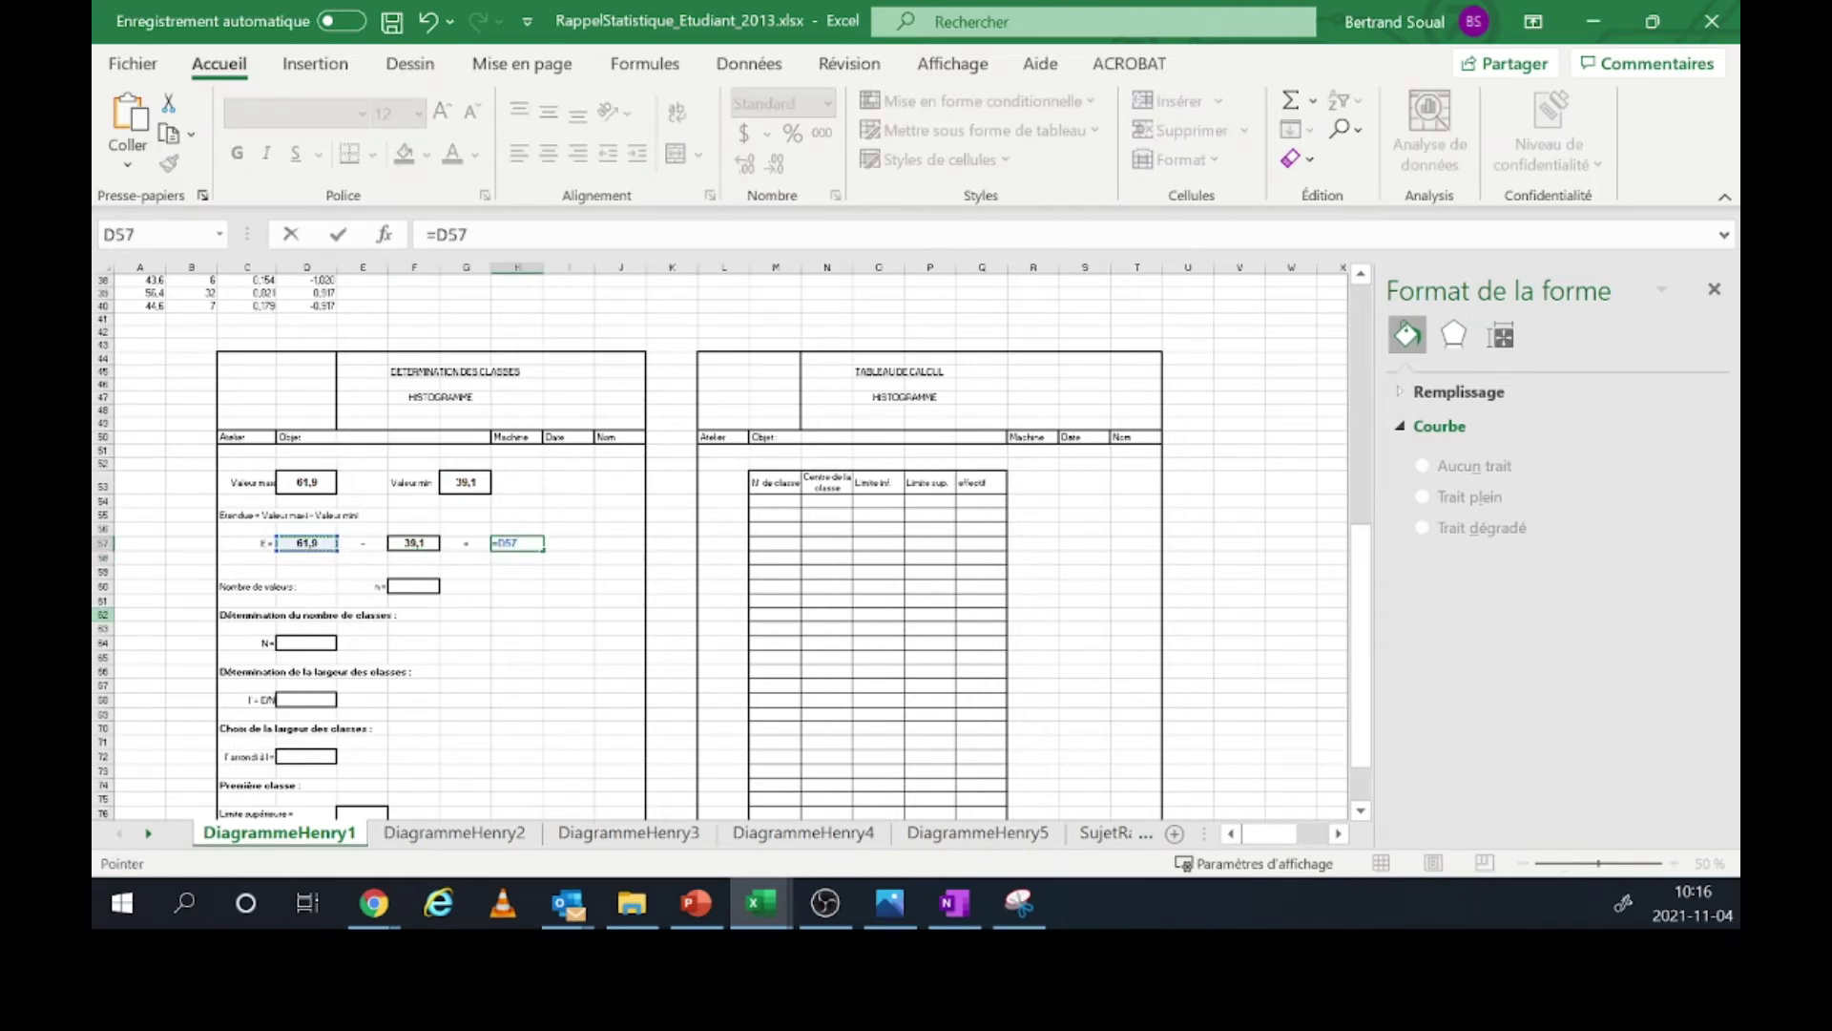
type("-")
left_click(395, 543)
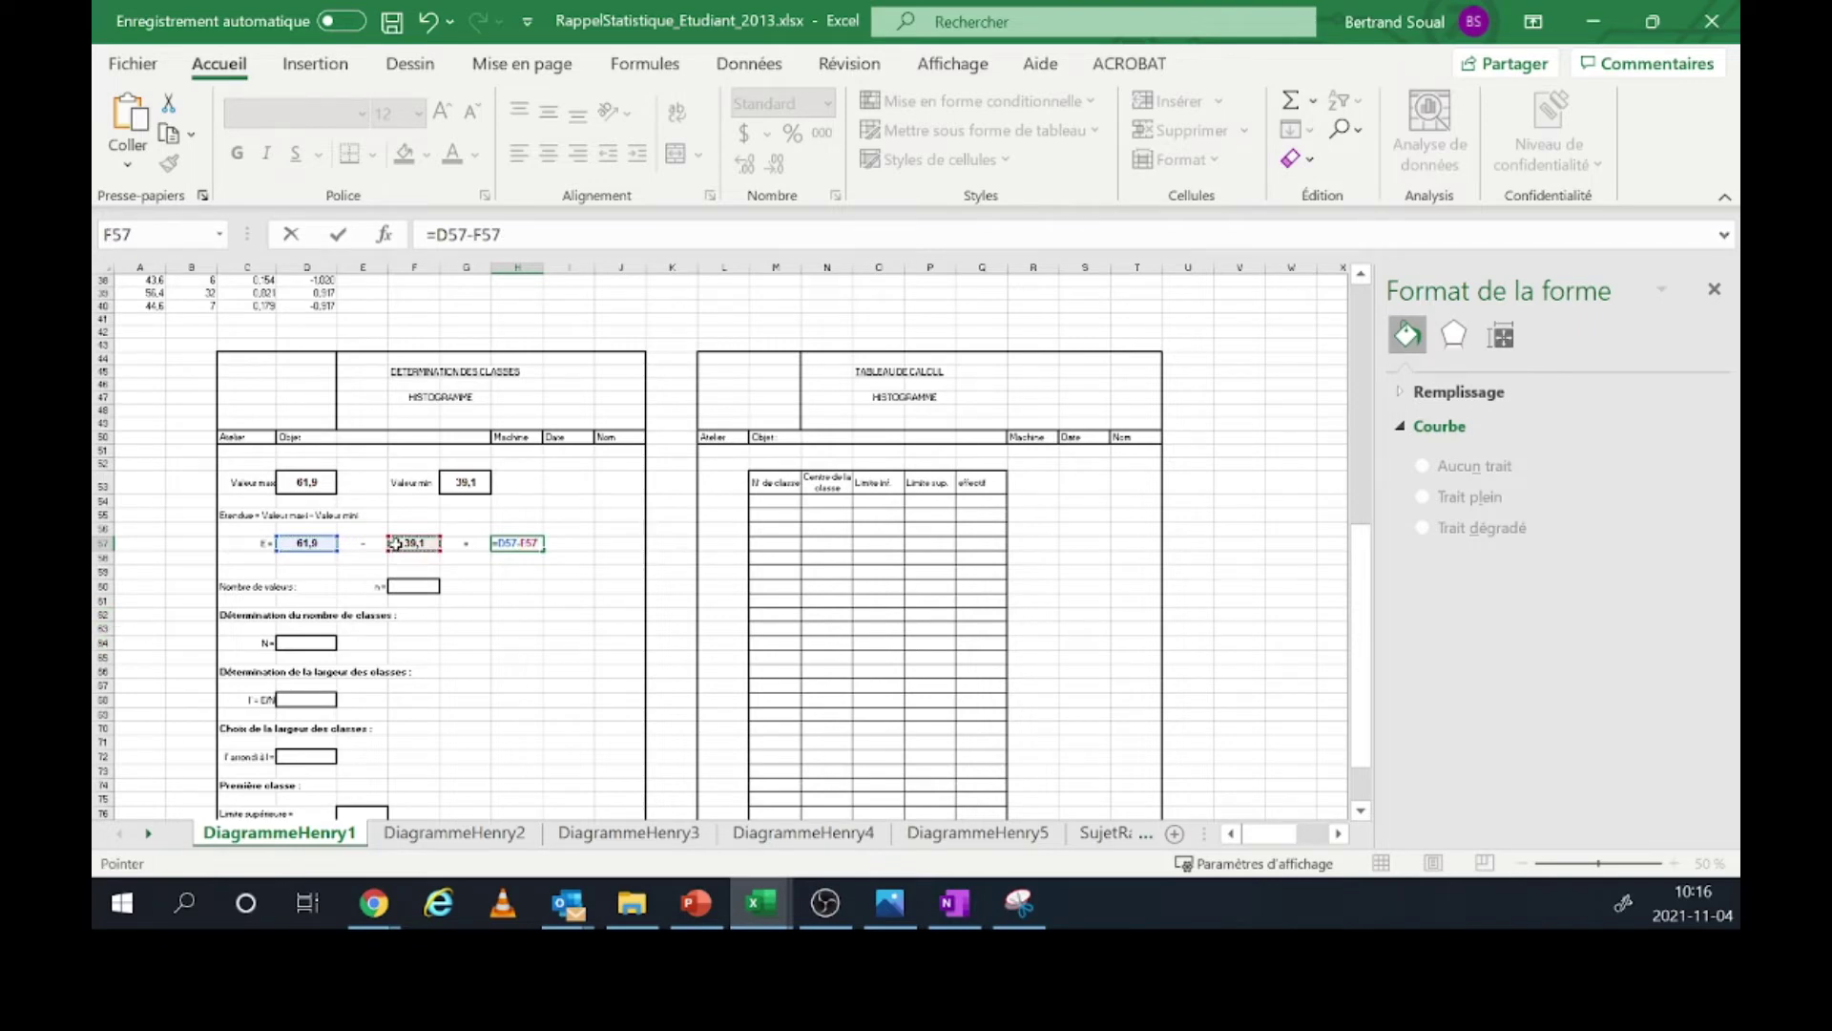
key("Return")
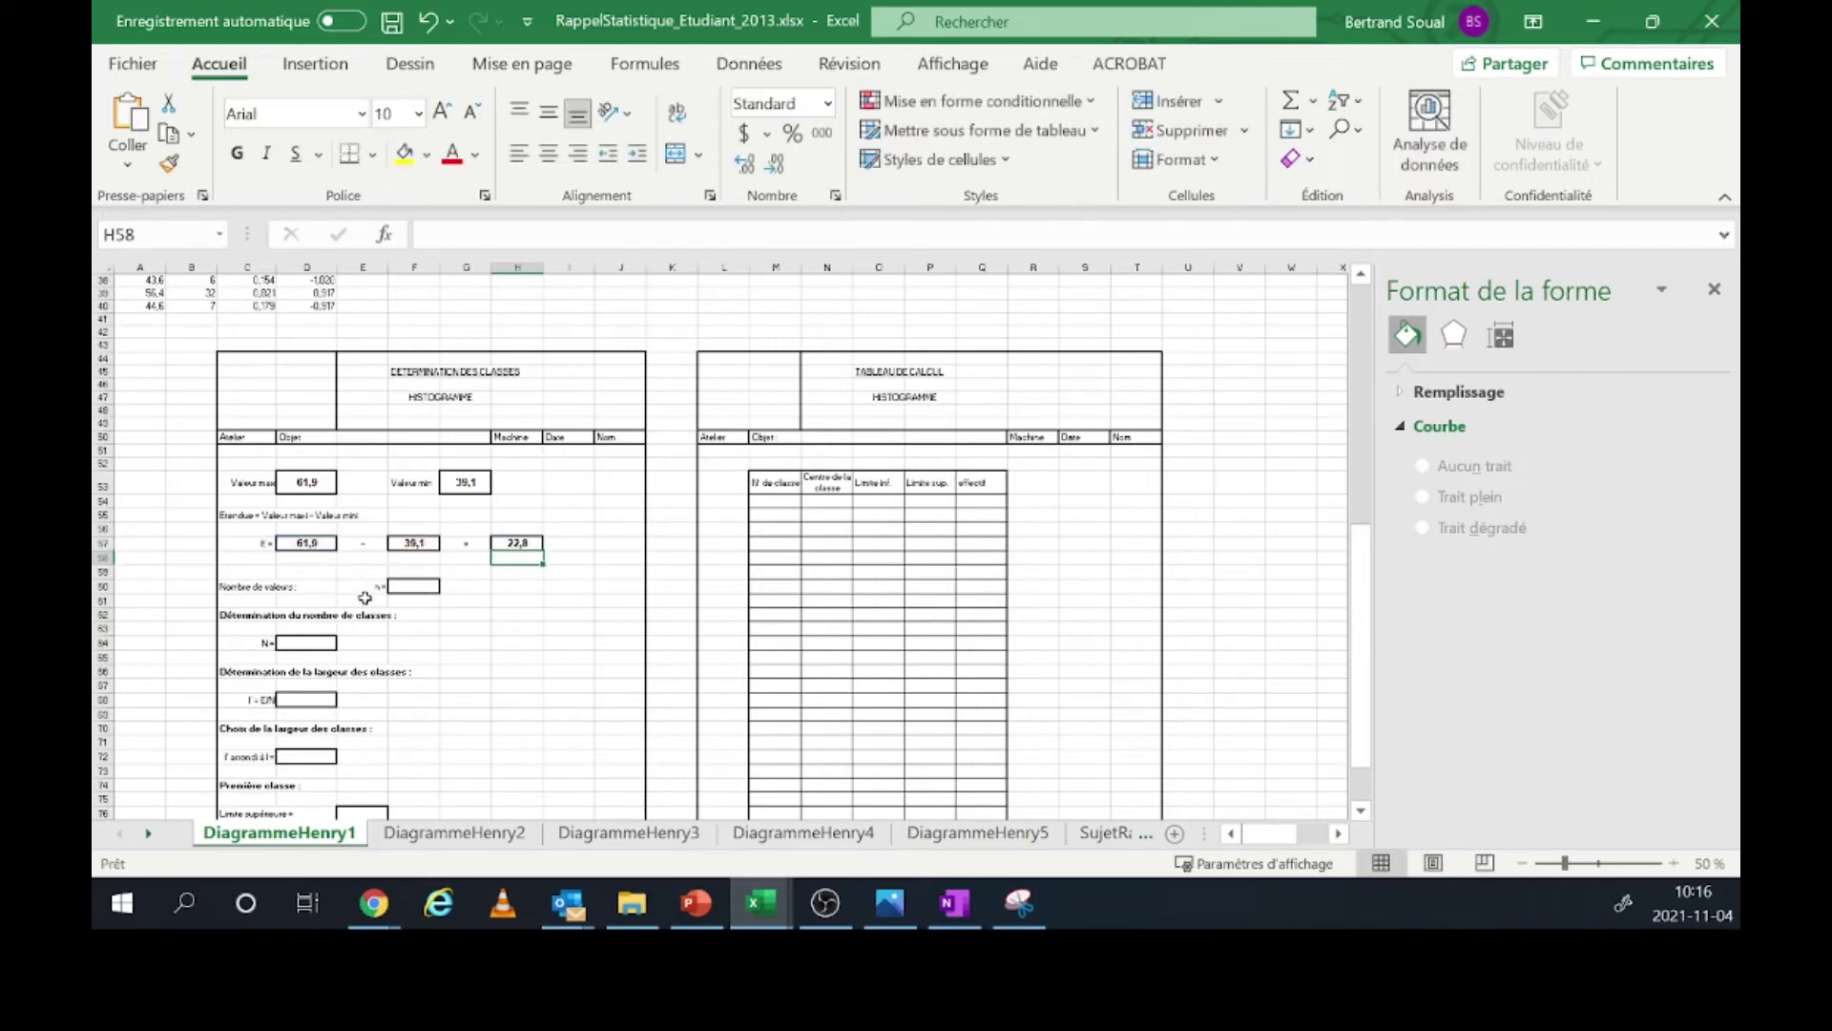
- Enter =nb in the Nombre de valeurs cell F60
left_click(427, 590)
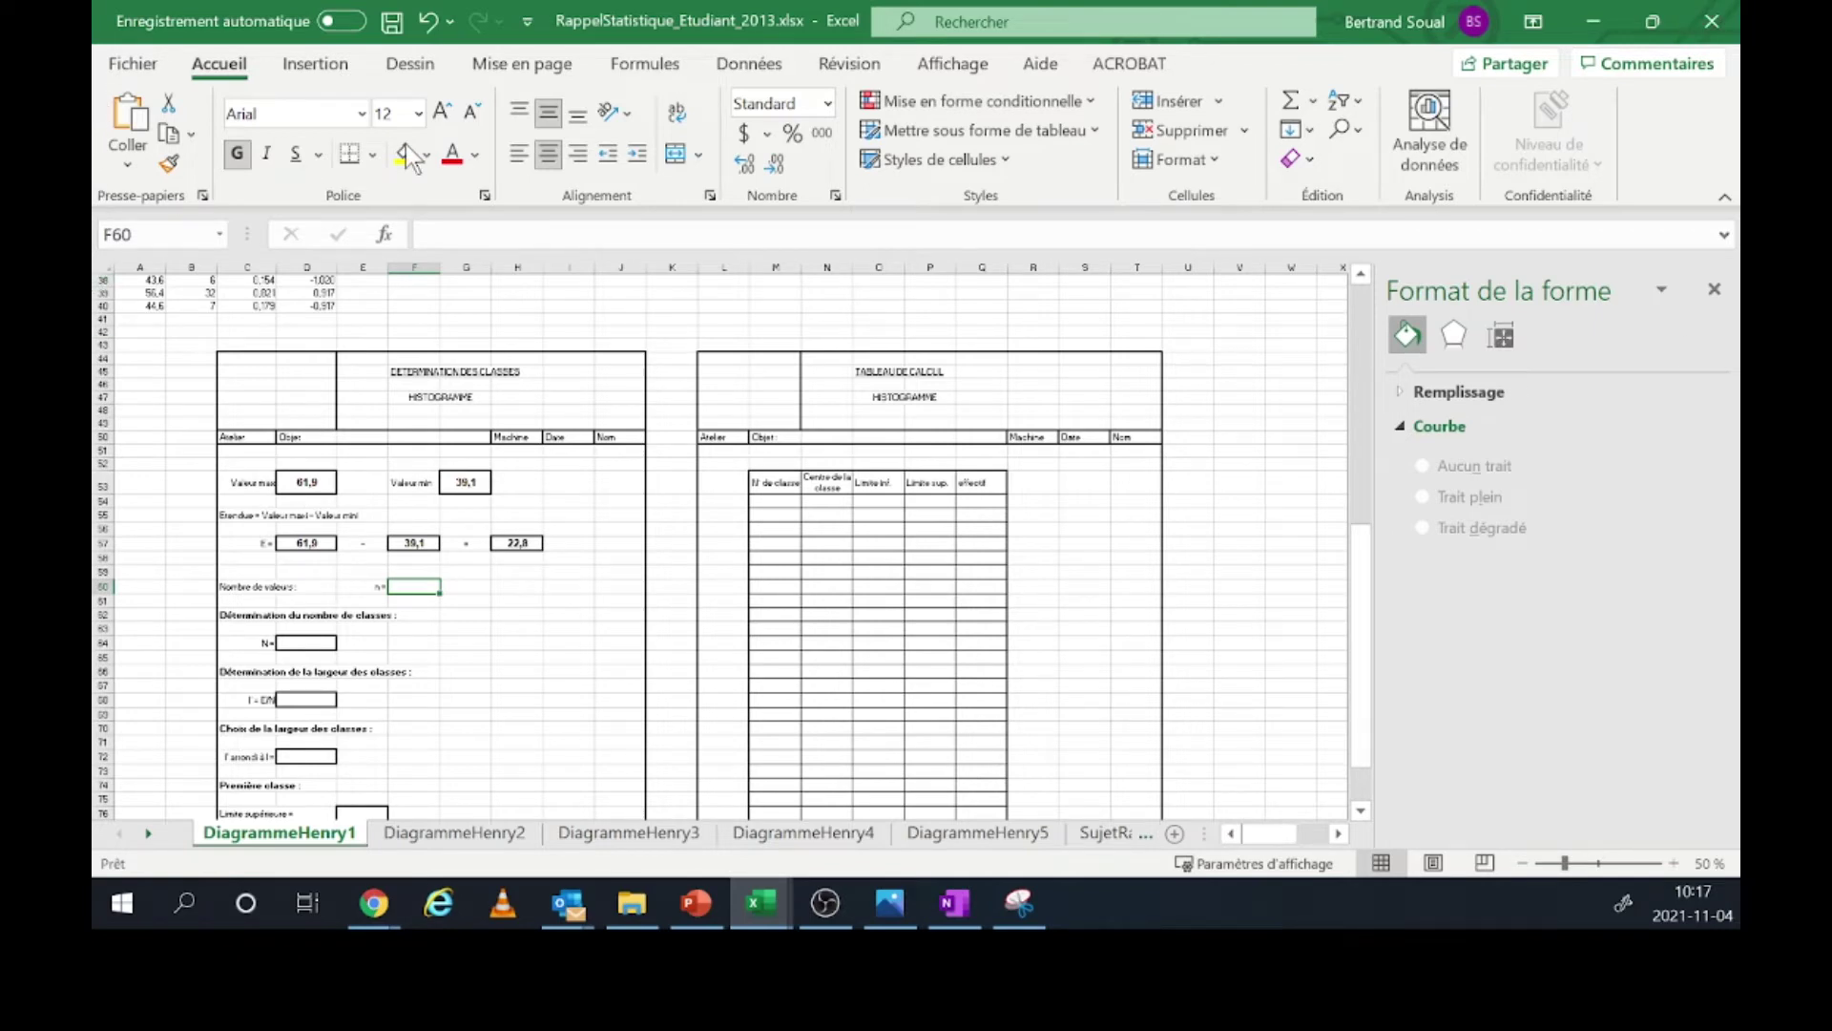
type("=")
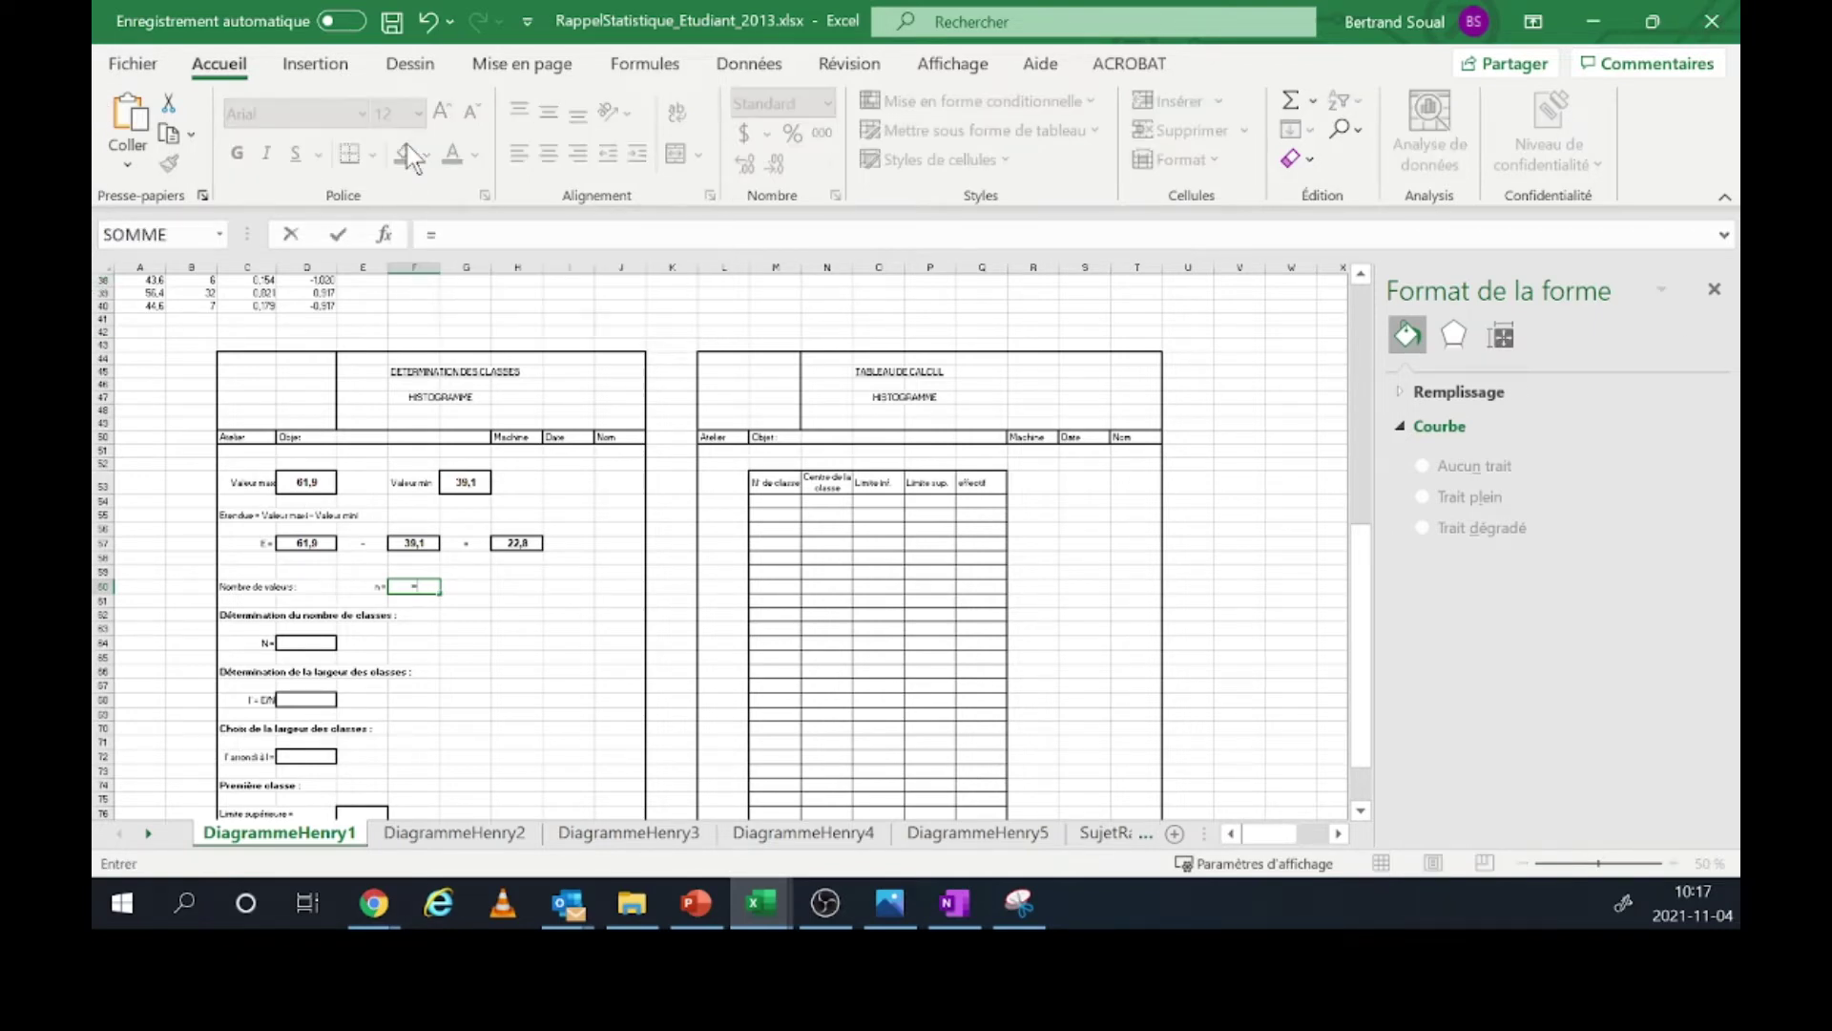
type("nb")
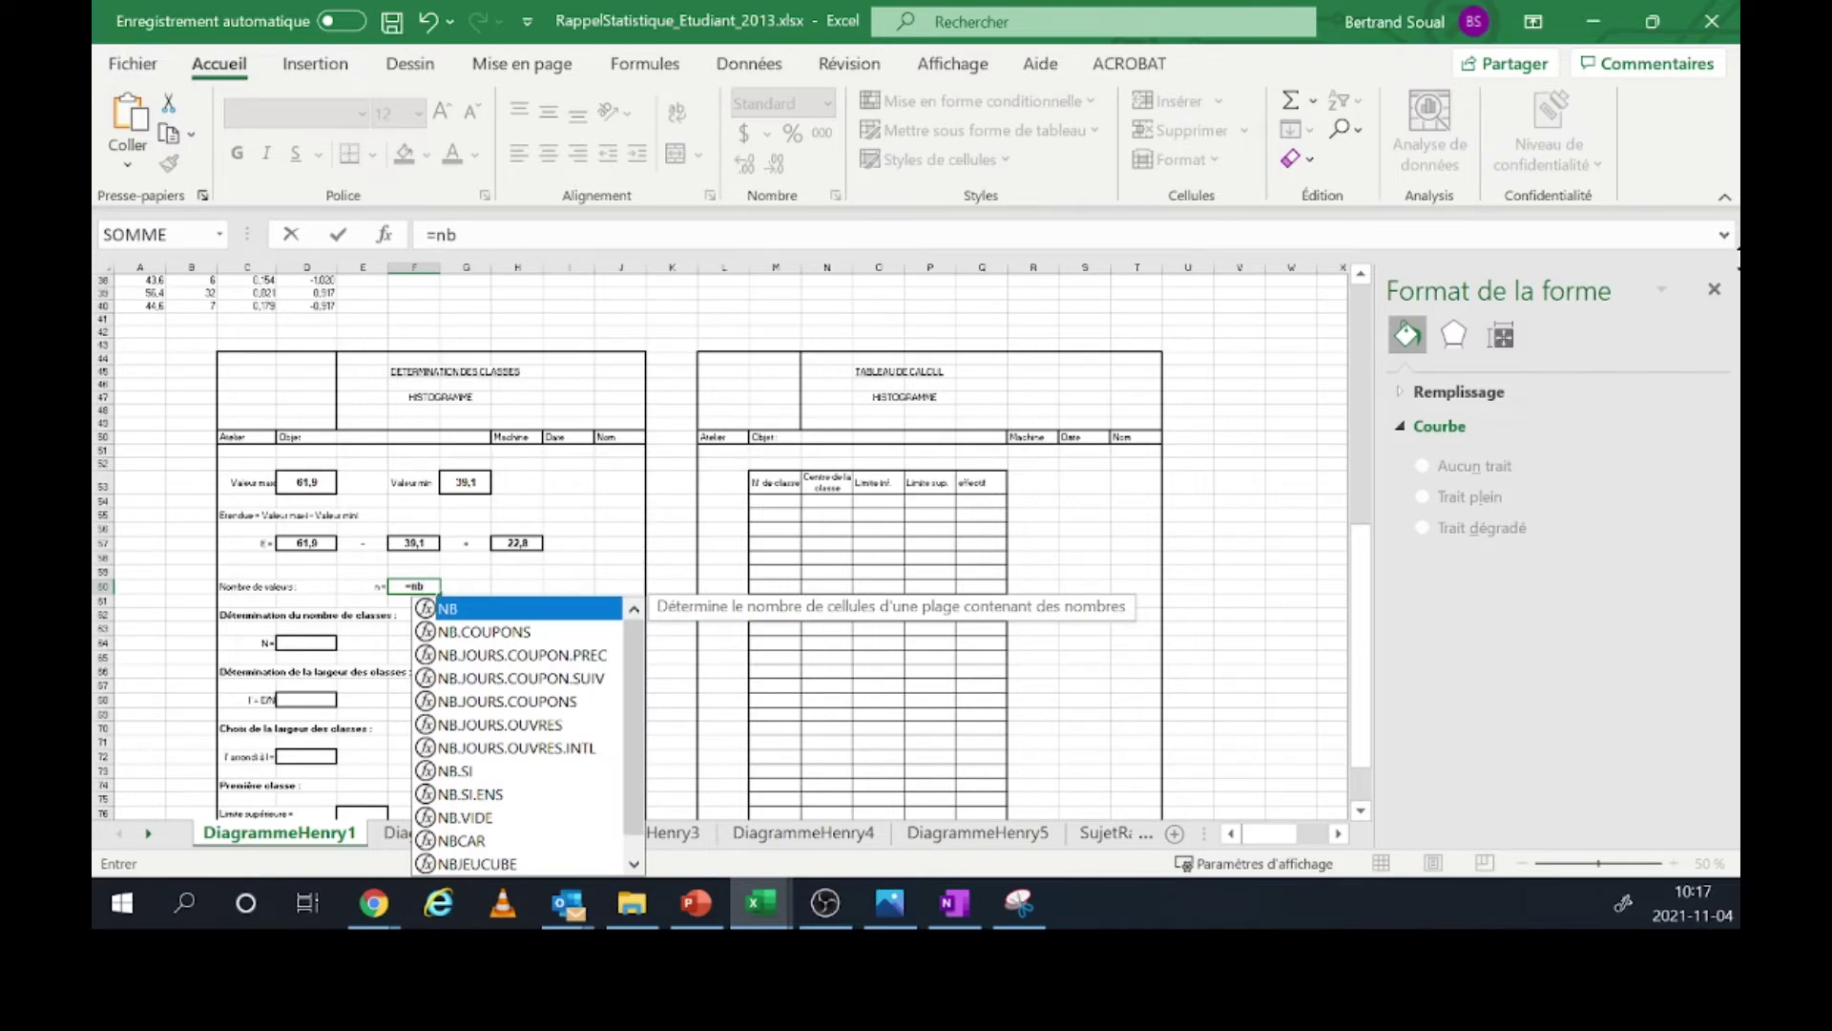
left_click(1605, 540)
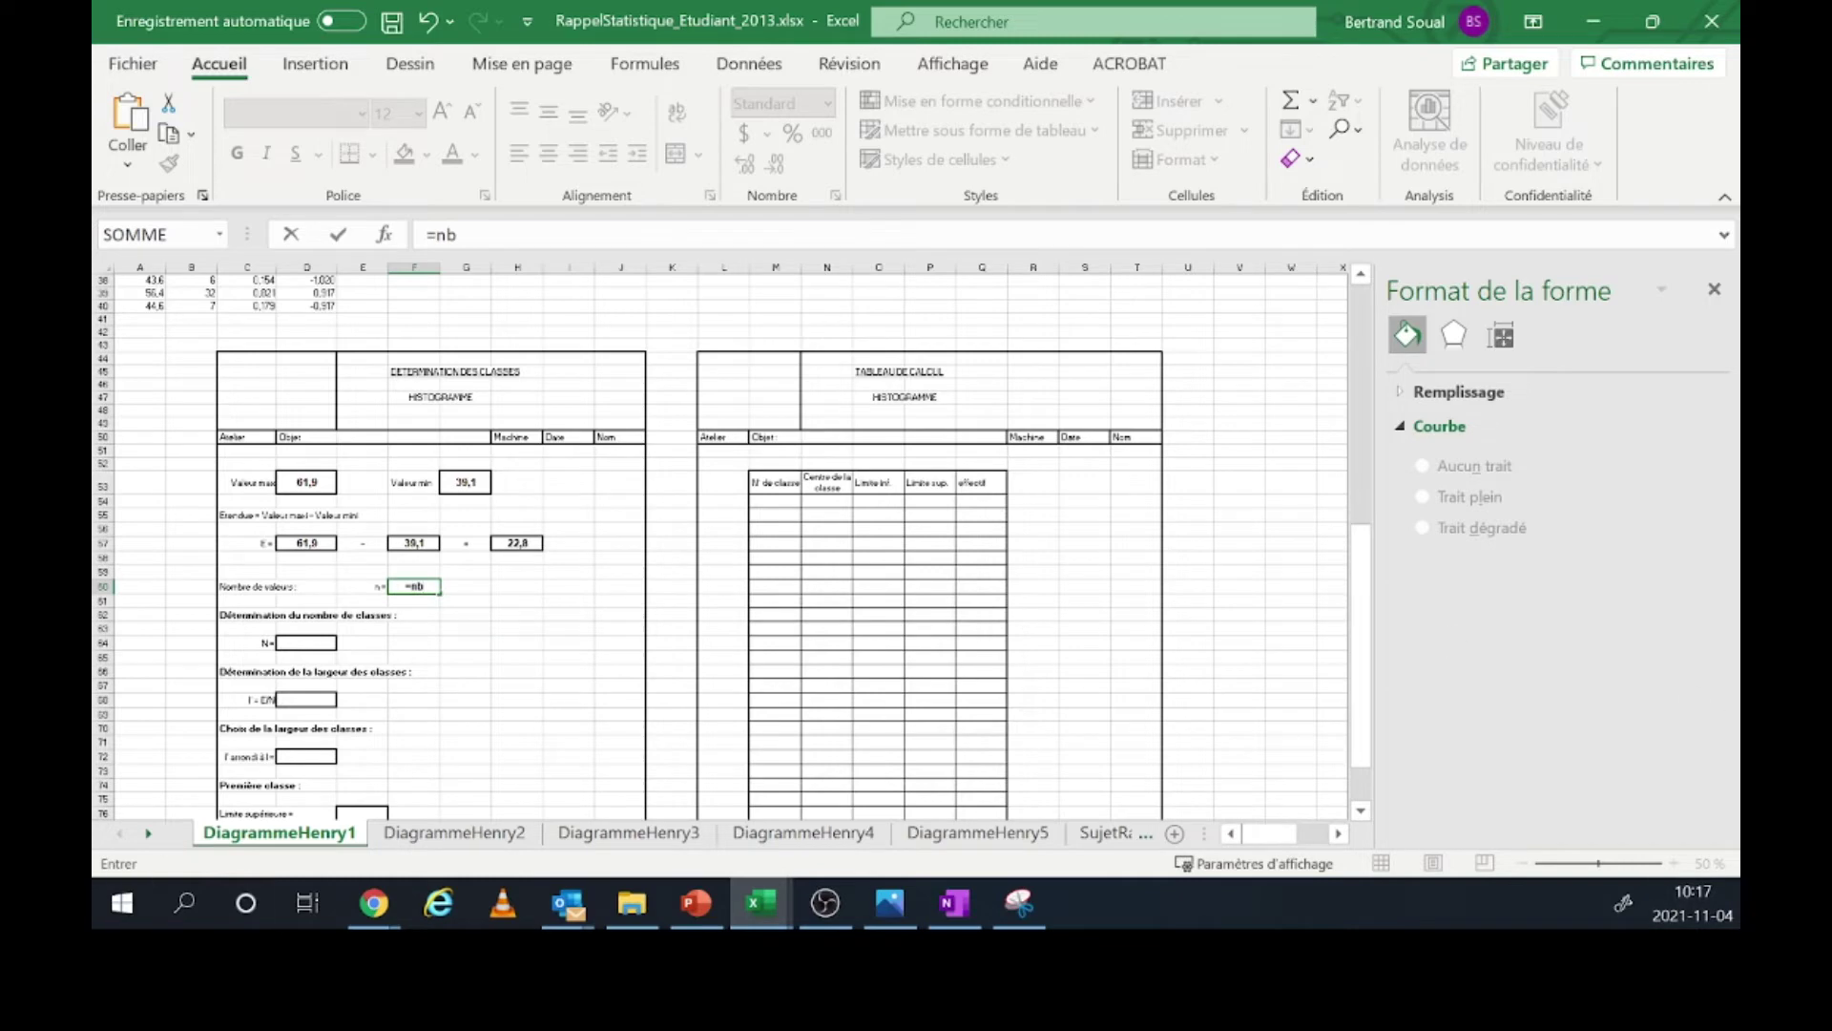
key("ctrl+Return")
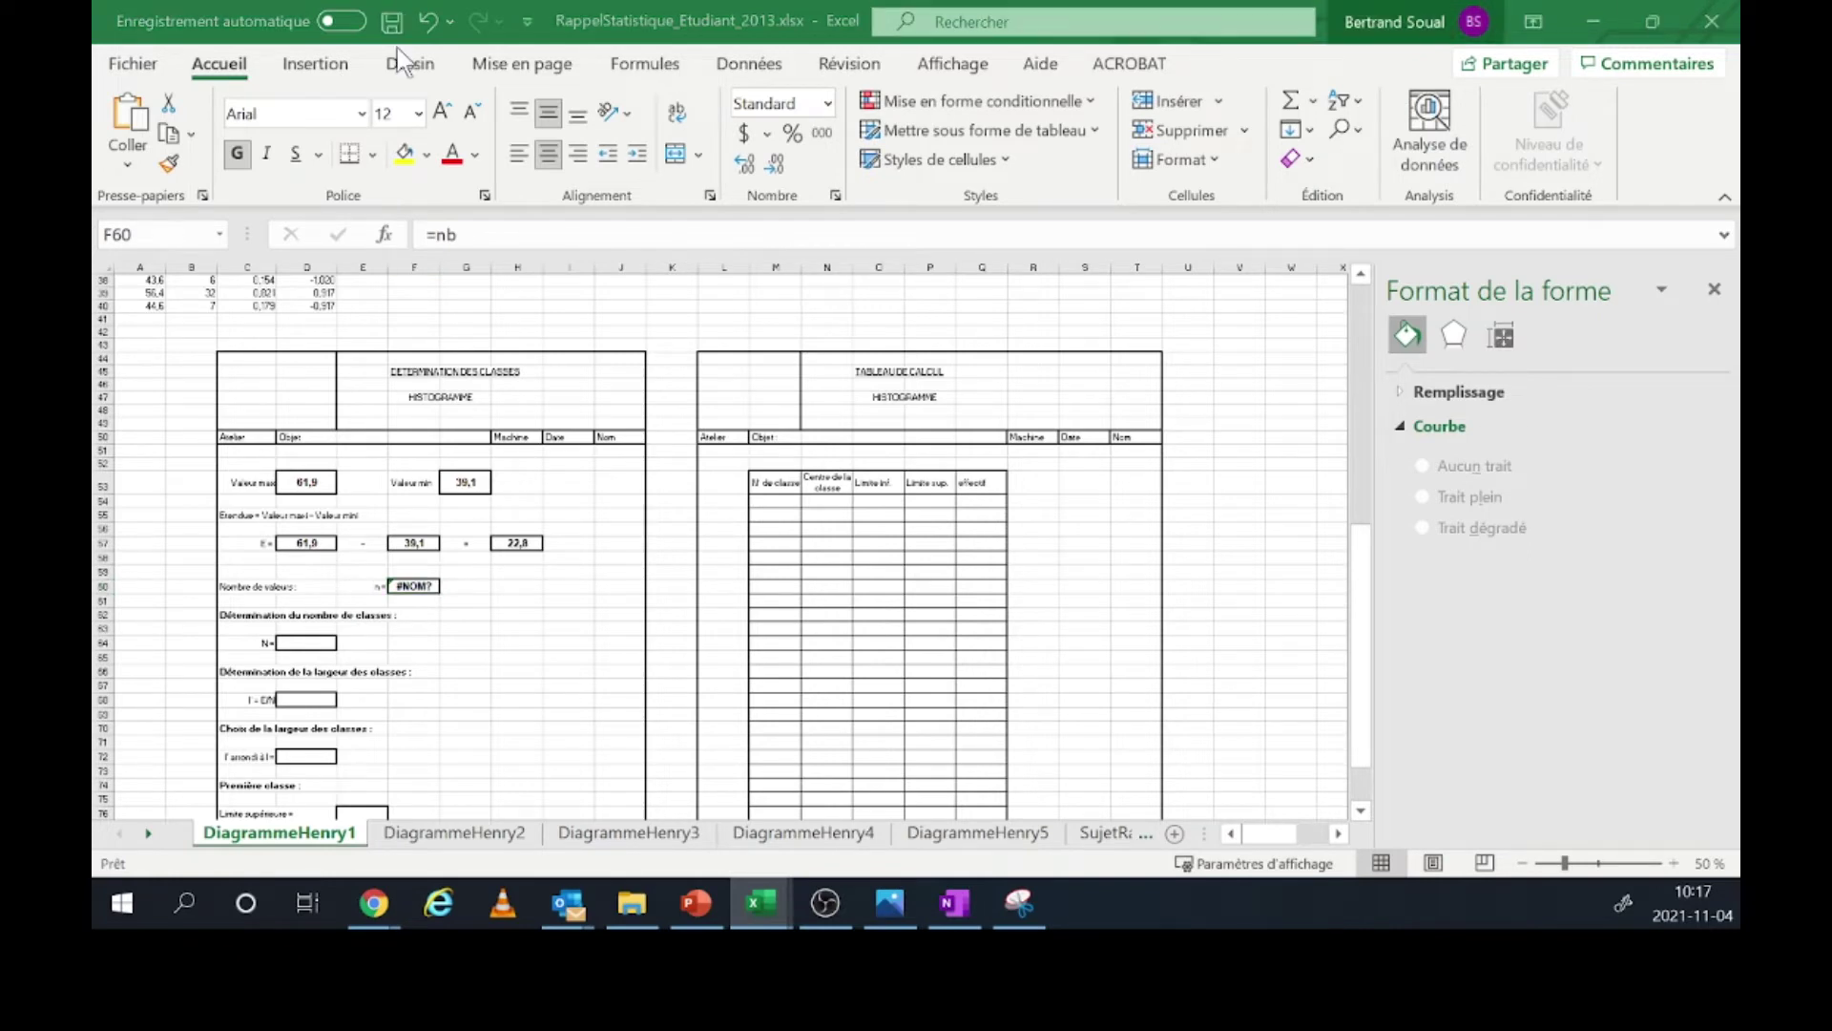
- Enter an NB formula in the number-of-classes cell D64 that counts the observed values in column A
left_click(299, 644)
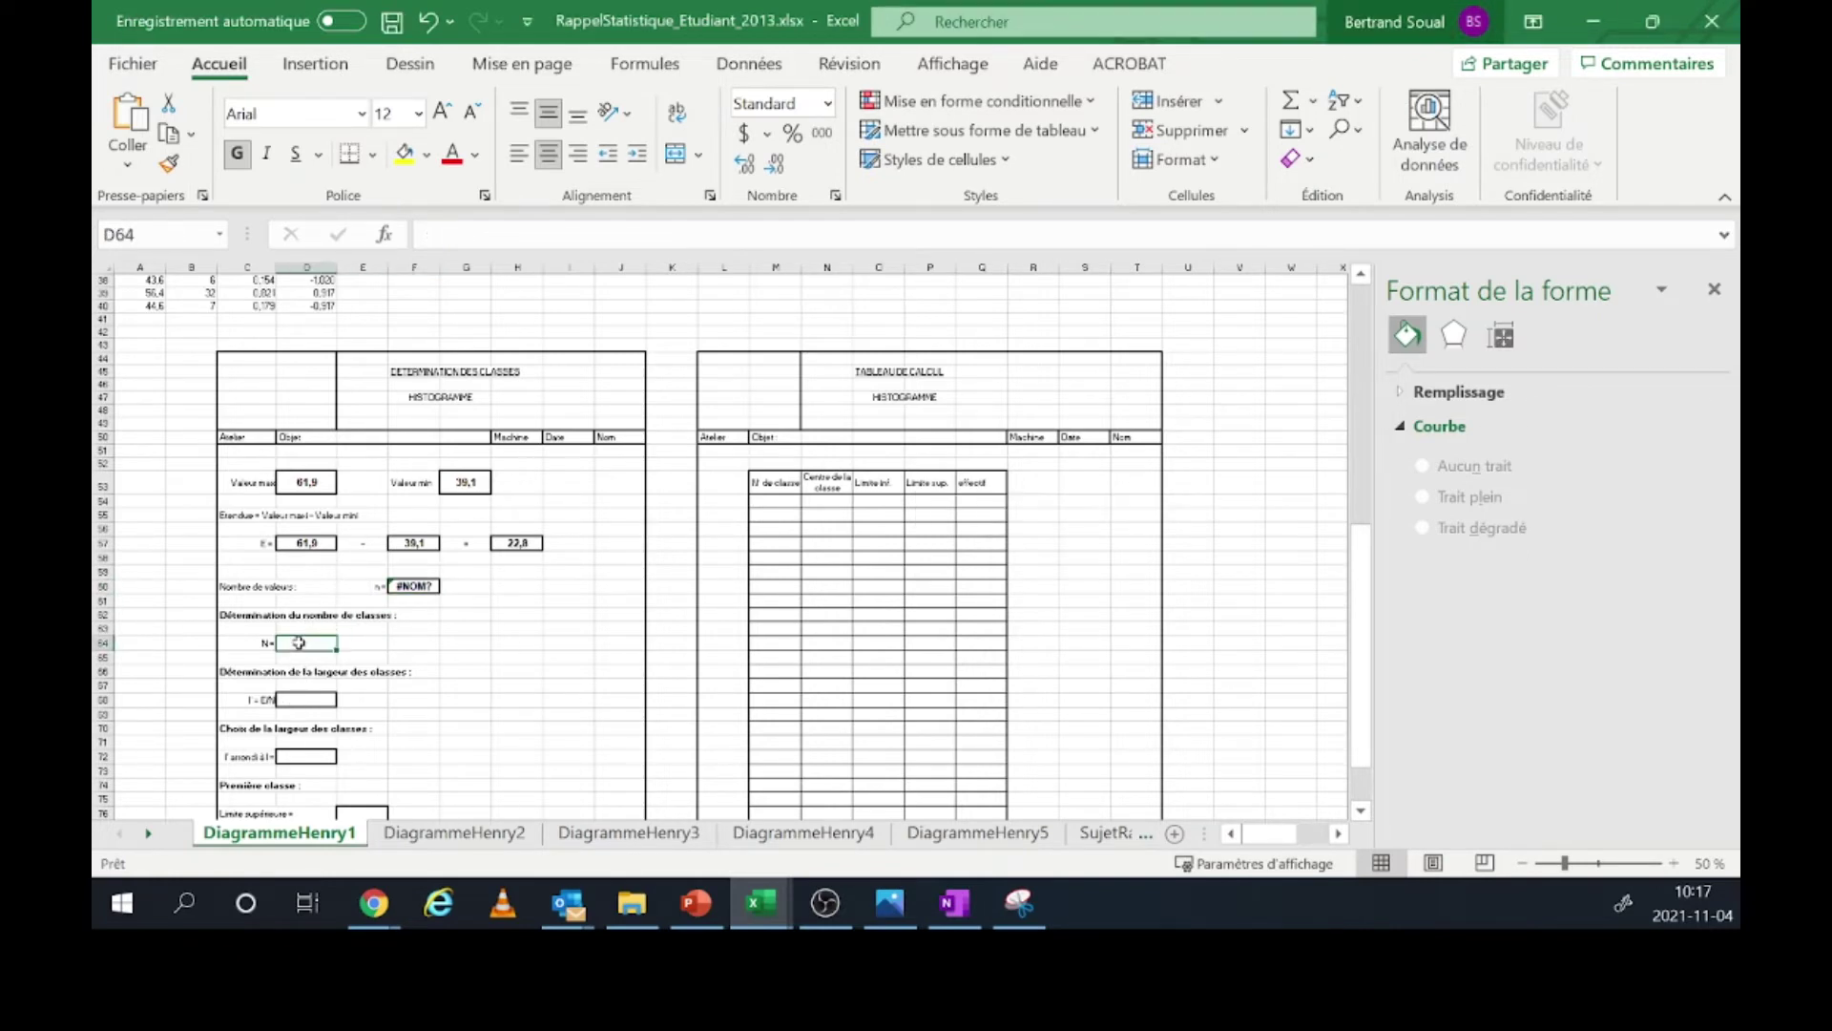
type("=")
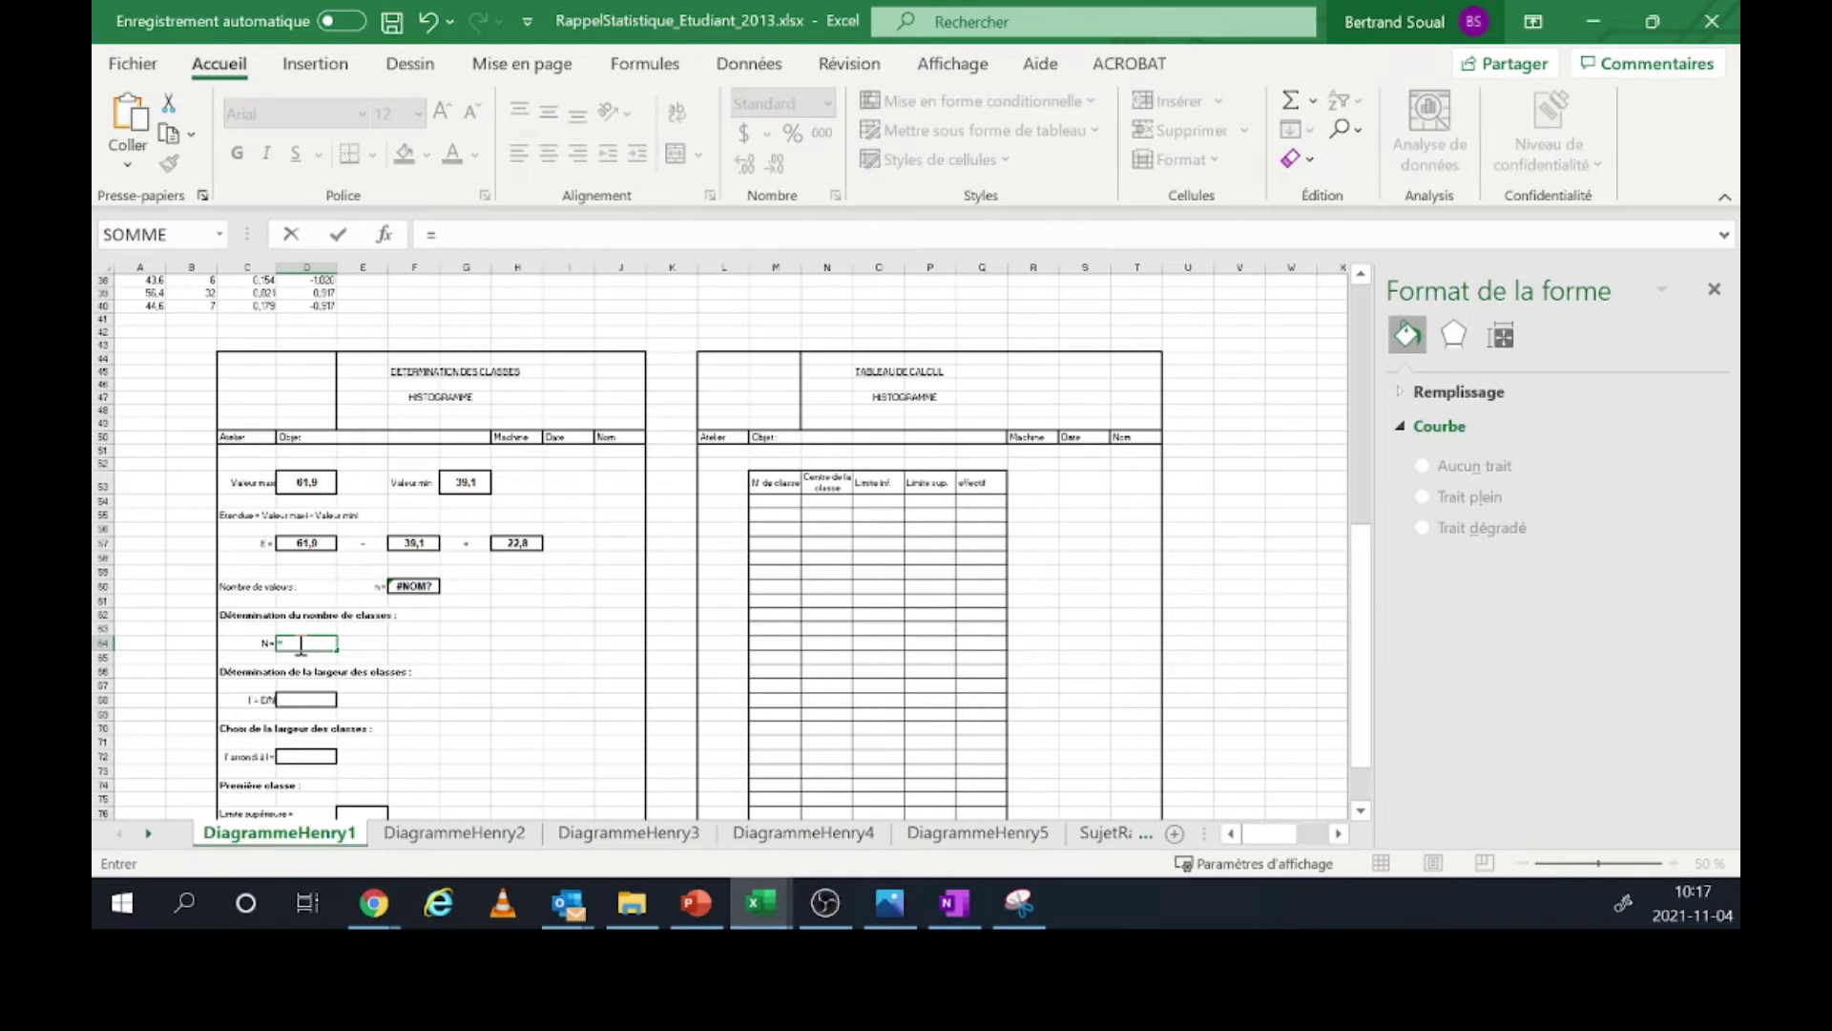
type("NB(")
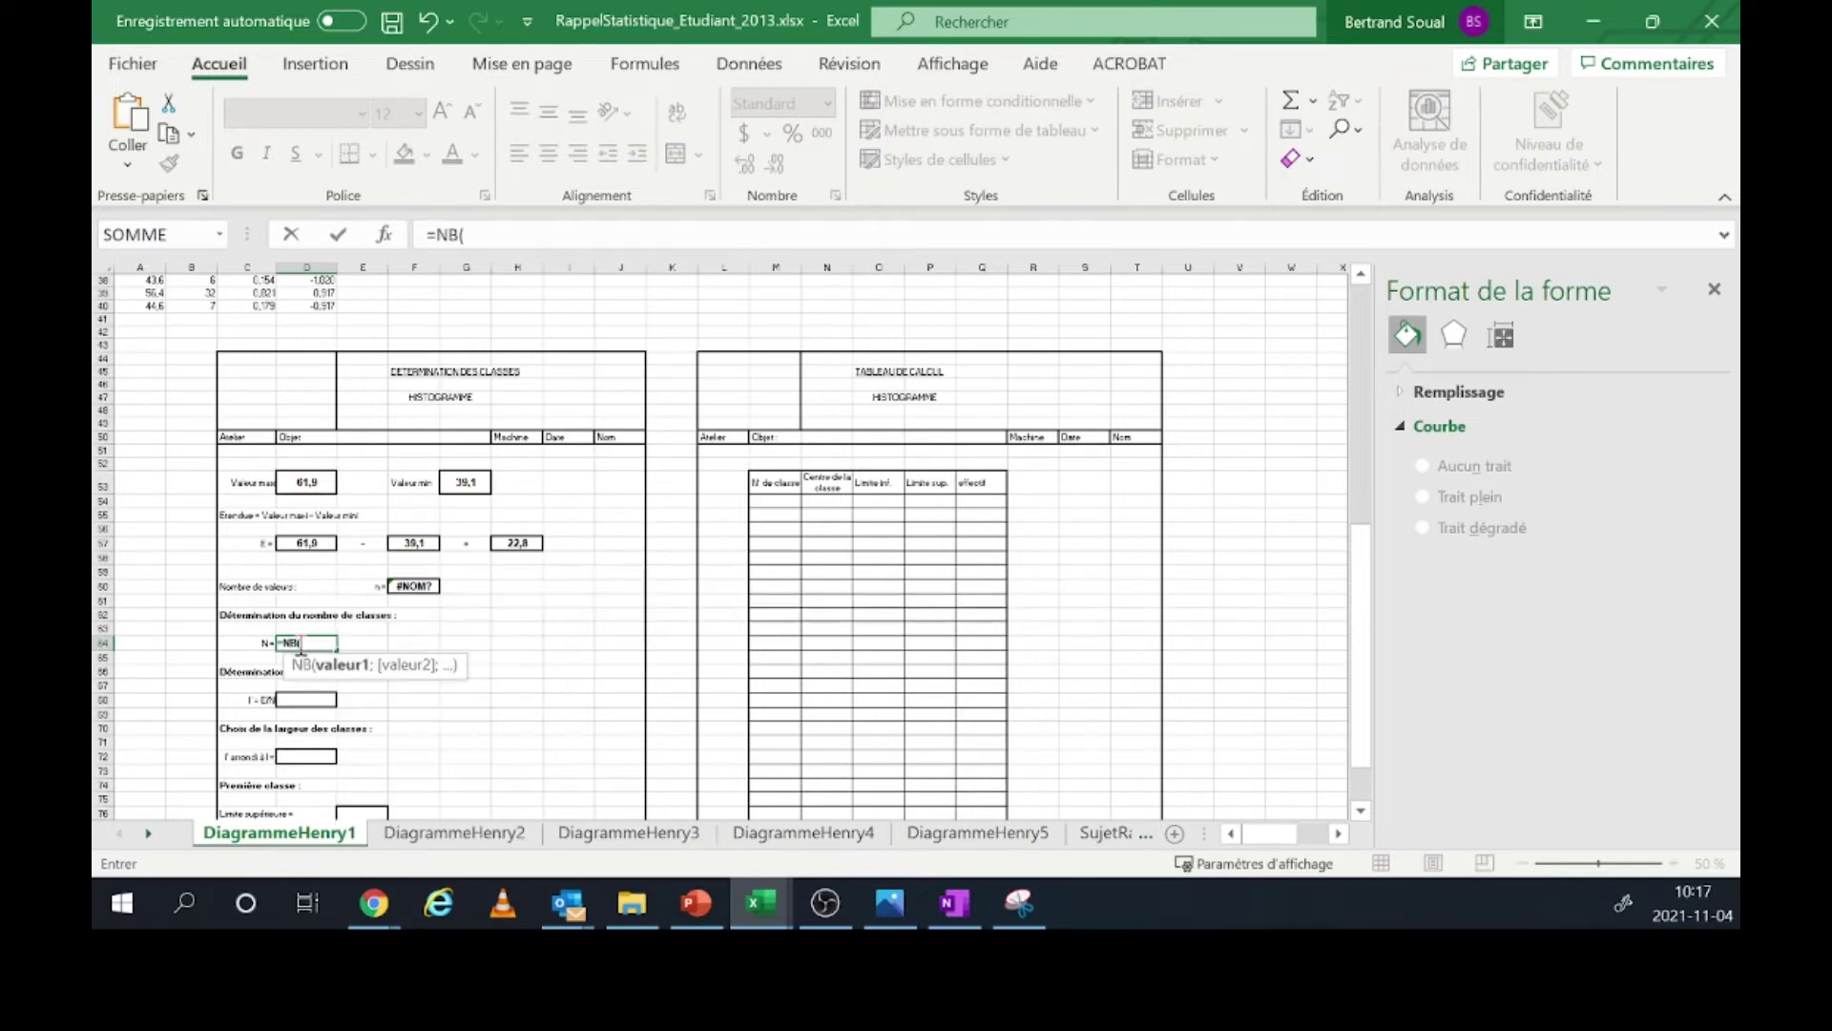
scroll(167, 395, "up", 2)
left_click_drag(155, 386, 127, 325)
key("Return")
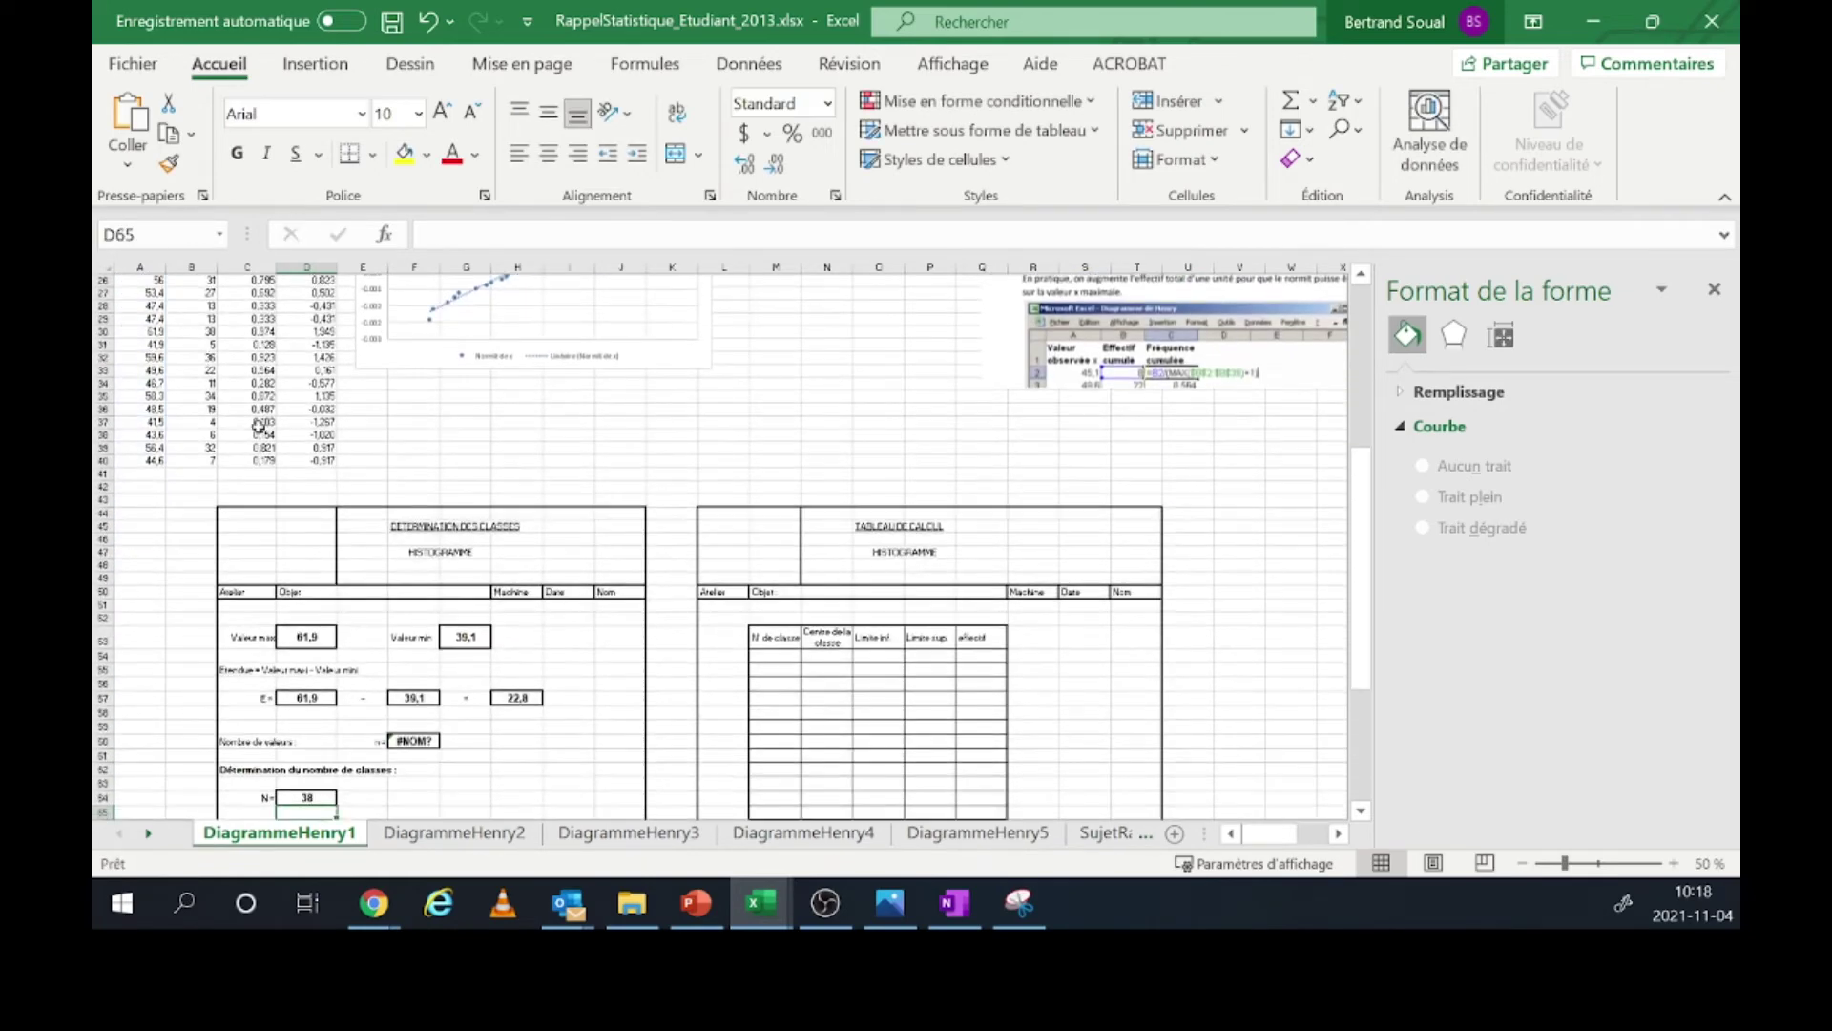
- Complete the NB formula in the Nombre de valeurs cell F60 so that it counts the observed values in column A
scroll(435, 504, "down", 3)
left_click(412, 626)
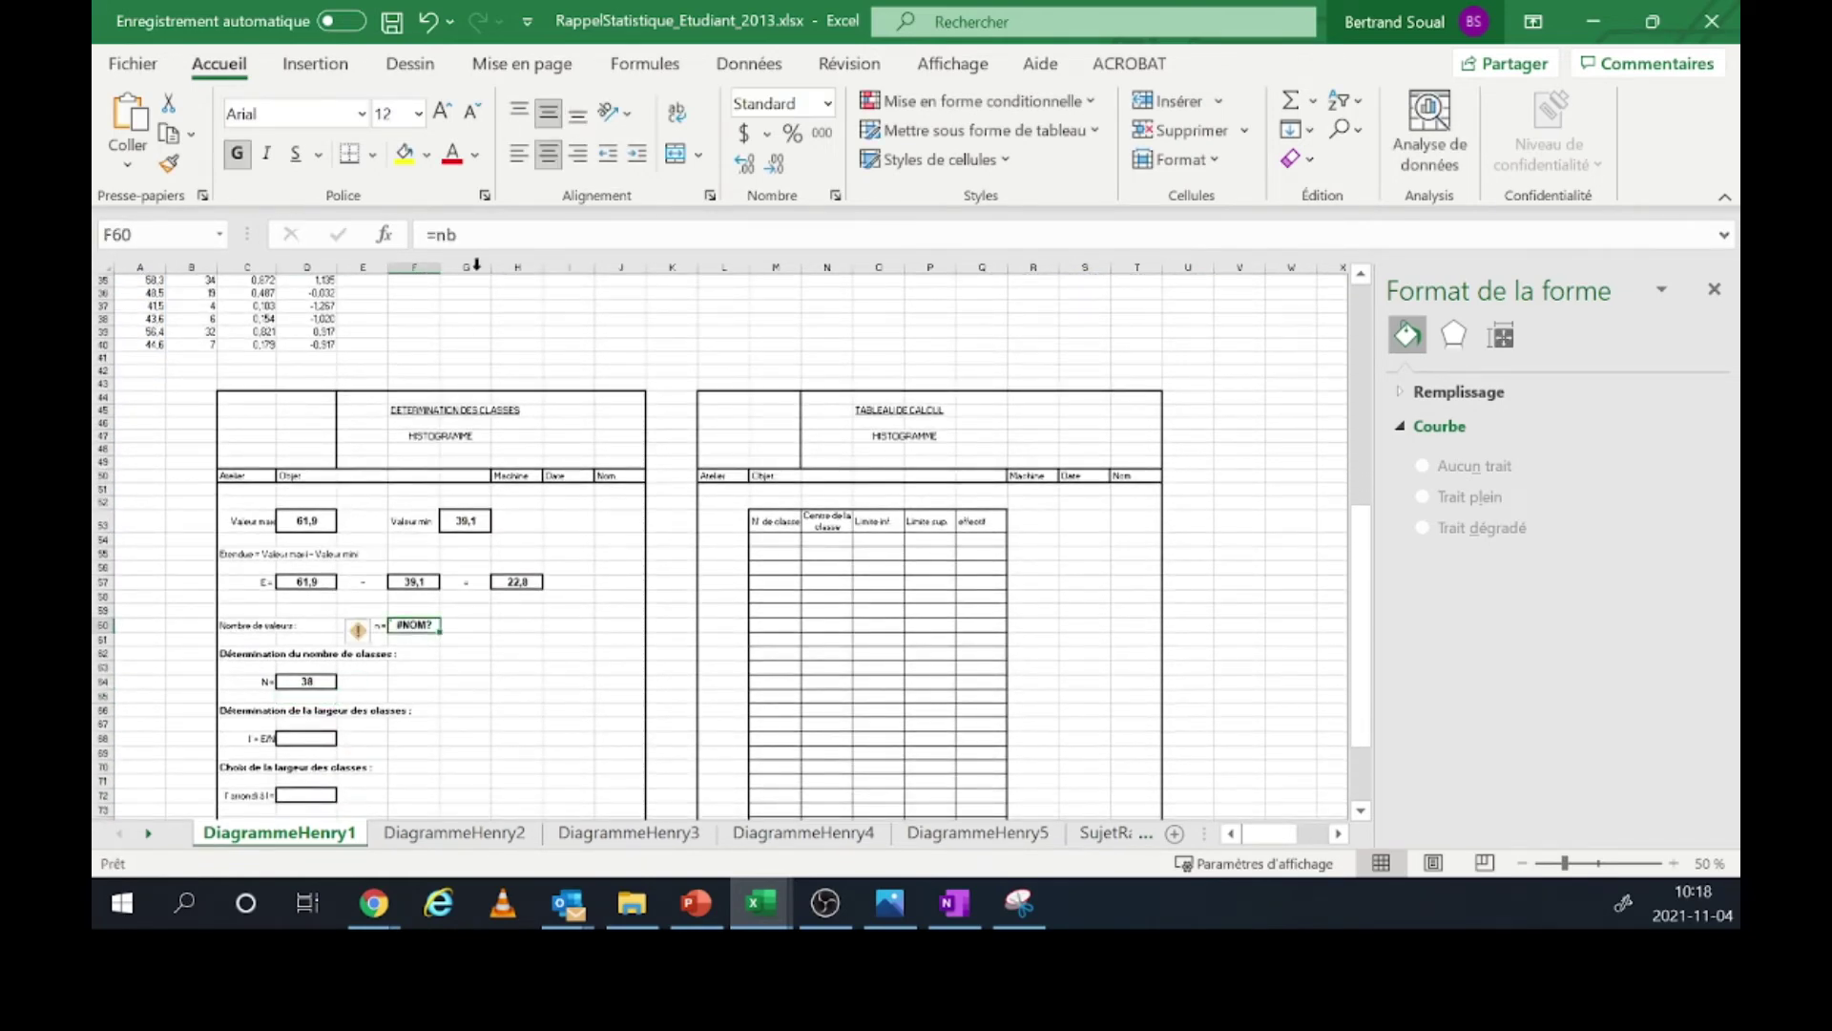
left_click(469, 242)
type("(")
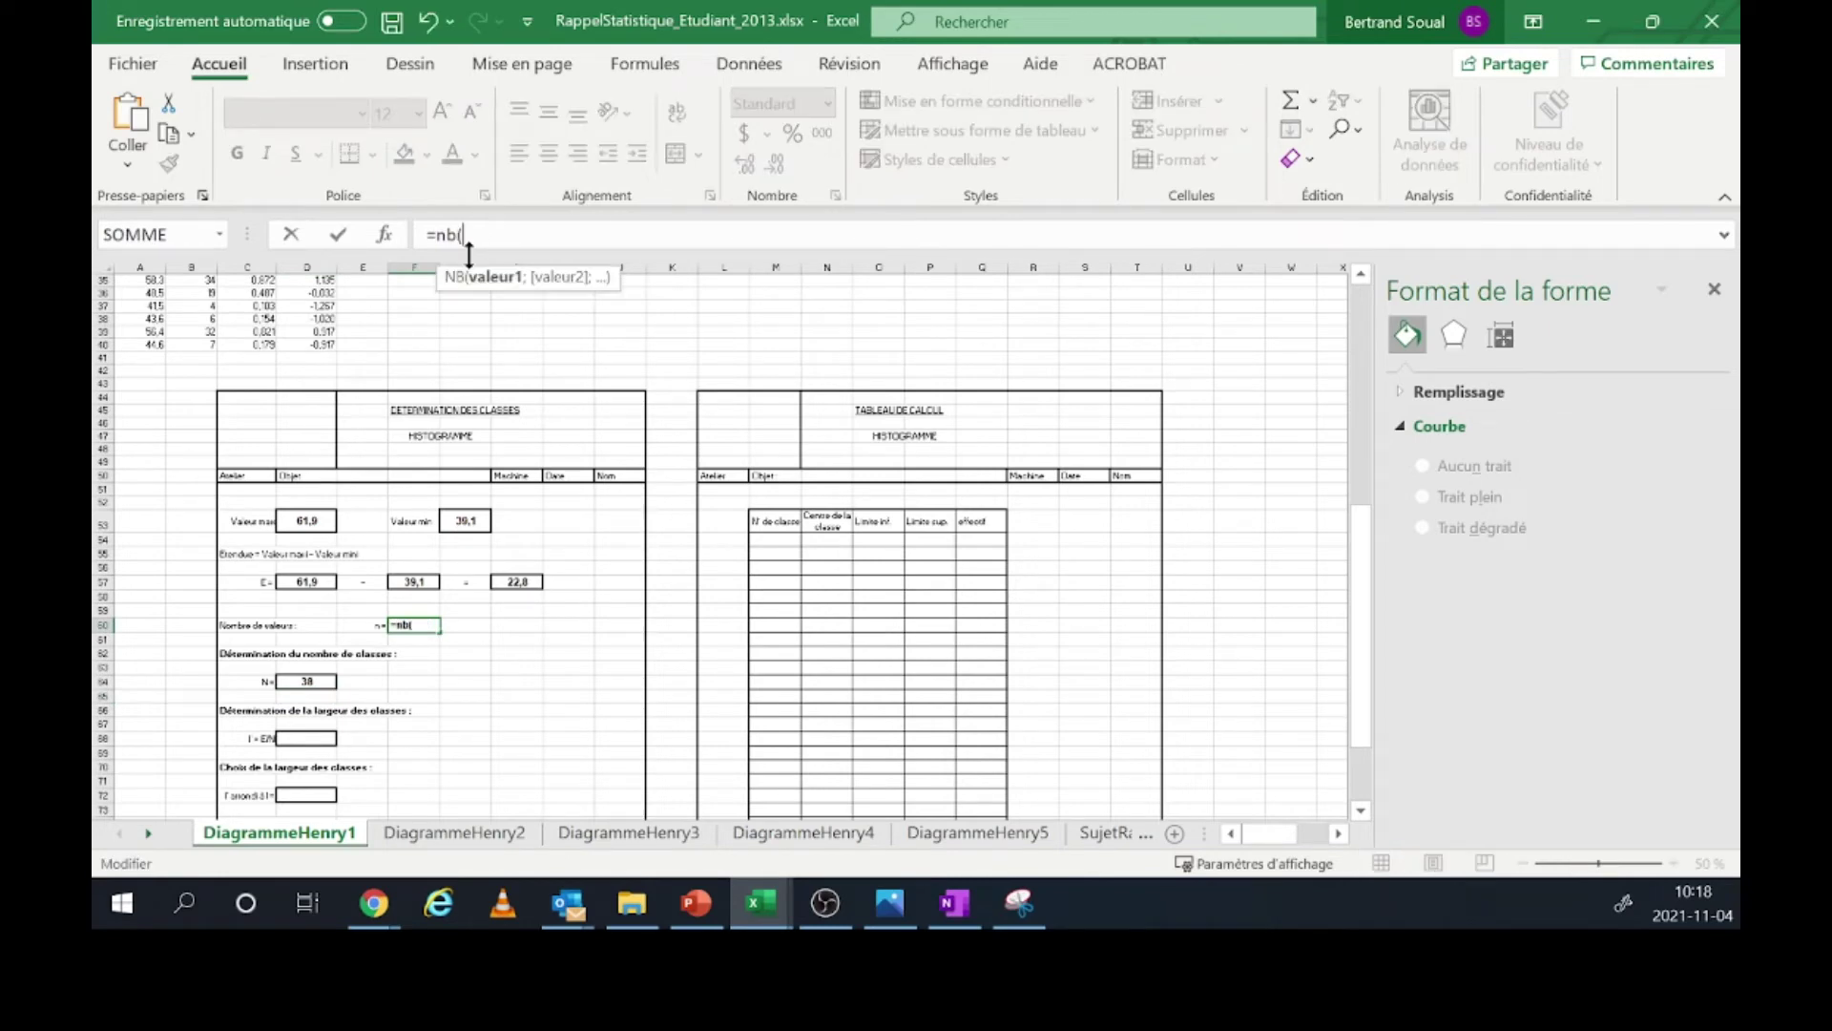
left_click(150, 347)
mouse_move(150, 347)
left_mouse_down()
mouse_move(139, 274)
mouse_move(125, 354)
mouse_move(129, 336)
left_mouse_up()
key("Return")
- Replace the formula in the number-of-classes cell D64 with the start of a RACINE square-root formula
scroll(434, 668, "down", 5)
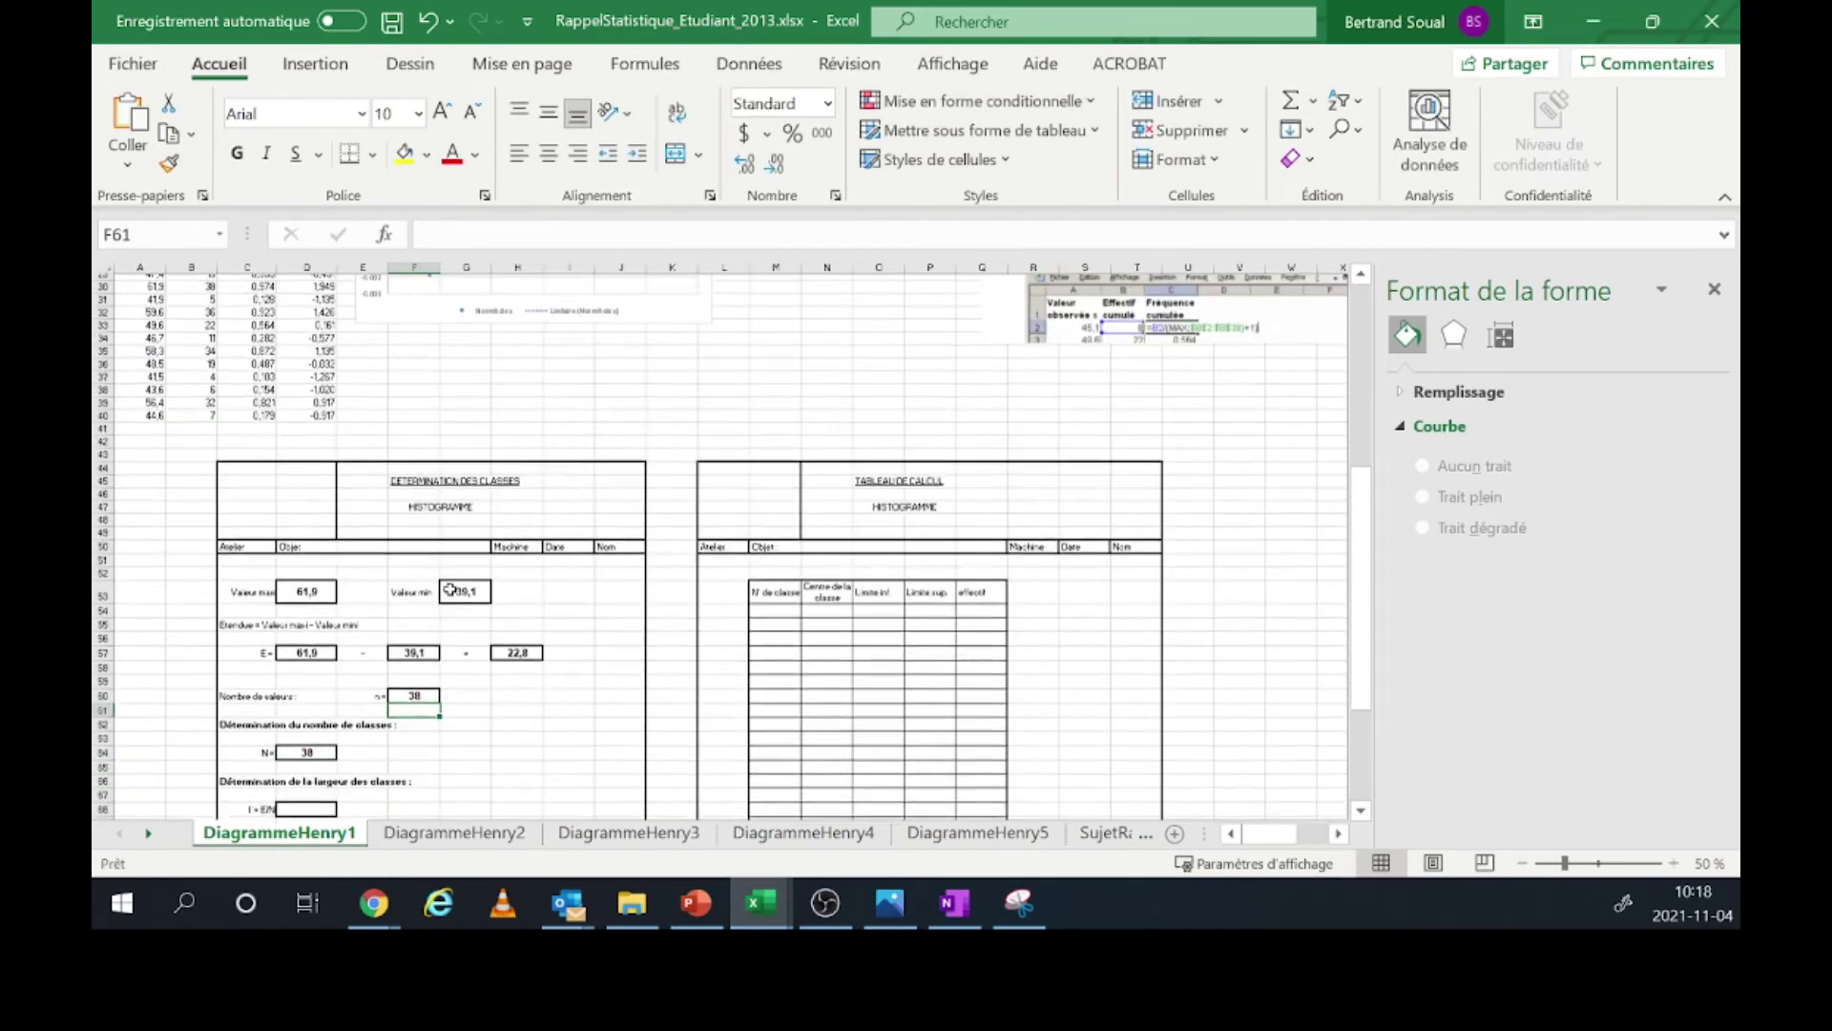
scroll(430, 714, "down", 1)
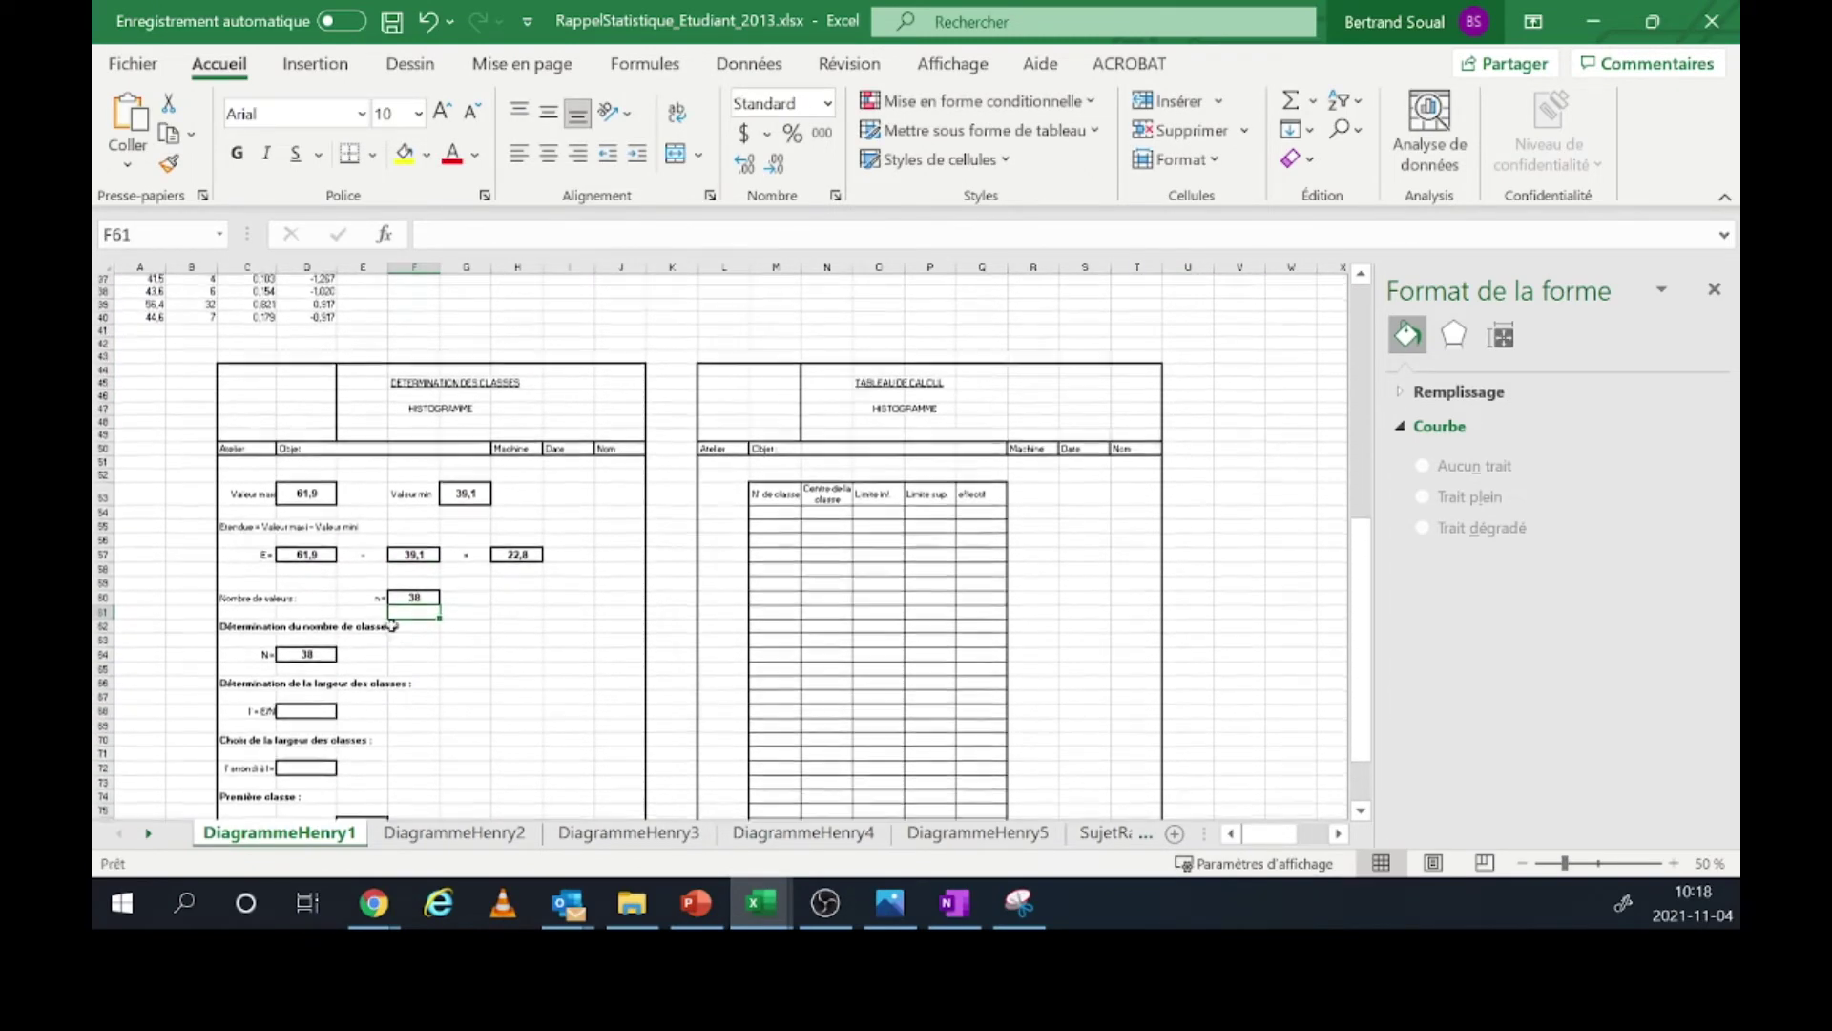
left_click(328, 656)
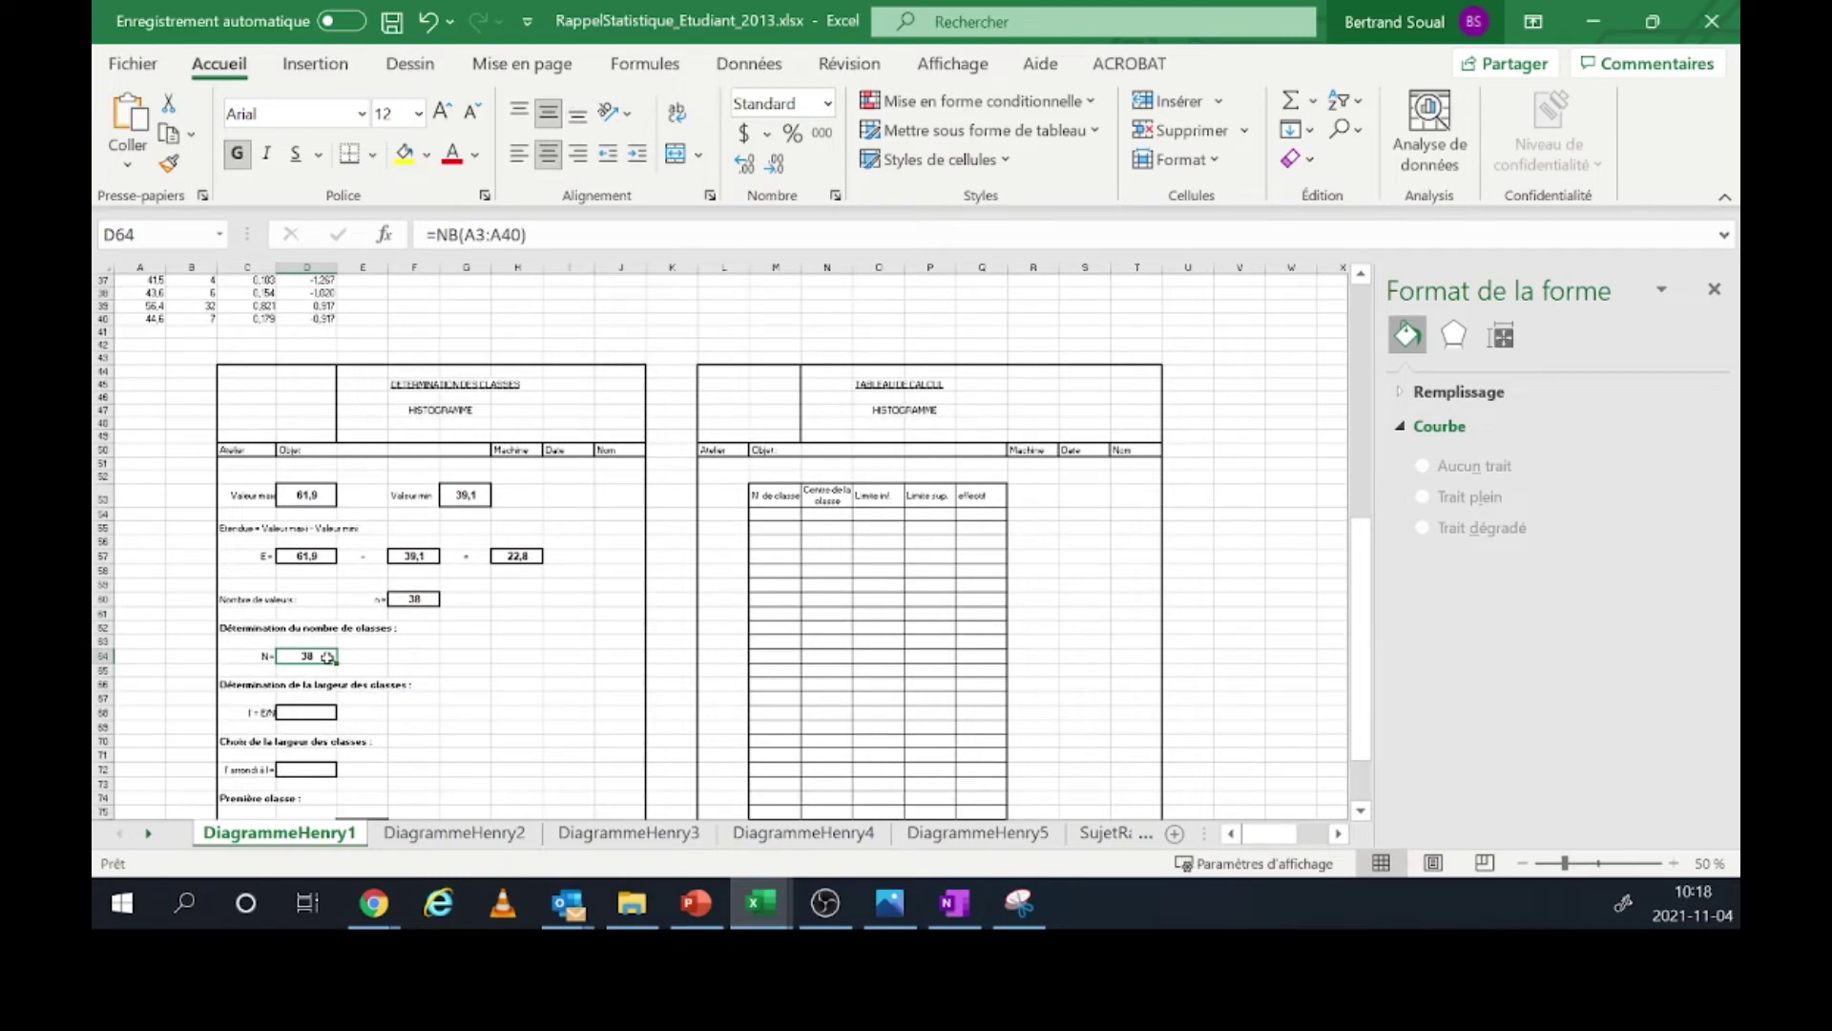
left_click(528, 235)
left_click_drag(527, 235, 368, 222)
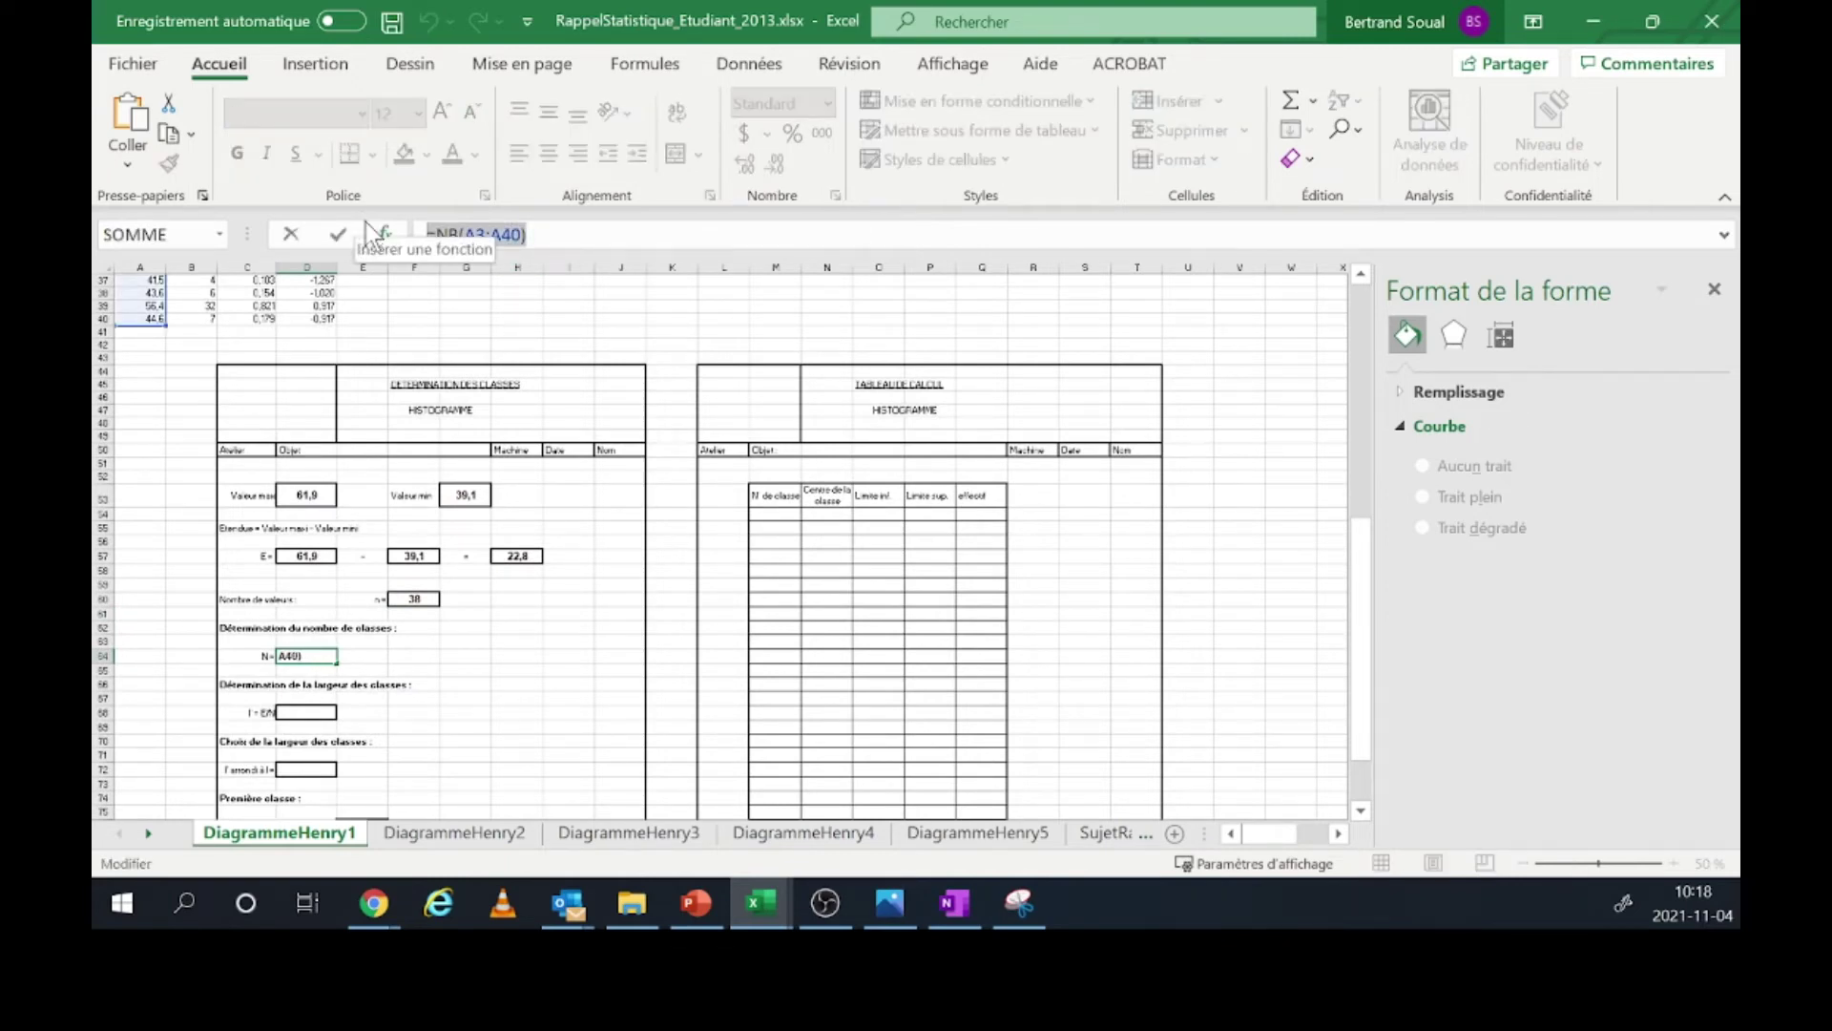
type("=")
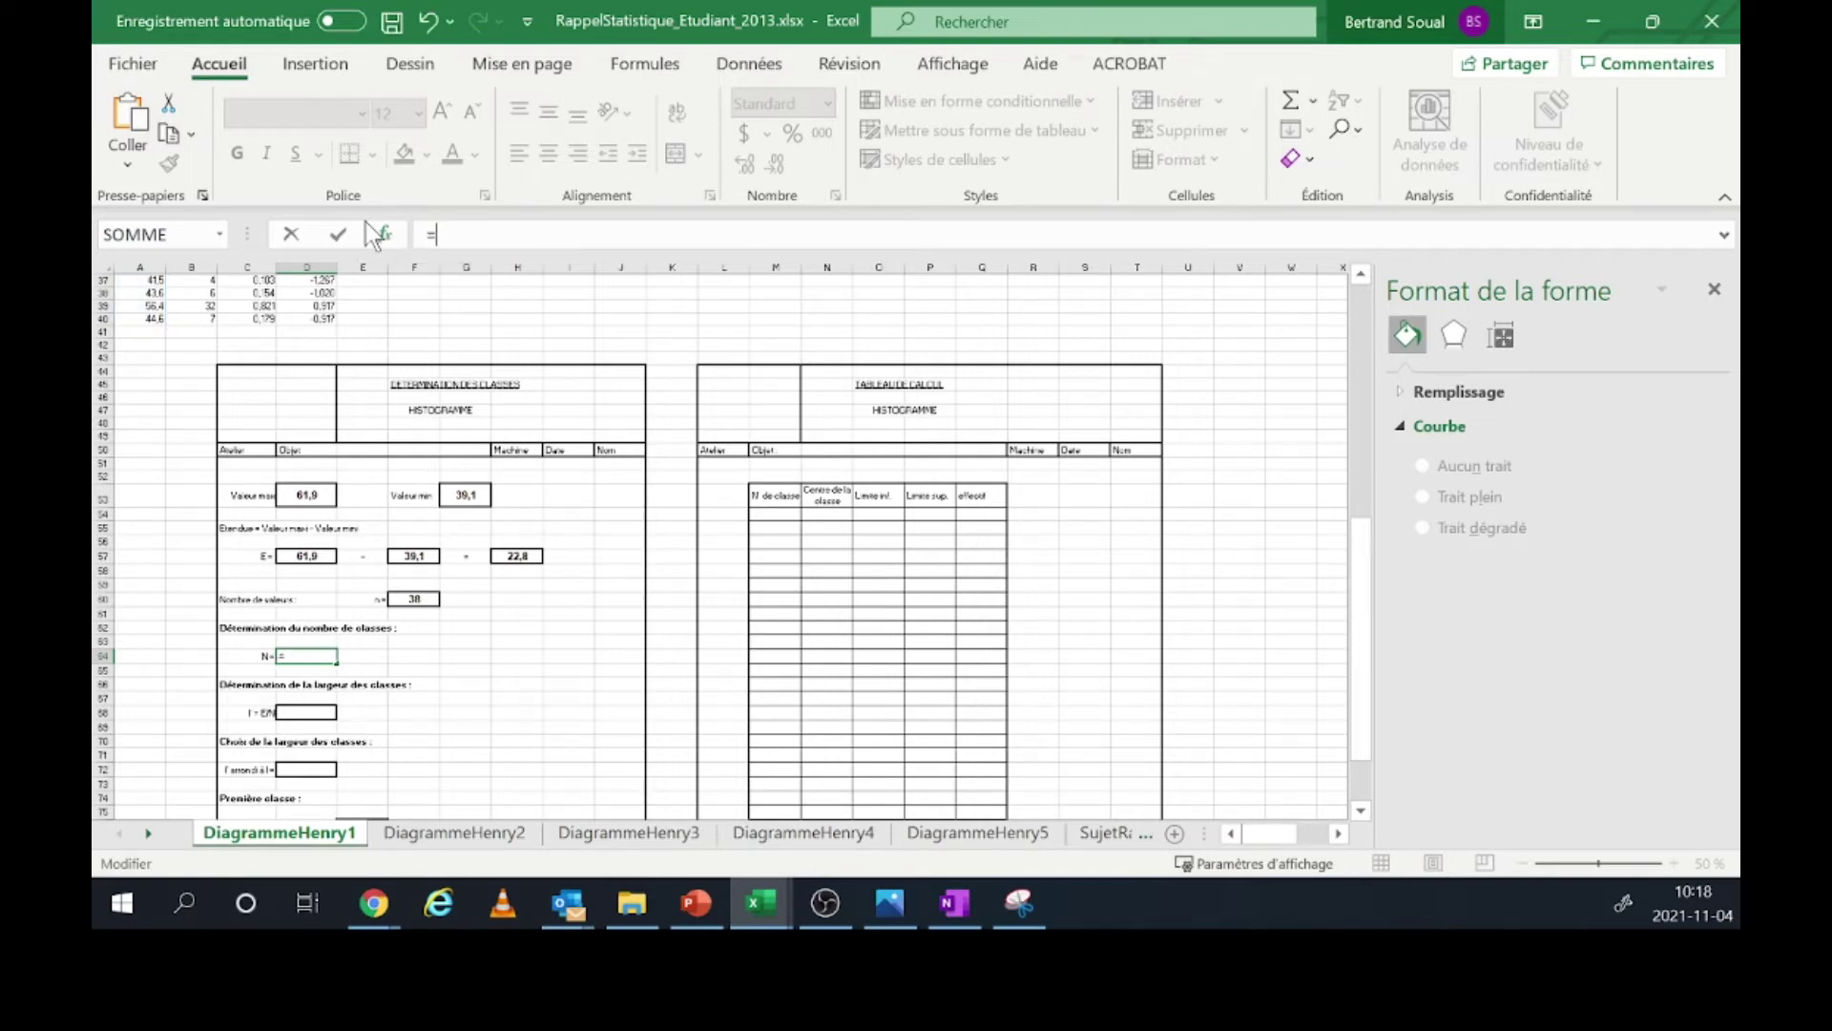
type("ra")
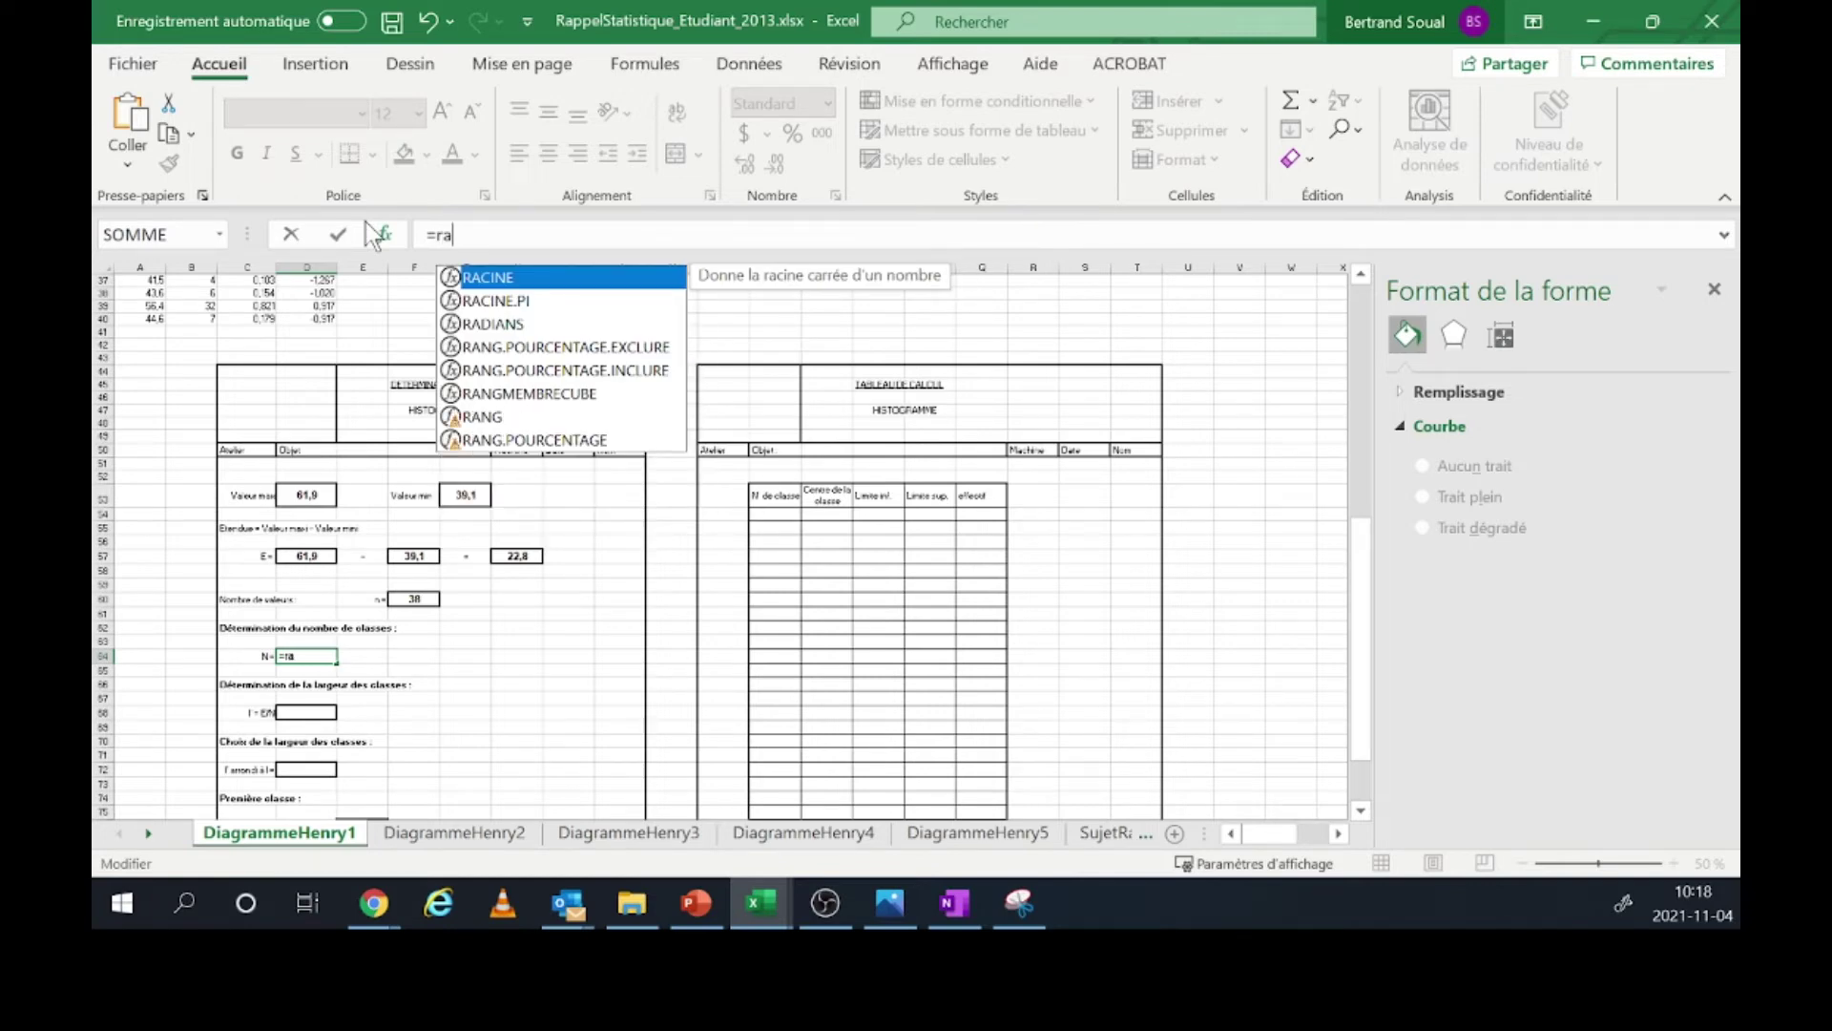
key("Tab")
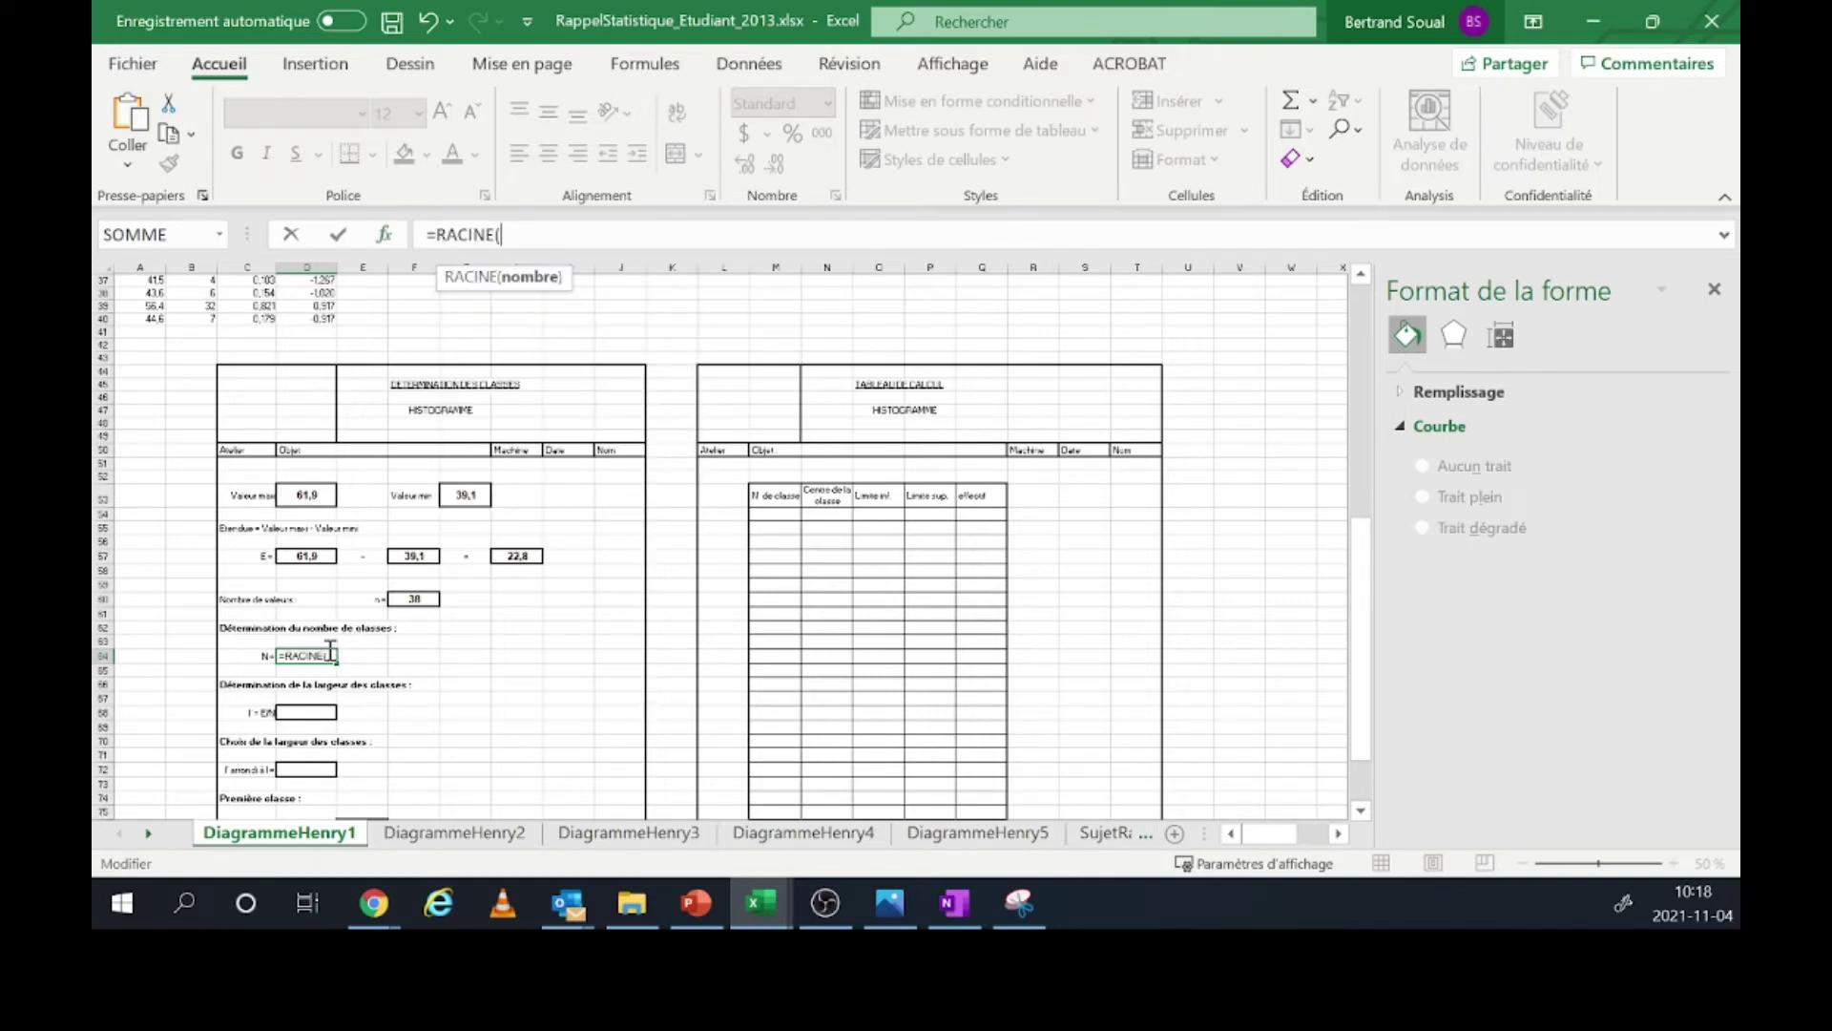
- Wrap the D64 square root in a round-up and finish it as =ARRONDI.SUP(RACINE(F60);0)
key("Home")
key("Right")
type("arrond")
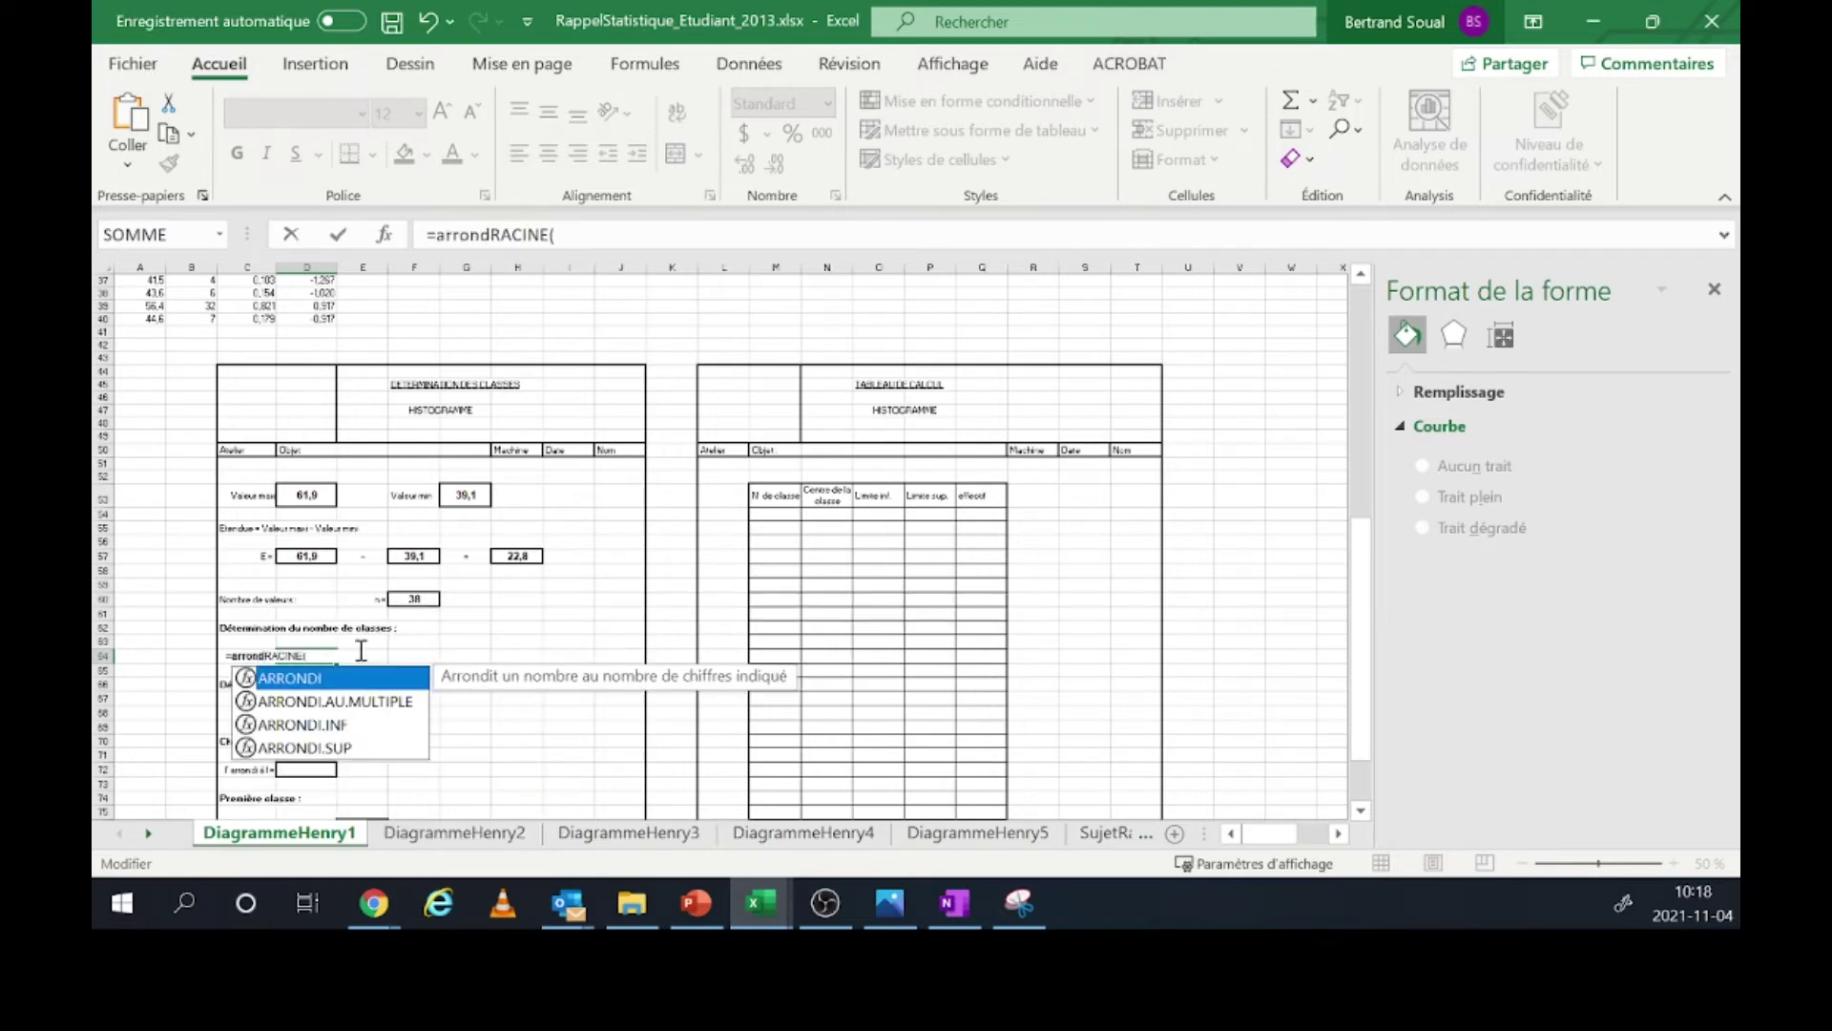
double_click(359, 750)
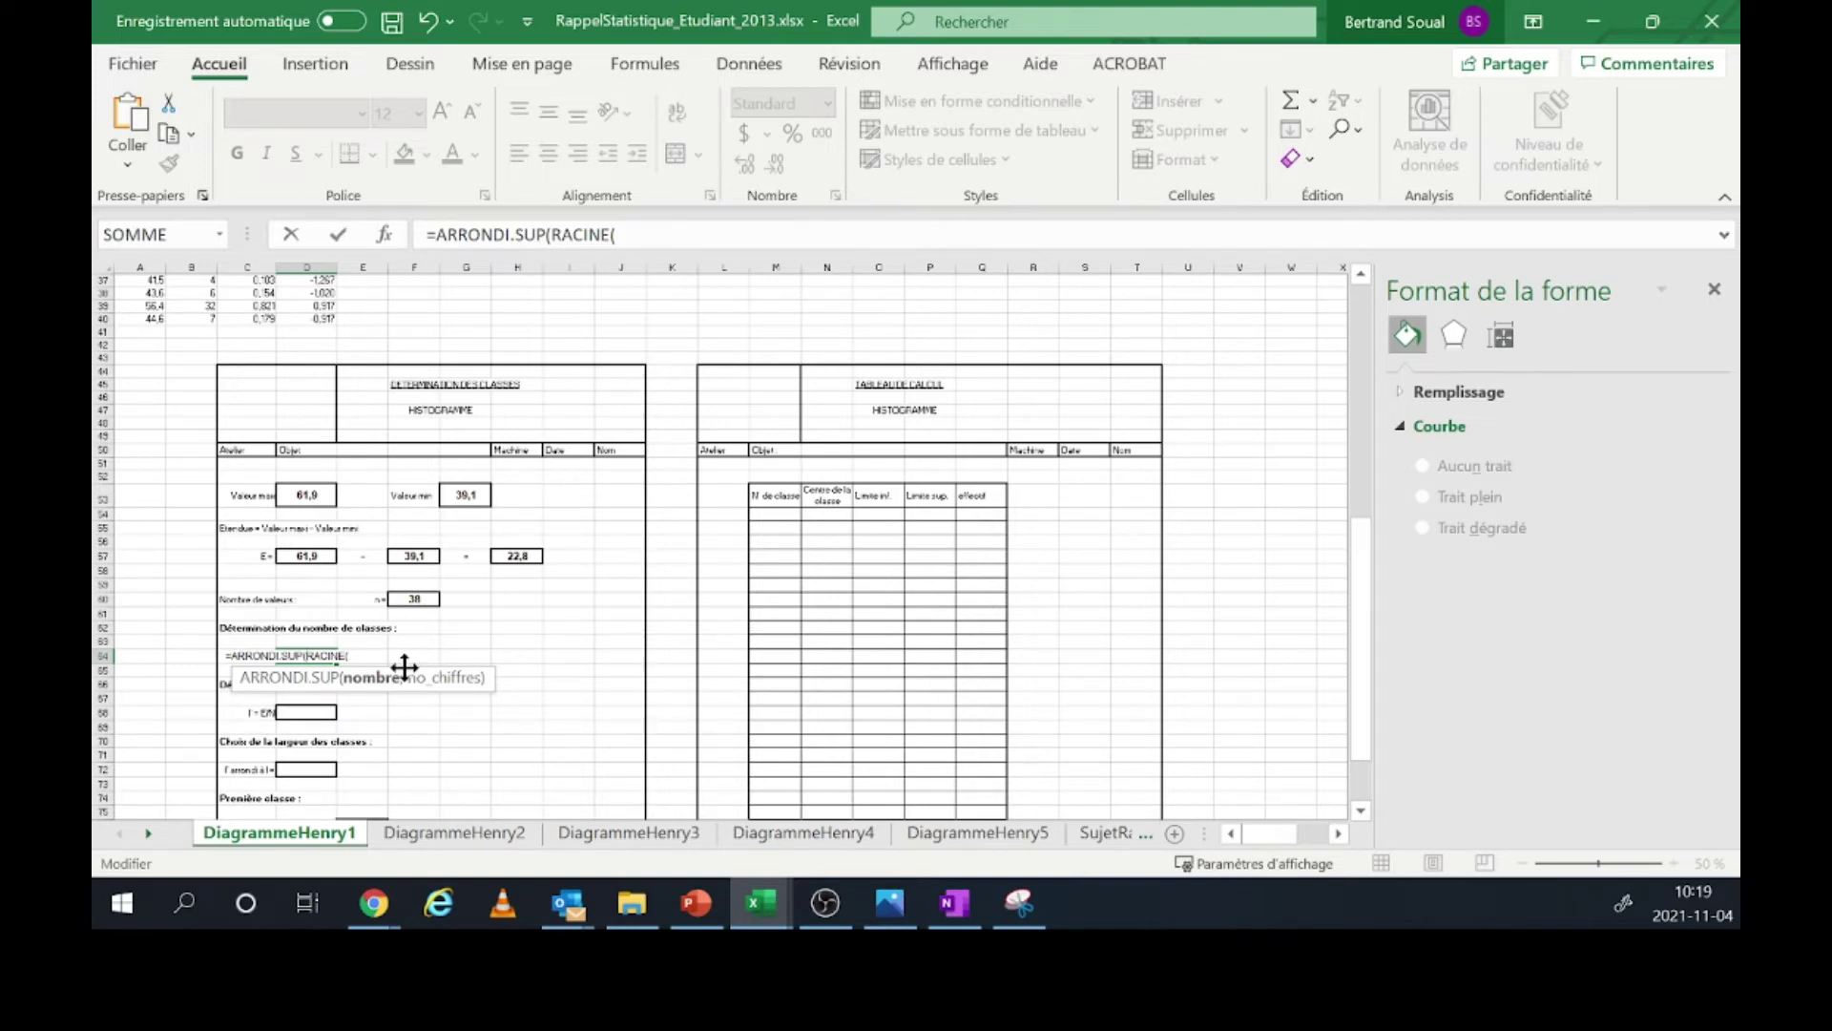
left_click(357, 656)
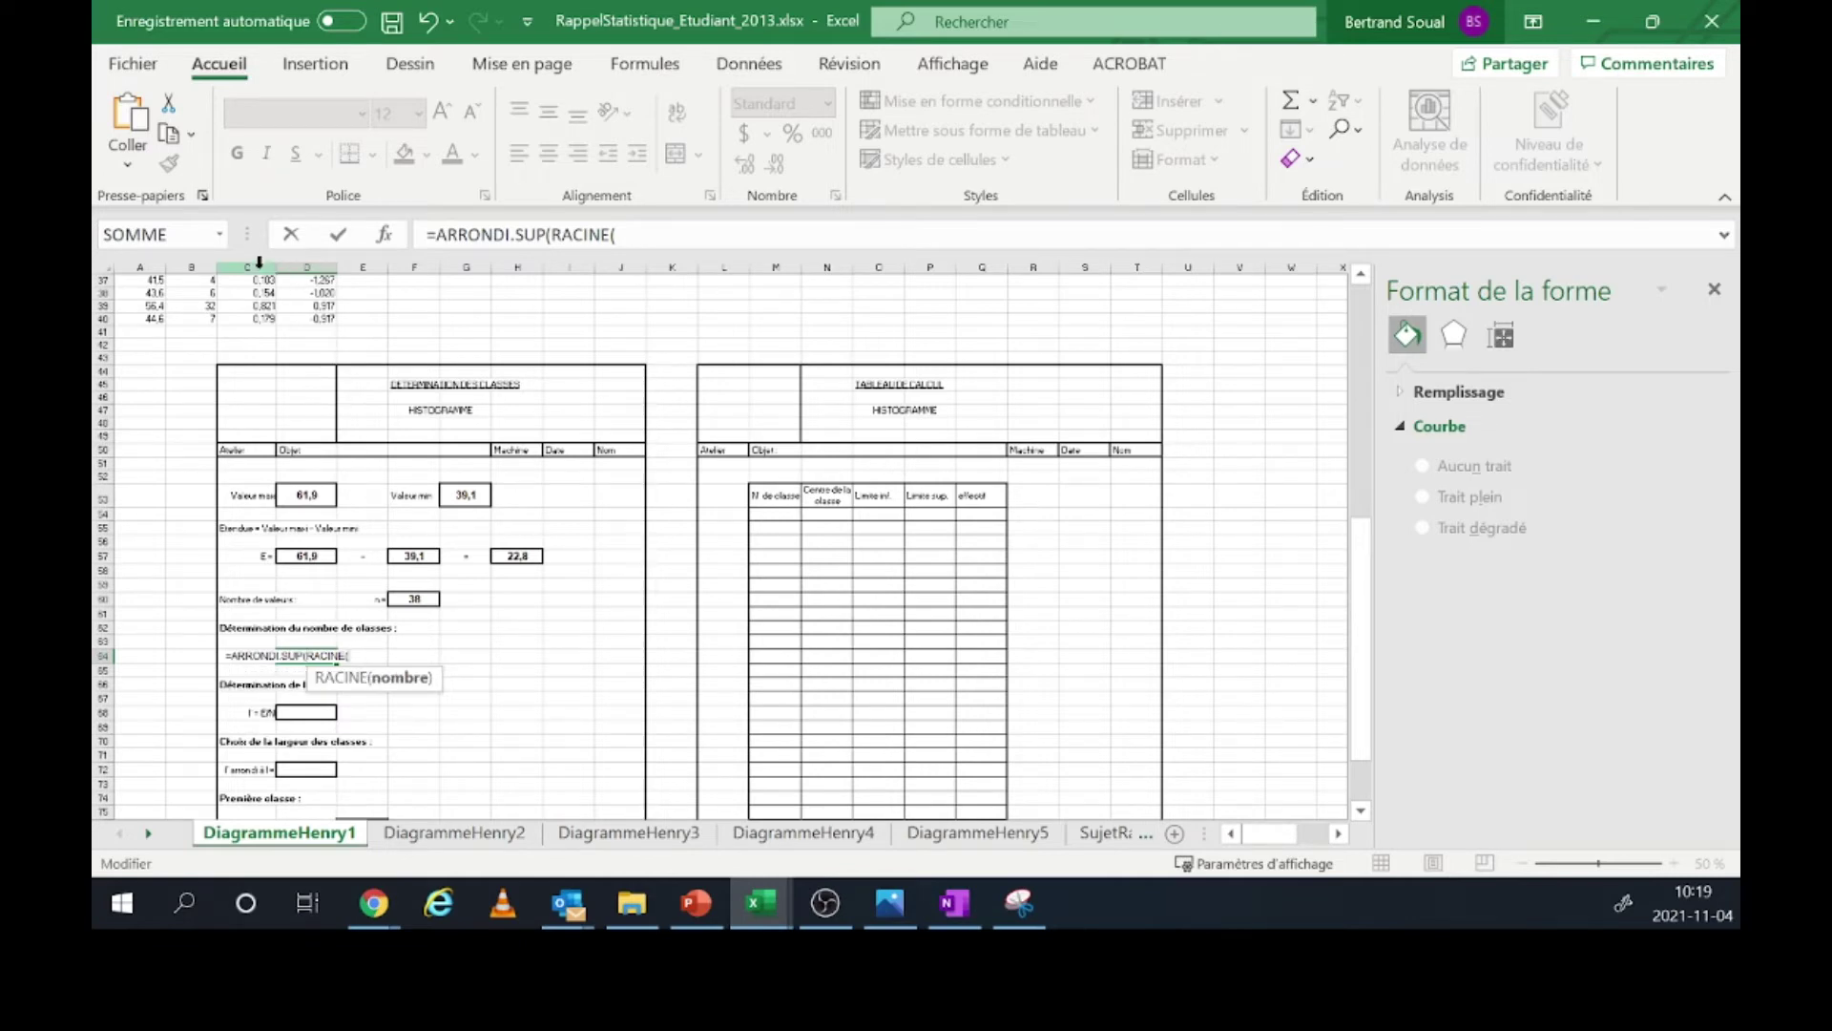
left_click(420, 603)
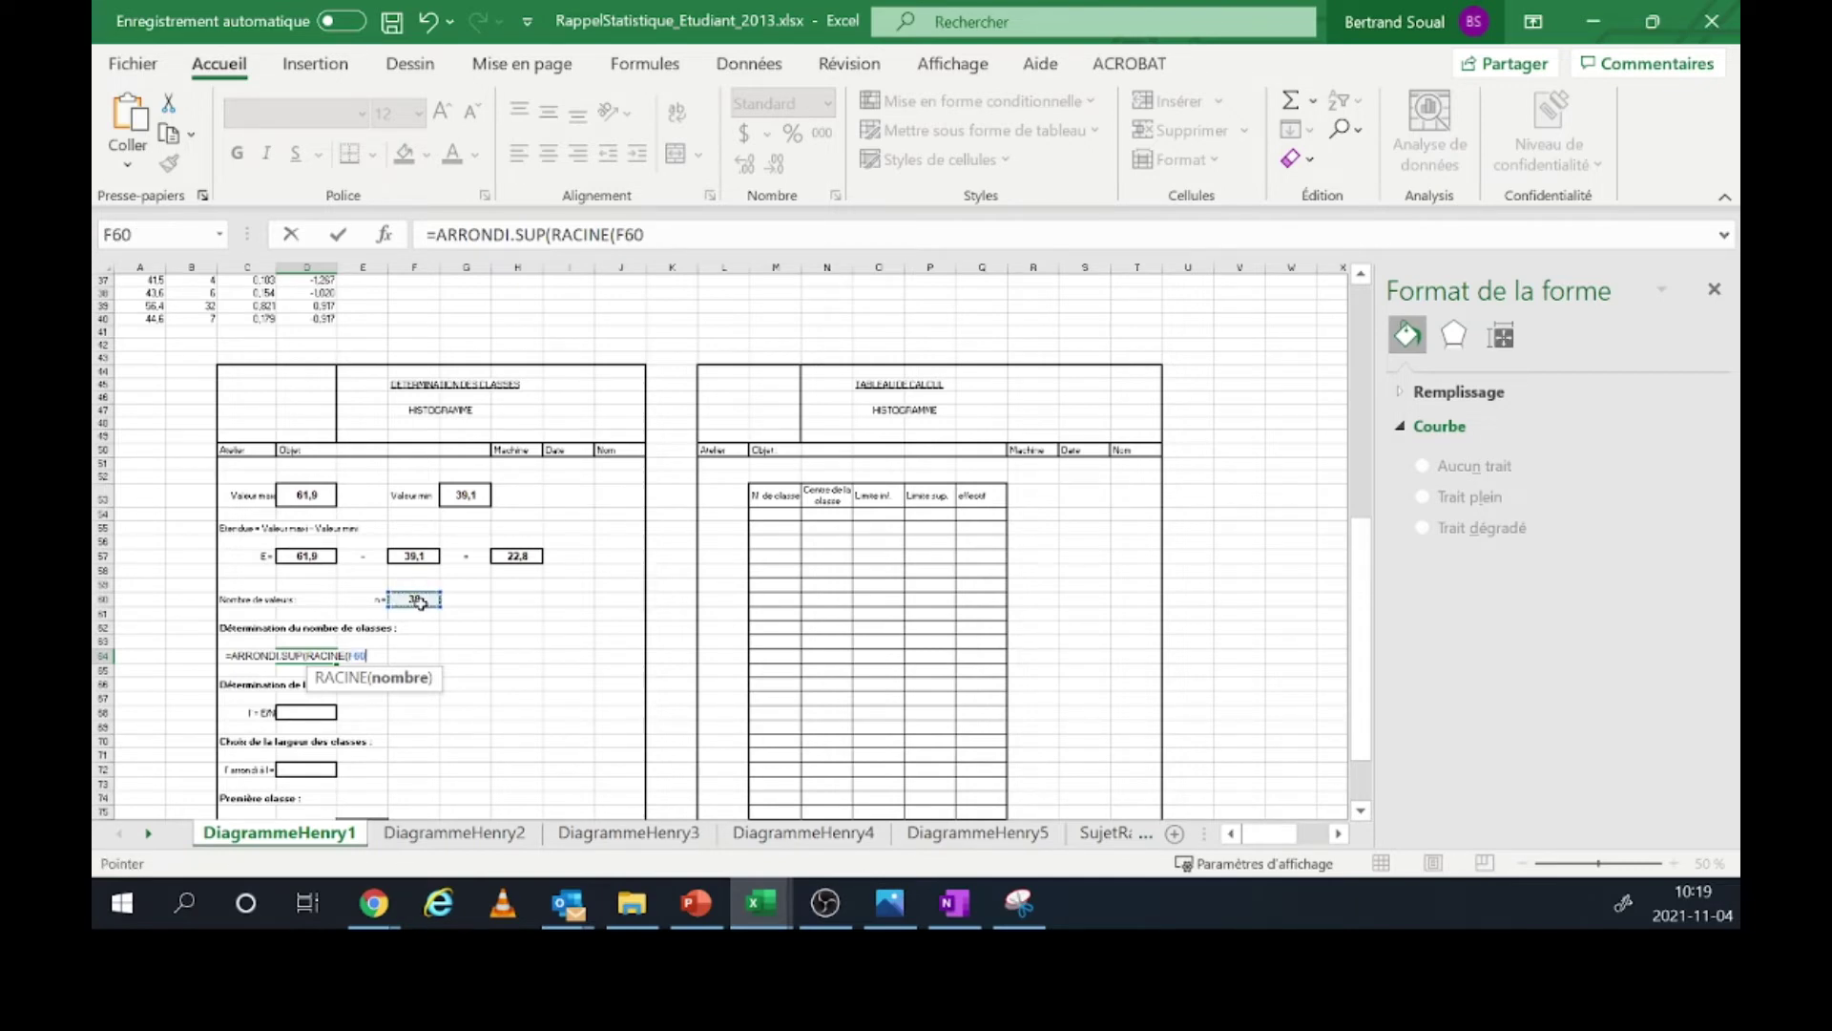
type(")")
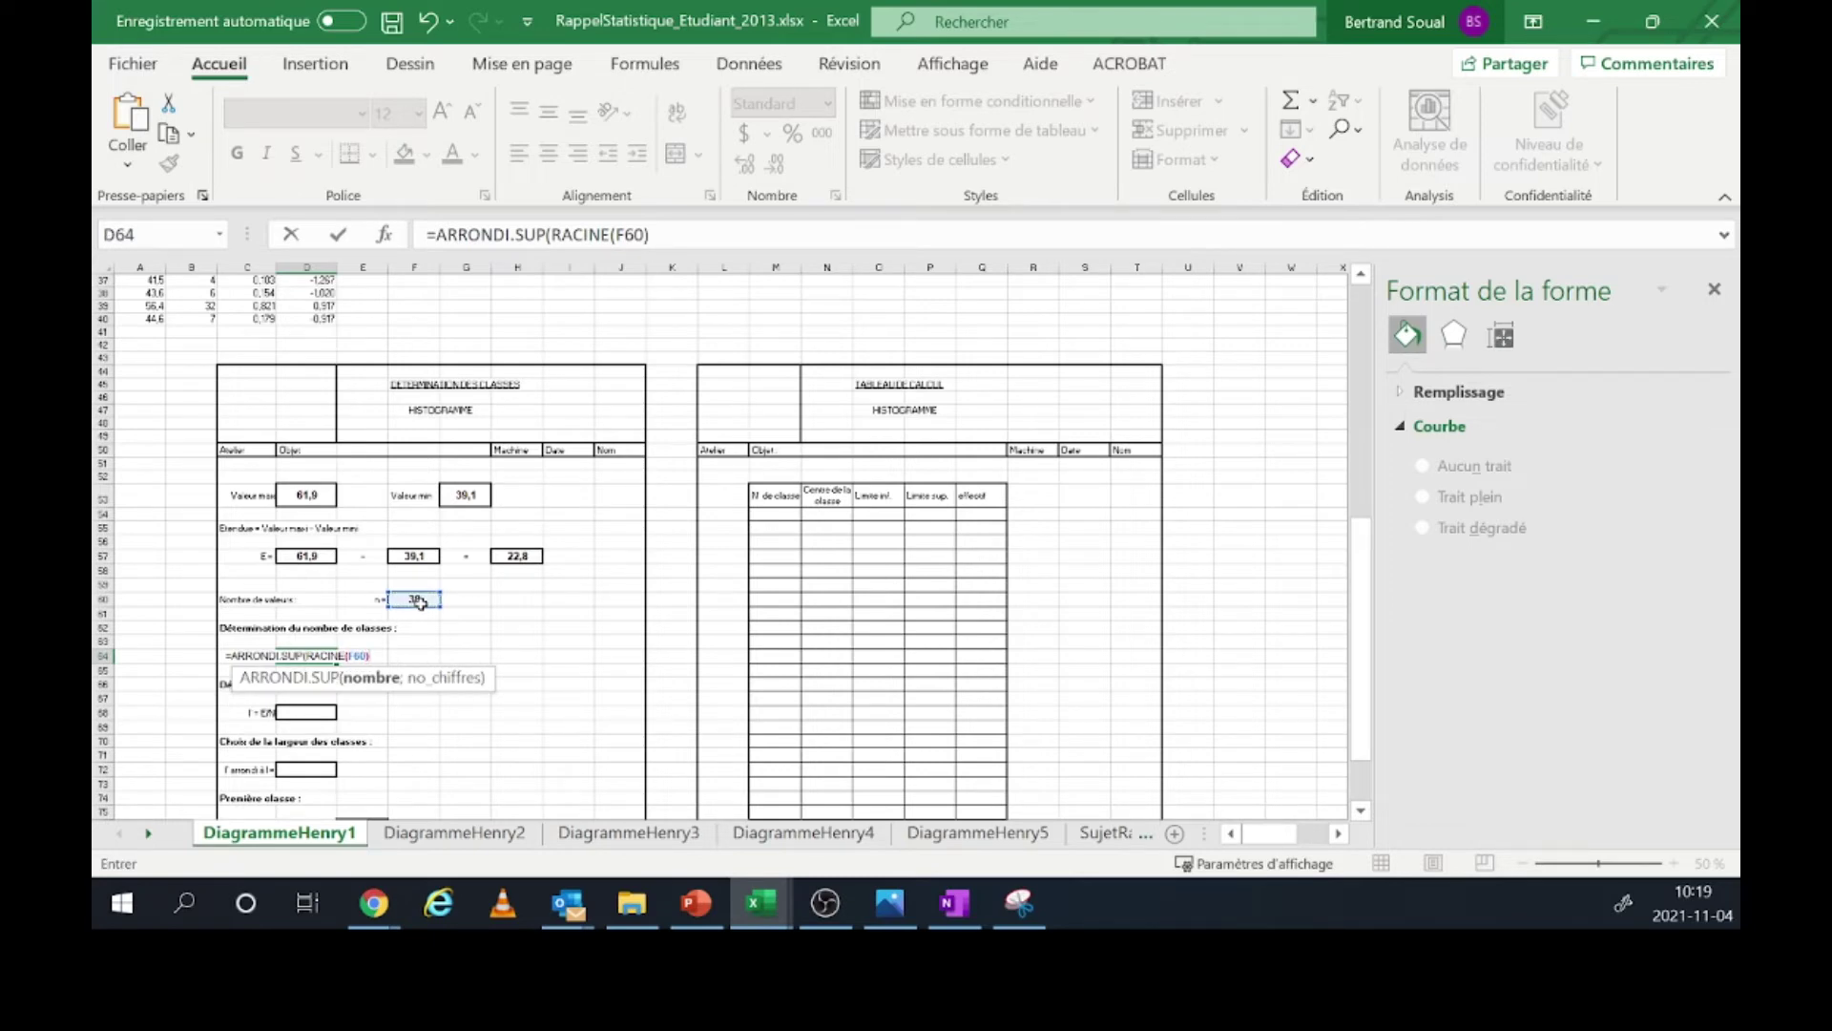
type(";0)")
key("Return")
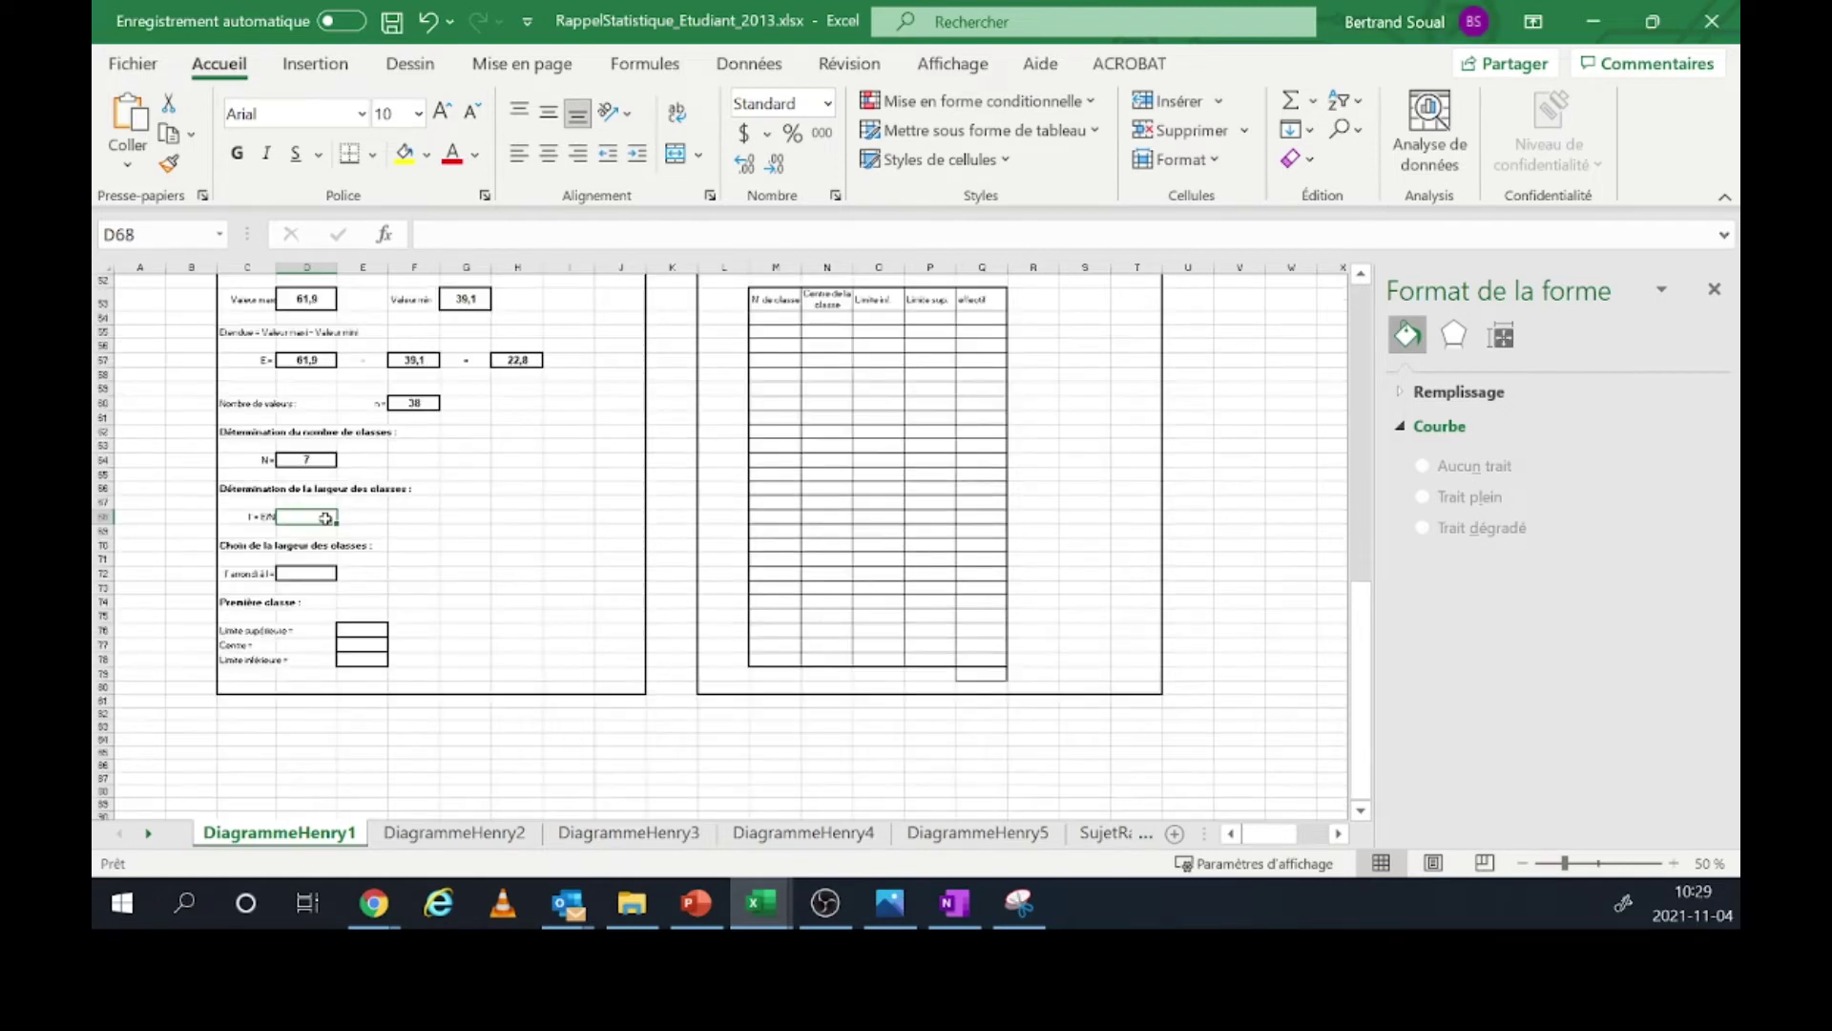
- Calculate the class width in D68 by dividing the range in H57 by the number of classes in D64
left_click(325, 518)
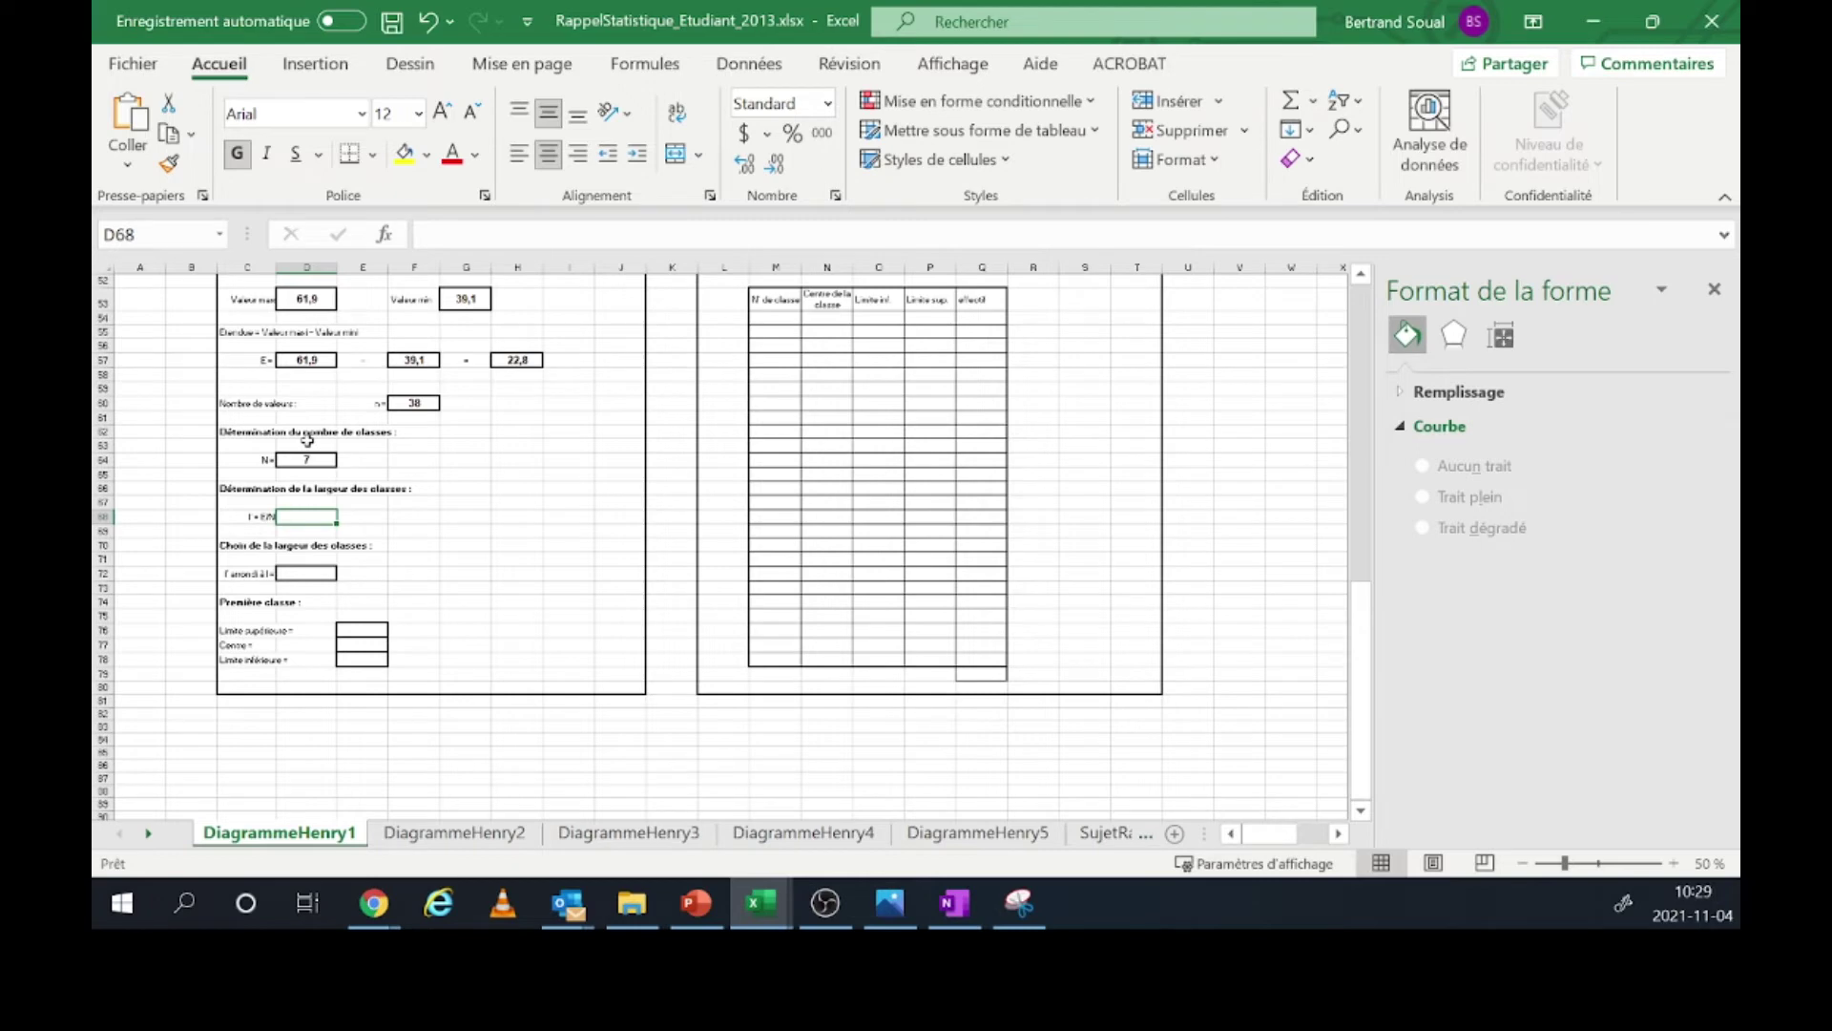
type("=")
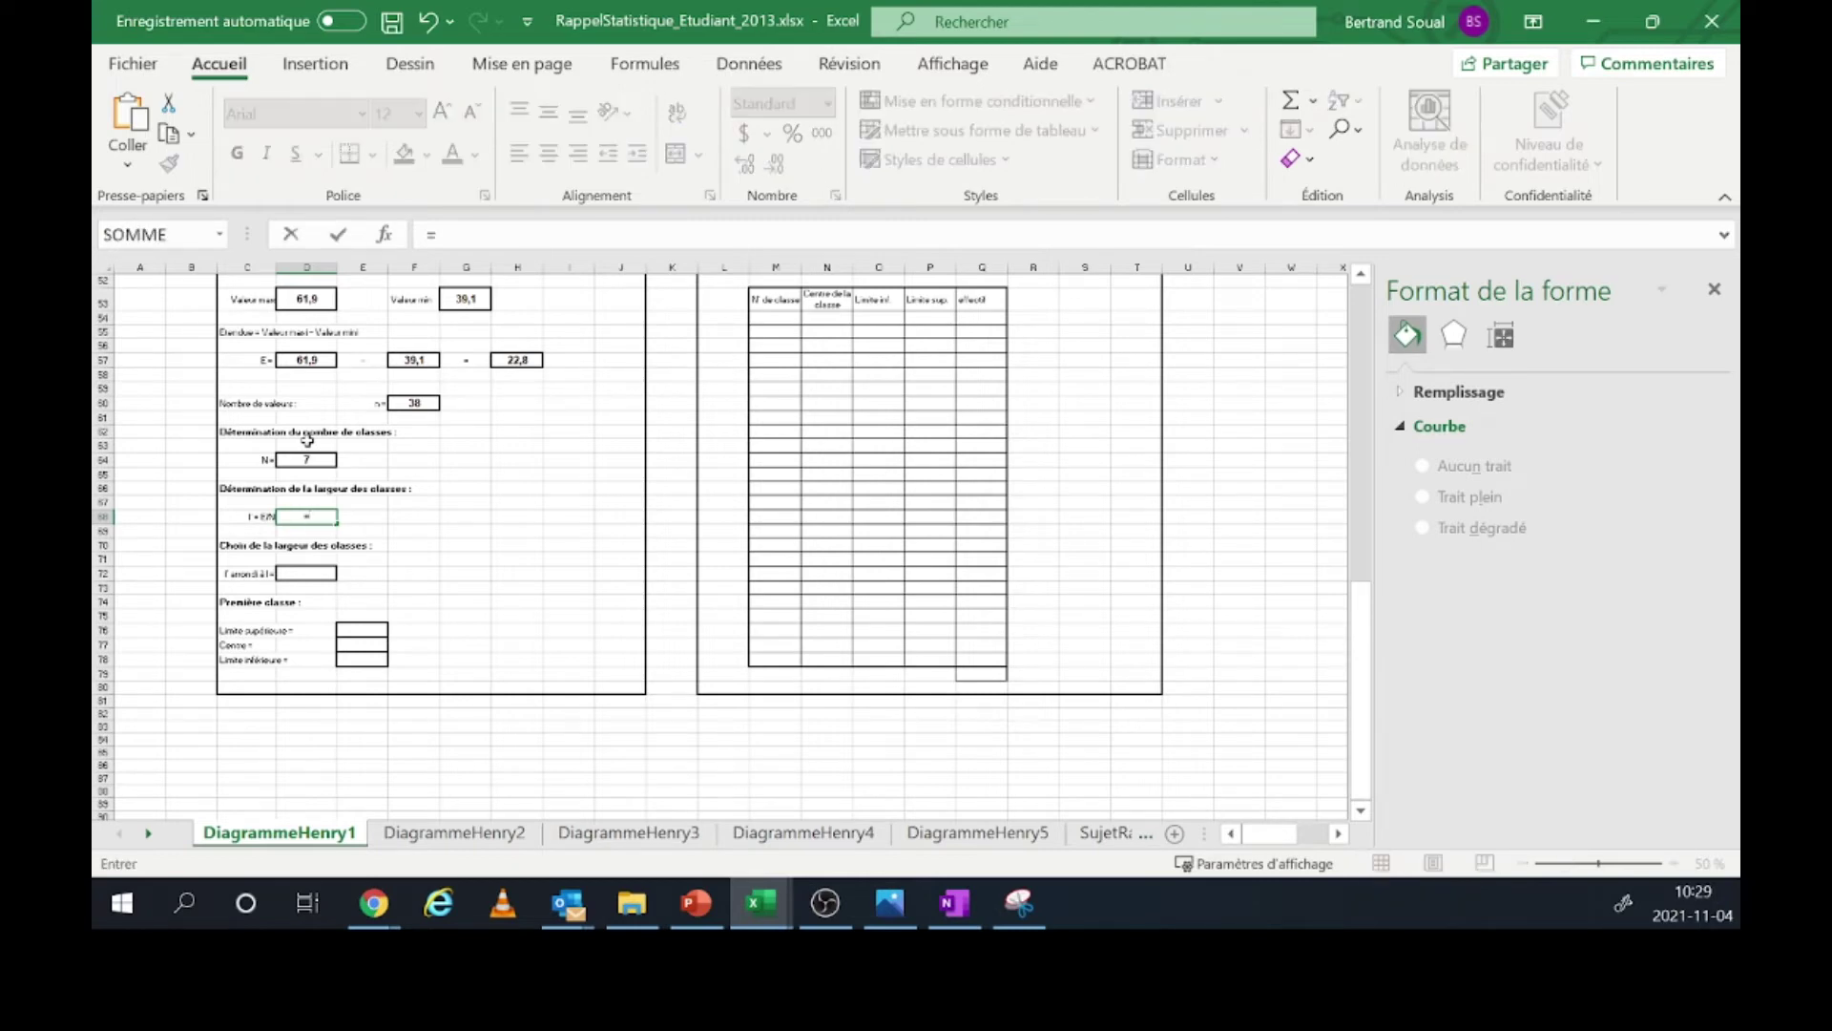
left_click(525, 357)
type("/")
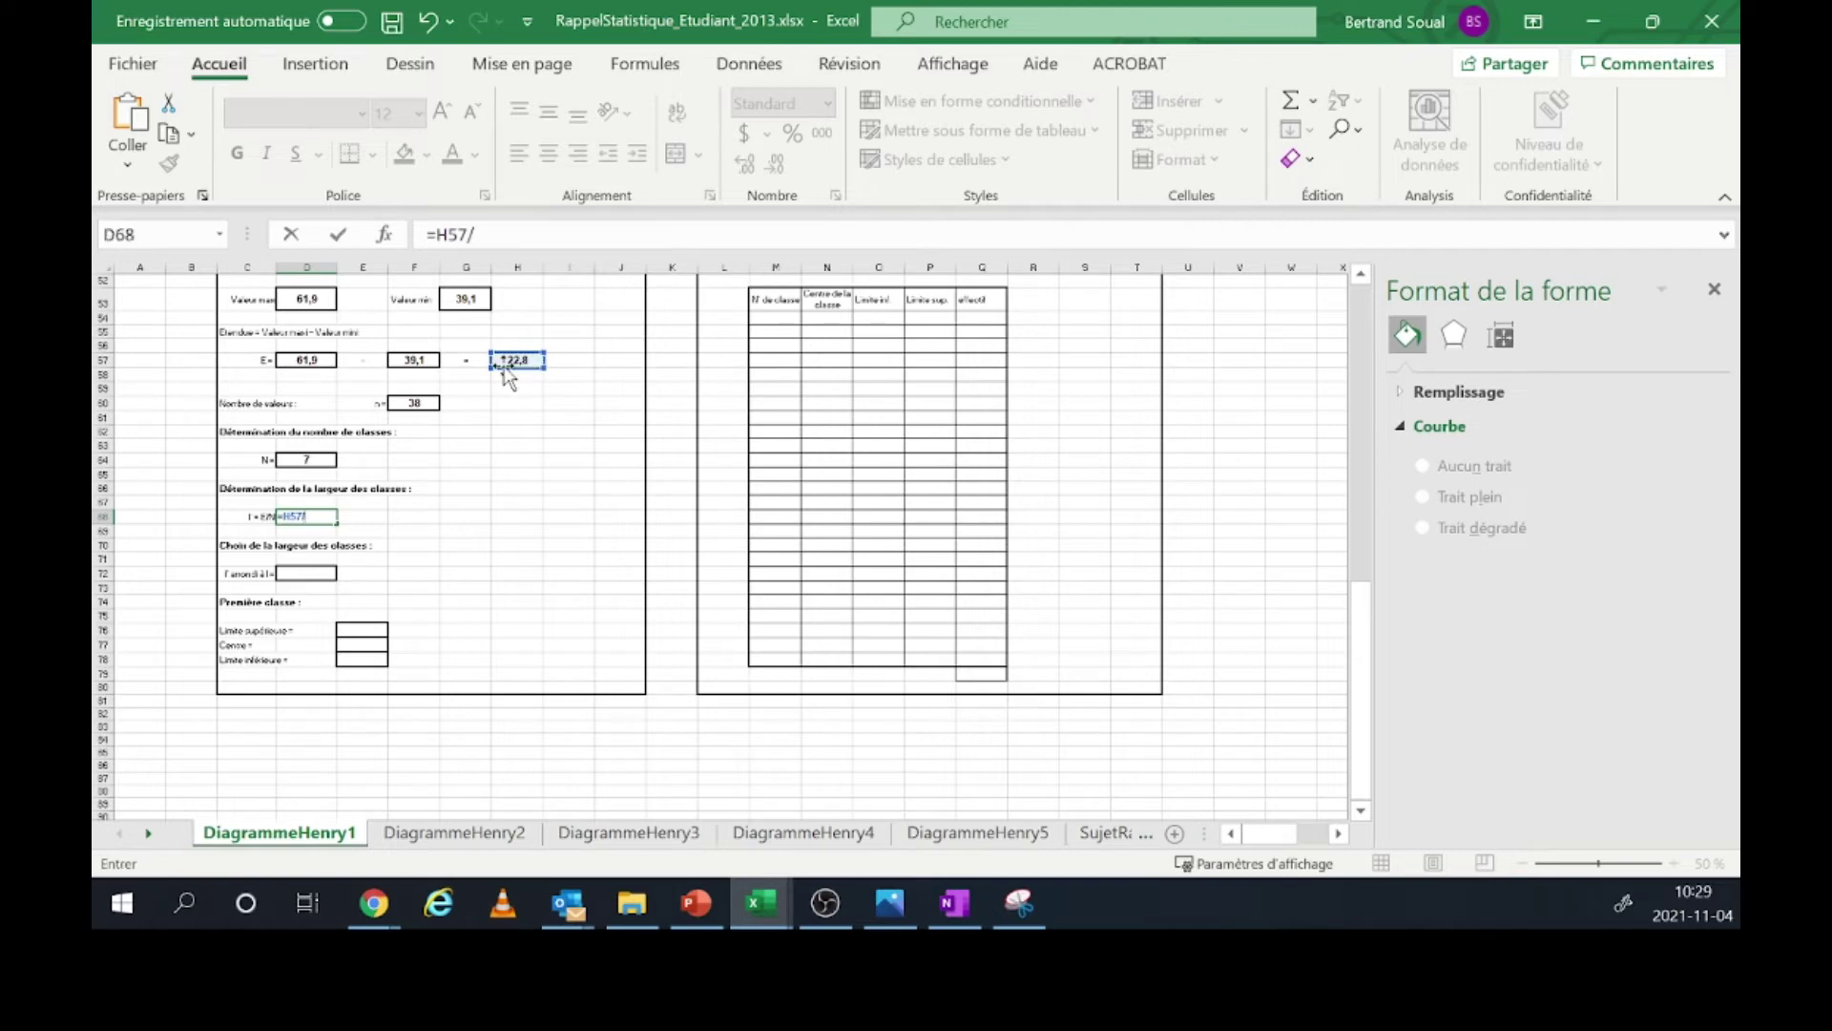
left_click(324, 460)
key("Return")
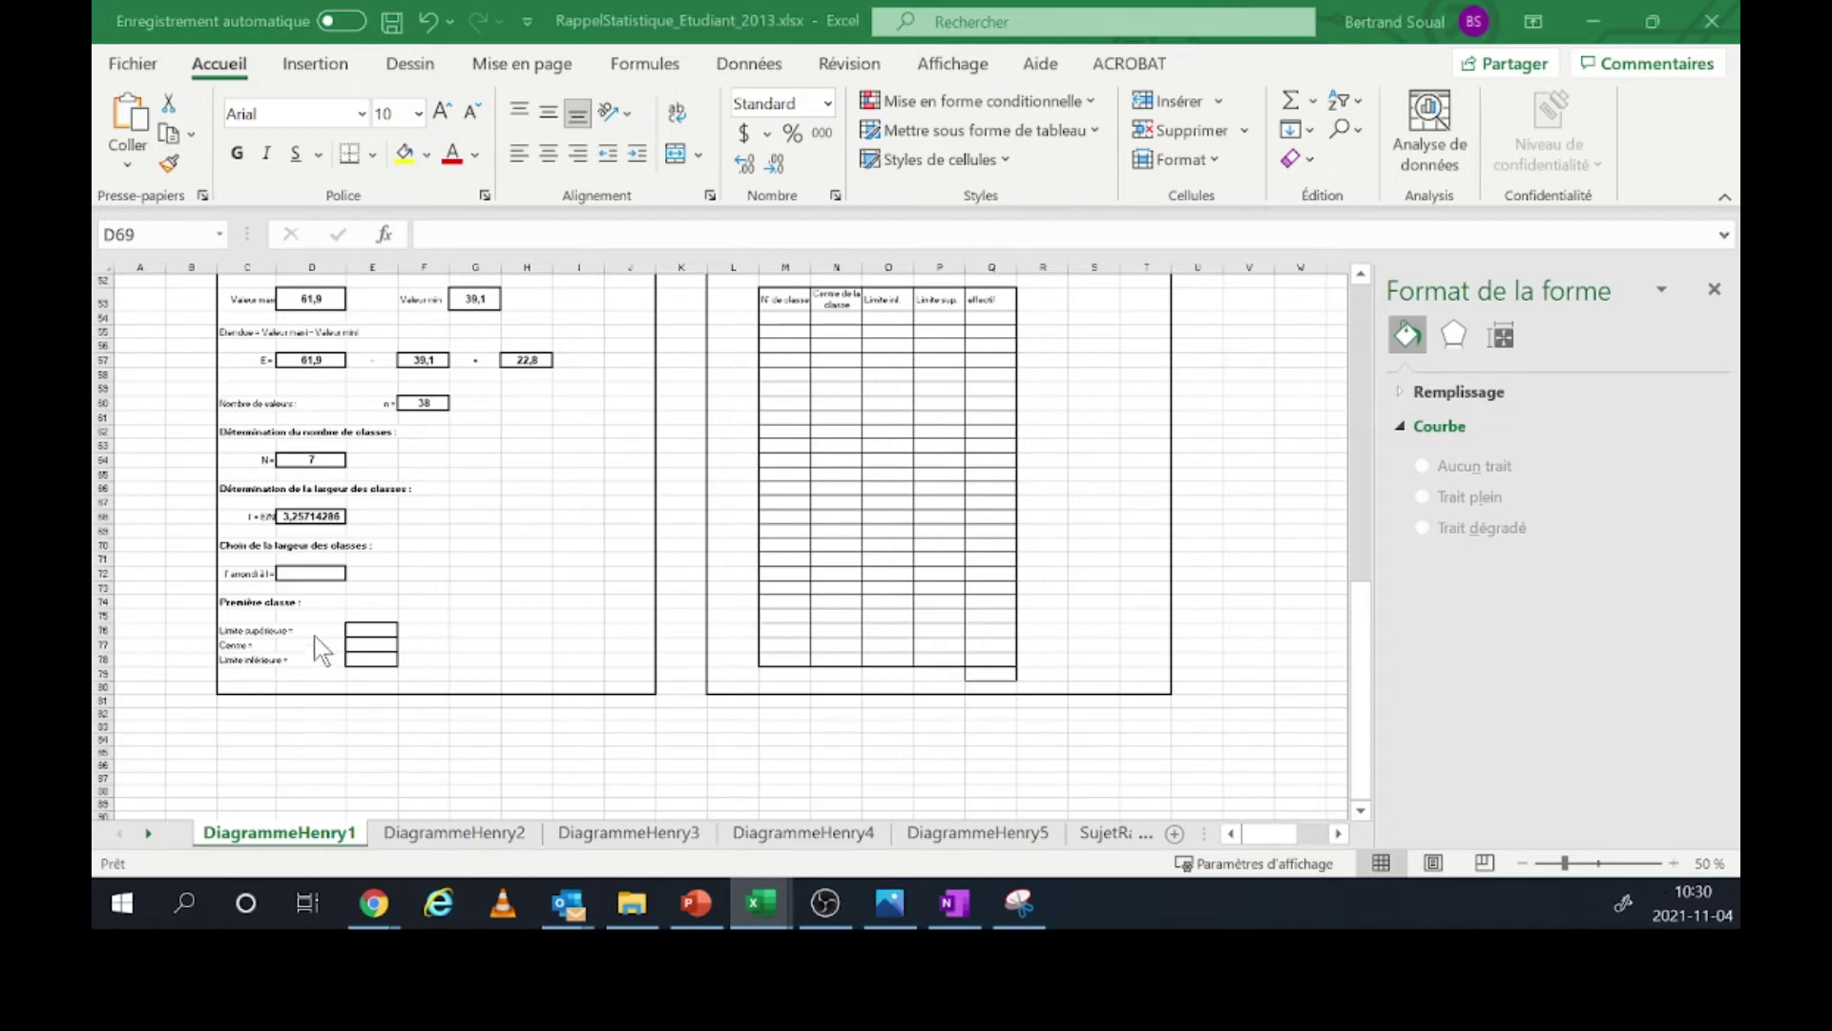
- Round the class width in D68 up to one decimal with ARRONDI.SUP in D71 and move the formula to D72
left_click(314, 565)
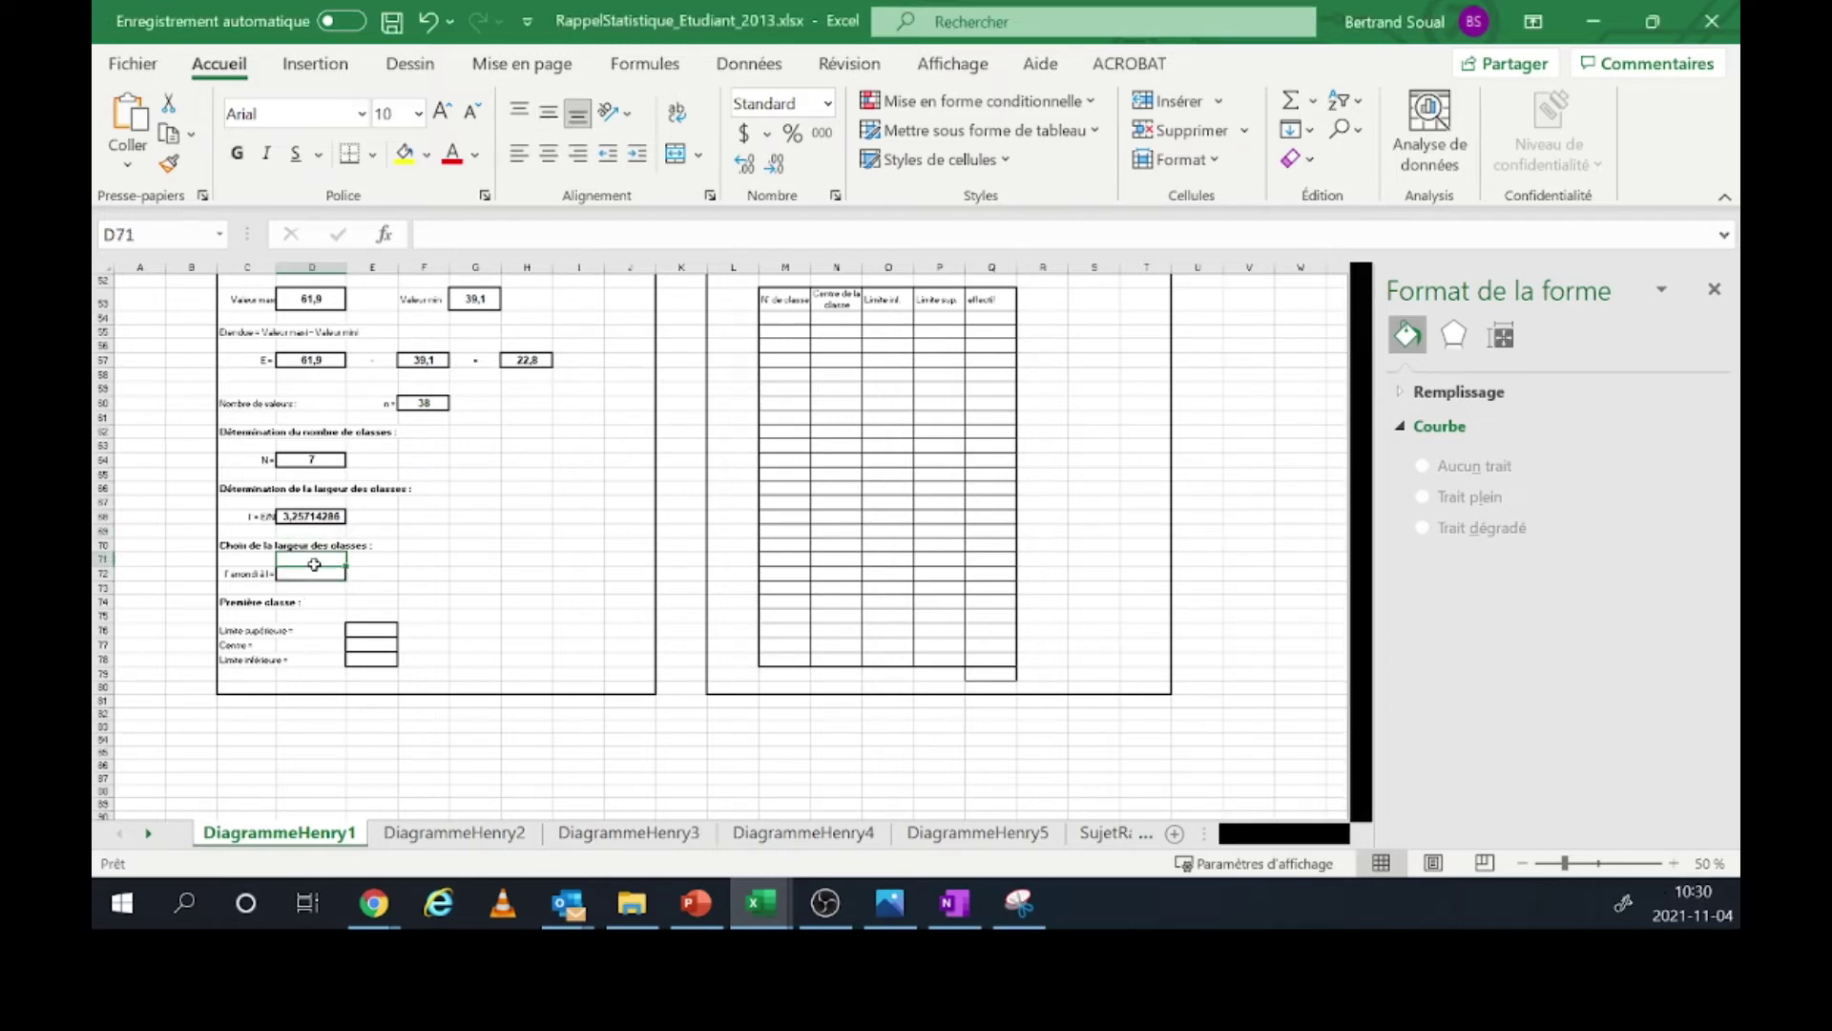
type("arro")
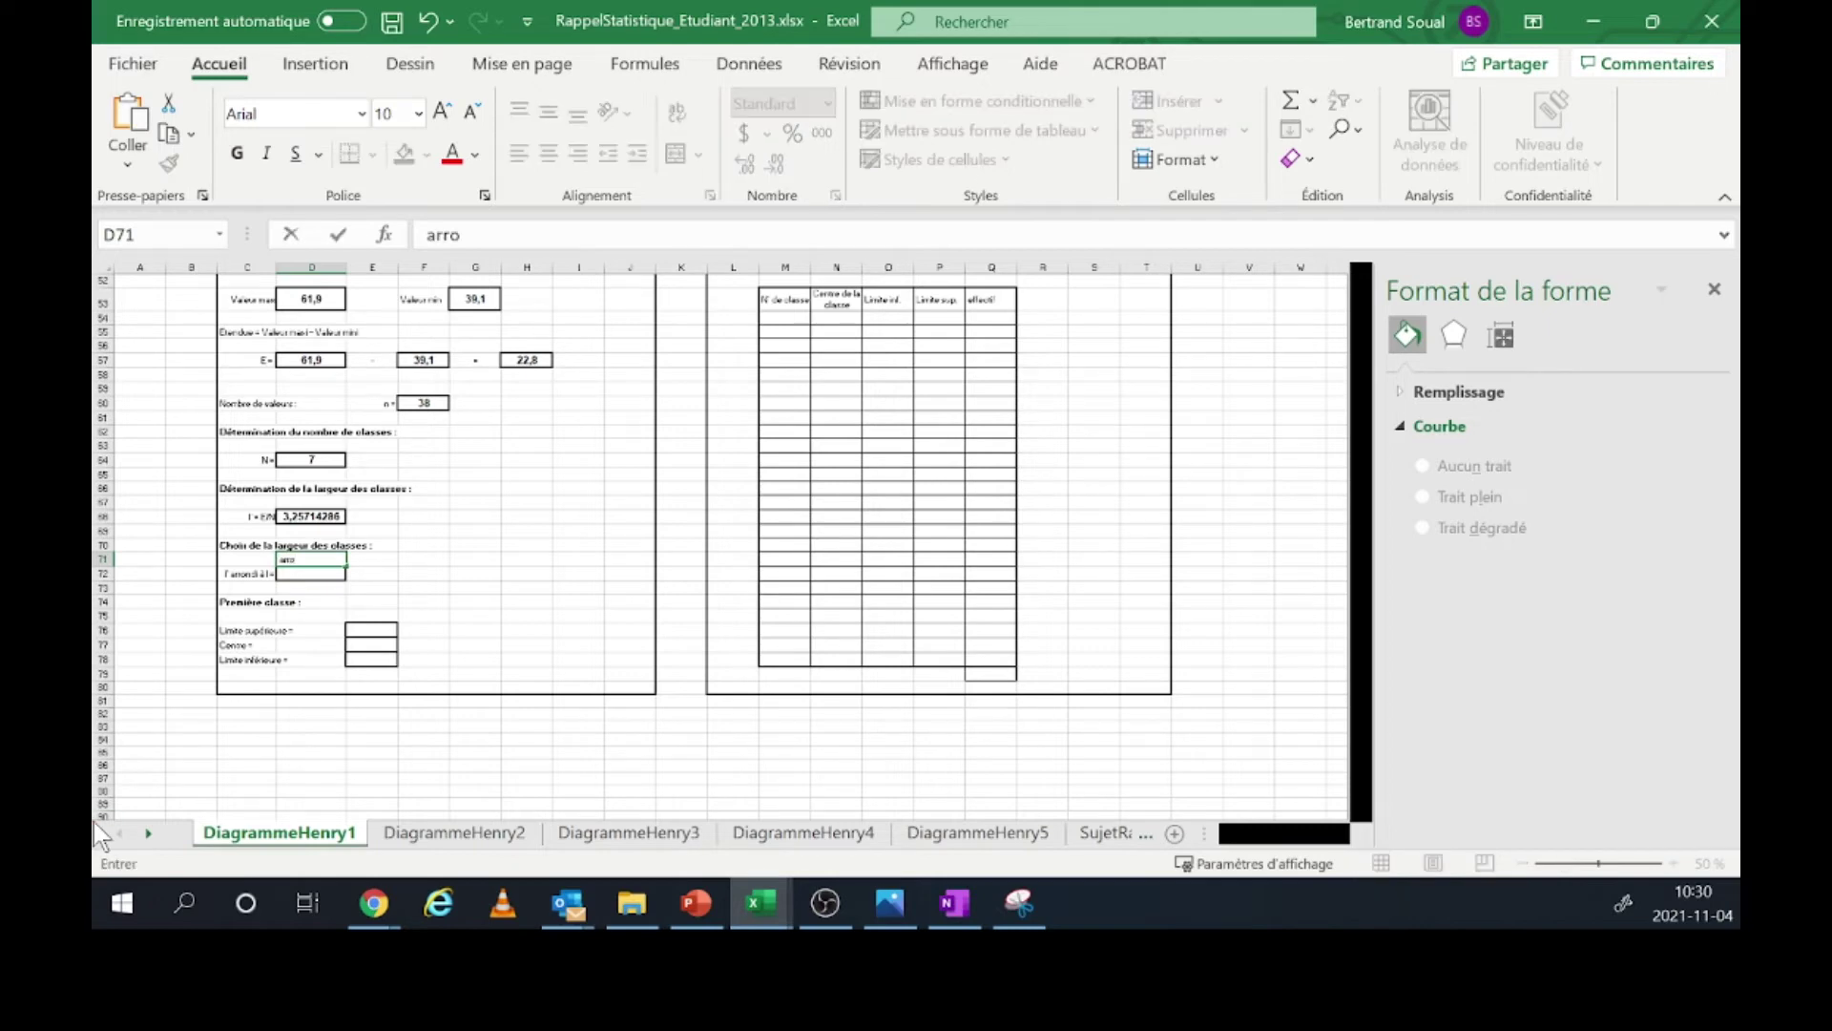
key("BackSpace")
key("BackSpace")
key("BackSpace")
key("BackSpace")
type("=arr")
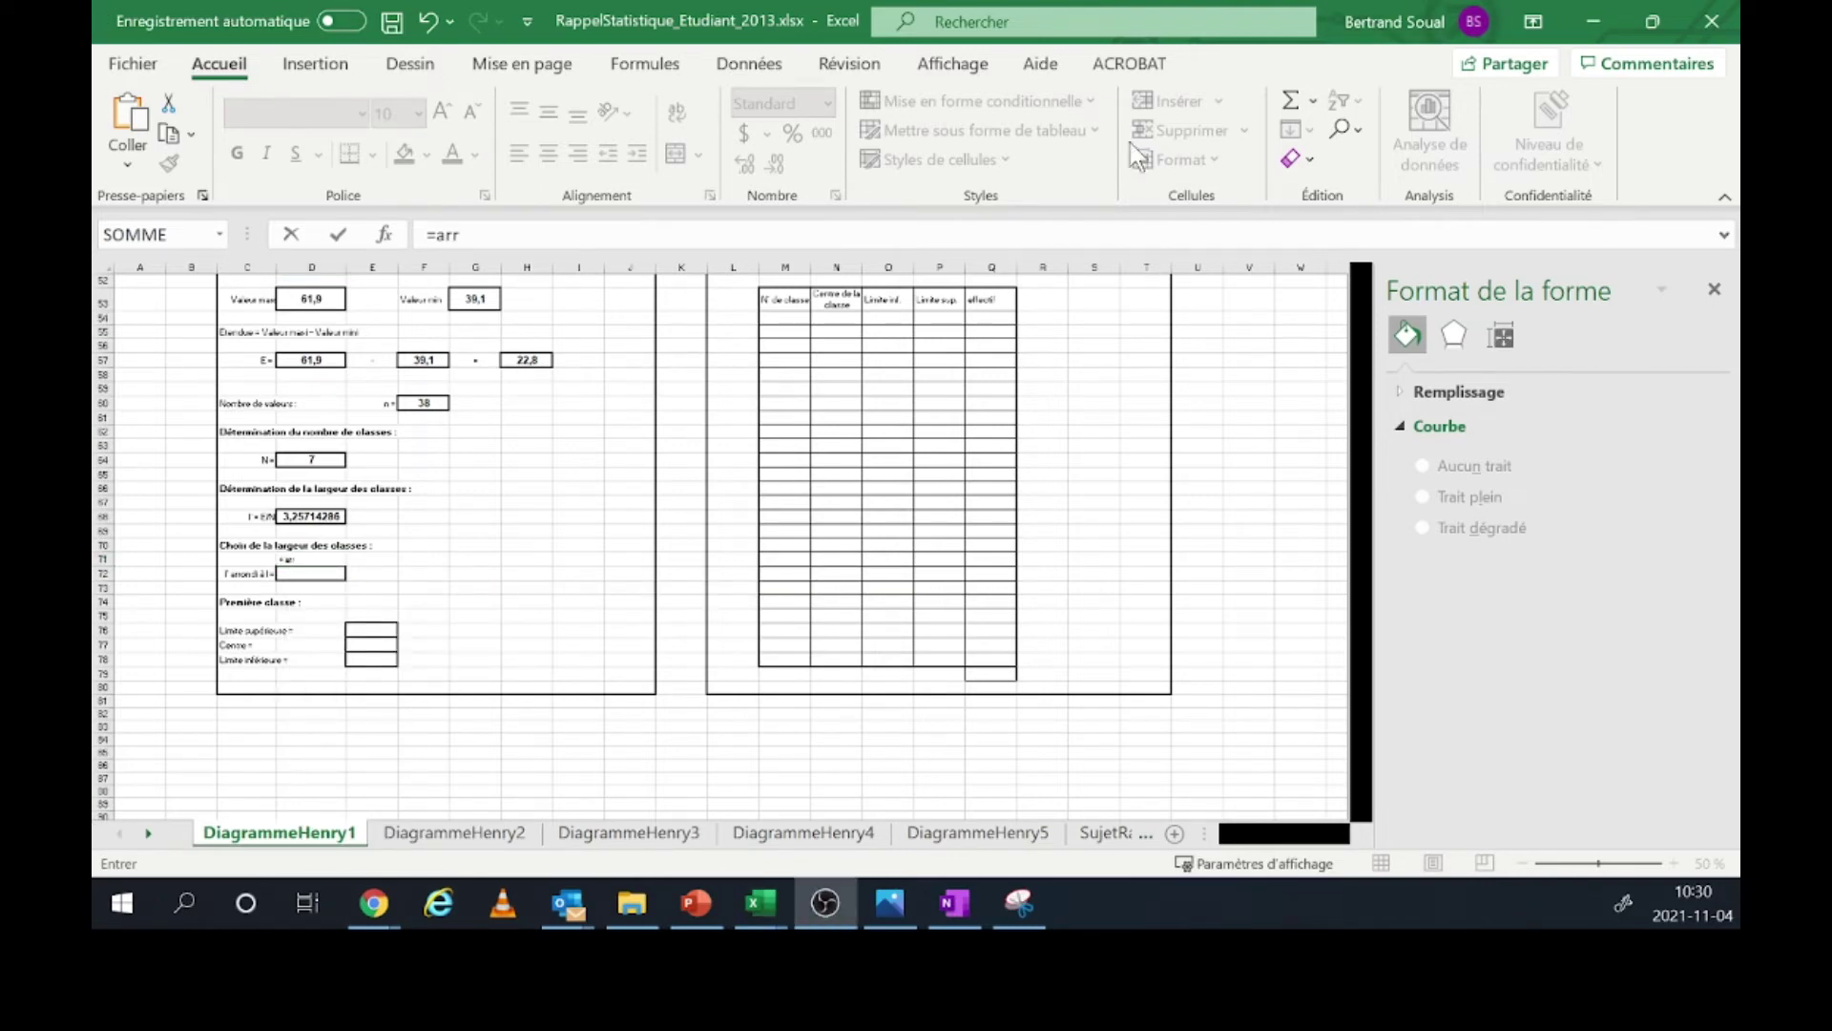
left_click(489, 238)
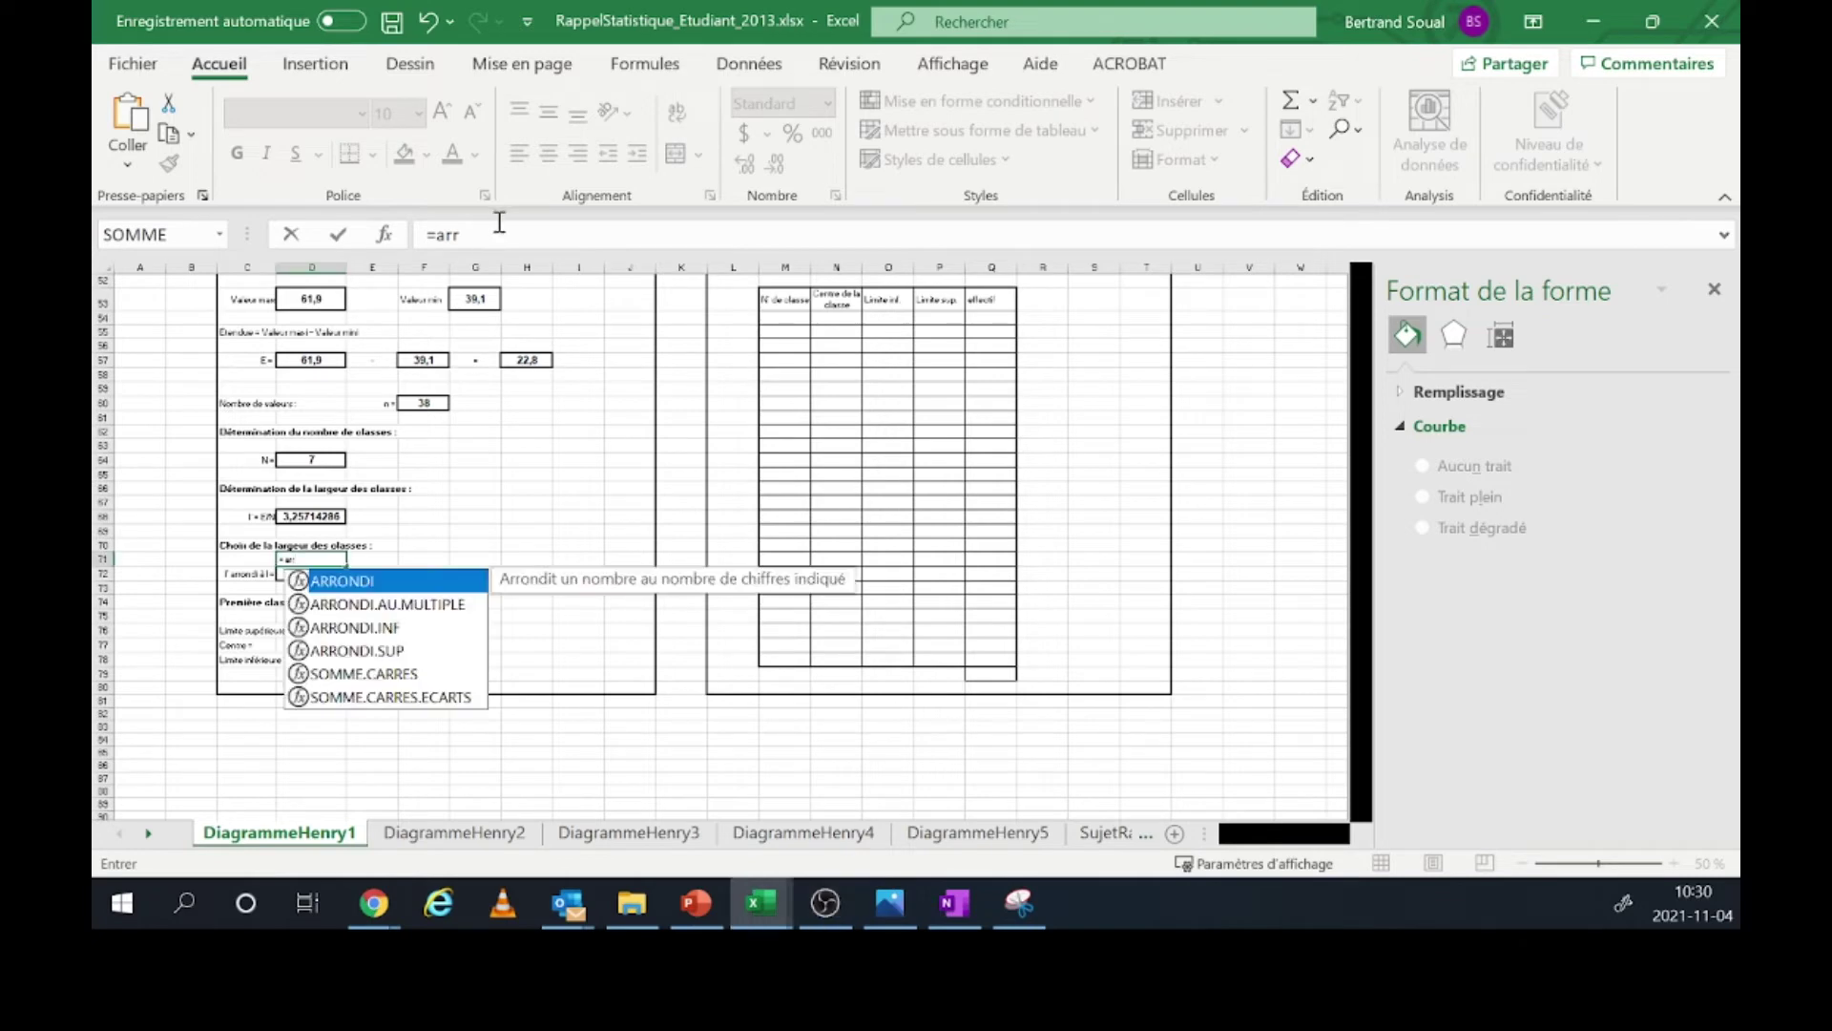
double_click(427, 650)
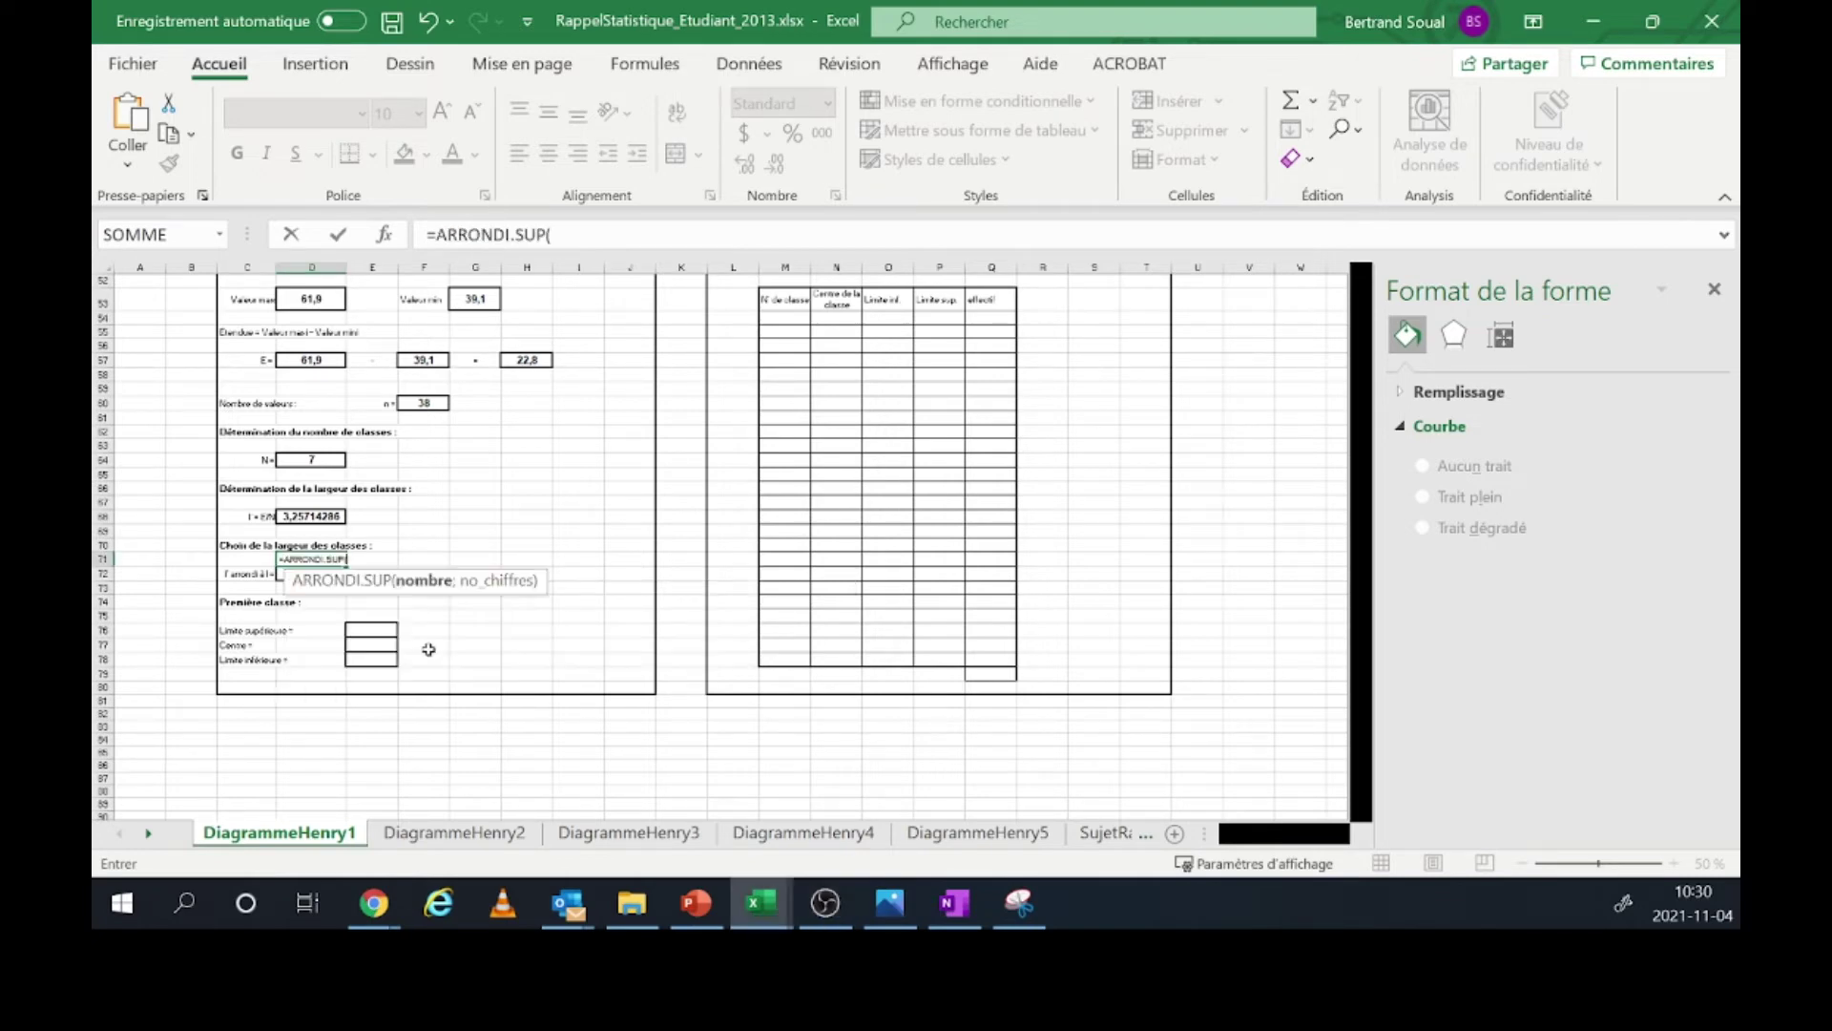
left_click(331, 515)
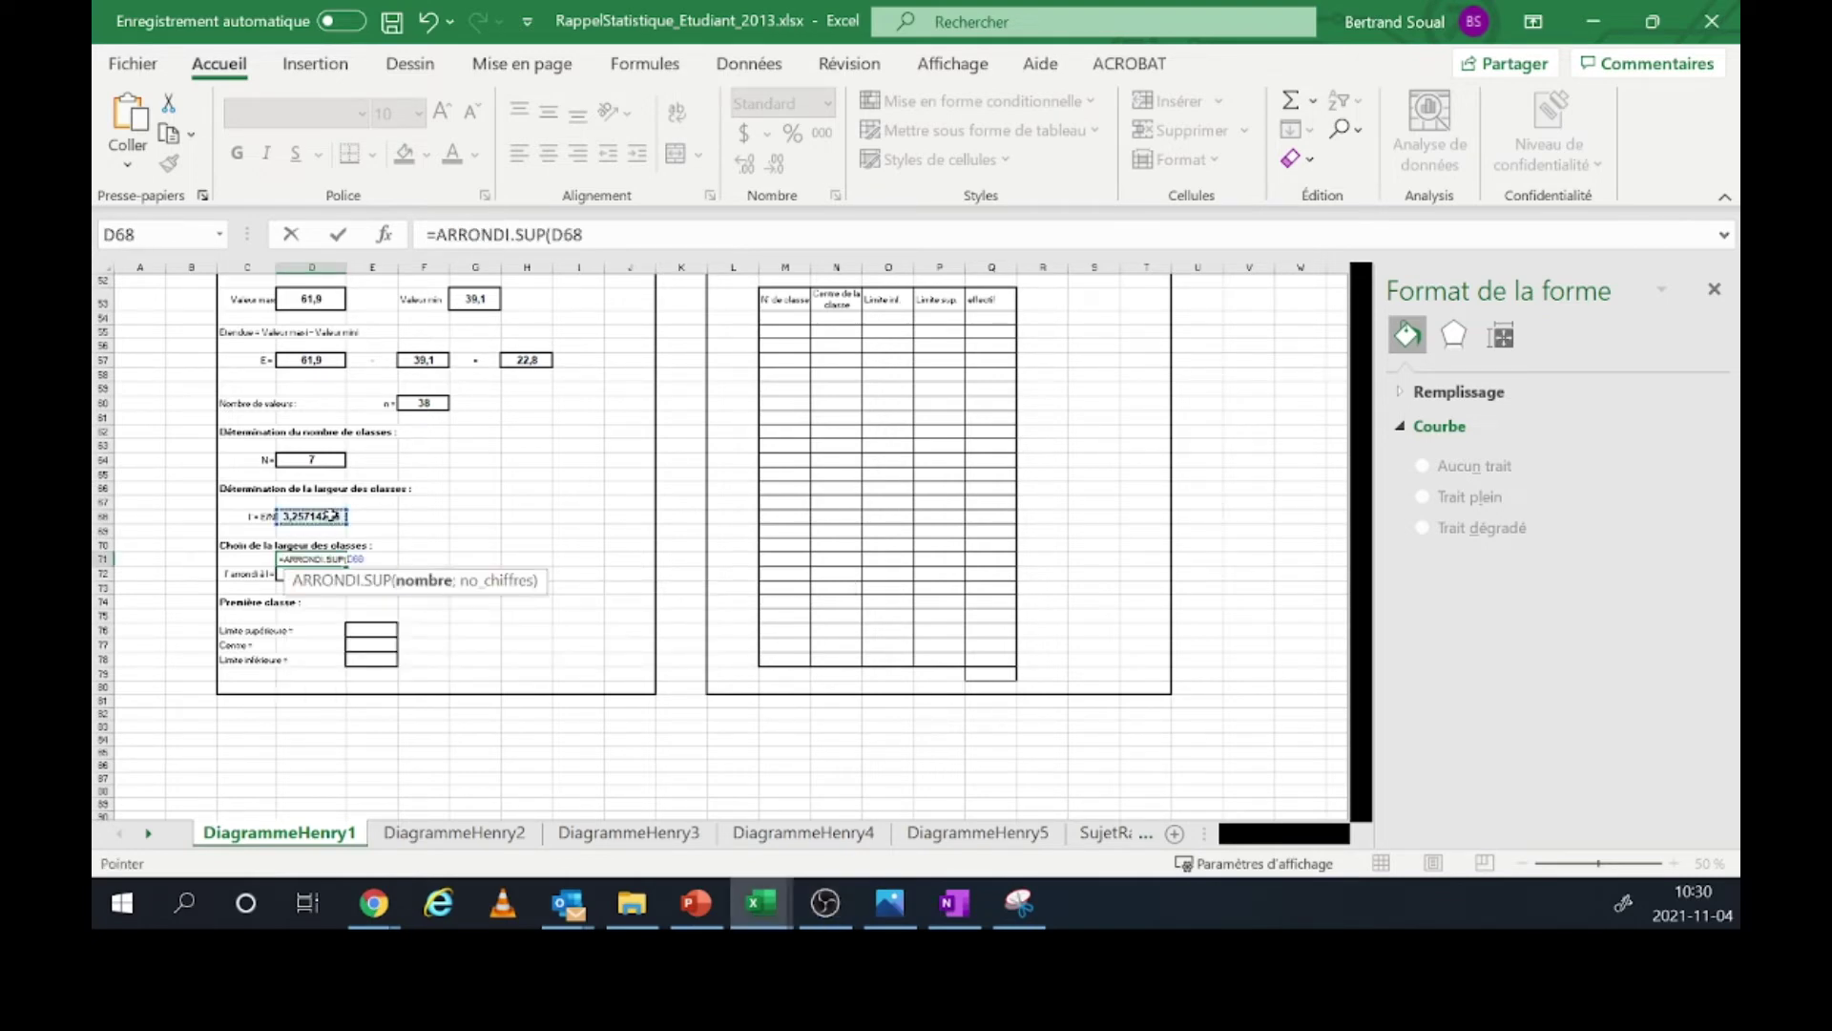
type(";1")
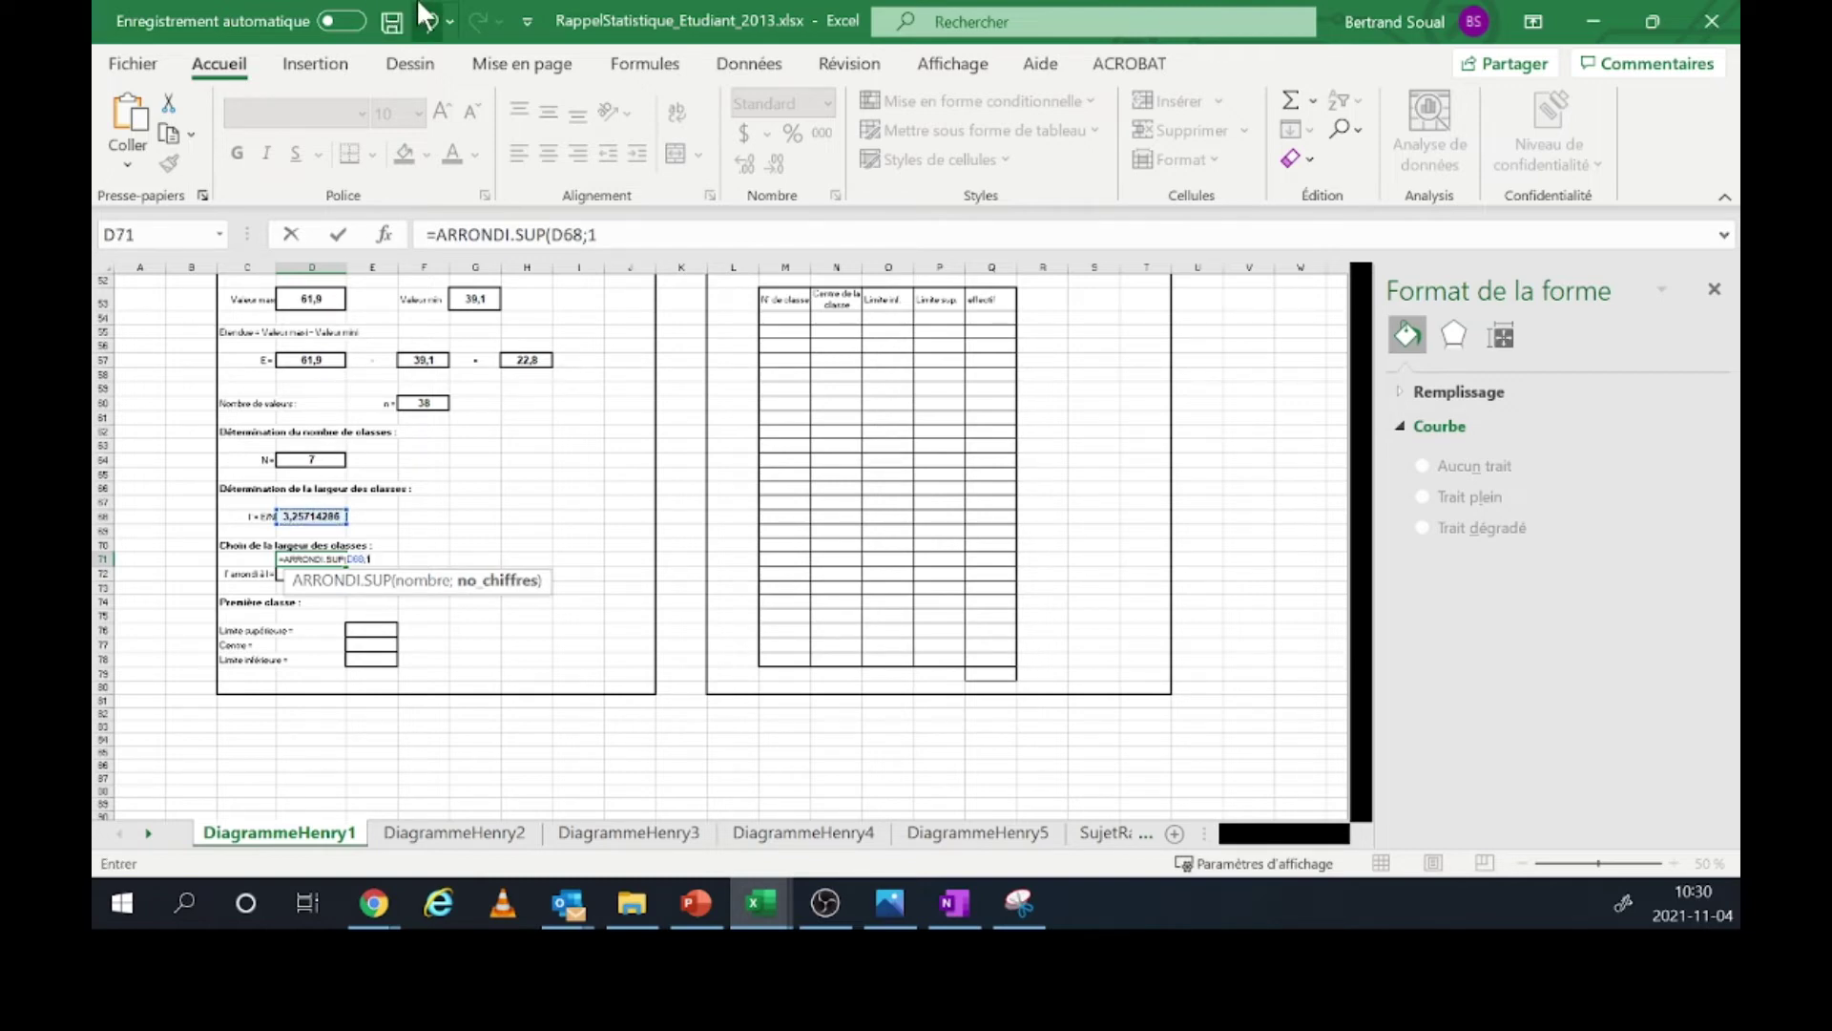
key("Return")
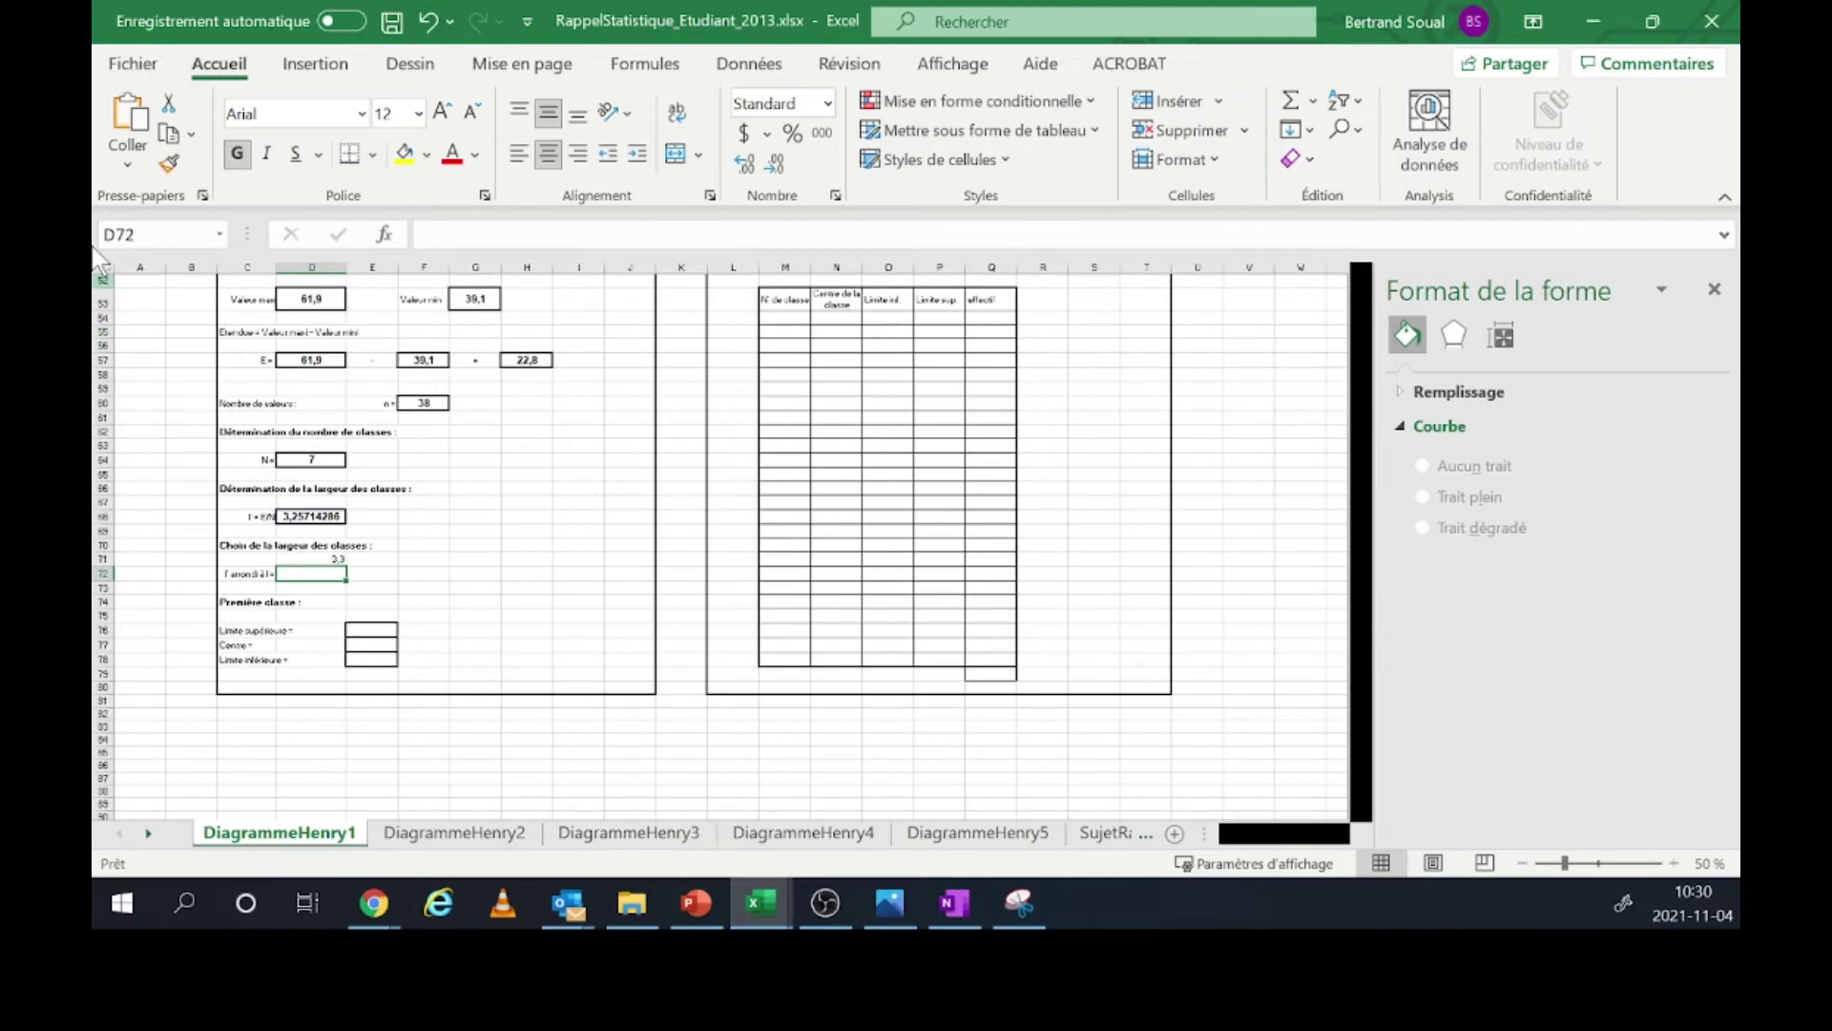
left_click(329, 562)
left_click_drag(329, 561, 334, 573)
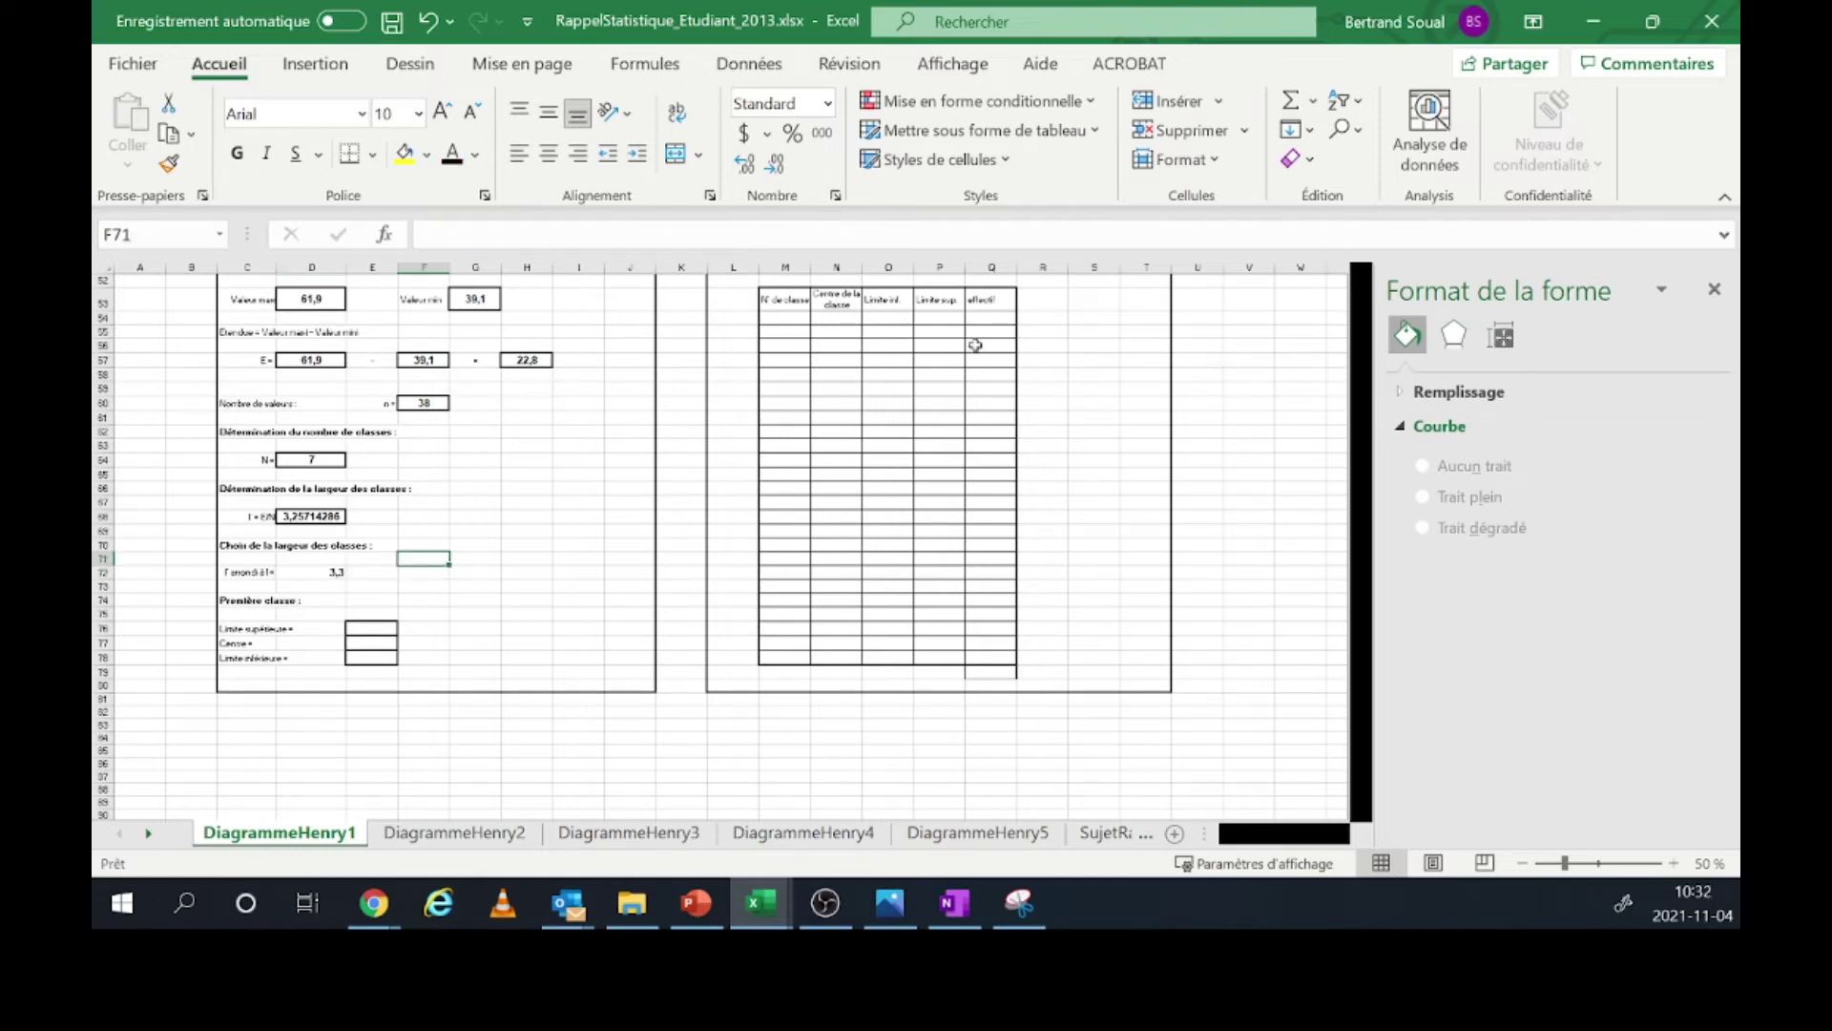
- Switch to the OneNote histogram sketch and handwrite "1er classe" with an arrow pointing to the first bar
left_click(860, 361)
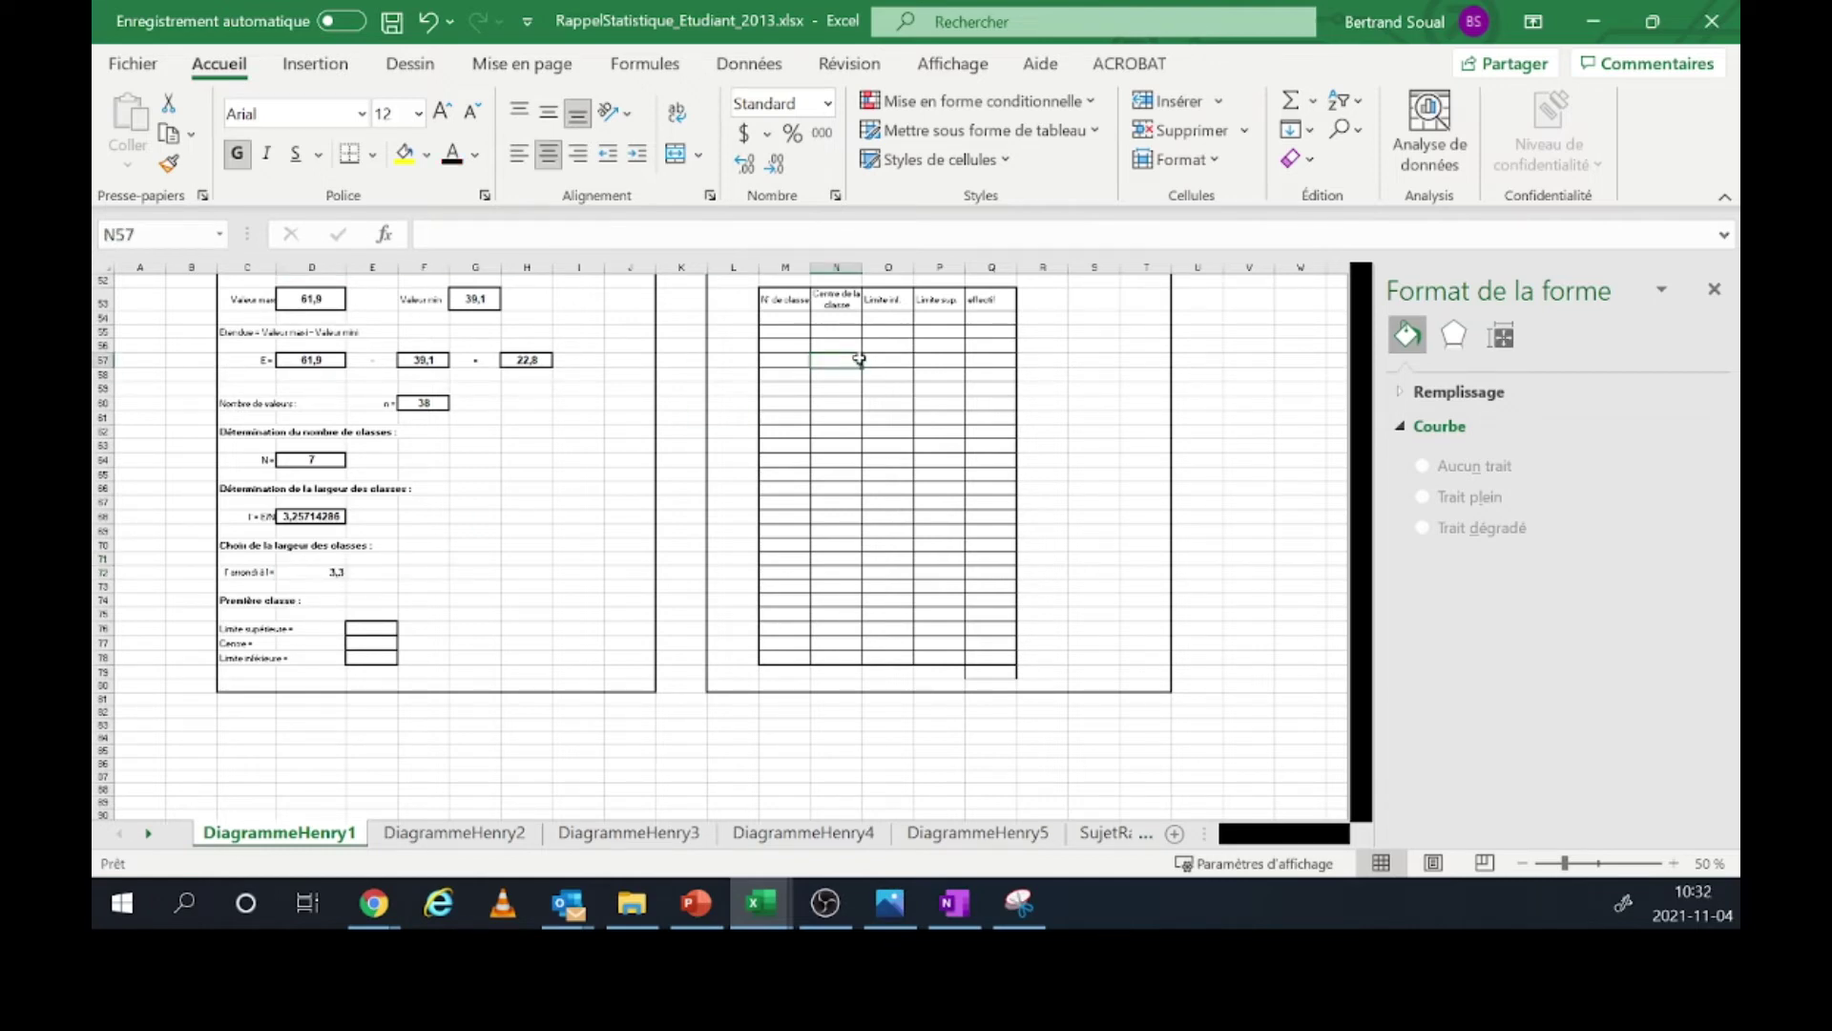
scroll(864, 372, "up", 2)
scroll(862, 372, "down", 1)
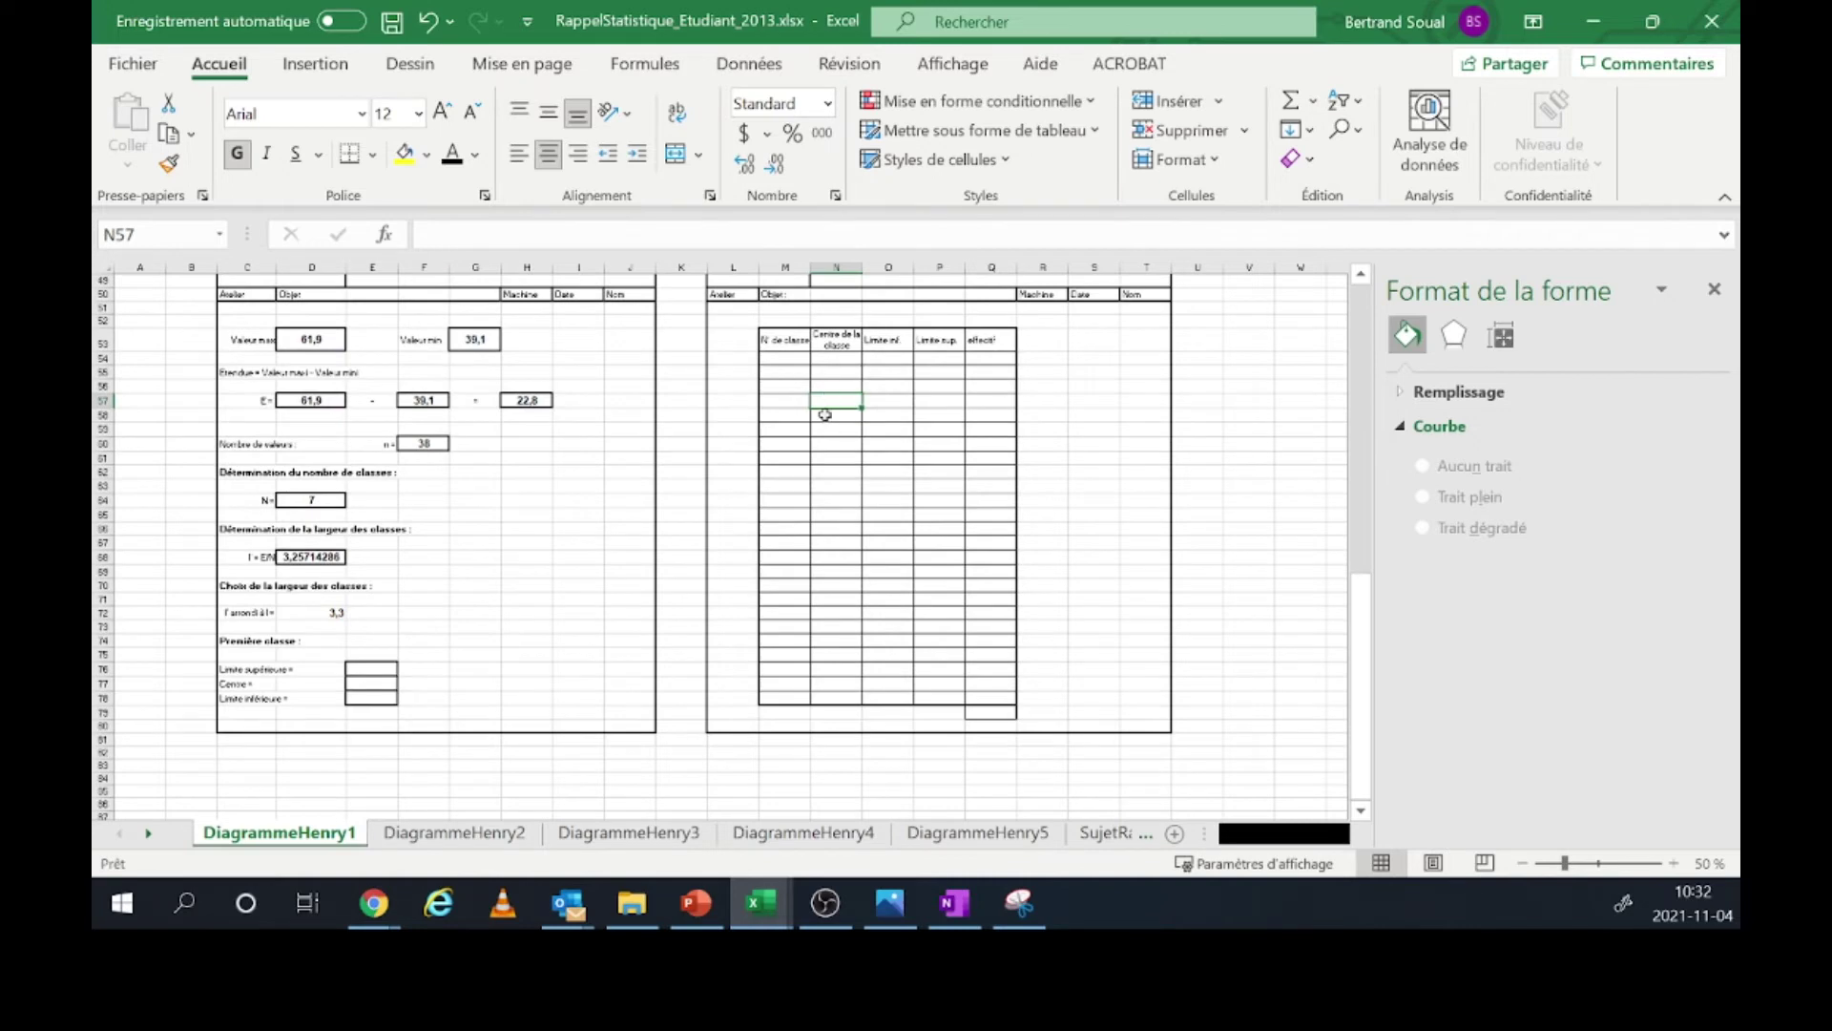
left_click(944, 903)
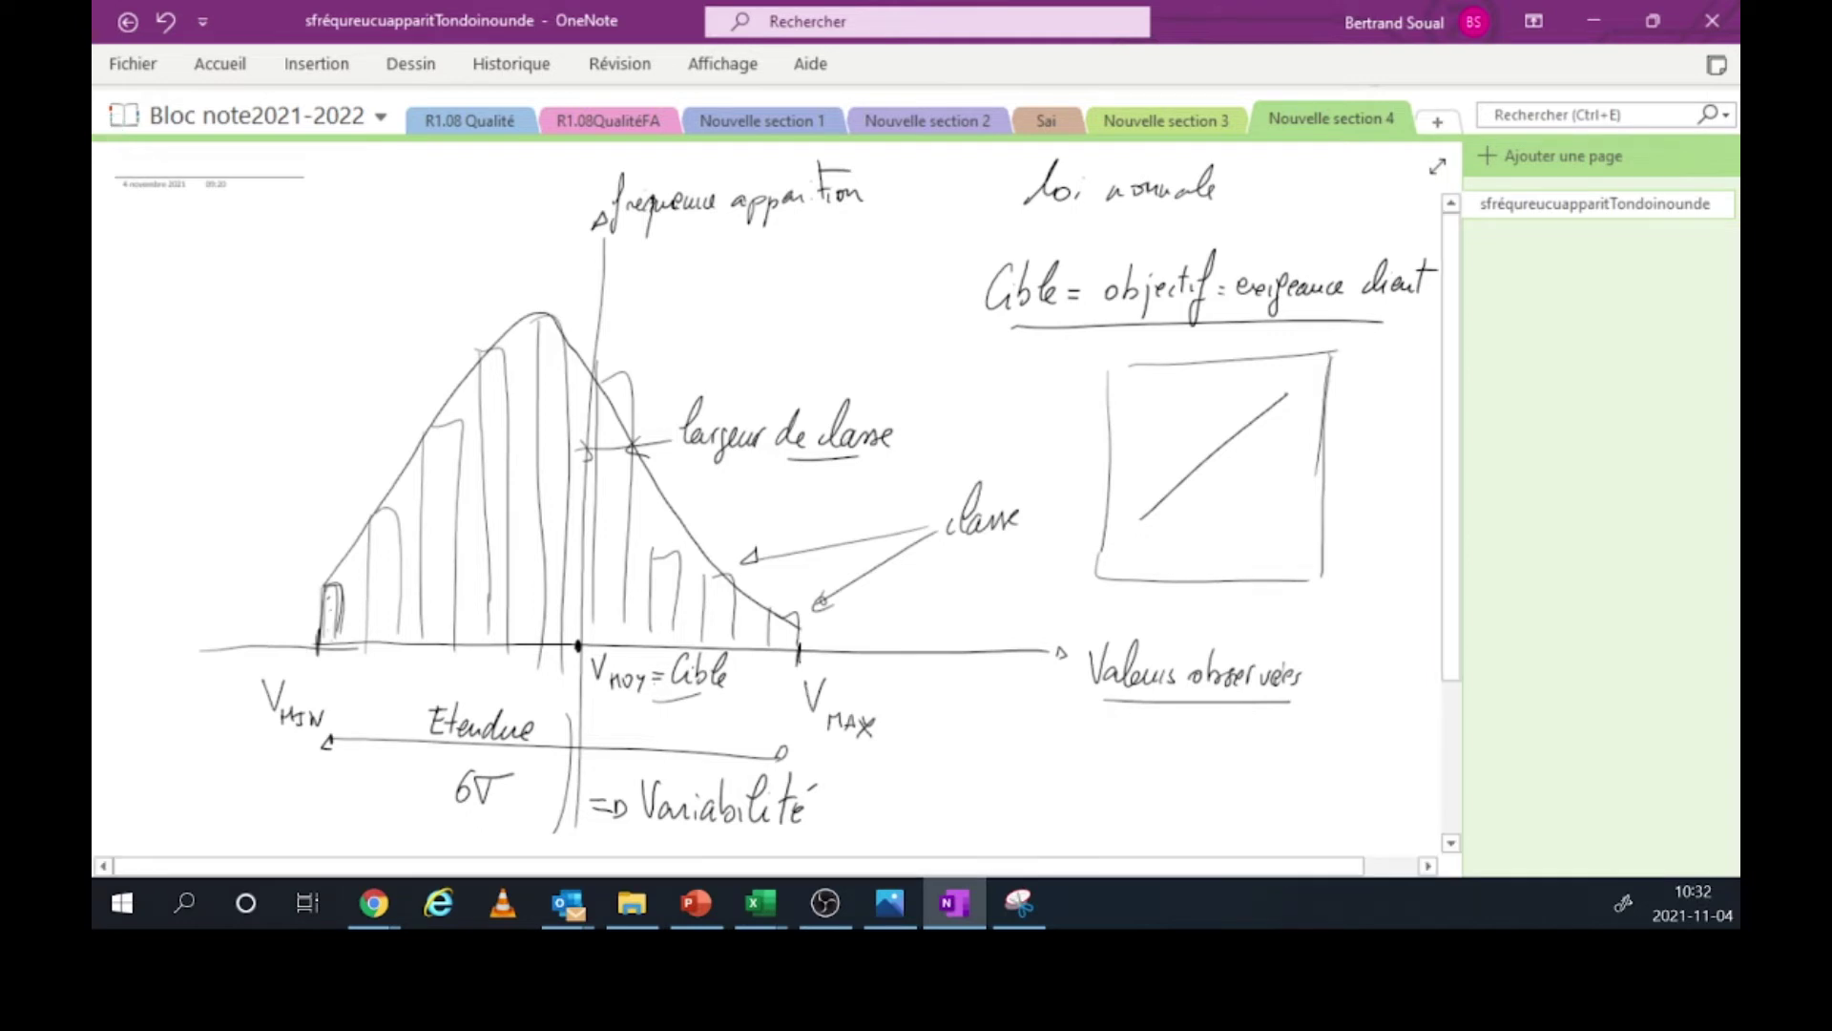
left_click_drag(296, 533, 316, 579)
mouse_move(241, 522)
left_mouse_down()
mouse_move(273, 475)
mouse_move(291, 492)
mouse_move(330, 472)
left_mouse_up()
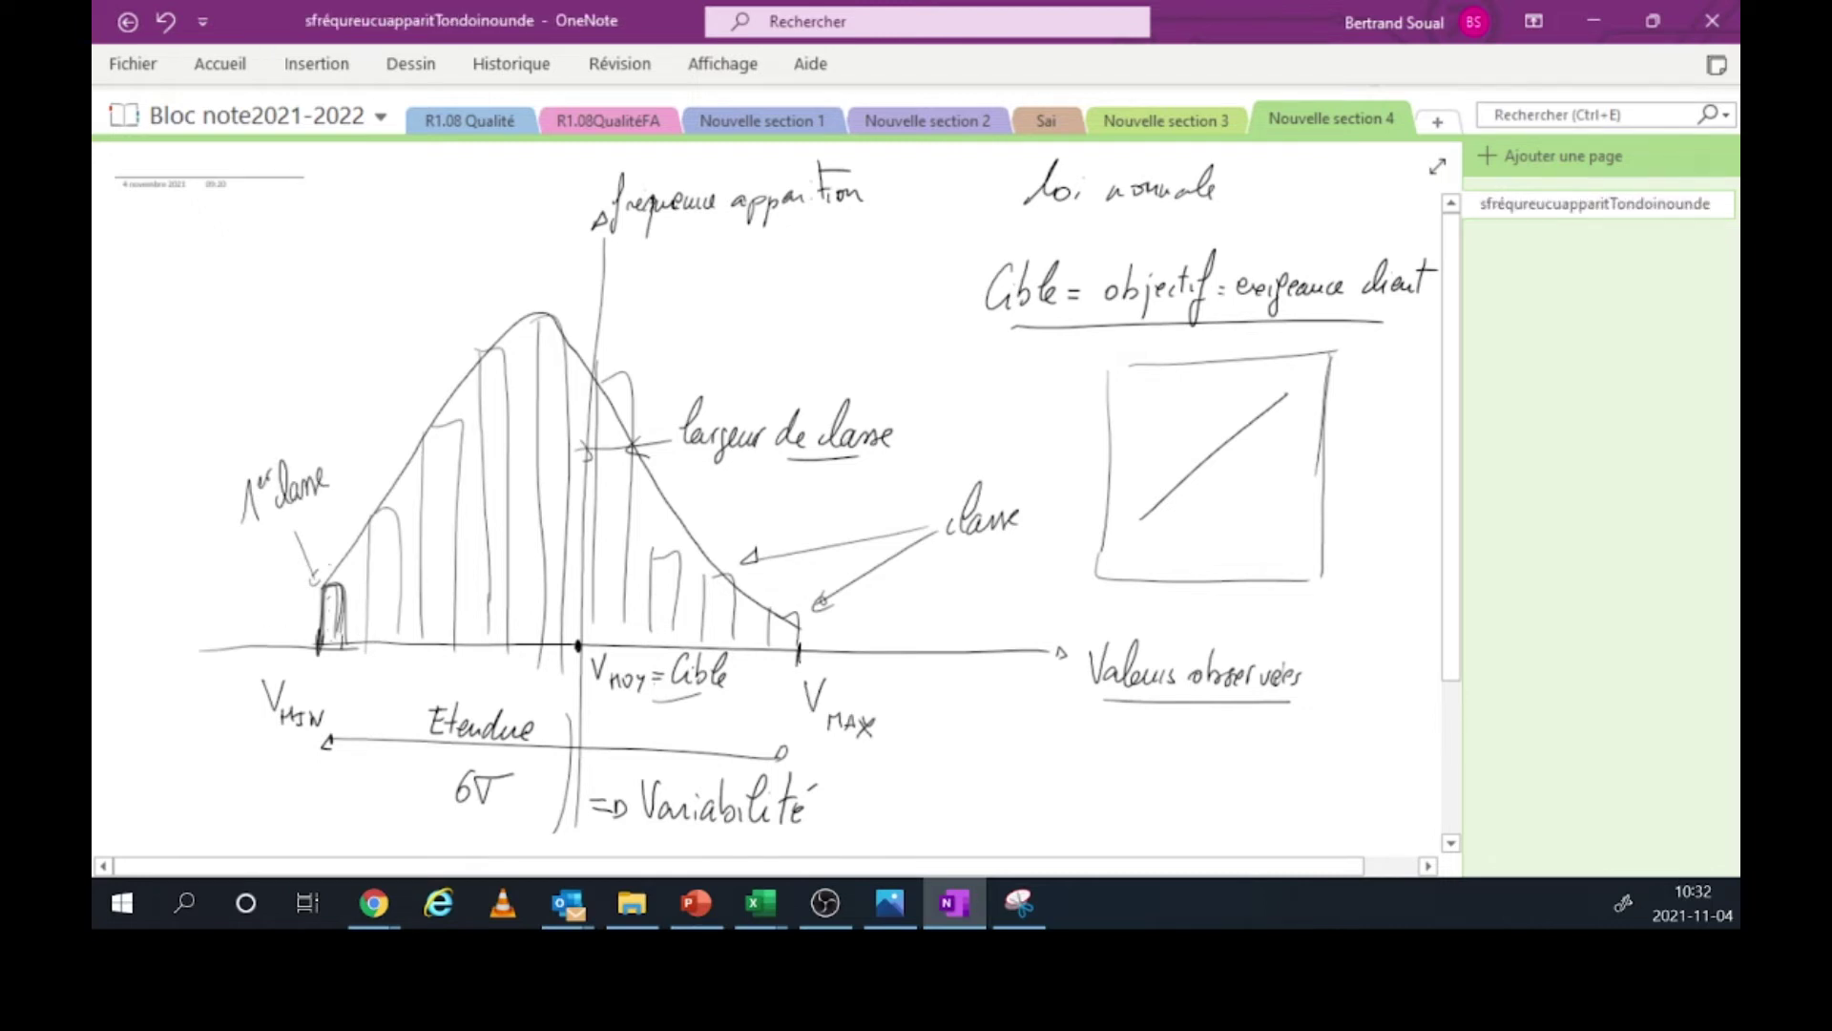
- Handwrite "limite inf" in red pen below the first bar of the histogram sketch
left_click(411, 63)
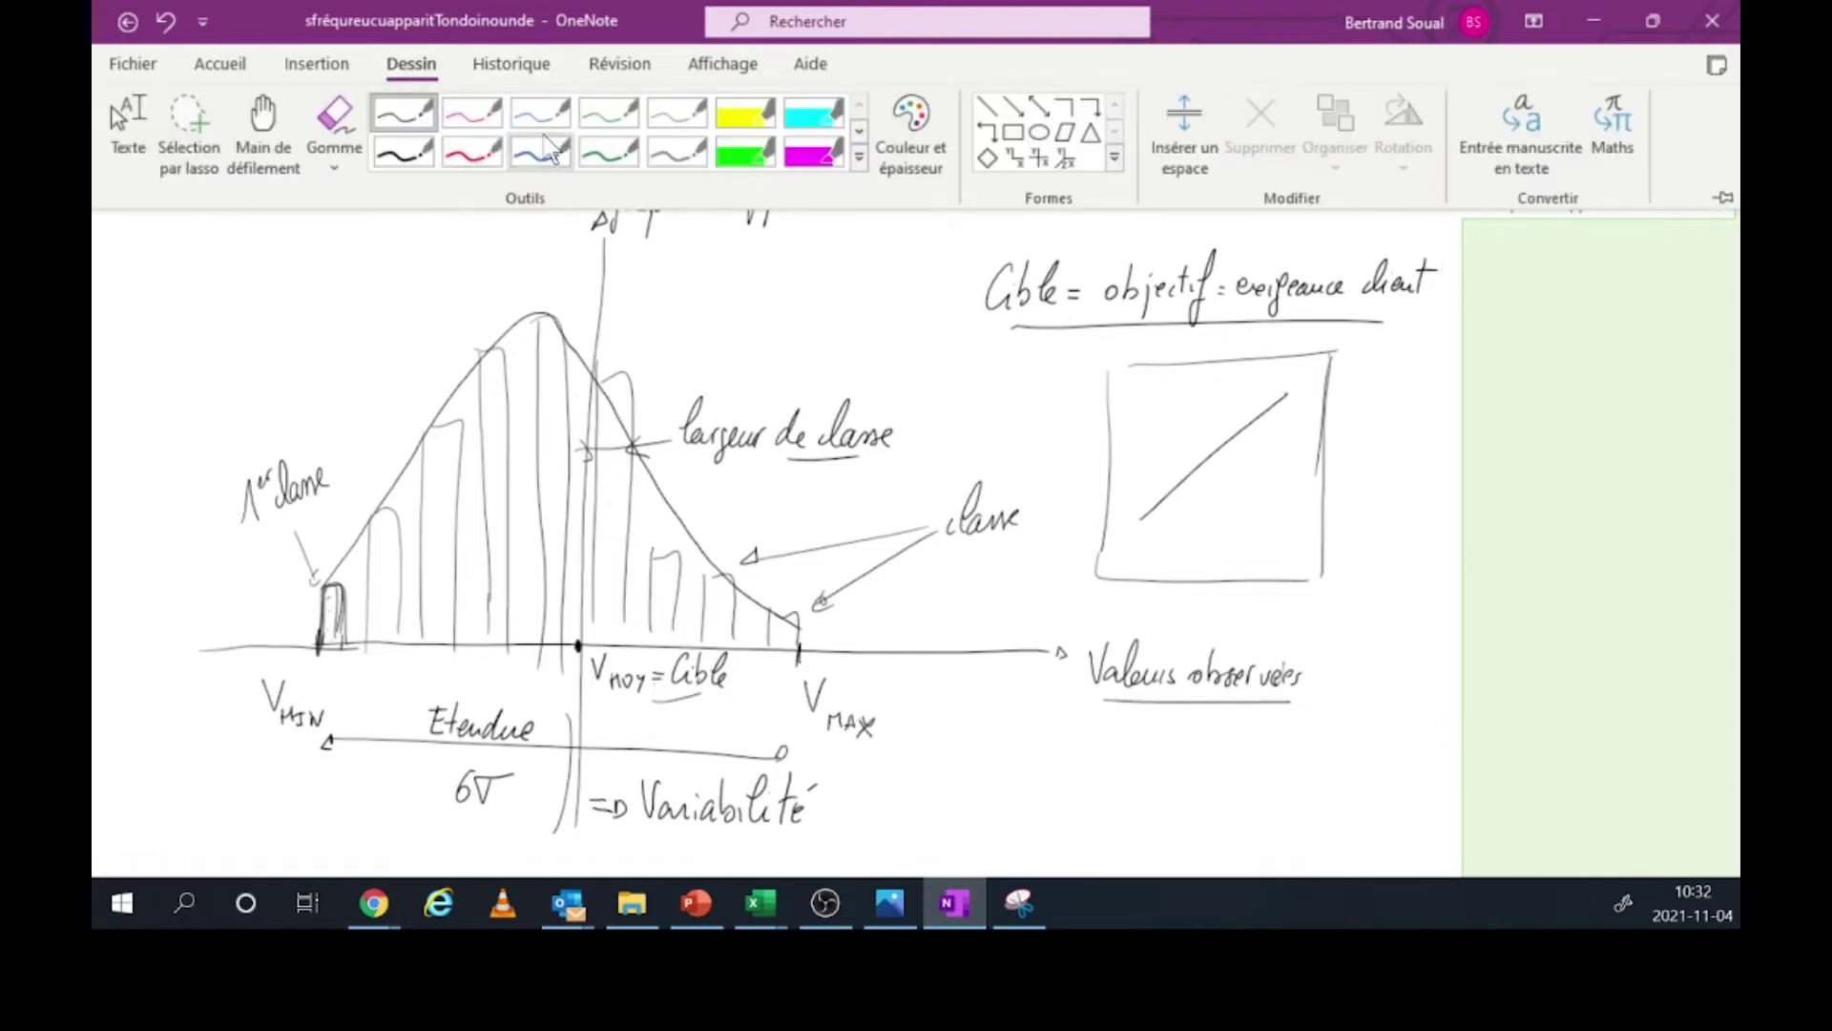
left_click(478, 134)
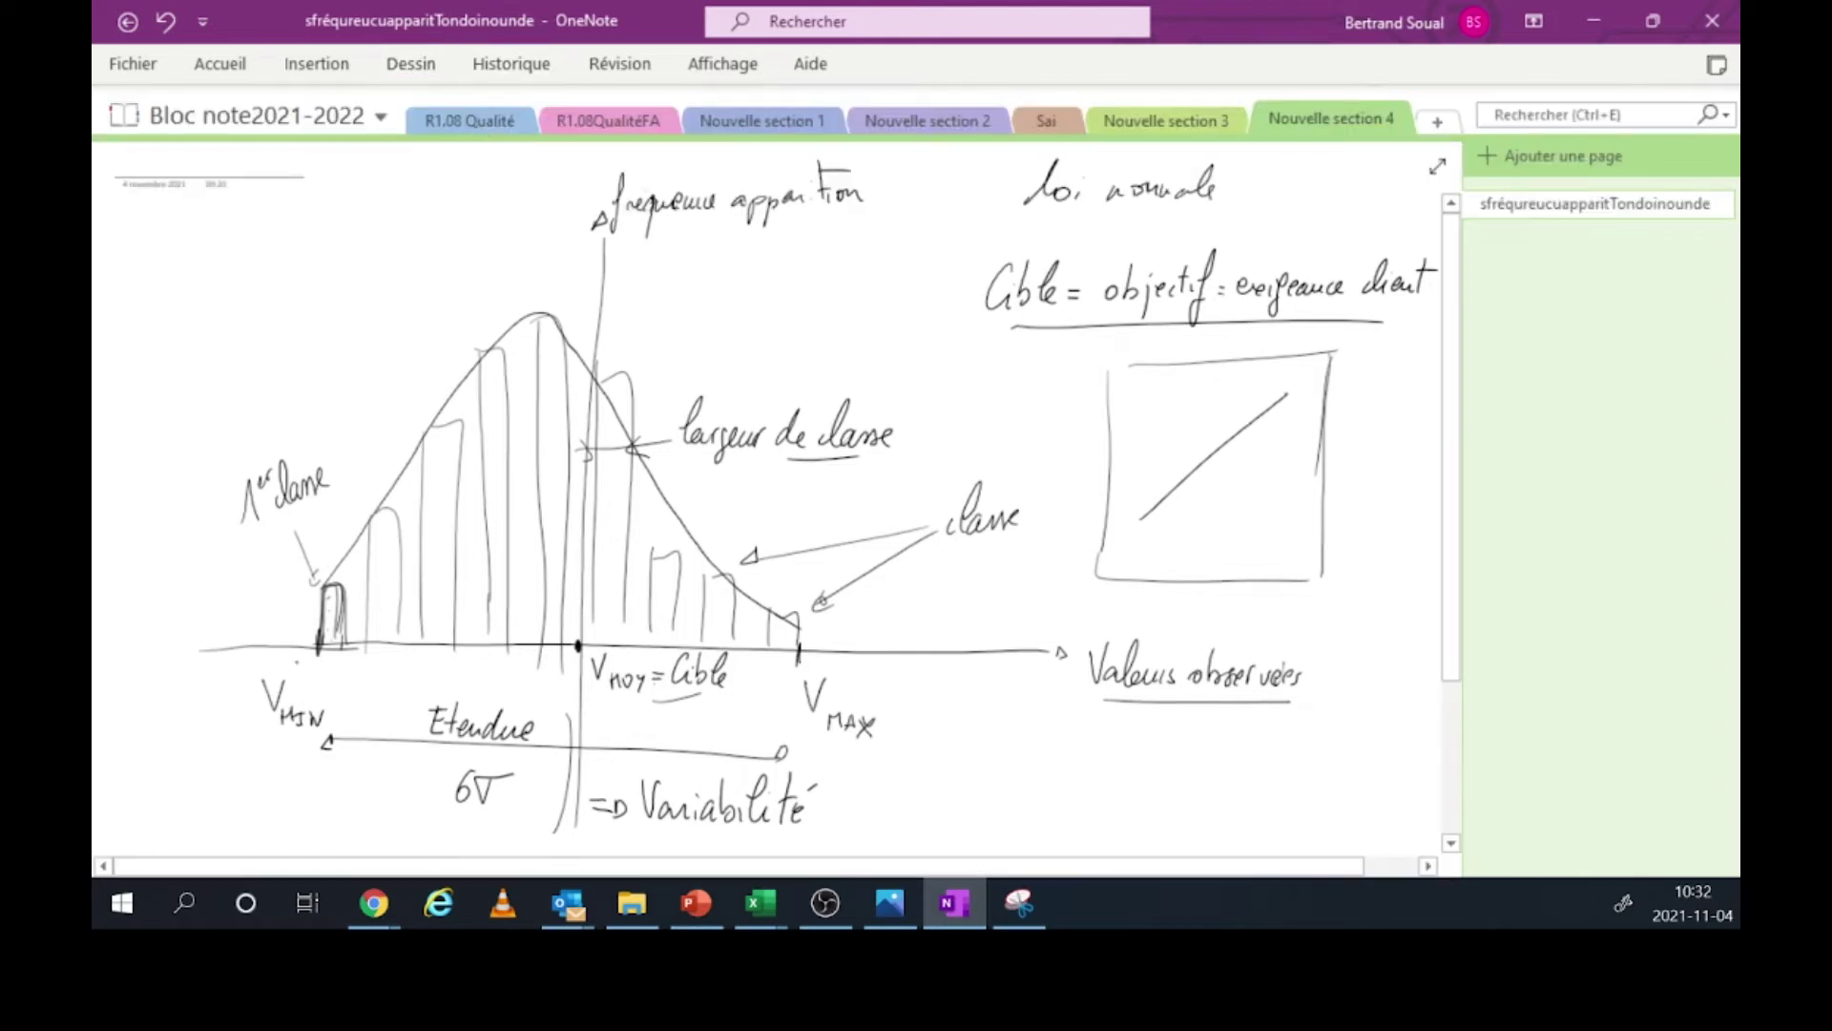
mouse_move(287, 650)
left_mouse_down()
mouse_move(287, 678)
mouse_move(349, 681)
left_mouse_up()
left_click(330, 672)
mouse_move(359, 652)
left_mouse_down()
mouse_move(350, 698)
mouse_move(361, 683)
mouse_move(317, 655)
left_mouse_up()
left_click(366, 675)
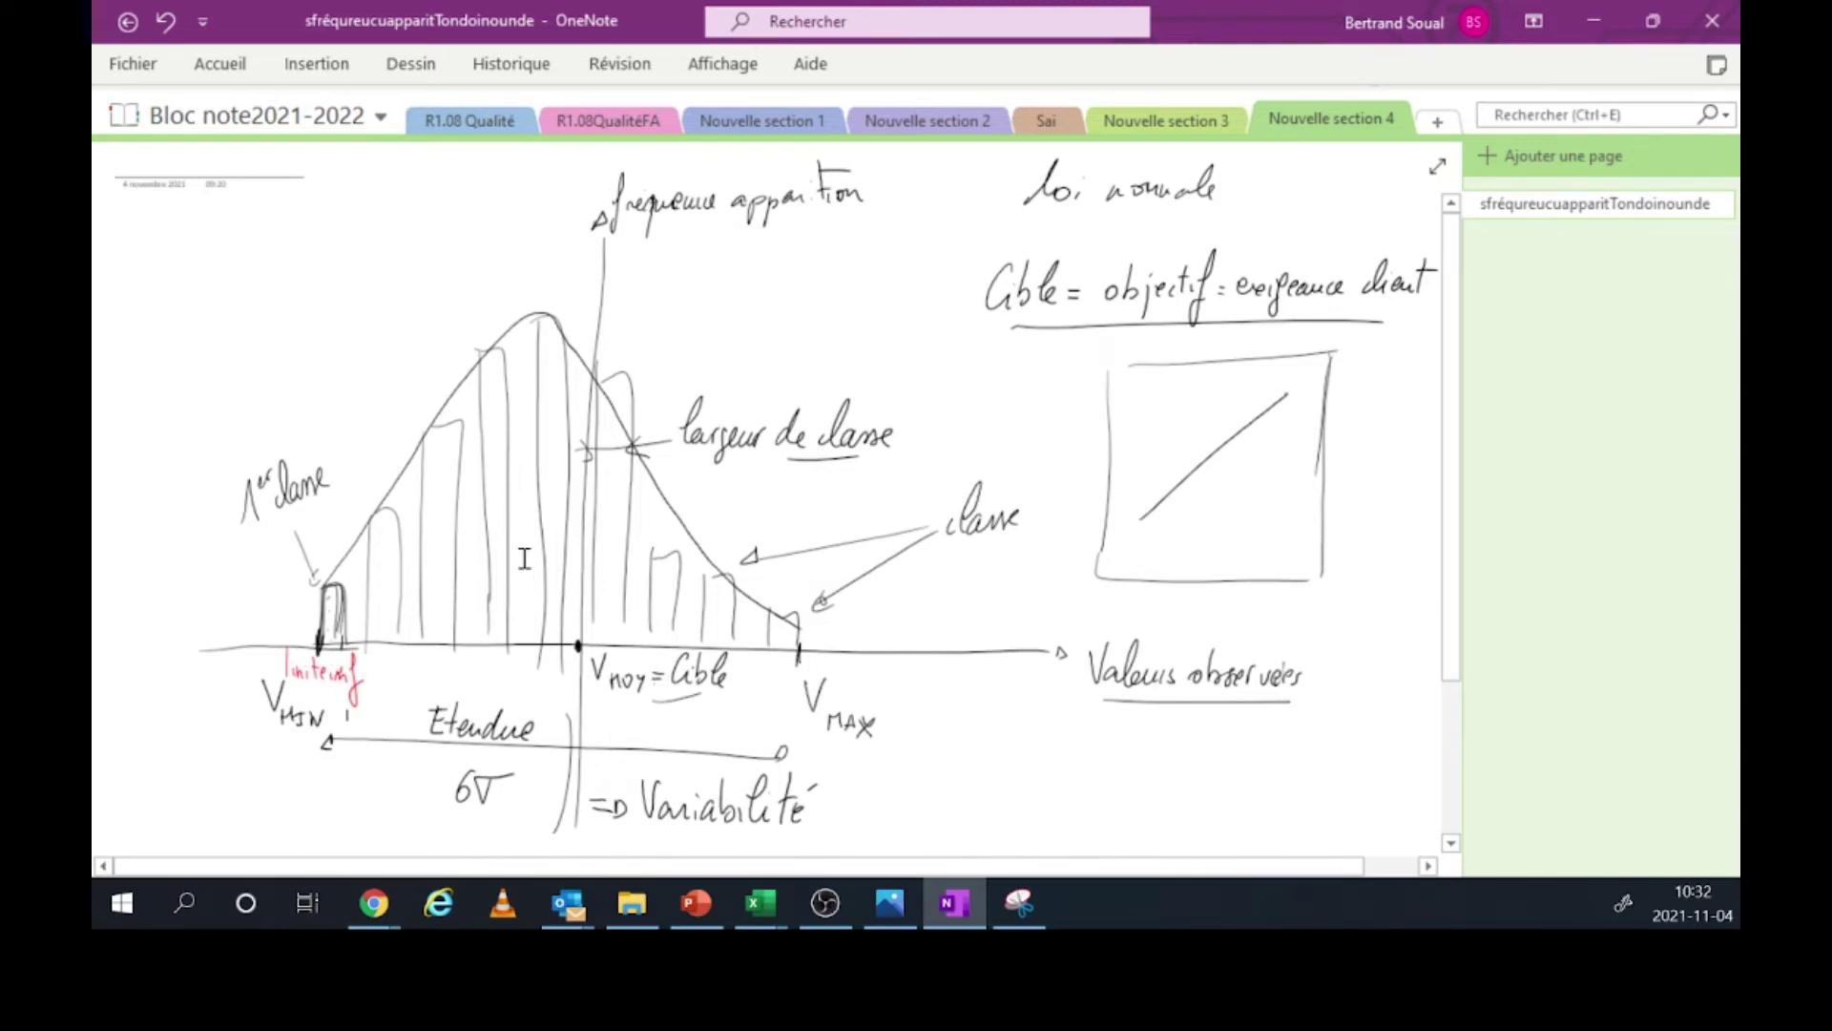
- Erase the red handwritten "limite inf" label below the first bar of the histogram sketch
scroll(444, 708, "up", 10)
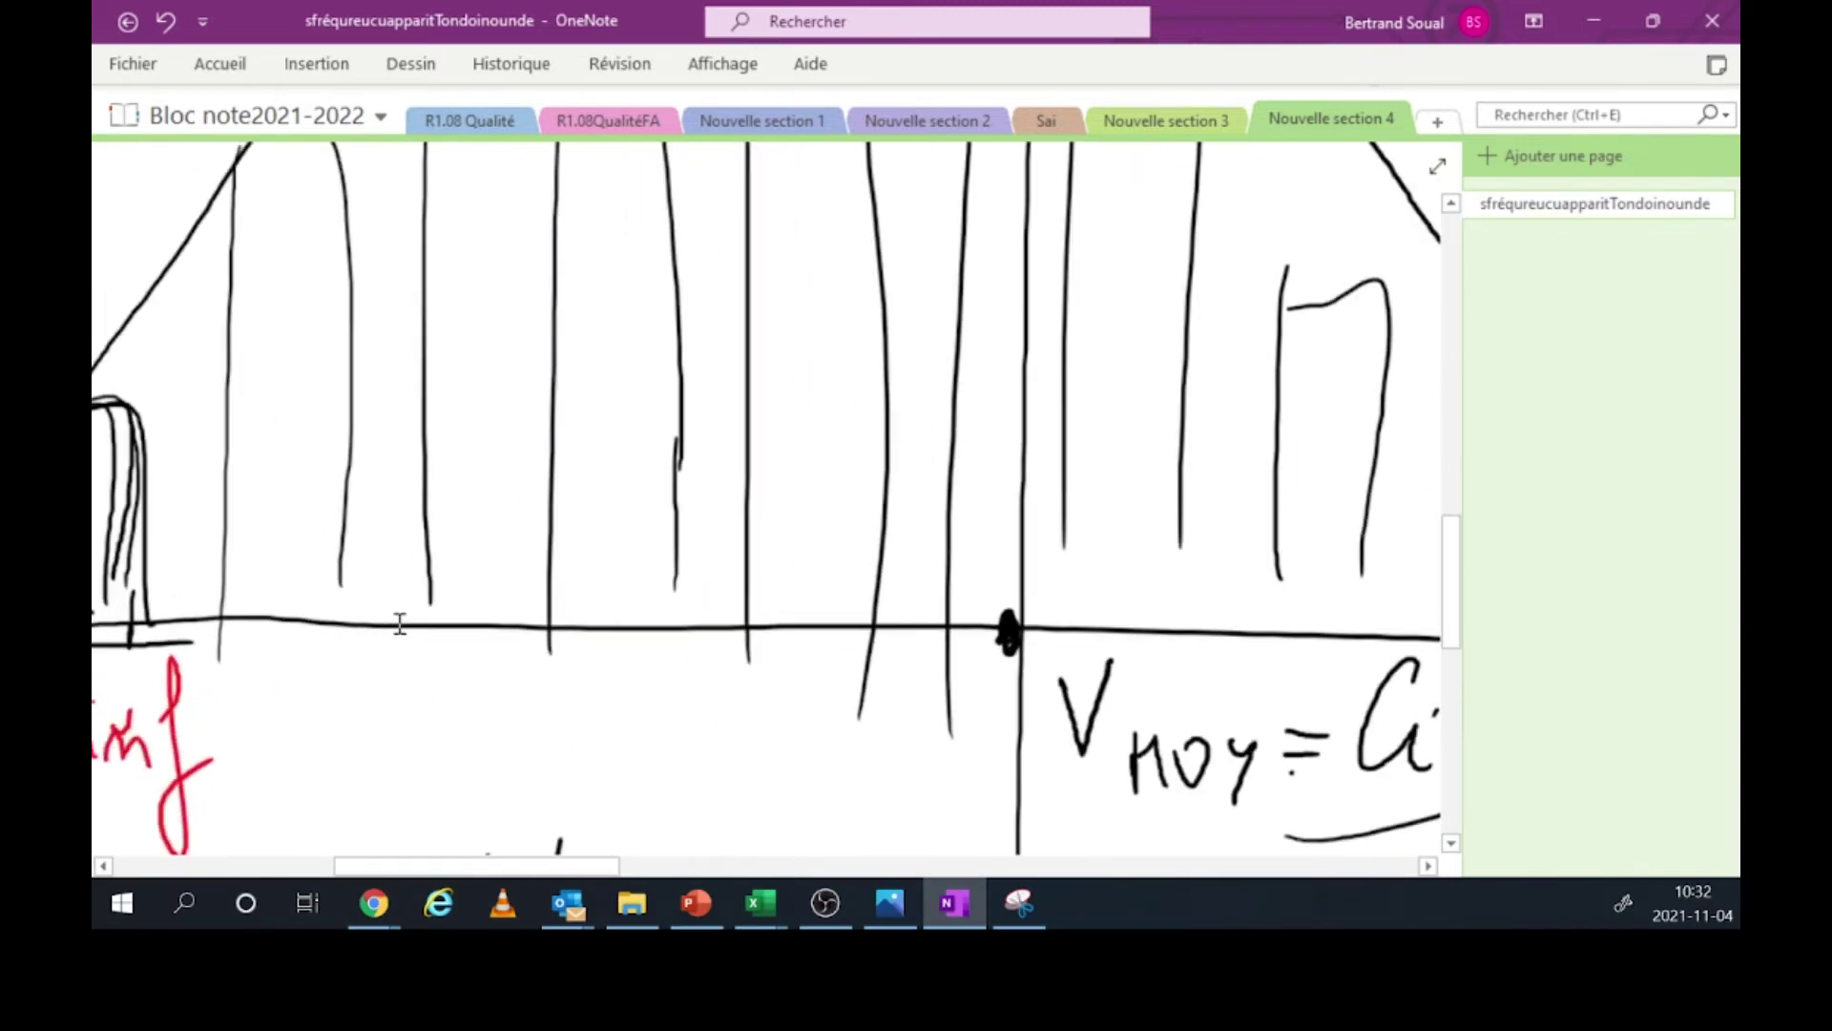
left_click_drag(536, 866, 393, 864)
scroll(522, 728, "down", 3)
scroll(522, 728, "up", 5)
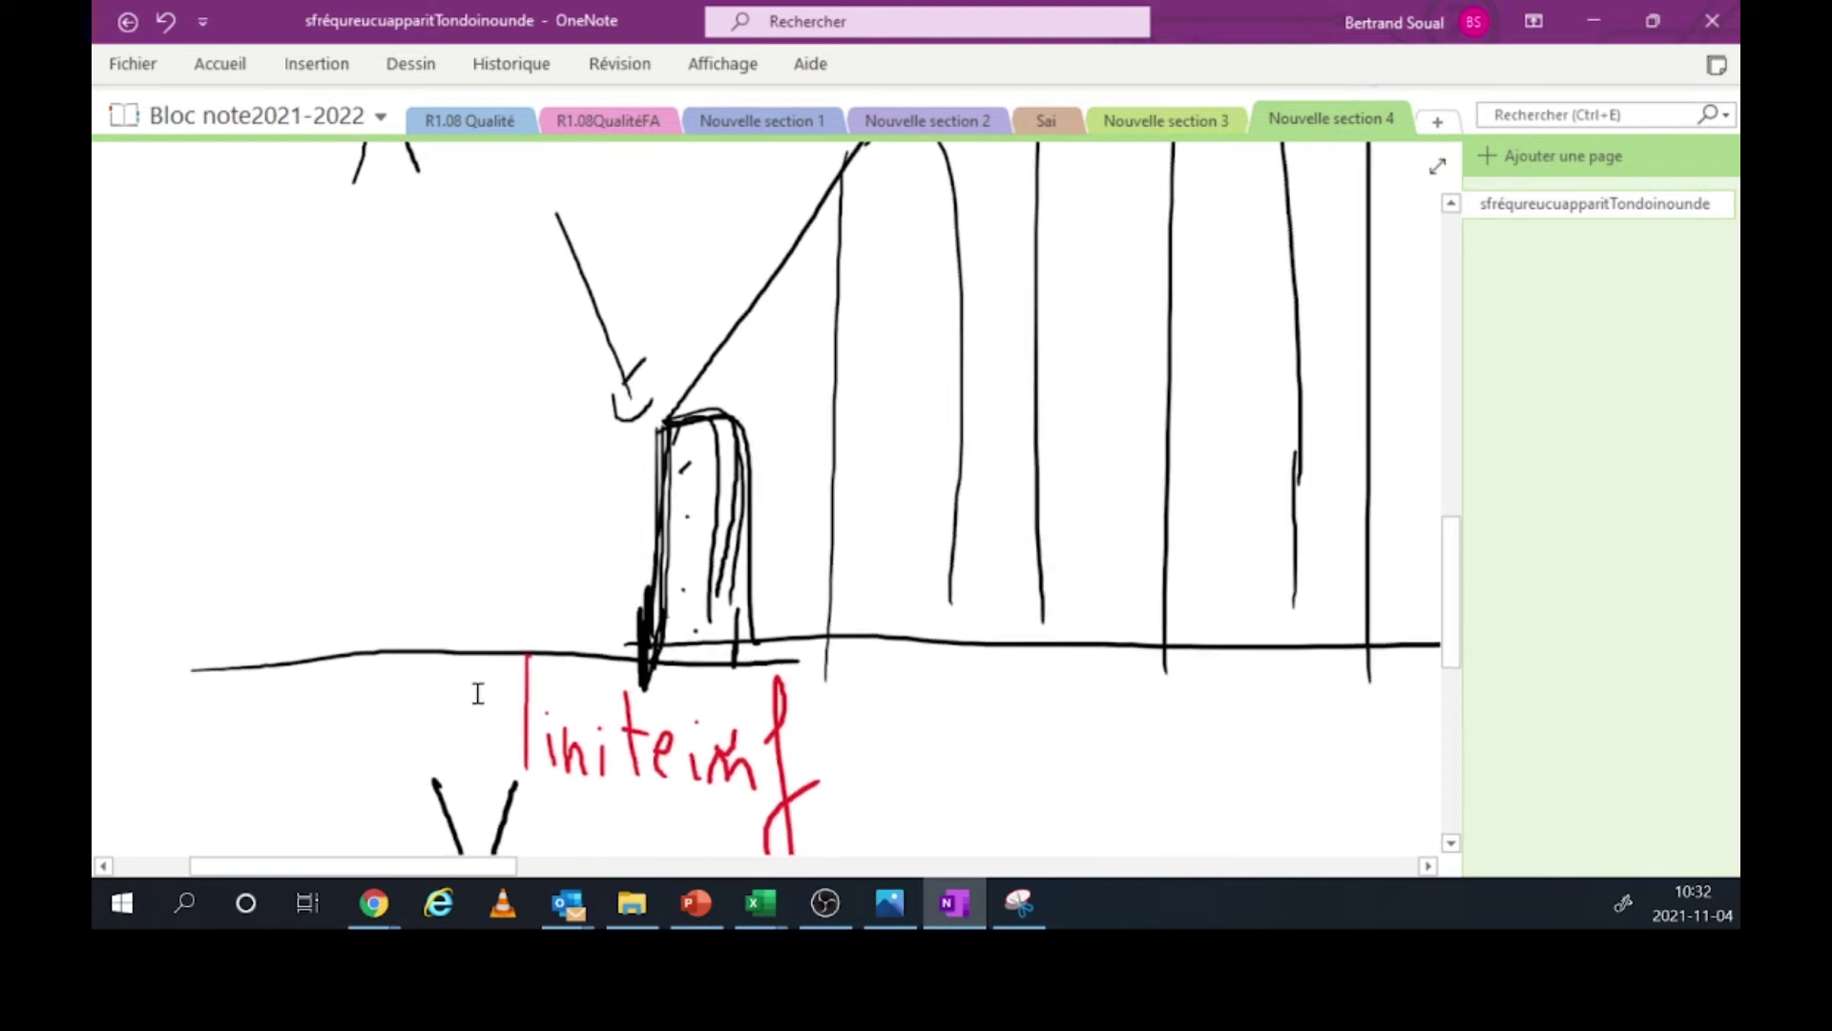
left_click(417, 72)
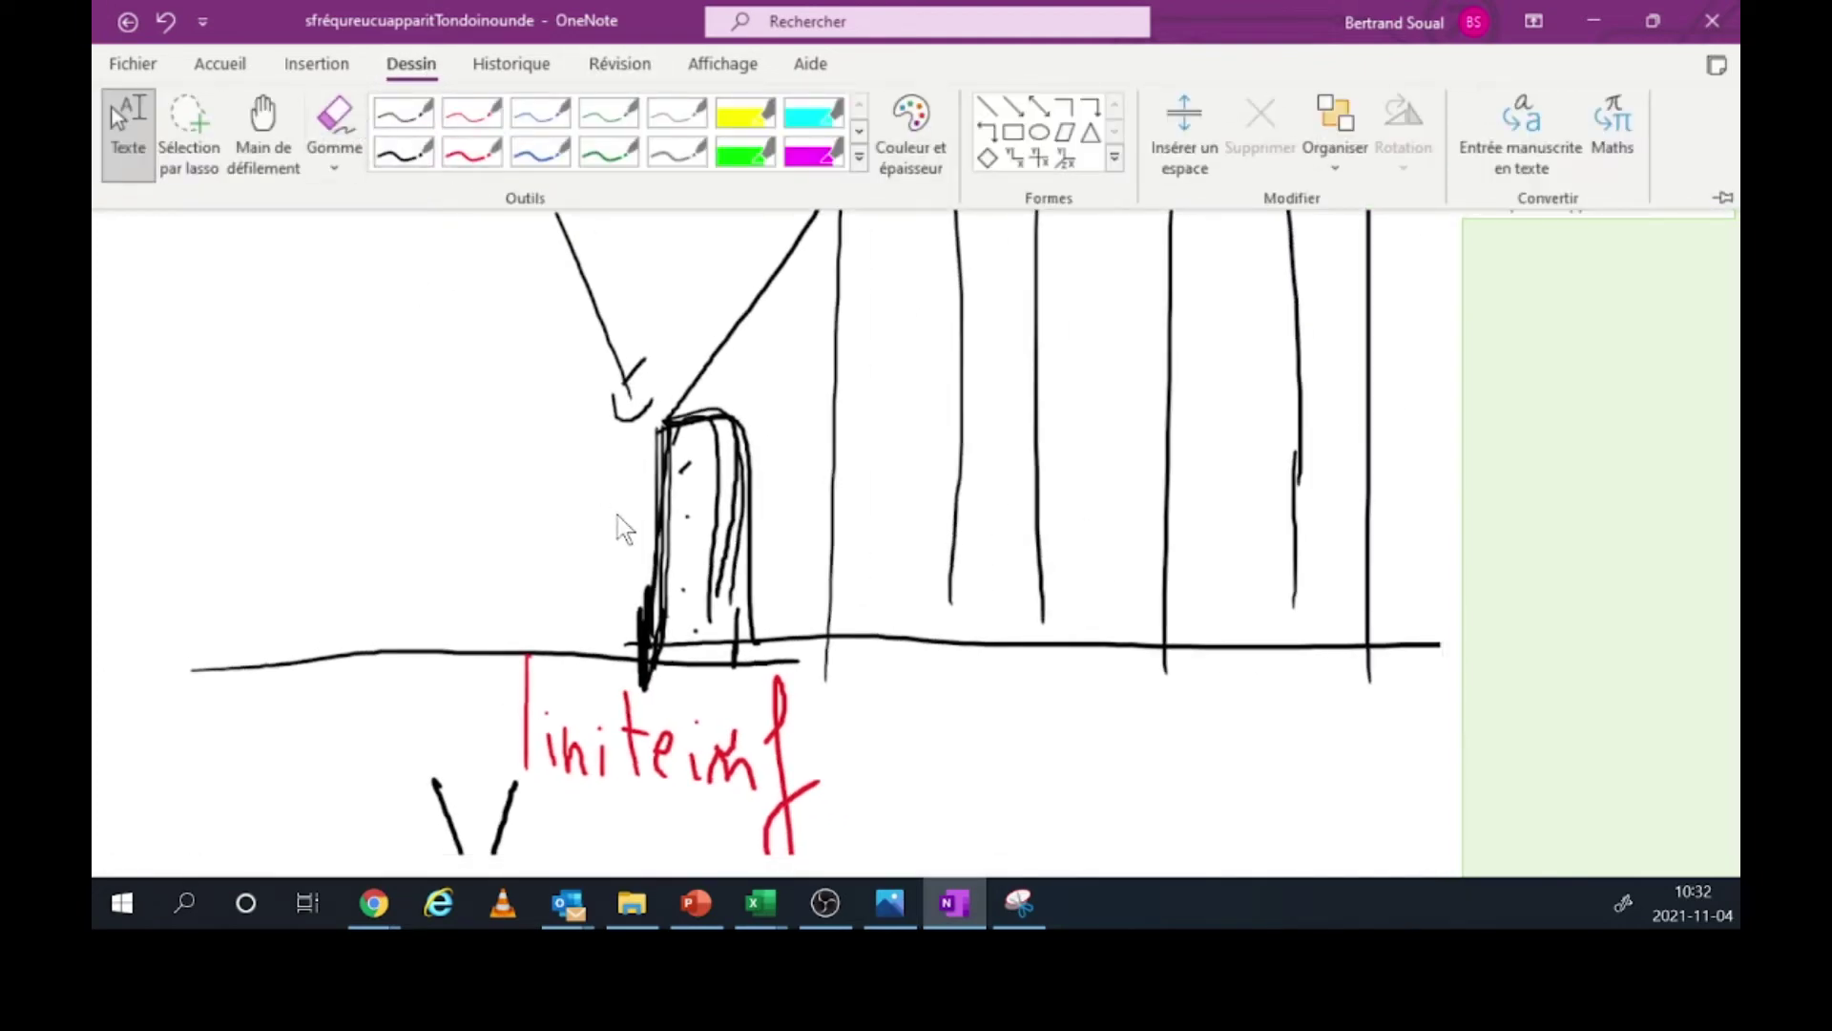
left_click(681, 737)
left_click(410, 65)
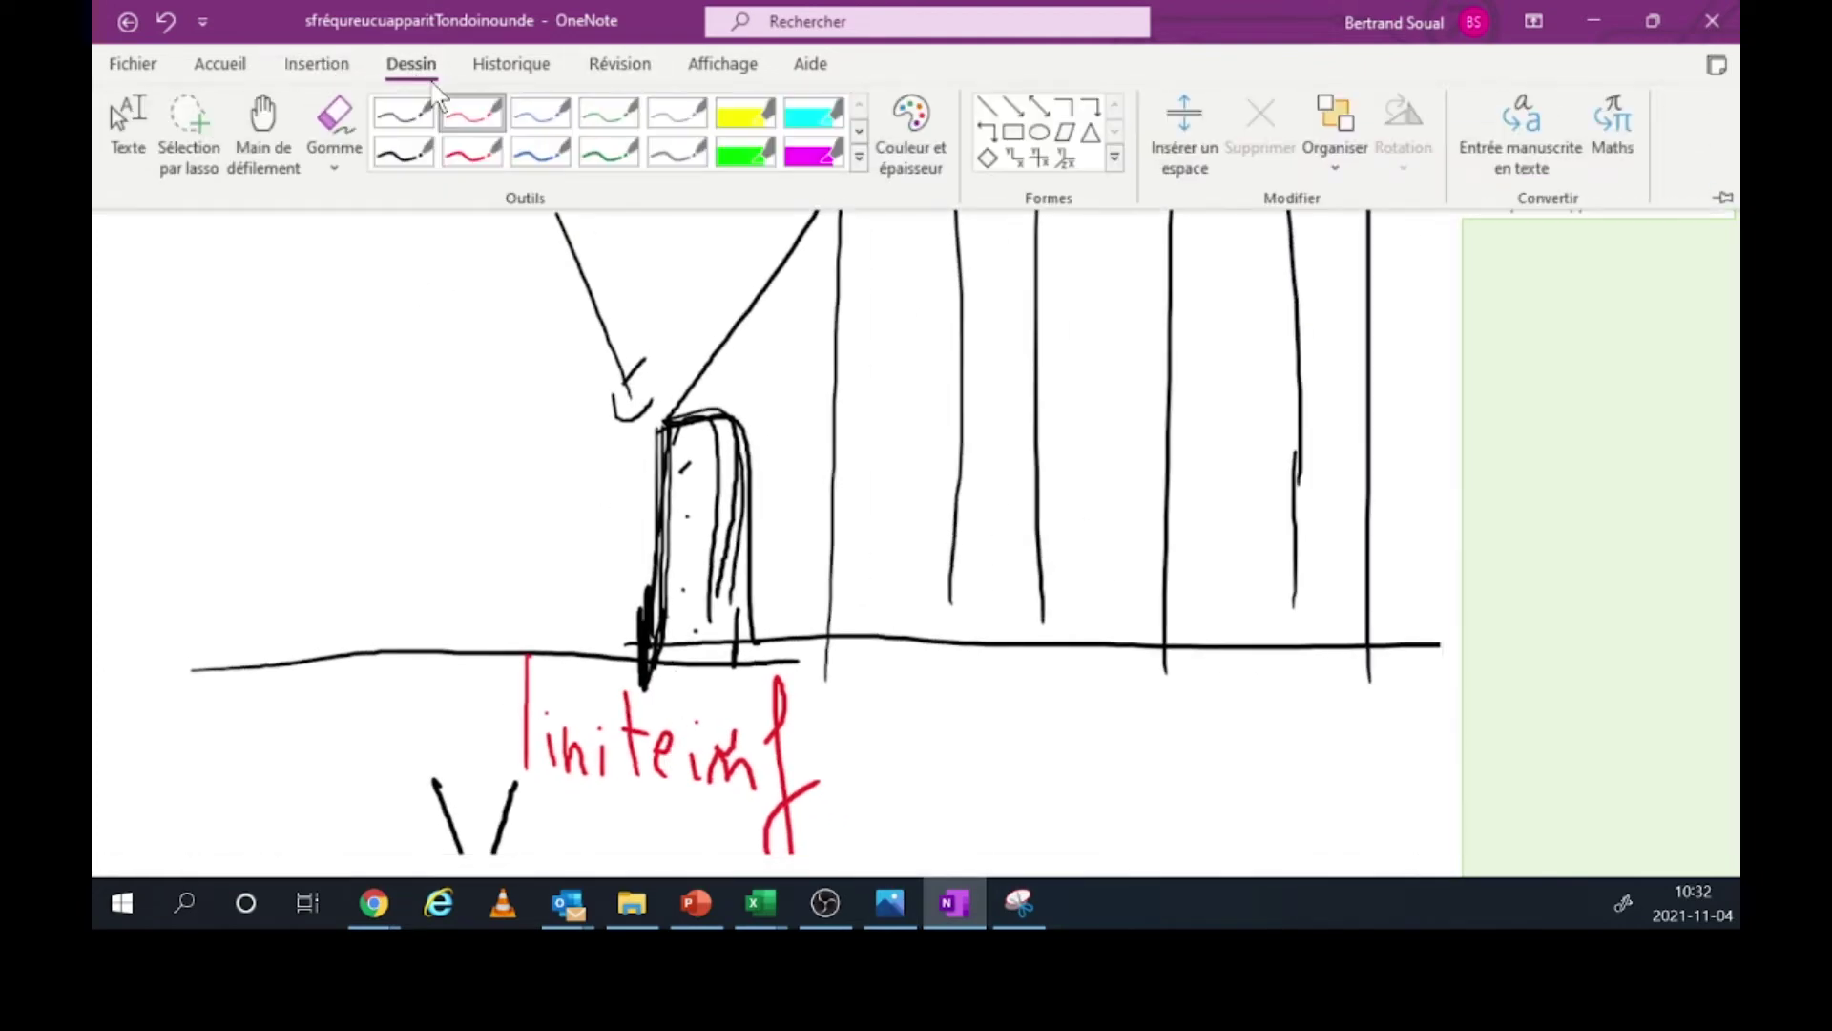
left_click(333, 134)
mouse_move(602, 768)
left_mouse_down()
mouse_move(548, 717)
mouse_move(789, 798)
left_mouse_up()
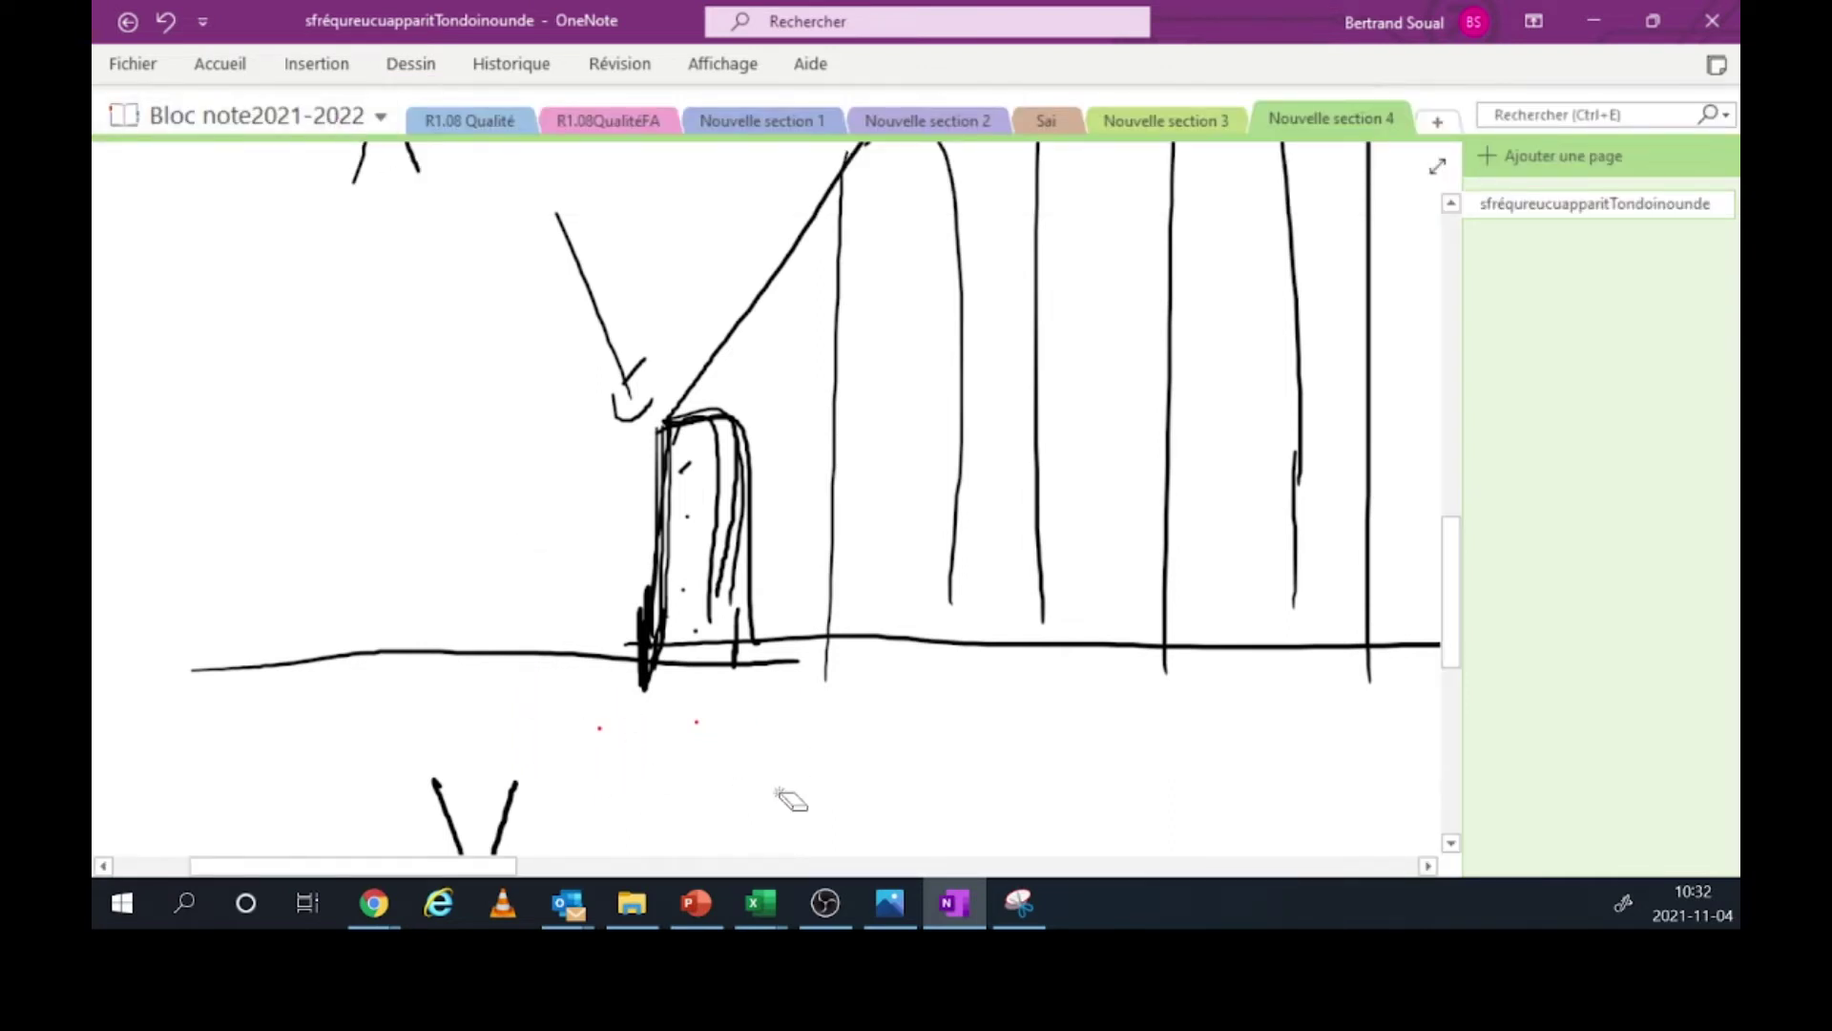
- Mark the first bar's lower boundary on the axis in red pen and draw a red arrow pointing to it
left_click(410, 64)
left_click(424, 153)
left_click_drag(653, 618, 646, 681)
left_click_drag(546, 570, 627, 630)
- Handwrite "limite inf." in red at the tail of the arrow pointing to the first bar's lower boundary
left_click_drag(349, 477, 358, 552)
mouse_move(363, 531)
left_mouse_down()
mouse_move(362, 551)
mouse_move(399, 548)
left_mouse_up()
left_click(369, 515)
left_click(441, 55)
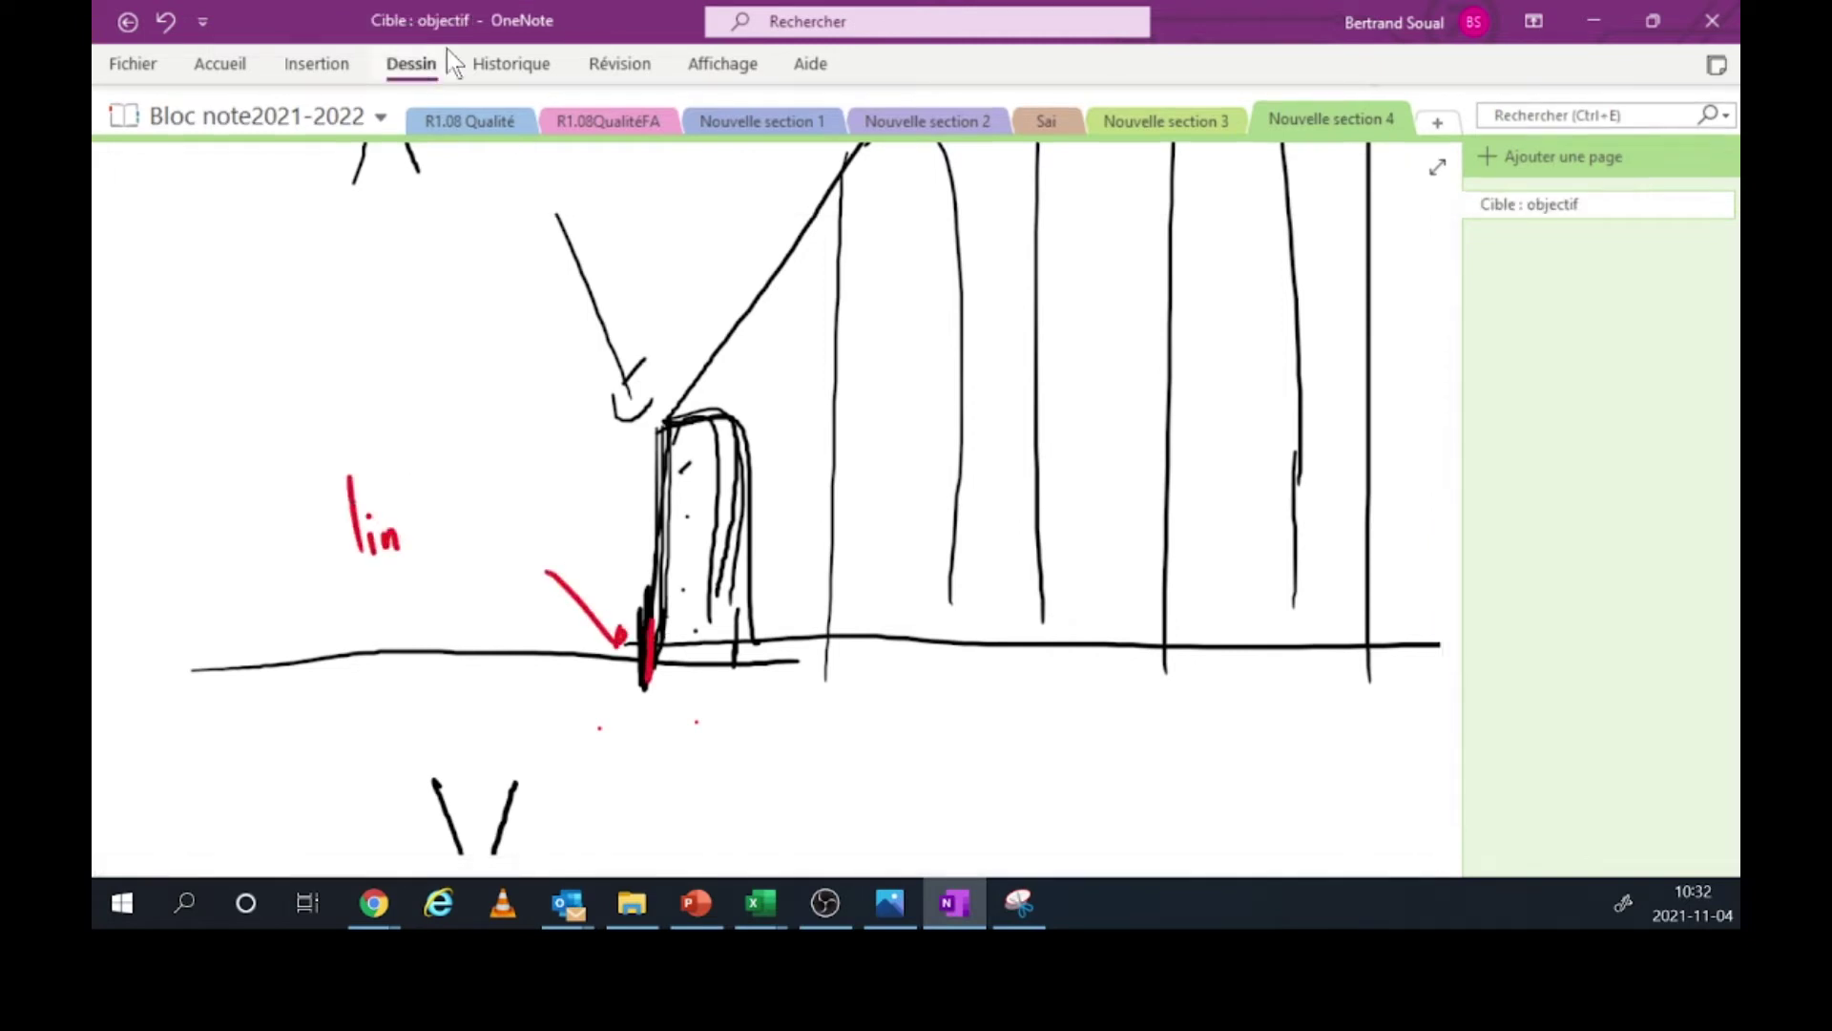
left_click(481, 119)
left_click_drag(397, 548, 411, 549)
left_click_drag(417, 530, 420, 549)
left_click_drag(413, 472, 428, 546)
mouse_move(415, 516)
left_mouse_down()
mouse_move(438, 506)
mouse_move(464, 544)
left_mouse_up()
left_click(466, 530)
left_click_drag(473, 542, 490, 537)
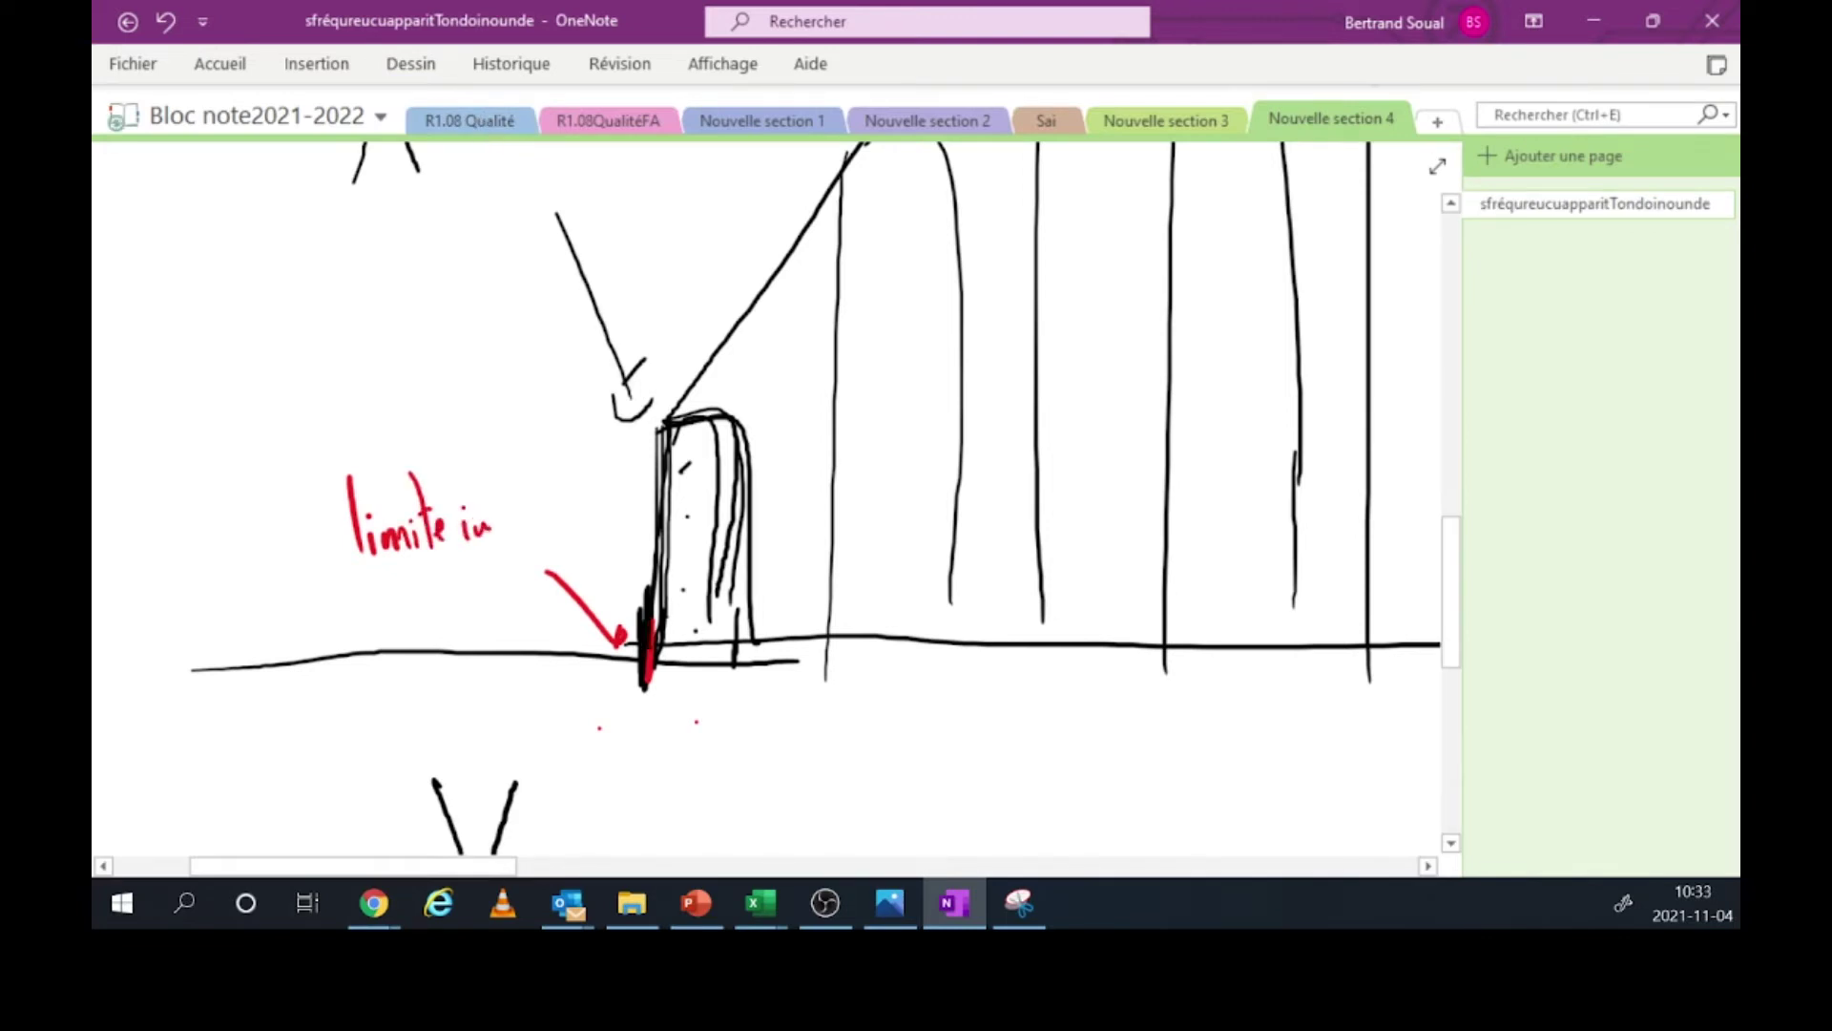
left_click_drag(510, 448, 515, 560)
left_click_drag(499, 515, 521, 507)
left_click(532, 524)
- Mark the first bar's upper boundary in red and label it with an arrow and the handwritten text "limite sup."
mouse_move(752, 614)
left_mouse_down()
mouse_move(753, 679)
mouse_move(791, 721)
mouse_move(781, 689)
left_mouse_up()
mouse_move(769, 679)
left_mouse_down()
mouse_move(764, 706)
mouse_move(787, 674)
mouse_move(805, 758)
mouse_move(861, 762)
left_mouse_up()
left_click_drag(865, 752, 870, 768)
left_click_drag(879, 697, 877, 763)
mouse_move(867, 727)
left_mouse_down()
mouse_move(891, 721)
mouse_move(897, 761)
mouse_move(816, 821)
mouse_move(855, 811)
left_mouse_up()
mouse_move(858, 796)
left_mouse_down()
mouse_move(862, 842)
mouse_move(871, 817)
left_mouse_up()
left_click(889, 807)
- Mark the second bar's two boundaries on the axis in red and retrace the first bar's lower boundary mark
left_click_drag(832, 615, 833, 649)
left_click_drag(650, 625, 647, 683)
left_click_drag(943, 626, 944, 654)
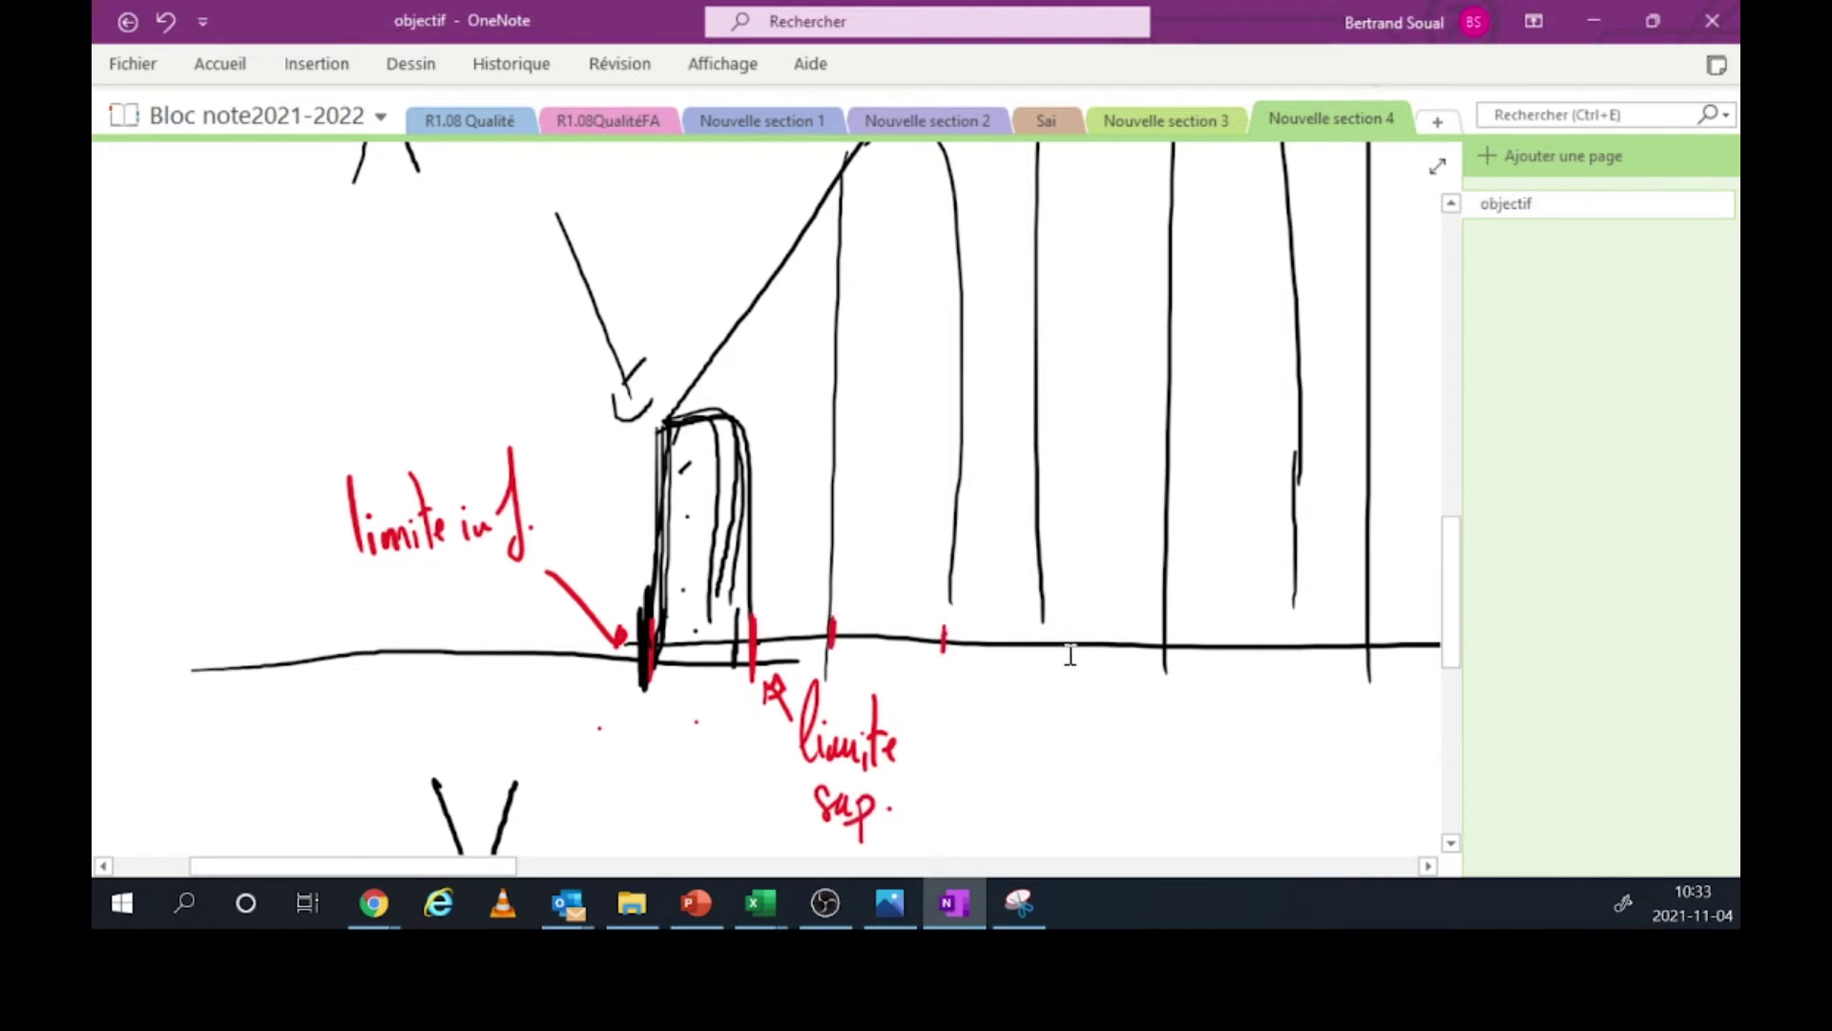
mouse_move(749, 897)
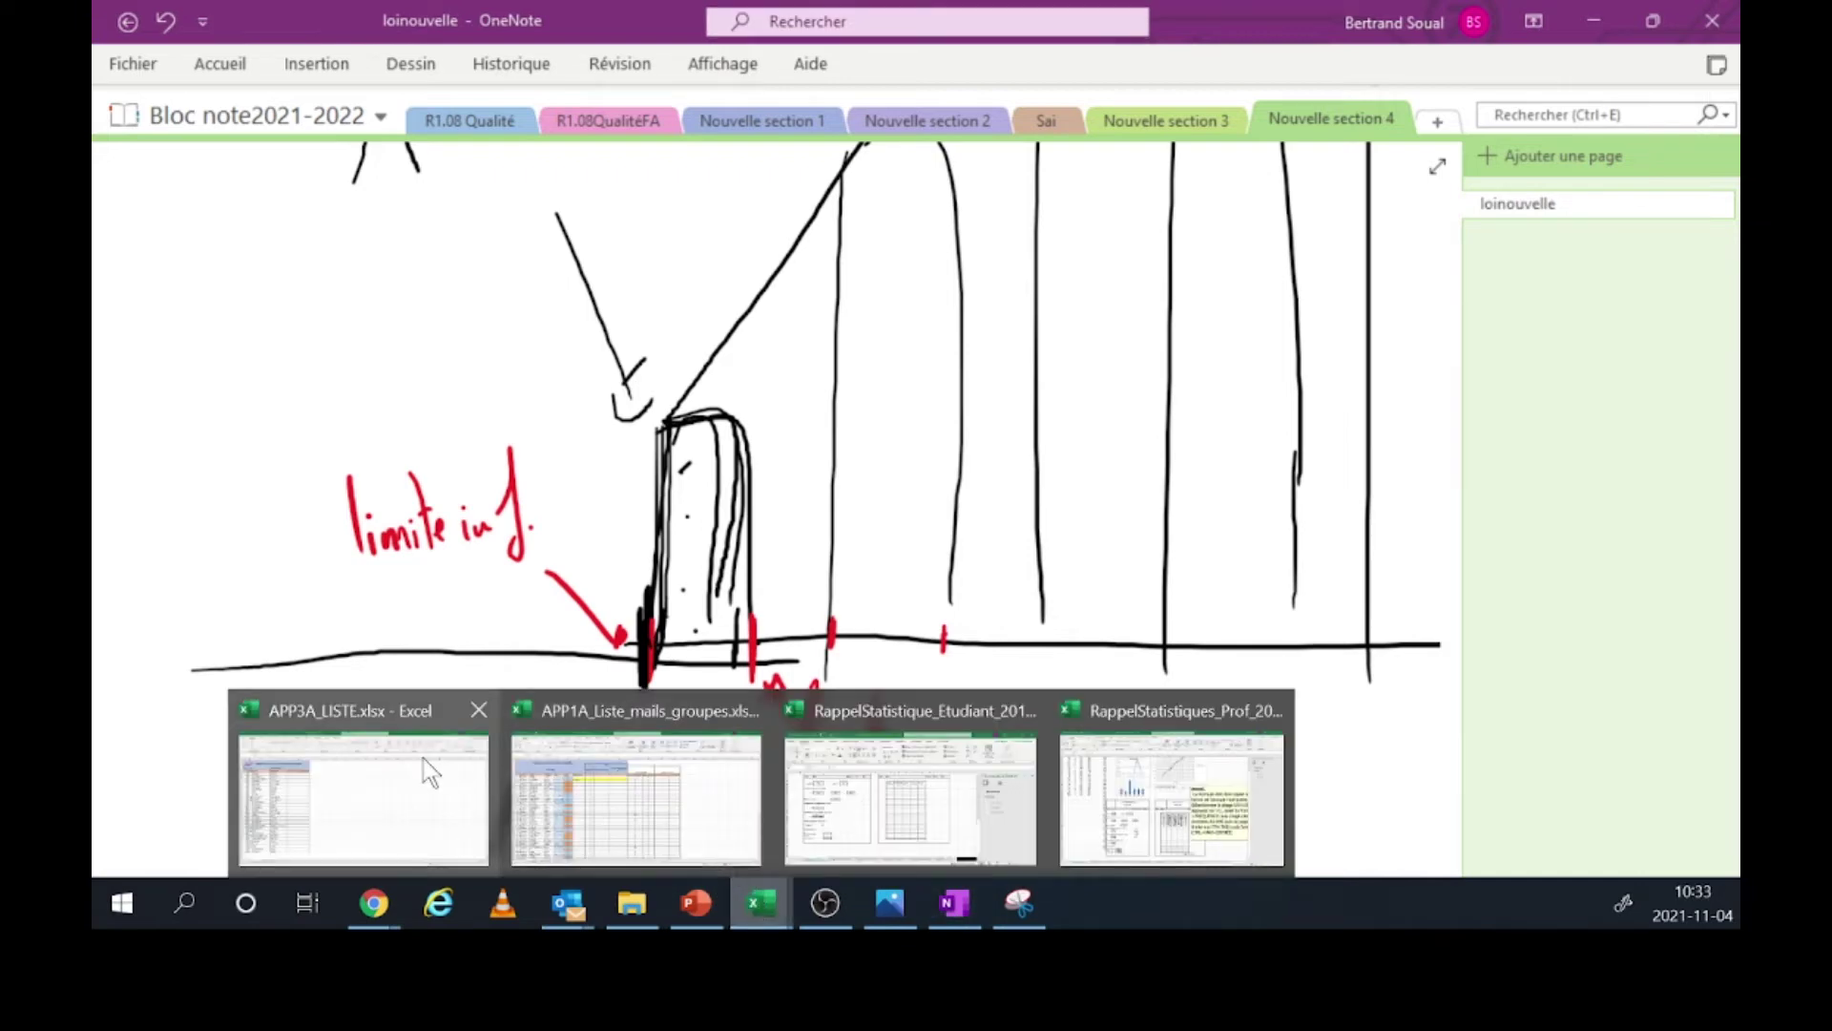
mouse_move(963, 796)
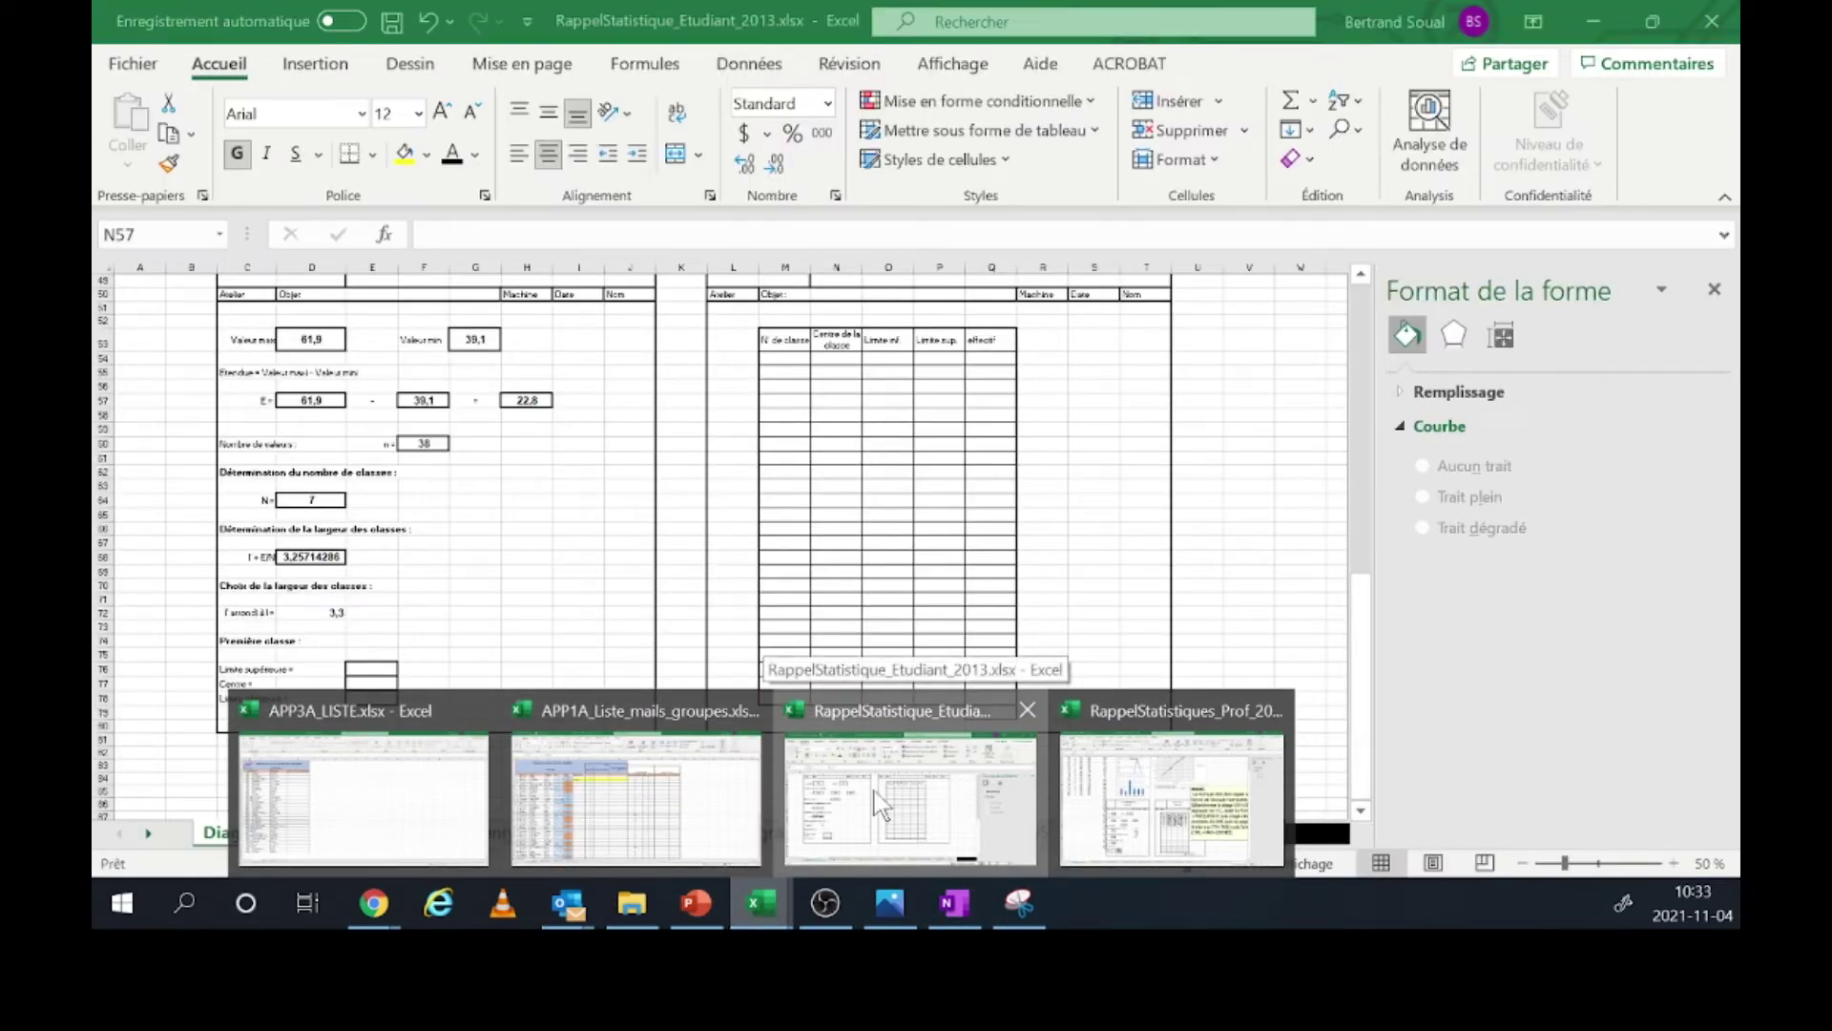
left_click(961, 788)
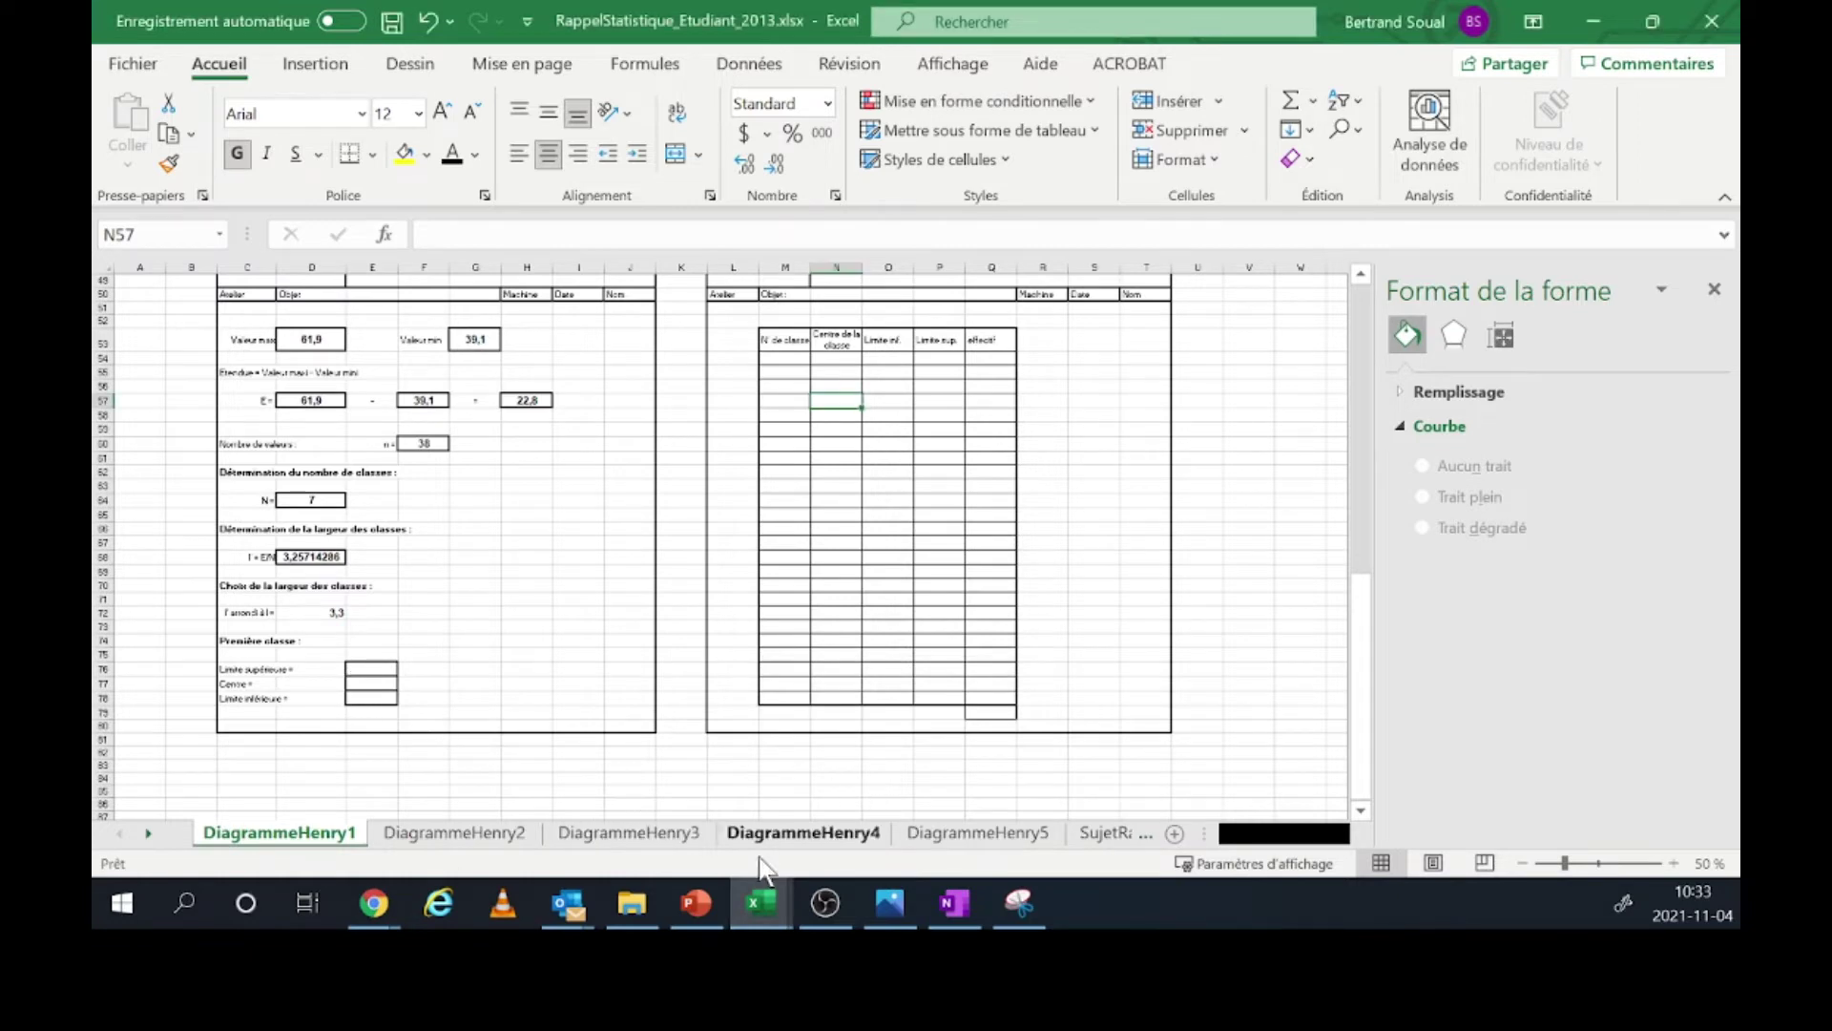
left_click(954, 902)
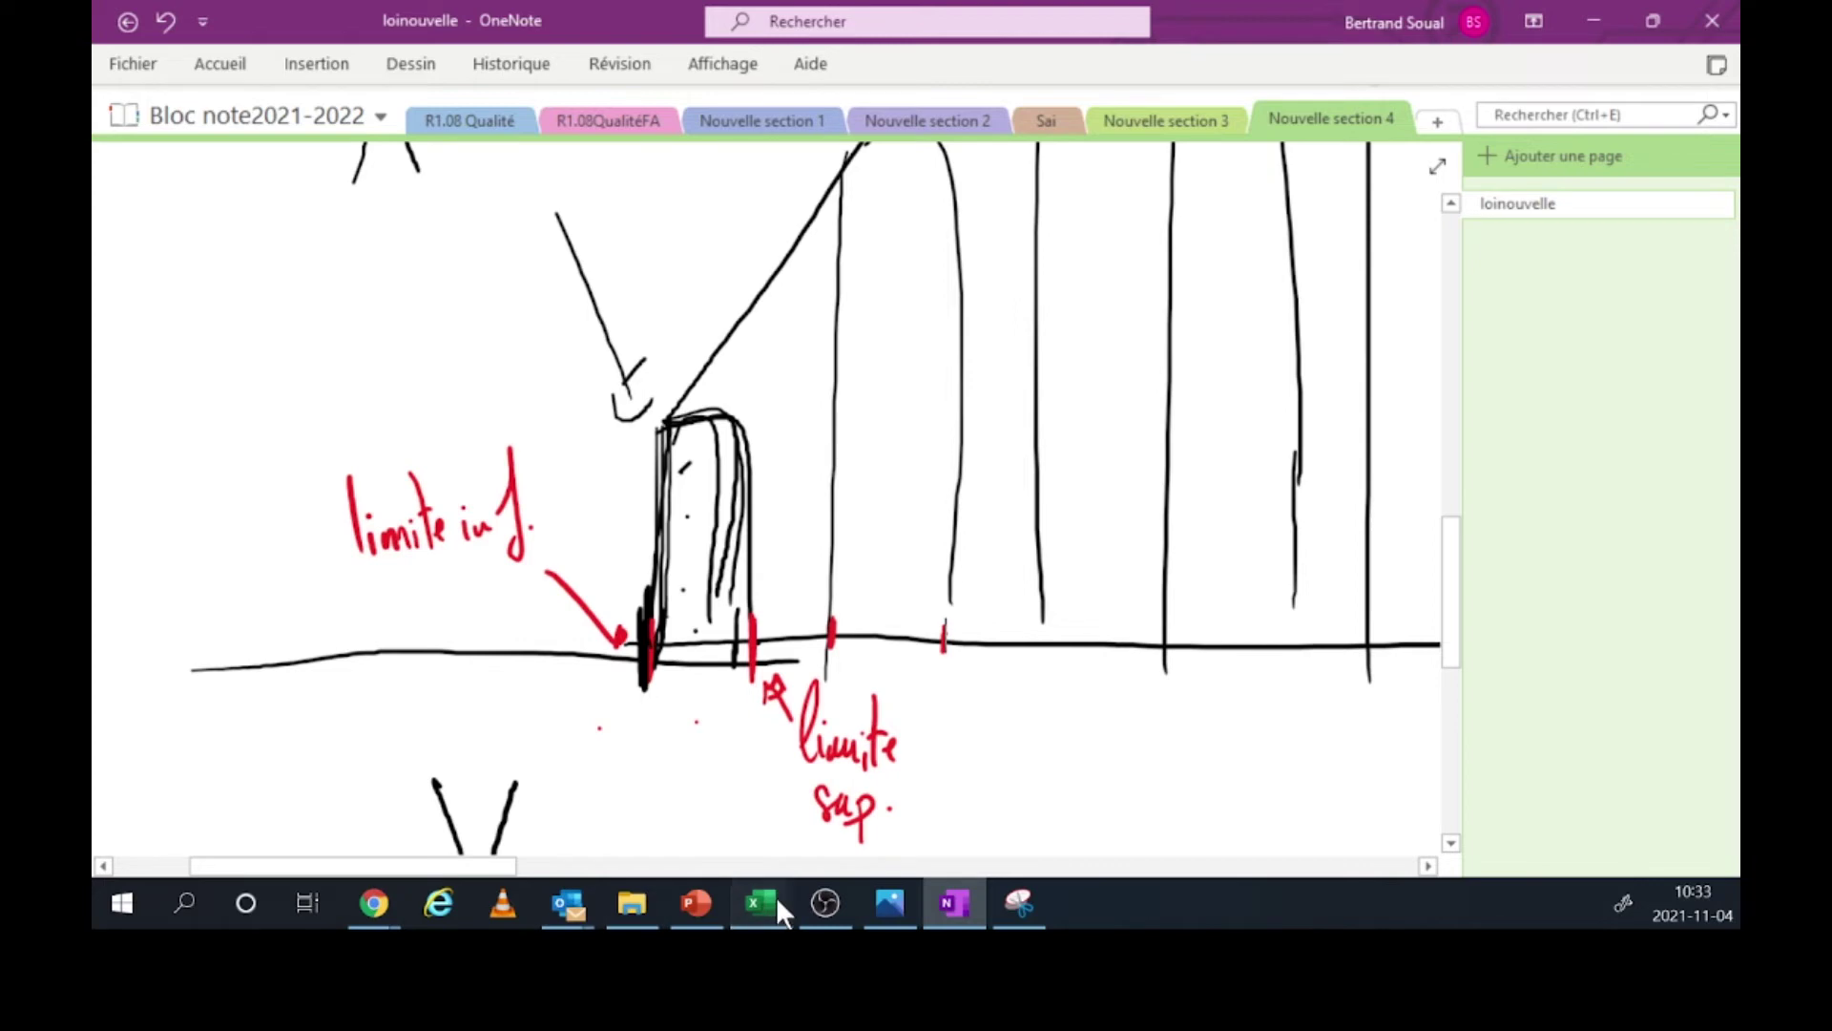
- Switch to RappelStatistique_Etudiant_2013.xlsx in Excel and set the first class's lower limit in E78 equal to the minimum value in G53
mouse_move(776, 896)
left_click(907, 809)
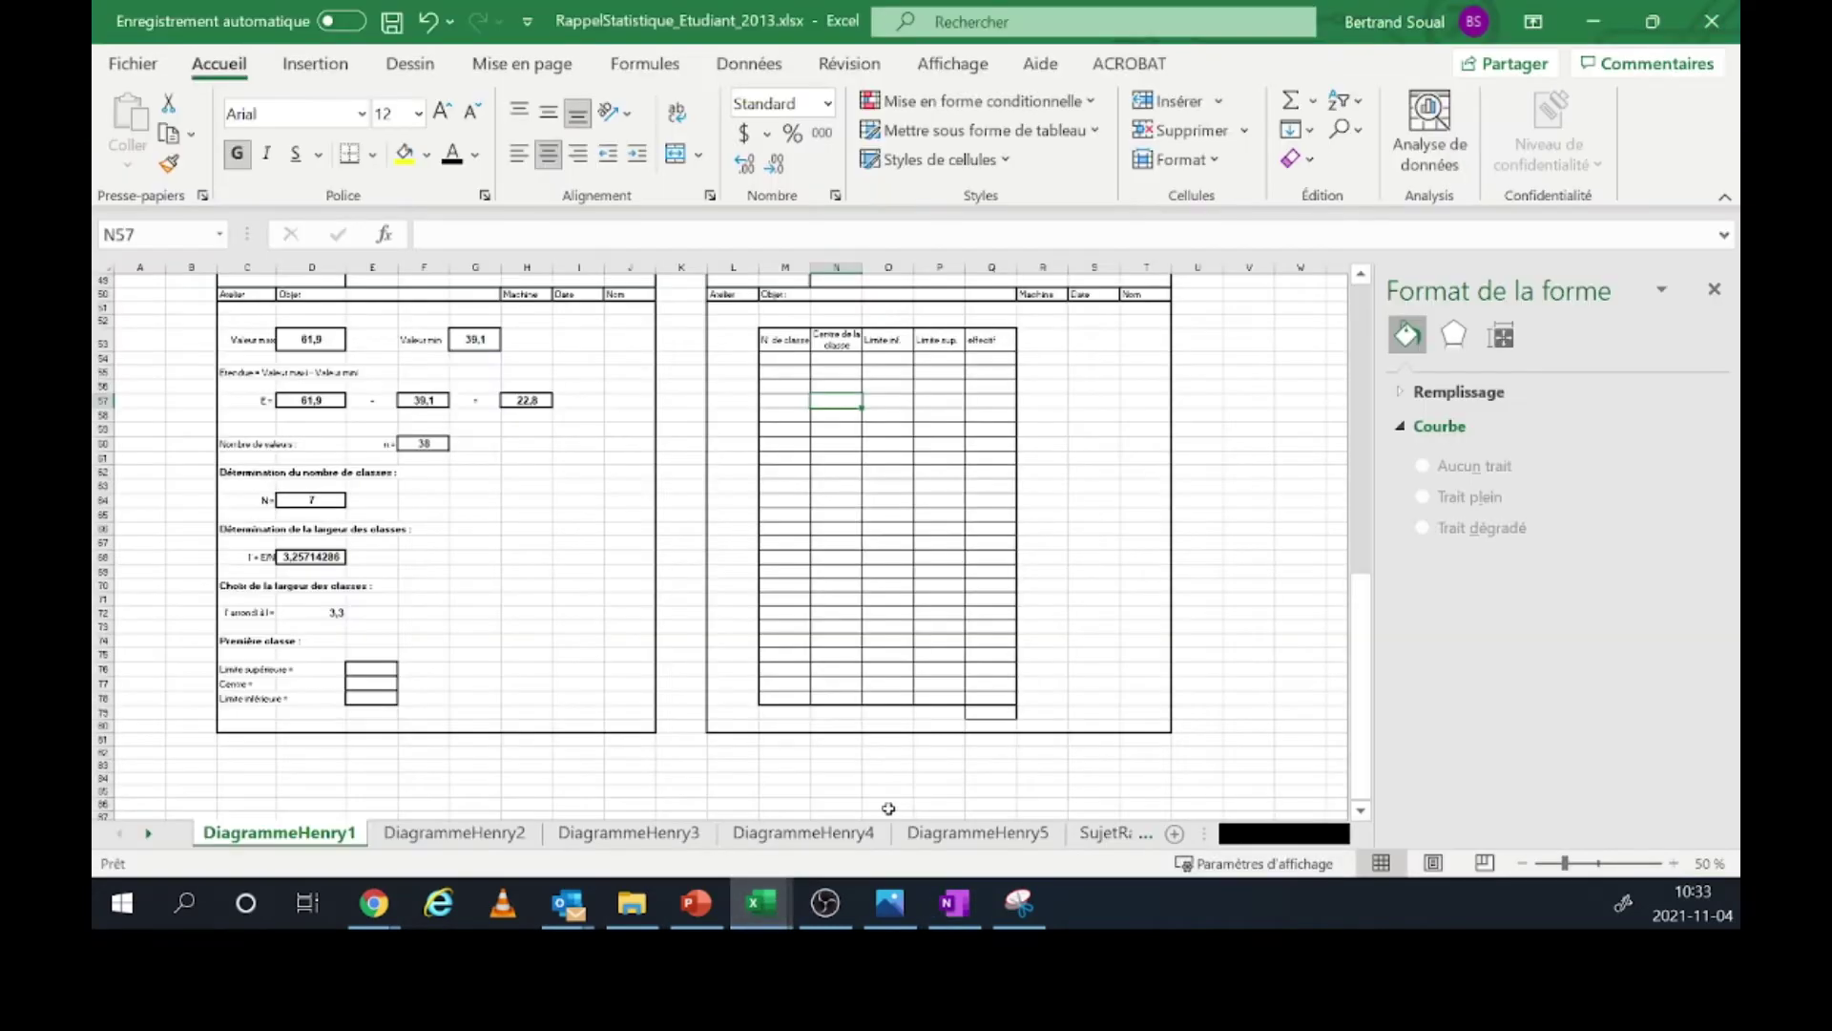
left_click(387, 668)
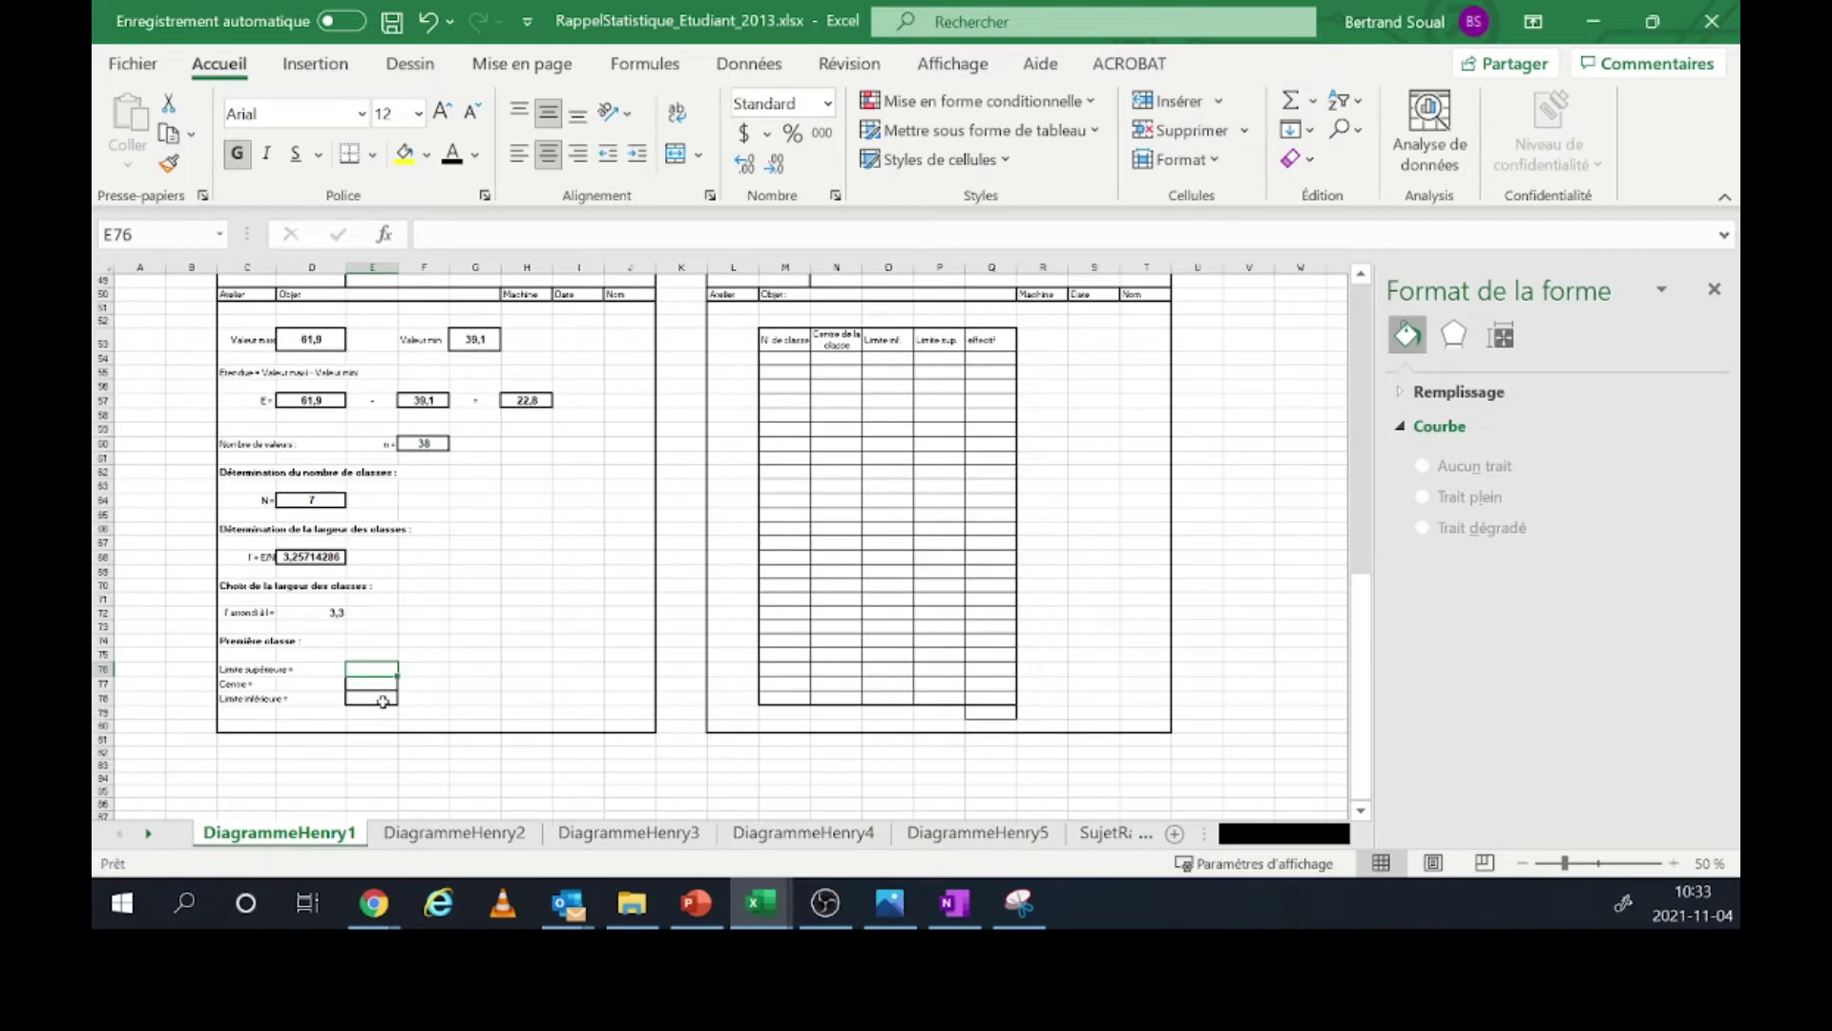
left_click(382, 701)
type("=")
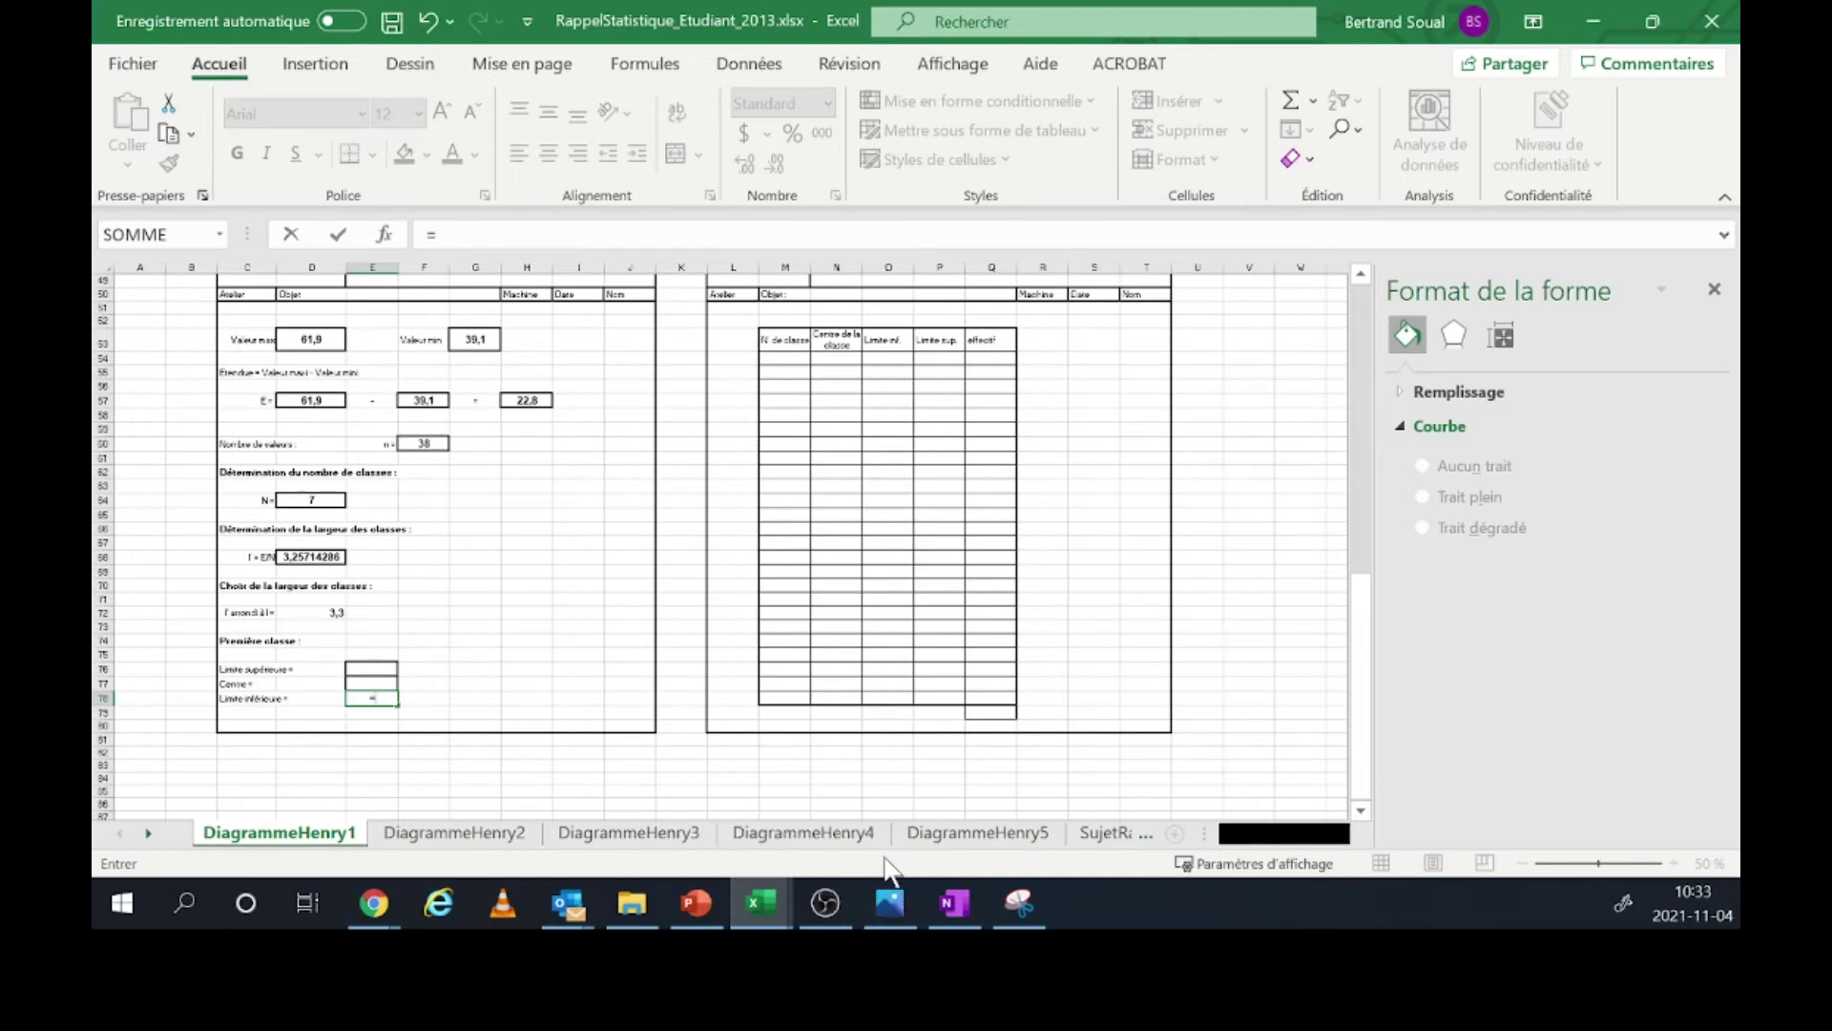
left_click(937, 895)
scroll(655, 585, "down", 3)
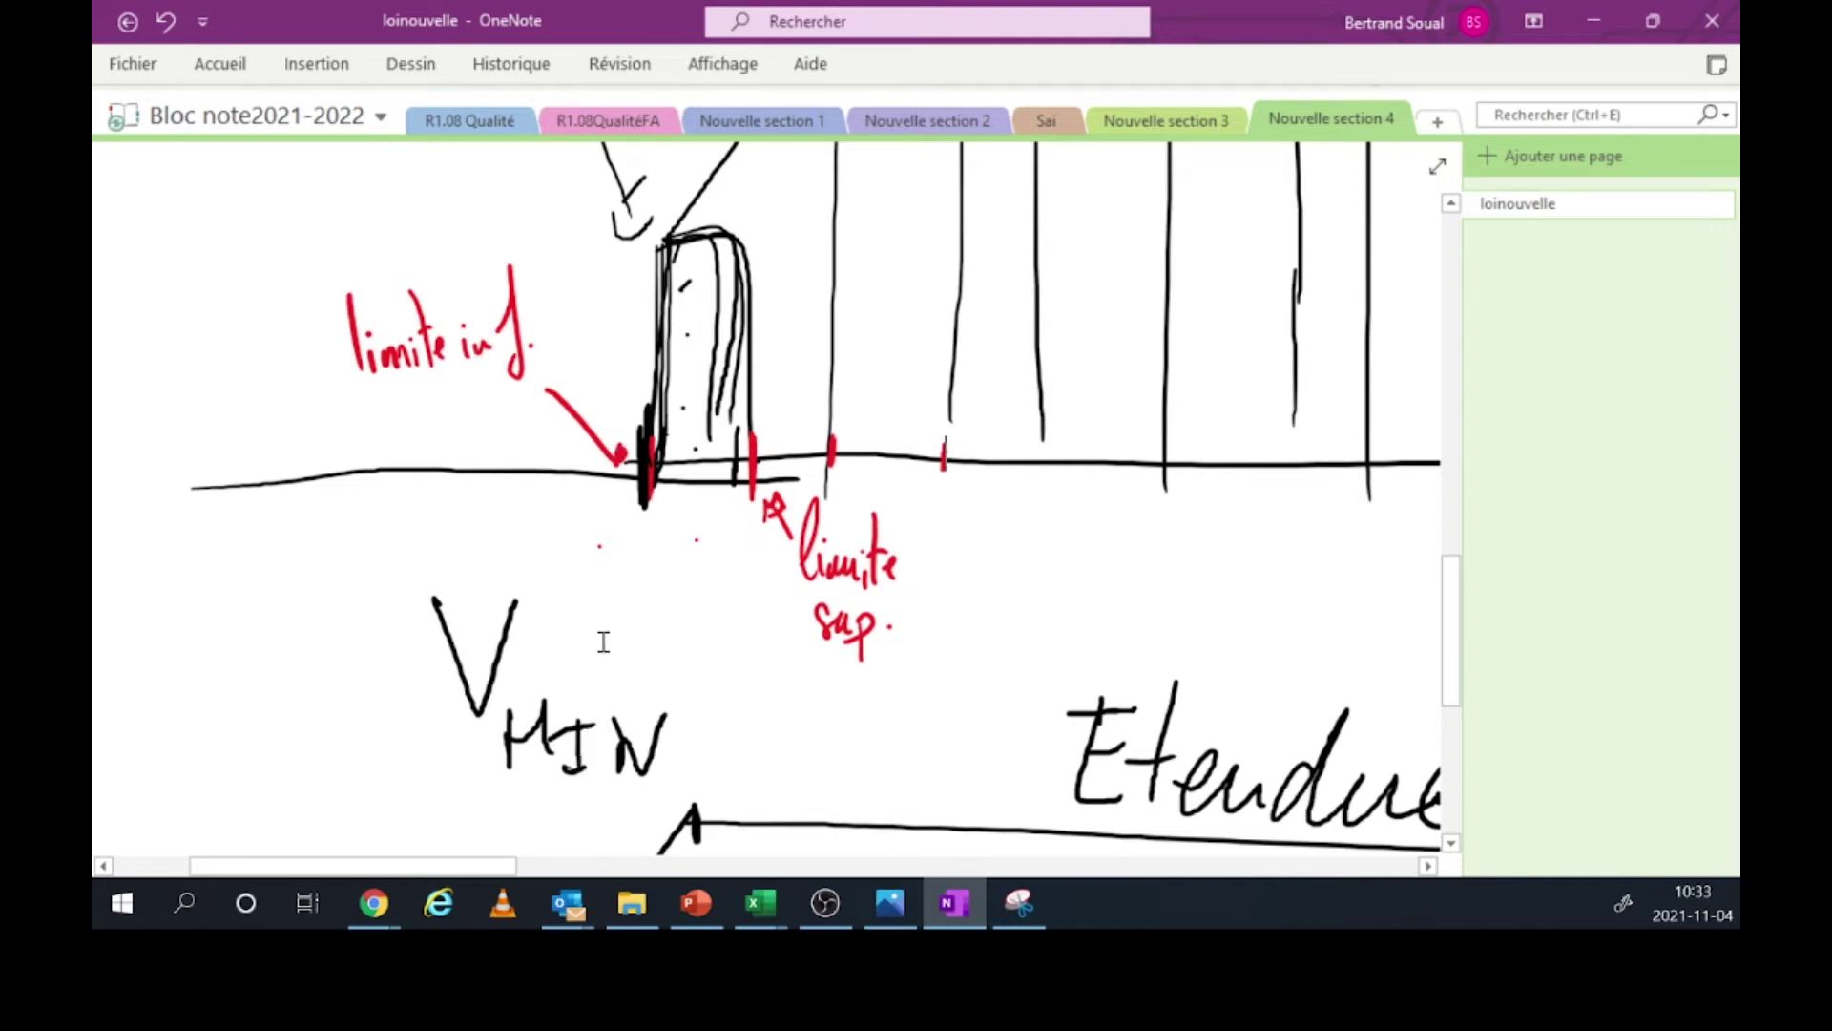
key("alt+Tab")
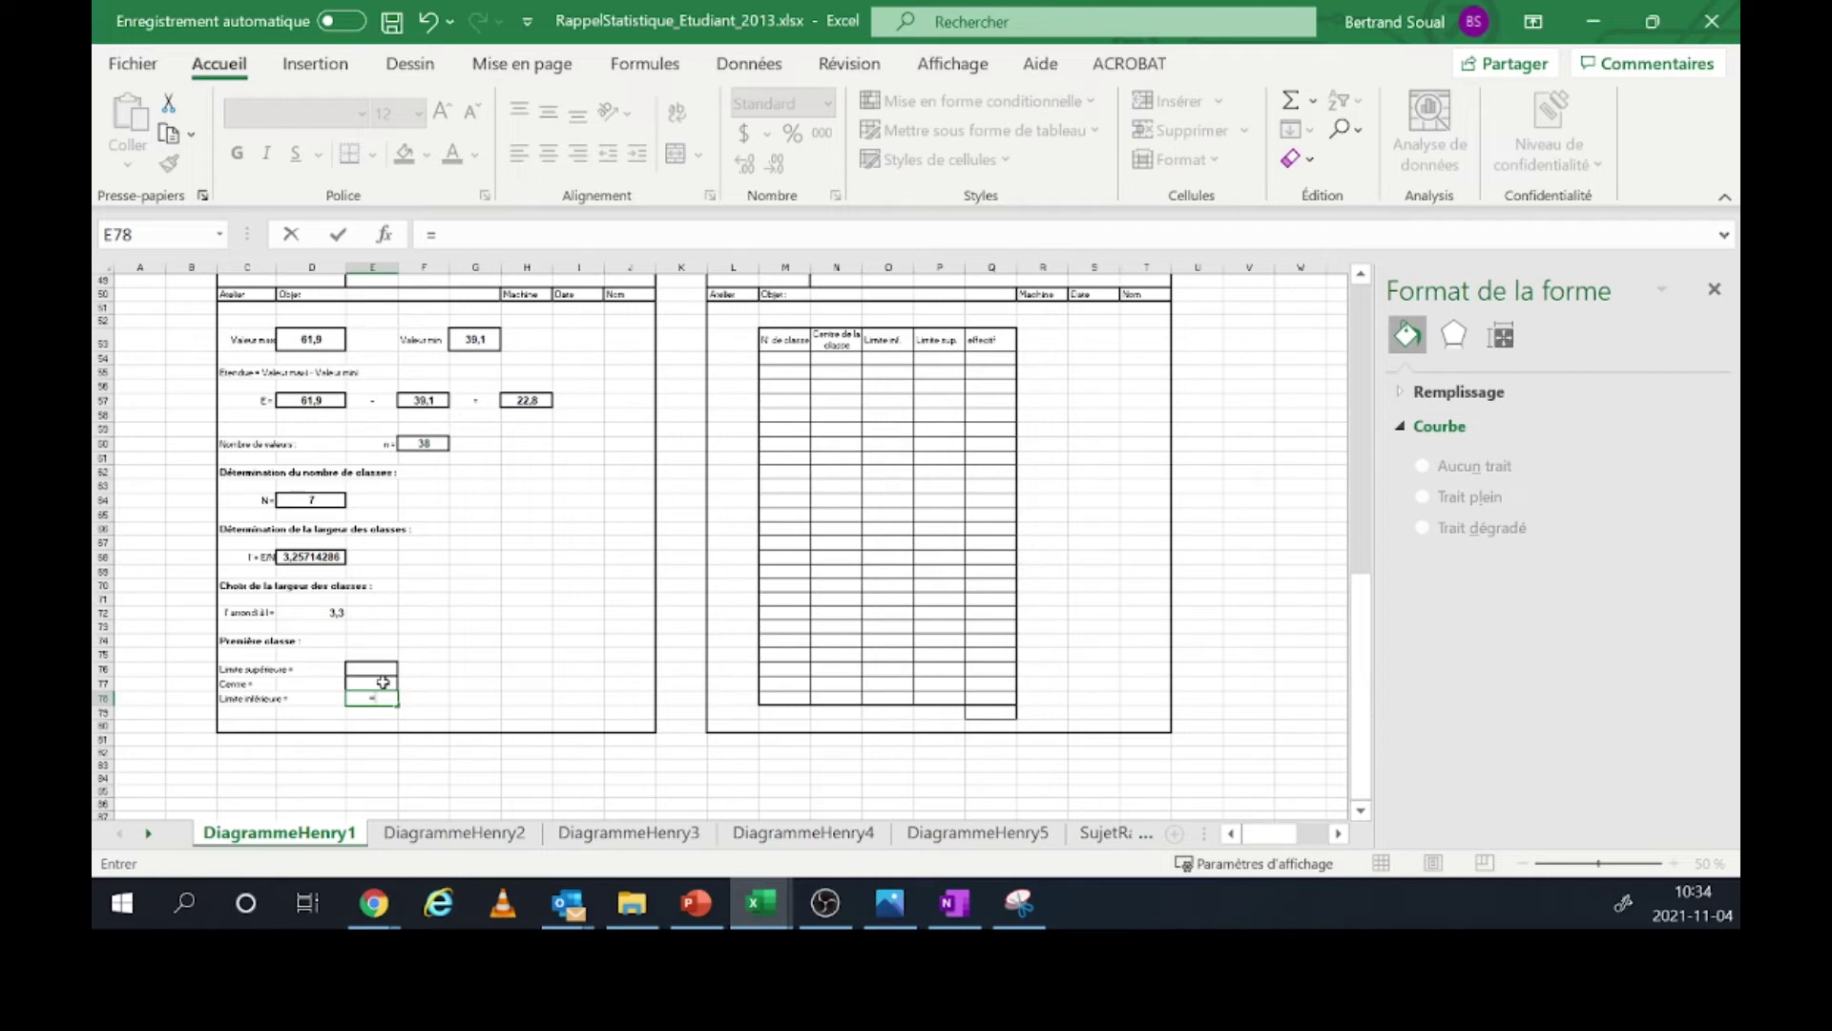
left_click(485, 340)
key("Return")
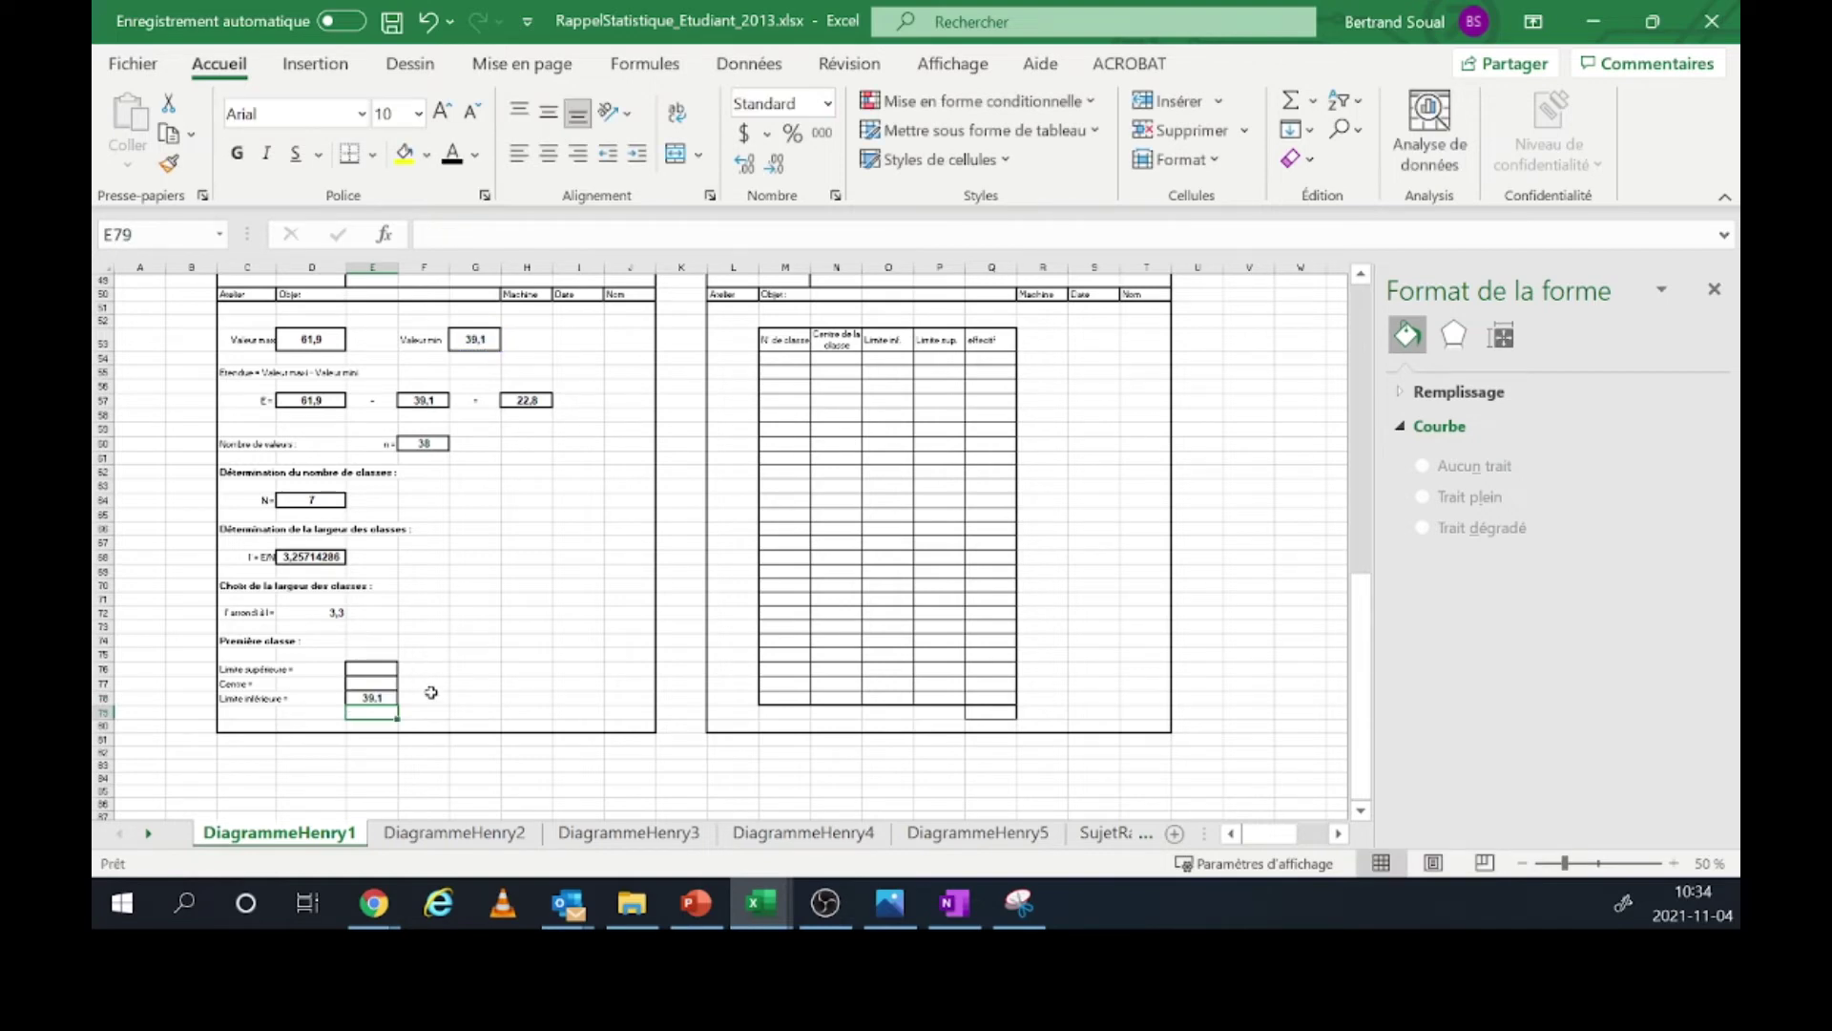
- Calculate the first class's upper limit in E76 as =E78+D72, consulting and annotating the first bar in the OneNote sketch for the class width
left_click(391, 668)
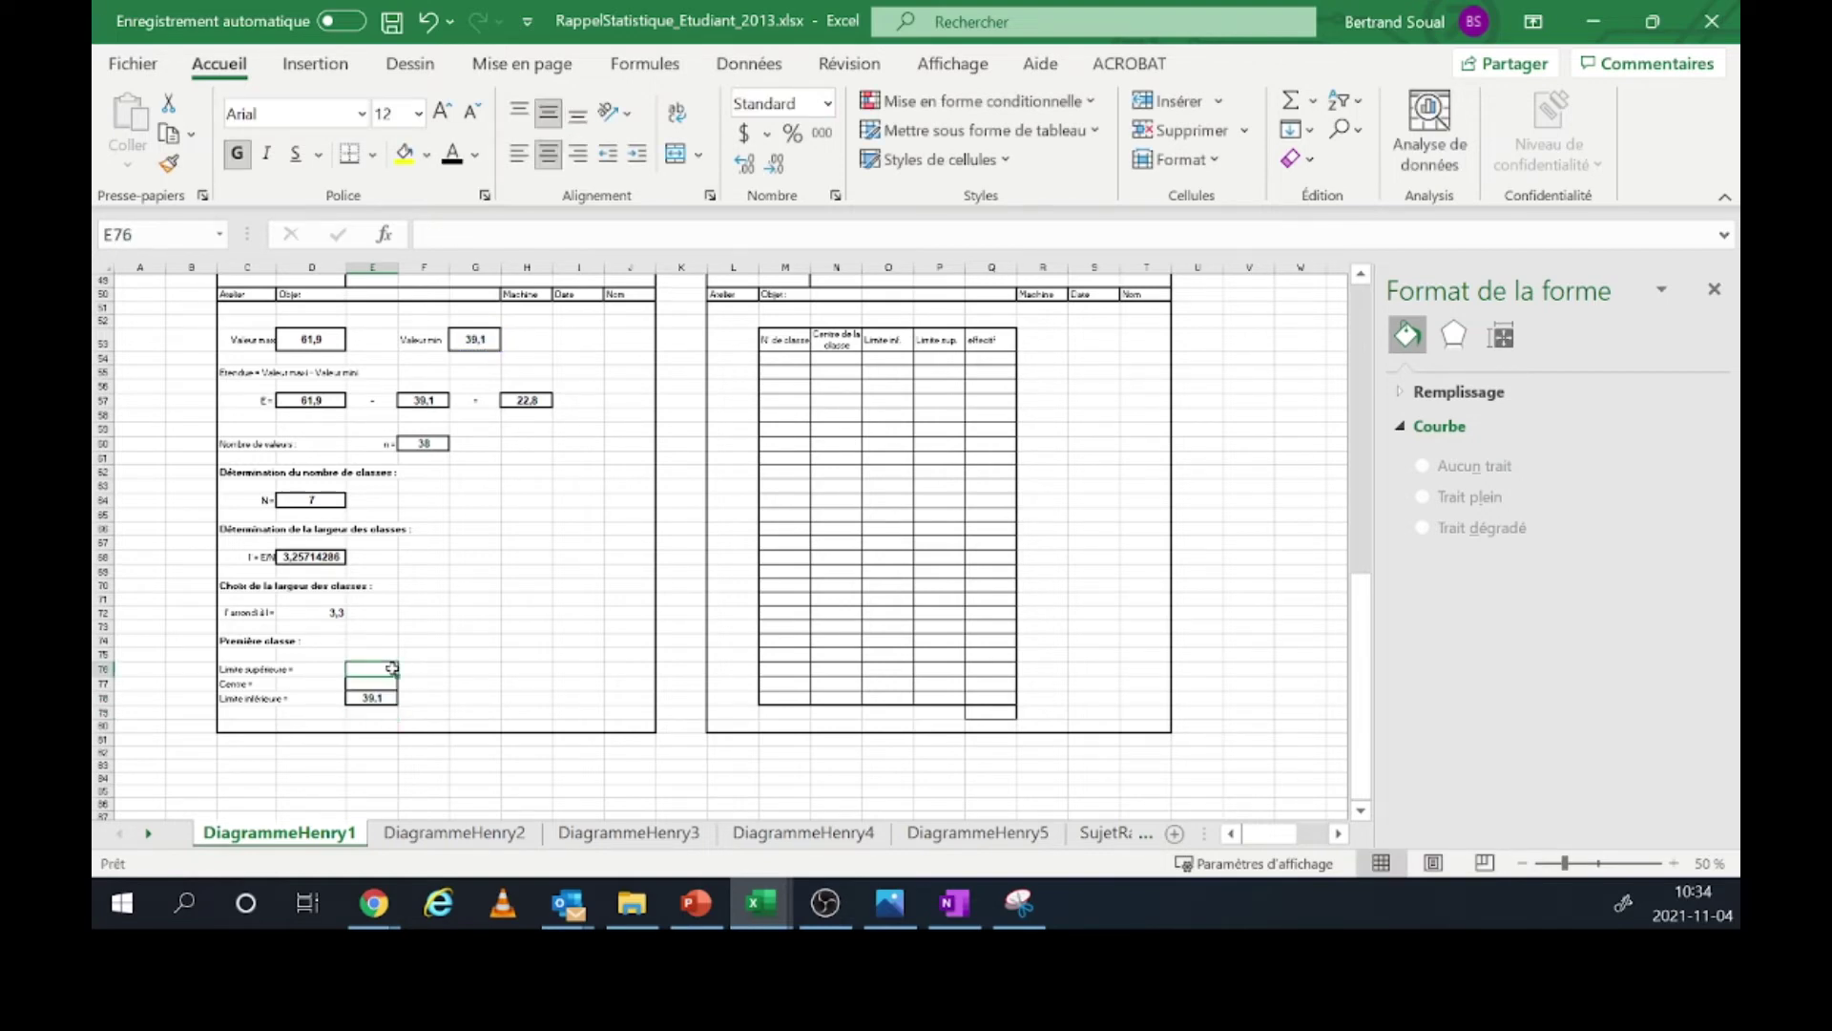
type("=")
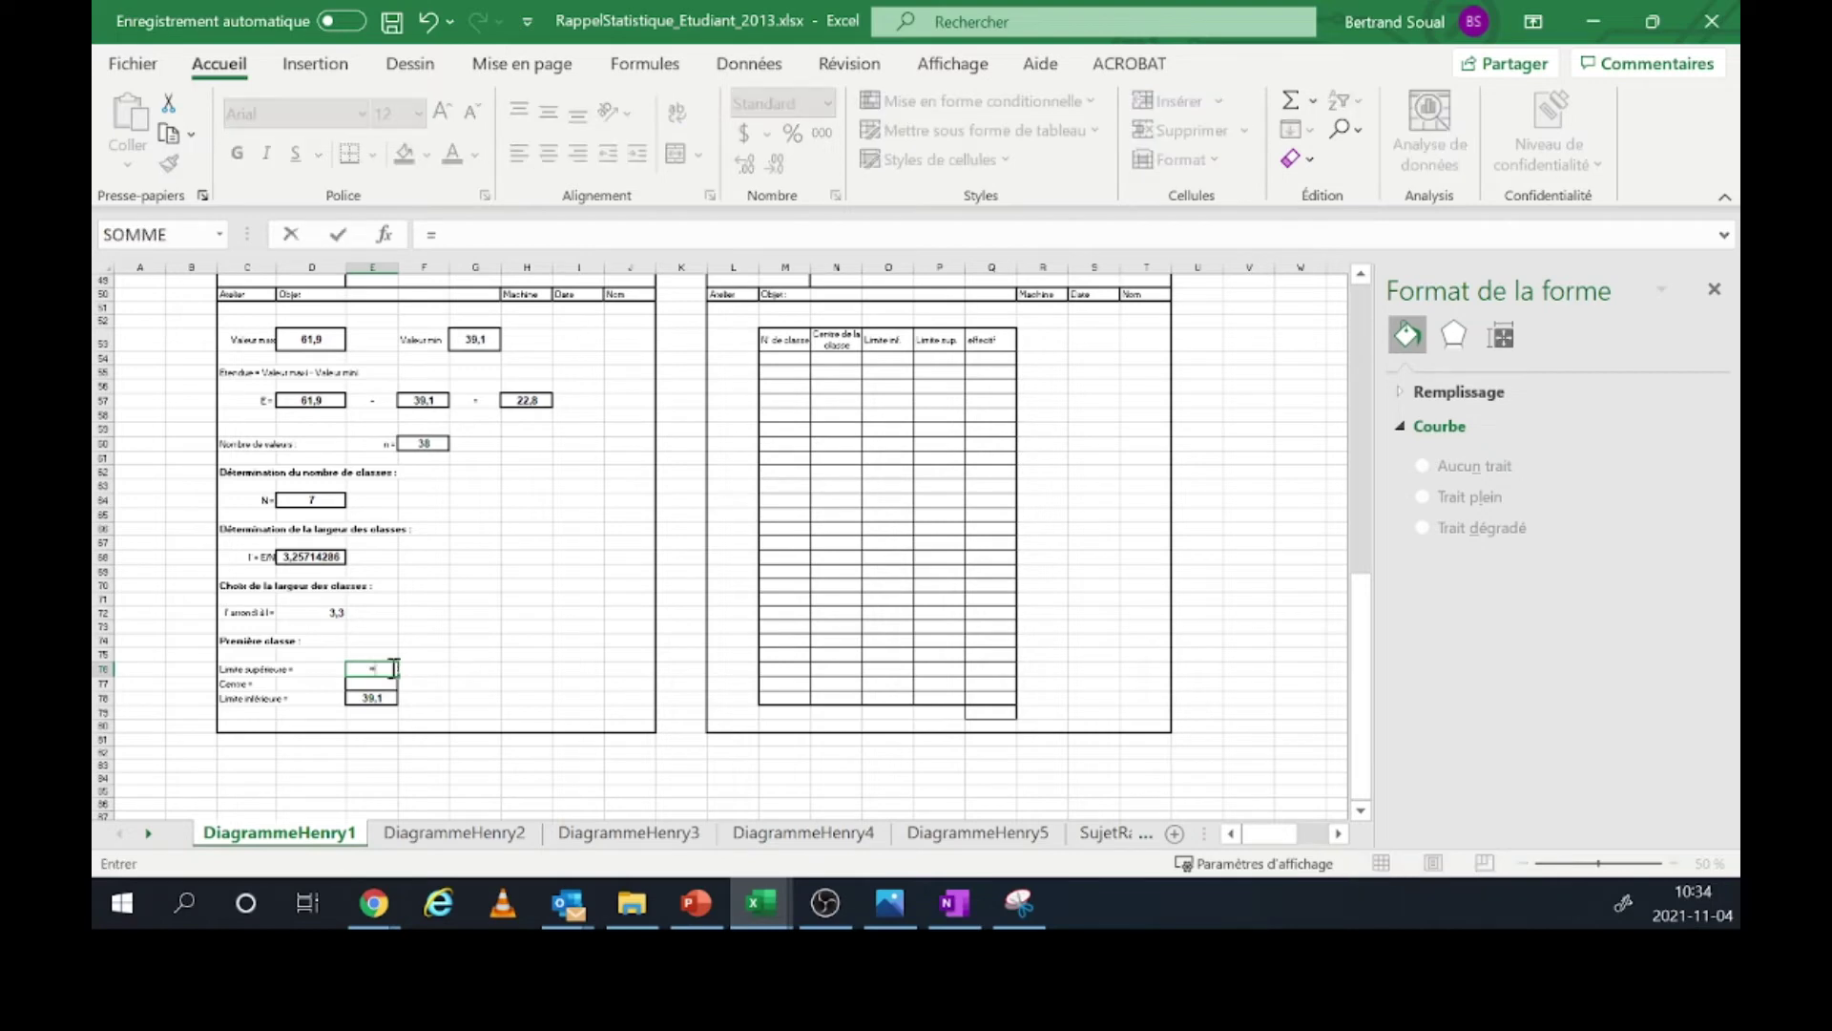
key("alt+Tab")
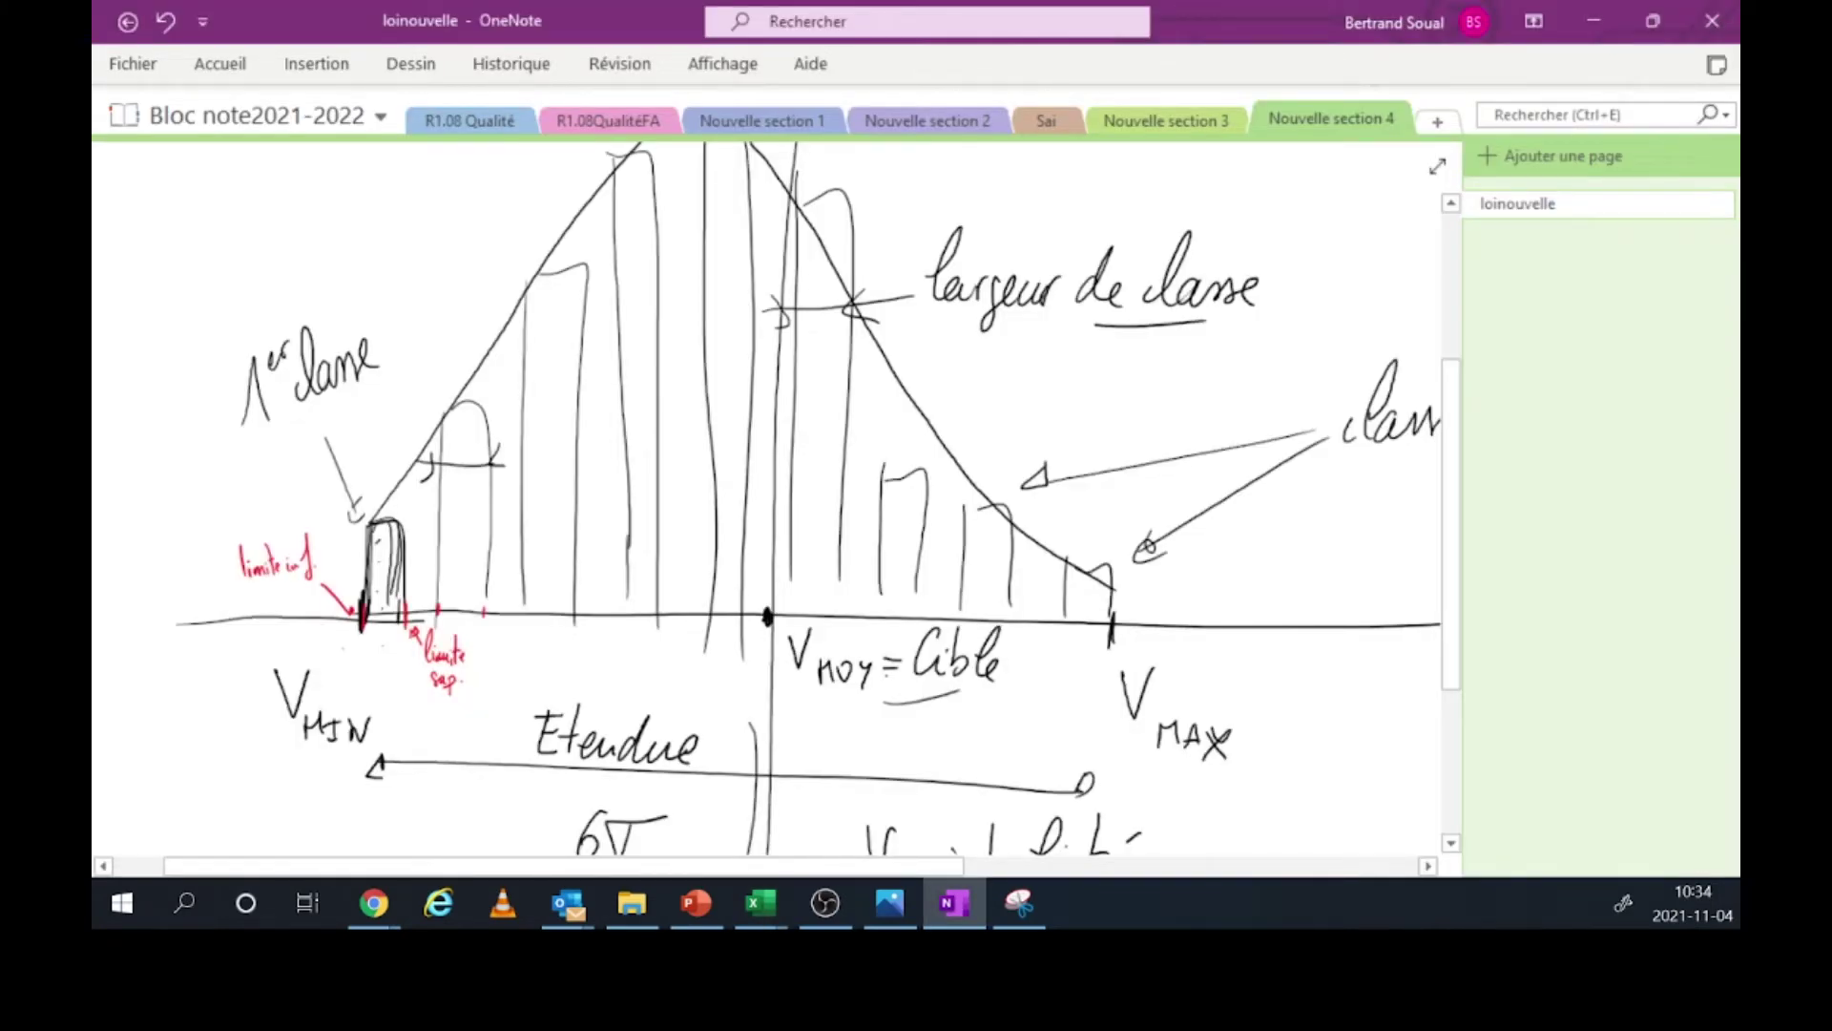
mouse_move(342, 541)
left_mouse_down()
mouse_move(419, 546)
mouse_move(344, 556)
left_mouse_up()
key("alt+Tab")
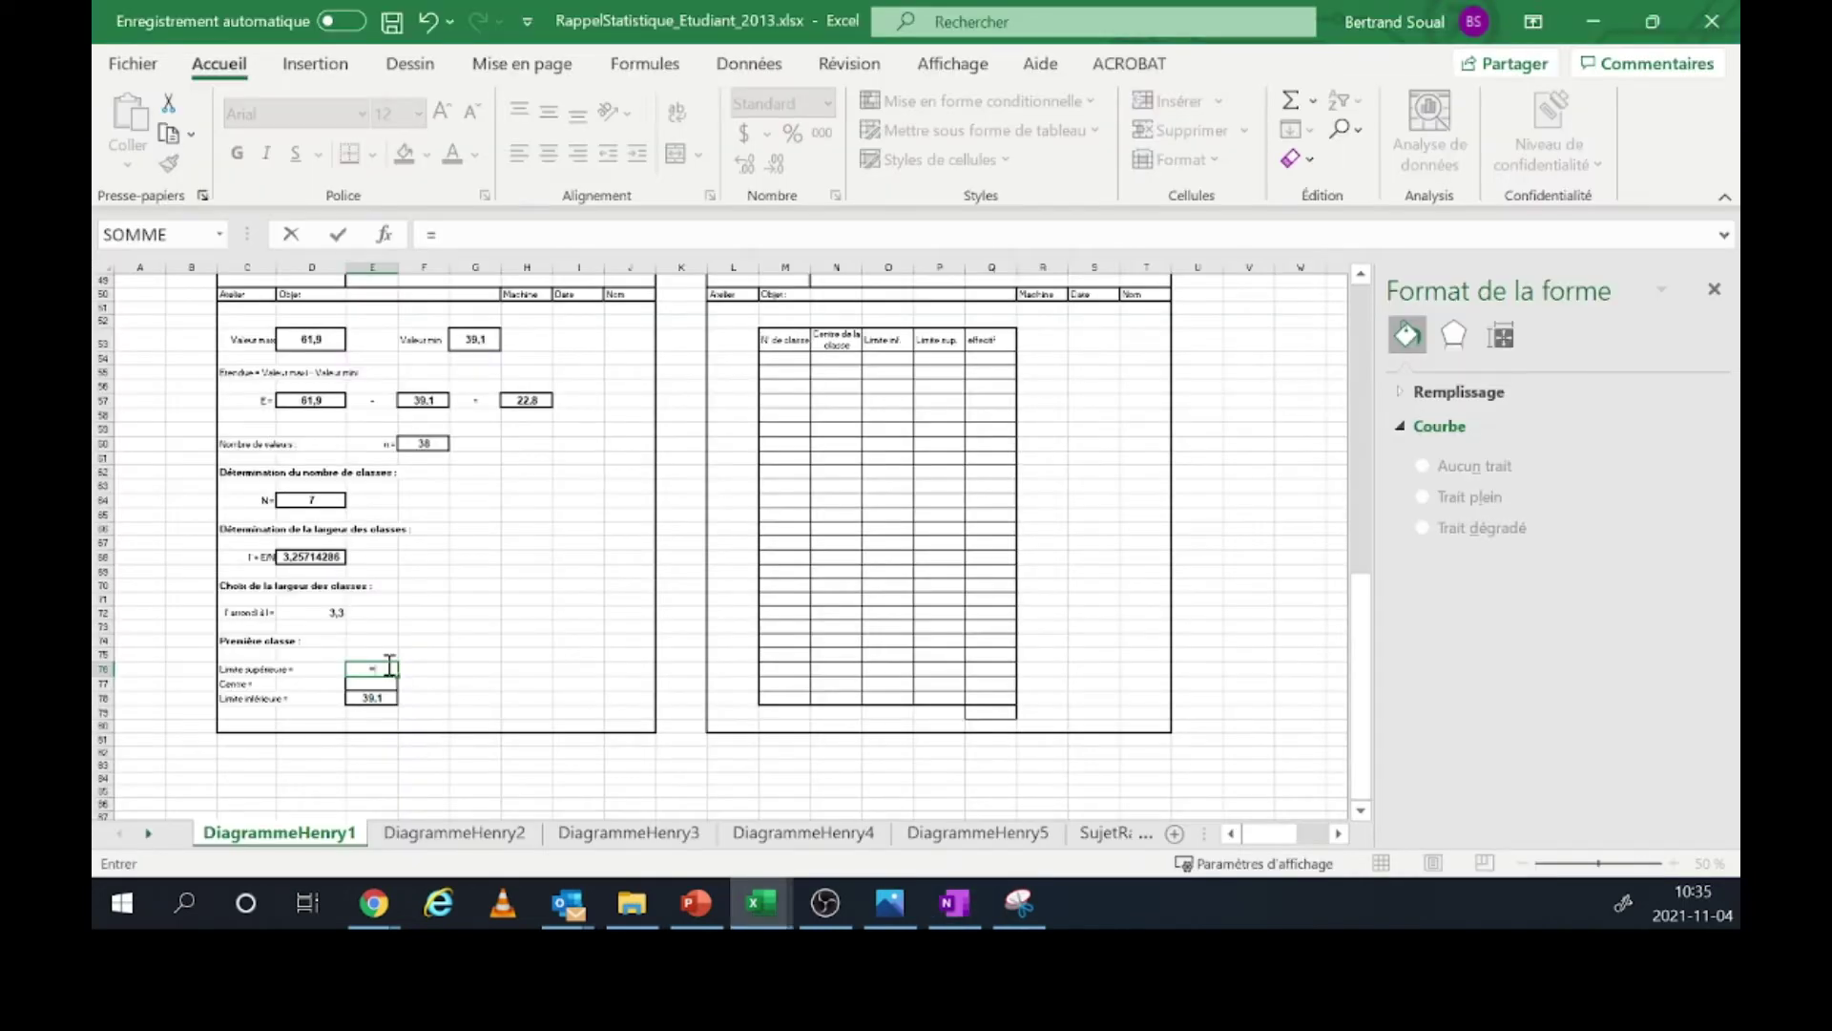
left_click(370, 697)
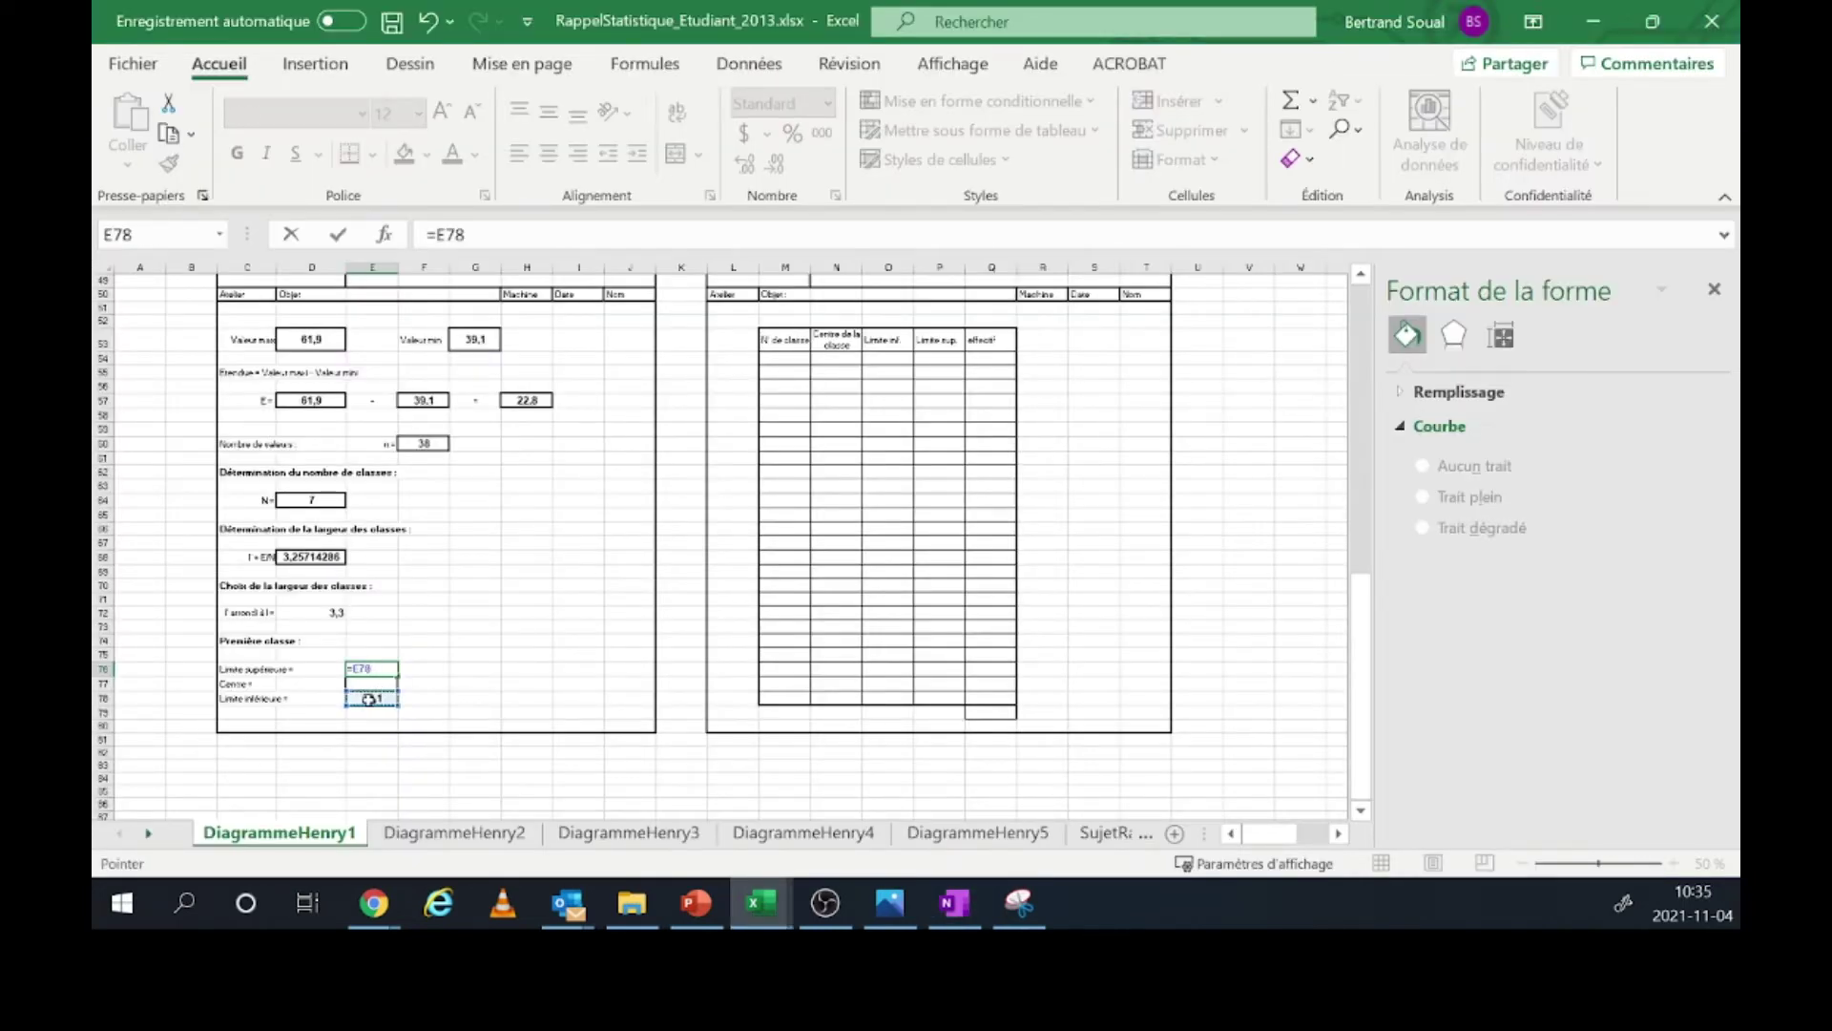
type("+")
left_click(326, 611)
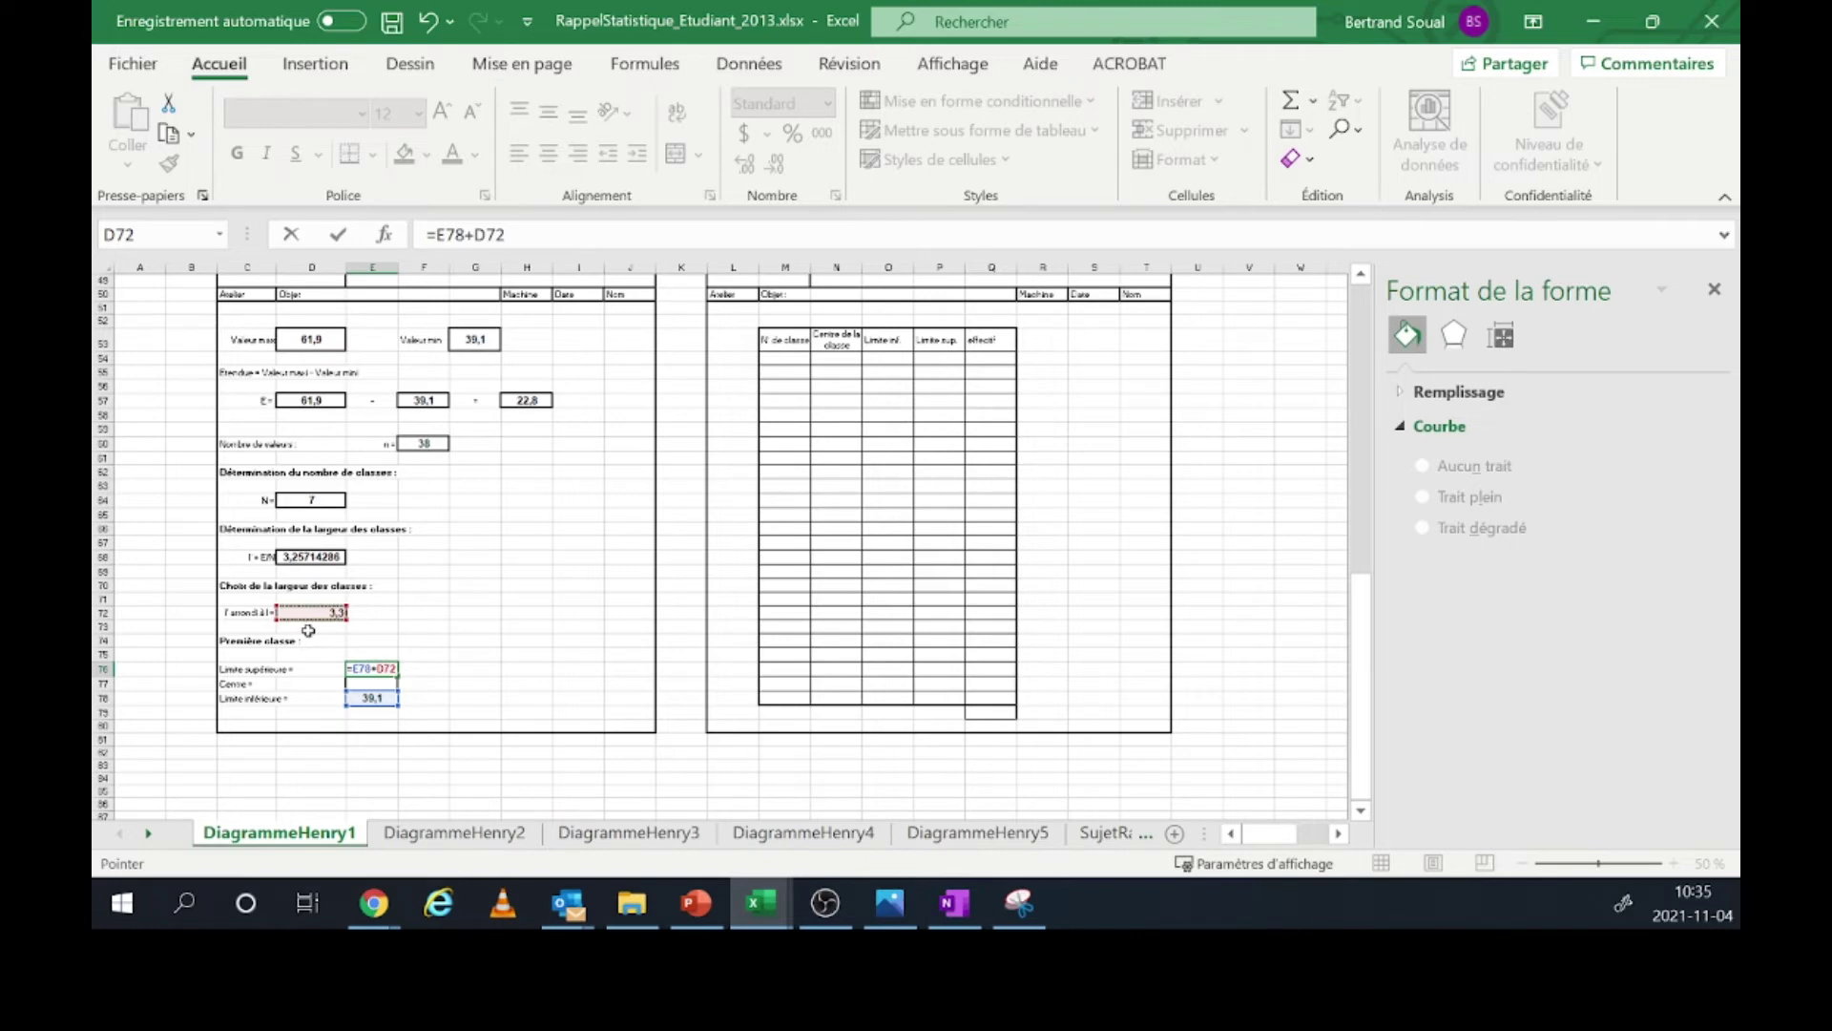
key("Return")
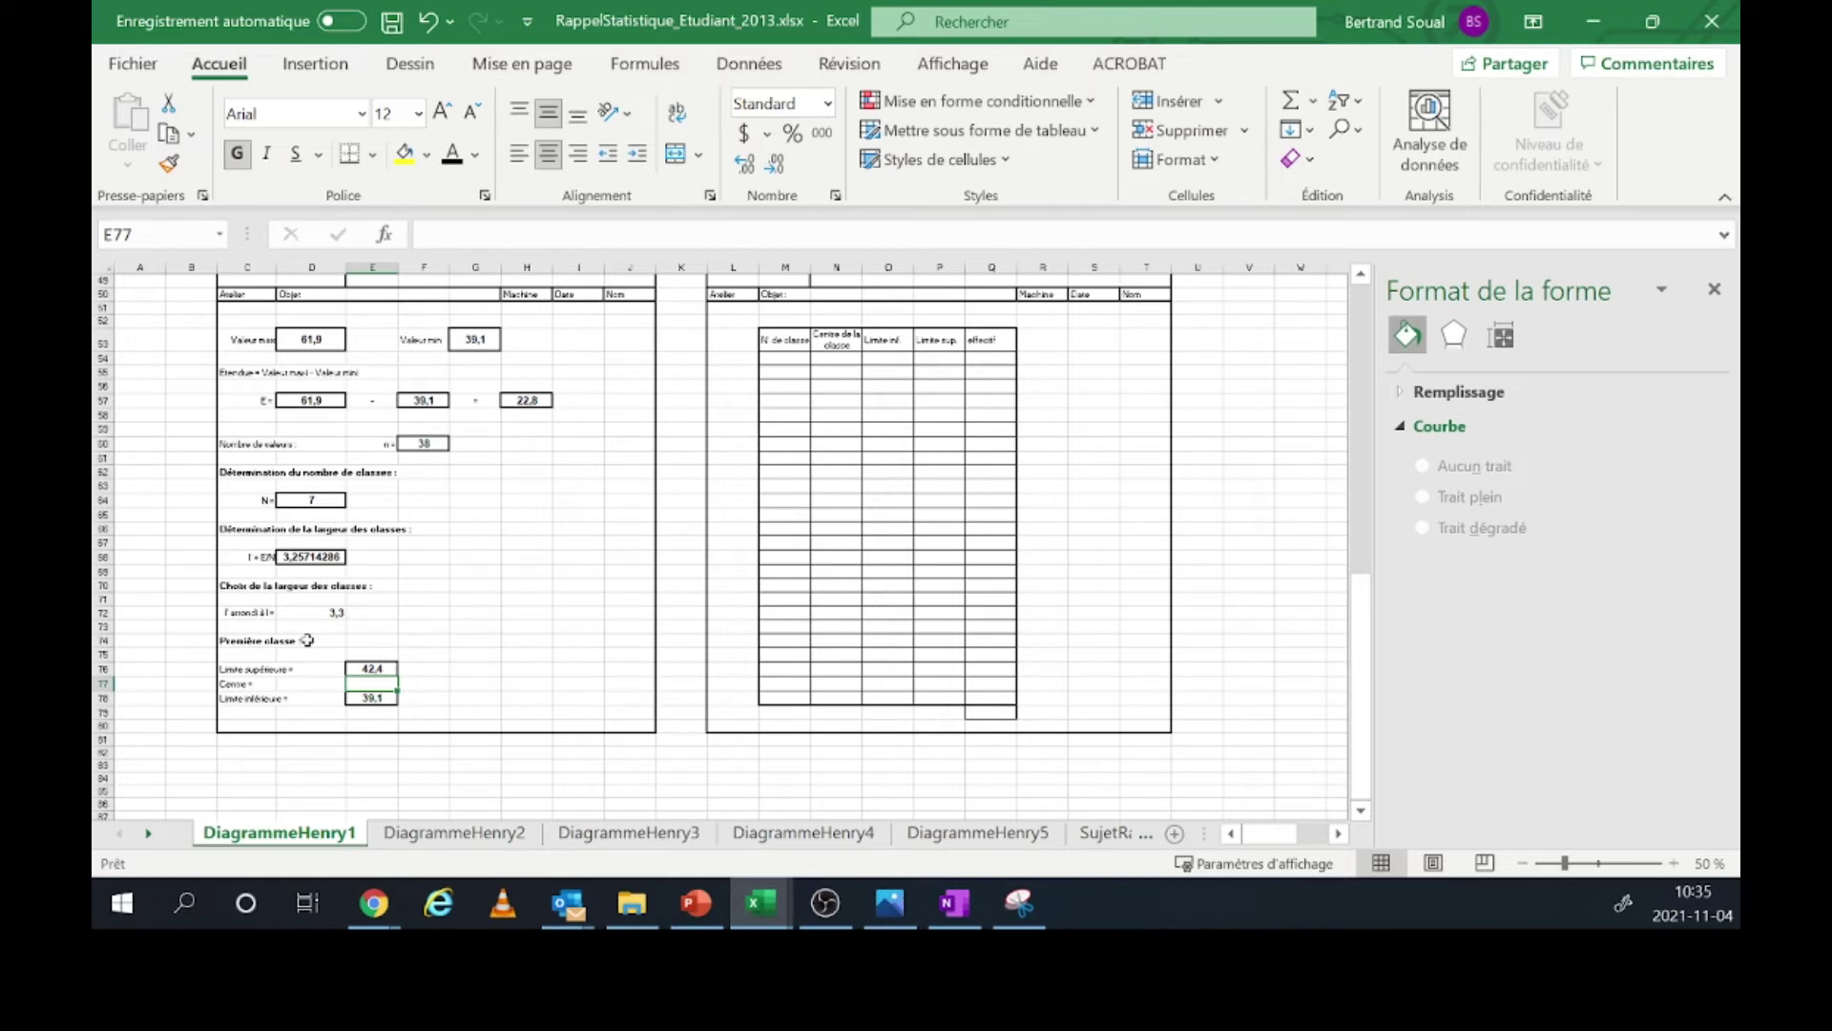
- Calculate the first class's centre in E77 as the average of its two limits with =(E76+E78)/2
type("=")
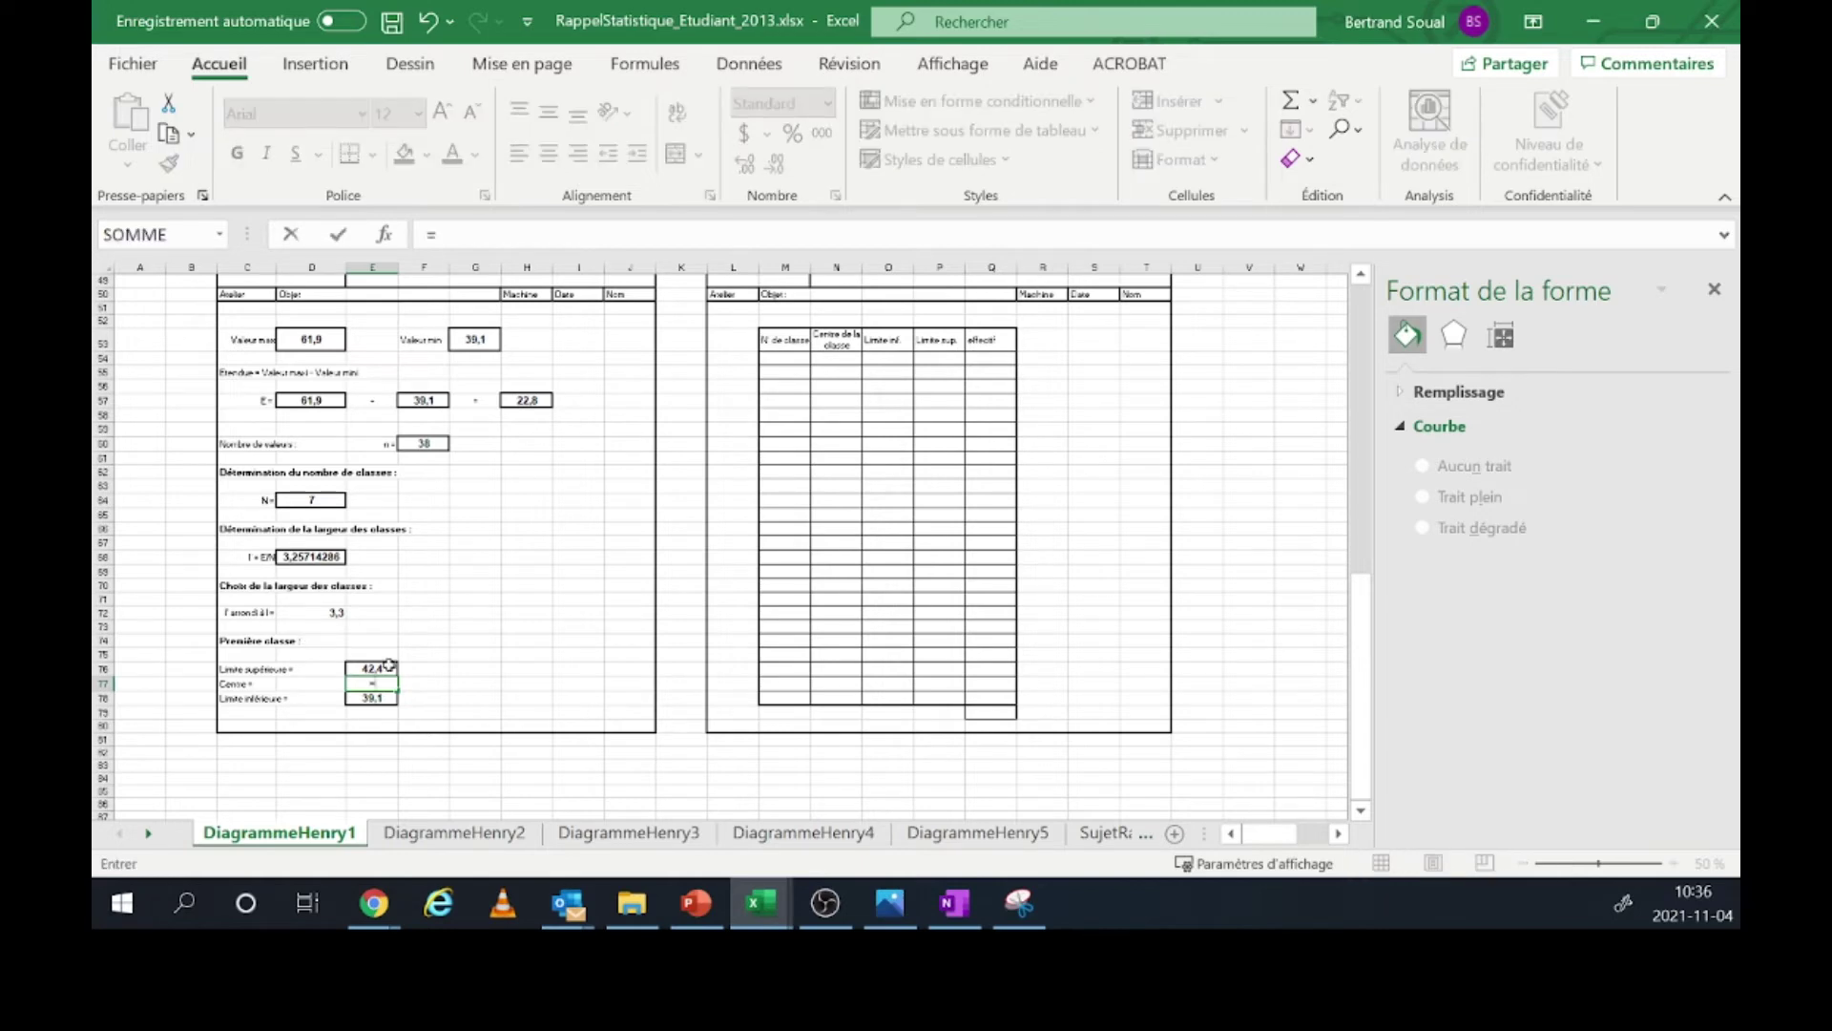
type("(")
left_click(389, 666)
type("+")
left_click(381, 700)
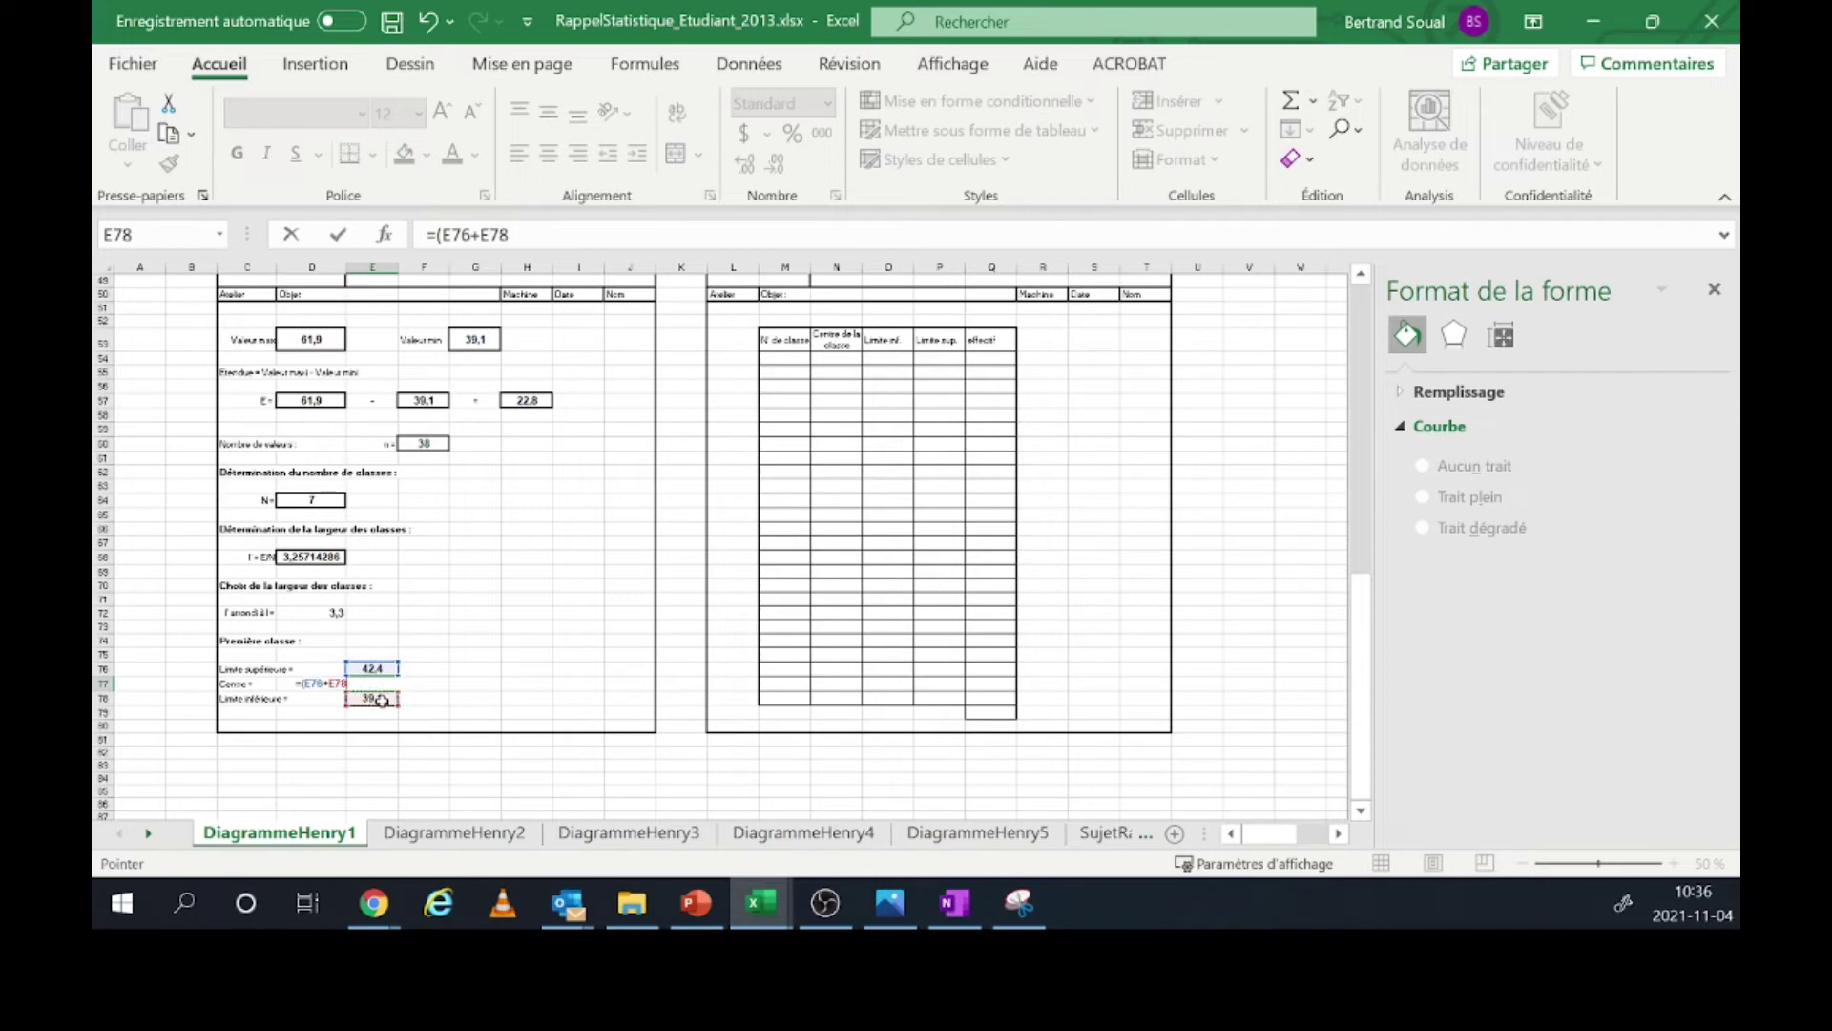
type(")/2")
key("Return")
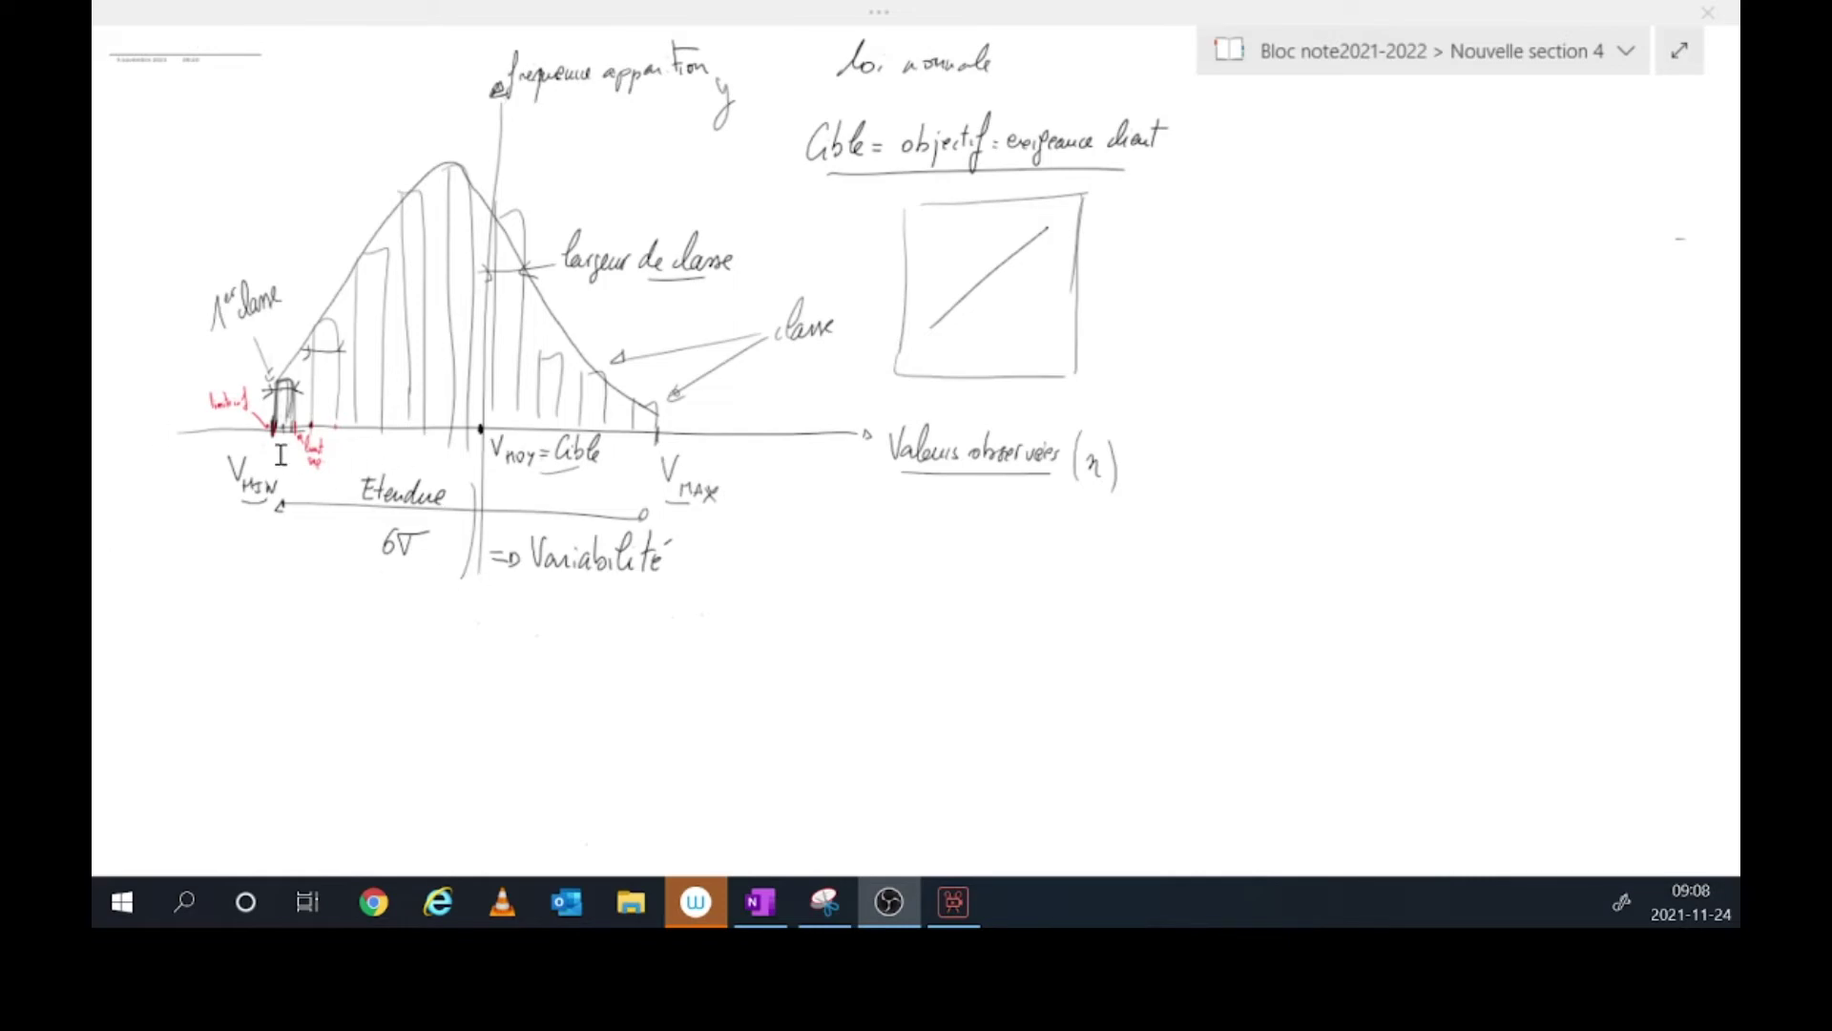
- In the OneNote sketch, draw a table frame in black pen below the histogram with the first column headed "N° classe"
scroll(282, 453, "up", 5)
scroll(312, 332, "down", 3)
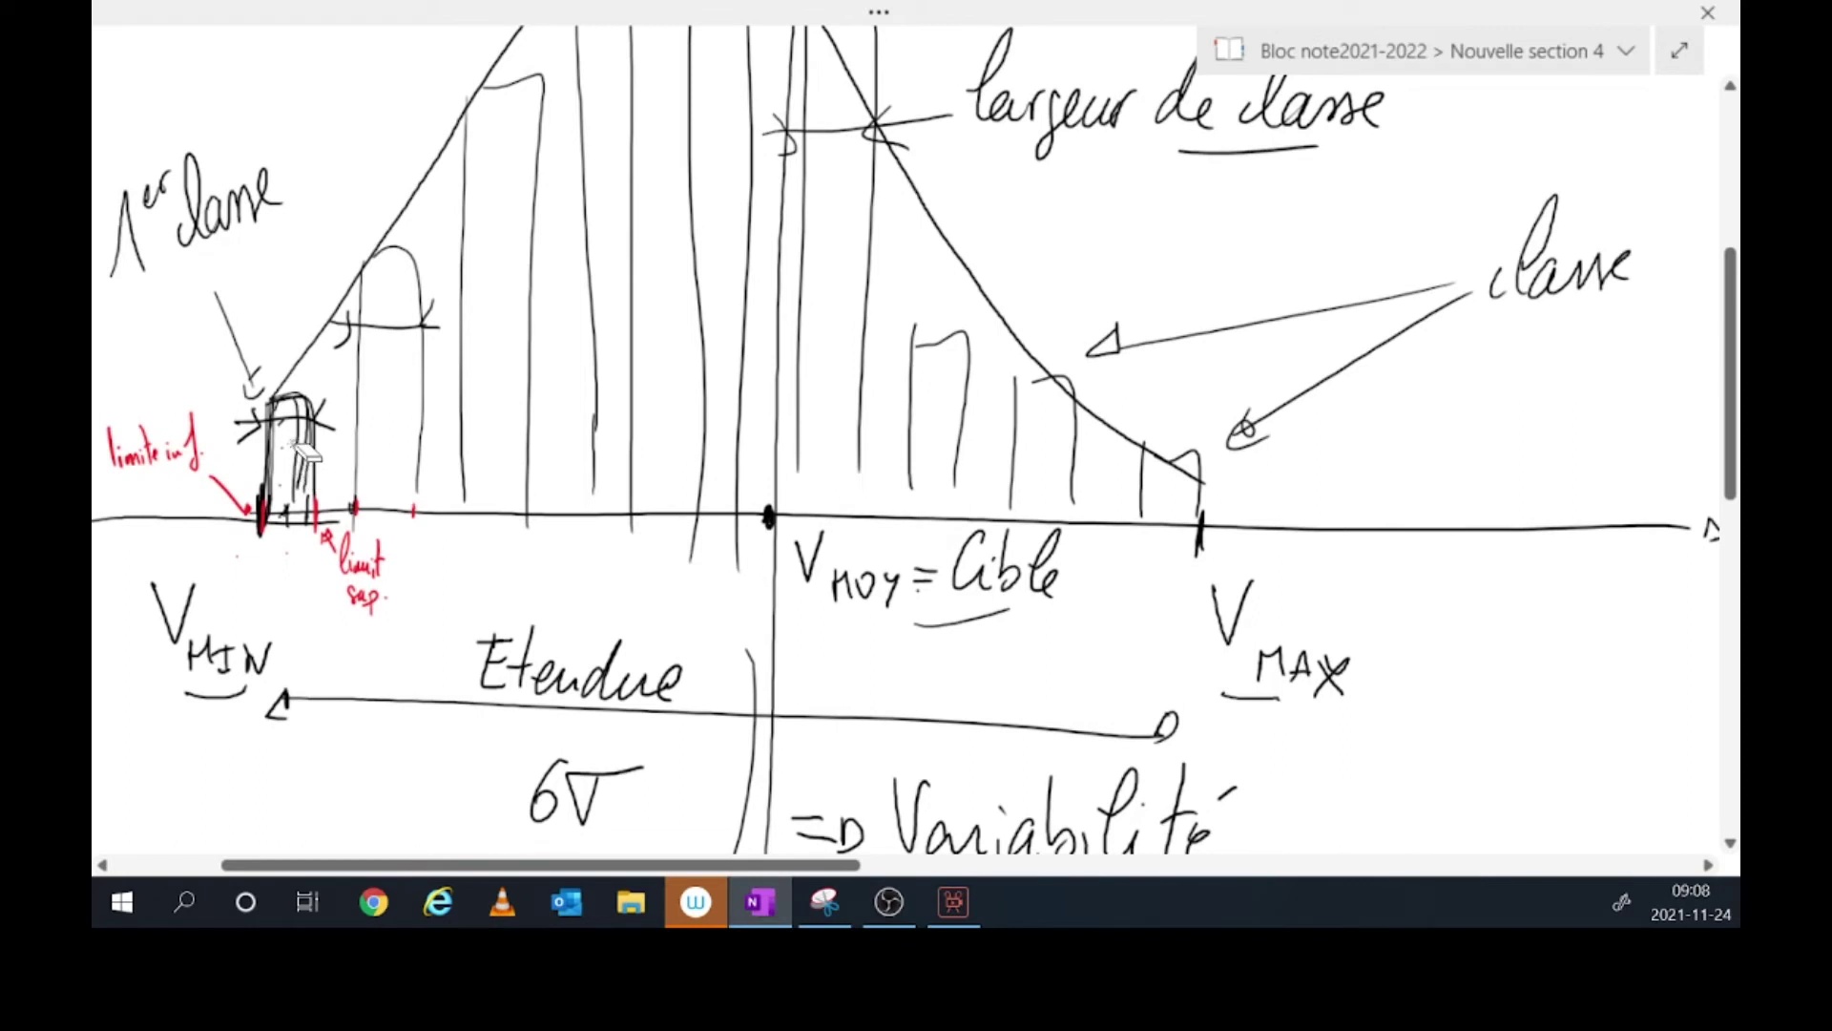
left_click(508, 24)
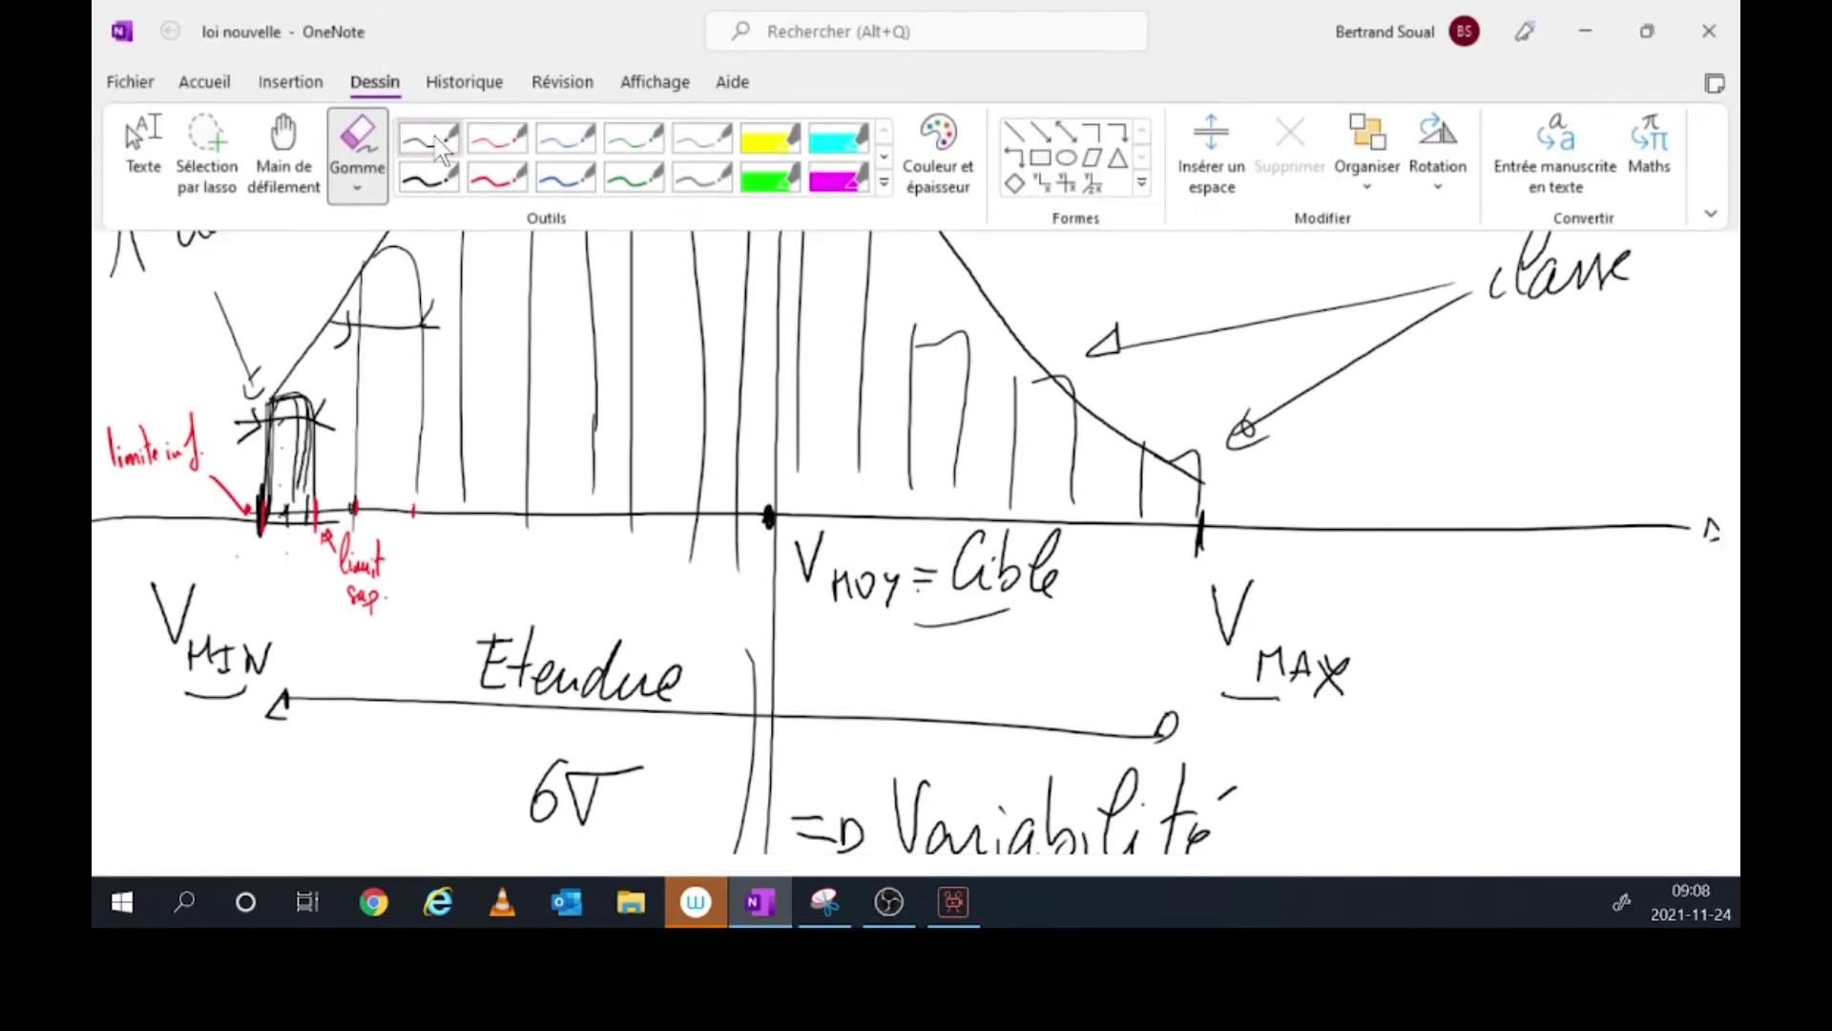
left_click(435, 133)
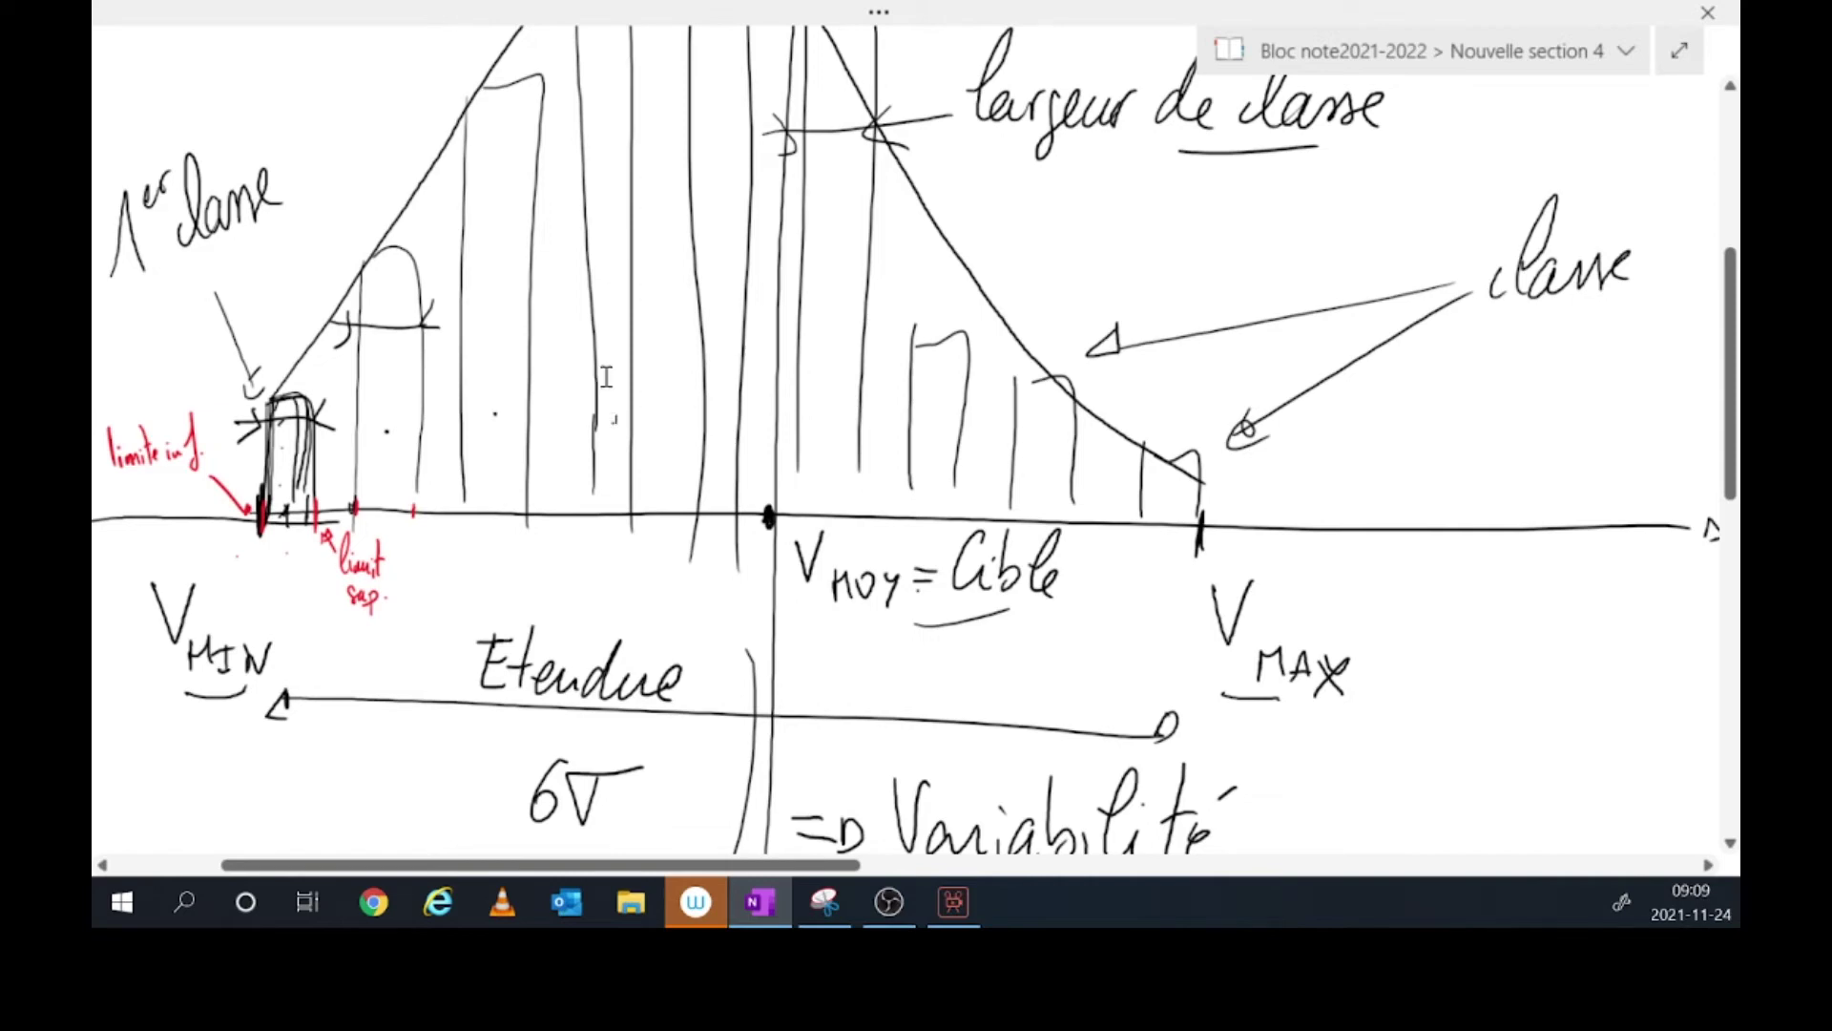
scroll(644, 418, "down", 3)
scroll(646, 420, "down", 2)
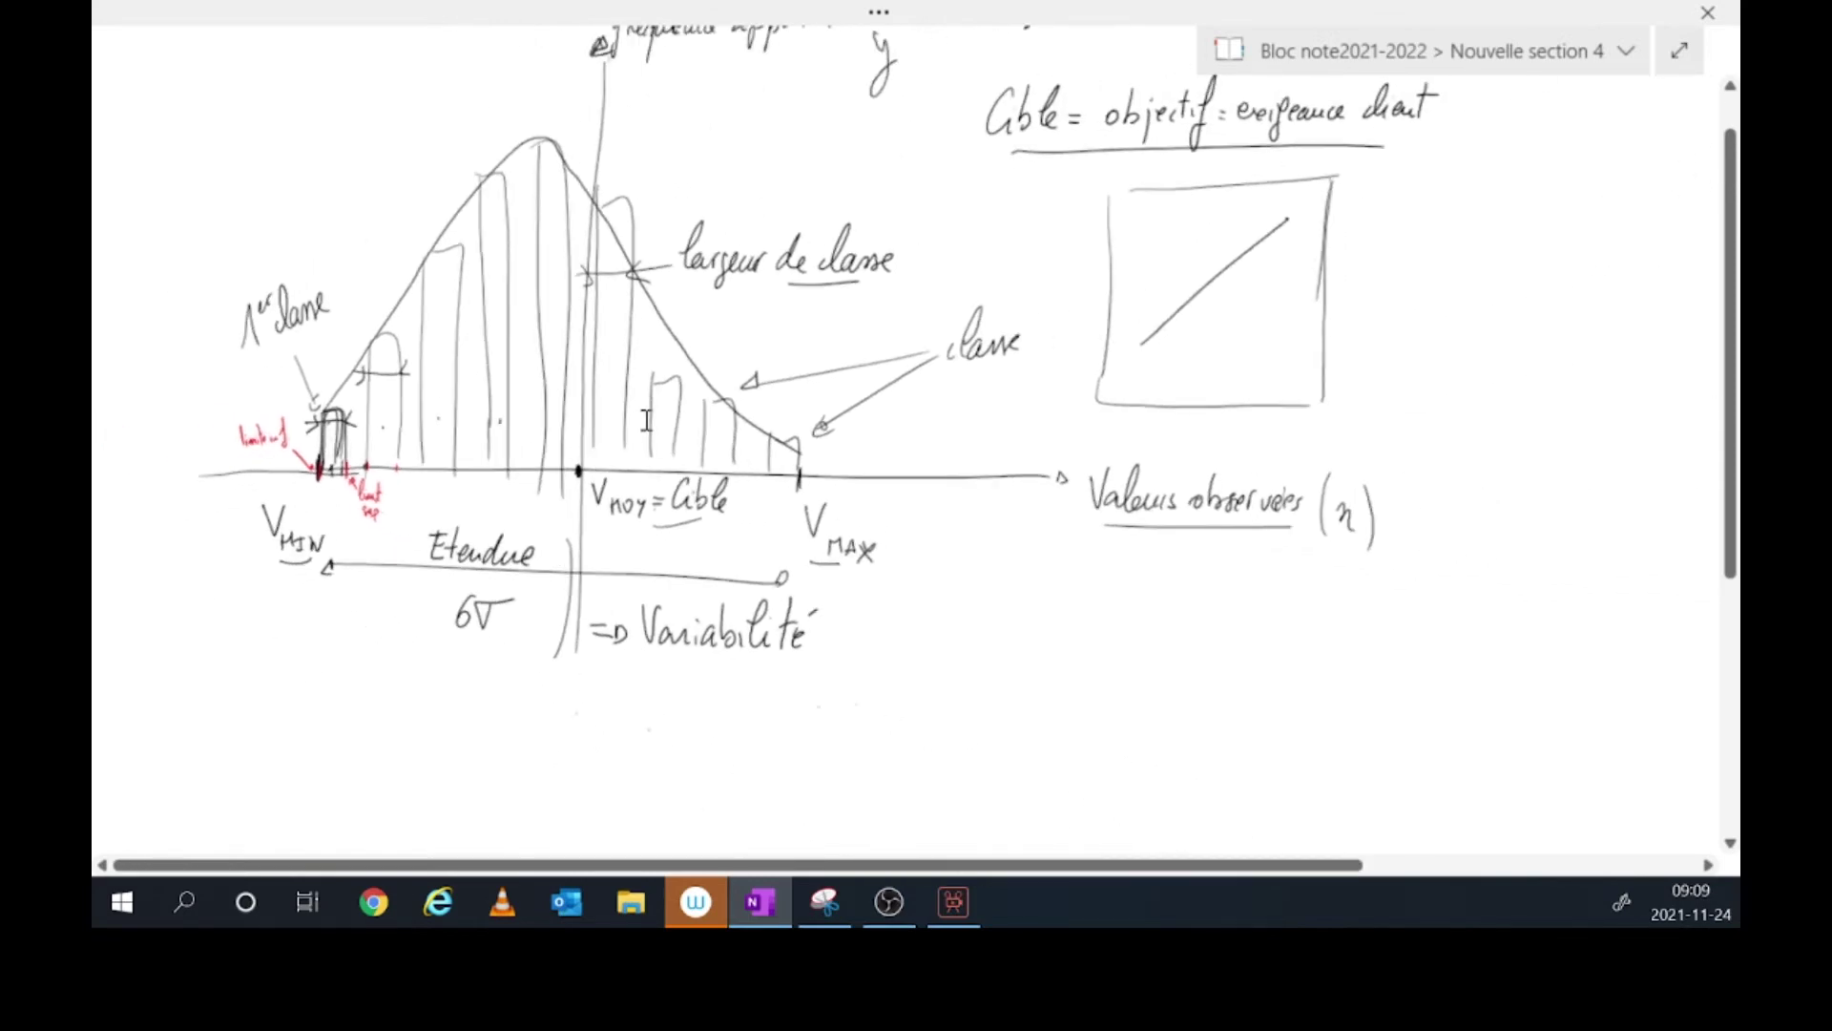
scroll(658, 405, "down", 4)
scroll(671, 393, "up", 2)
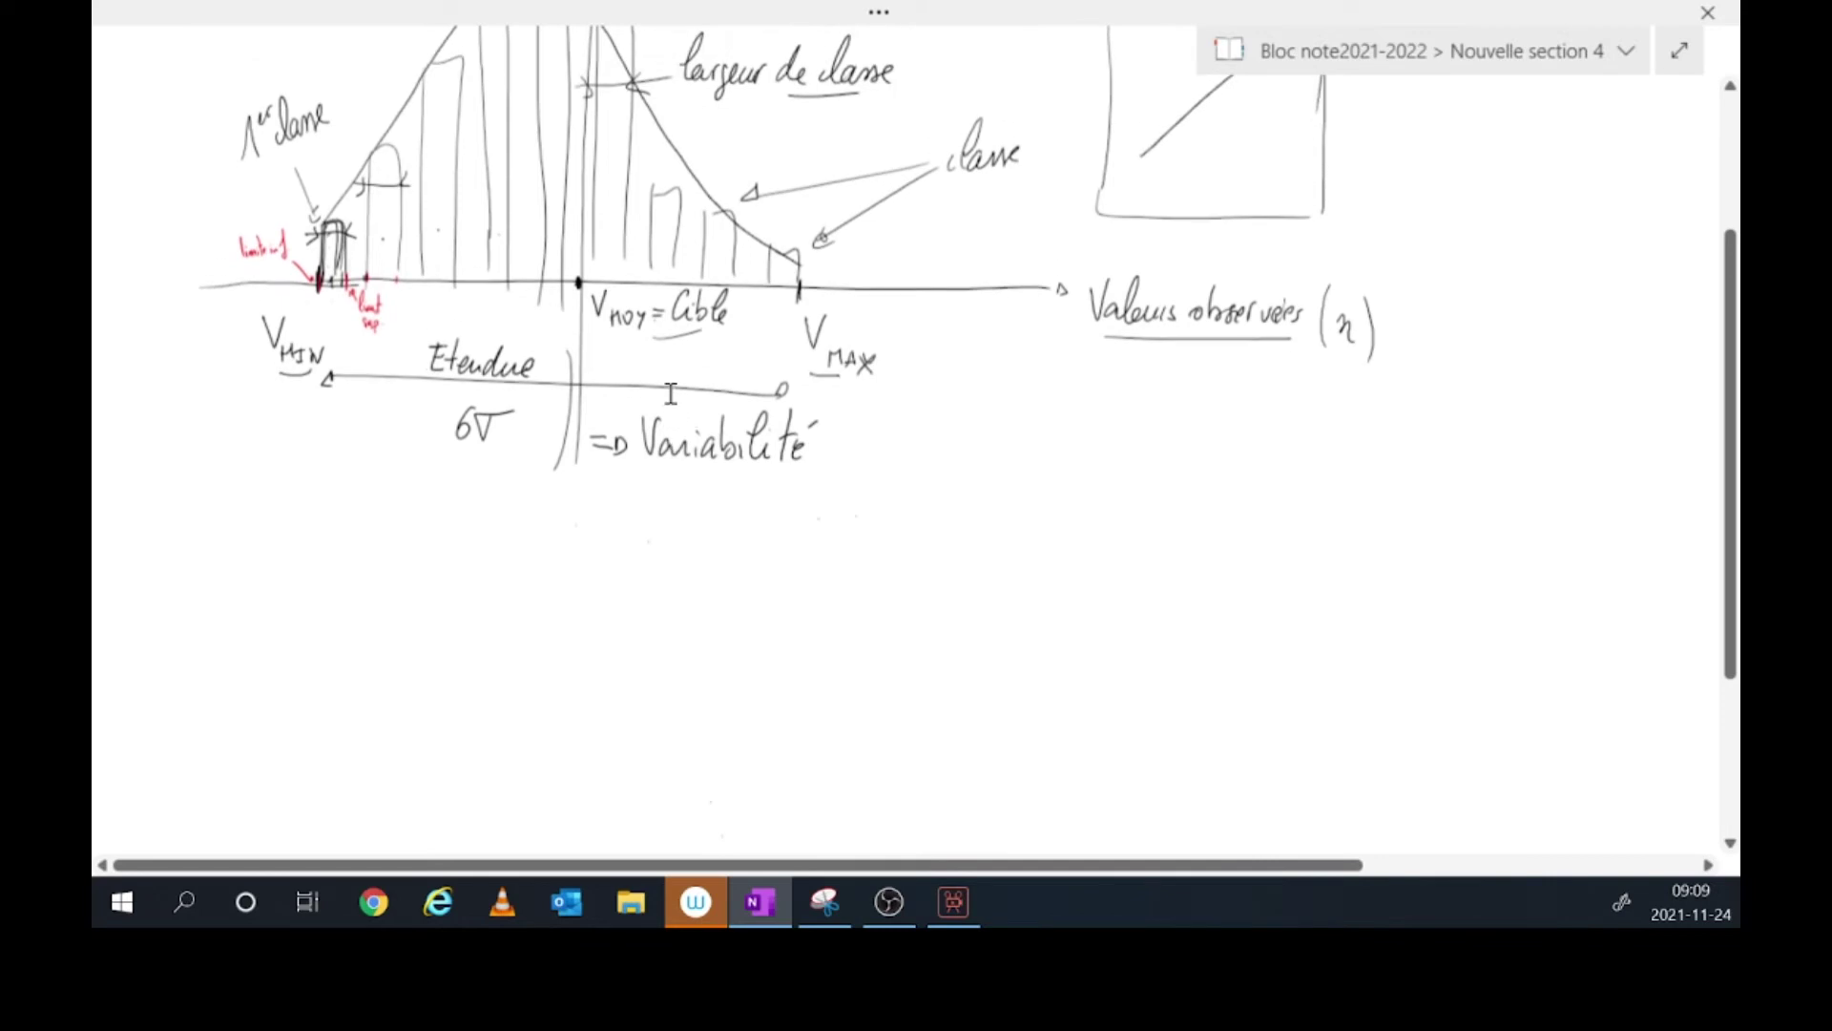
left_click_drag(290, 538, 308, 775)
mouse_move(198, 548)
left_mouse_down()
mouse_move(223, 519)
mouse_move(271, 544)
mouse_move(215, 572)
mouse_move(707, 579)
left_mouse_up()
- Handwrite 1 and 2 as the first class numbers in the table, separated by a horizontal row line
left_click_drag(213, 604, 233, 603)
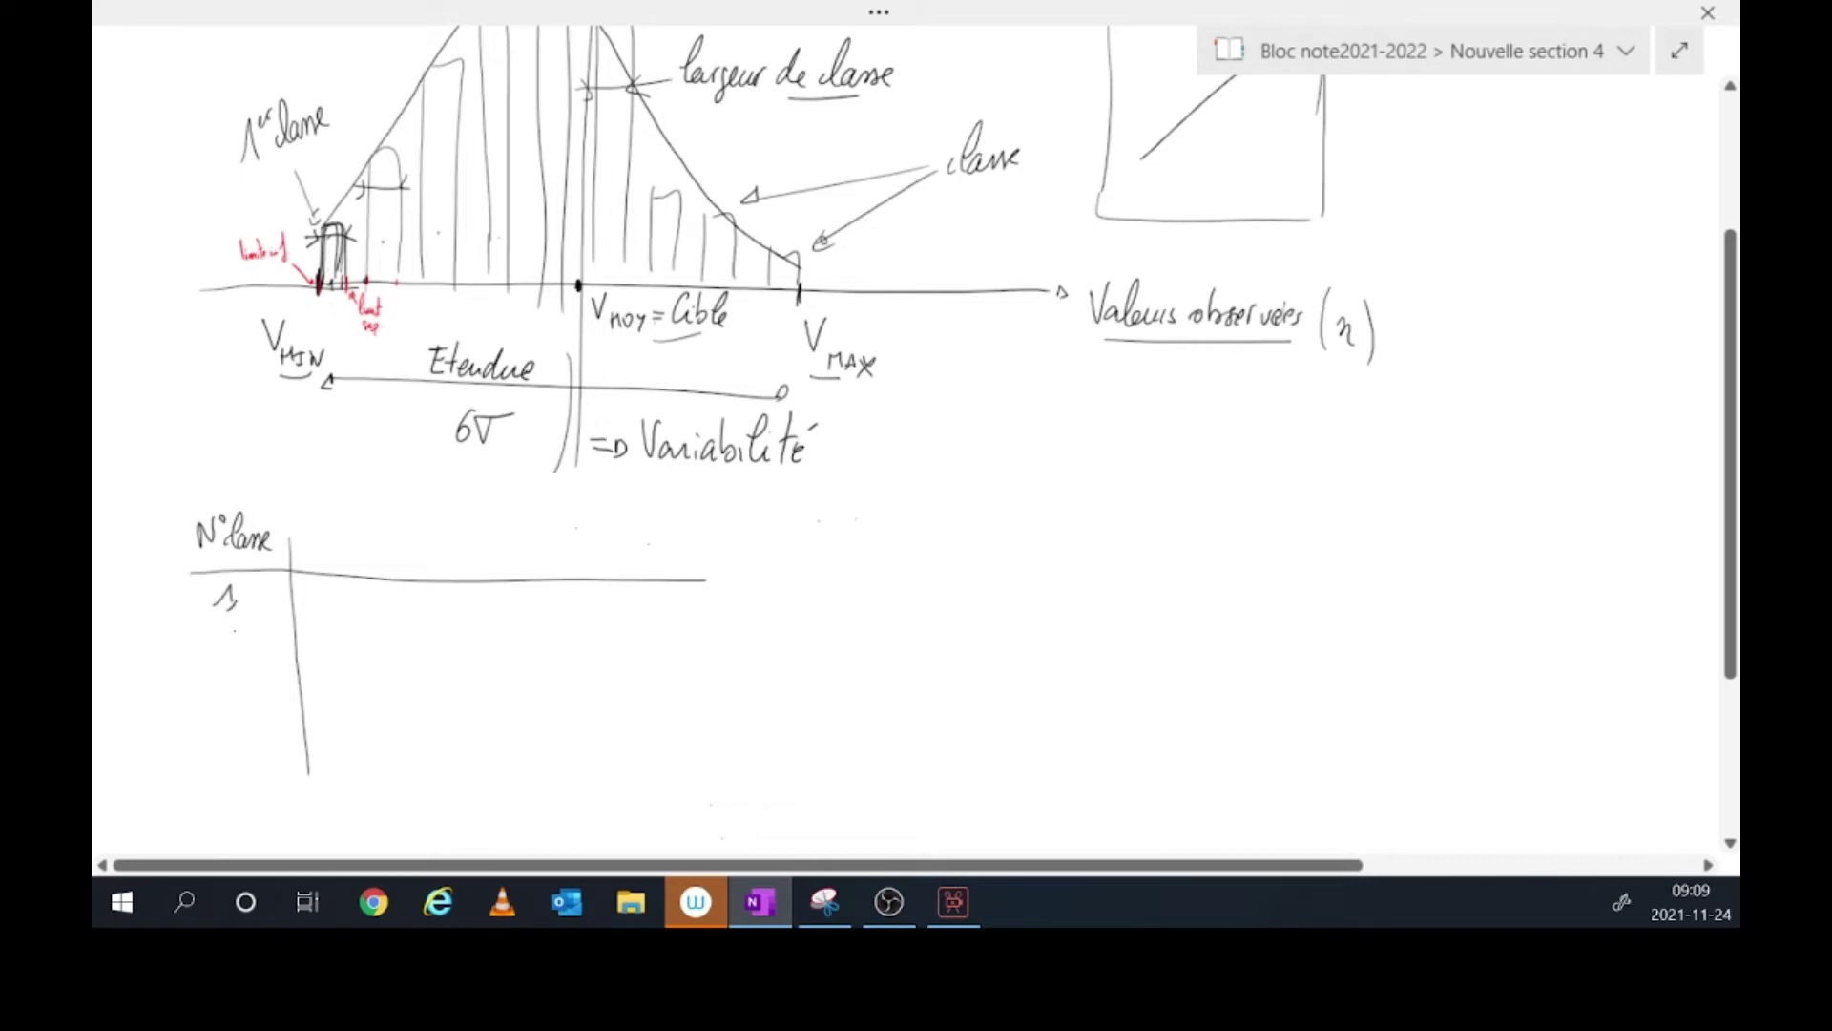
left_click_drag(215, 630, 754, 641)
left_click_drag(225, 652, 245, 671)
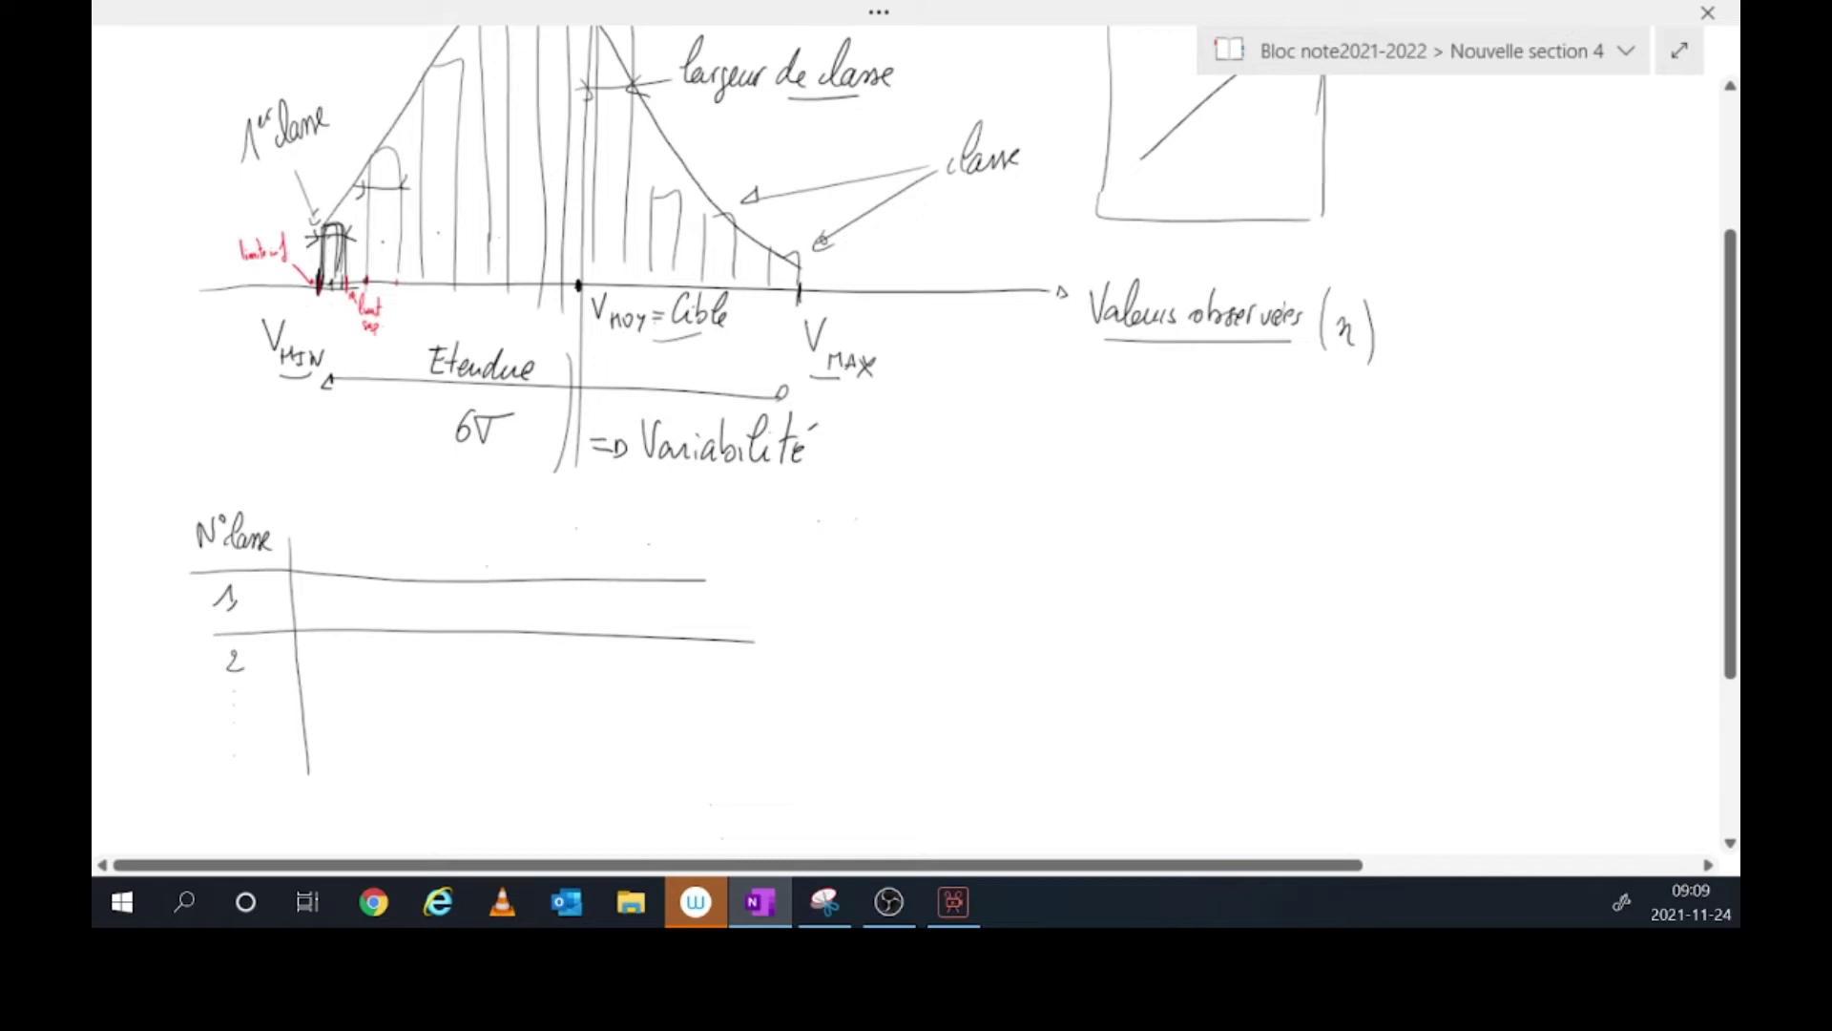
- Handwrite the column headings "limite inf" and "limit sup" in the OneNote class table, separating the columns with vertical lines
left_click_drag(455, 516, 439, 780)
mouse_move(287, 506)
left_mouse_down()
mouse_move(285, 551)
mouse_move(361, 519)
left_mouse_up()
left_click_drag(353, 530, 402, 539)
mouse_move(411, 503)
left_mouse_down()
mouse_move(395, 563)
mouse_move(403, 540)
mouse_move(533, 542)
left_mouse_up()
mouse_move(519, 531)
left_mouse_down()
mouse_move(573, 542)
mouse_move(573, 561)
left_mouse_up()
left_click_drag(570, 530, 583, 537)
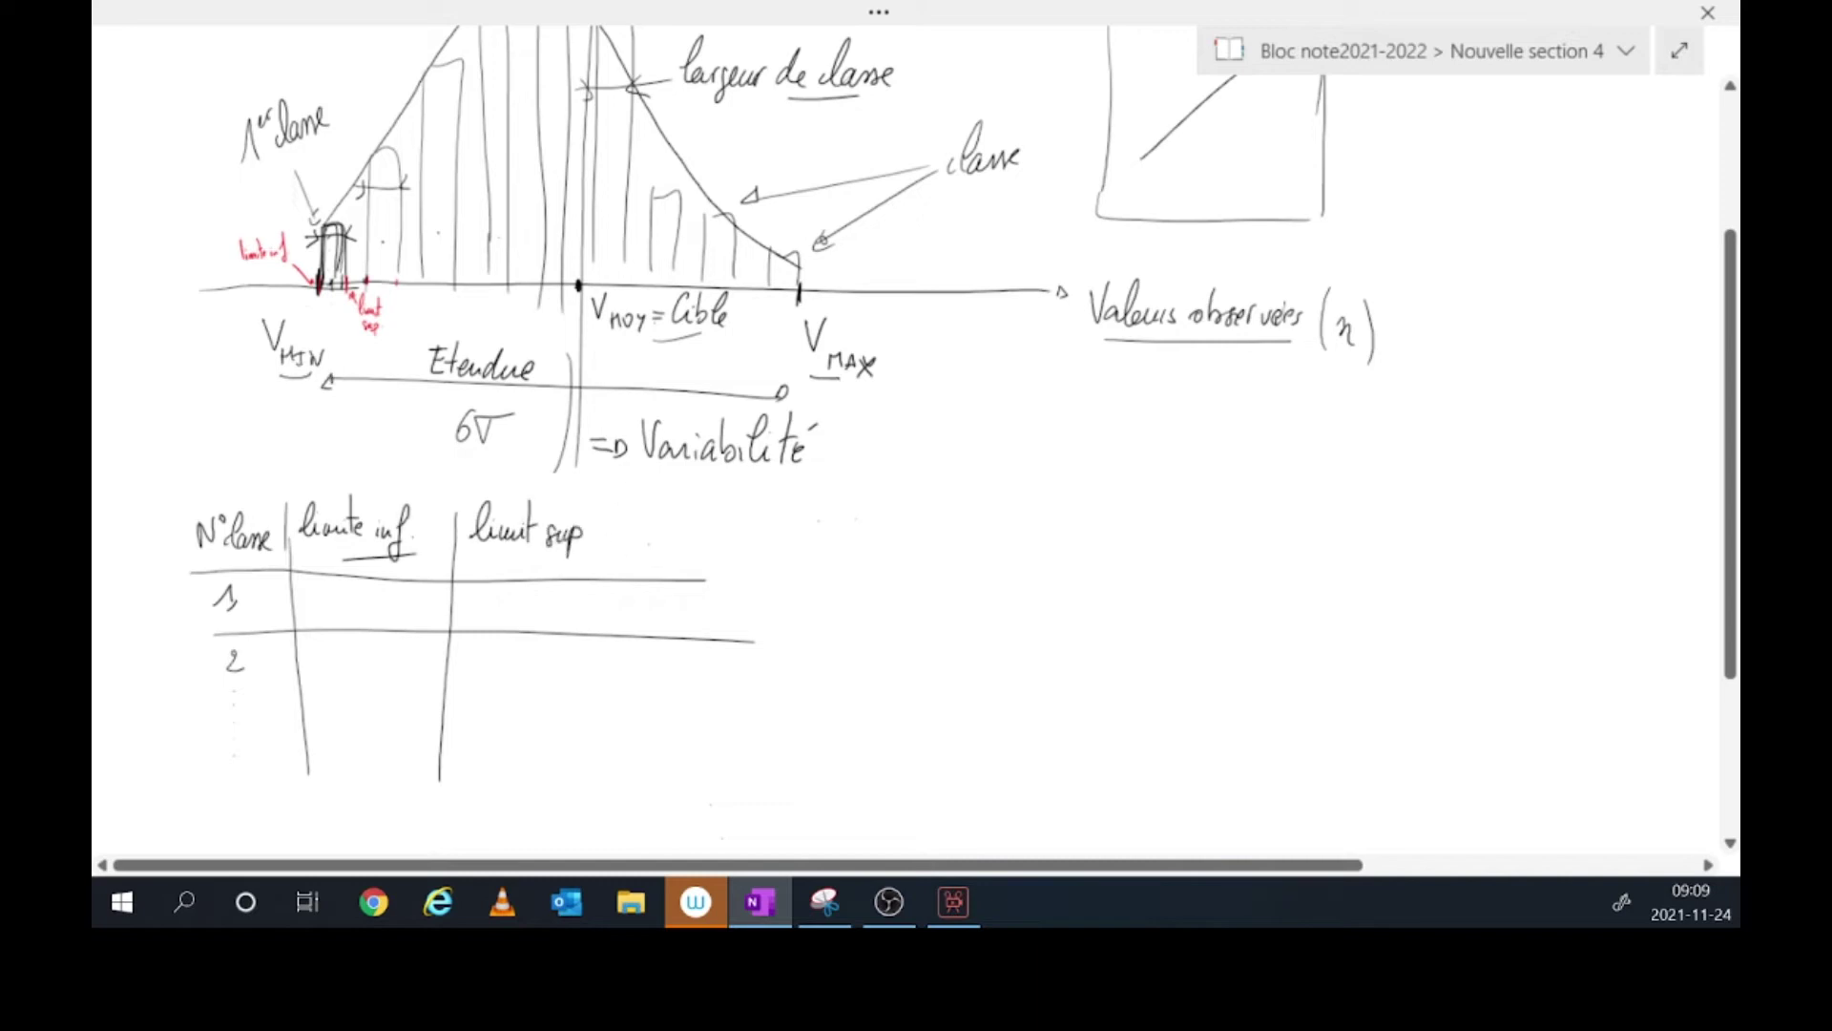
left_click_drag(597, 516, 577, 792)
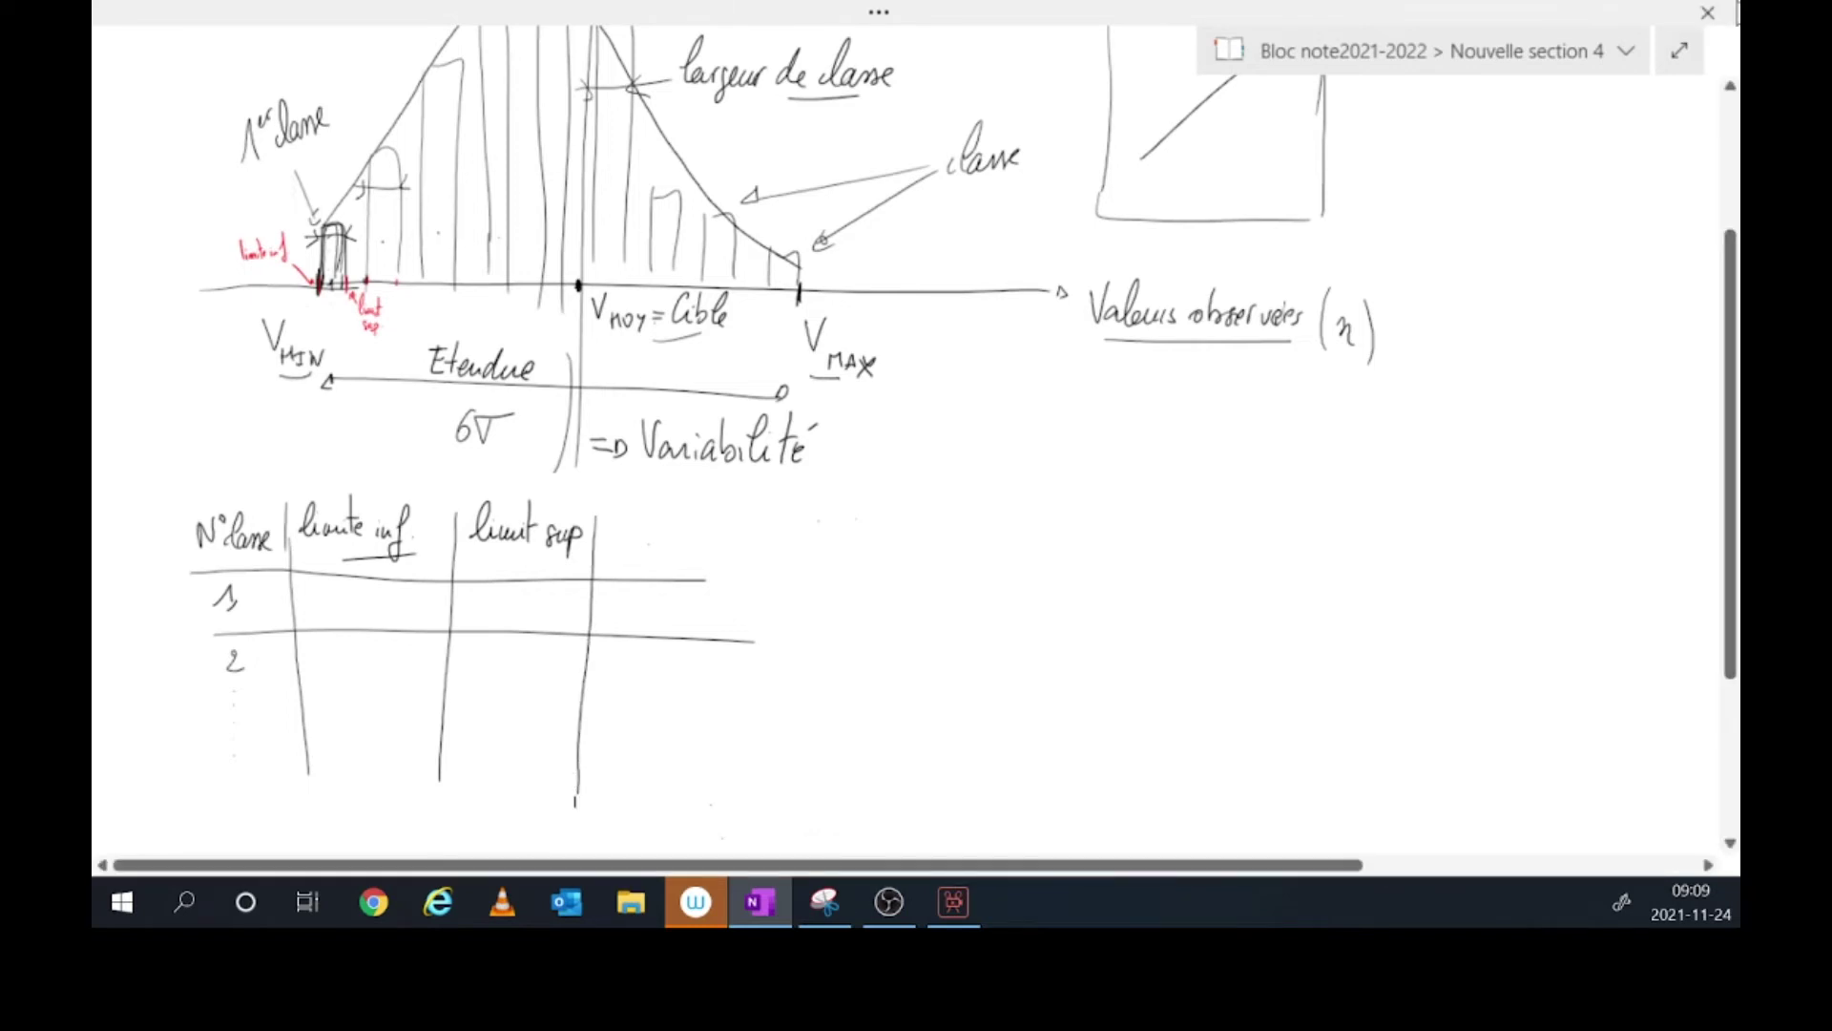
- Handwrite 39,1 and 42,4 as the first class's lower and upper limits, and head the next column "Qt"
left_click(825, 902)
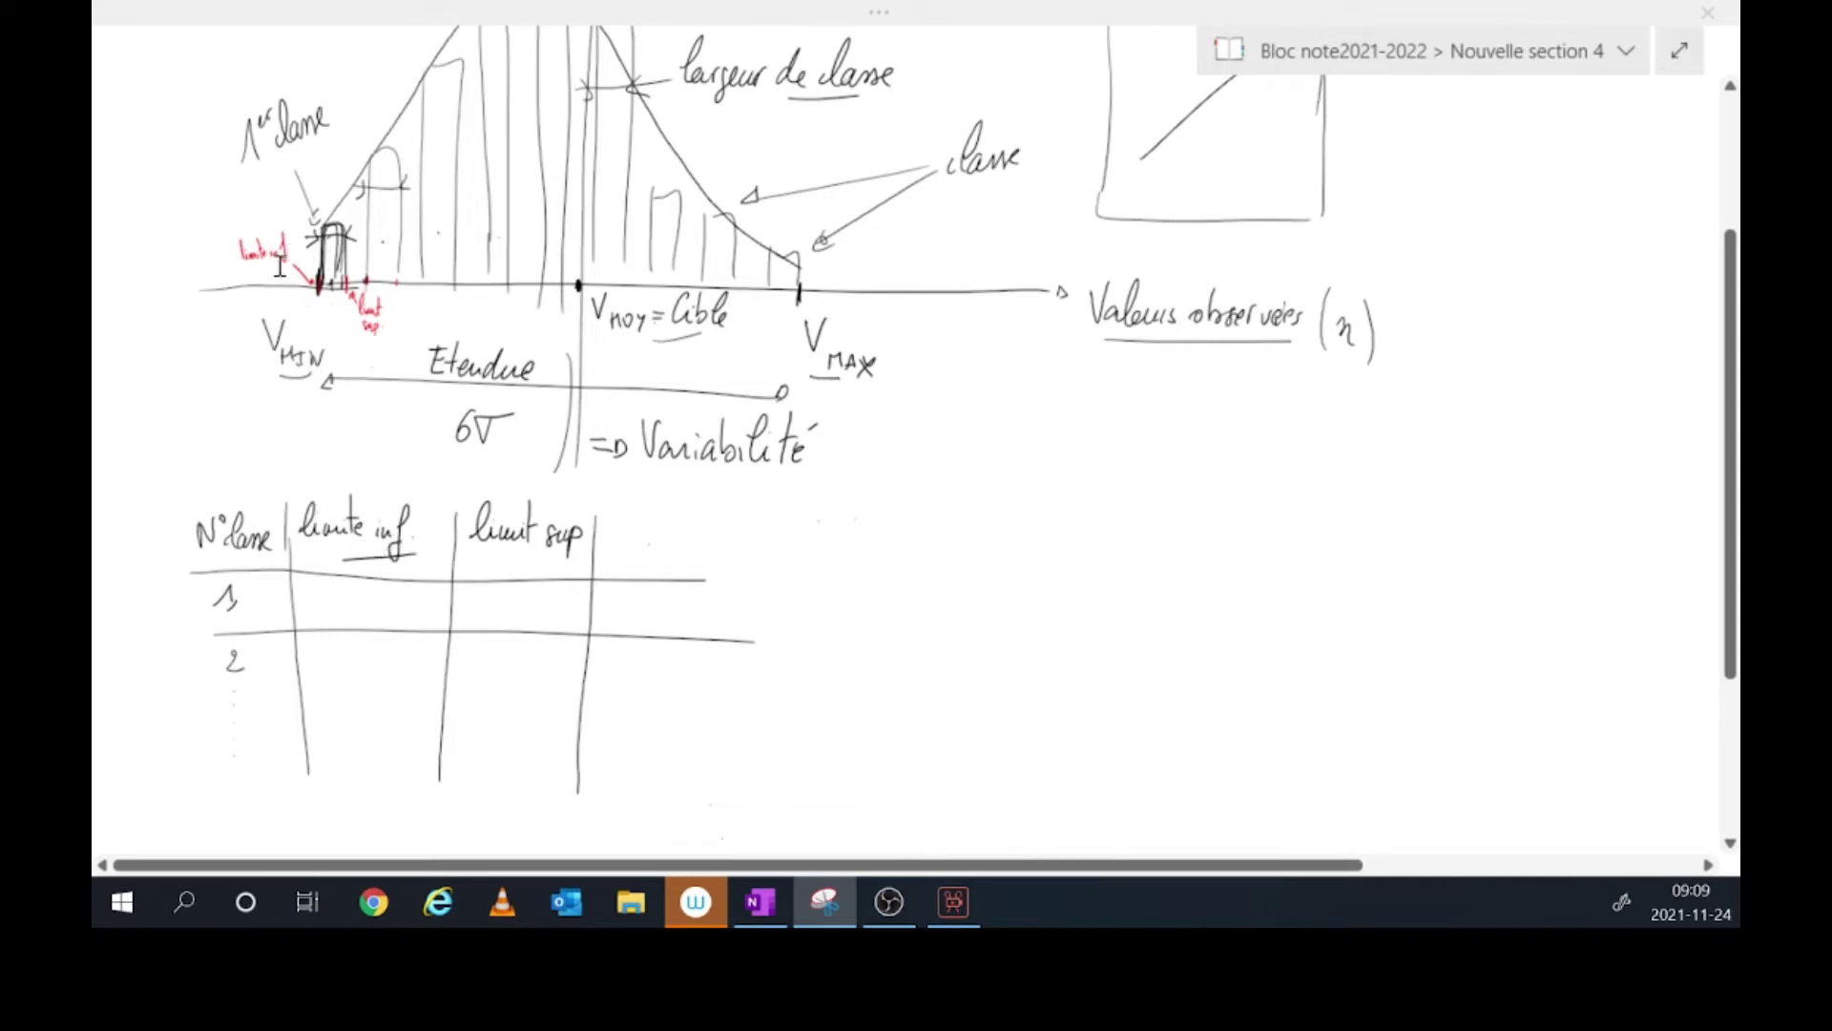
left_click(280, 266)
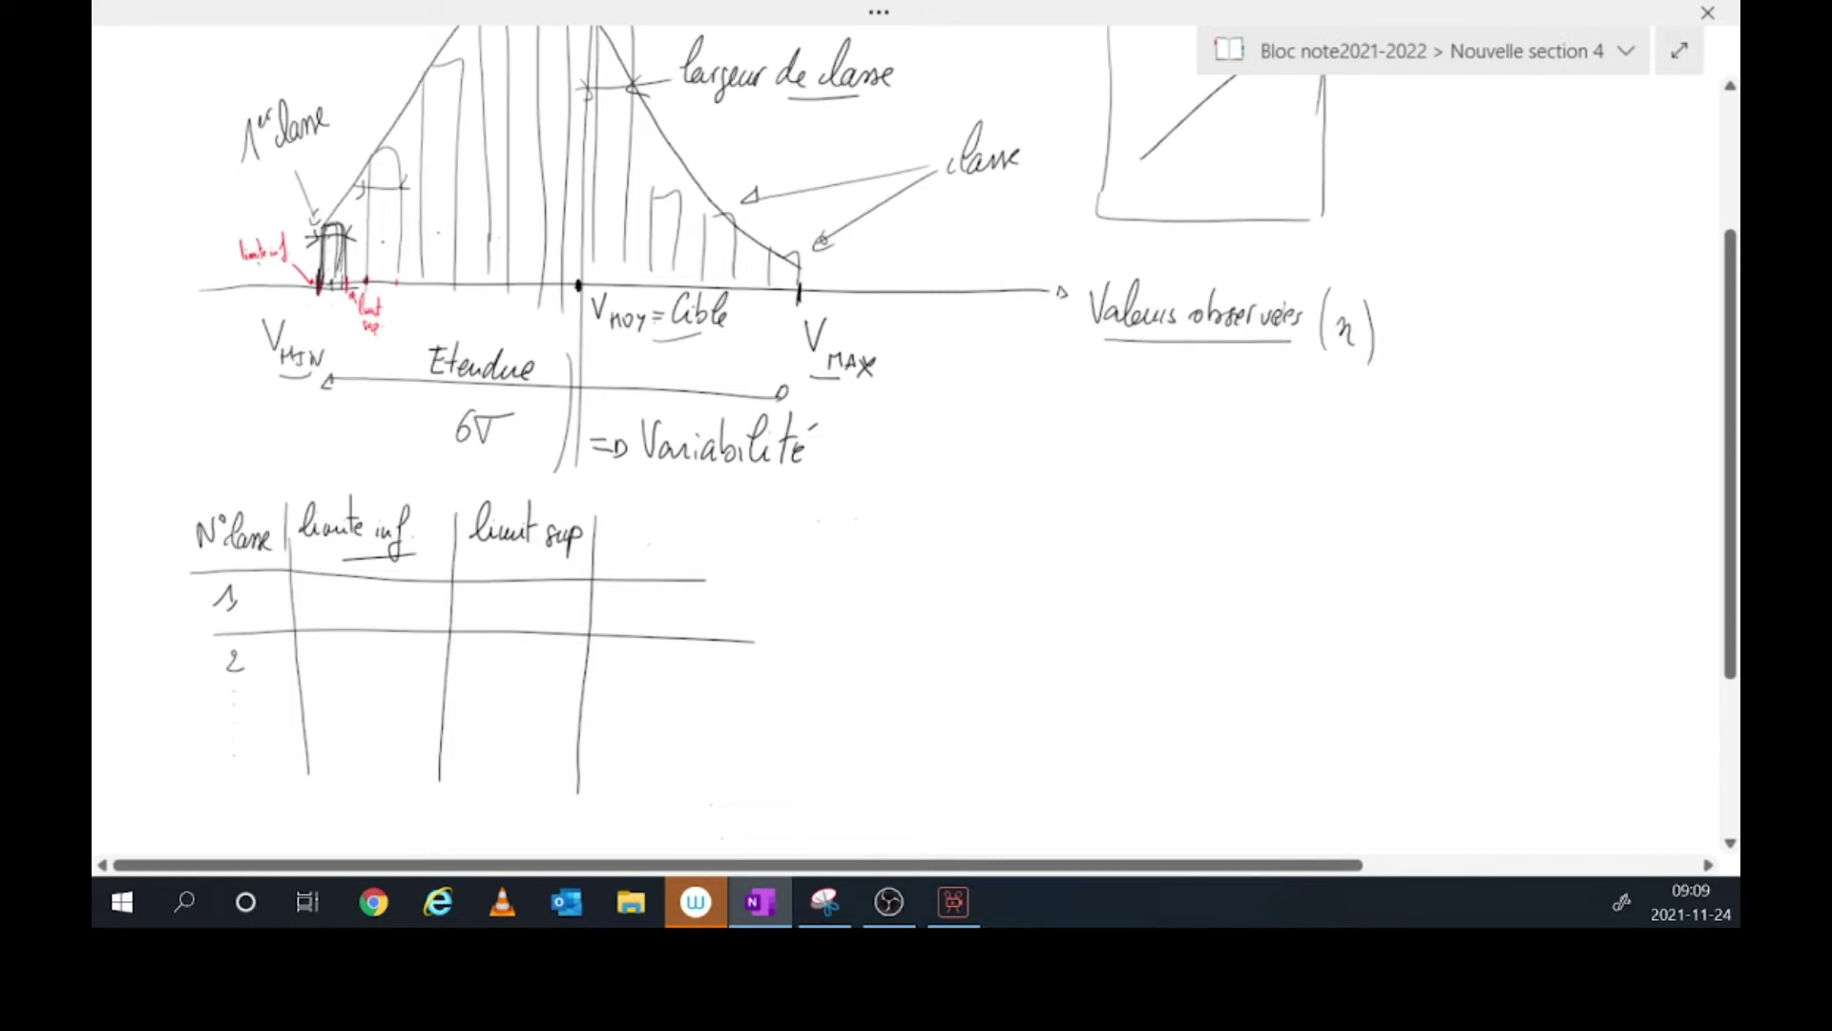
mouse_move(334, 592)
left_mouse_down()
mouse_move(335, 613)
mouse_move(371, 612)
left_mouse_up()
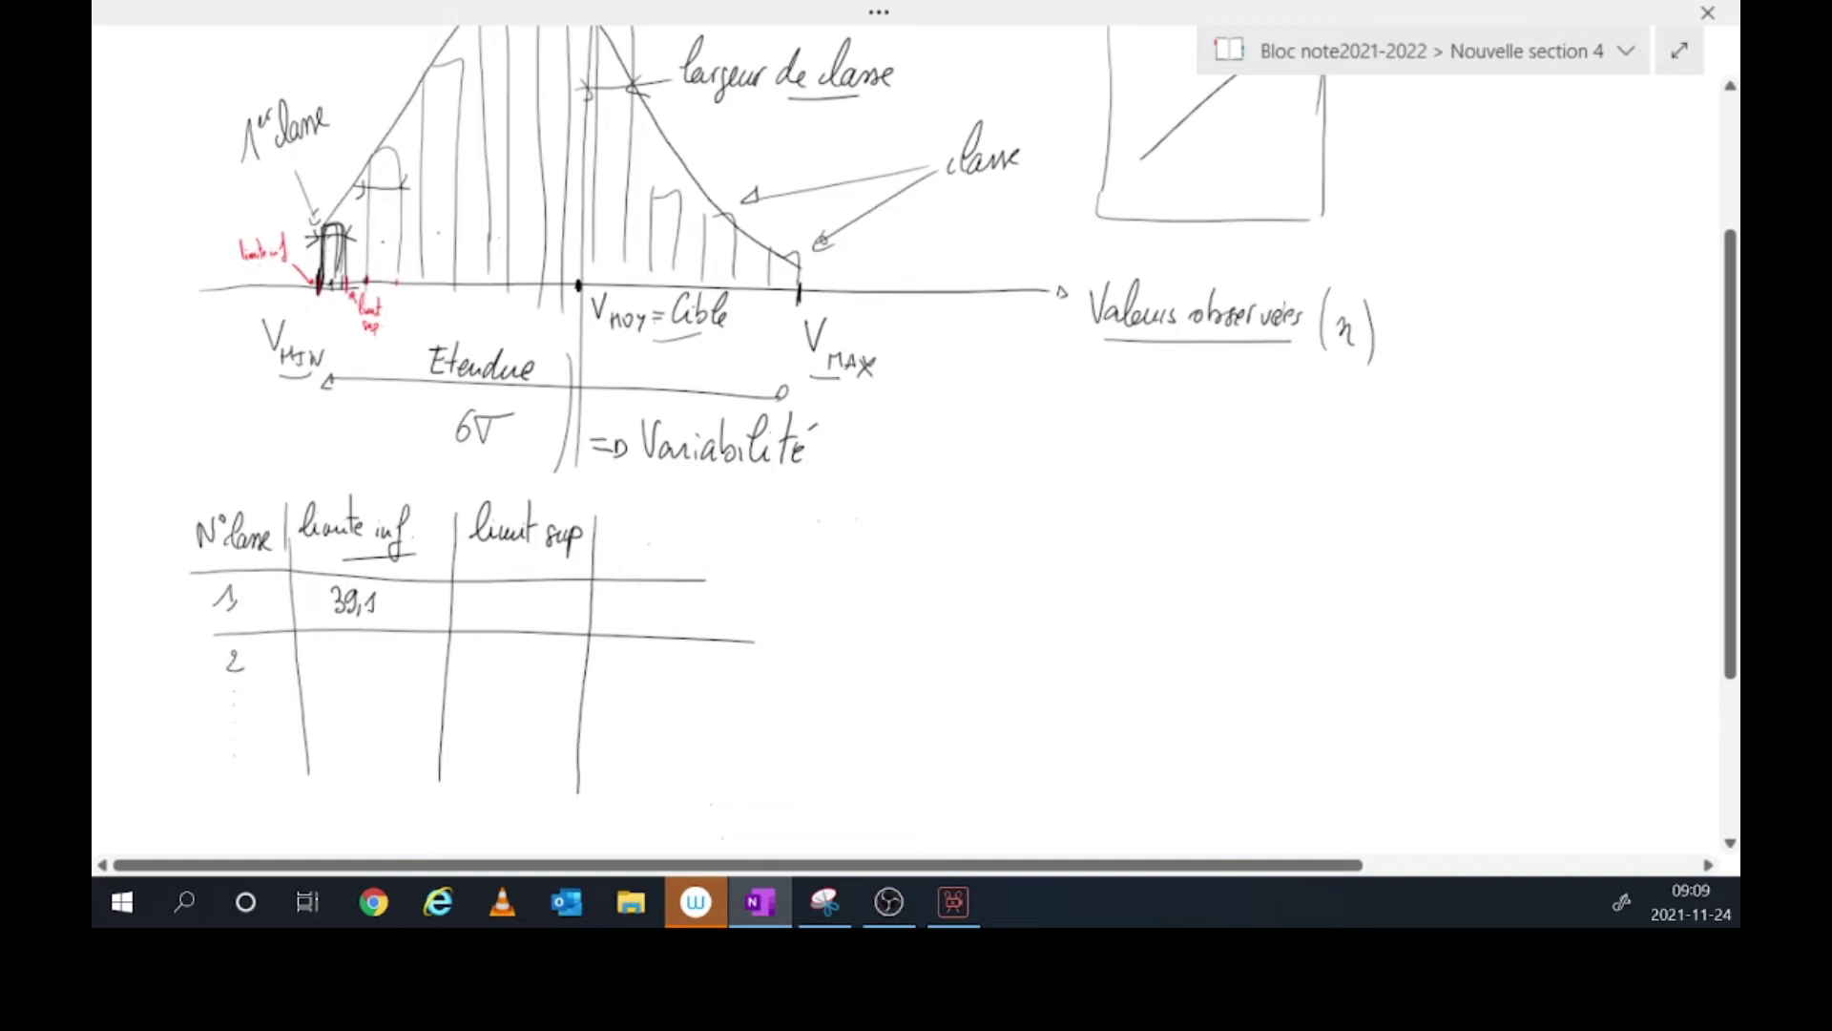
left_click_drag(489, 589, 531, 612)
mouse_move(636, 522)
left_mouse_down()
mouse_move(638, 558)
mouse_move(666, 539)
left_mouse_up()
left_click_drag(320, 288, 339, 278)
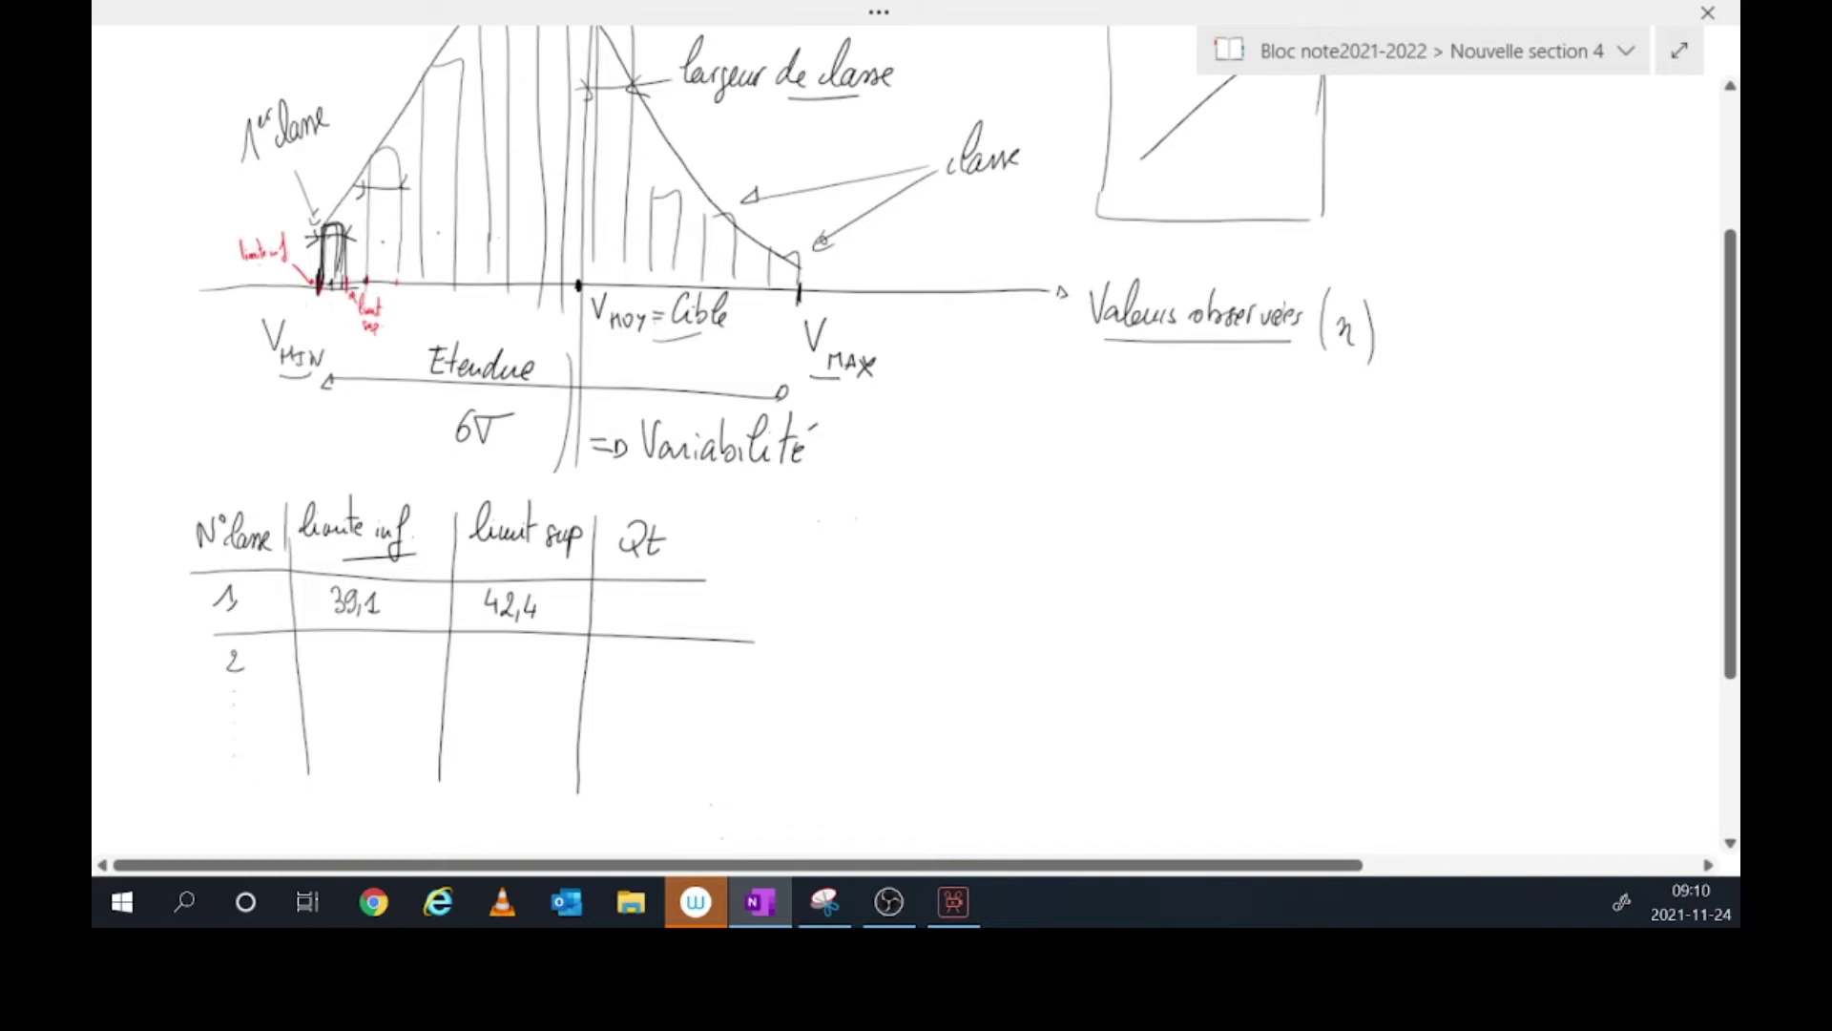
- Add half-open interval brackets around the first class's limits in the table and beside the red limit labels on the histogram
left_click_drag(318, 582, 323, 621)
mouse_move(544, 589)
left_mouse_down()
mouse_move(560, 622)
mouse_move(572, 583)
left_mouse_up()
left_click_drag(234, 240, 235, 268)
left_click_drag(393, 305, 401, 326)
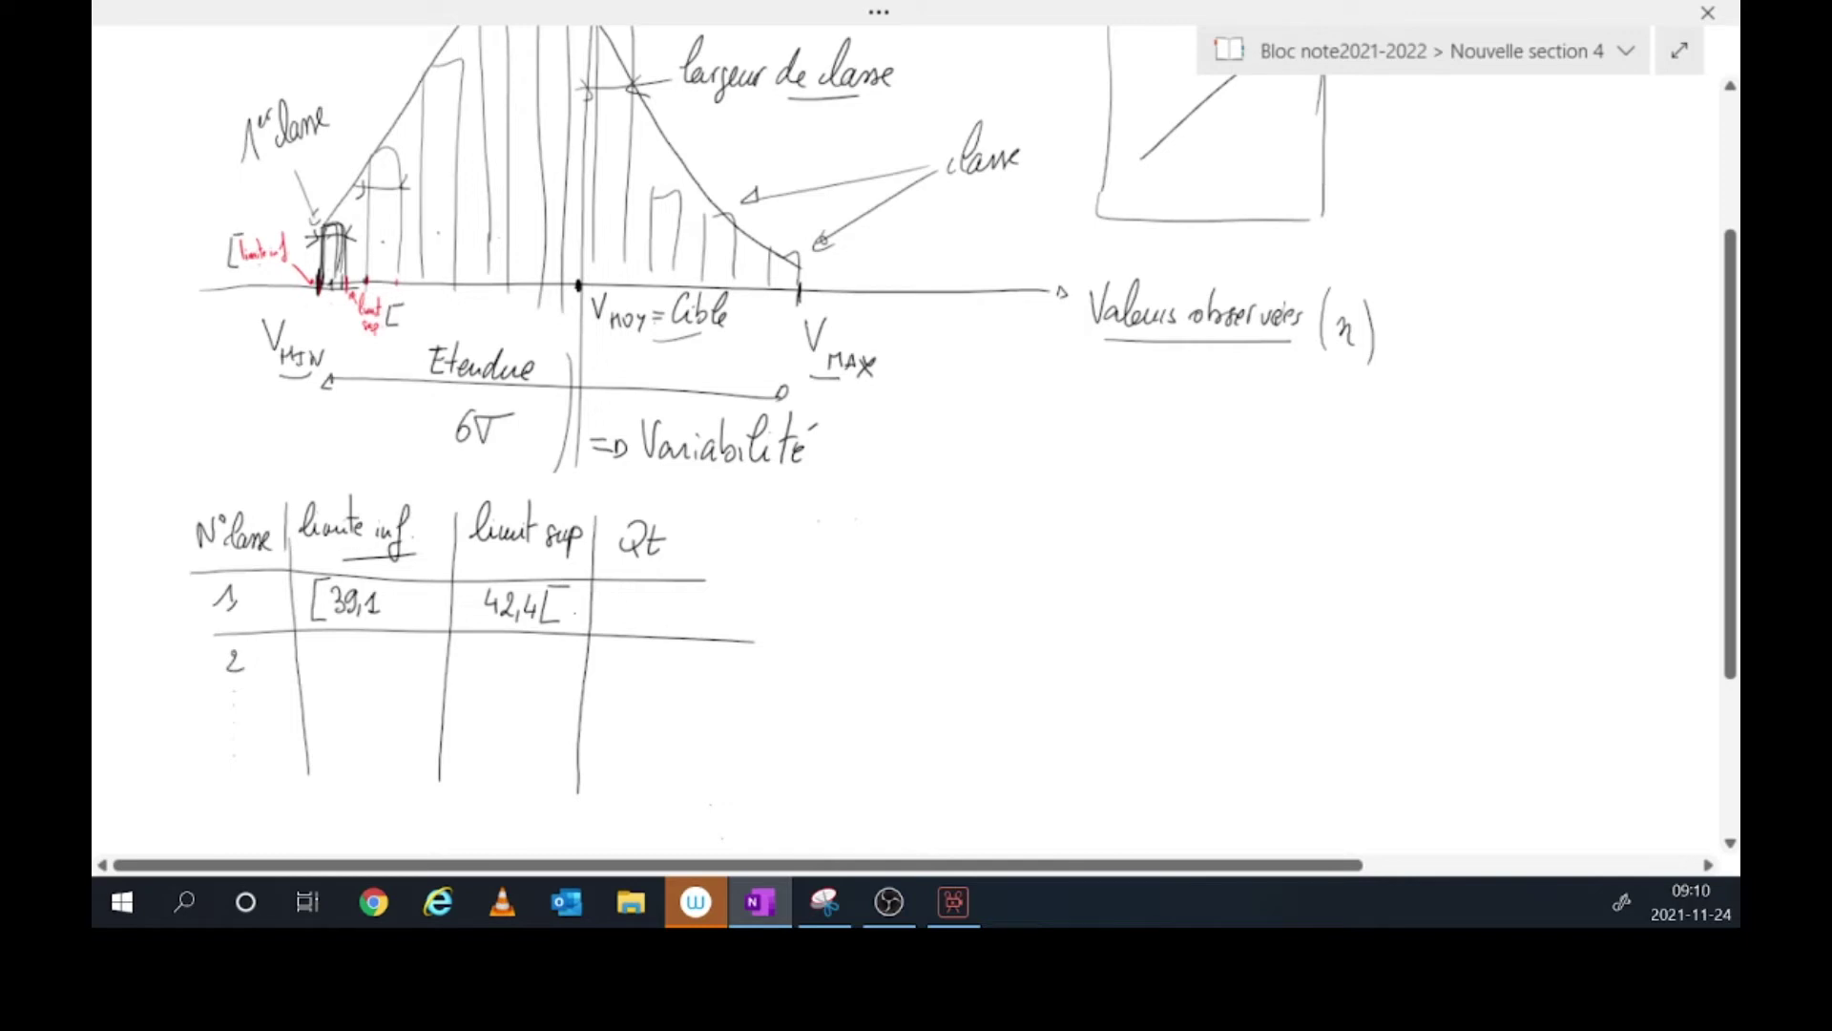
- Carry 42,4 down with an arrow as the second class's lower limit, note +3,3, and write 45,7 as its upper limit, with interval brackets
mouse_move(468, 618)
left_mouse_down()
mouse_move(337, 659)
mouse_move(357, 665)
left_mouse_up()
left_click_drag(364, 650, 370, 660)
mouse_move(372, 649)
left_mouse_down()
mouse_move(329, 672)
mouse_move(328, 640)
left_mouse_up()
left_click_drag(426, 649, 428, 666)
left_click_drag(434, 662, 433, 668)
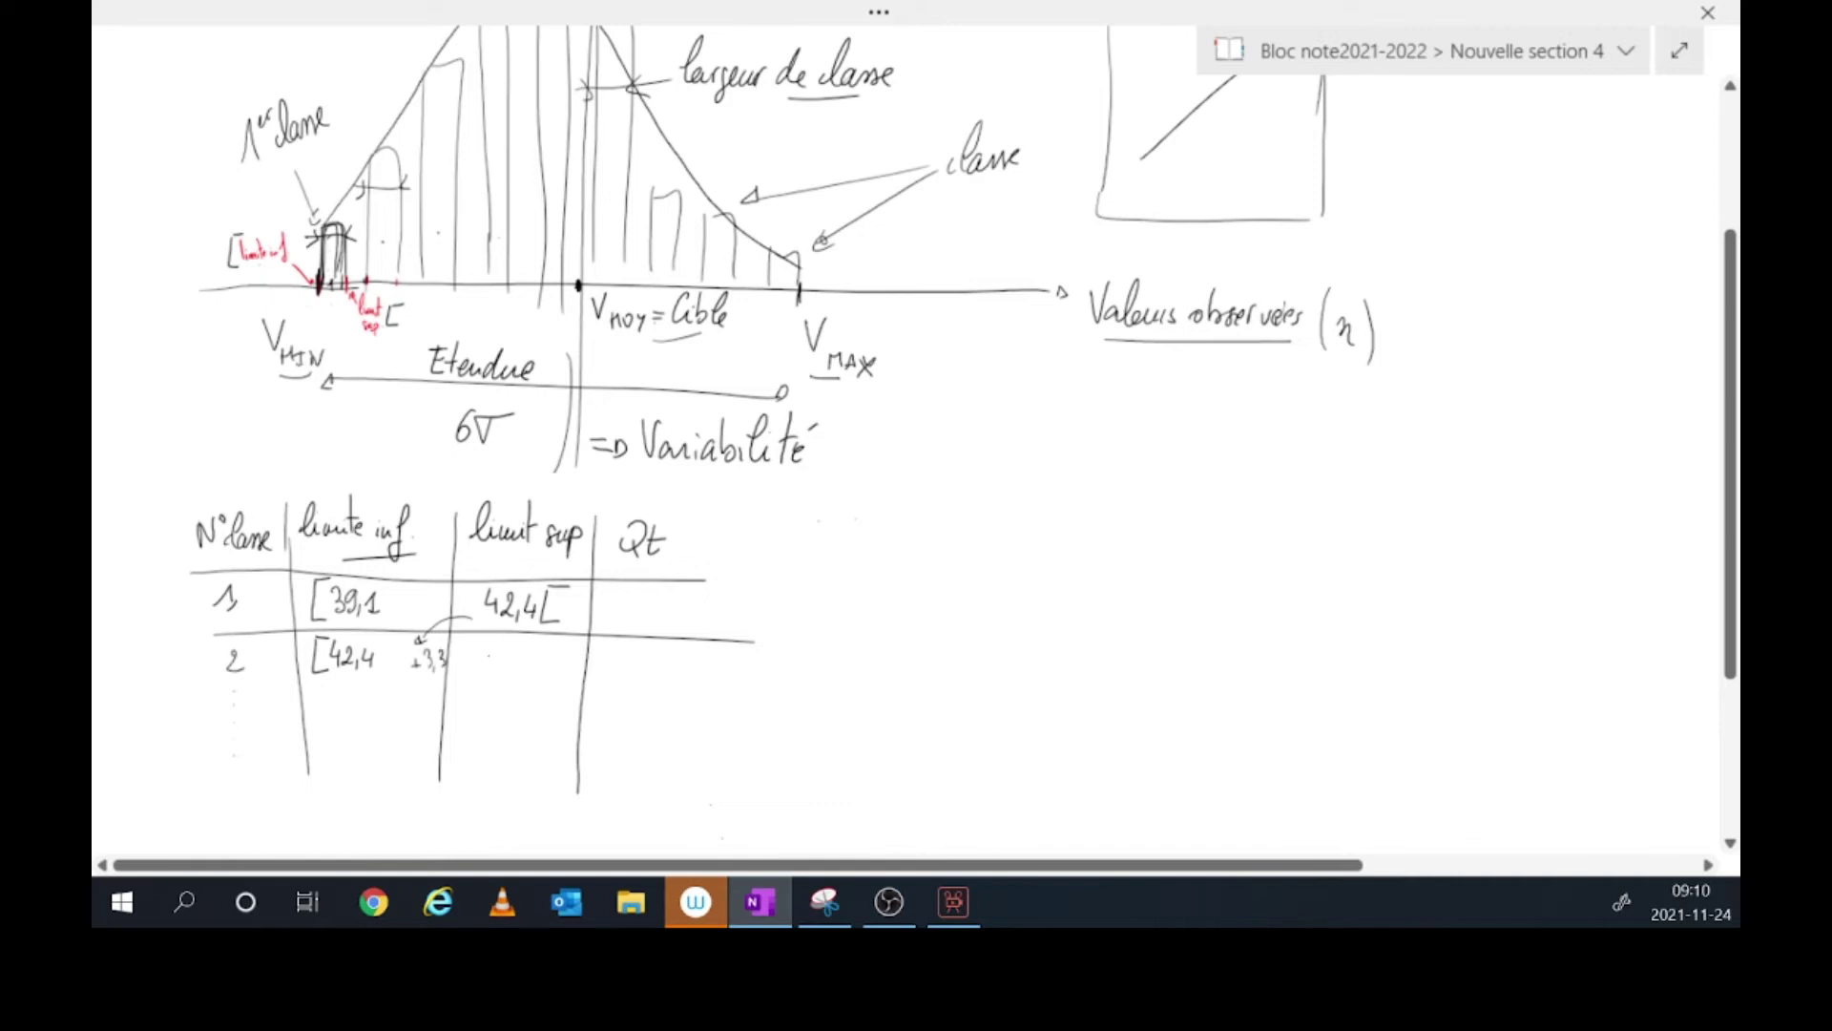
left_click_drag(487, 645, 492, 656)
mouse_move(490, 650)
left_mouse_down()
mouse_move(490, 669)
mouse_move(516, 670)
left_mouse_up()
mouse_move(513, 657)
left_mouse_down()
mouse_move(551, 671)
mouse_move(560, 646)
left_mouse_up()
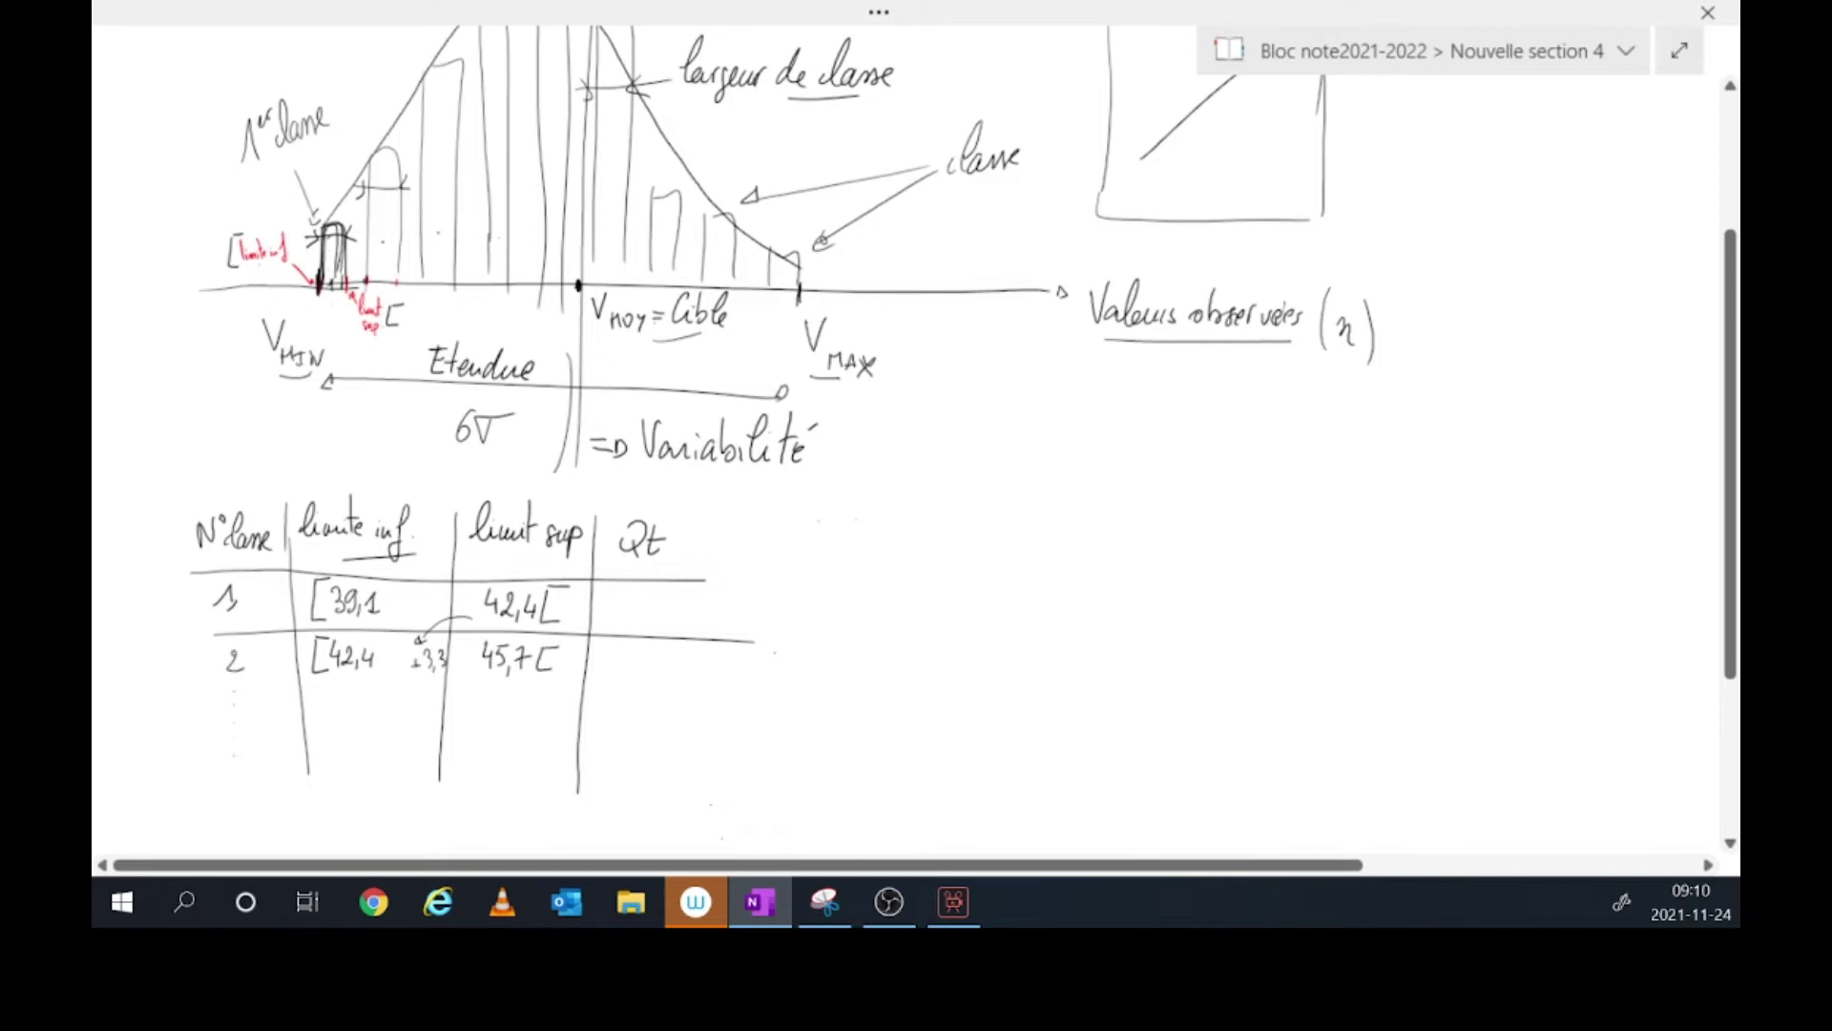
- Close the second class's row with a horizontal line and the Qt column with a vertical line
left_click_drag(218, 696, 742, 693)
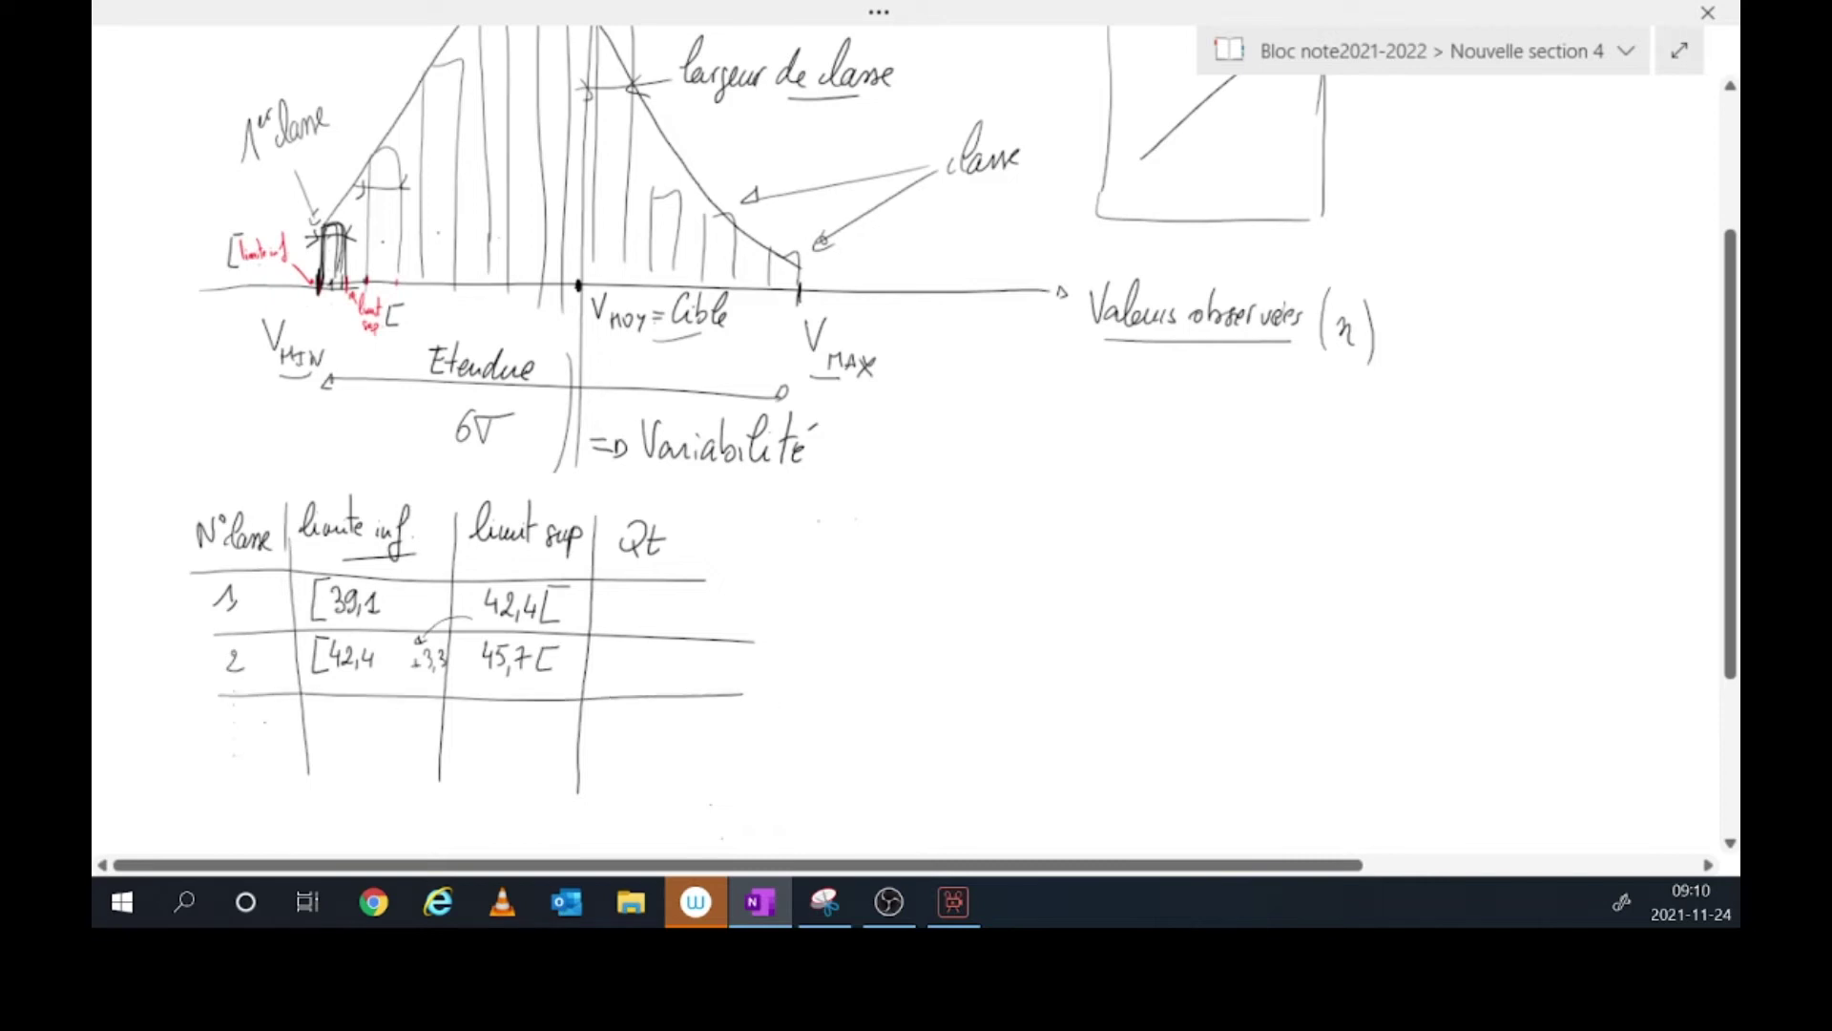
left_click_drag(706, 517, 696, 817)
left_click_drag(645, 667, 652, 668)
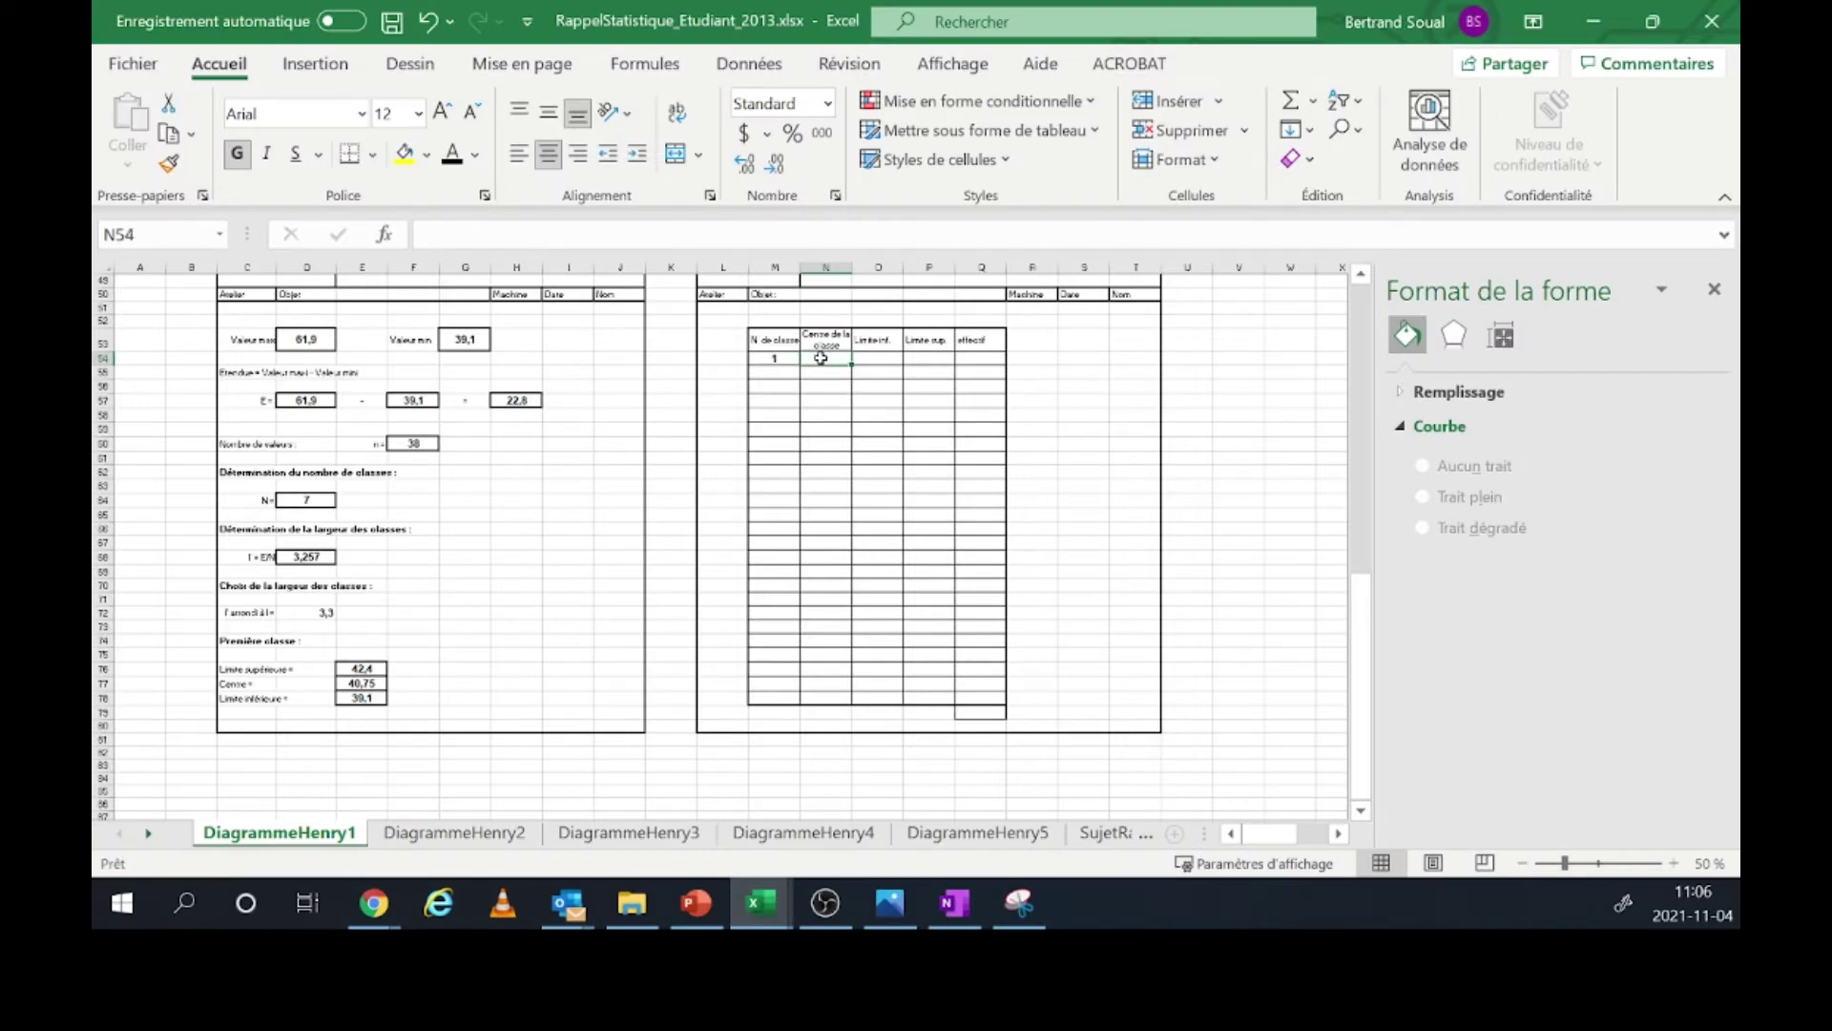
- Link the first class's centre in N54 of the Excel class table to the calculated centre with =E77
type("=")
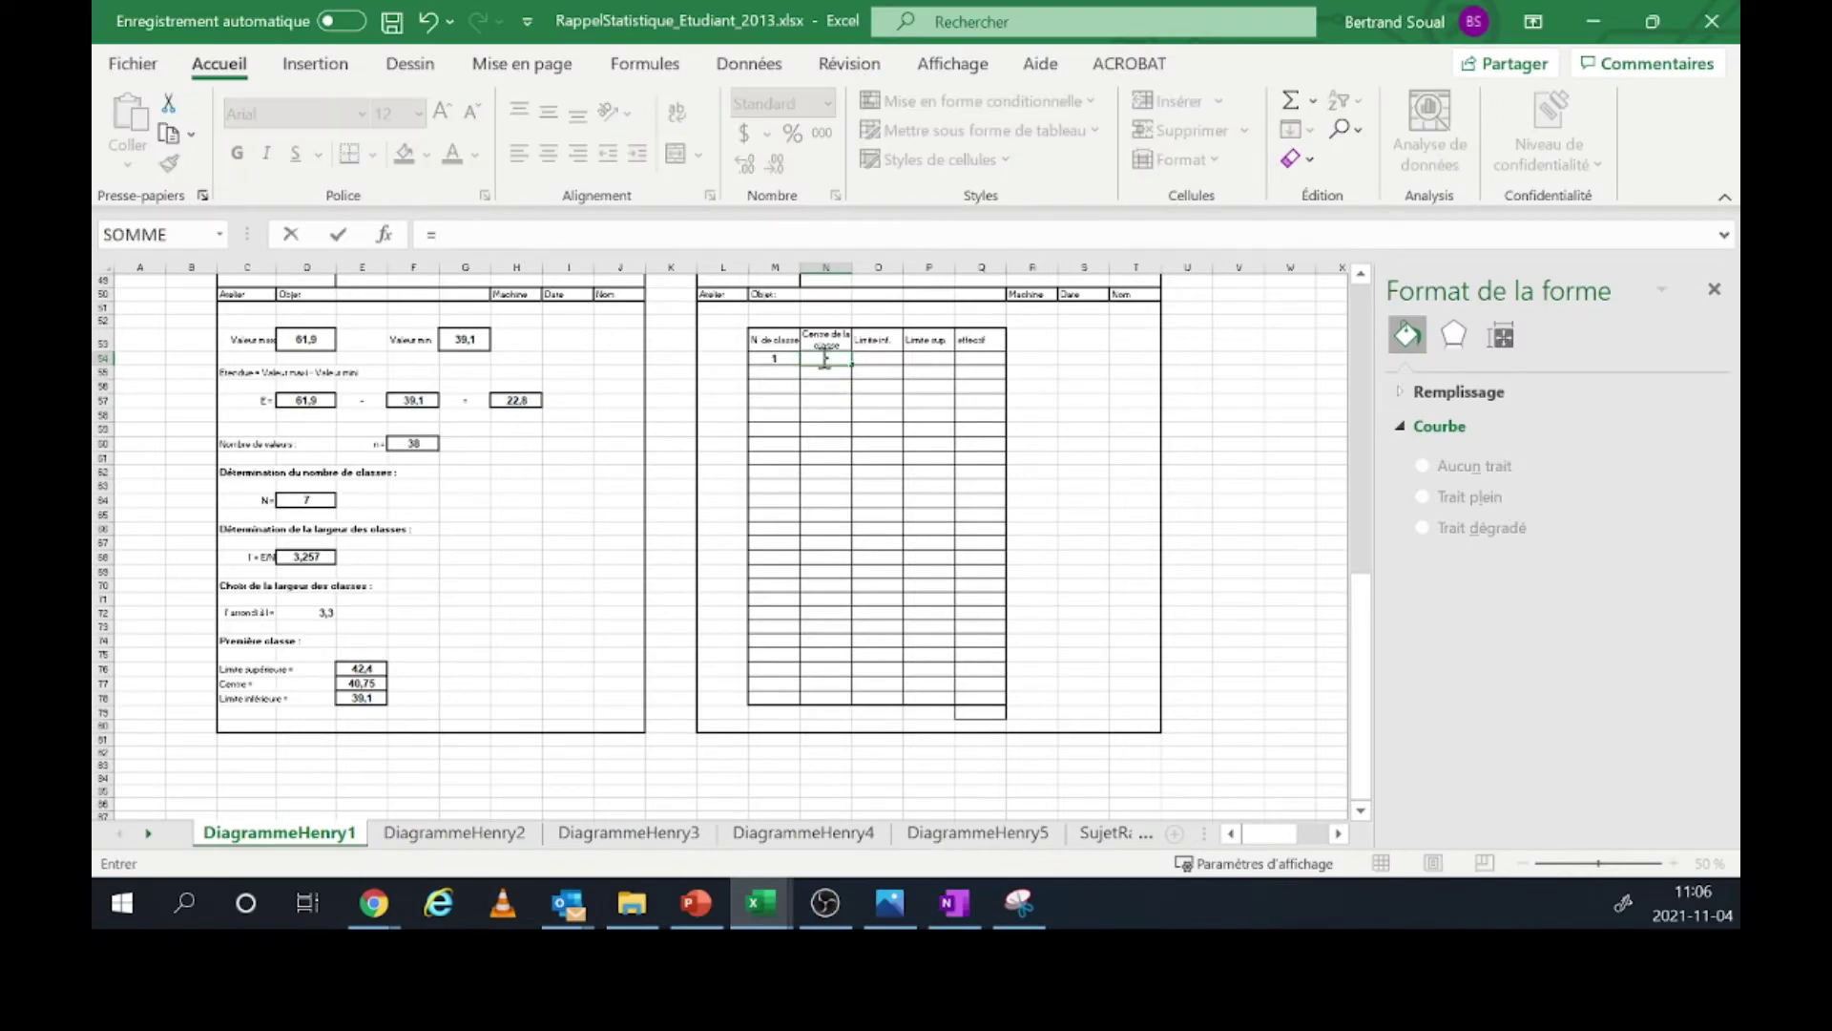
left_click(362, 683)
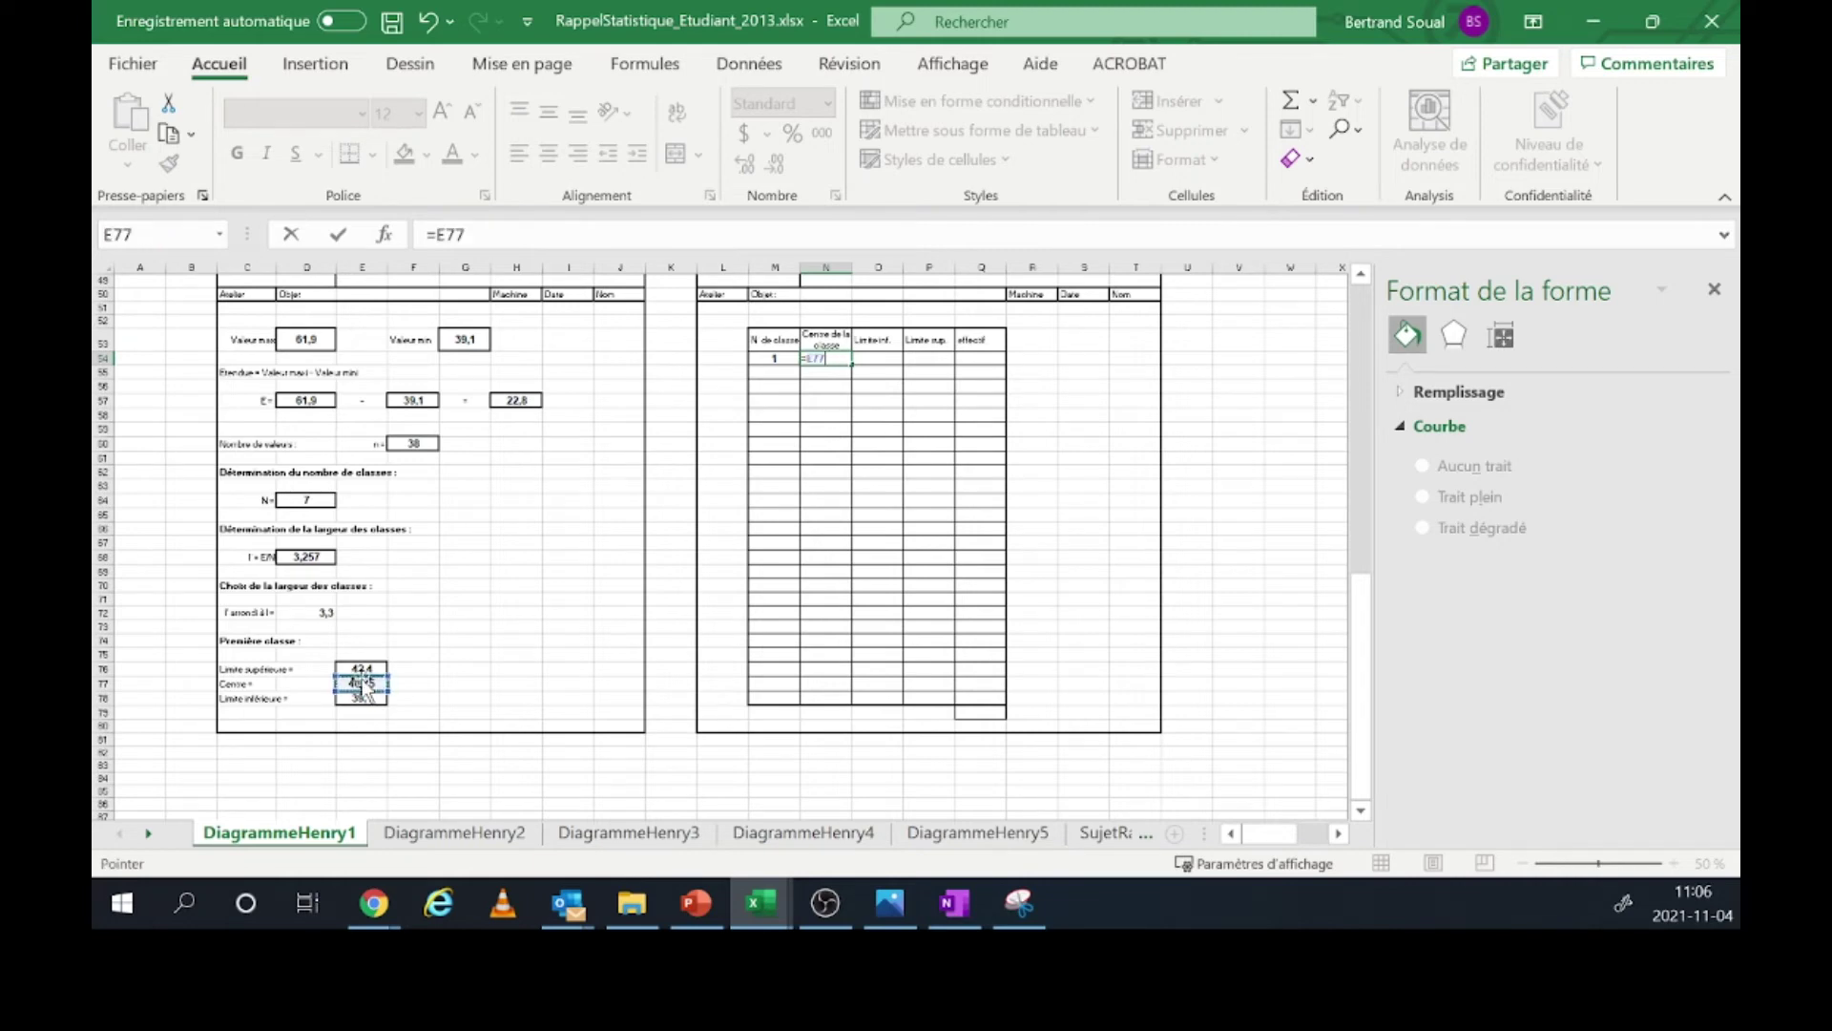
key("Return")
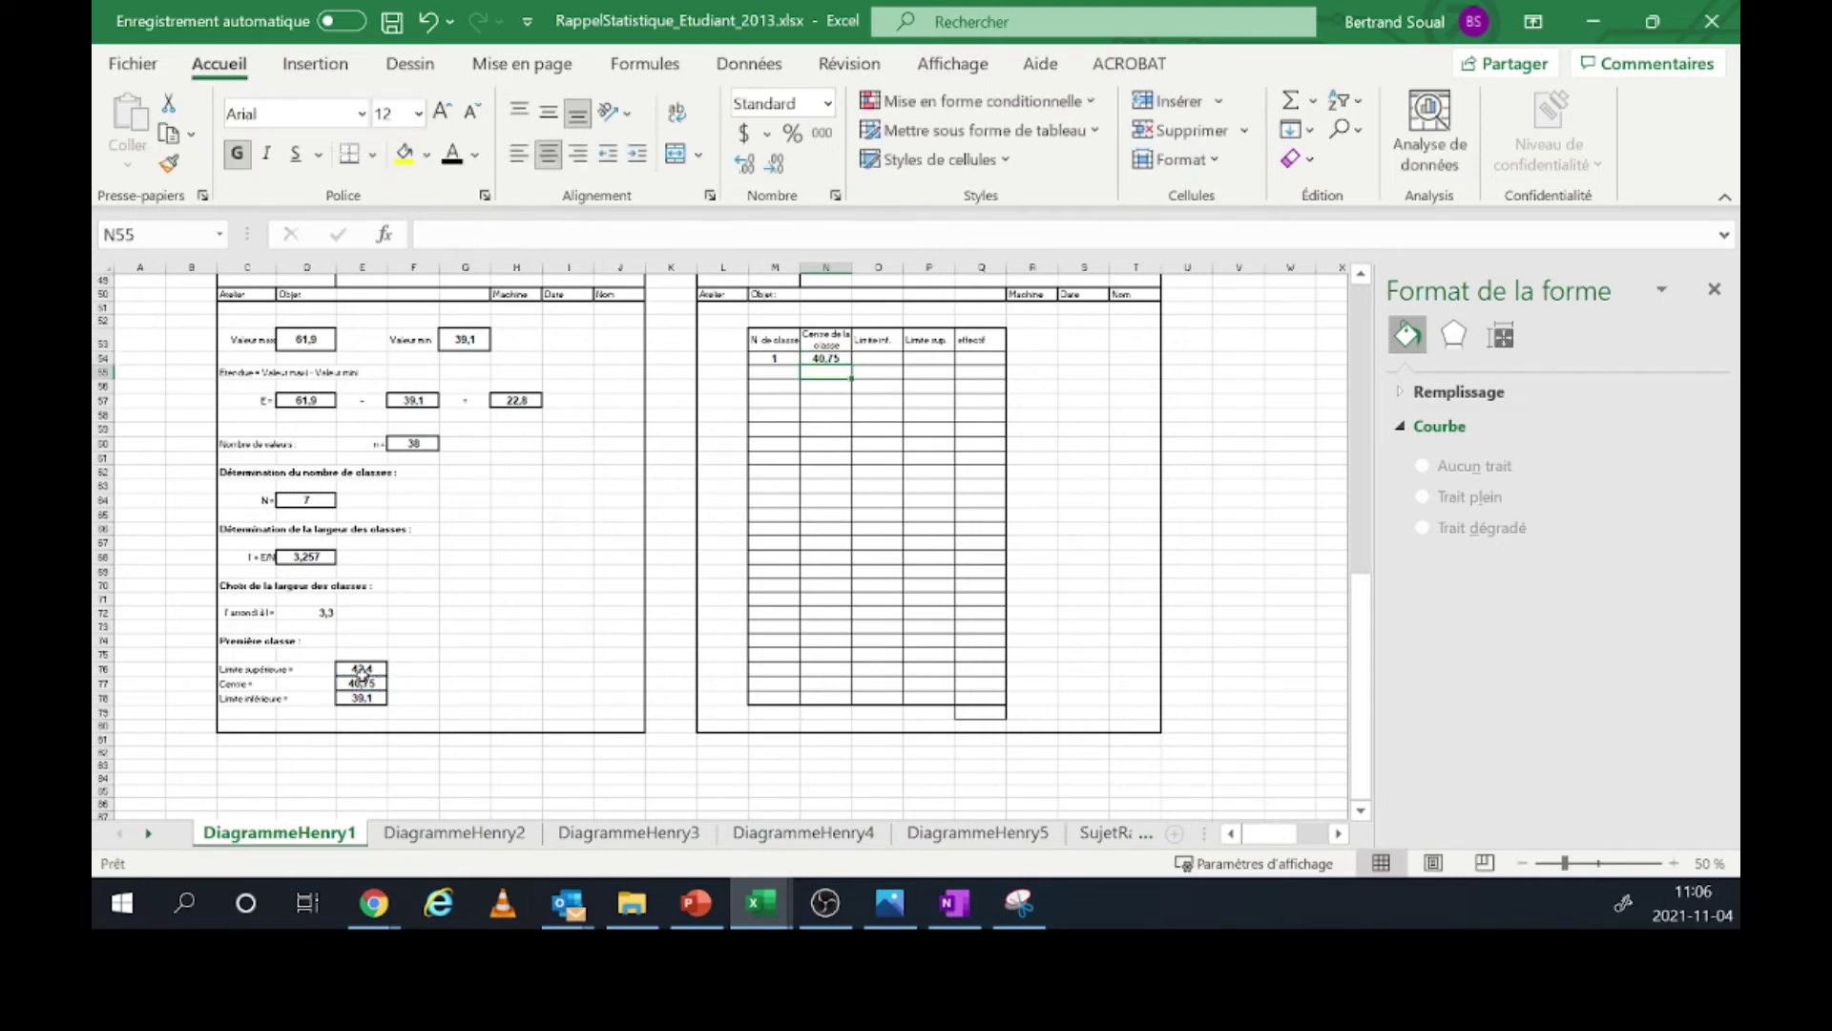
- Link the first class's lower limit in O54 with =E78 and its upper limit in P54 with =E76
left_click(882, 361)
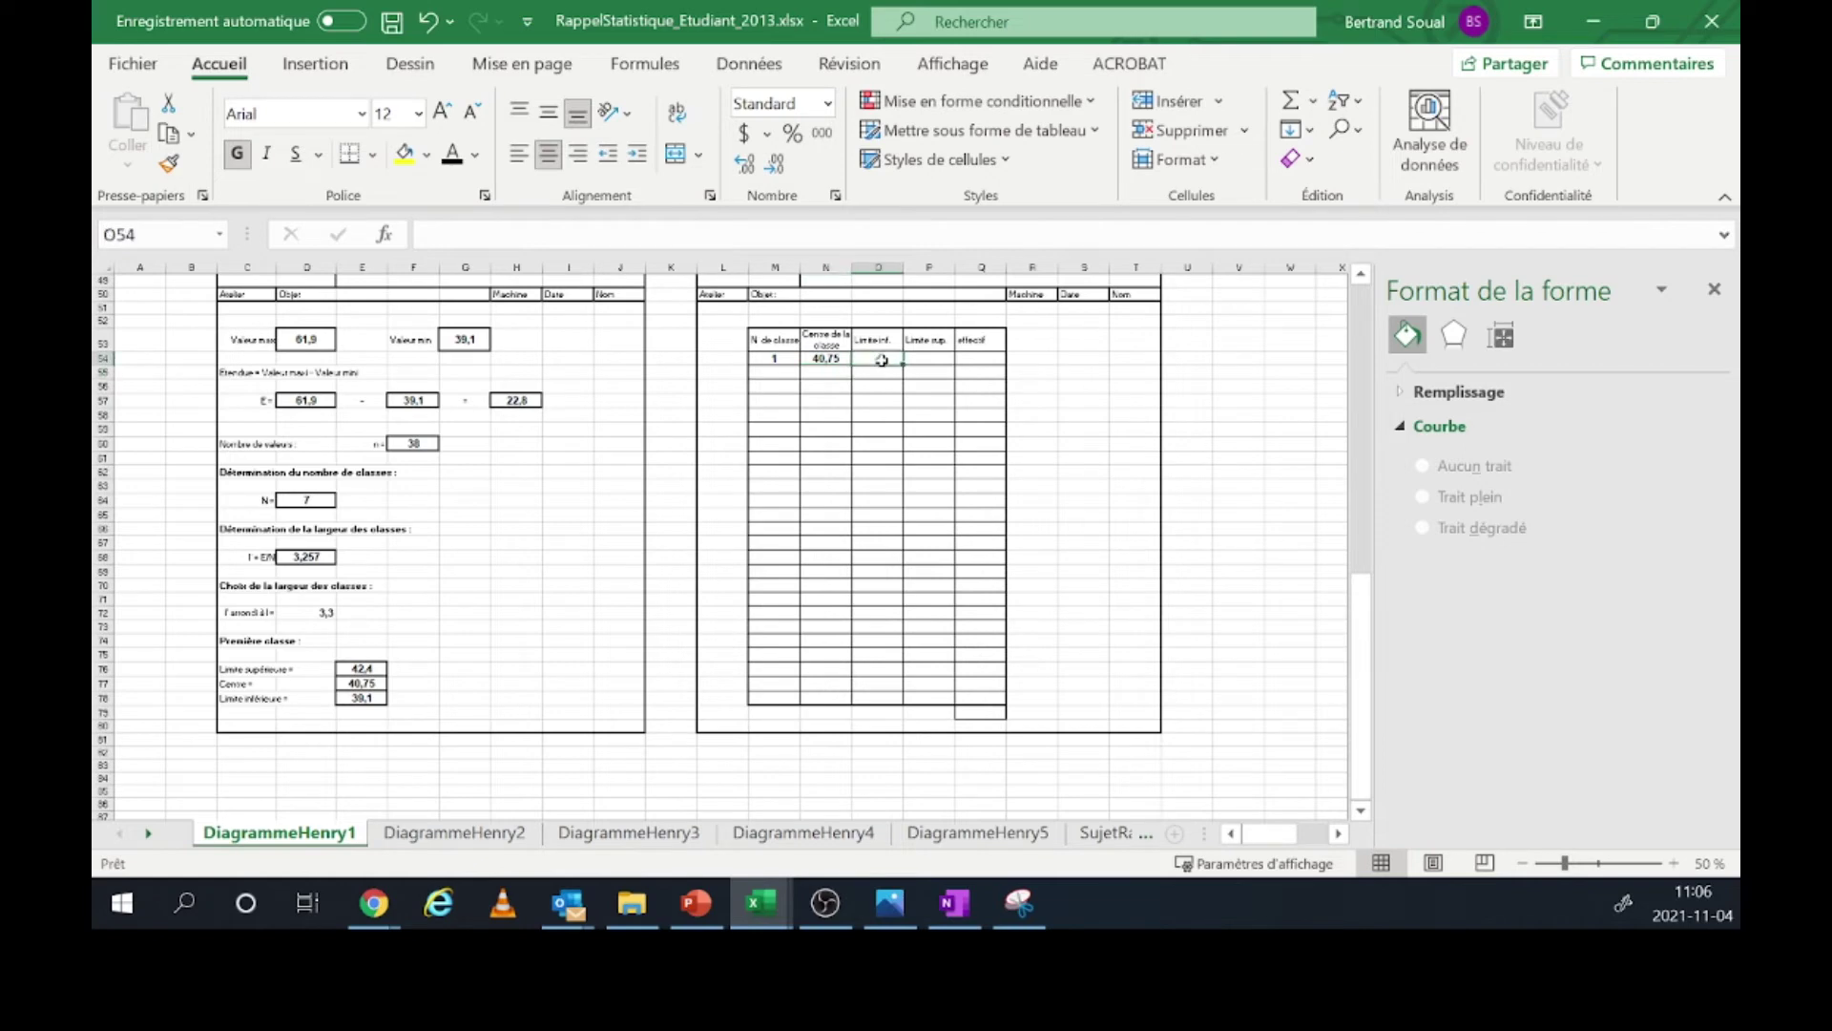
type("=")
left_click(370, 699)
key("Return")
left_click(909, 360)
type("=")
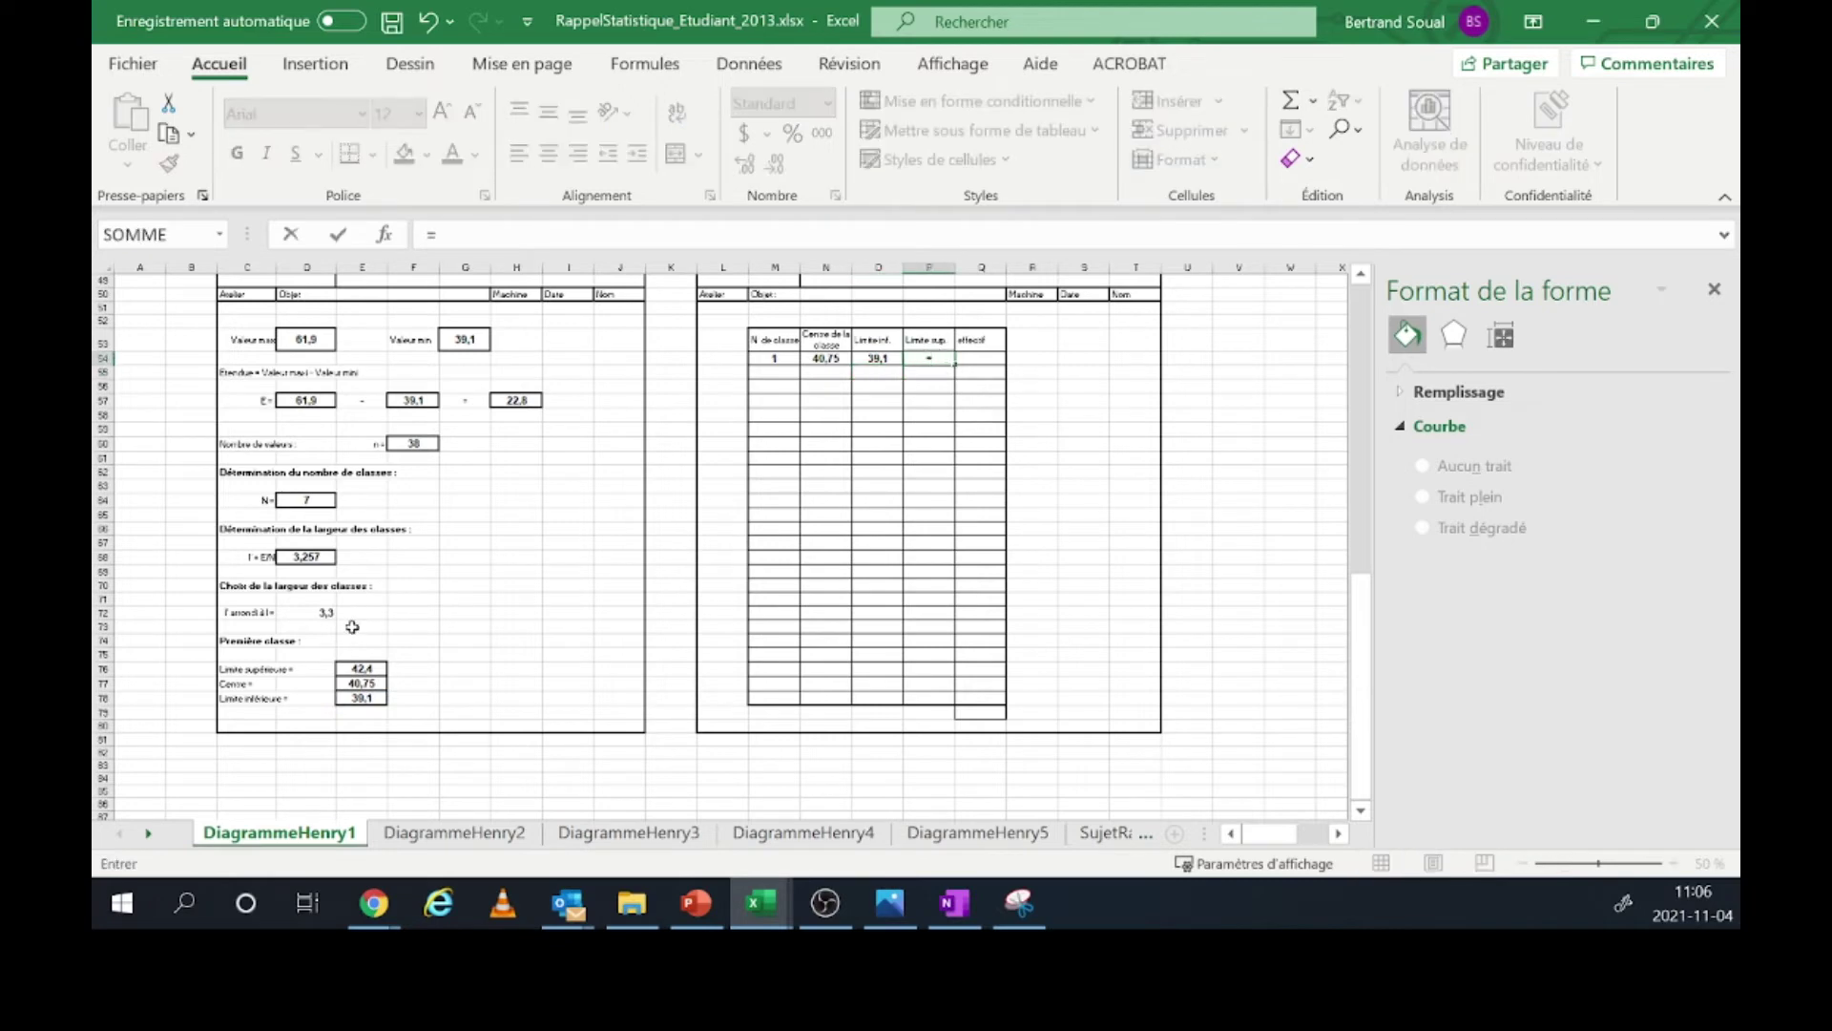
left_click(367, 668)
key("Return")
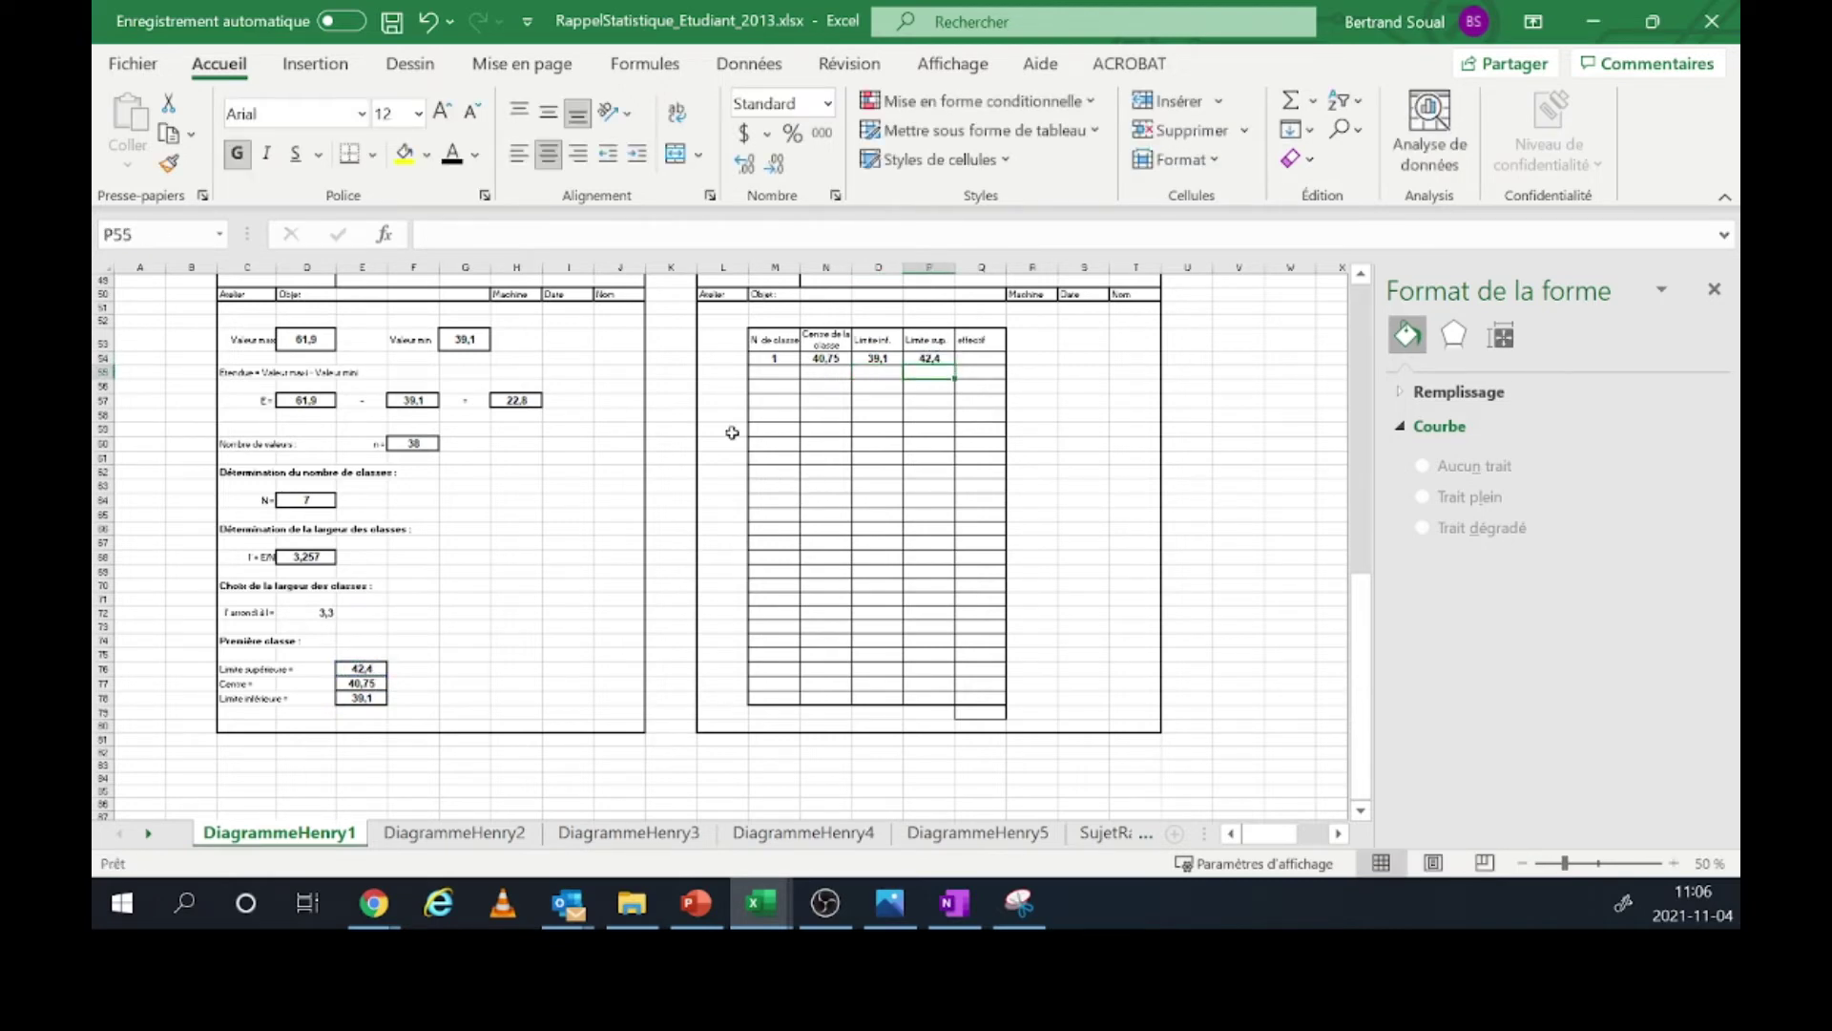
- Number the classes 1 to 7 in M54:M60 by filling the series down, and clear the surplus numbers in M61:M63
left_click(797, 361)
left_click_drag(801, 364, 807, 488)
left_click(818, 509)
left_click(840, 574)
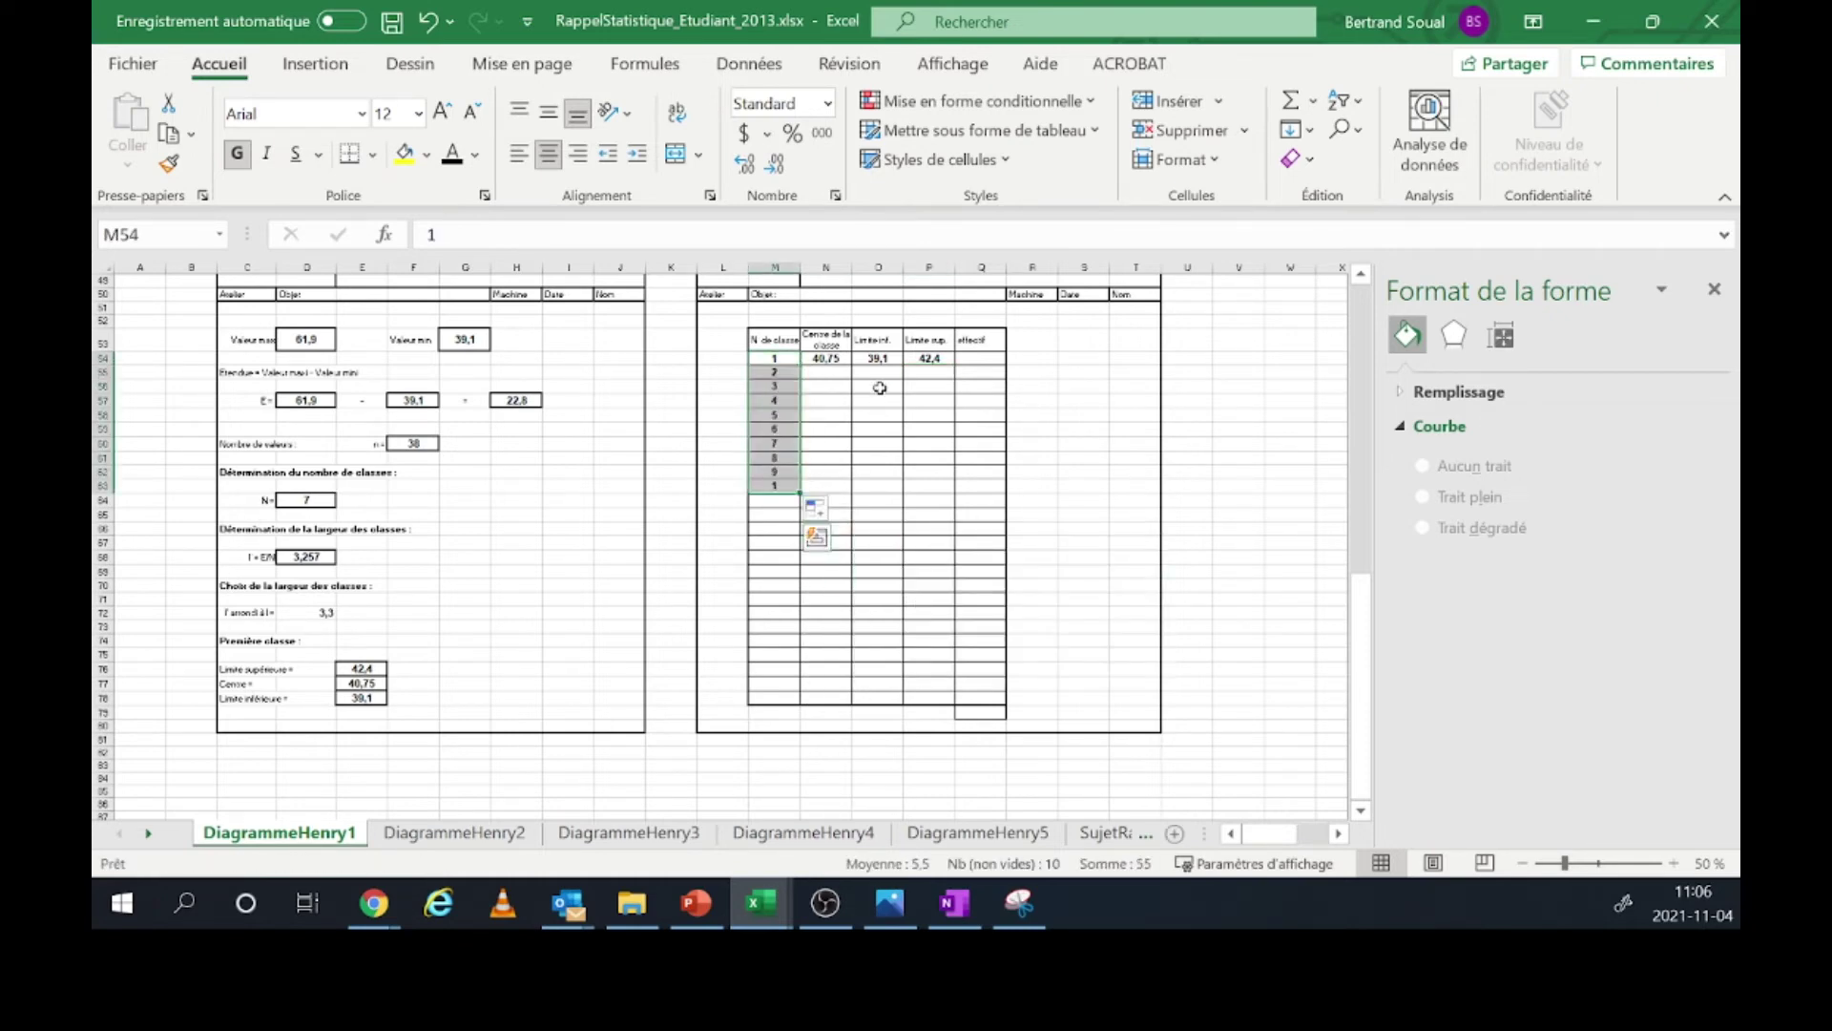
left_click(791, 429)
left_click(789, 445)
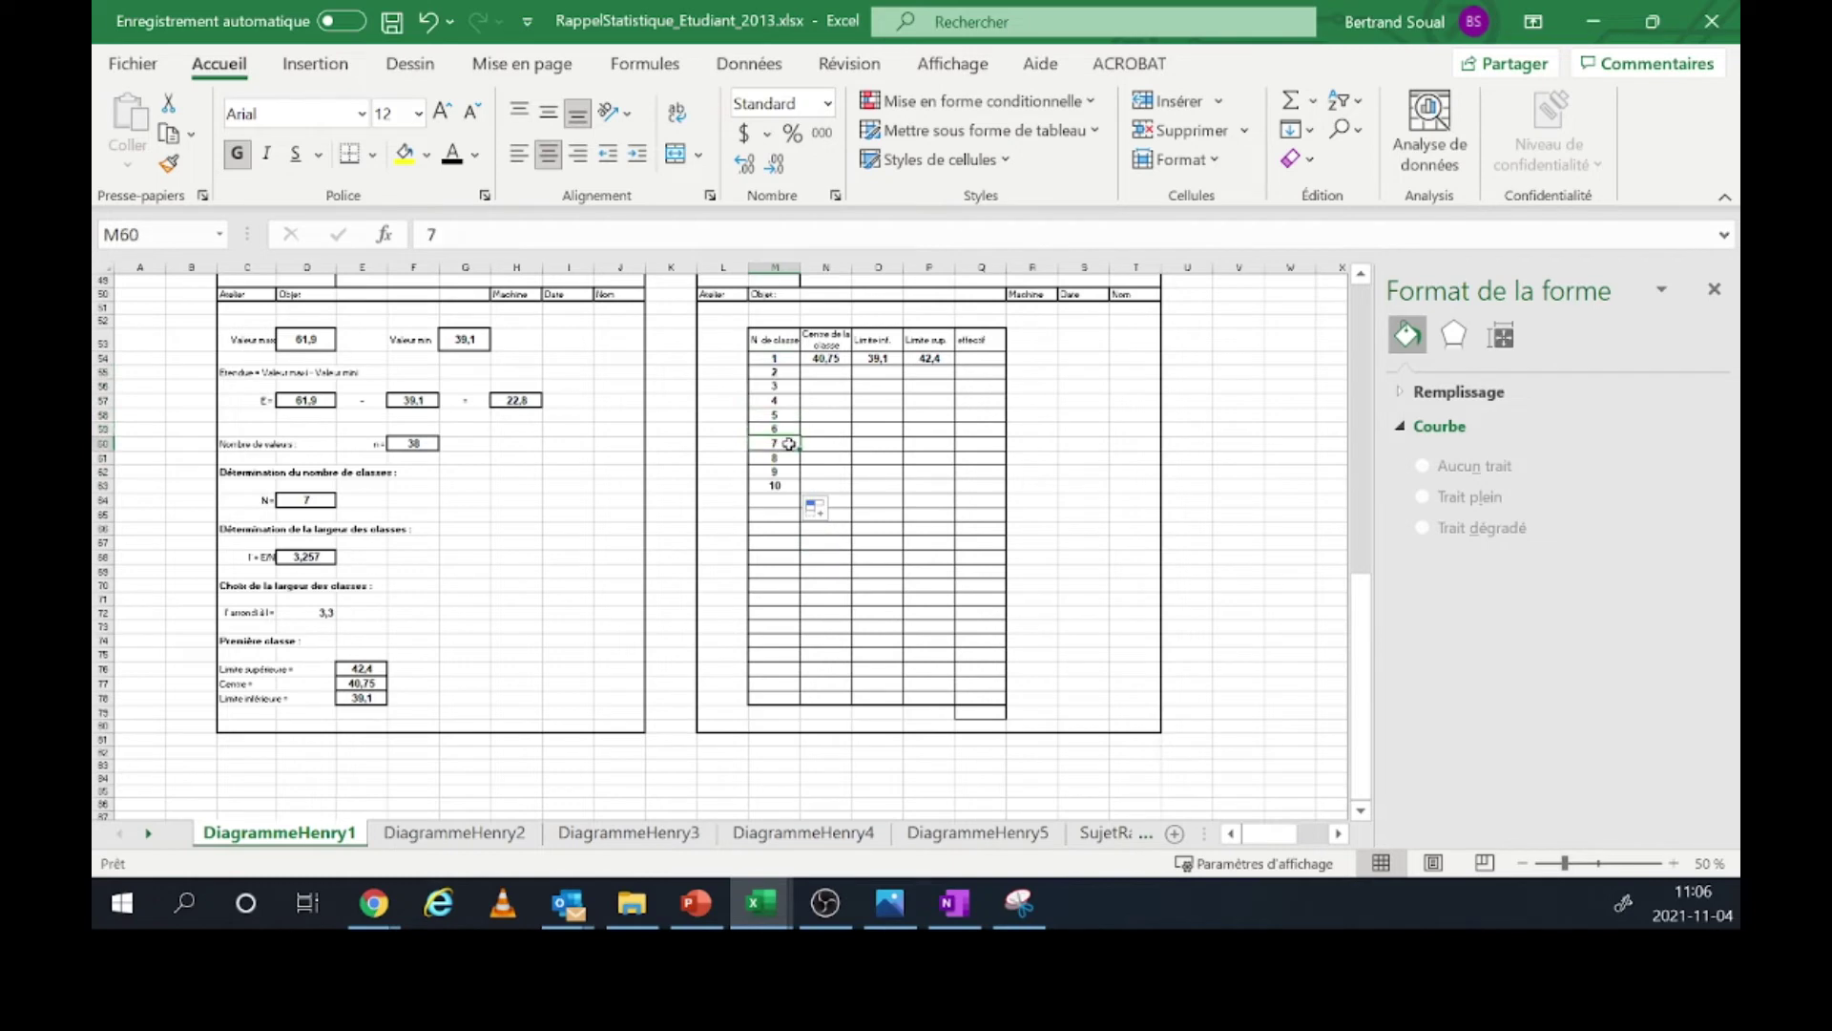
left_click_drag(789, 461, 784, 488)
key("Delete")
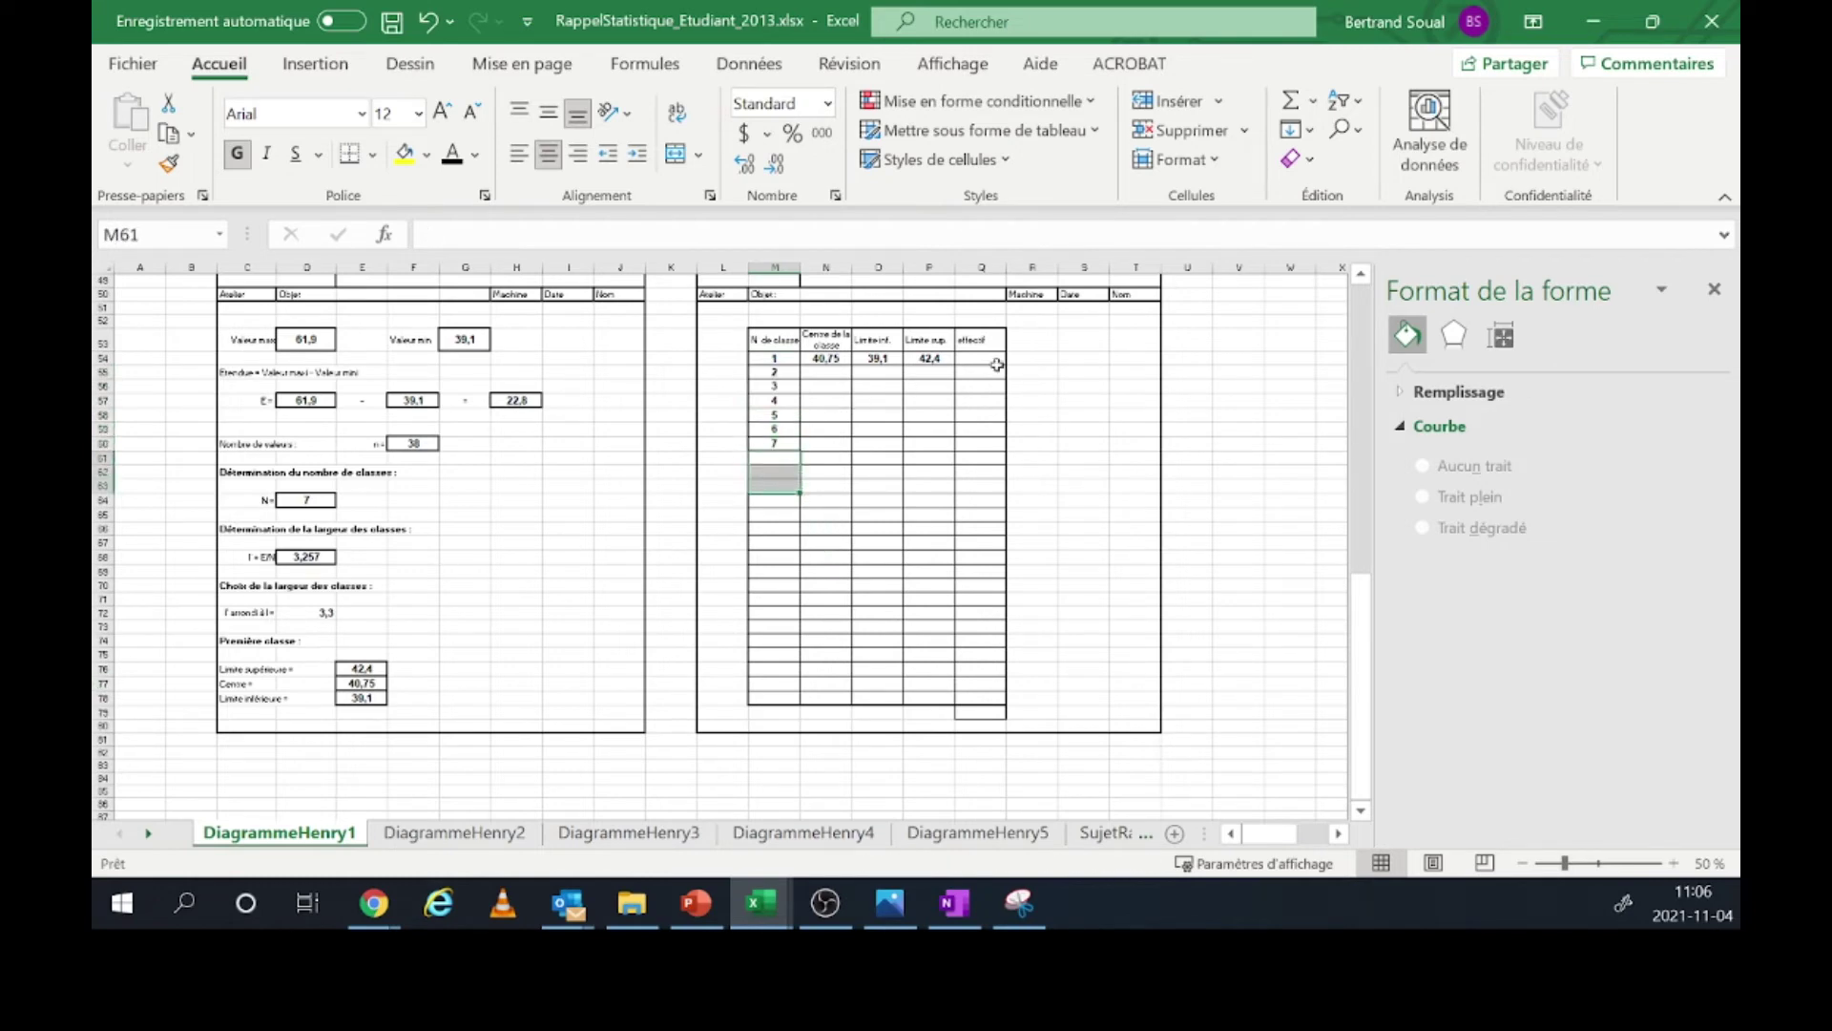
- Set the second class's lower limit in O55 to the first class's upper limit with =P54, consulting the OneNote class table
left_click(888, 373)
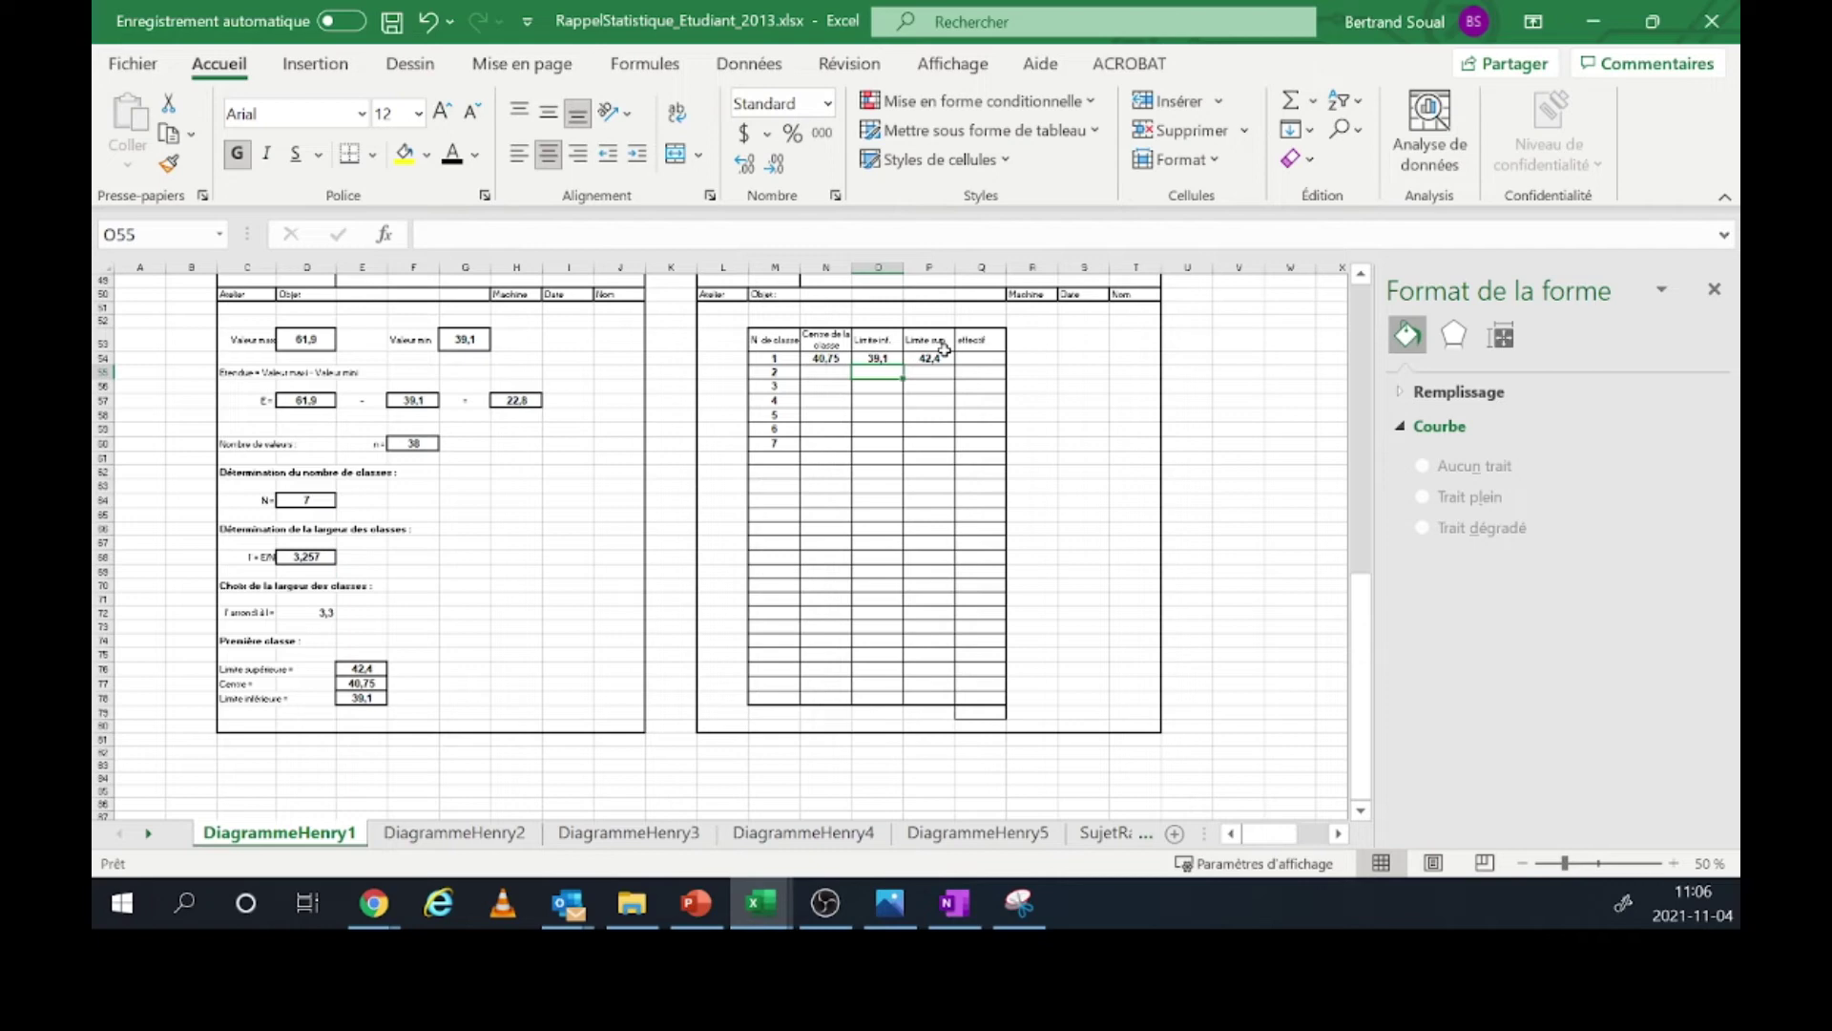
type("=")
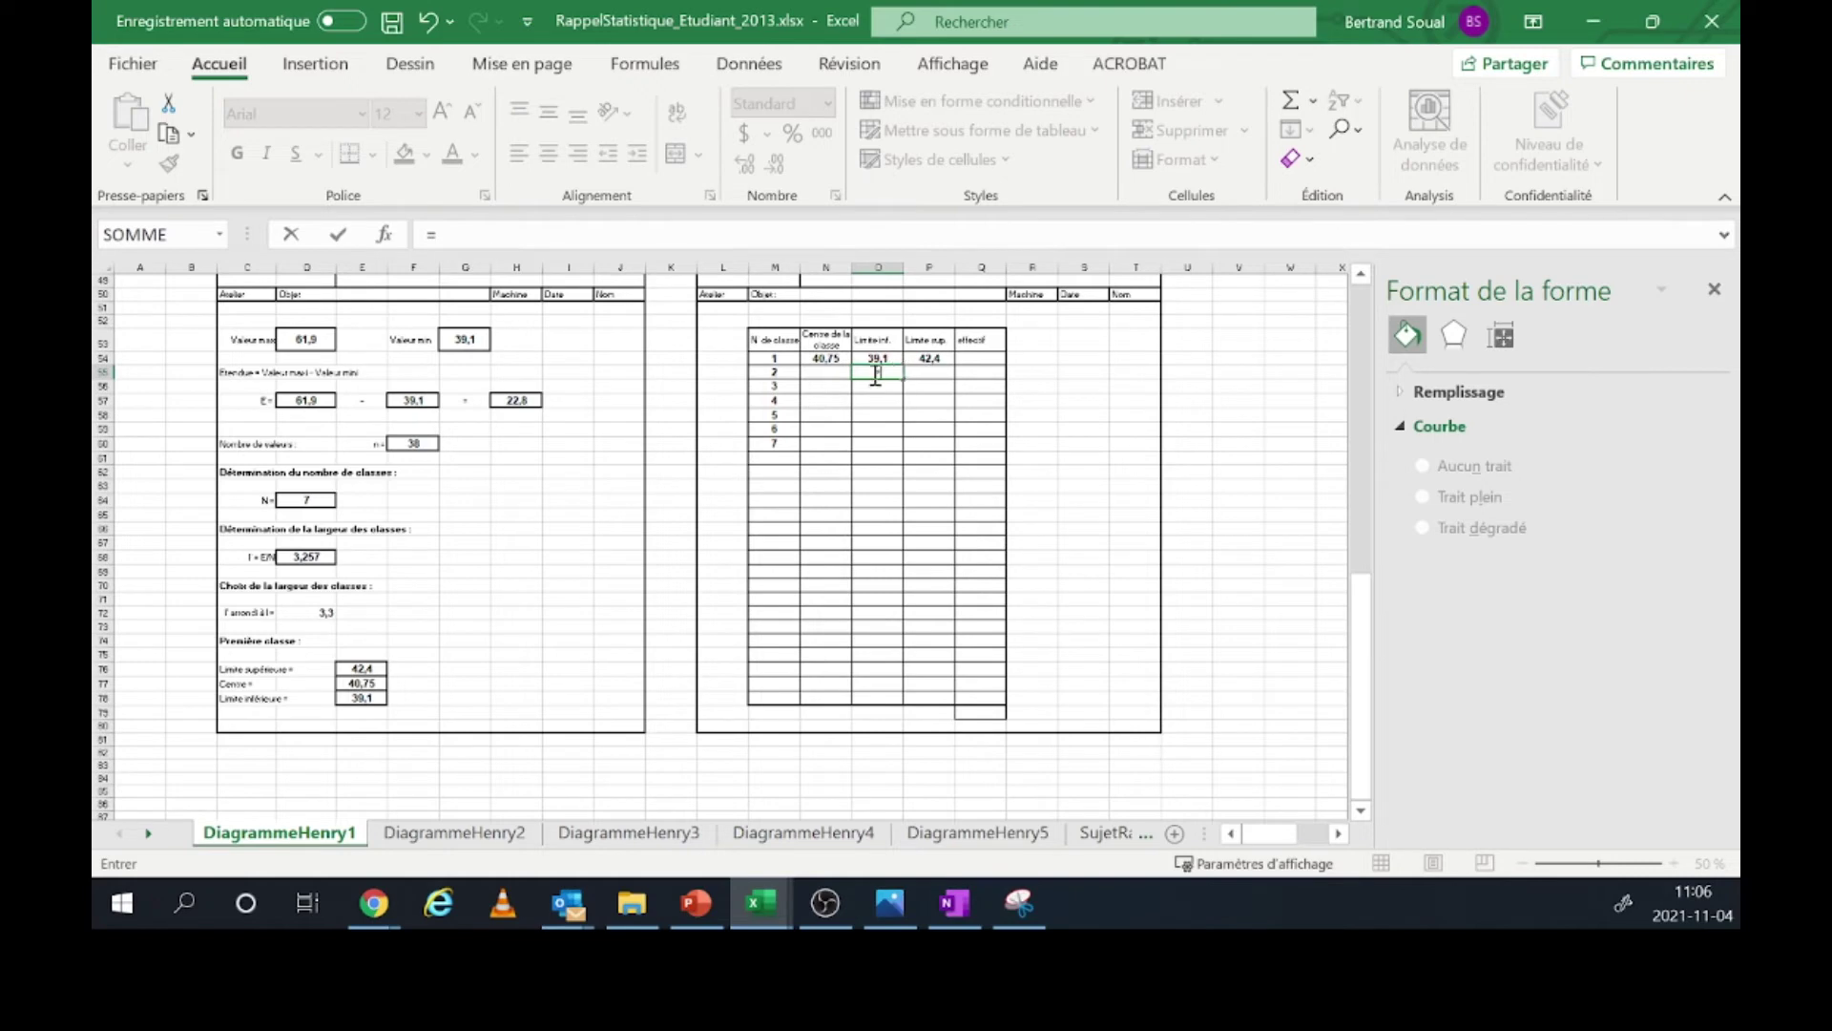
left_click(954, 902)
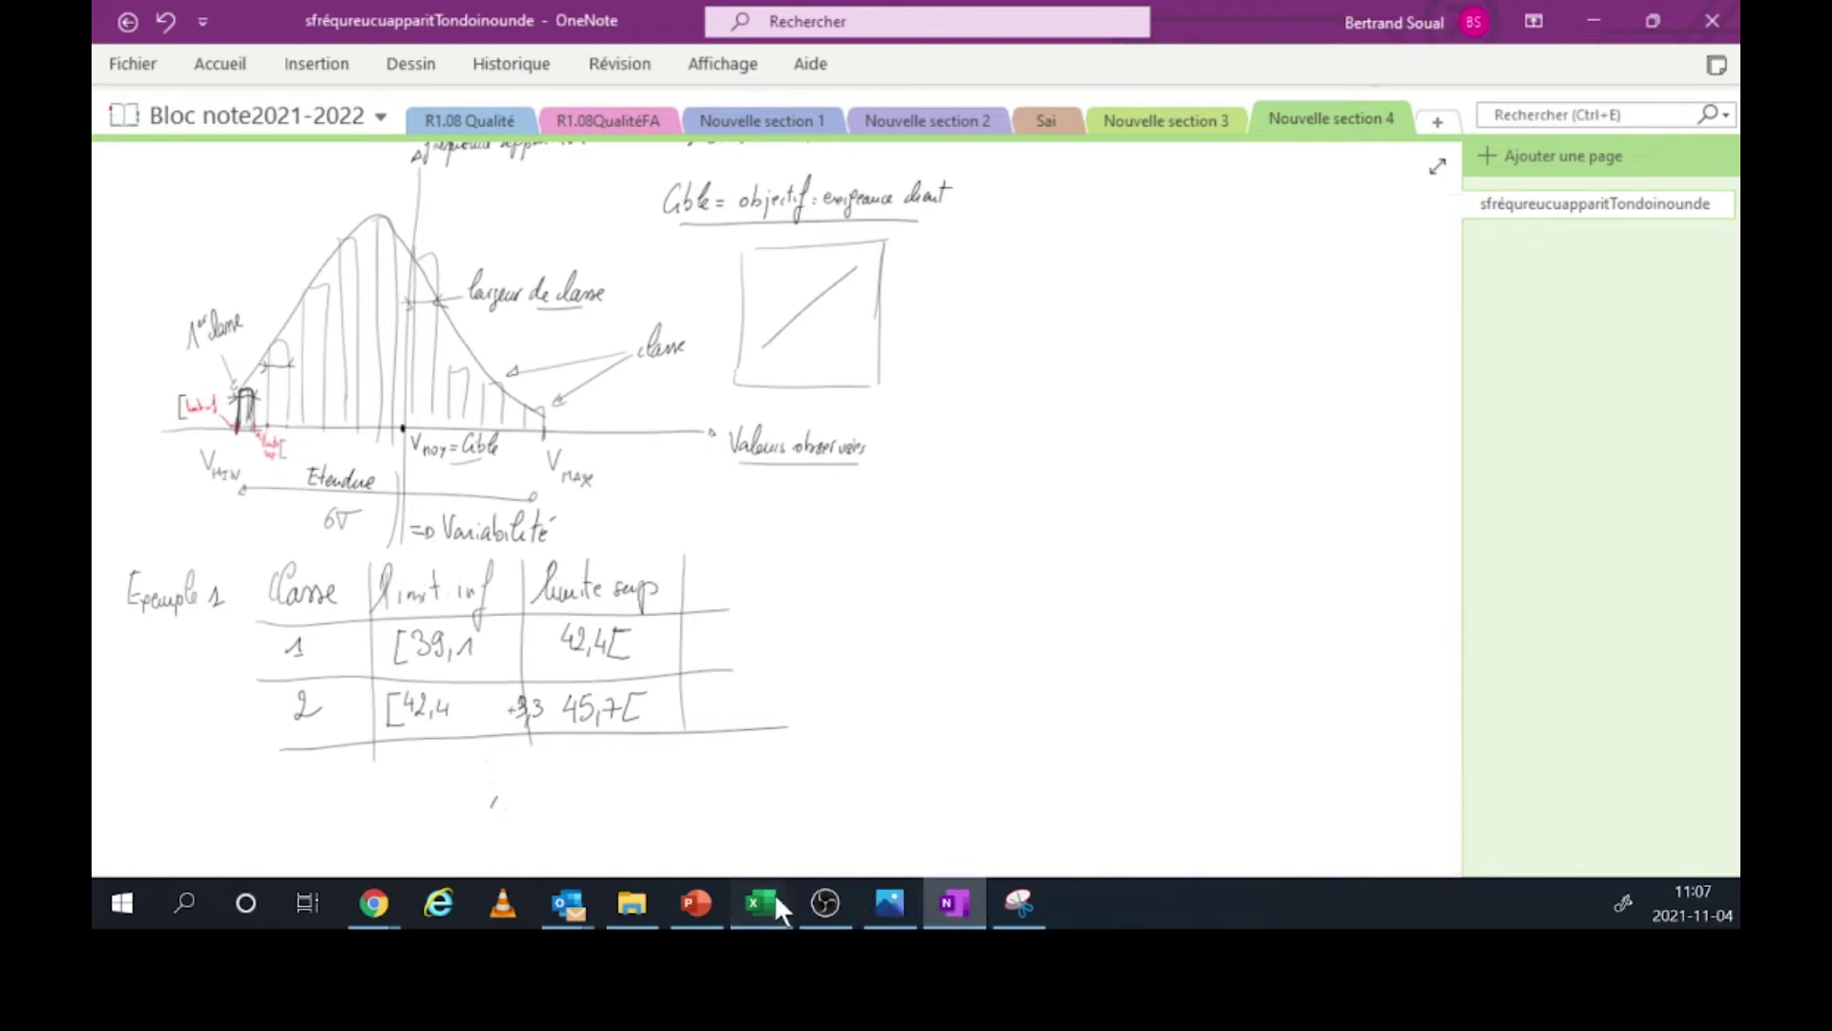
mouse_move(764, 893)
left_click(899, 787)
type("=")
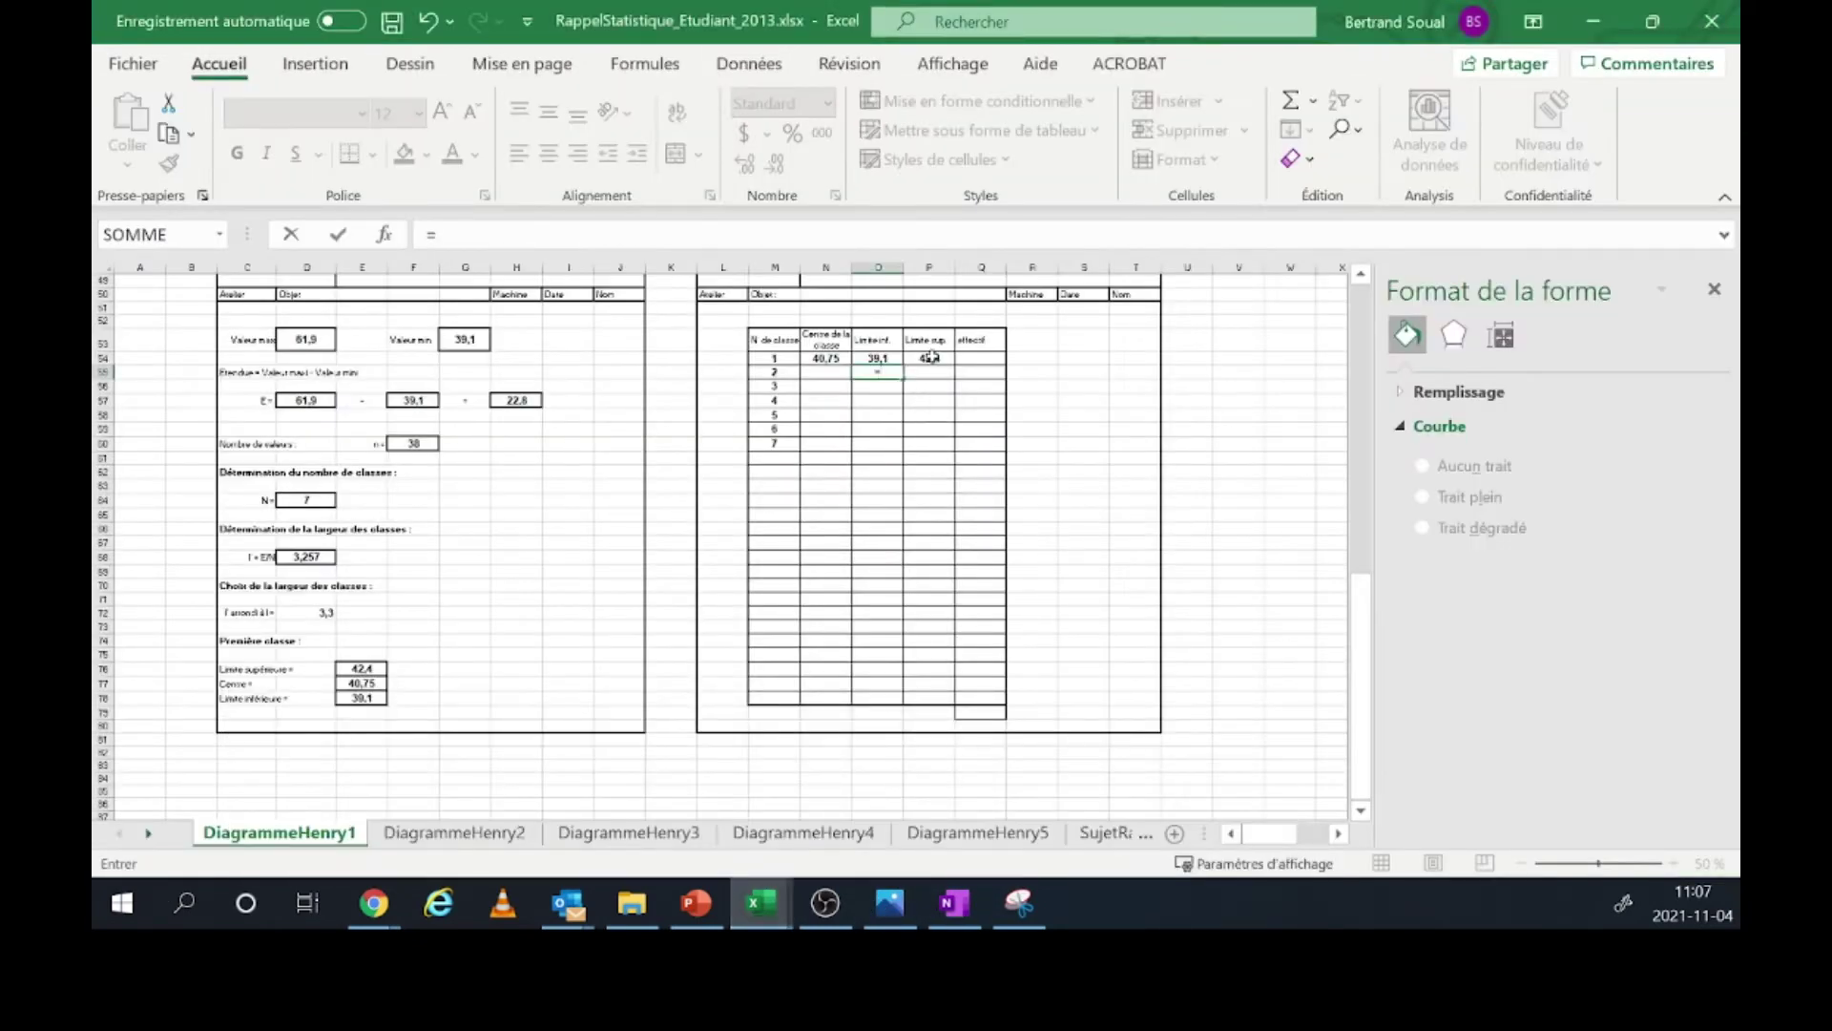
left_click(931, 357)
key("Return")
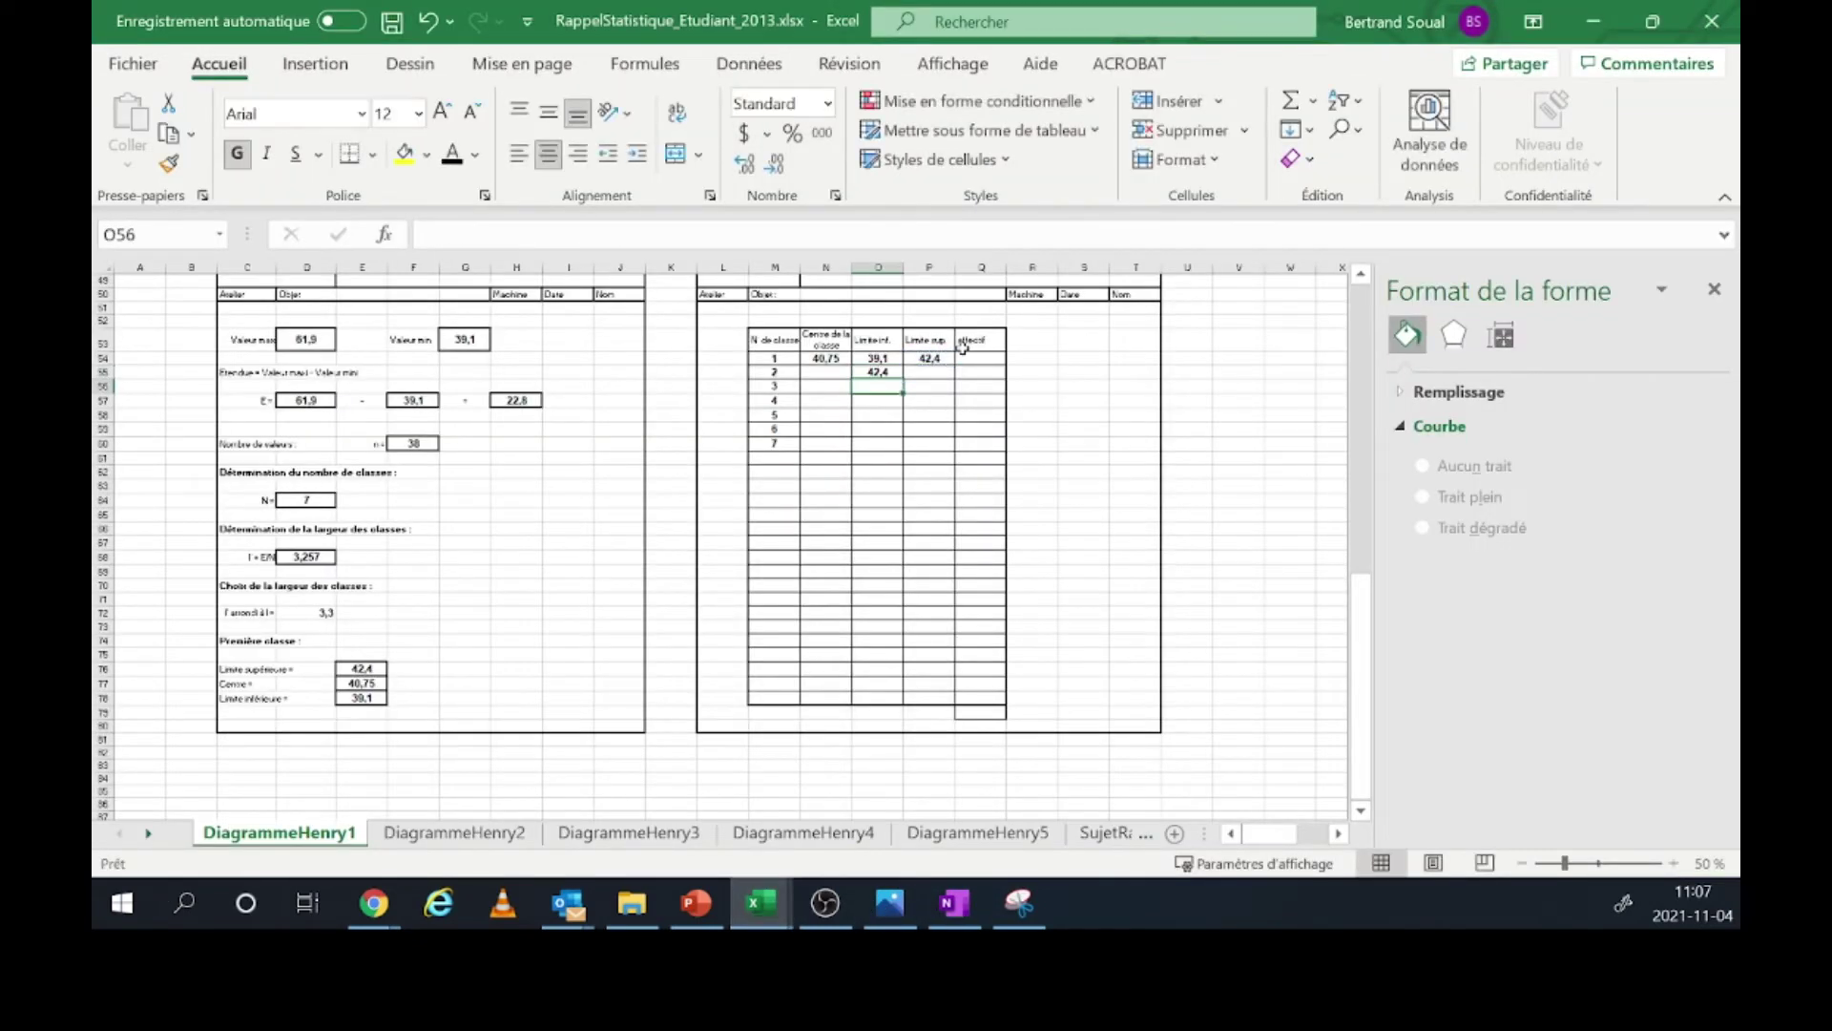
- Fill the lower-limit formula =P54 down to class 7 and compute the upper limits of classes 2 to 7 with =O55+$D$72
left_click(878, 372)
left_click_drag(903, 378, 901, 445)
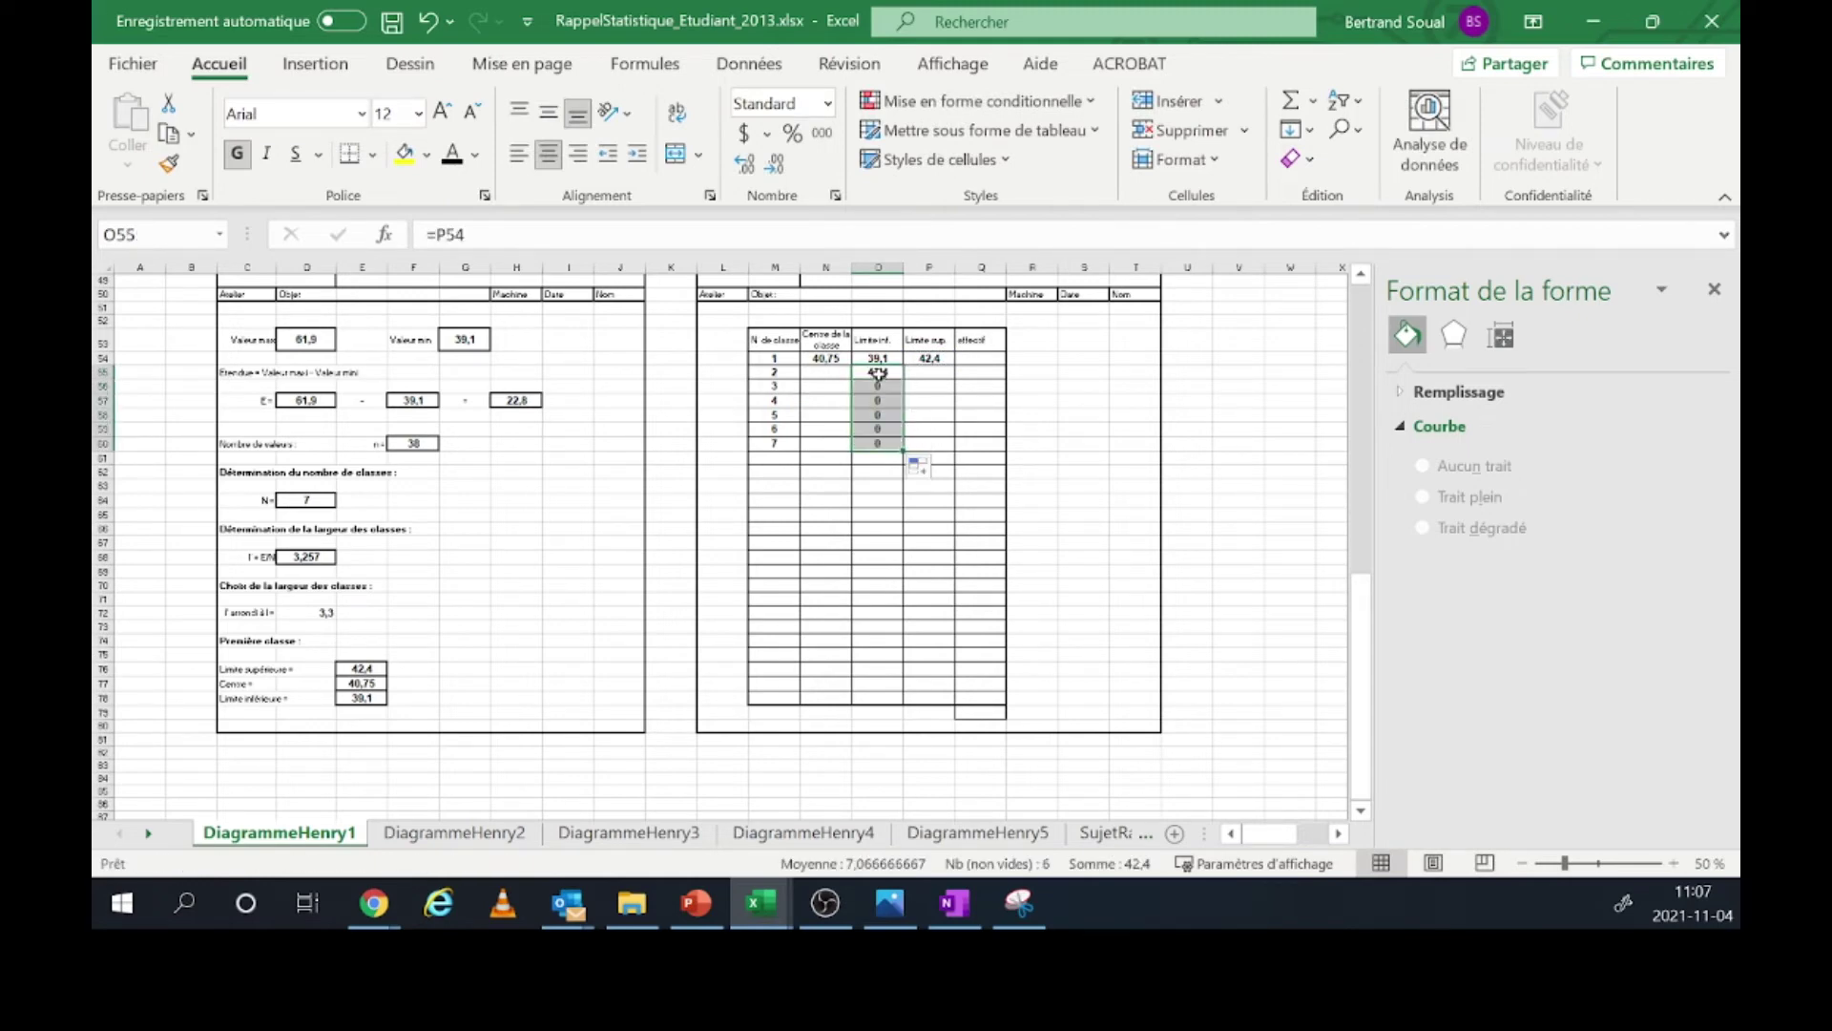
left_click(916, 373)
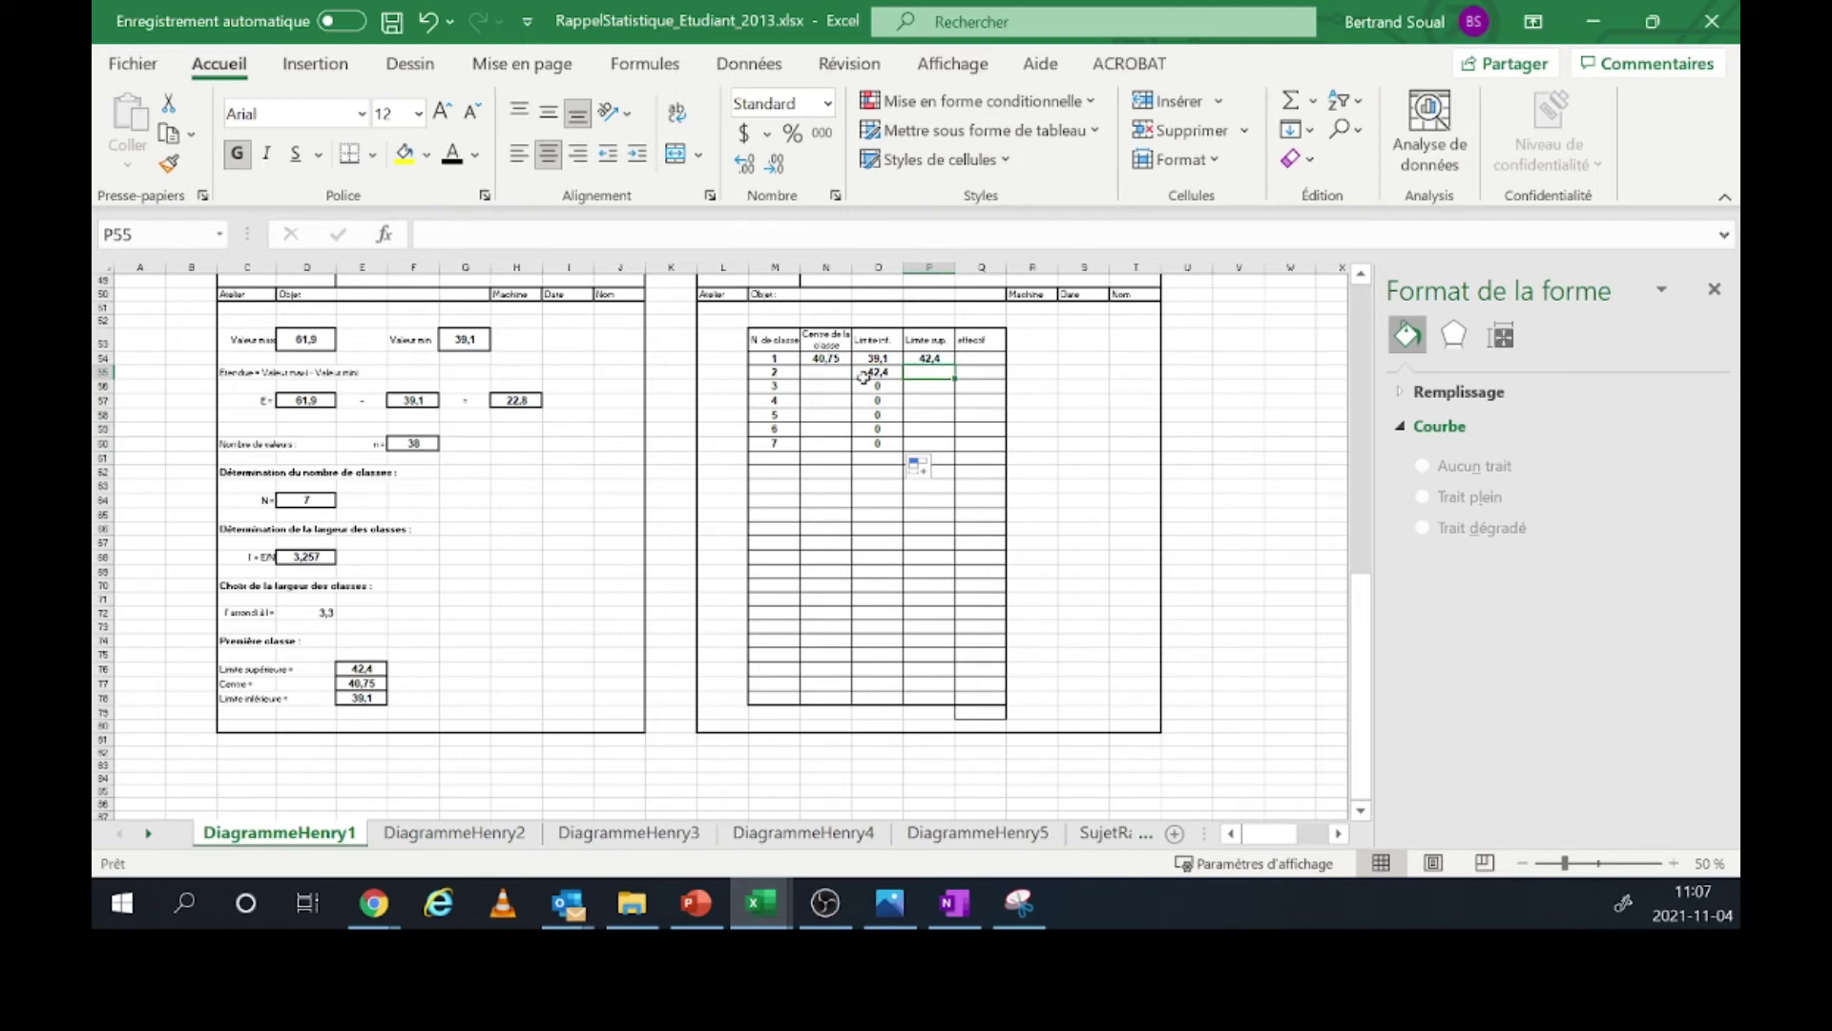
type("=")
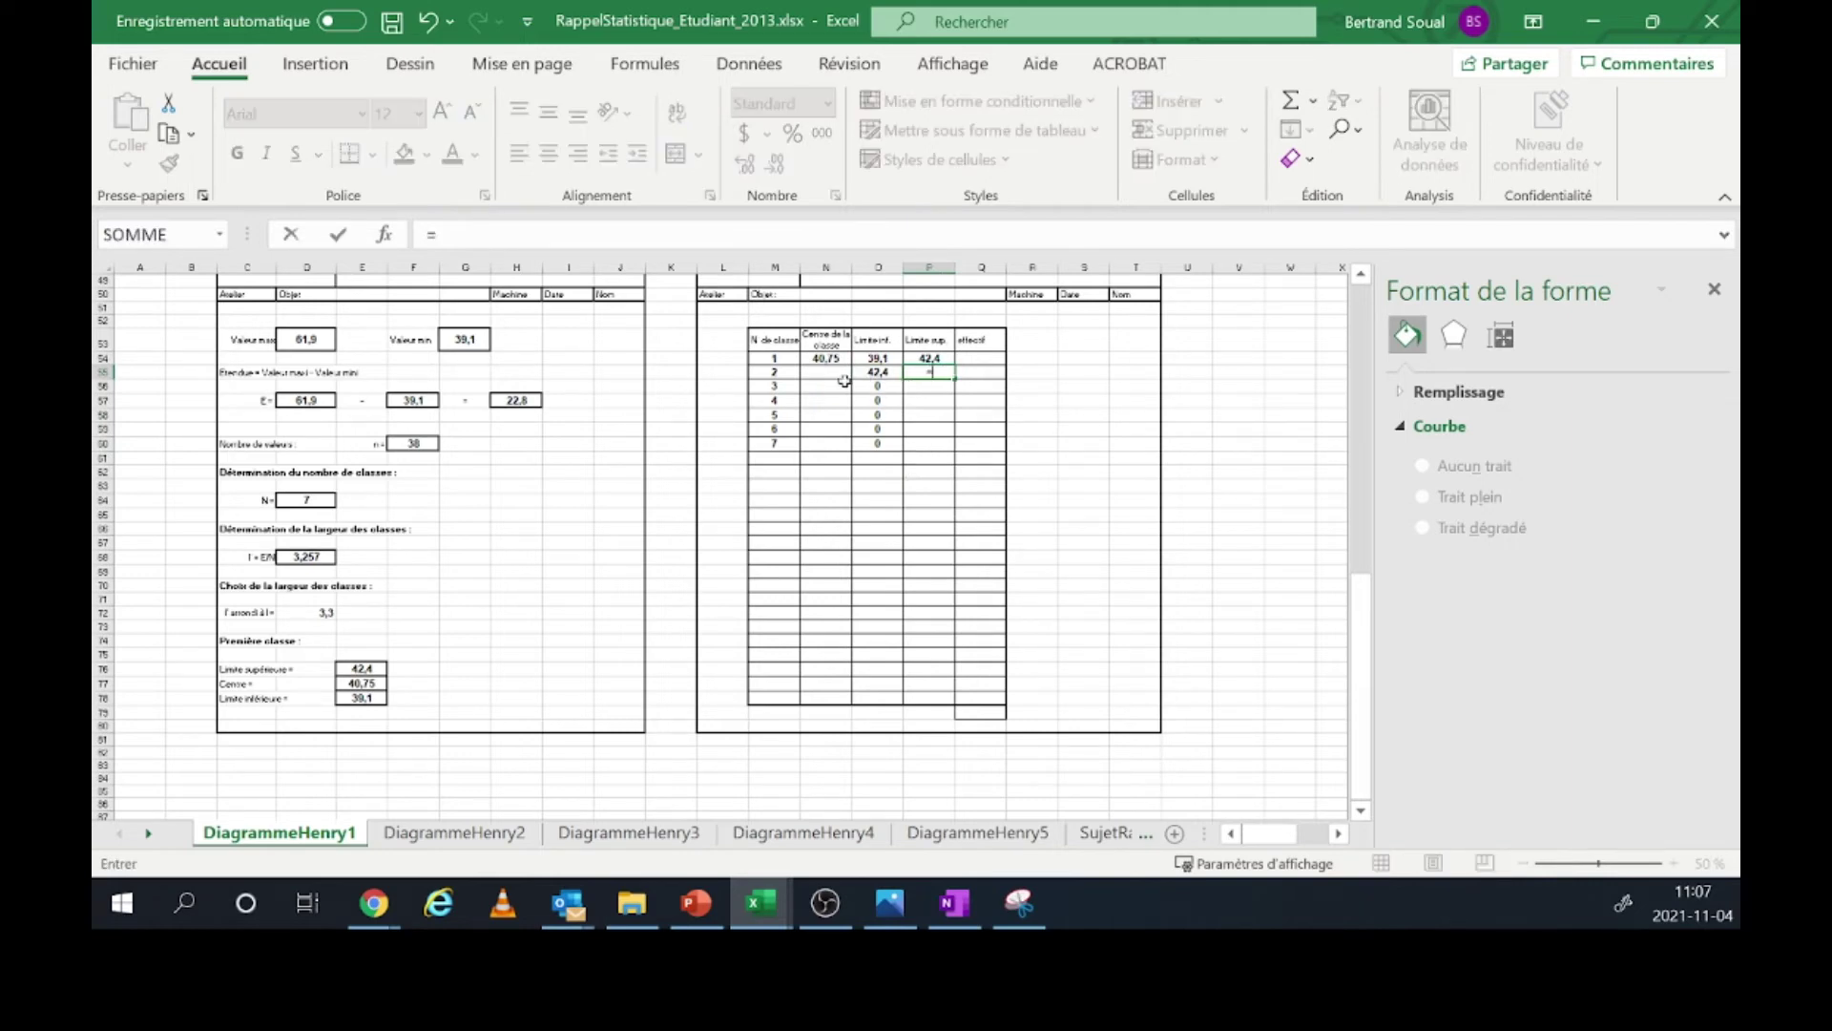
left_click(878, 373)
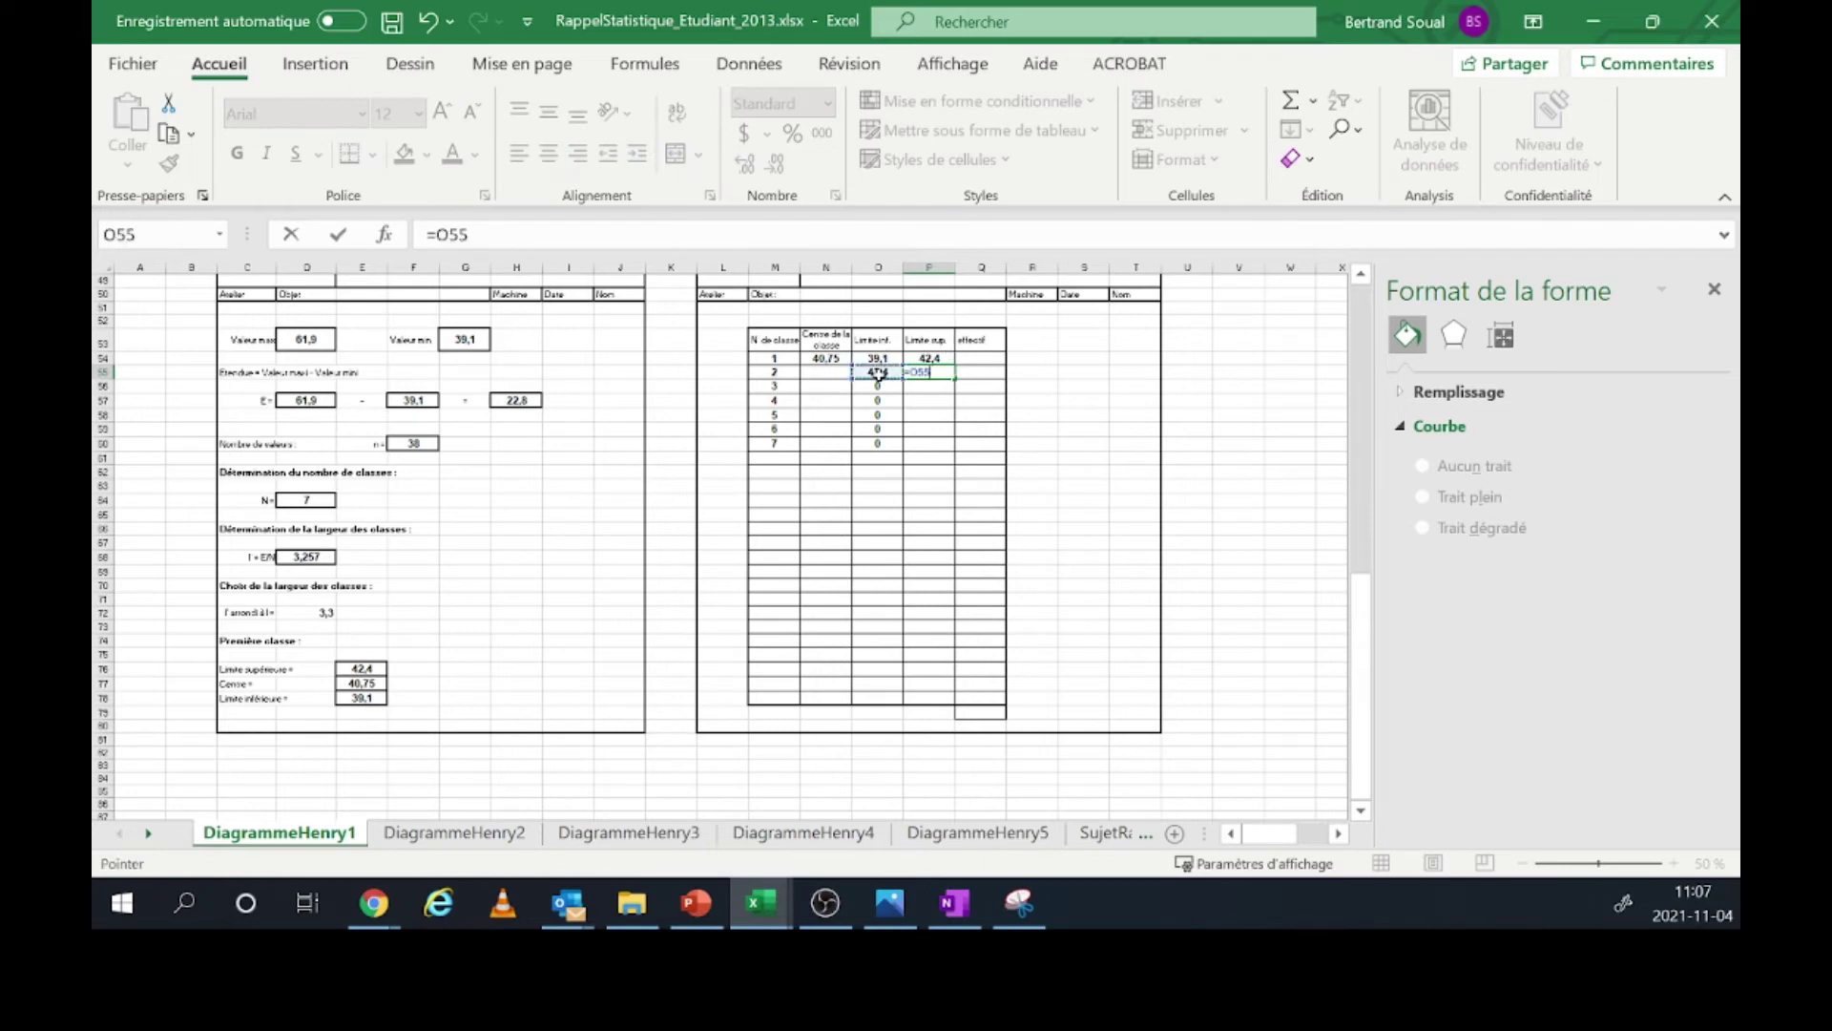
type("+")
left_click(314, 615)
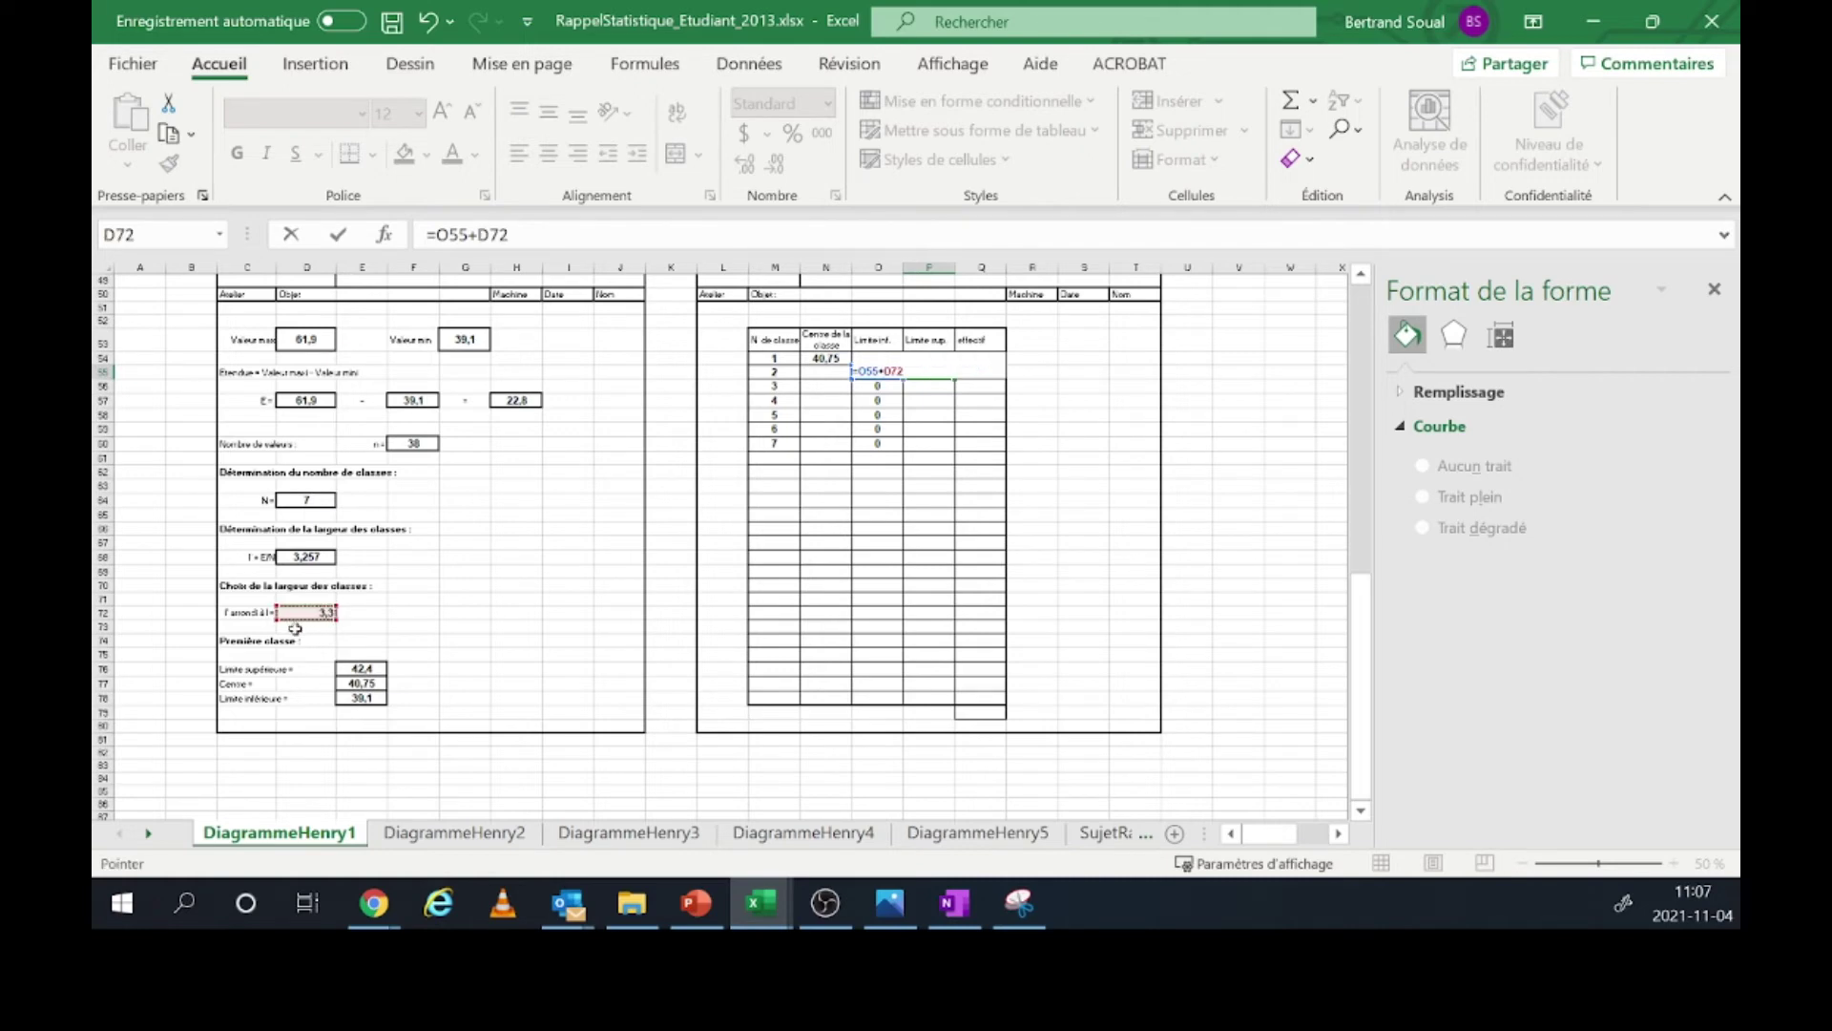
key("Return")
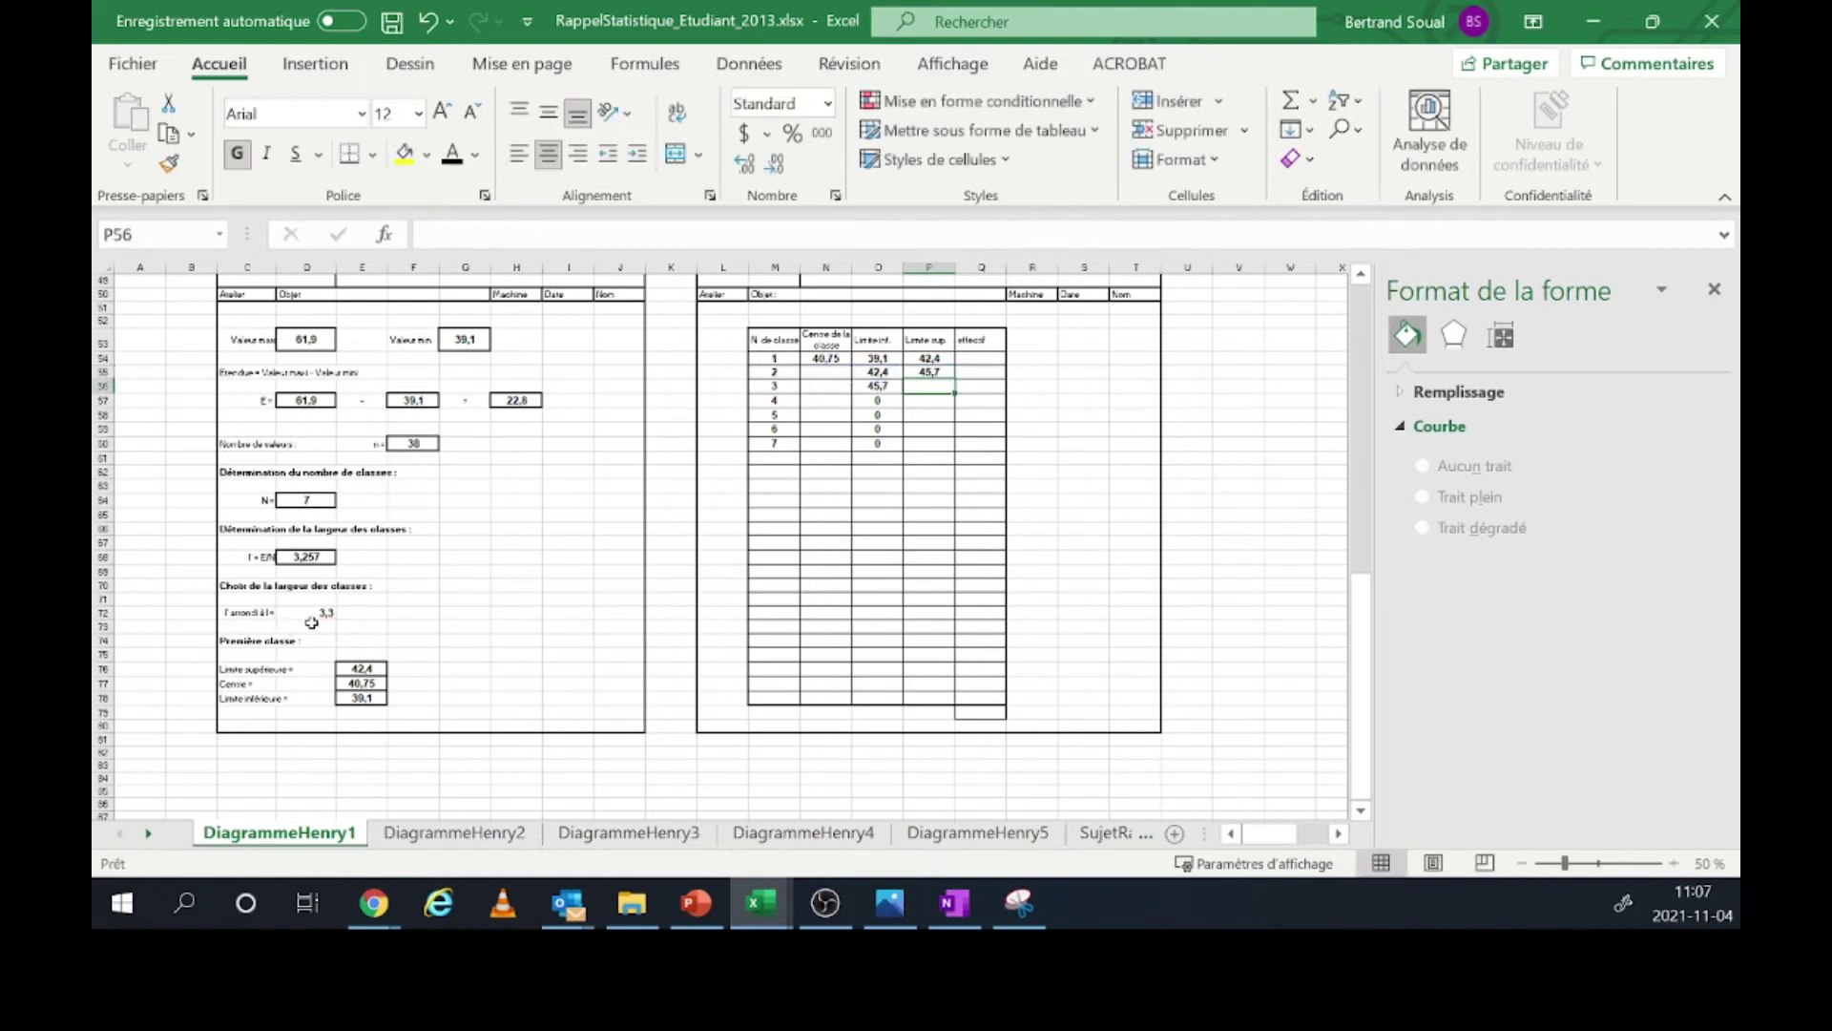
left_click(940, 372)
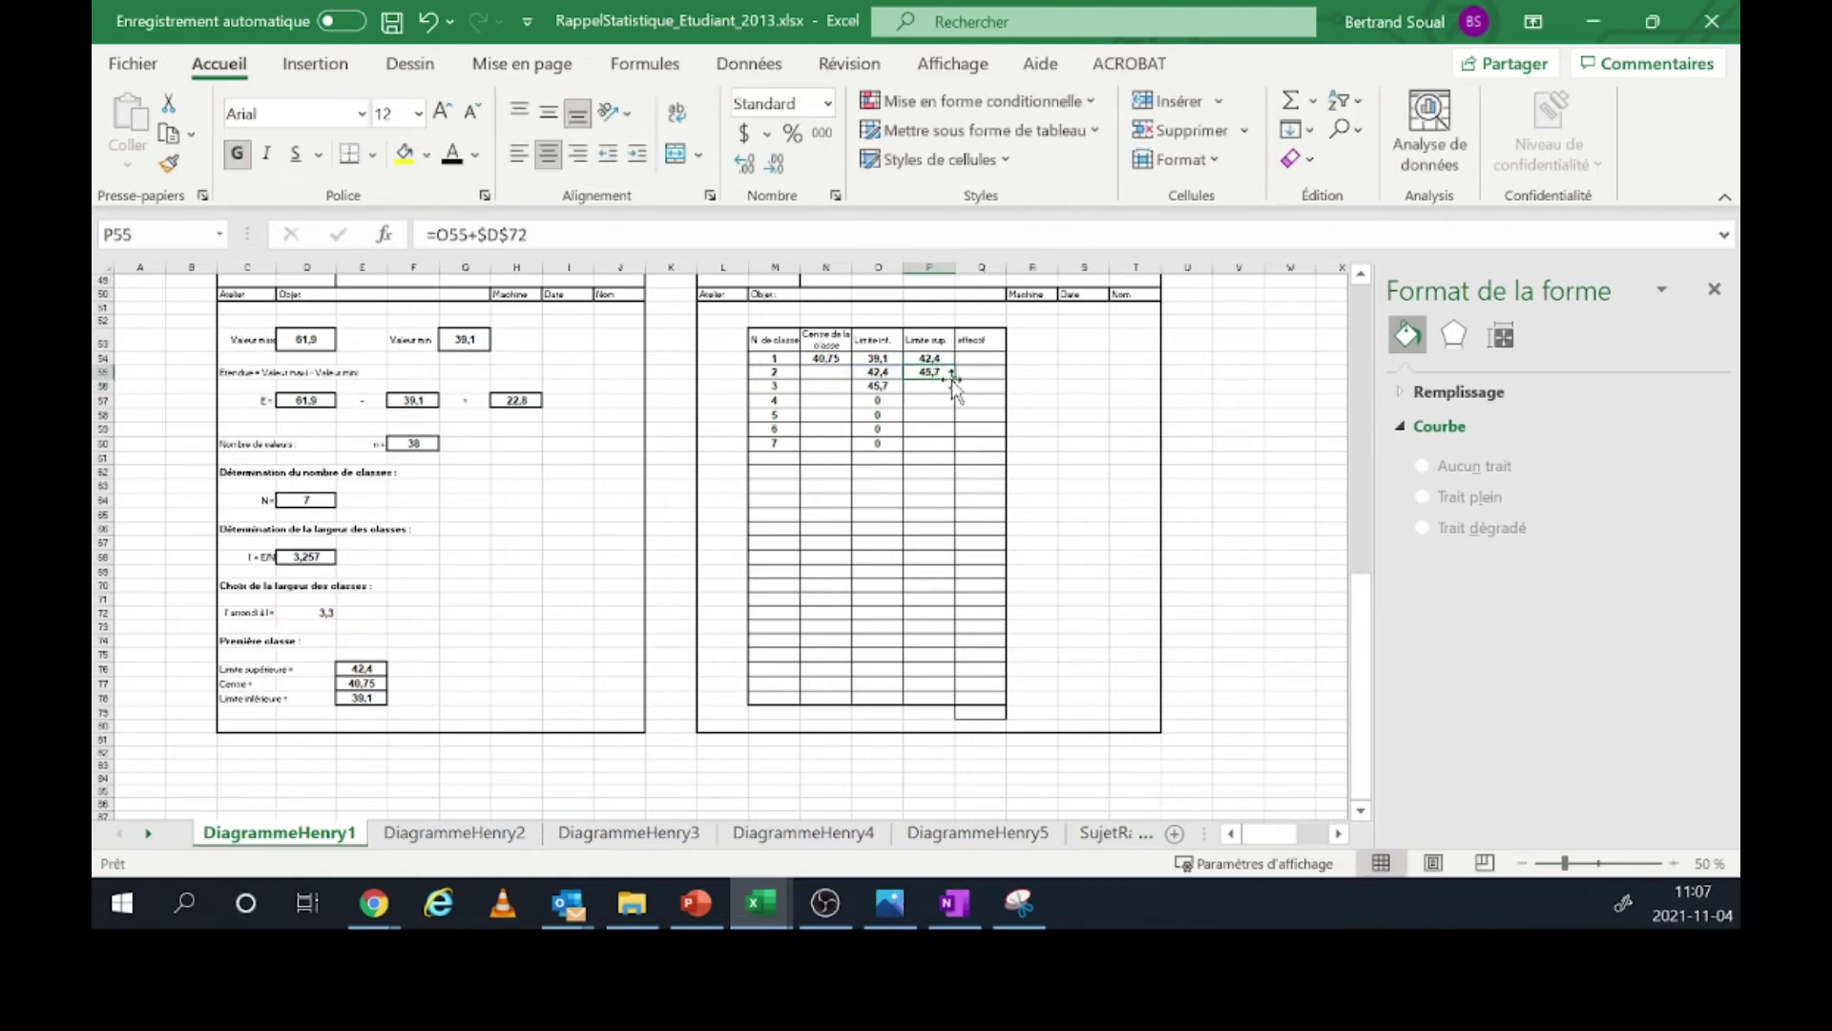
left_click_drag(954, 382, 954, 445)
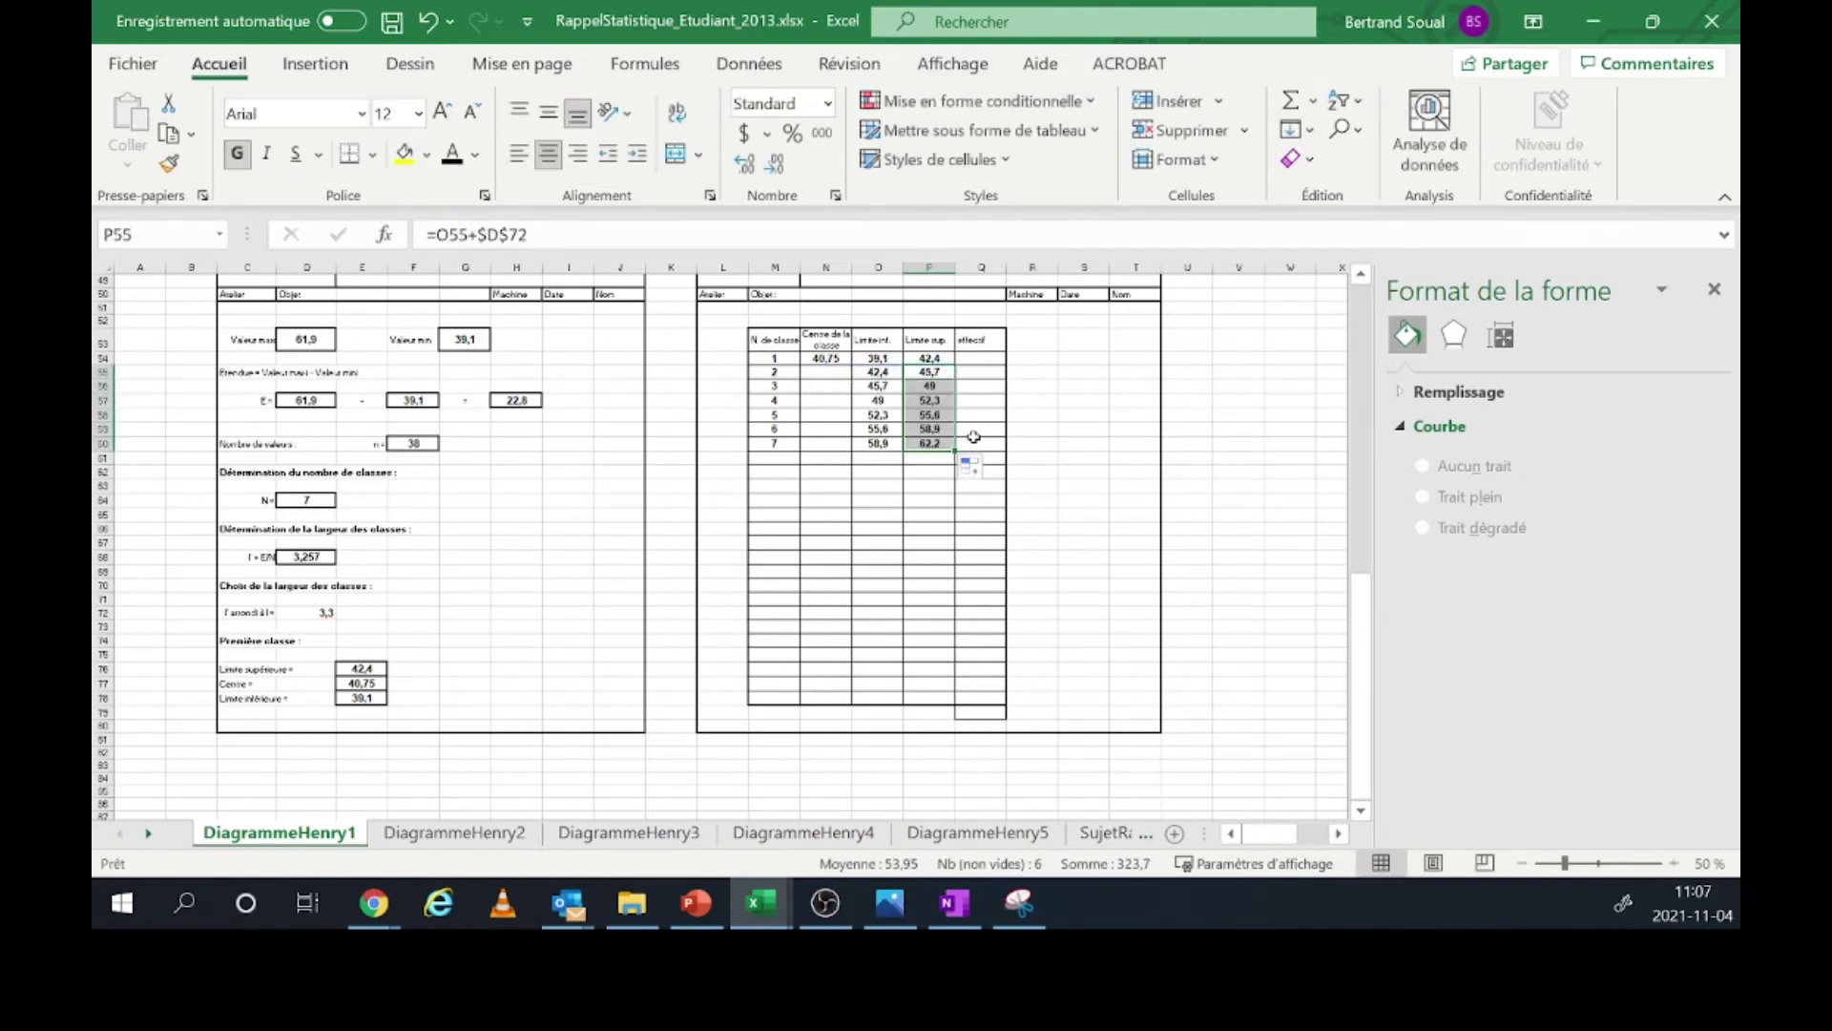
- Calculate the class centres for classes 2 to 7 as the average of their limits, using =MOYENNE(O55:P55) filled down from N55
left_click(974, 414)
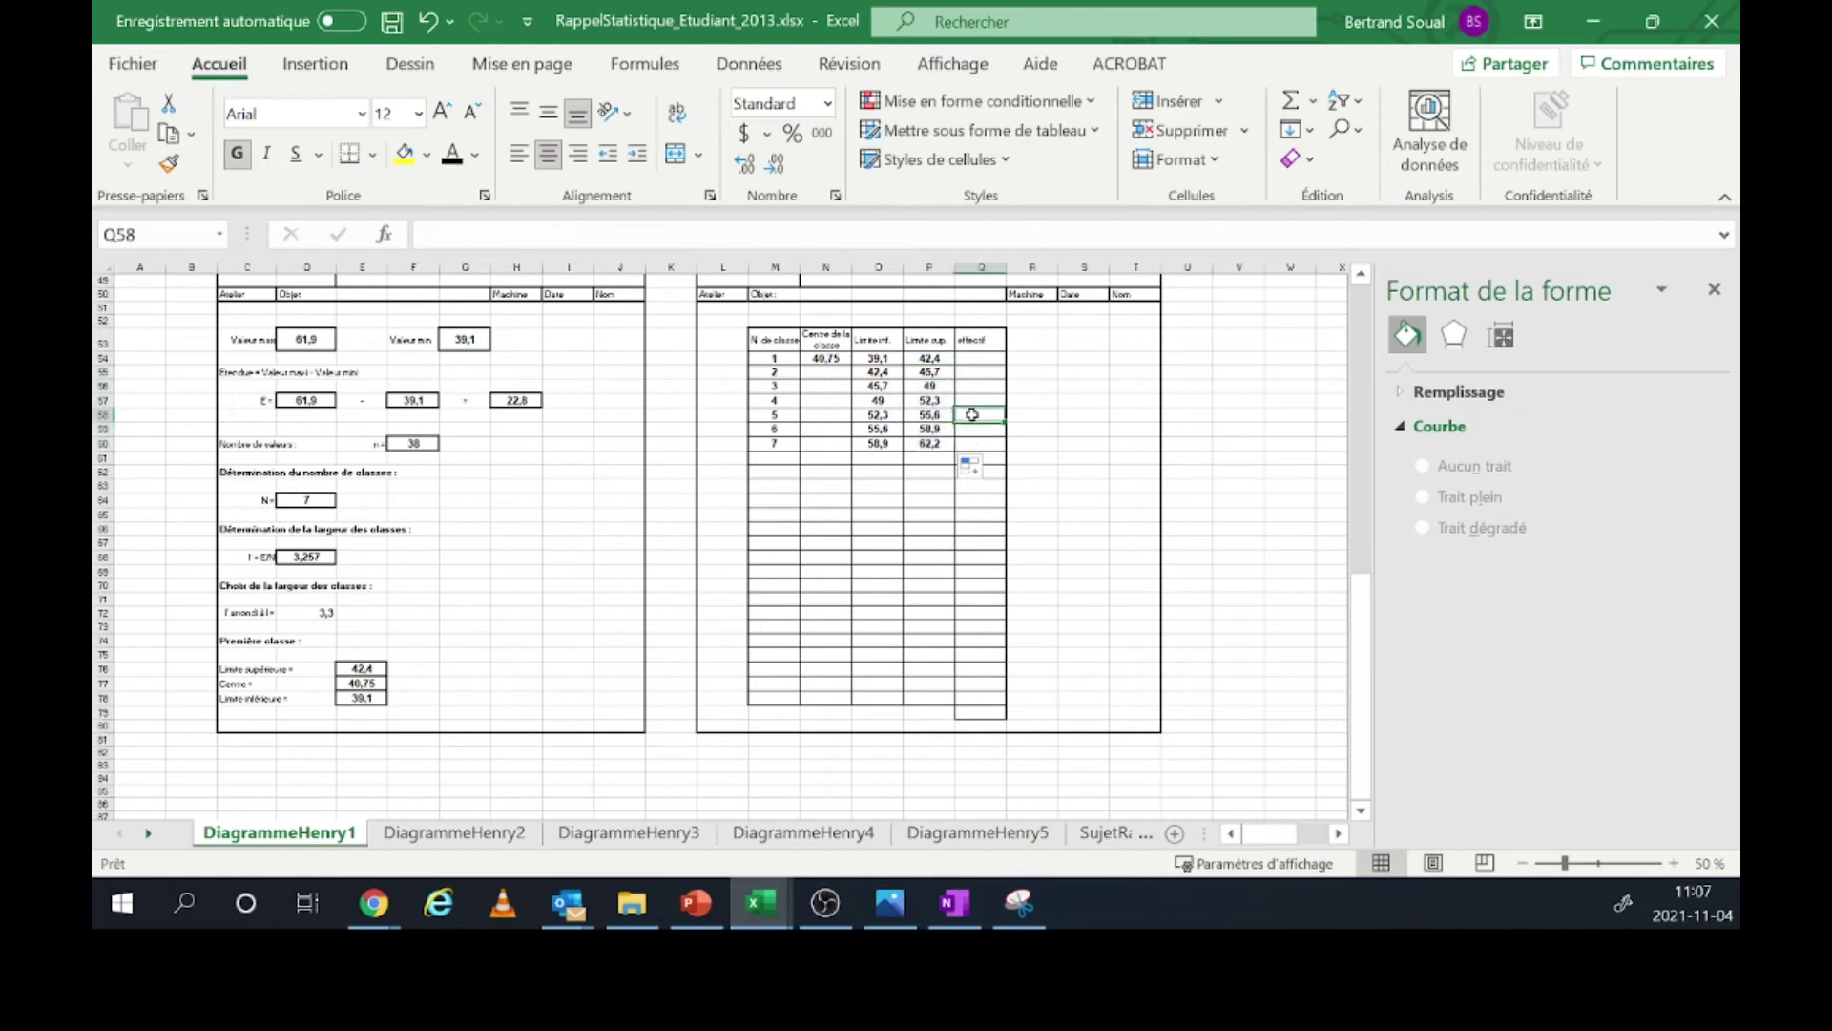
left_click(806, 372)
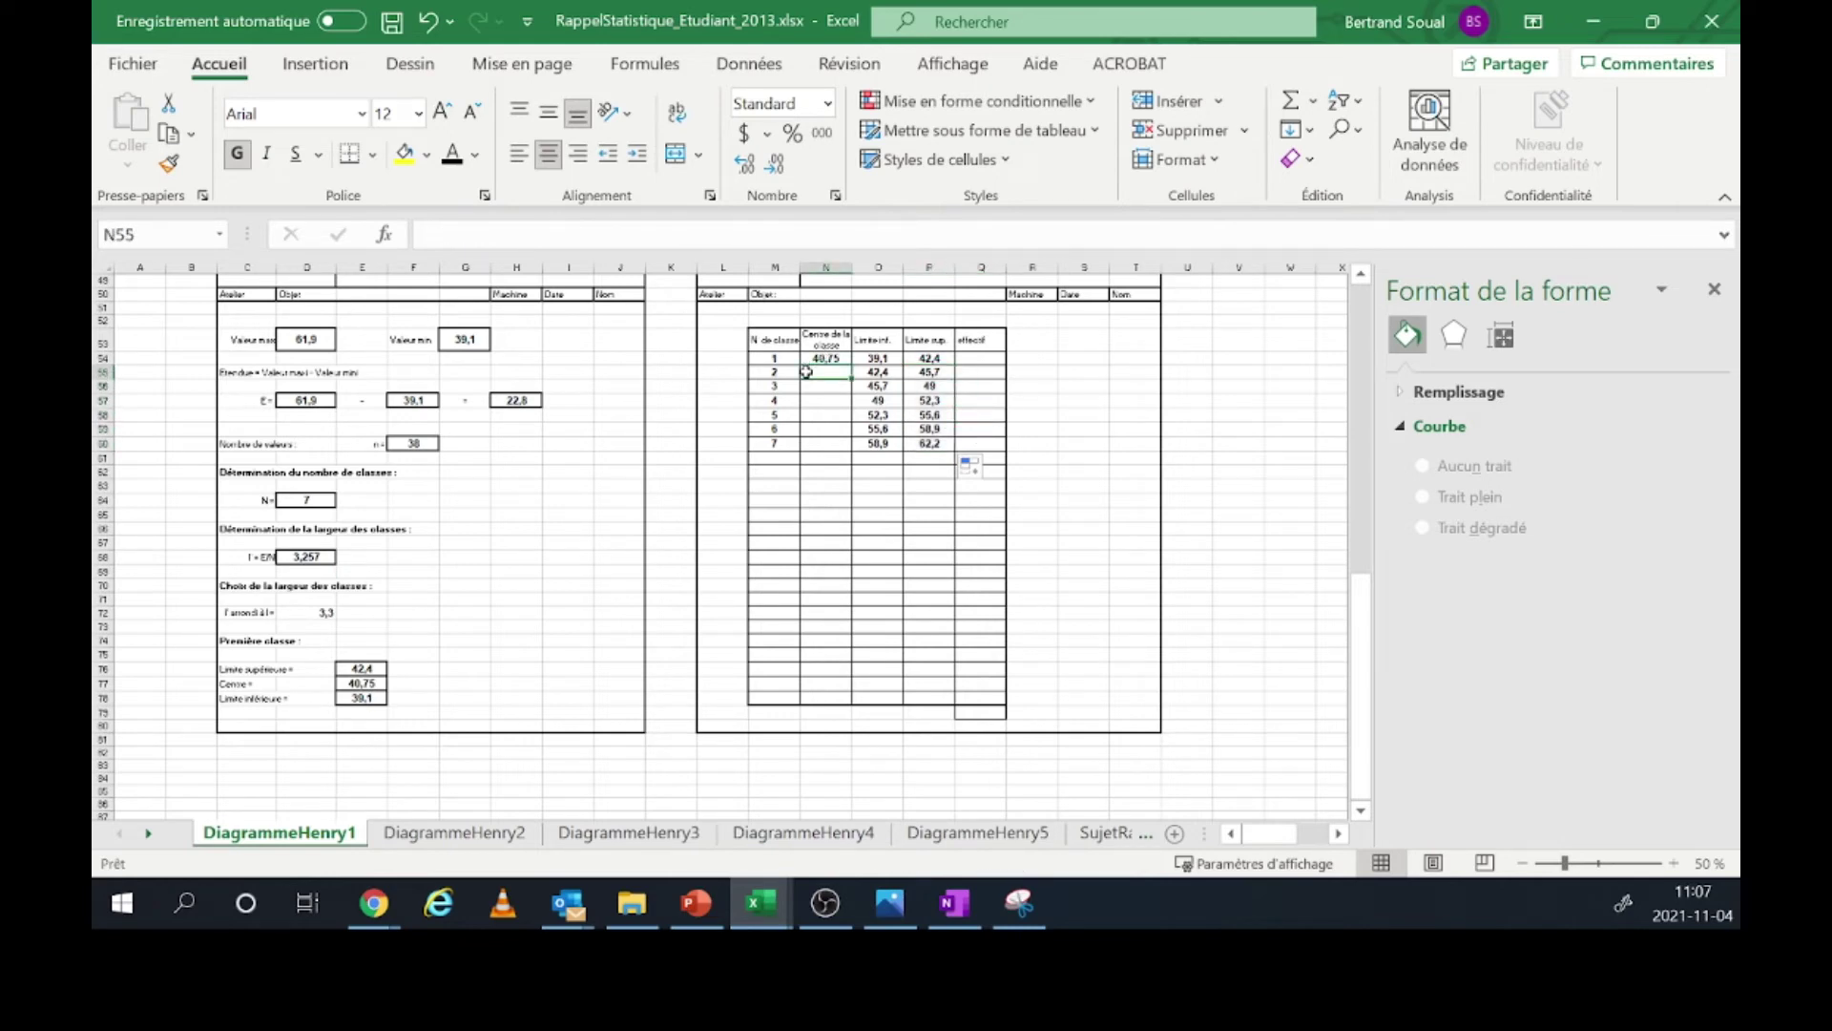
type("=moy")
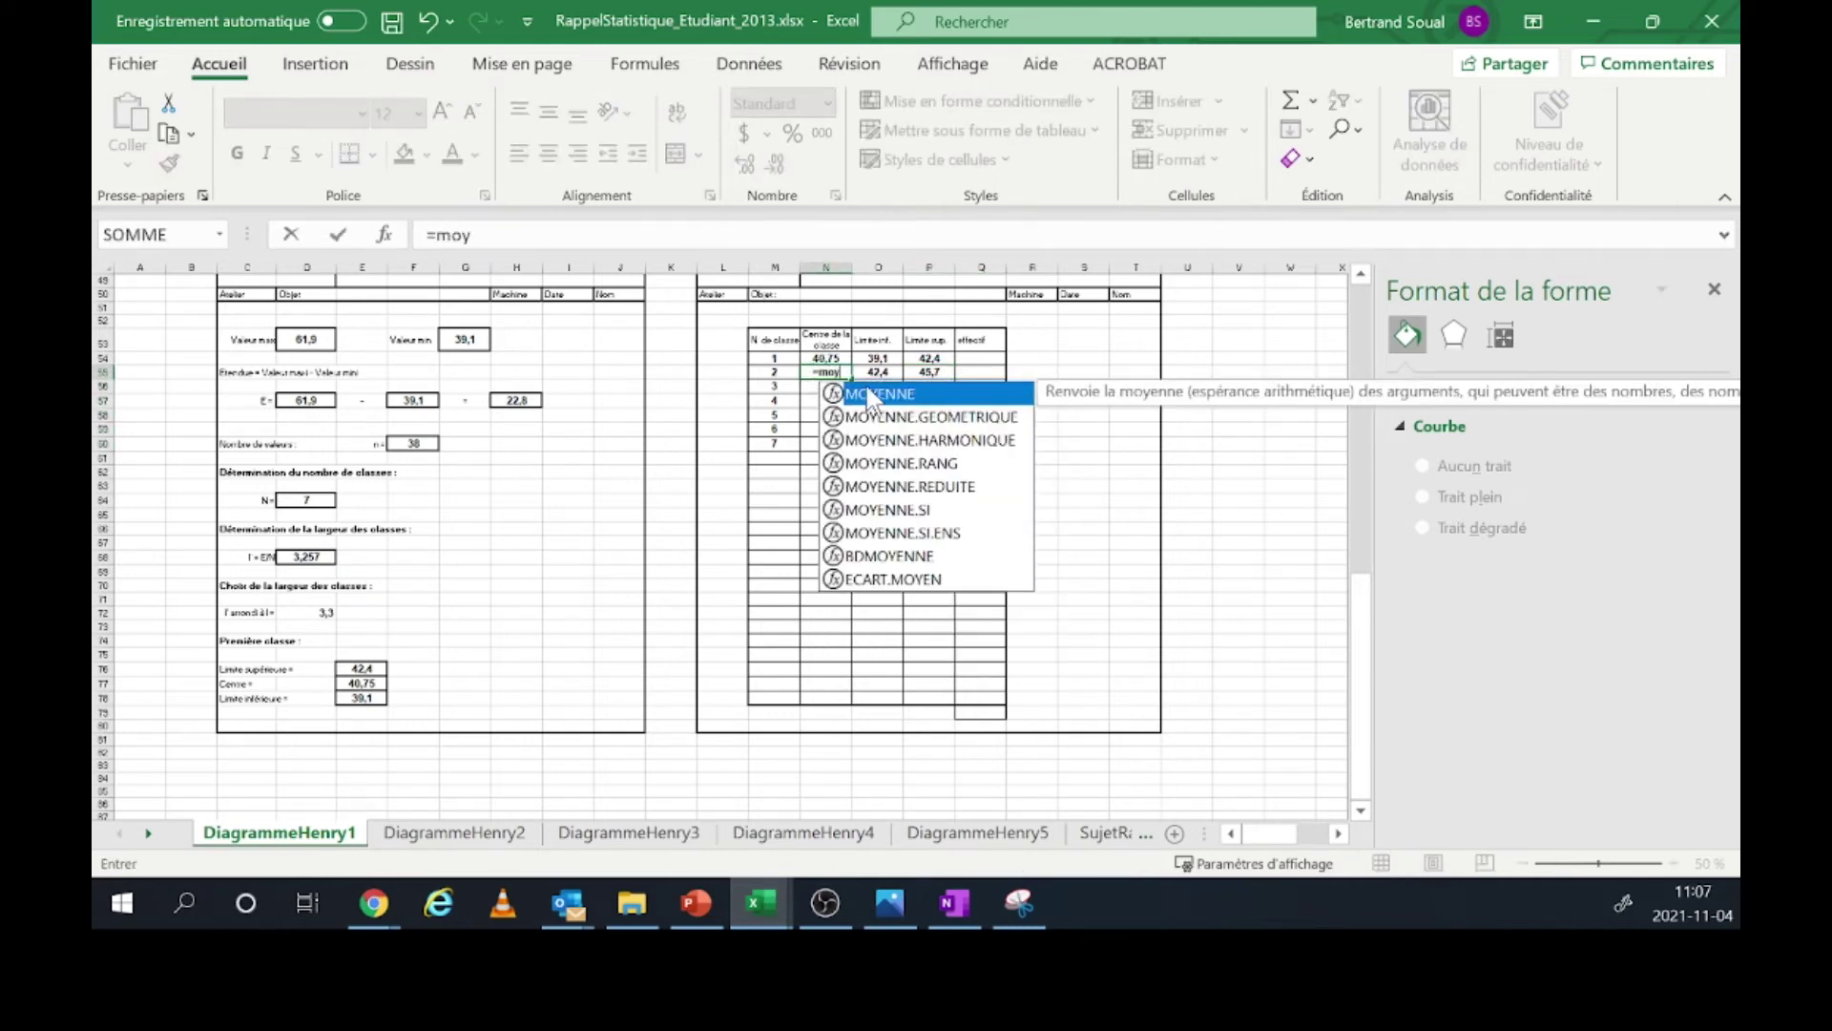
double_click(868, 394)
left_click(902, 370)
left_click_drag(901, 370, 878, 366)
key("Return")
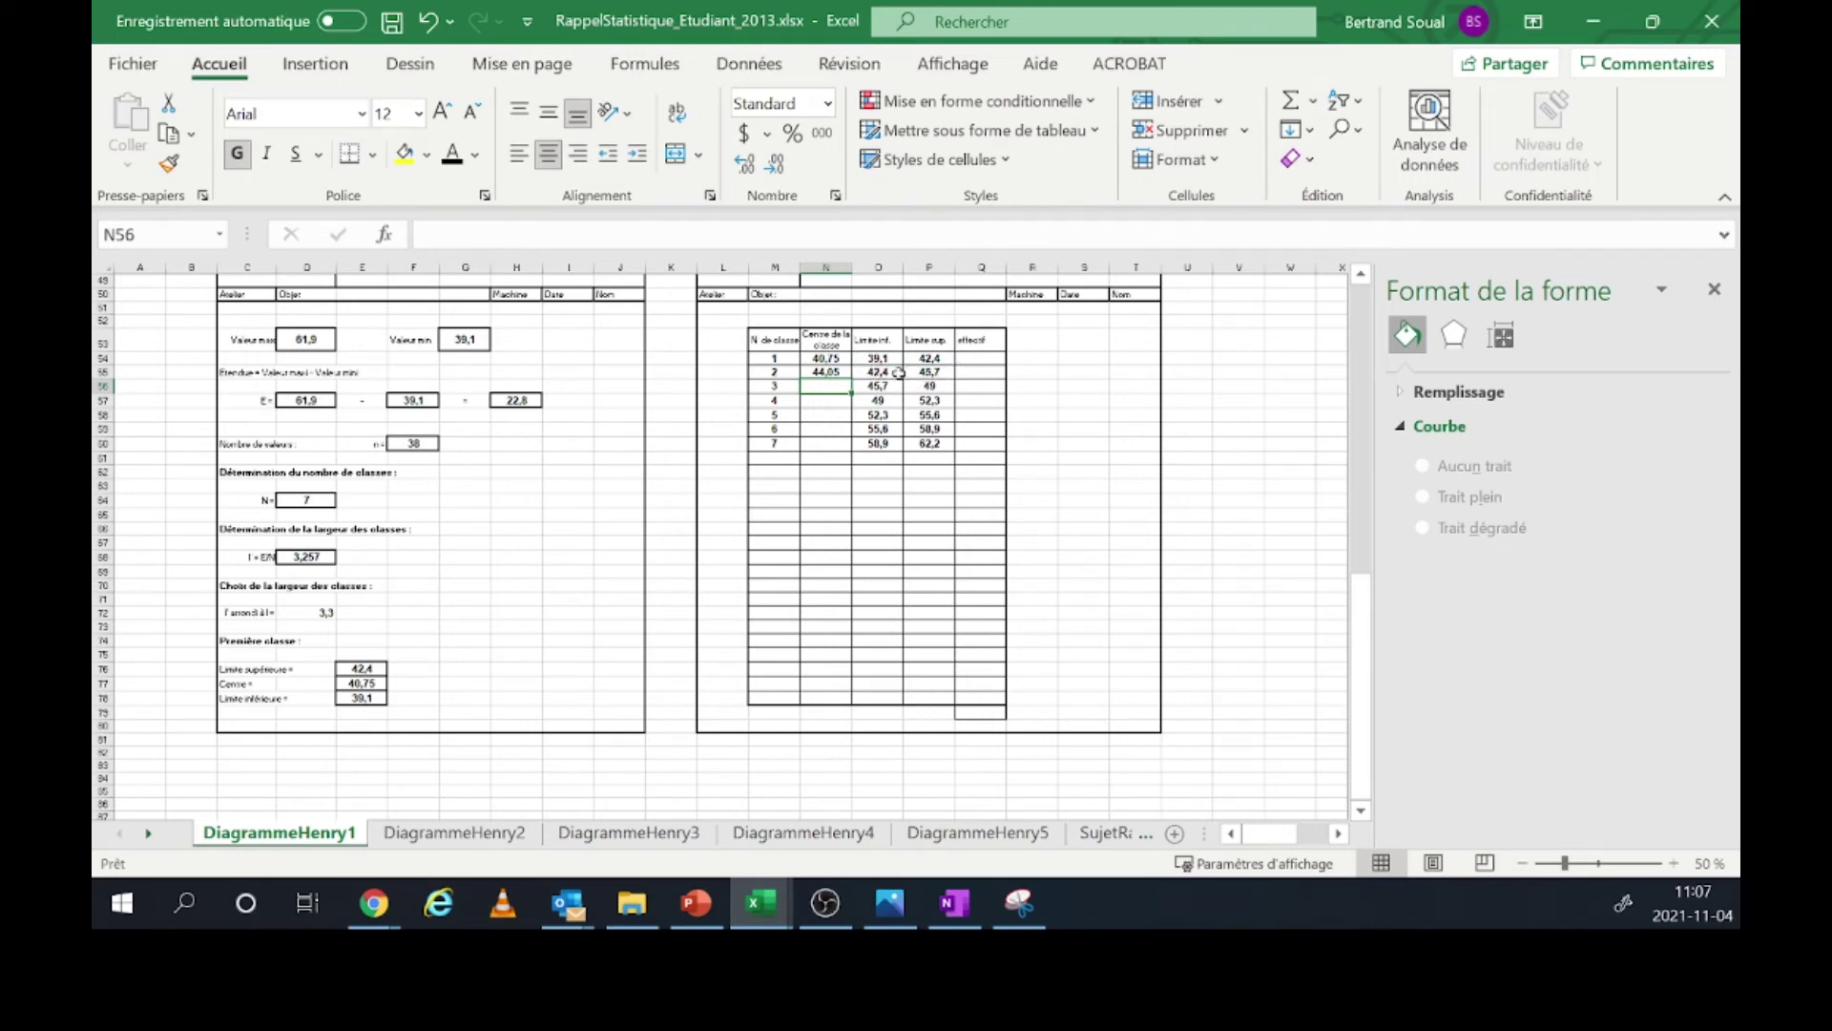
left_click(843, 372)
double_click(852, 377)
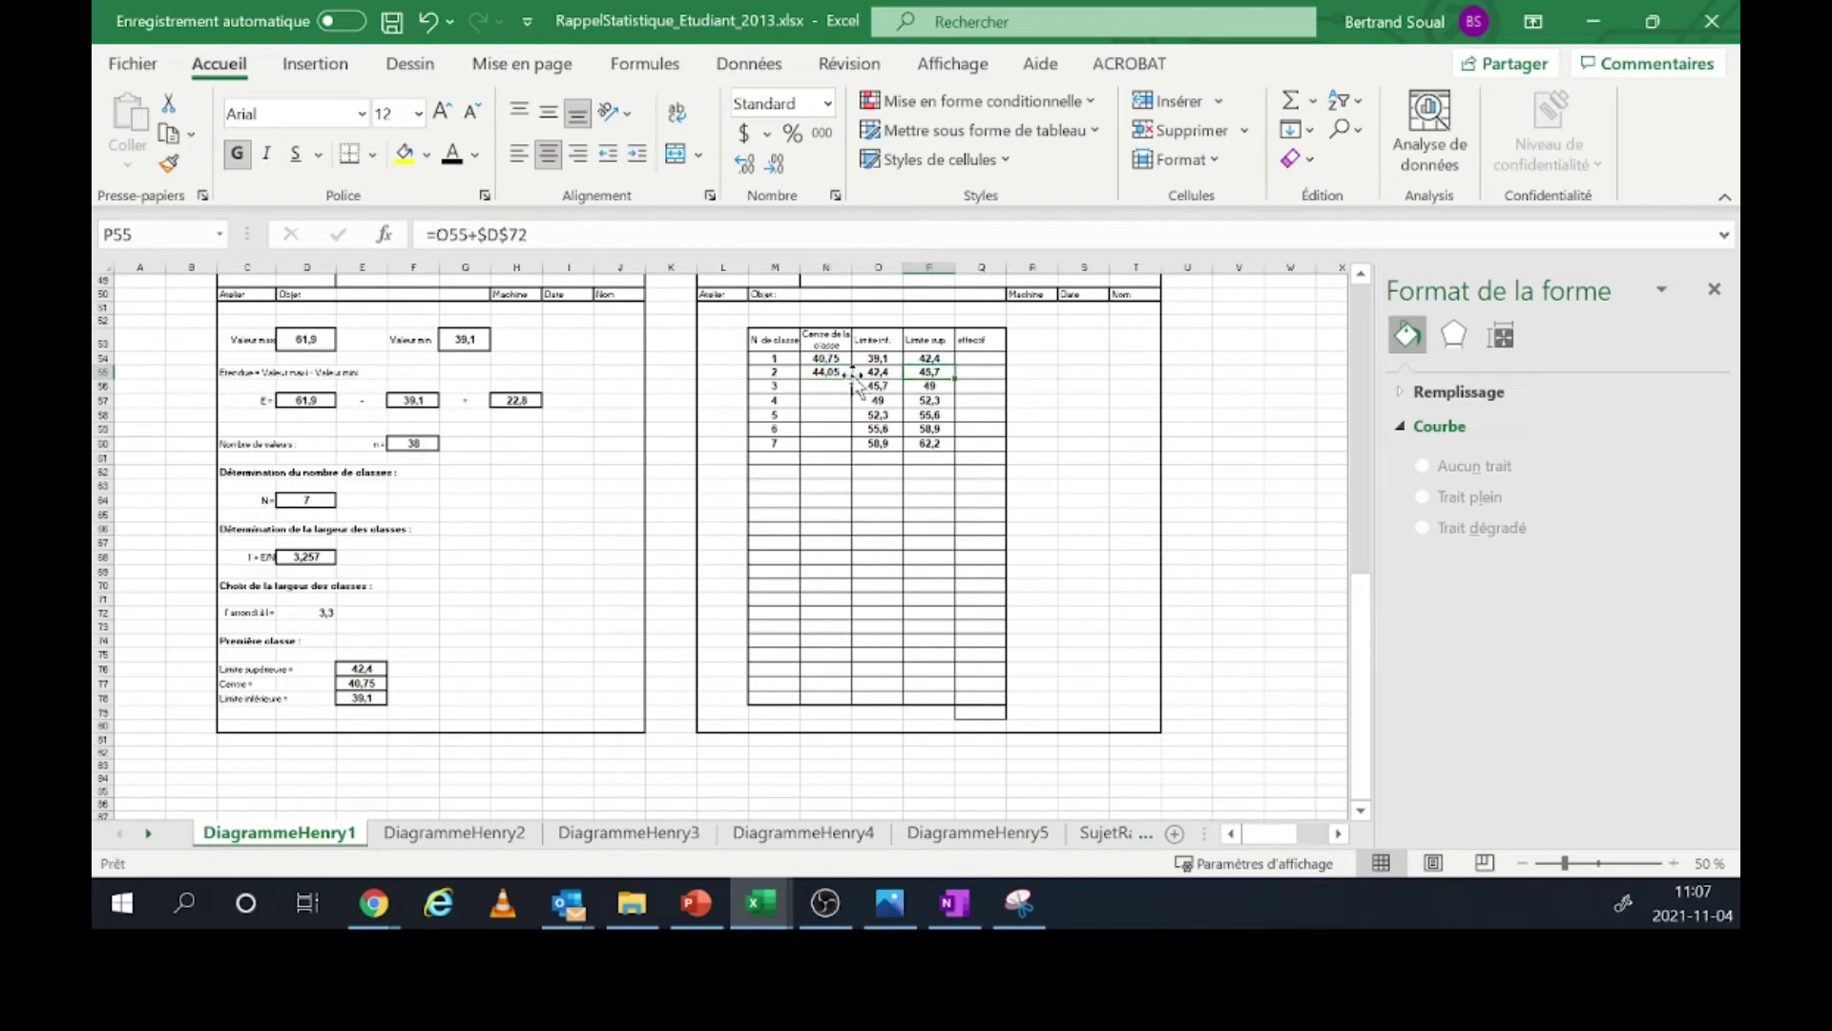
left_click(846, 374)
double_click(852, 381)
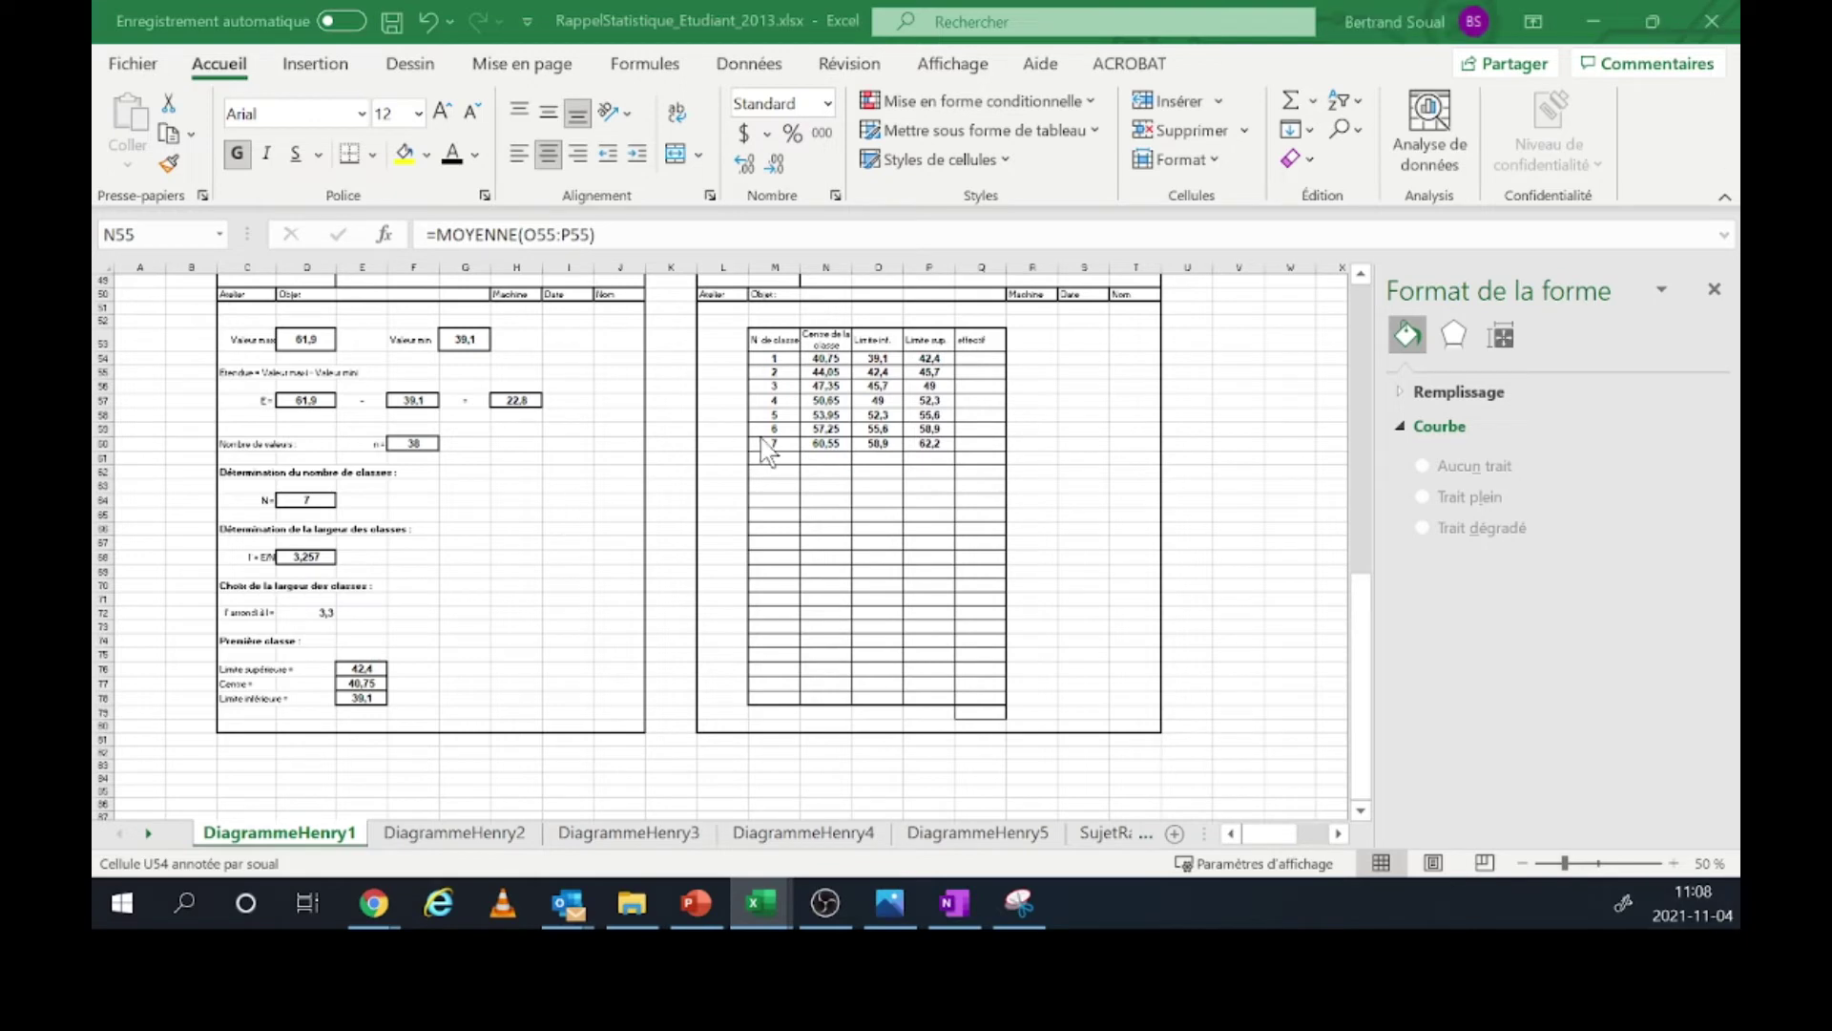
- Link class 2's lower limit to class 1's upper limit with a red ink stroke and check the reference in the O55 formula
left_click(822, 373)
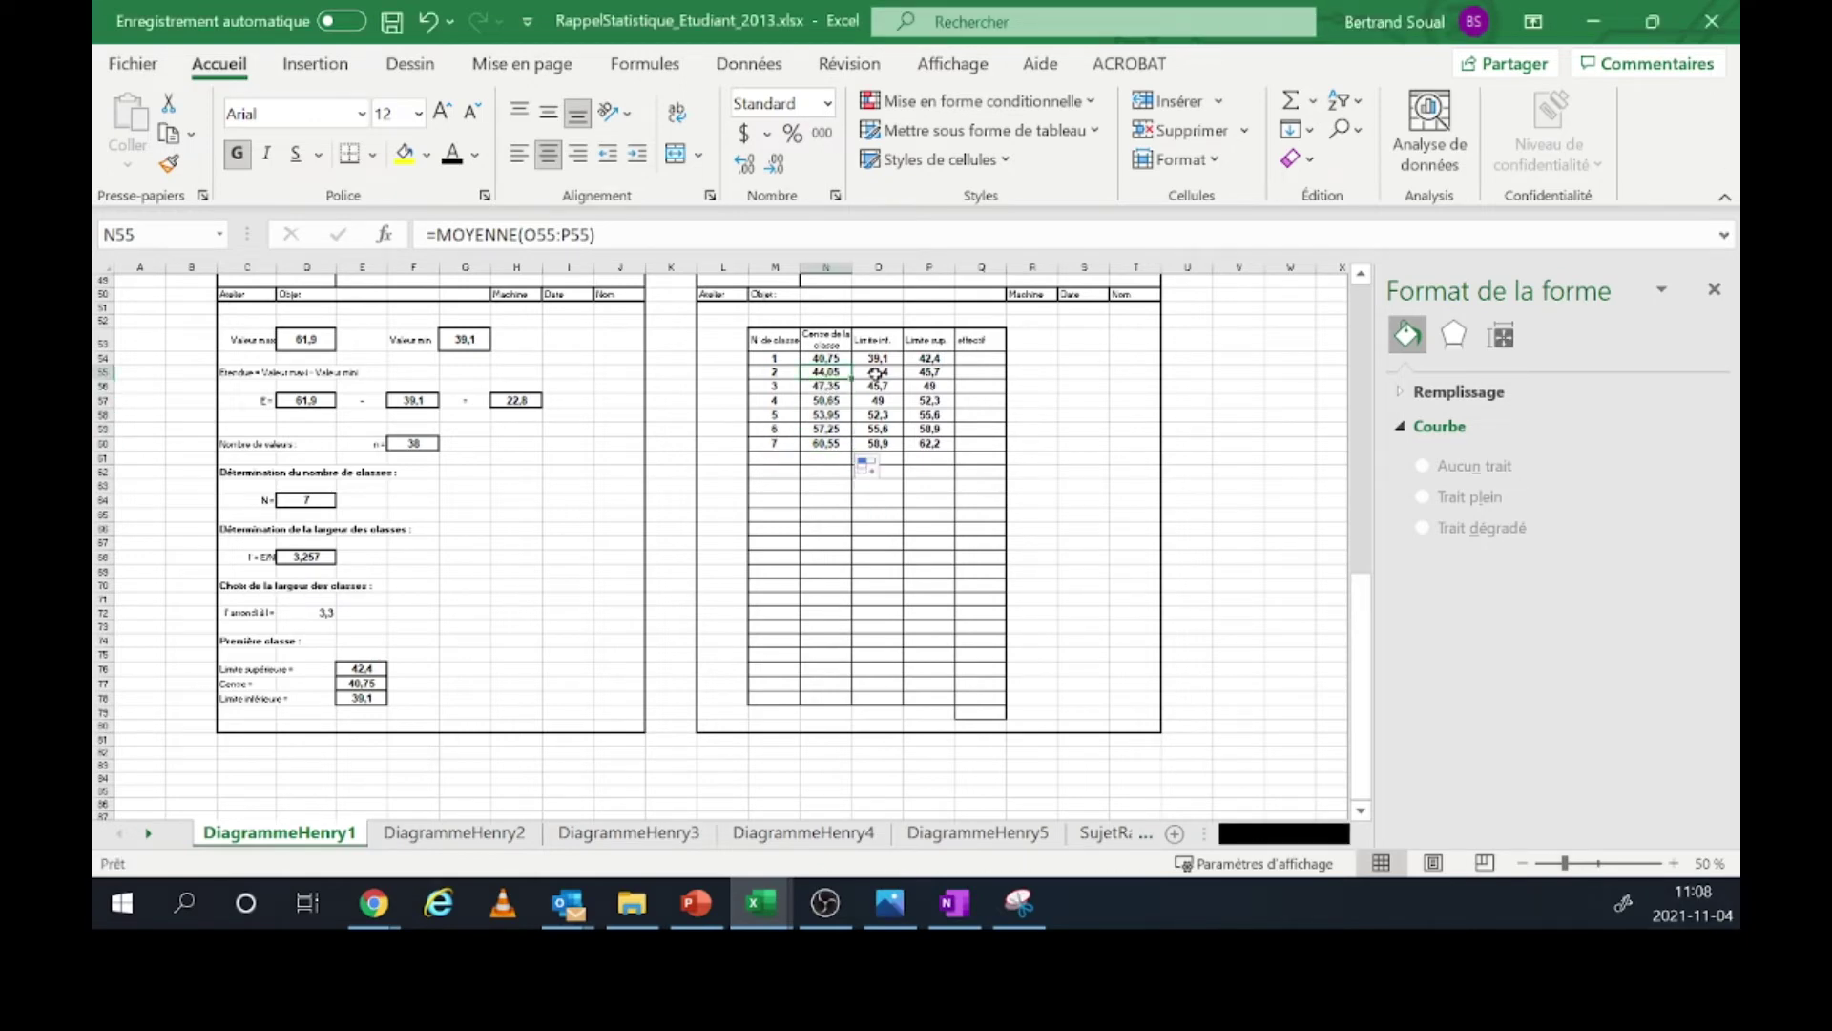
left_click(877, 372)
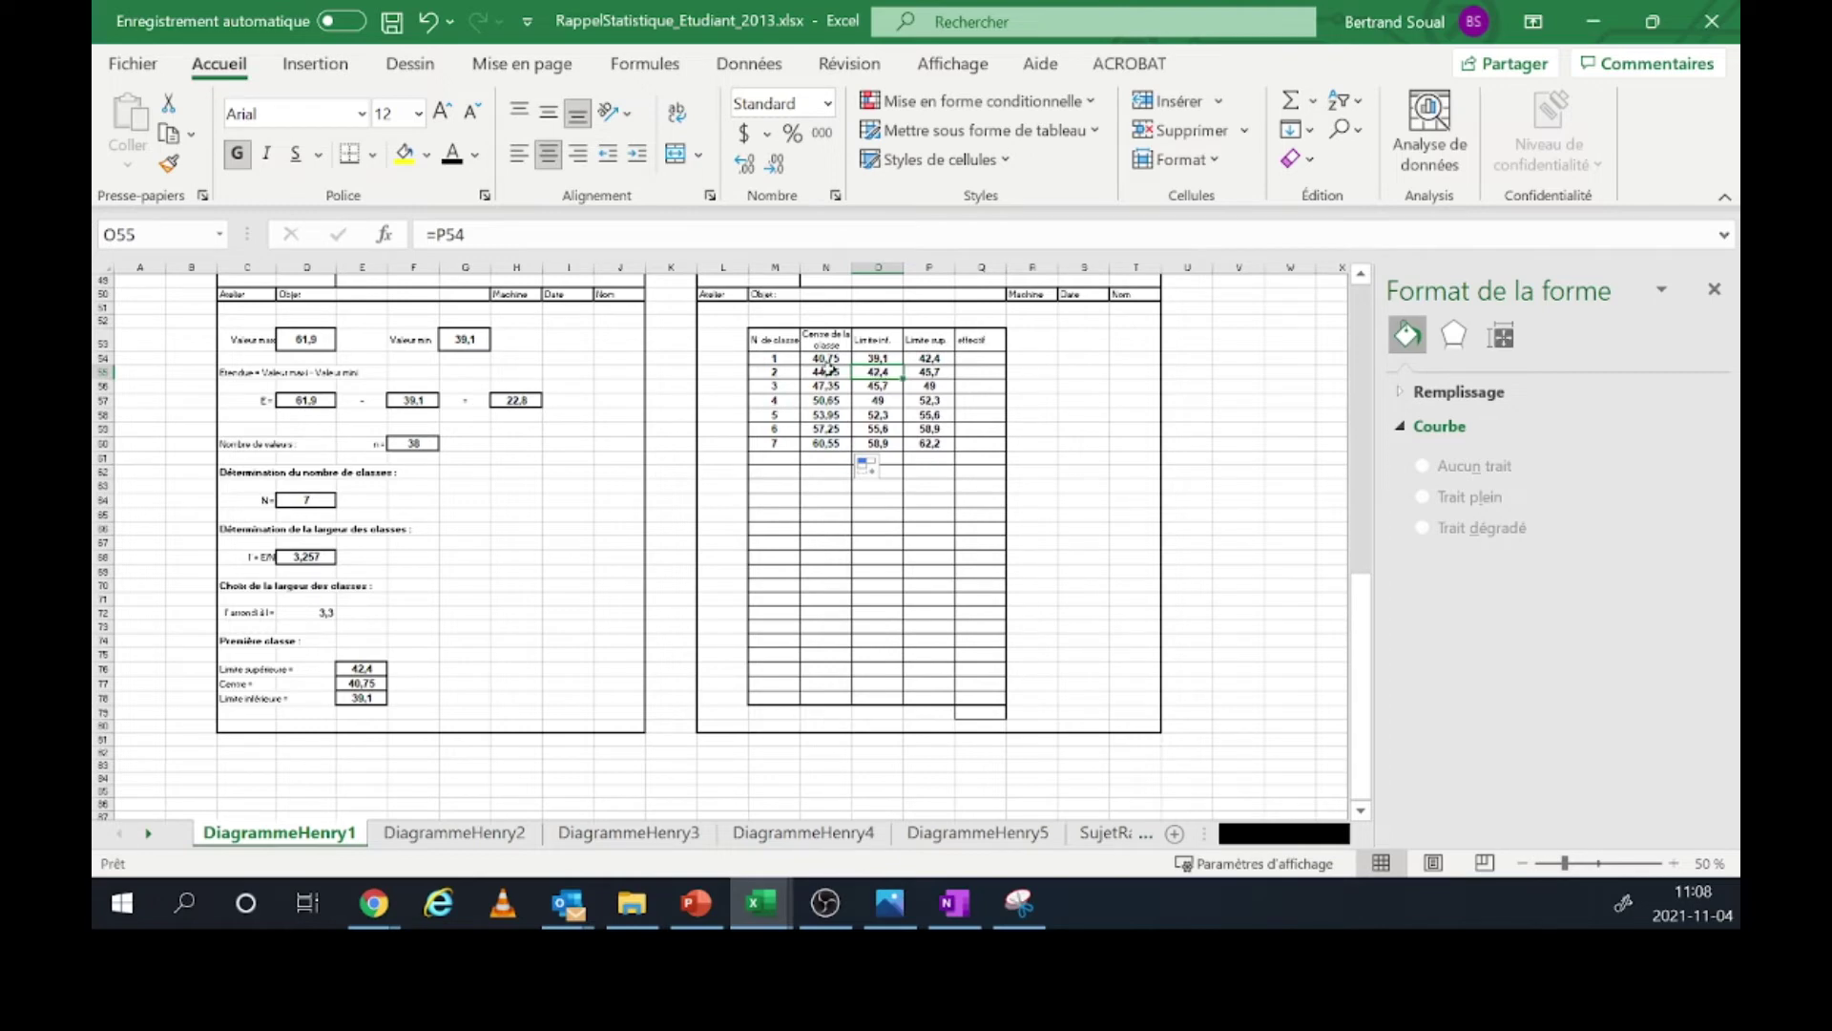
left_click_drag(896, 372, 913, 362)
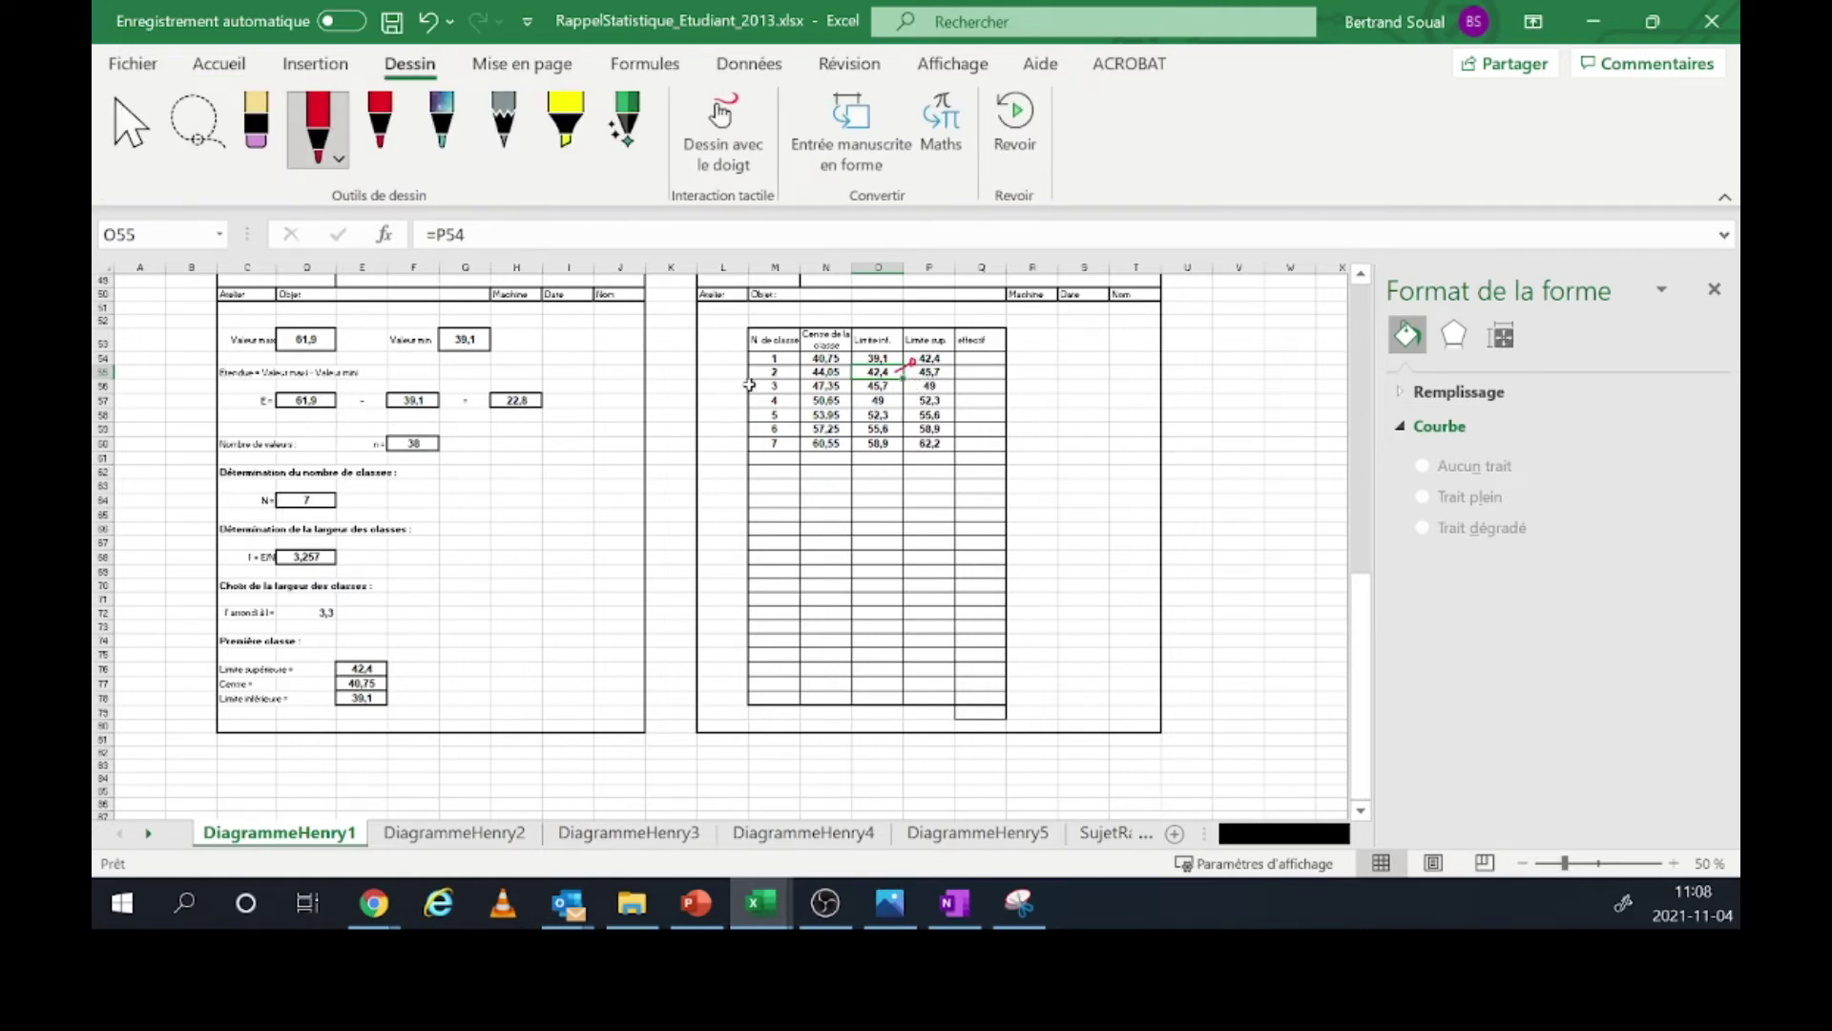
left_click(477, 234)
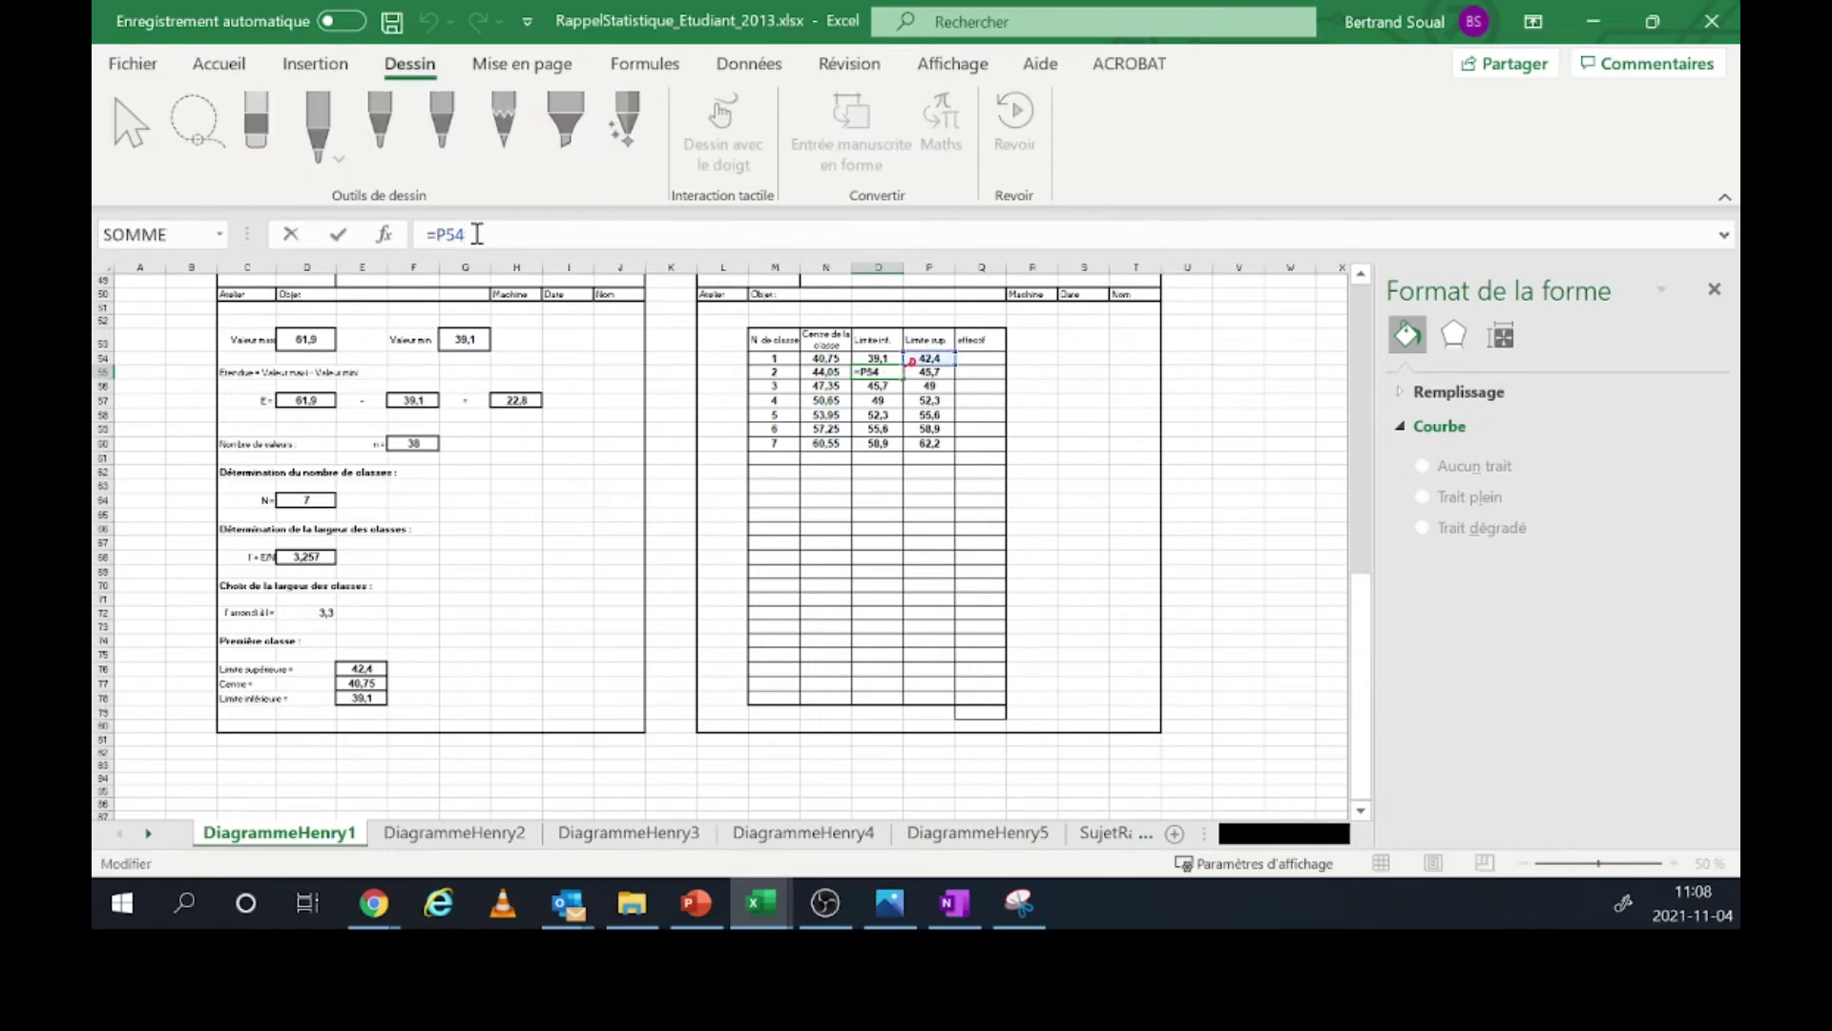
key("Return")
- Annotate class 2's upper limit in red ink with the underlined note "= limit inf + lg de classe" and mark the chosen width in D72
left_click(949, 370)
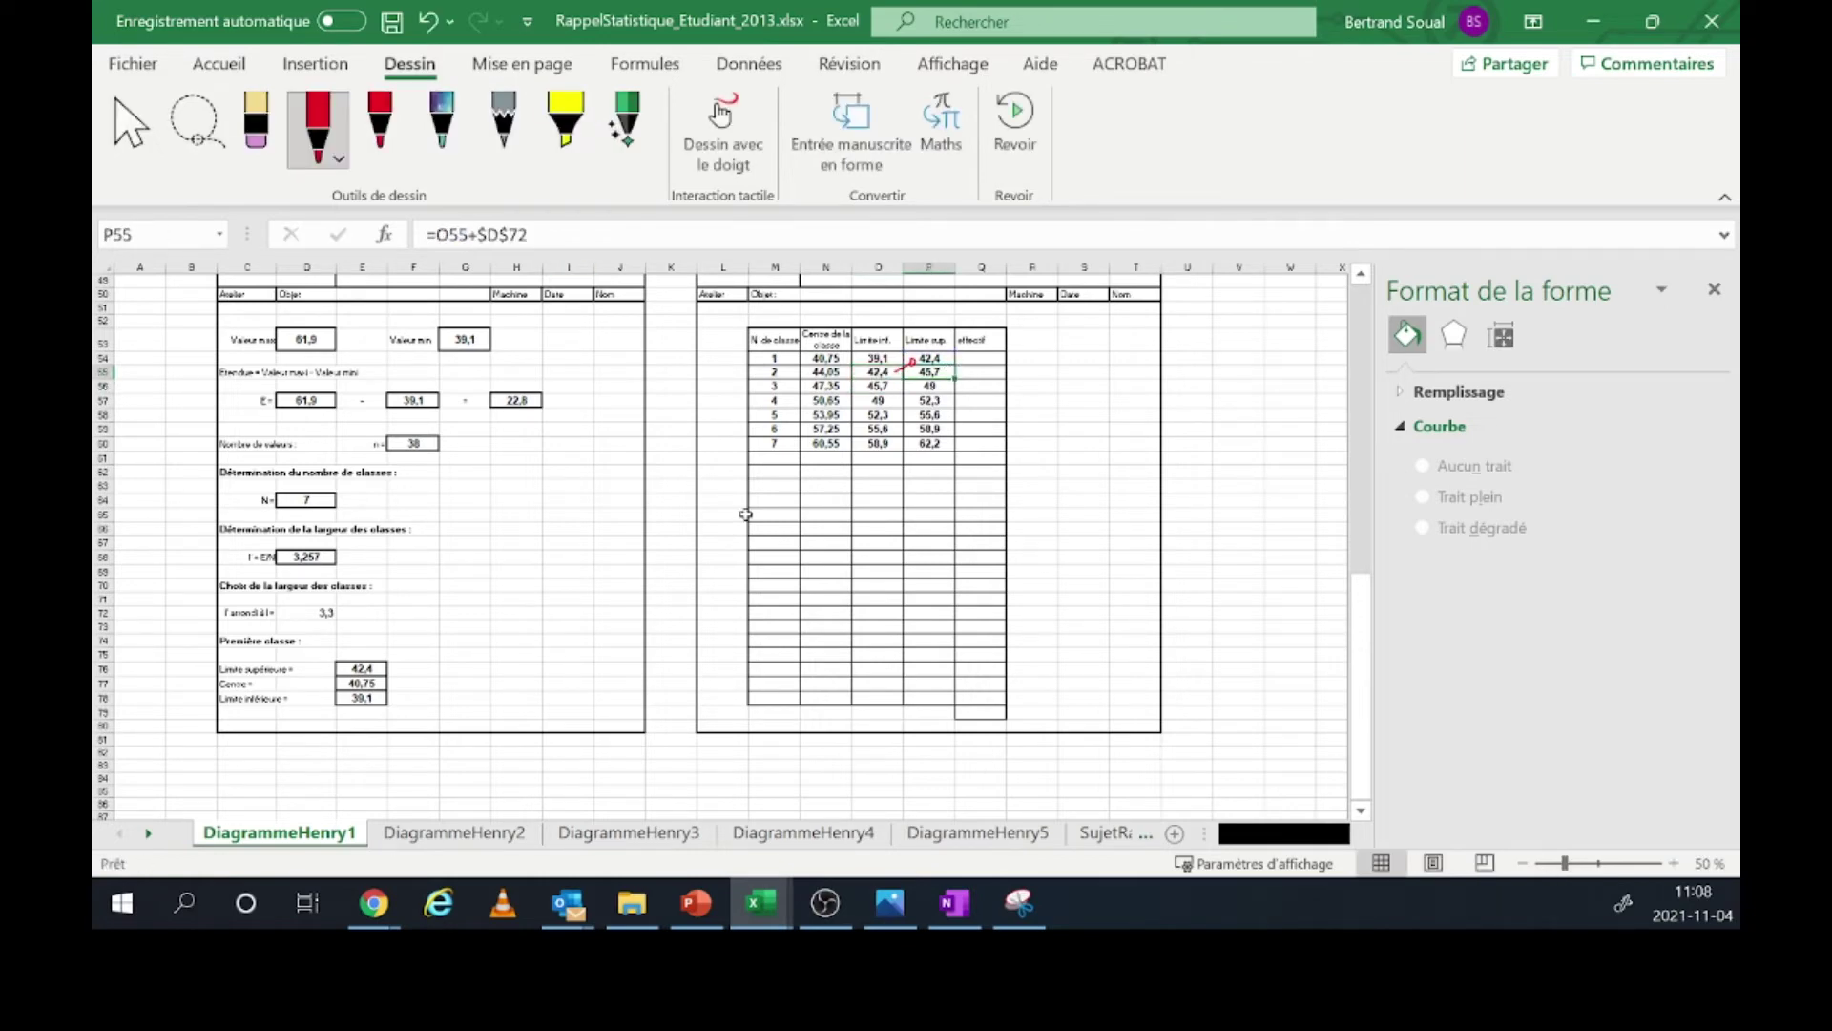
left_click_drag(952, 374, 1062, 367)
left_click_drag(1095, 339, 1092, 362)
left_click_drag(1129, 343, 1126, 367)
mouse_move(1119, 355)
left_mouse_down()
mouse_move(1150, 384)
mouse_move(1168, 364)
left_mouse_up()
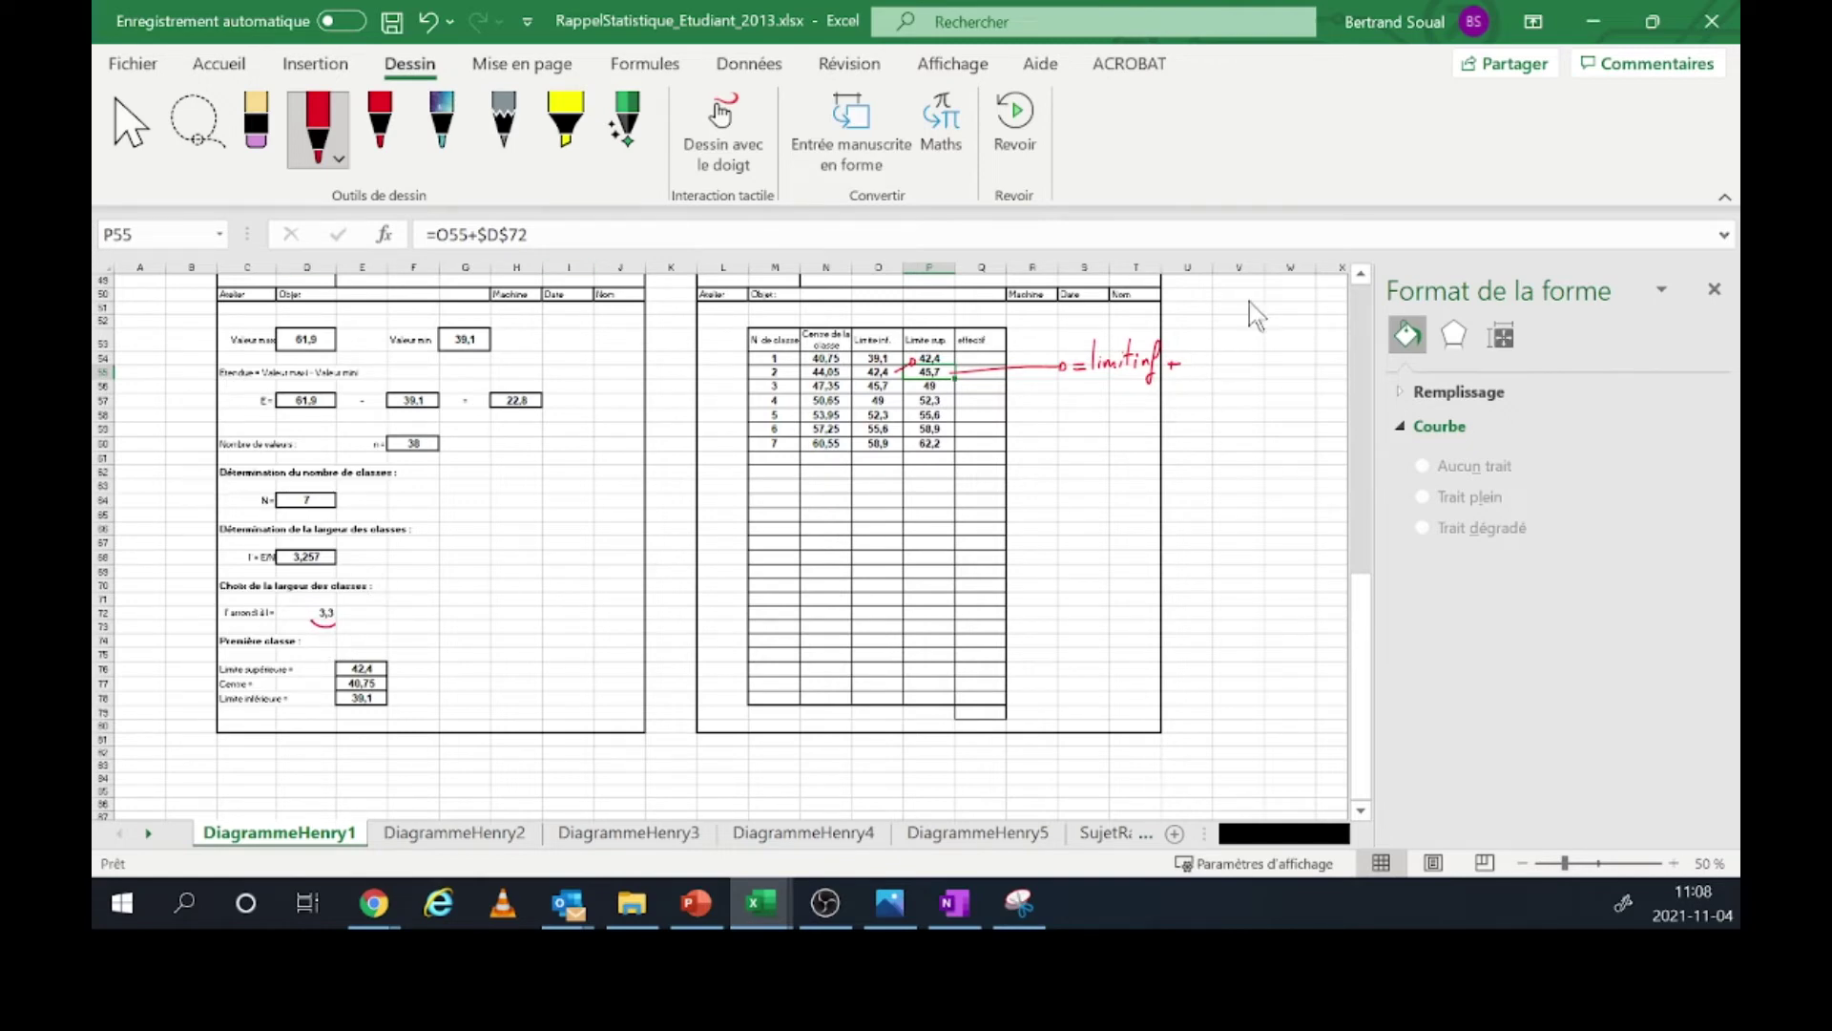
left_click_drag(1188, 336, 1190, 389)
left_click_drag(1240, 360, 1264, 365)
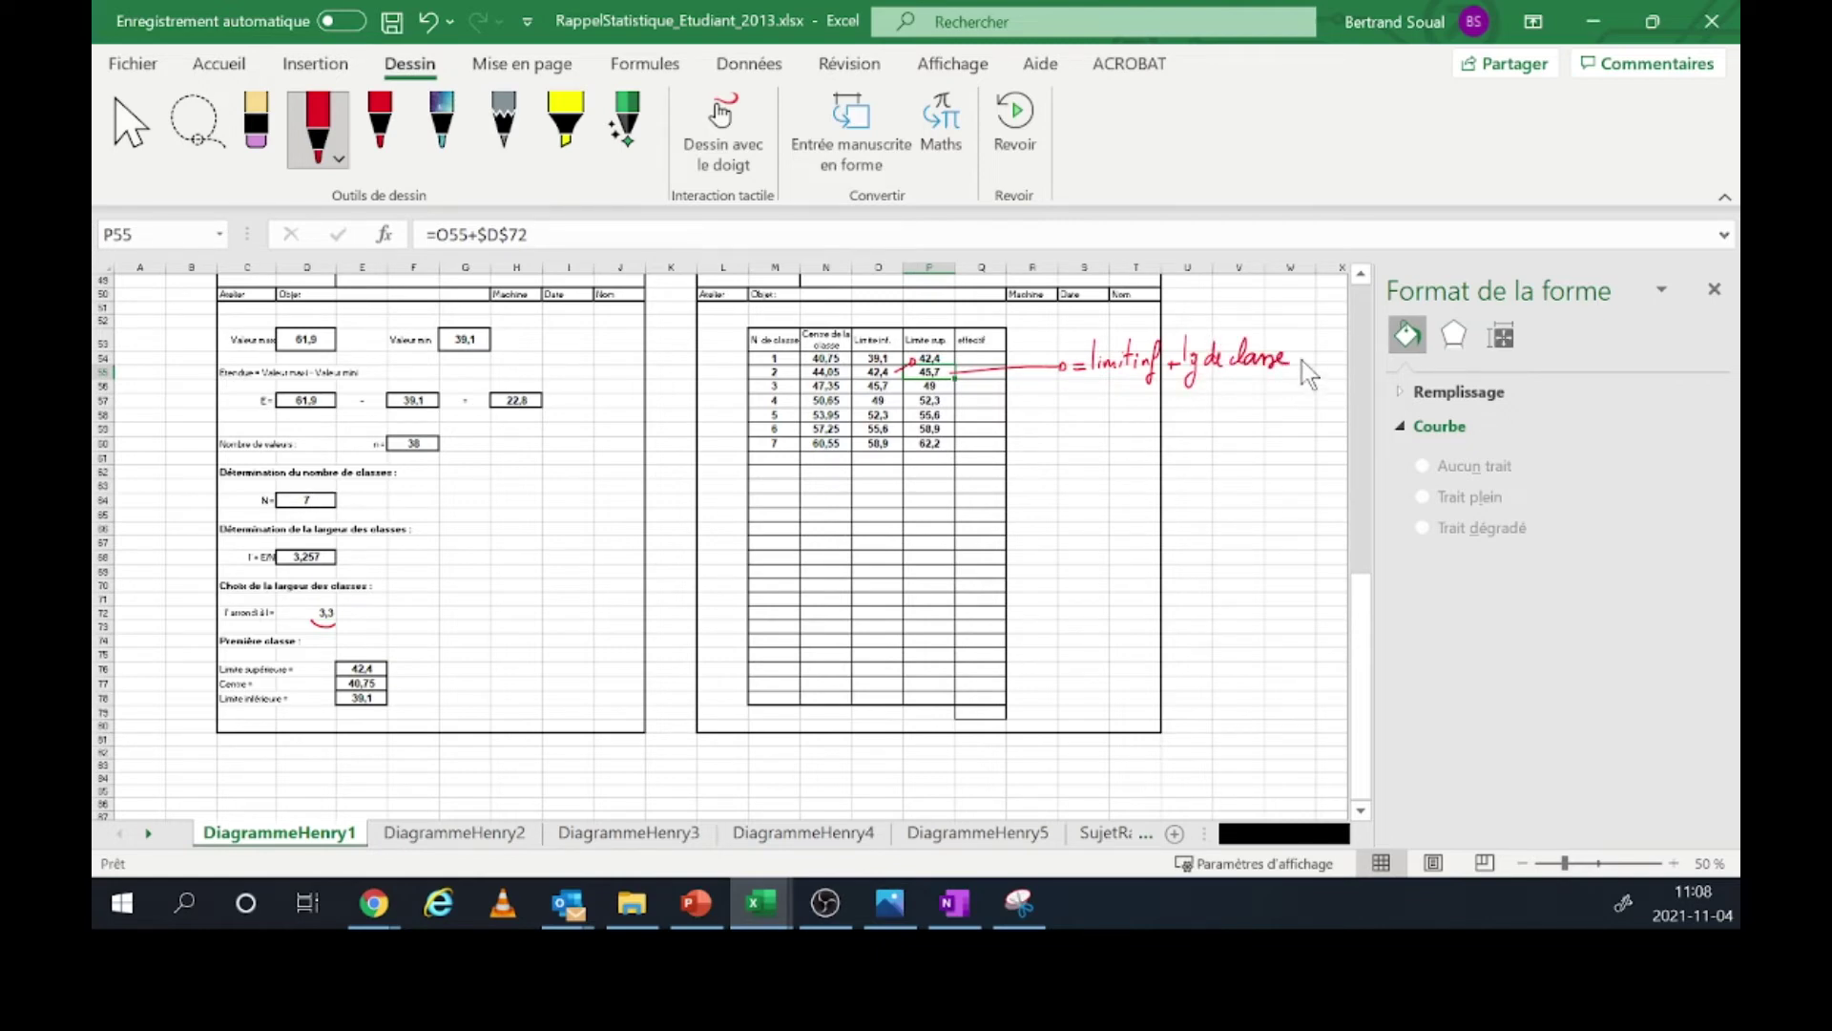
left_click_drag(1098, 384, 1275, 363)
- Examine which cell the class 1 lower-limit formula in O54 refers to
left_click(869, 360)
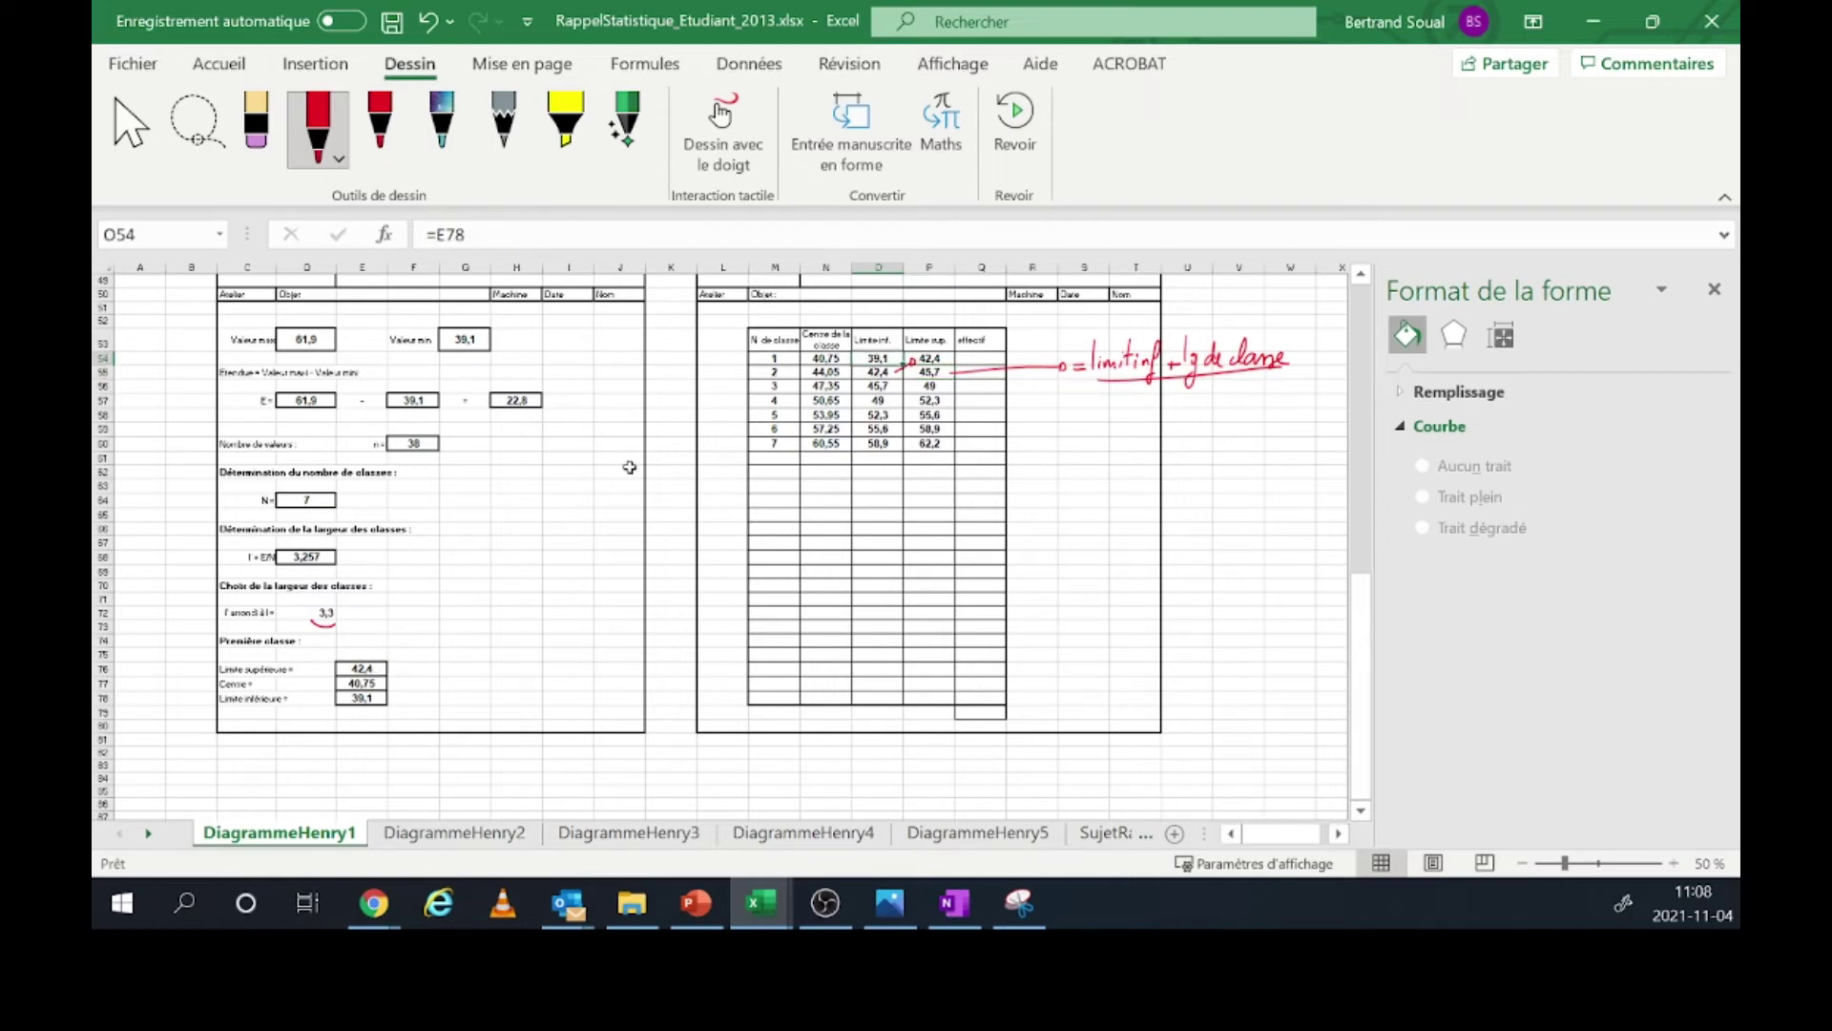
left_click(608, 234)
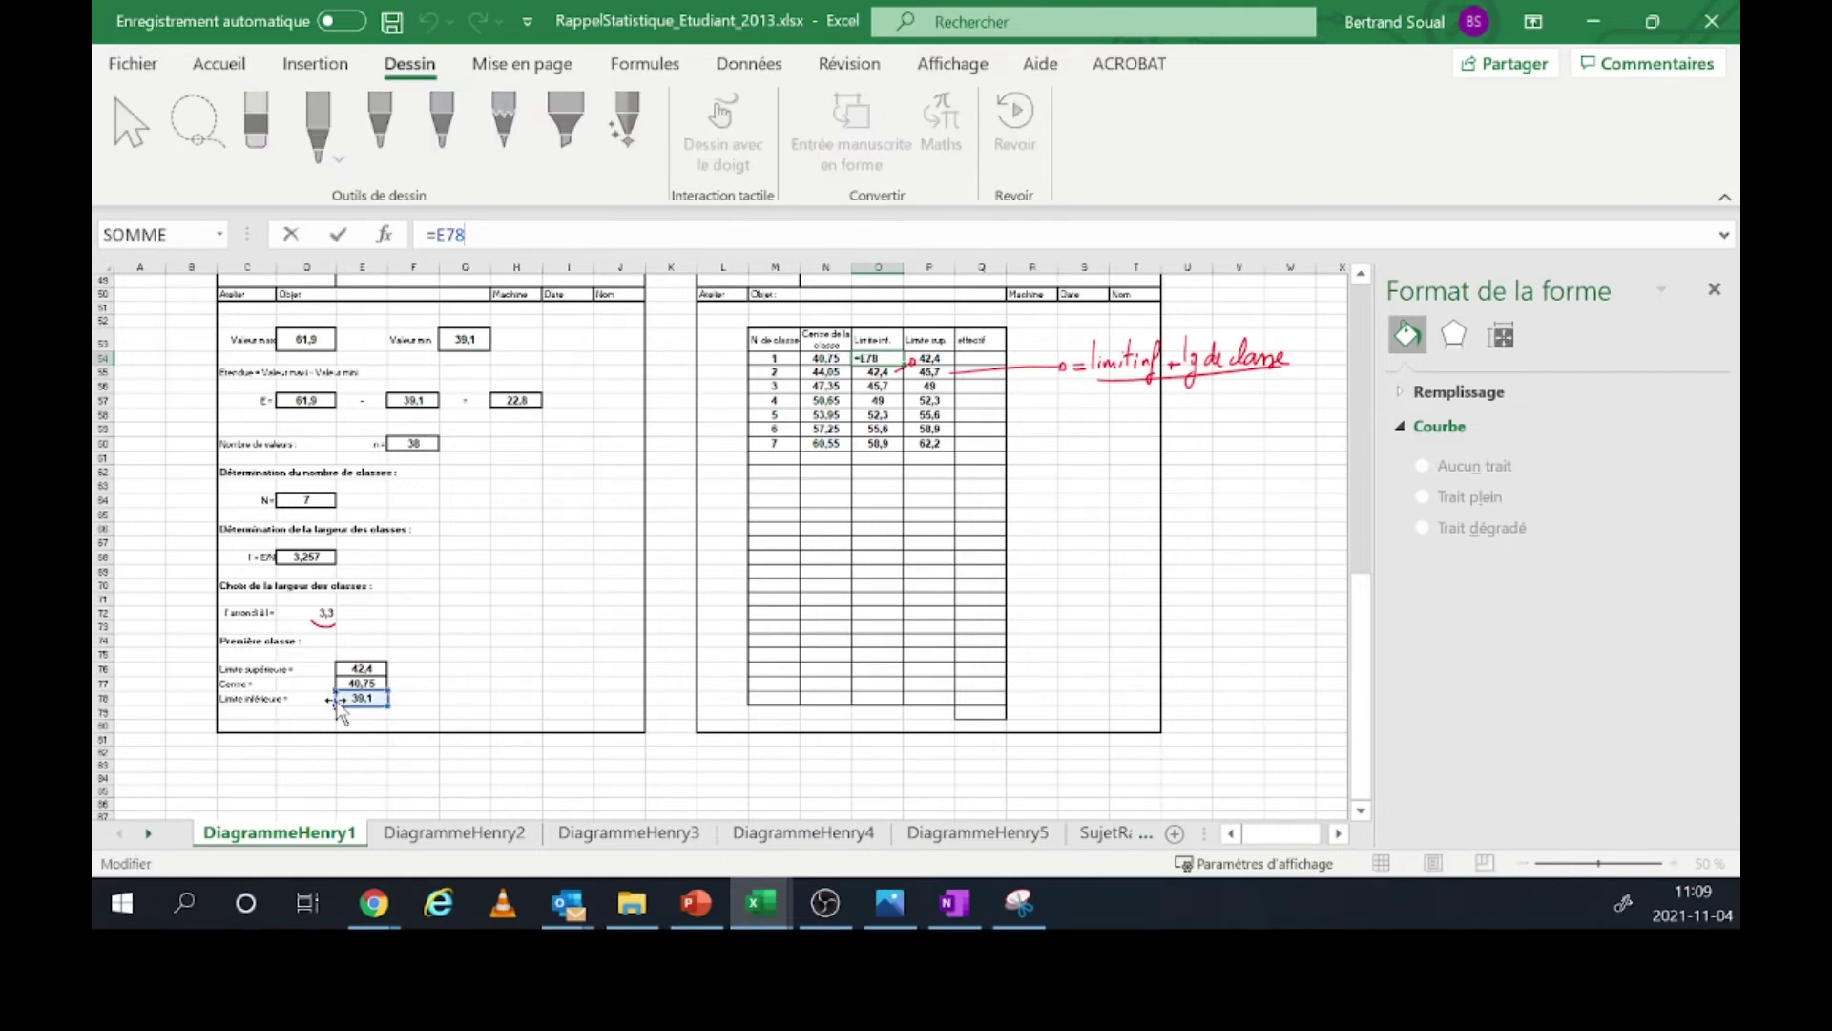
key("Return")
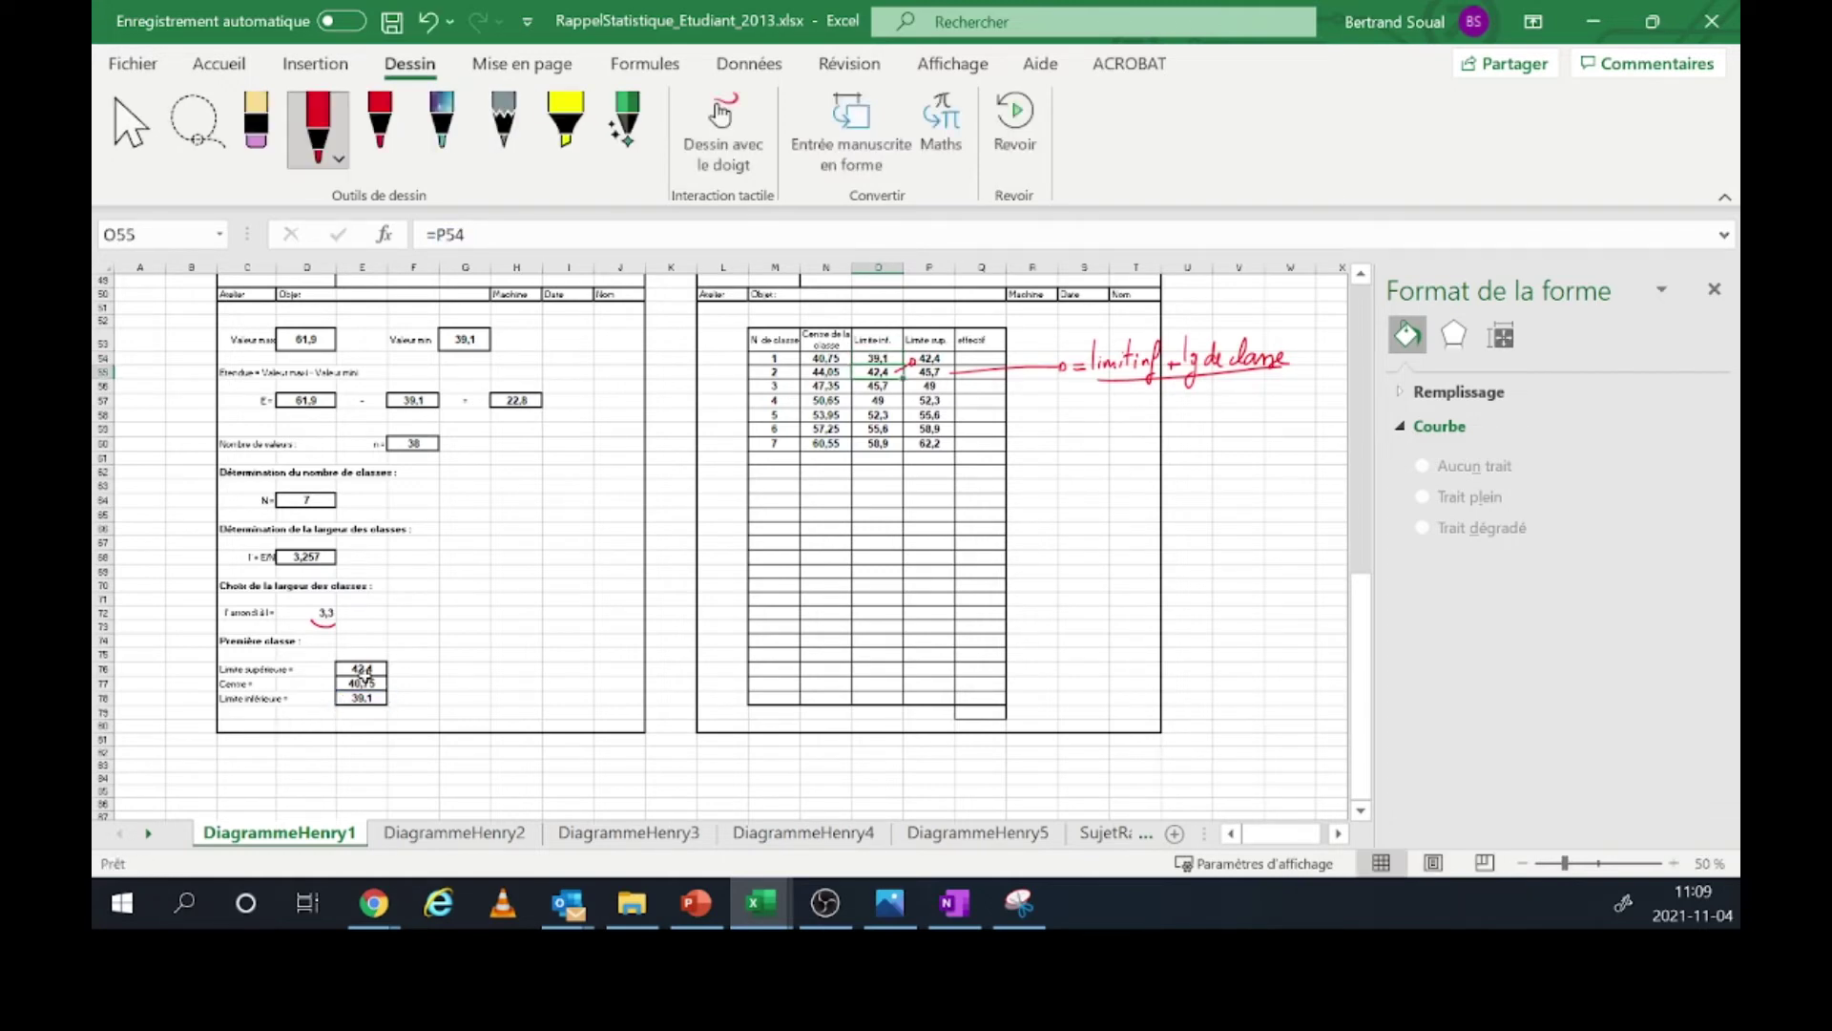
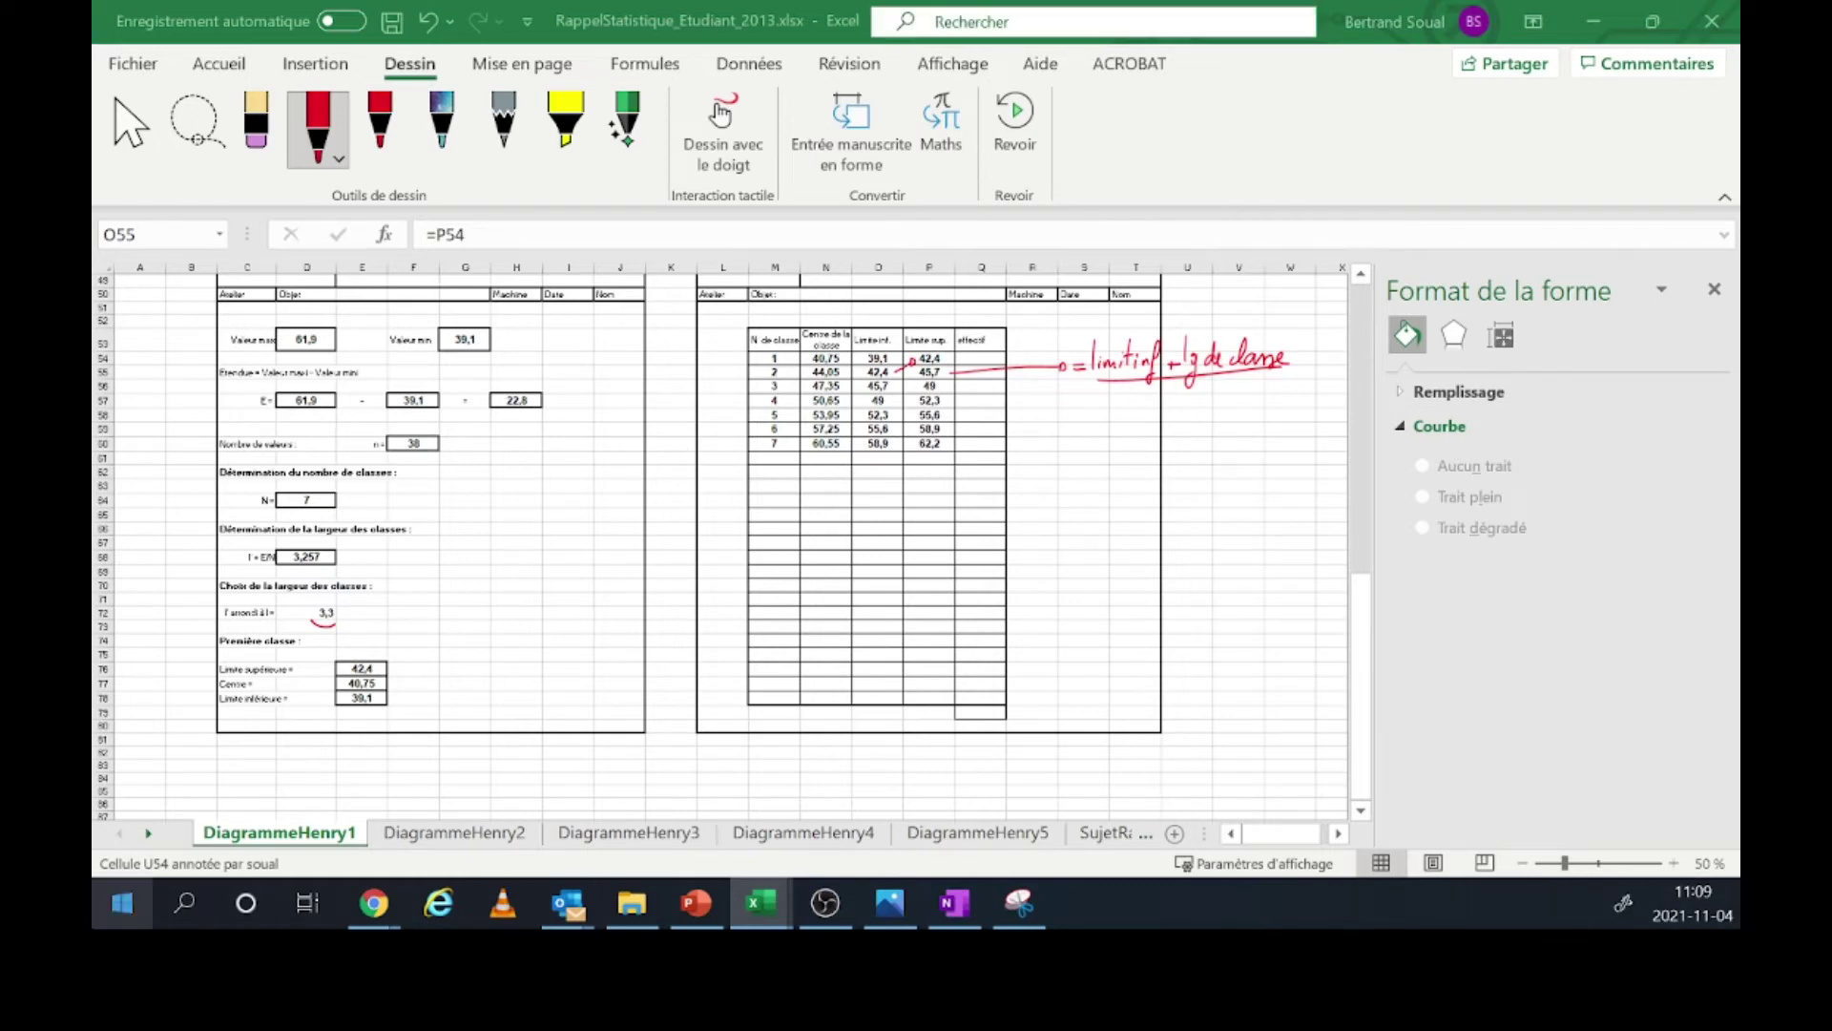
- Review the text box instructions for entering the FREQUENCE array formula in the effectif column
left_click(994, 318)
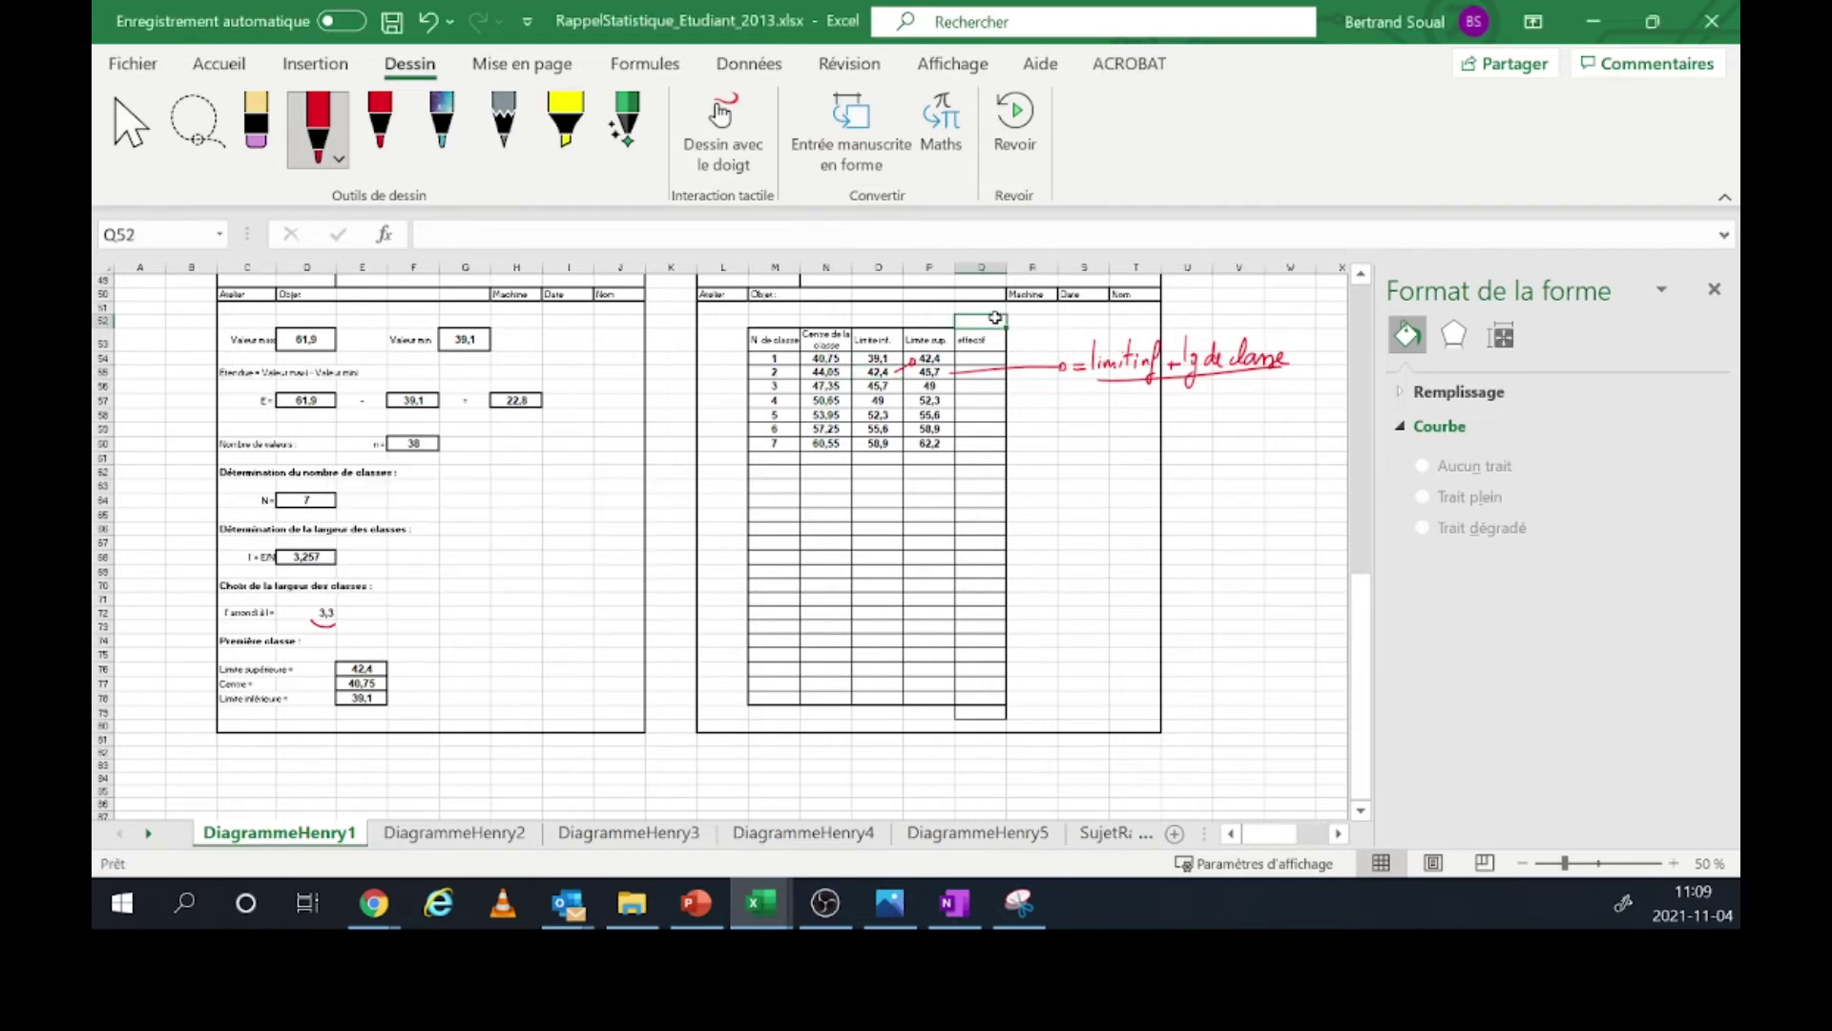
right_click(994, 318)
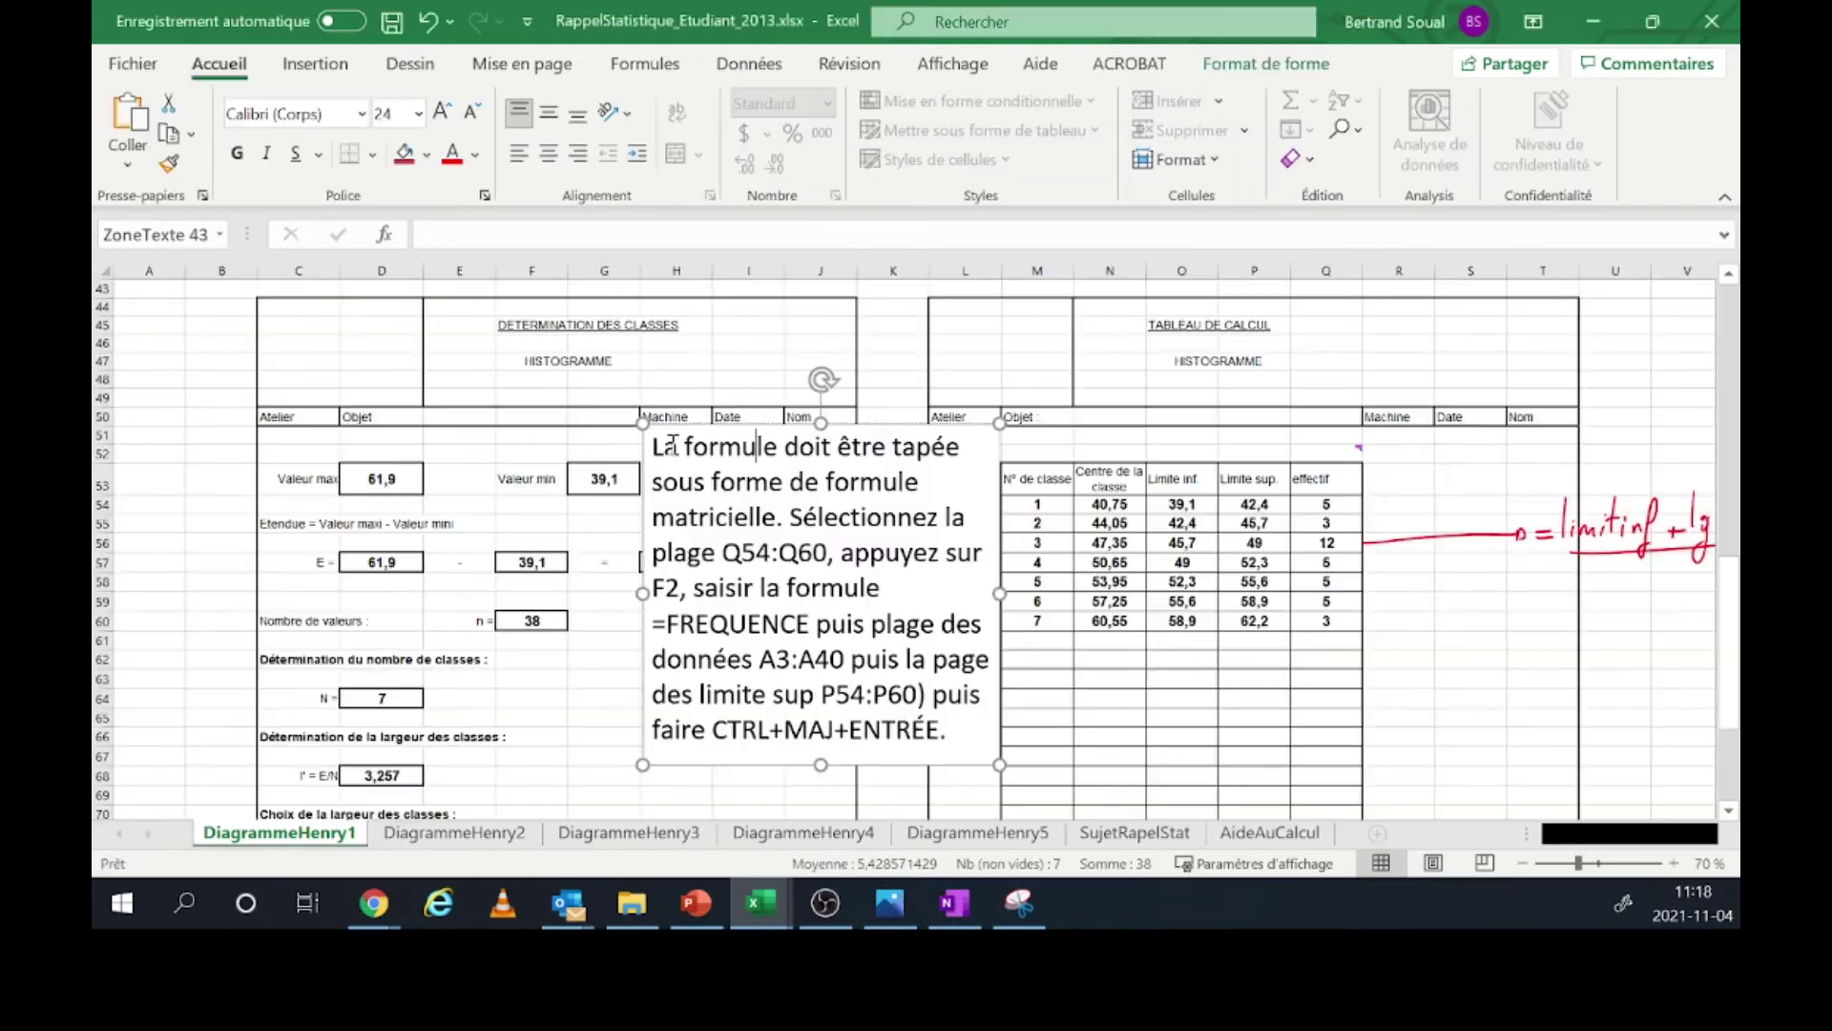
left_click_drag(649, 445, 960, 737)
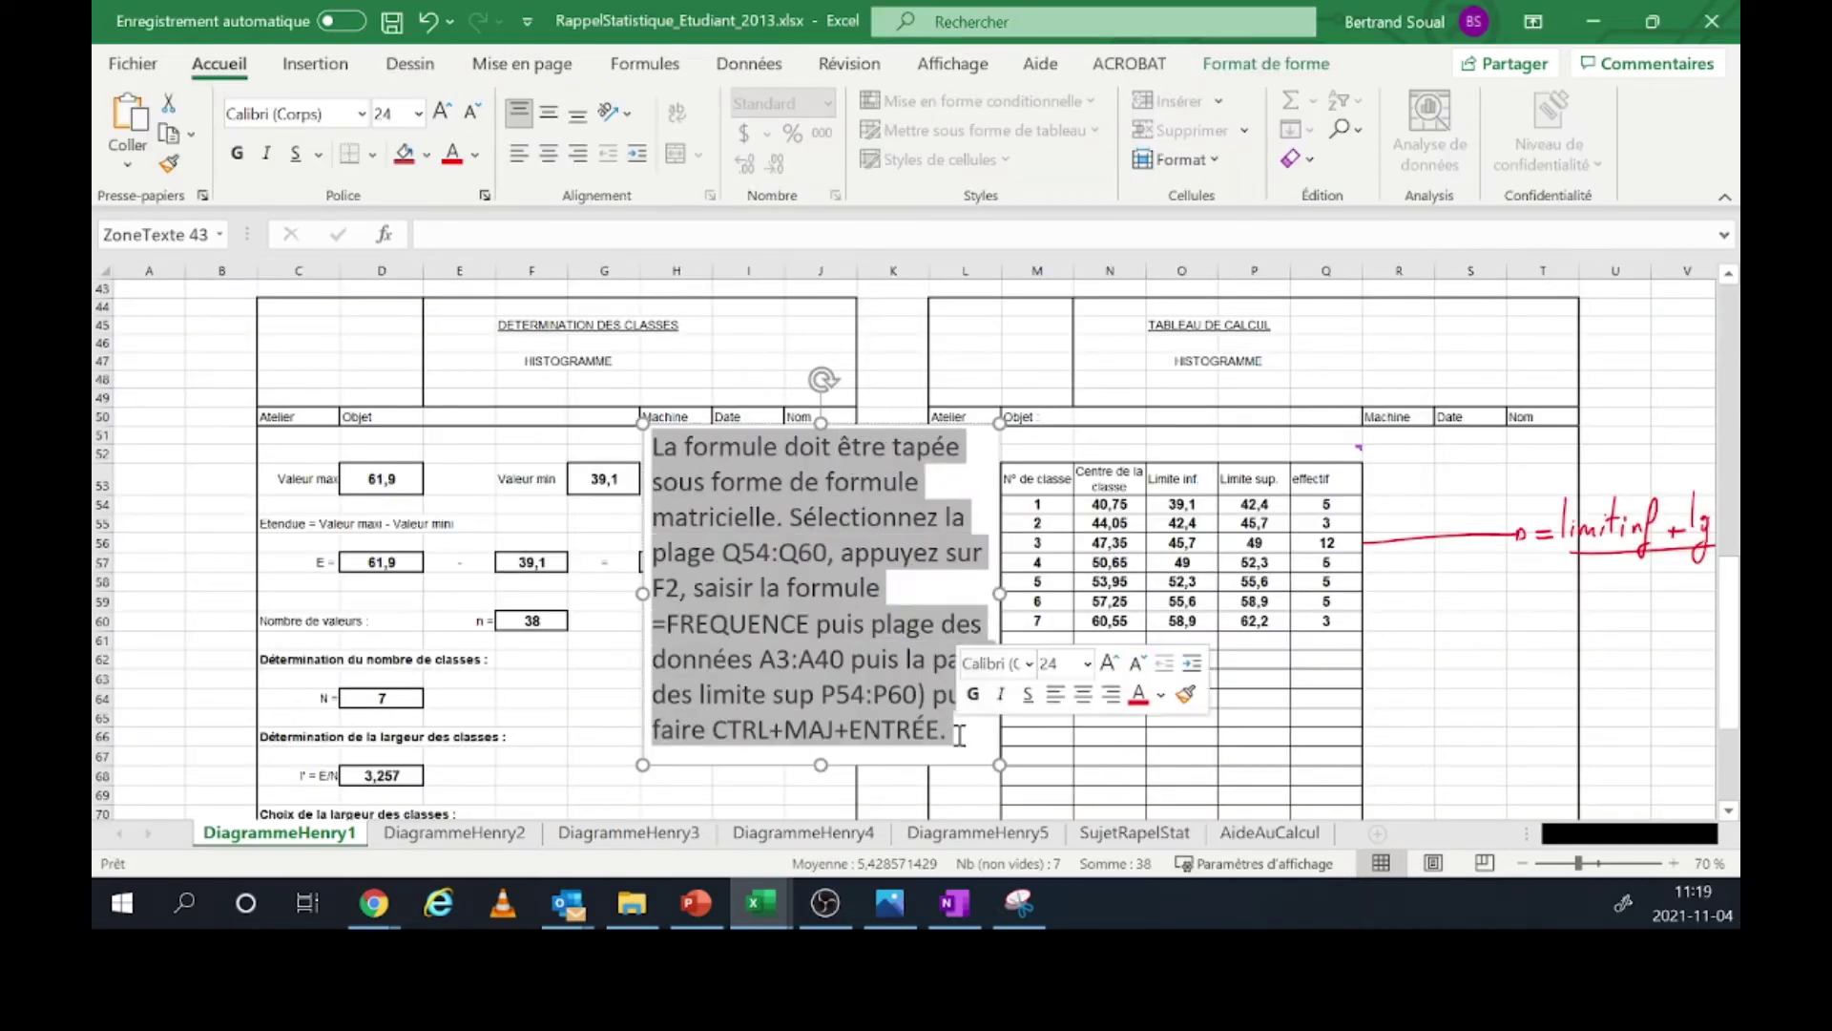
left_click(960, 738)
- Clear the effectif values in Q54:Q60 and start a FREQUENCE formula across that range
left_click_drag(1336, 504, 1325, 622)
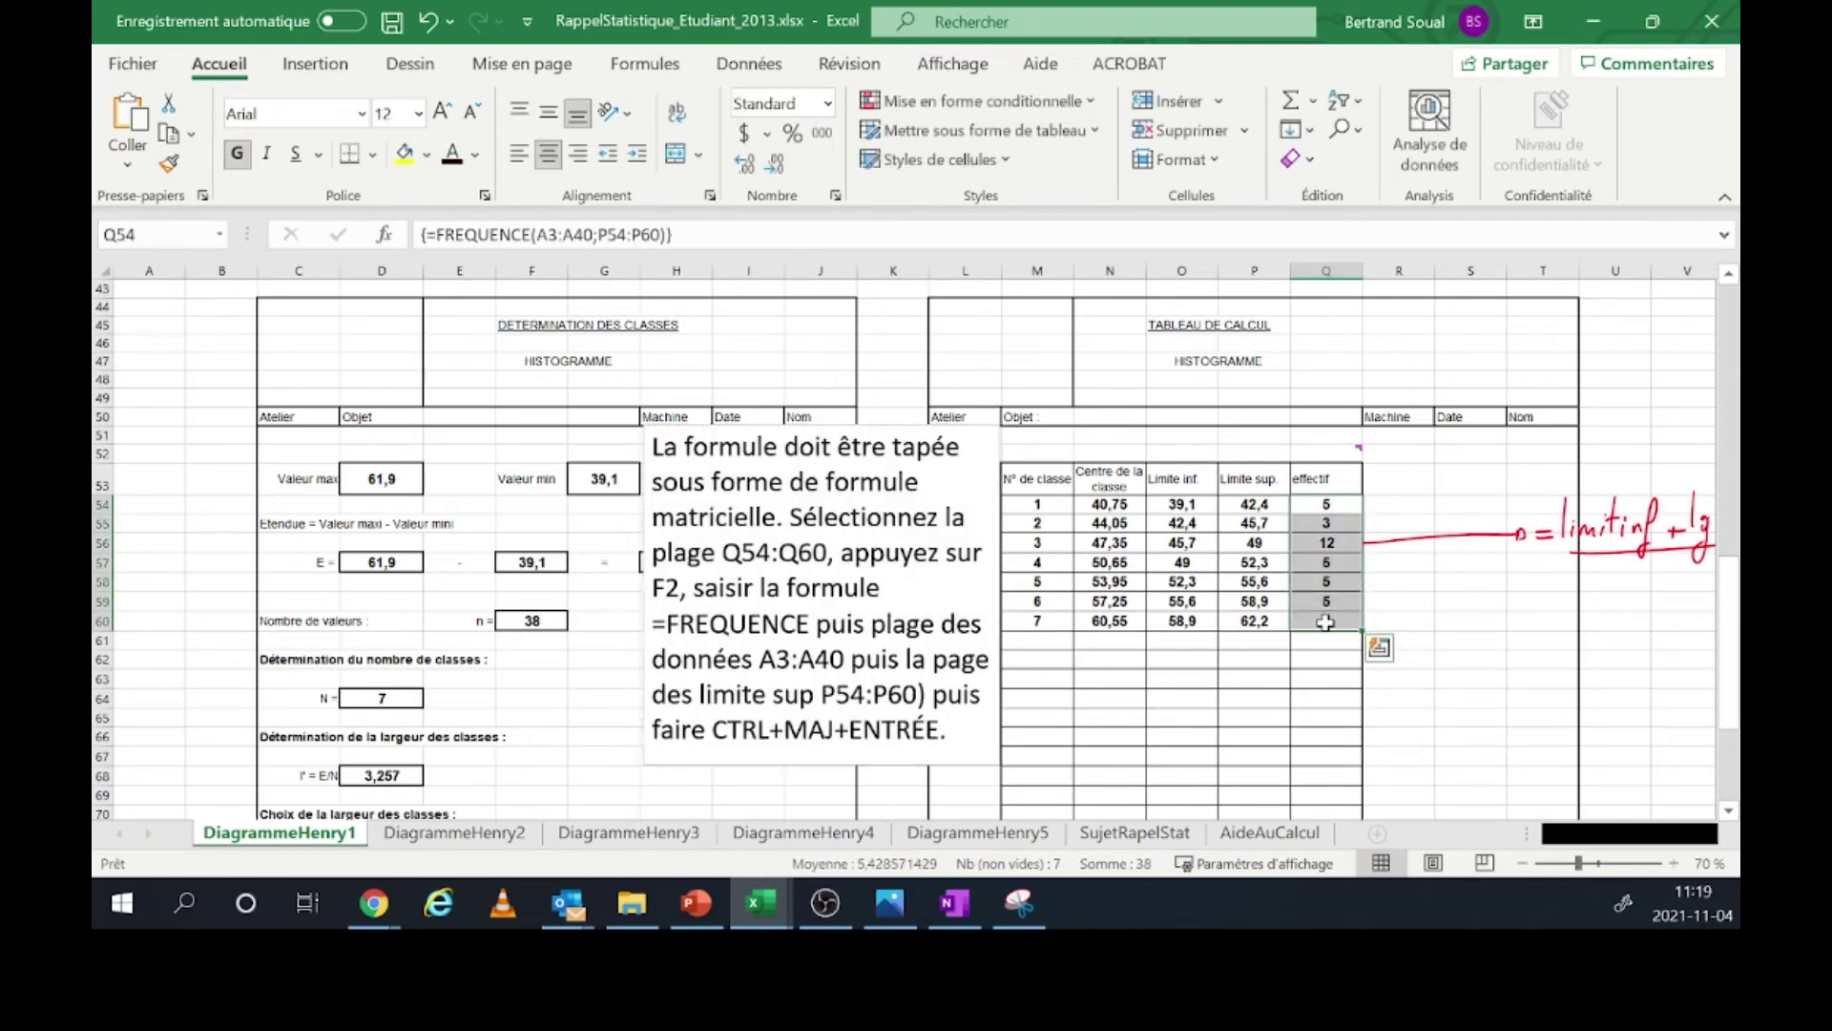
key("Delete")
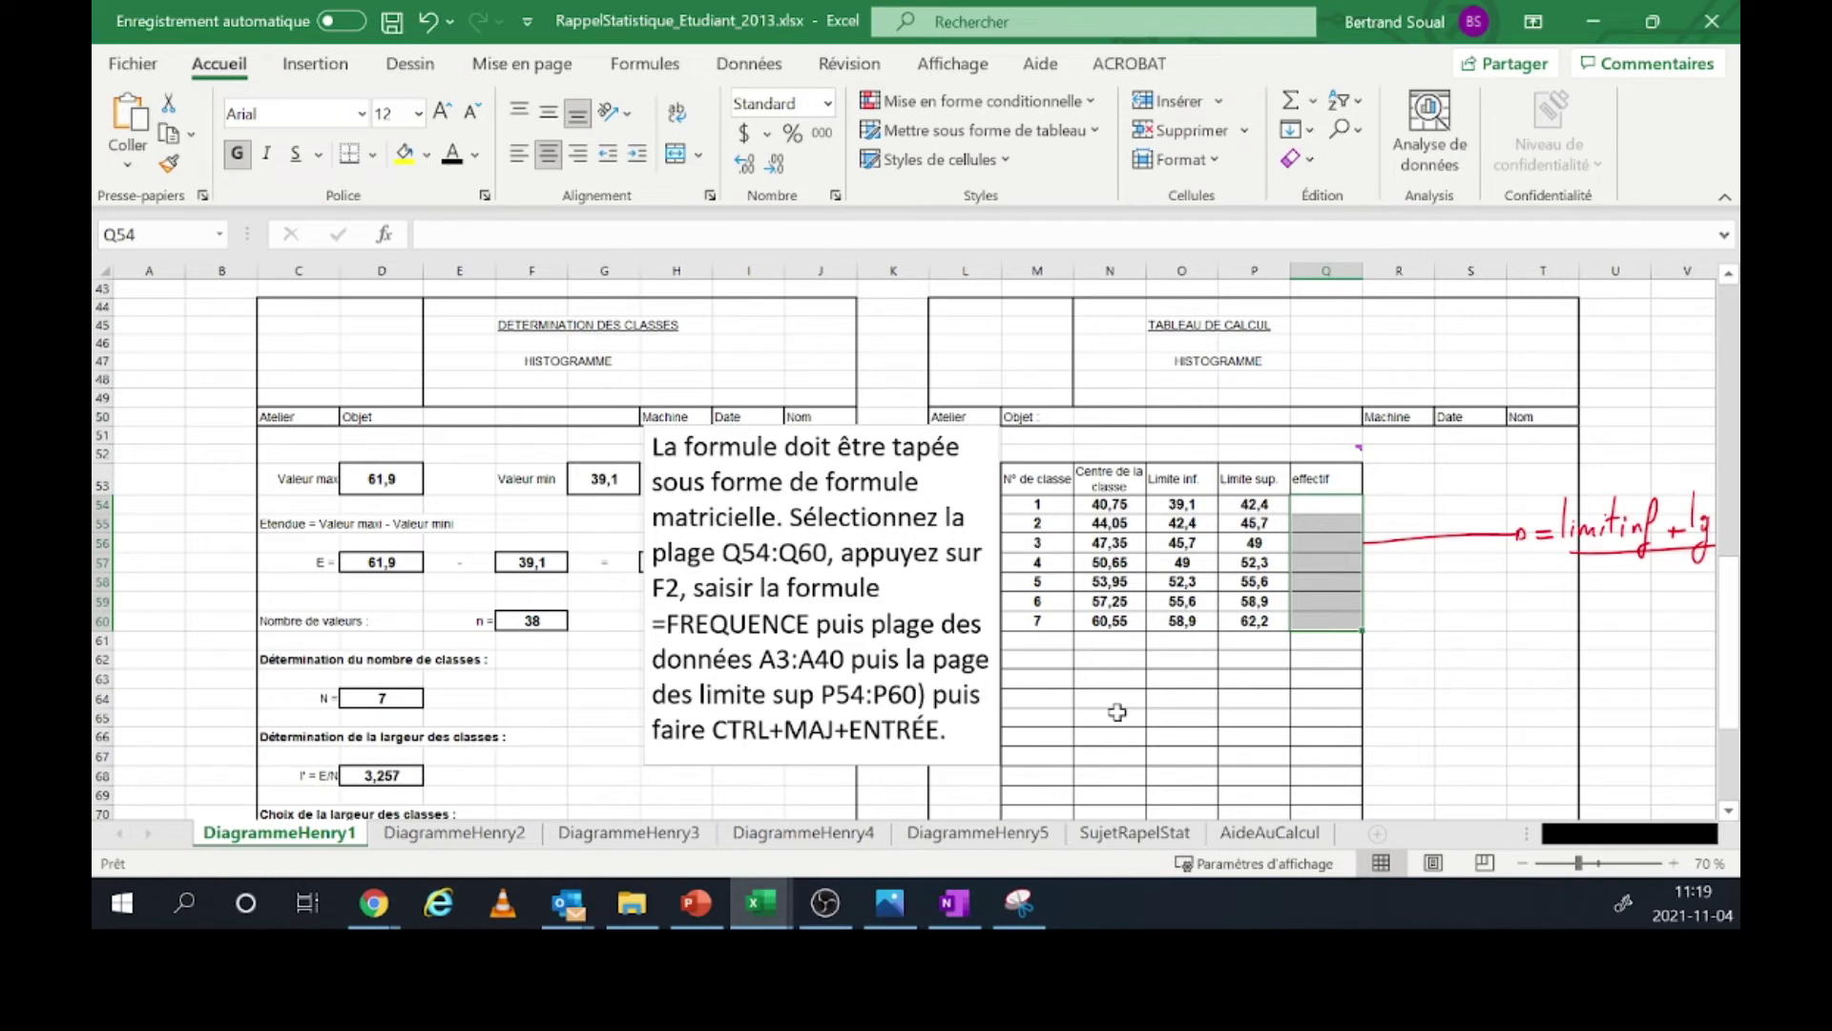
left_click_drag(1318, 508, 1324, 621)
type("=")
key("BackSpace")
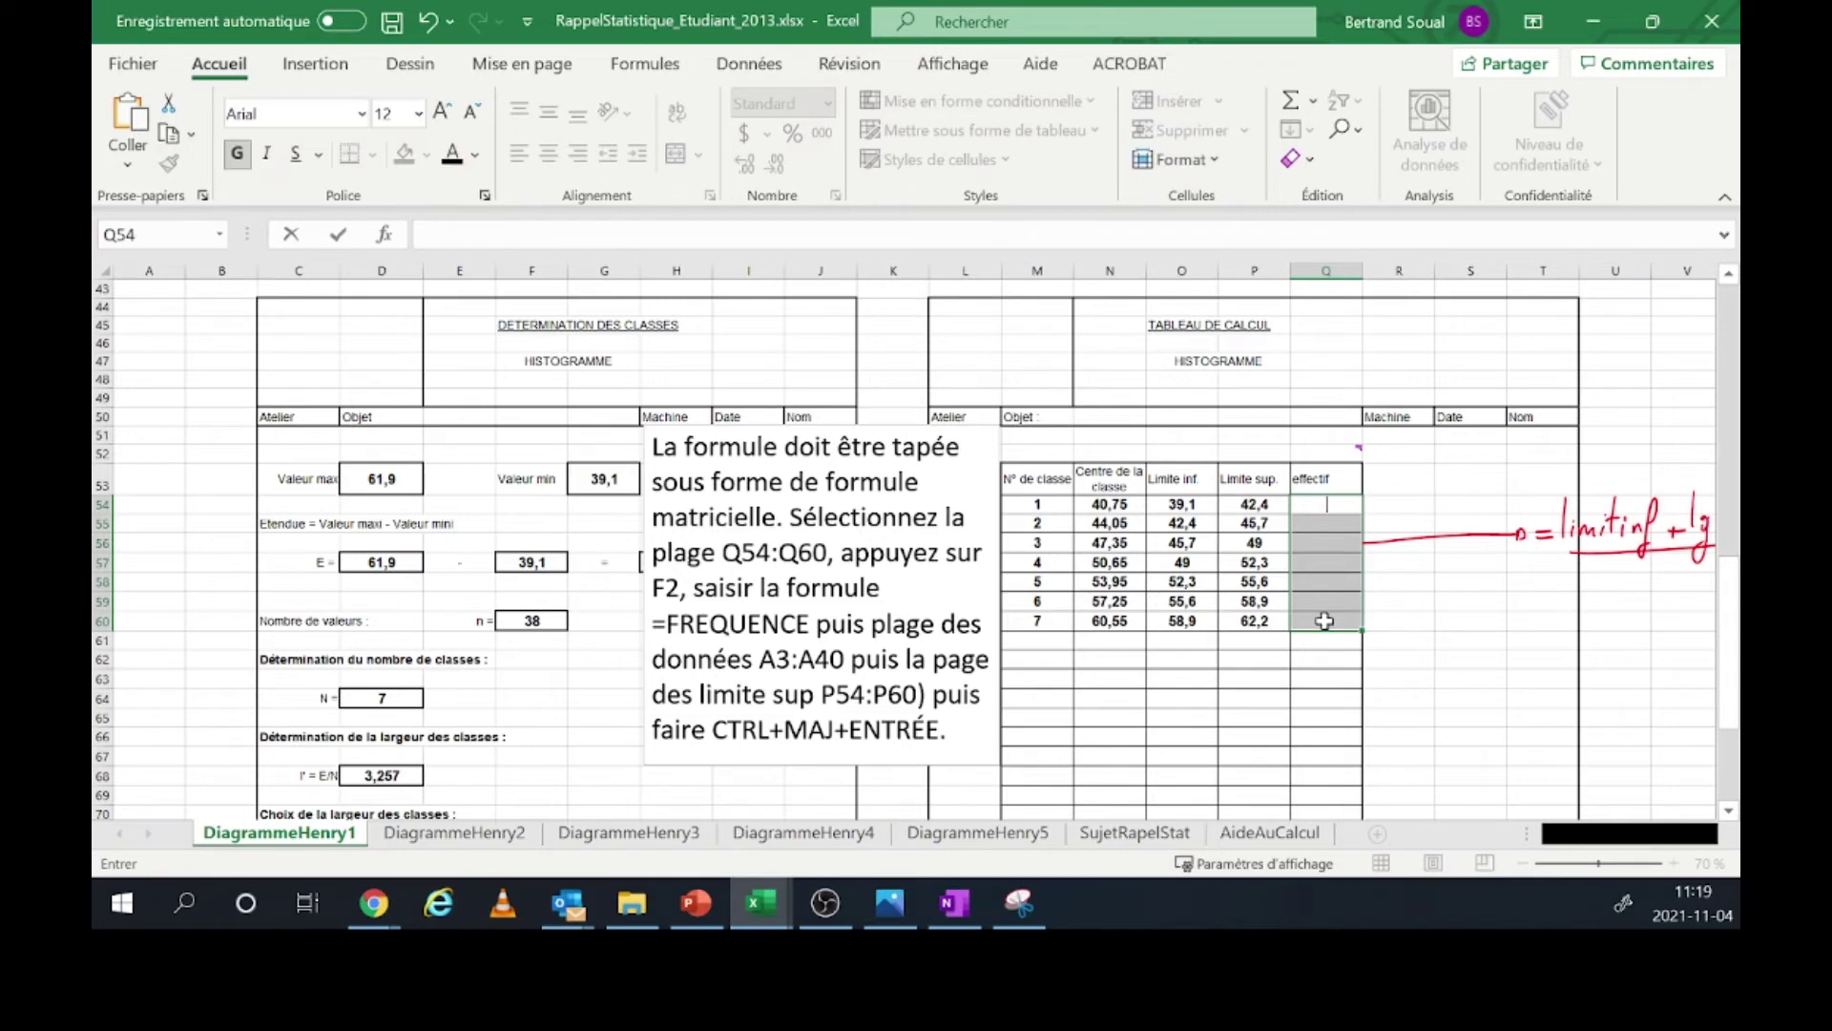
type("=")
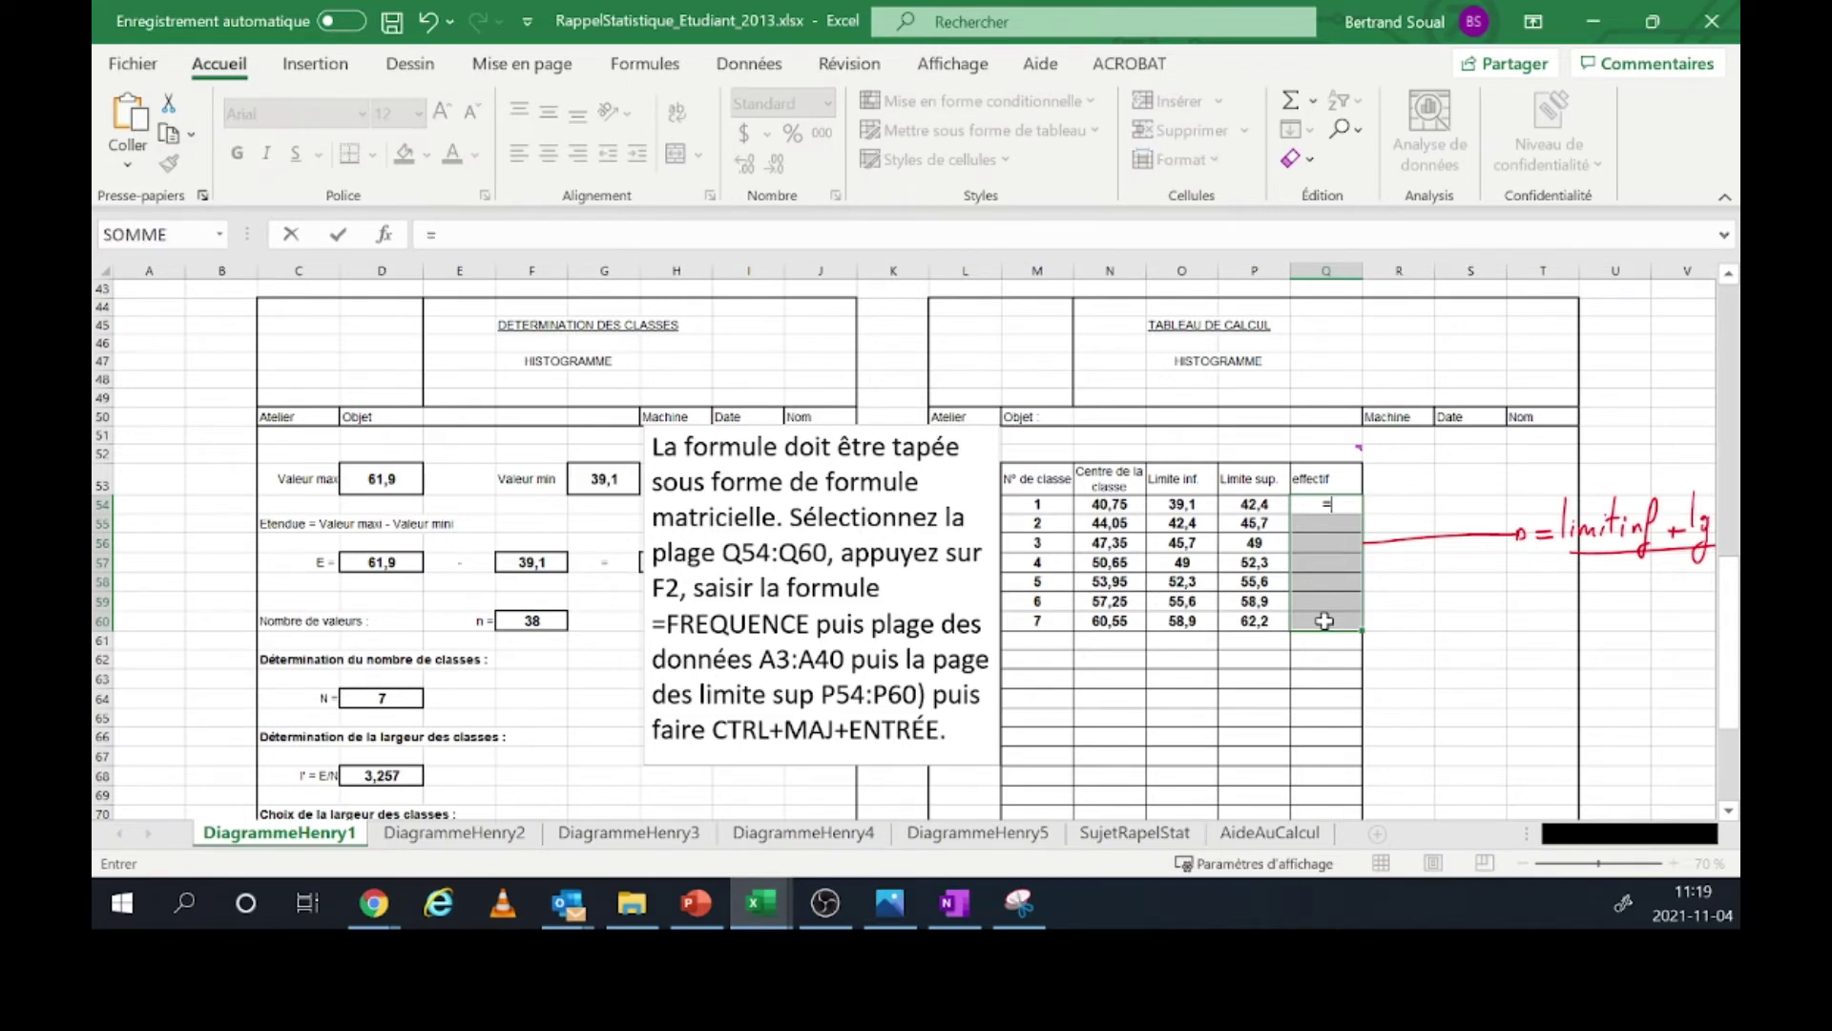
type("fre")
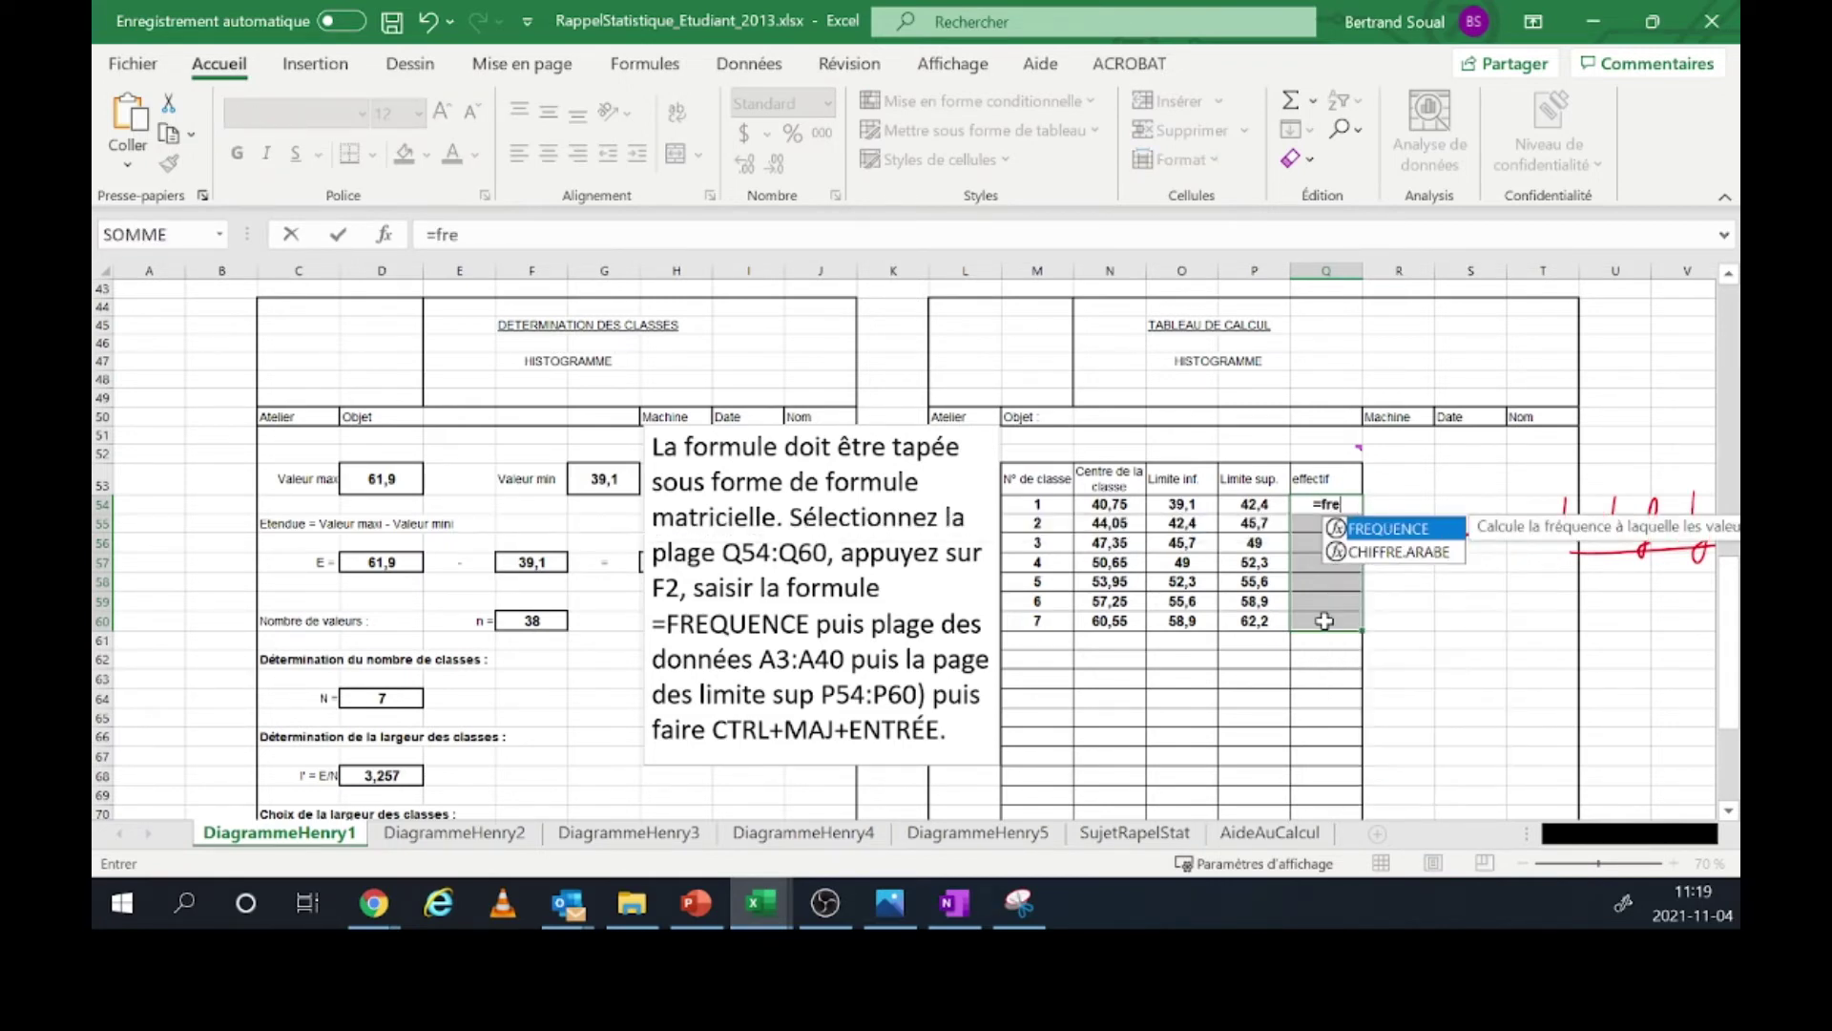
double_click(1384, 529)
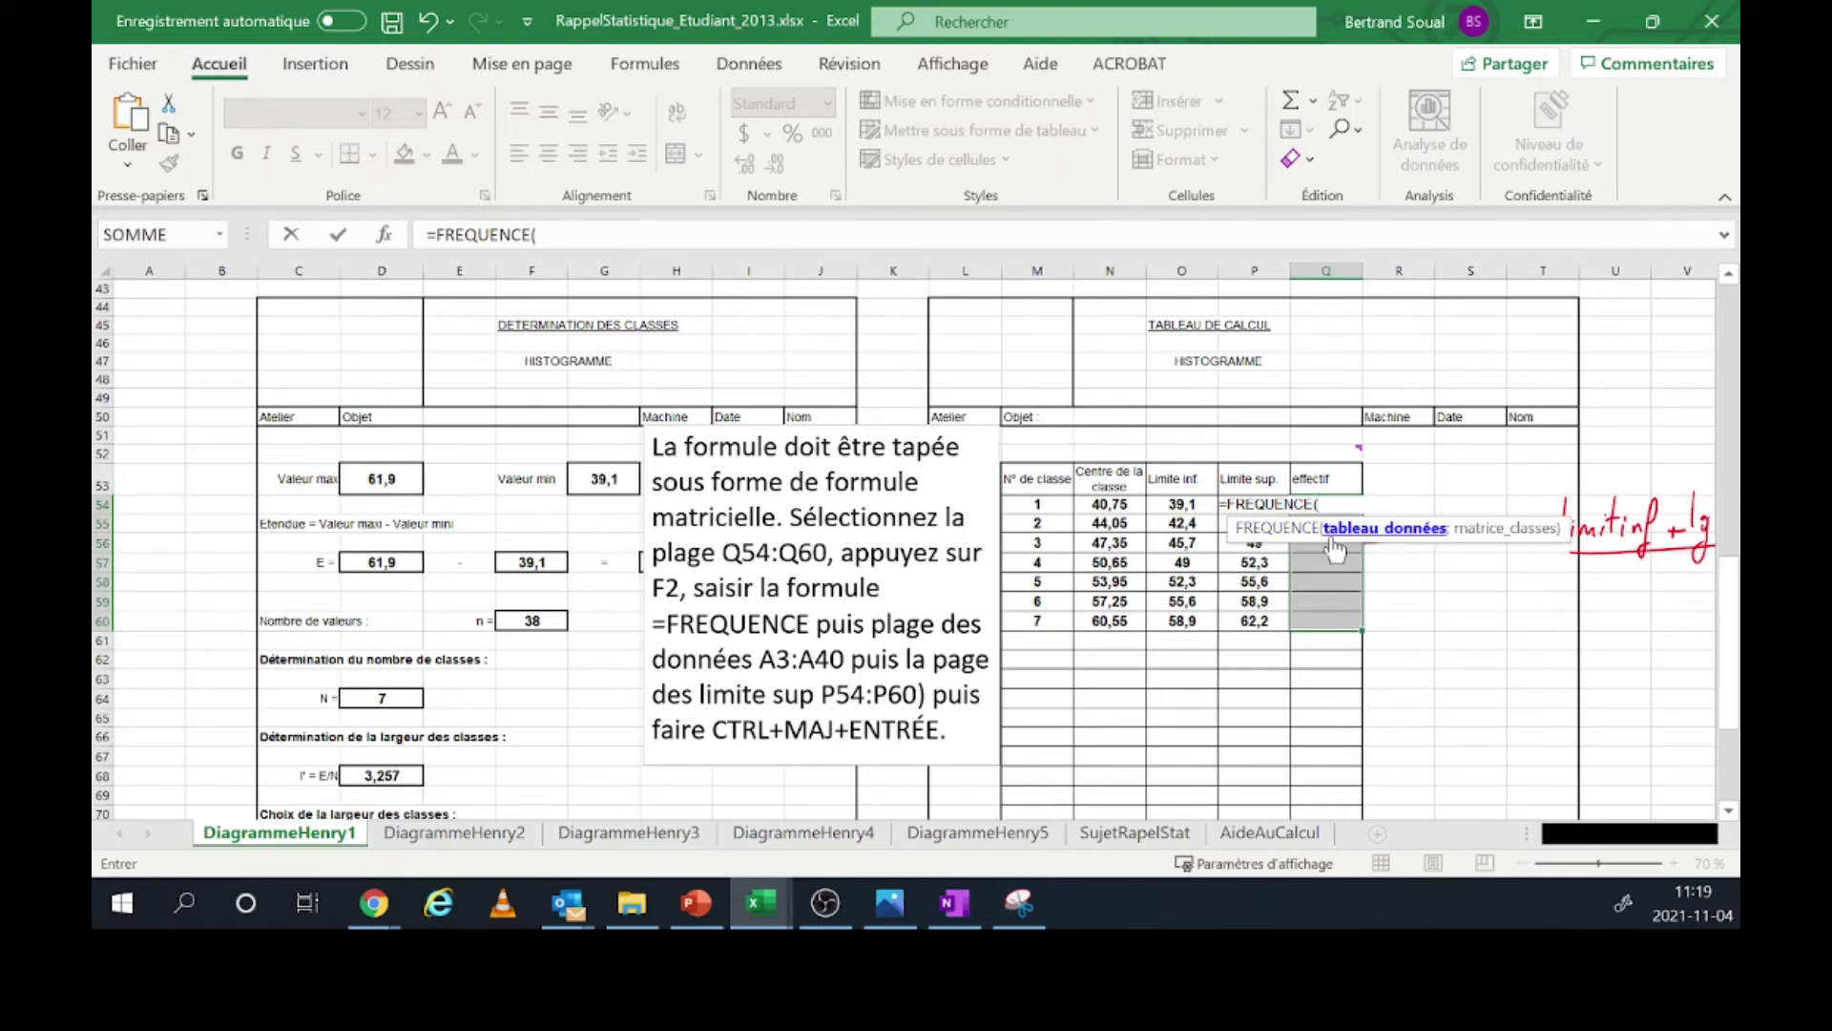
- Complete the FREQUENCE formula with the data A3:A40 and the upper class limits P54:P60, entered as an array formula
scroll(630, 486, "up", 14)
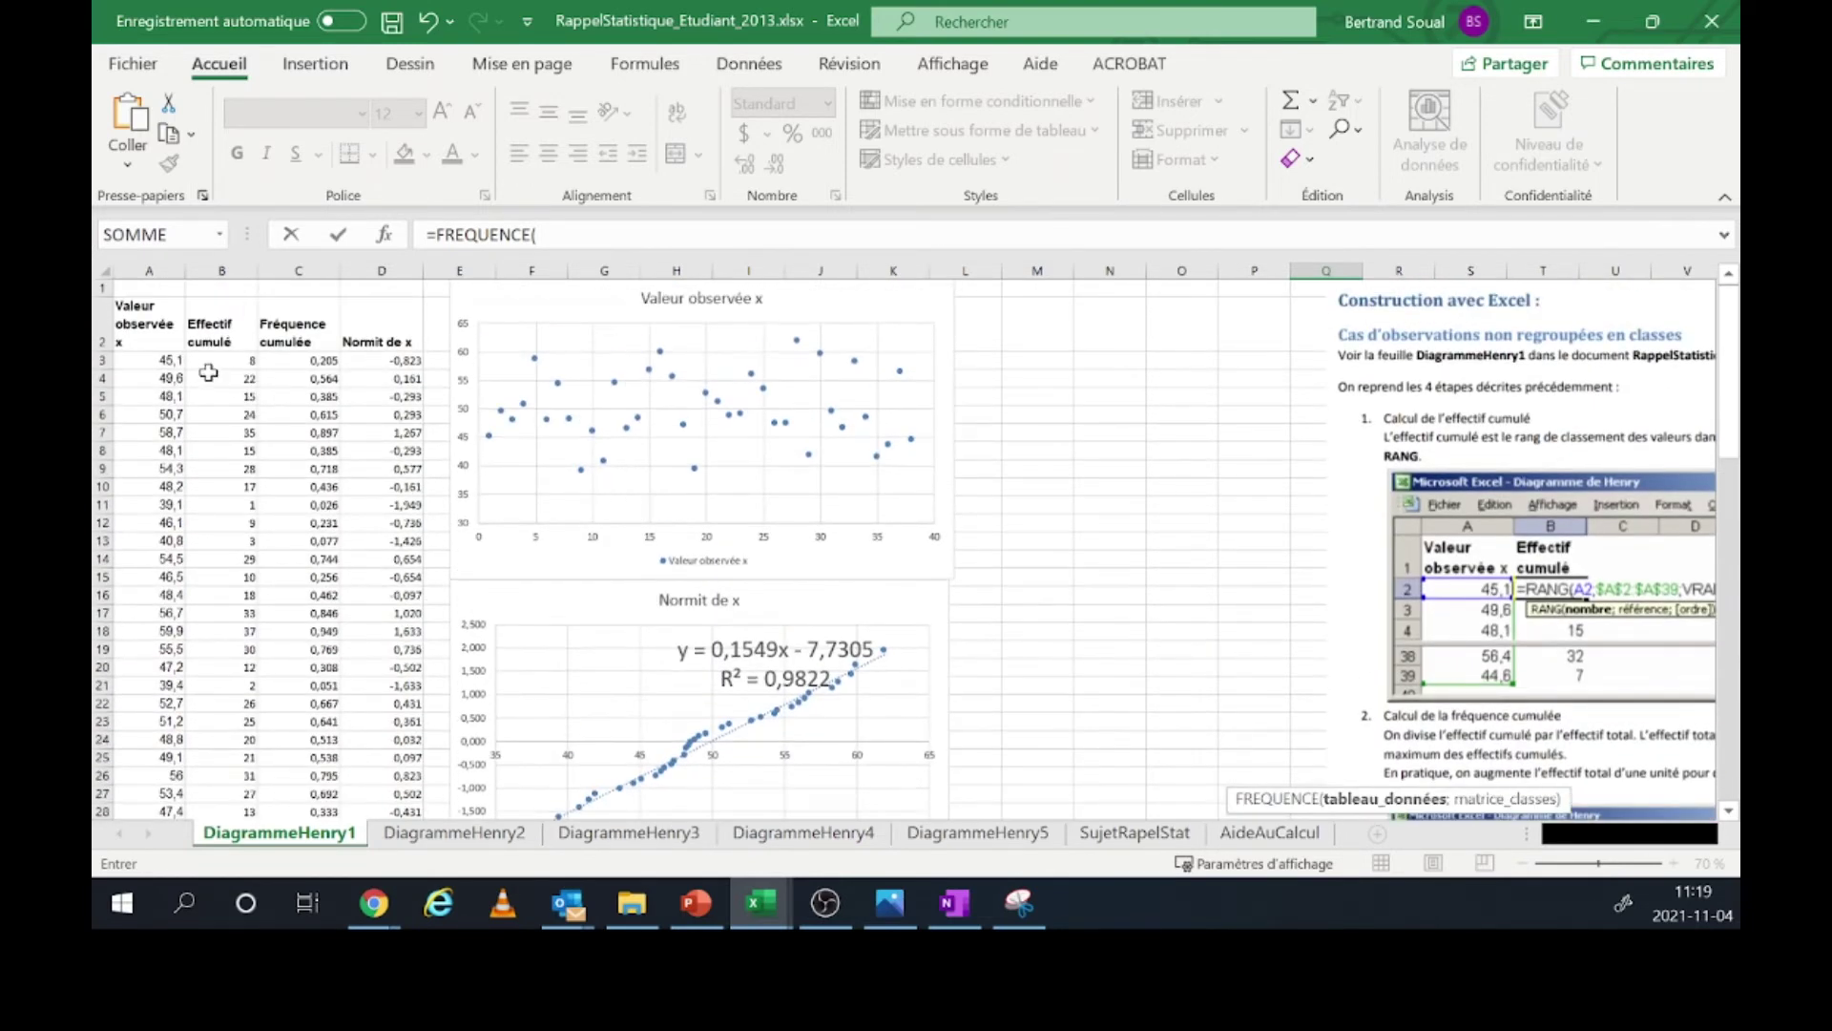
left_click_drag(156, 361, 168, 771)
scroll(1192, 530, "down", 9)
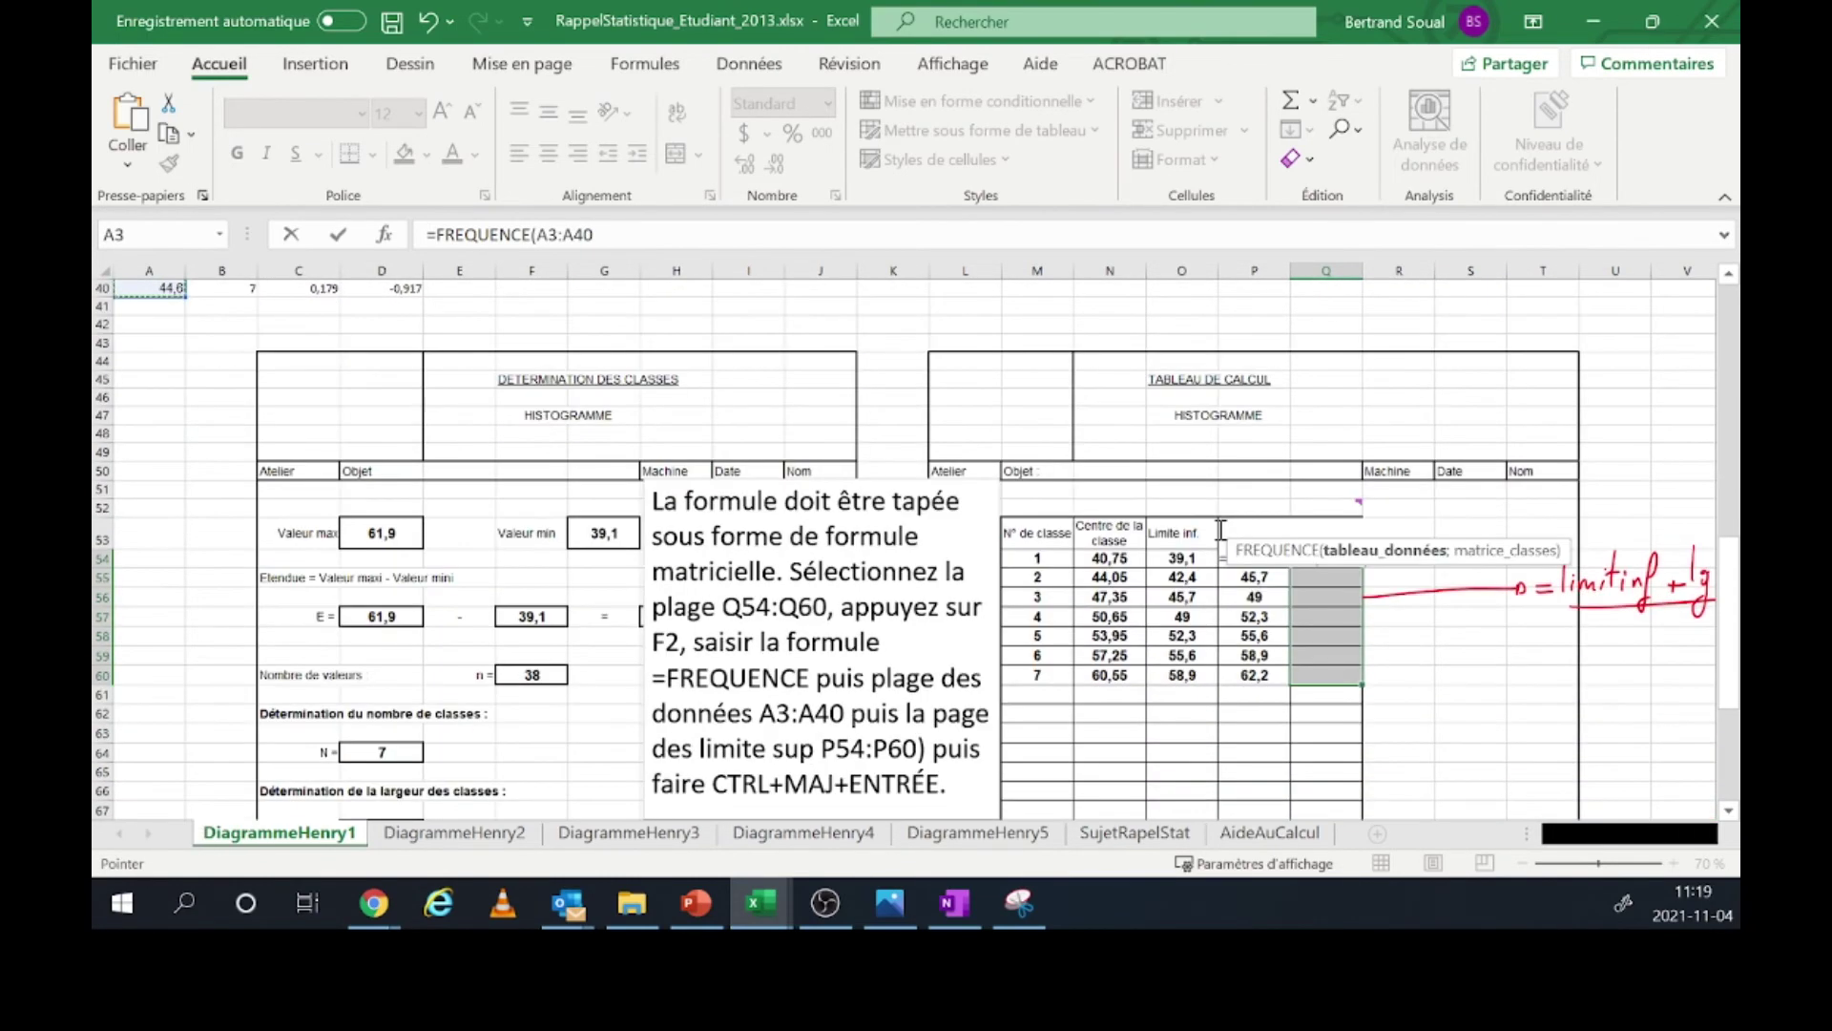
scroll(1221, 529, "down", 1)
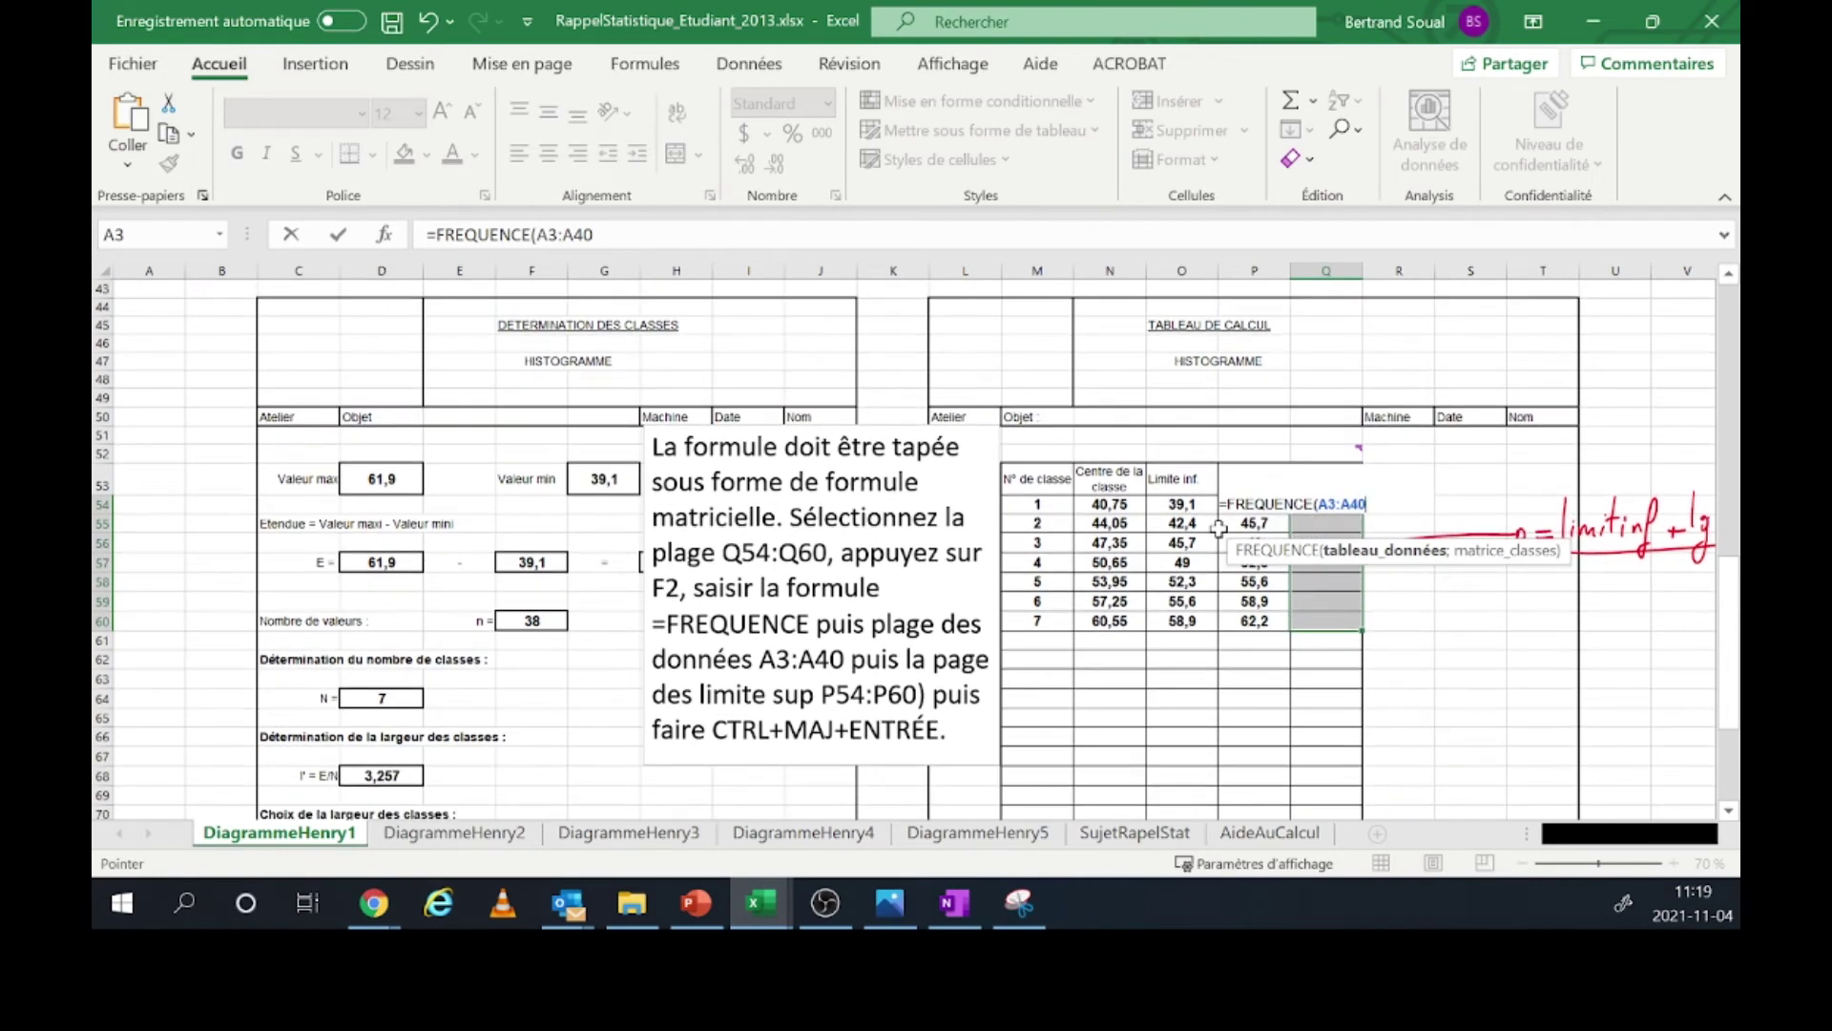
type(";")
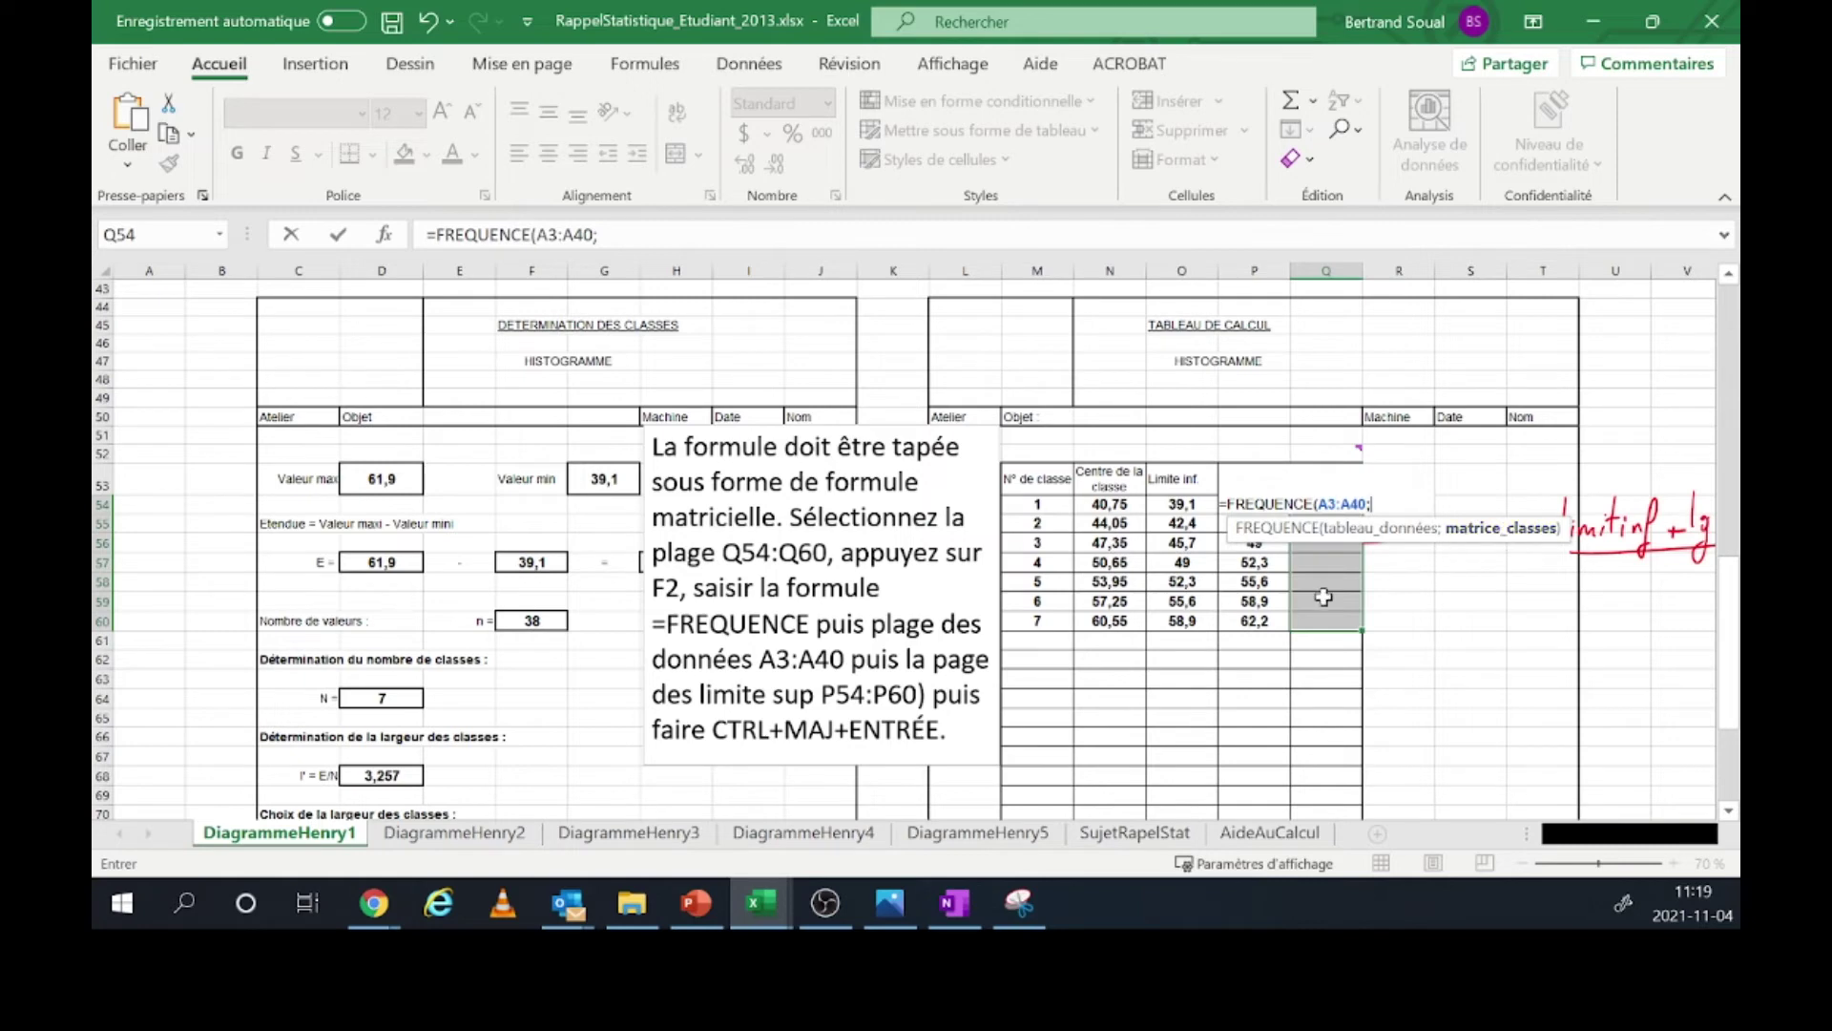
left_click_drag(1258, 621, 1251, 507)
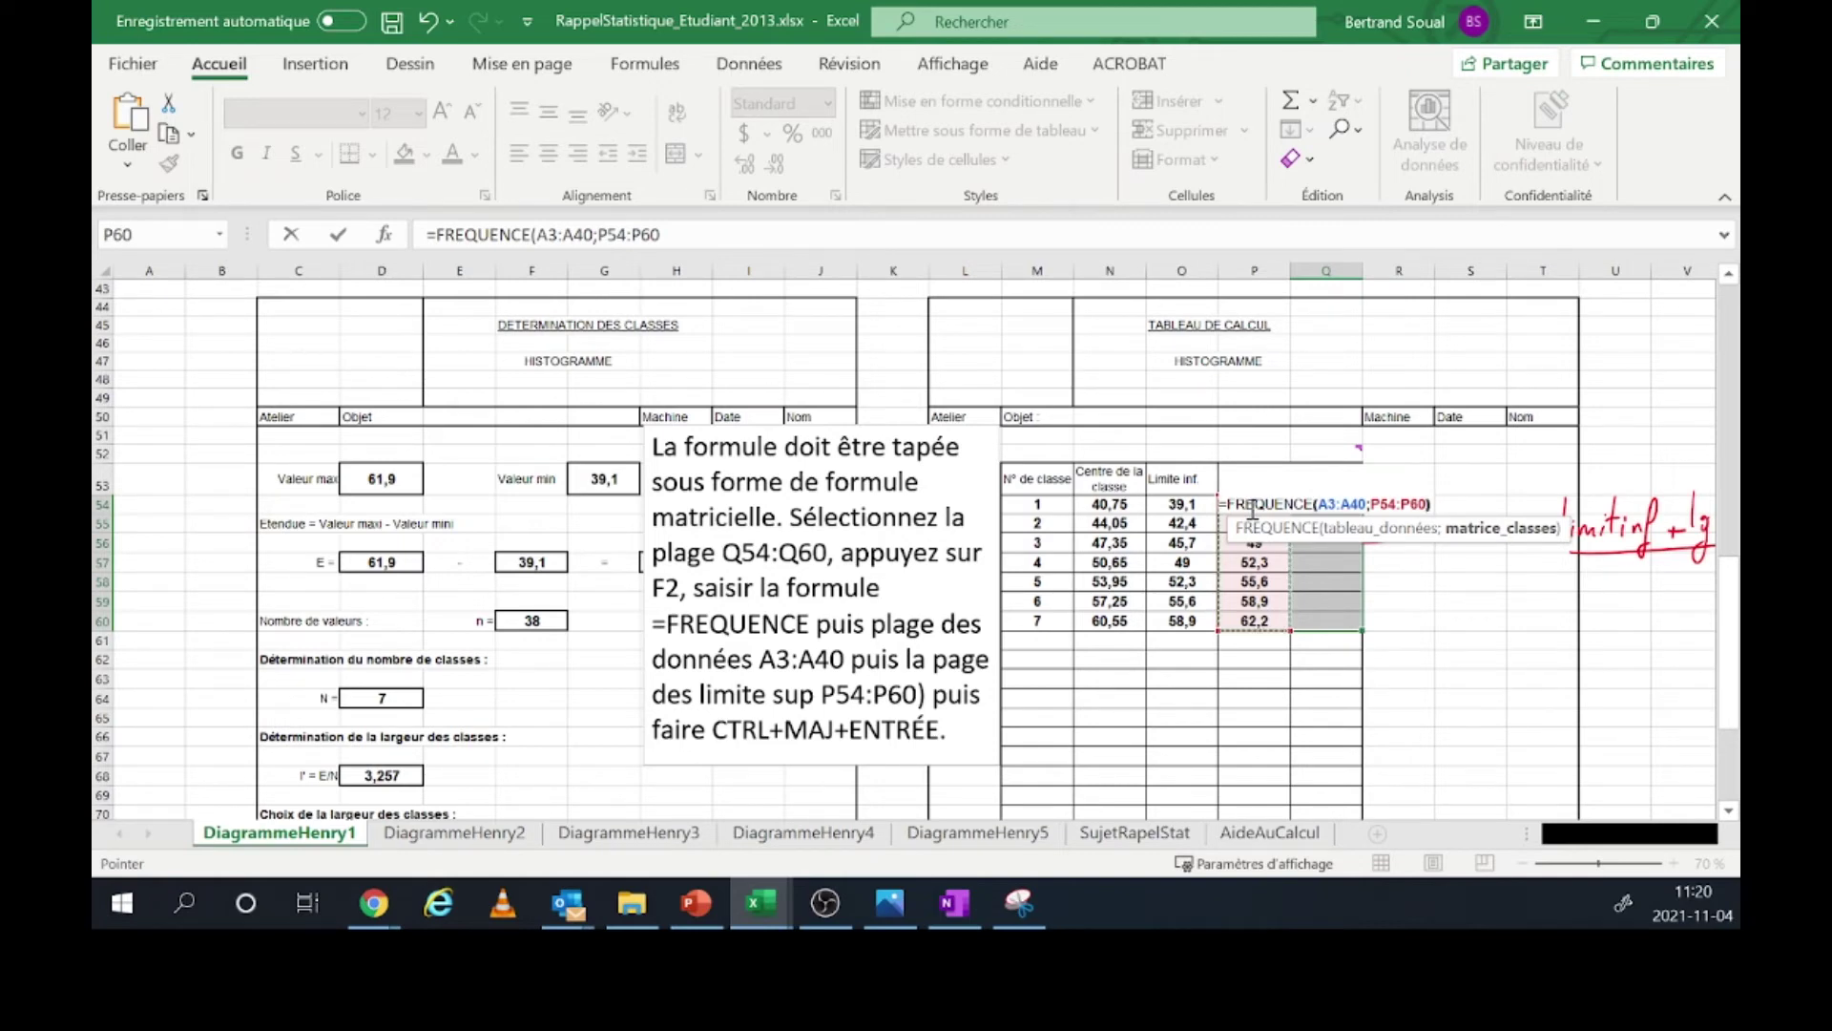
type(")")
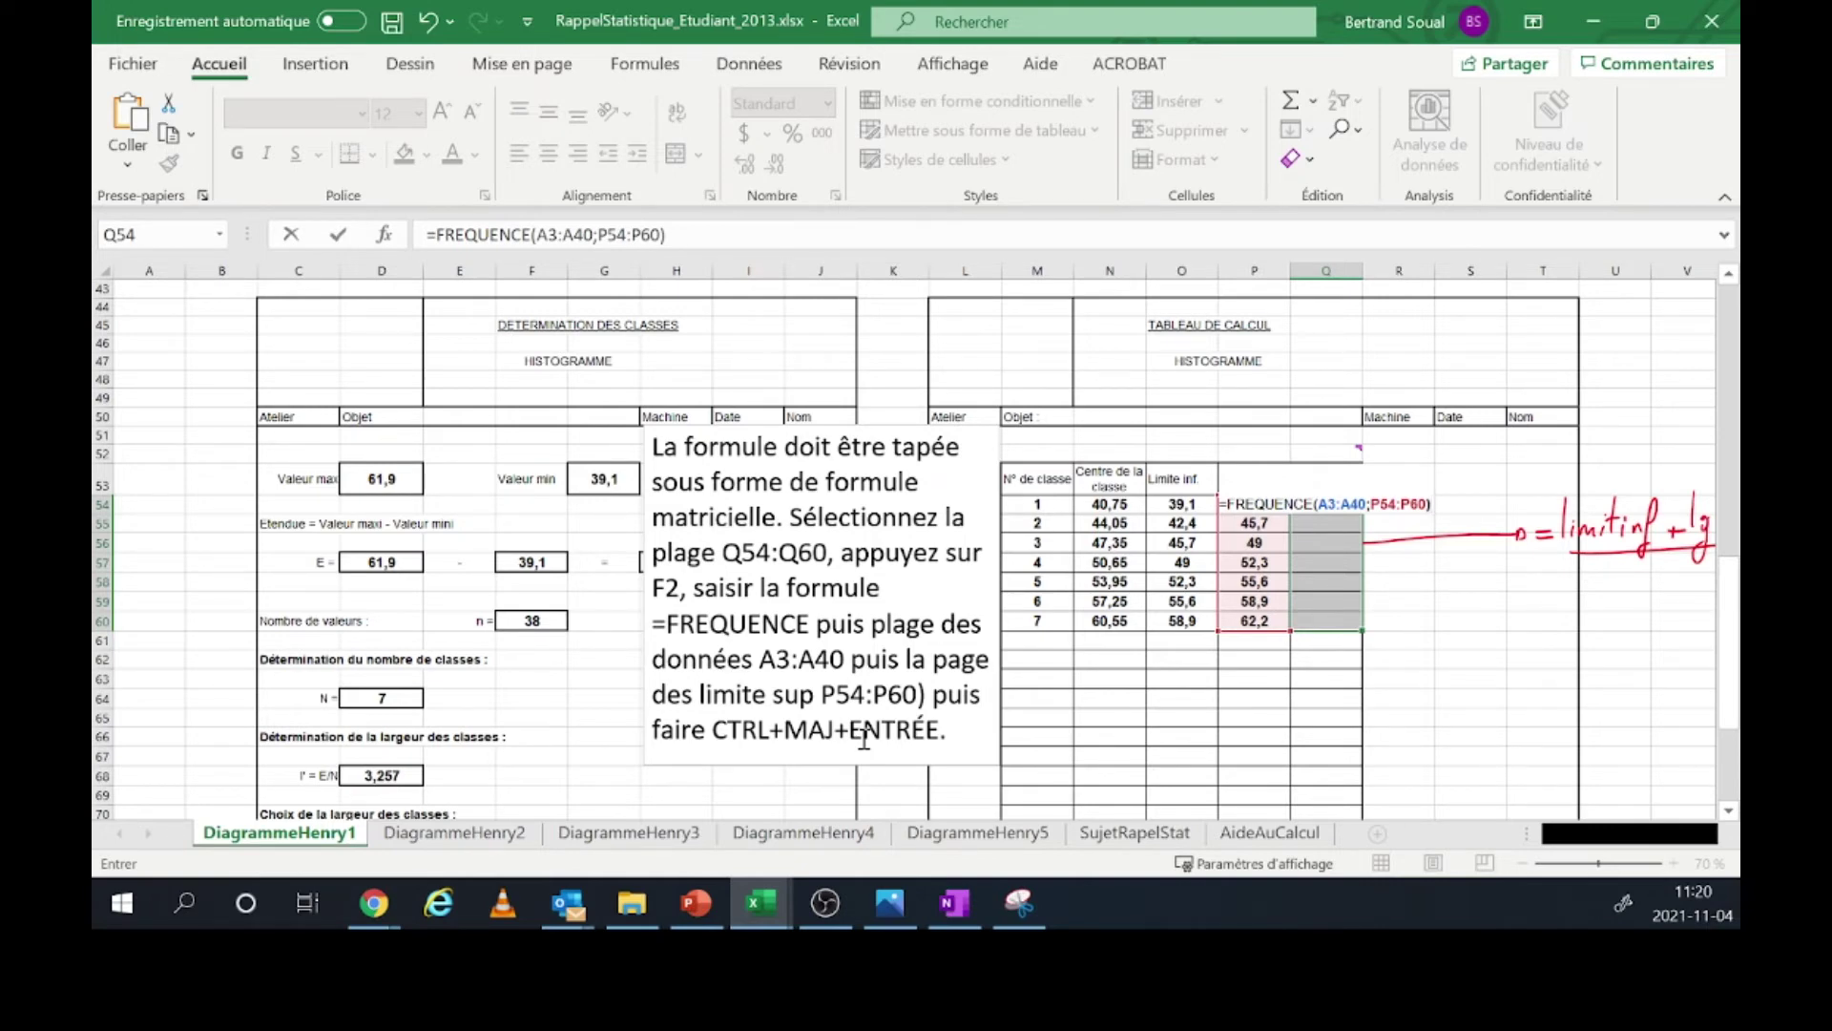
key("ctrl+shift+Return")
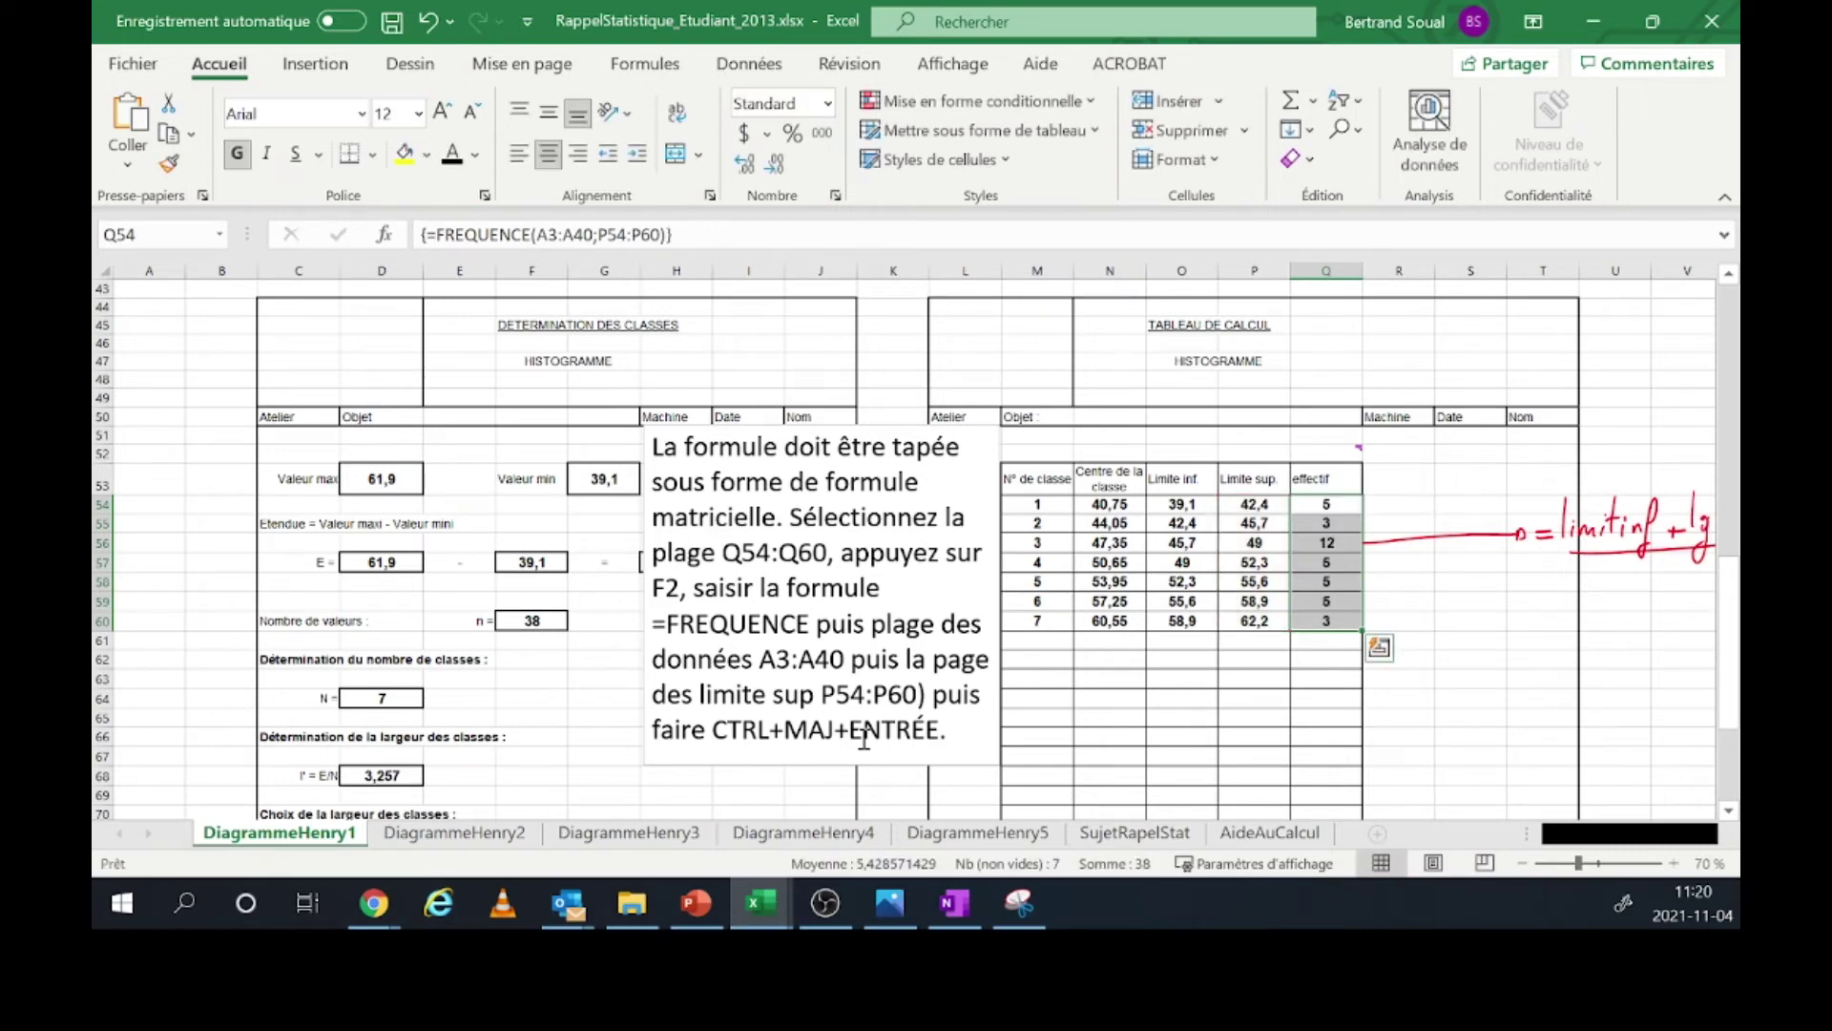
- Total the class frequencies below the effectif column in Q79 with a SOMME formula
scroll(1092, 741, "down", 5)
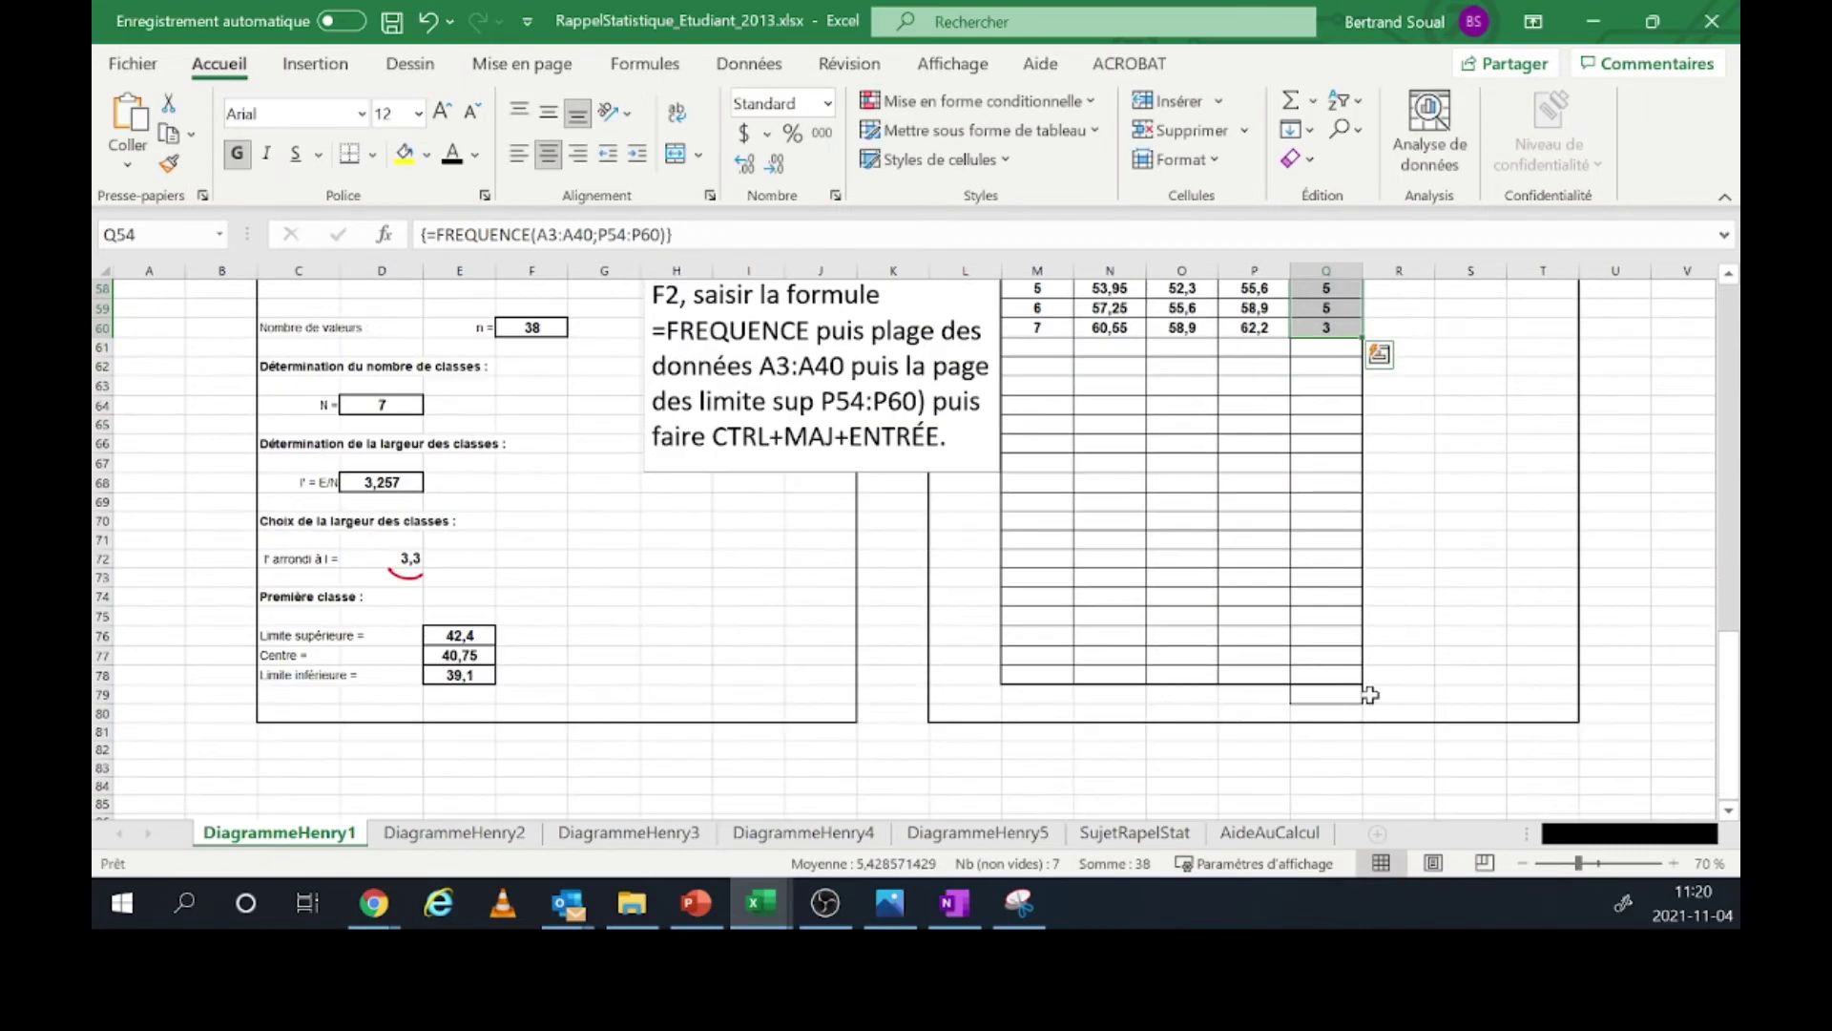
left_click(1326, 694)
type("=somme(")
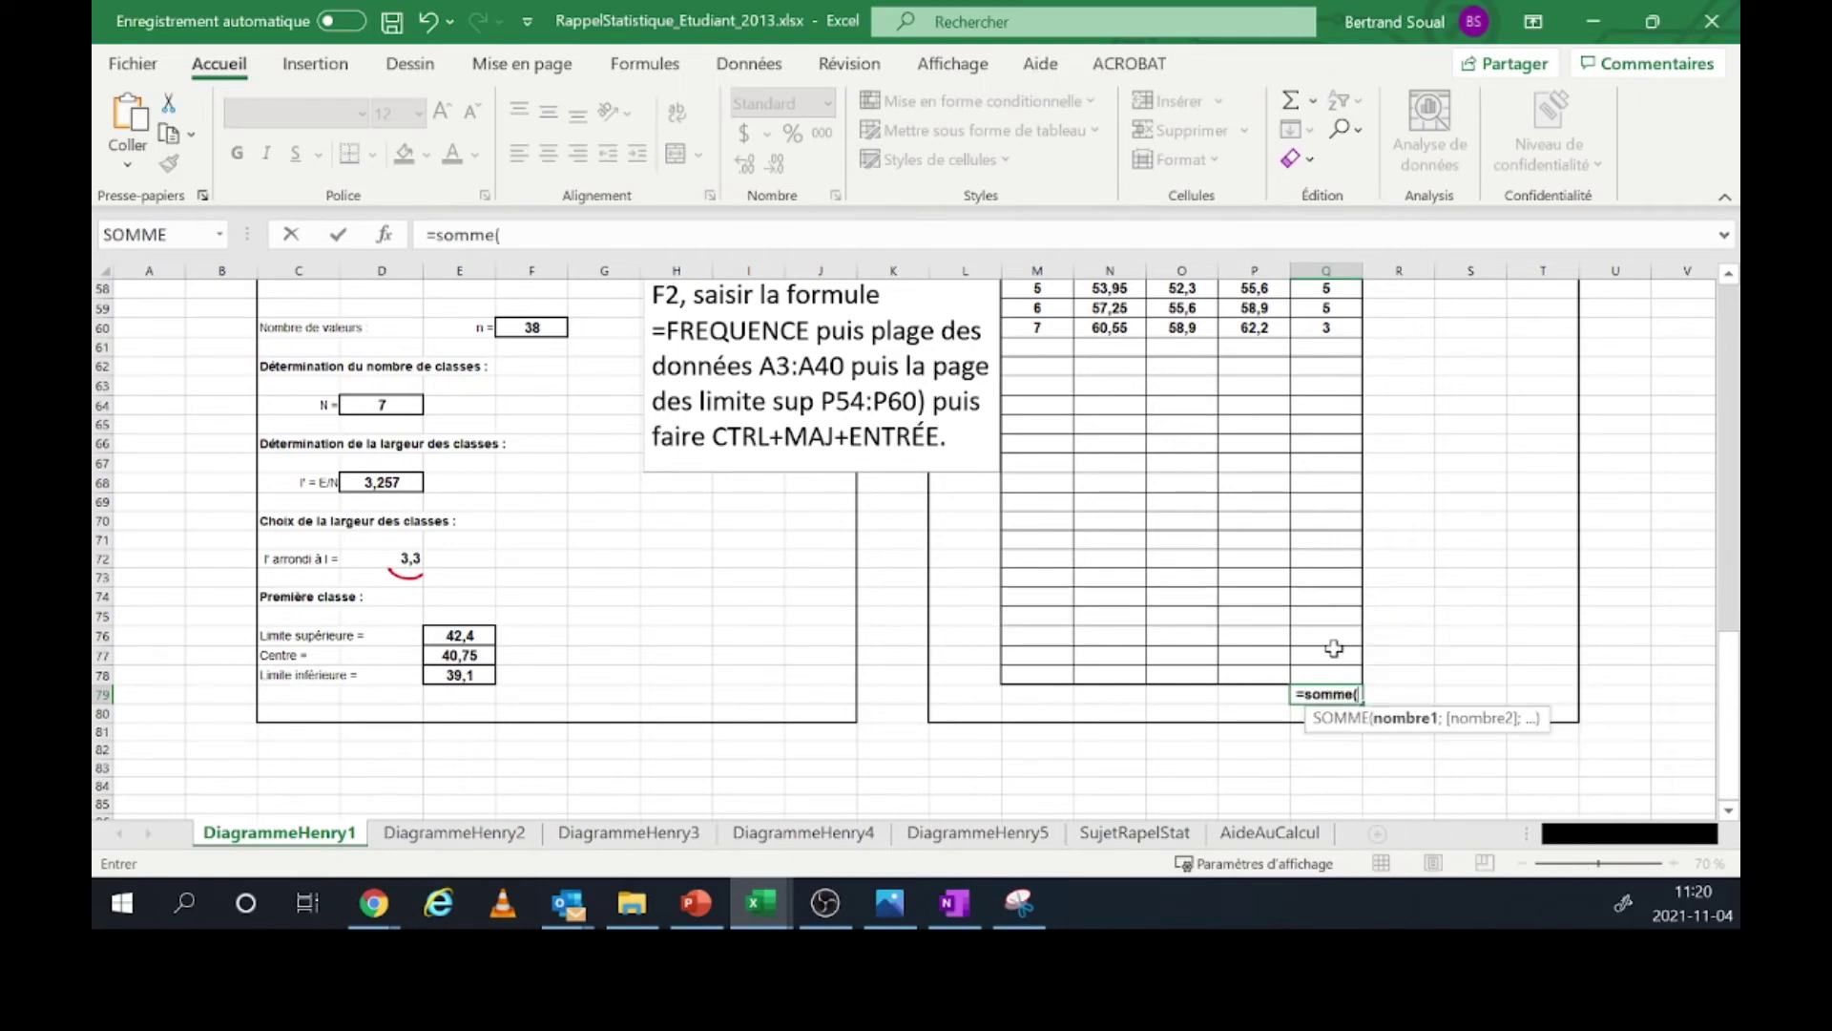
scroll(1334, 658, "up", 4)
left_click_drag(1326, 448, 1337, 564)
key("Return")
scroll(1336, 564, "up", 6)
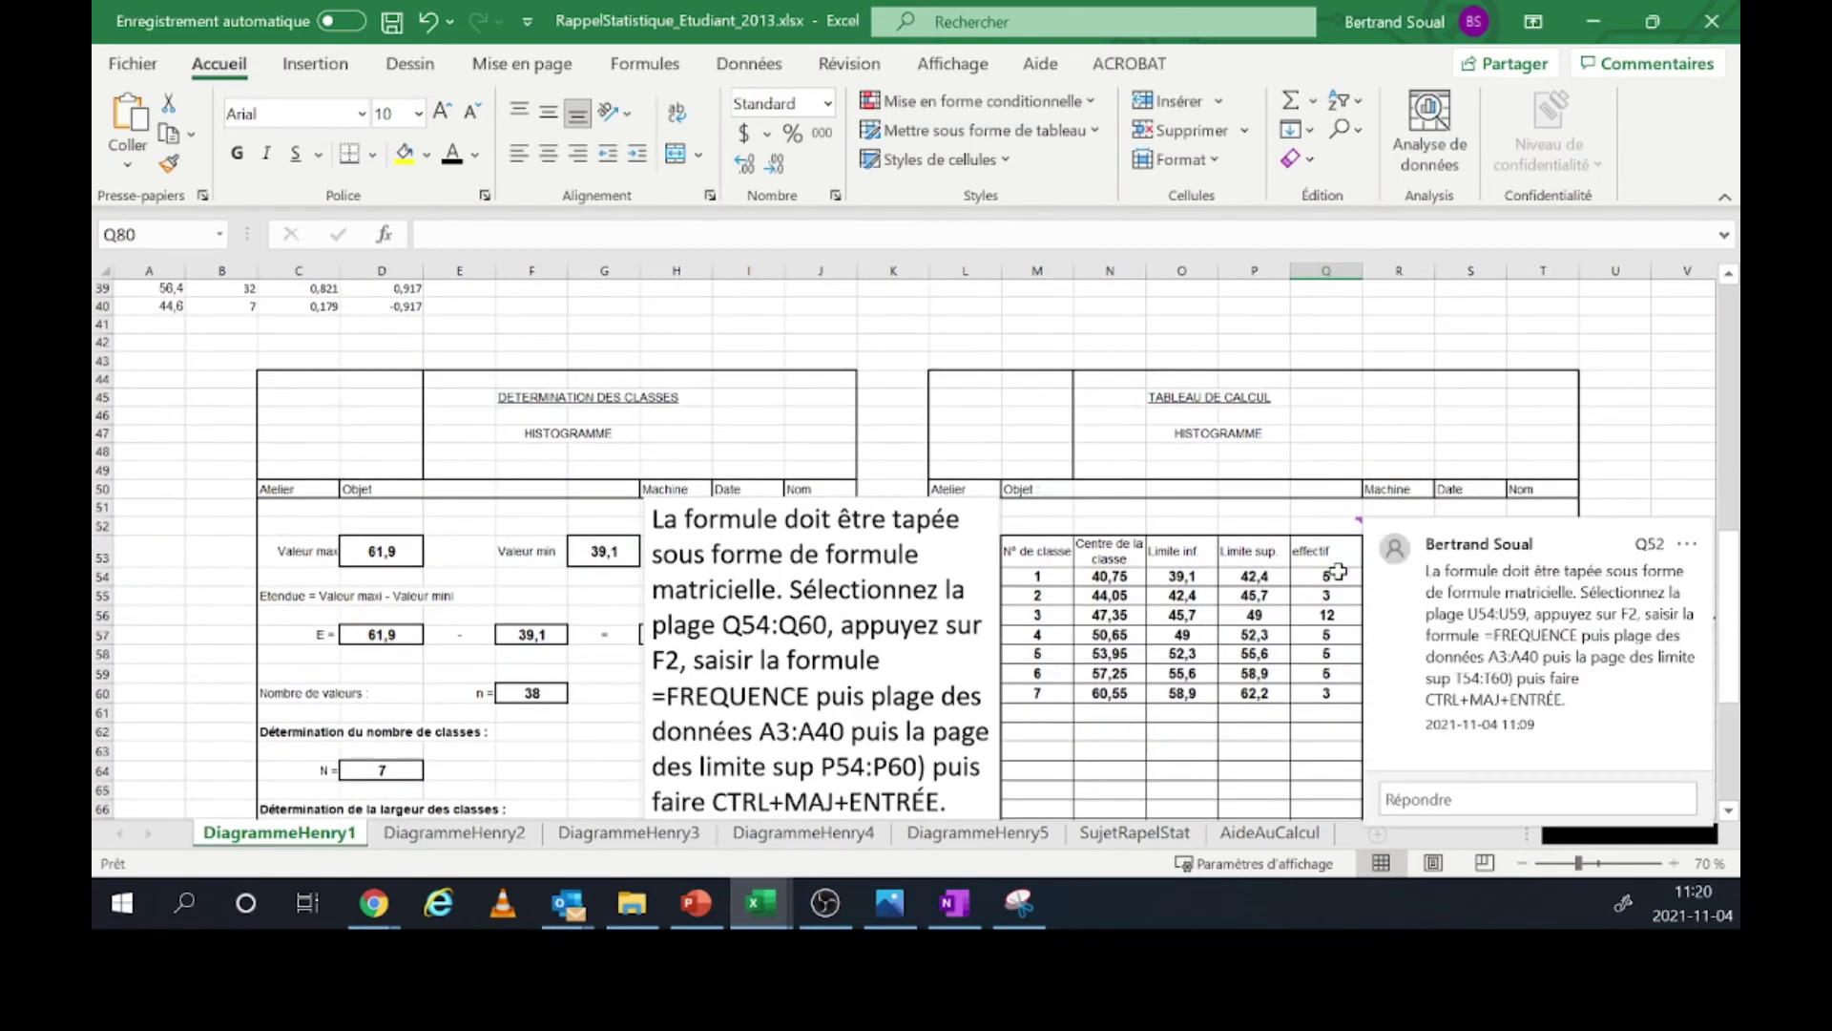
scroll(1337, 571, "down", 2)
scroll(1234, 667, "down", 2)
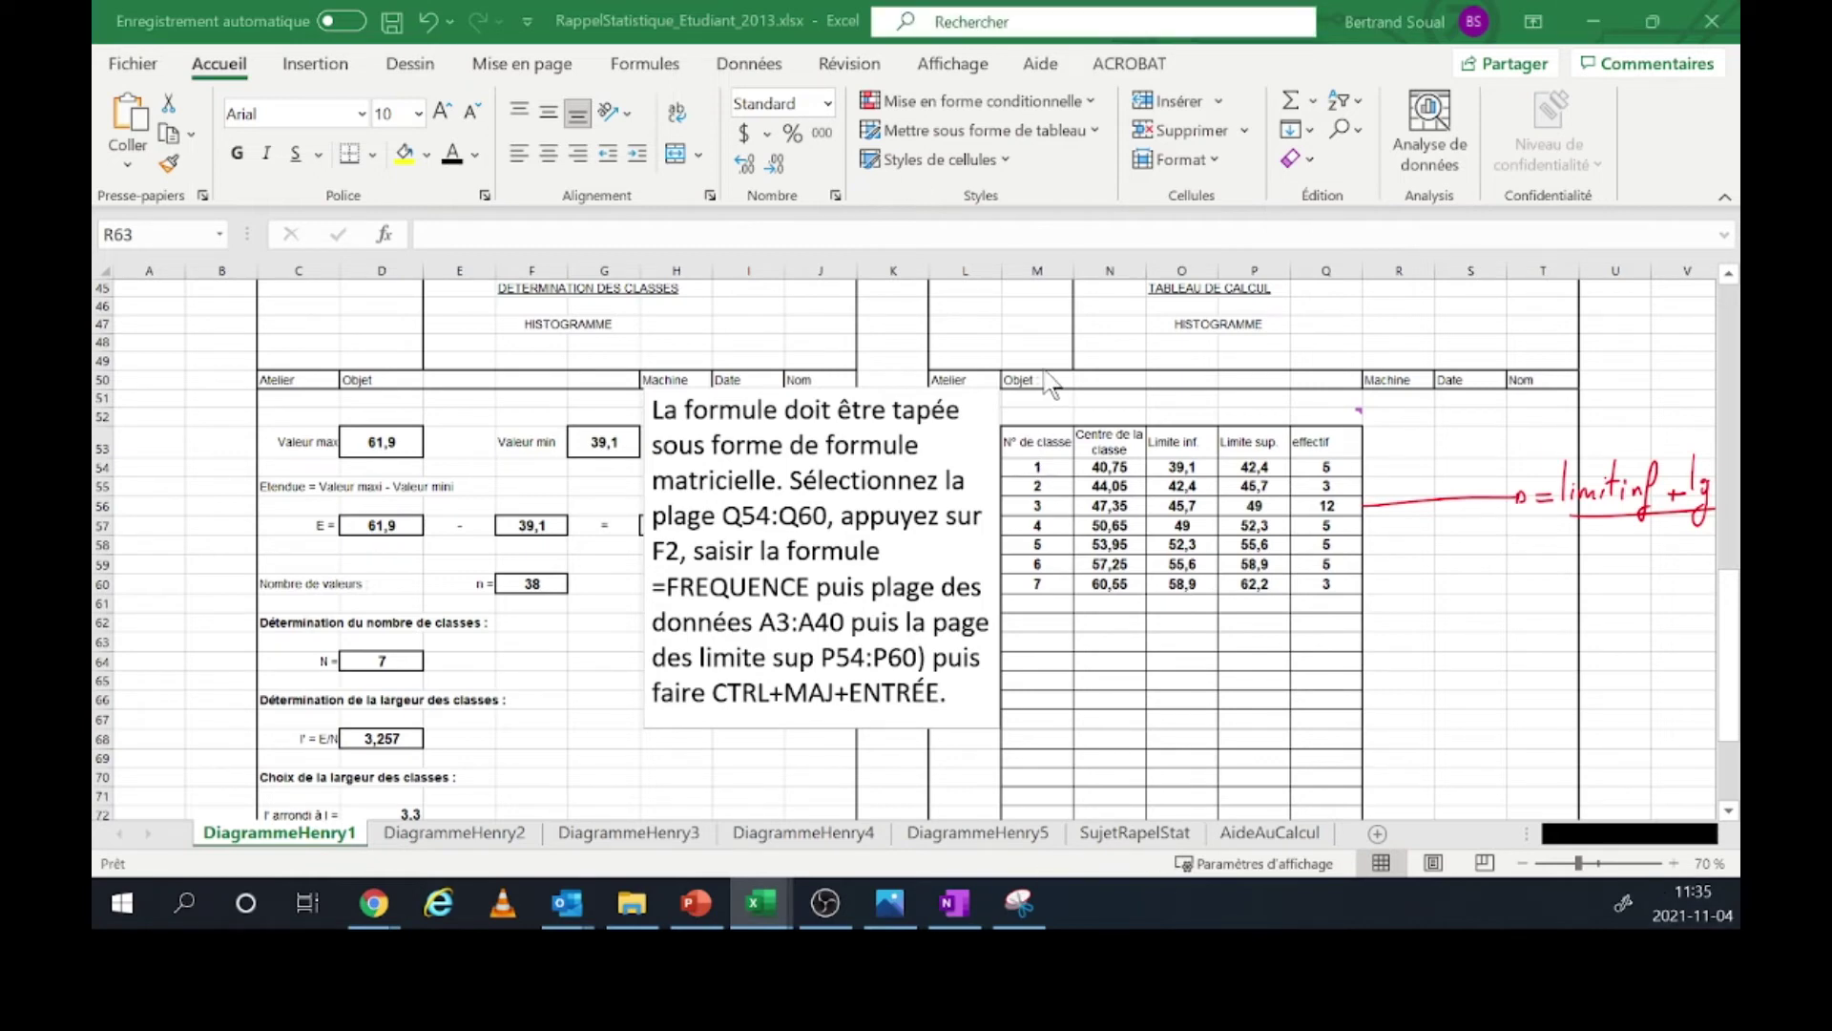
- Try inserting a statistical histogram chart (Histogramme) on the DiagrammeHenry1 sheet
left_click(351, 76)
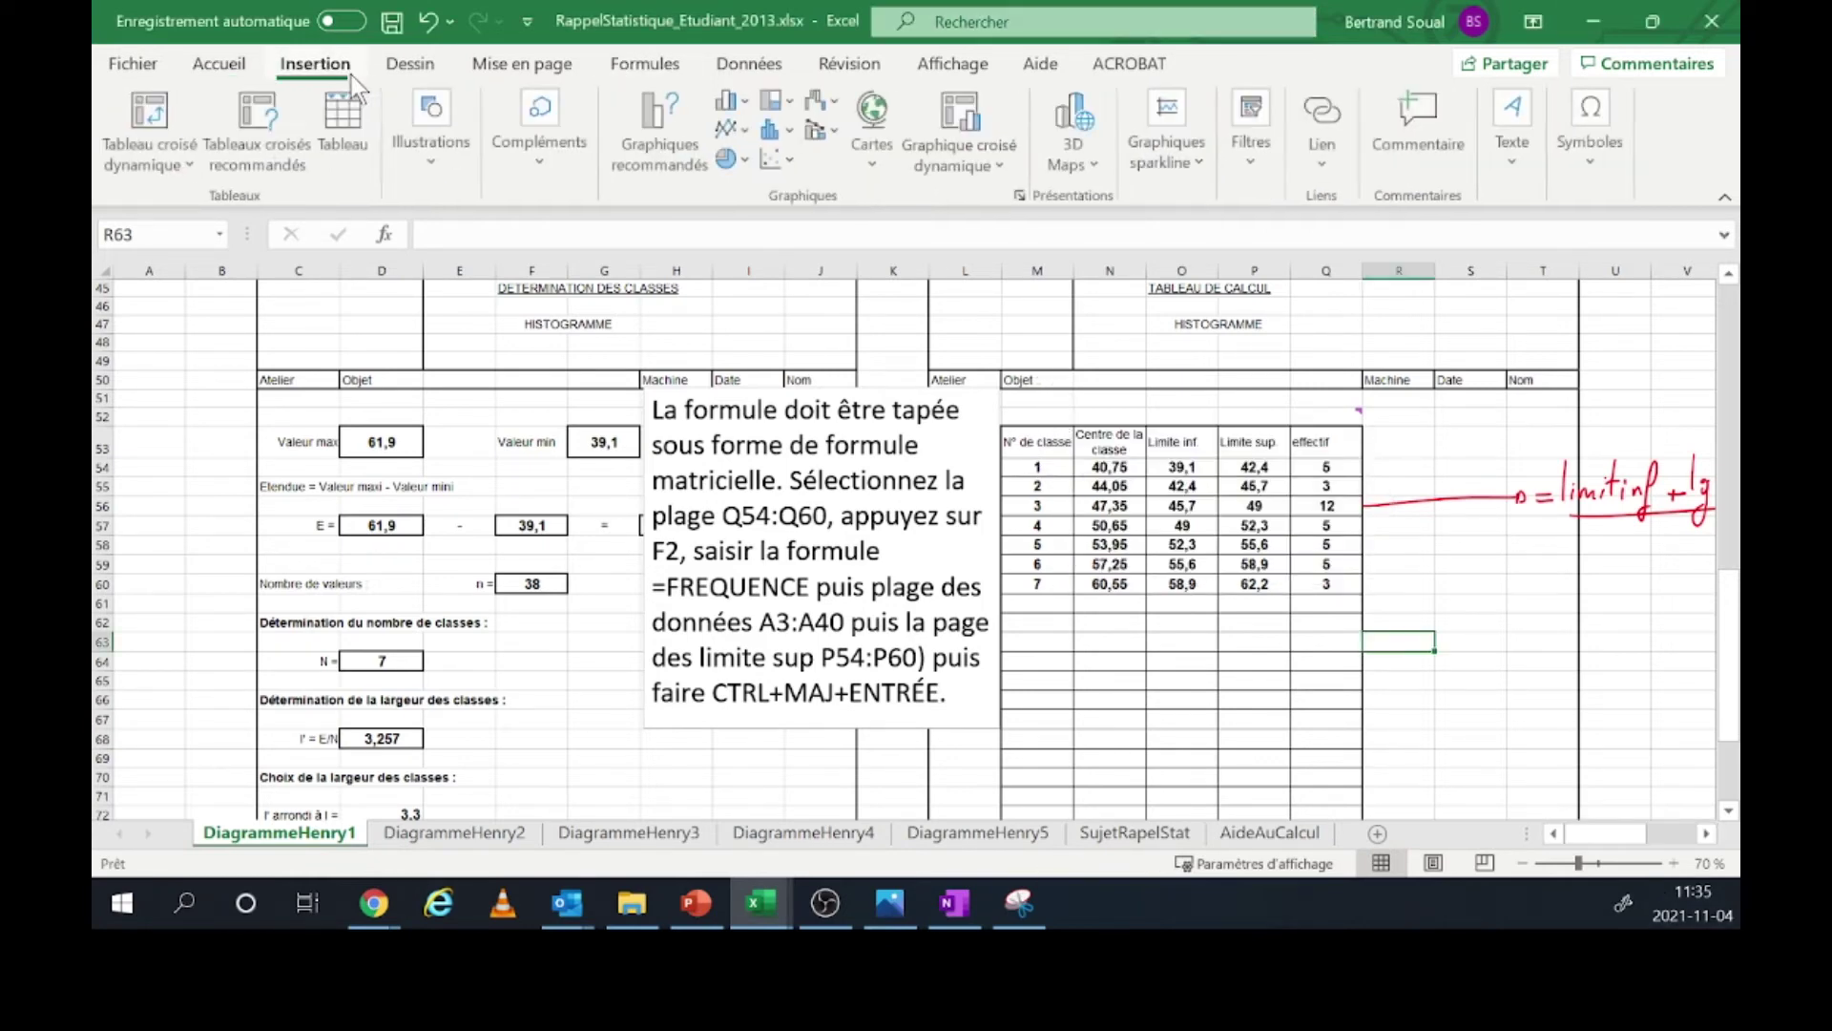
left_click(778, 131)
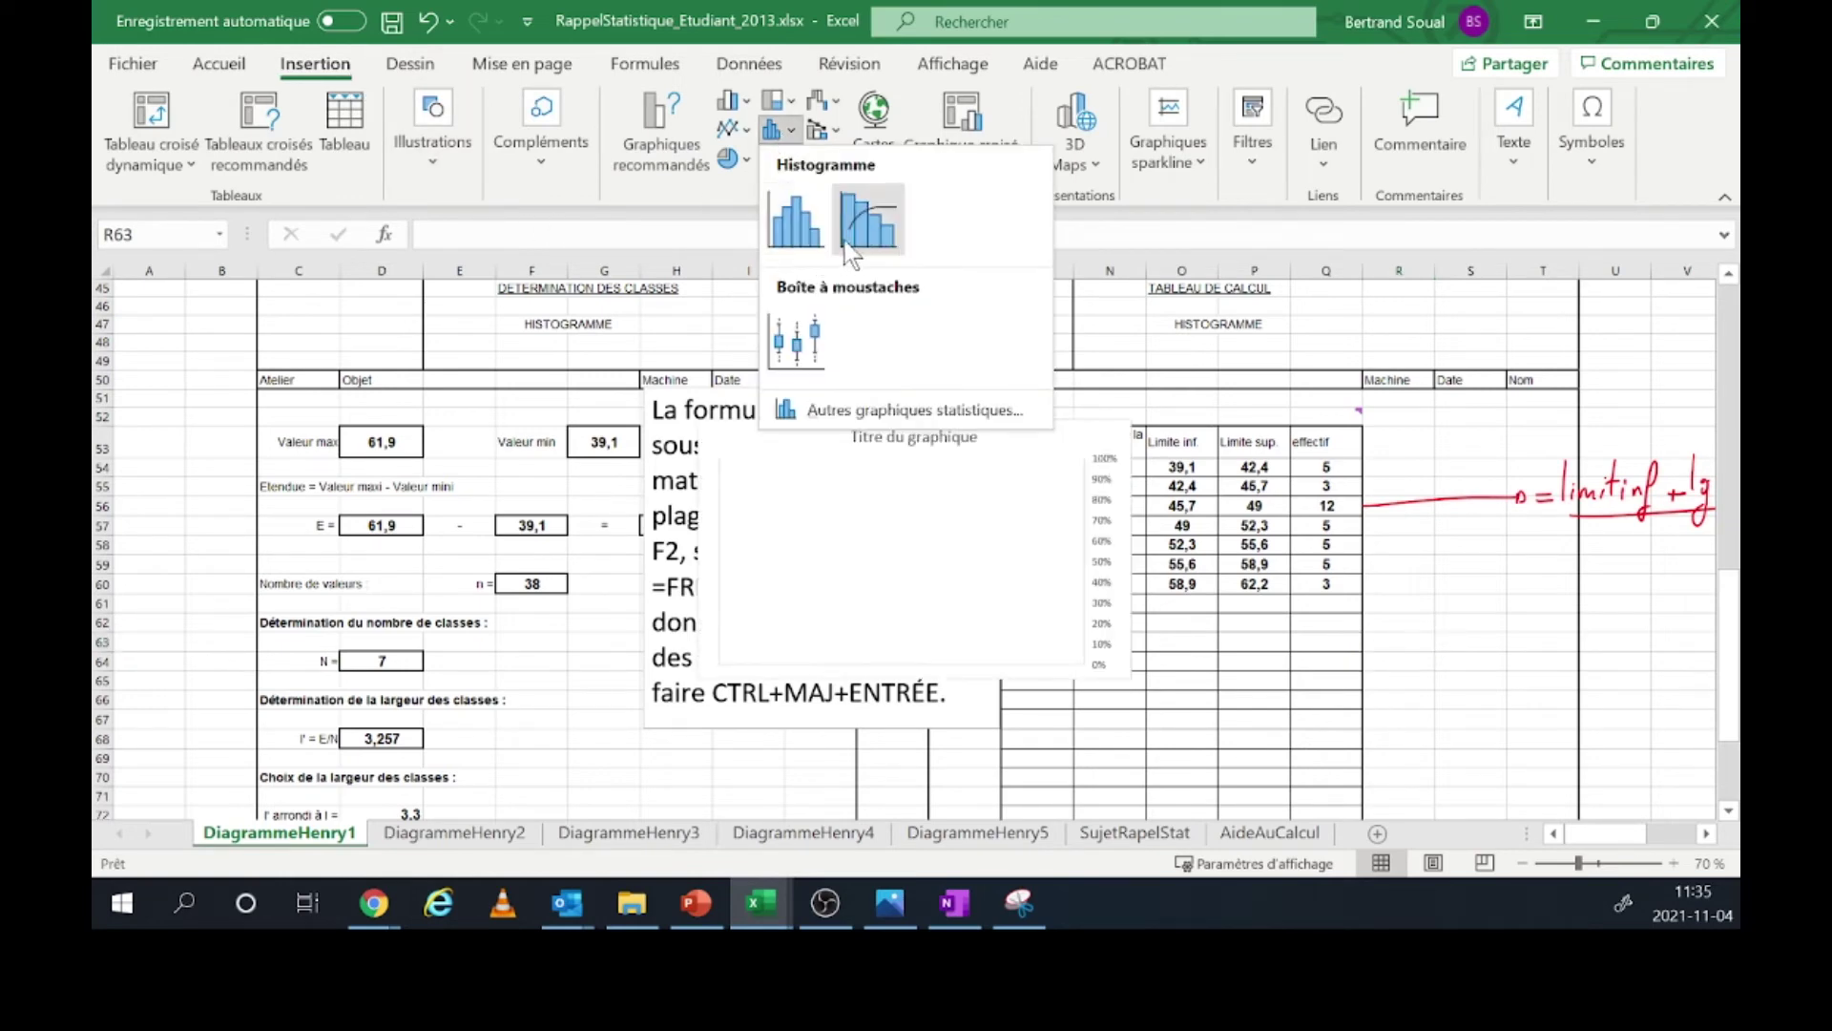
left_click(799, 231)
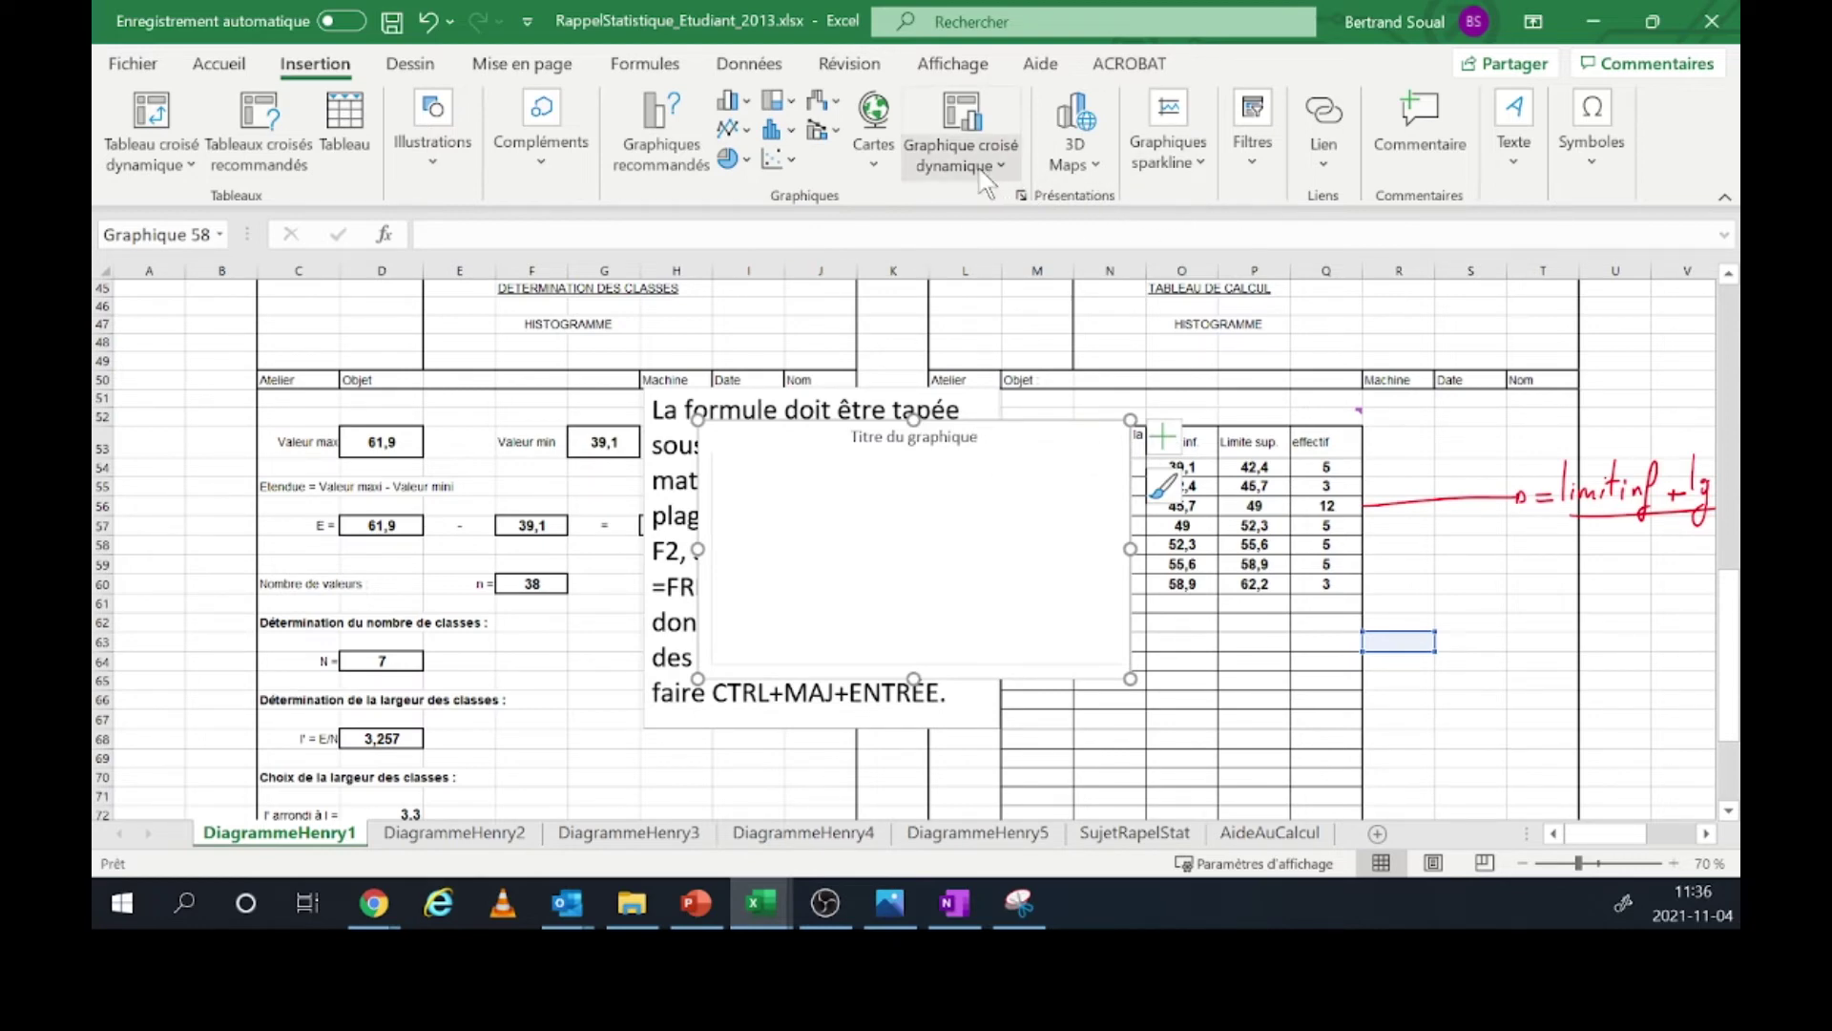
left_click(409, 63)
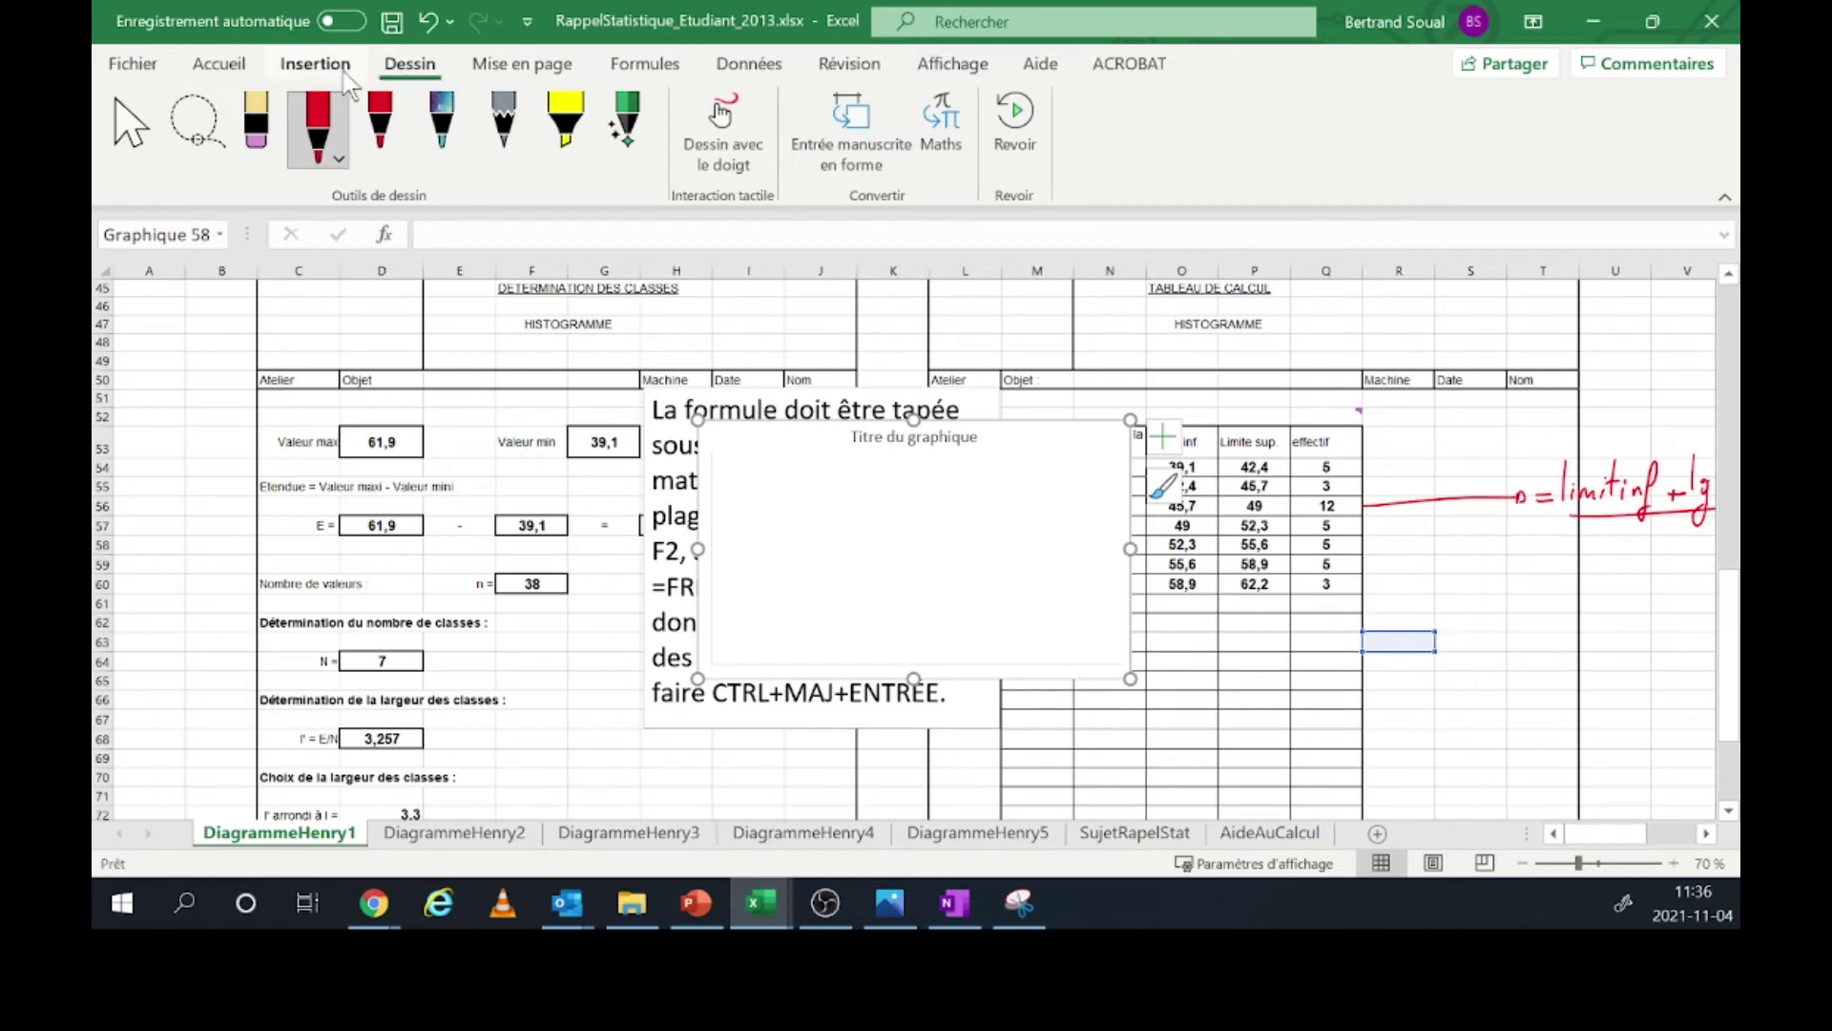
left_click(315, 63)
left_click(1089, 479)
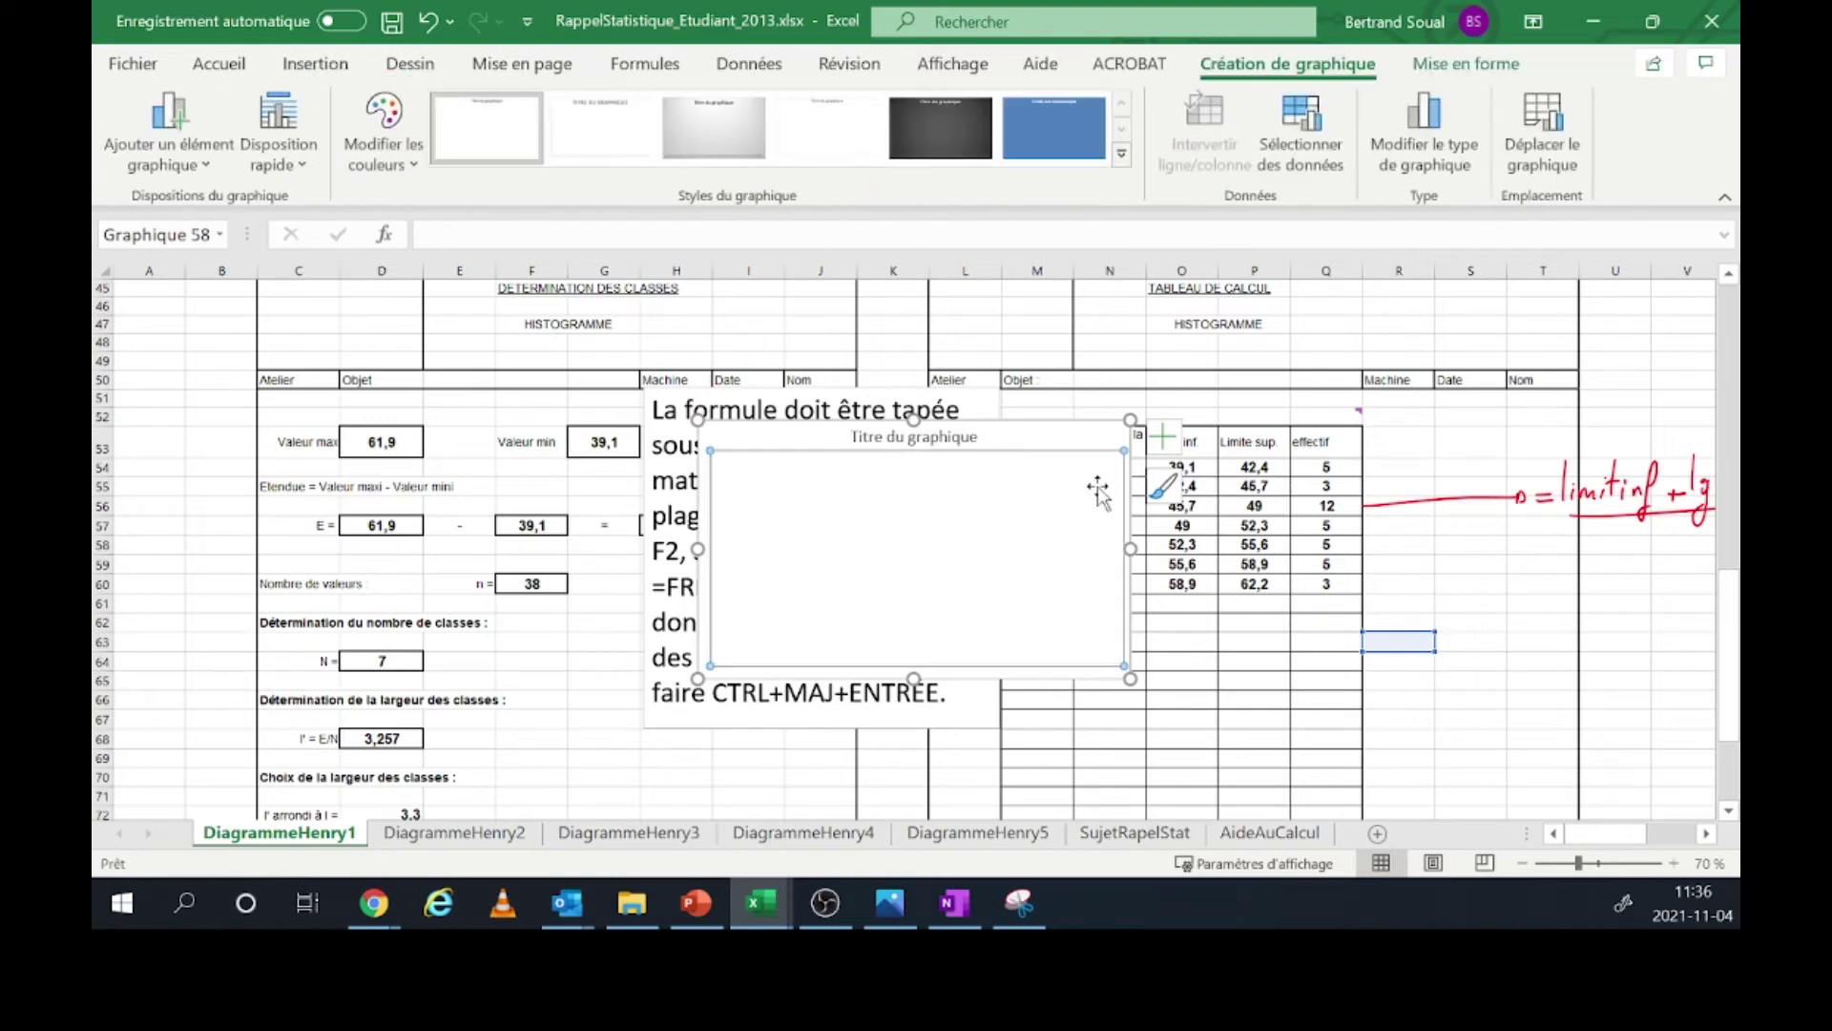
- Try adding the frequencies Q54:Q60 as a series of the blank statistical histogram, and delete the chart
left_click(1292, 148)
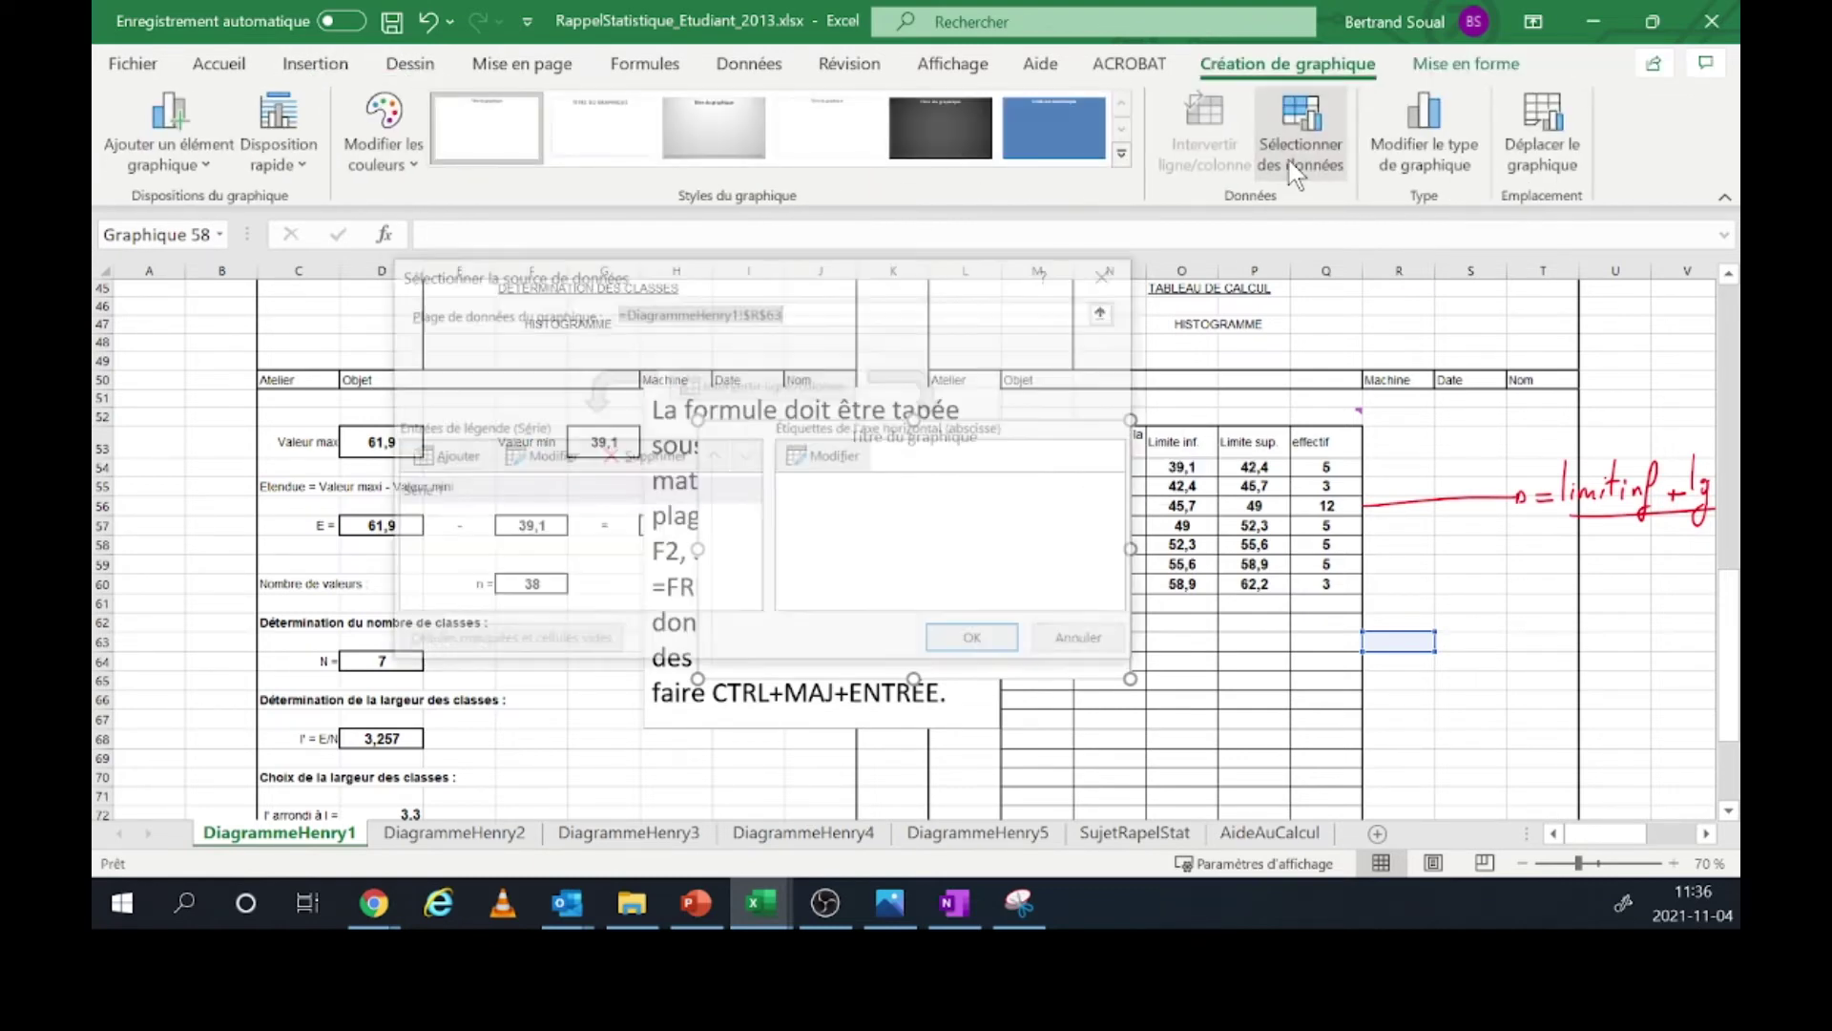
left_click(441, 456)
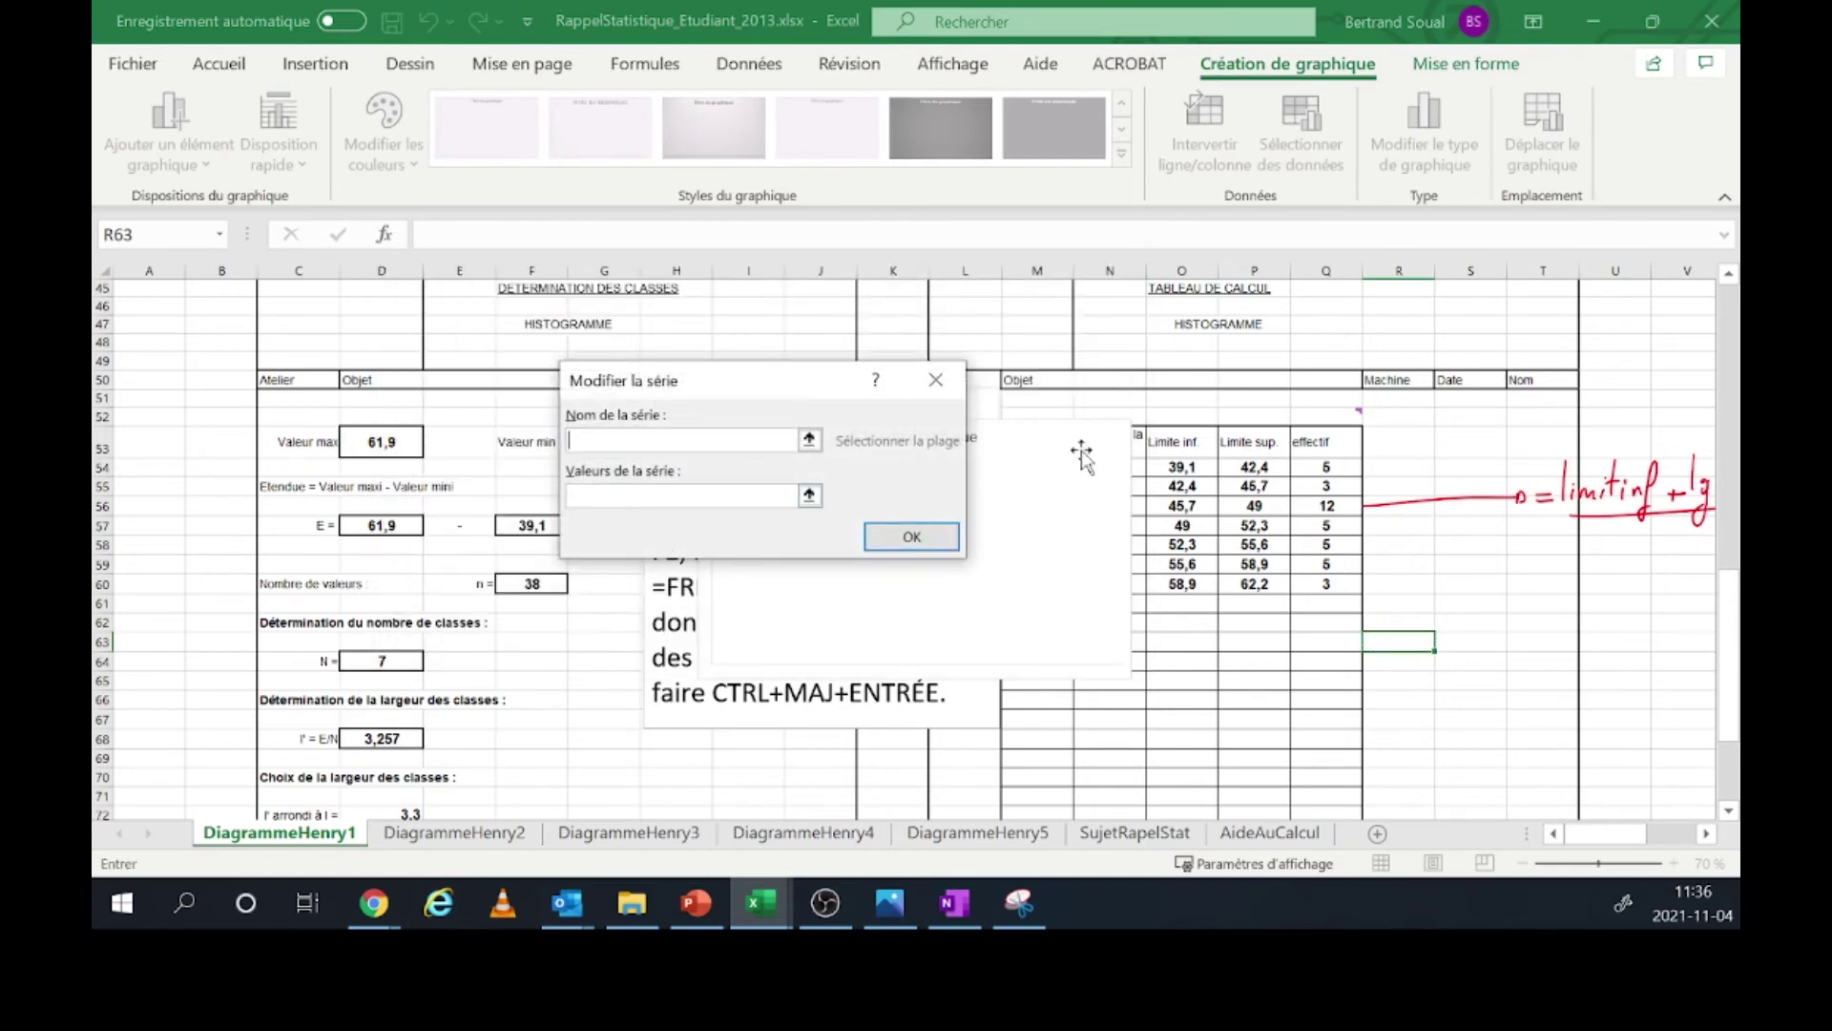
left_click_drag(1326, 467, 1330, 588)
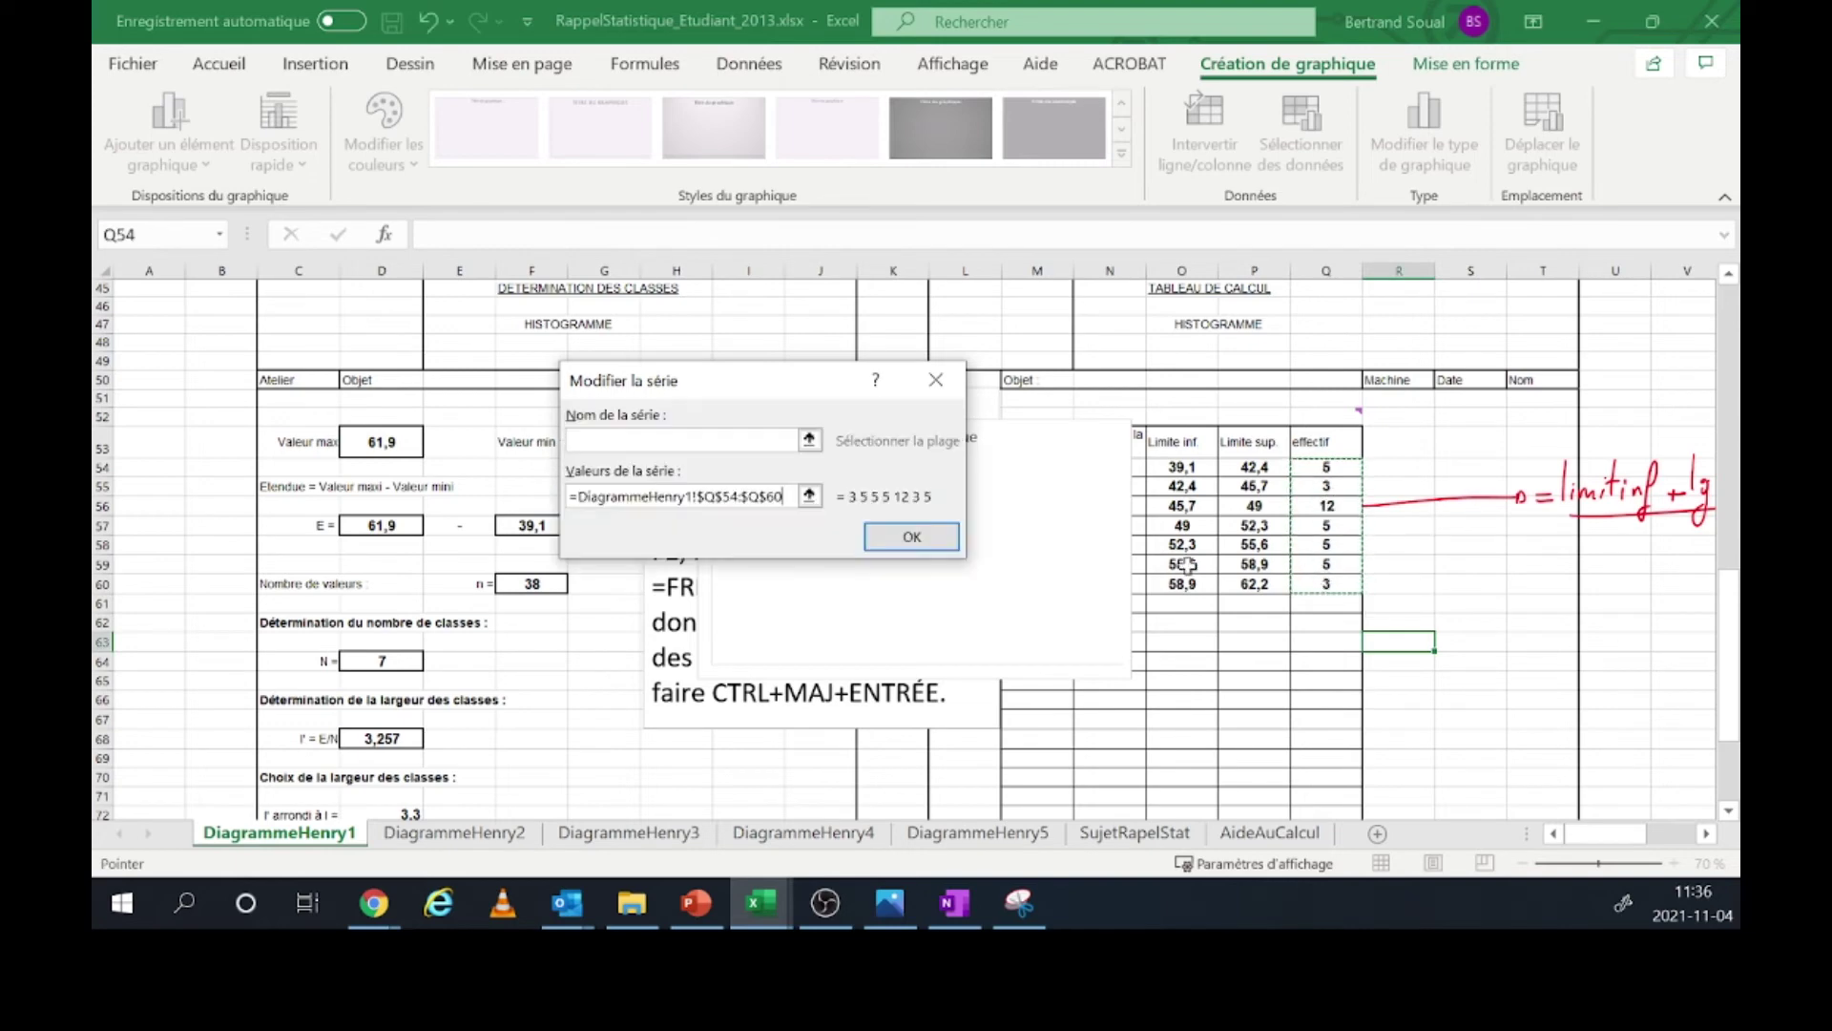
left_click(945, 548)
left_click(985, 644)
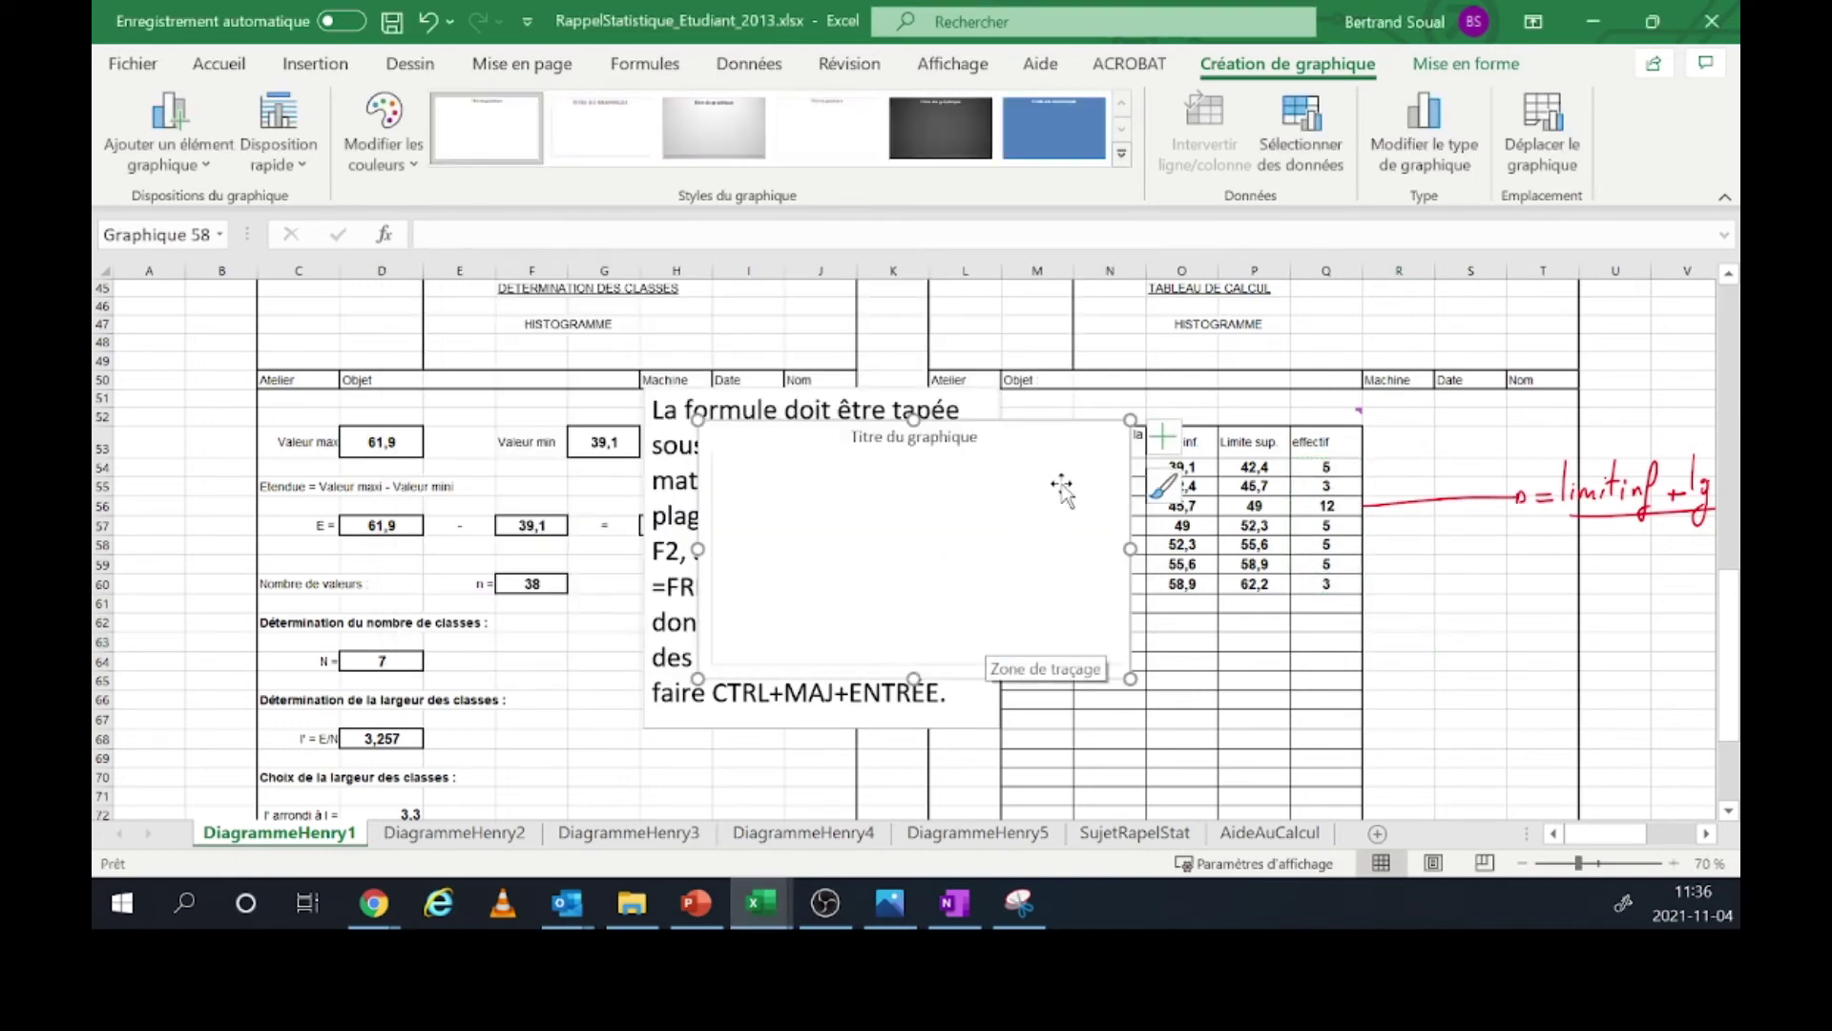
left_click(1084, 437)
key("Delete")
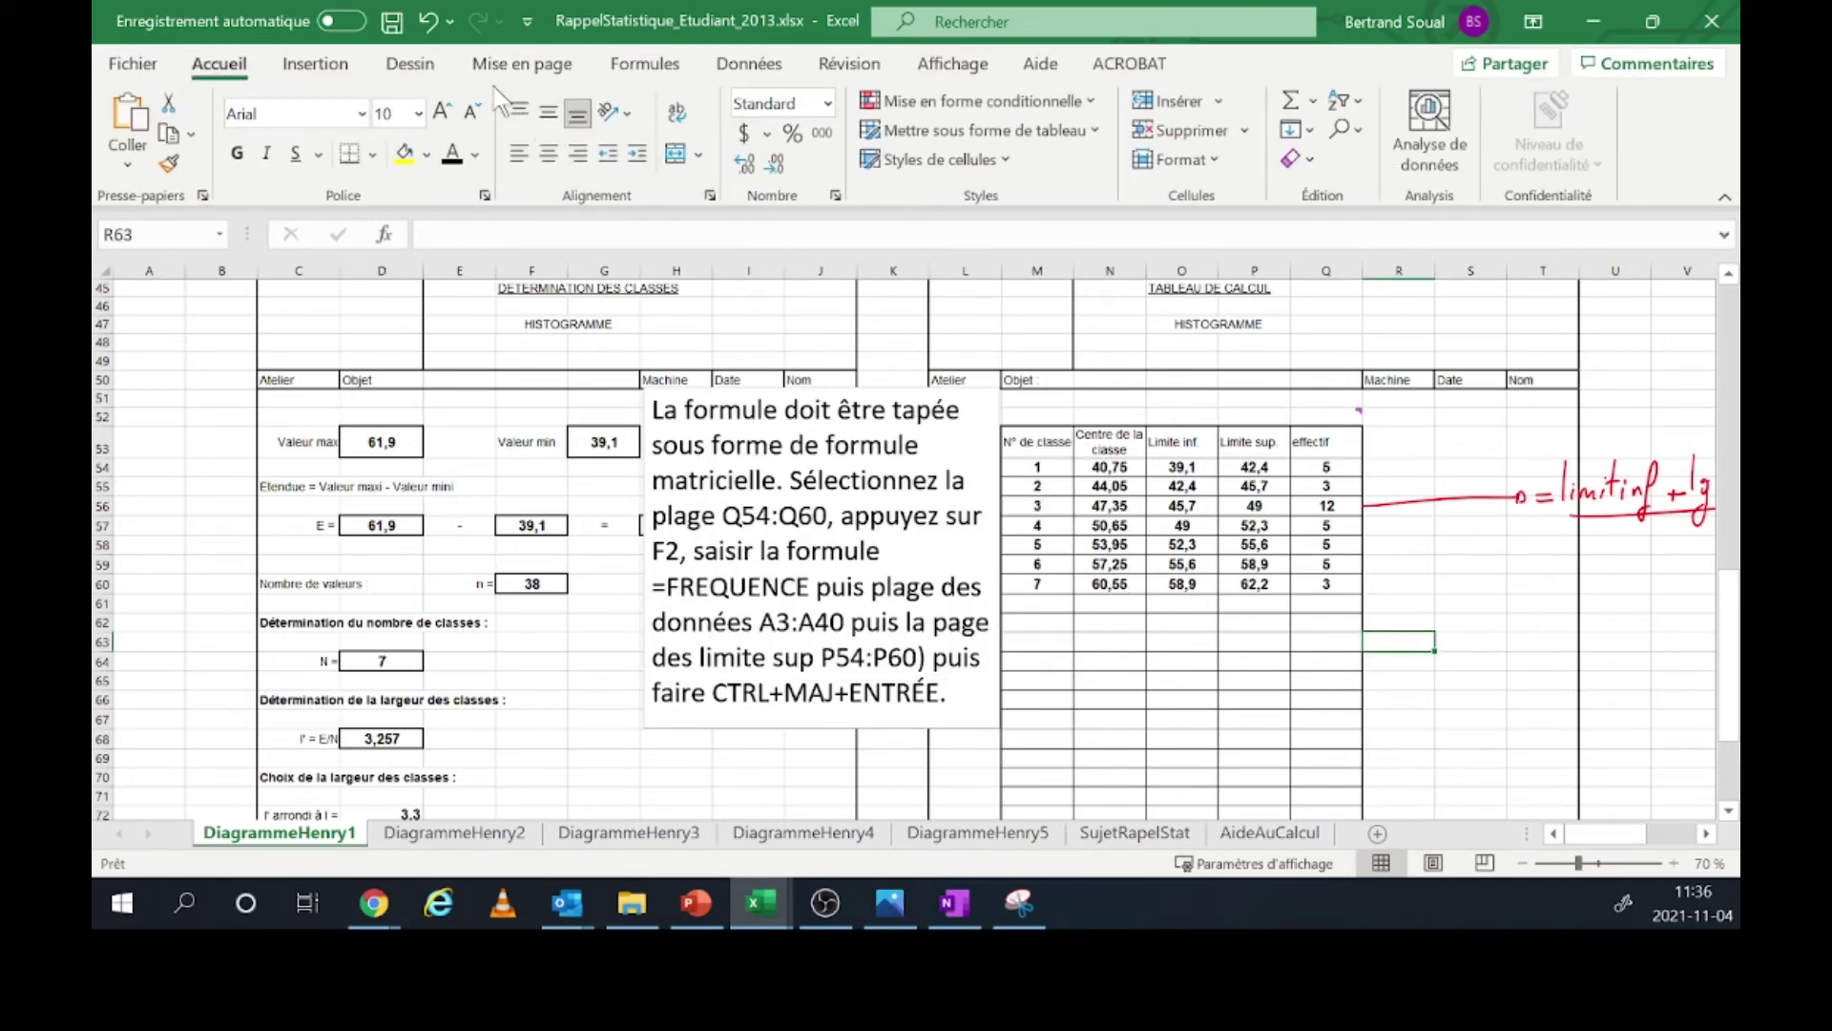
- Insert an empty 2D clustered column chart (Histogramme 2D) on the DiagrammeHenry1 sheet
left_click(324, 64)
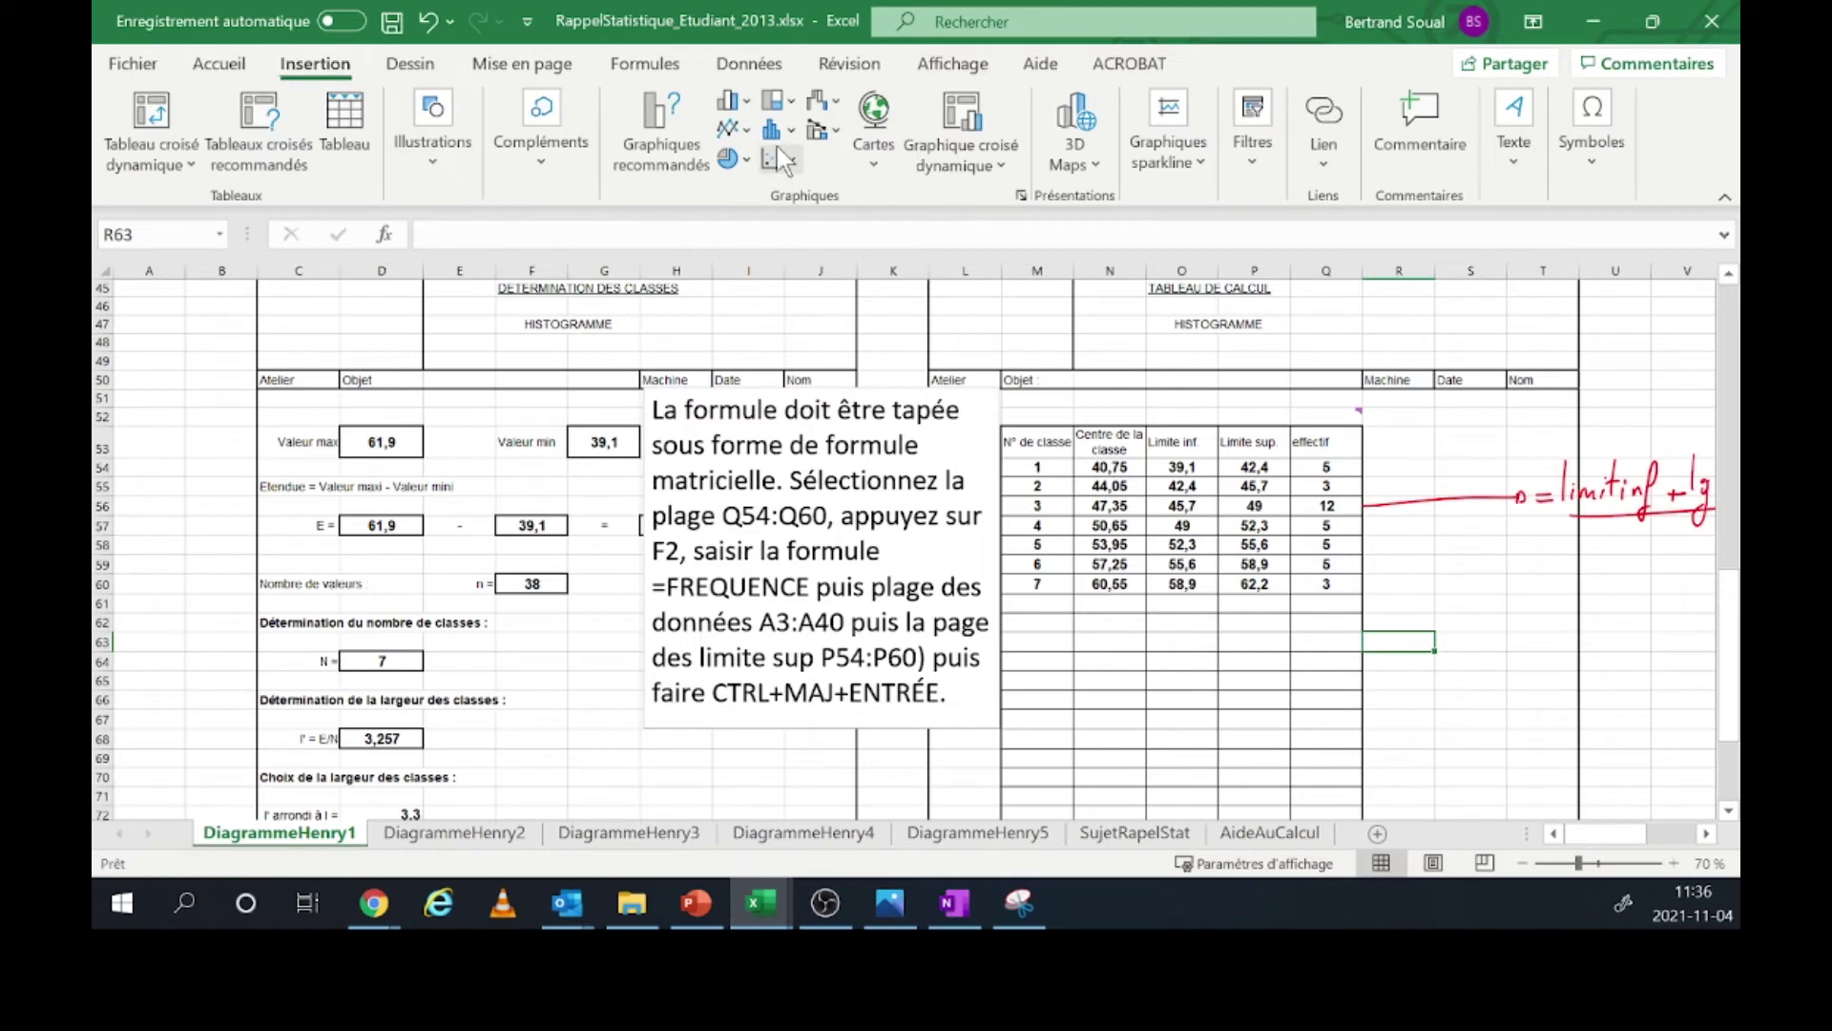
left_click(750, 102)
left_click(750, 102)
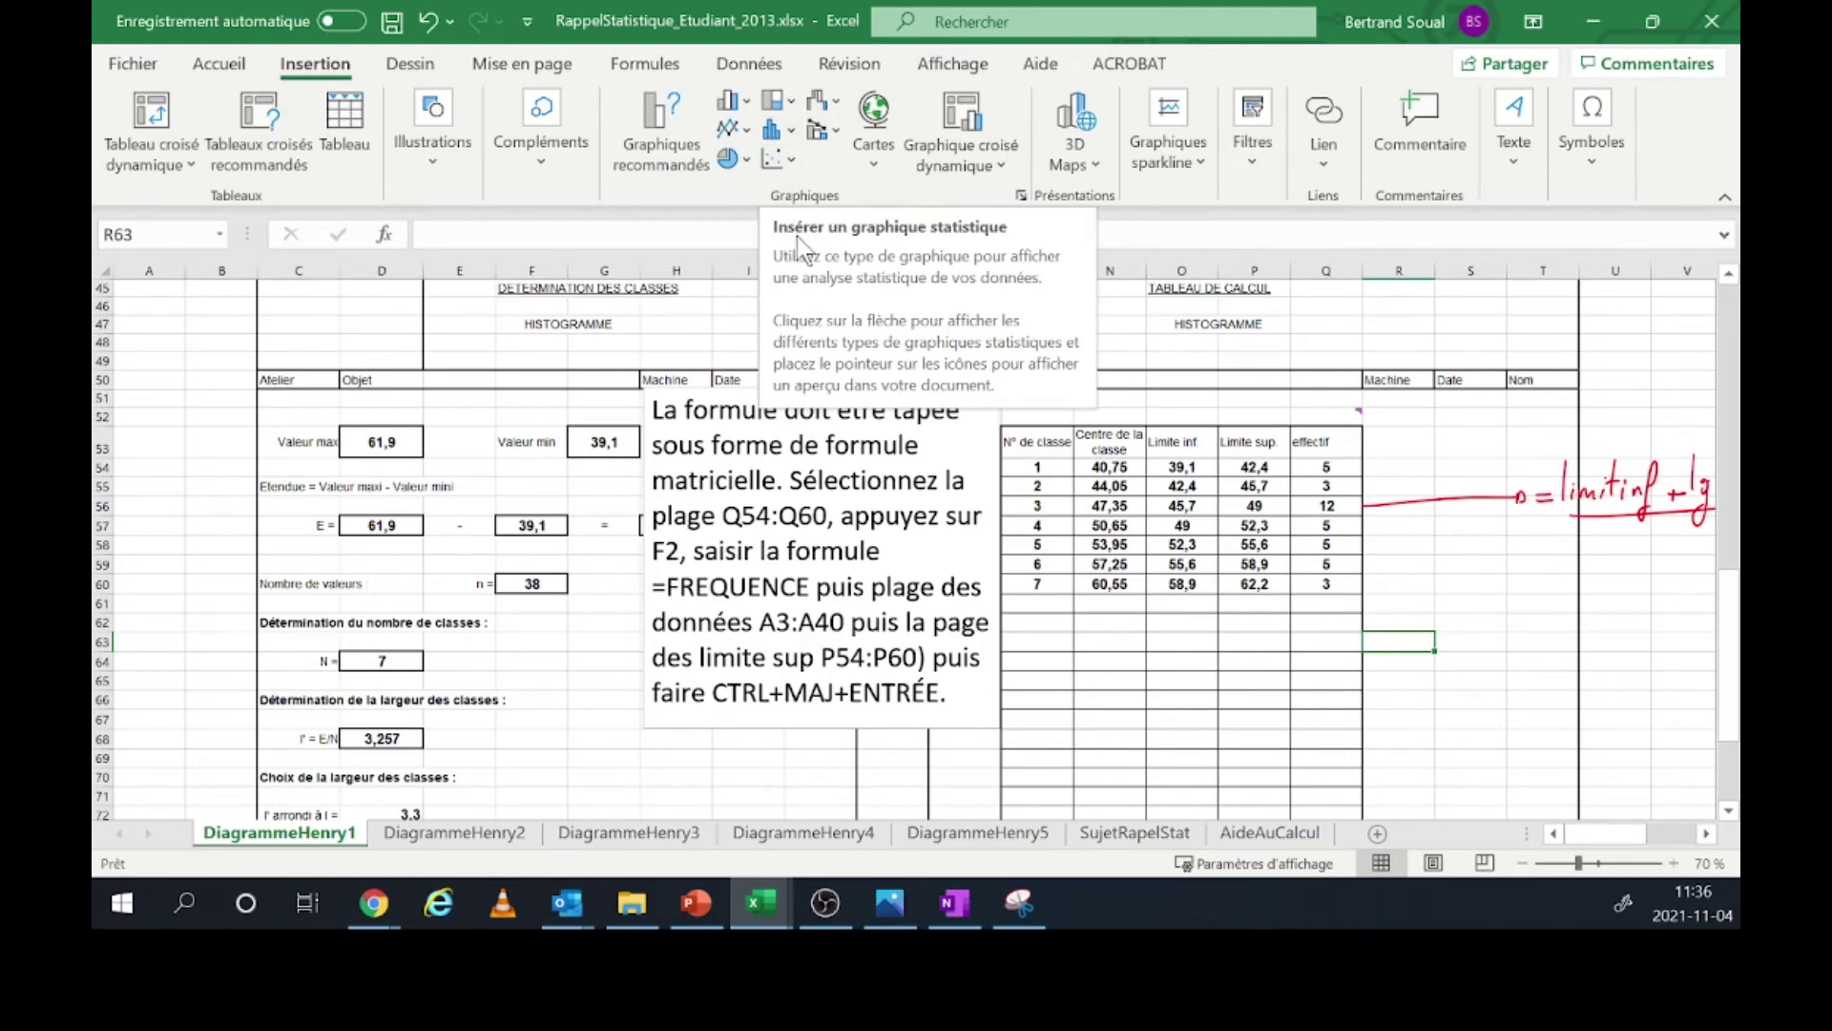
left_click(749, 100)
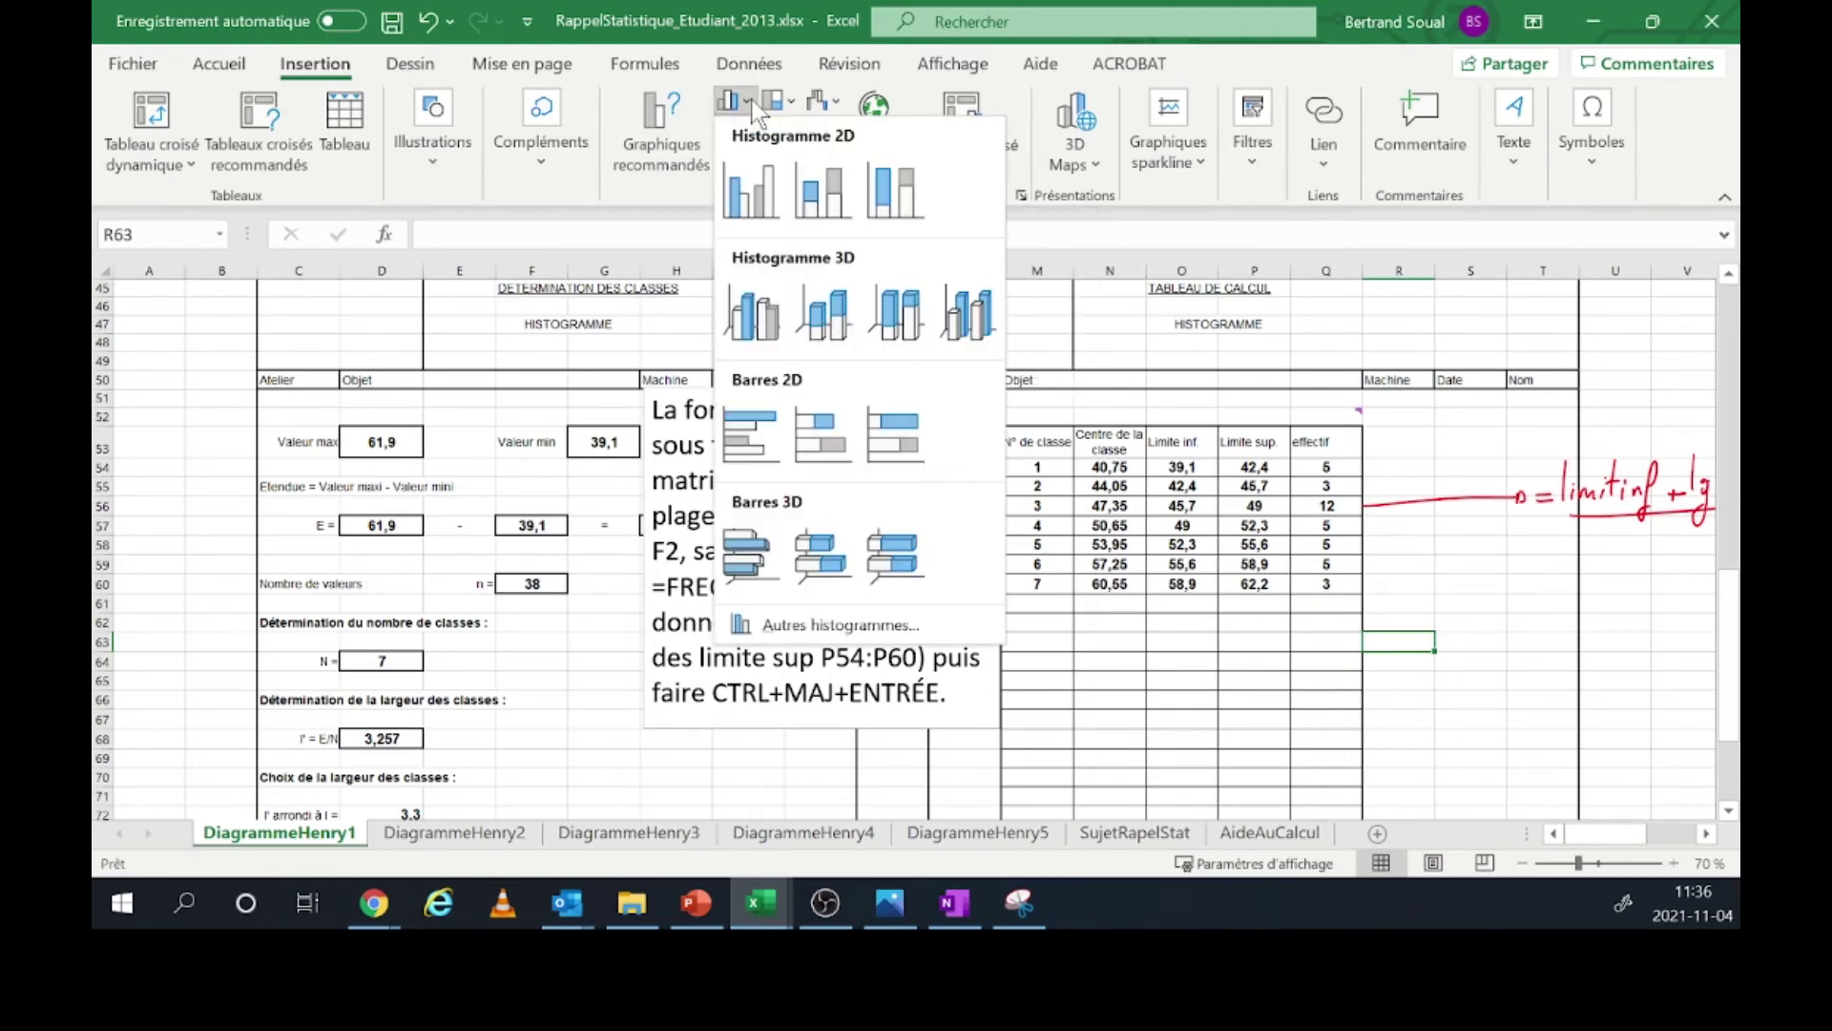
left_click(758, 176)
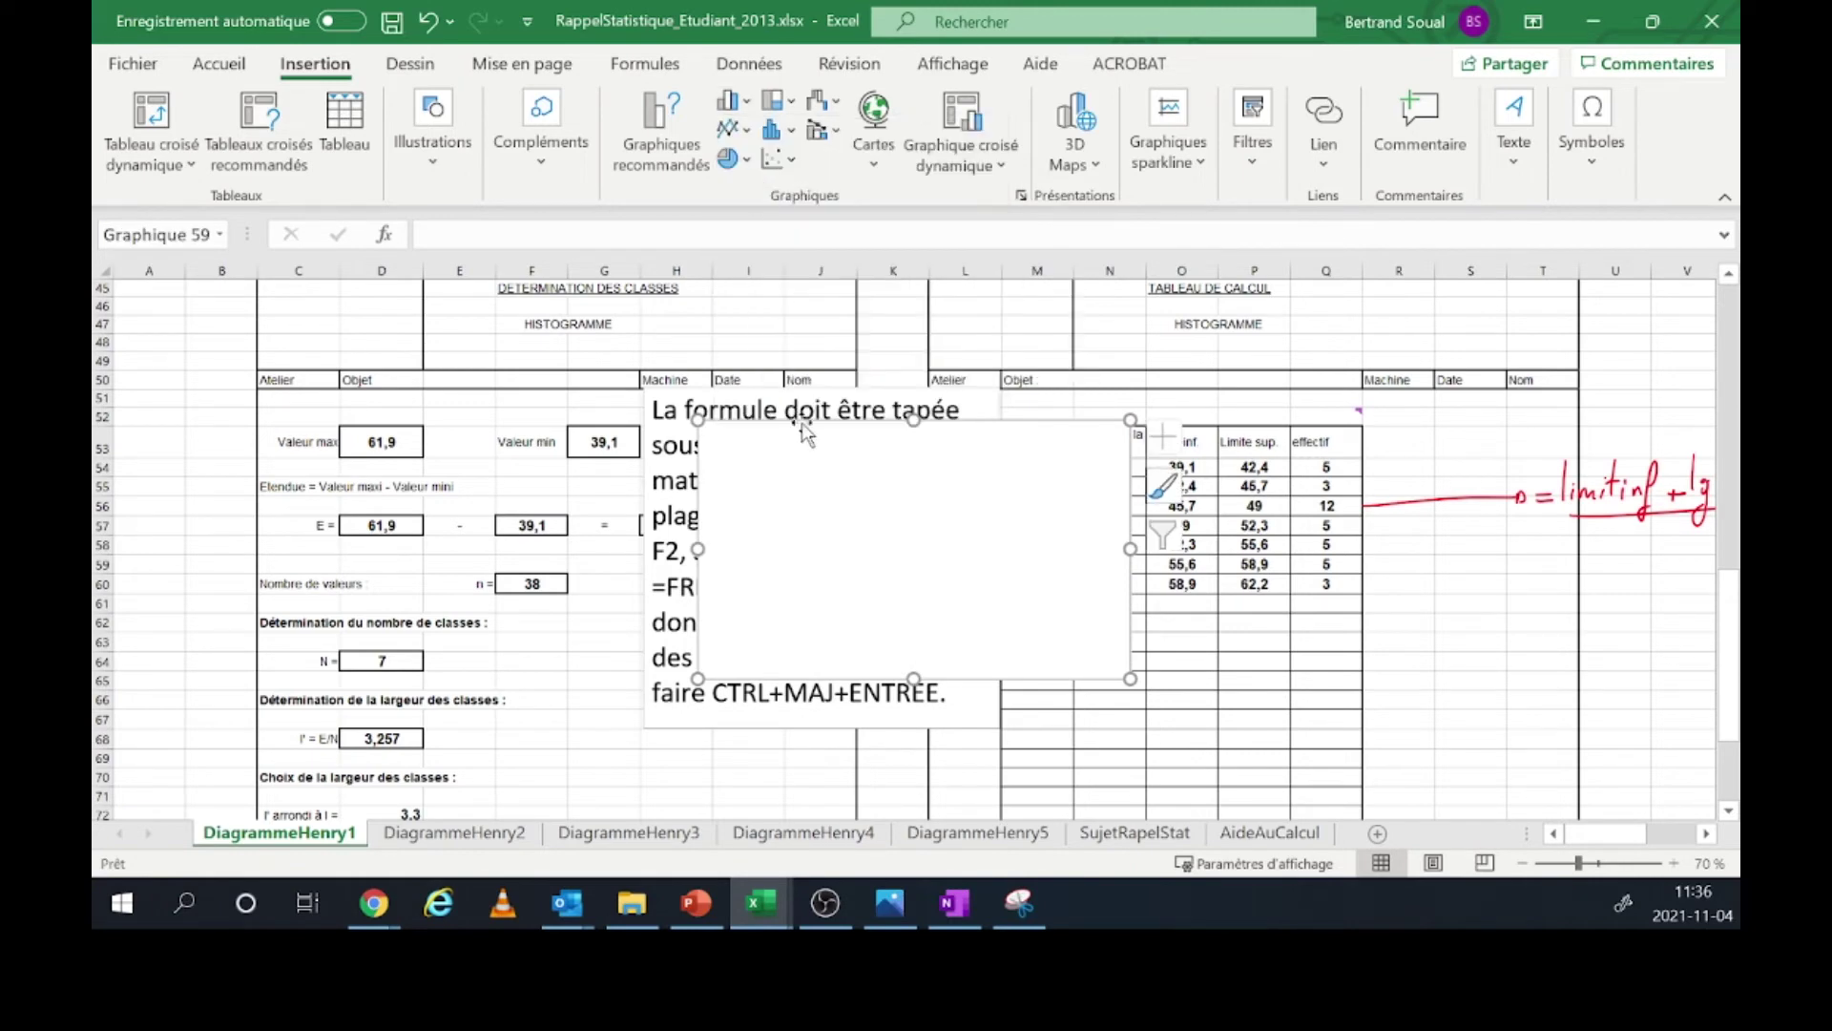
left_click_drag(840, 431, 840, 292)
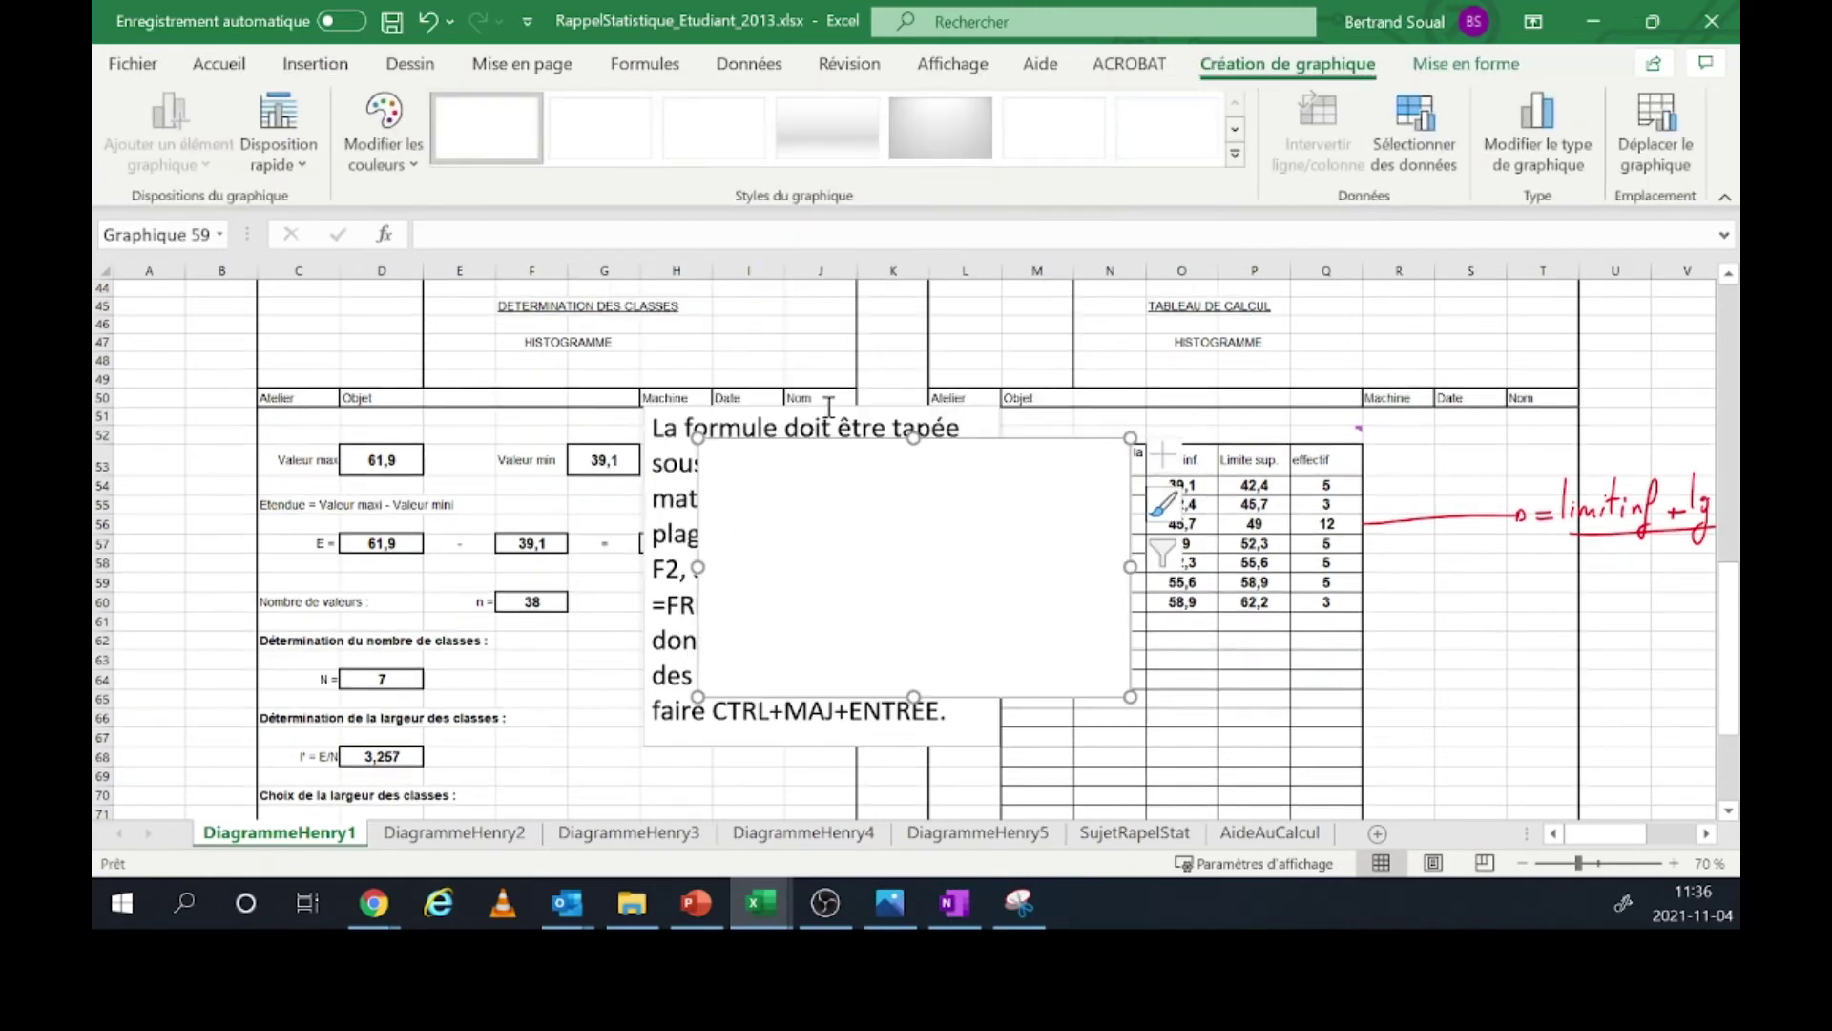
- Add a series to the empty column chart, named from O47 with the class frequencies Q54:Q60 as its values
left_click(1414, 129)
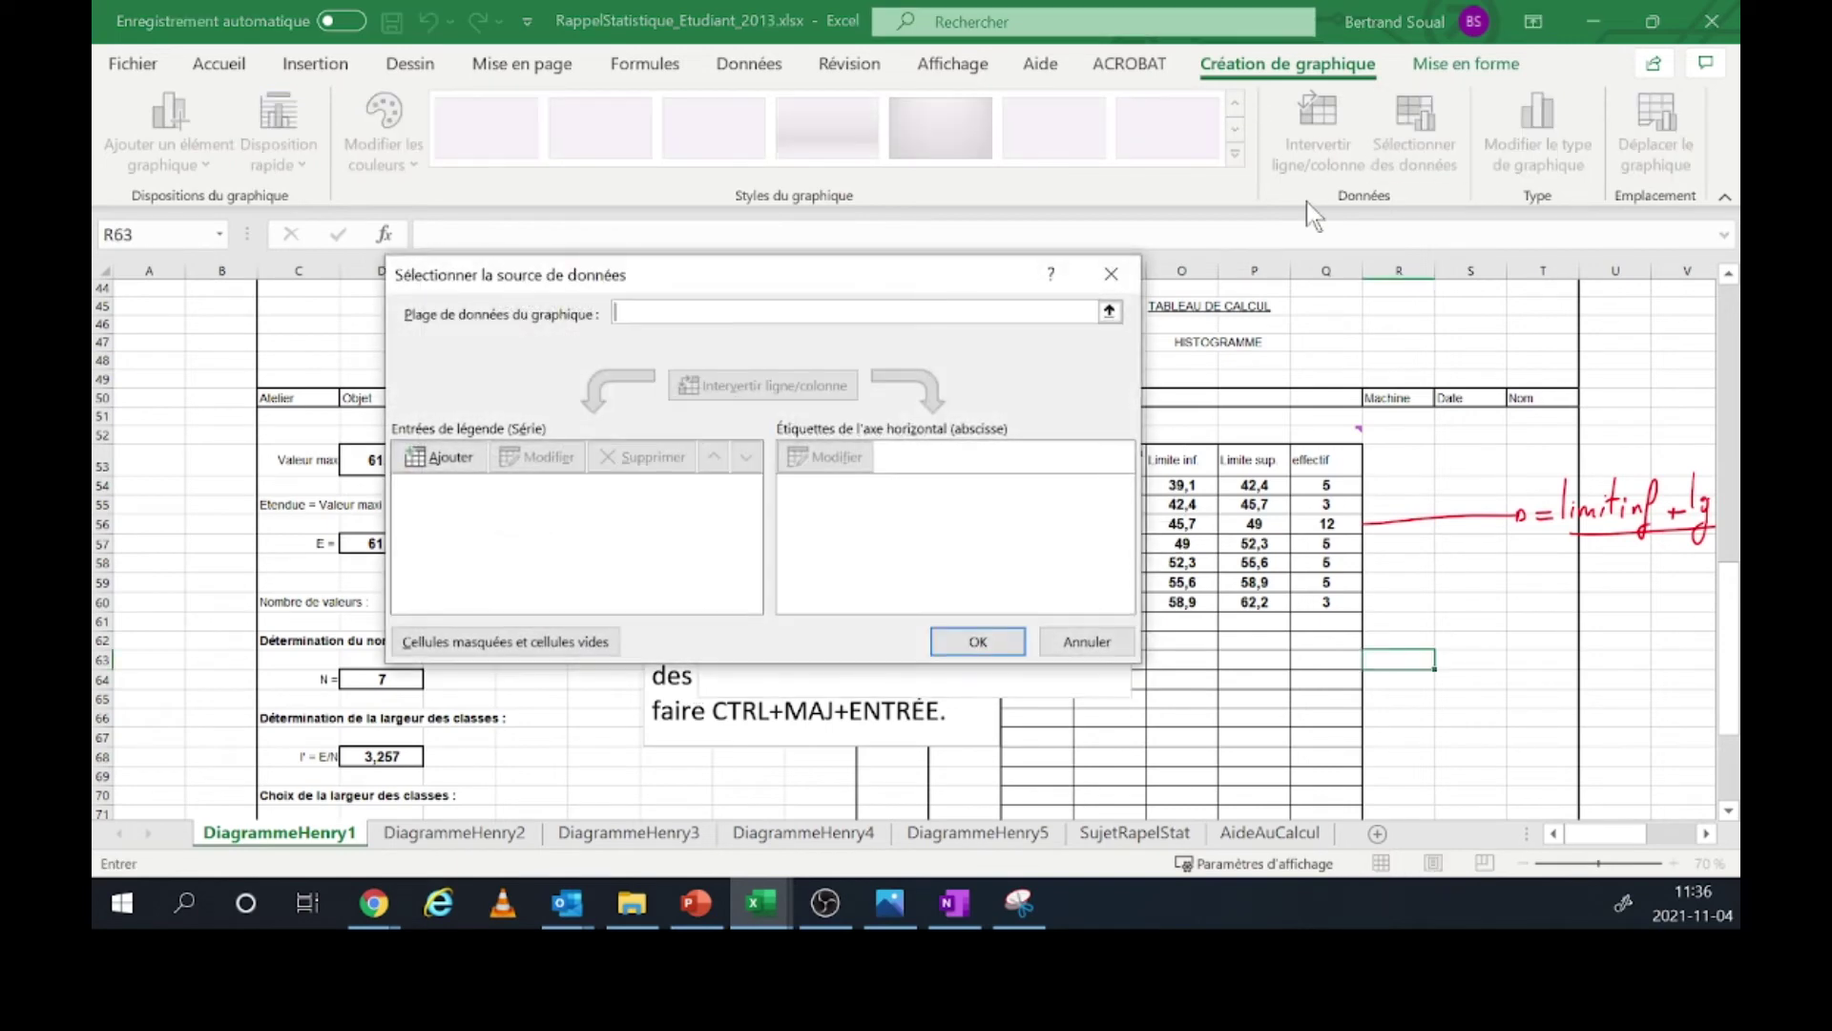
left_click(441, 457)
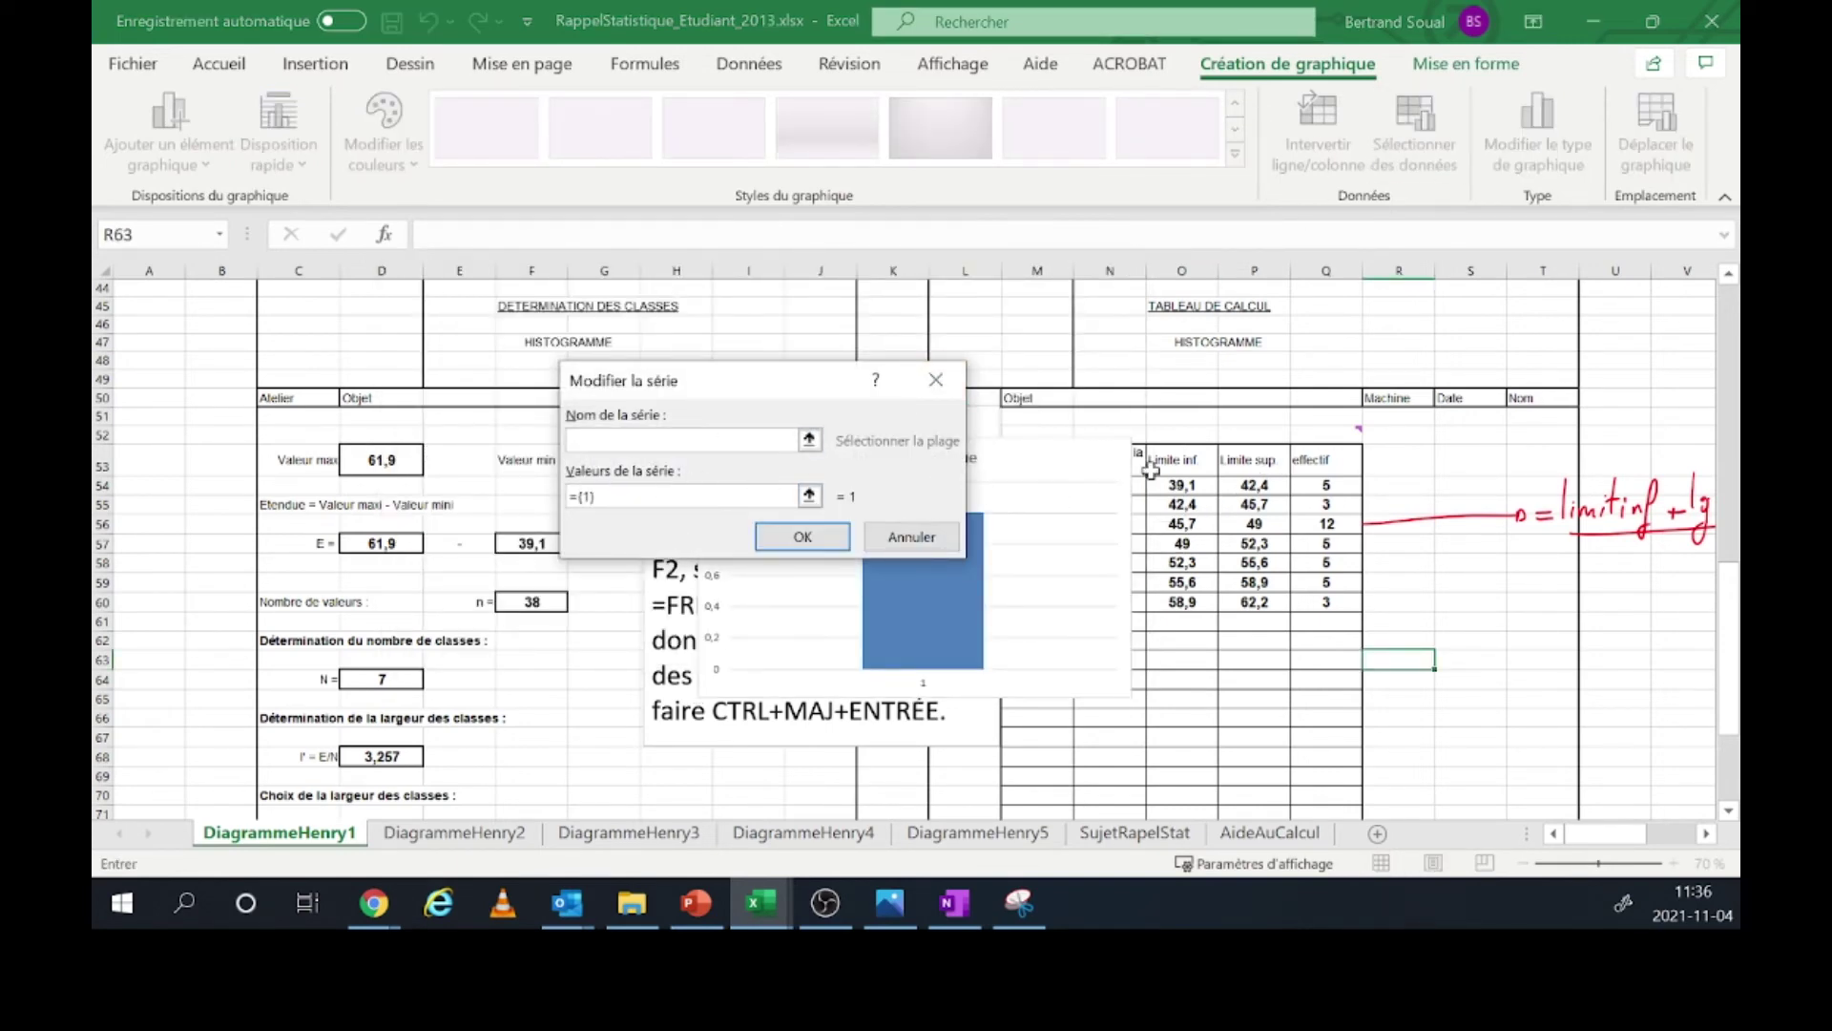
left_click(1188, 344)
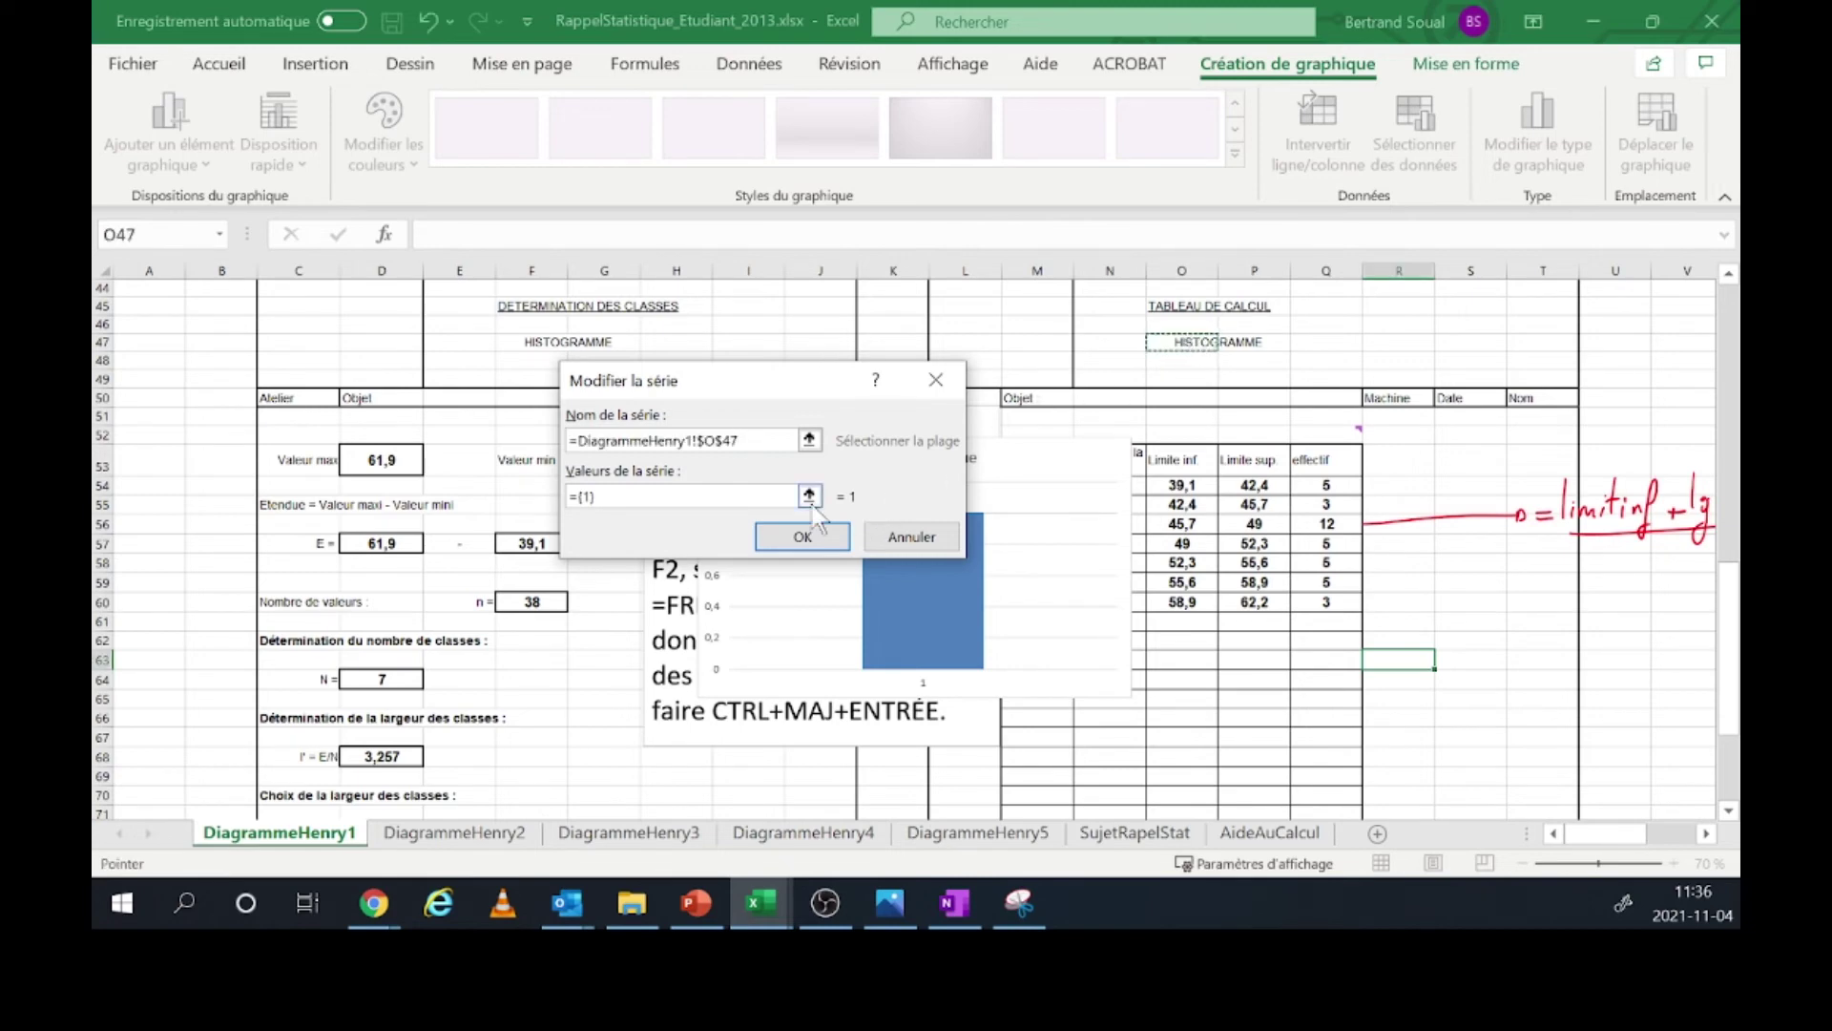
left_click(712, 496)
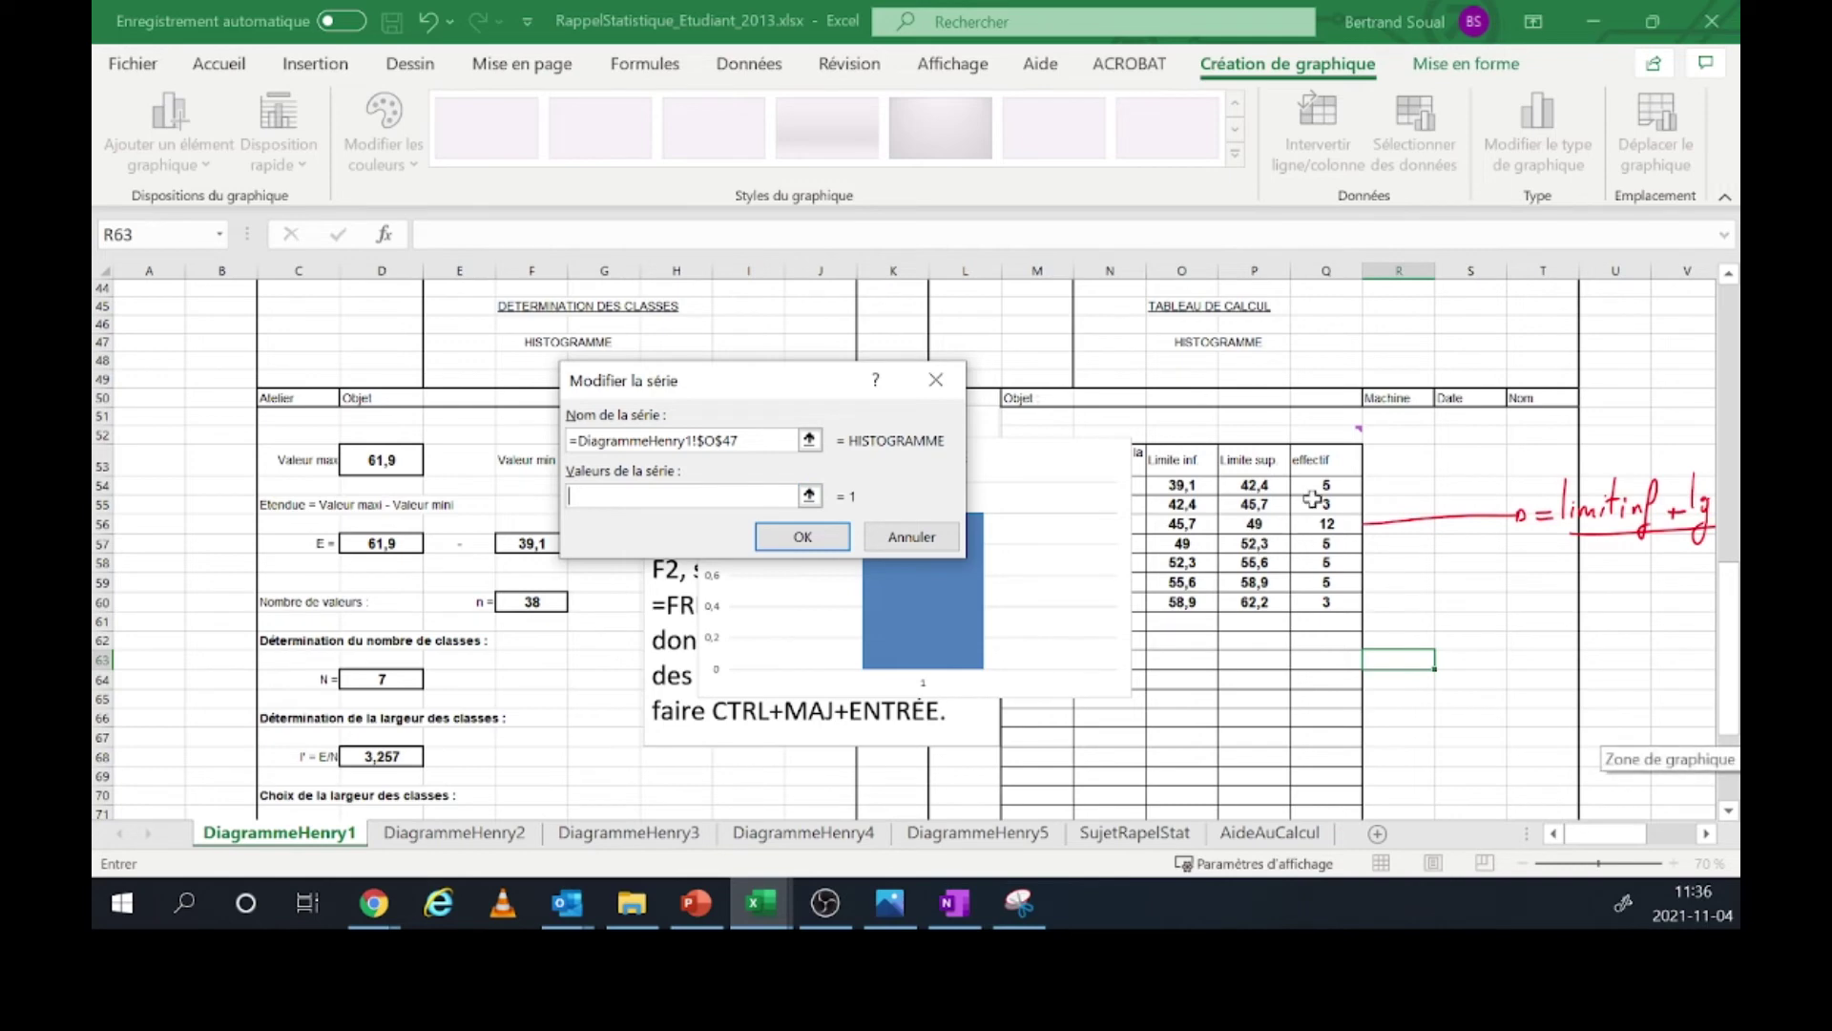
left_click_drag(1327, 484, 1336, 608)
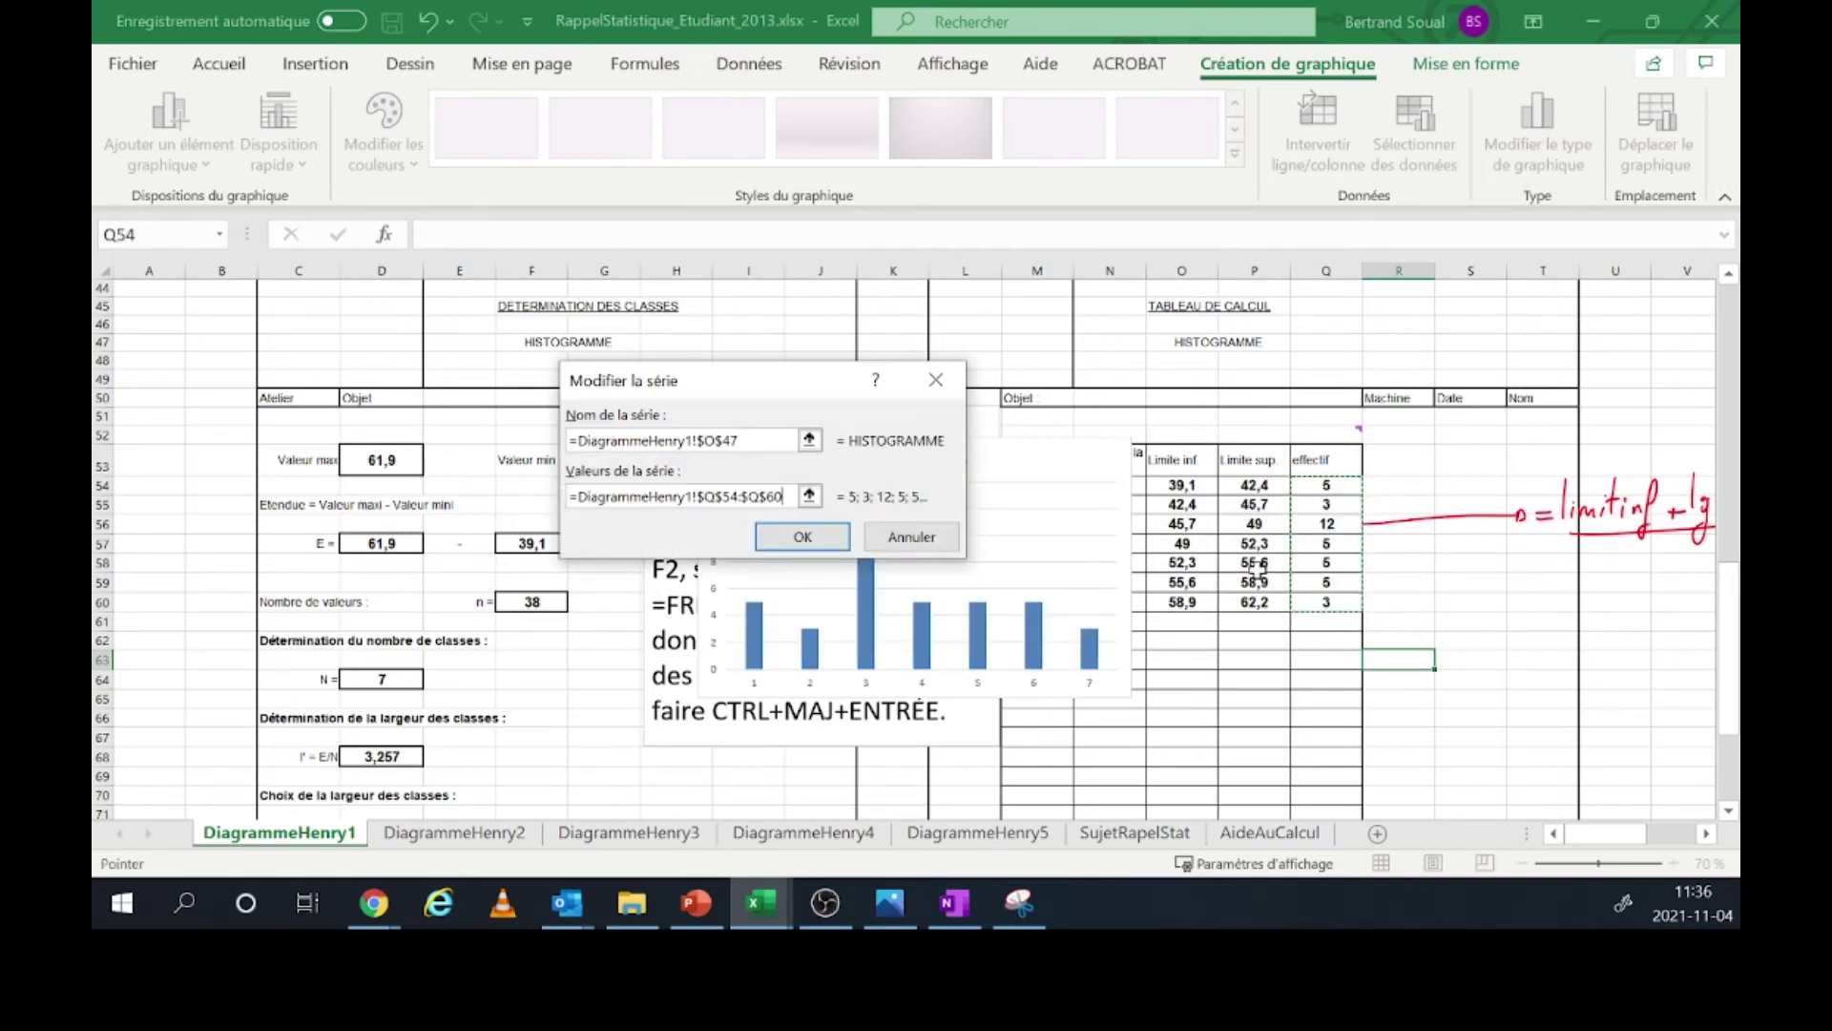
left_click(838, 548)
left_click(964, 644)
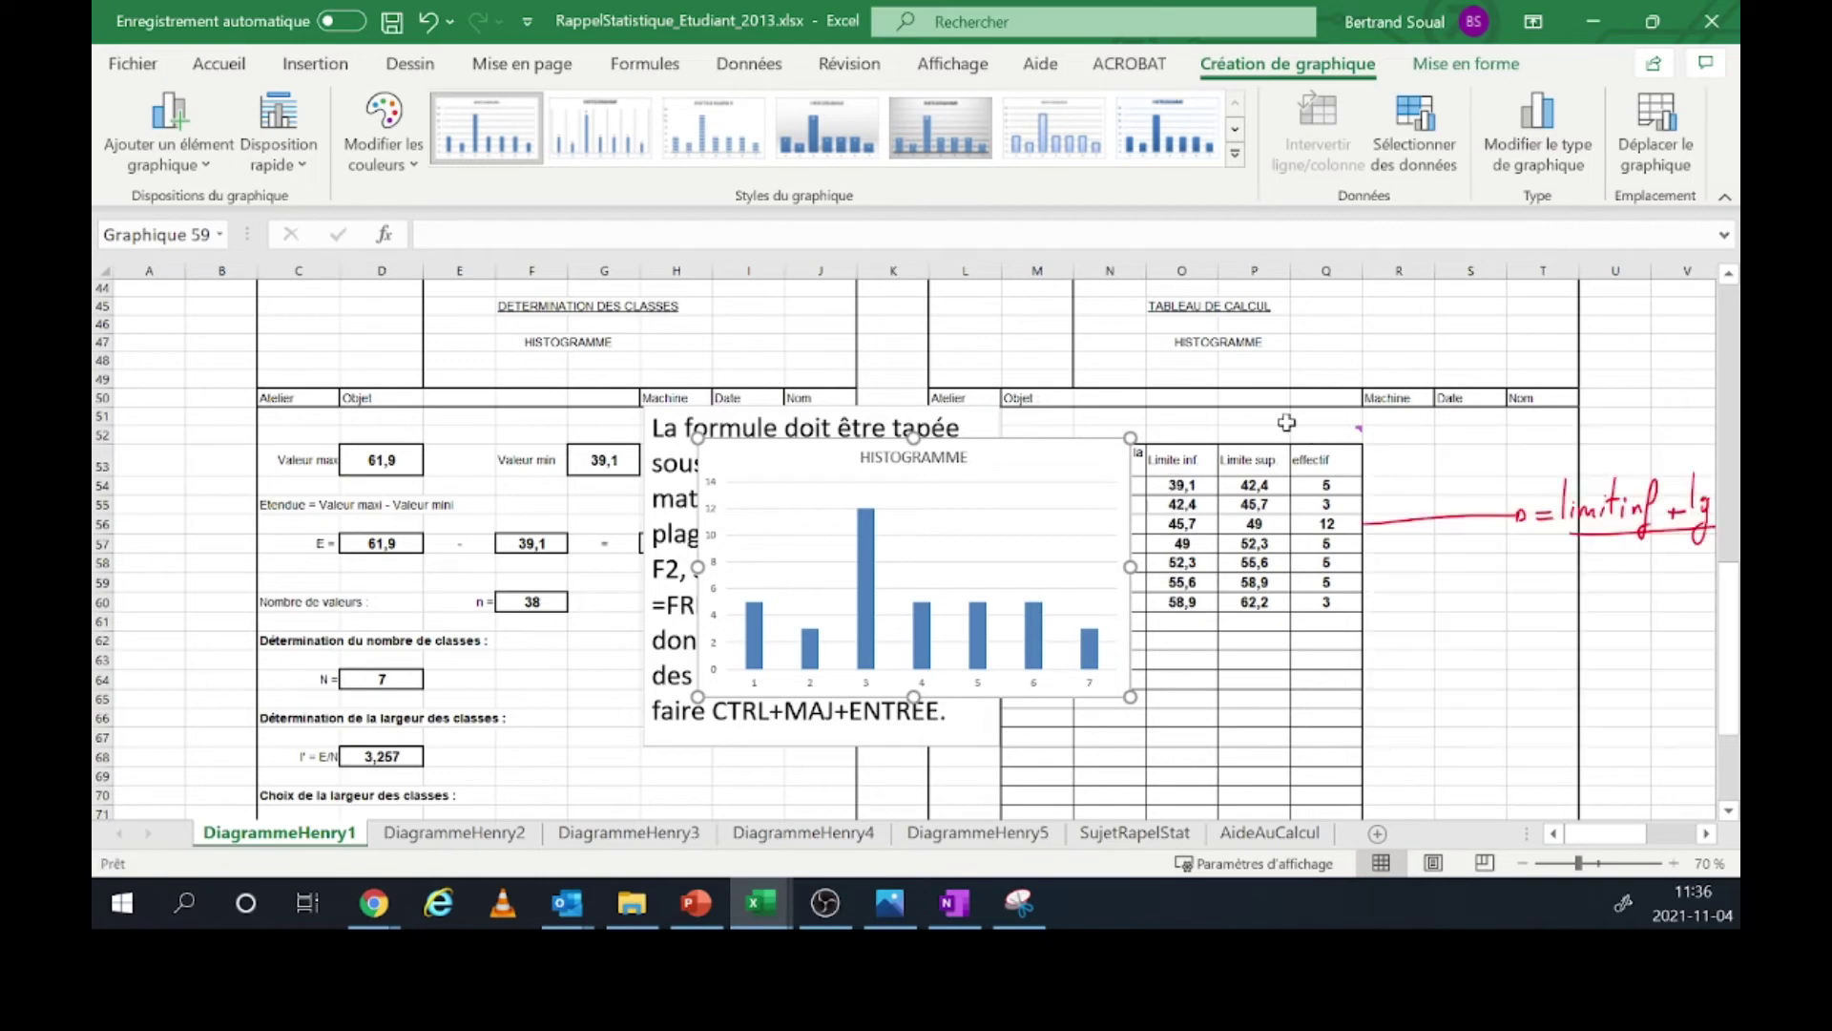
left_click(1251, 424)
scroll(1068, 476, "up", 5)
scroll(1068, 477, "down", 5)
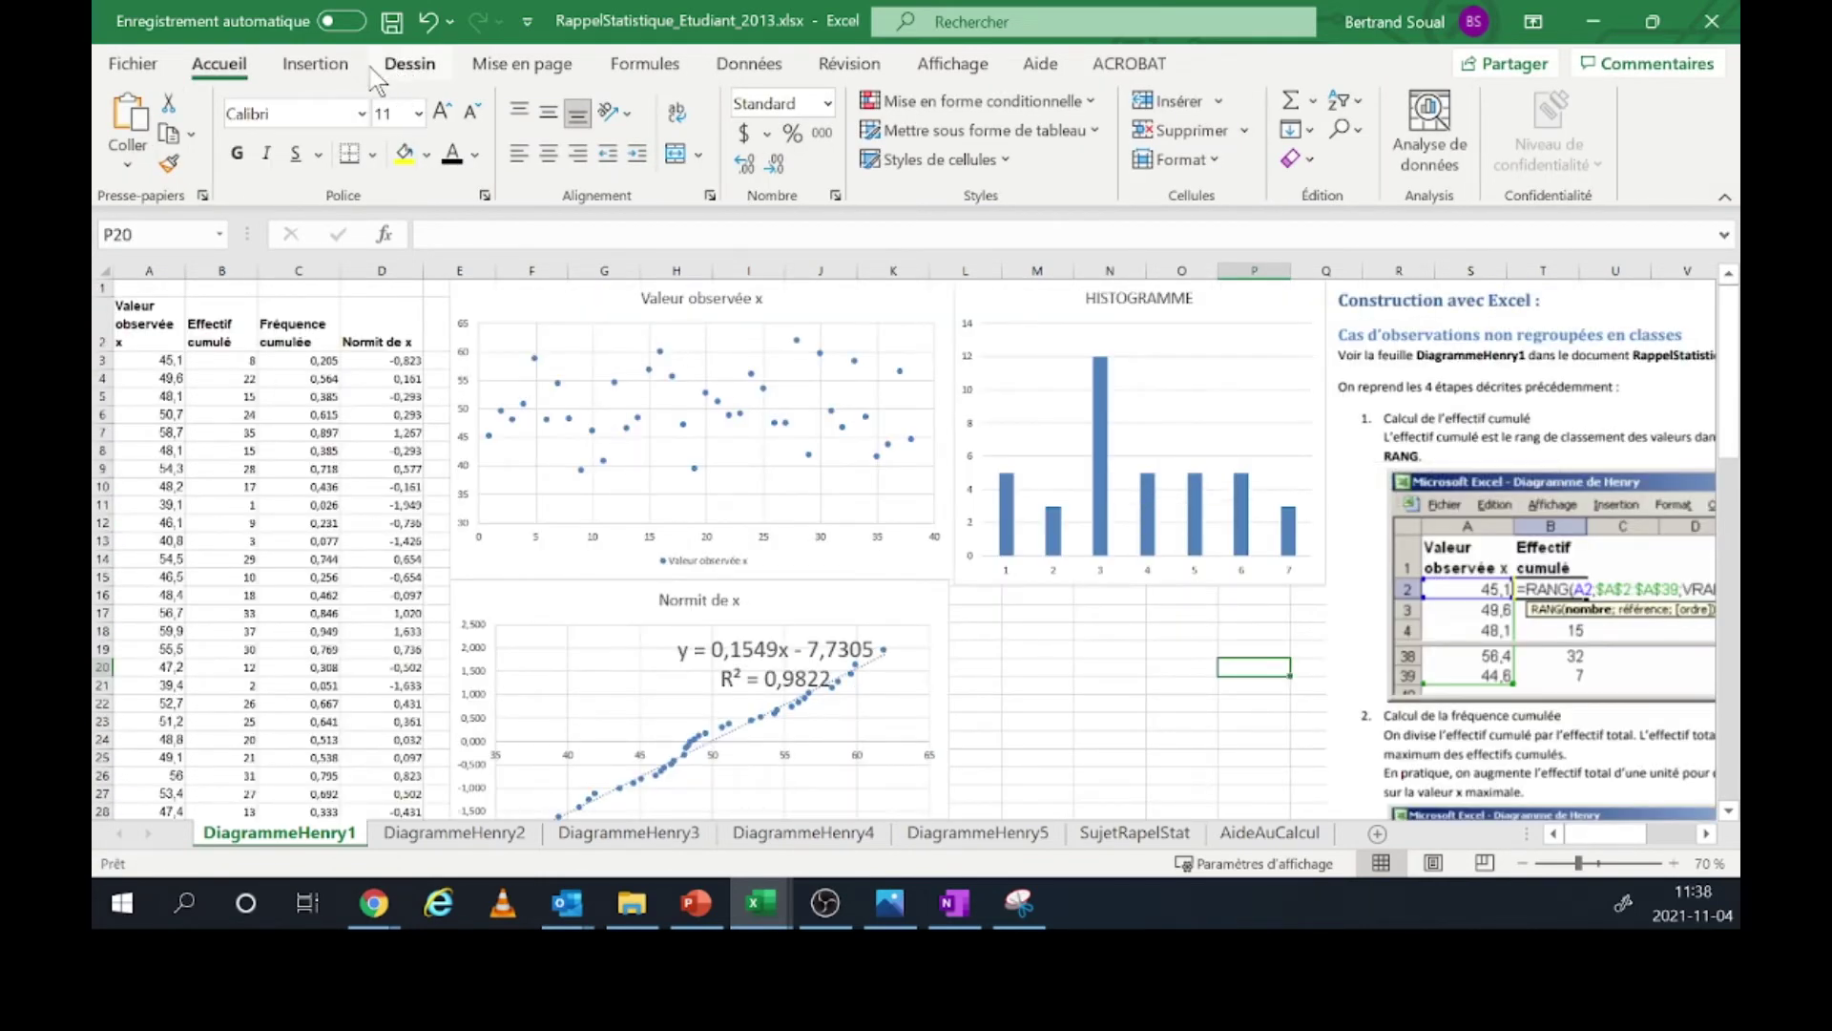
- Examine the available statistical chart types and compare the class frequencies in Q54:Q60 with the HISTOGRAMME column chart
left_click(337, 67)
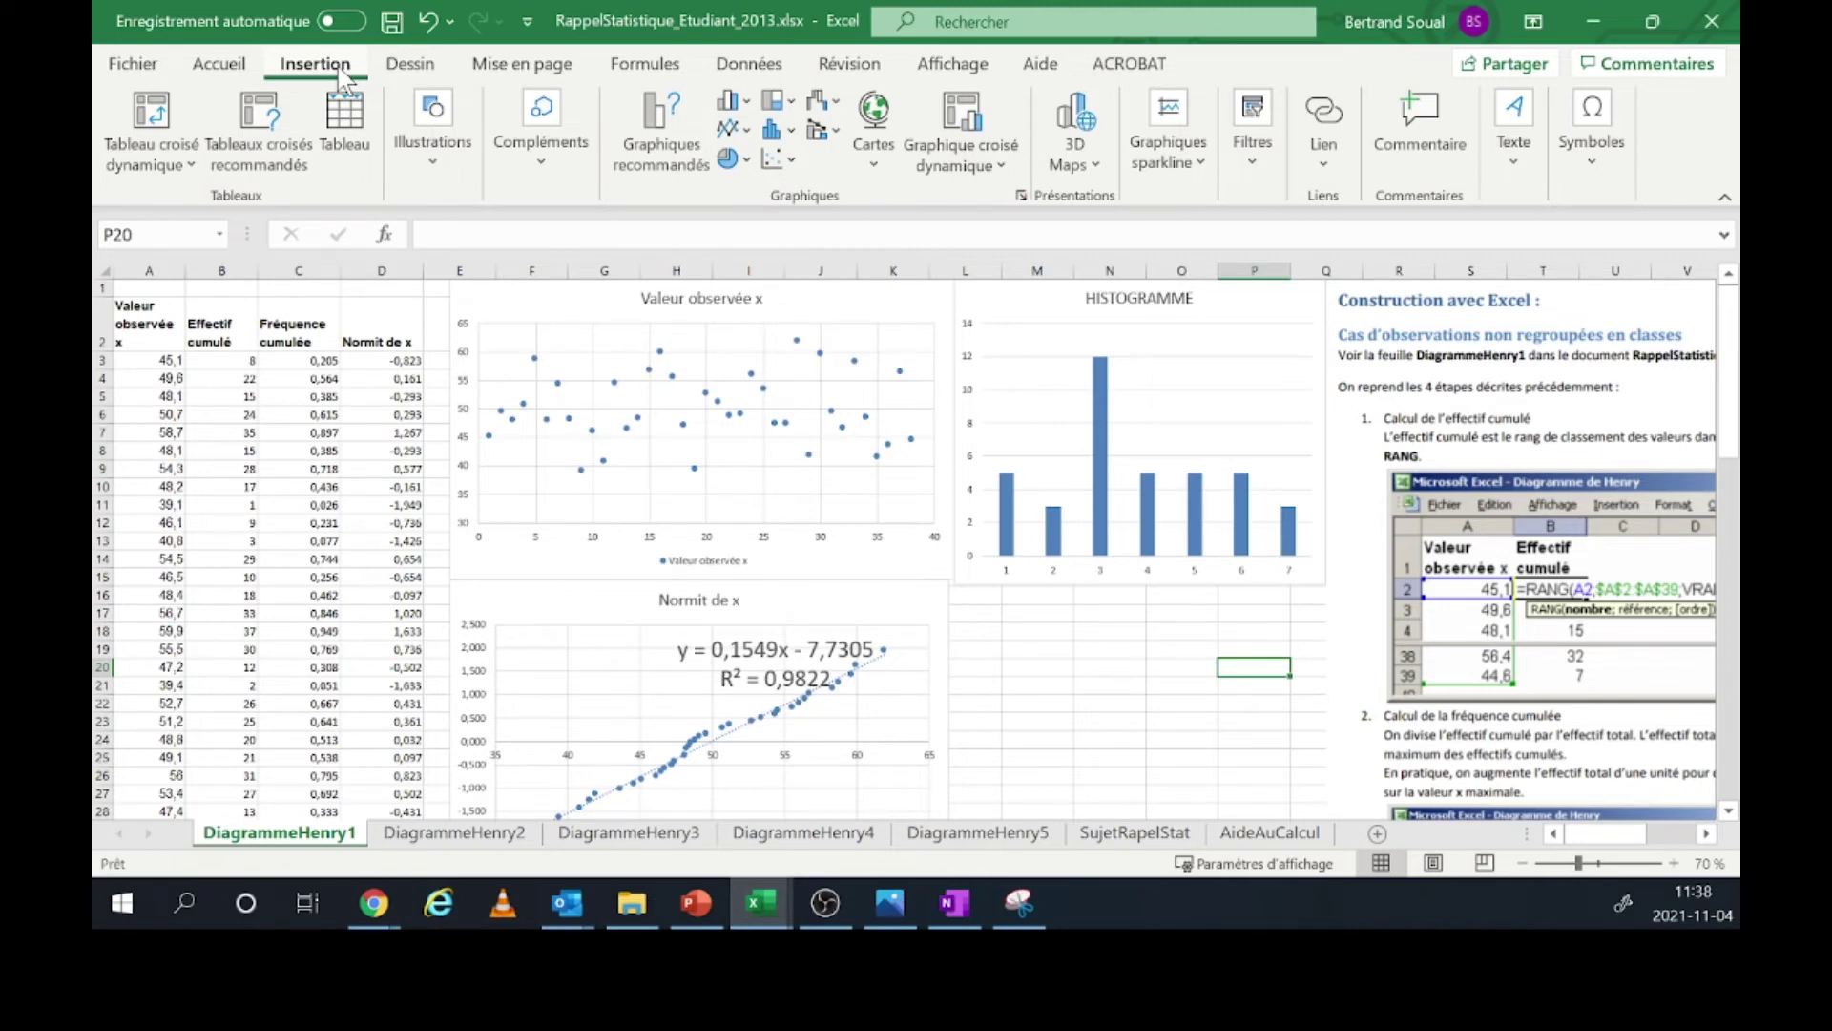
left_click(788, 134)
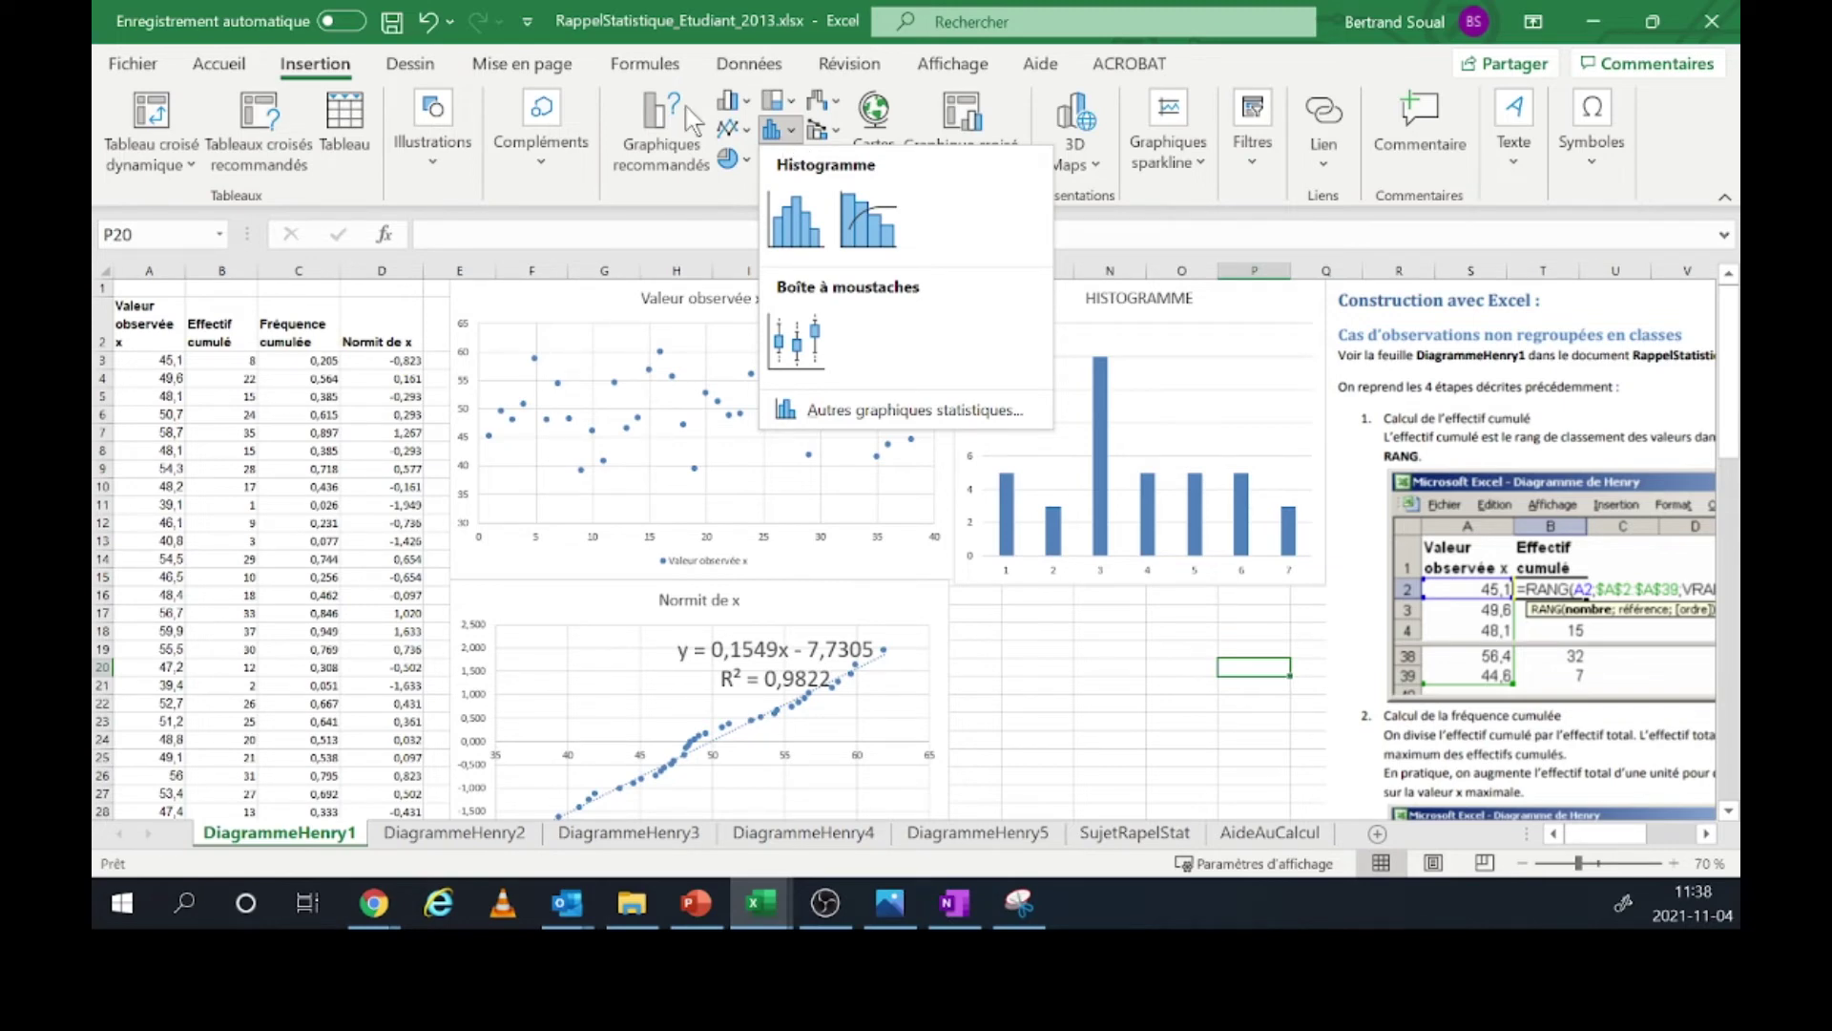
left_click(1075, 637)
scroll(1075, 637, "down", 13)
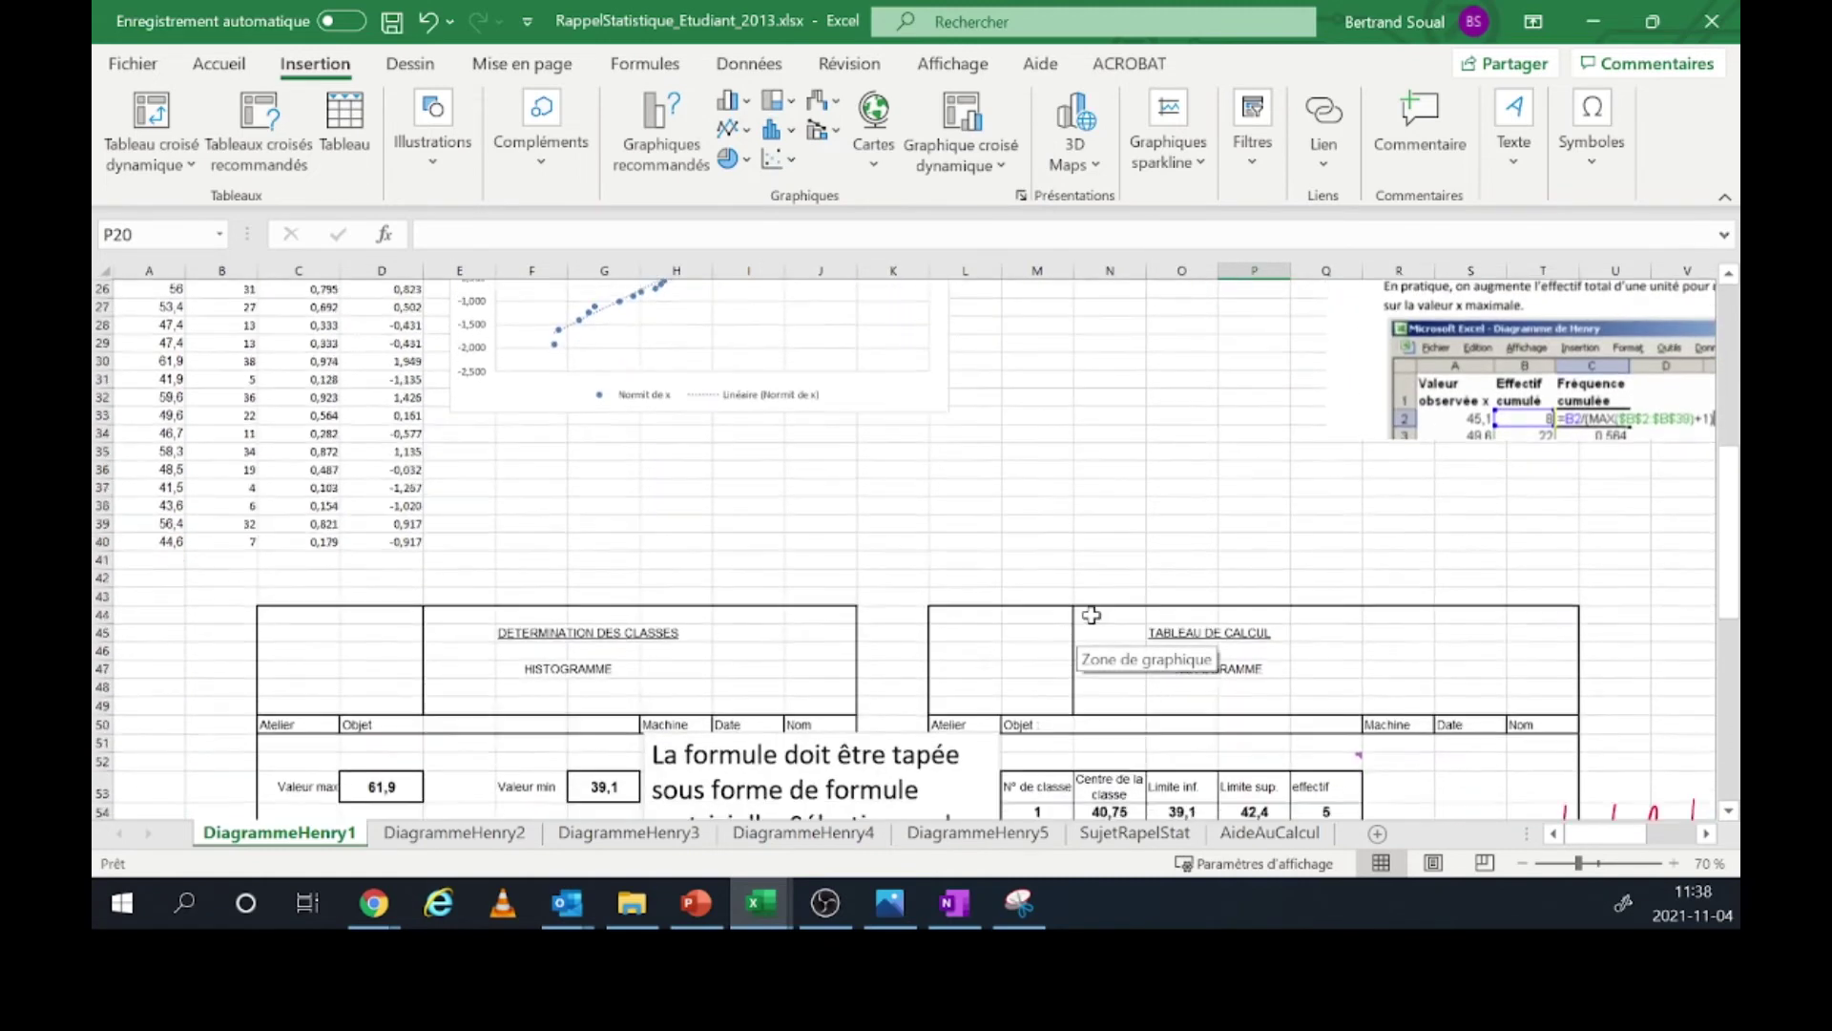
left_click_drag(1353, 561, 1349, 673)
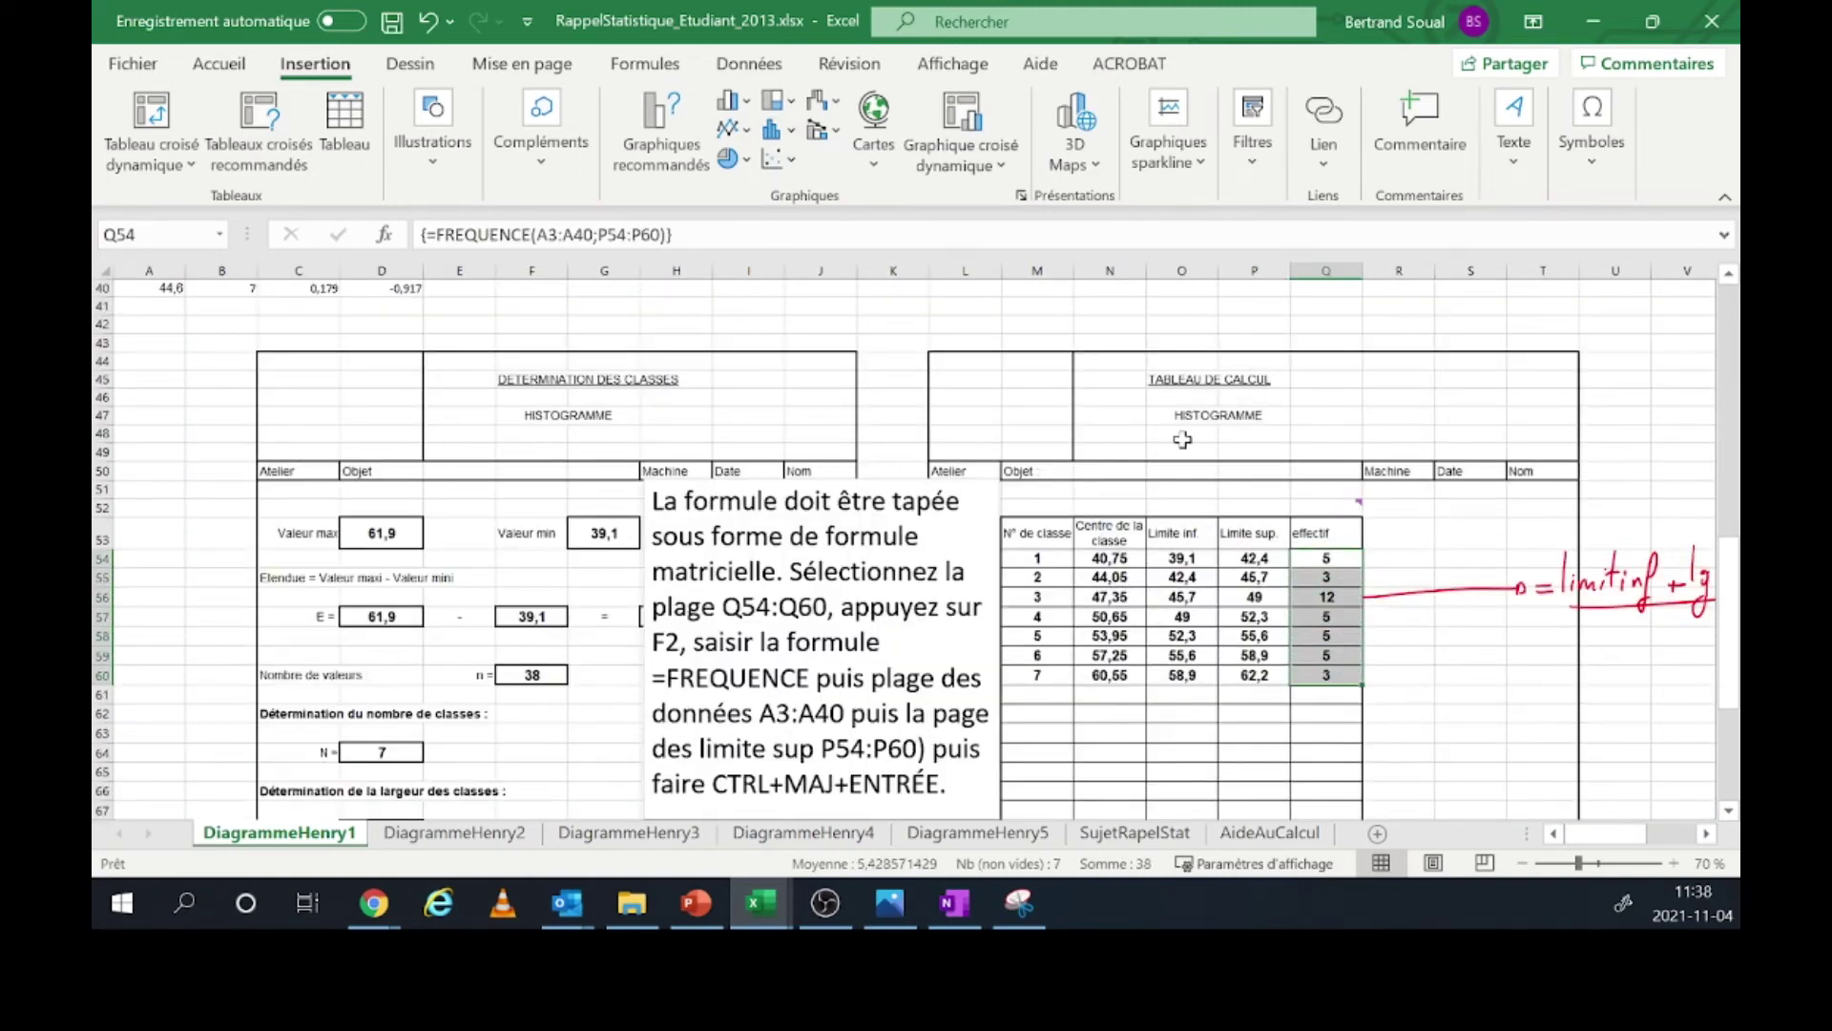
scroll(1182, 439, "up", 13)
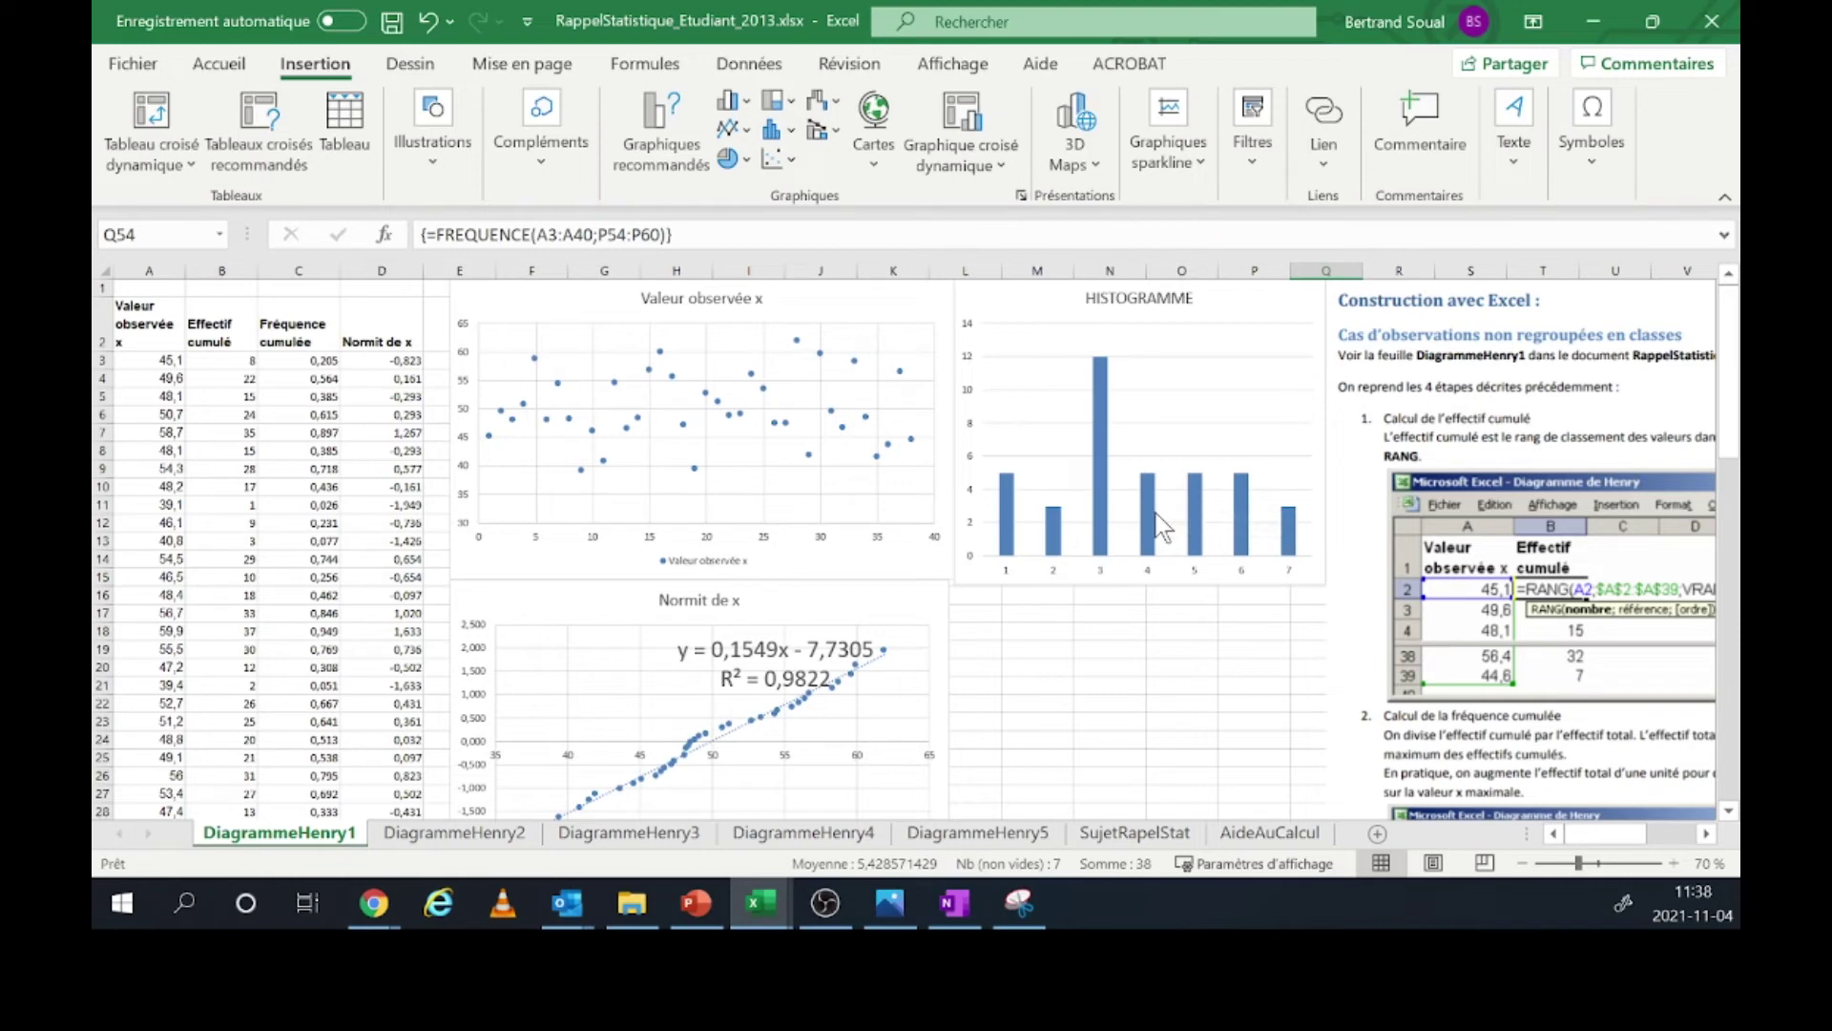
mouse_move(1158, 525)
left_click(1044, 666)
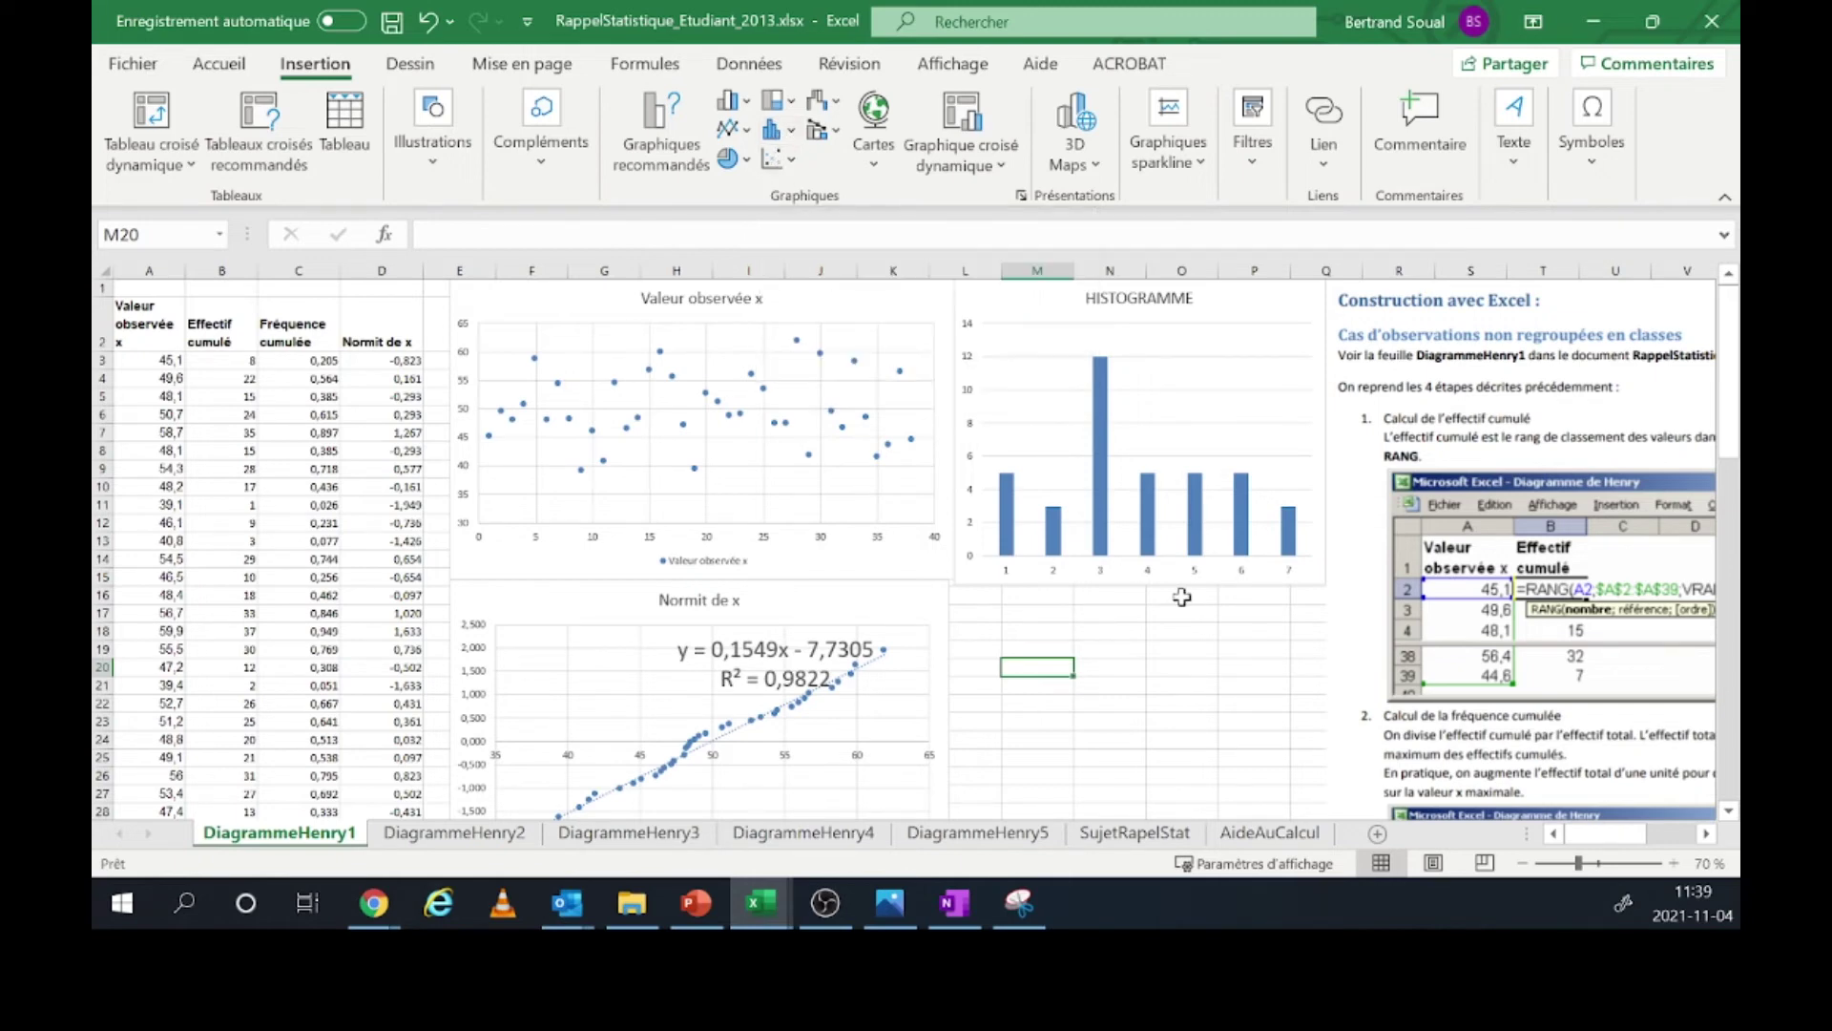
- Try inserting a blank statistical histogram chart (Histogramme) from cell M20 and remove its default series
left_click(790, 133)
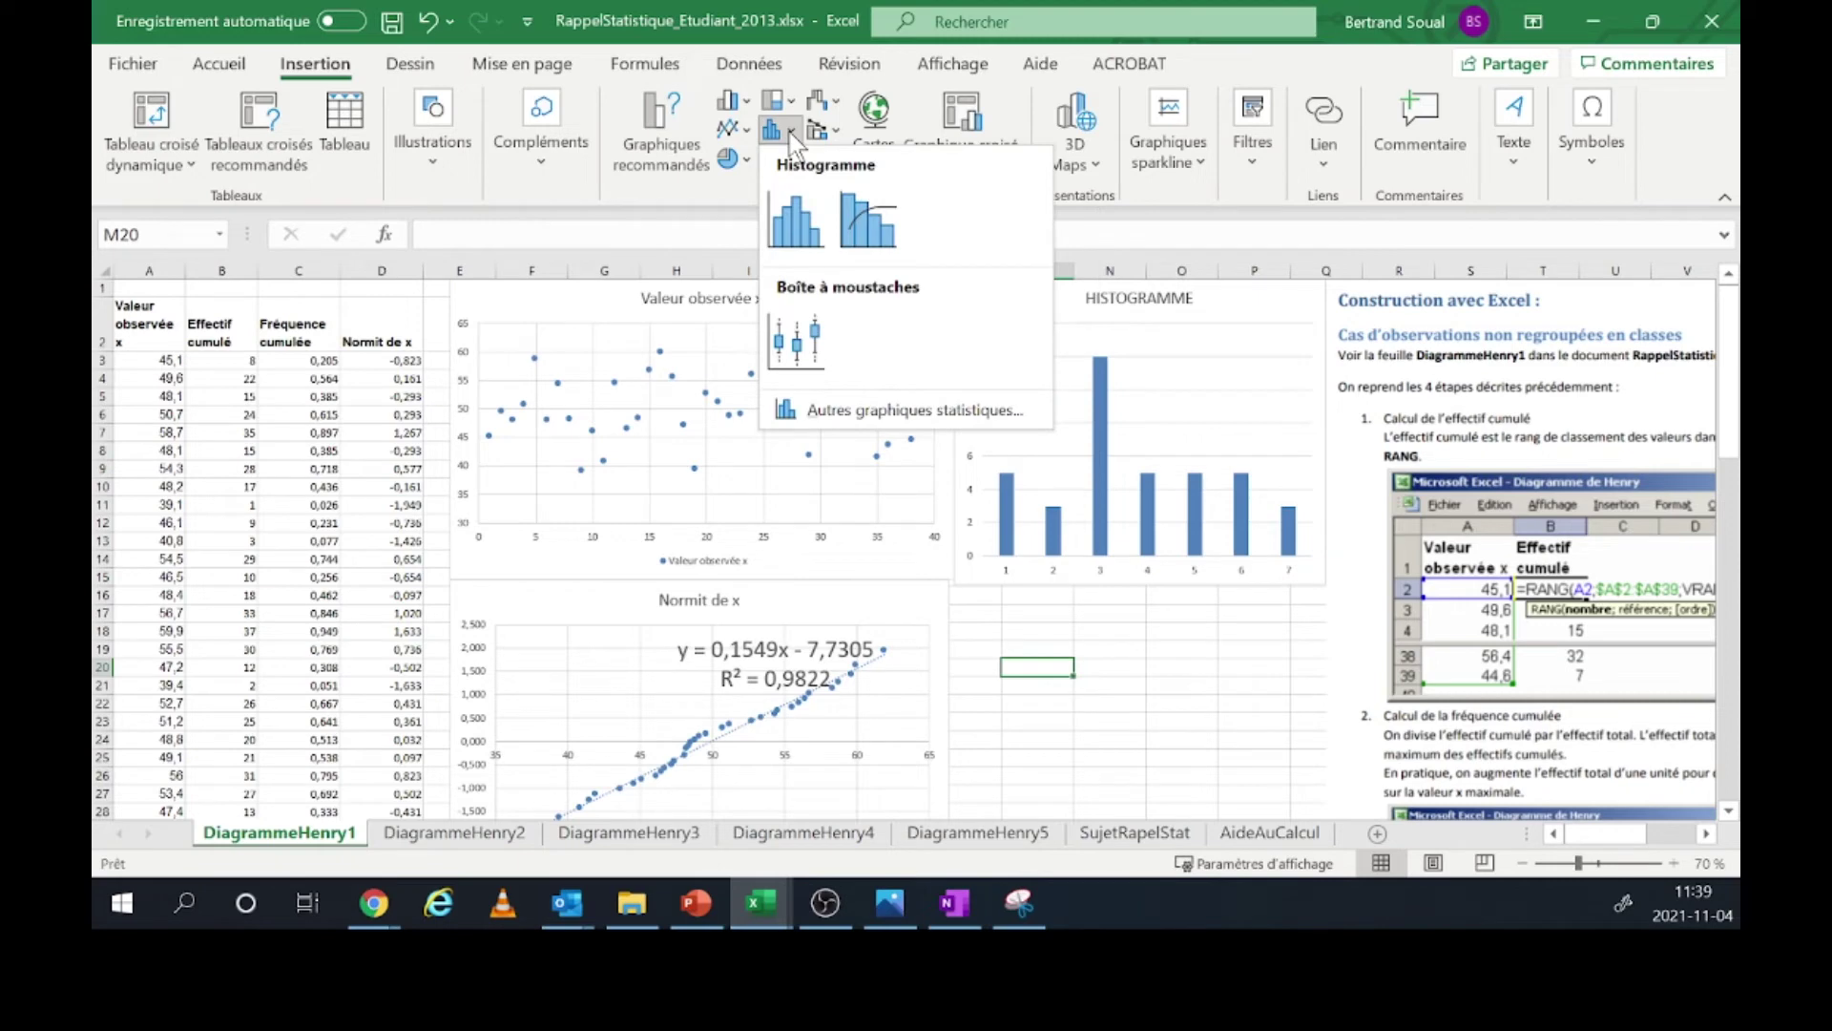
left_click(790, 215)
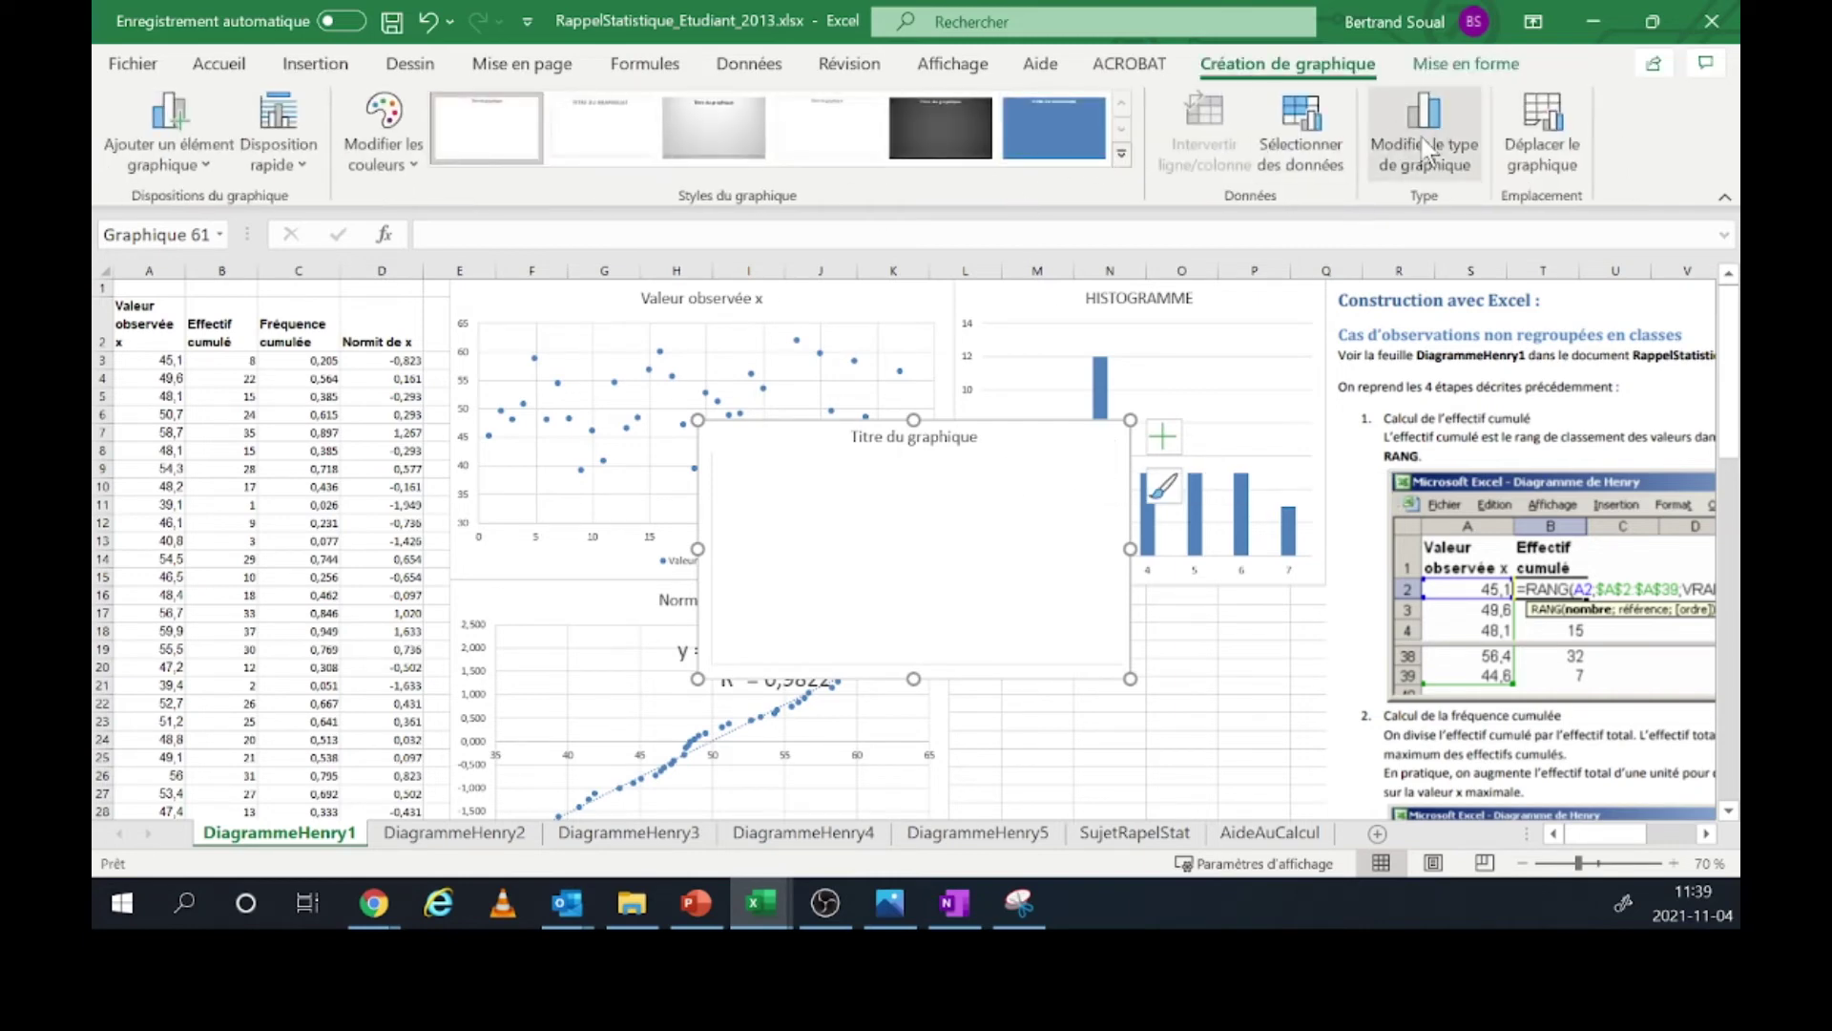
left_click(1292, 150)
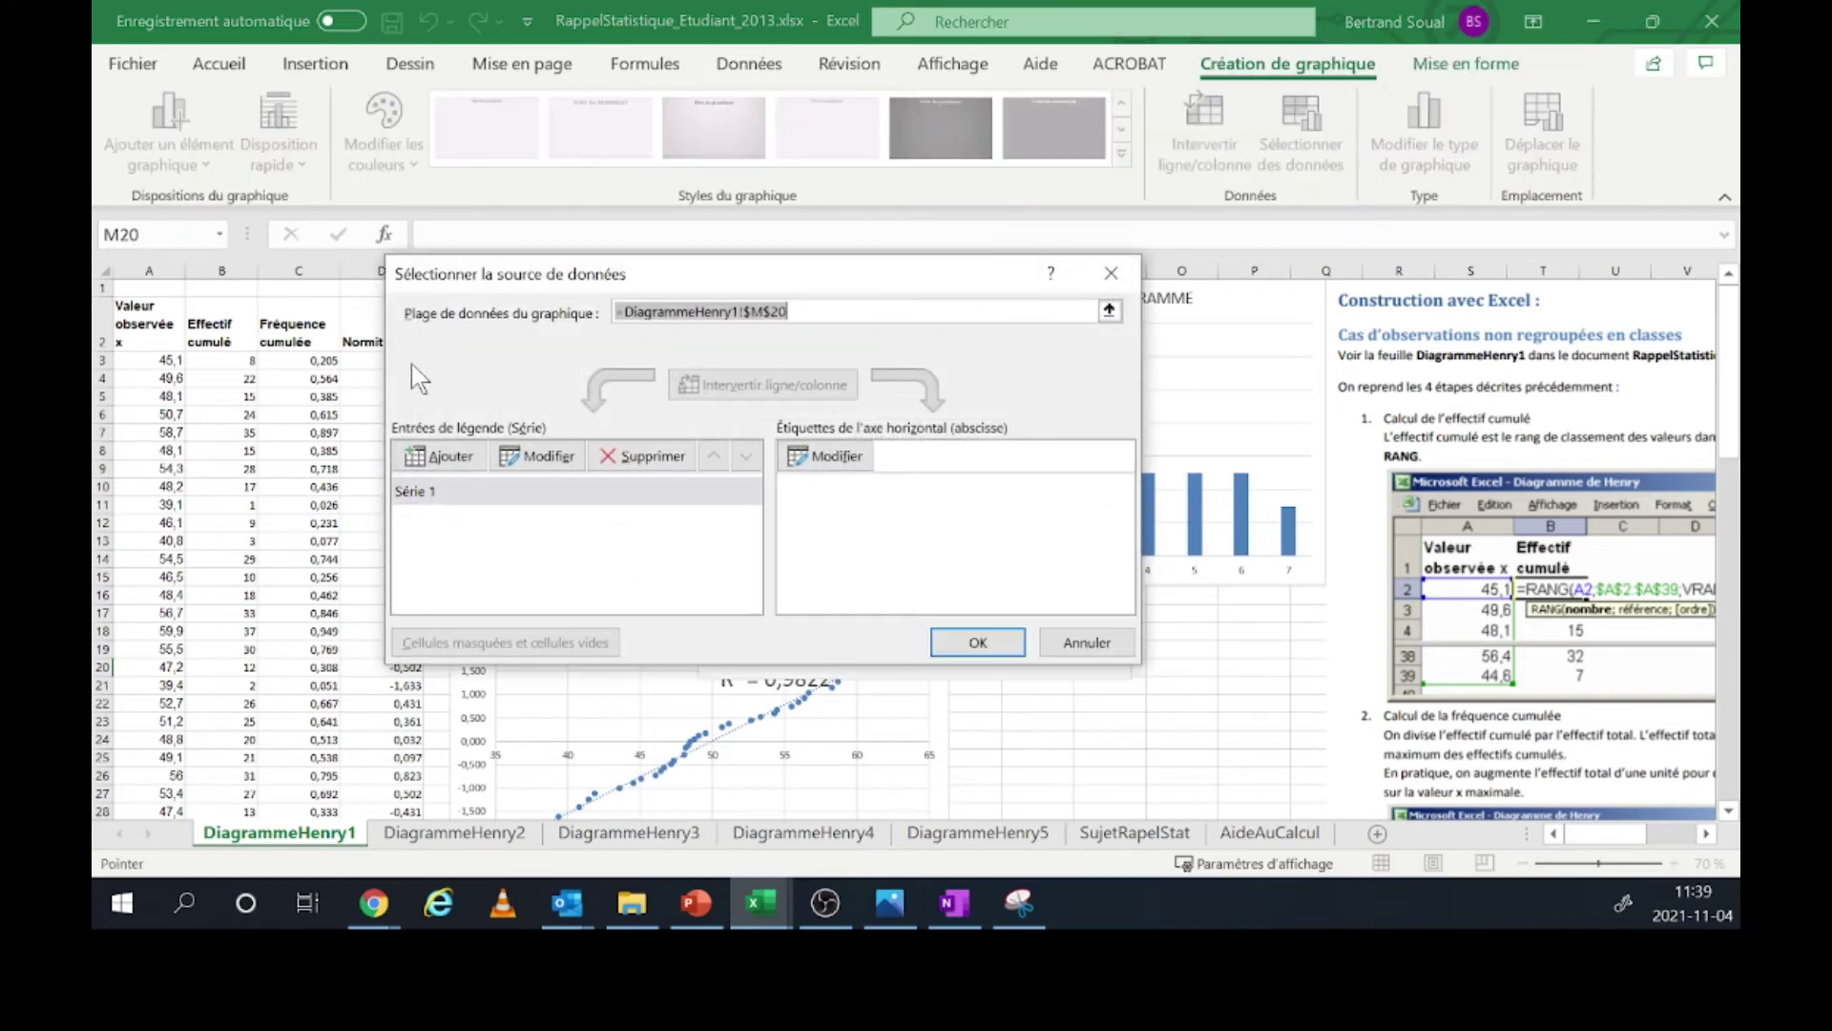
left_click(456, 494)
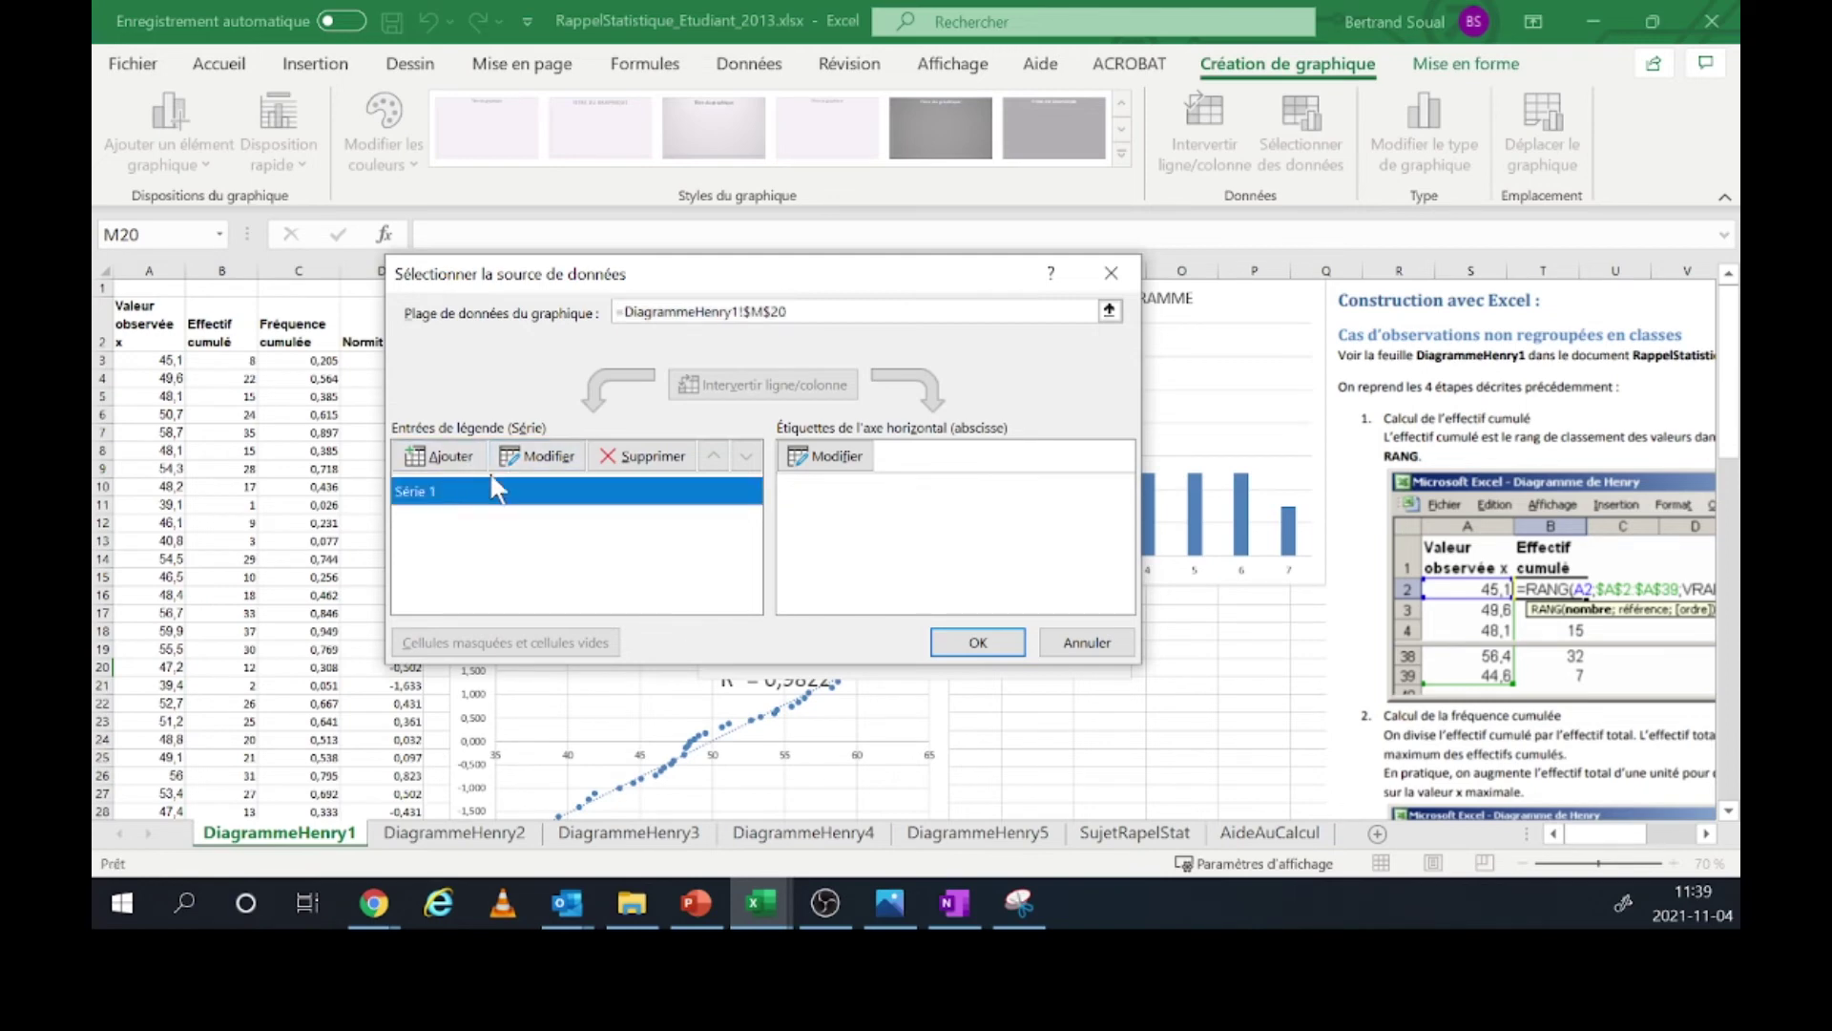
left_click(631, 458)
- Try adding a series to the statistical histogram, named from A2 with the observed values A3:A40
left_click(443, 456)
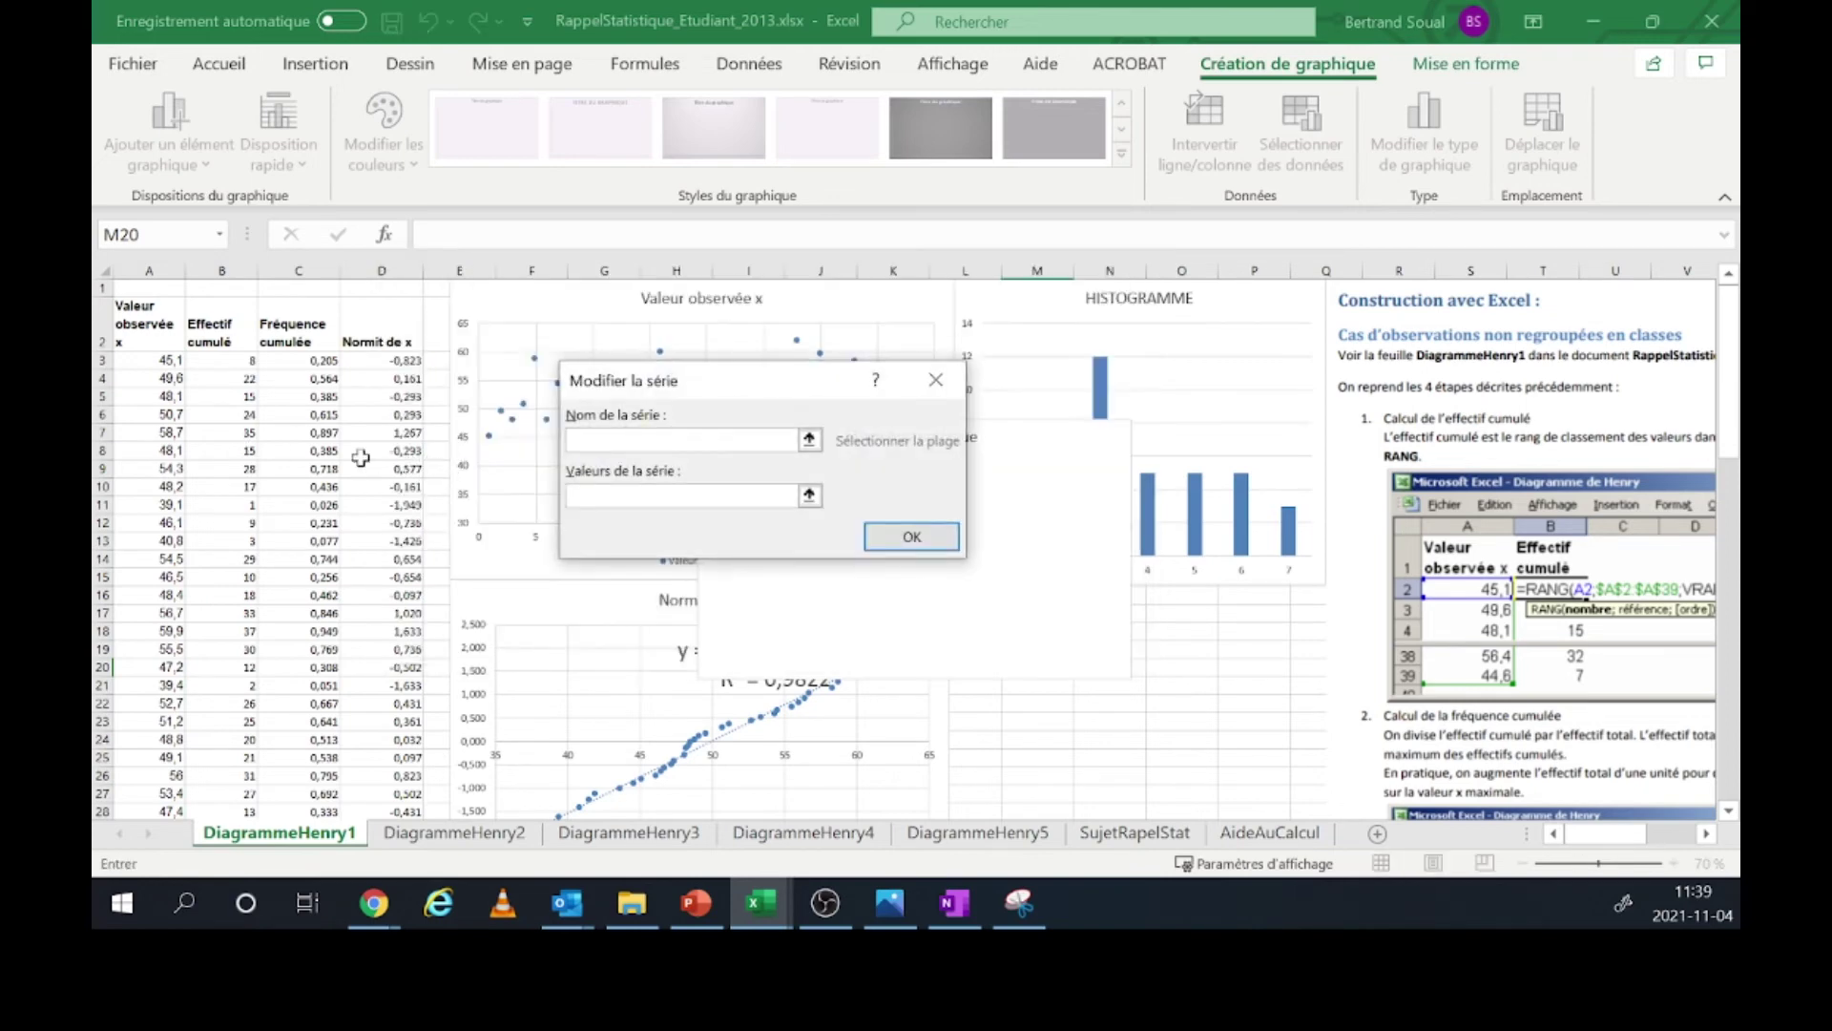
left_click(143, 324)
left_click(649, 497)
left_click_drag(171, 360, 158, 864)
left_click_drag(162, 871, 172, 778)
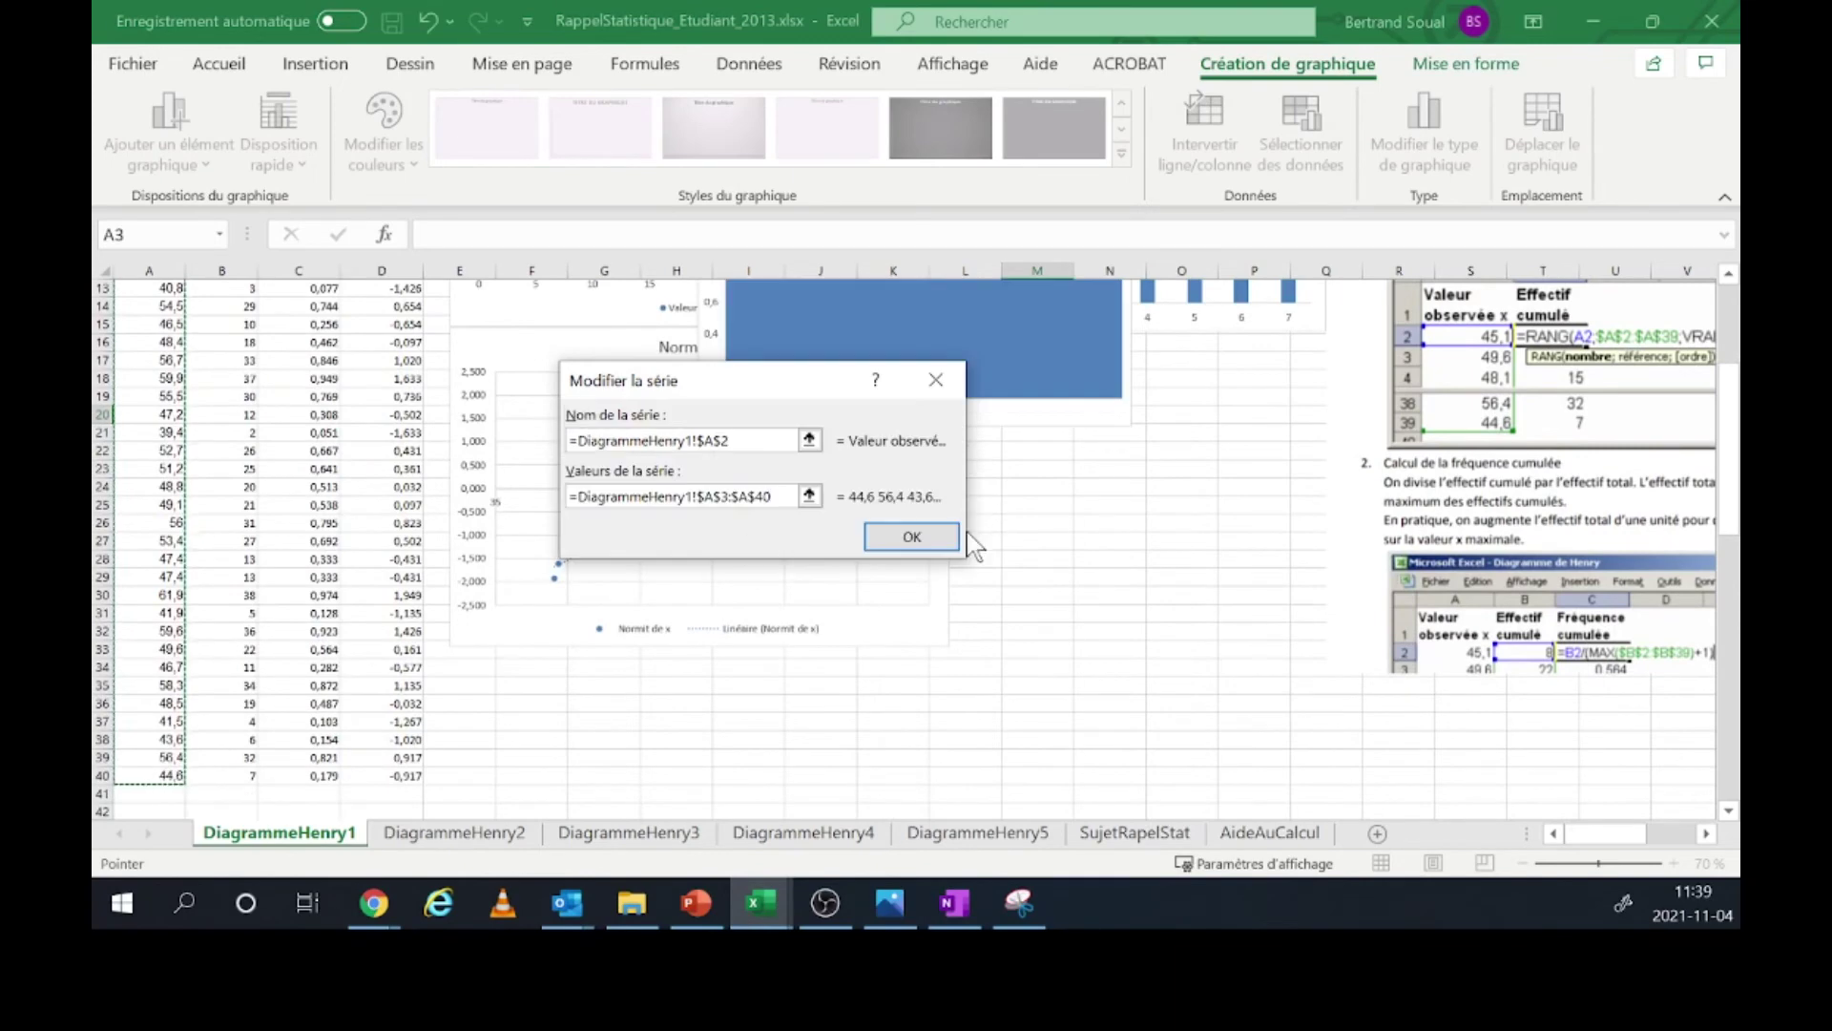
left_click(913, 537)
left_click(977, 641)
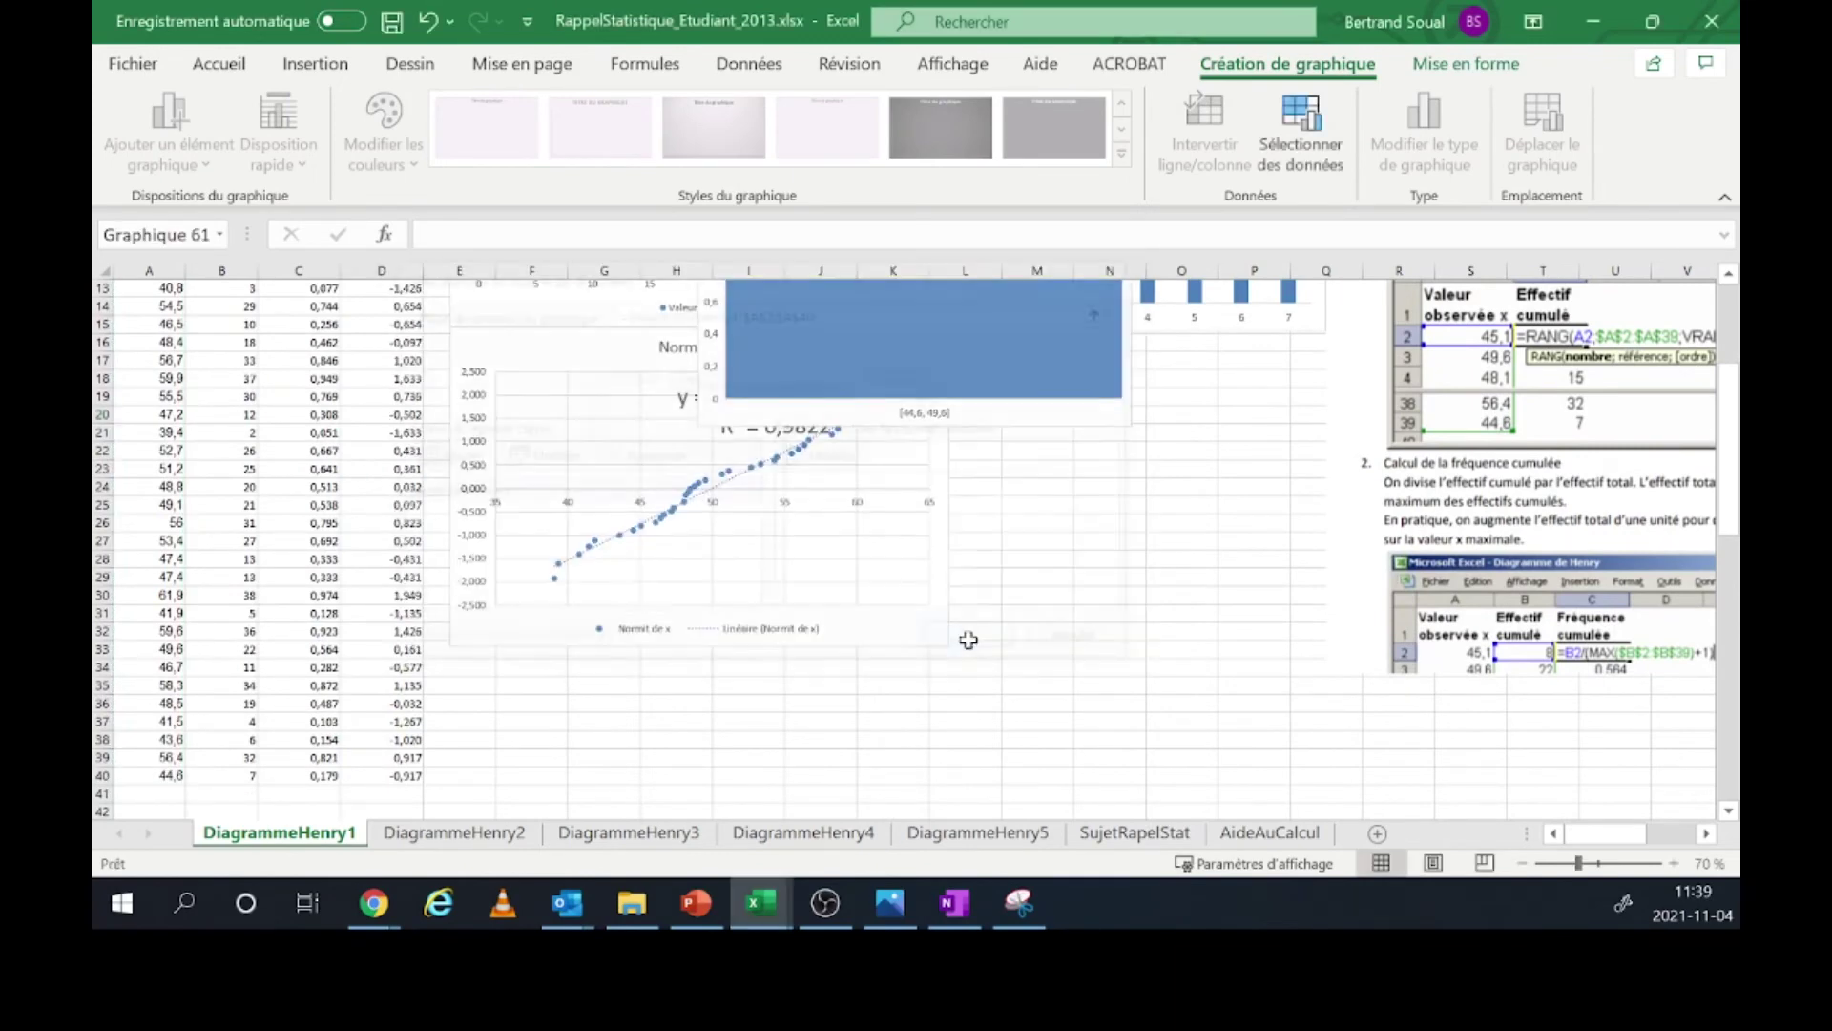
- Try making the statistical histogram taller and narrower to examine its single class, and delete the chart
scroll(983, 591, "up", 4)
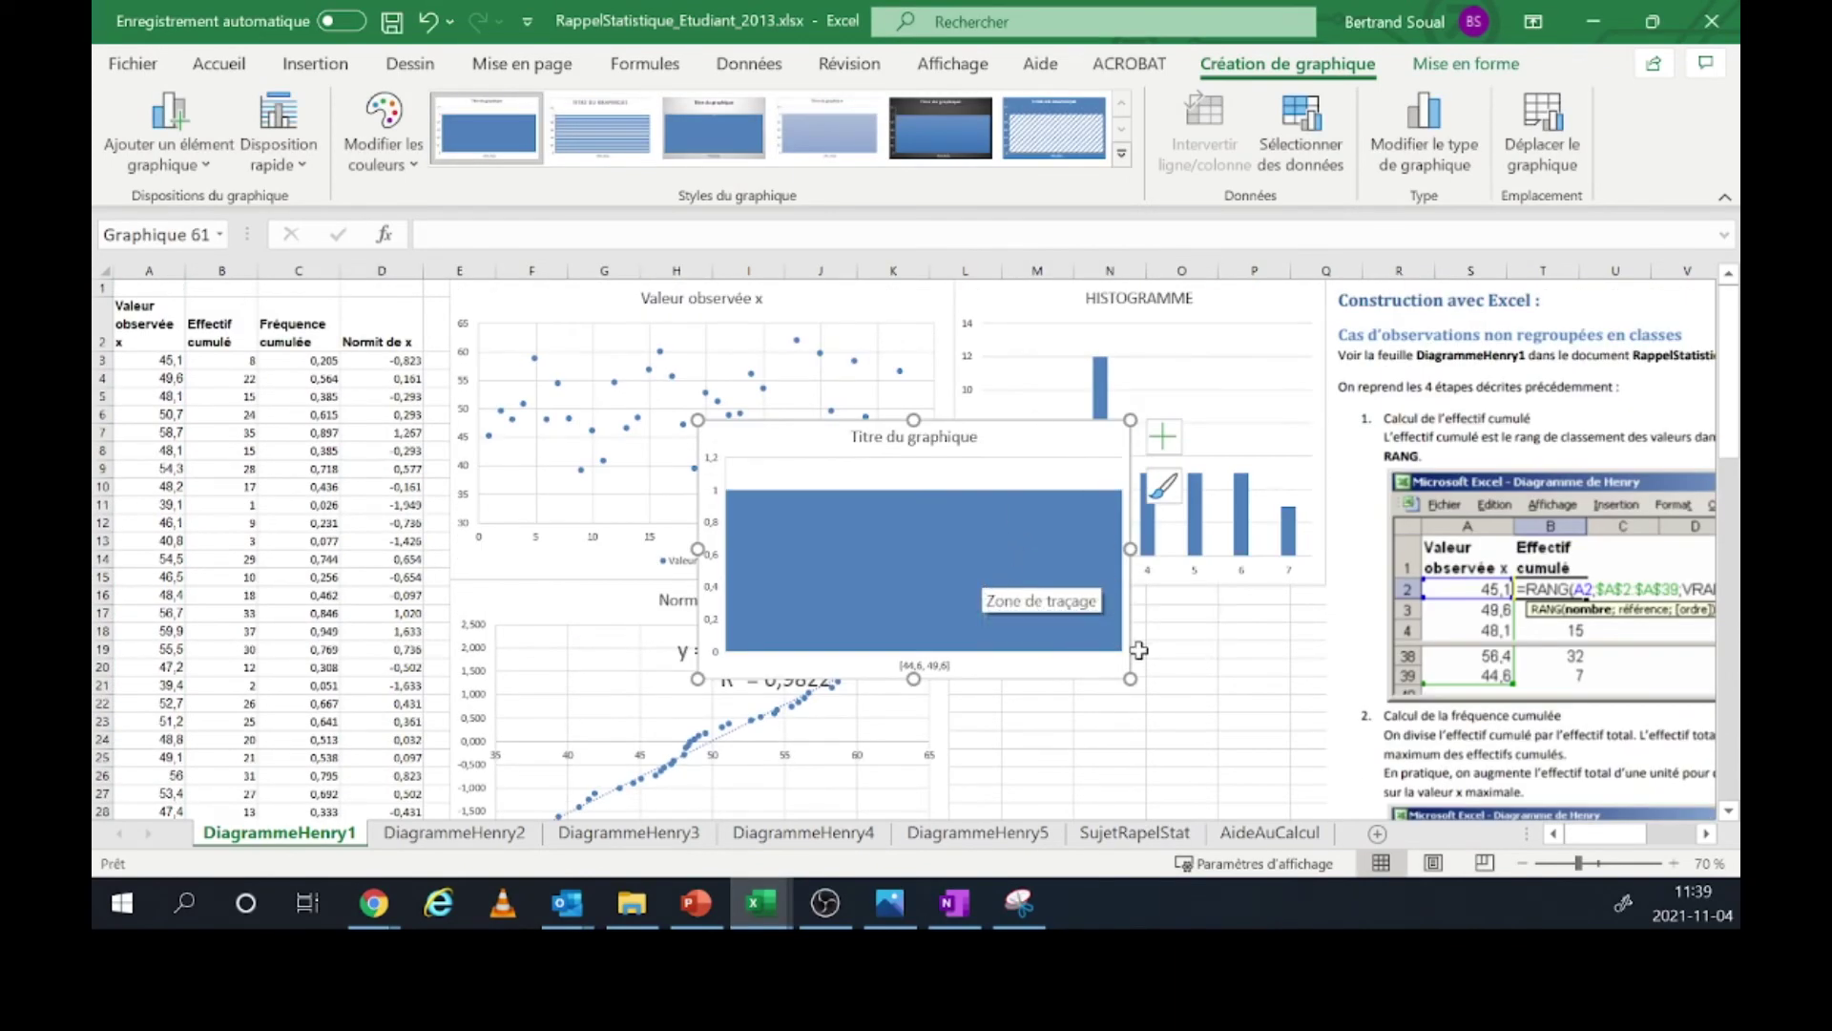
left_click_drag(1130, 678, 1172, 815)
scroll(1164, 725, "down", 2)
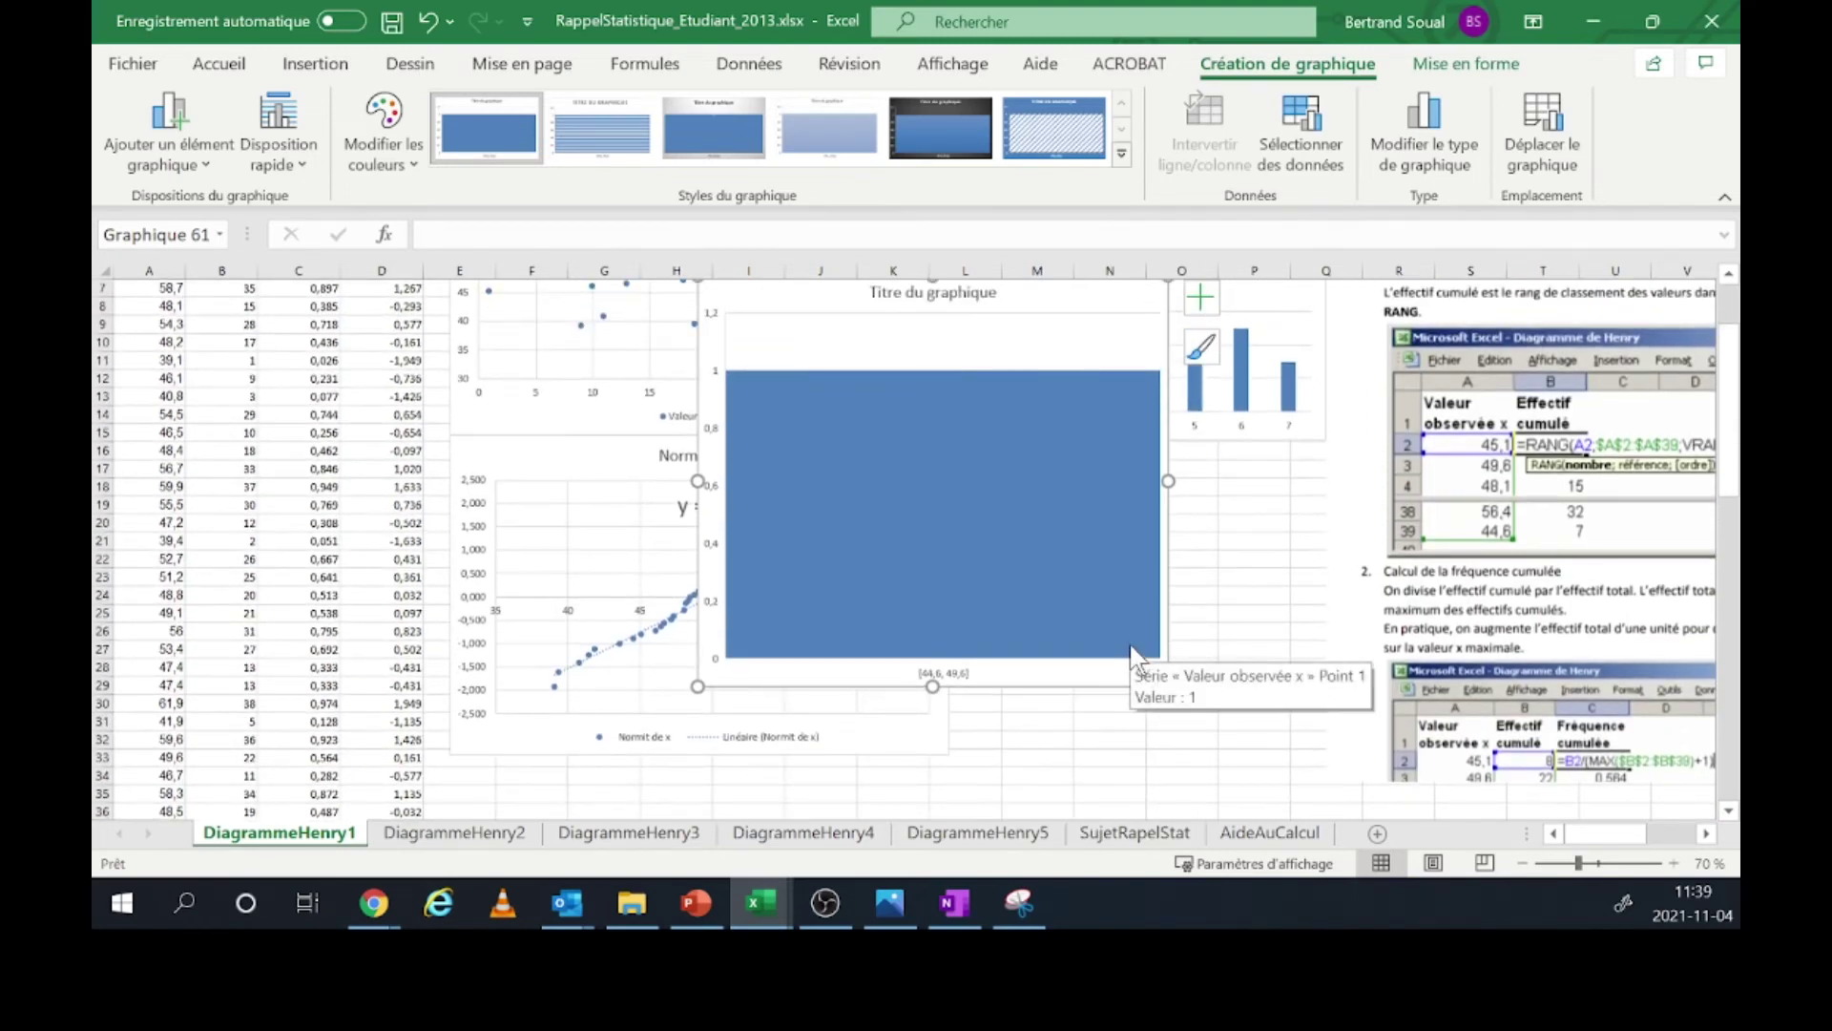
left_click_drag(1170, 479, 1057, 481)
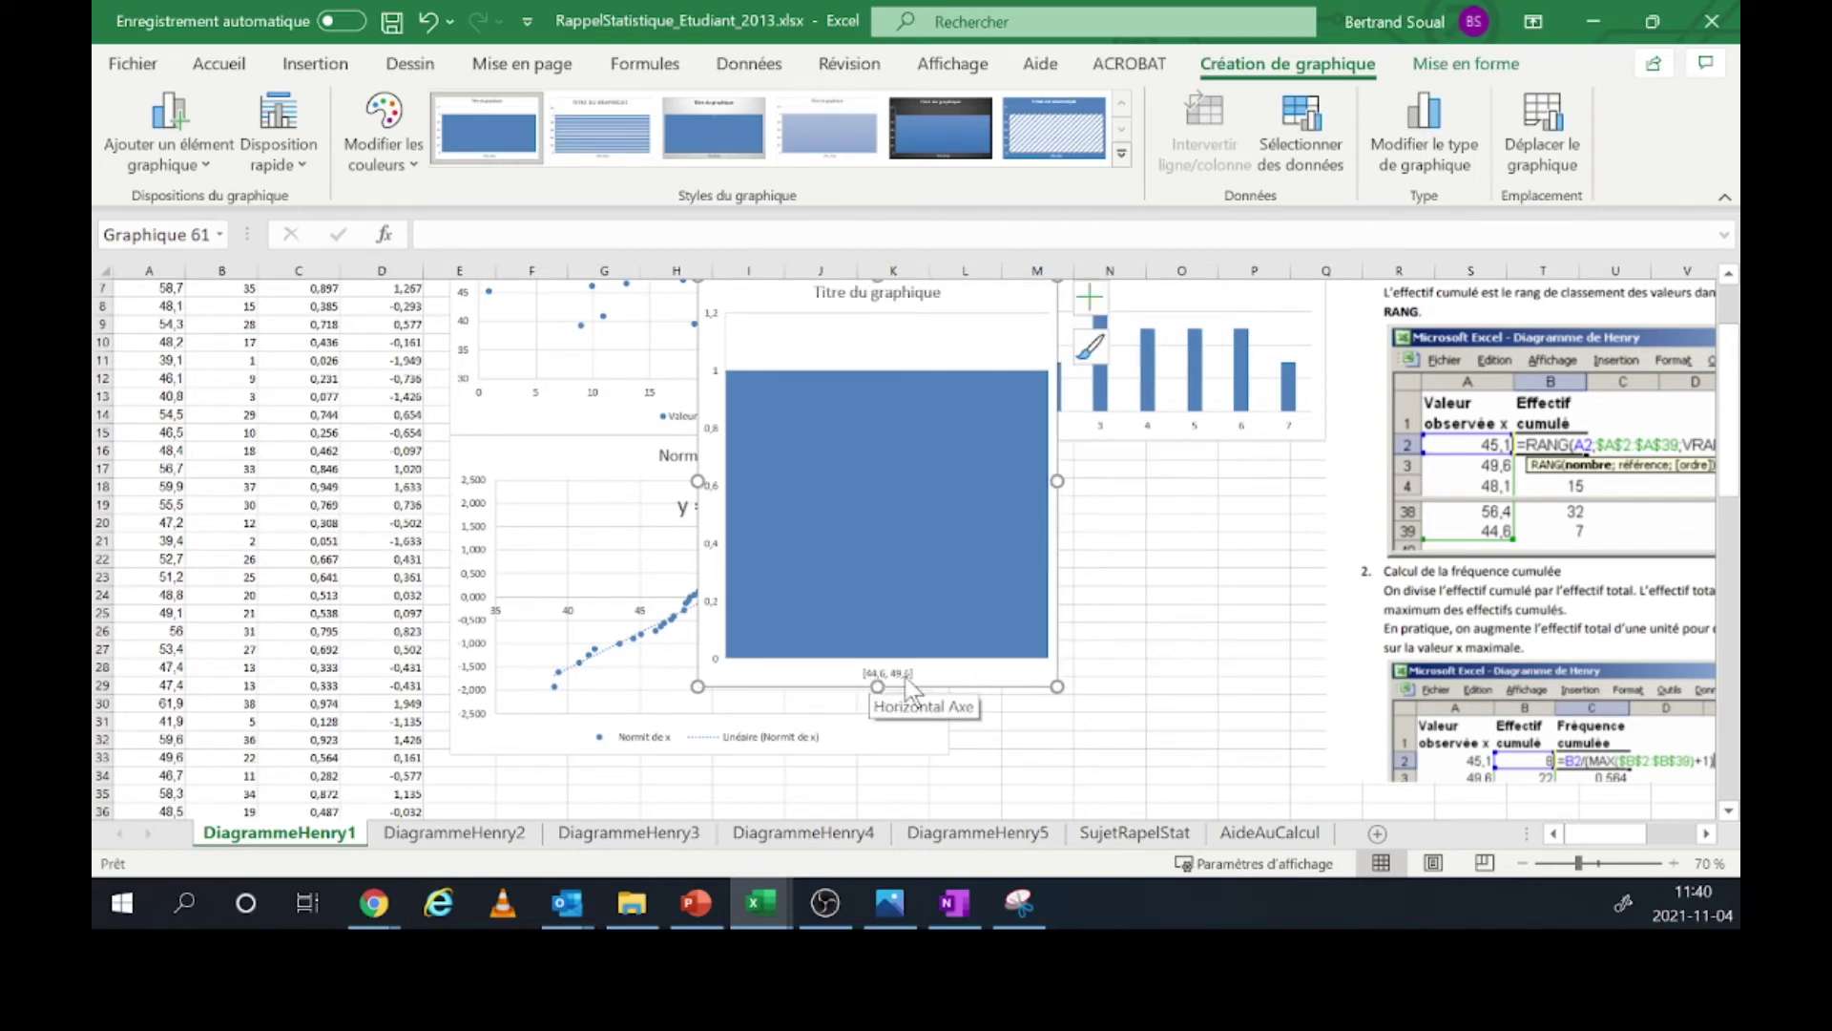
scroll(878, 472, "up", 2)
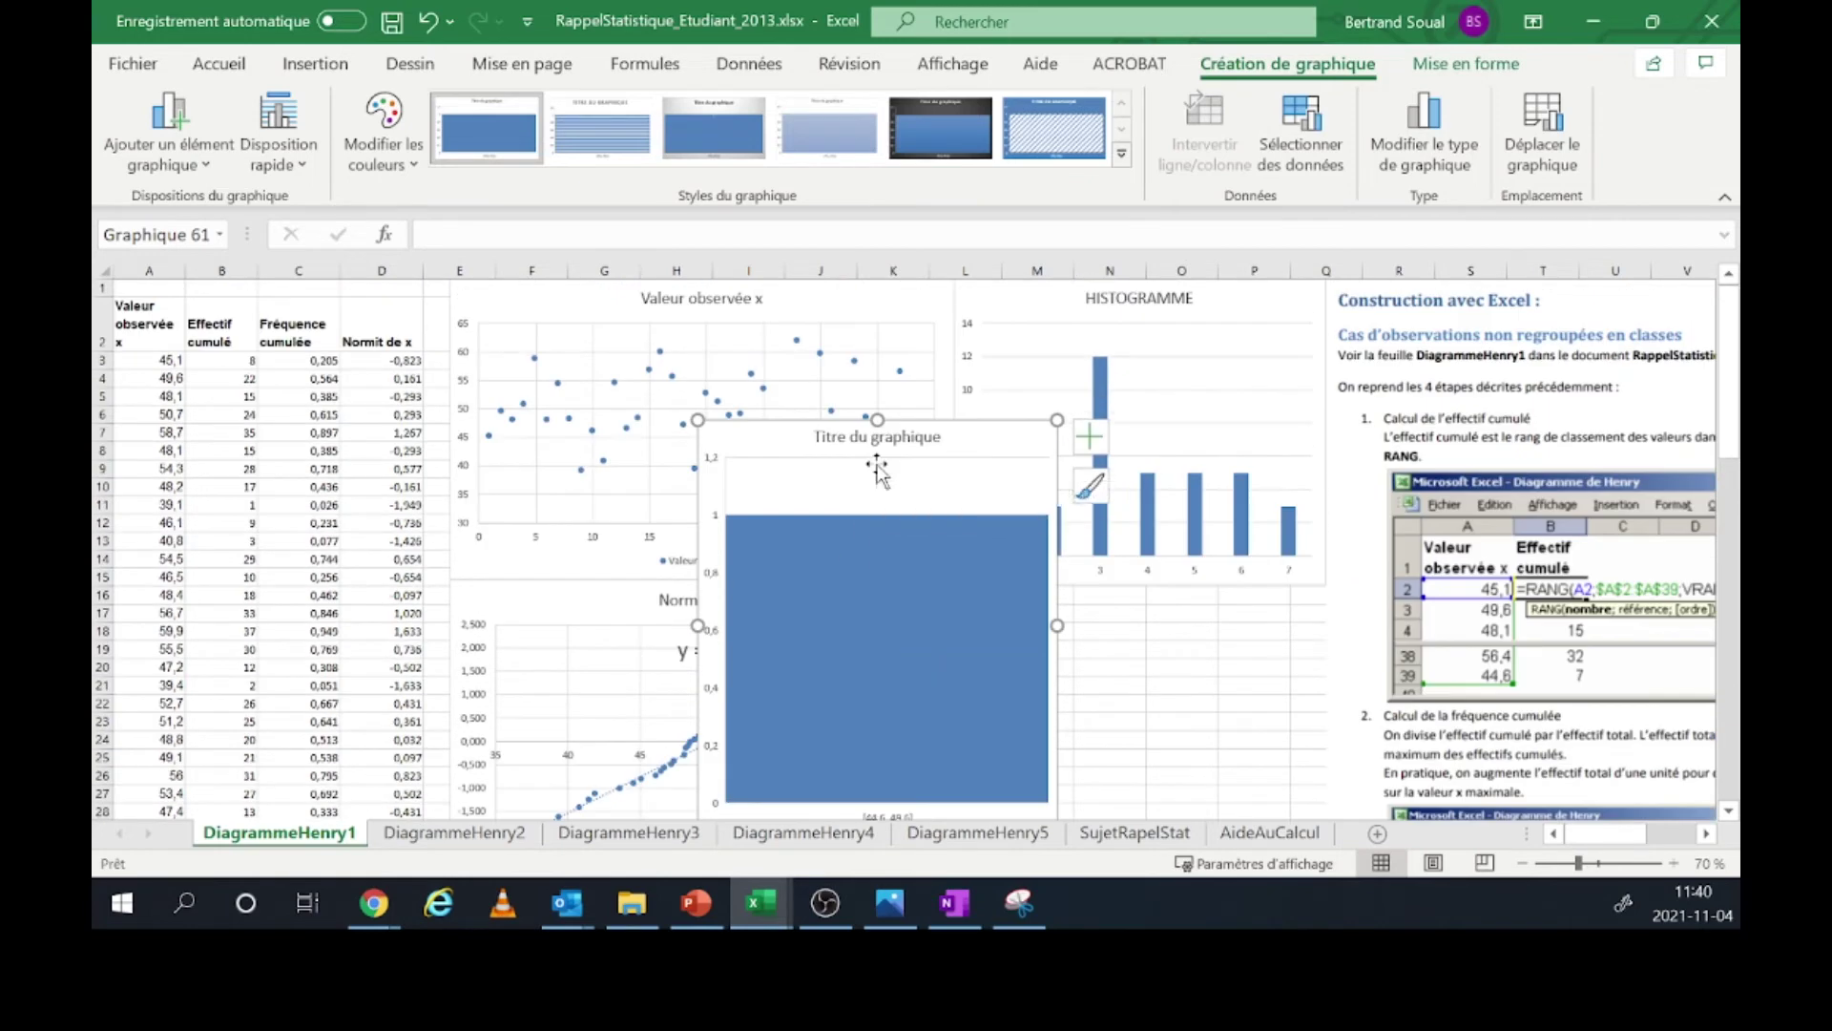
scroll(876, 464, "down", 3)
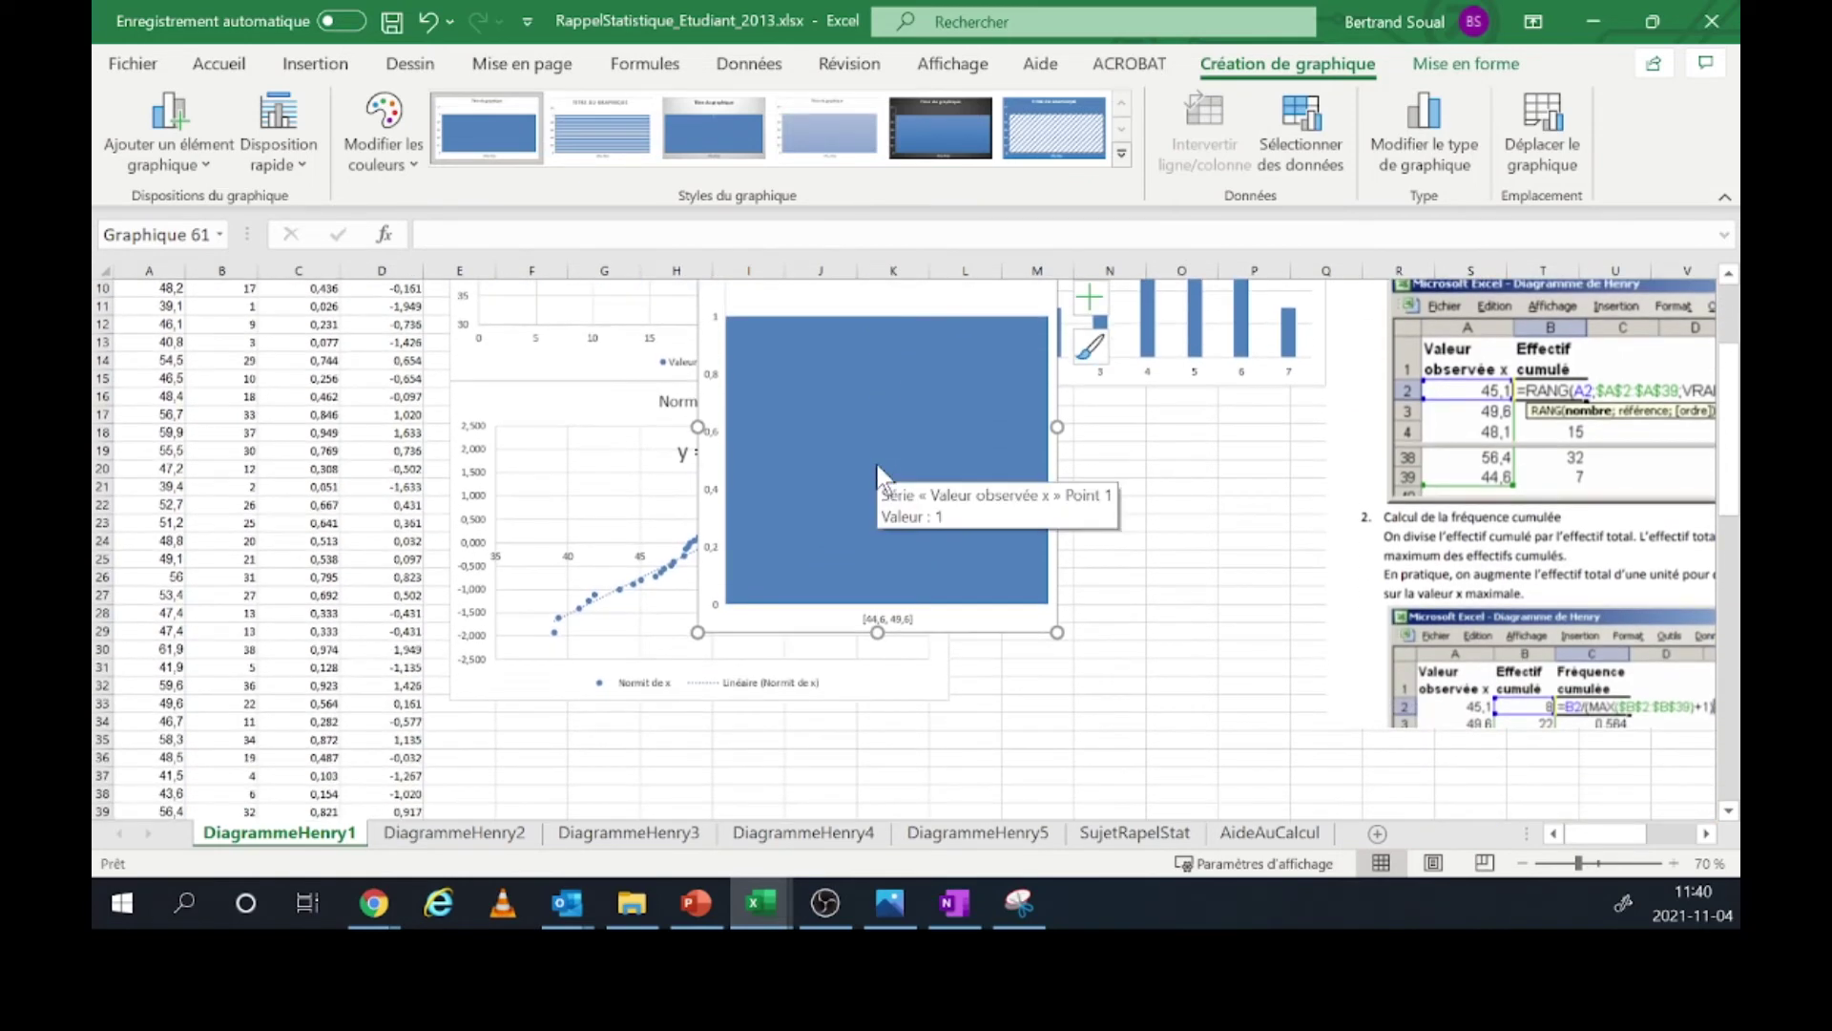
scroll(878, 472, "up", 3)
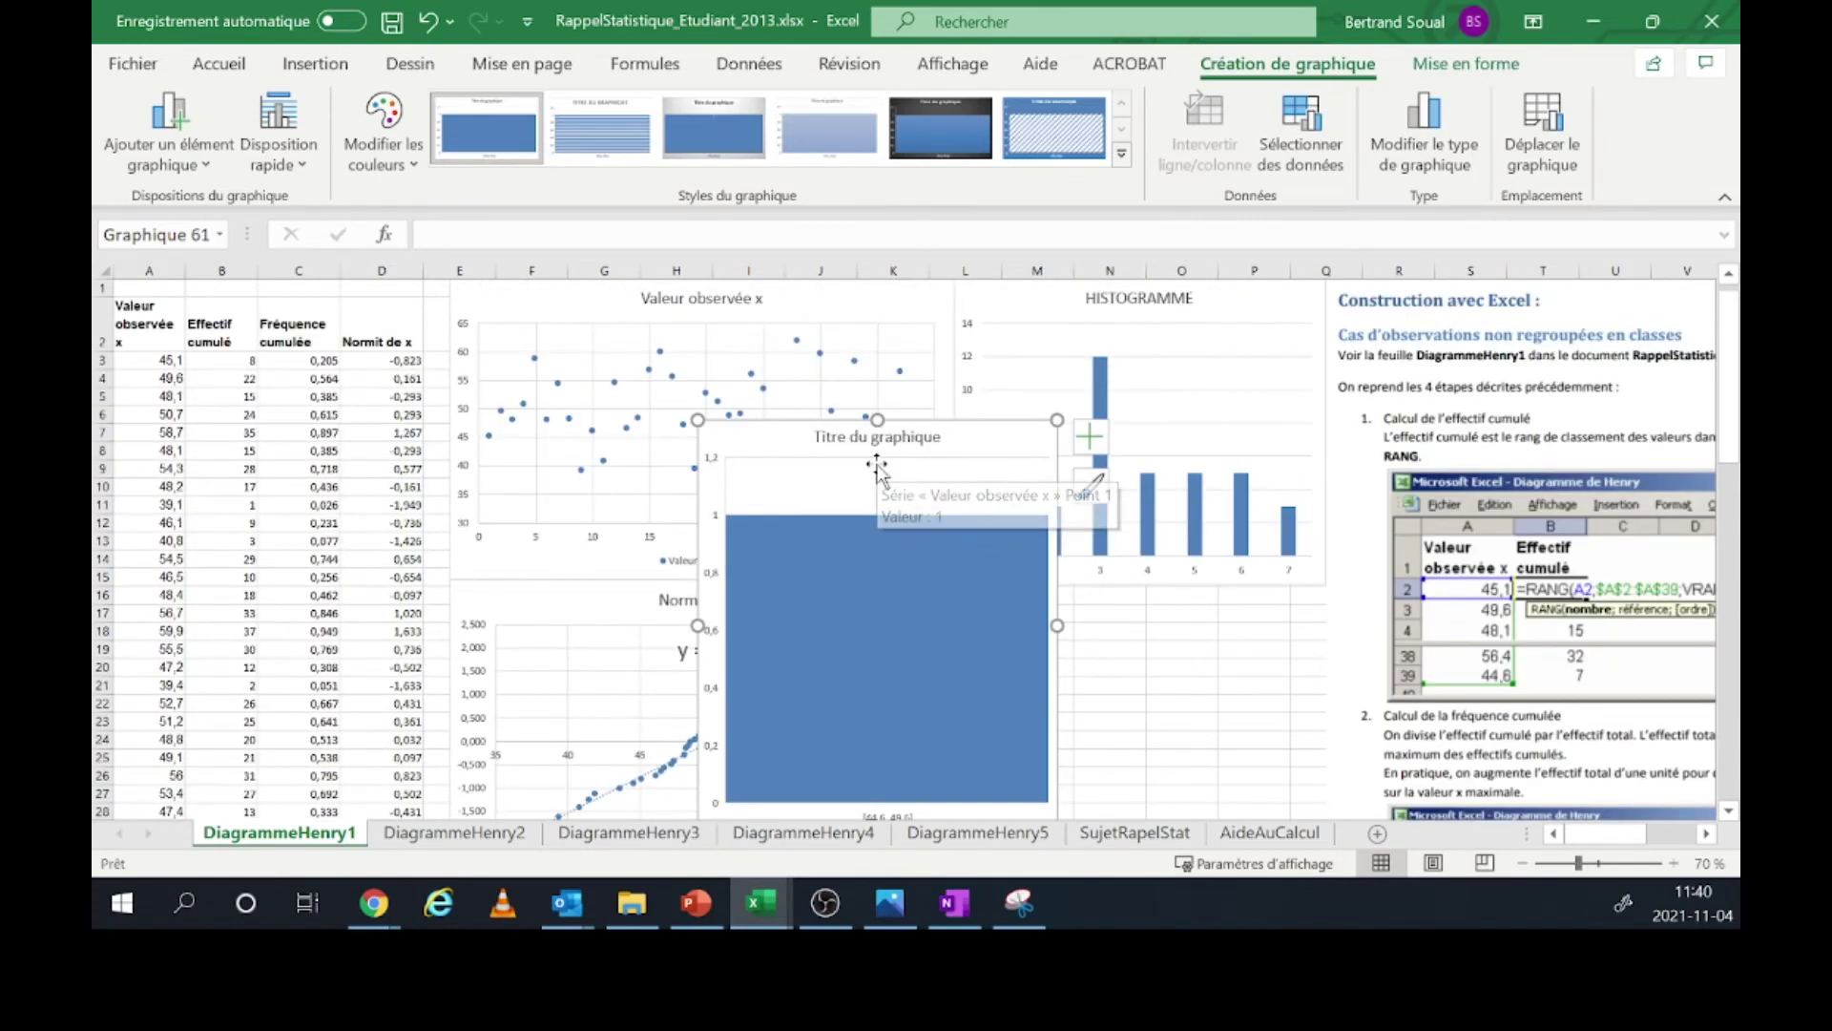
scroll(878, 473, "down", 1)
scroll(878, 472, "down", 1)
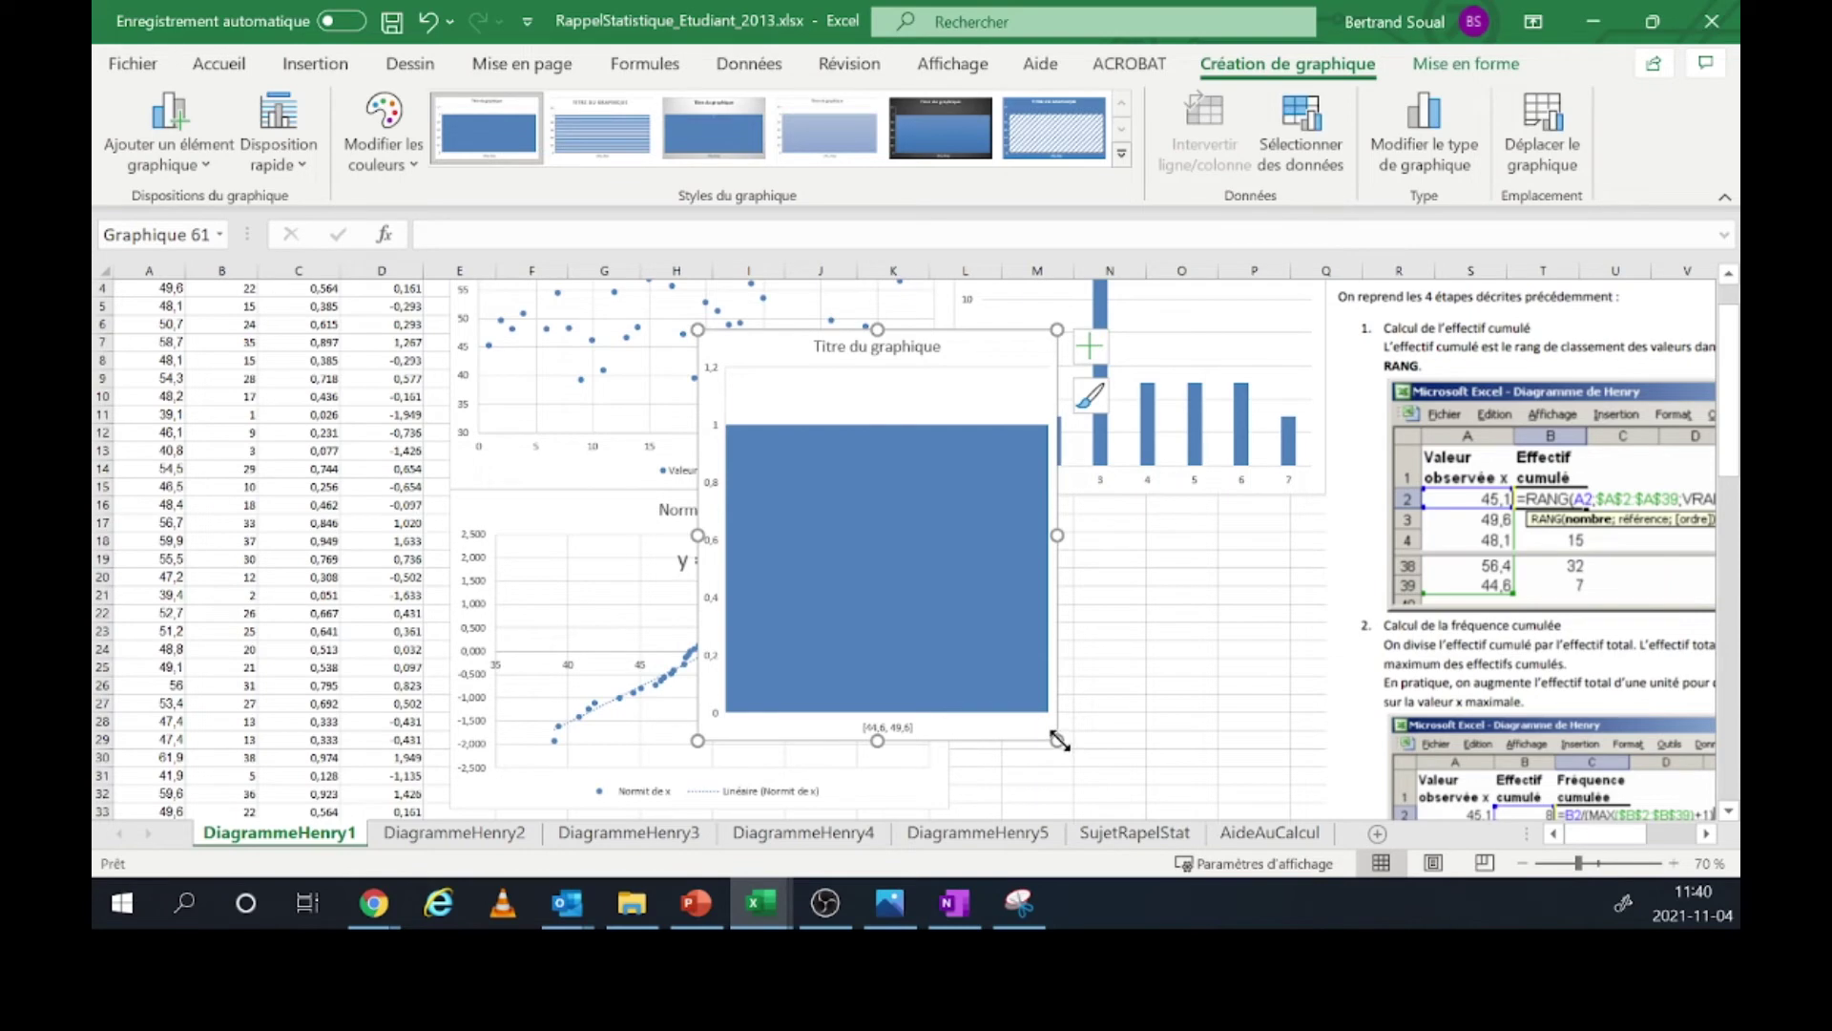
scroll(1059, 742, "down", 2)
scroll(1060, 741, "up", 2)
key("Delete")
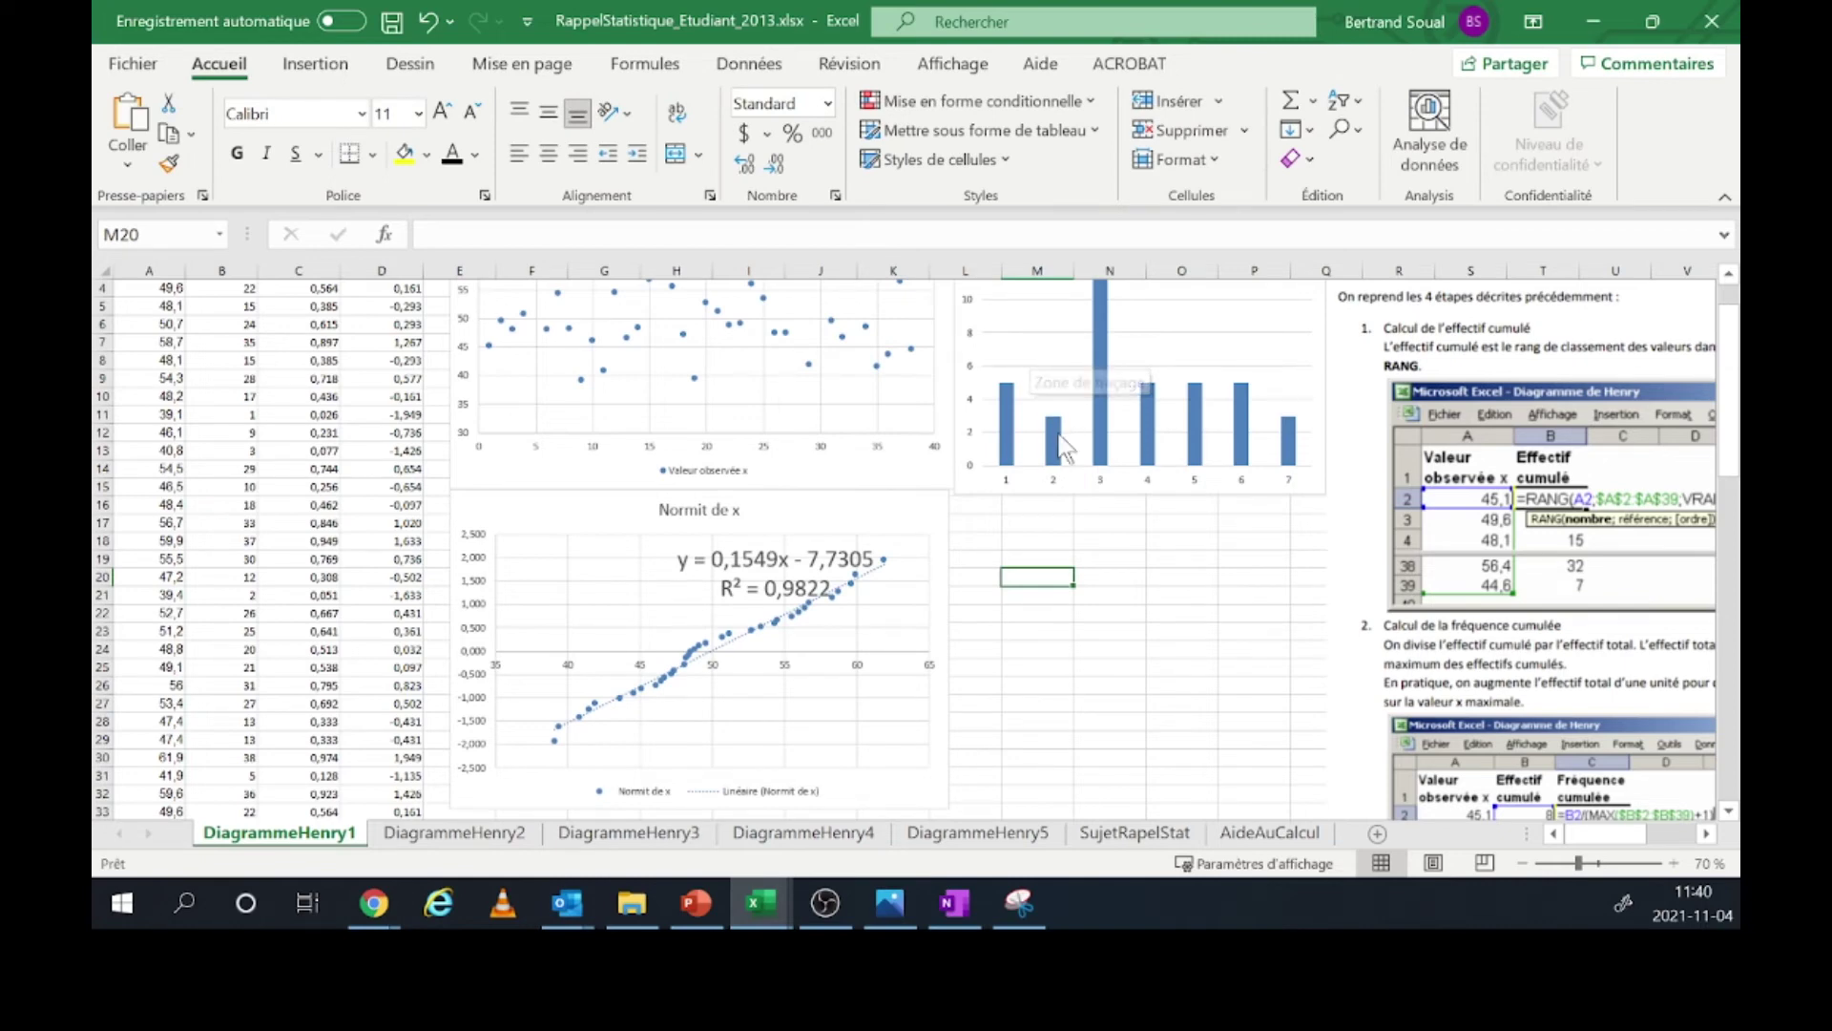
- Shift the two Excel instruction images further right on the DiagrammeHenry1 sheet to free space beside the histogram
scroll(1059, 520, "up", 1)
scroll(895, 420, "down", 2)
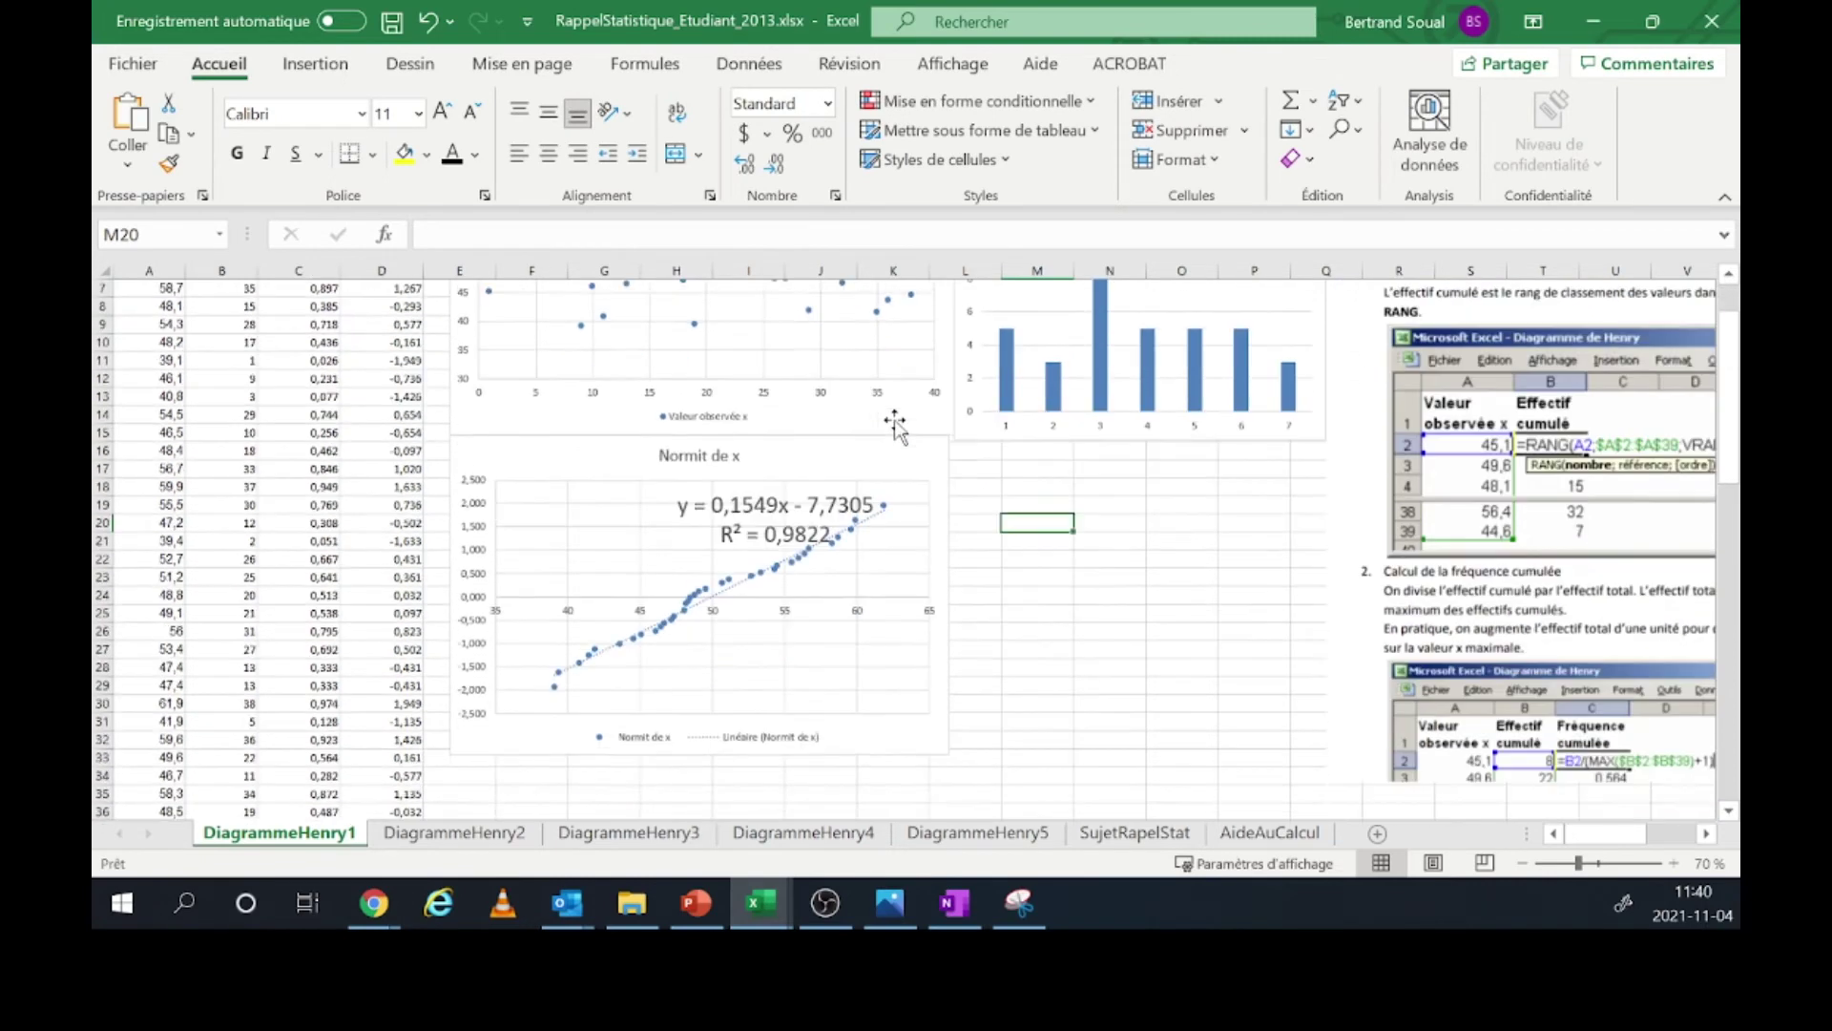
scroll(894, 420, "up", 2)
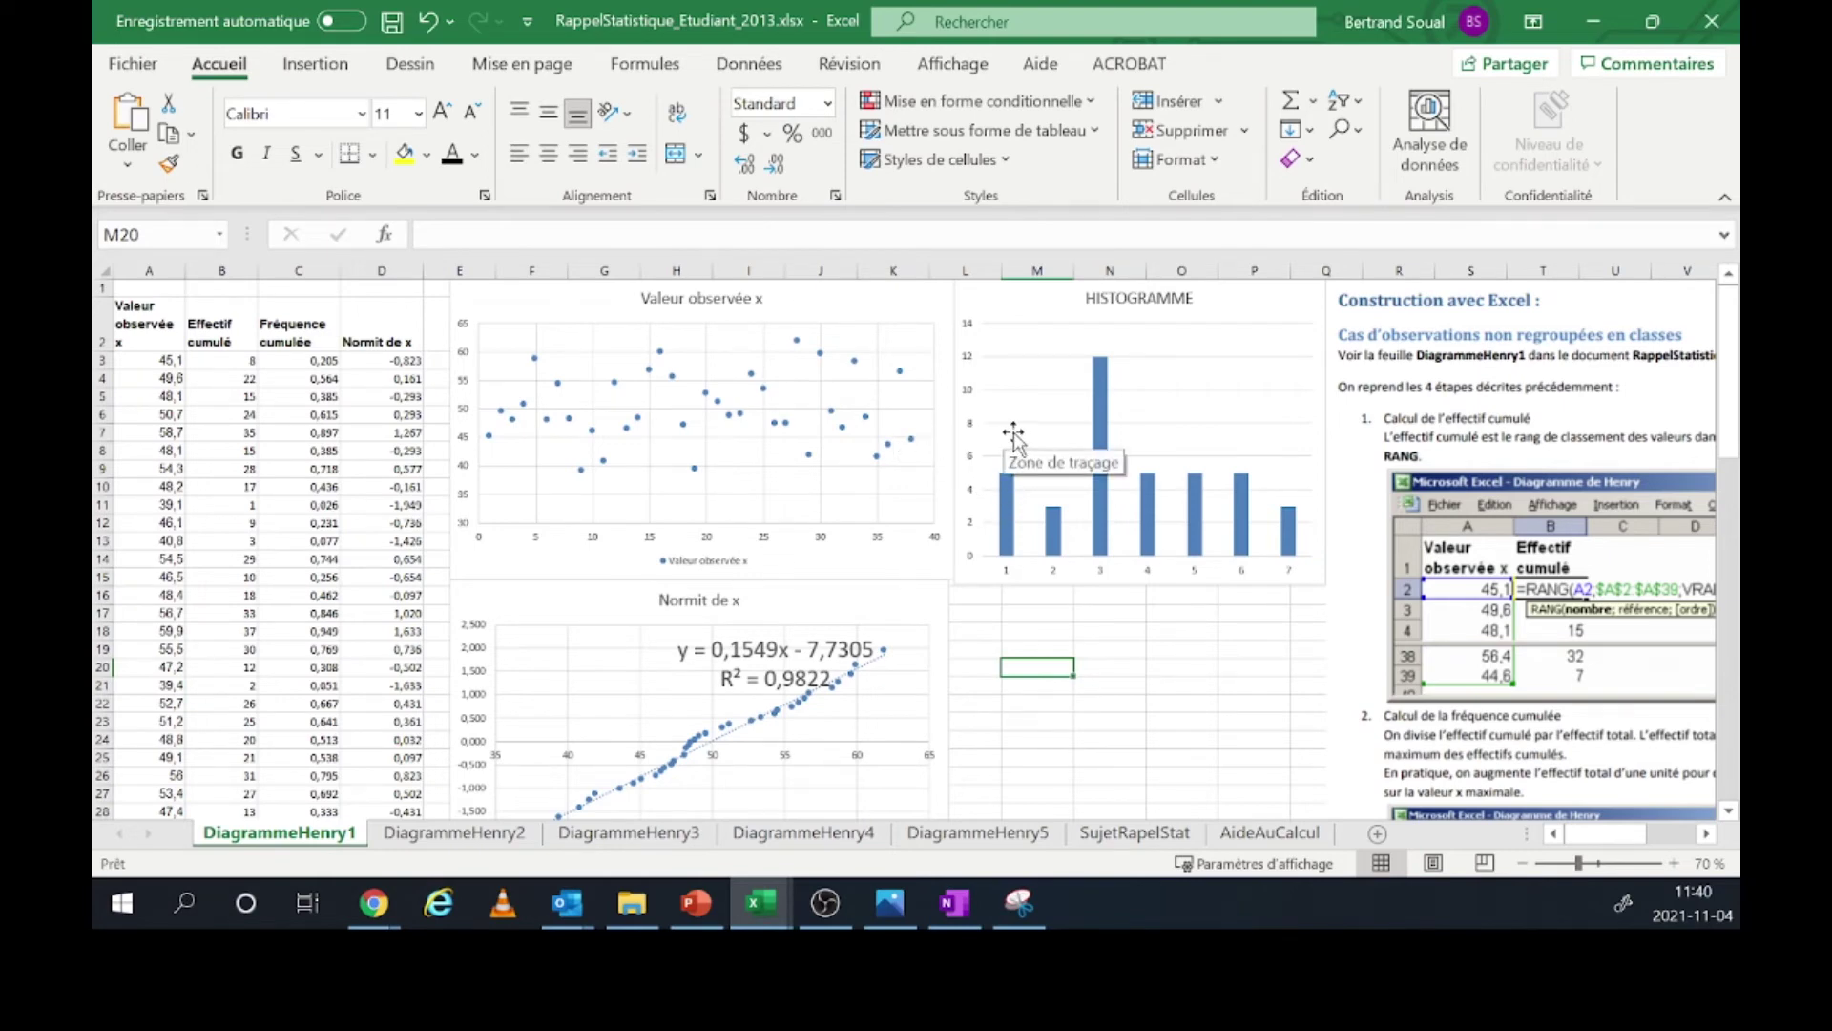
scroll(1283, 486, "down", 1, "ctrl")
scroll(1283, 487, "down", 1, "ctrl")
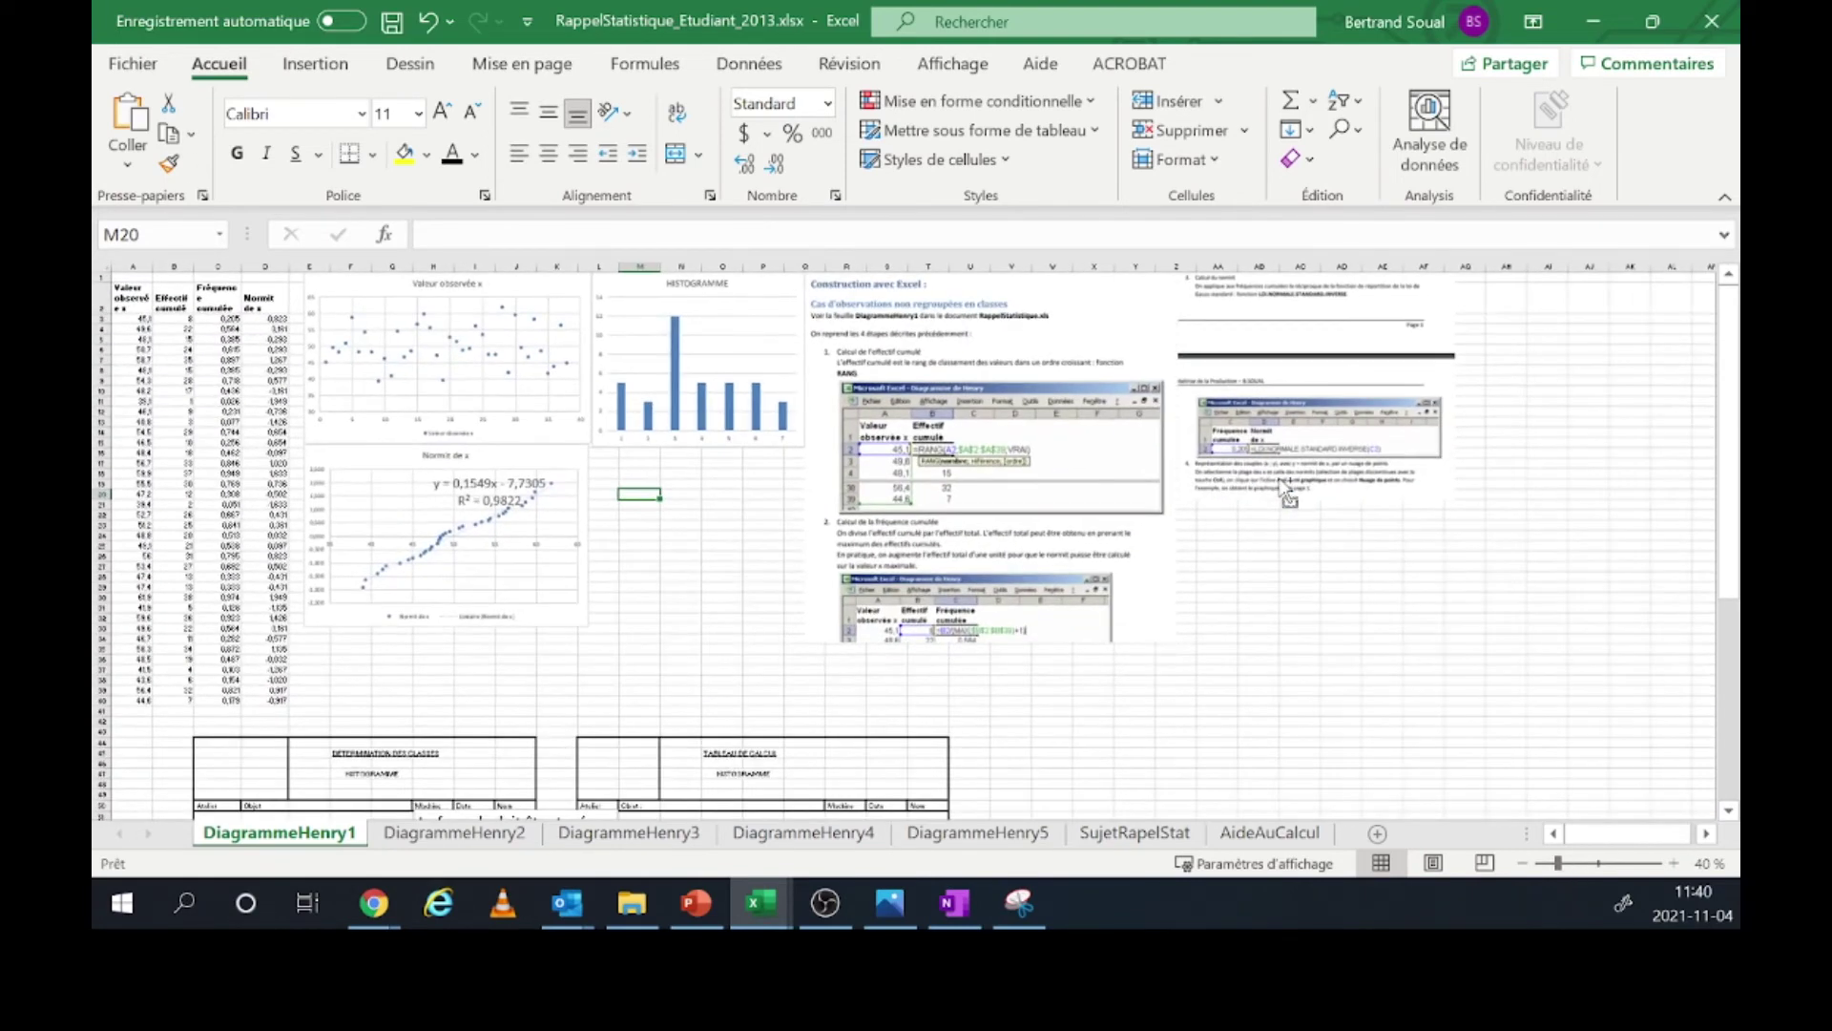
left_click_drag(1273, 434, 1594, 376)
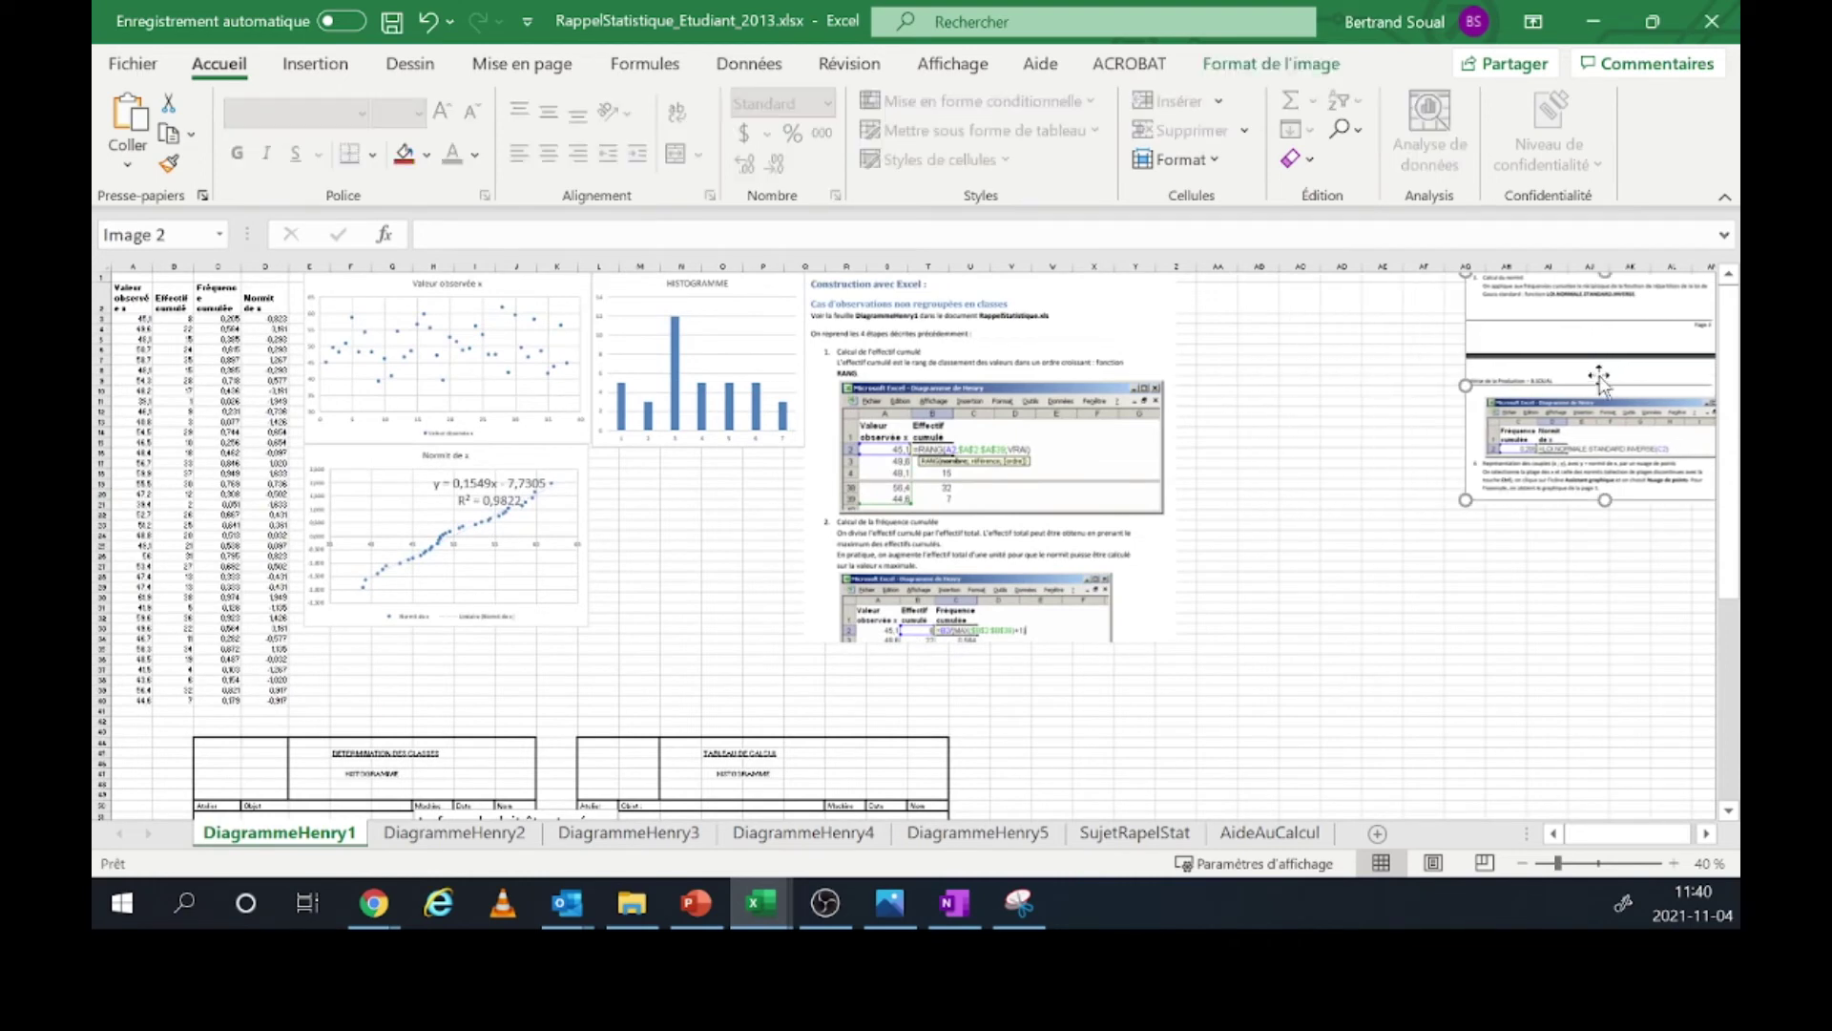
left_click_drag(1059, 303, 1342, 295)
- Shift the HISTOGRAMME, Valeur observée x and Normit de x charts right, leaving free columns beside the data table
left_click_drag(761, 281, 988, 283)
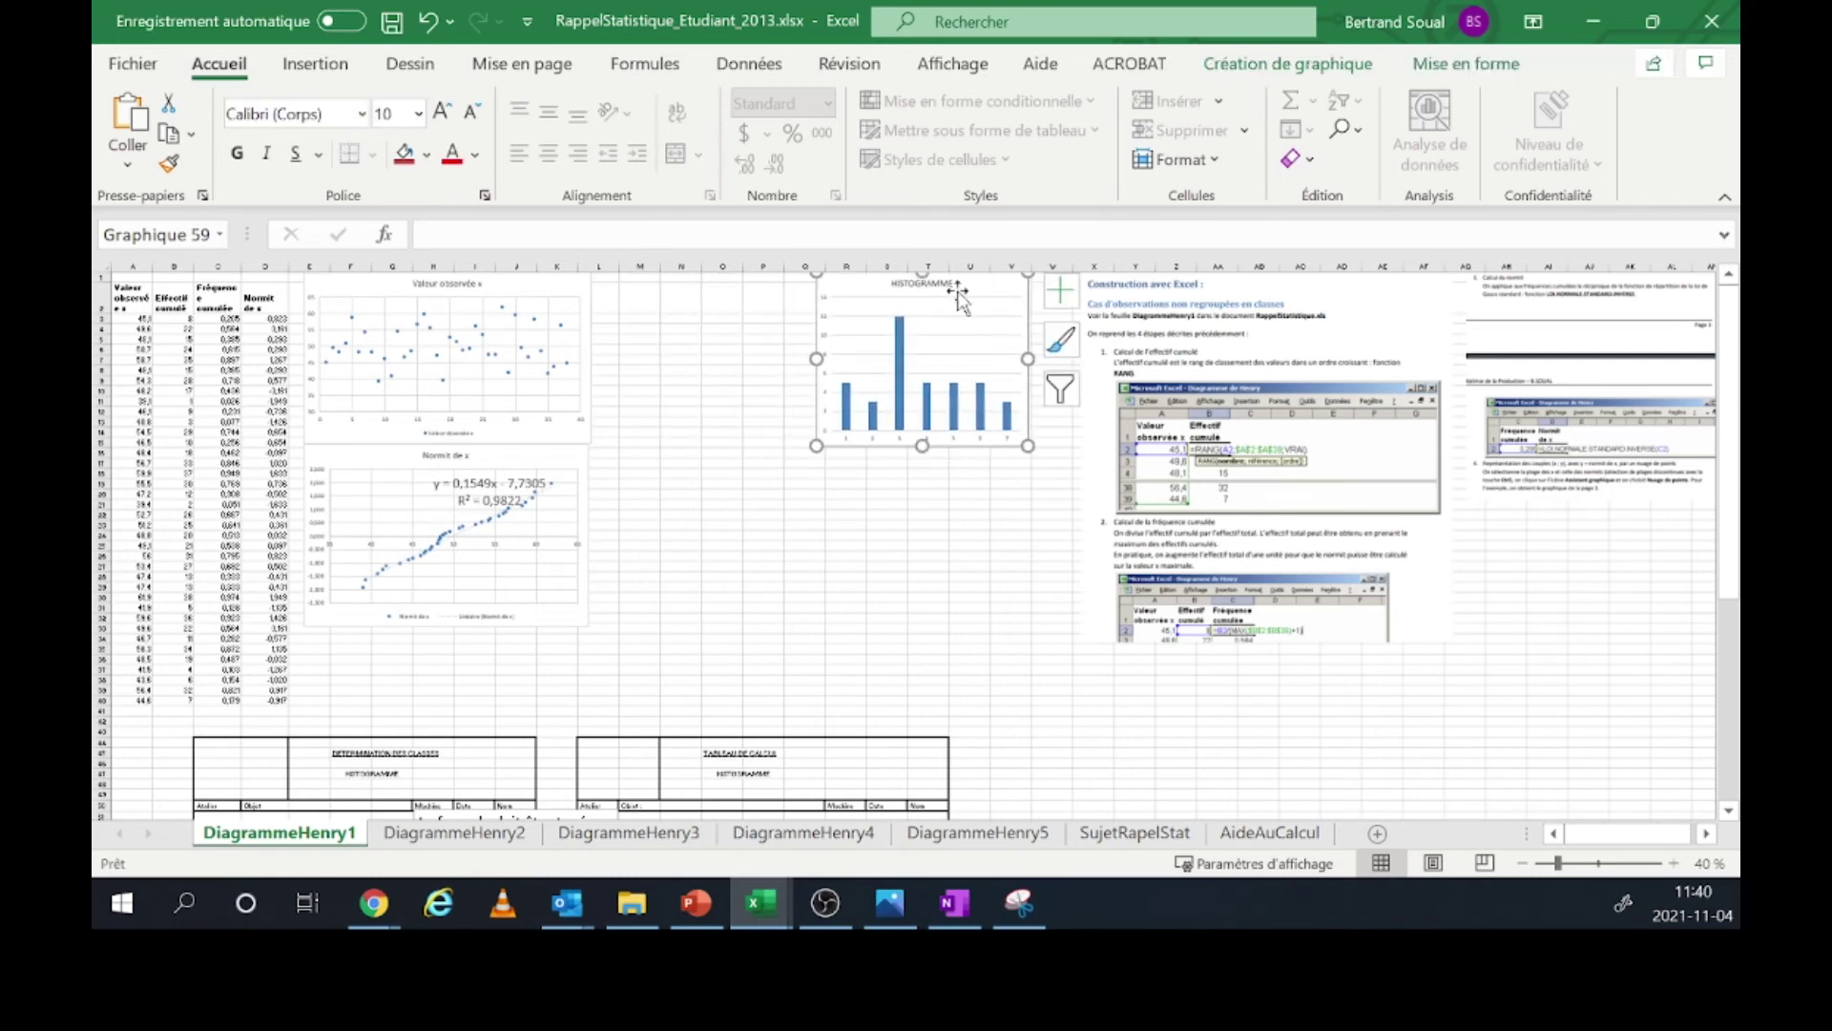
left_click_drag(579, 301, 797, 301)
left_click_drag(545, 462, 814, 478)
left_click_drag(814, 478, 762, 468)
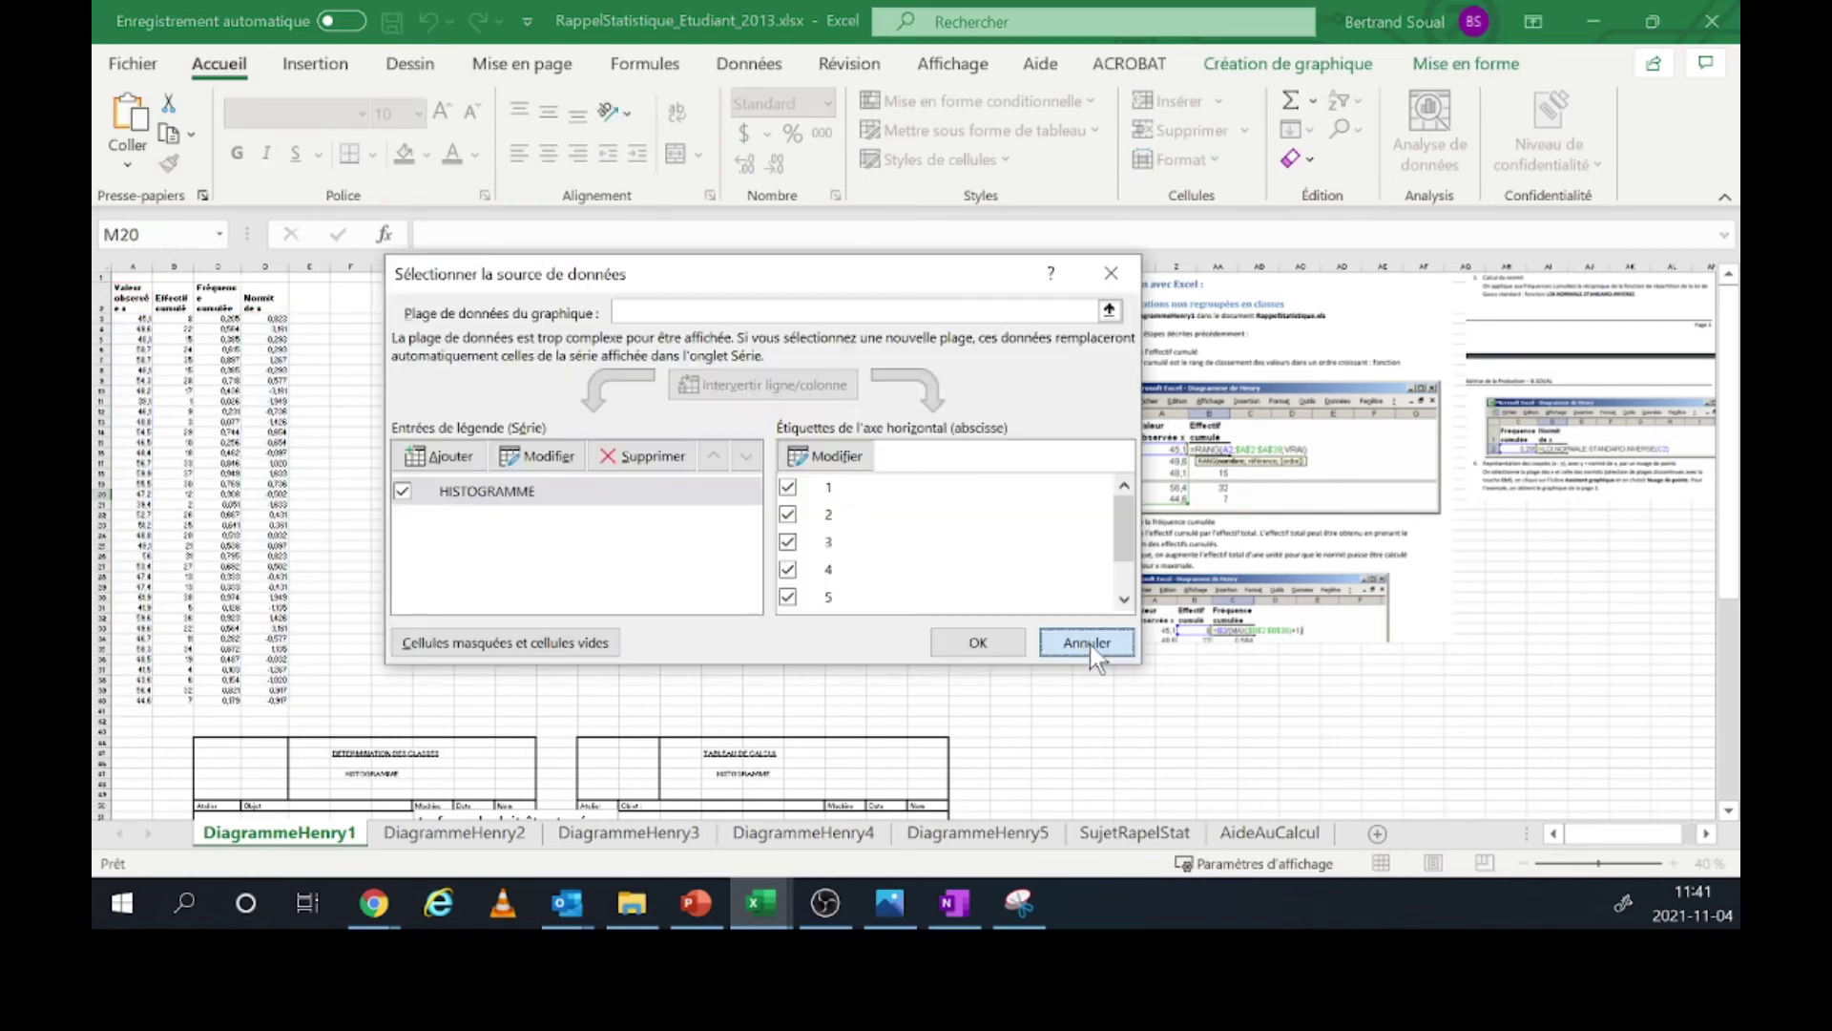
left_click(1090, 644)
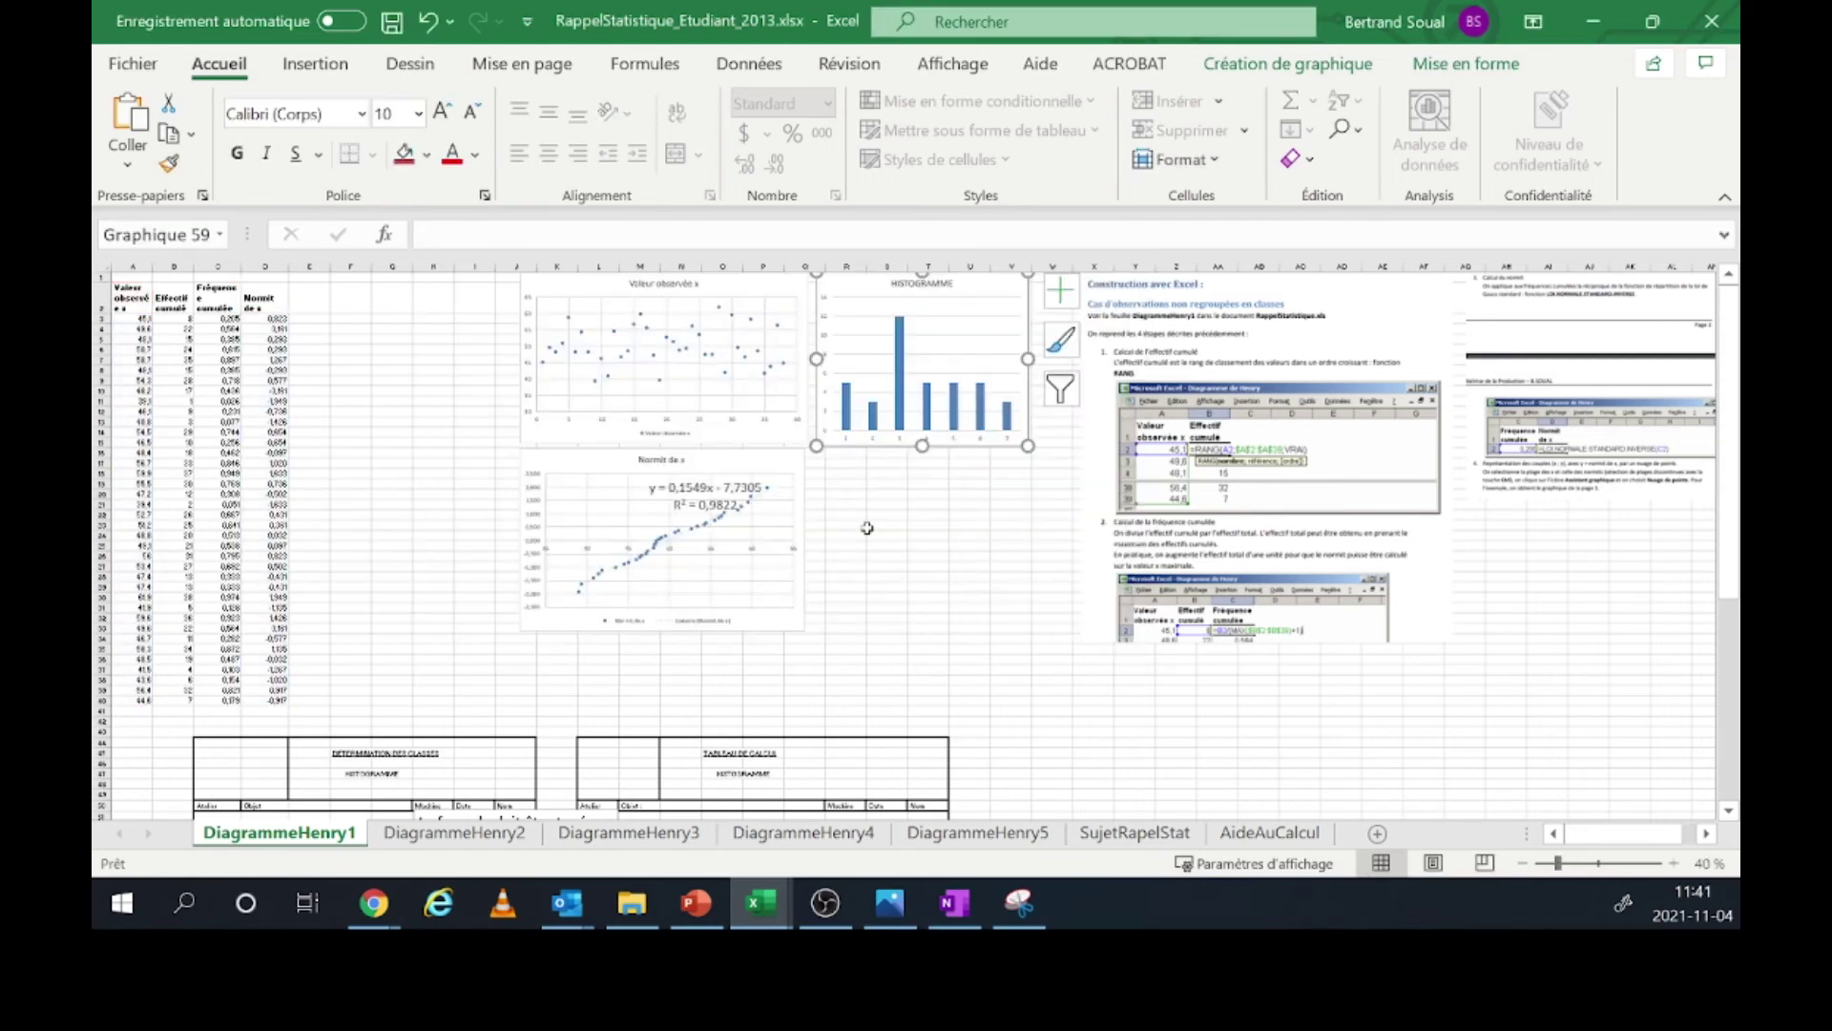
- Enter the heading "loi normale" in cell F1 of the DiagrammeHenry1 sheet
left_click(858, 524)
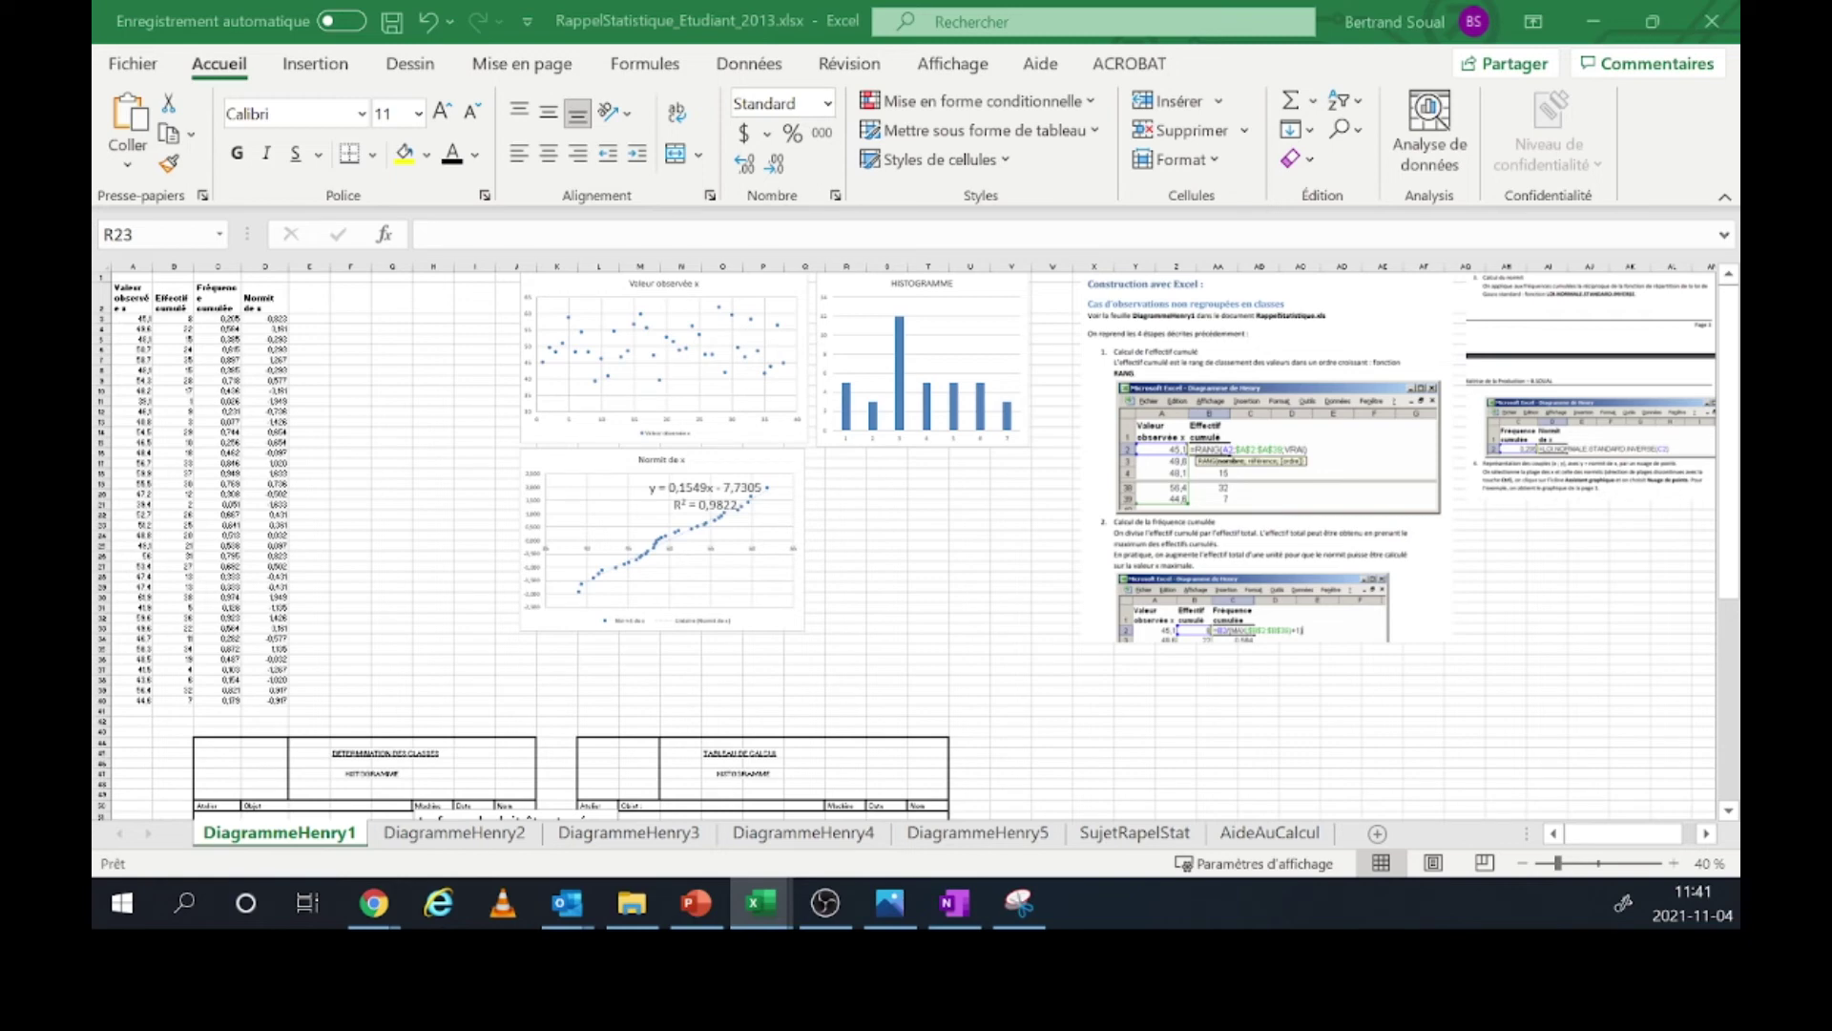
left_click(362, 280)
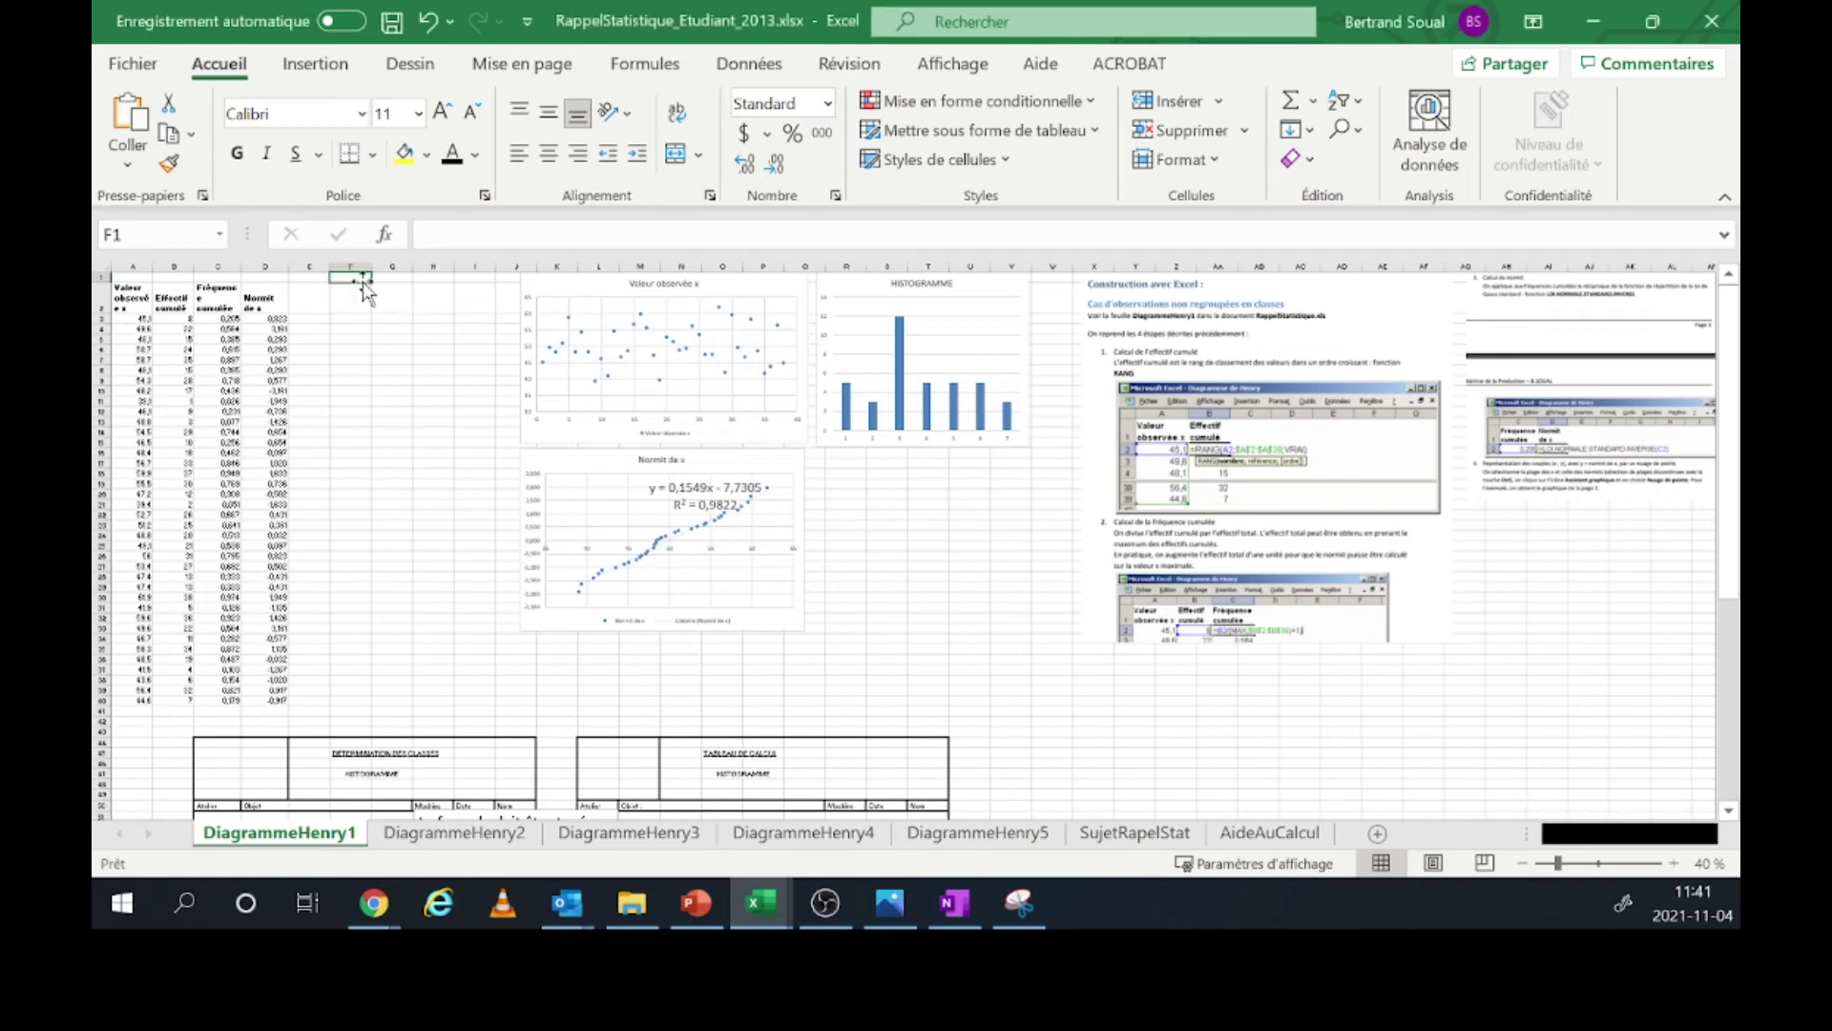
type("loinormale")
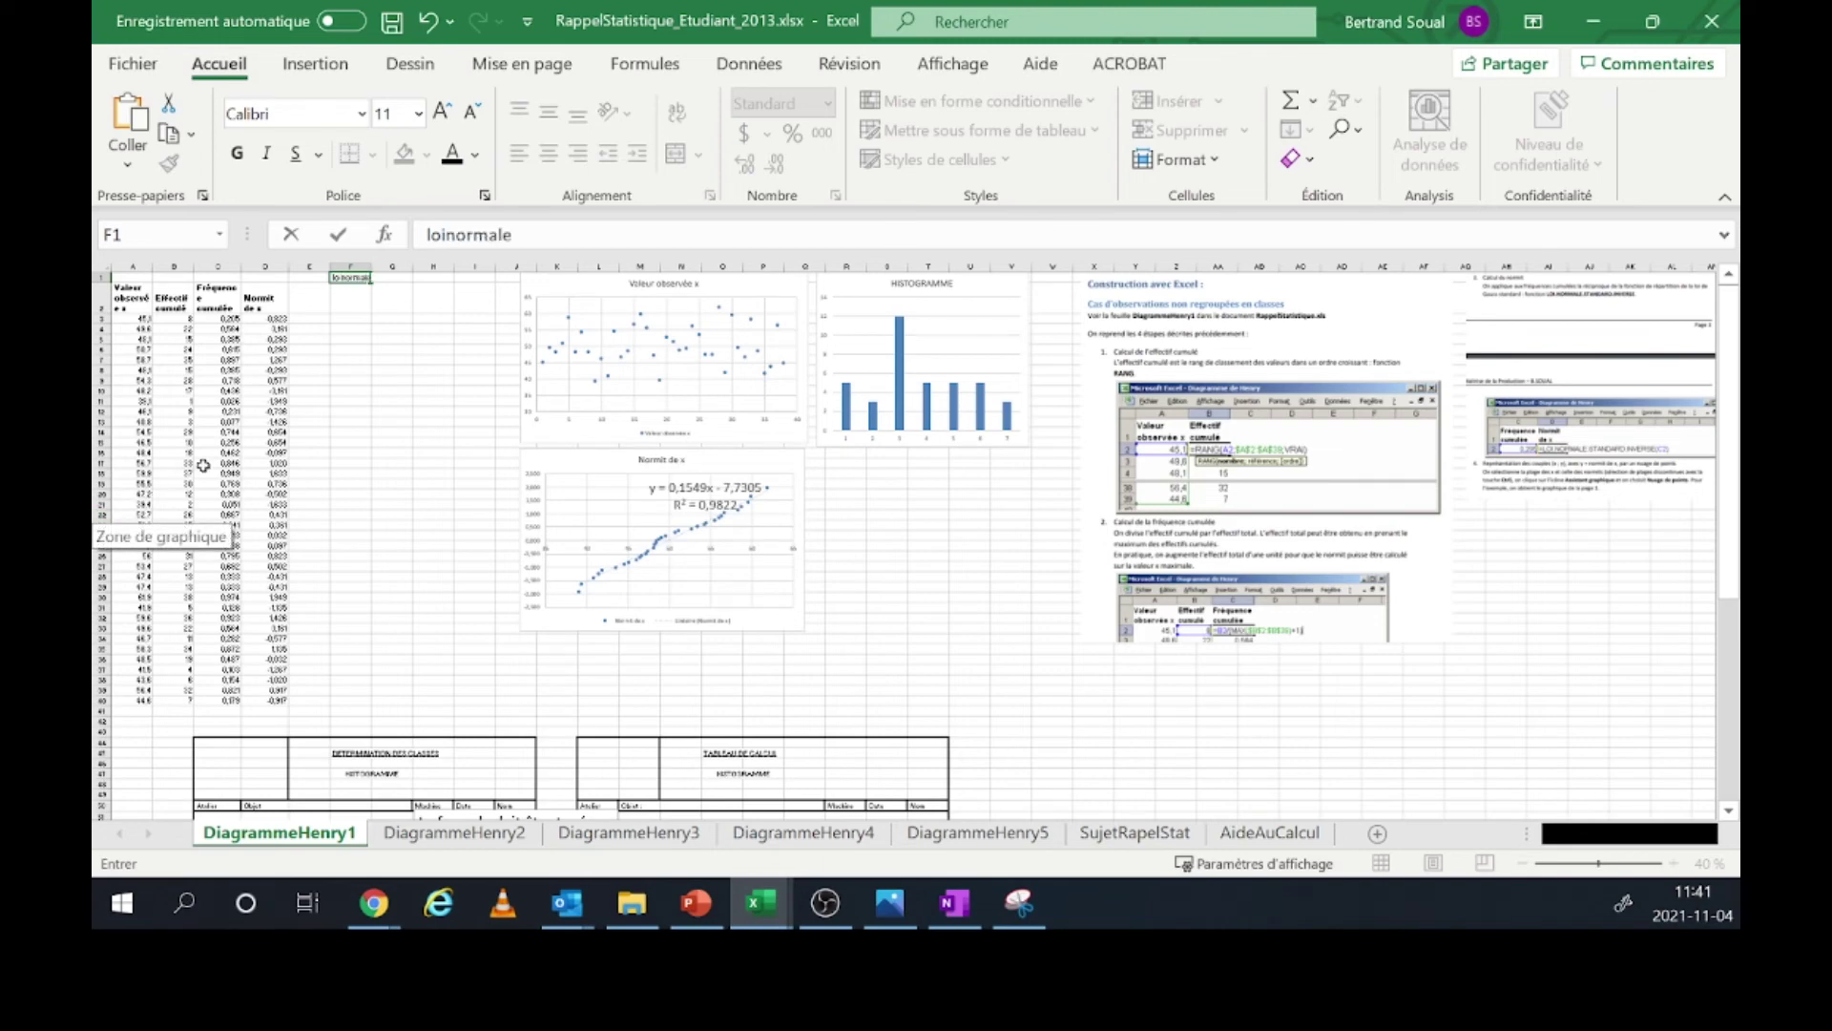
key("BackSpace")
key("BackSpace")
key("BackSpace")
key("BackSpace")
key("BackSpace")
key("BackSpace")
key("BackSpace")
type("normal")
key("Return")
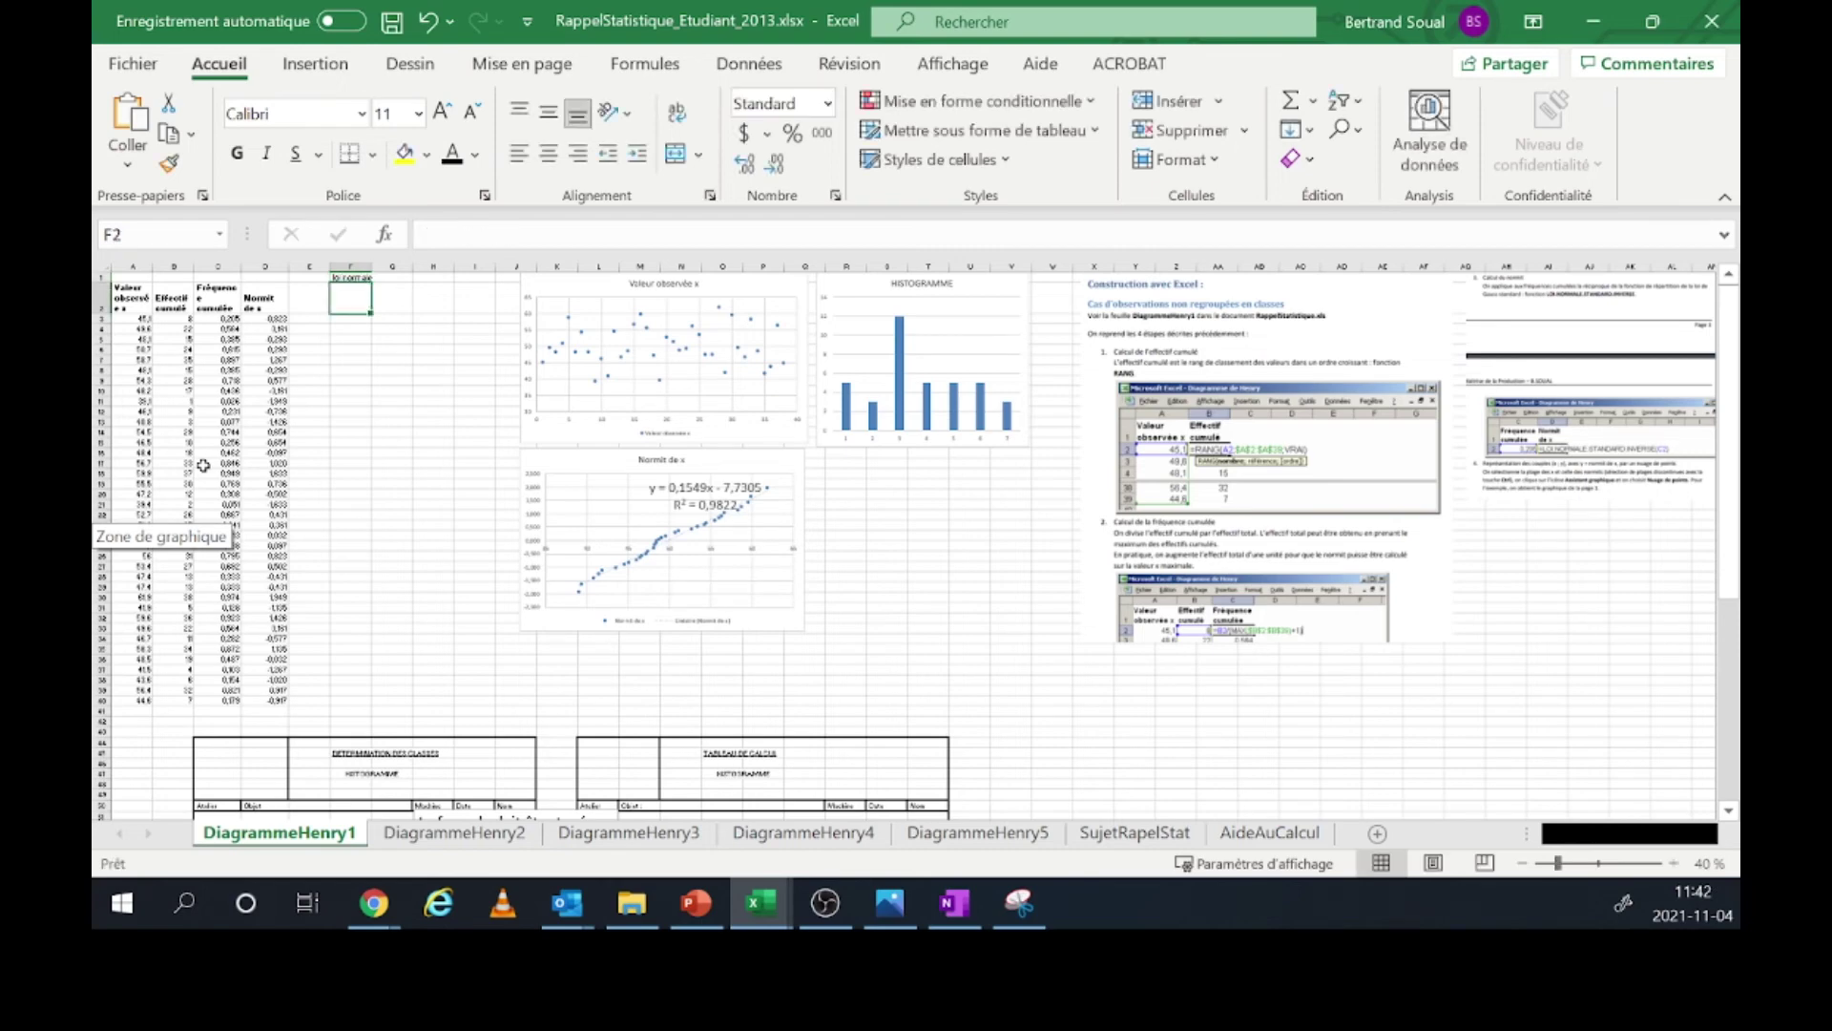
- Enter the column heading "Probabilité instanéee" in cell F2
type("Proba")
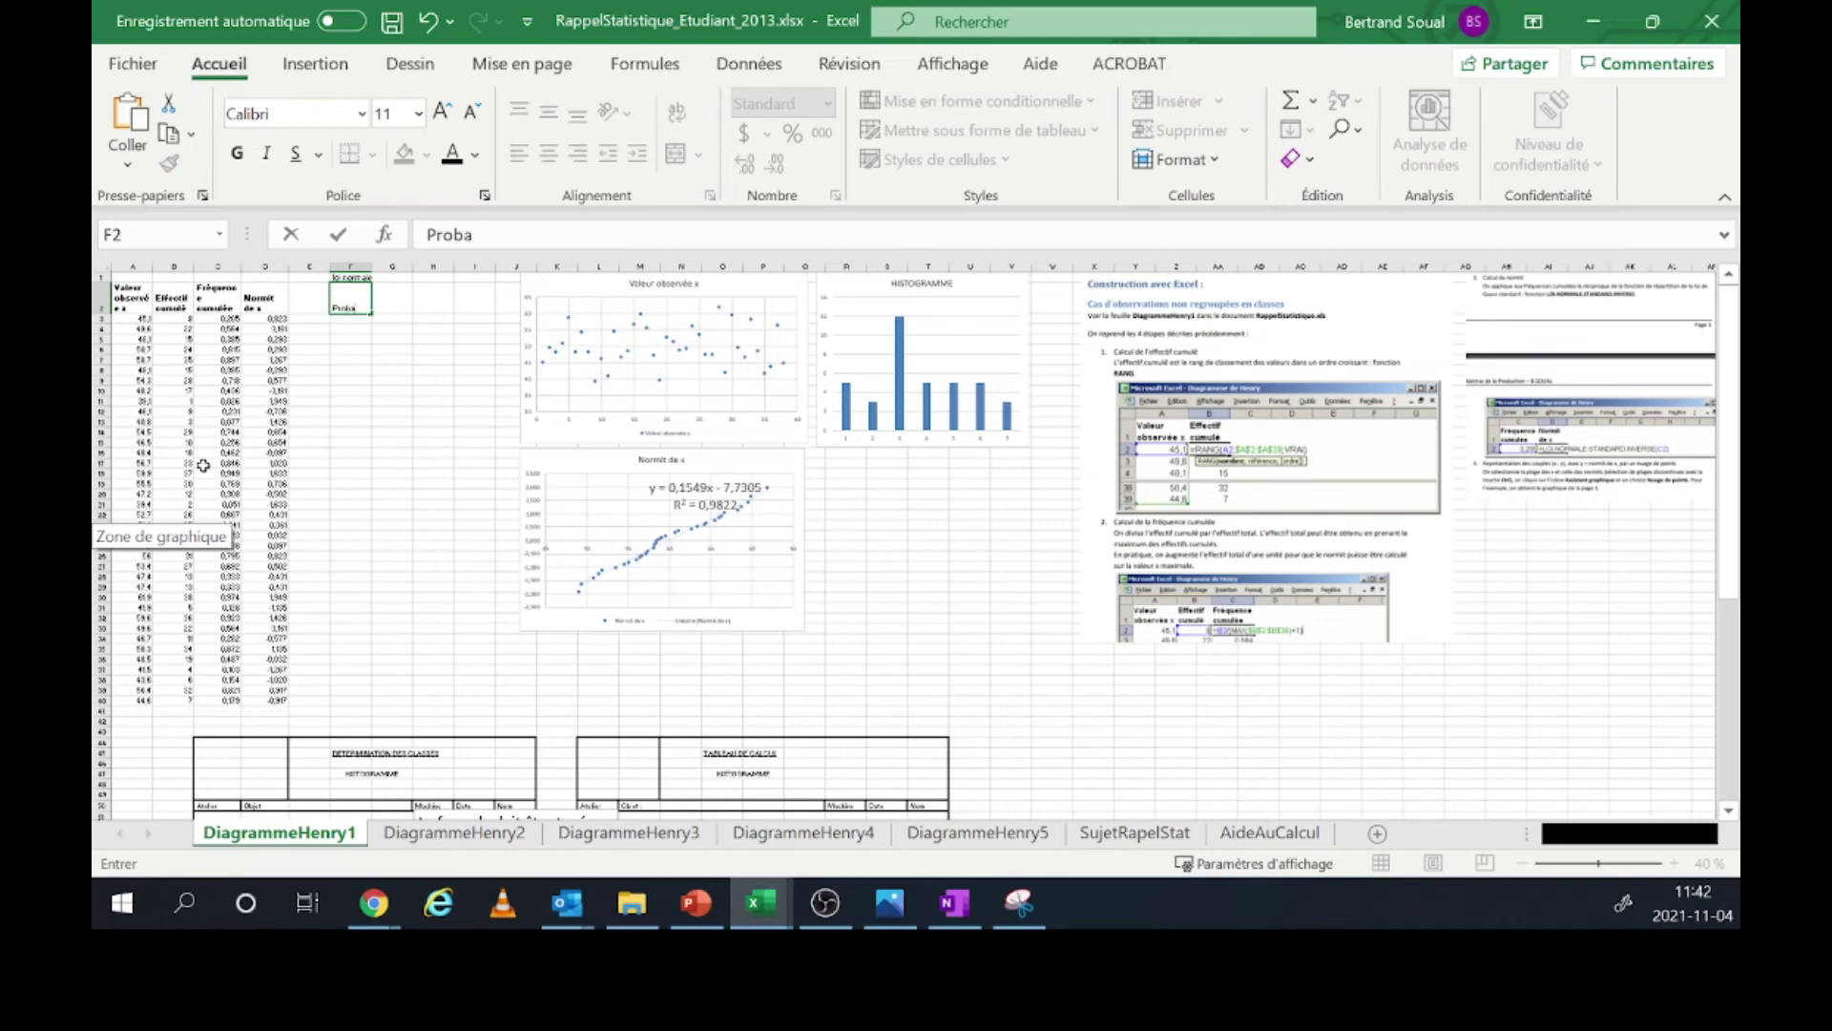
type("bilité instanéee")
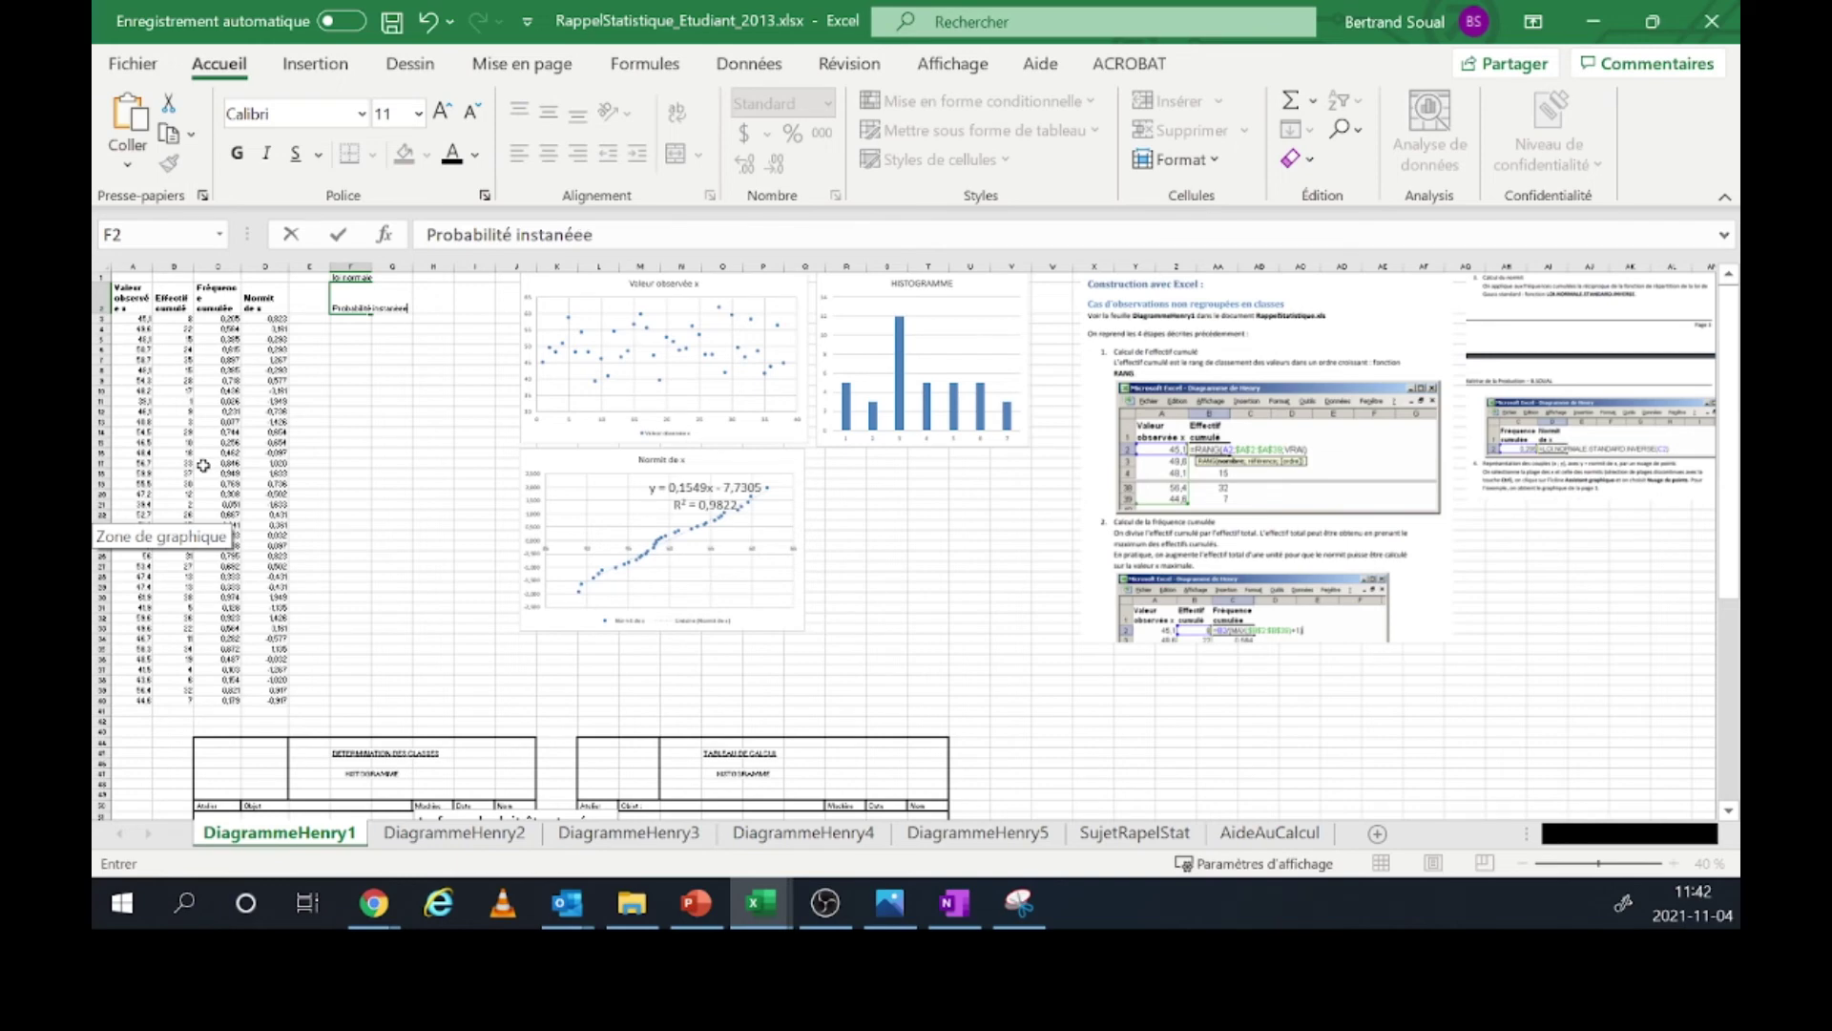
key("Return")
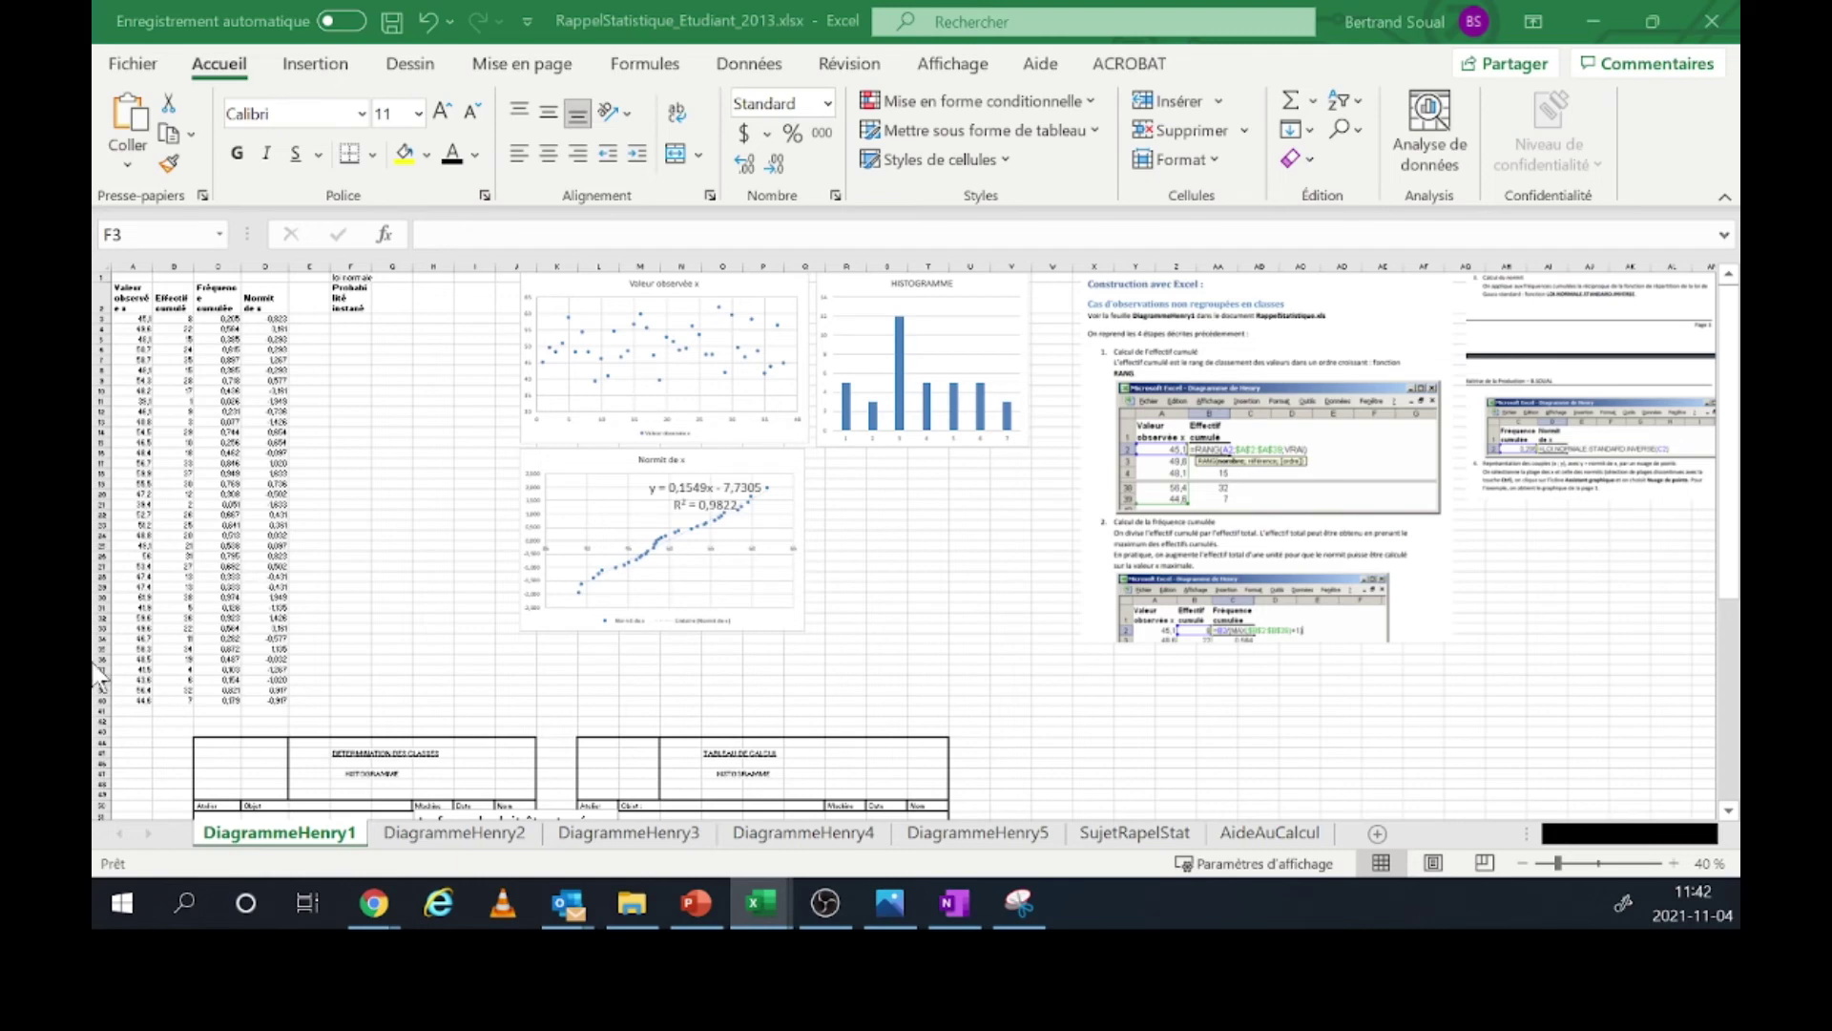
left_click(350, 322)
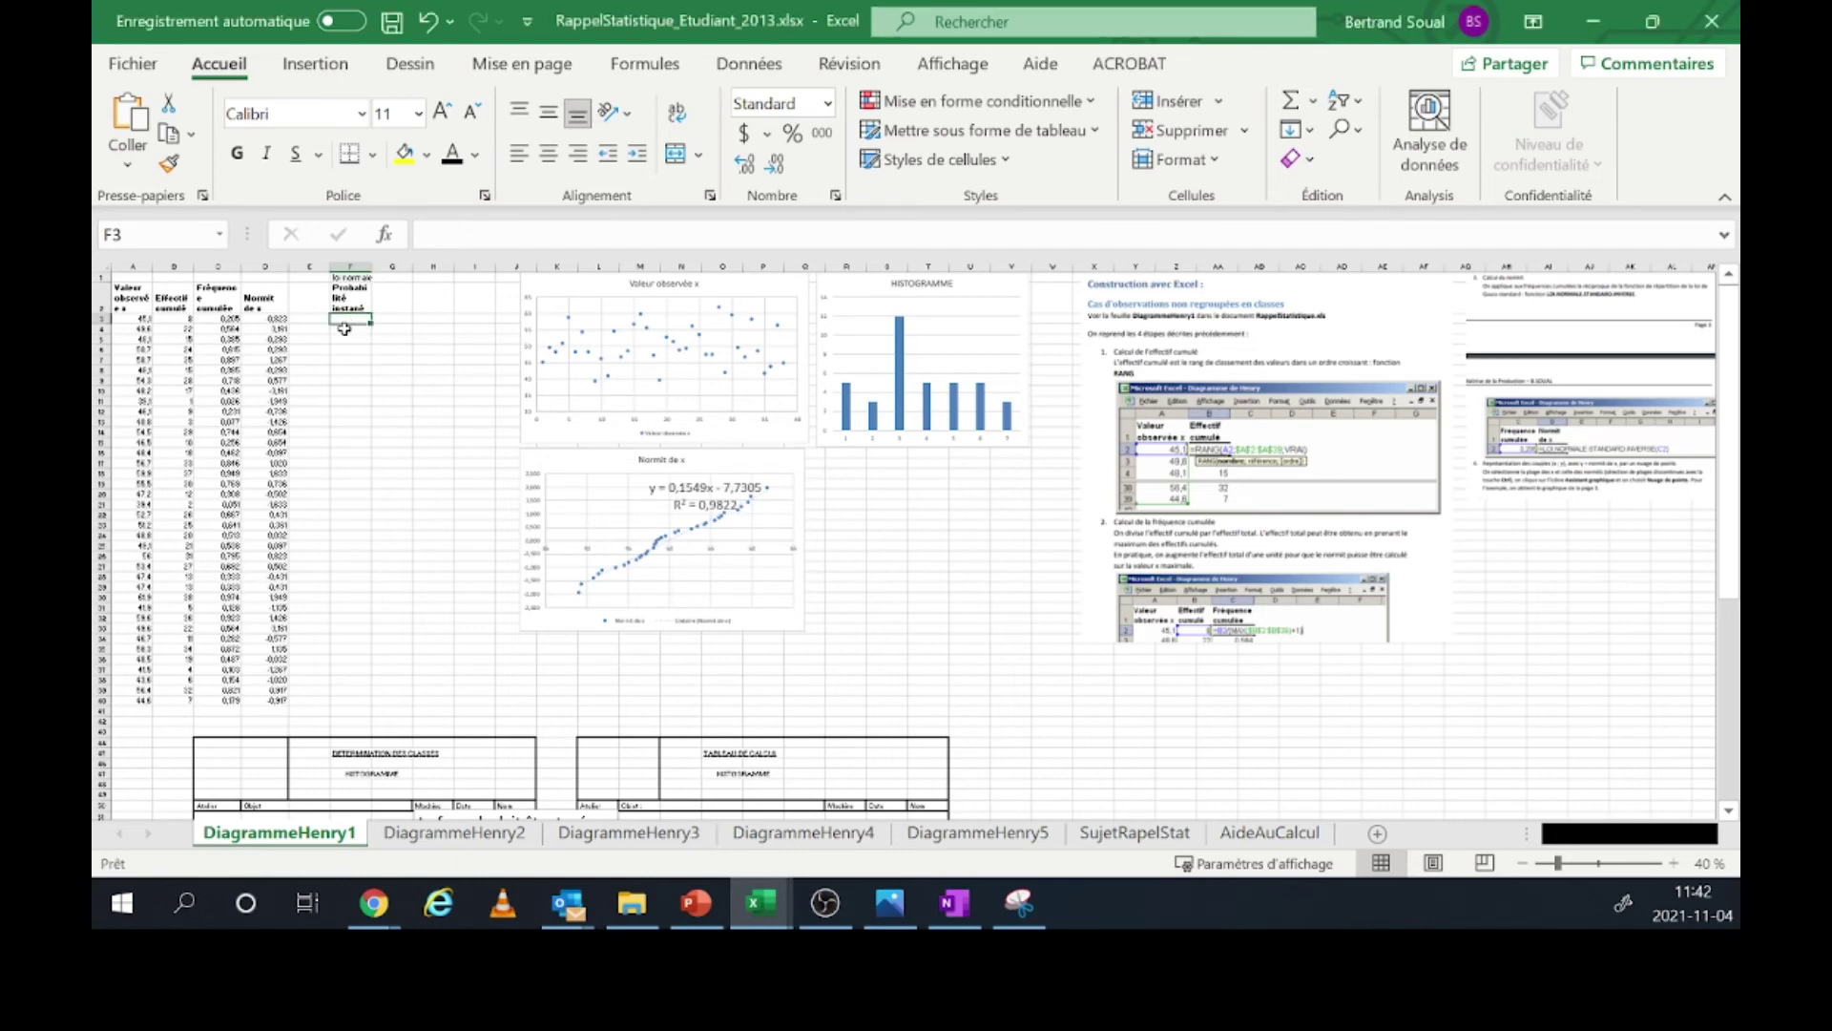
type("=")
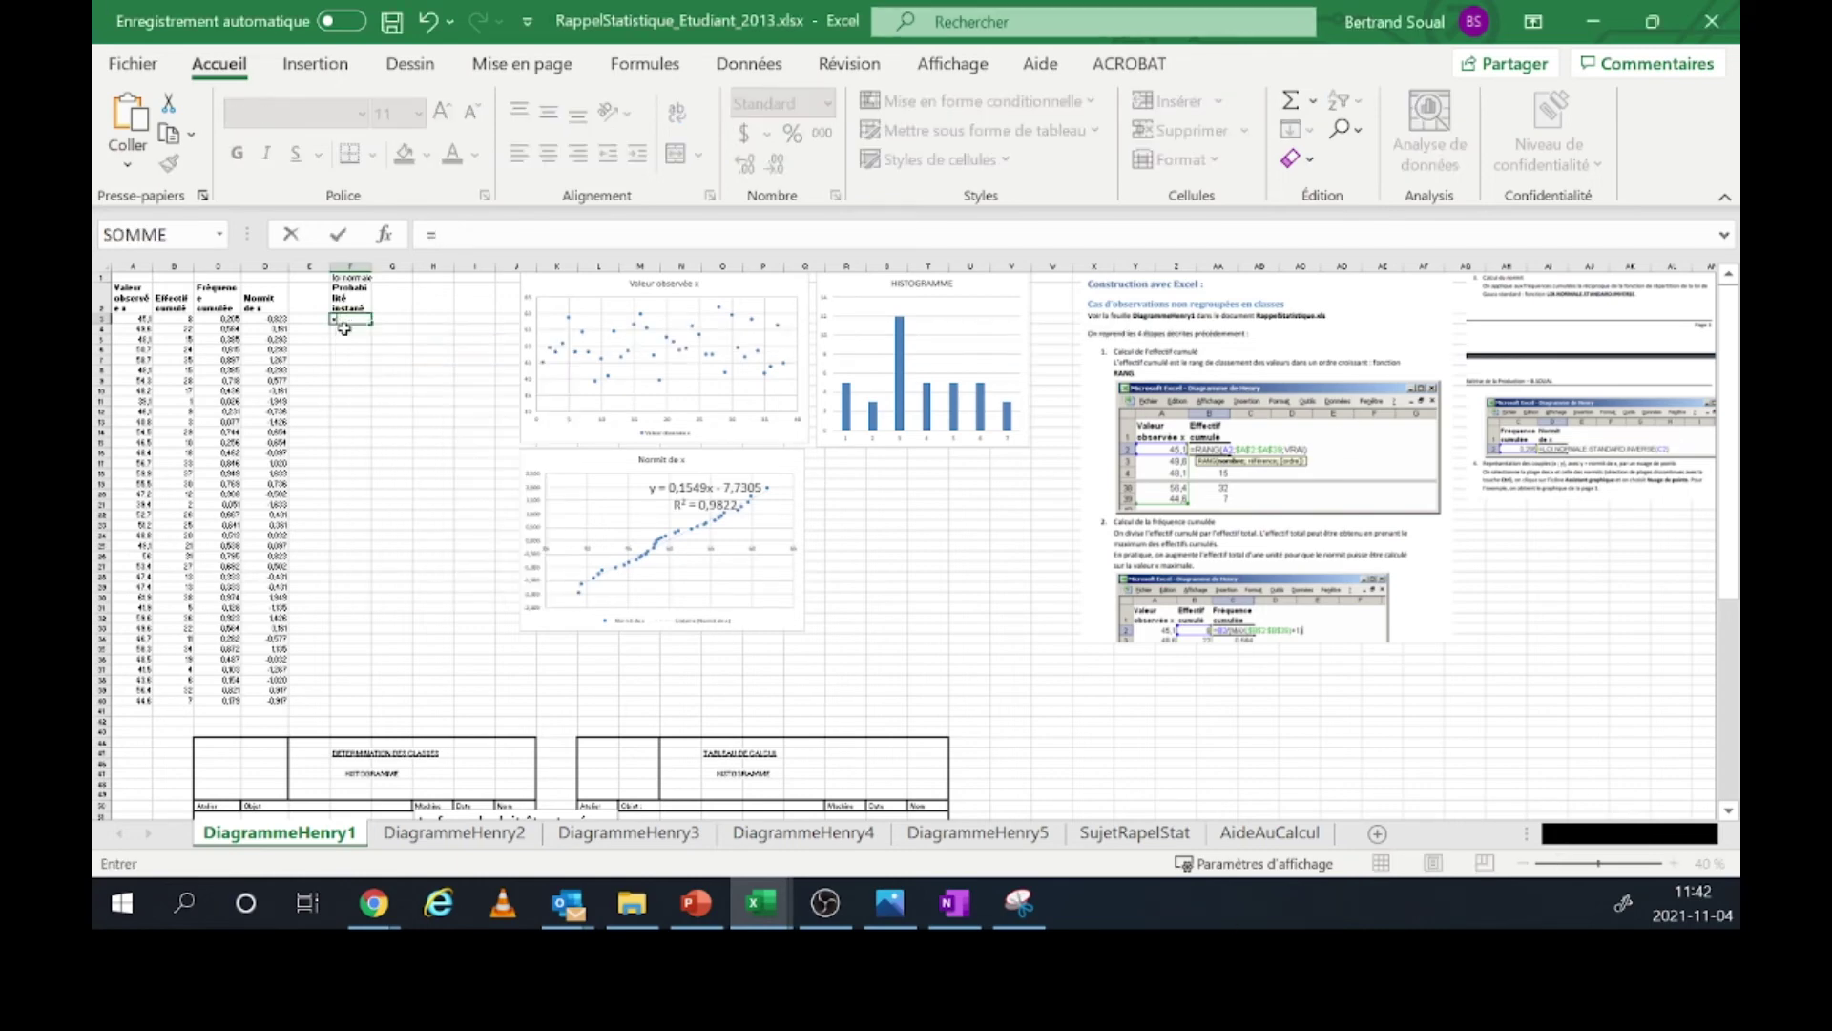
type("lio,")
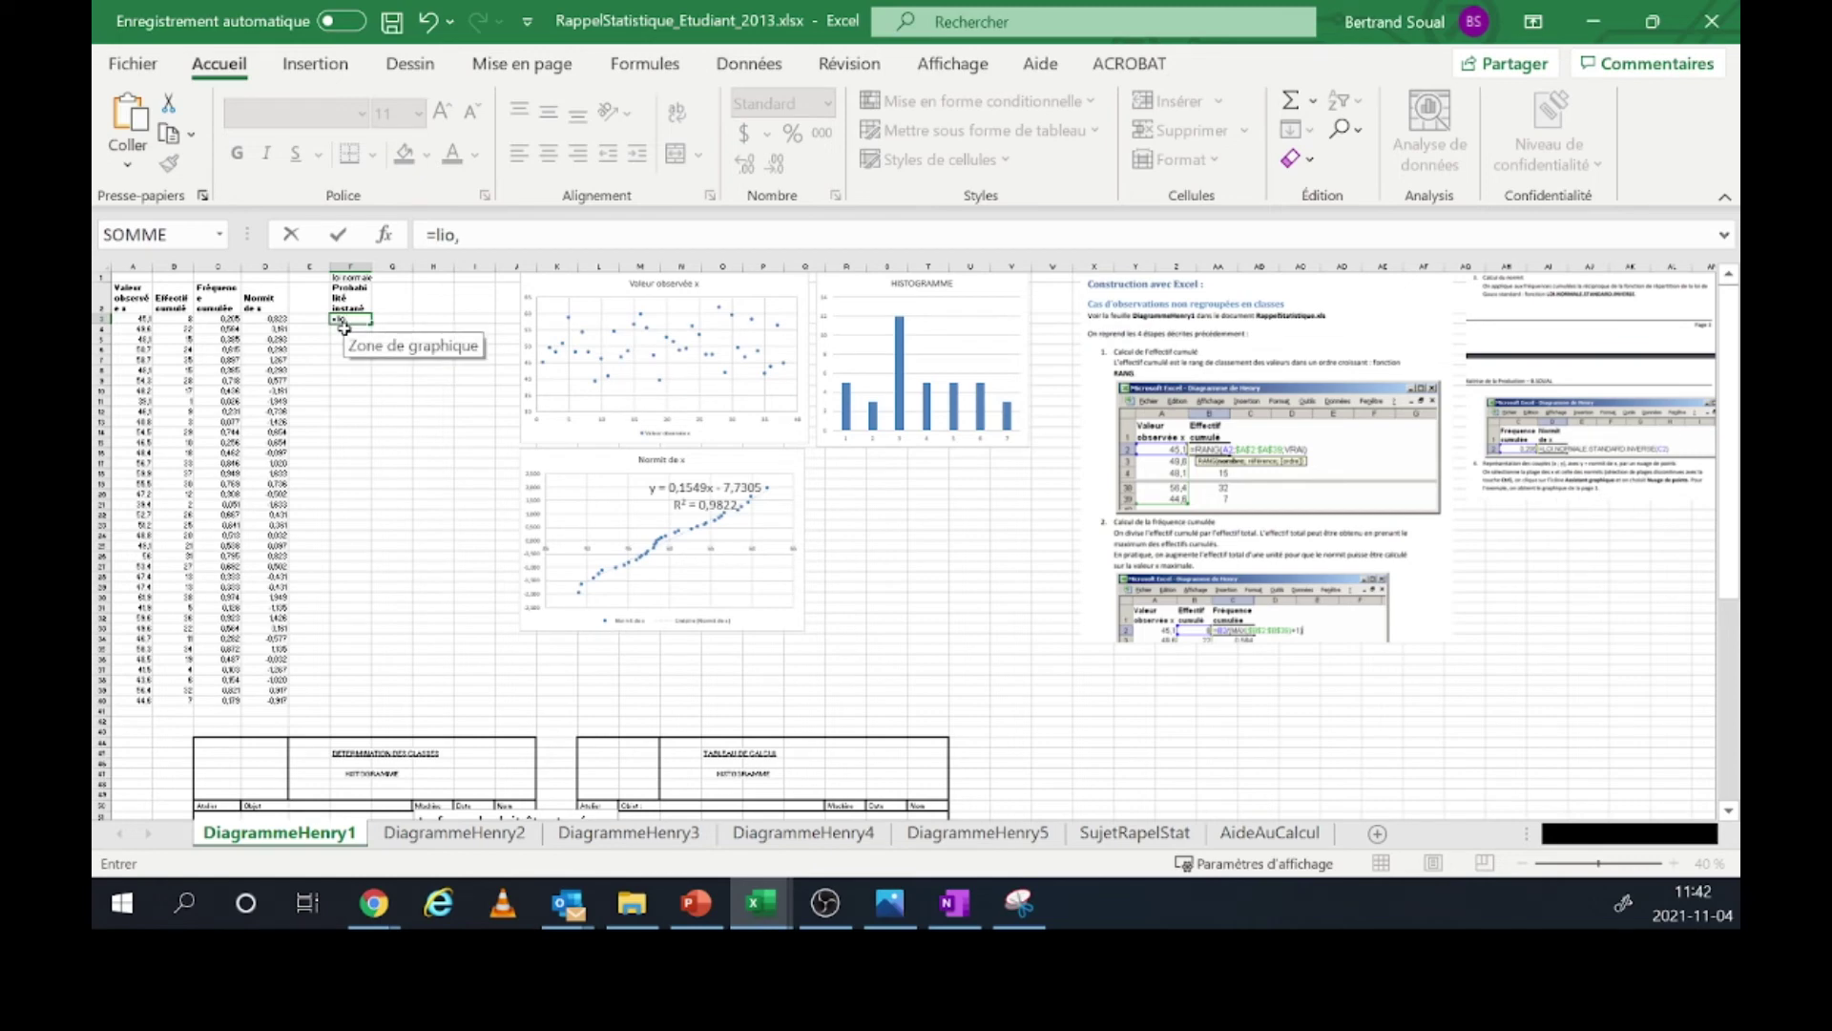
key("BackSpace")
key("BackSpace")
key("BackSpace")
key("BackSpace")
type("o")
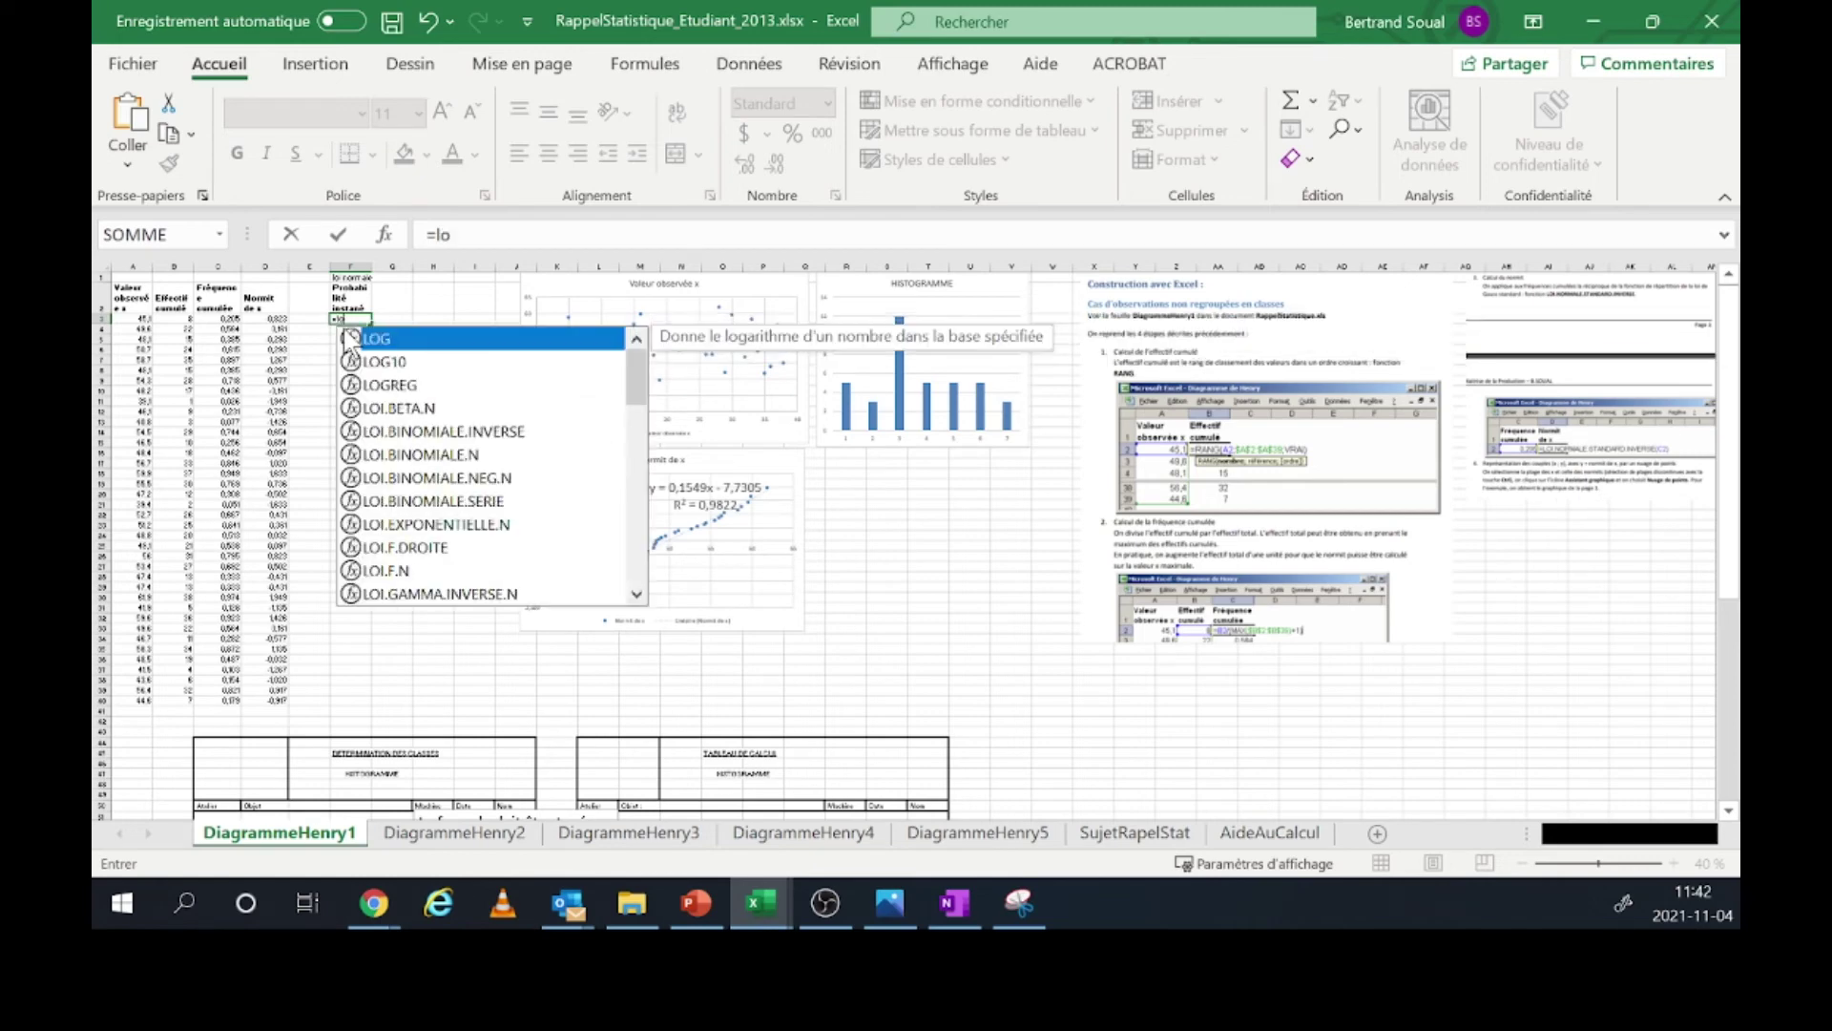
type("i,")
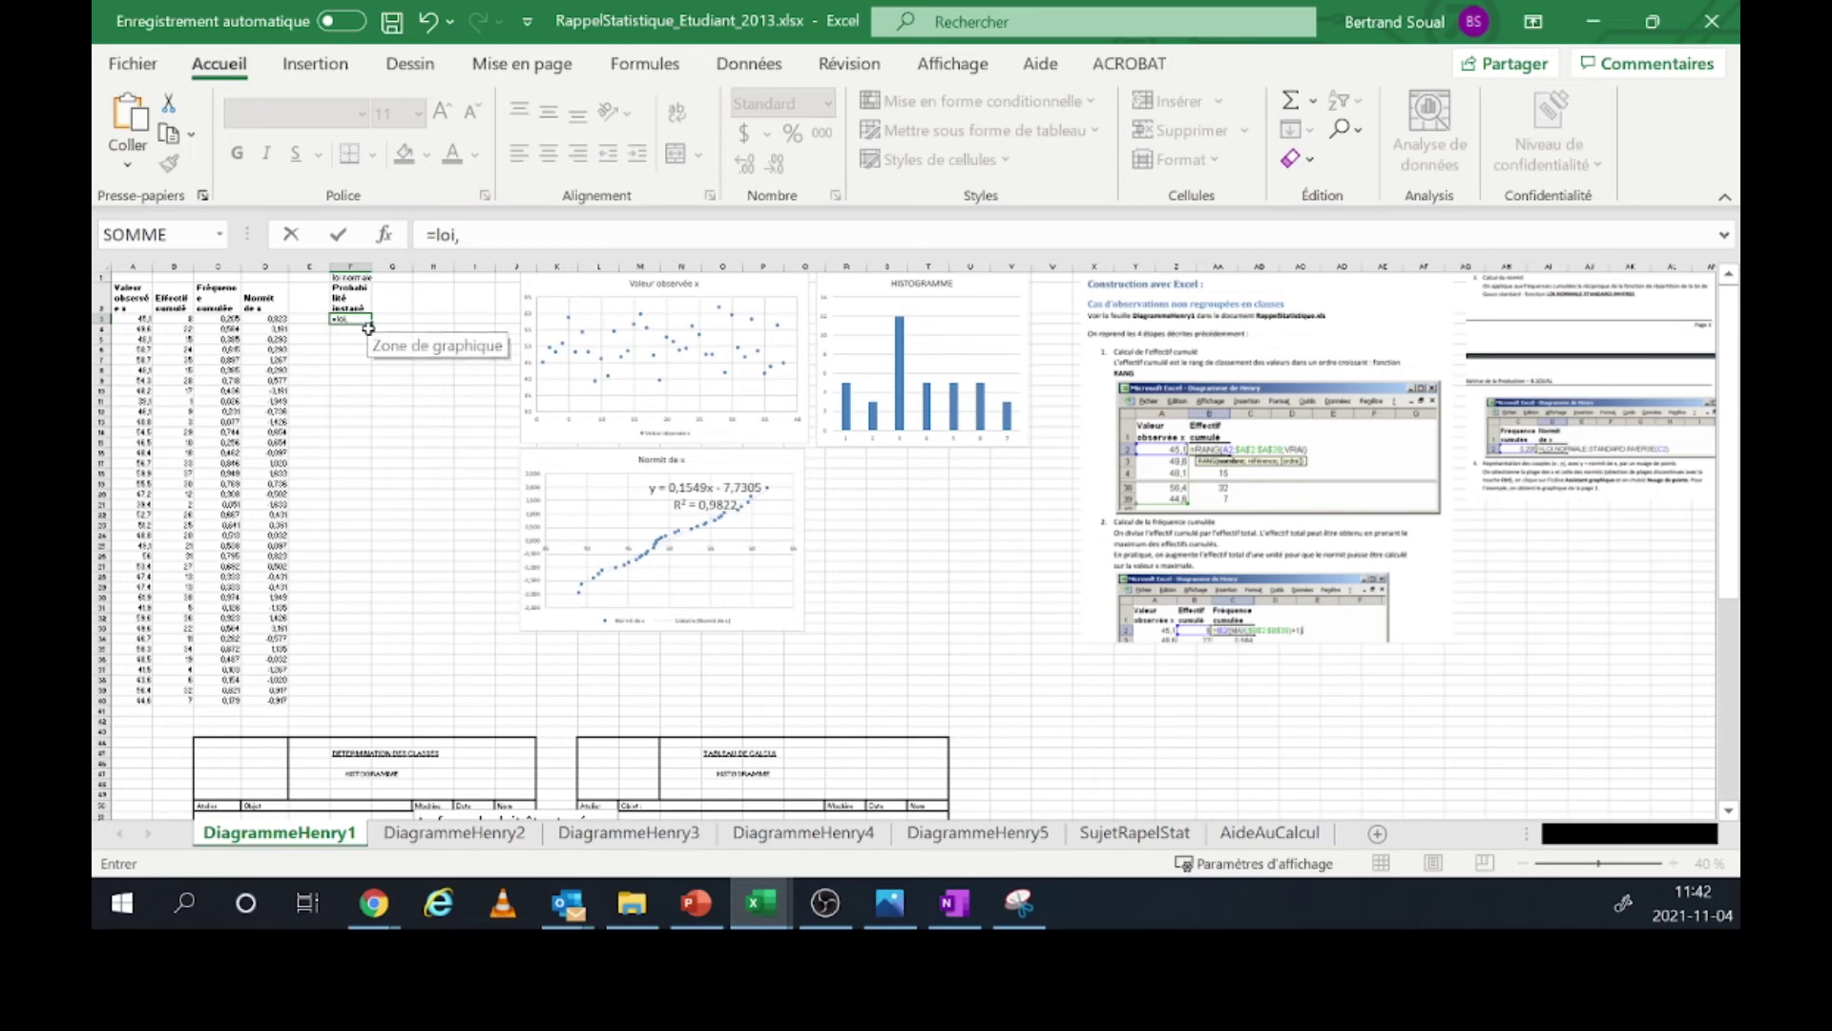
key("BackSpace")
key("BackSpace")
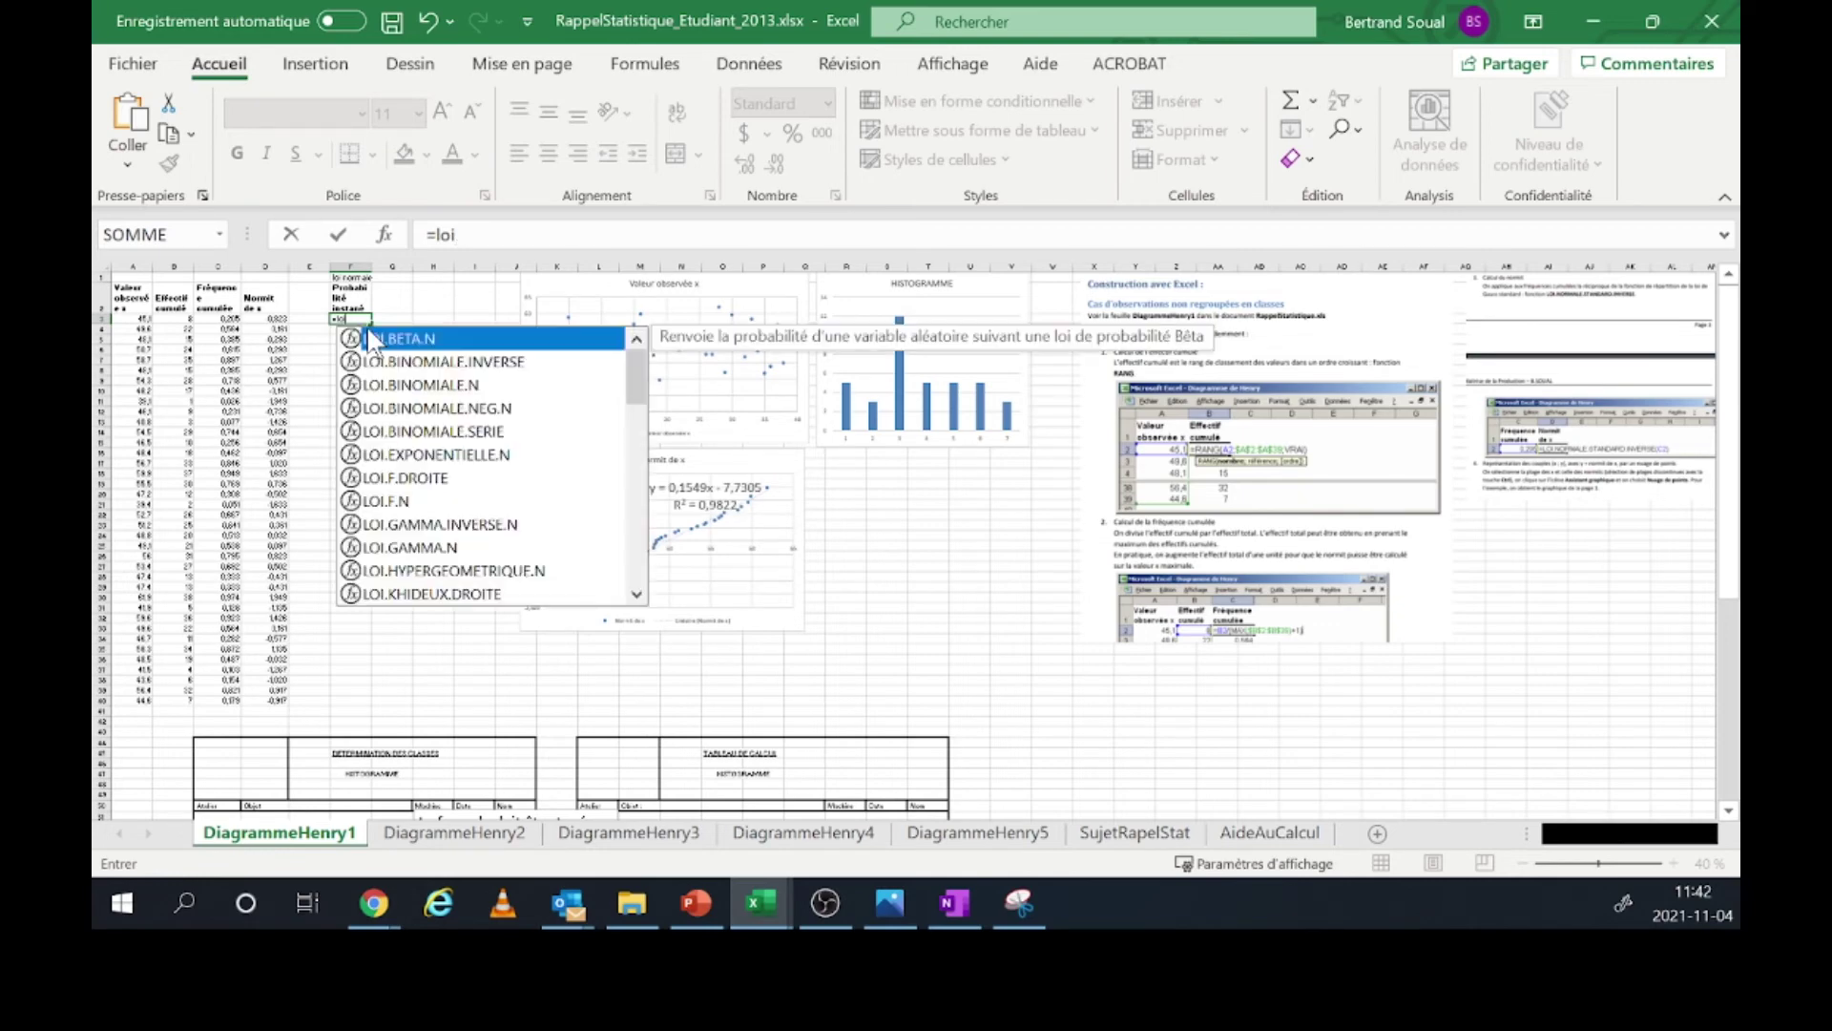
type(".n")
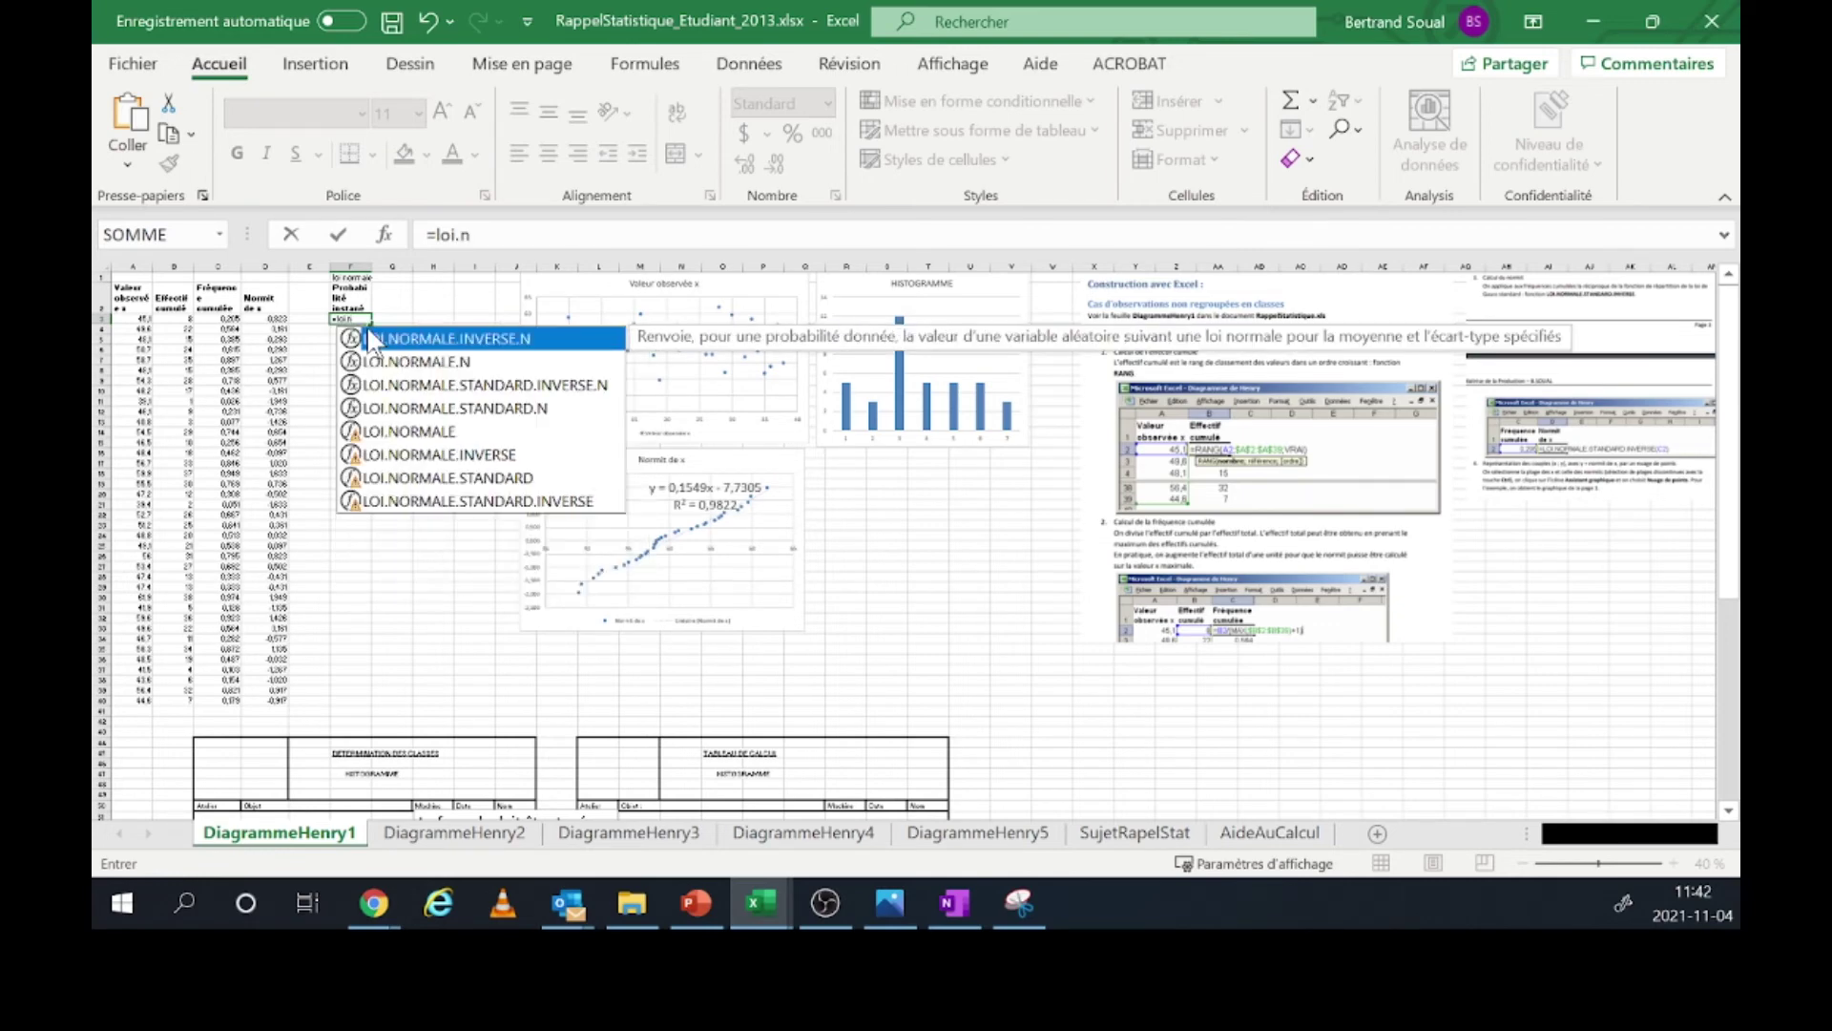
double_click(425, 431)
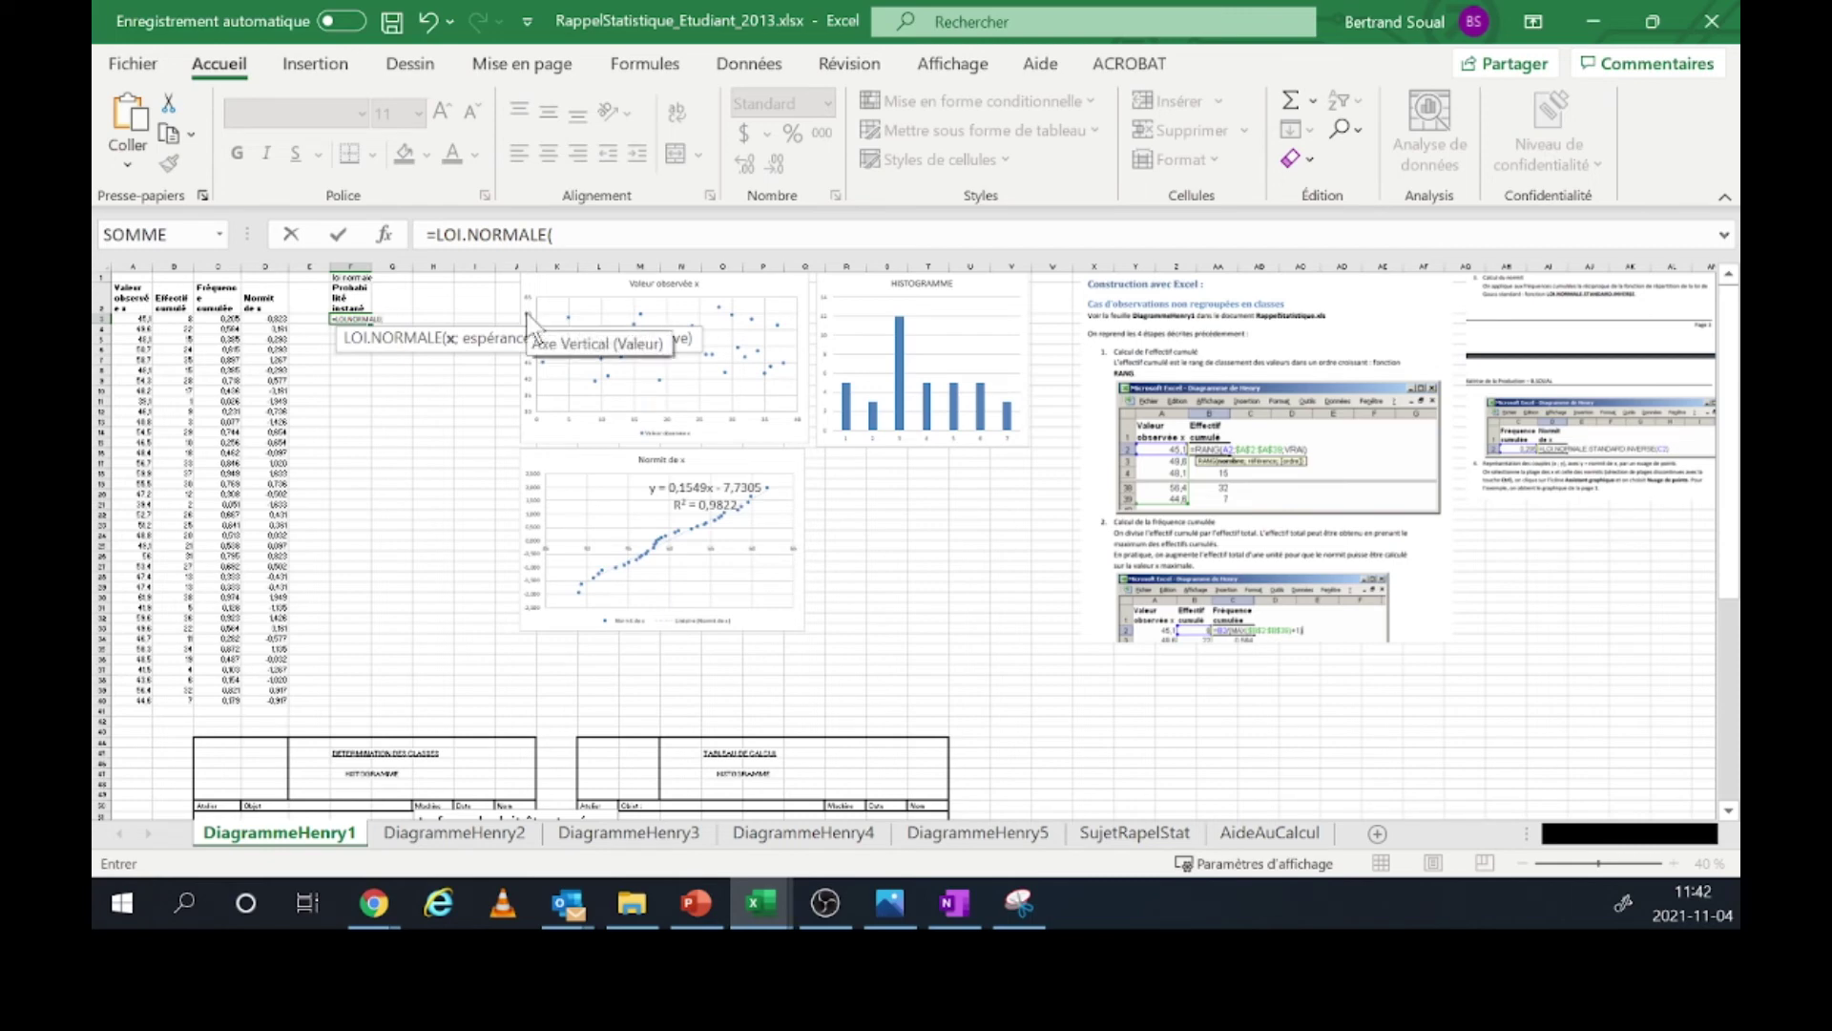
key("Escape")
- Label cell H3 "Moyenne" and cell H4 "ecartype" beside the data table
left_click(434, 318)
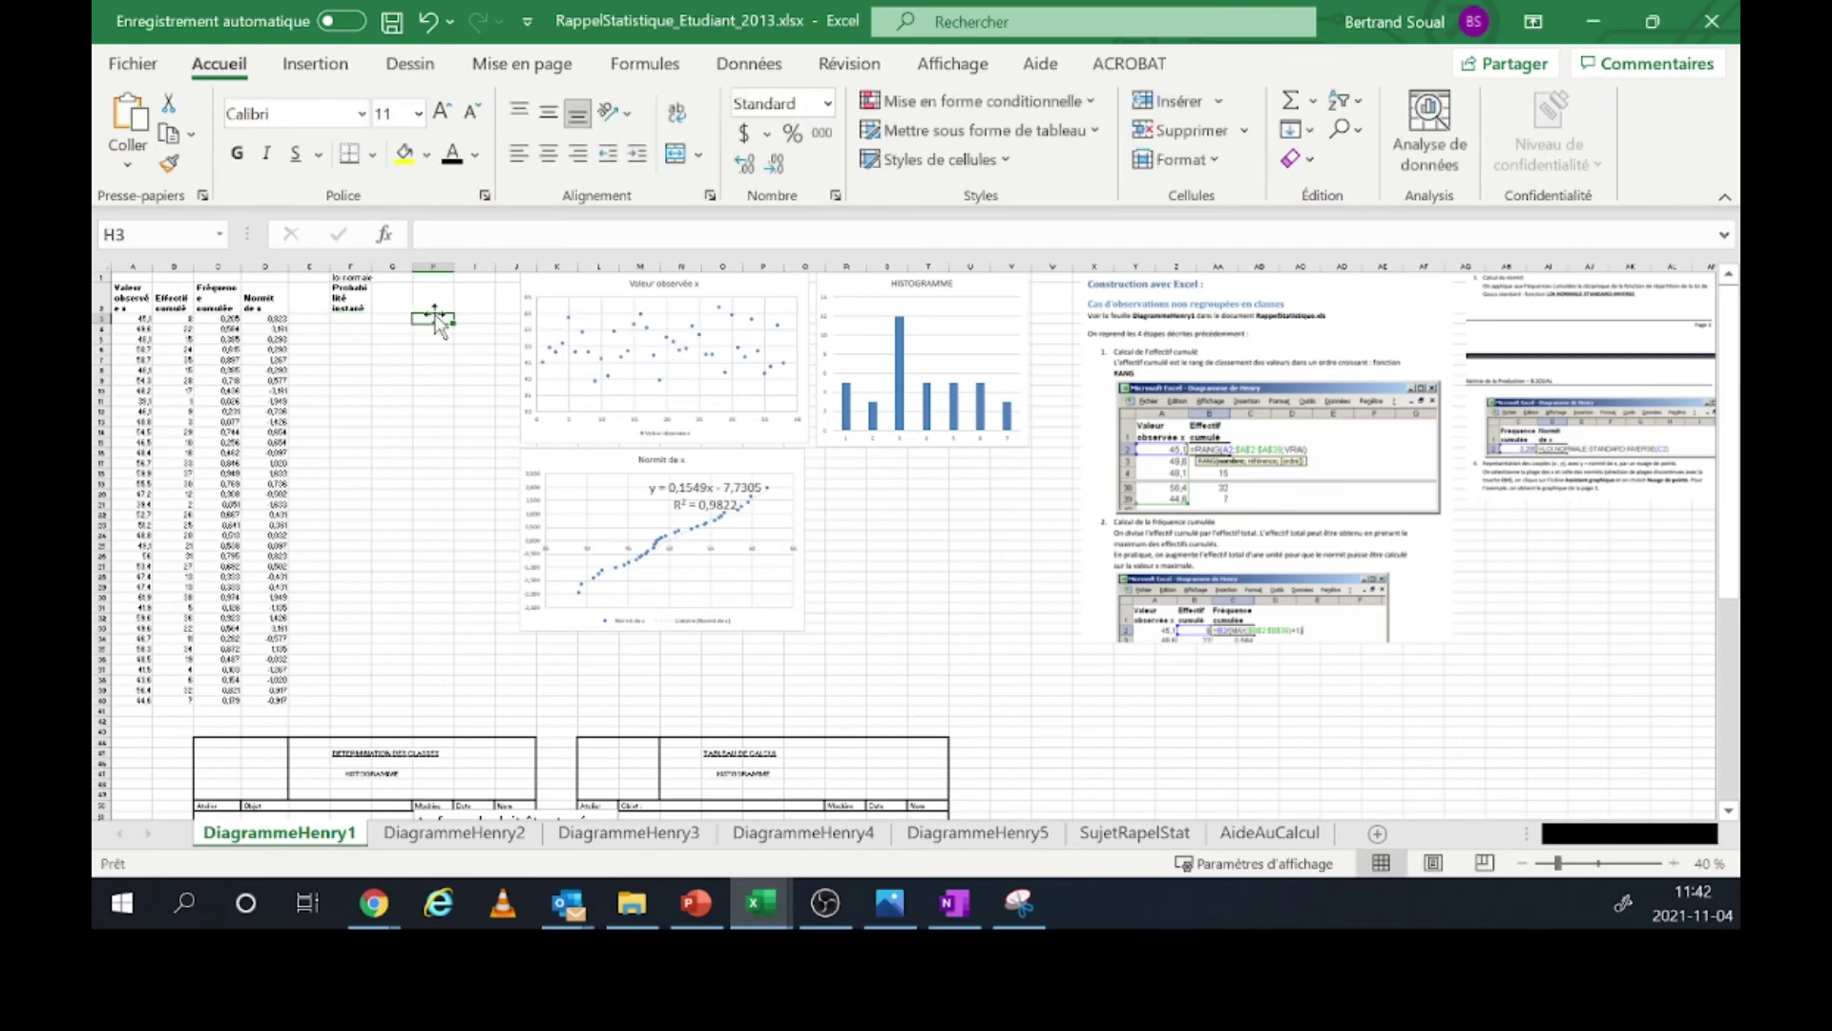
type("Moyenne")
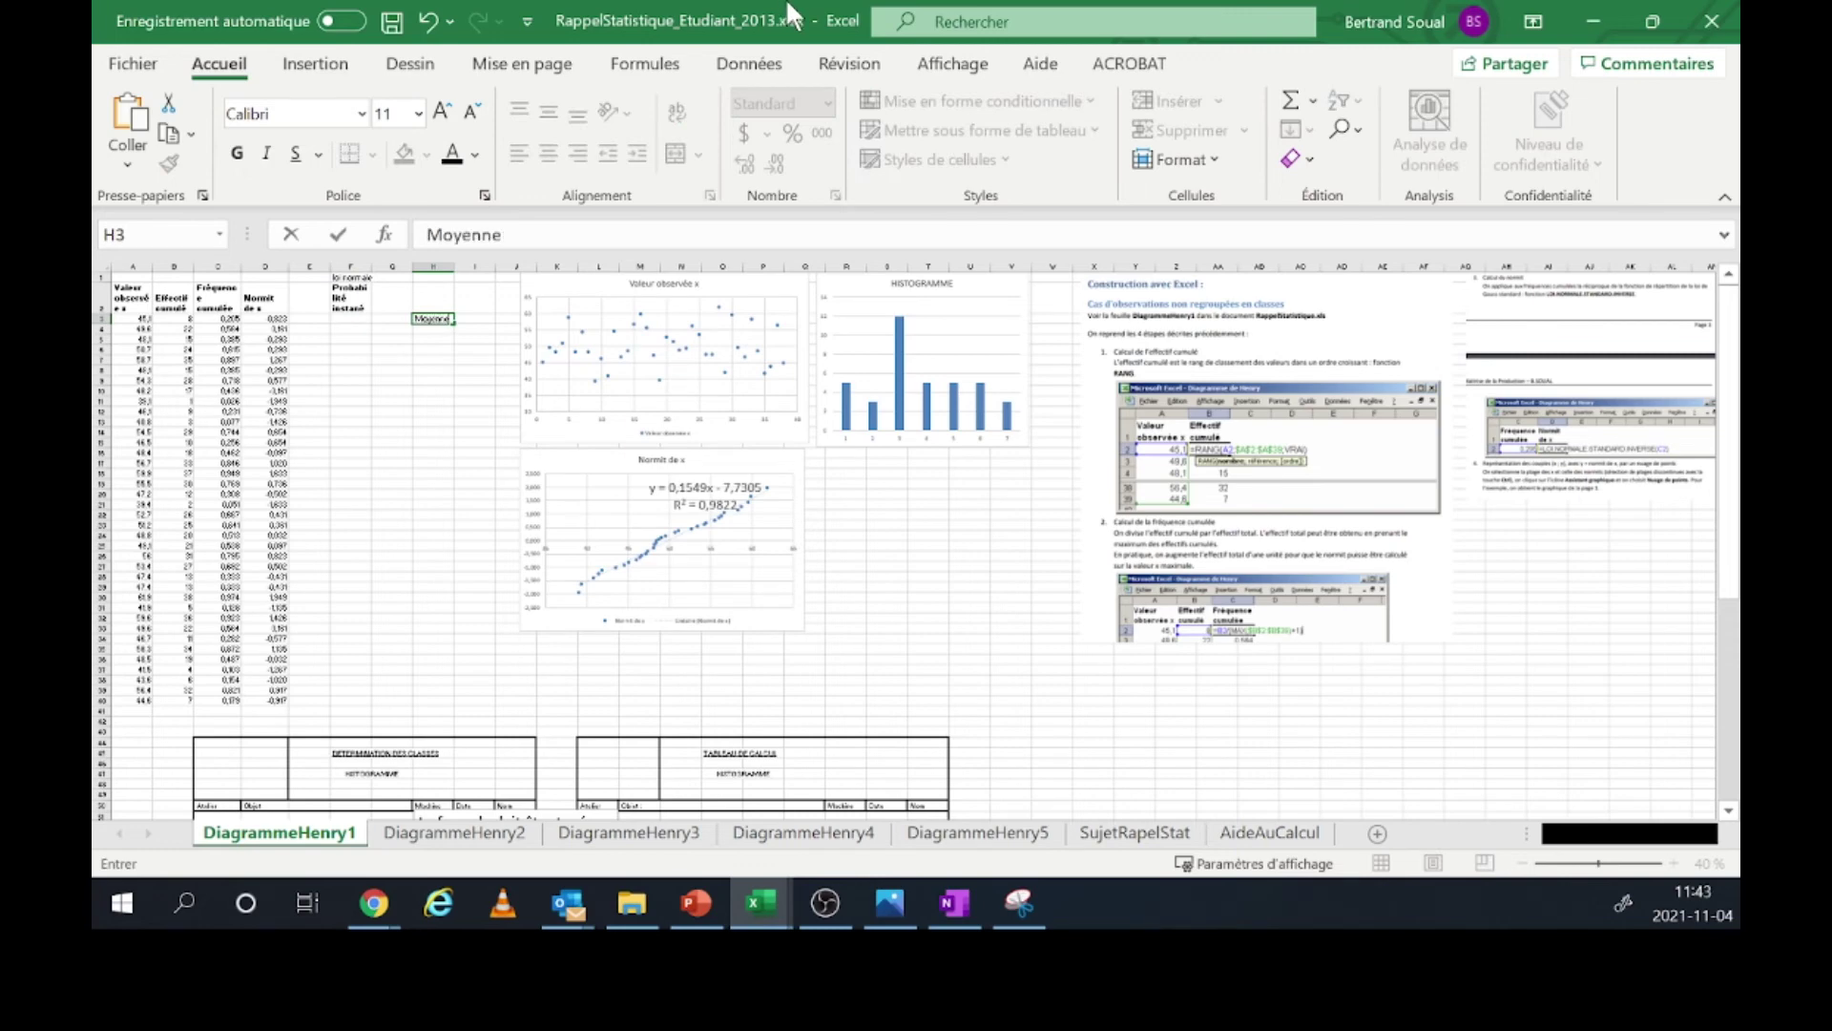
key("Return")
type("ecartype")
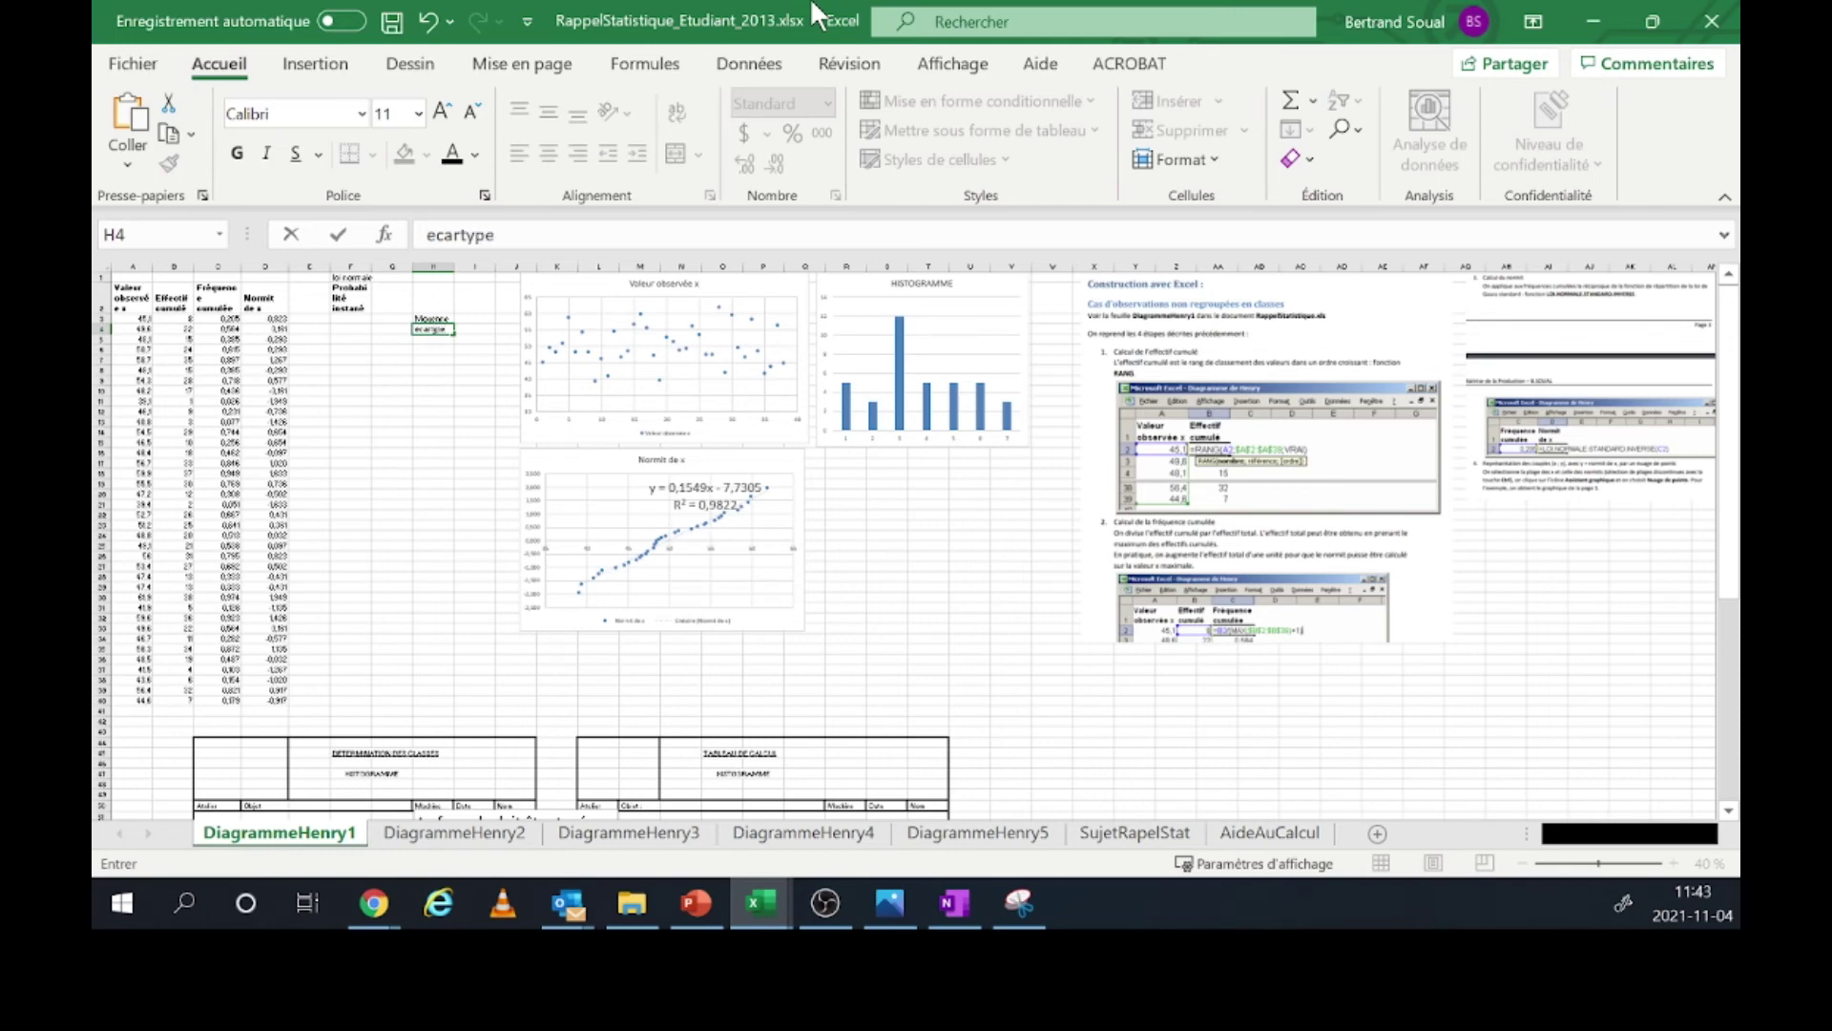
key("Return")
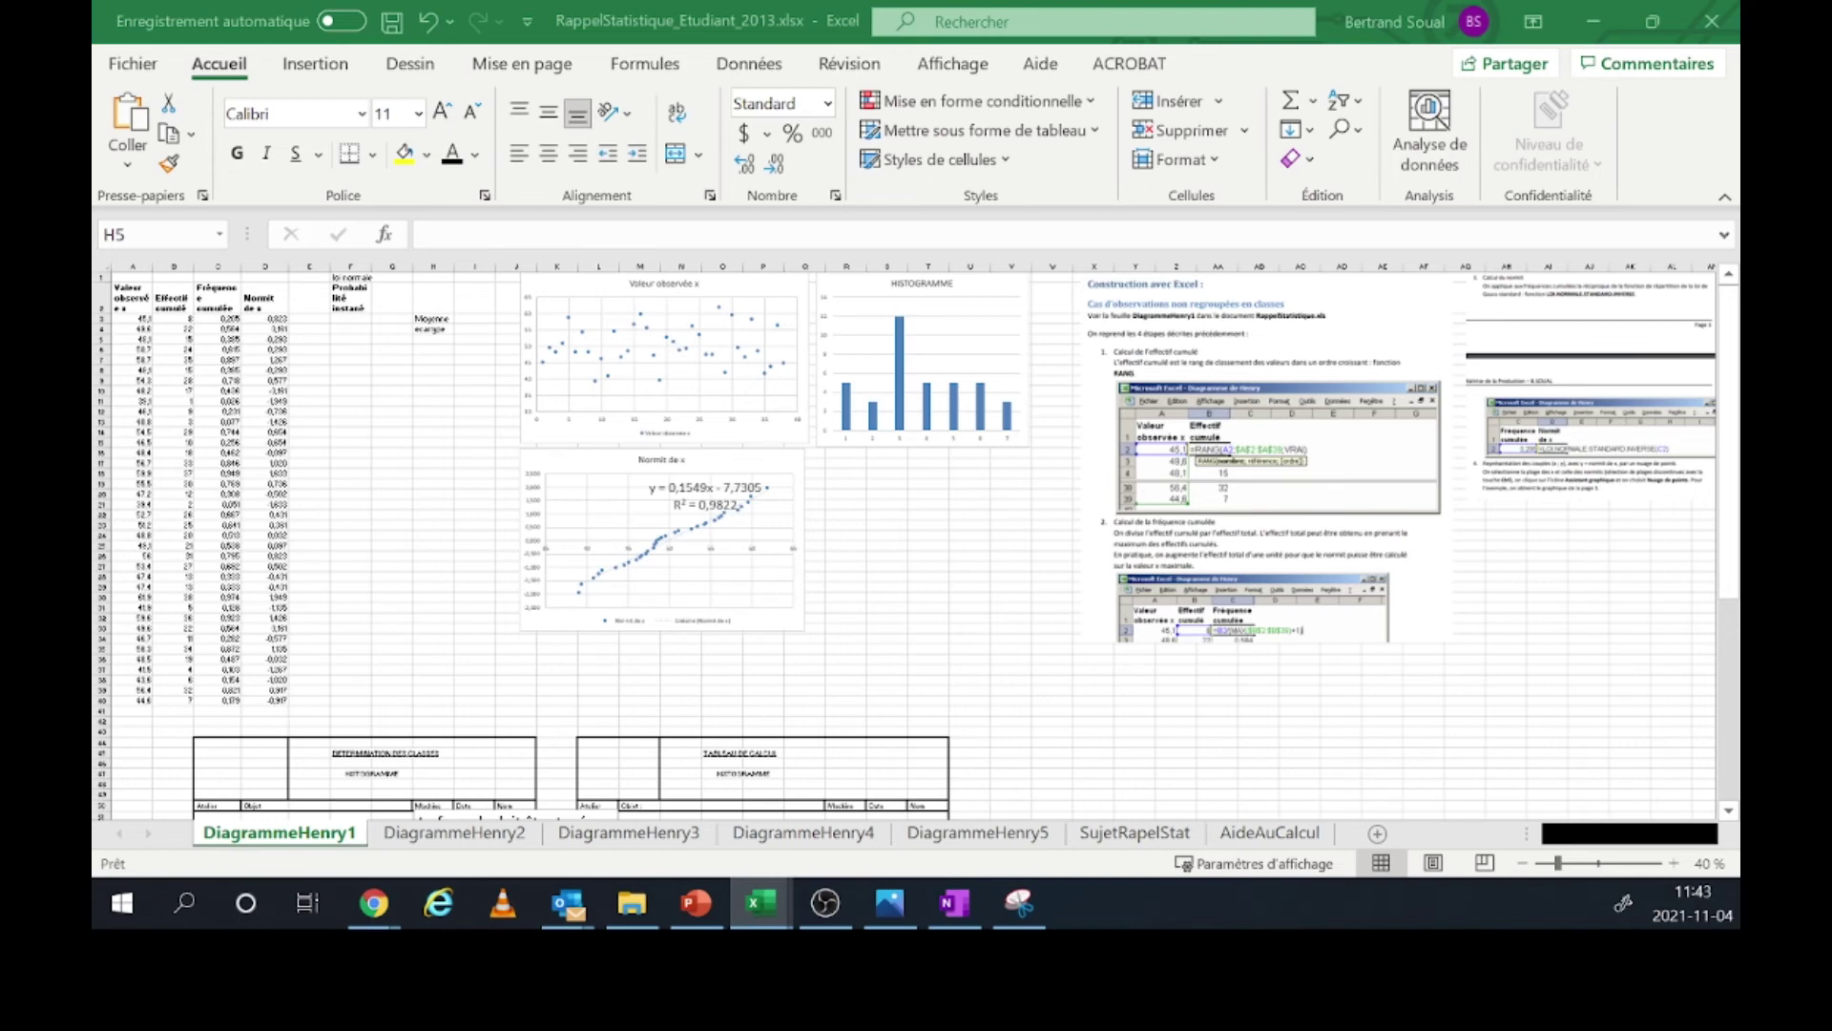
- Calculate the mean of the observed values in I3 with the formula =MOYENNE(A3:A40)
left_click(443, 340)
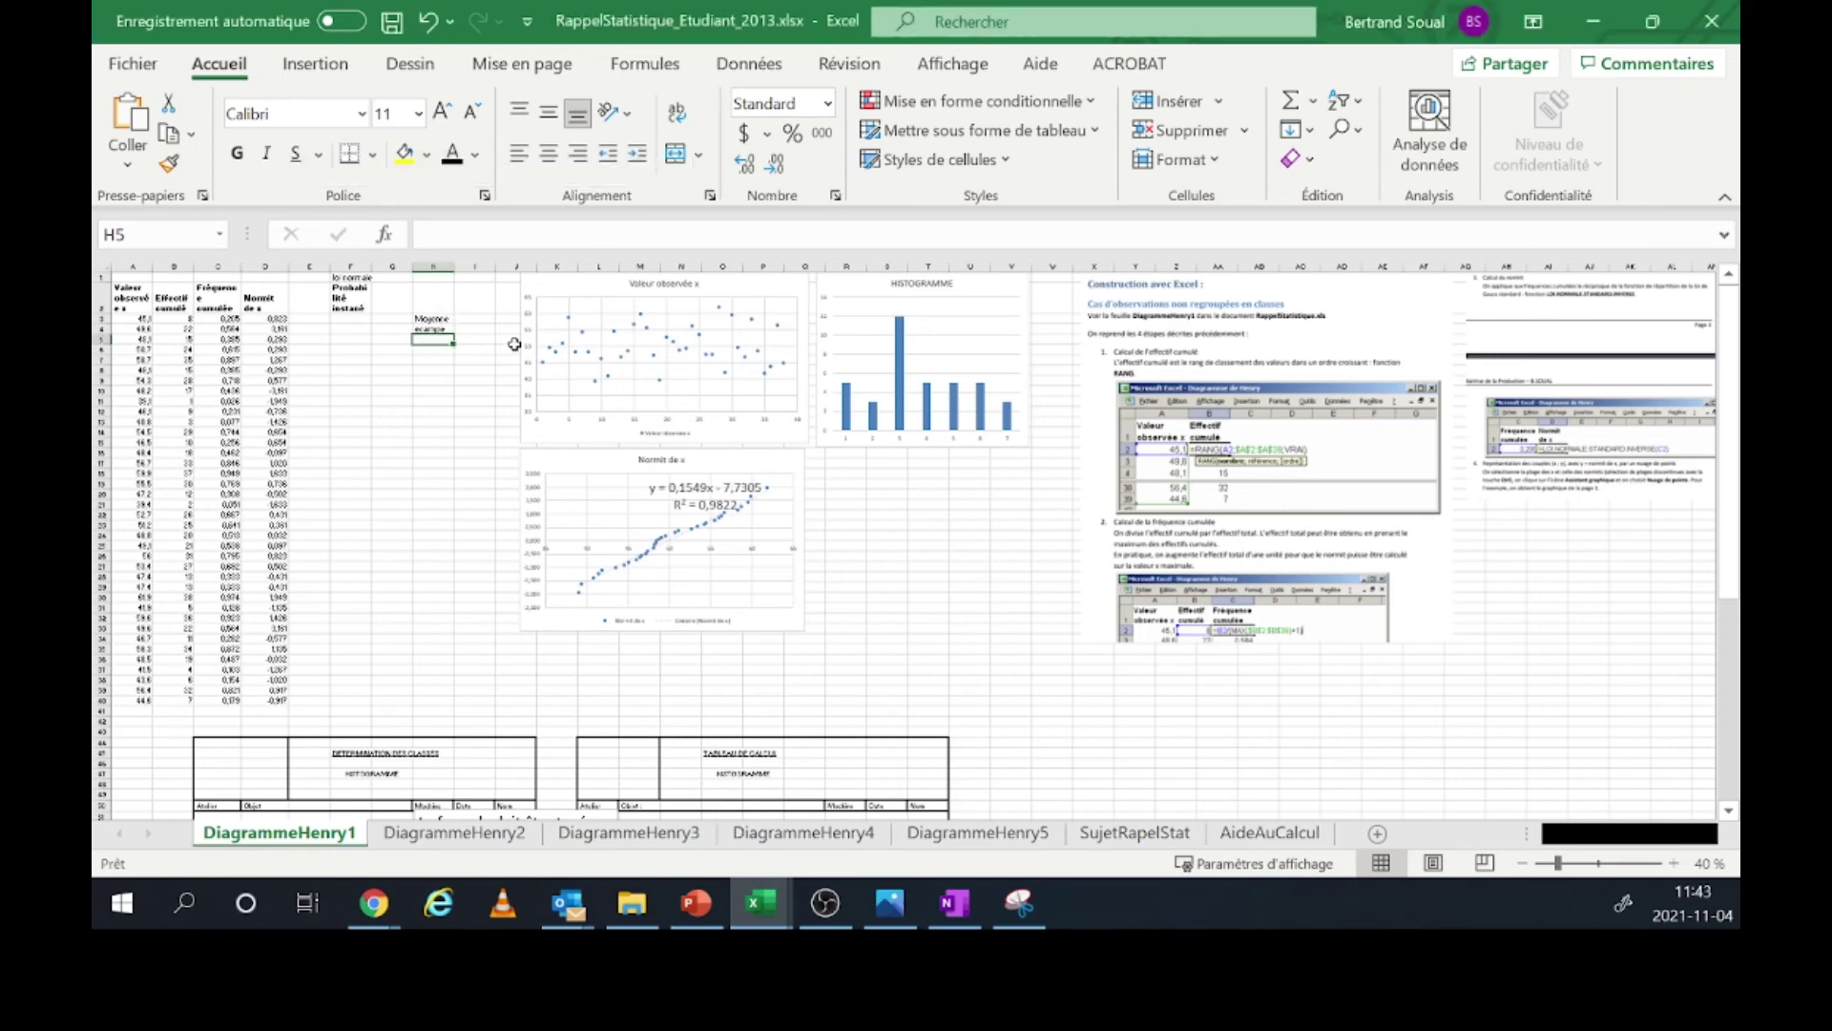
left_click(477, 319)
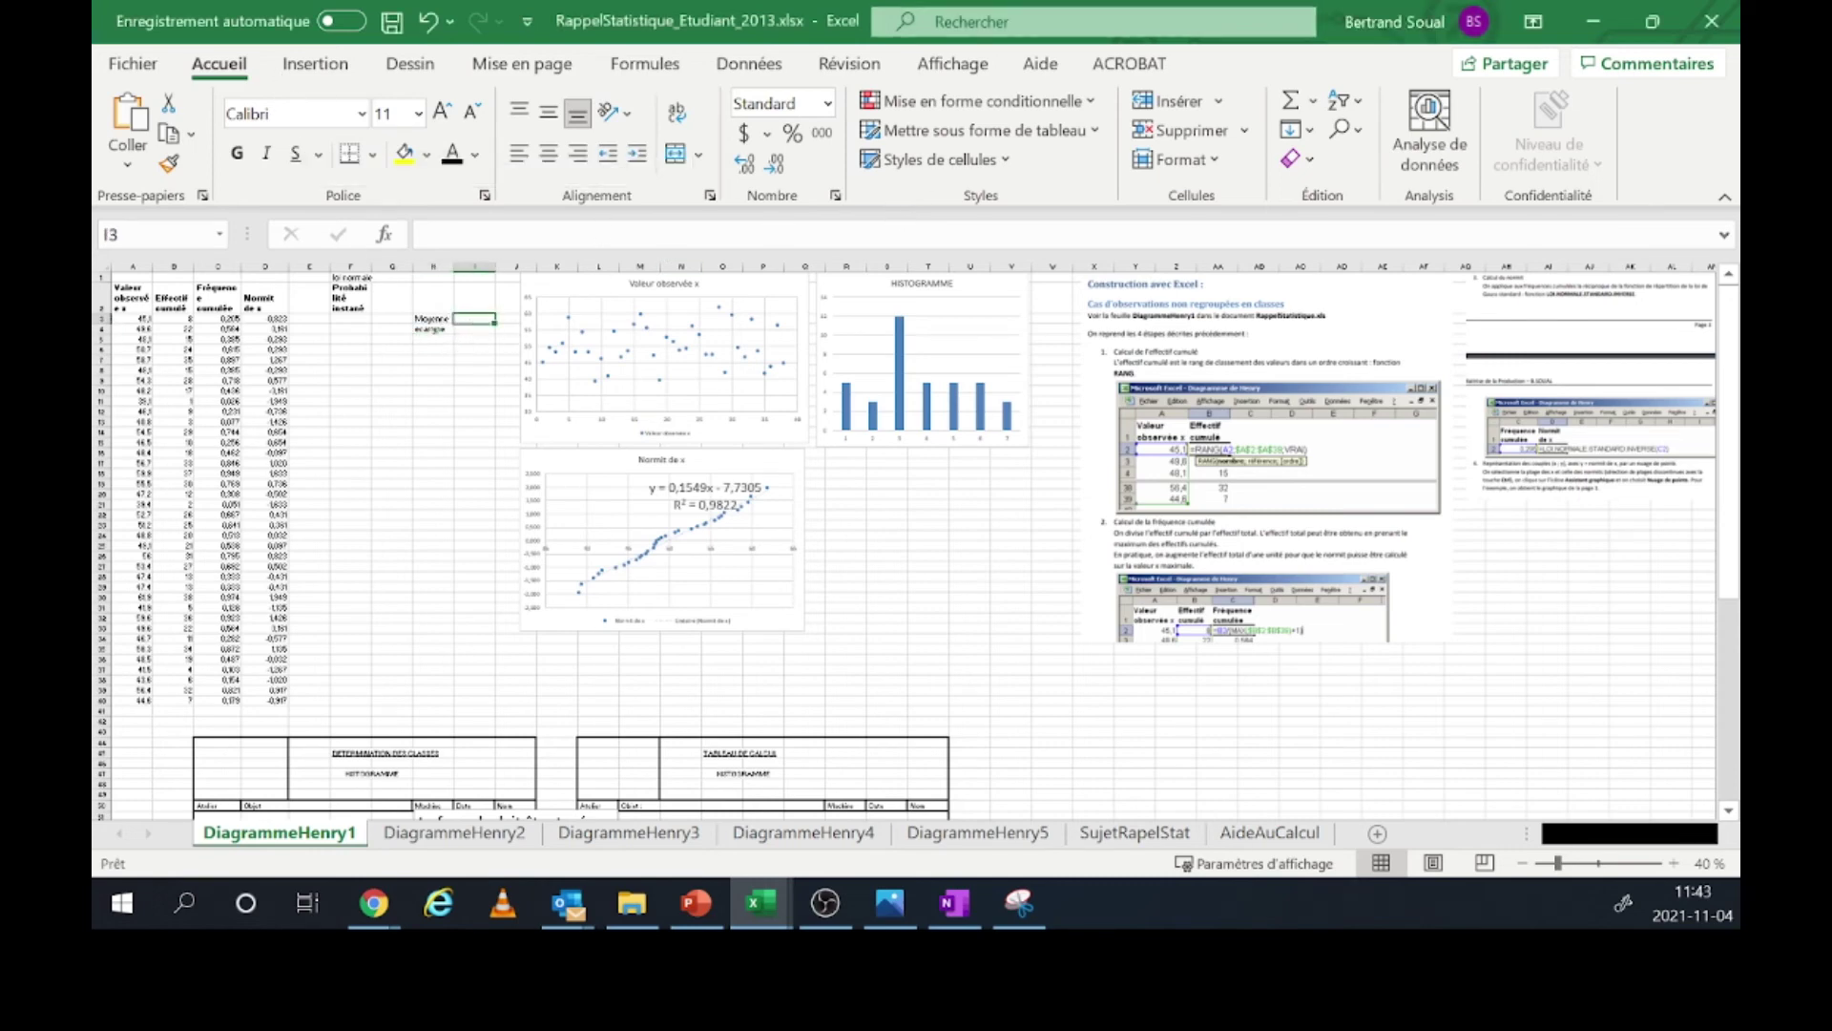
type("=moyenn")
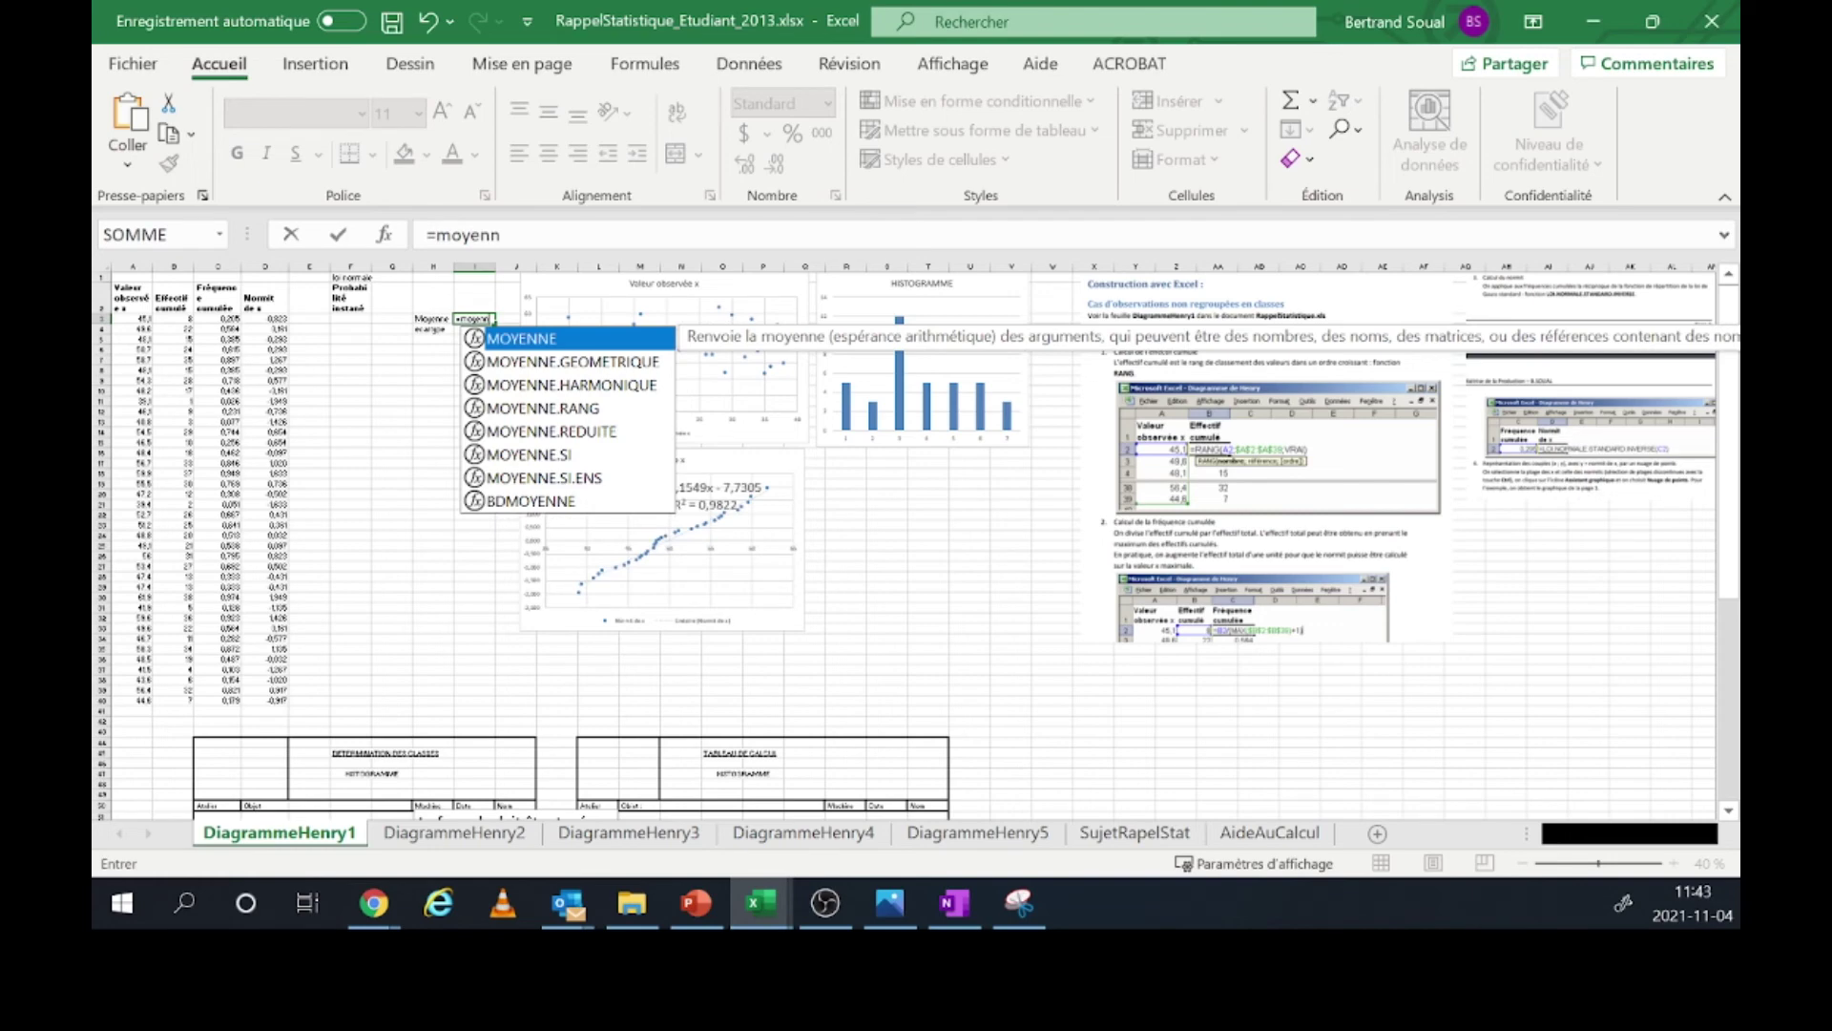
type("(")
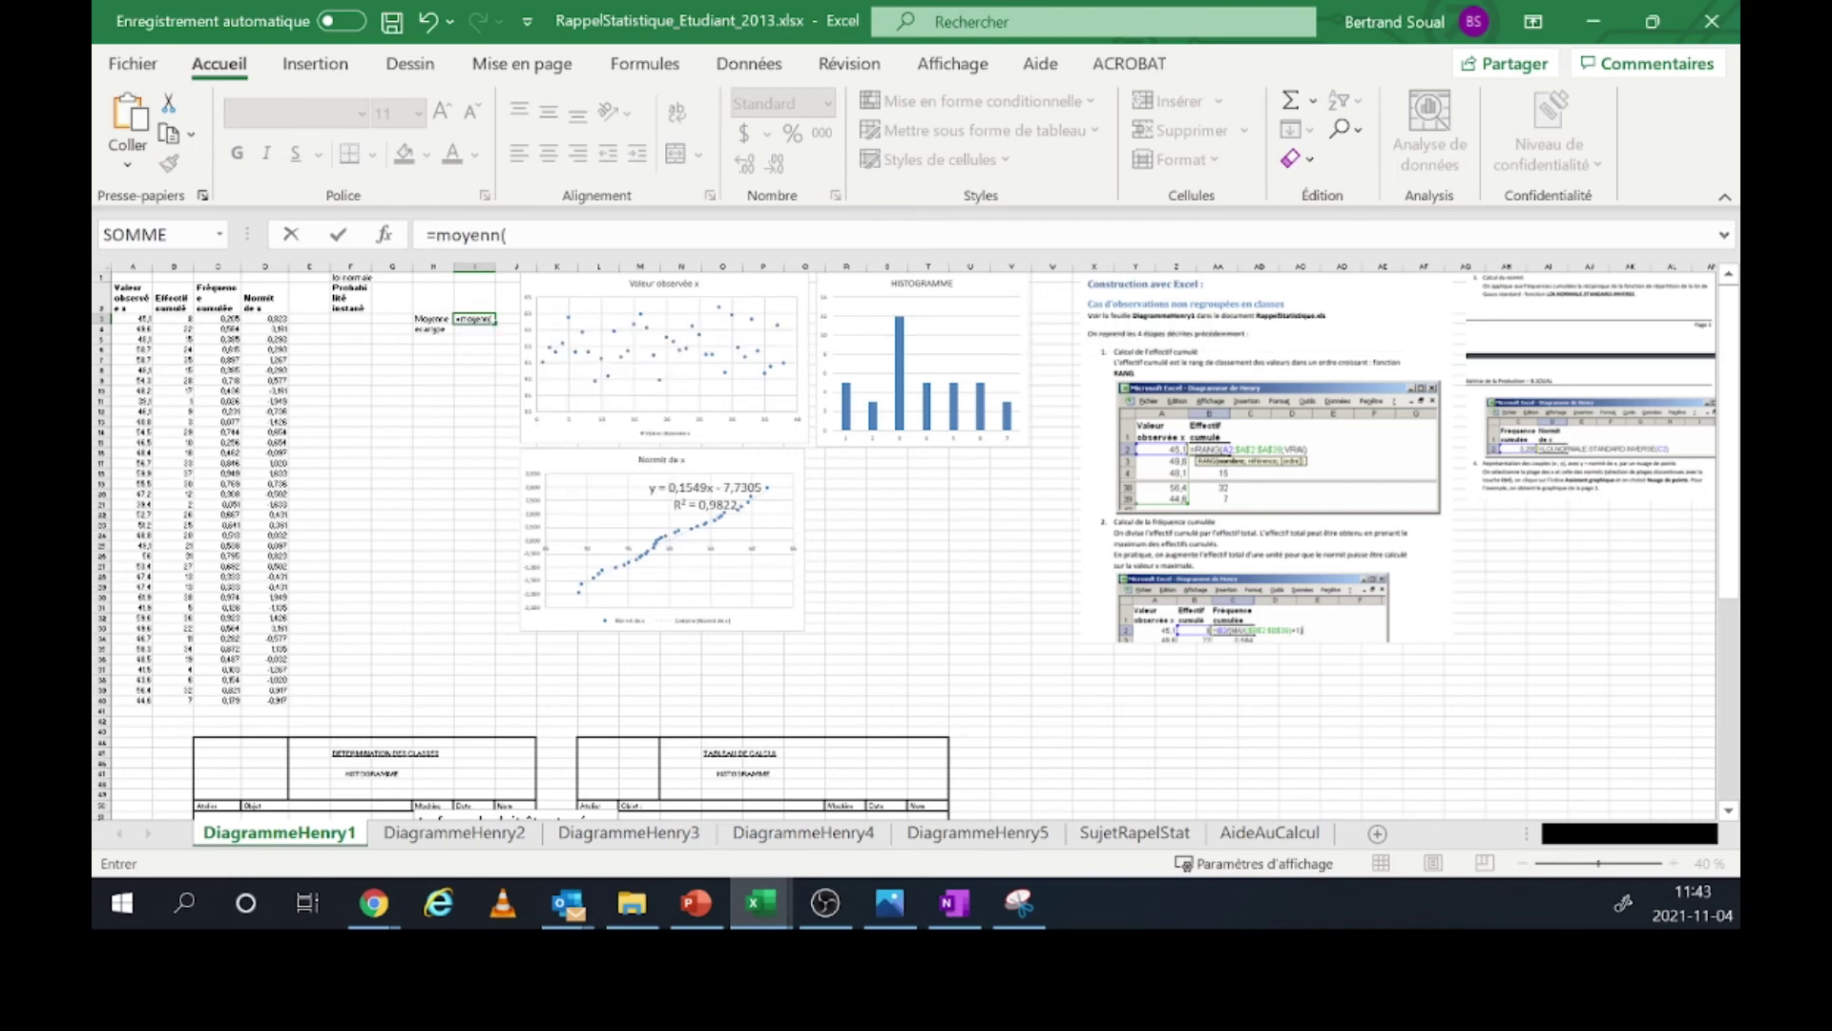
key("BackSpace")
key("BackSpace")
type("e")
type("(")
key("BackSpace")
type("ne")
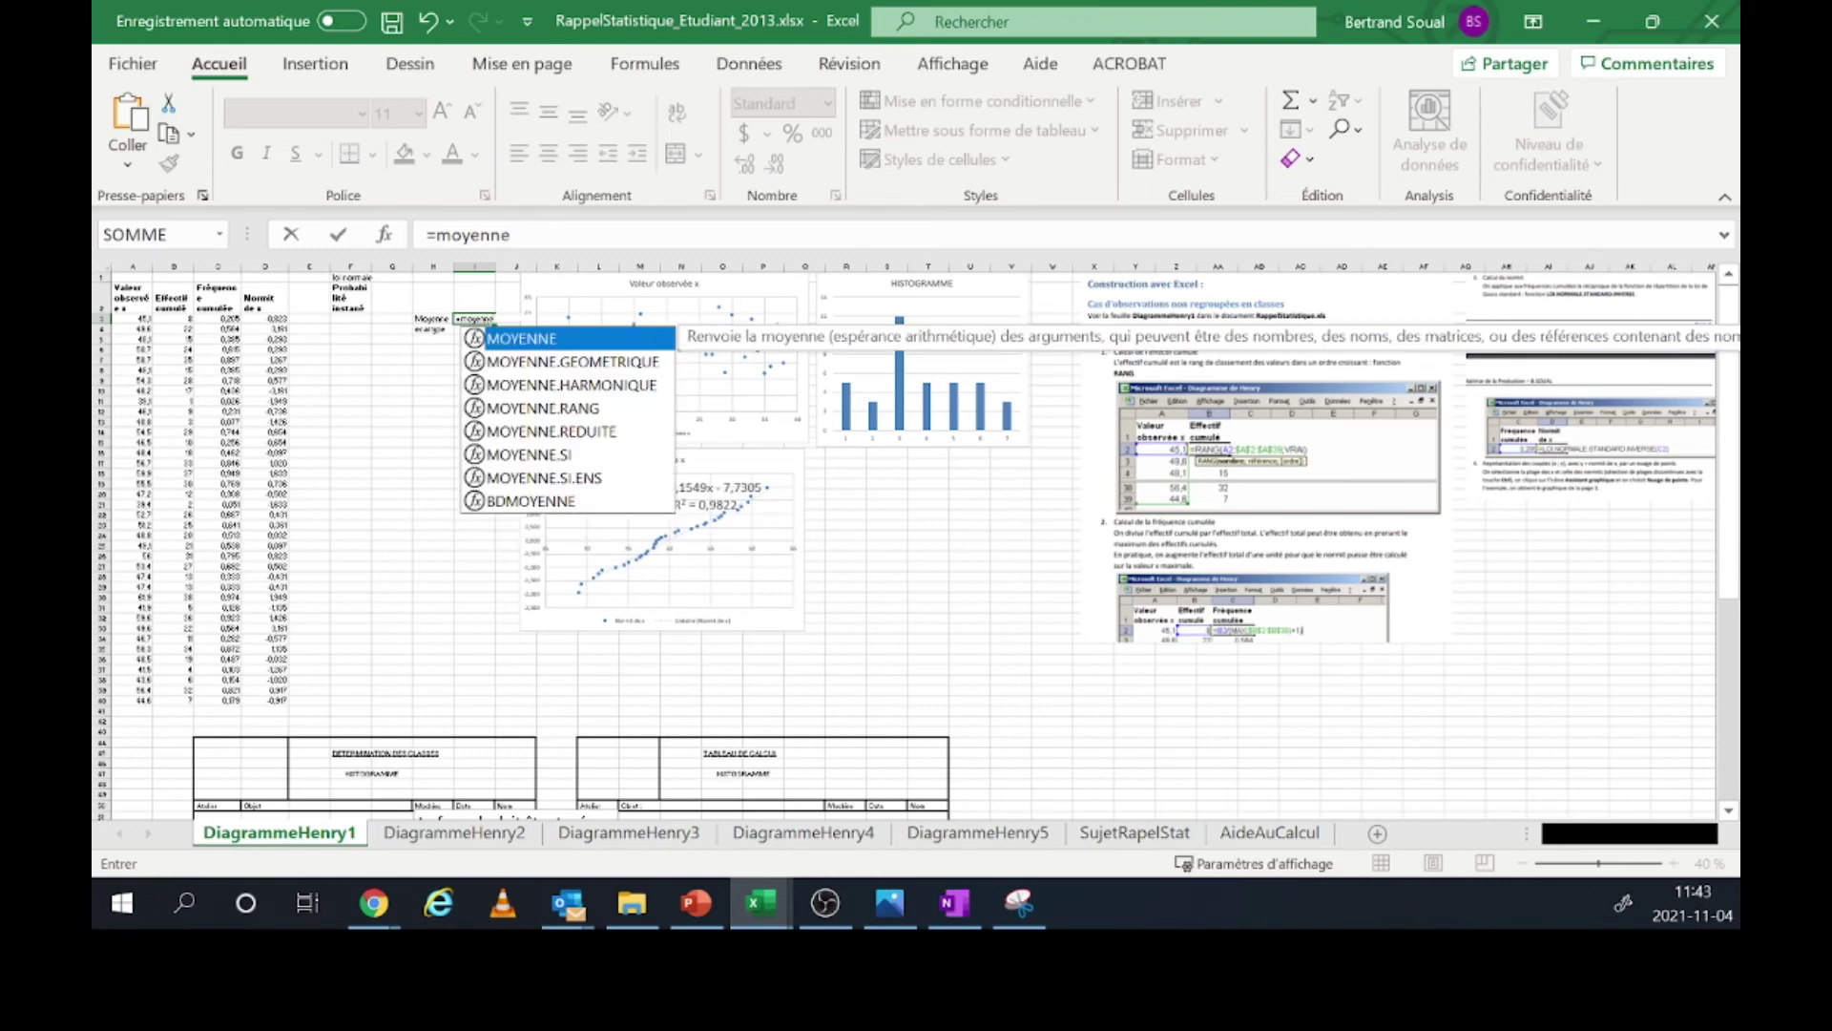
type("'")
key("BackSpace")
type("(")
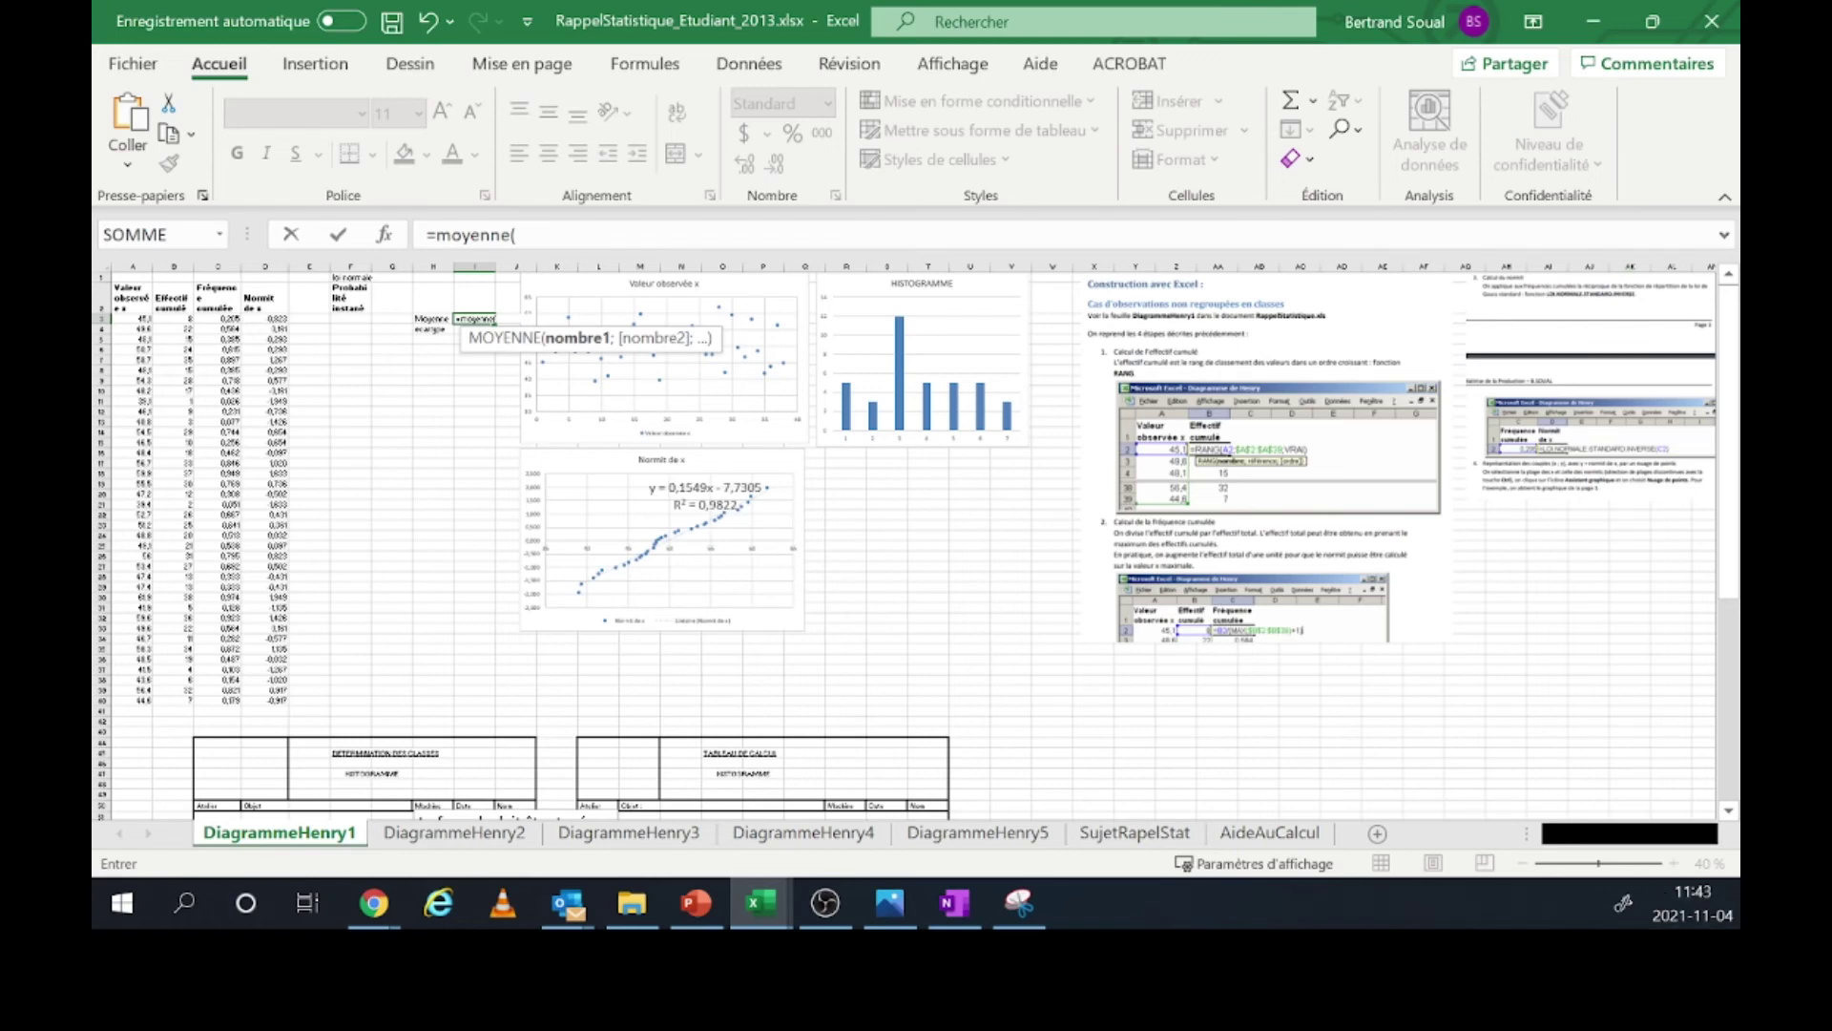
left_click_drag(134, 318, 124, 715)
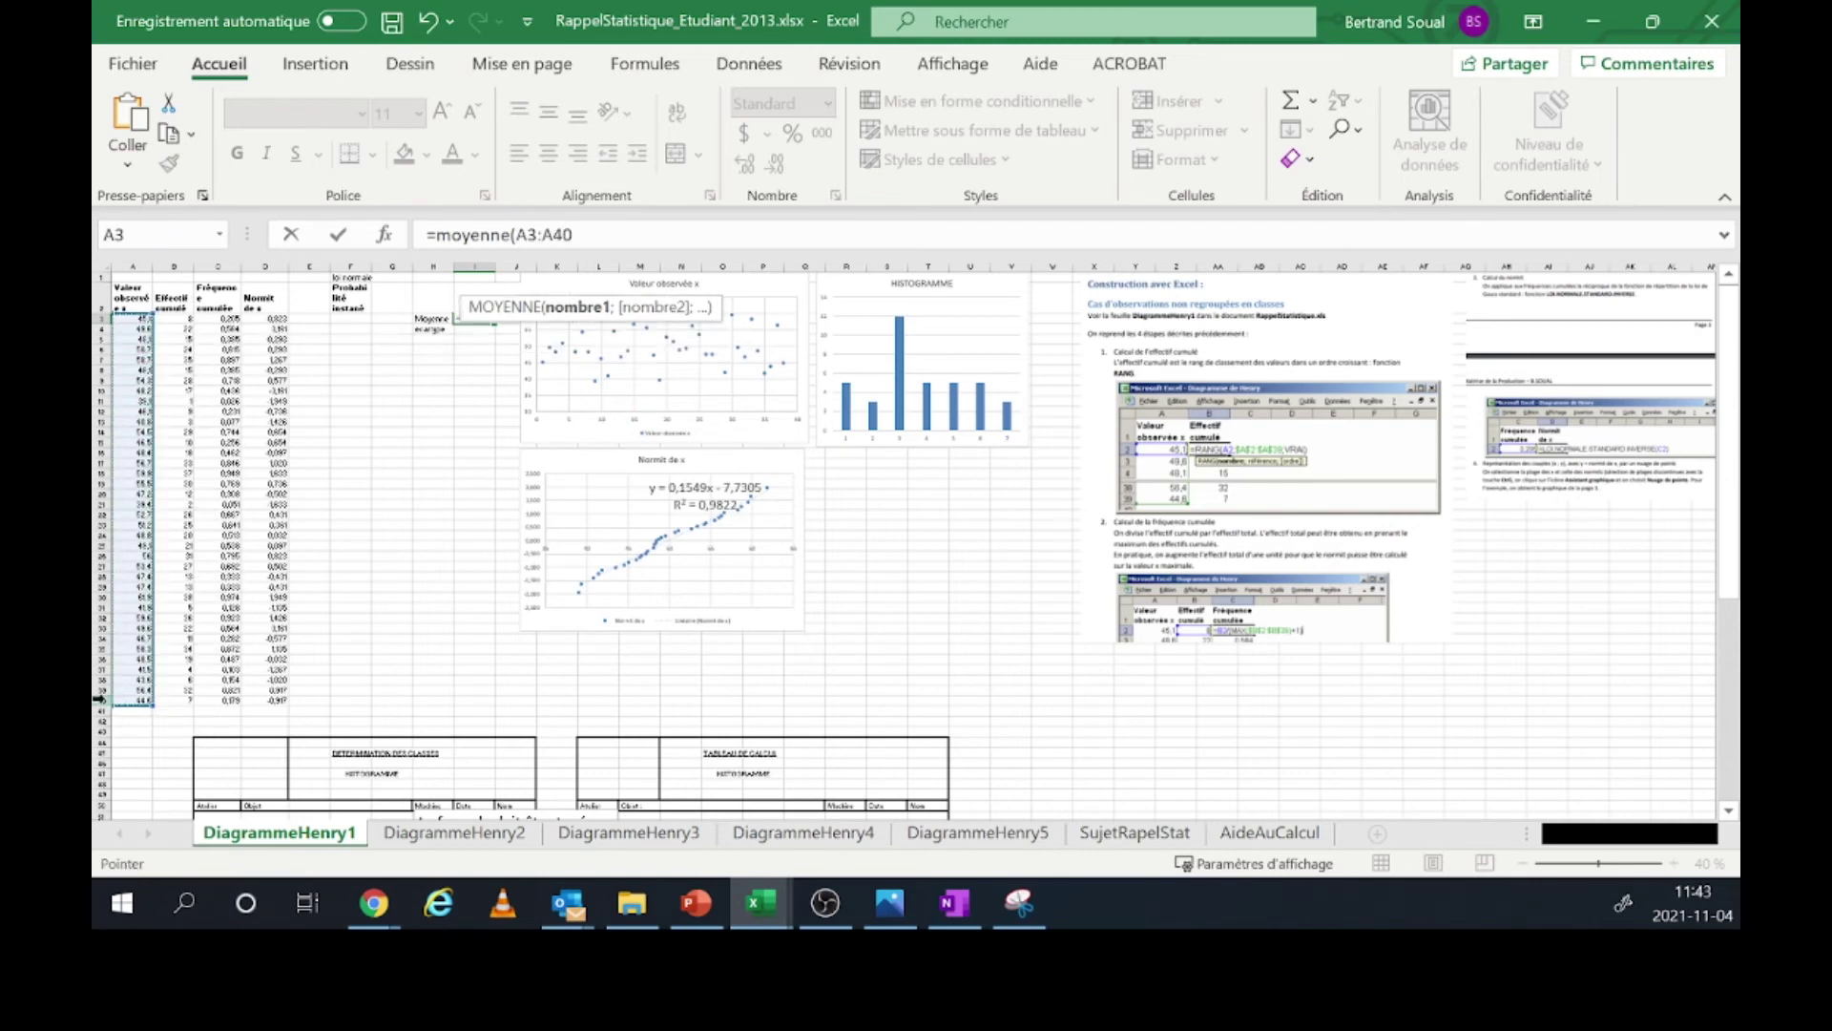
type(")")
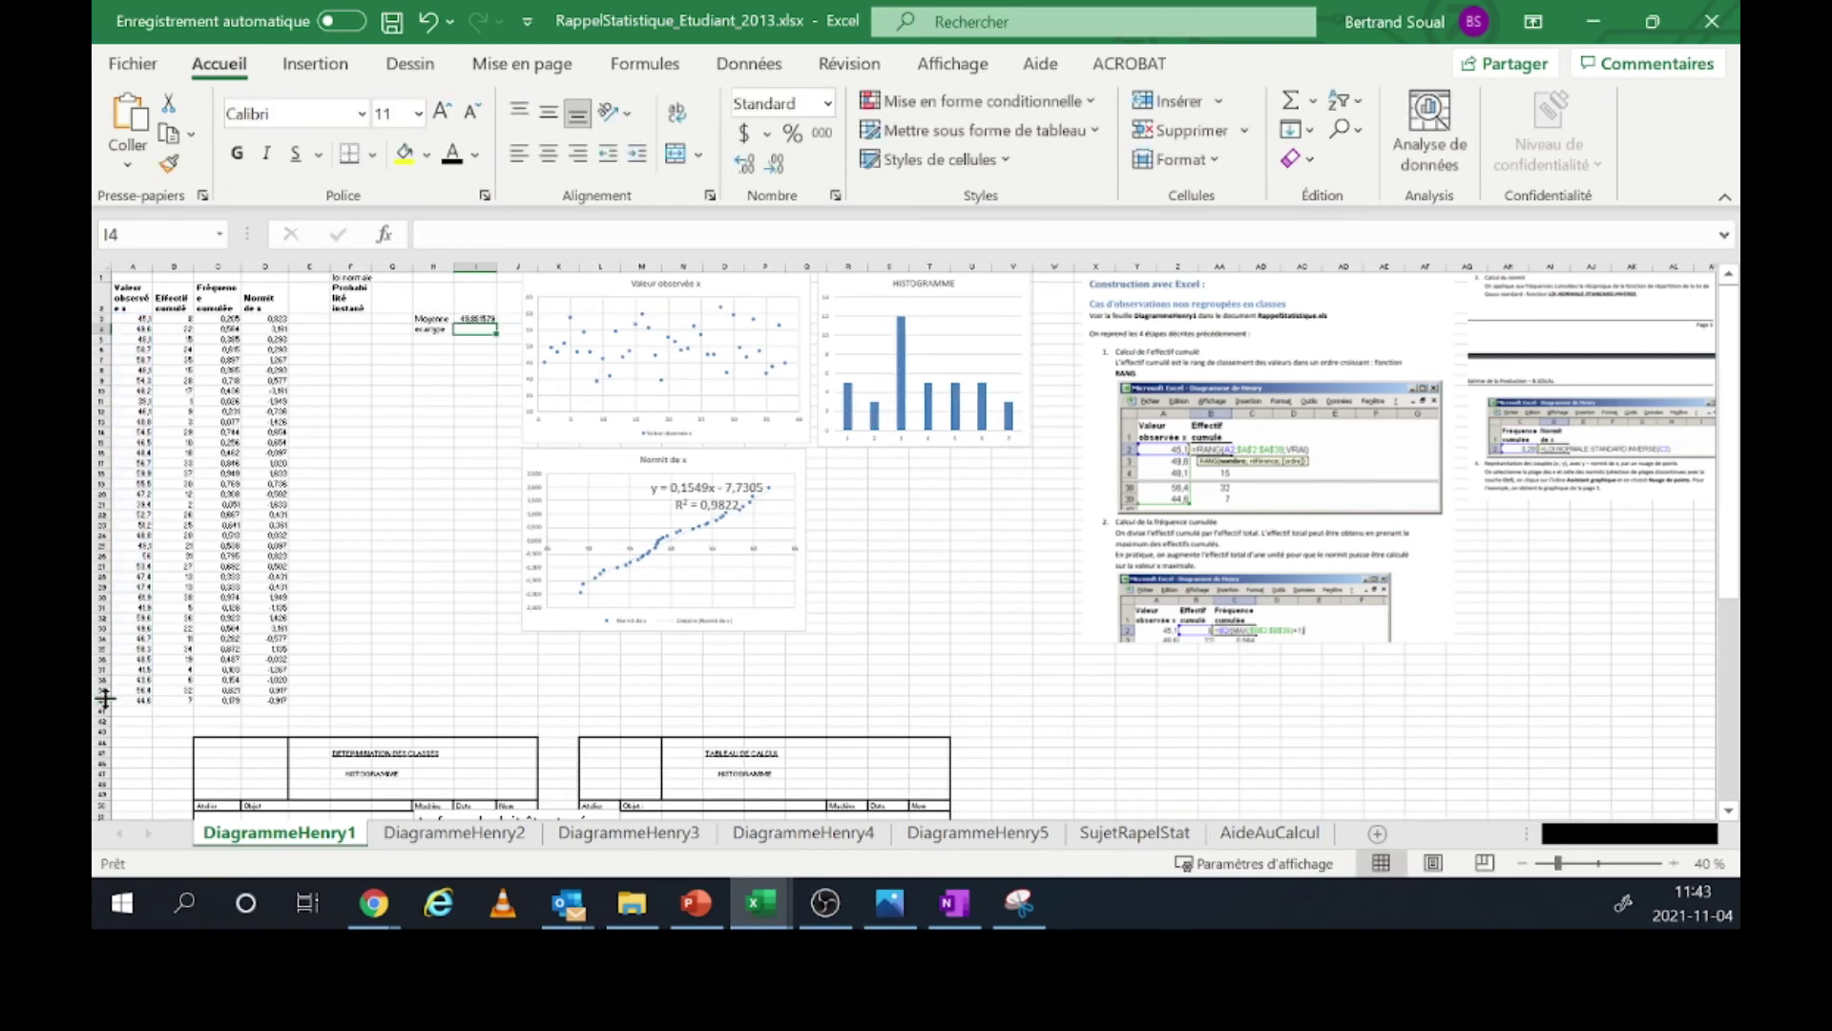
- Calculate the standard deviation of the observed values in I4 with ECARTYPE over A3:A40
type("ecart")
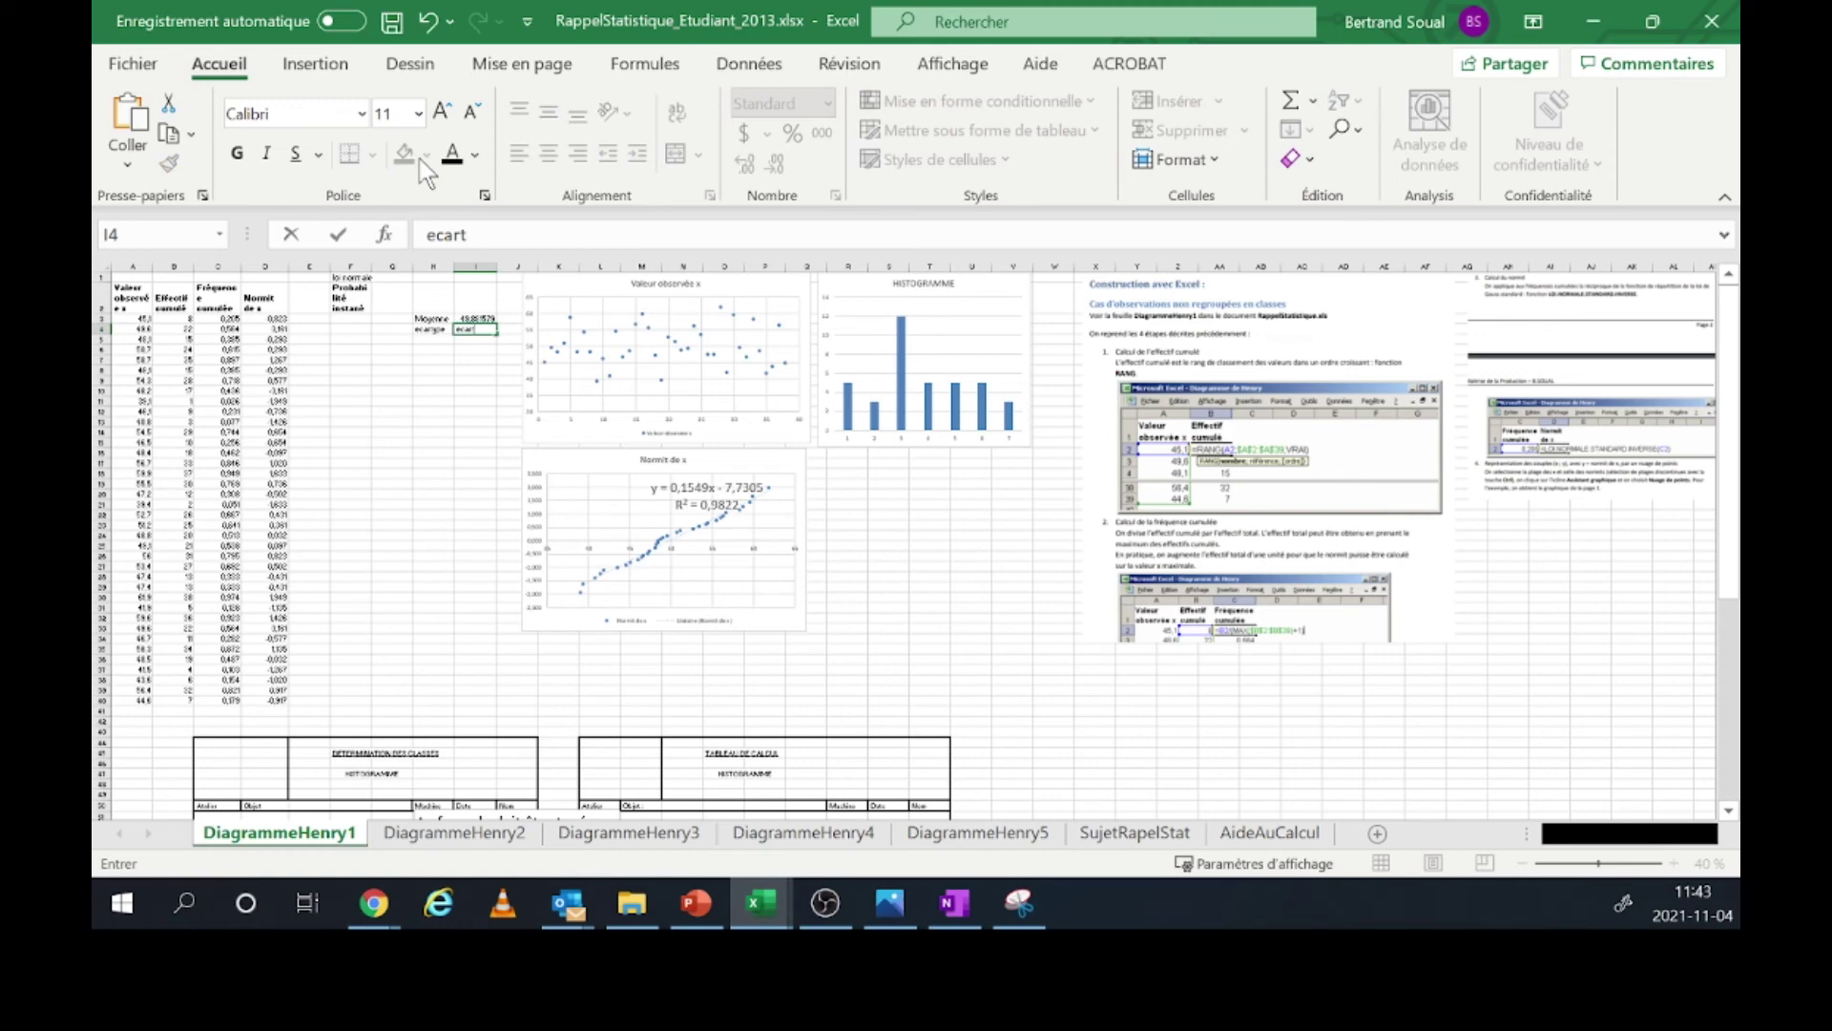
key("BackSpace")
key("BackSpace")
key("BackSpace")
type("=ecart")
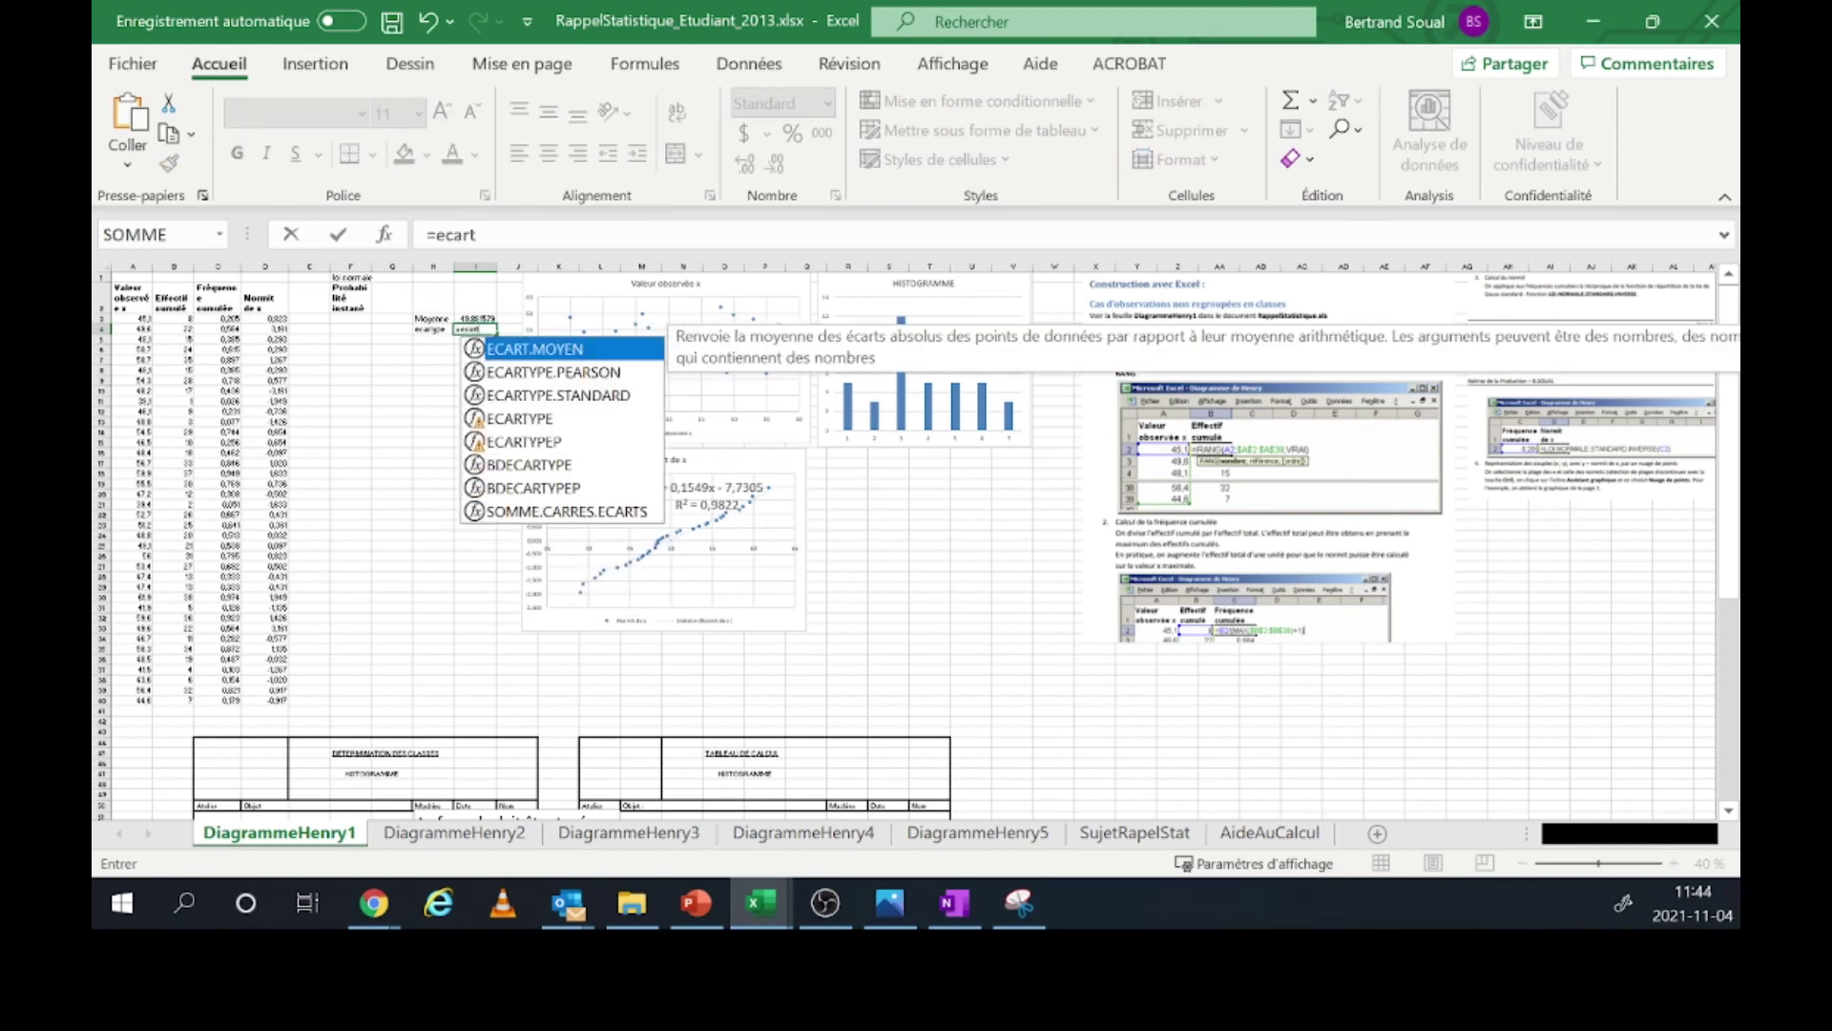
double_click(519, 424)
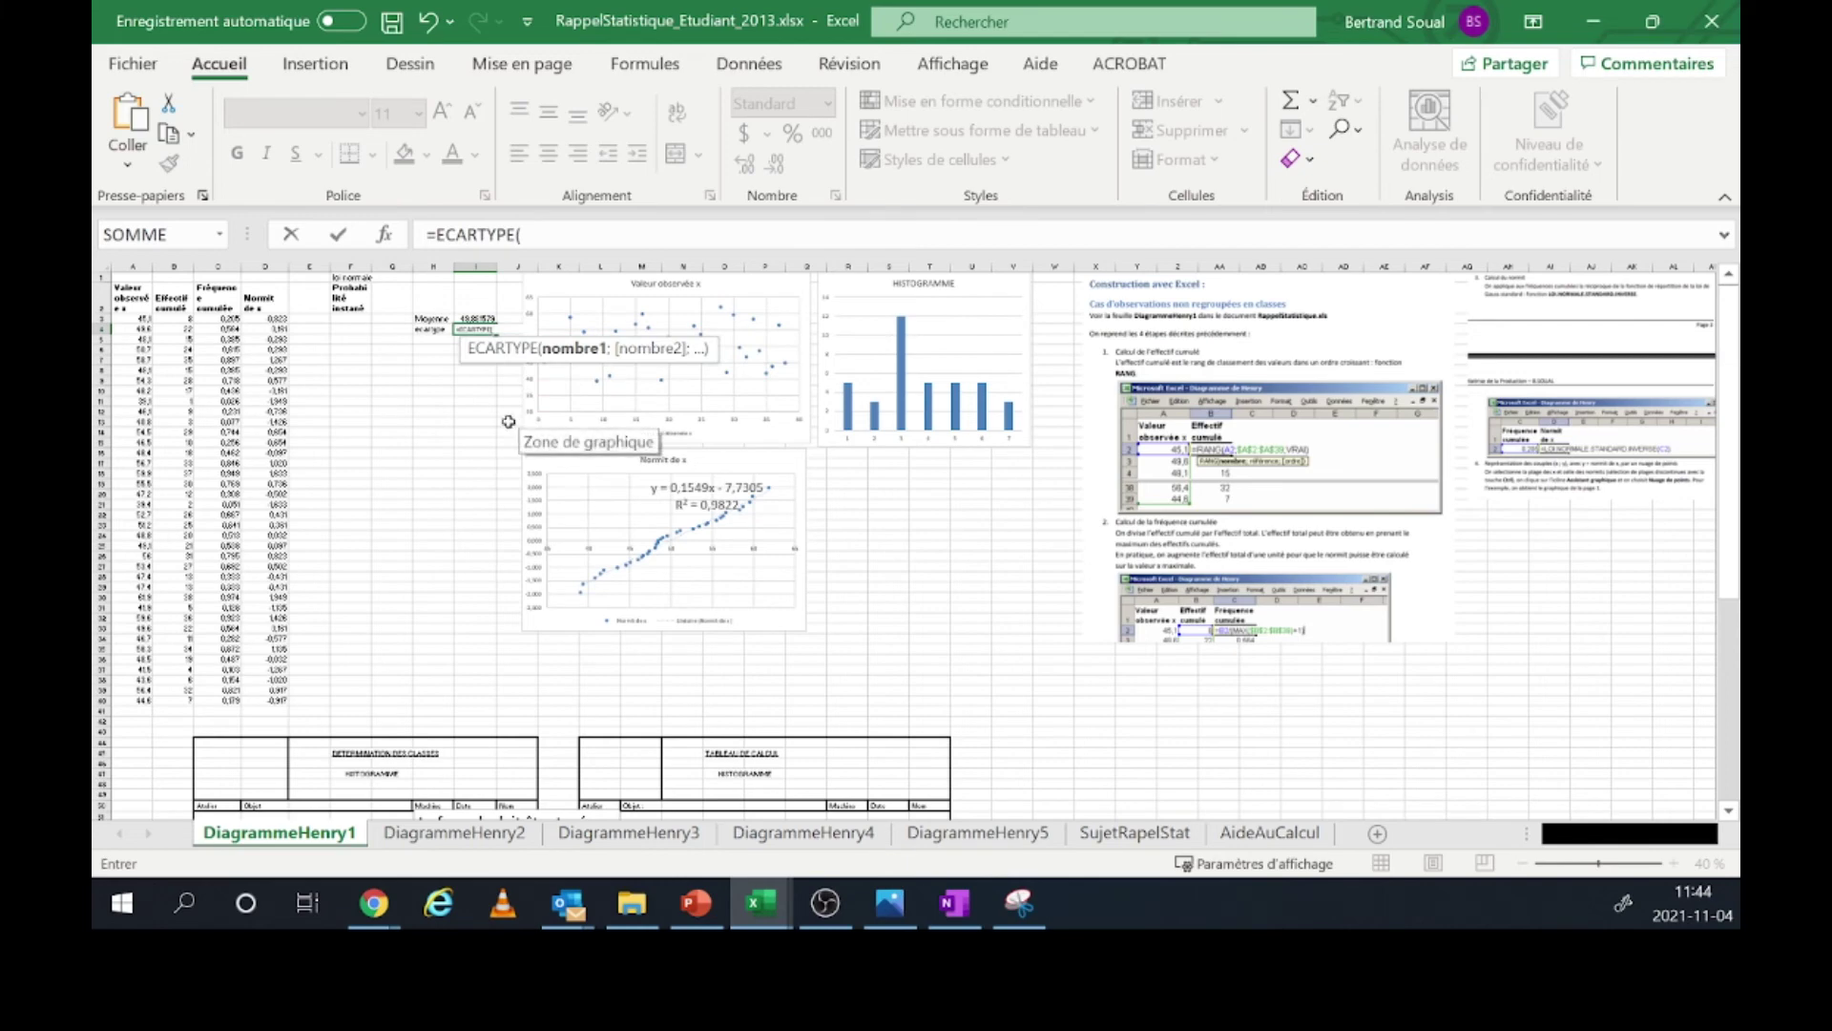
left_click(135, 317)
left_click_drag(134, 318, 140, 700)
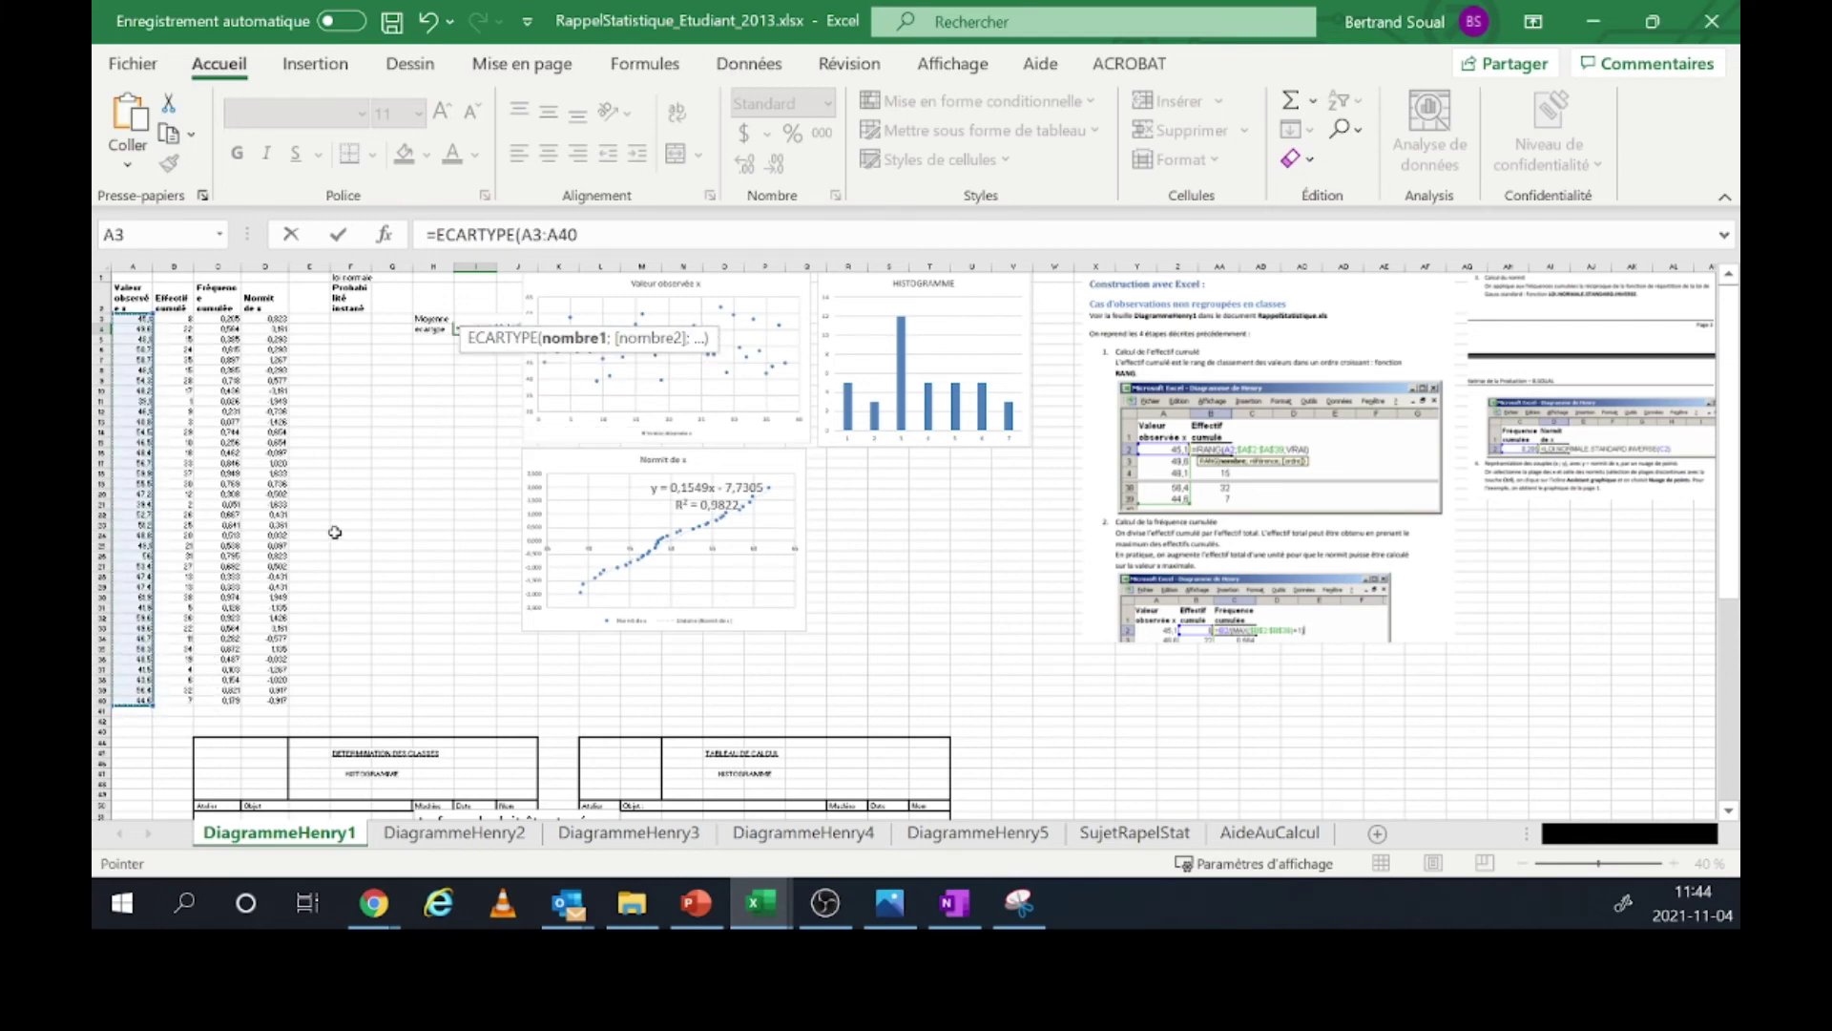
key("Return")
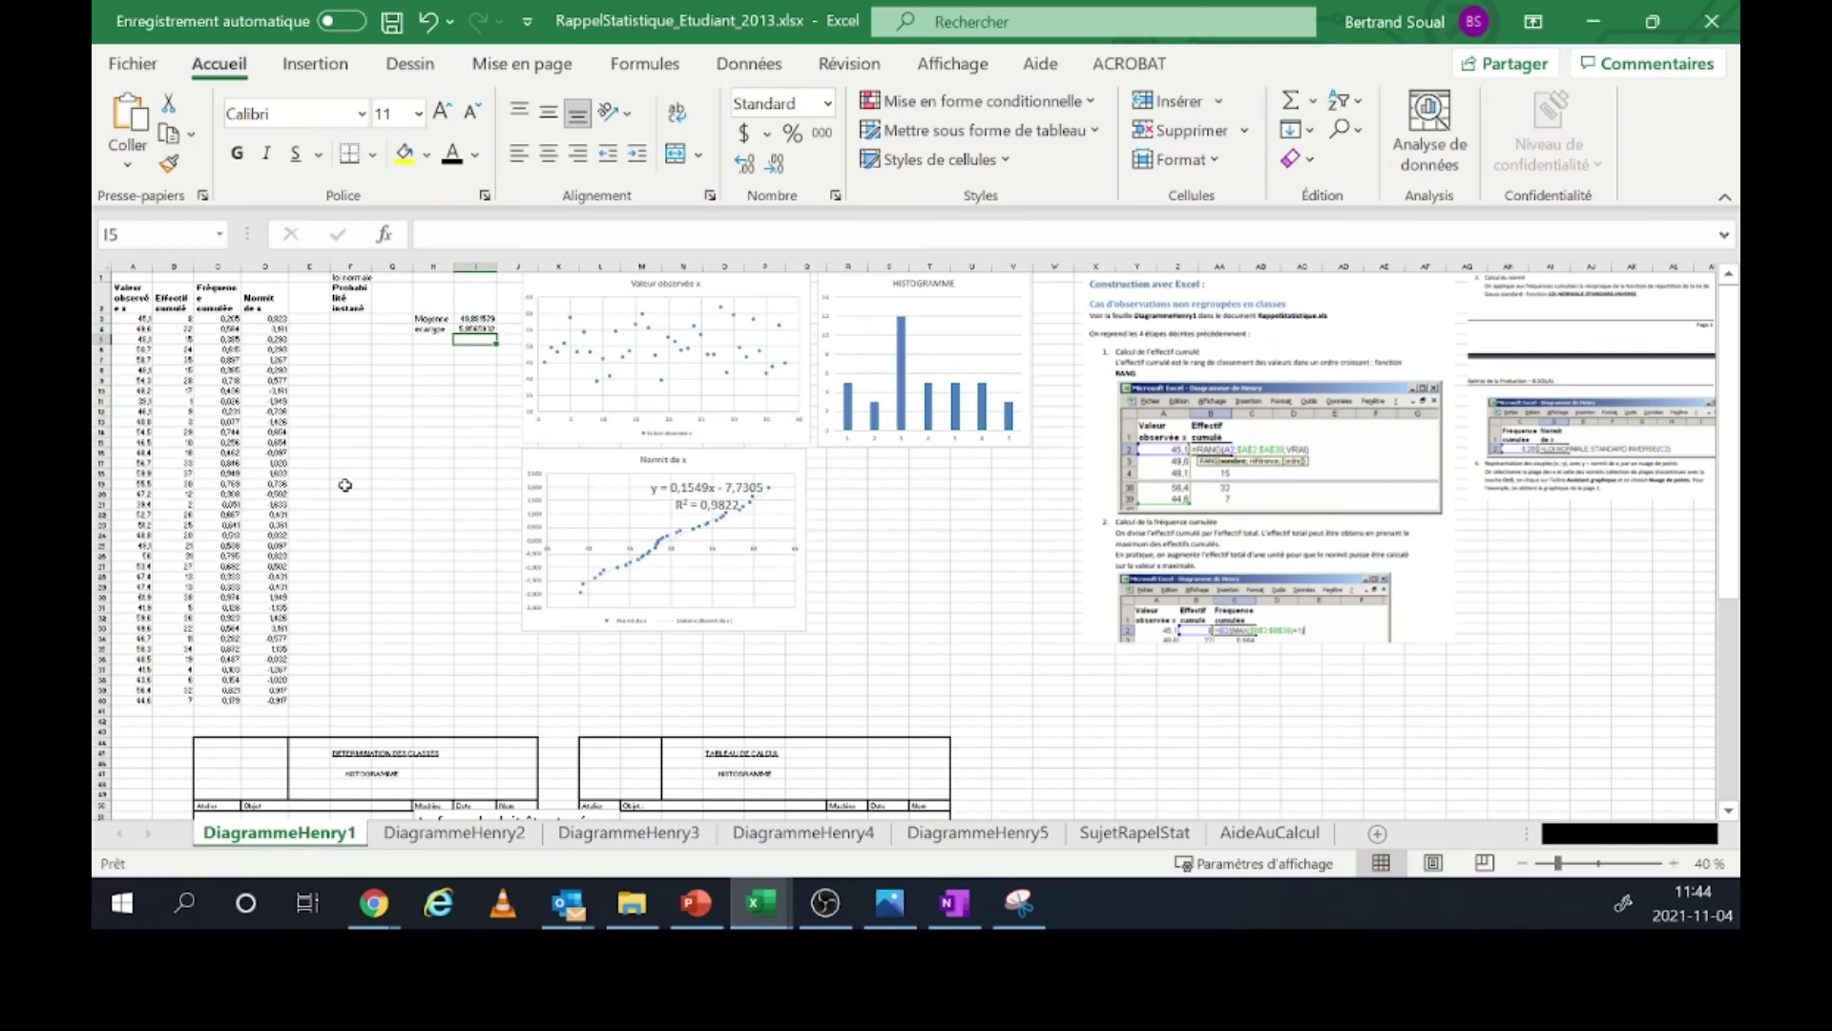
left_click(341, 321)
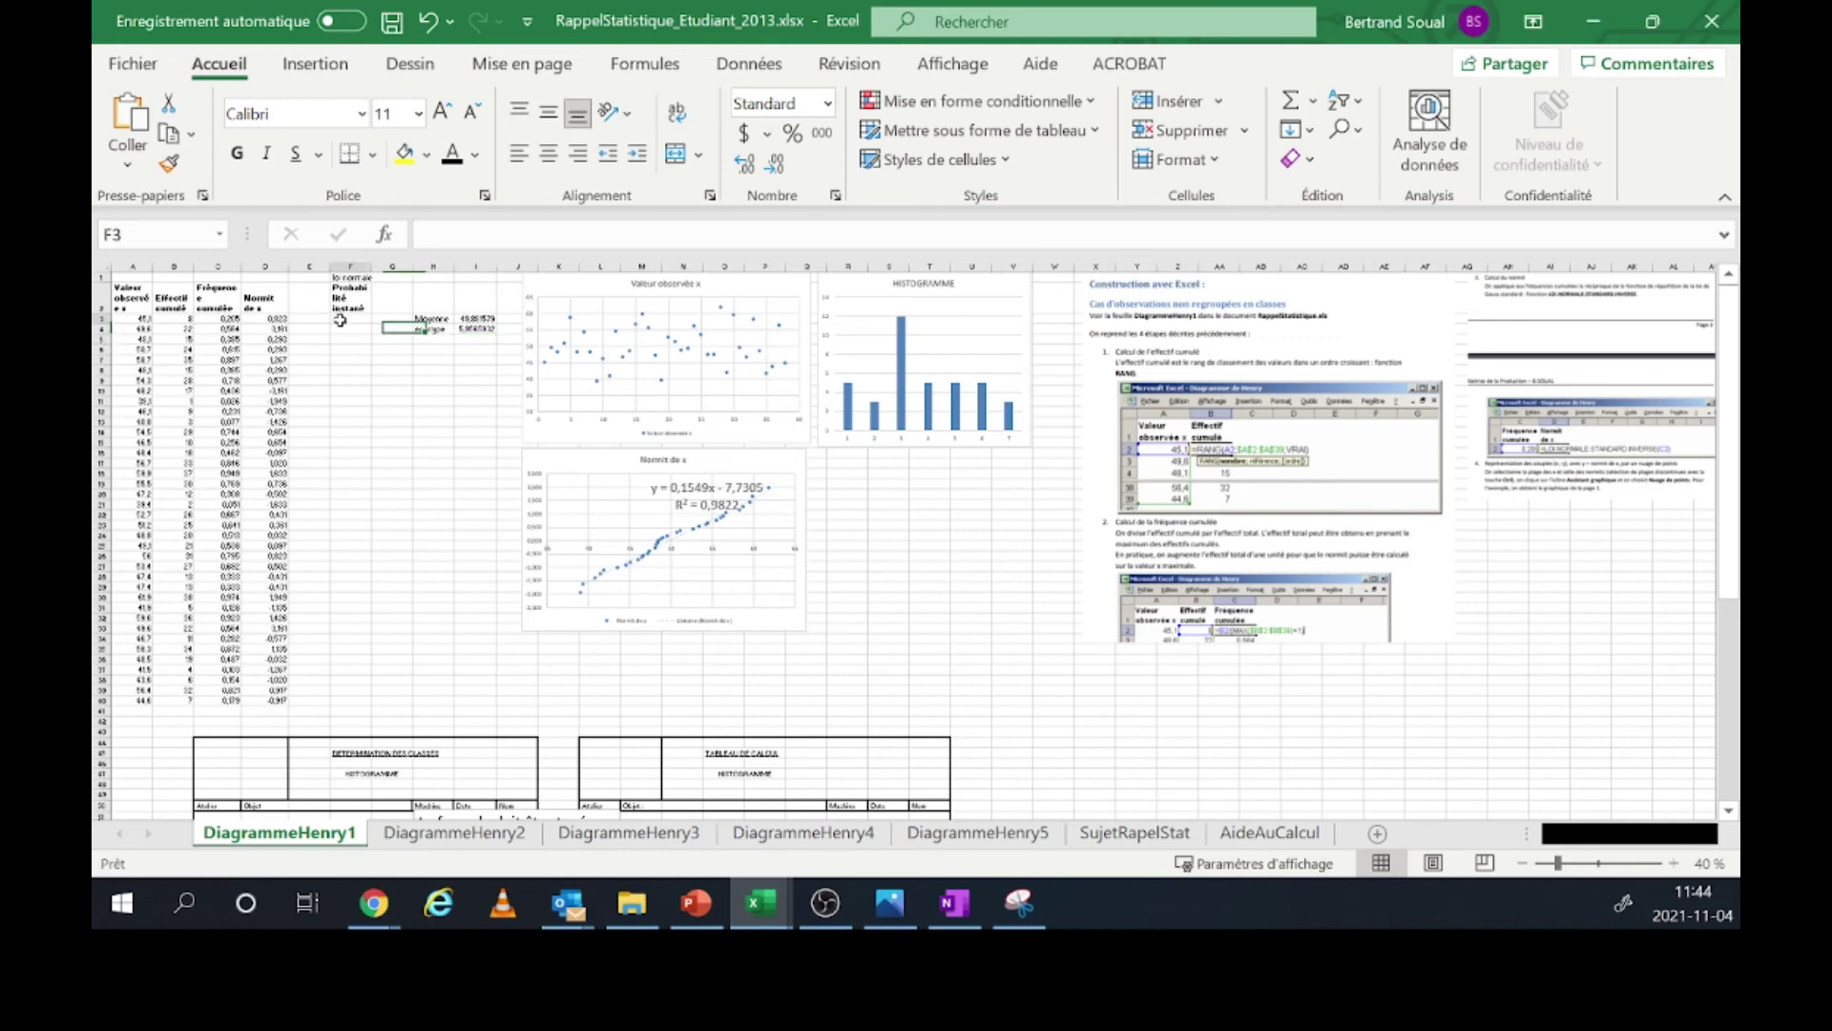
type("=loi")
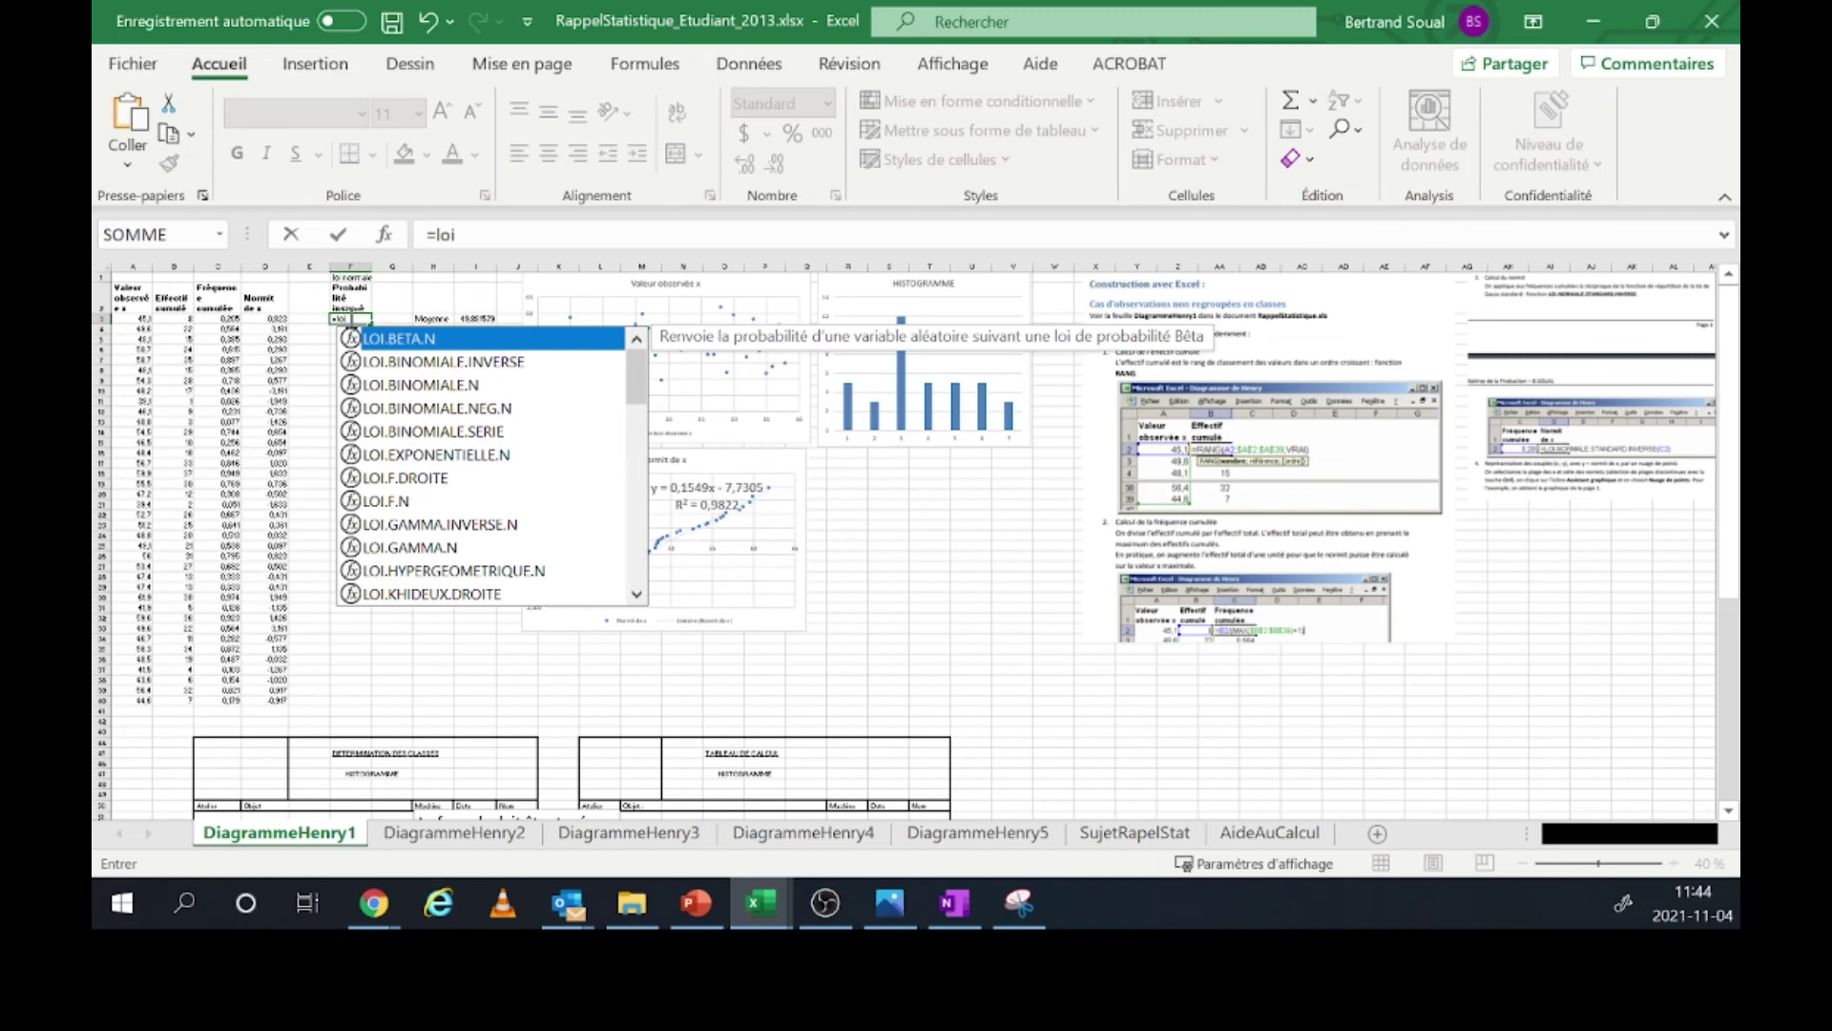
type(".n")
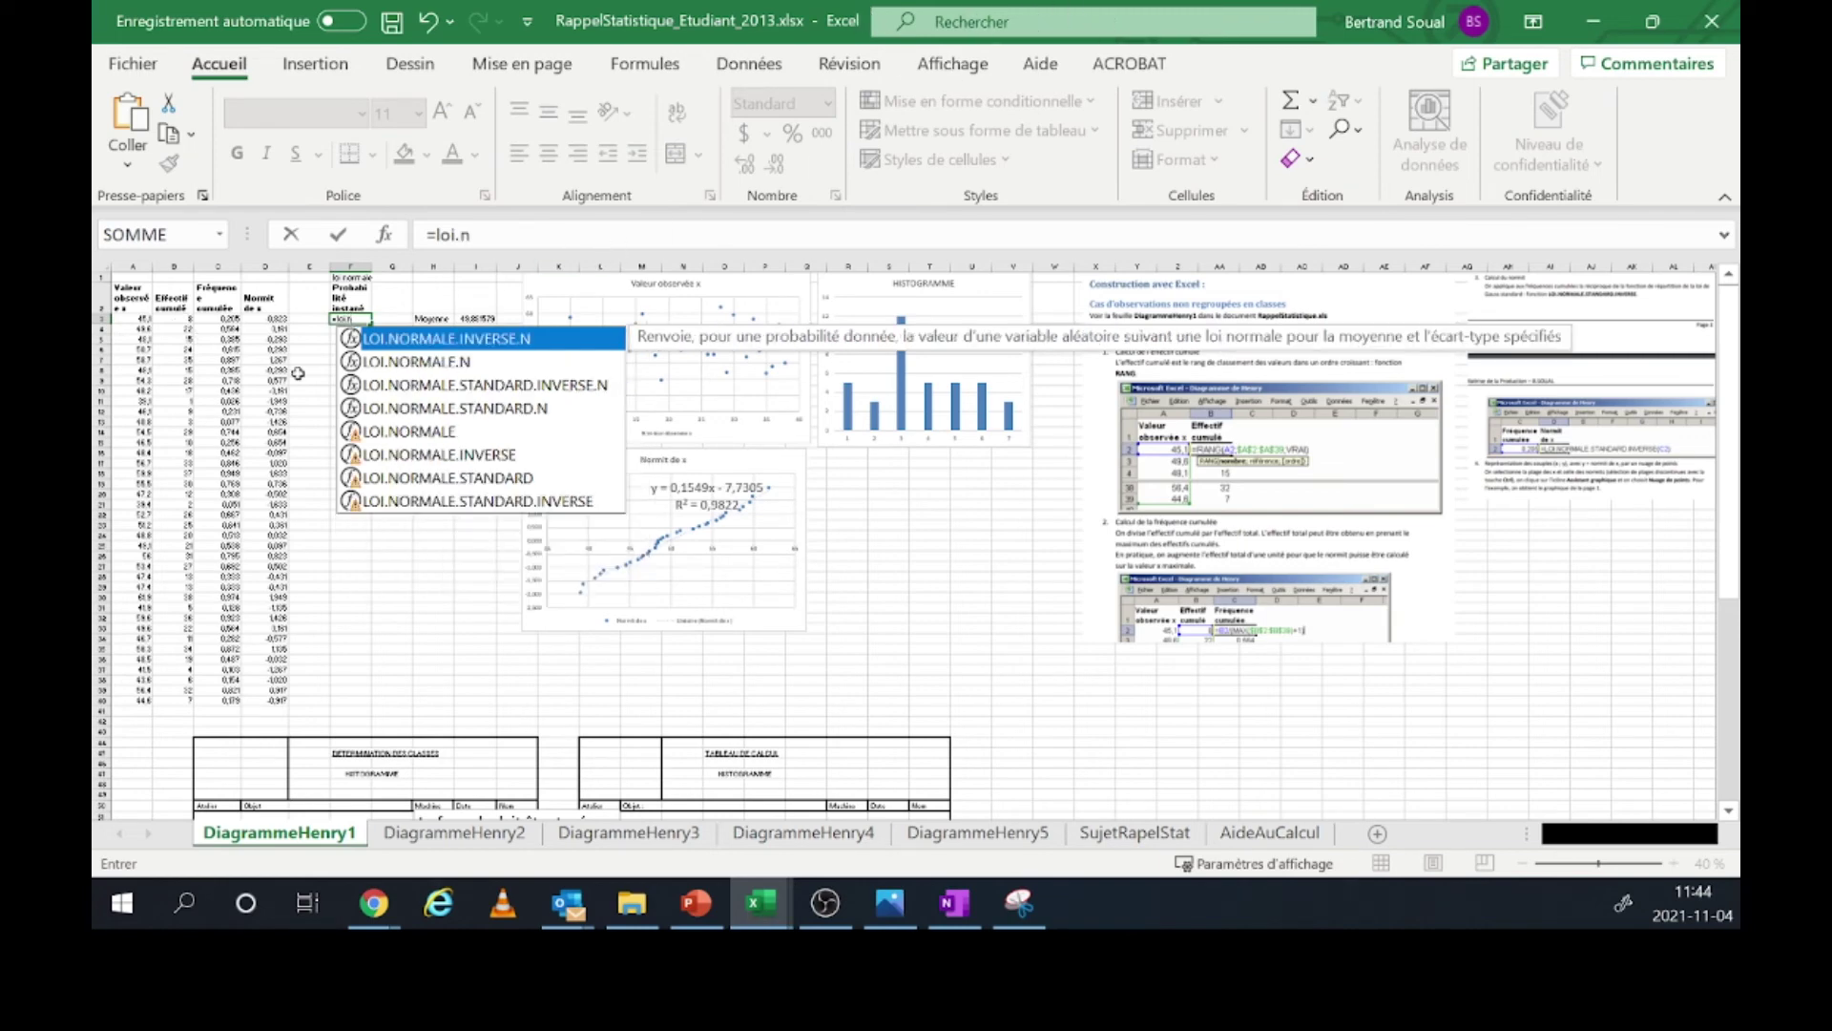
double_click(396, 434)
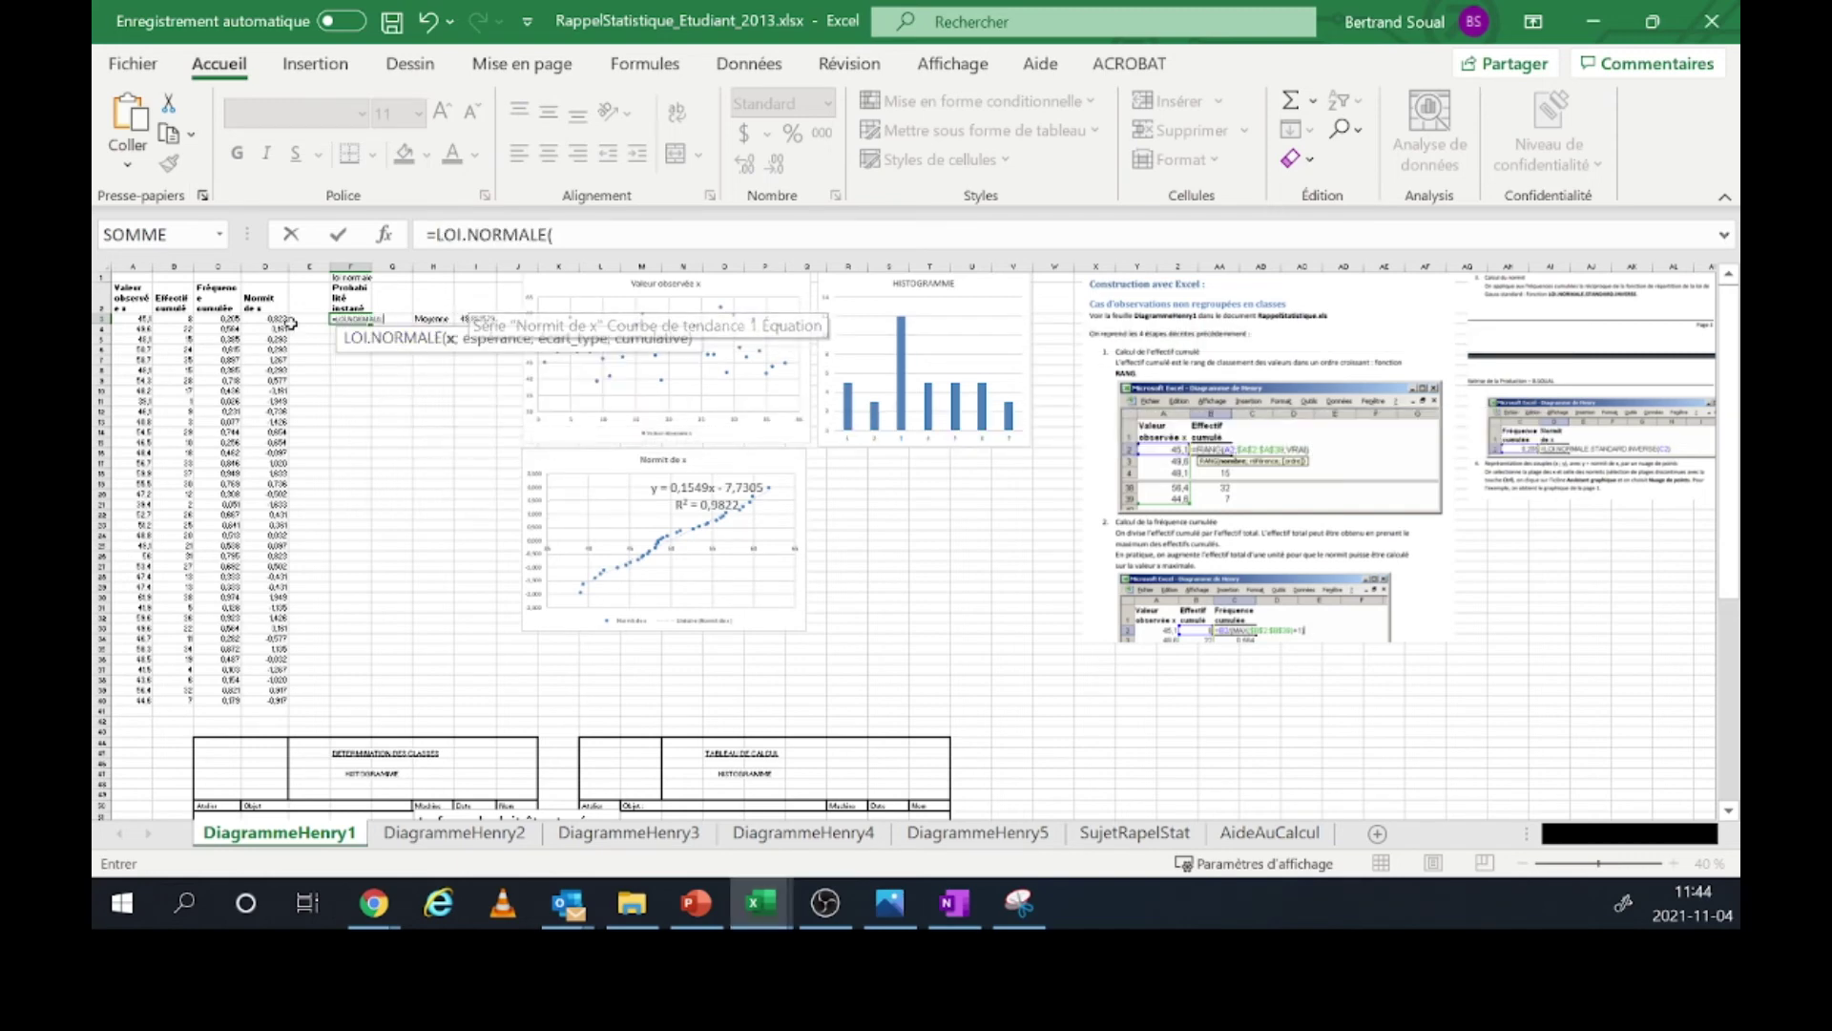
left_click(143, 319)
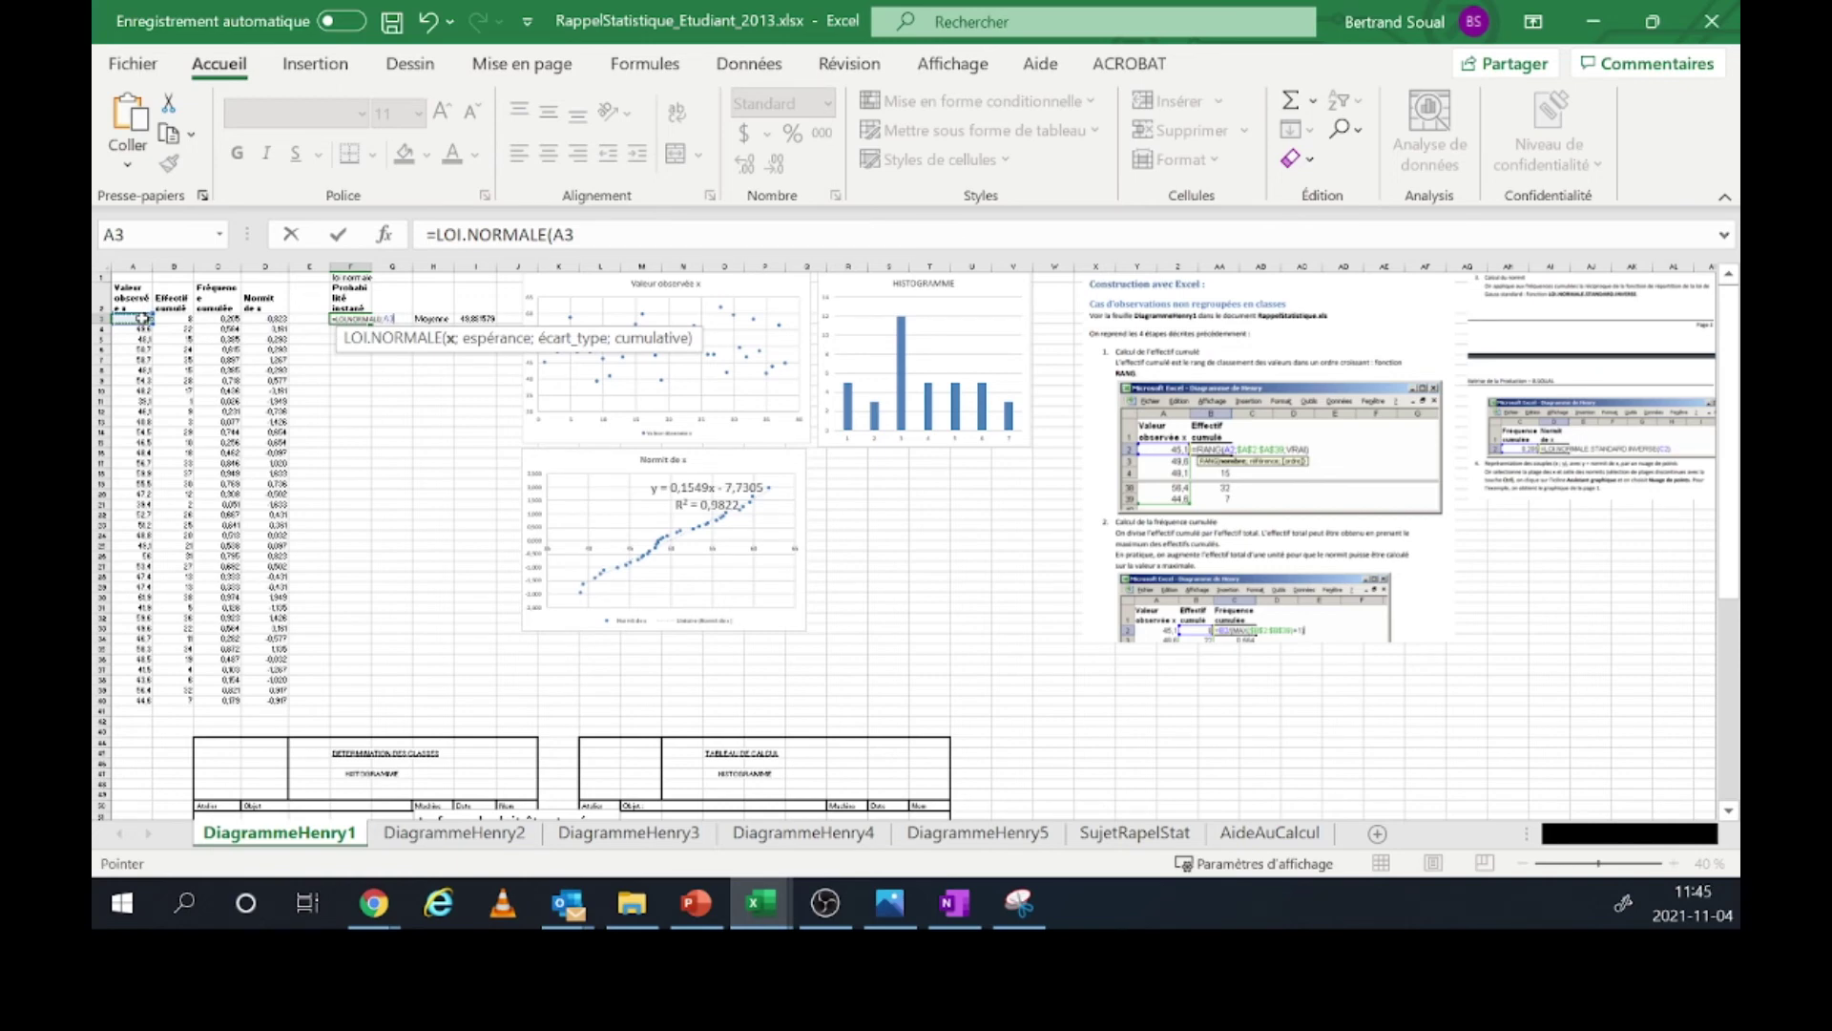
type(";")
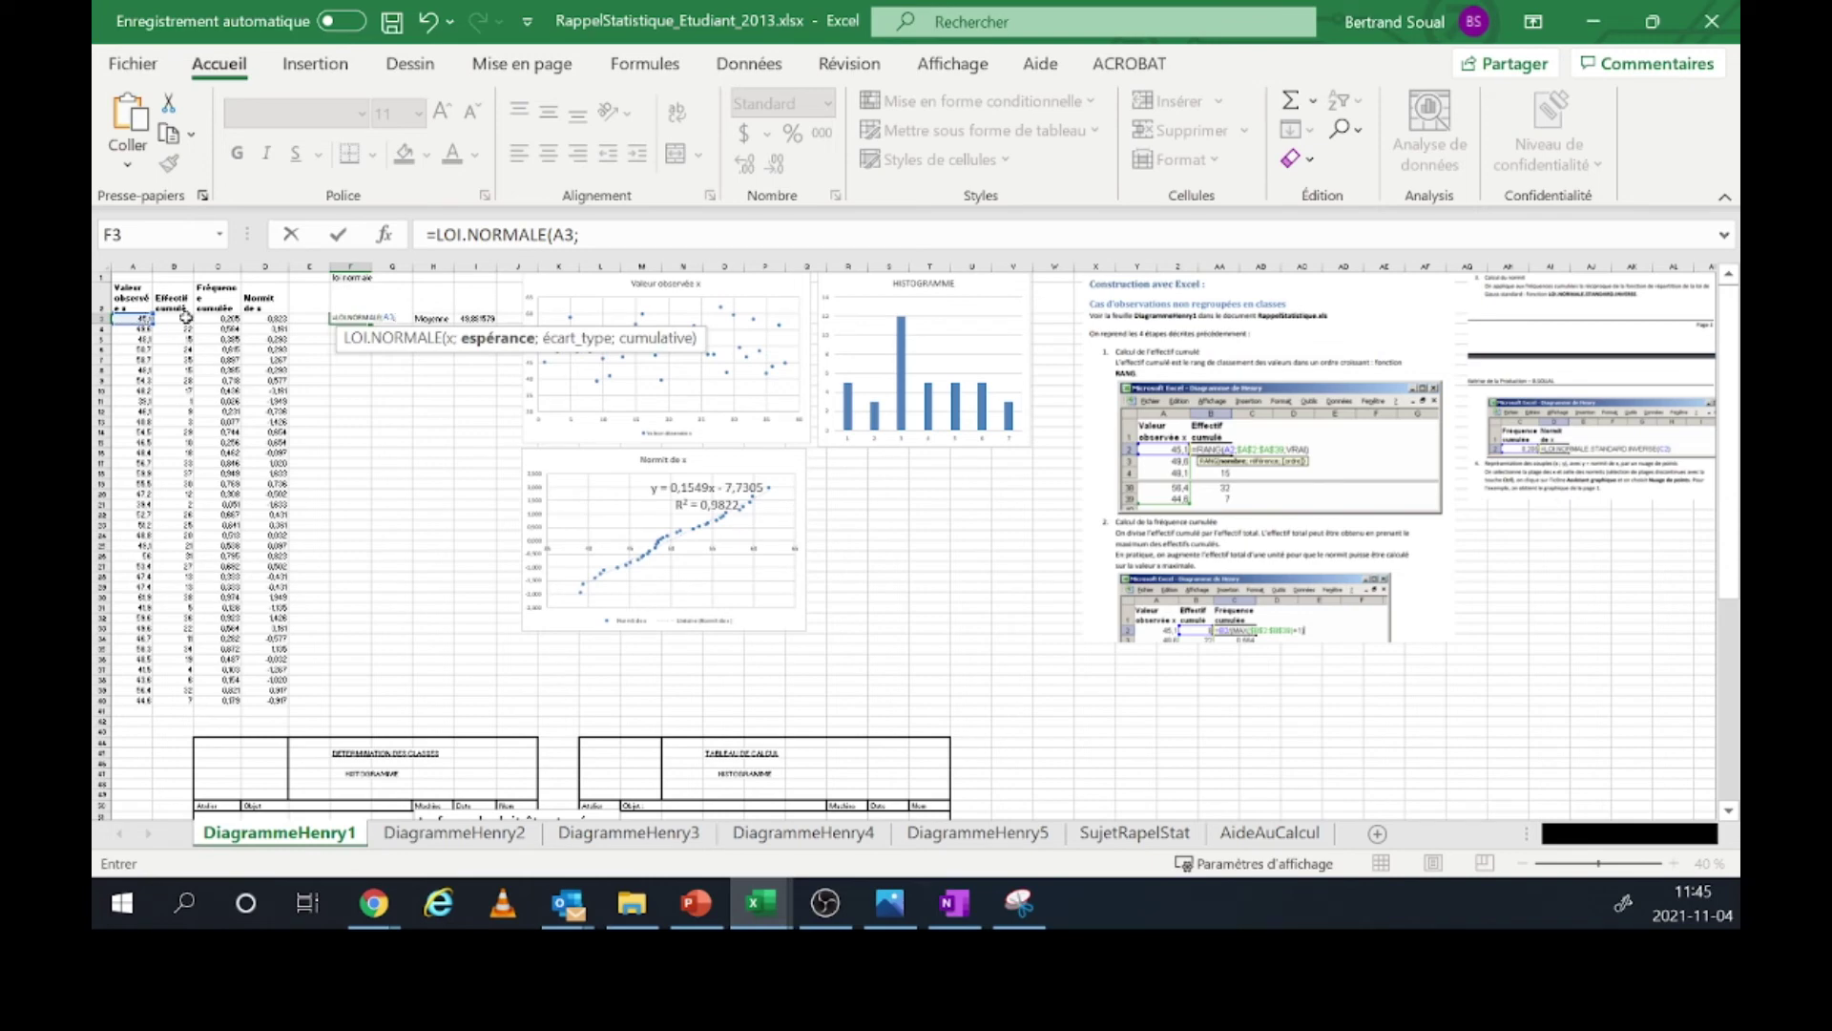
left_click(487, 318)
key("F2")
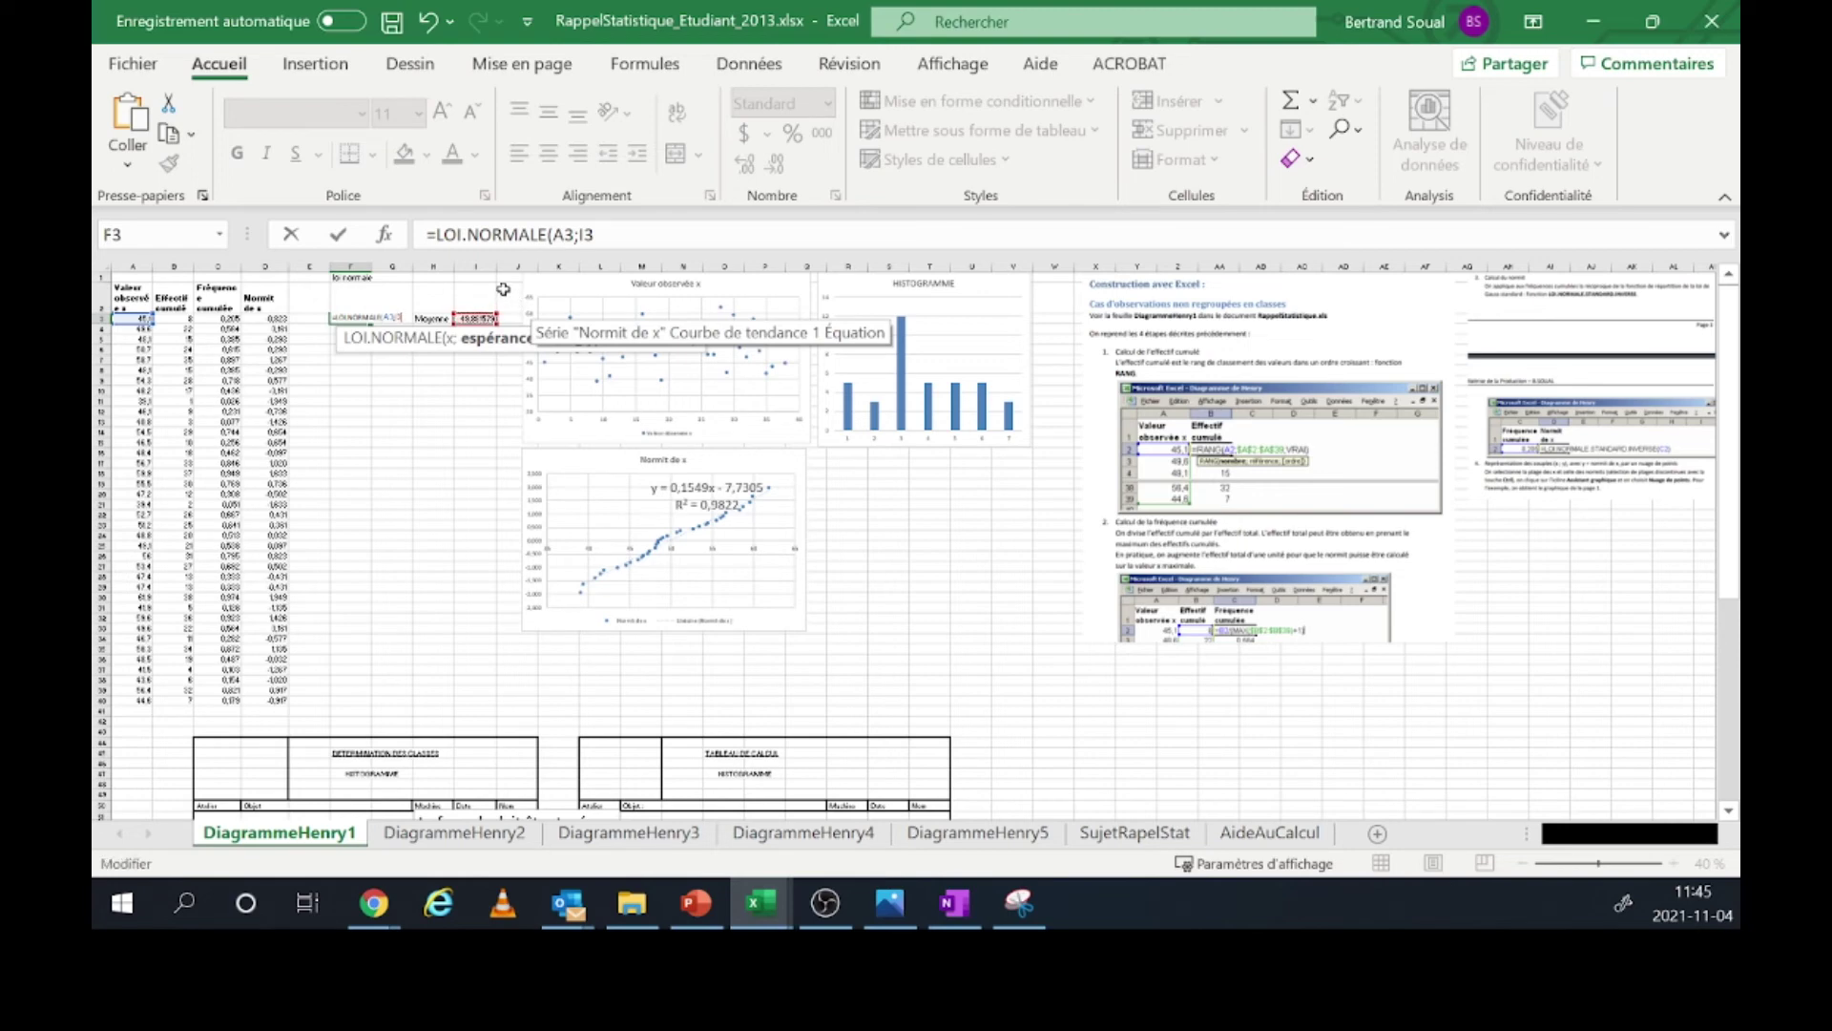
left_click(592, 236)
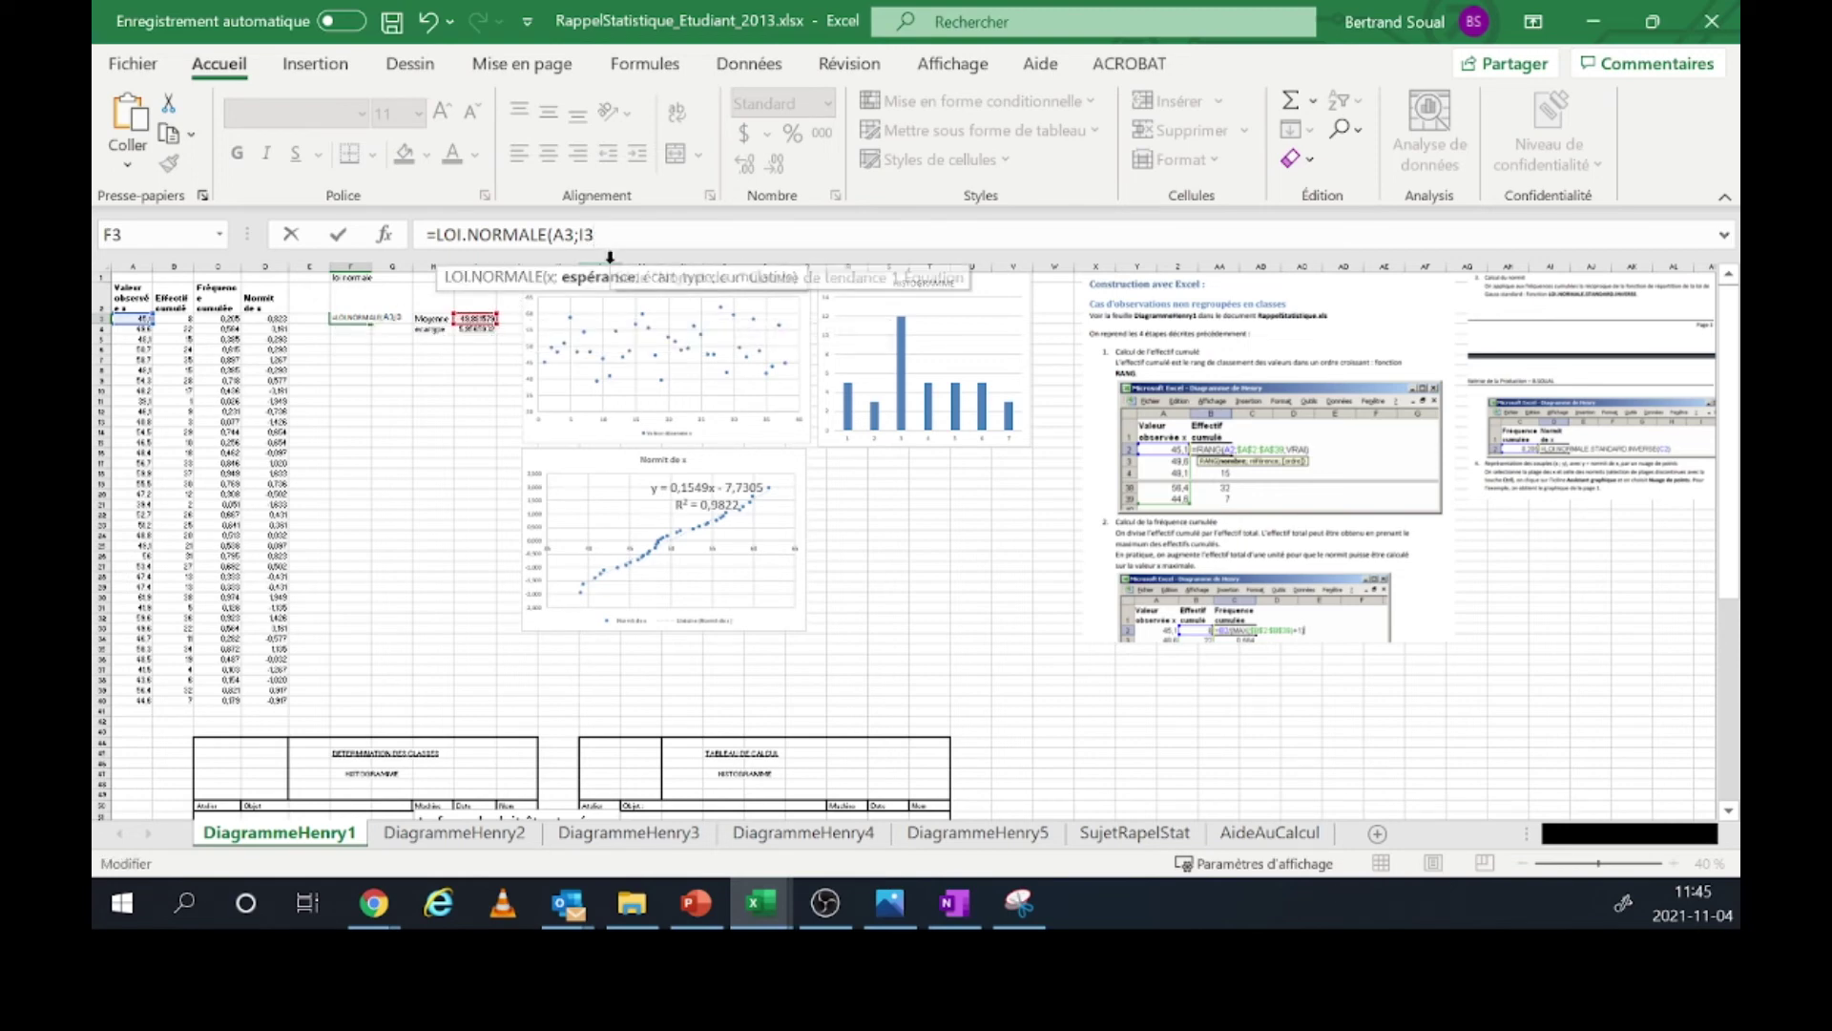
key("F4")
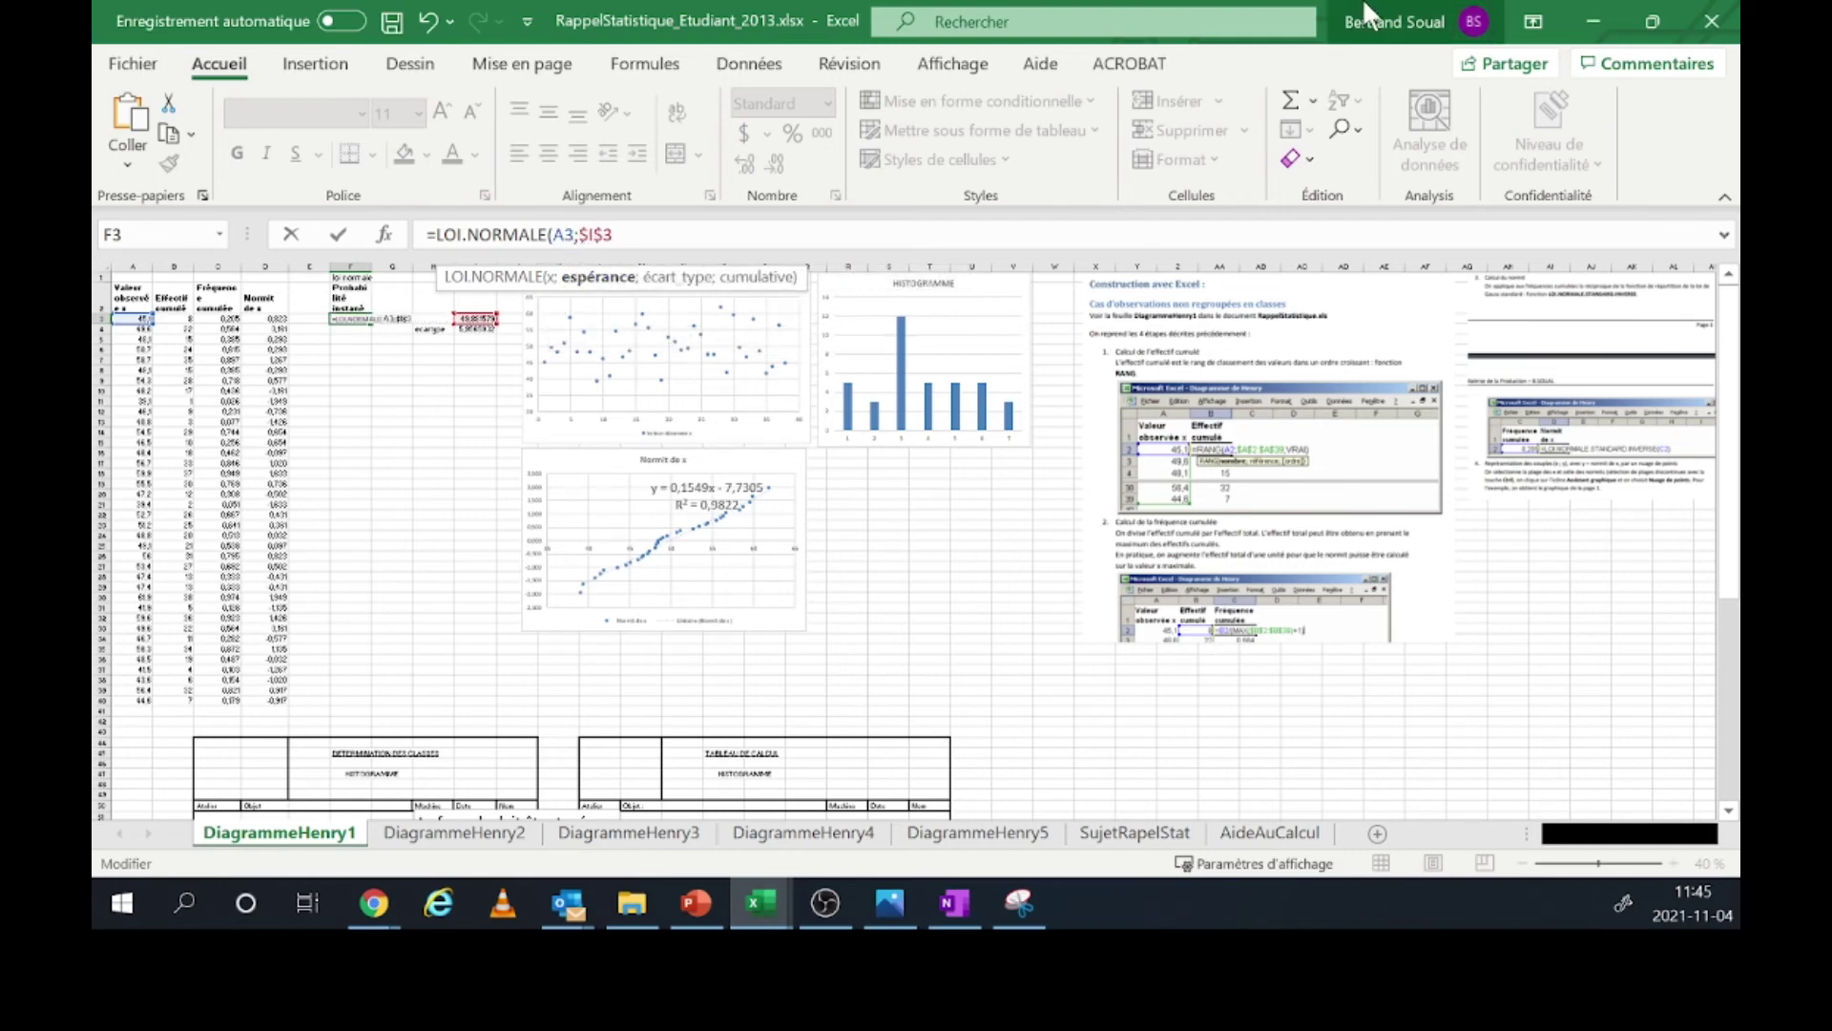
type(";")
left_click(474, 329)
key("F4")
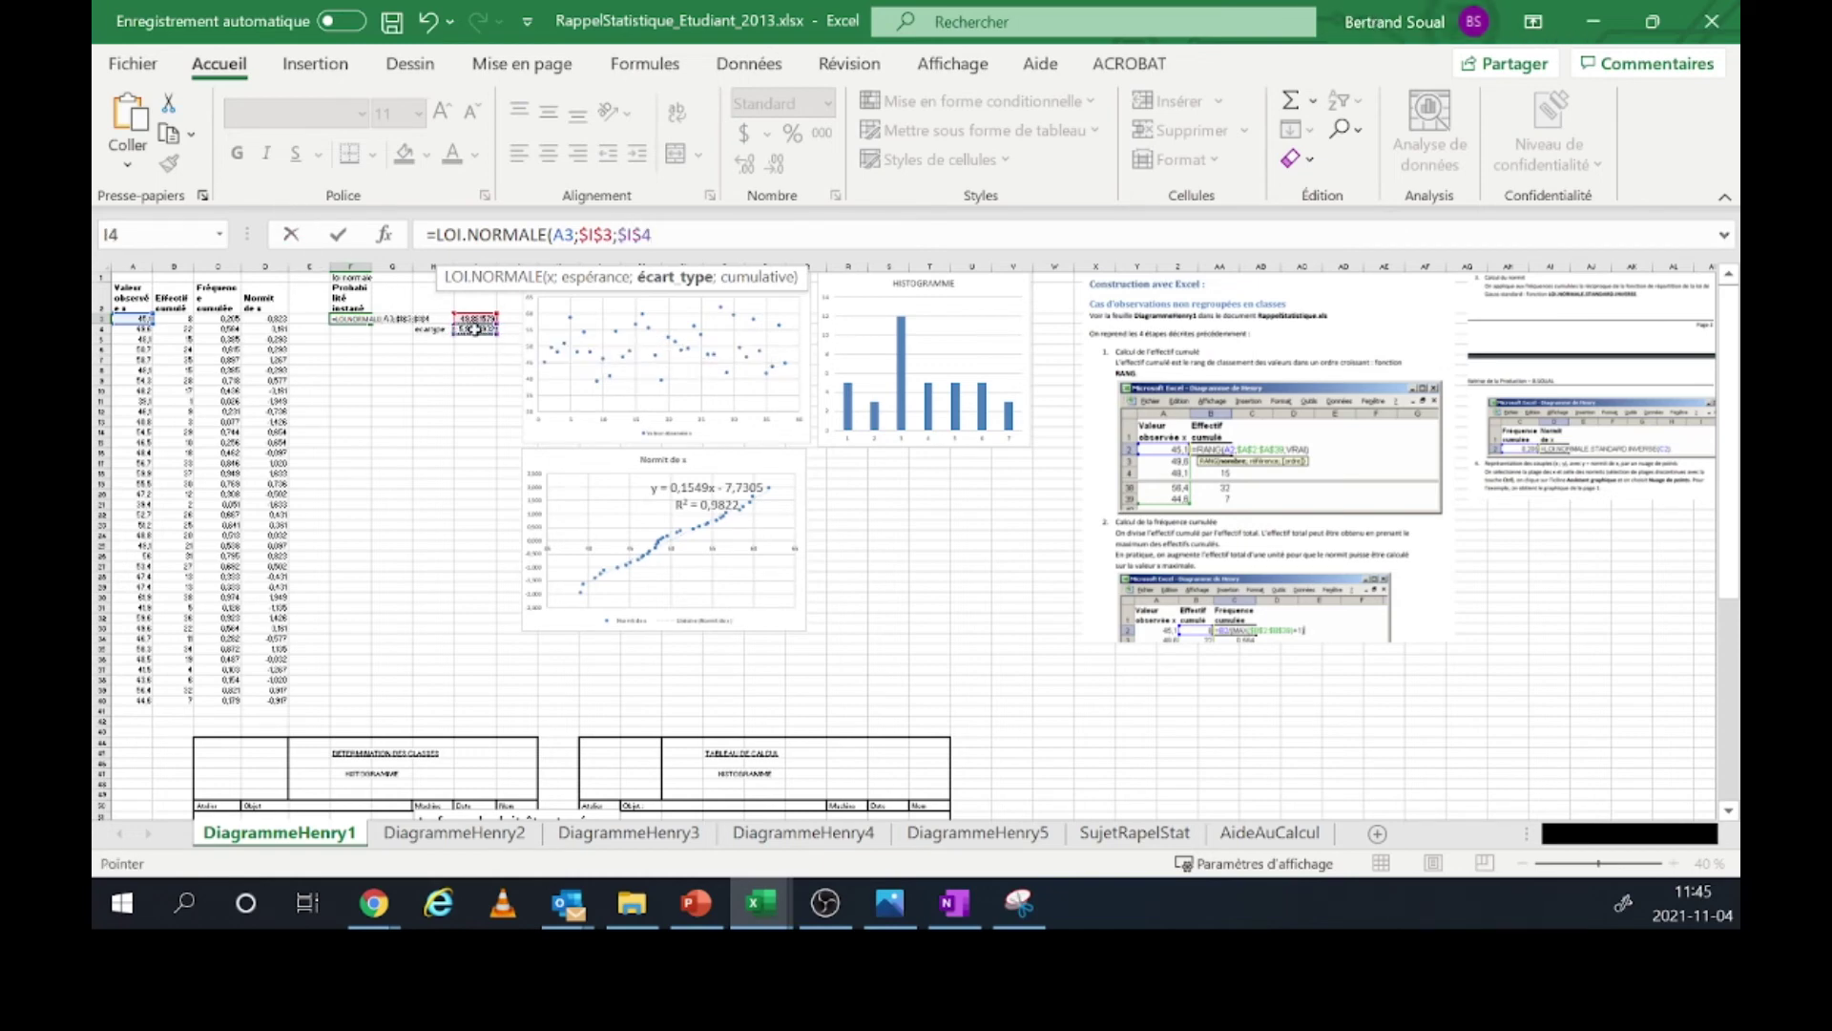
type(";")
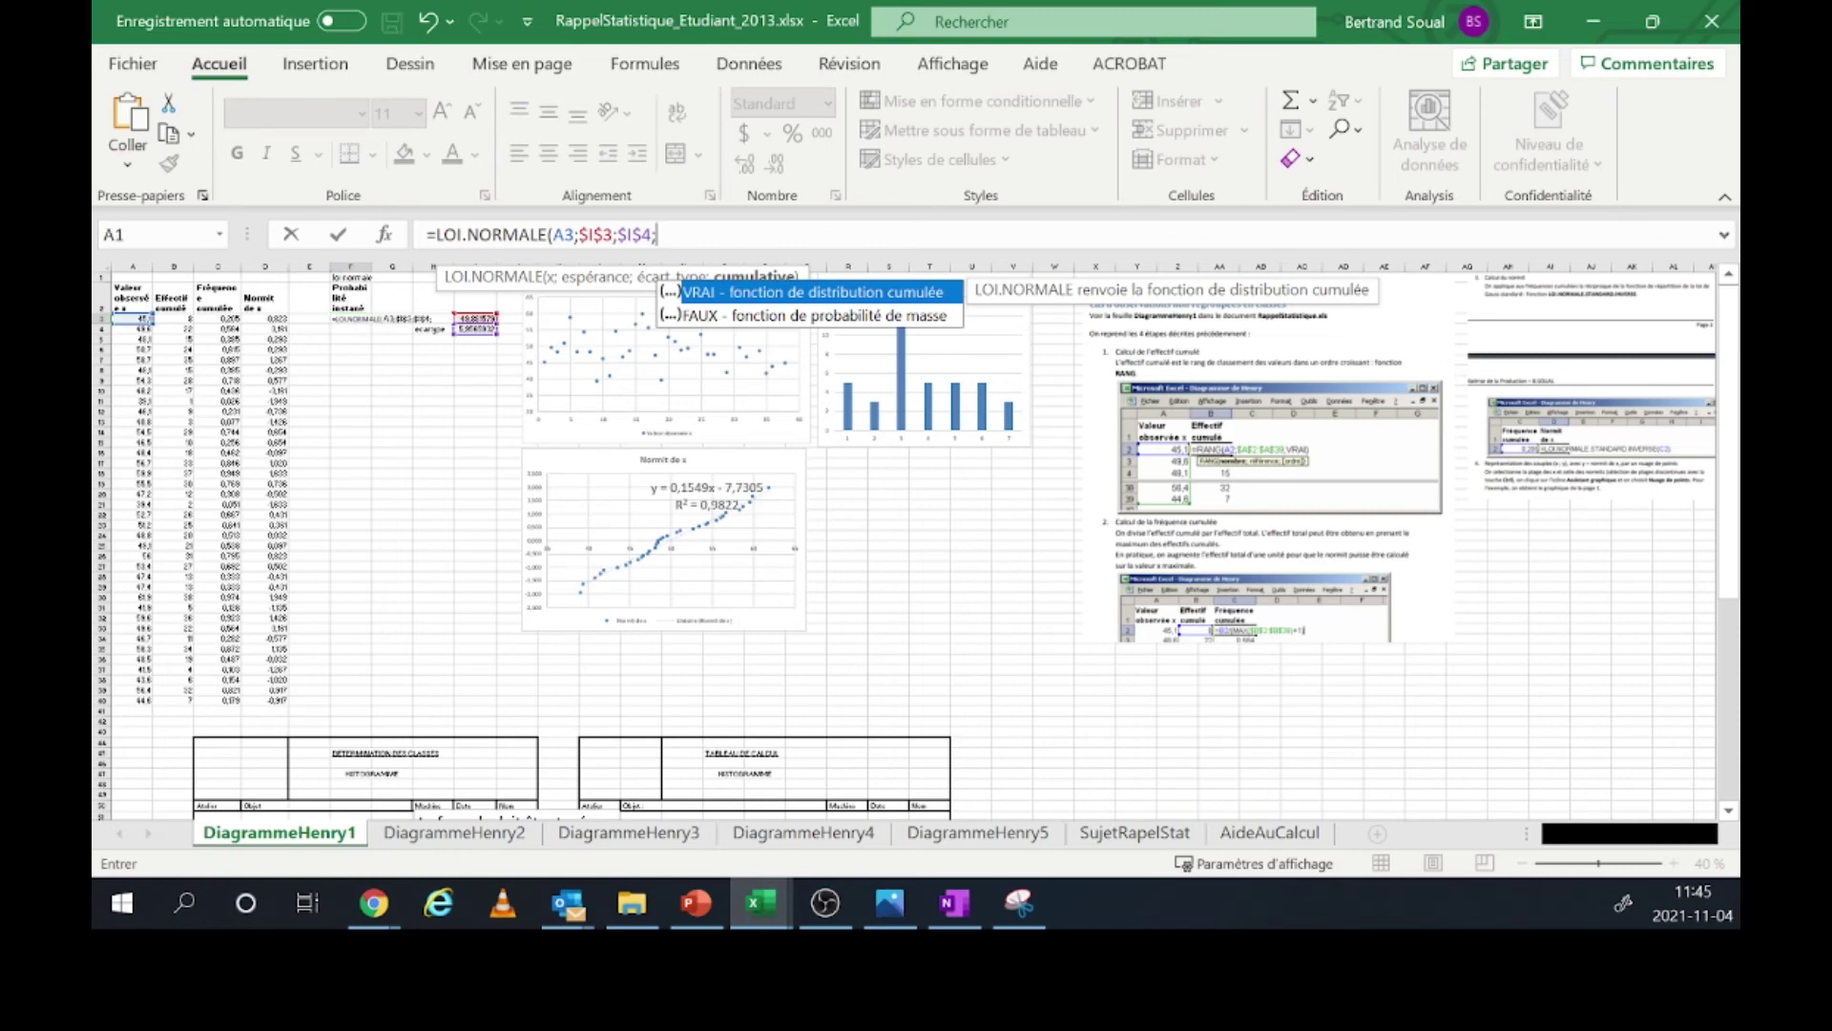
left_click(350, 319)
key("Escape")
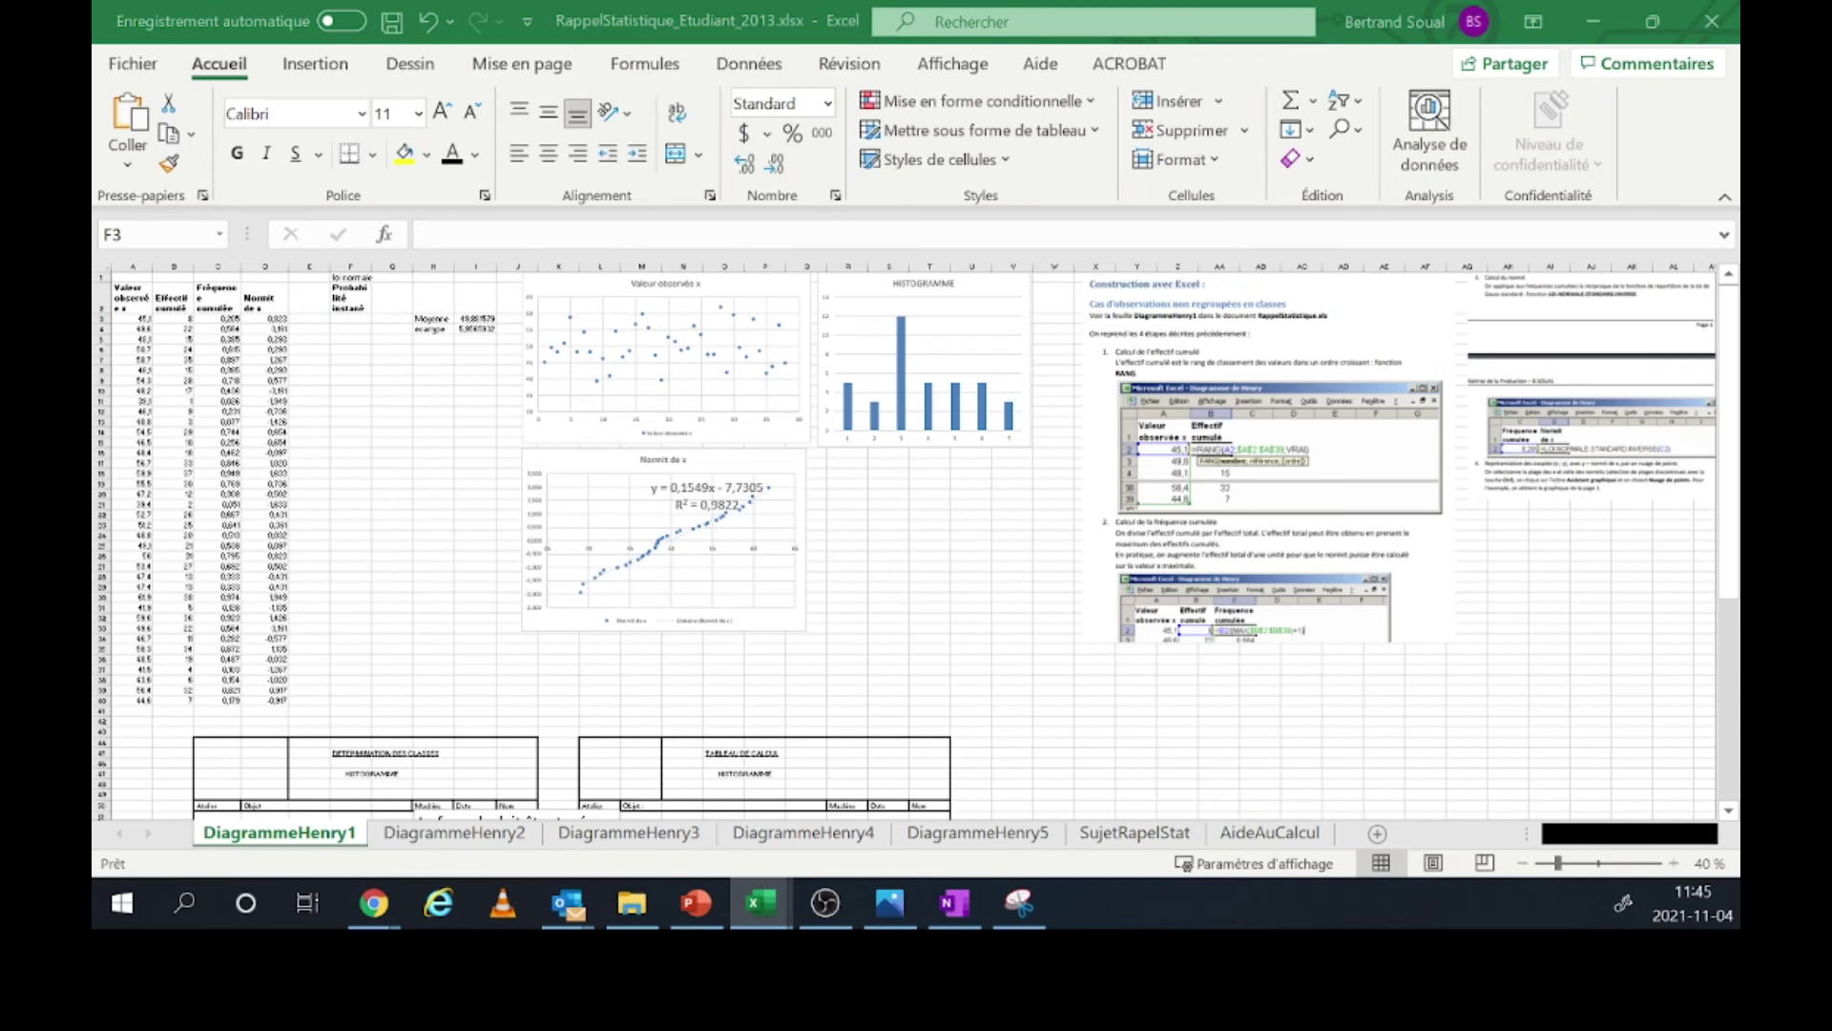
- Begin a LOI.NORMALE formula in cell F3 with the observed value in A3 as its x argument
left_click(334, 318)
left_click(334, 318)
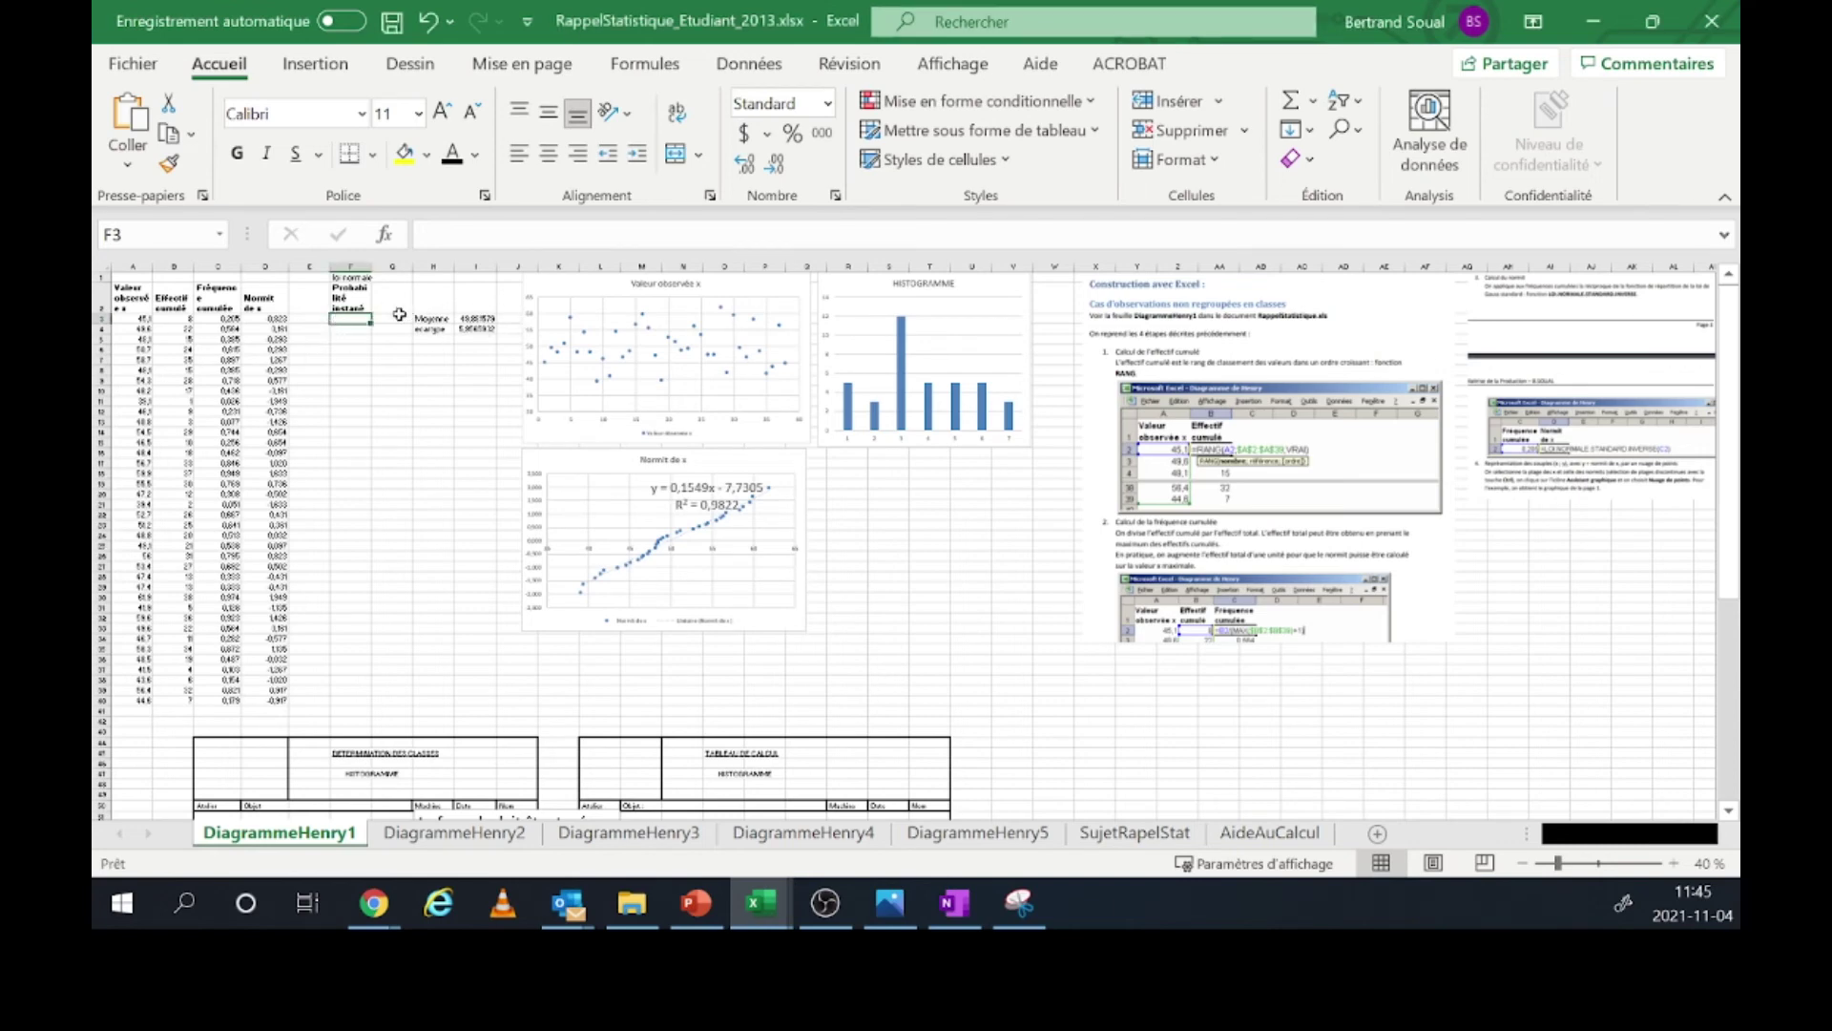
type("=")
key("BackSpace")
key("BackSpace")
type("=loi")
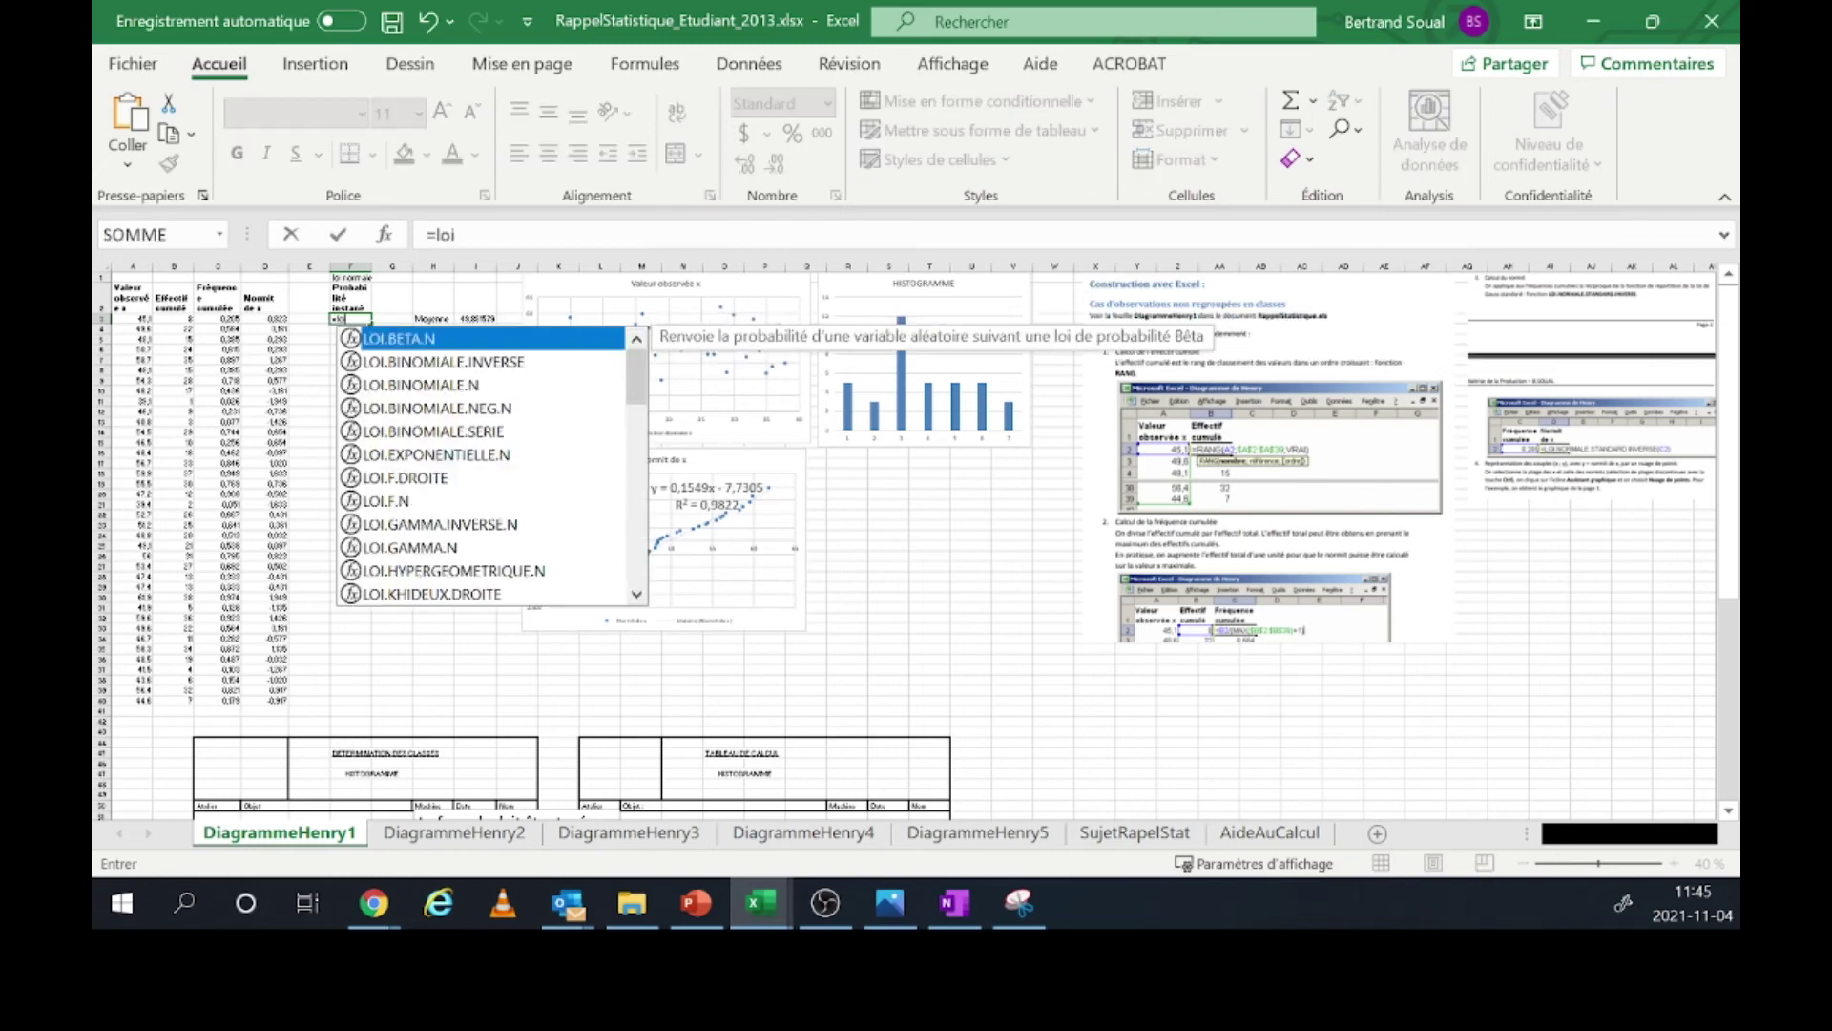
type(".n")
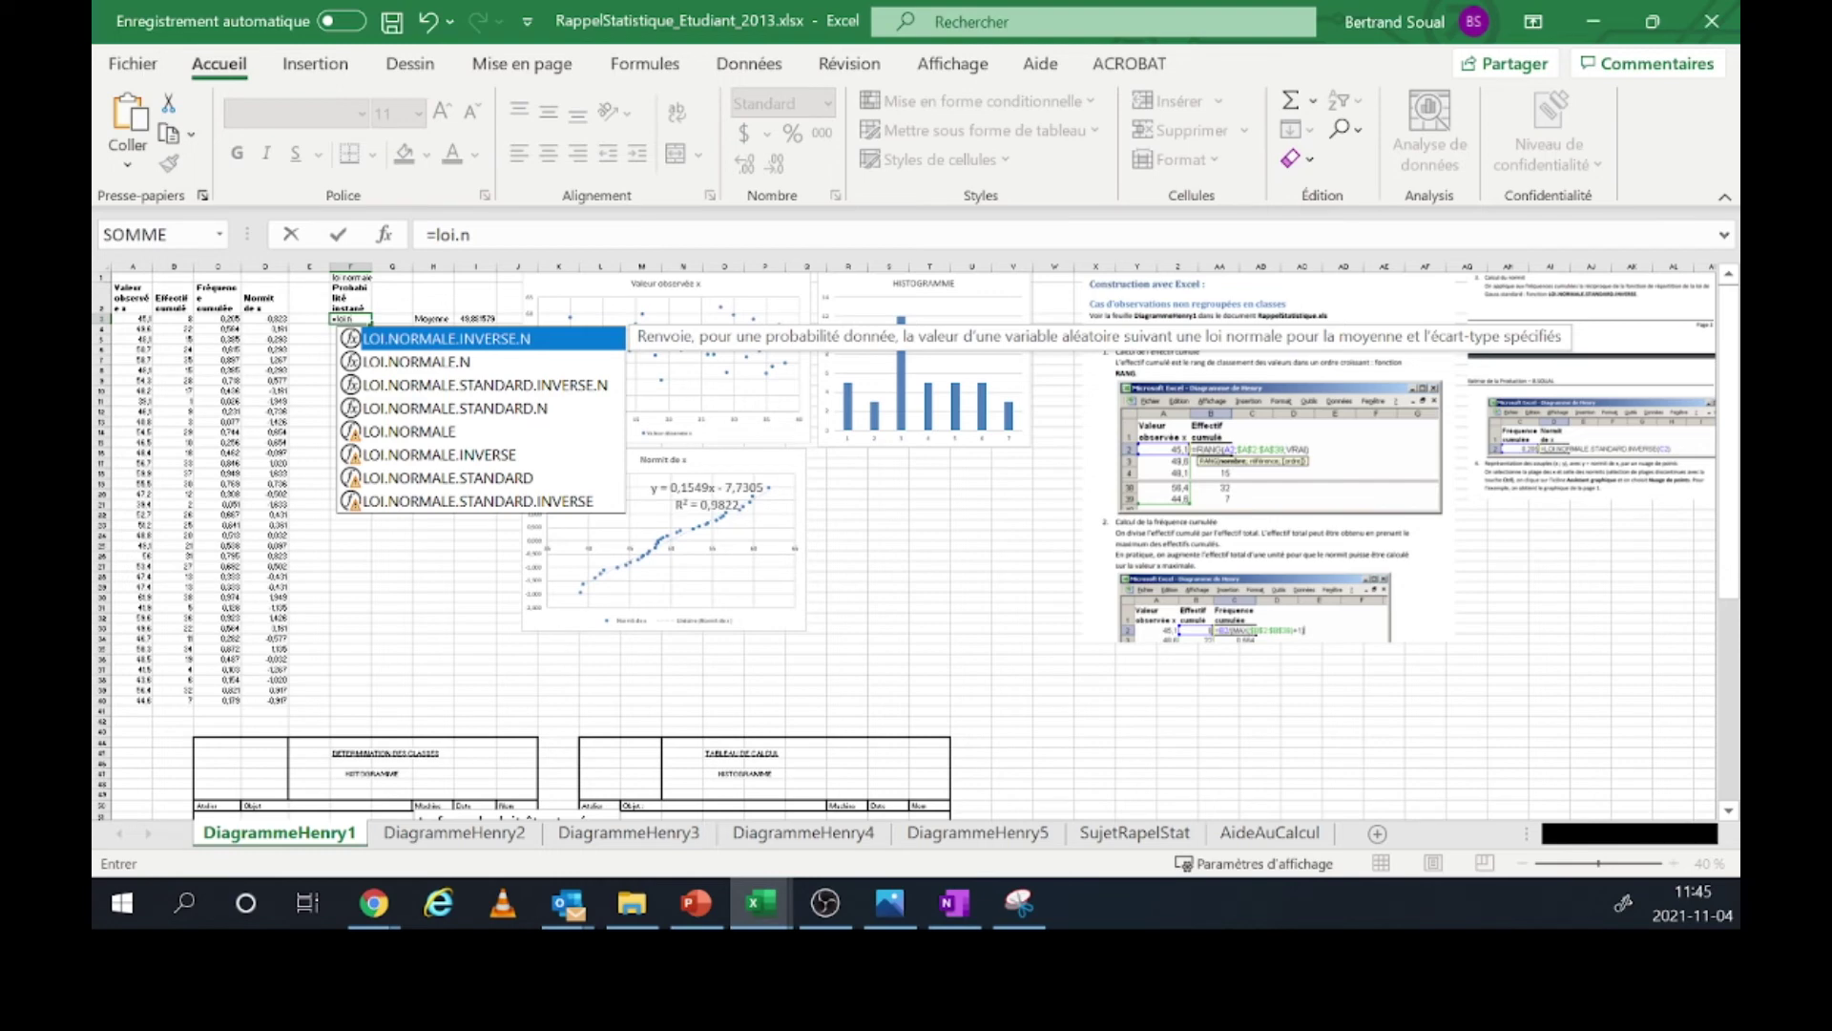
double_click(418, 432)
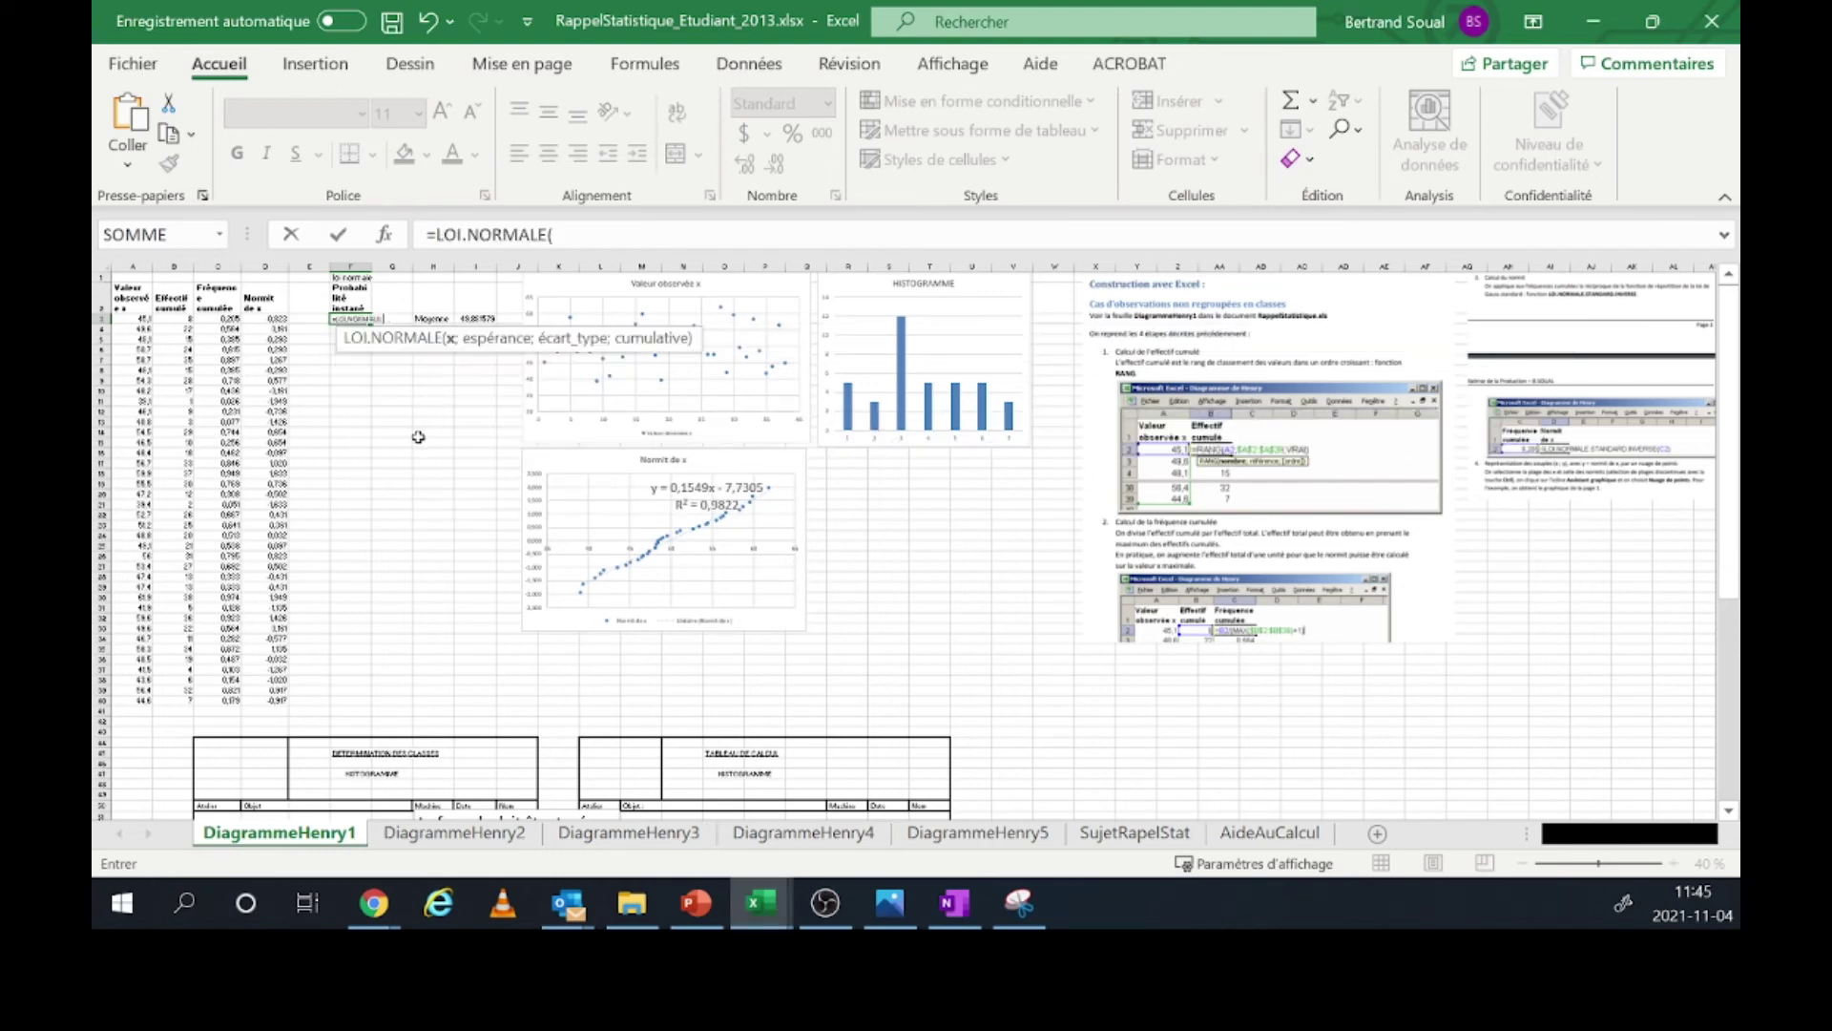
left_click(134, 320)
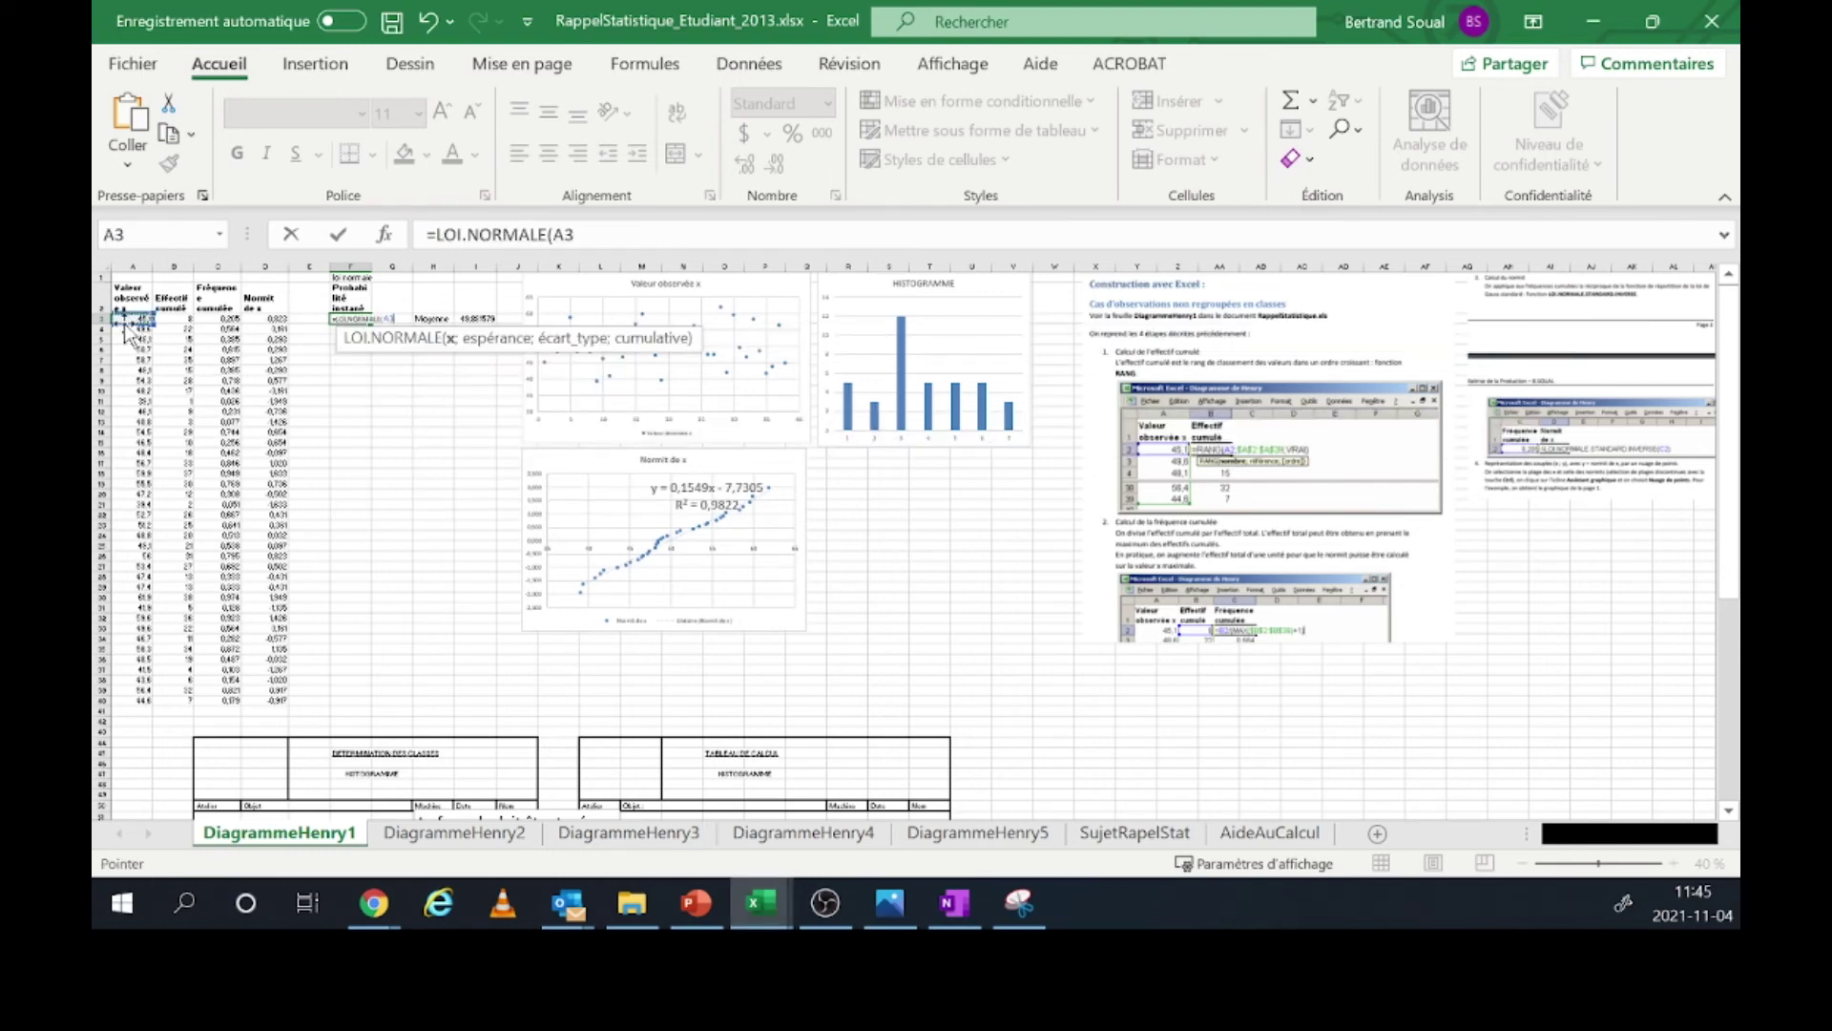
type(";")
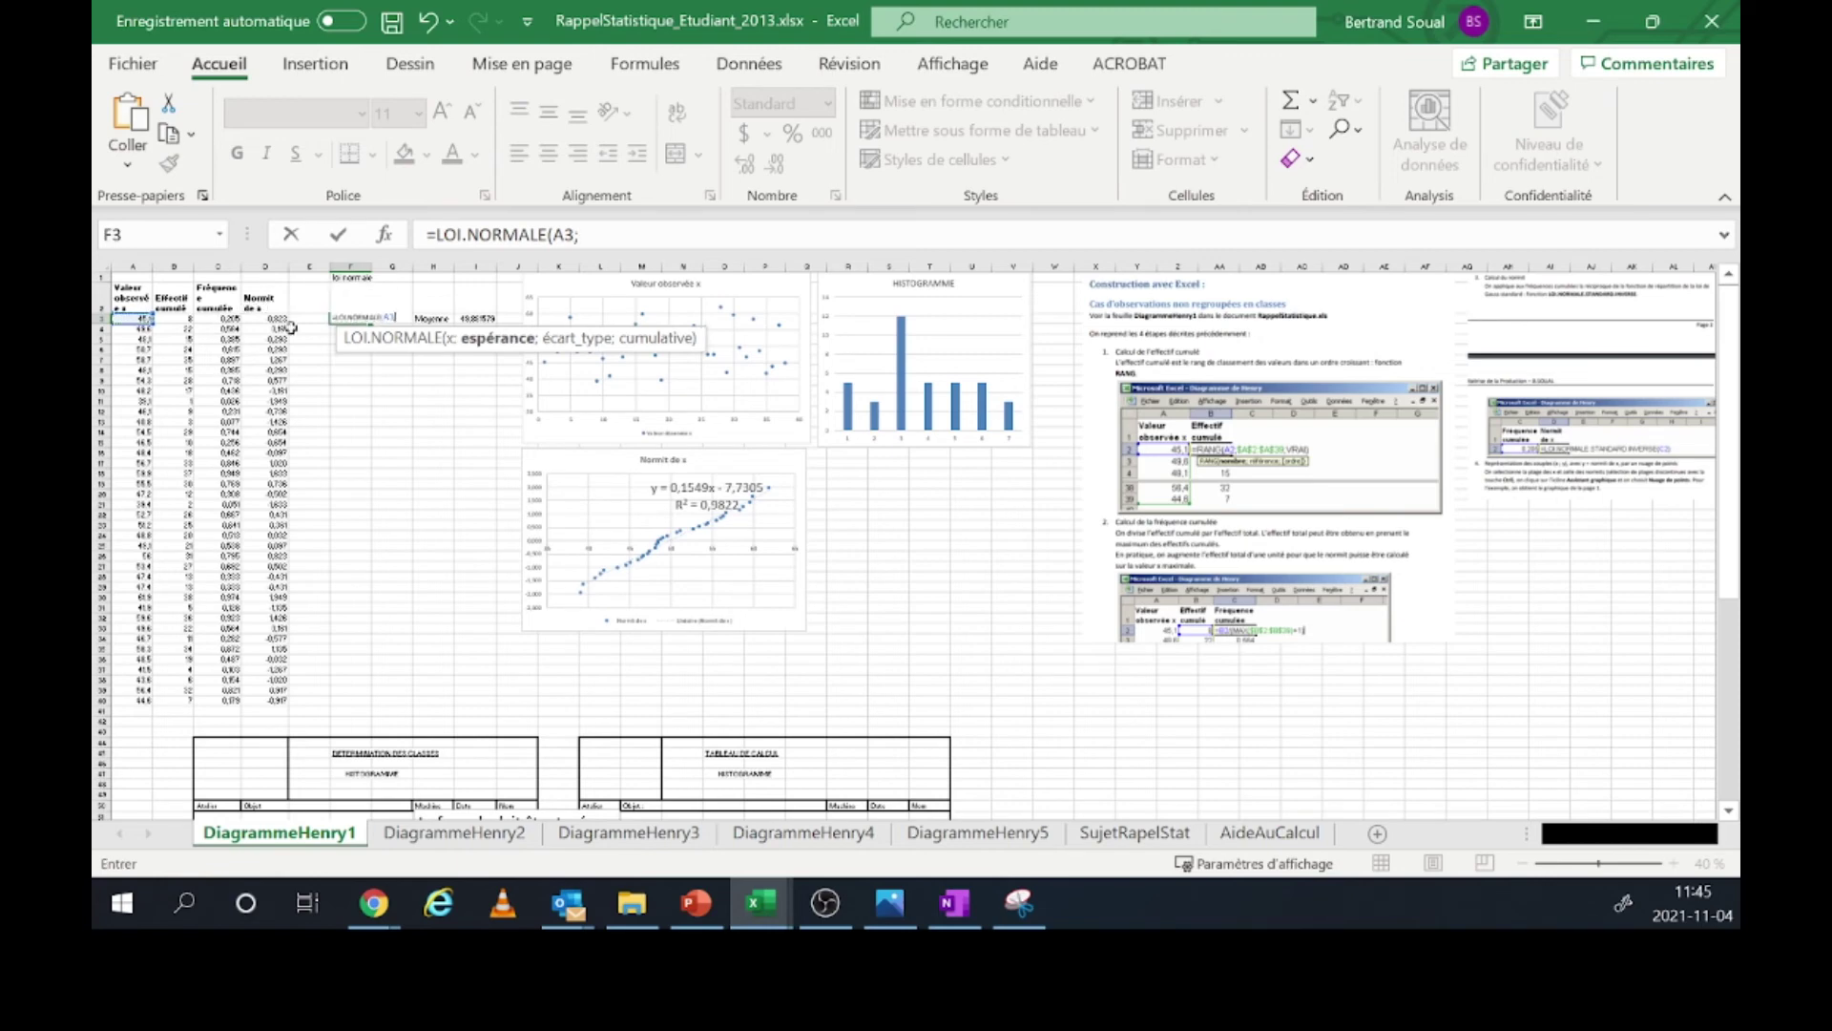
- Complete the F3 formula with I3 as the mean, I4 as the standard deviation and FAUX for the cumulative argument
left_click(488, 320)
type(";")
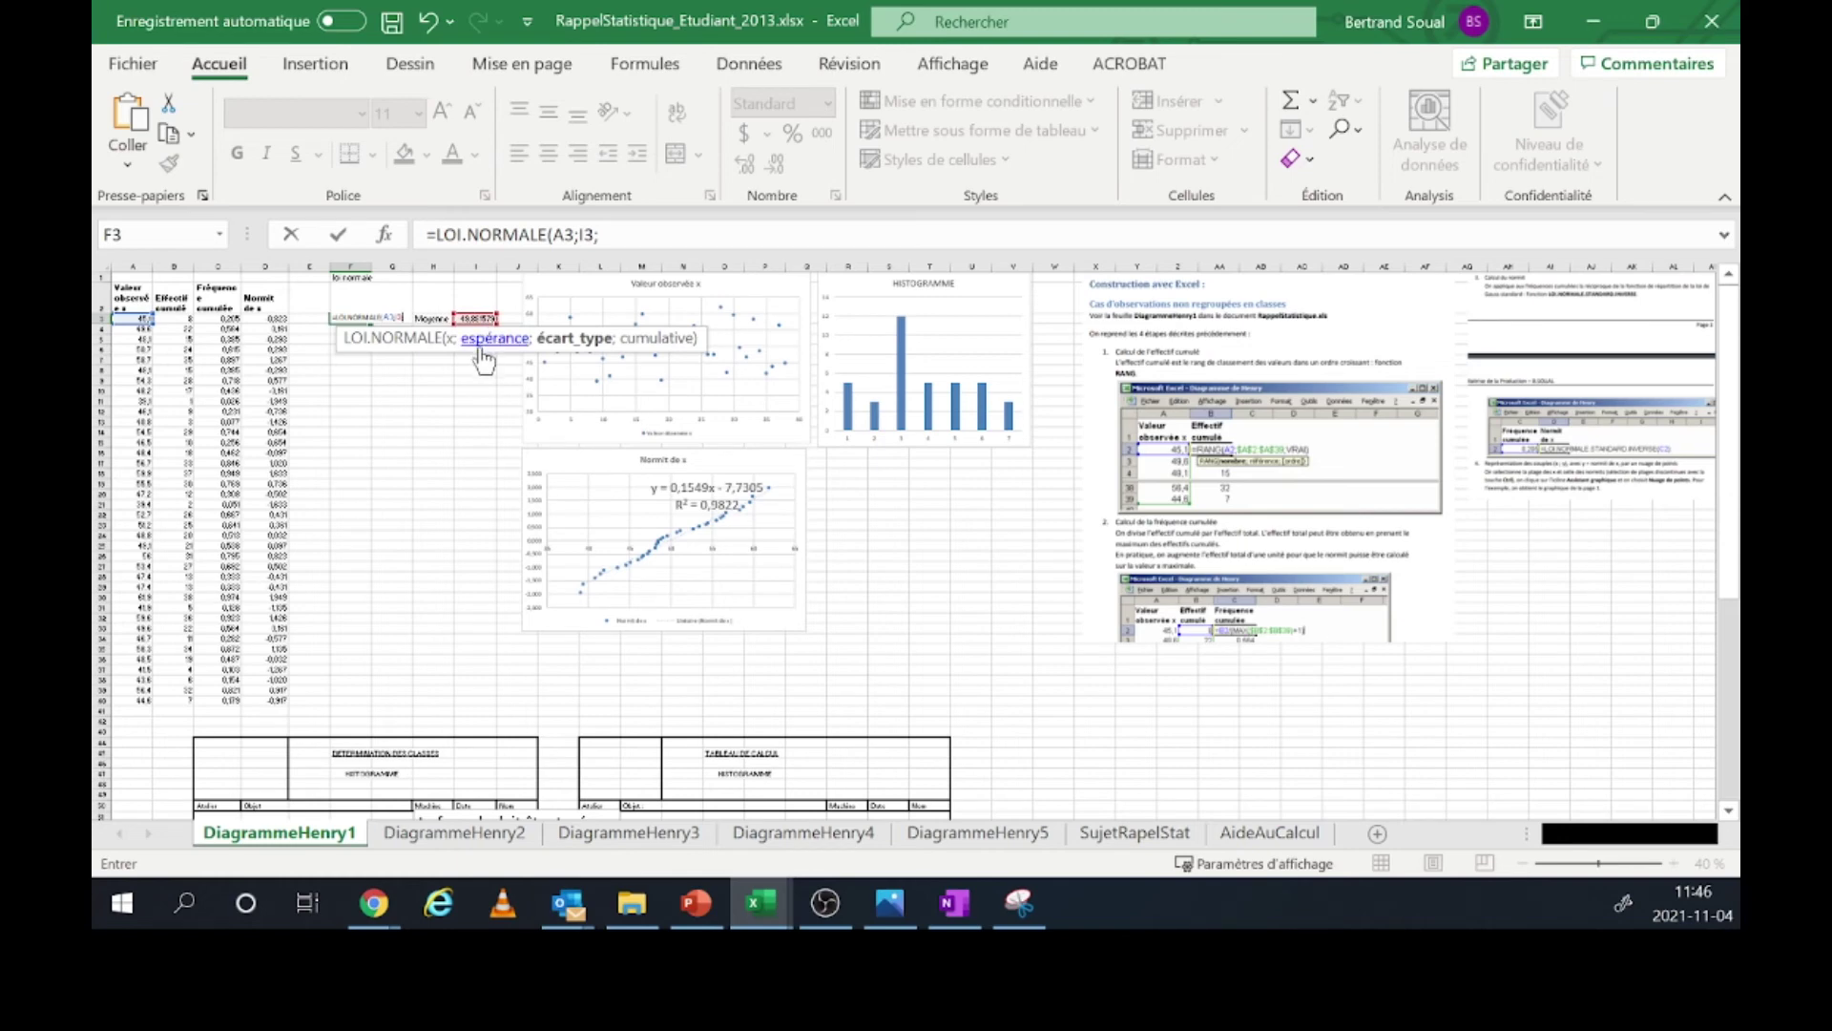
scroll(443, 321, "down", 3)
scroll(459, 320, "up", 1)
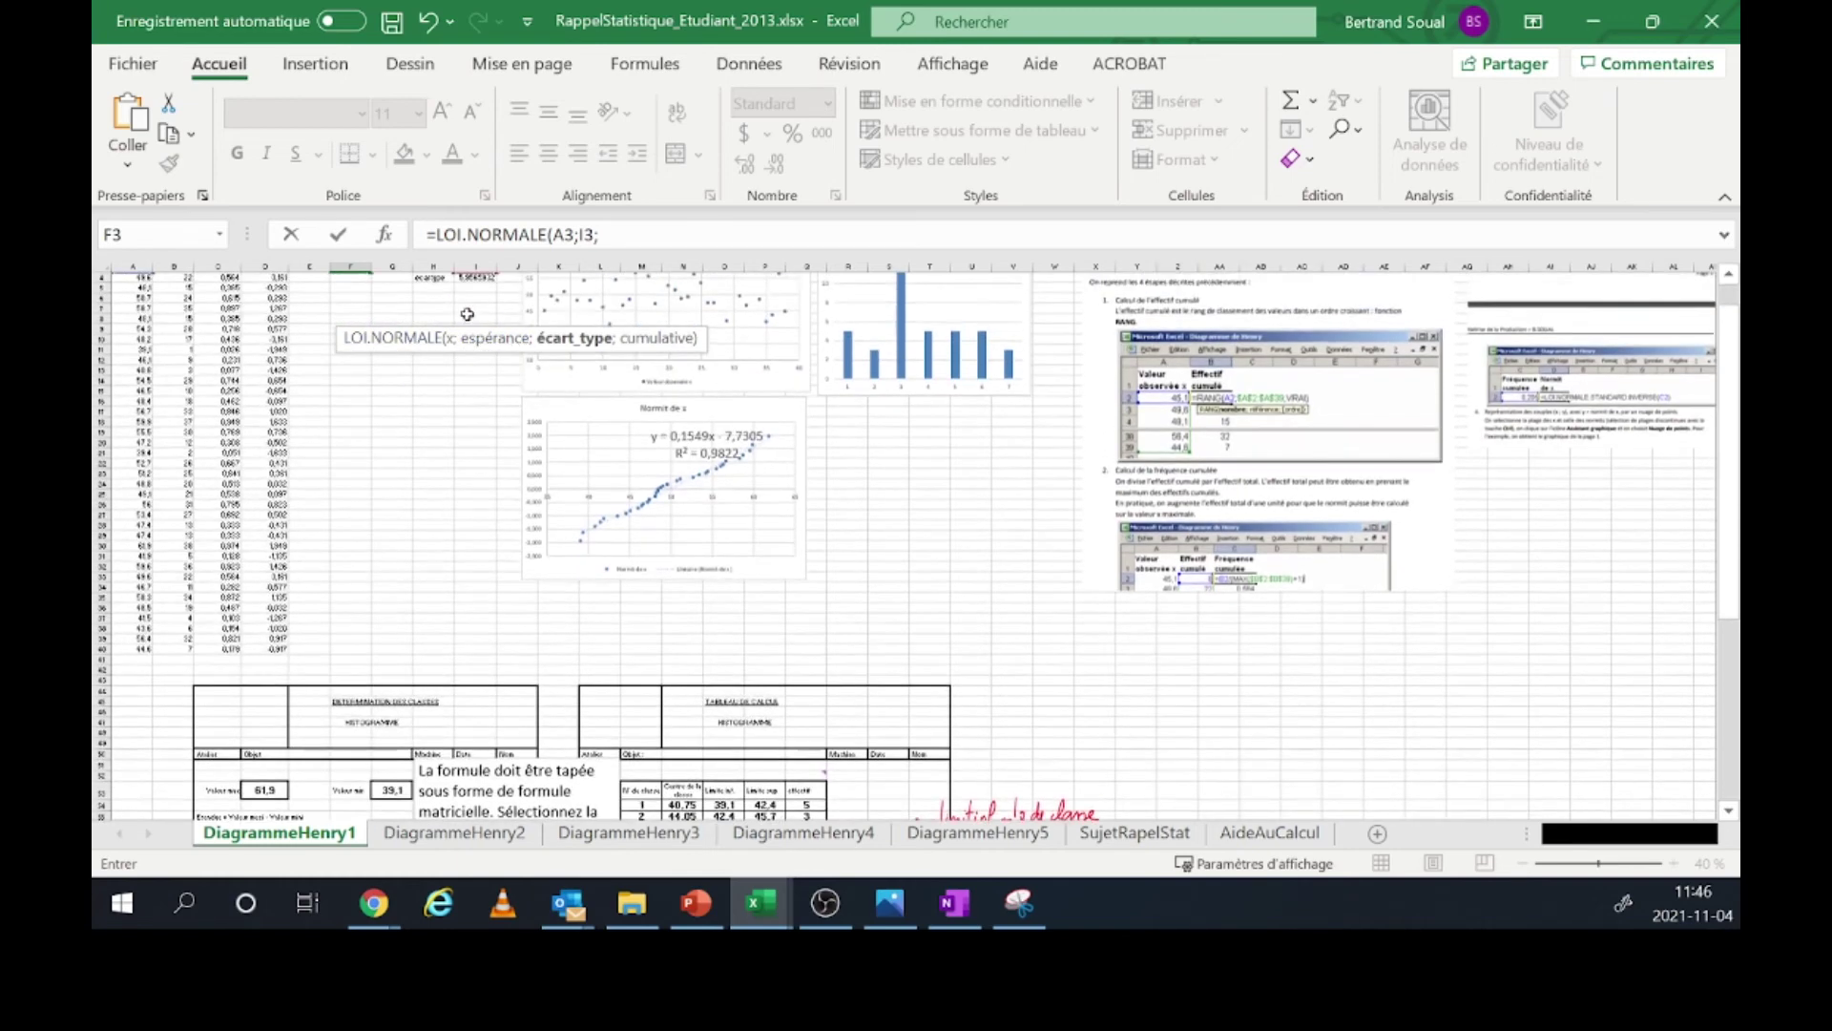
left_click(474, 277)
type(";f")
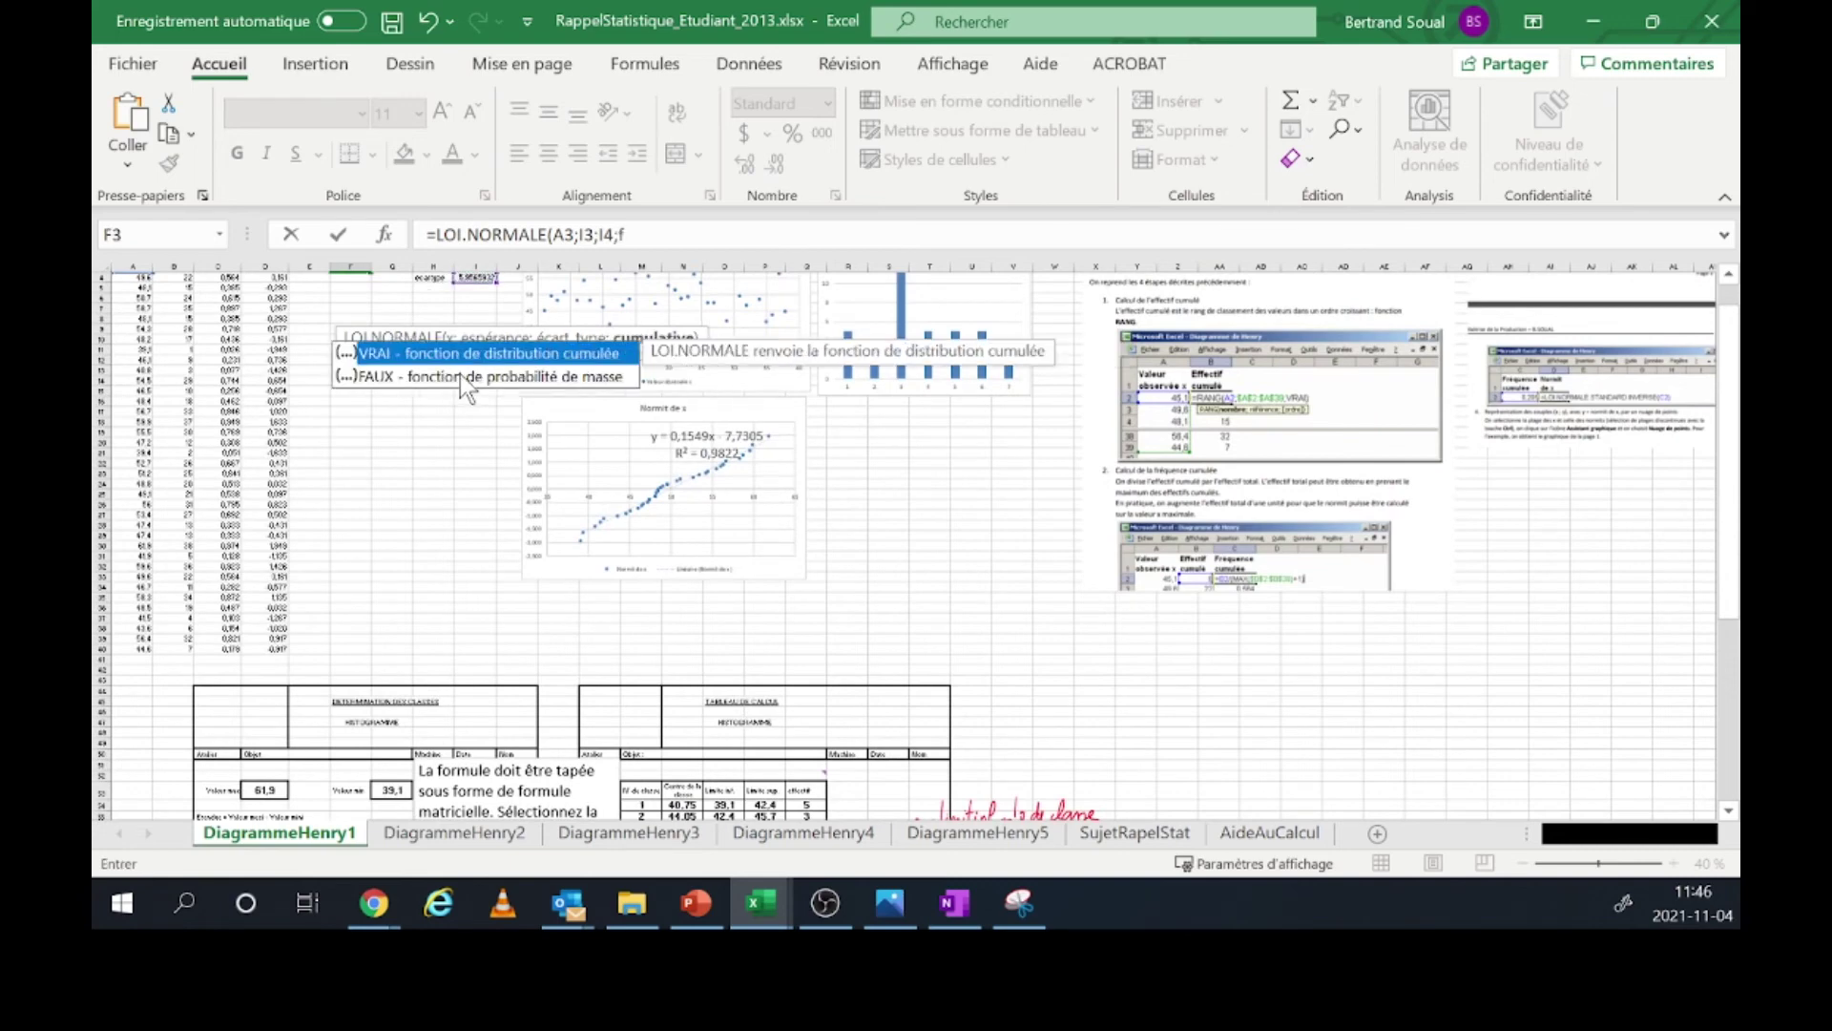
double_click(460, 374)
left_click(661, 234)
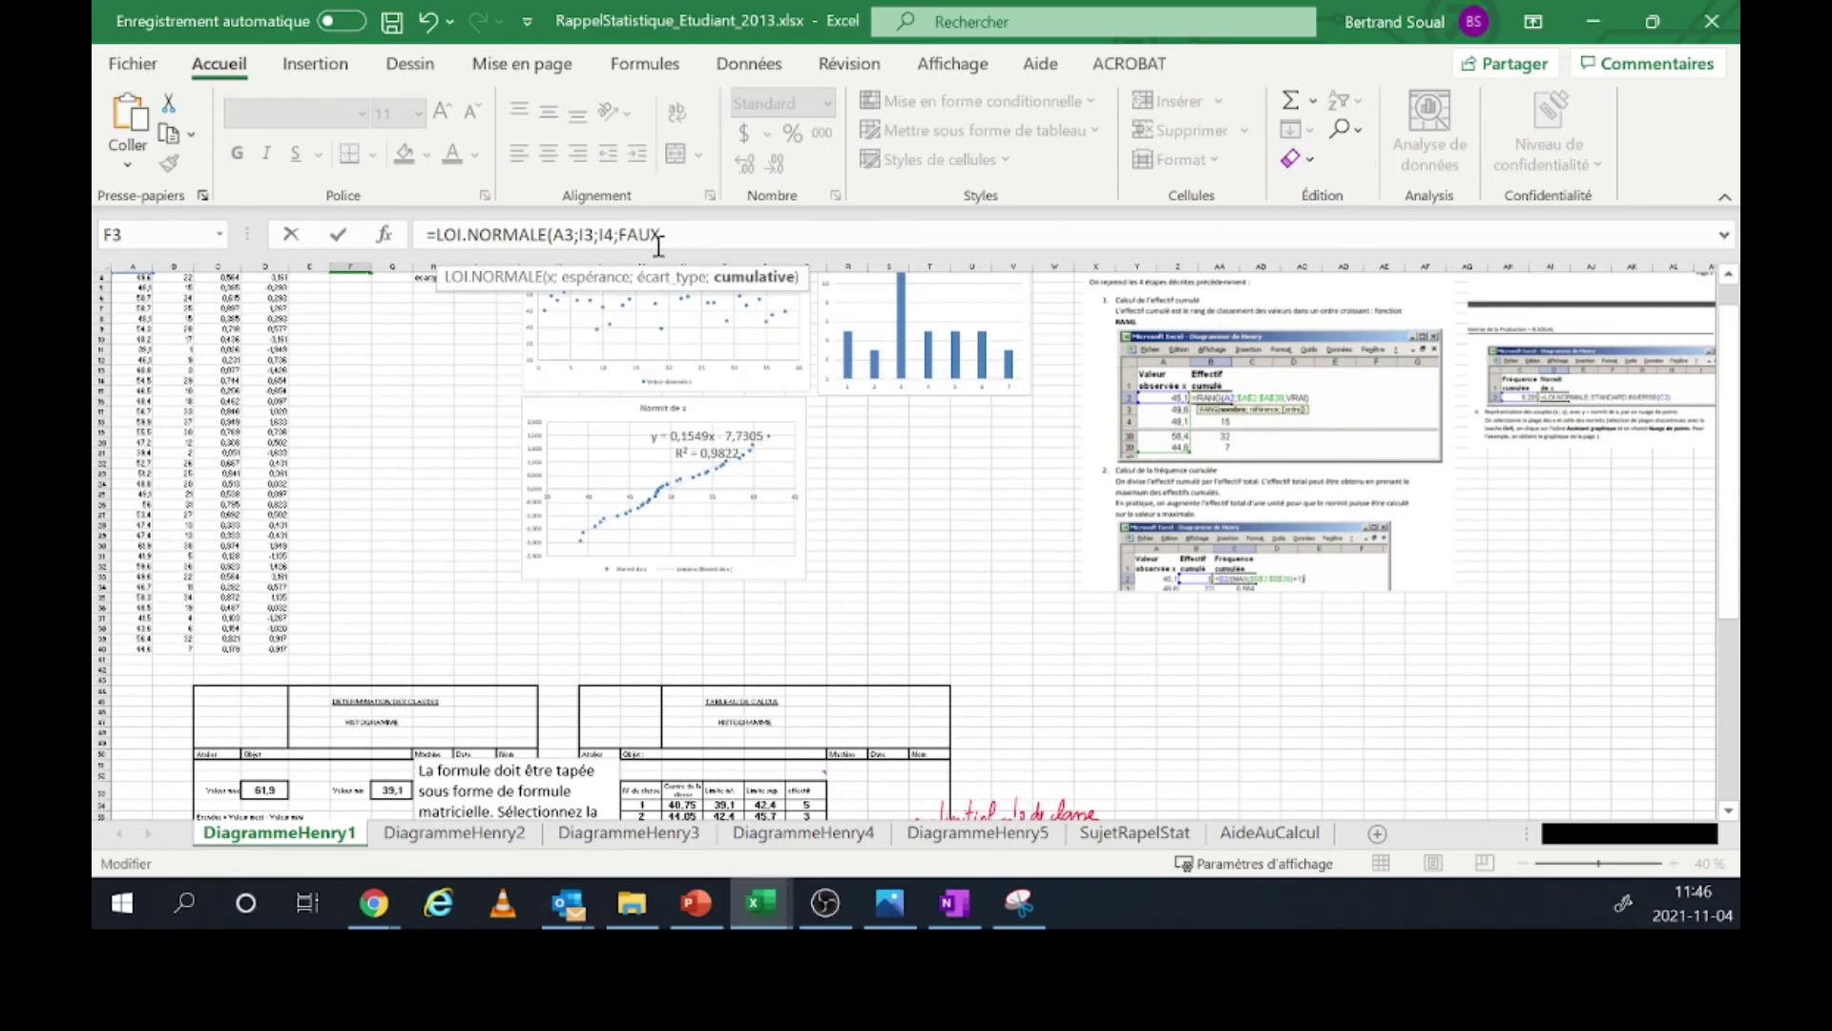
type(")")
- Make the mean and standard deviation references absolute in F3, giving =LOI.NORMALE(A3;$I$3;$I$4;FAUX)
left_click(584, 236)
key("F4")
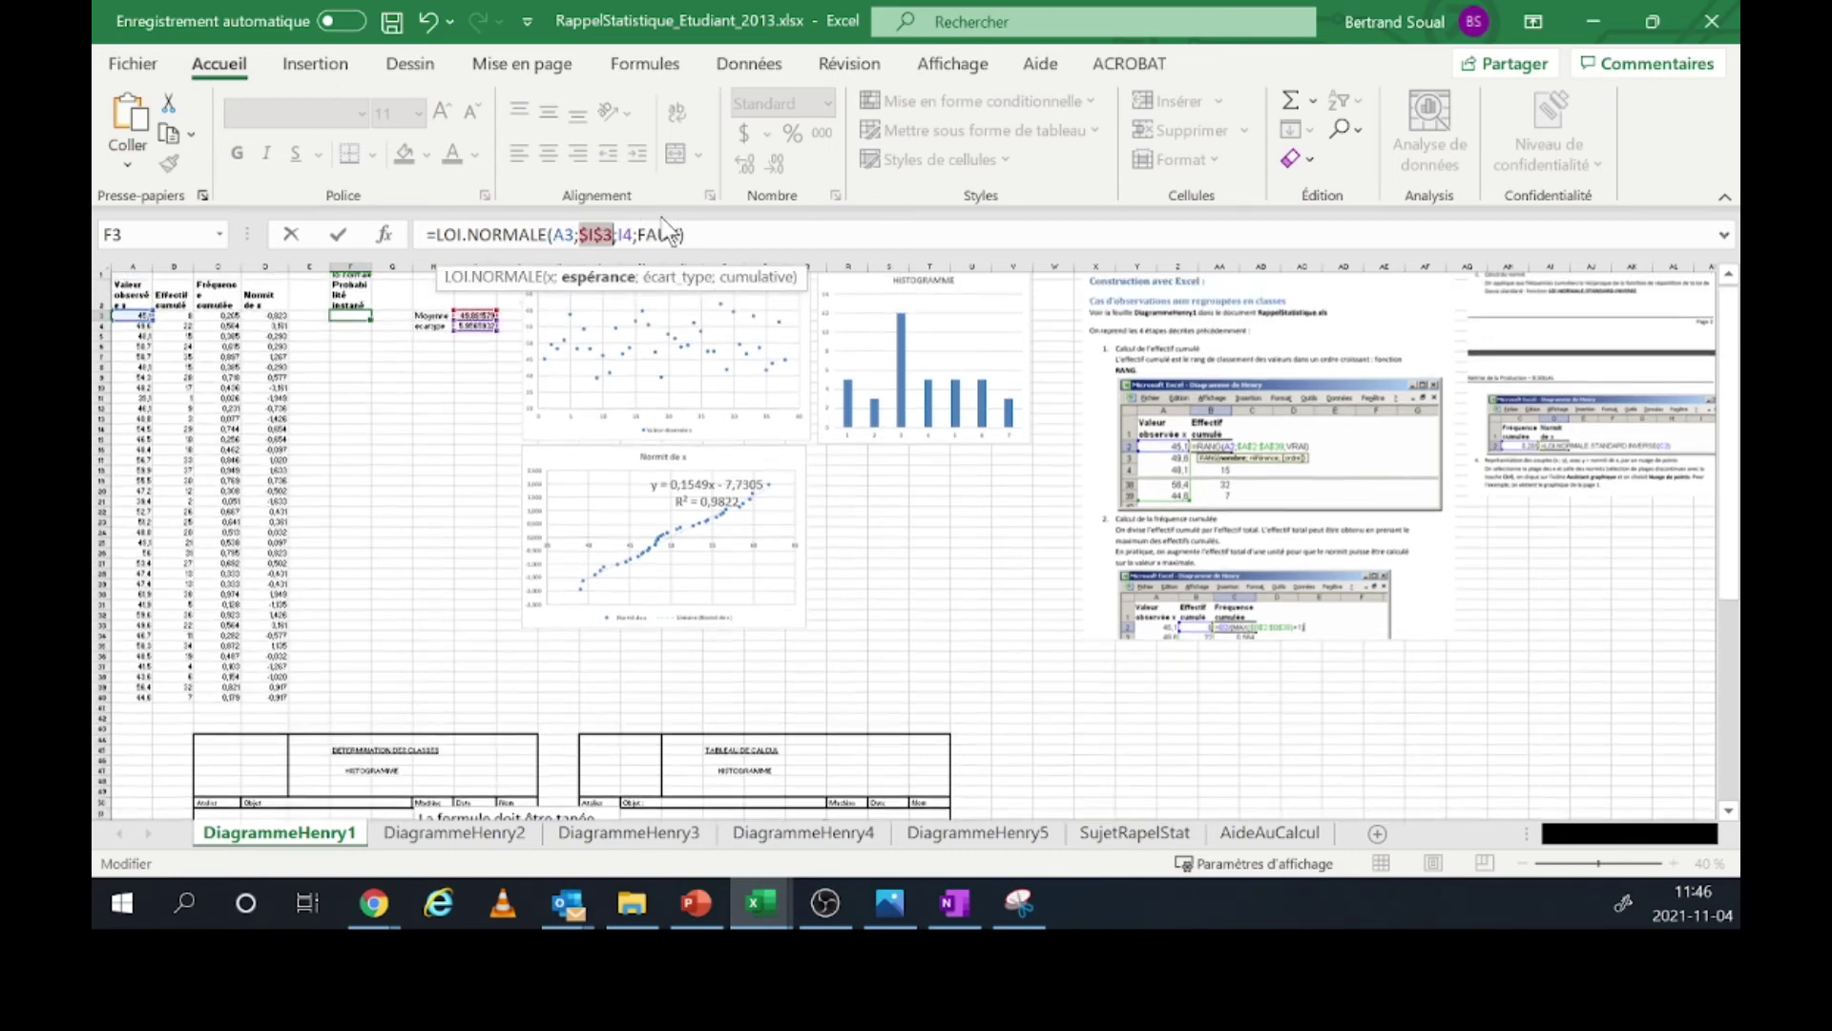
key("F4")
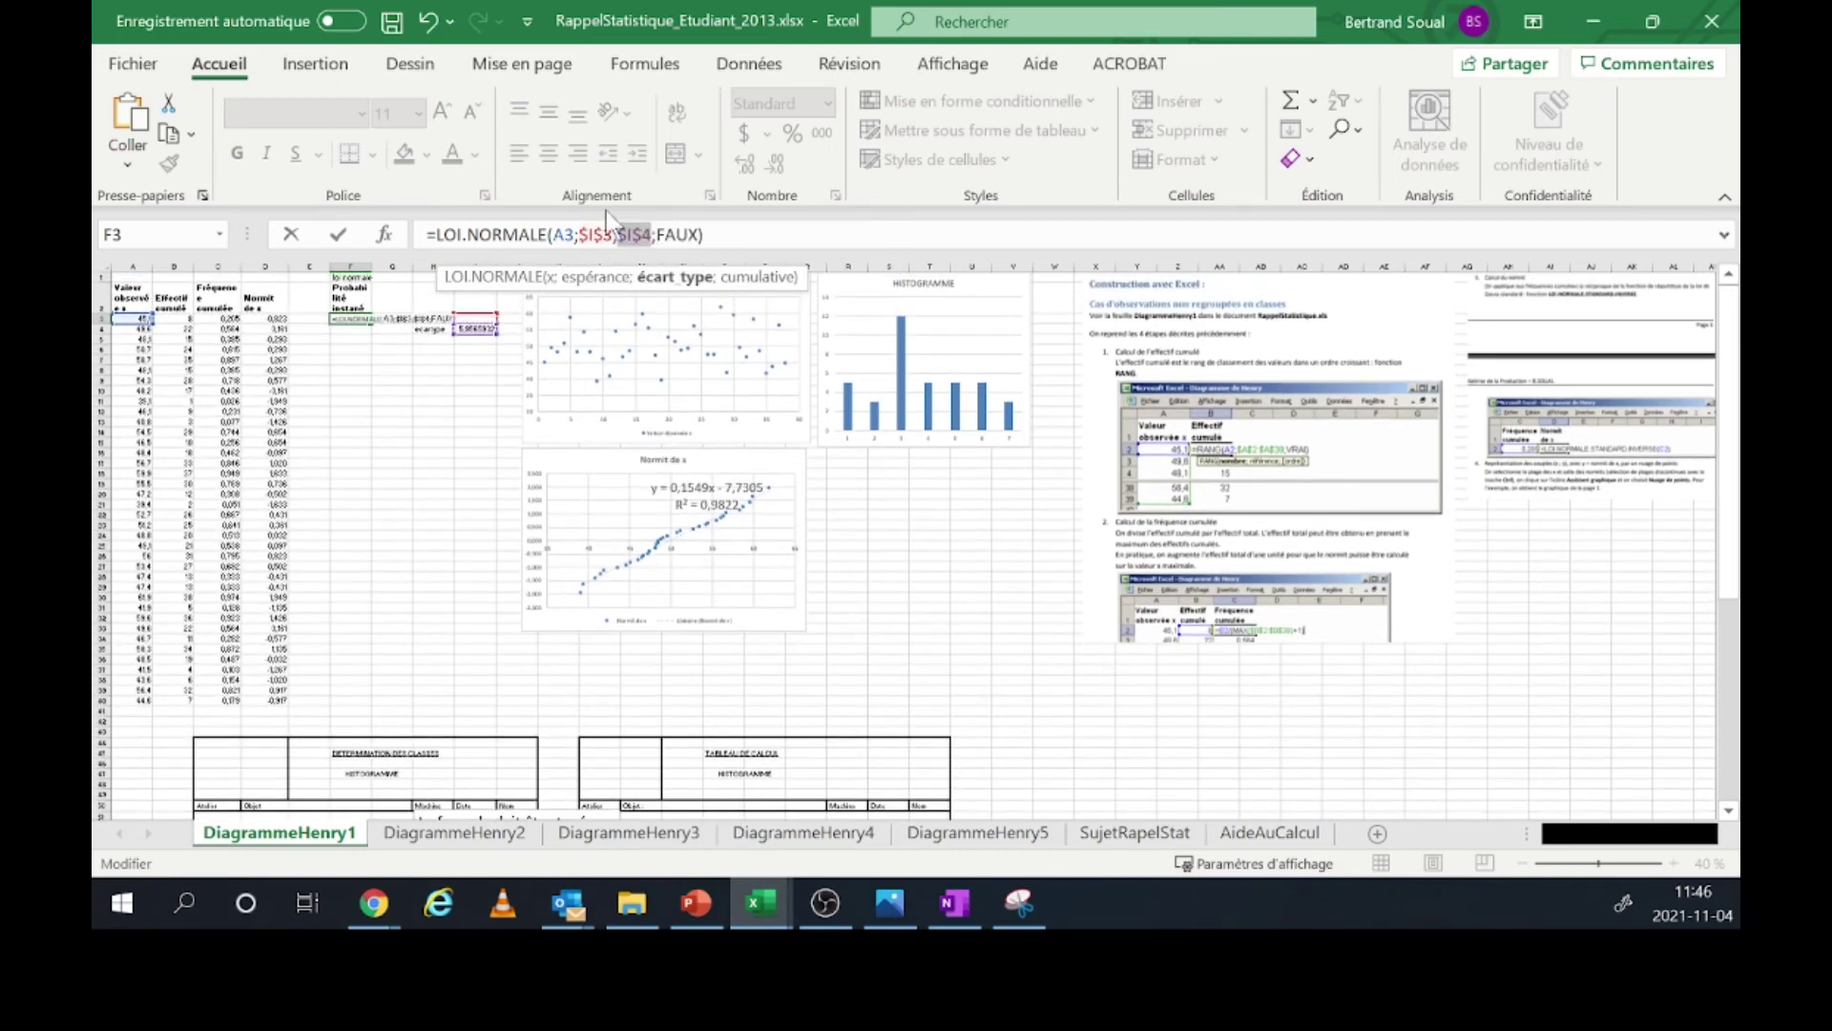
key("Return")
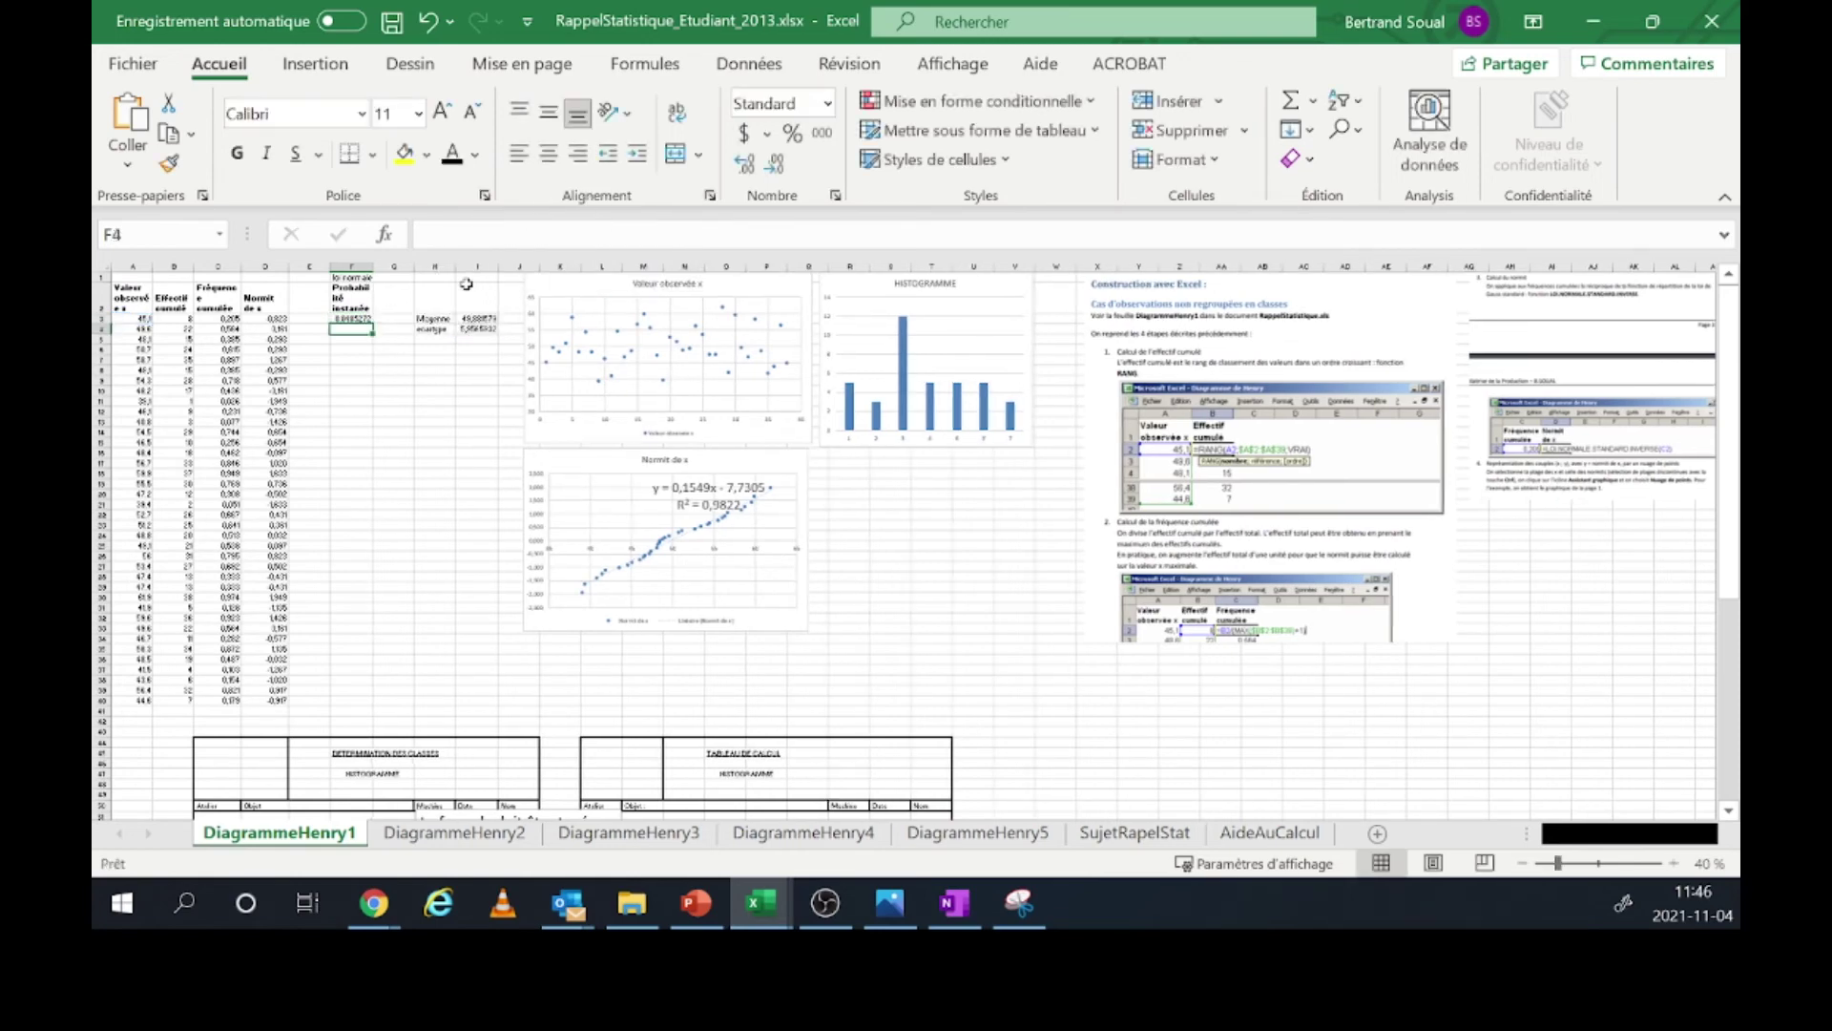
- Fill the LOI.NORMALE formula from F3 down to the last observed value's row, F40
left_click(361, 319)
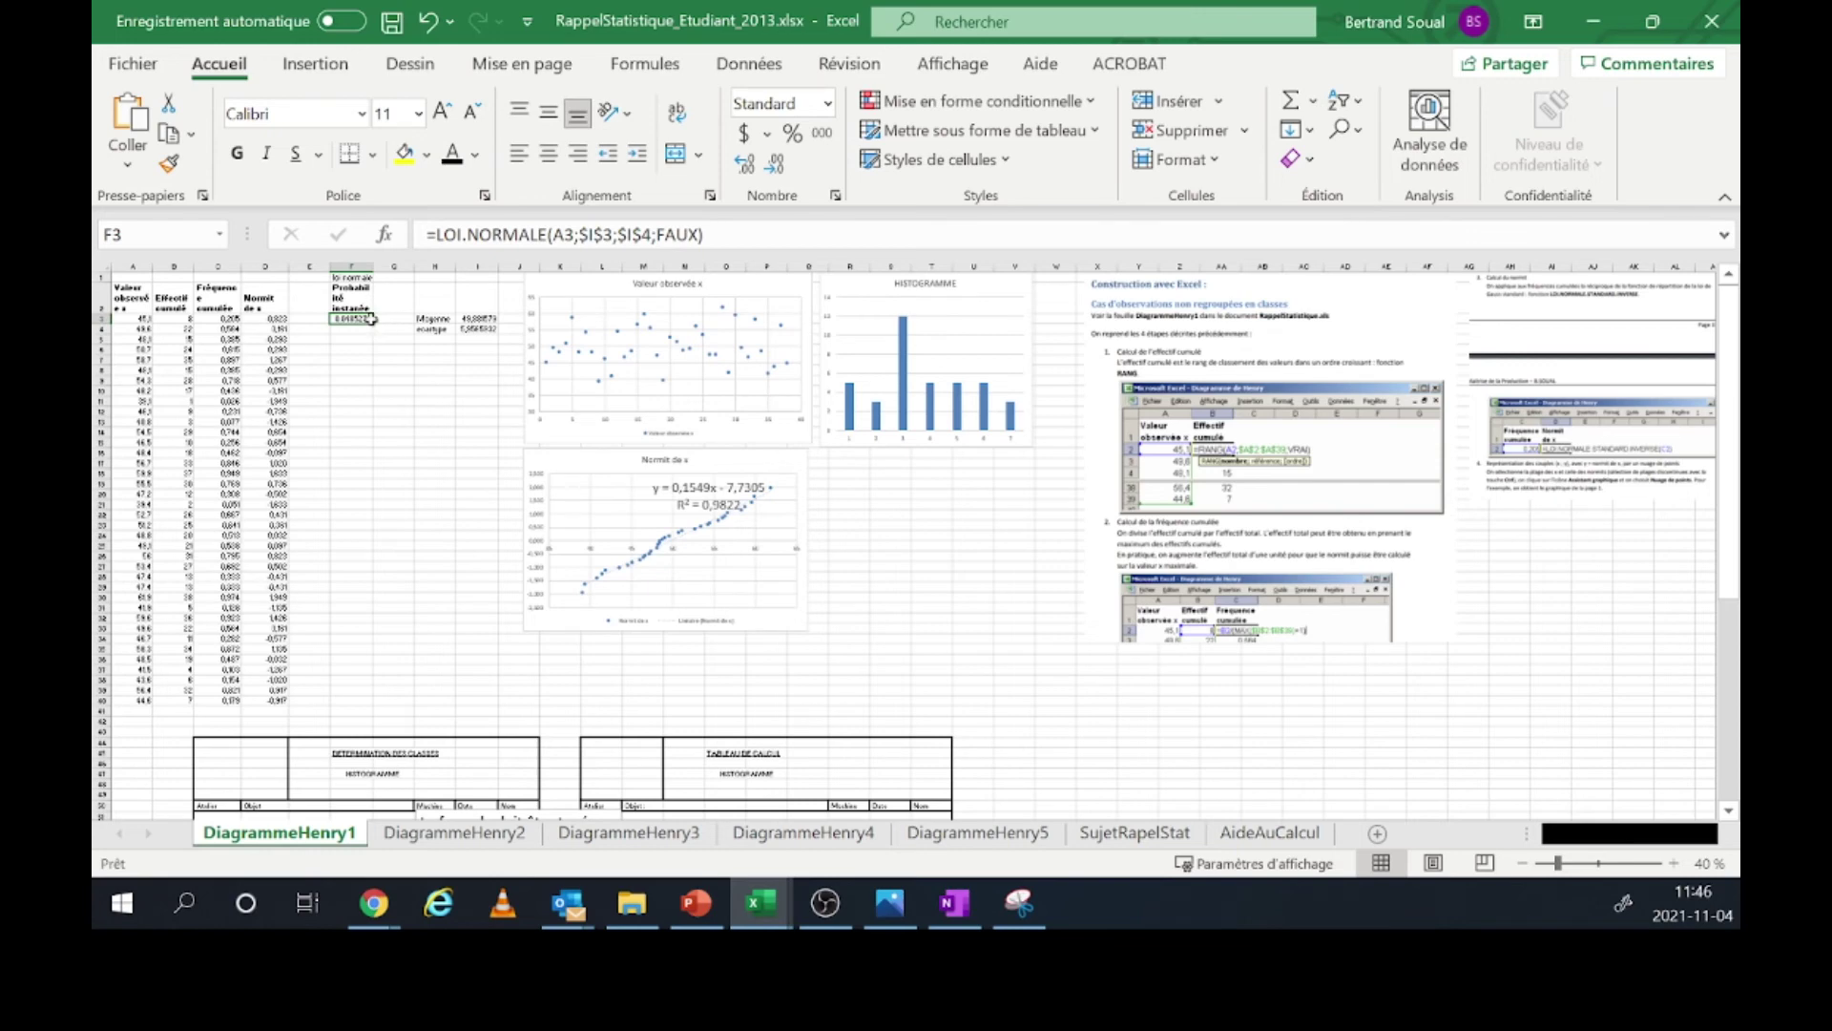
double_click(368, 322)
left_click(367, 318)
left_click_drag(375, 323, 351, 708)
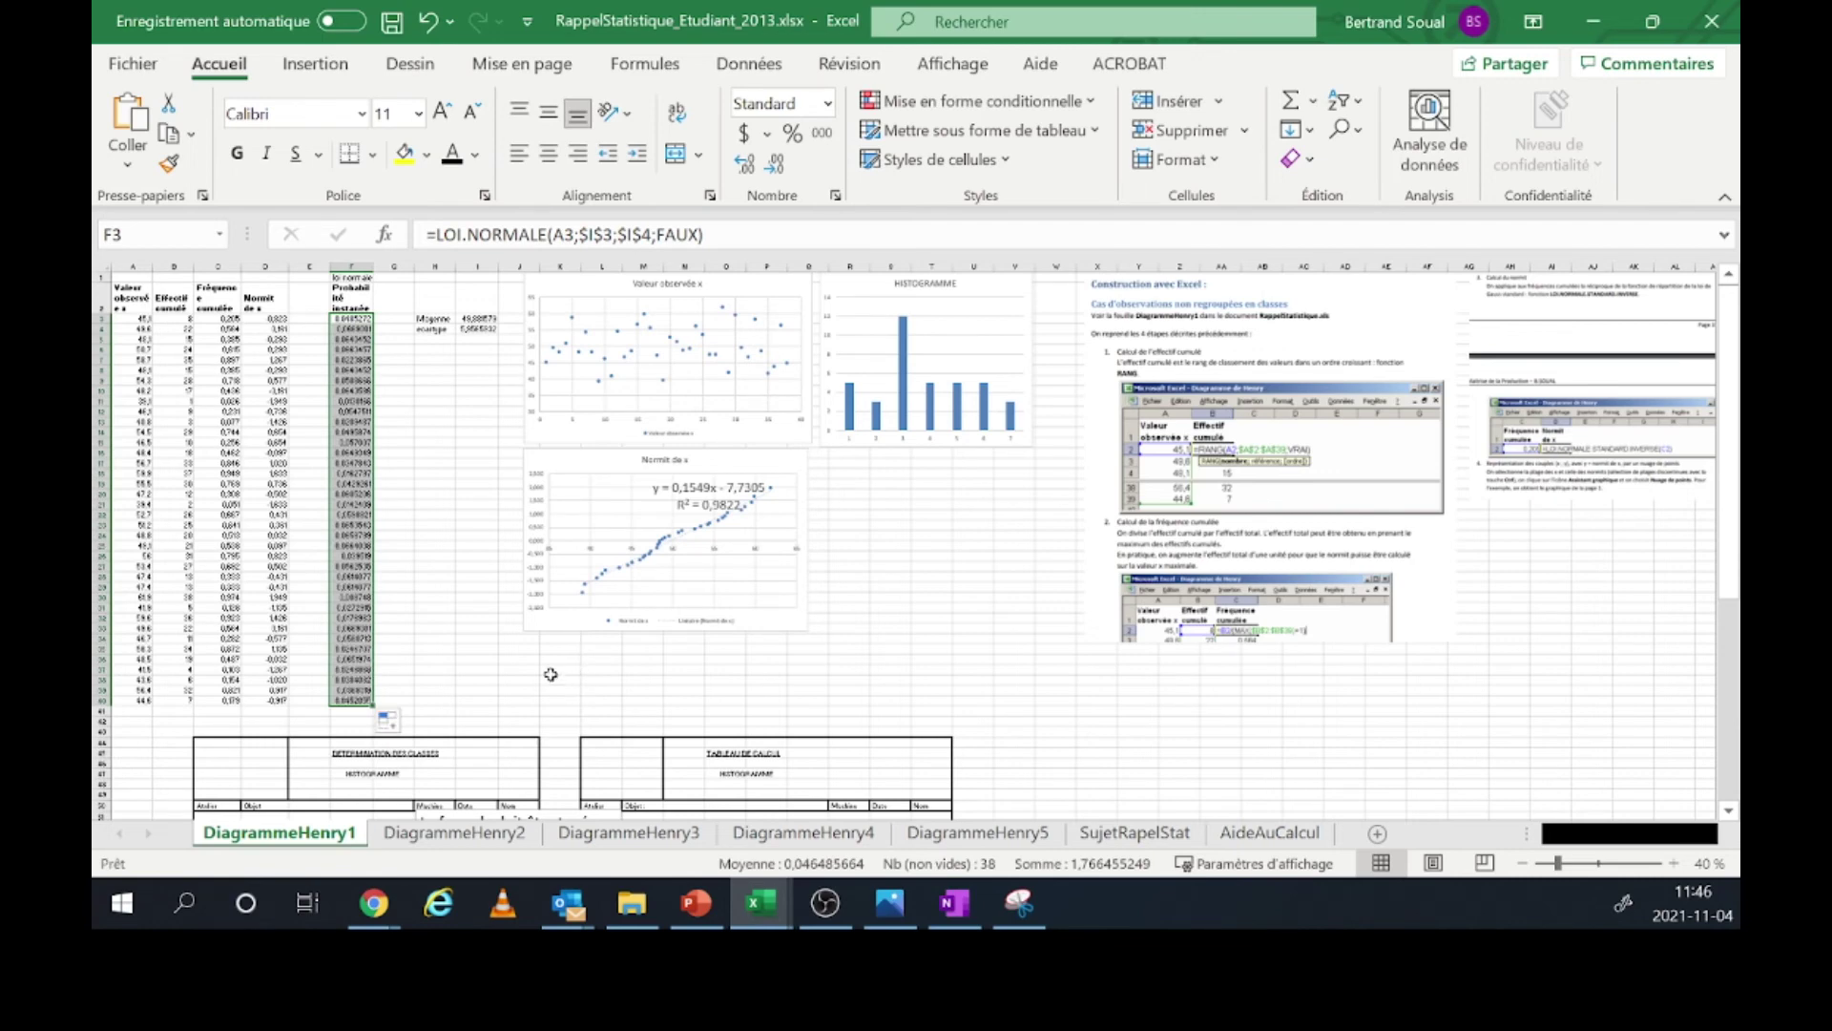
left_click(488, 545)
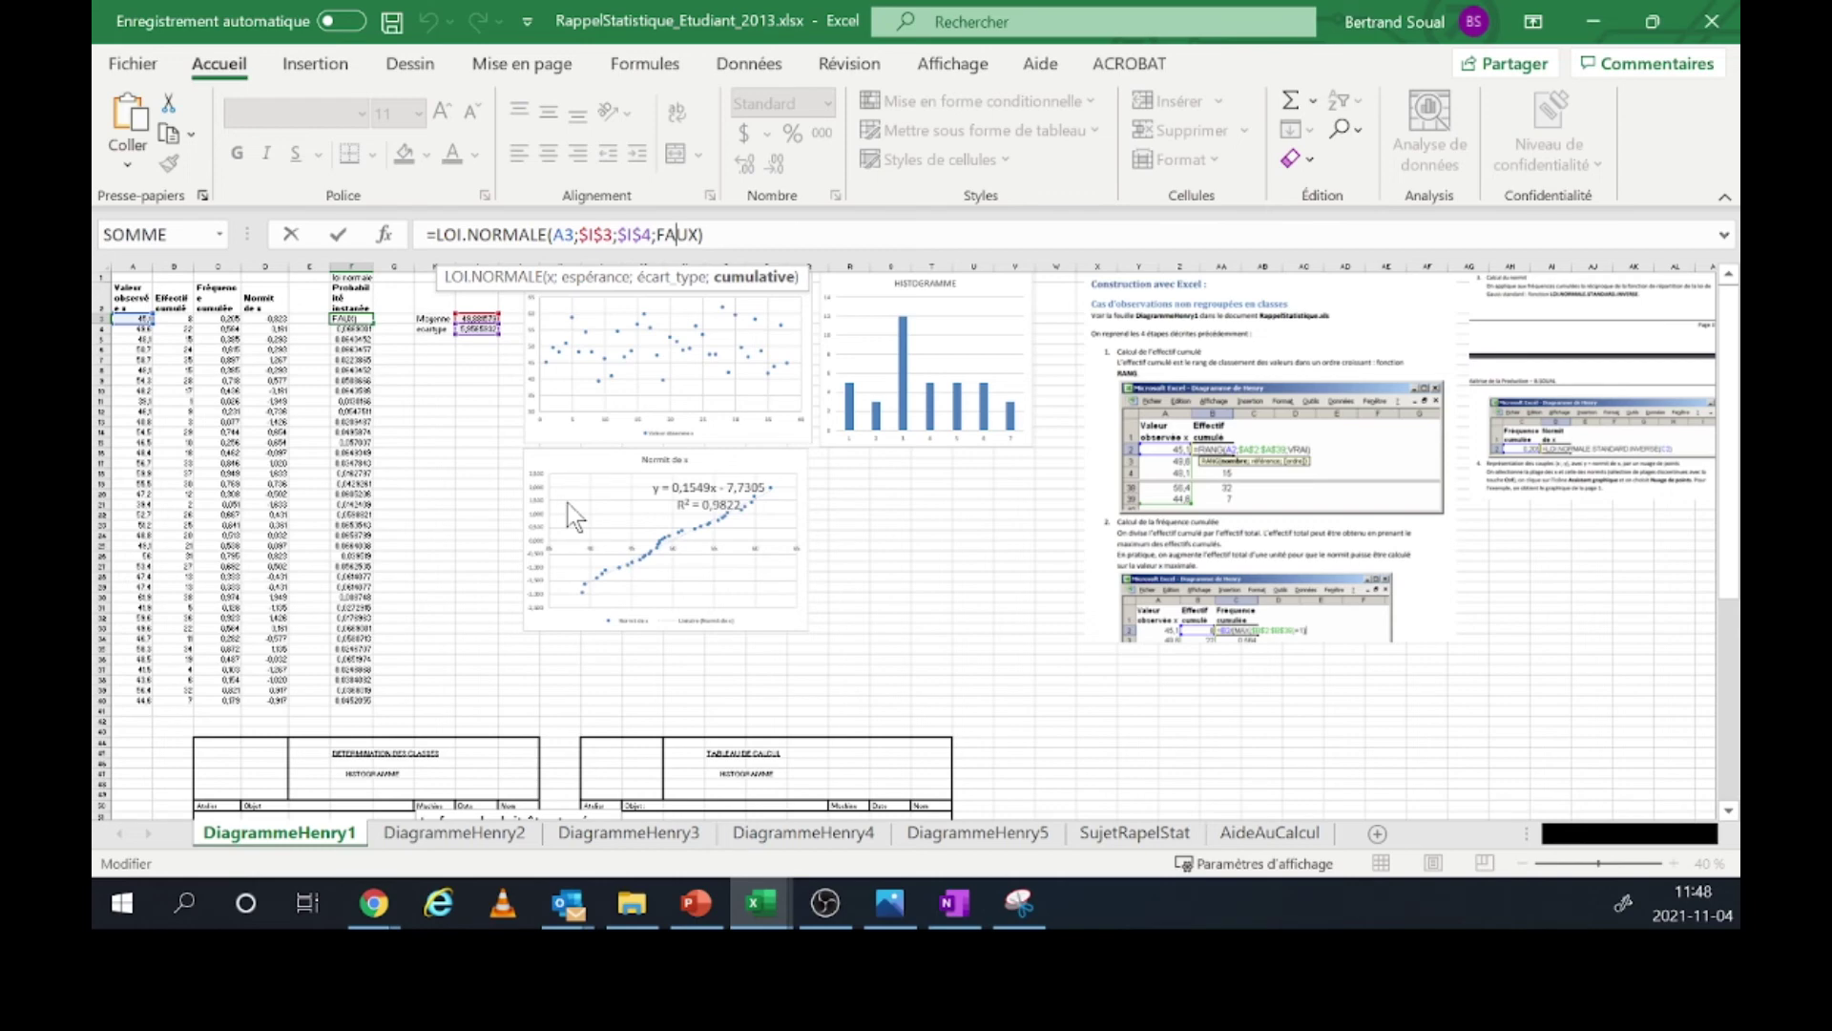
- Switch to the OneNote sketch and handwrite "y" beside the frequency axis label and "(x)" after "Valeurs observées"
left_click(954, 905)
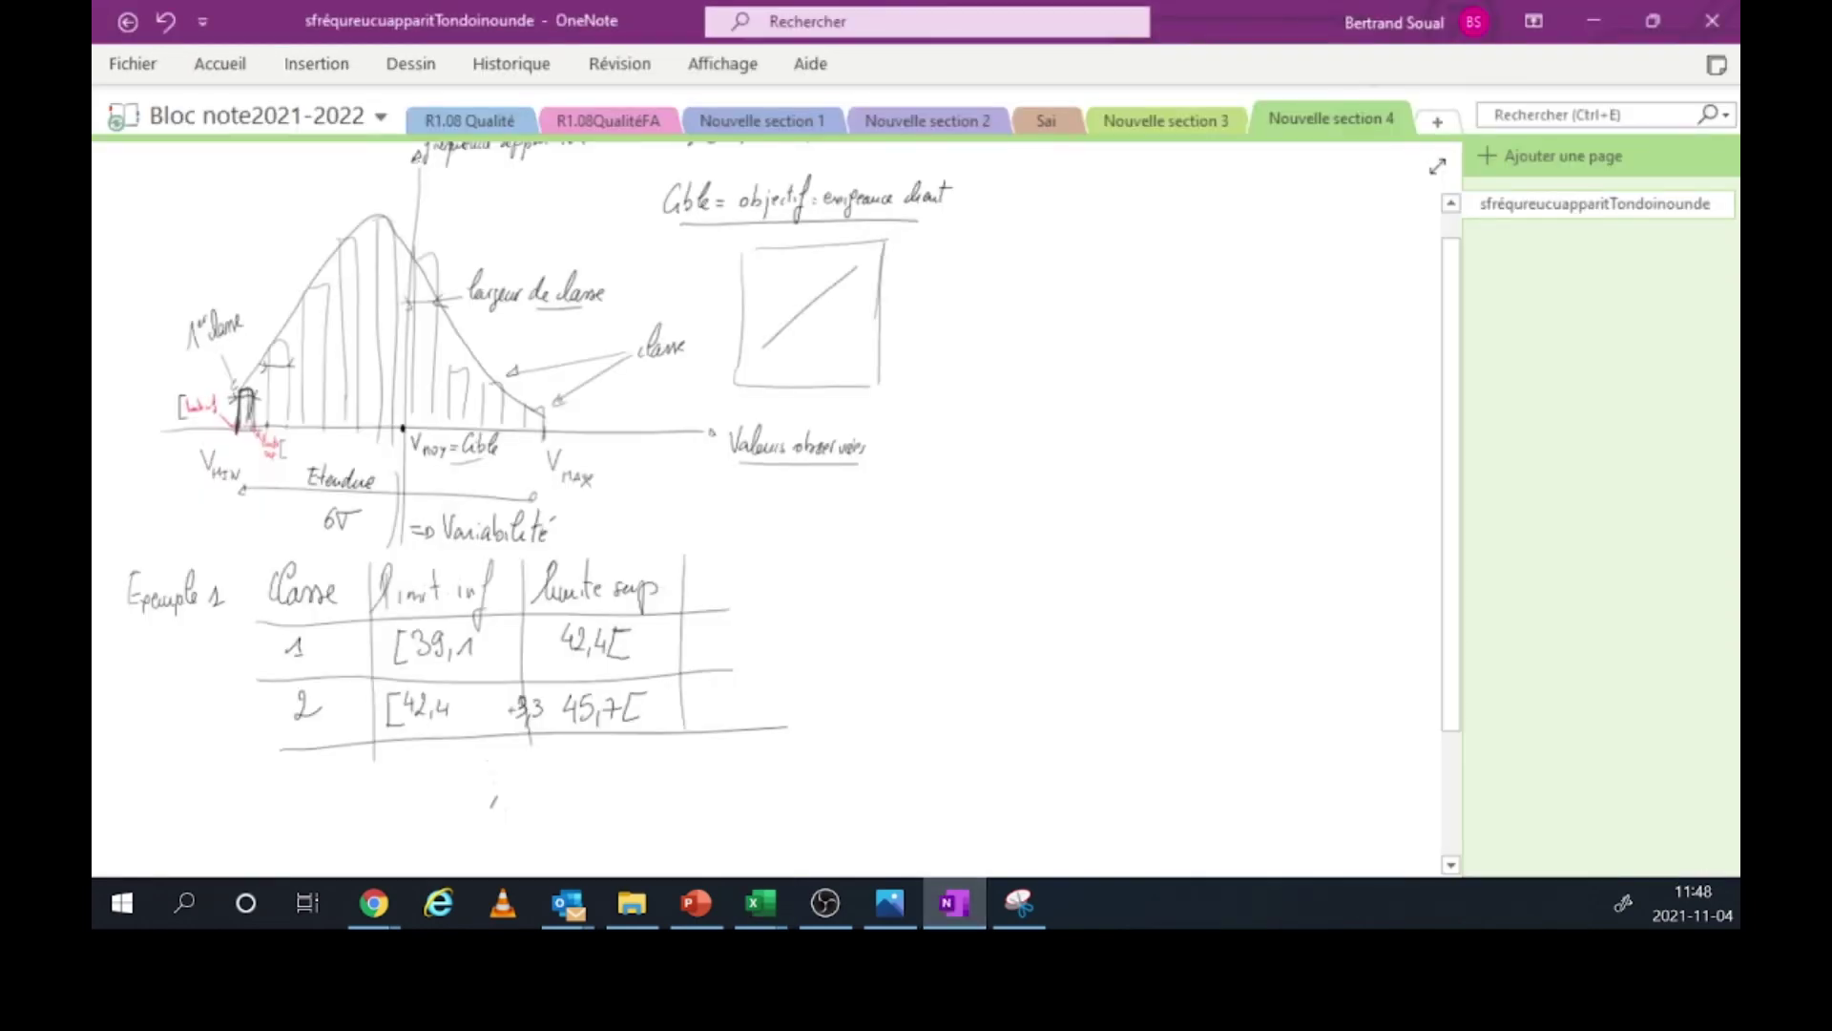
left_click_drag(592, 149, 606, 166)
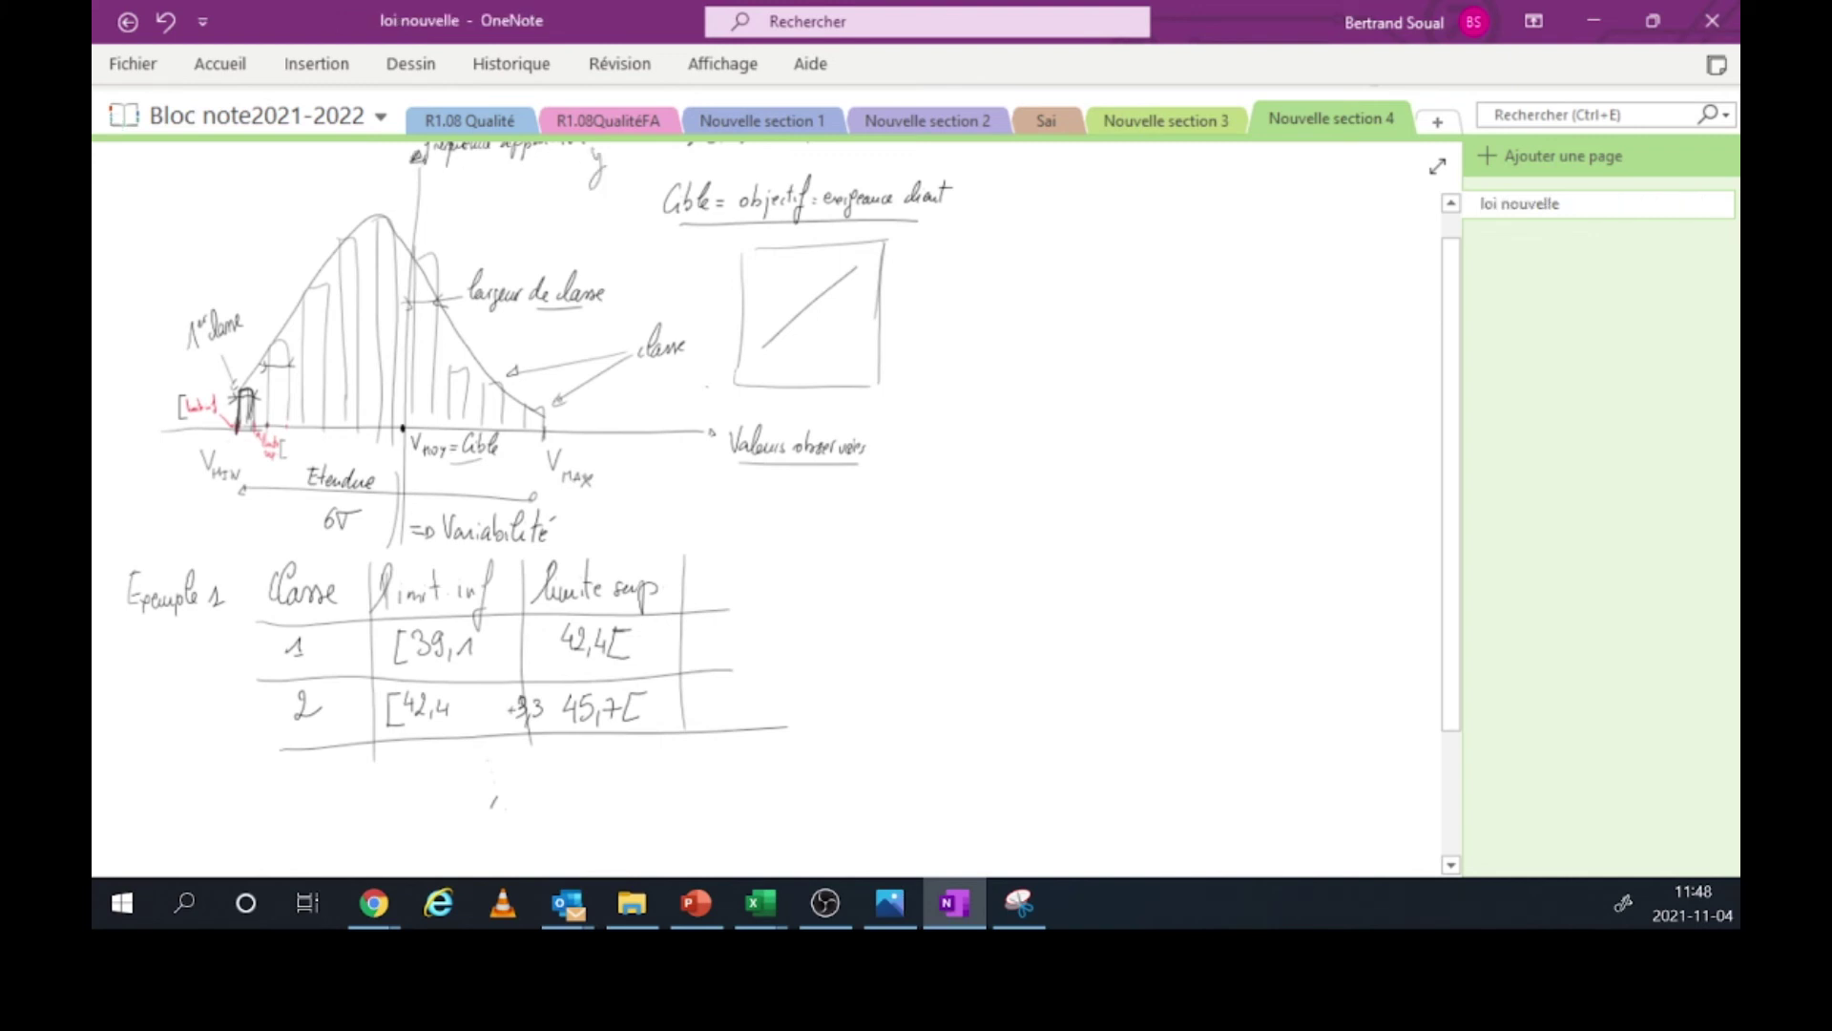
mouse_move(881, 431)
left_mouse_down()
mouse_move(878, 467)
mouse_move(902, 468)
left_mouse_up()
left_click_drag(906, 435, 911, 477)
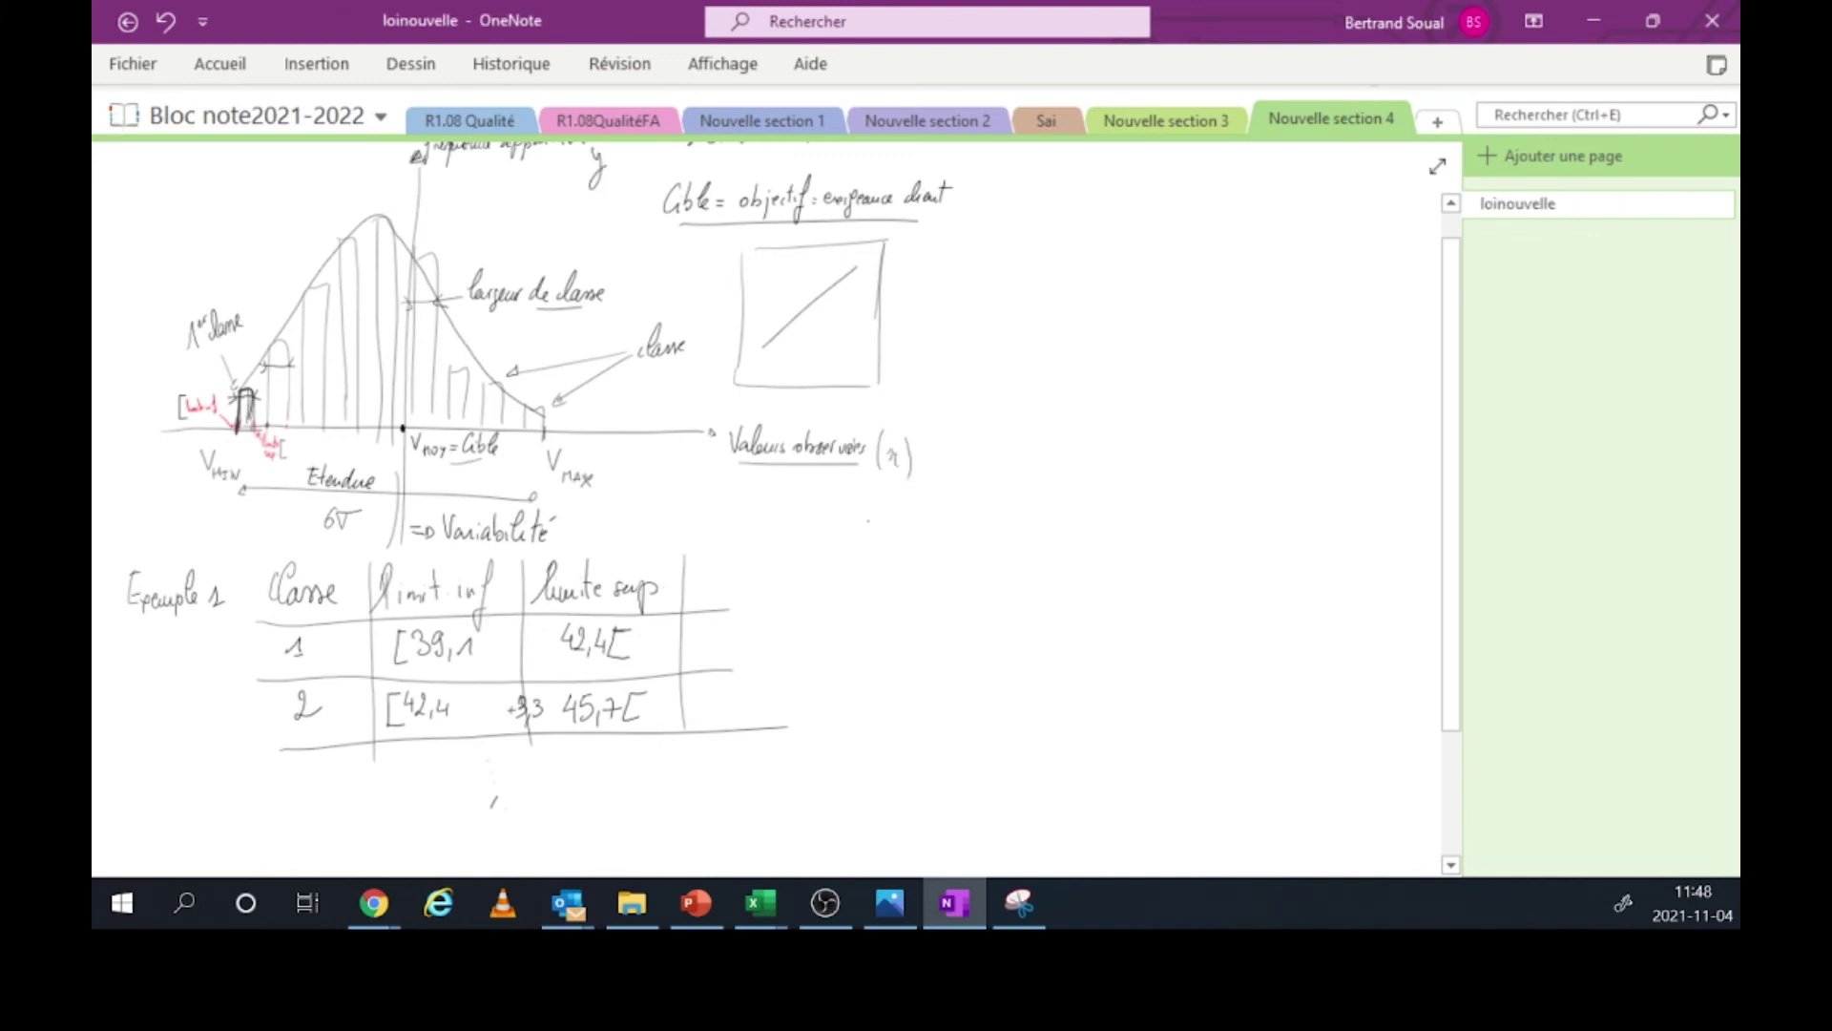
- Return to the RappelStatistique_Etudiant_2013 workbook in Excel, close the open formula edit in F3 and inspect the mean formula in I3
left_click(760, 897)
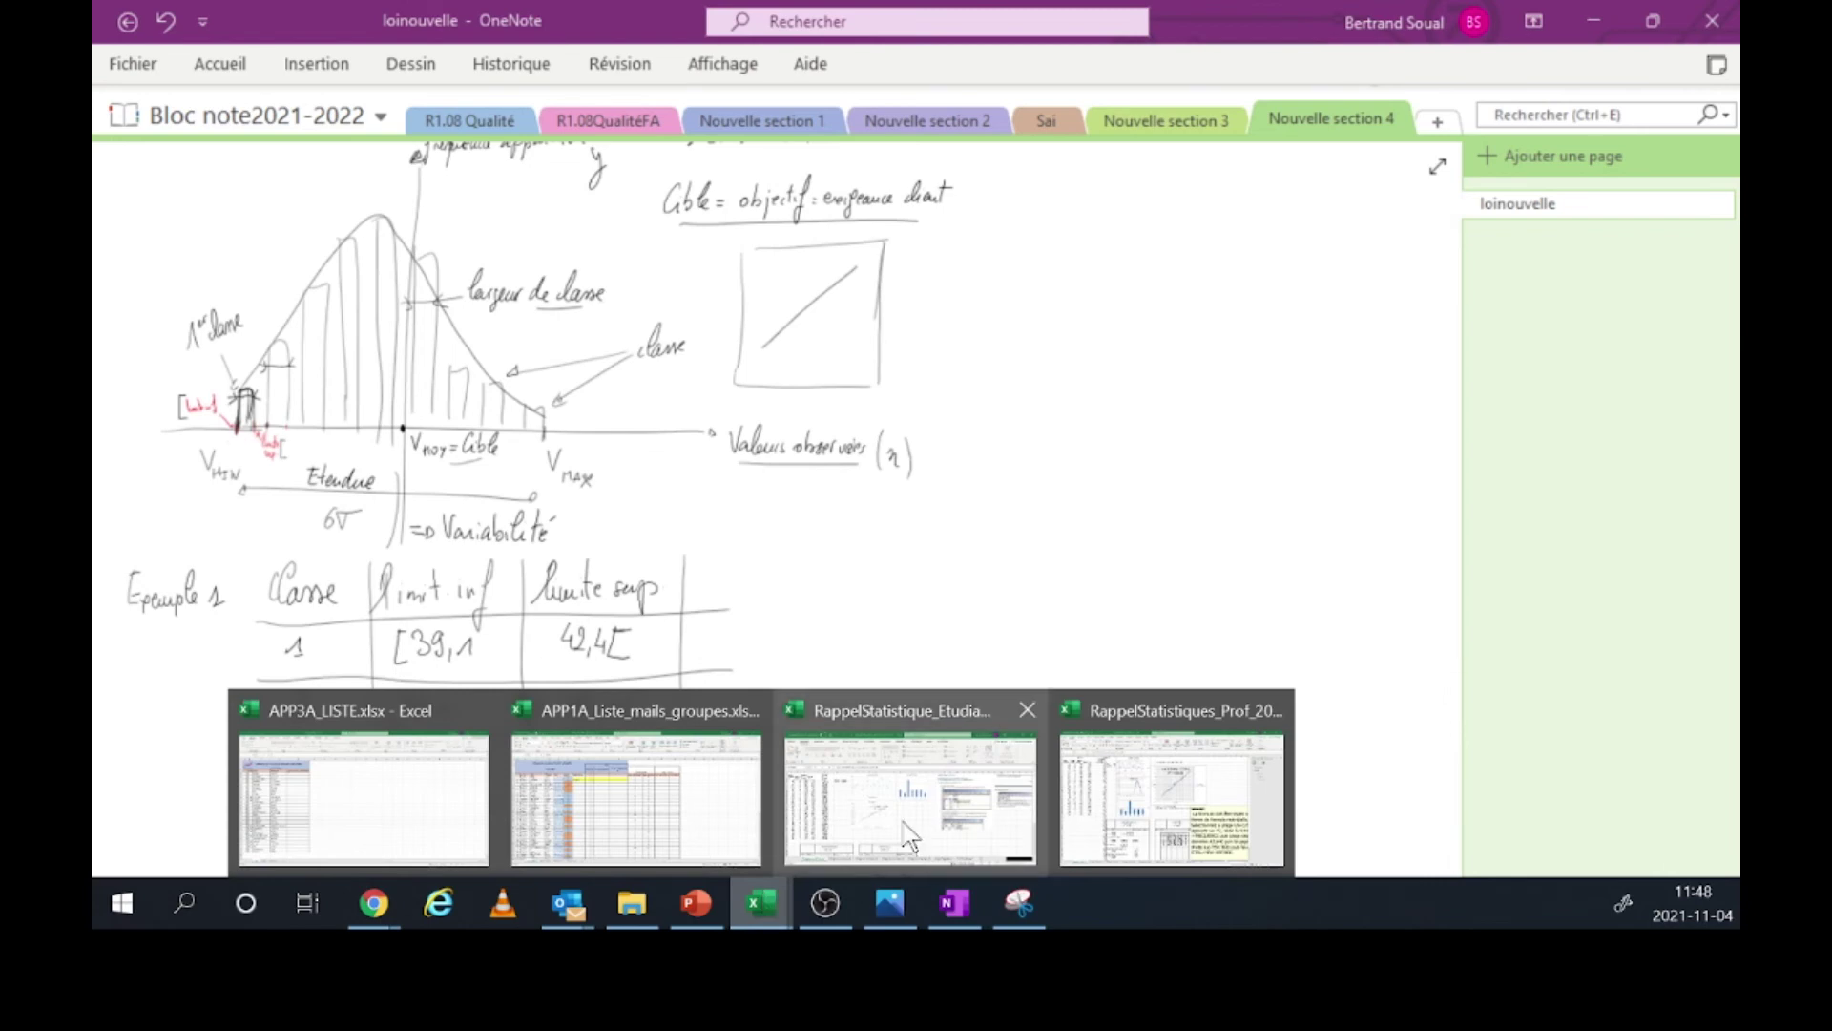
left_click(1163, 804)
left_click(761, 903)
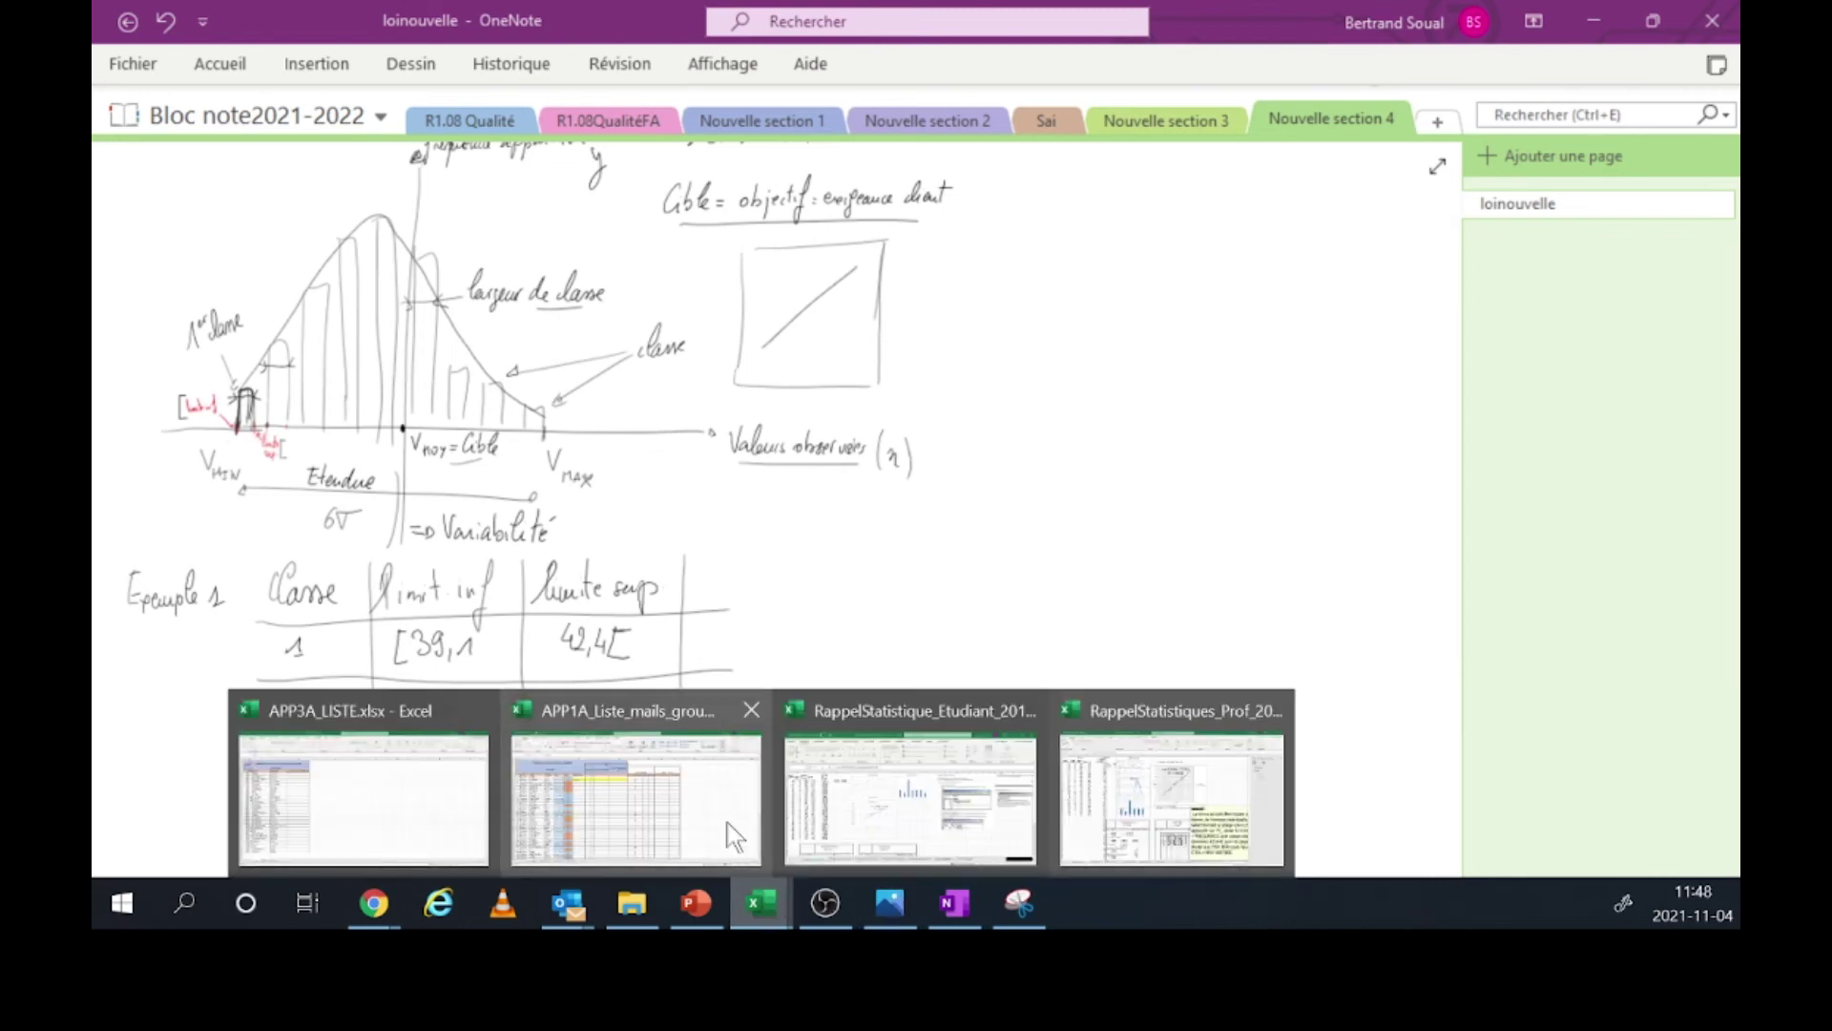
left_click(868, 807)
key("Return")
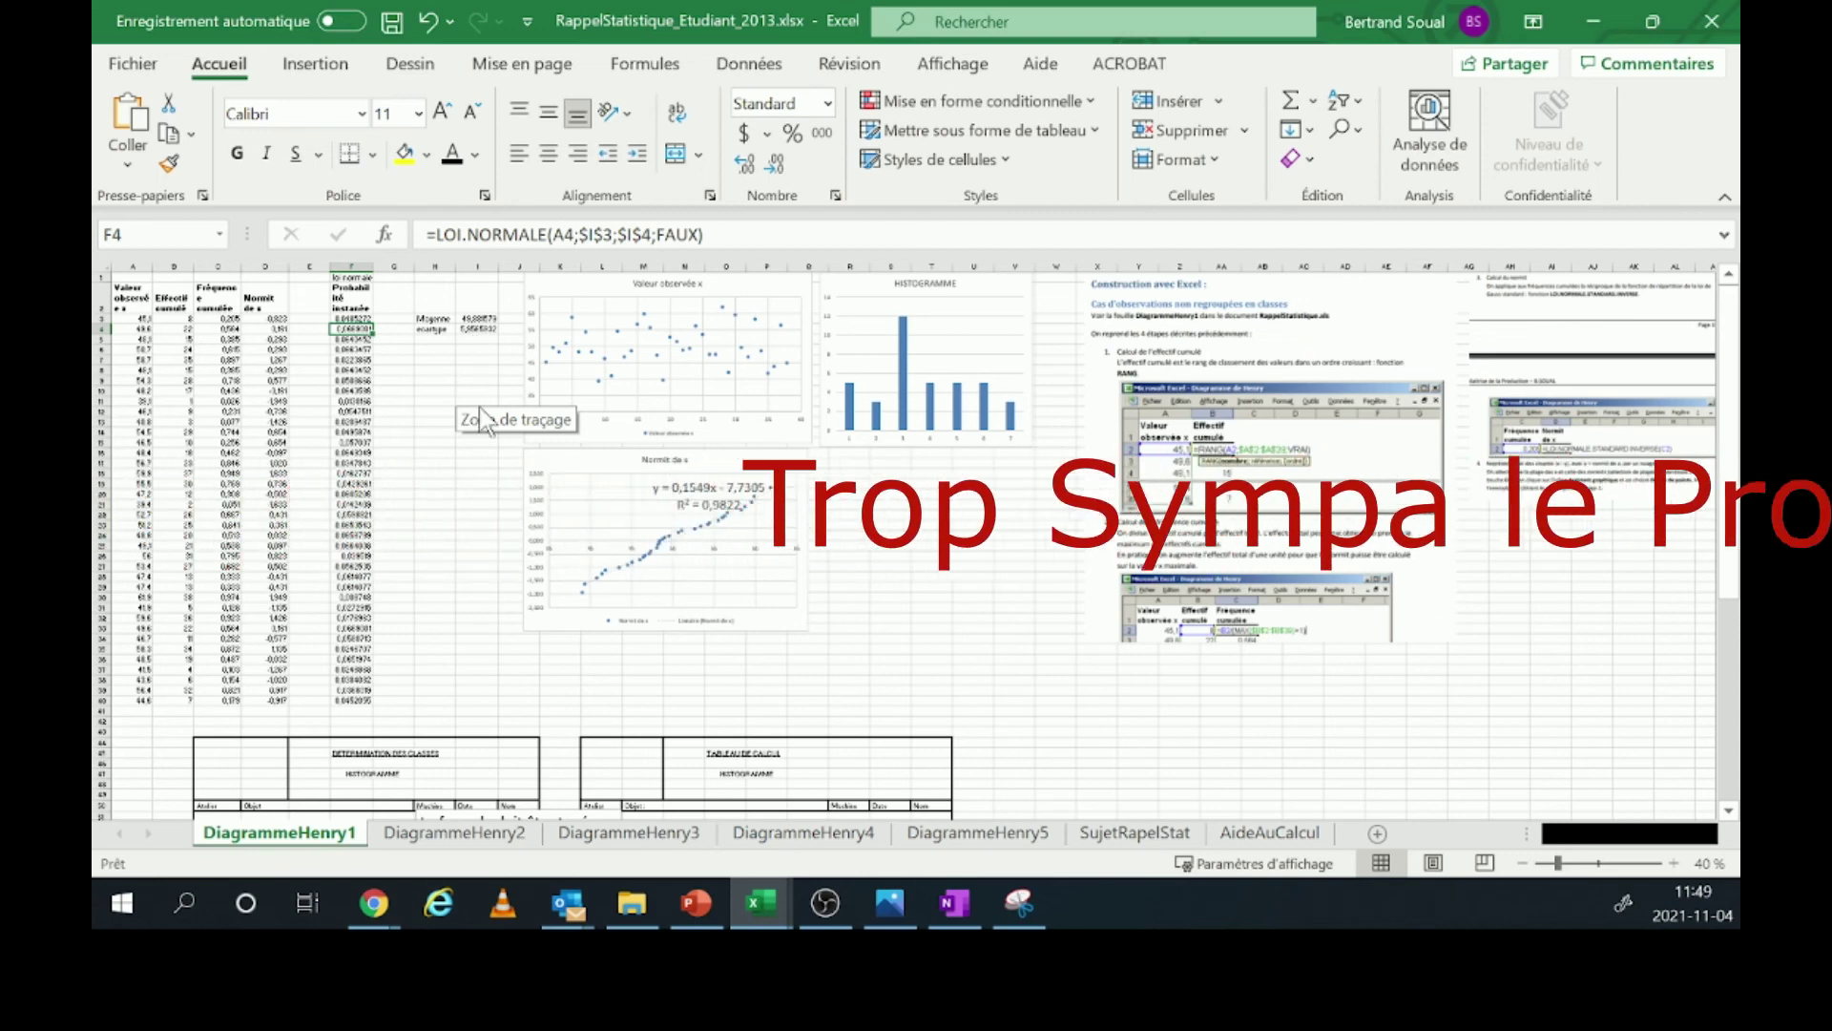
left_click(480, 319)
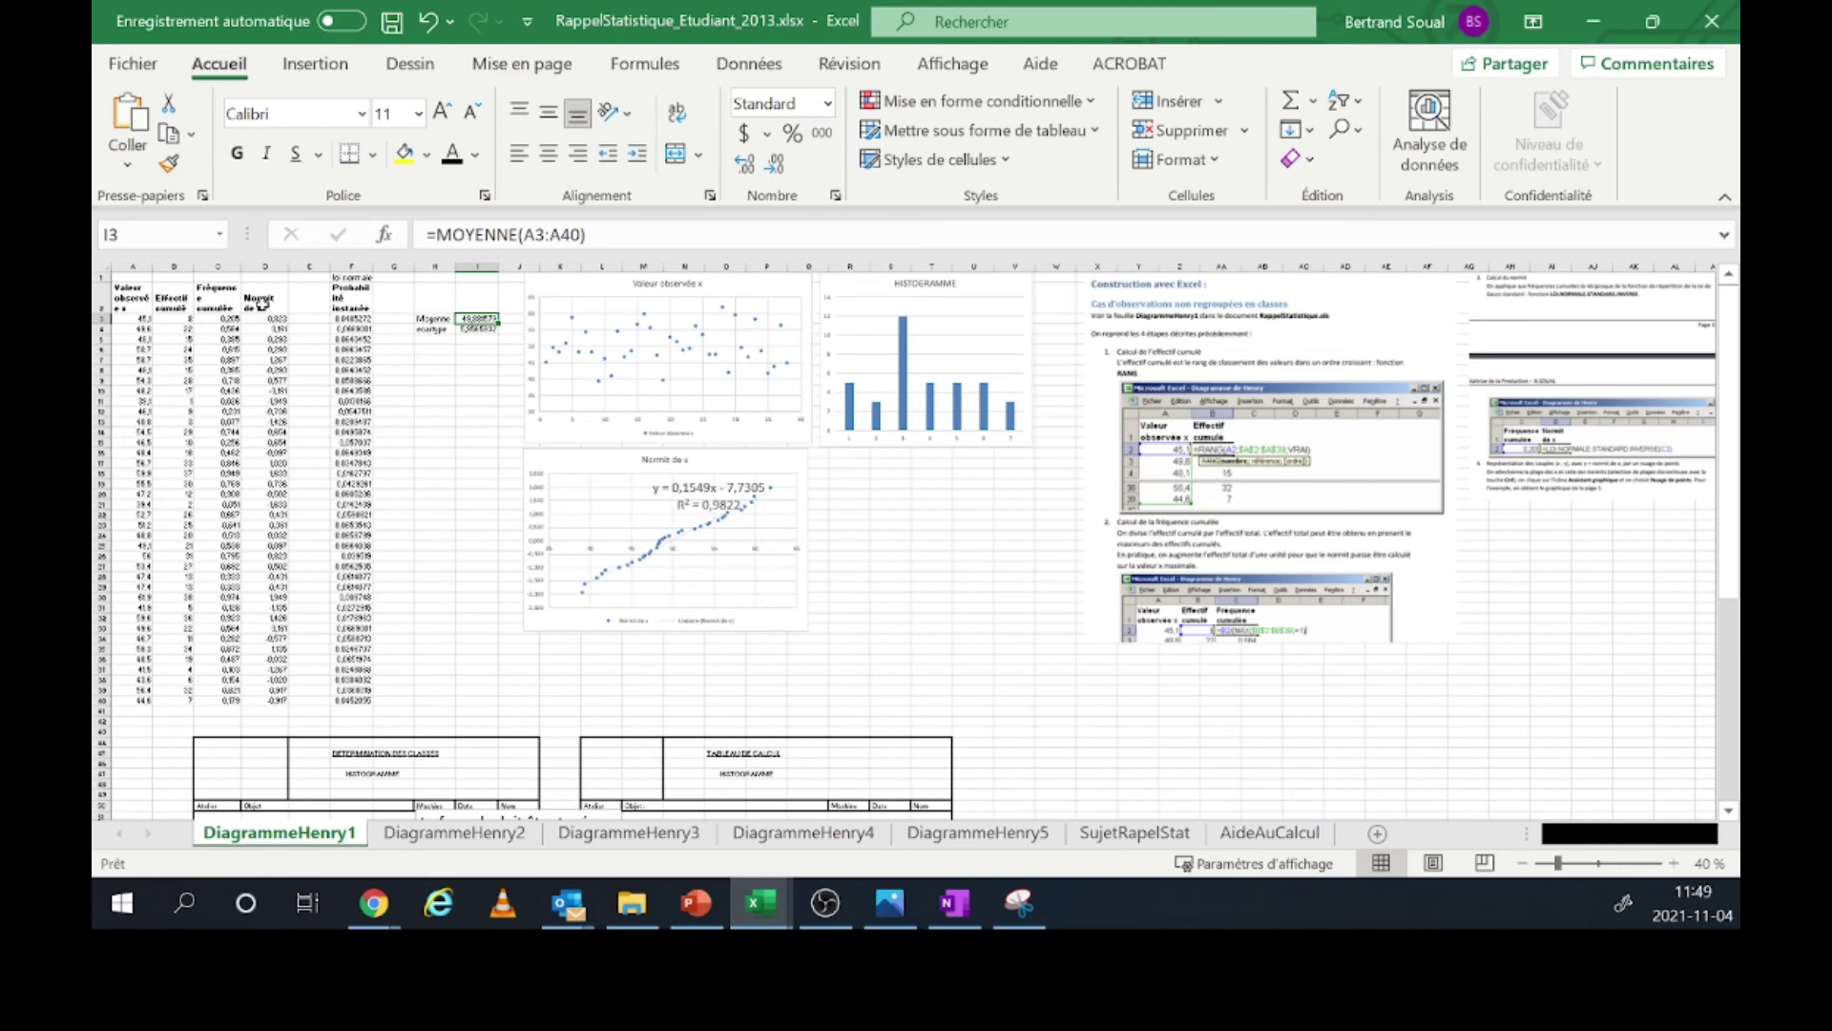
- Name the mean cell I3 Moyenneex1 and the standard deviation cell I4 Ecartype_ex1
left_click(183, 233)
type("Moyenneex1")
key("Return")
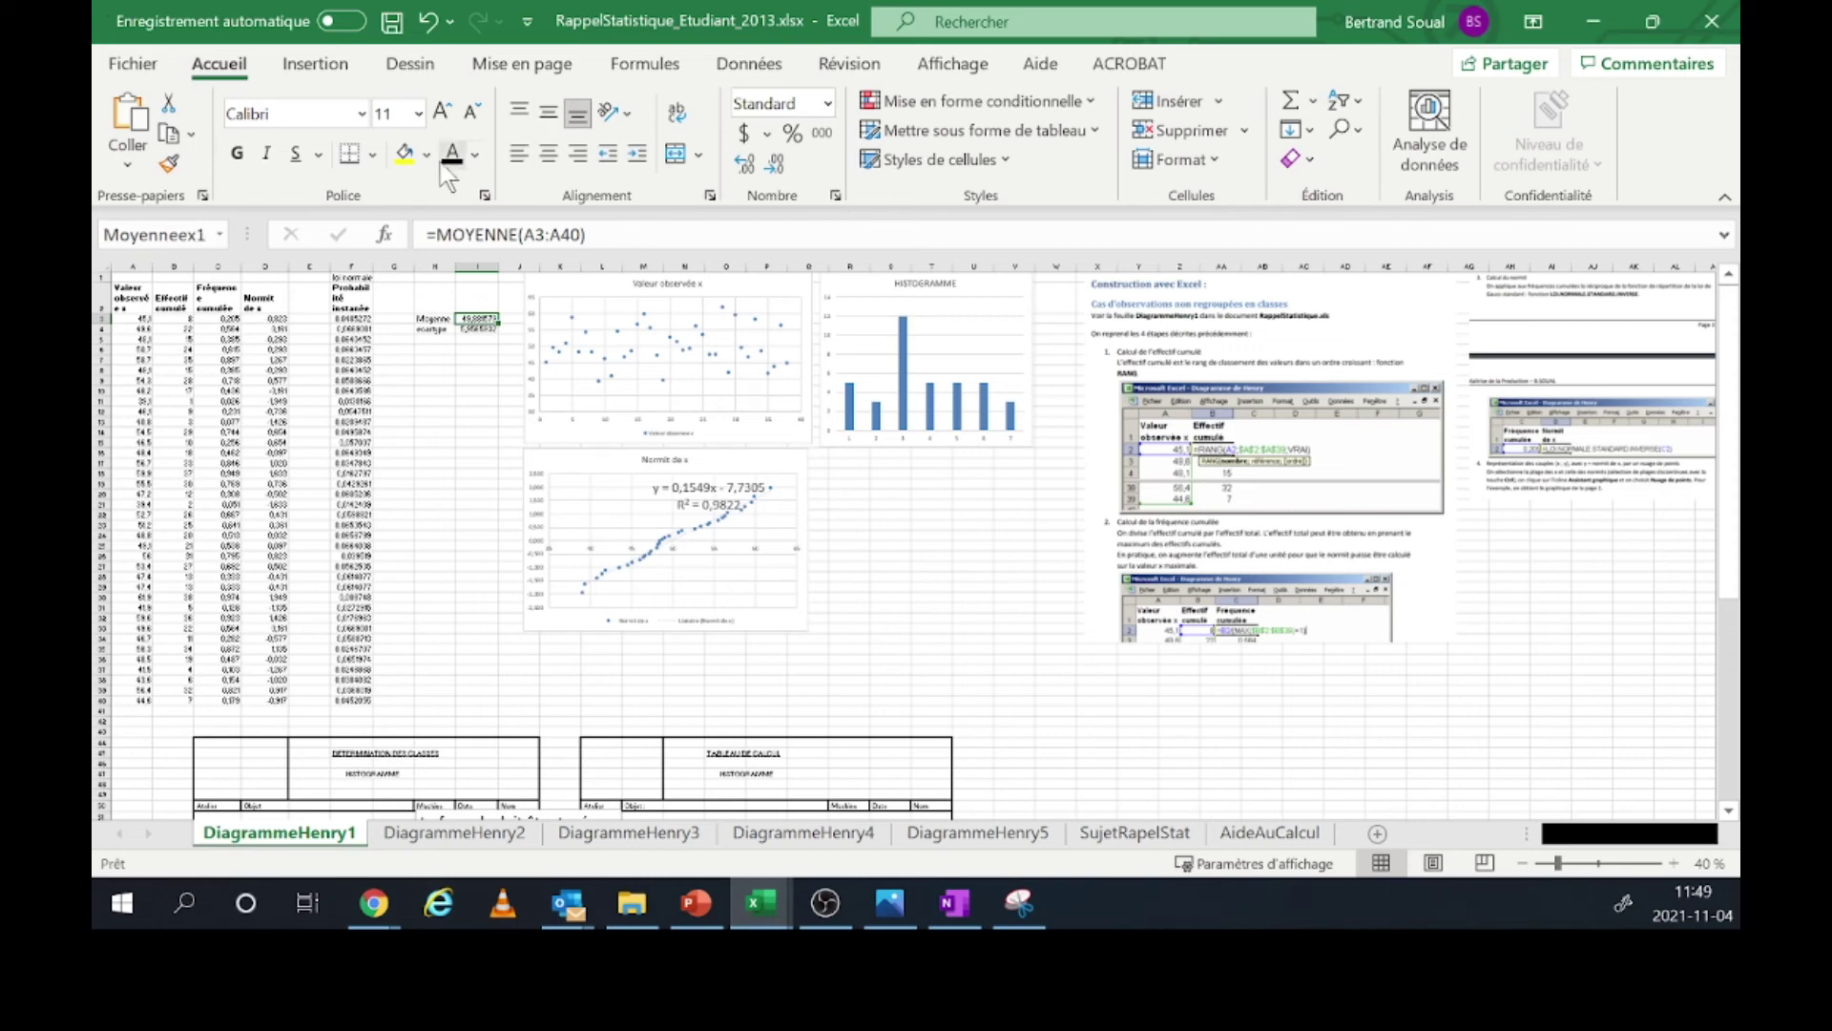
left_click(477, 329)
left_click(204, 243)
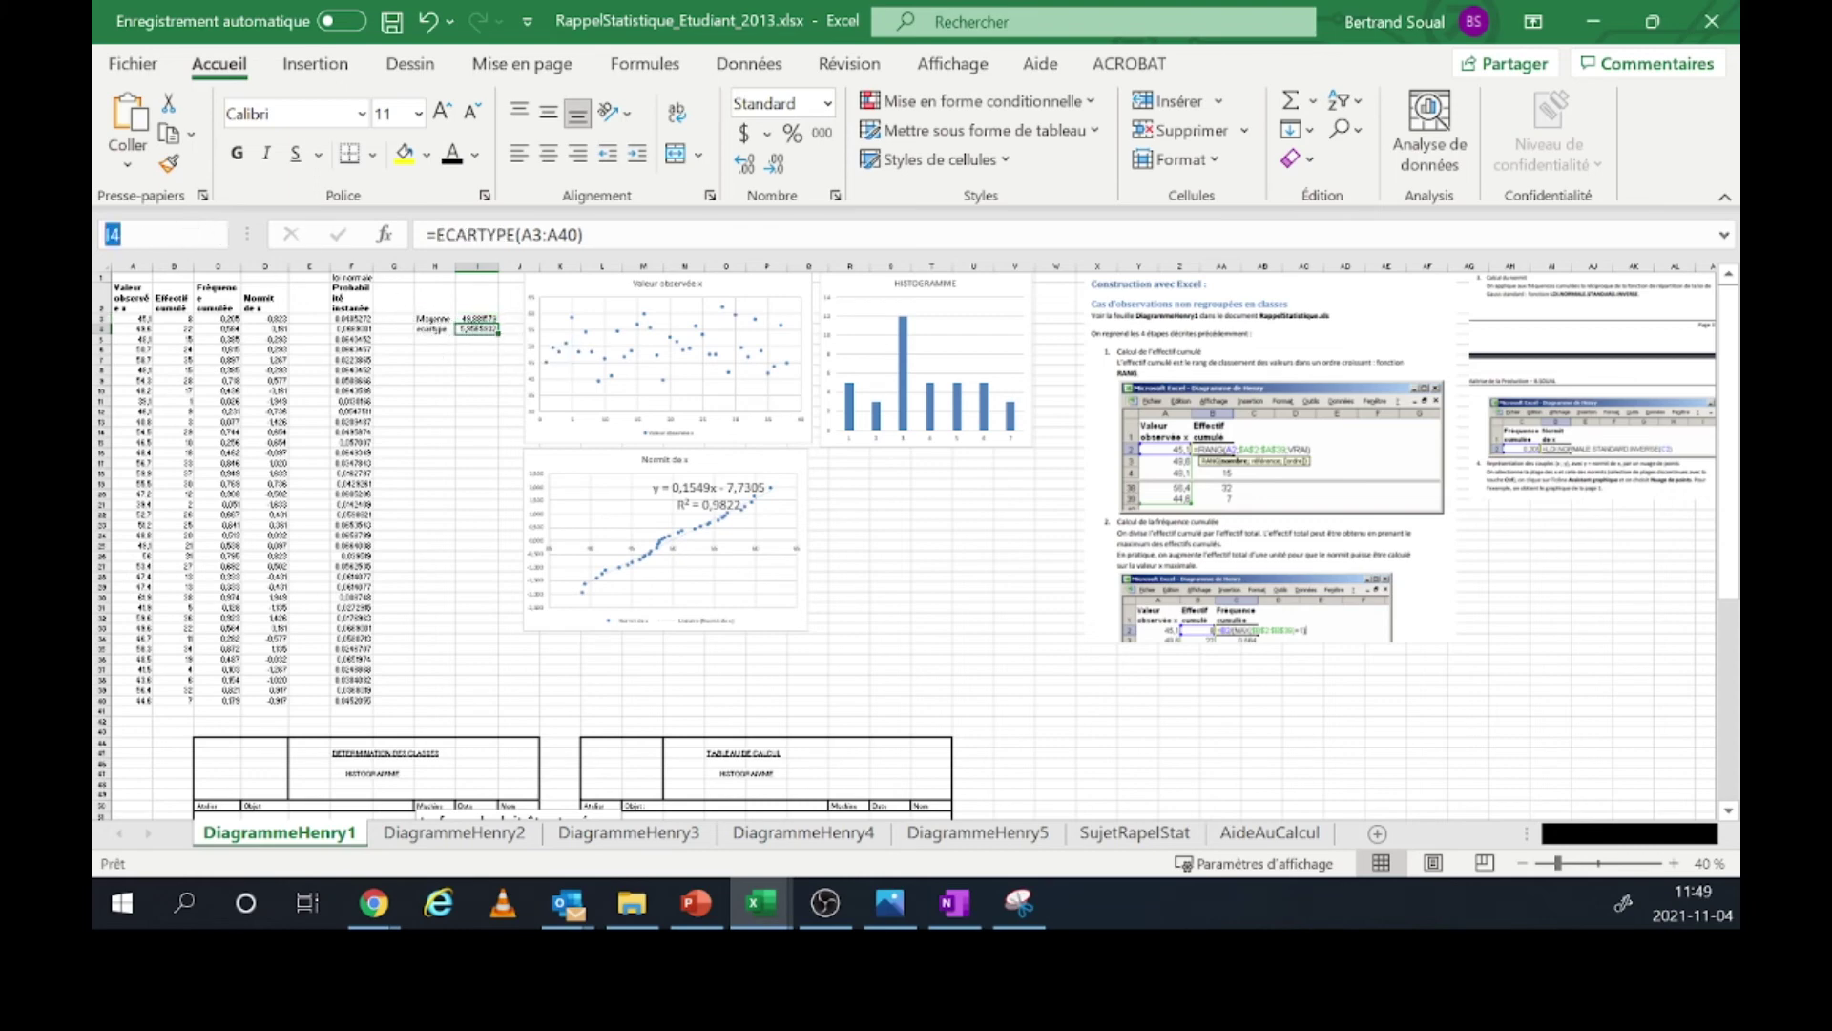
type("Ecartype_ex1")
key("Return")
left_click(481, 320)
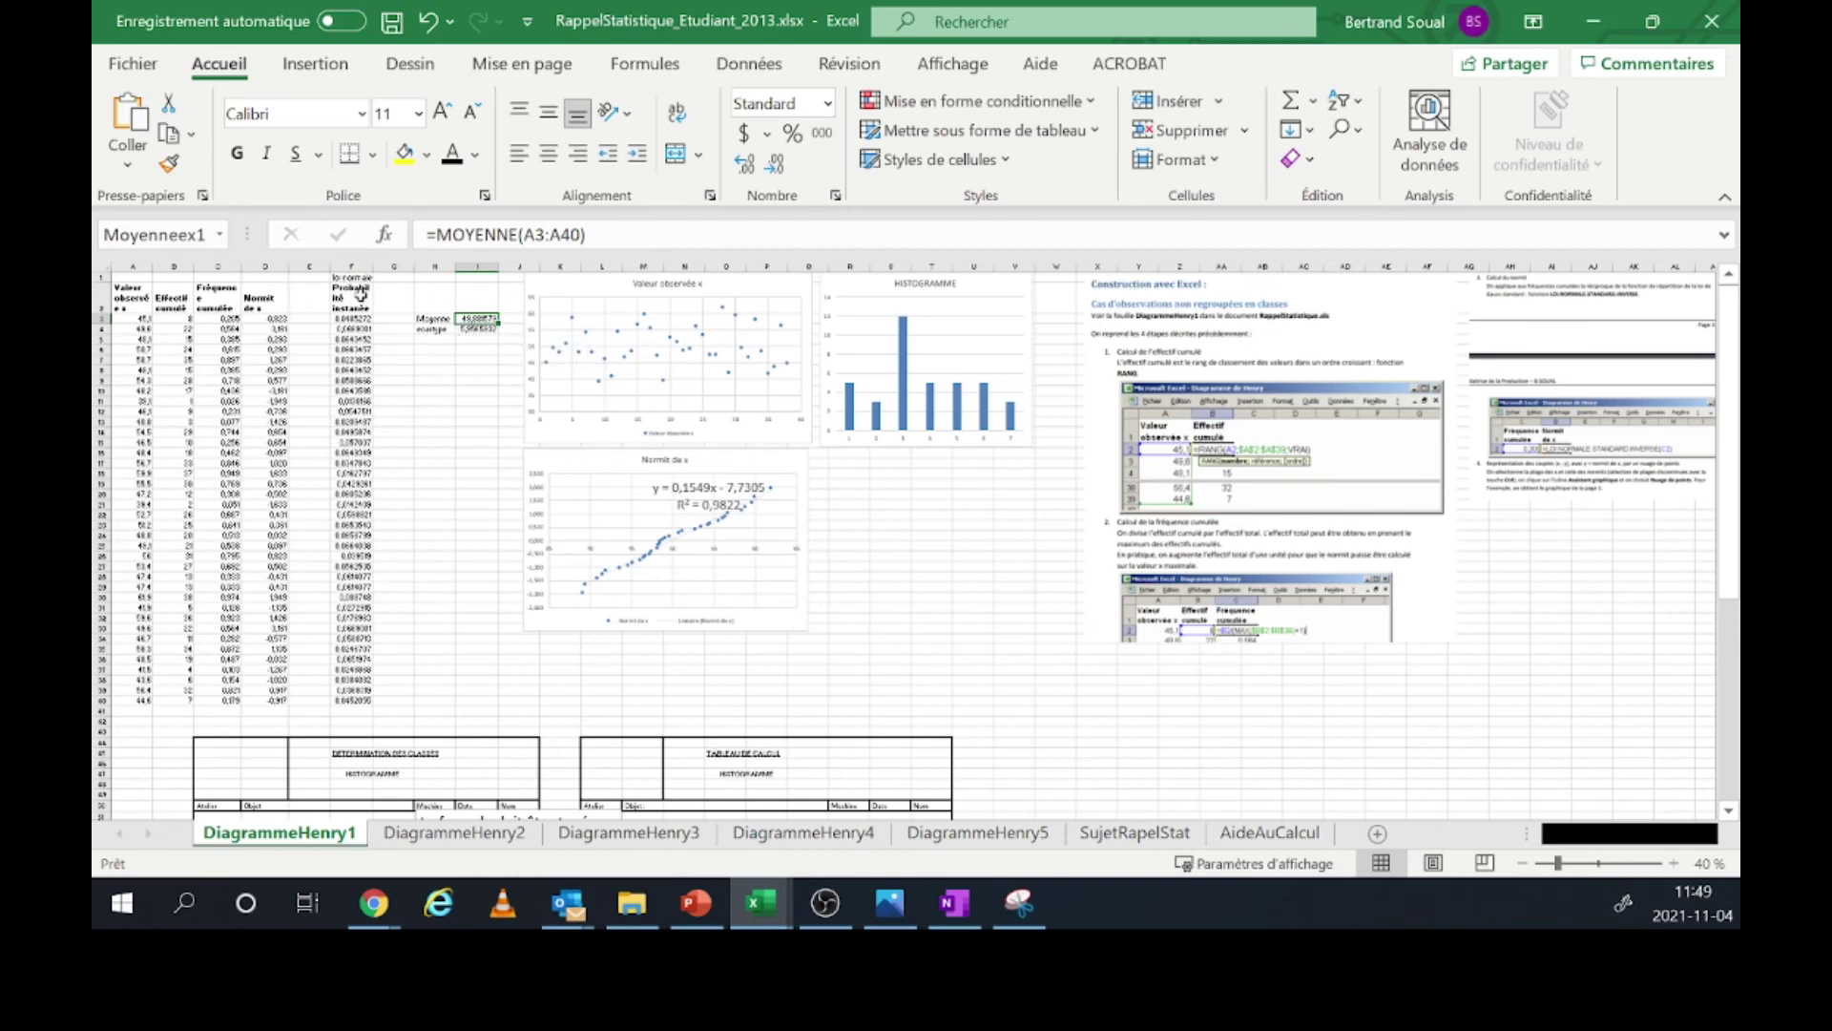
- Enter =LOI.NORMALE(A3;Moyenneex1;Ecartype_ex1;FAUX) in G3, using the named cells for the mean and standard deviation
left_click(397, 318)
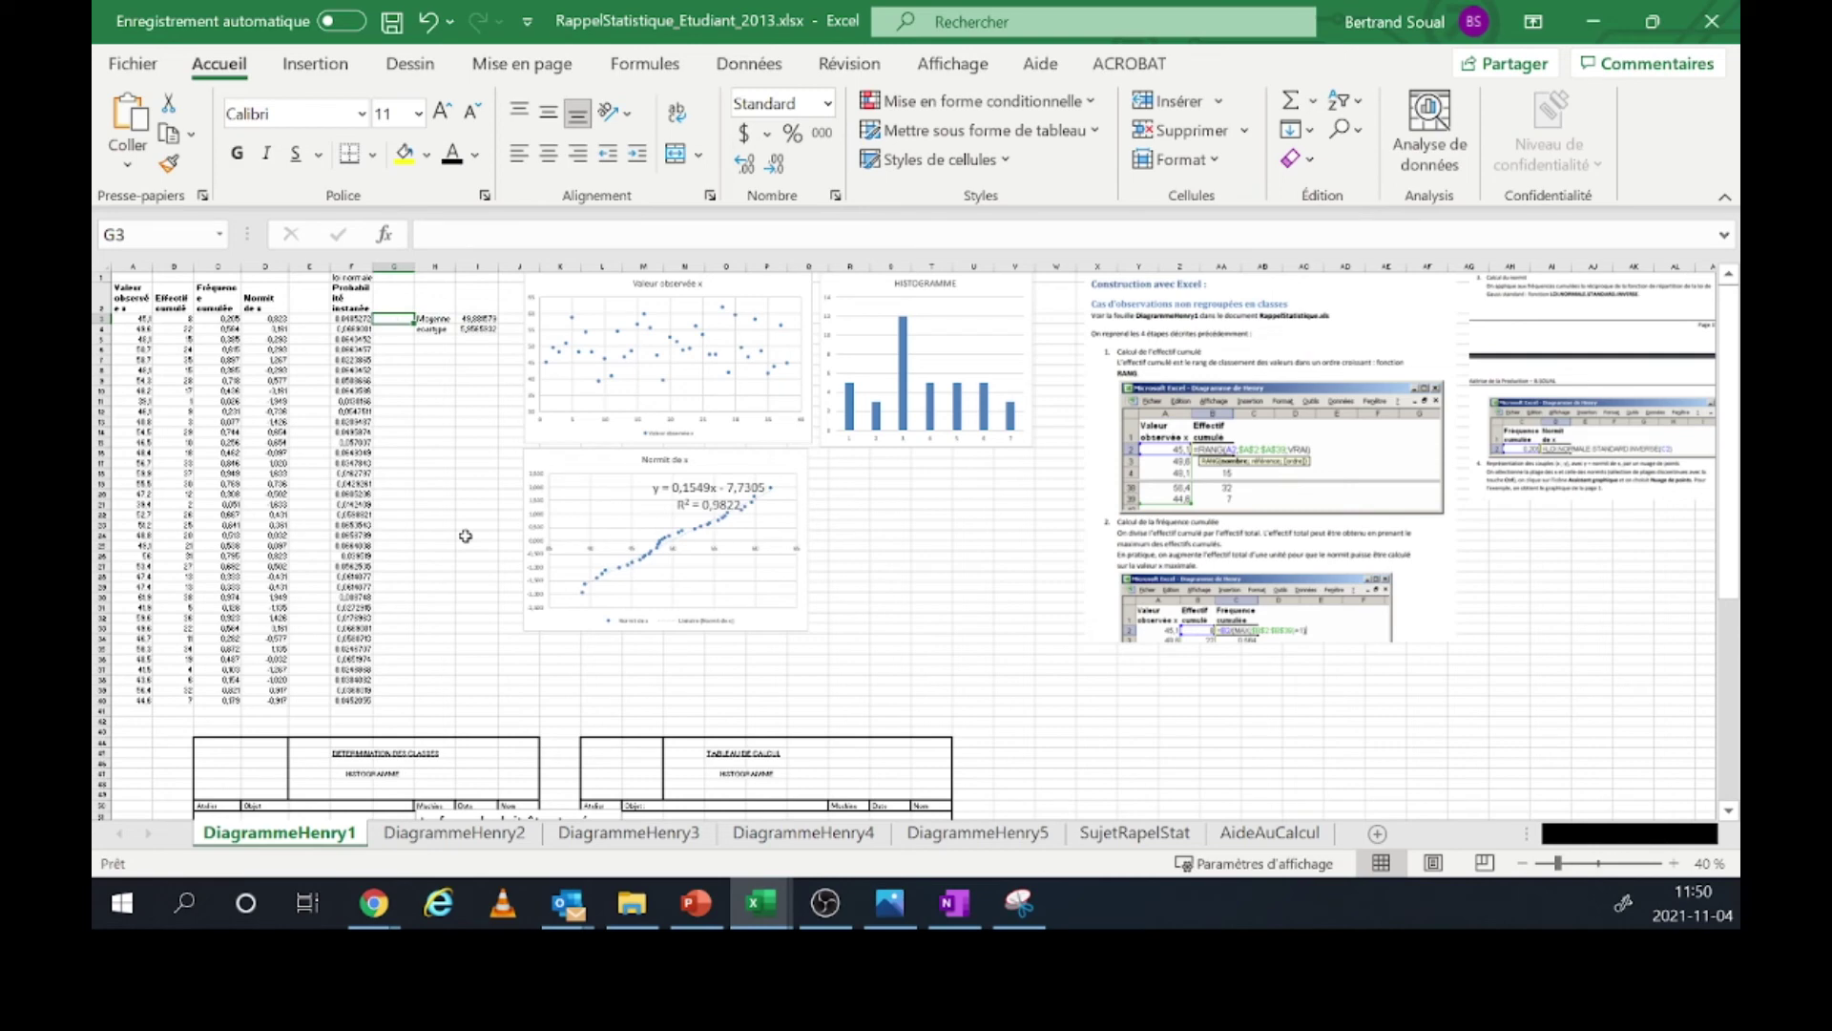
type("=loi")
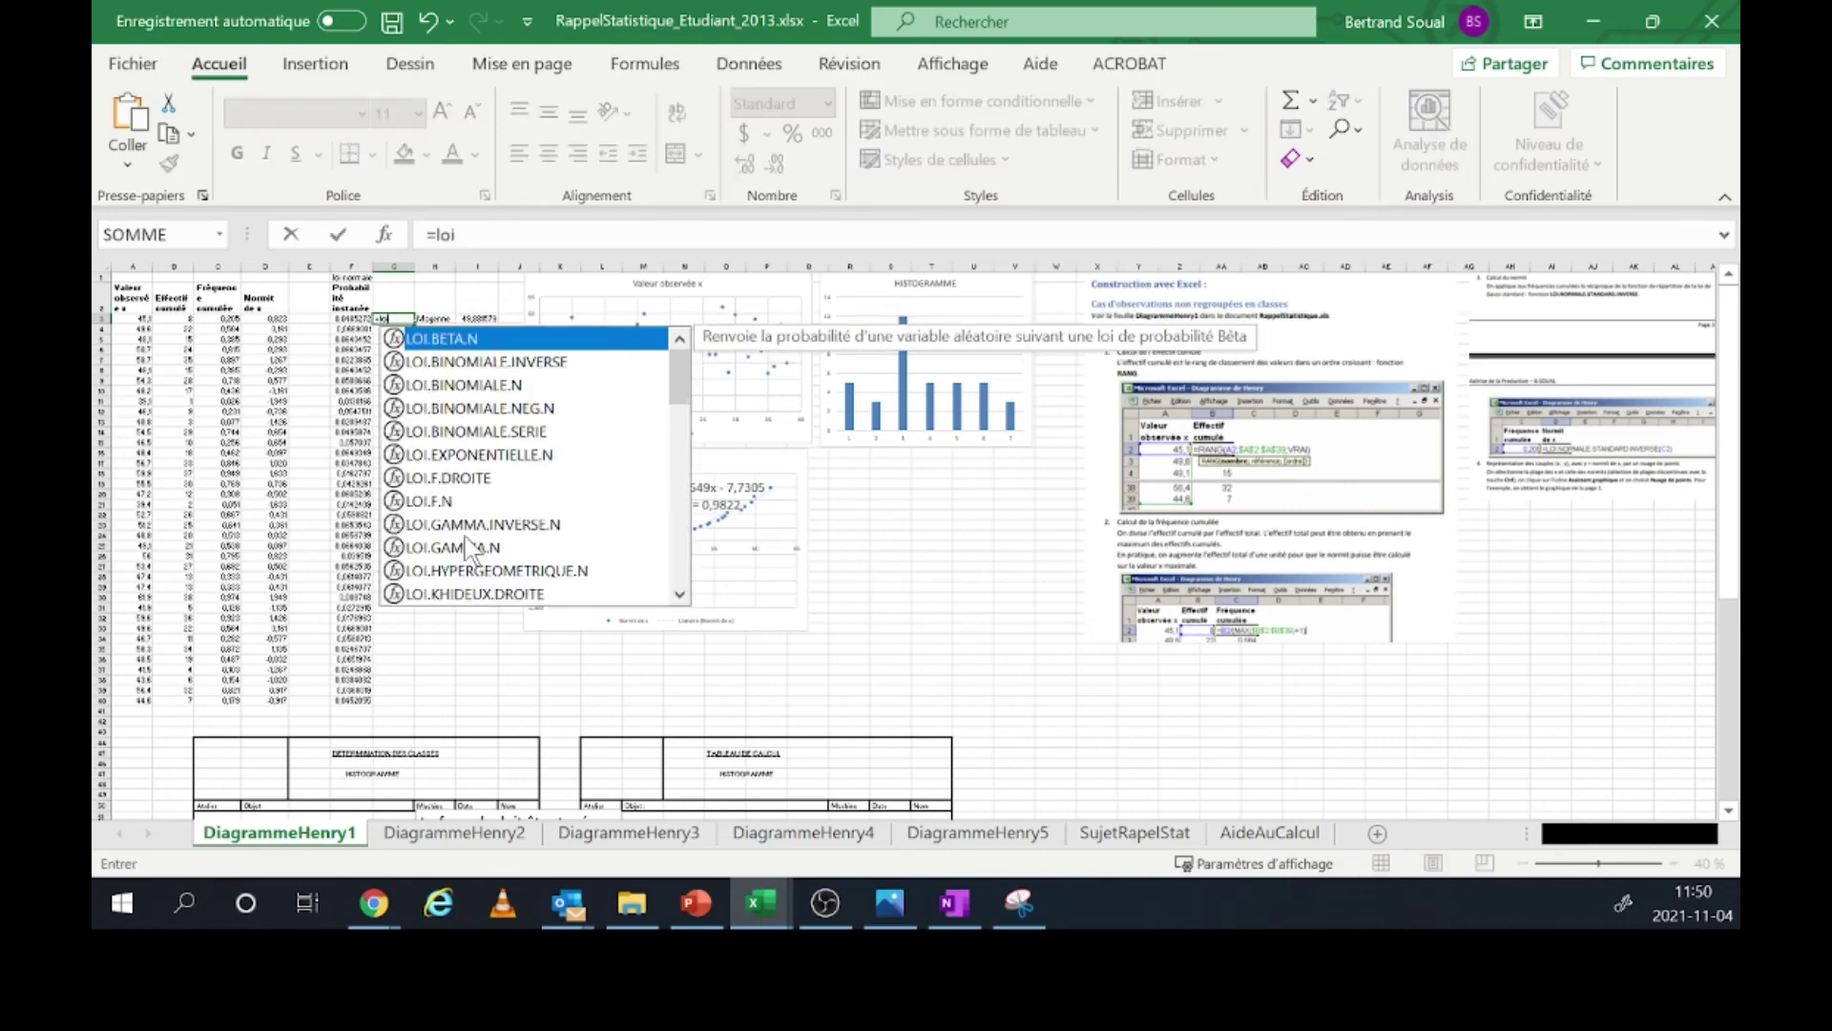
type(".nom")
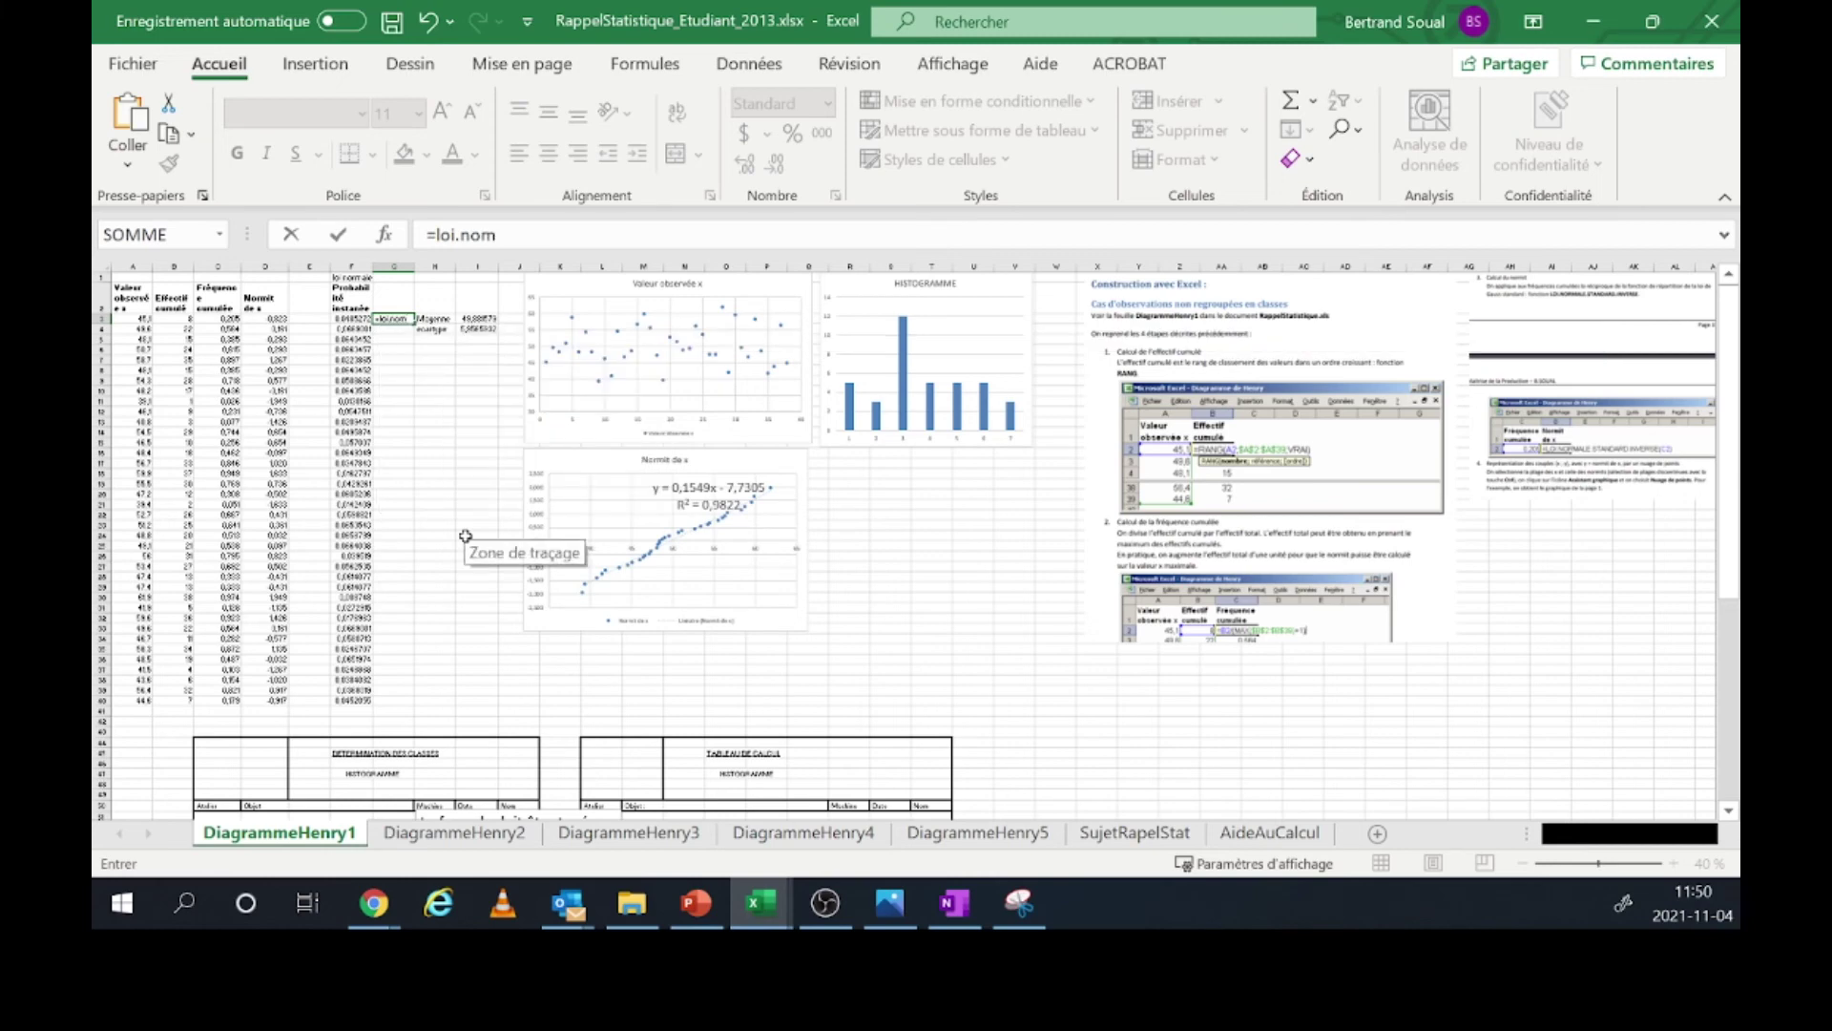
key("BackSpace")
type("rma")
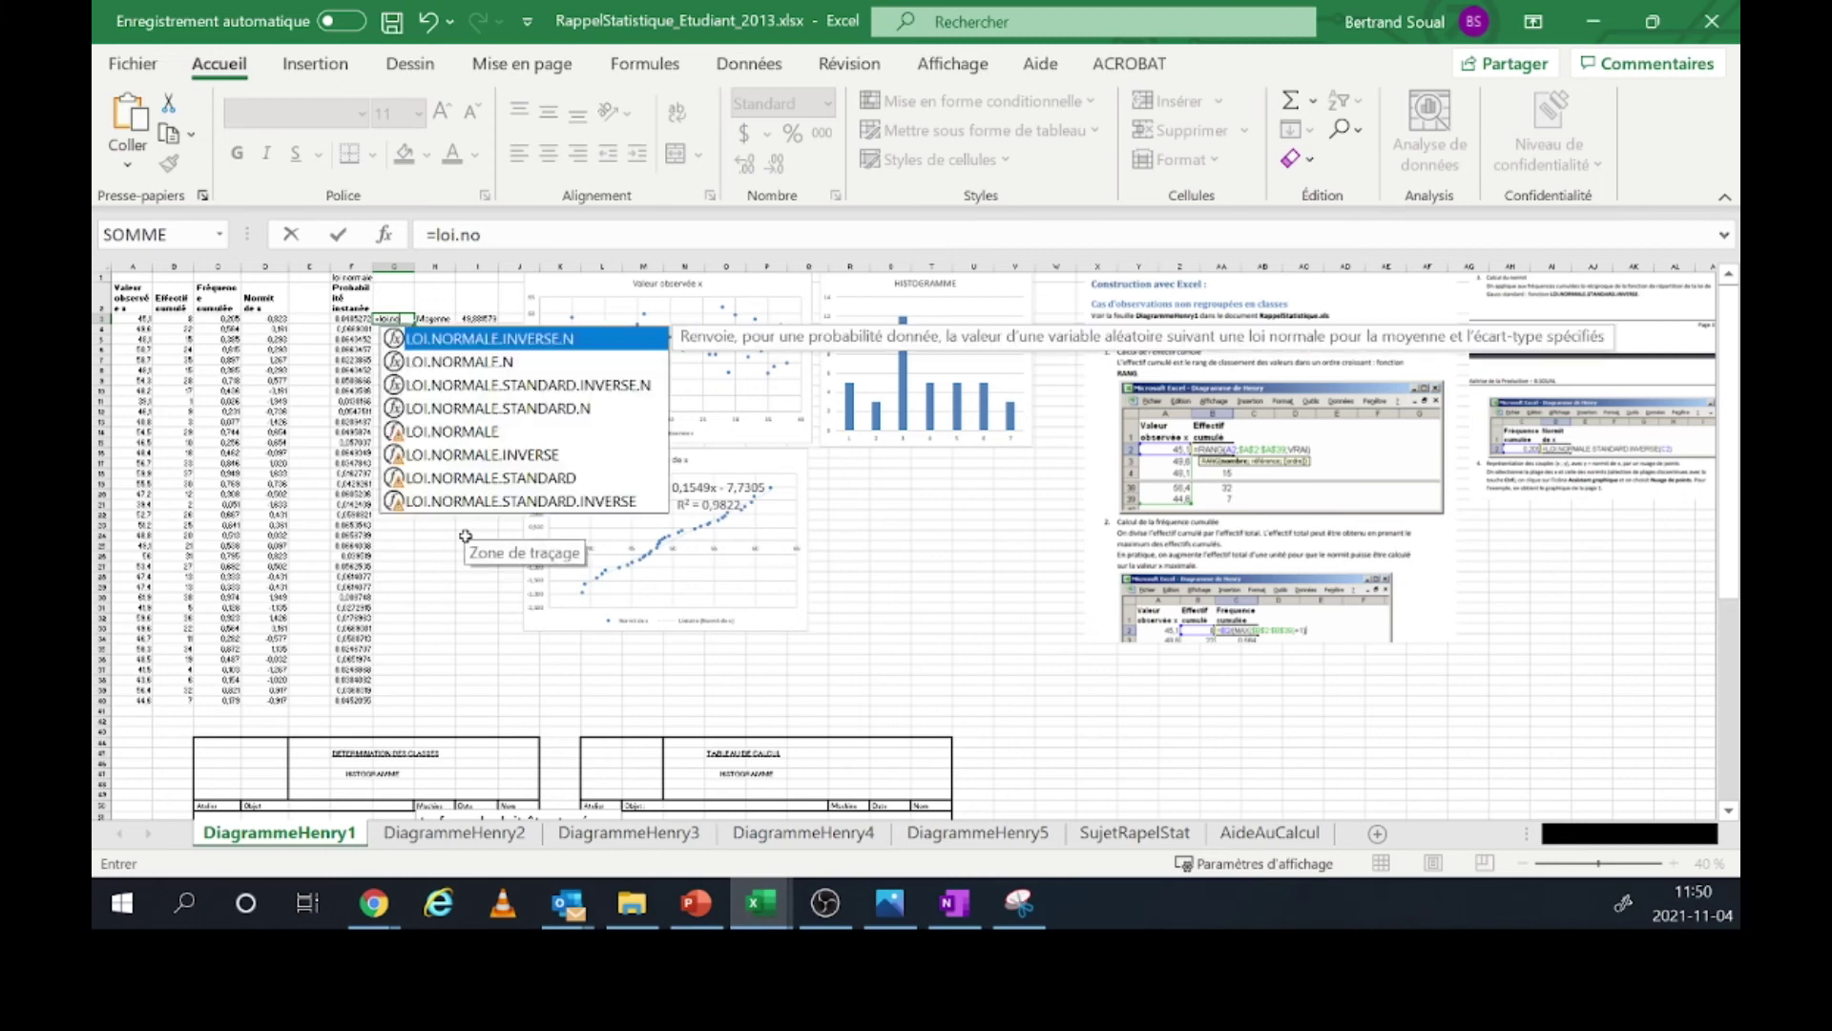
double_click(572, 431)
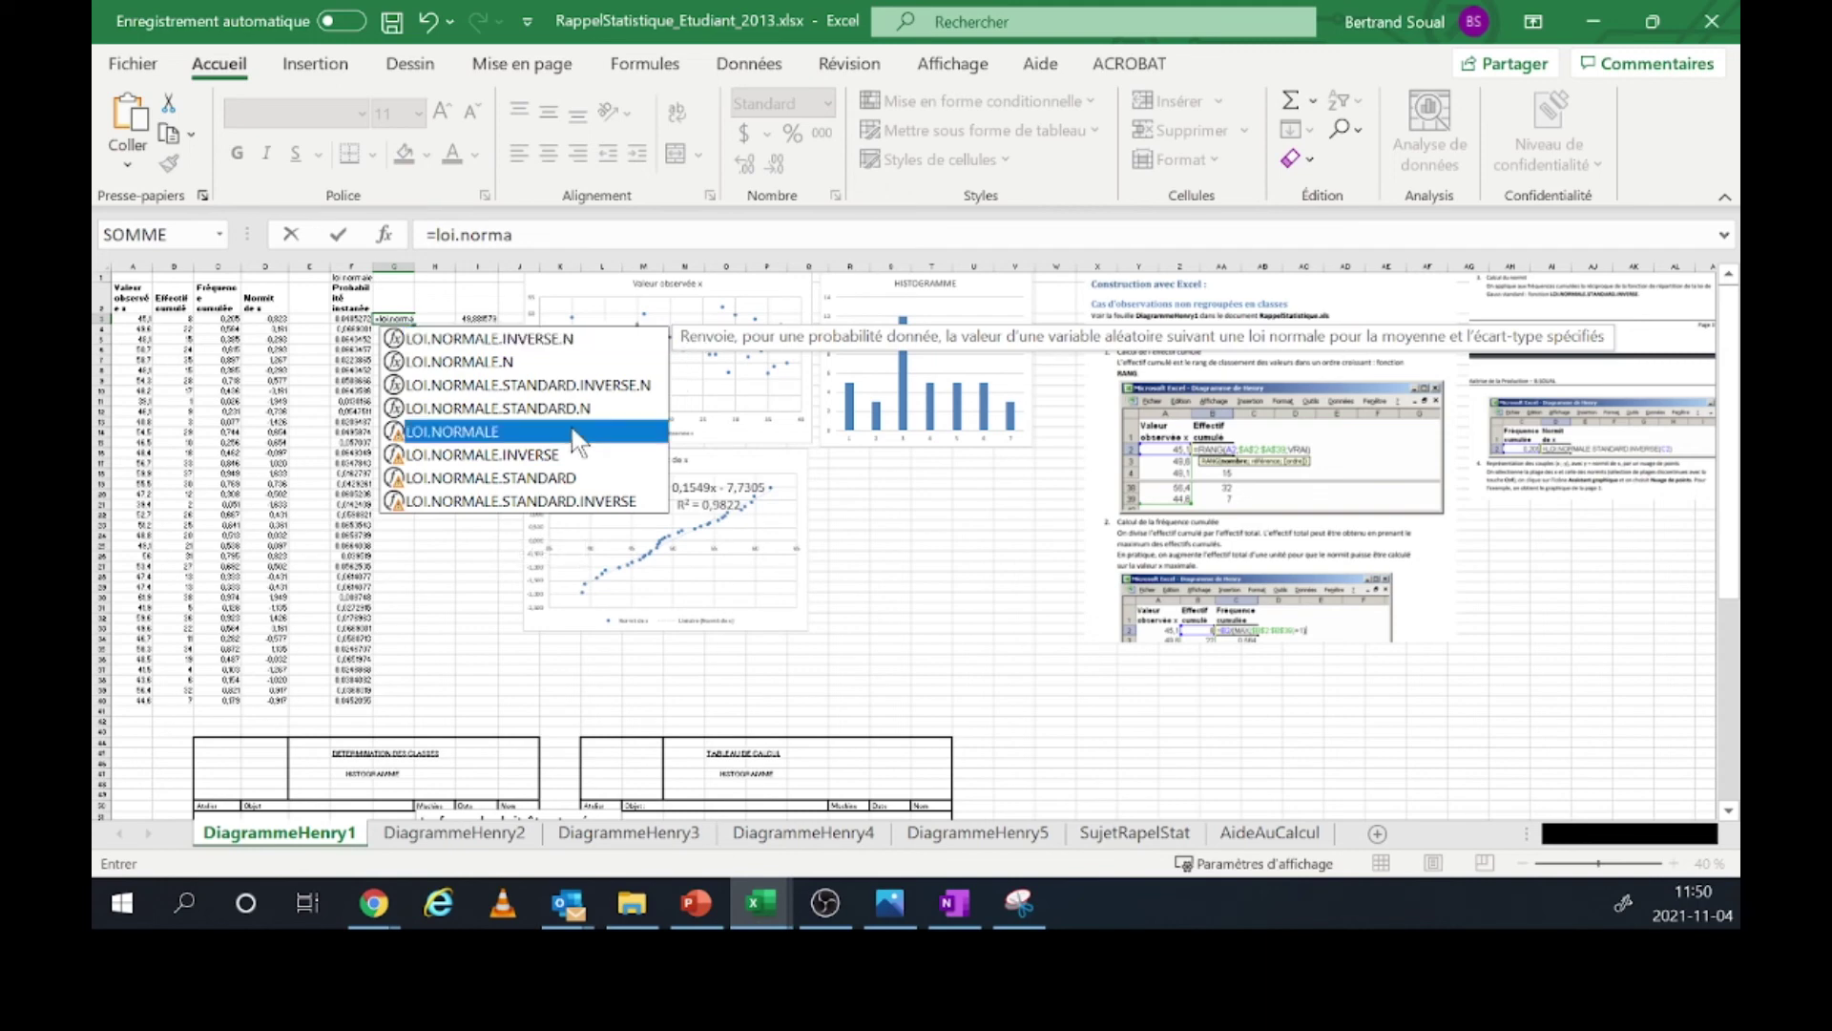
left_click(141, 320)
type(";moy")
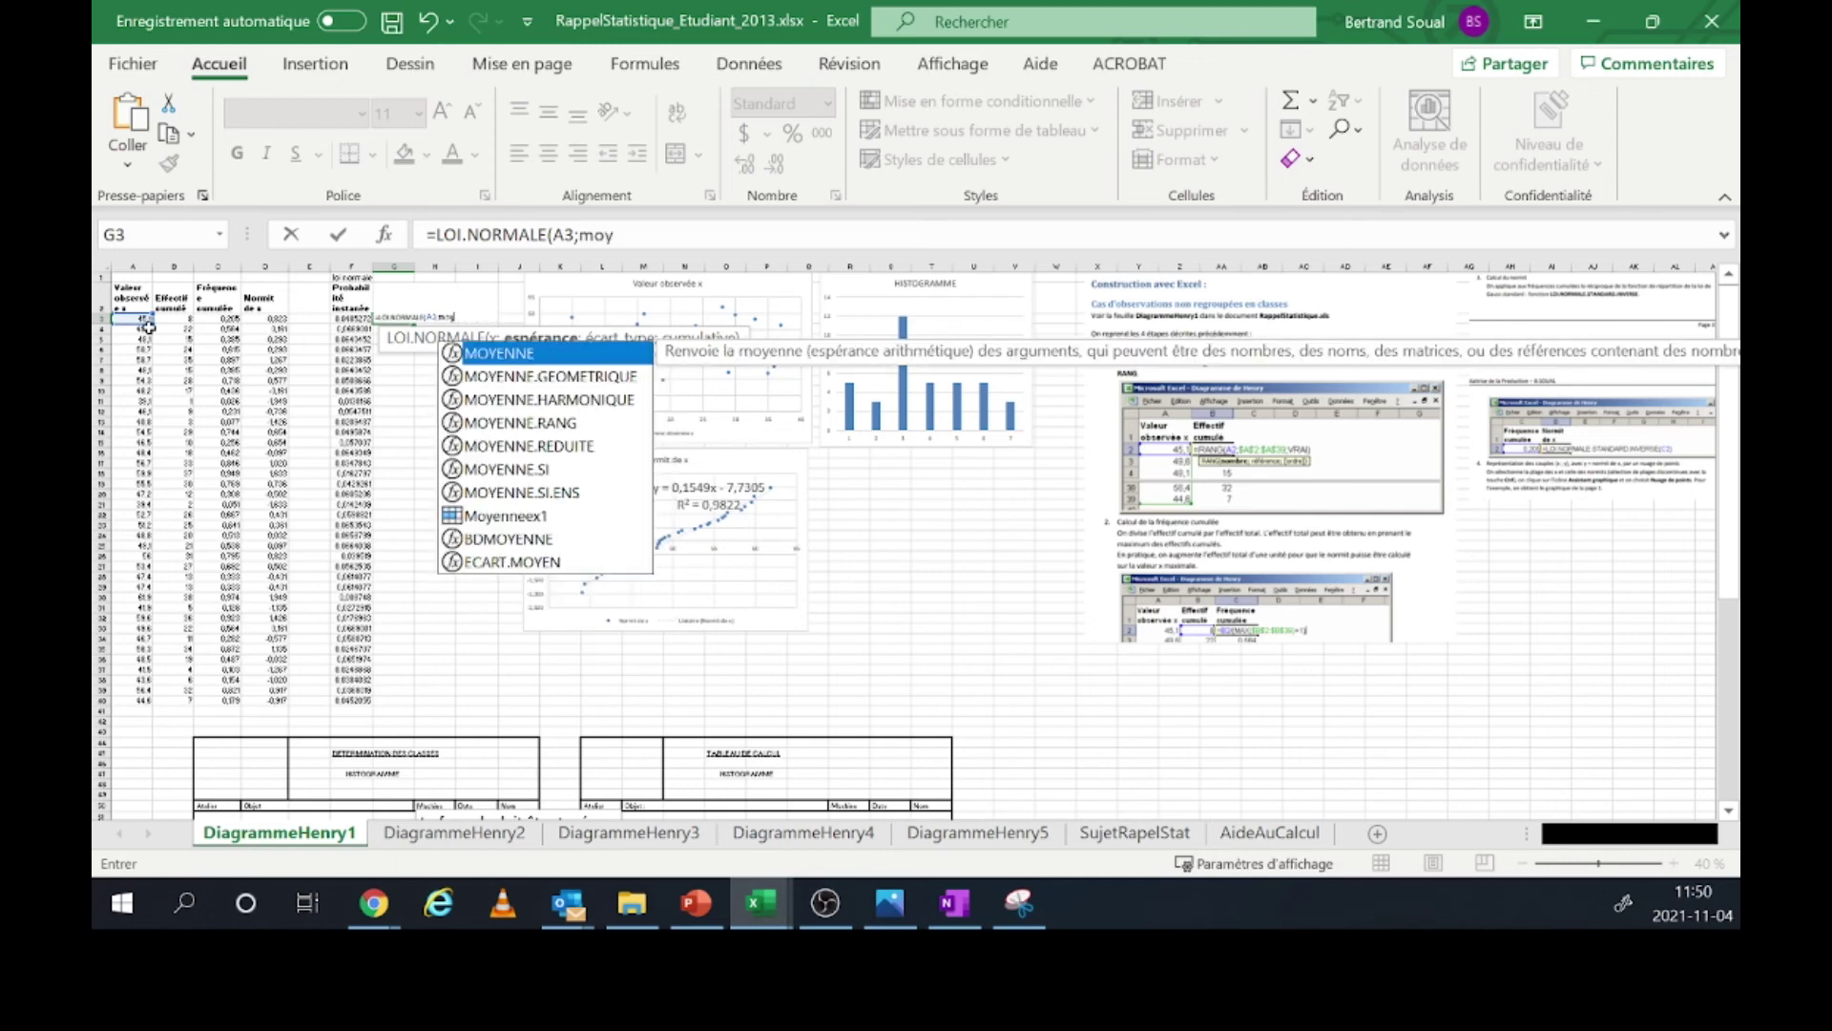
double_click(540, 521)
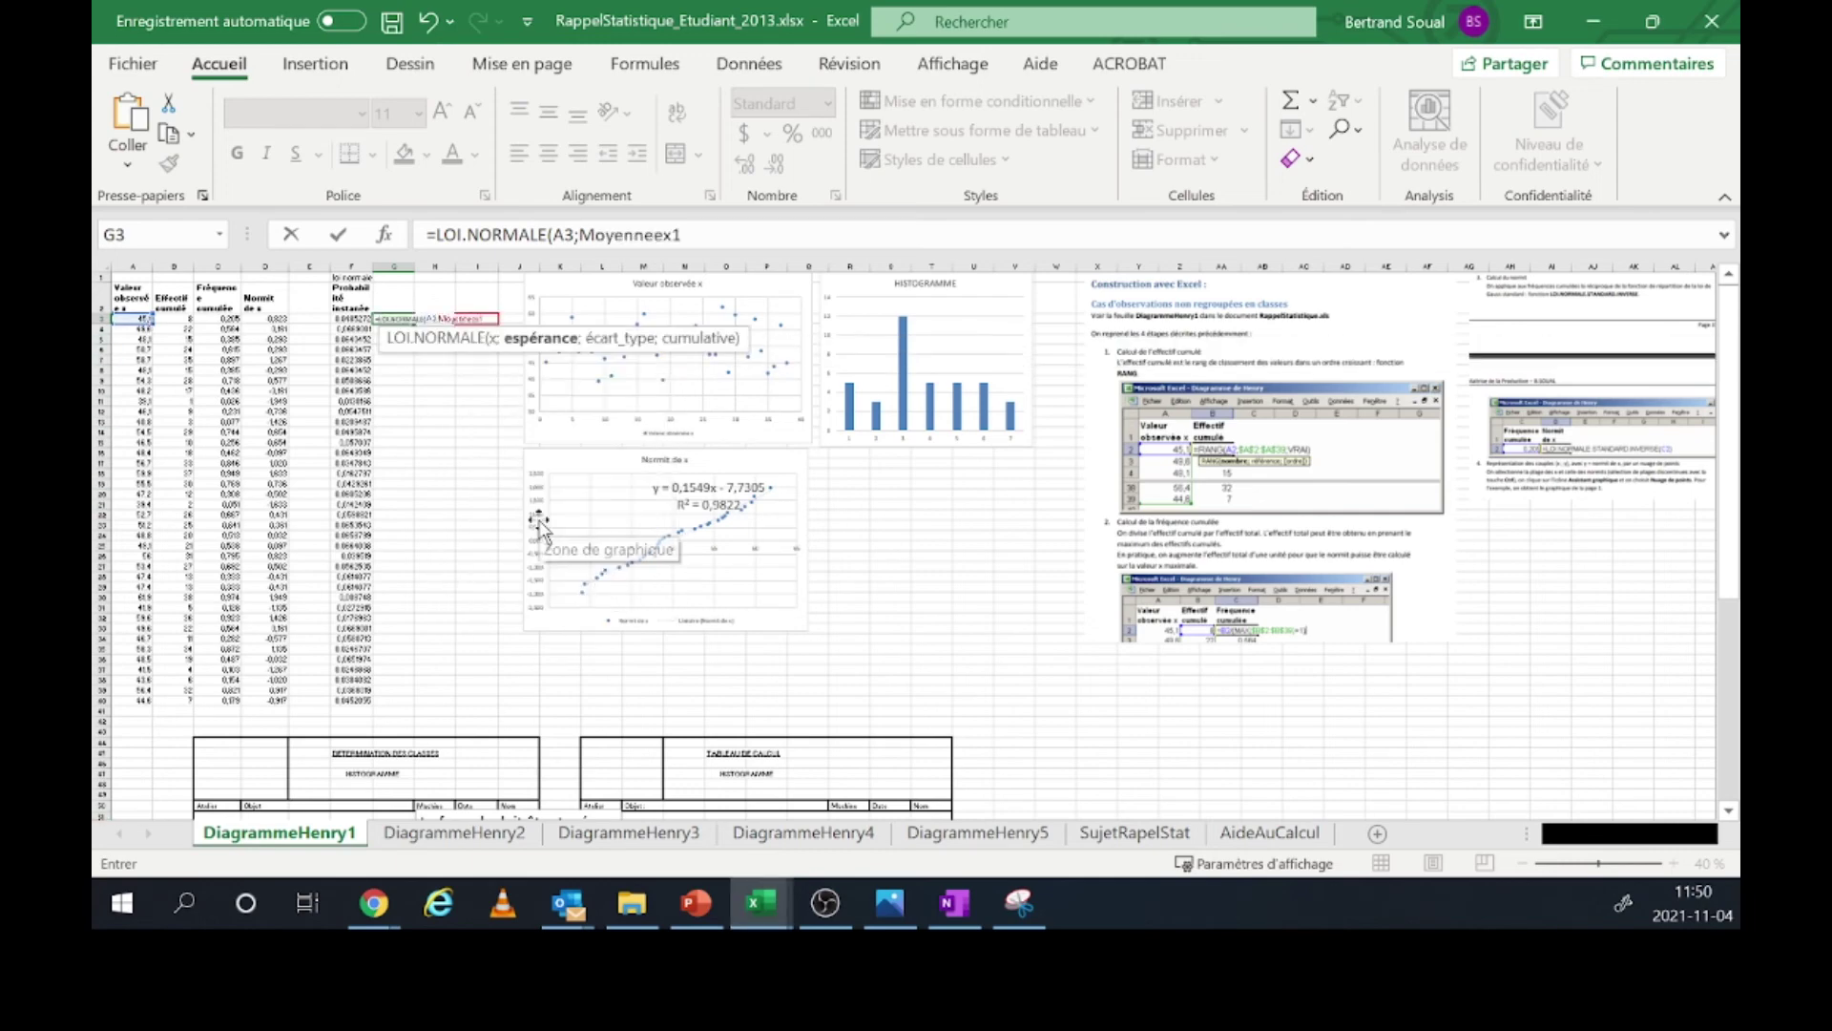
type(";eca")
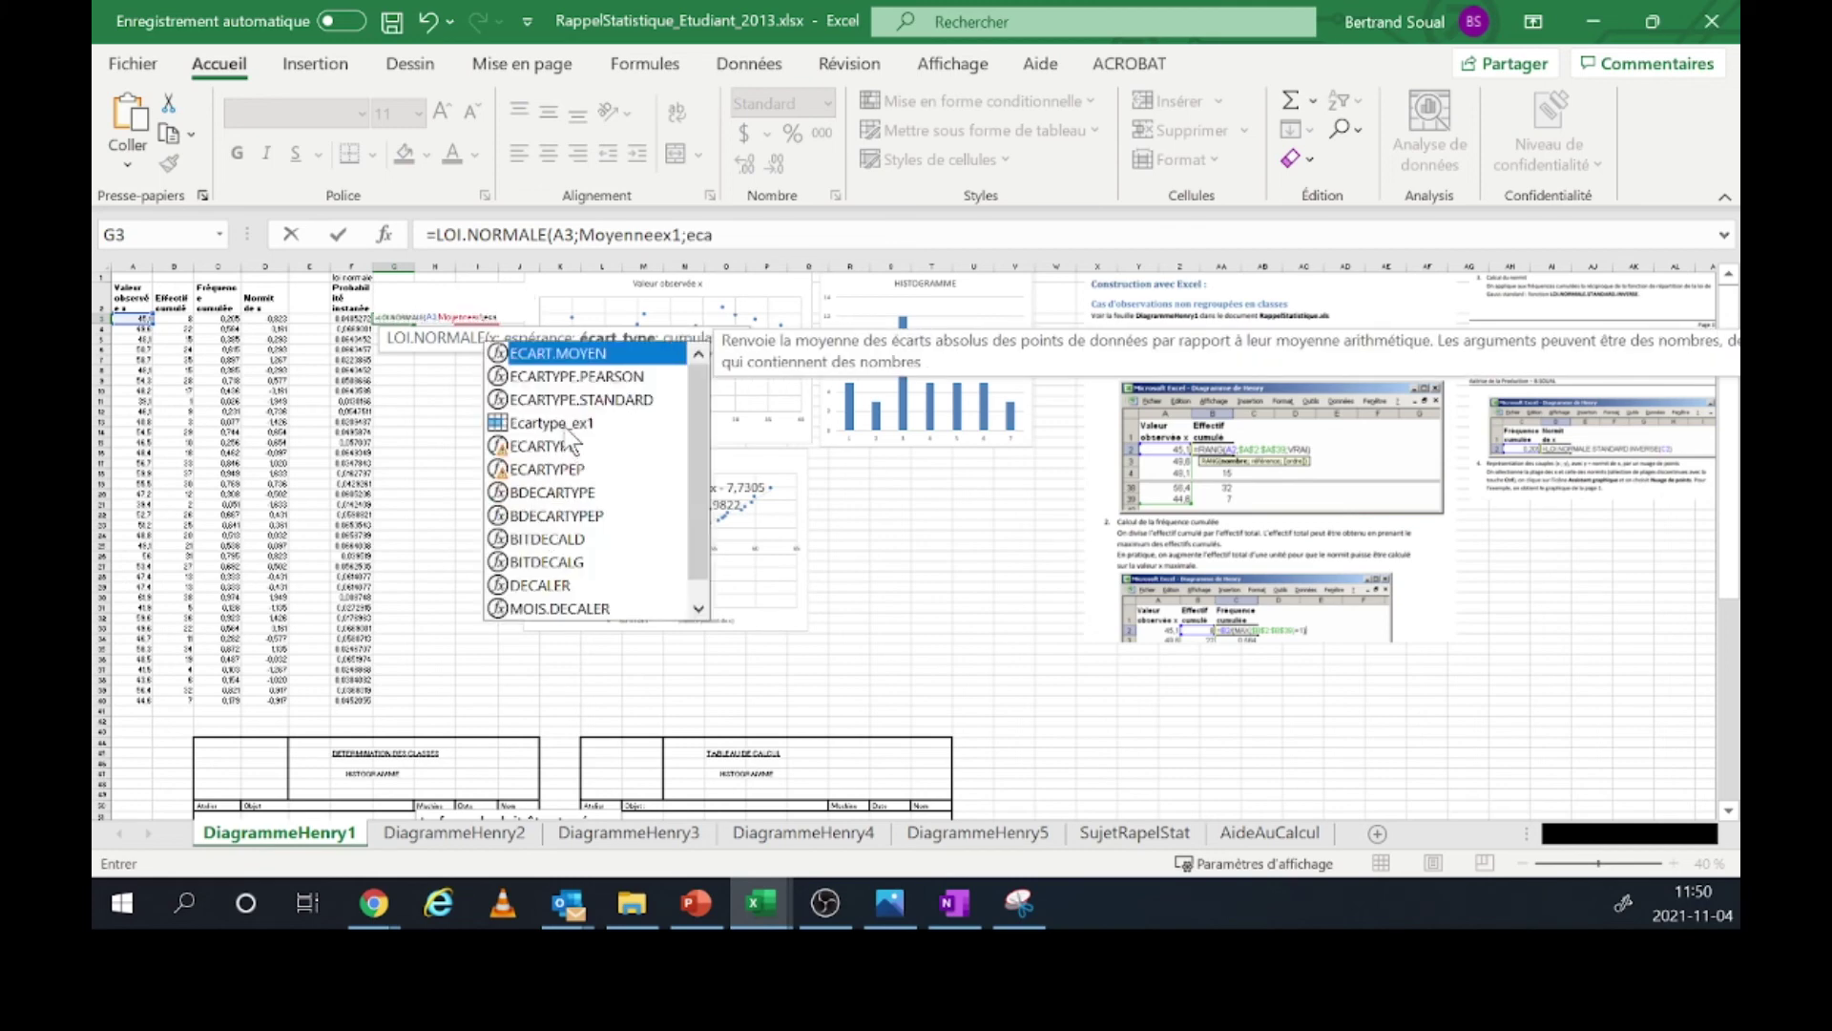
double_click(565, 426)
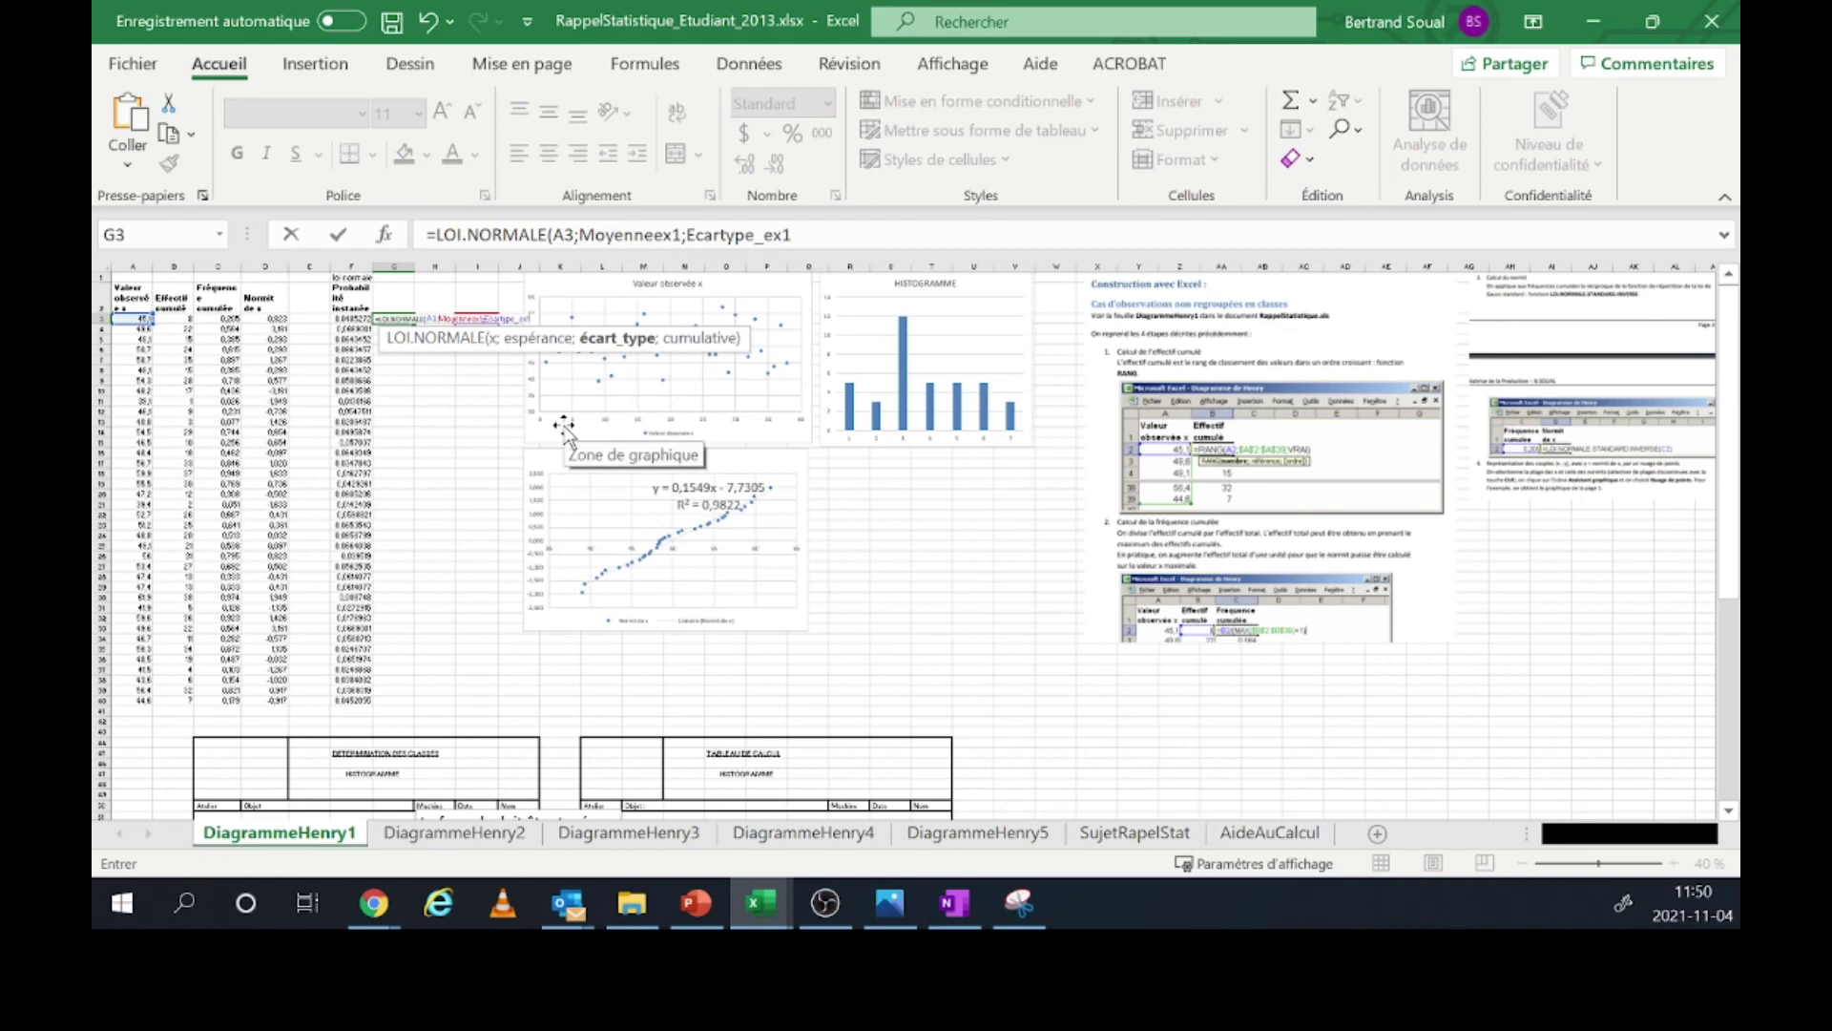
type(";fa")
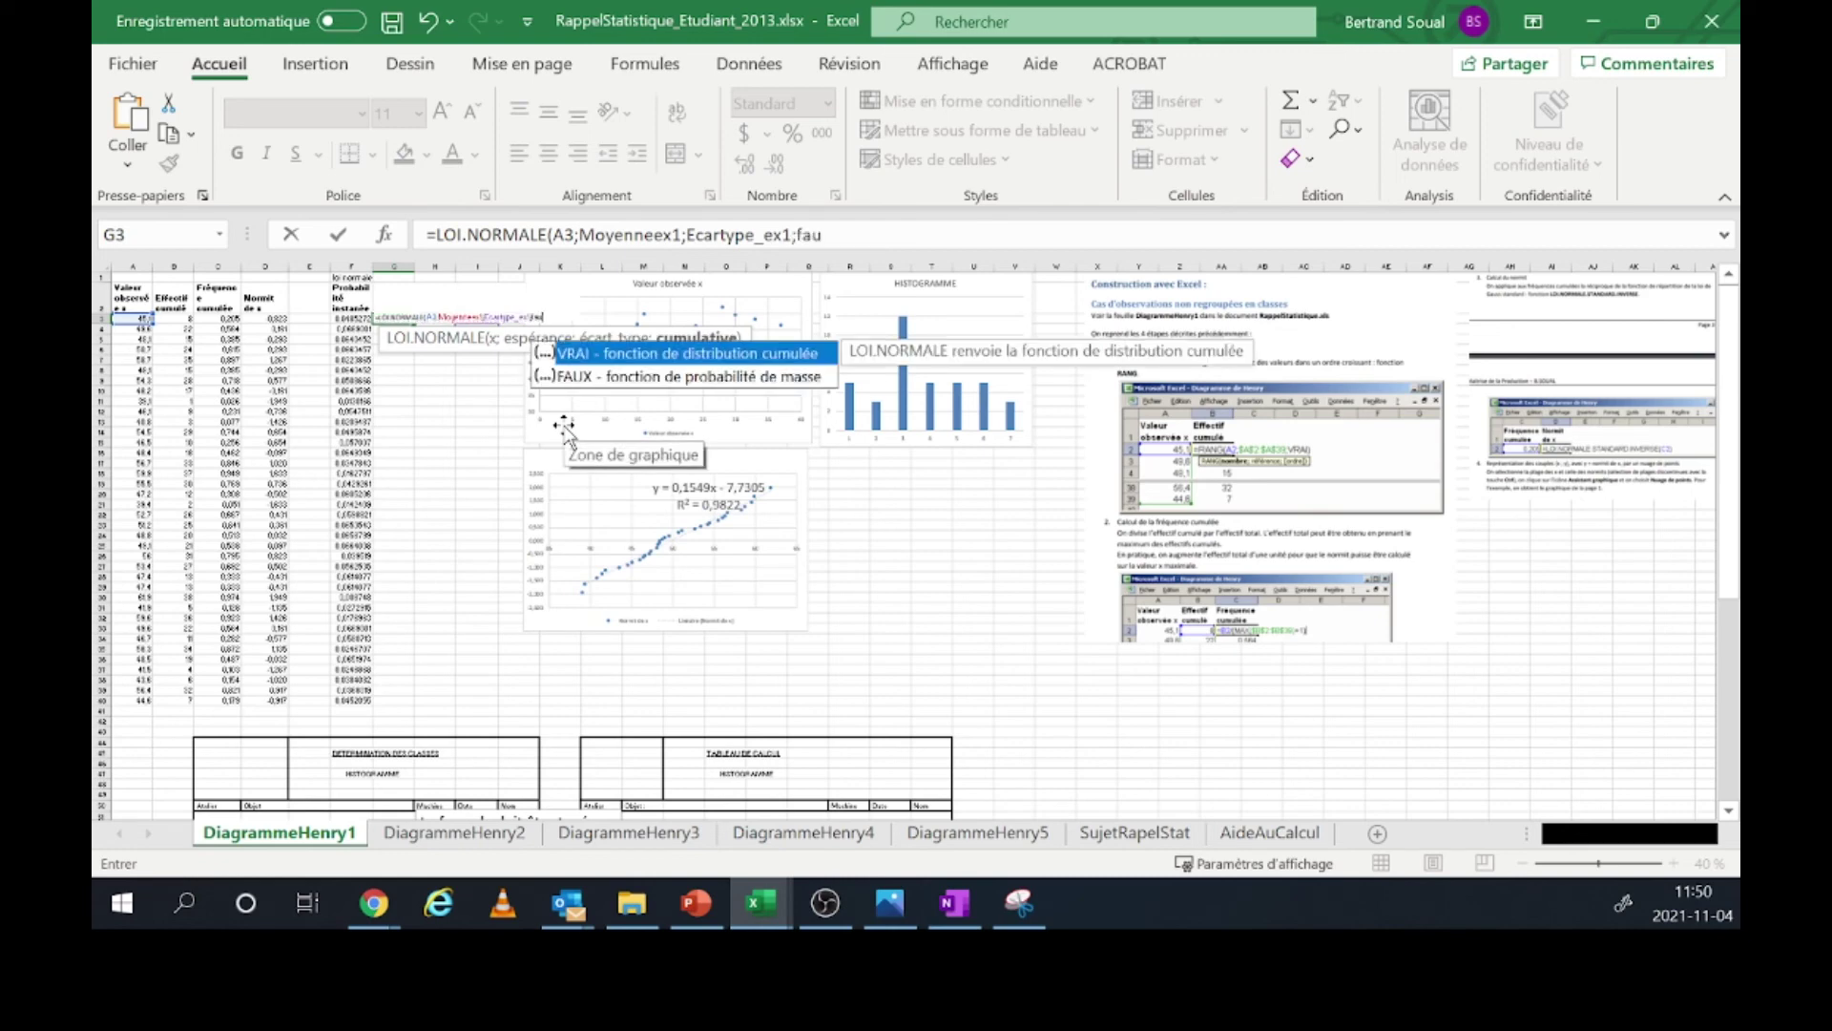
type("u")
double_click(591, 377)
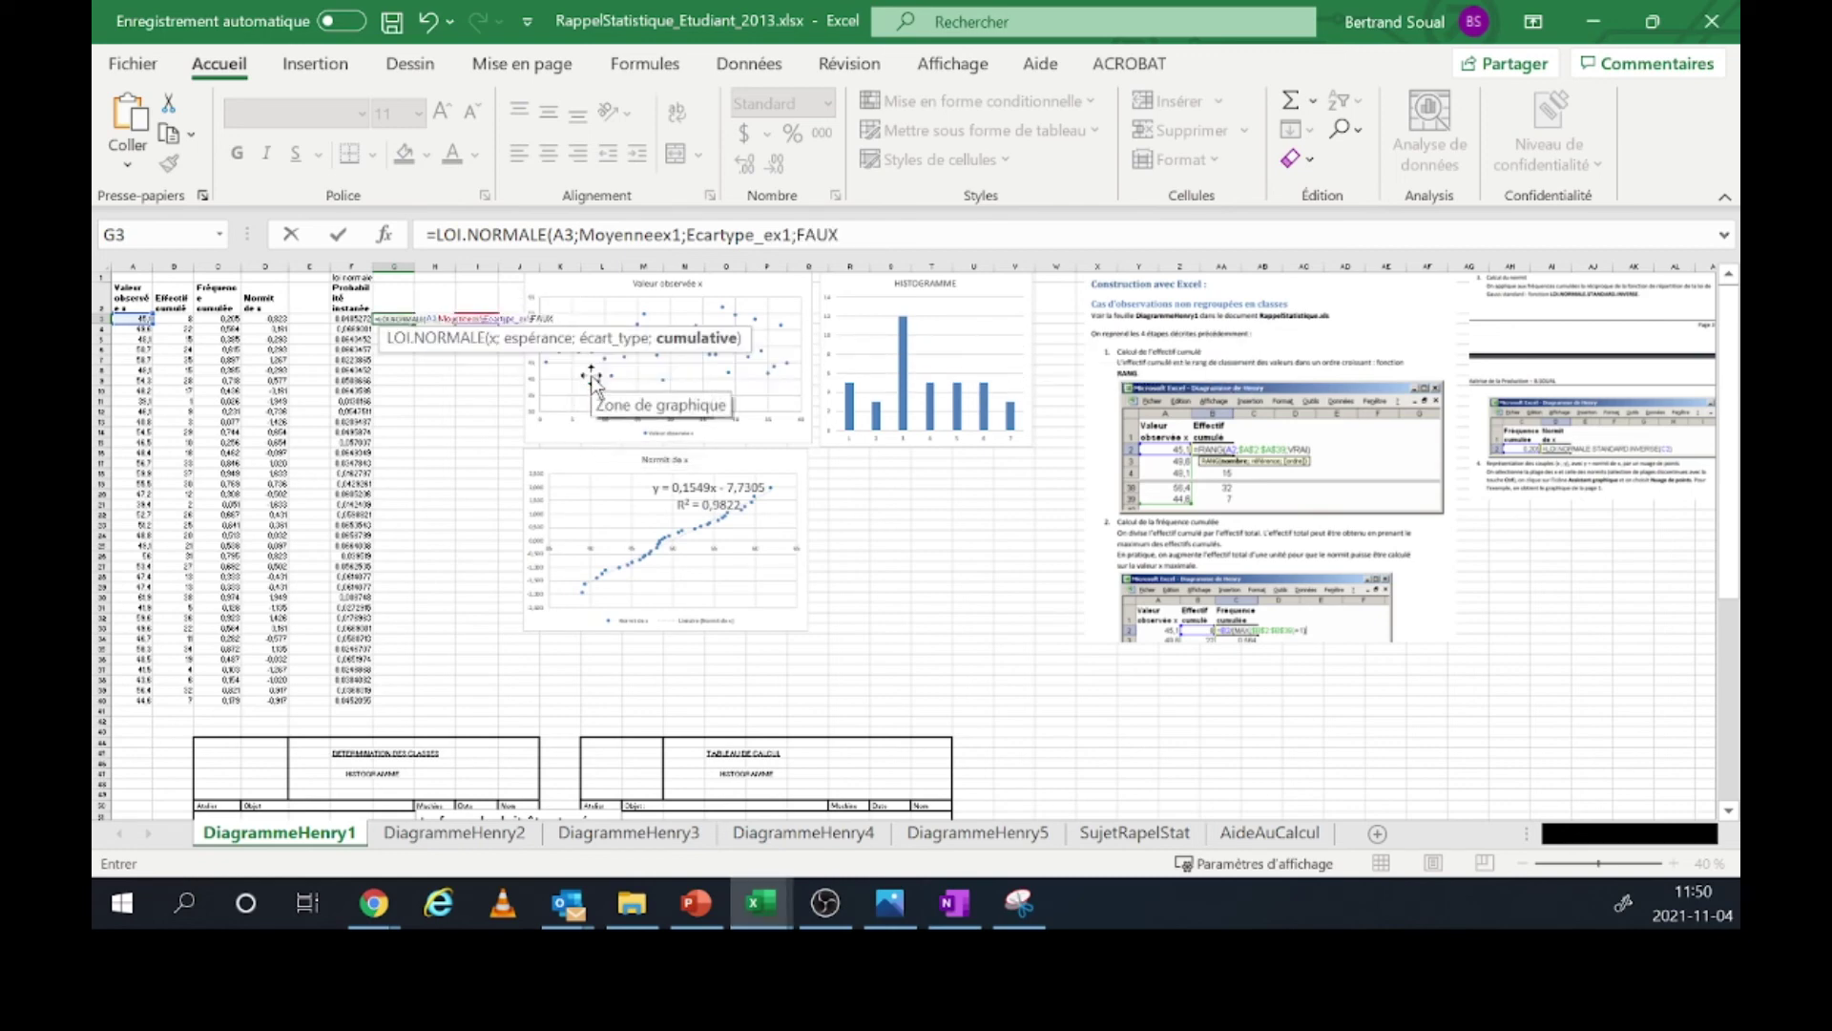
type(")")
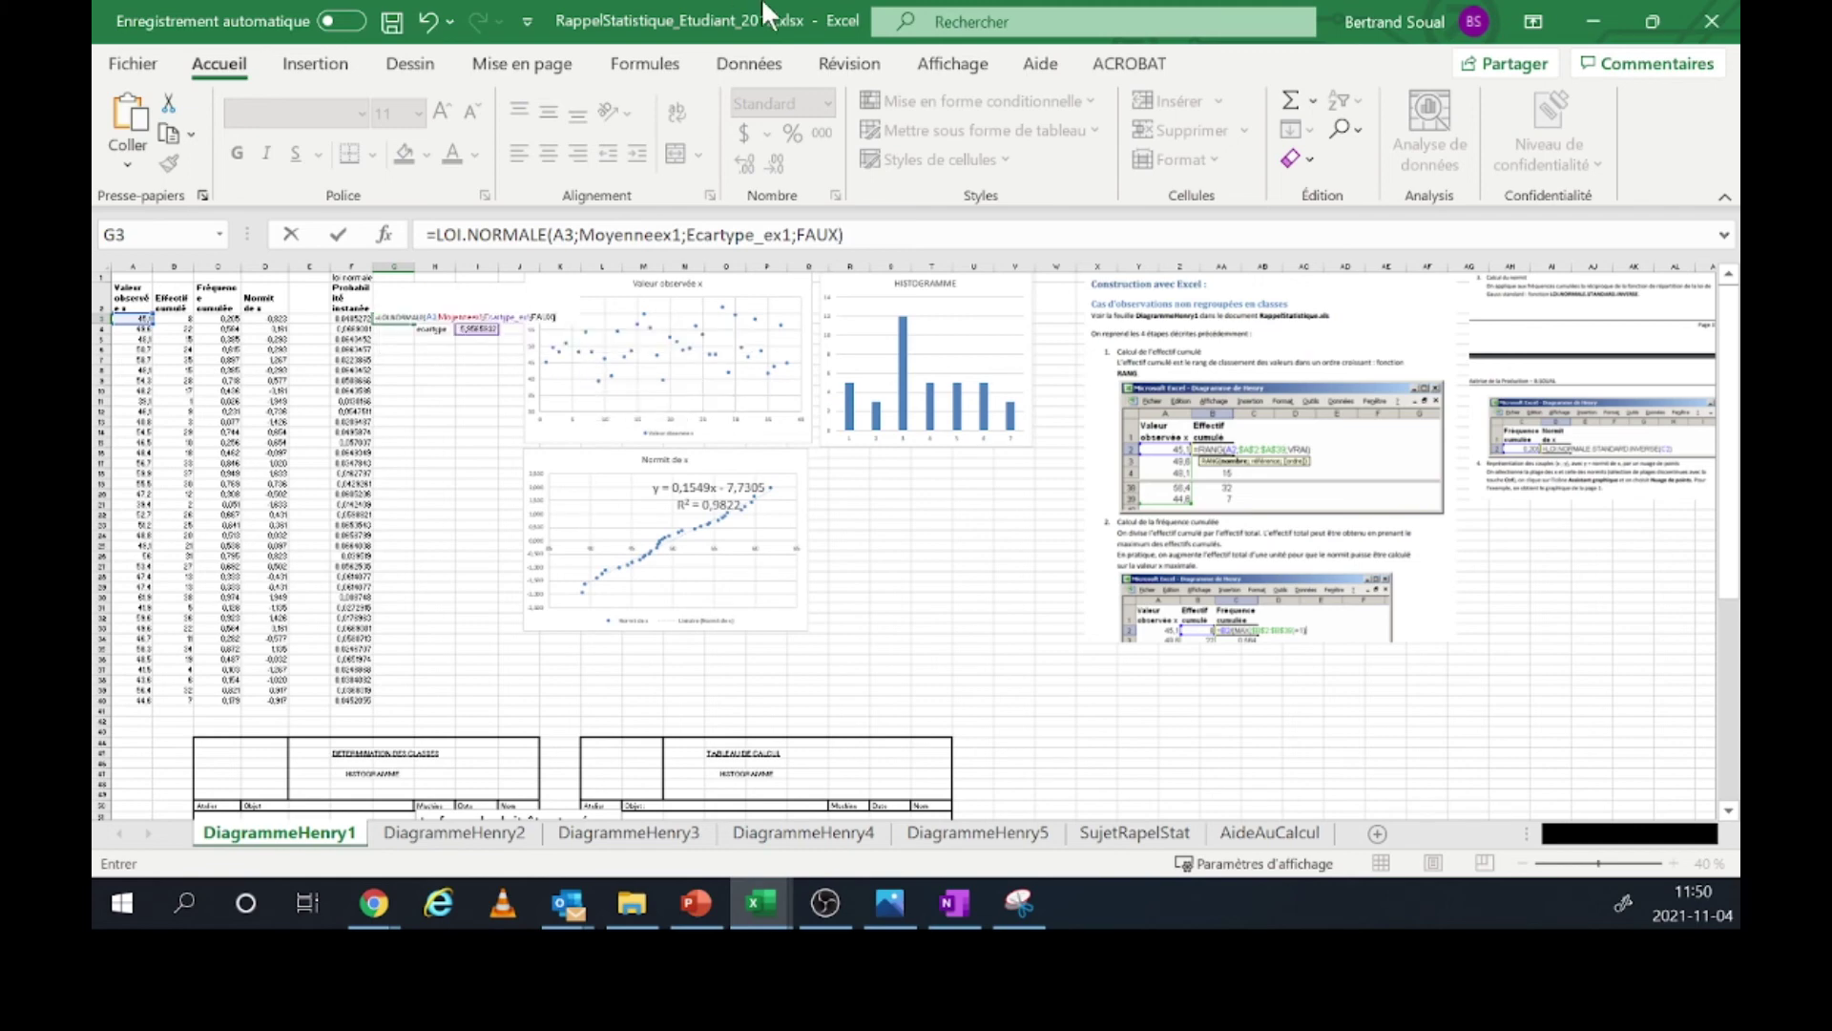
key("ctrl+Return")
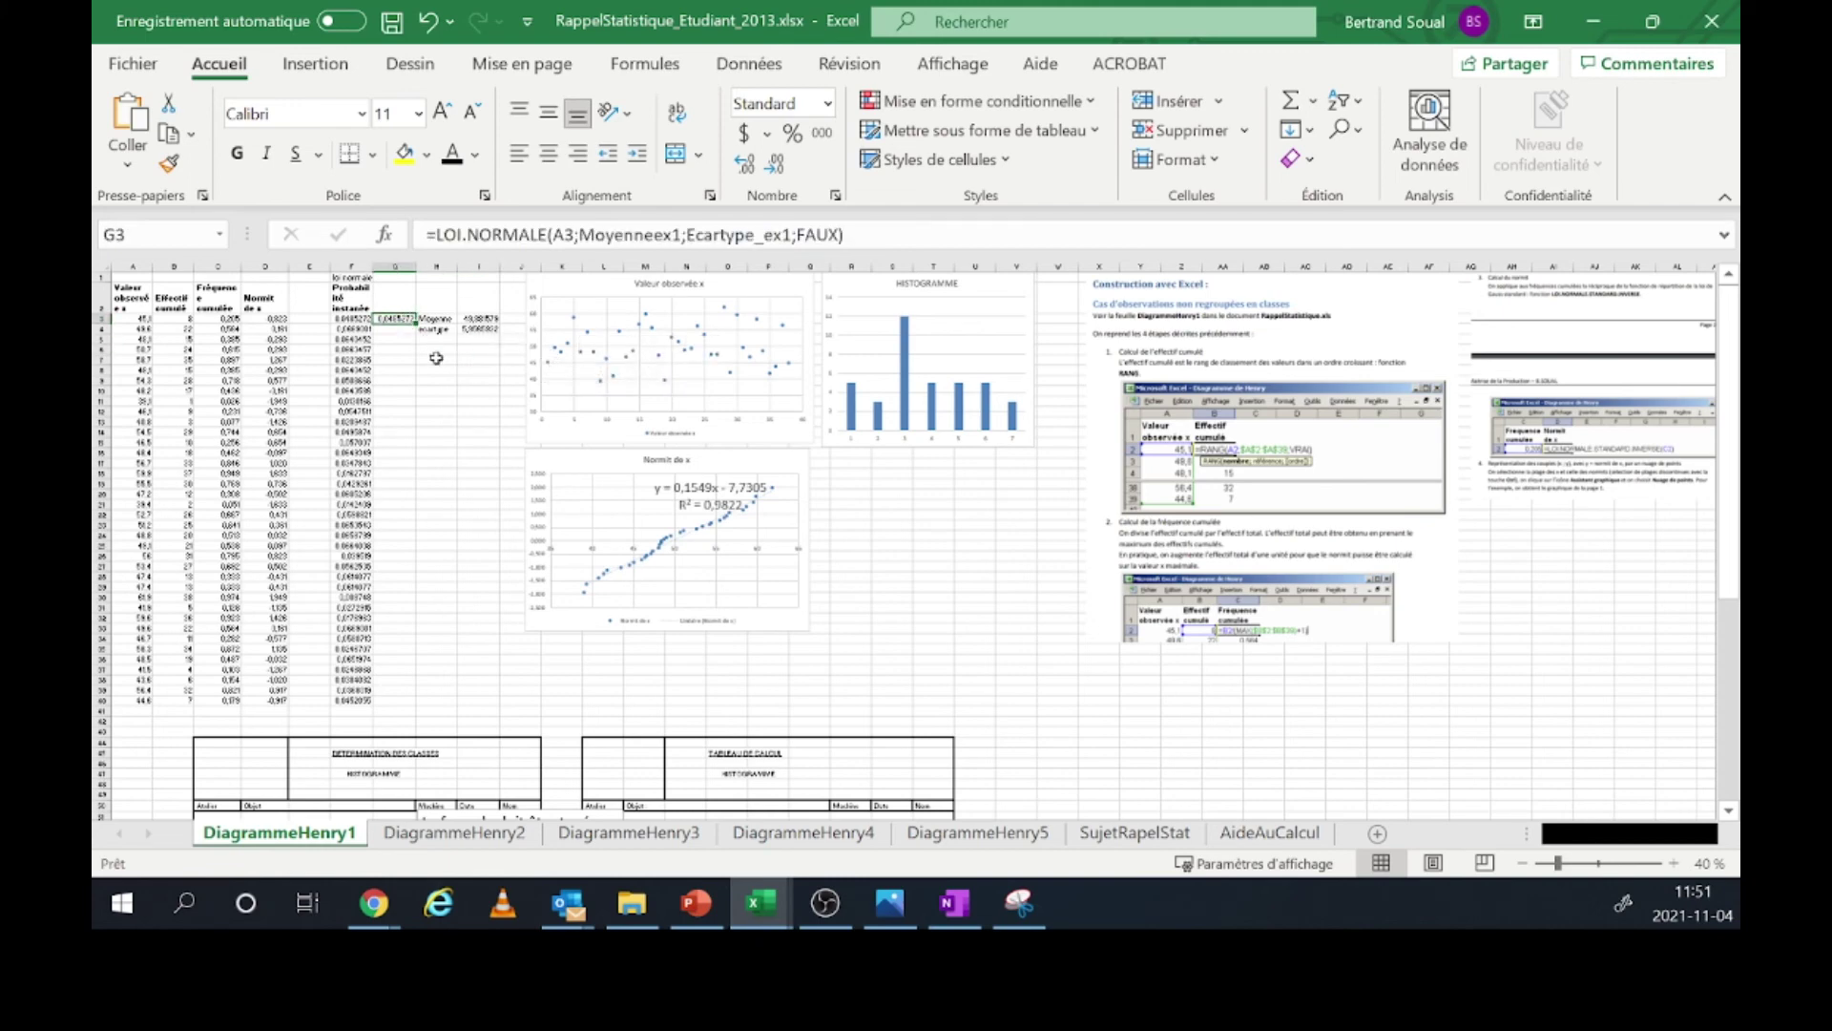
- Rename the defined name Moyenneex1 to Moyenne_ex1, and check the formula in G3 and the standard deviation cell I4
left_click(477, 319)
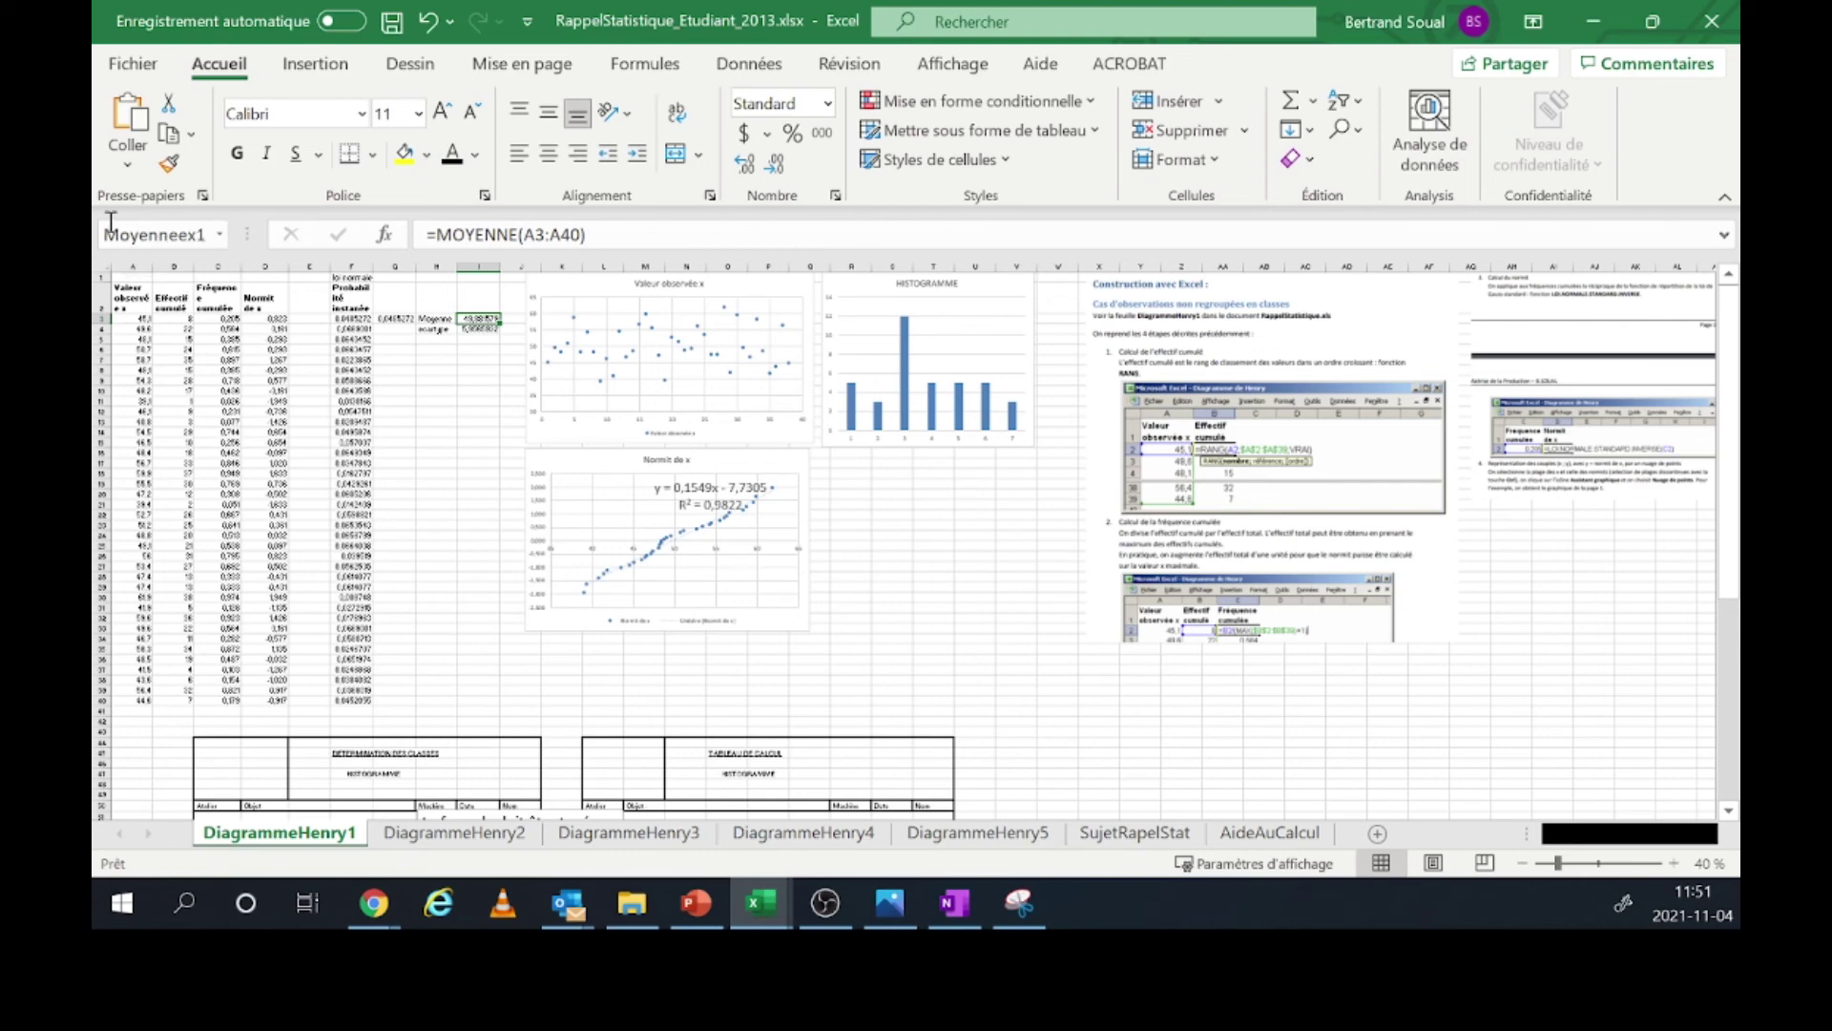
left_click(182, 236)
left_click(182, 235)
left_click(739, 66)
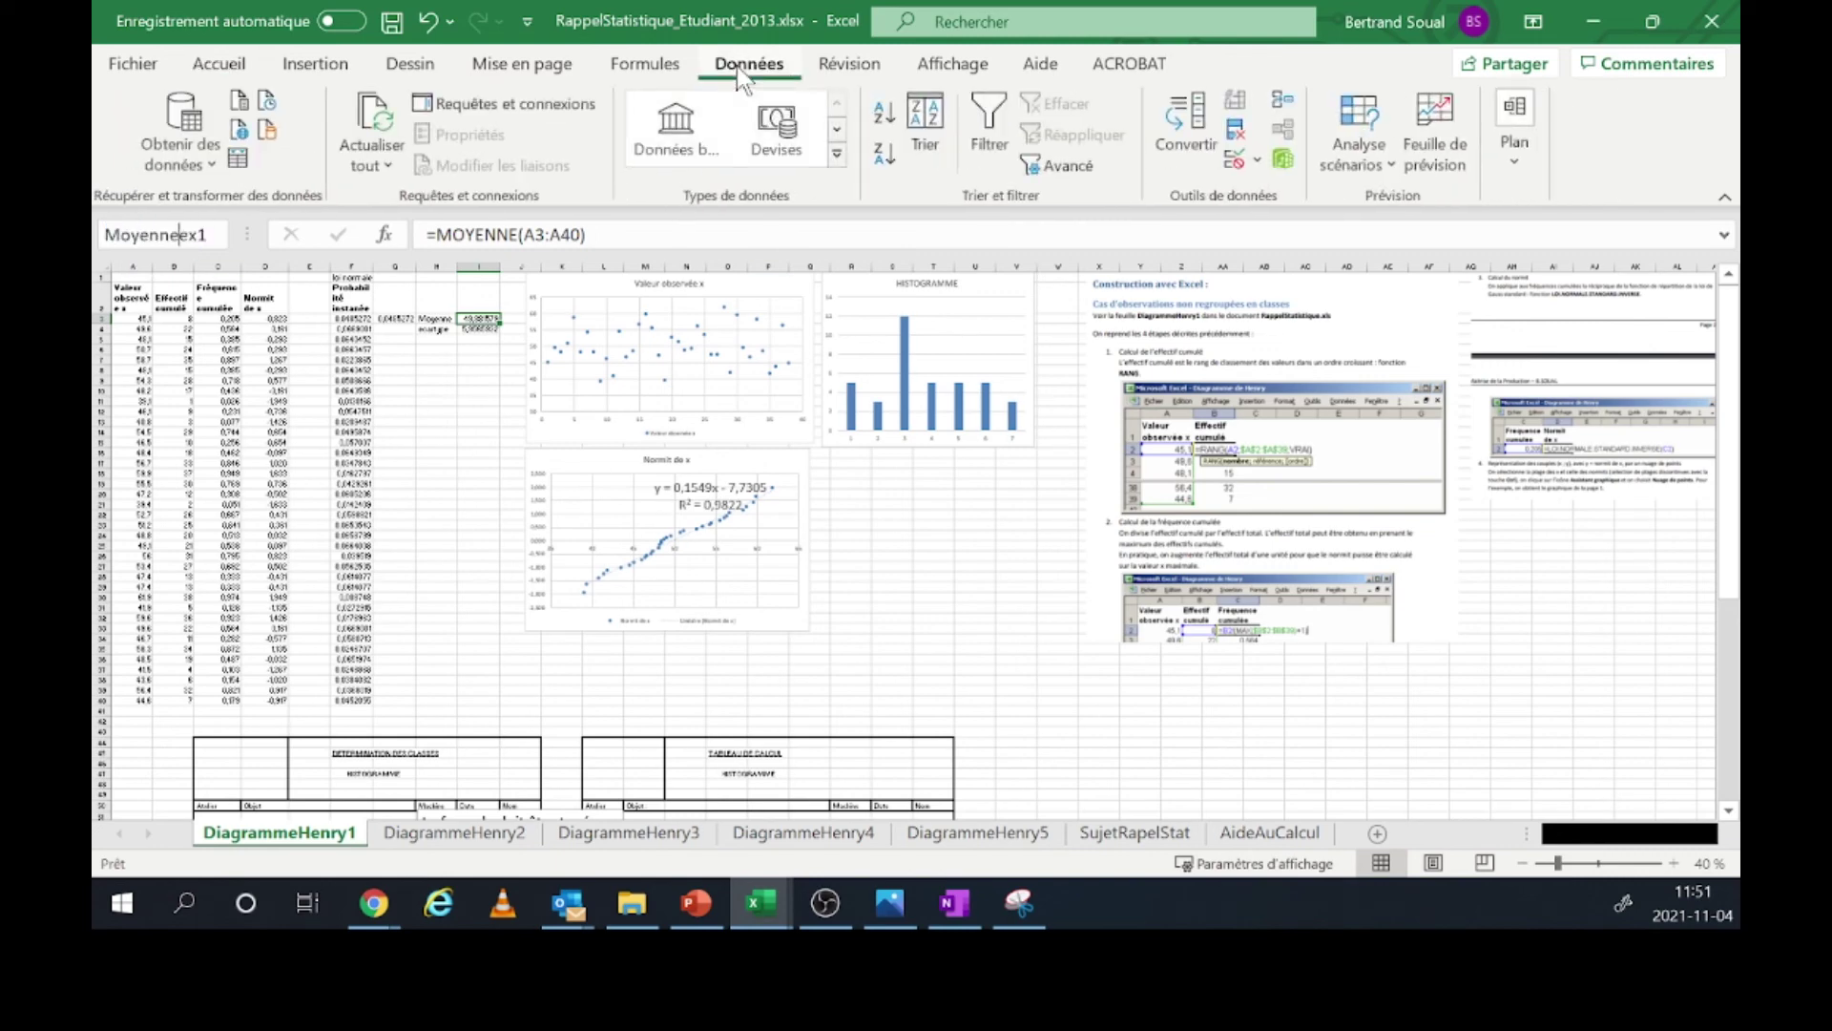
left_click(654, 65)
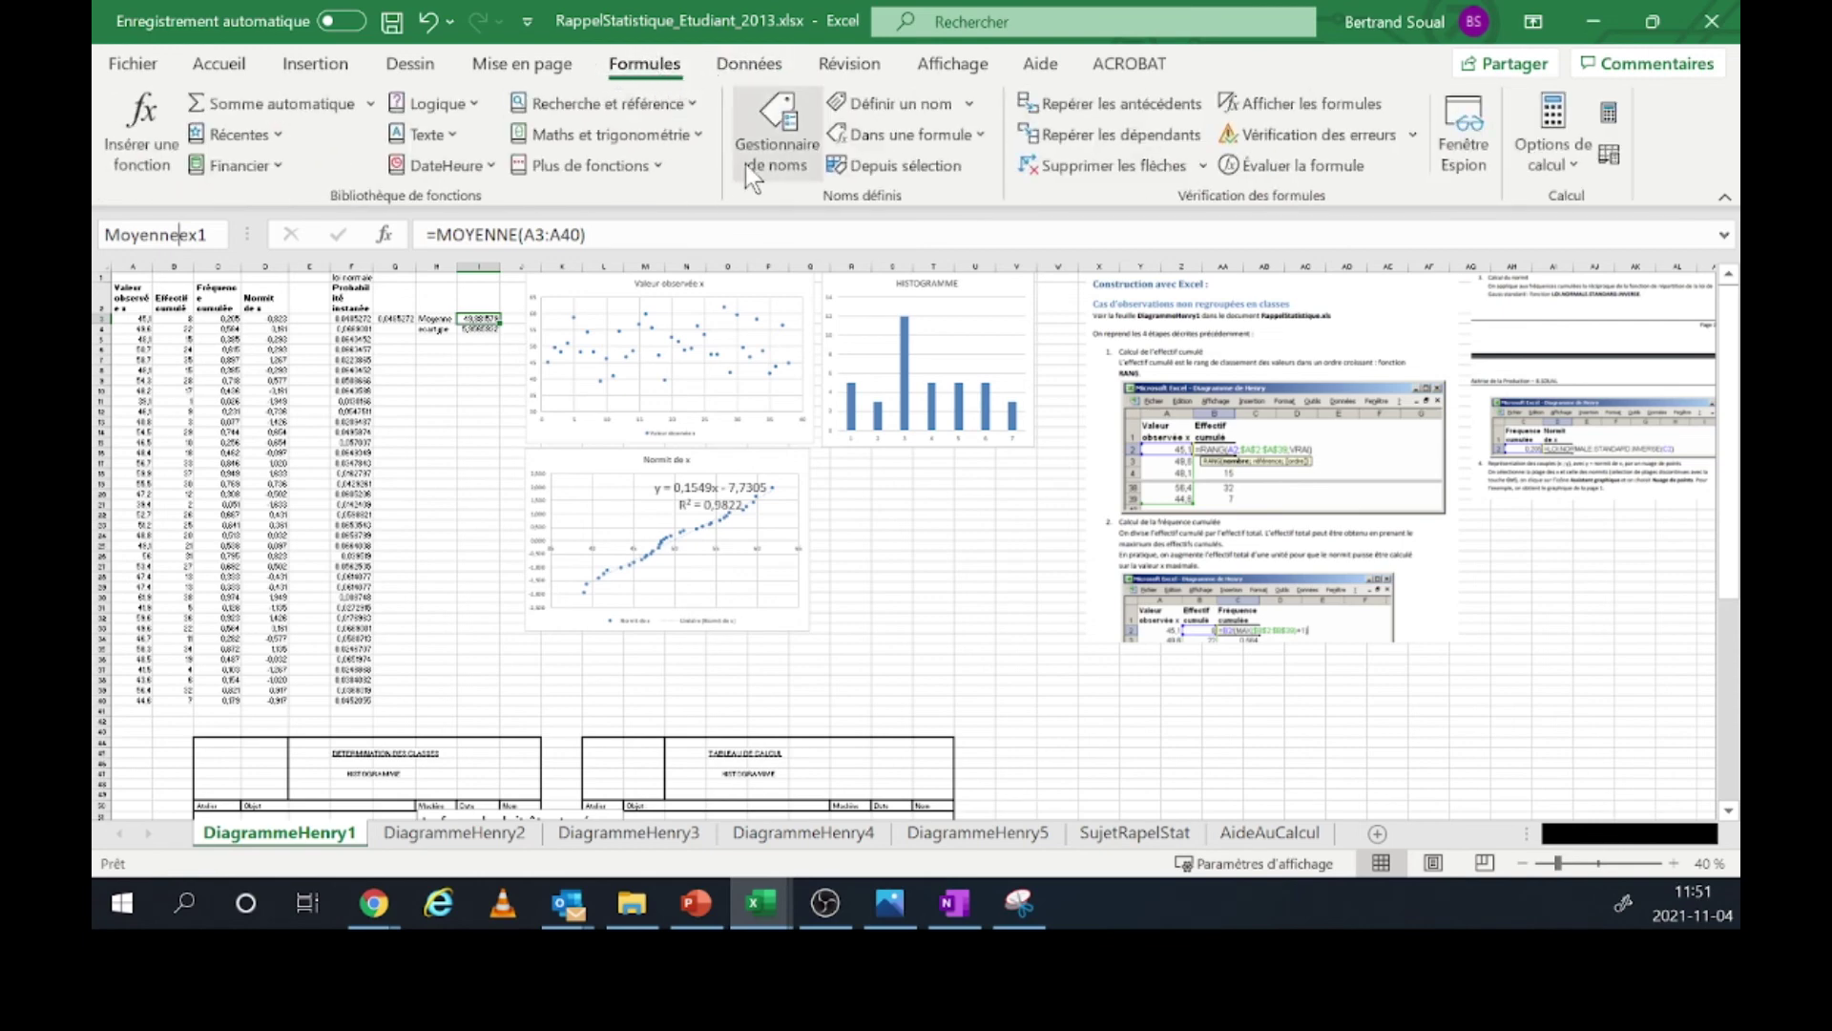
left_click(776, 162)
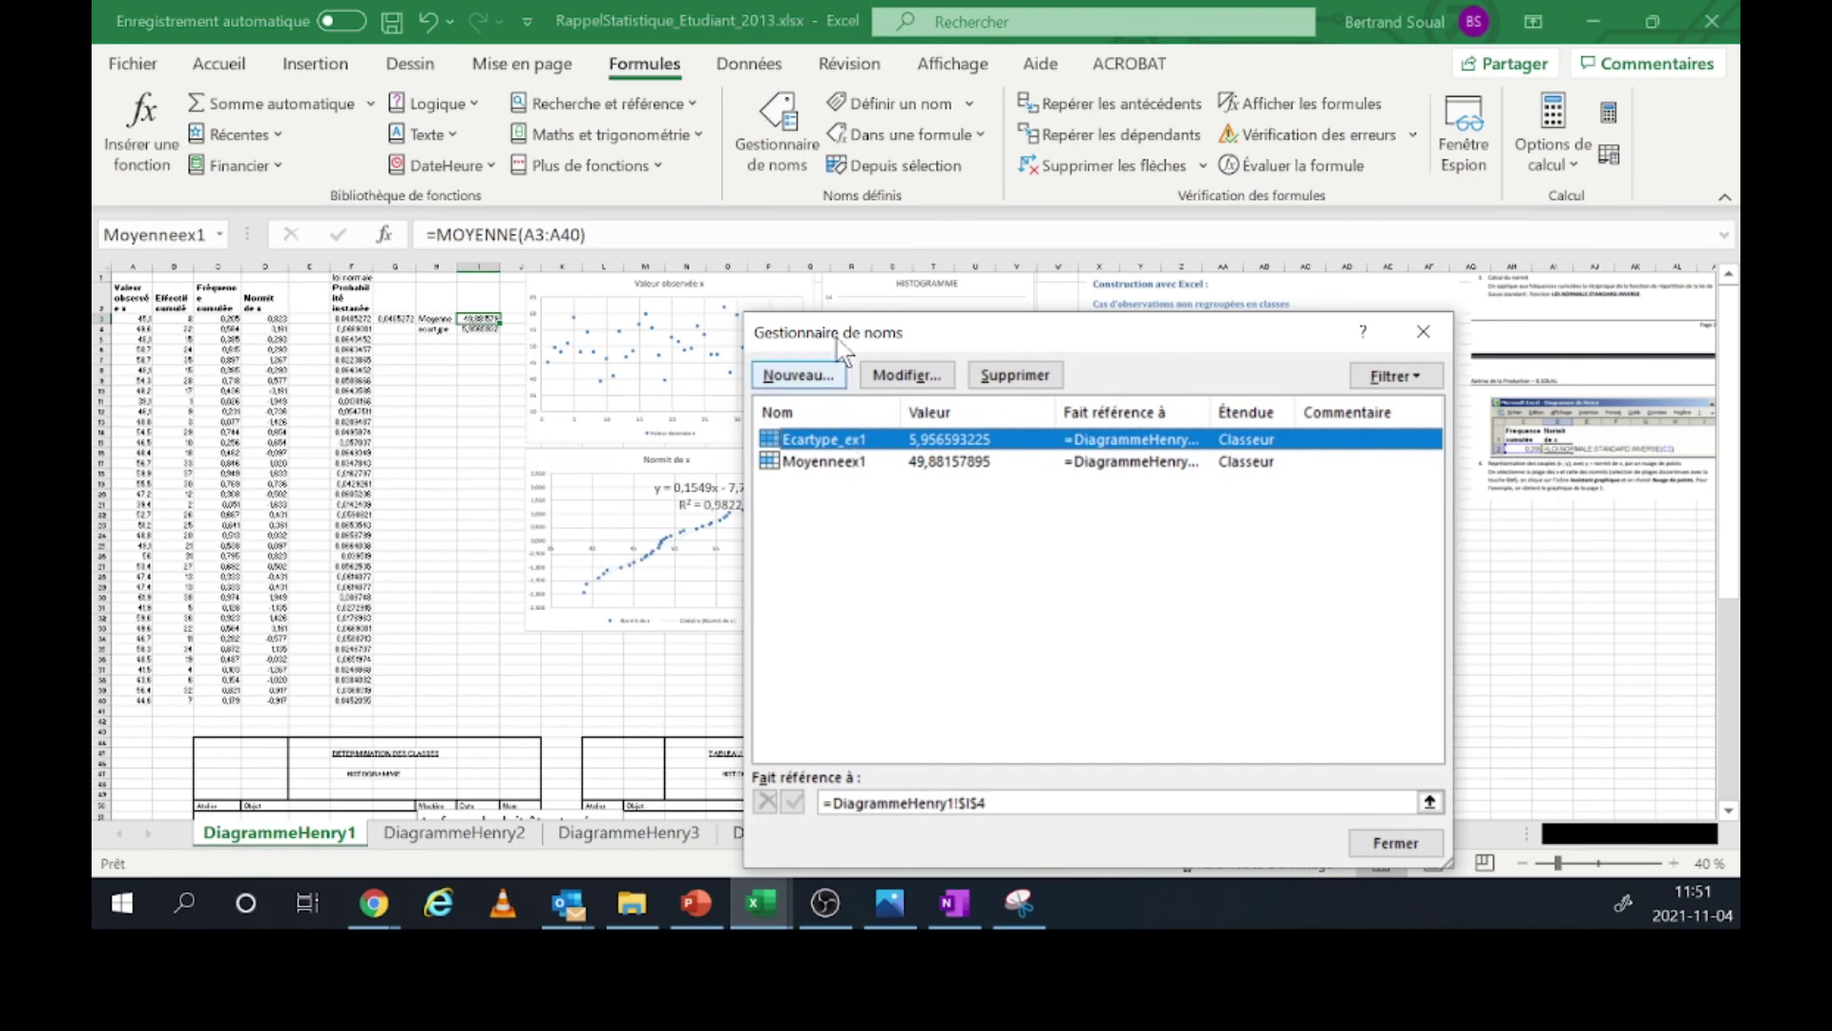
left_click(856, 466)
left_click(905, 375)
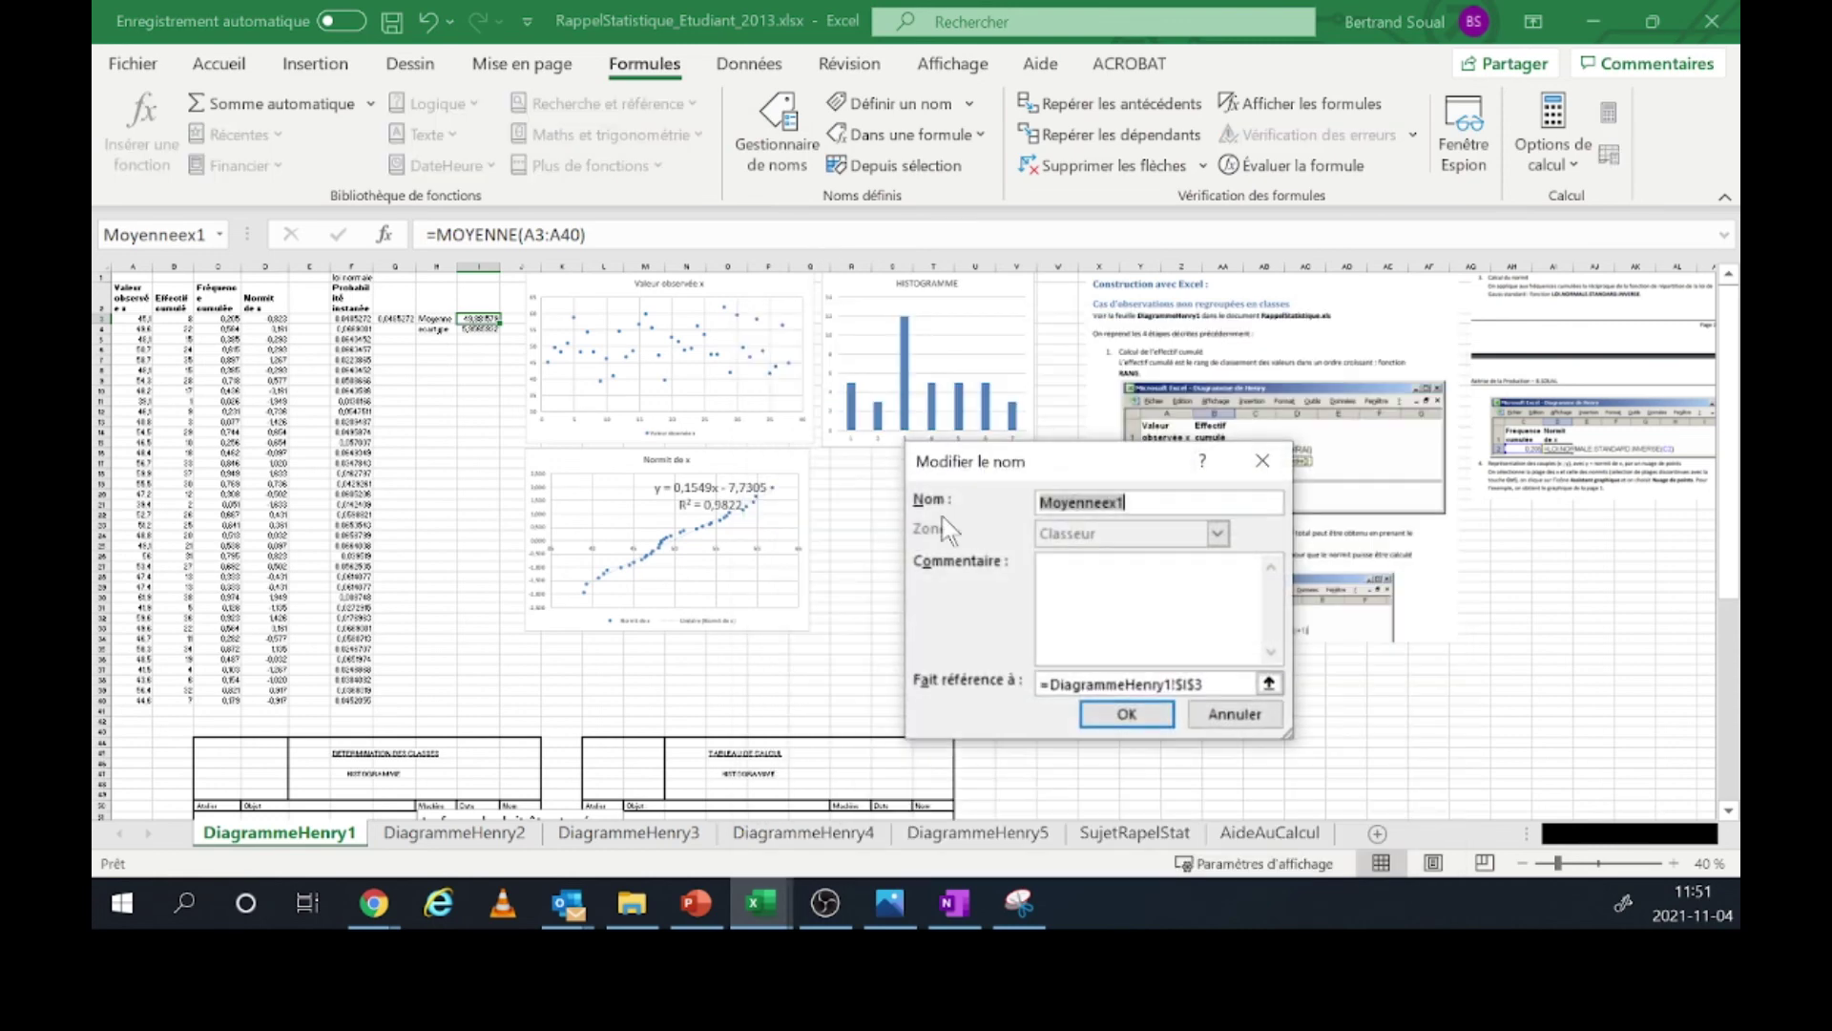
type("_")
left_click(1139, 724)
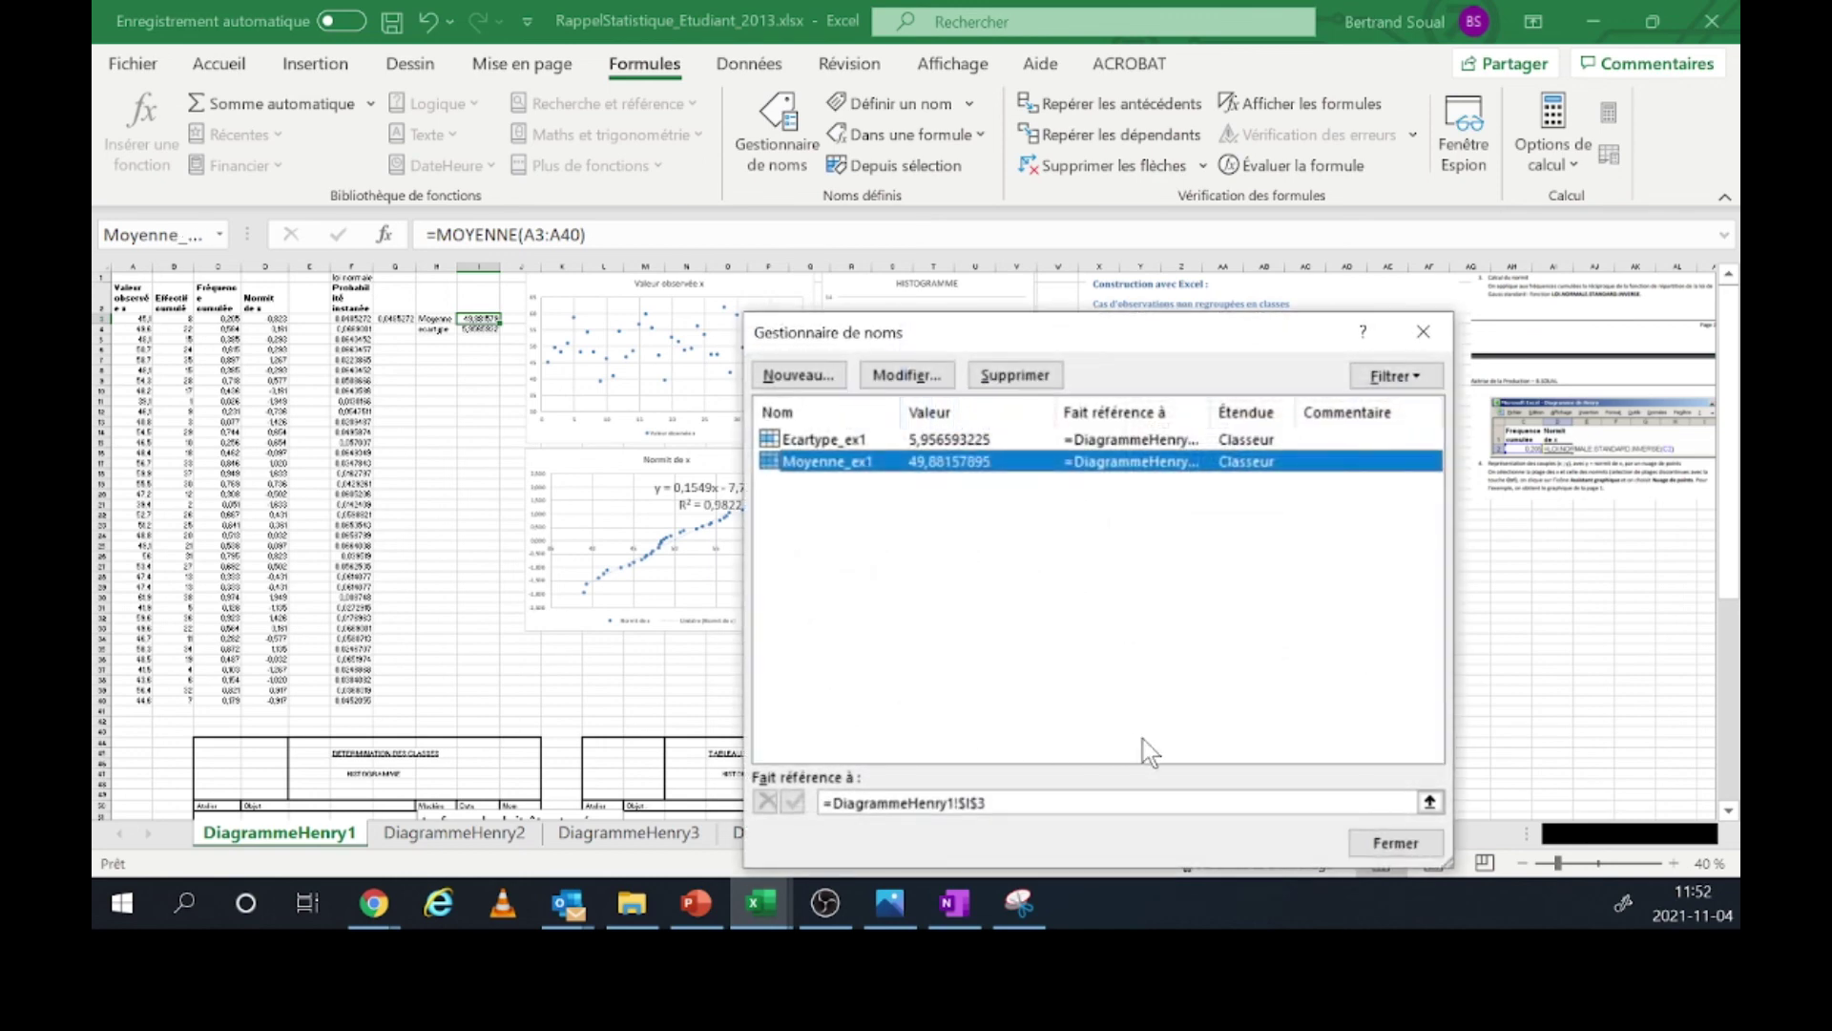
left_click(1395, 843)
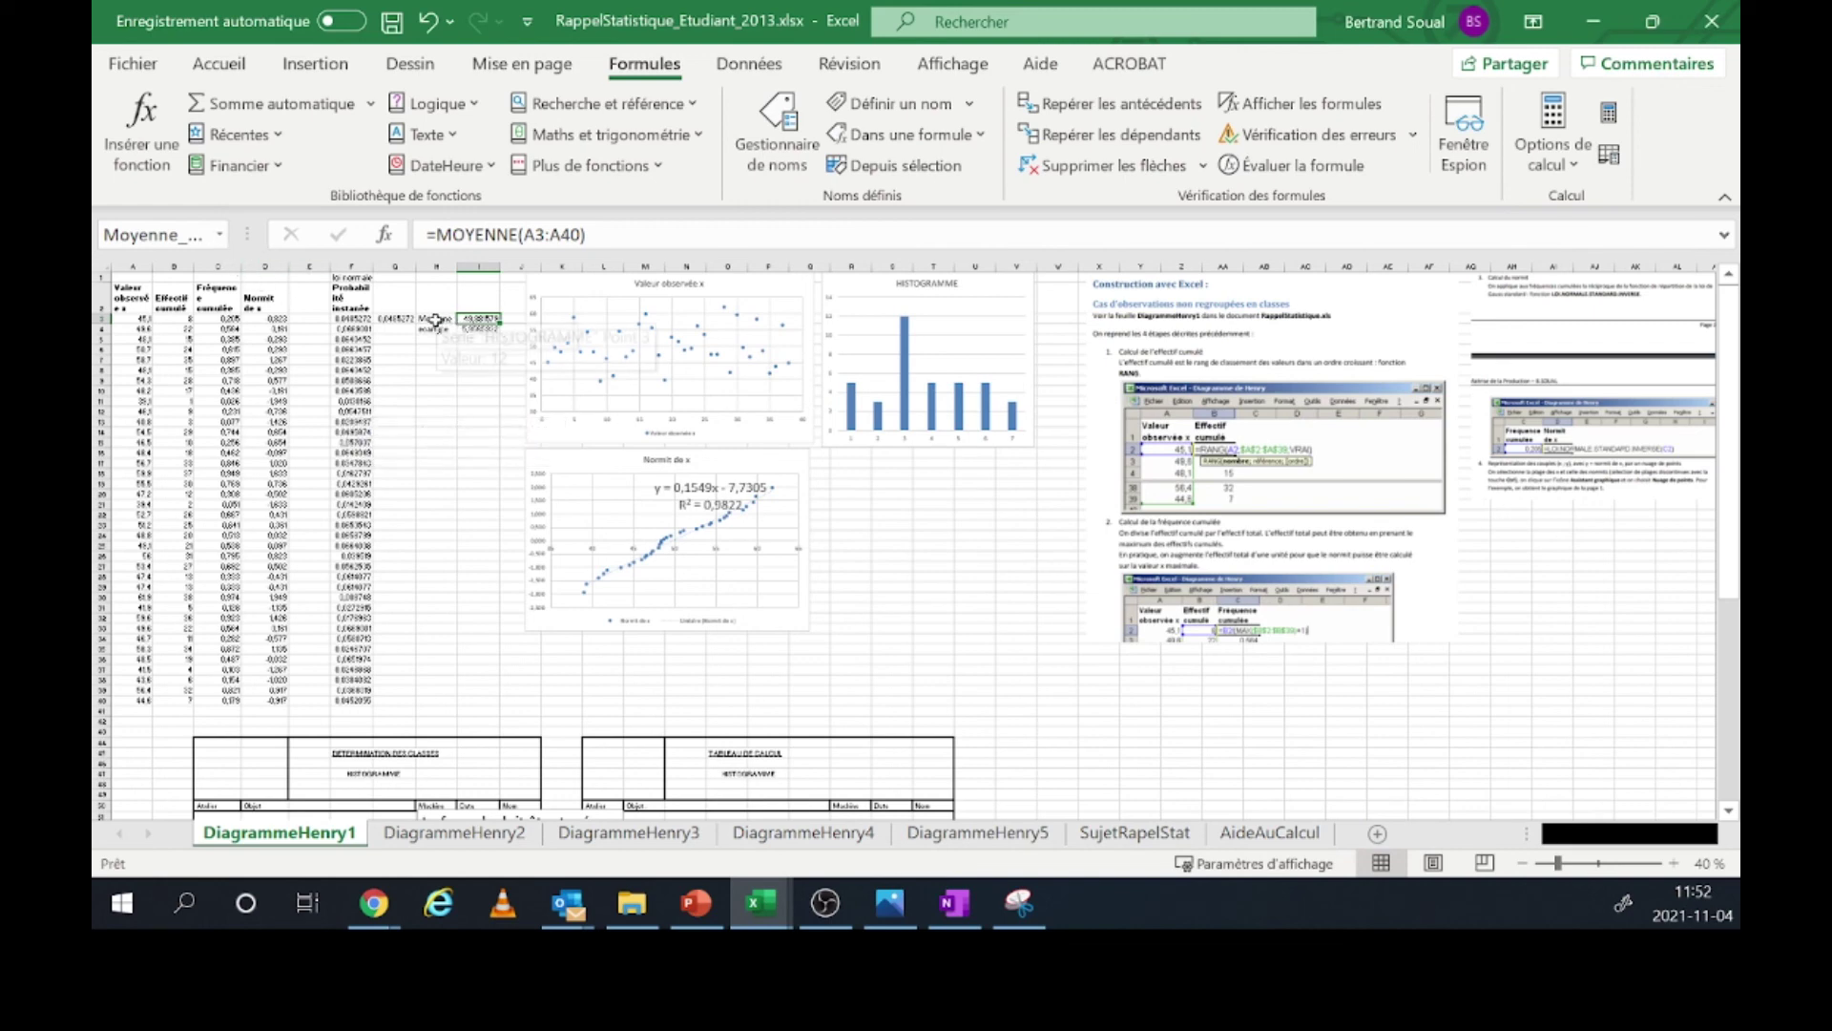
left_click(395, 318)
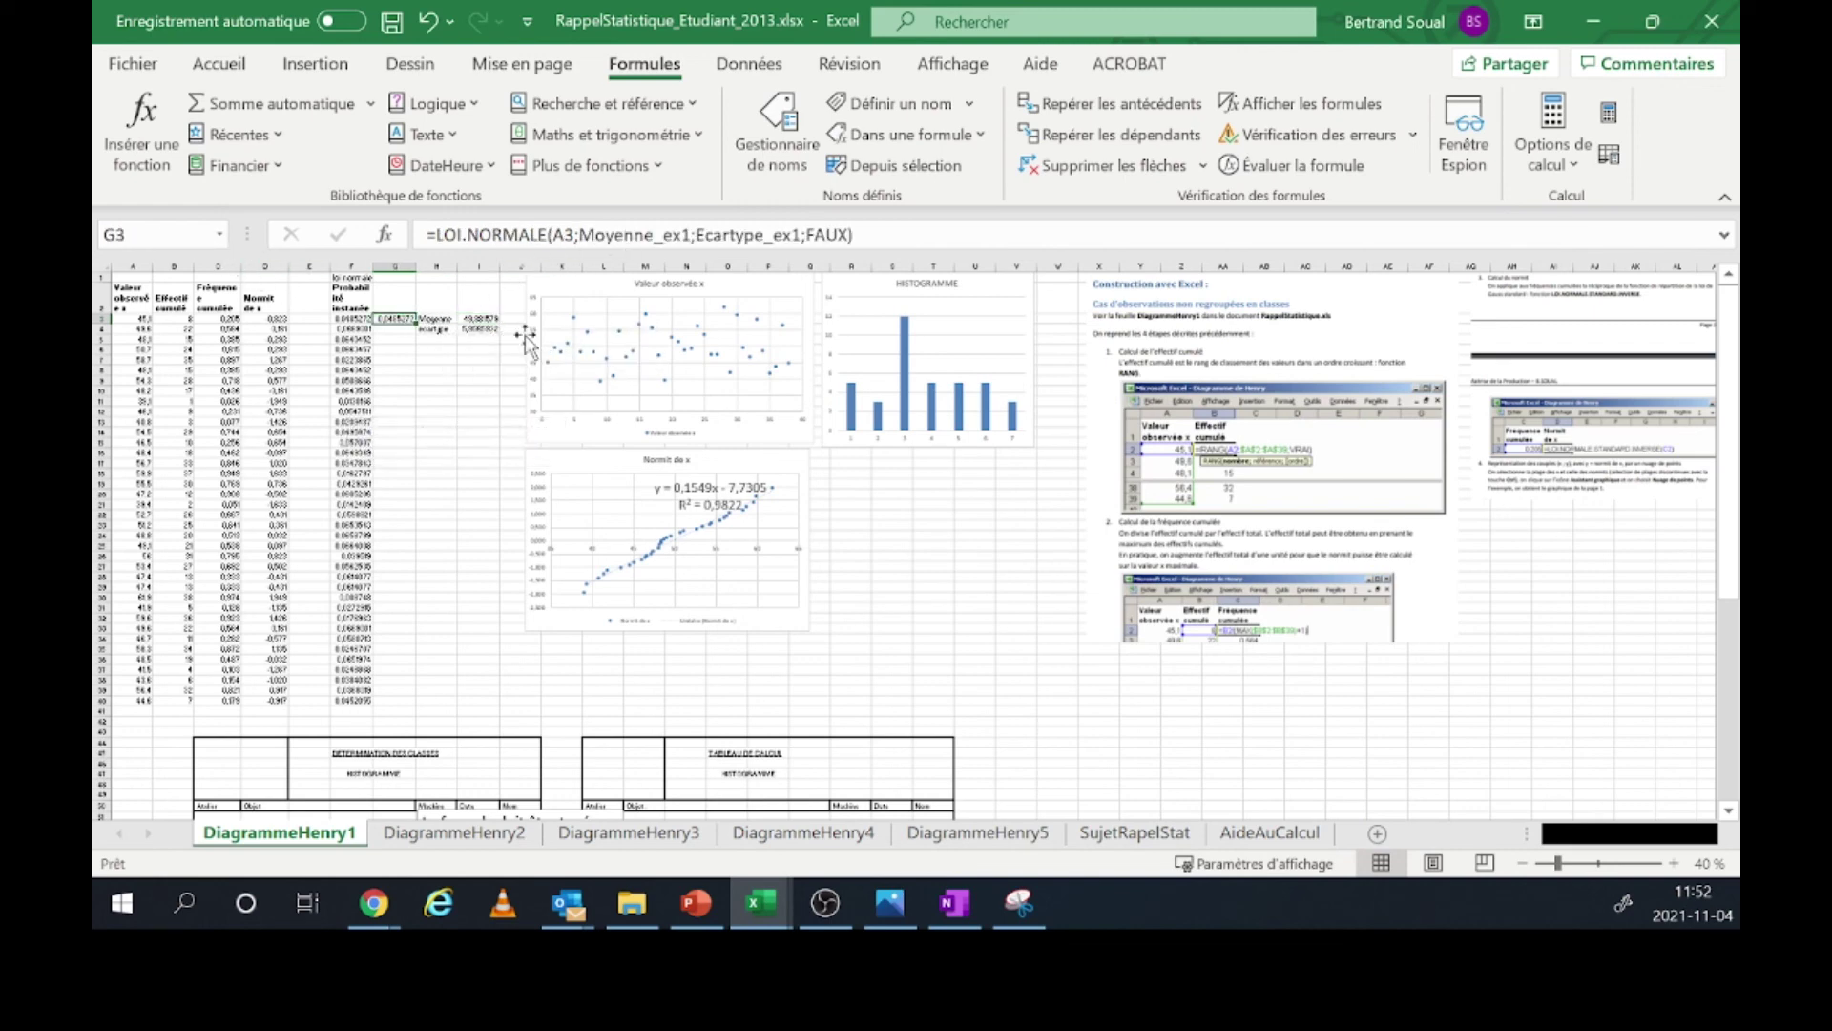
left_click(479, 328)
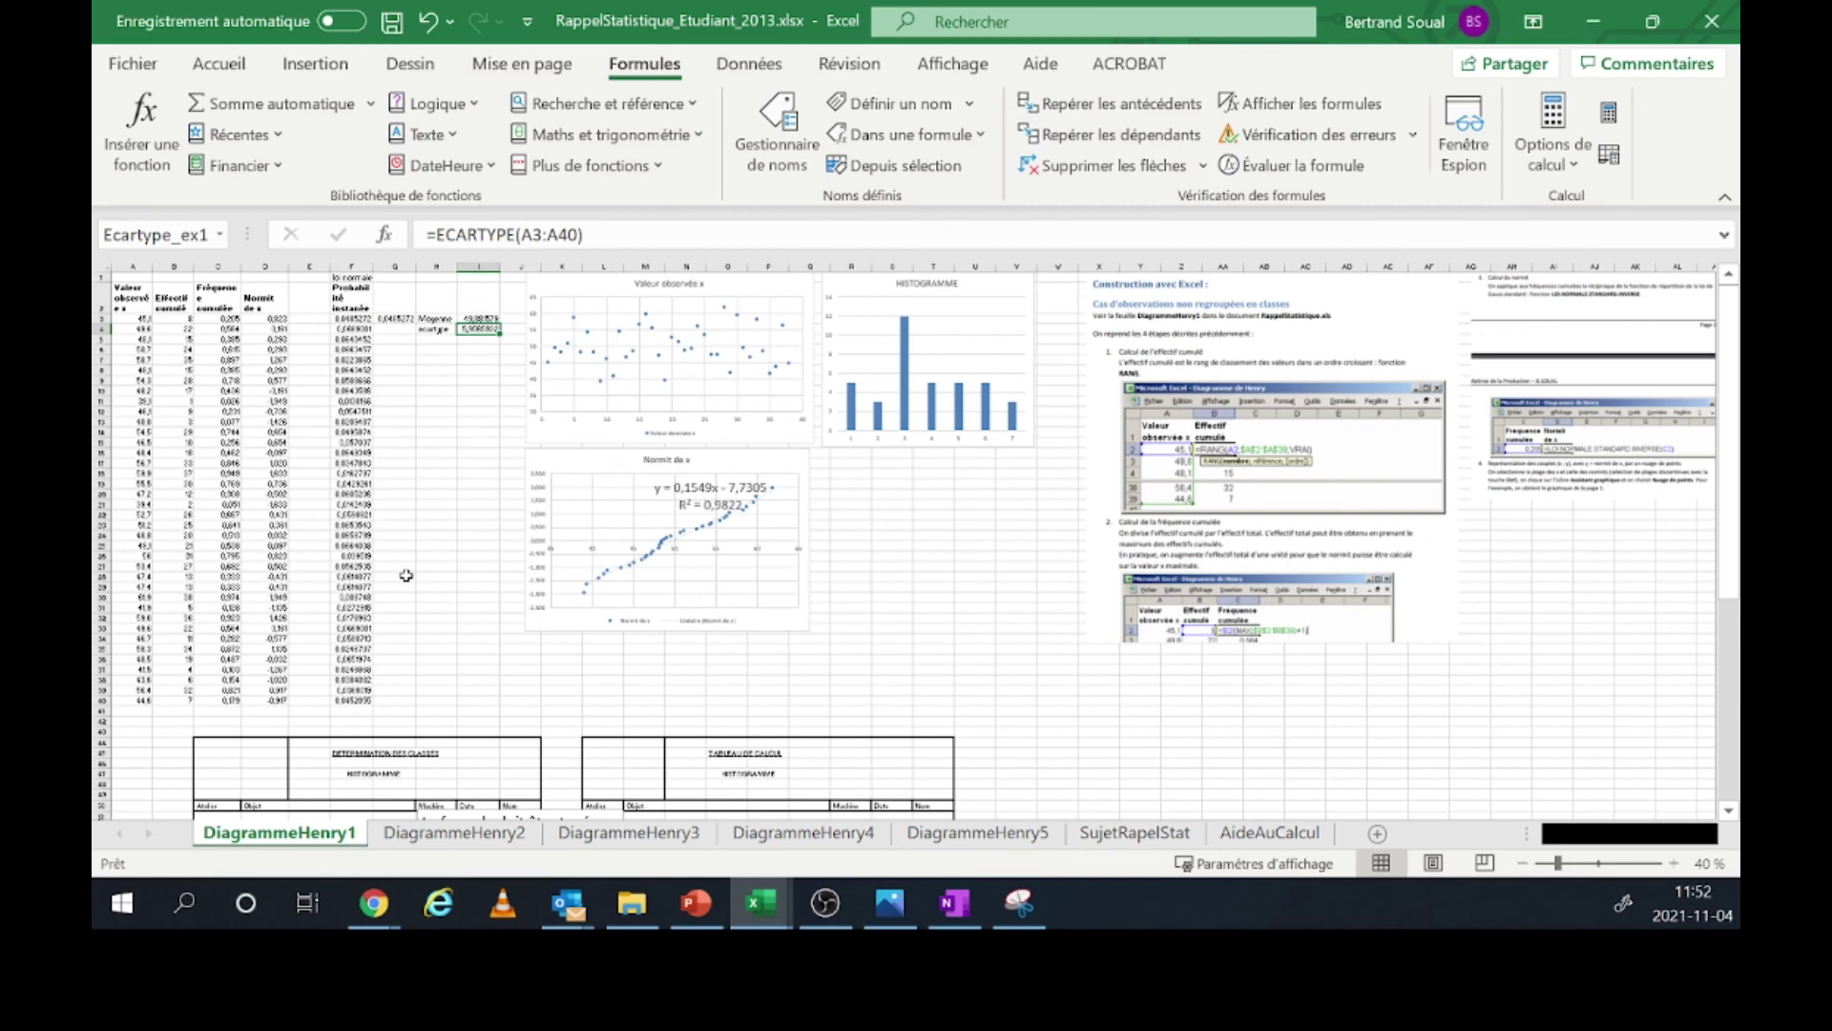
left_click(463, 360)
left_click(471, 340)
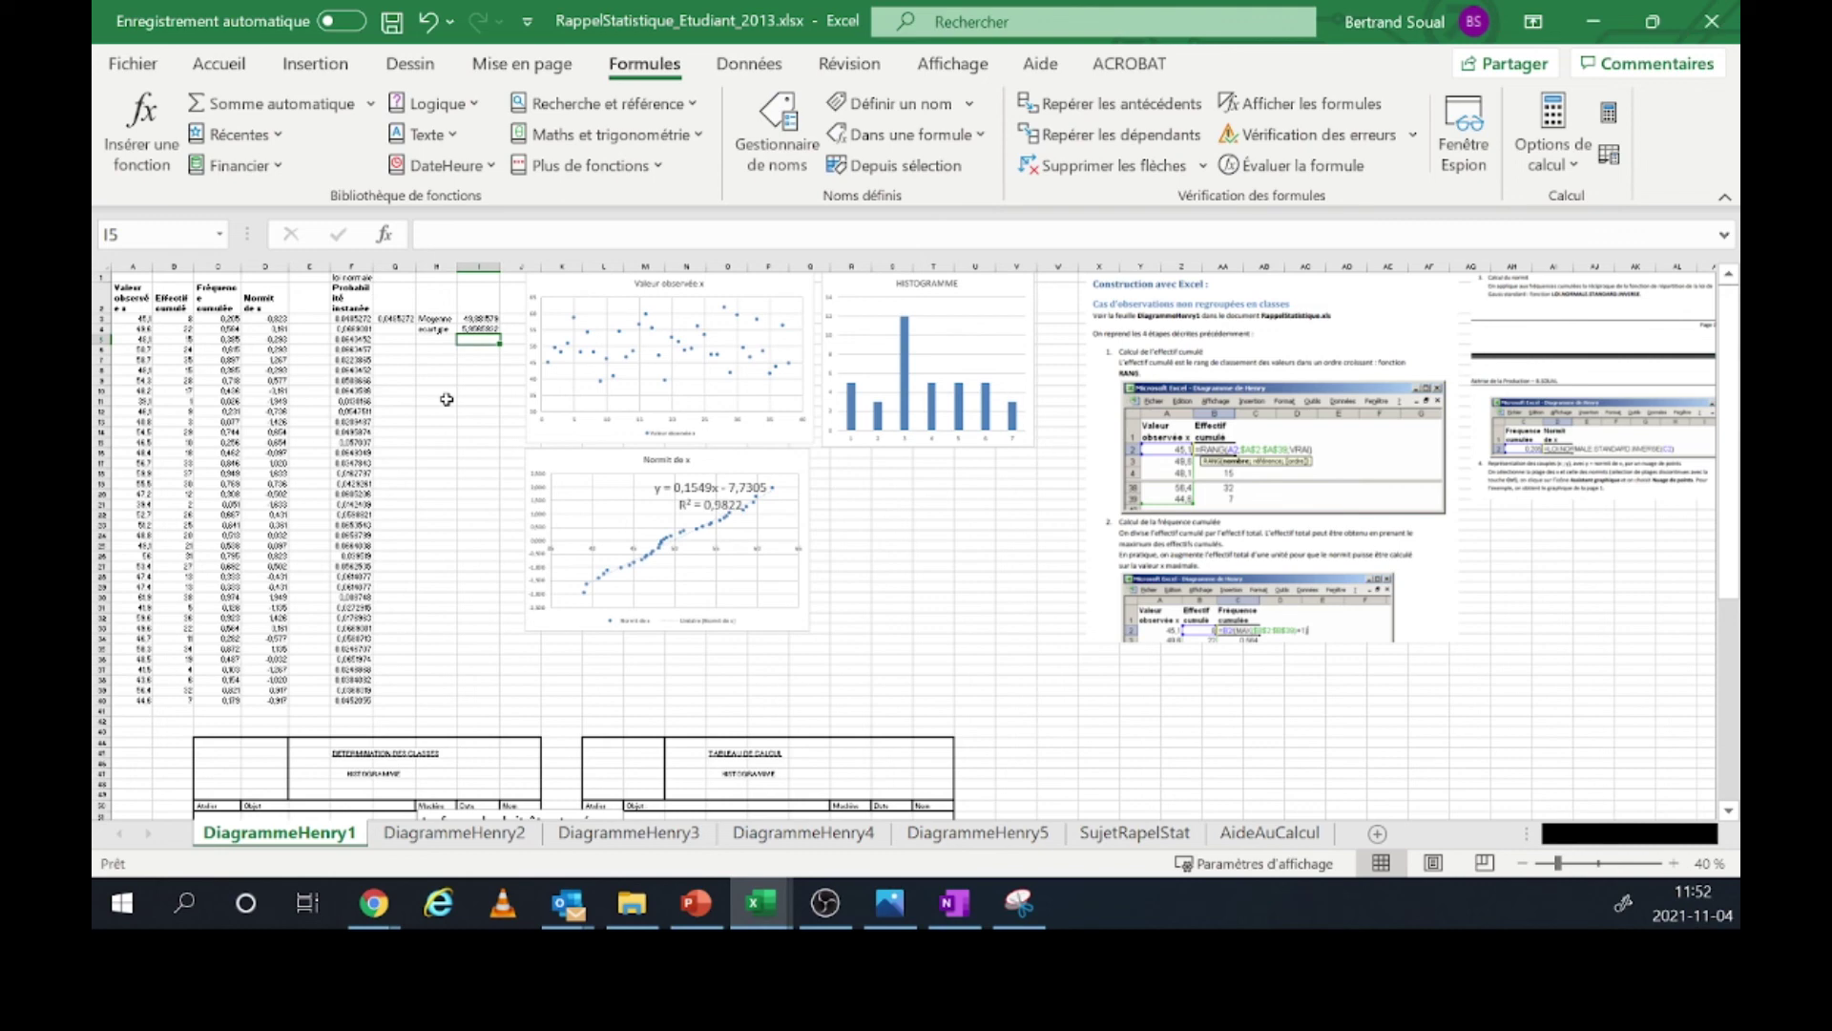
- Insert a markers-only scatter chart based on the data around G3
left_click(402, 318)
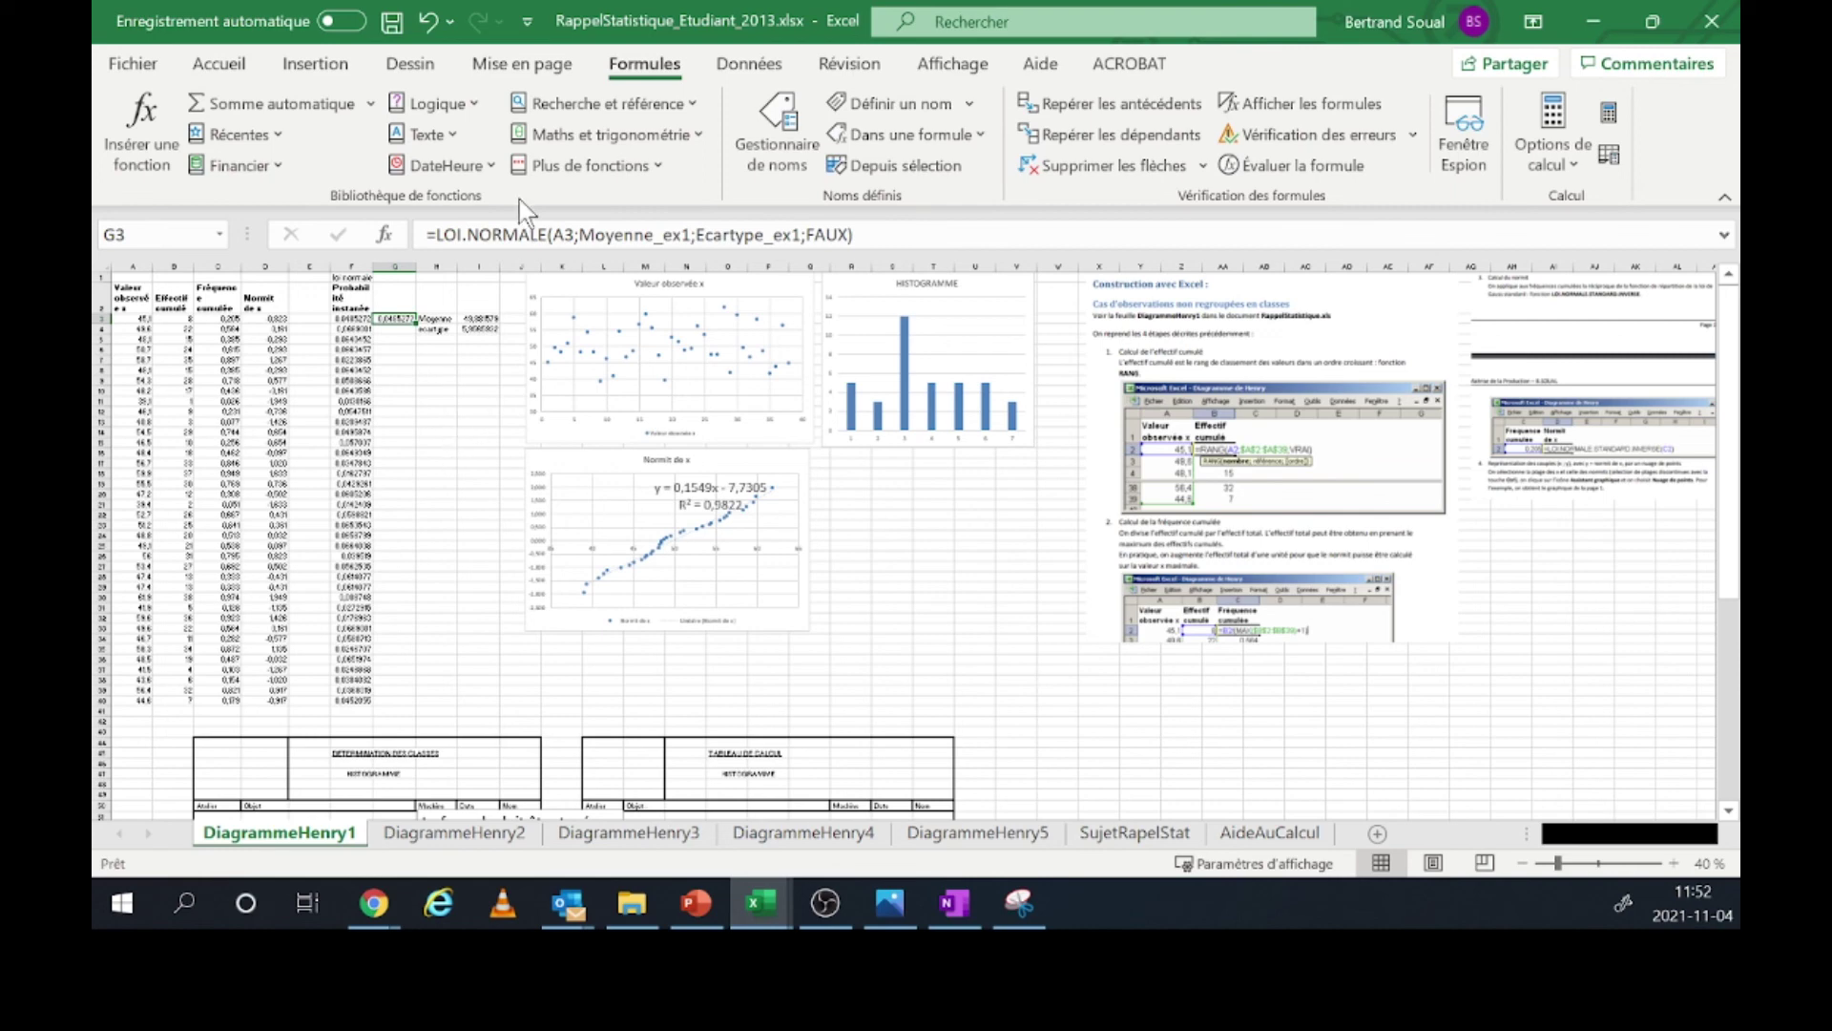
left_click(398, 63)
left_click(315, 63)
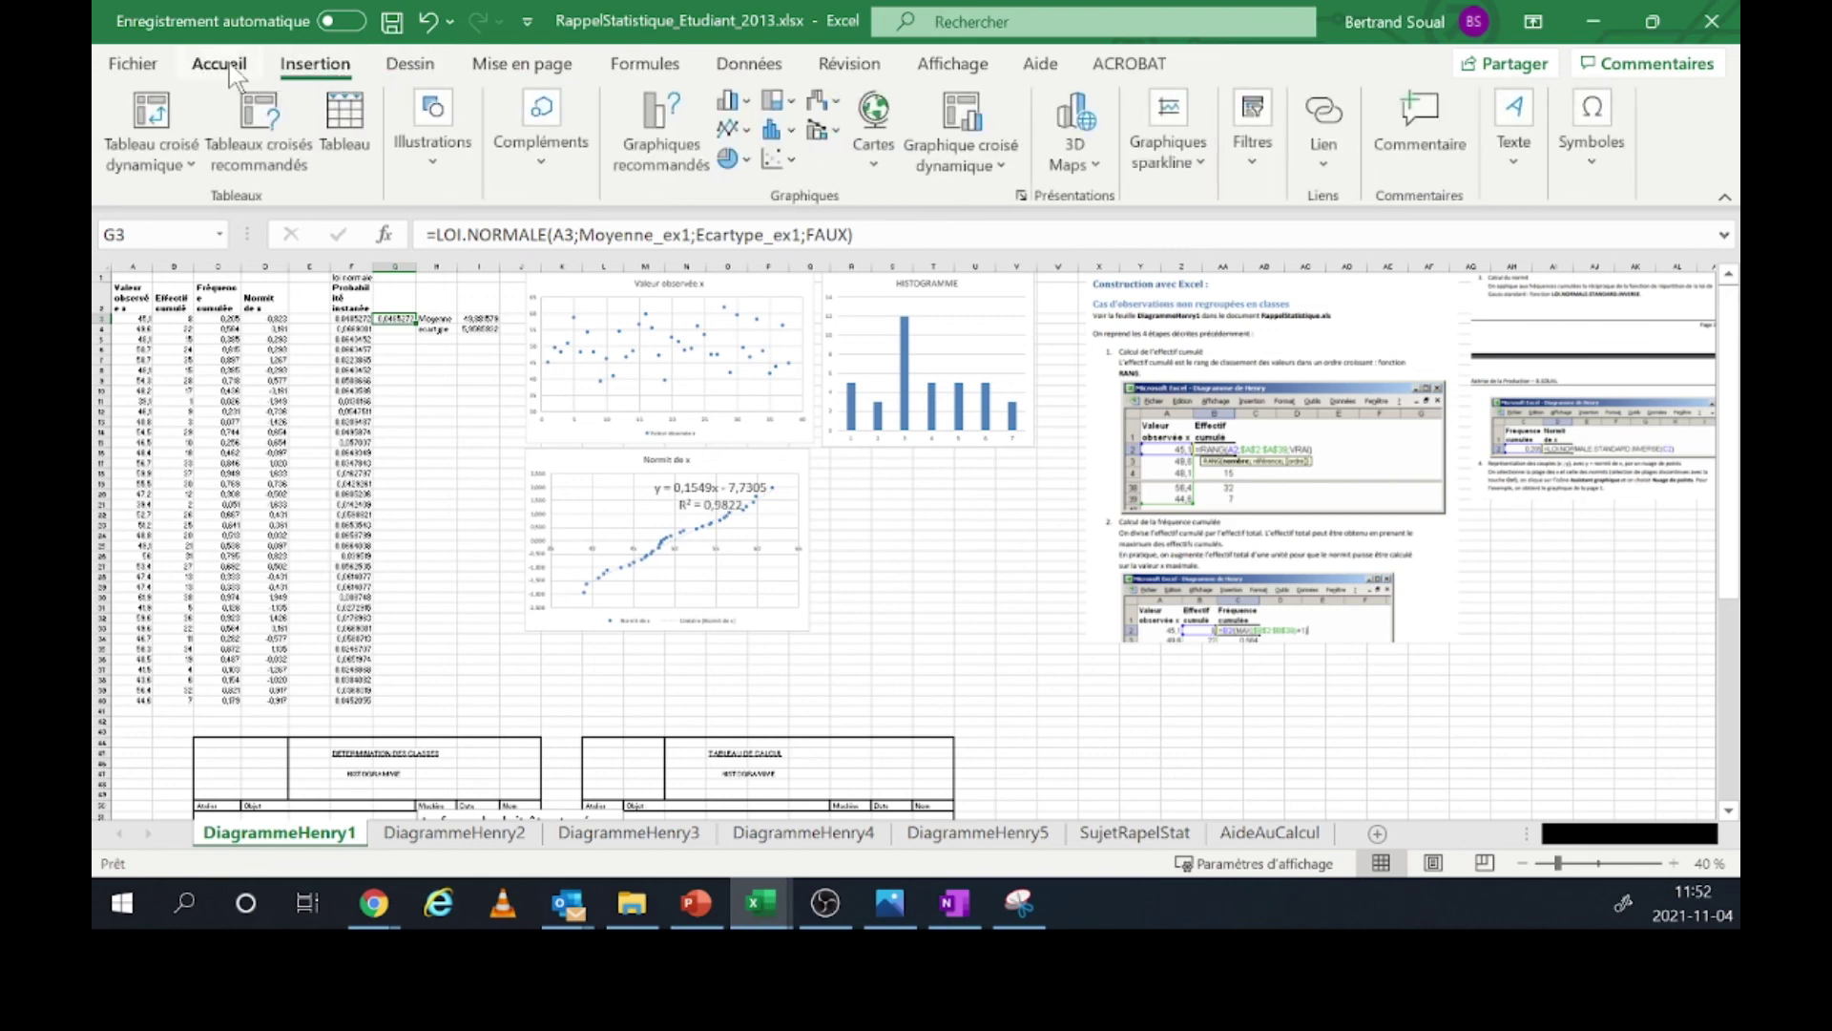
left_click(777, 160)
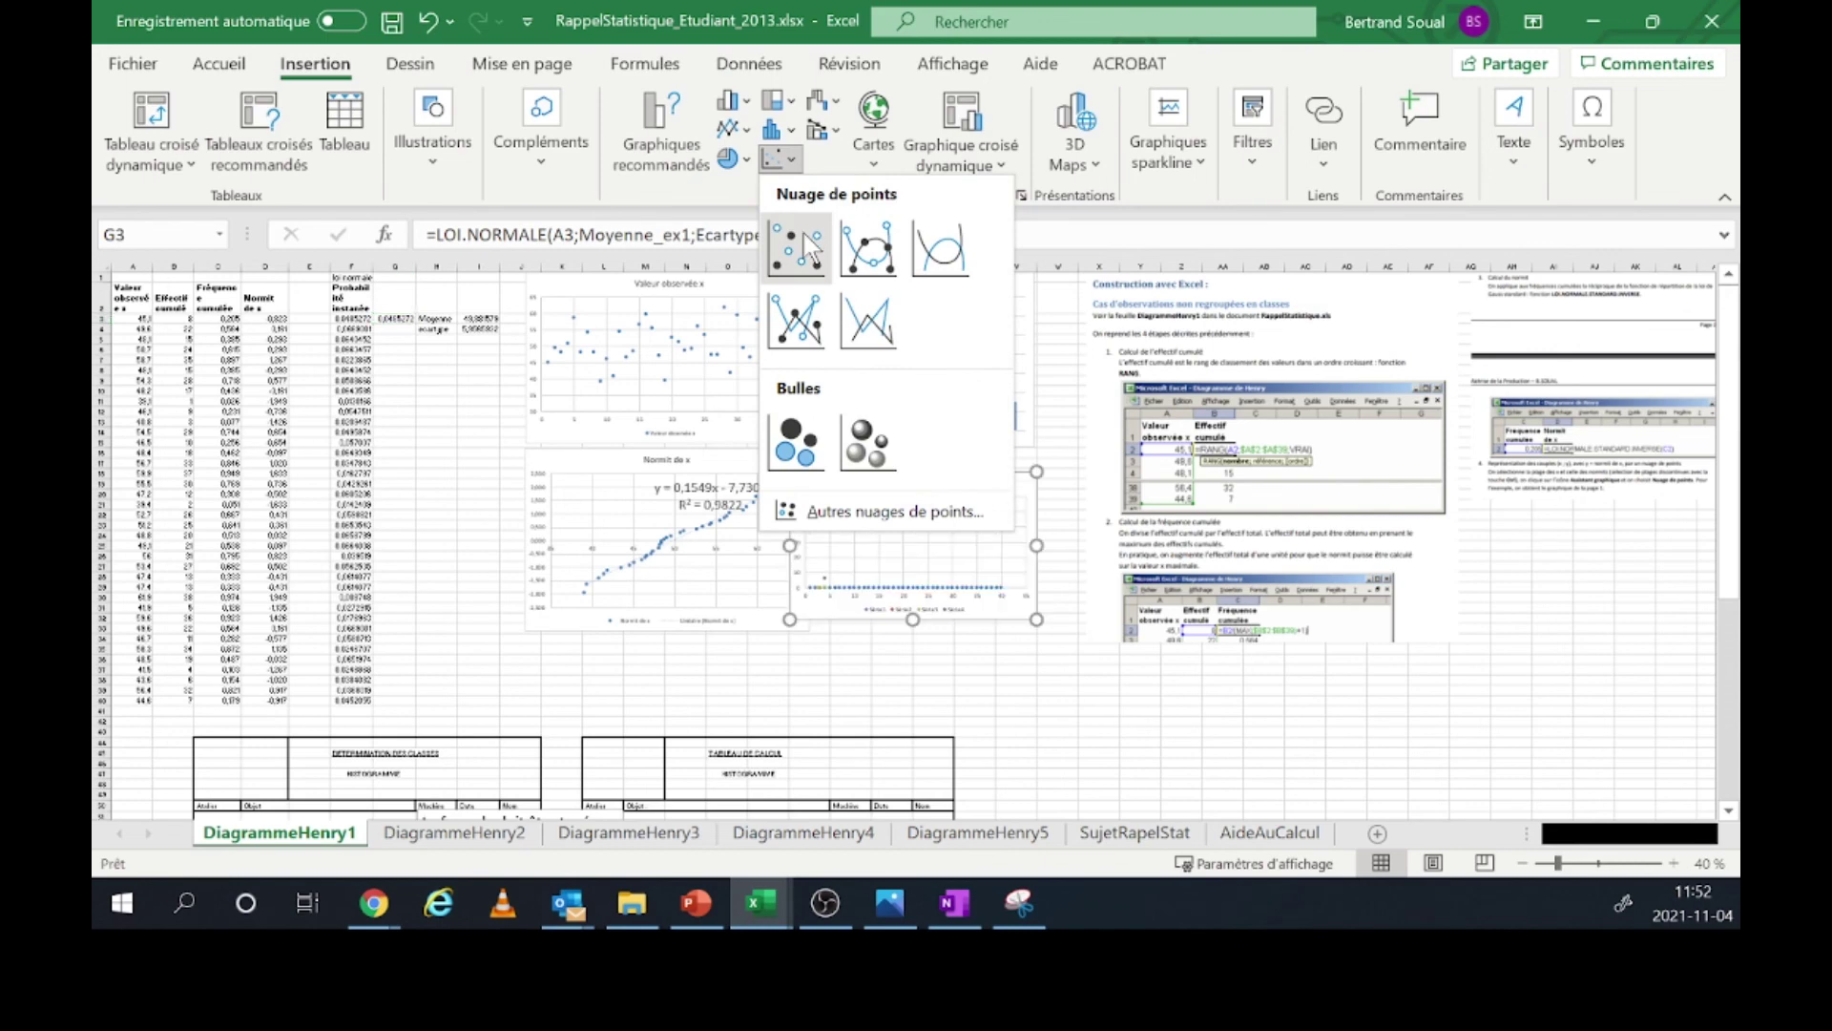
left_click(804, 232)
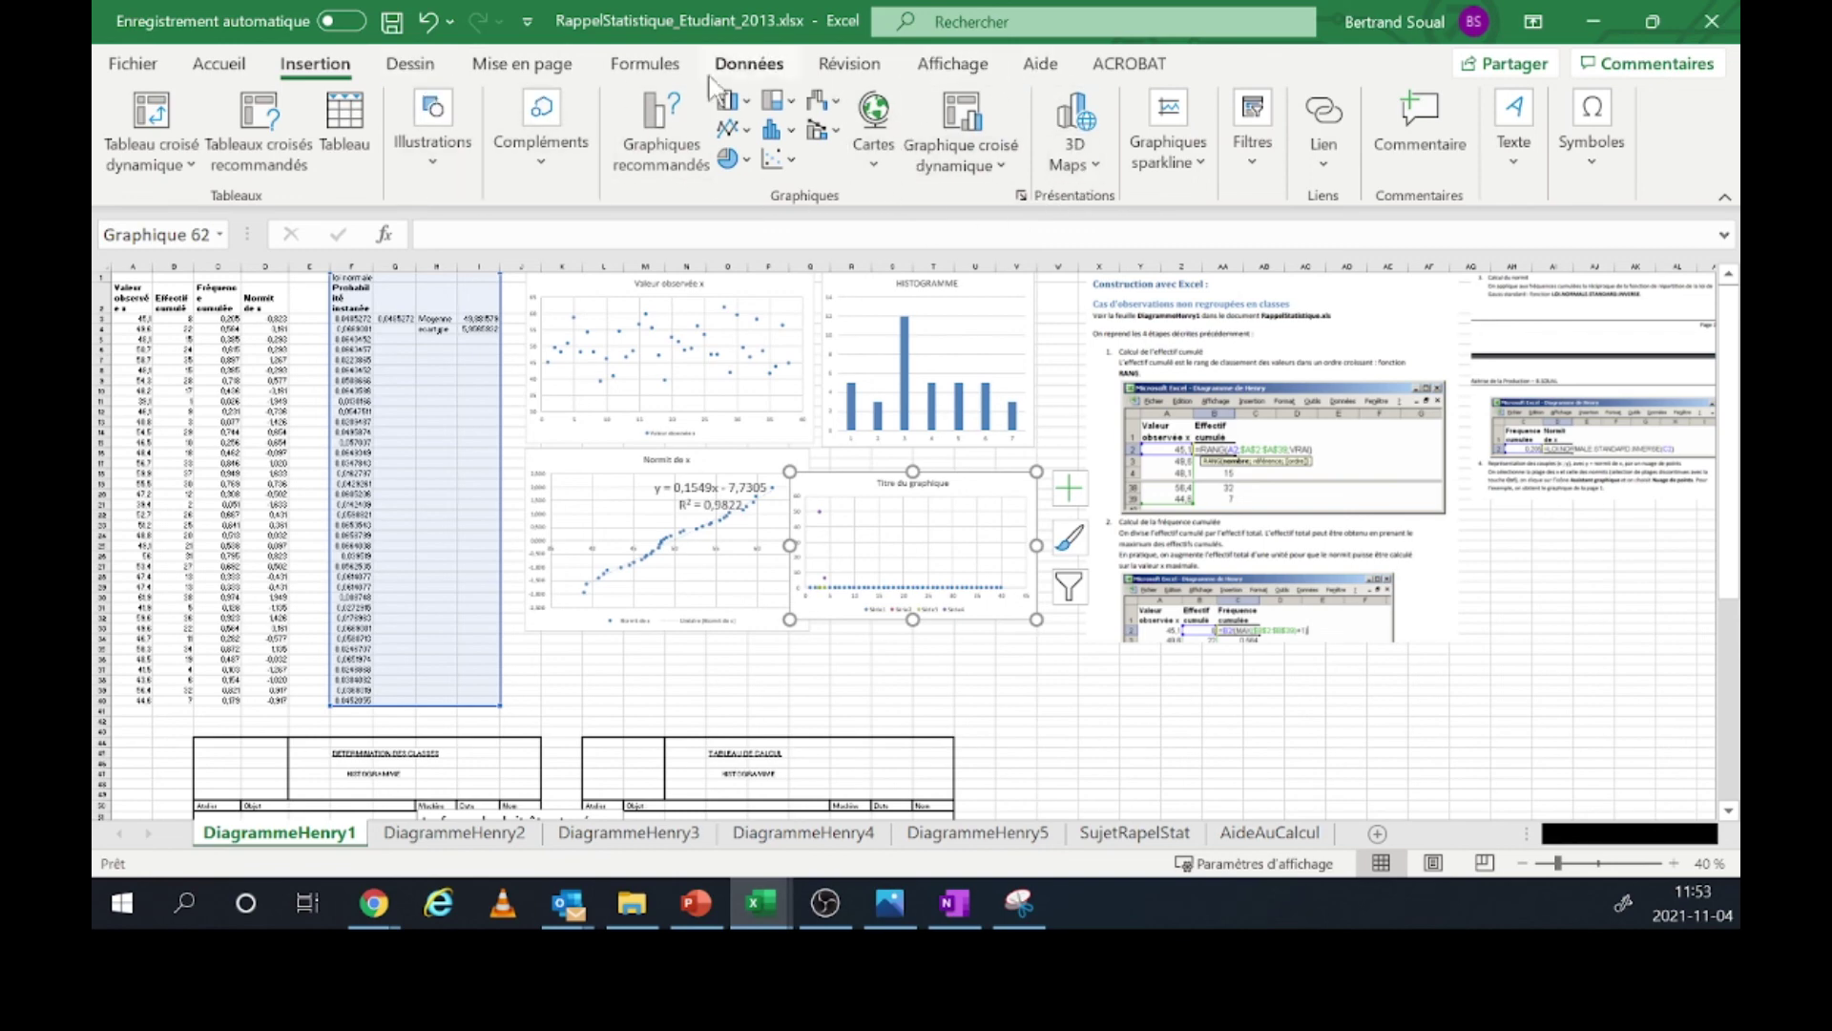
- Open the new scatter chart's data source selection and remove all its automatically created series
left_click(628, 67)
left_click(334, 69)
left_click(410, 65)
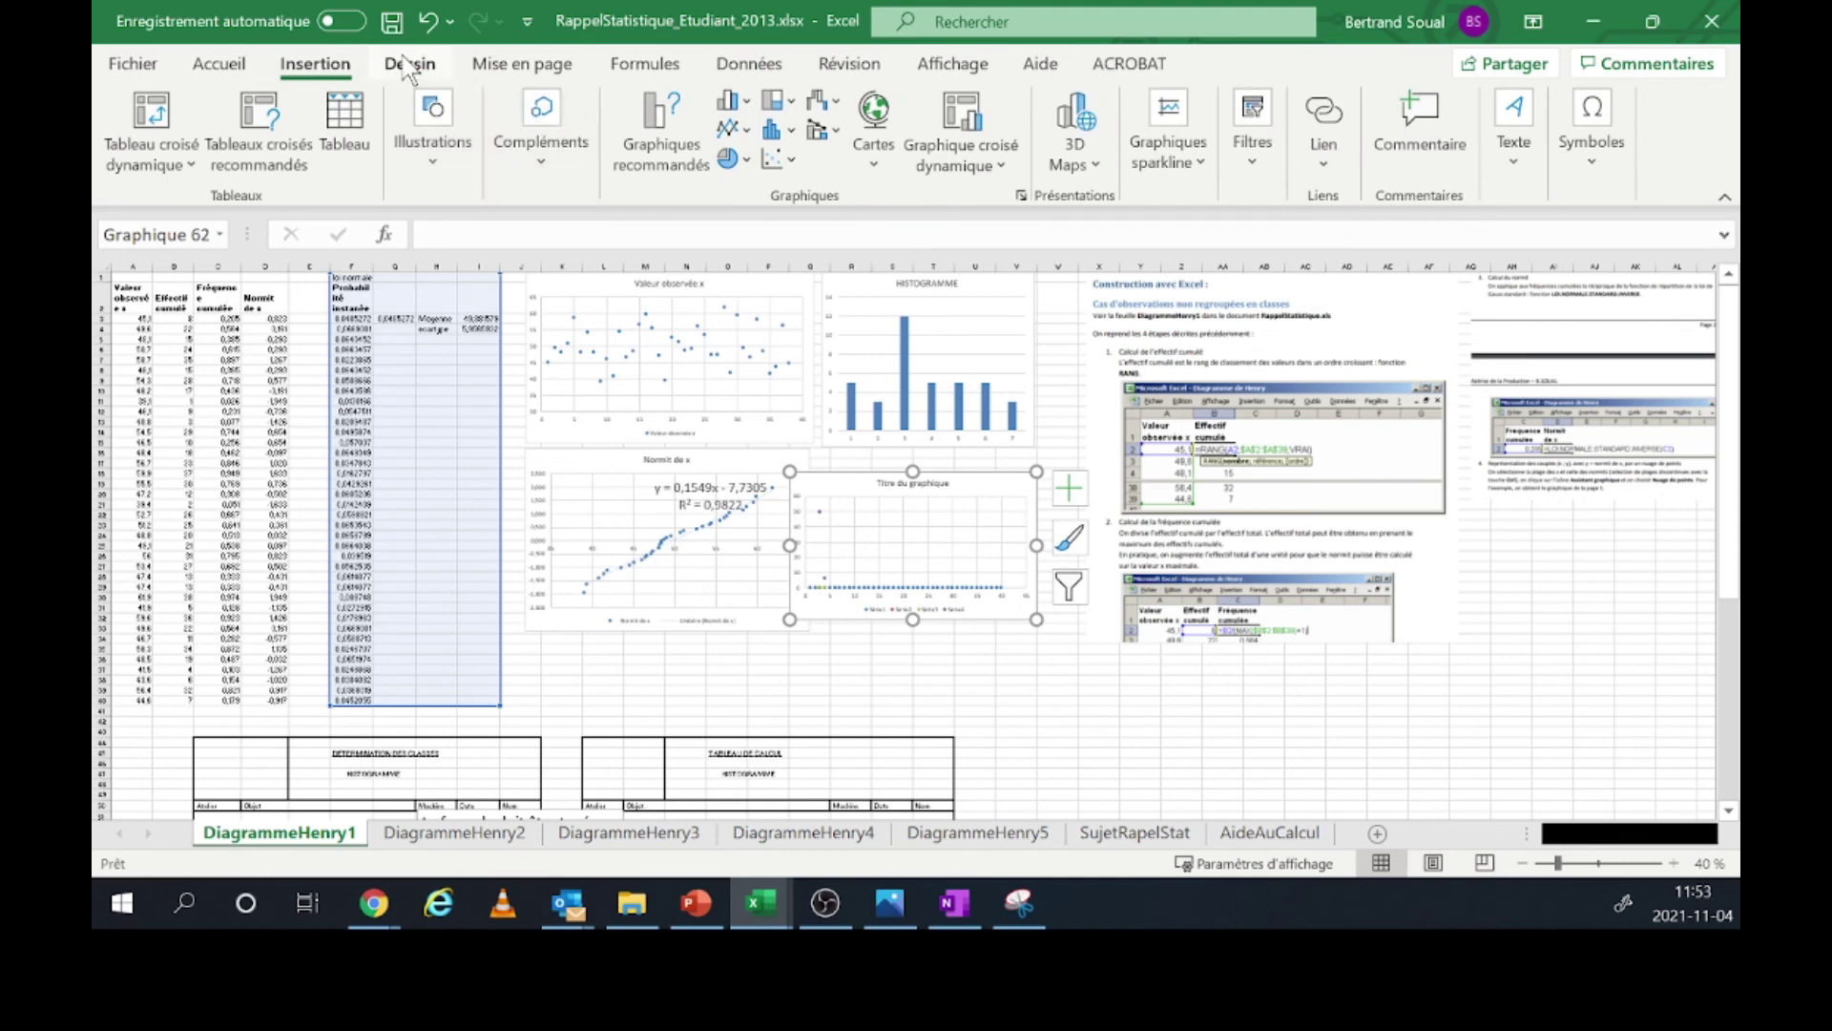
right_click(1013, 501)
left_click(1062, 389)
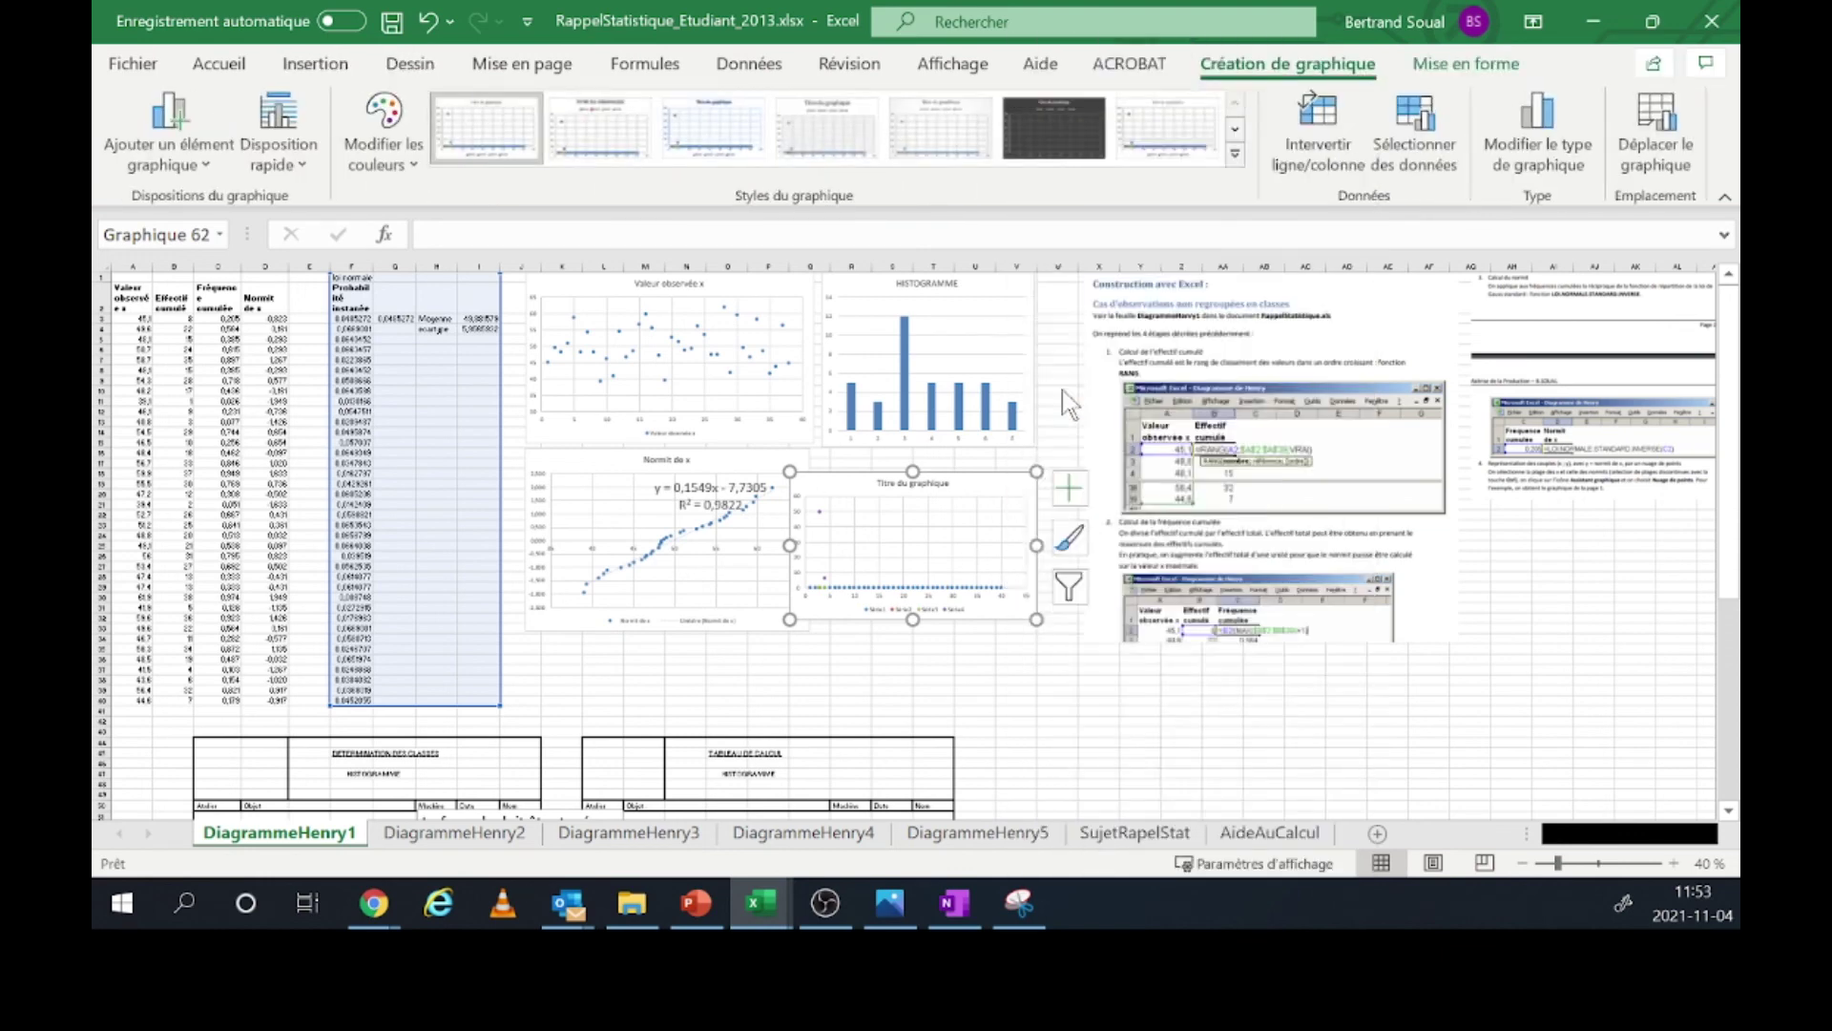
left_click(1273, 99)
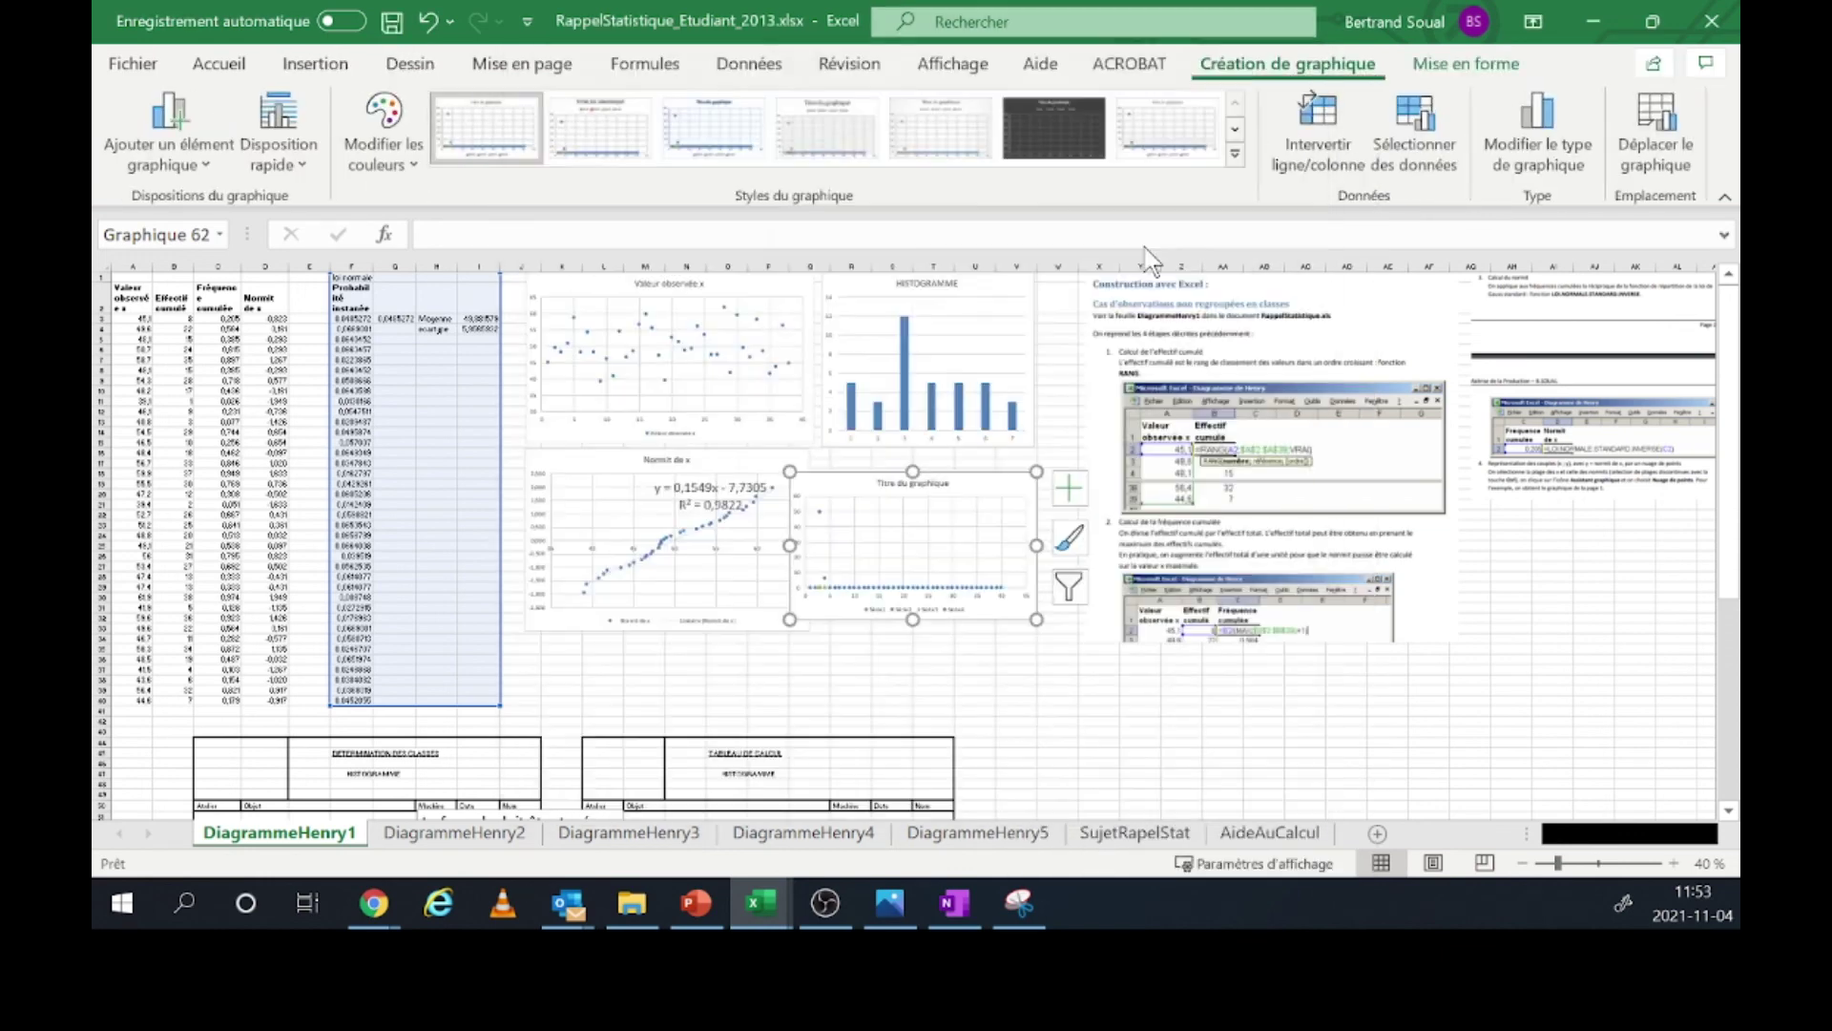
right_click(1010, 501)
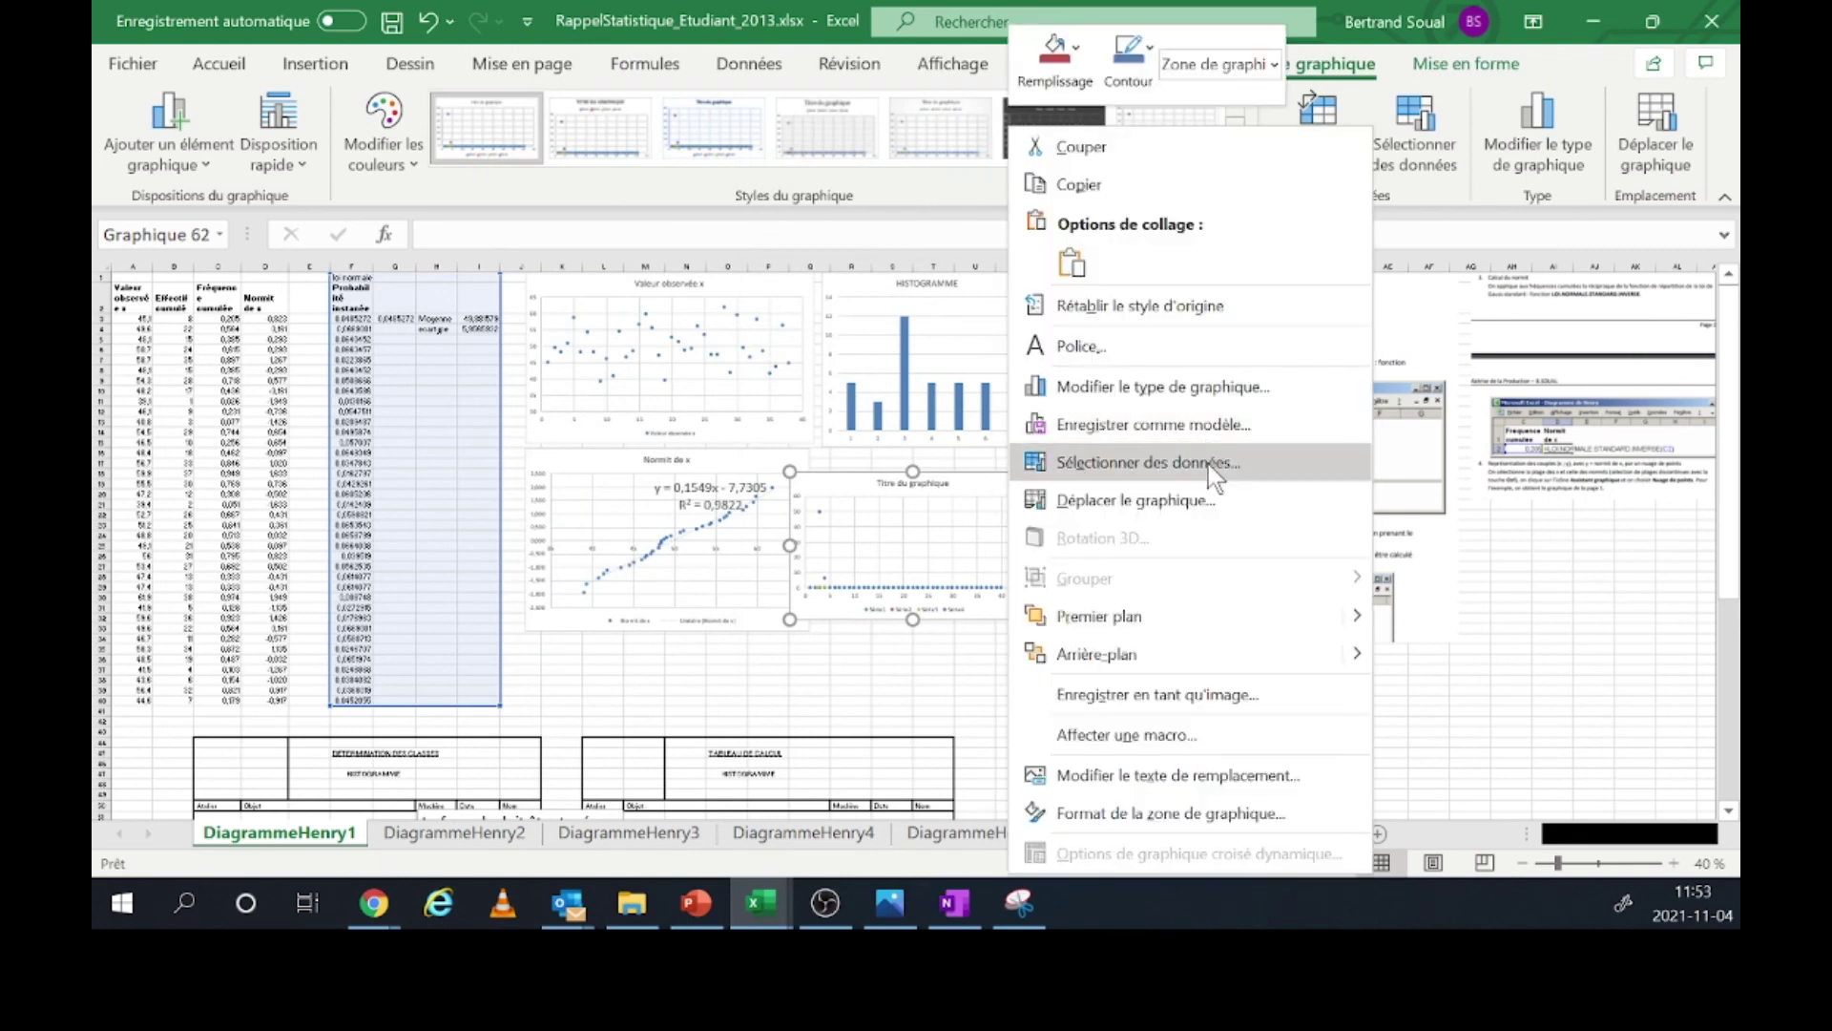
left_click(1208, 463)
left_click(667, 426)
left_click(668, 427)
left_click(668, 426)
left_click(671, 427)
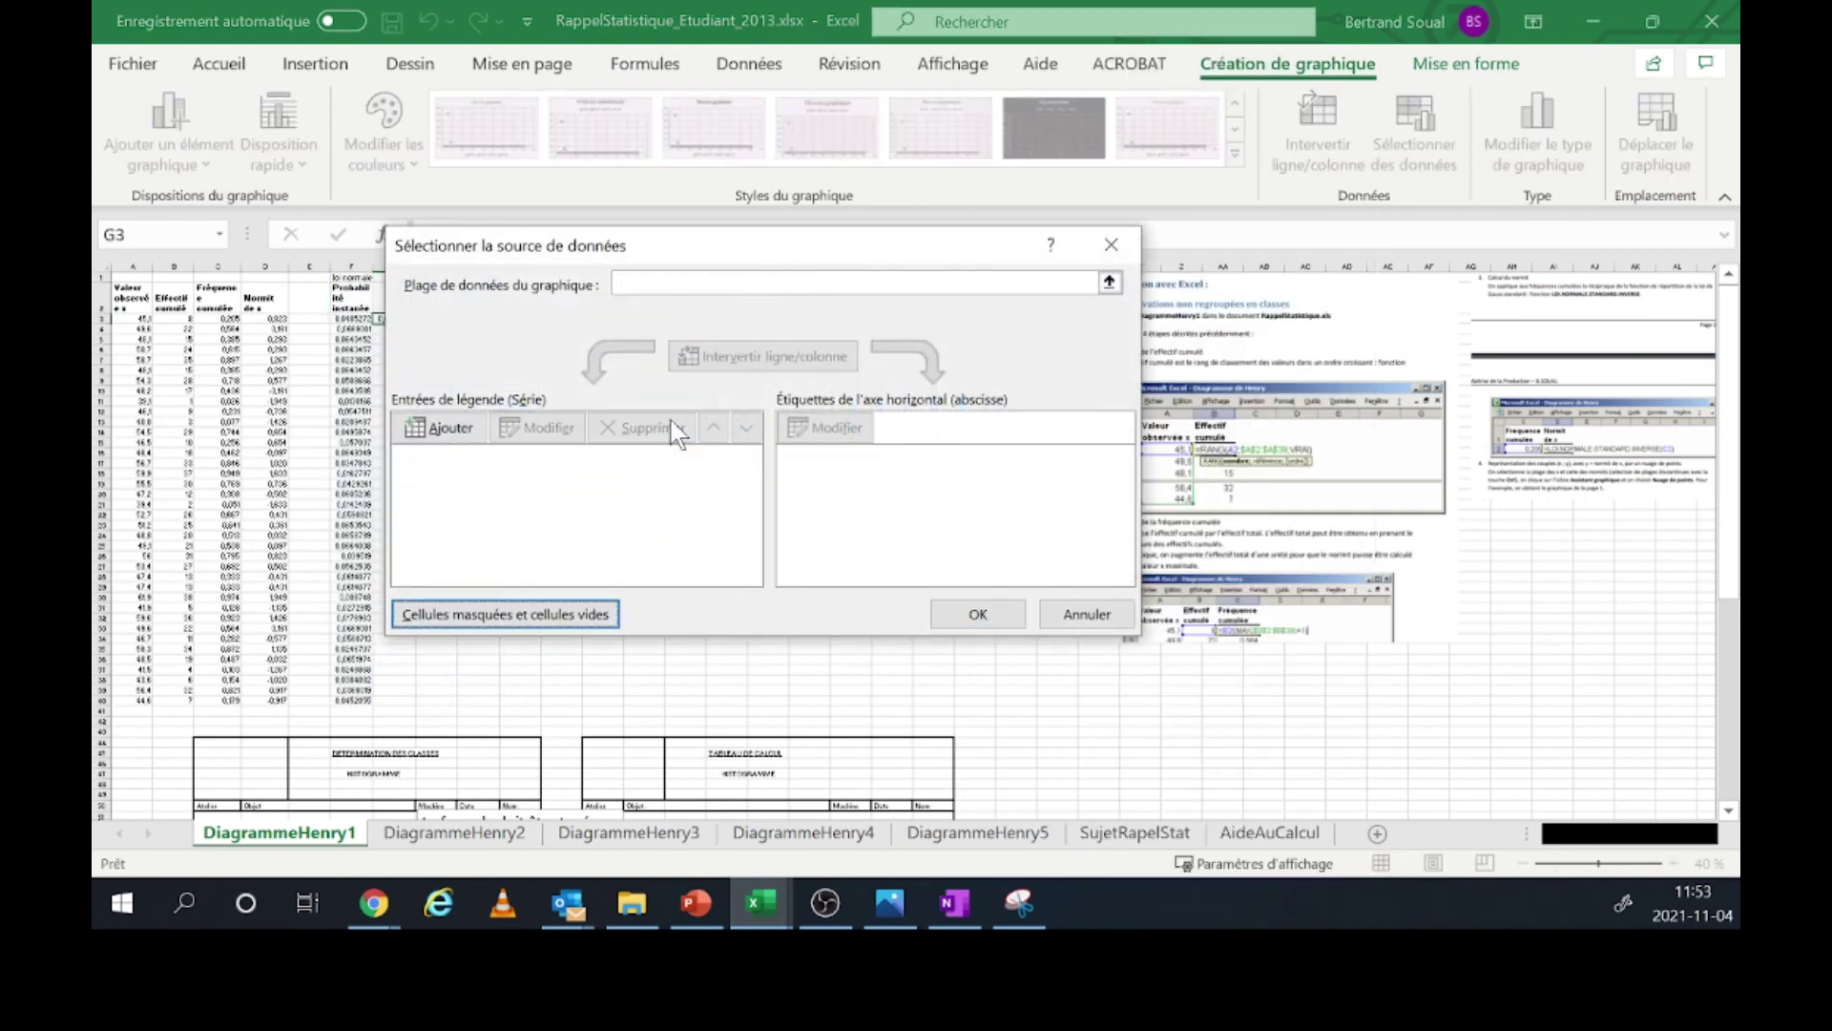
- Add a chart series named from F1, with A3:A40 as X values and F3:F41 as Y values, and apply the data selection
left_click(441, 426)
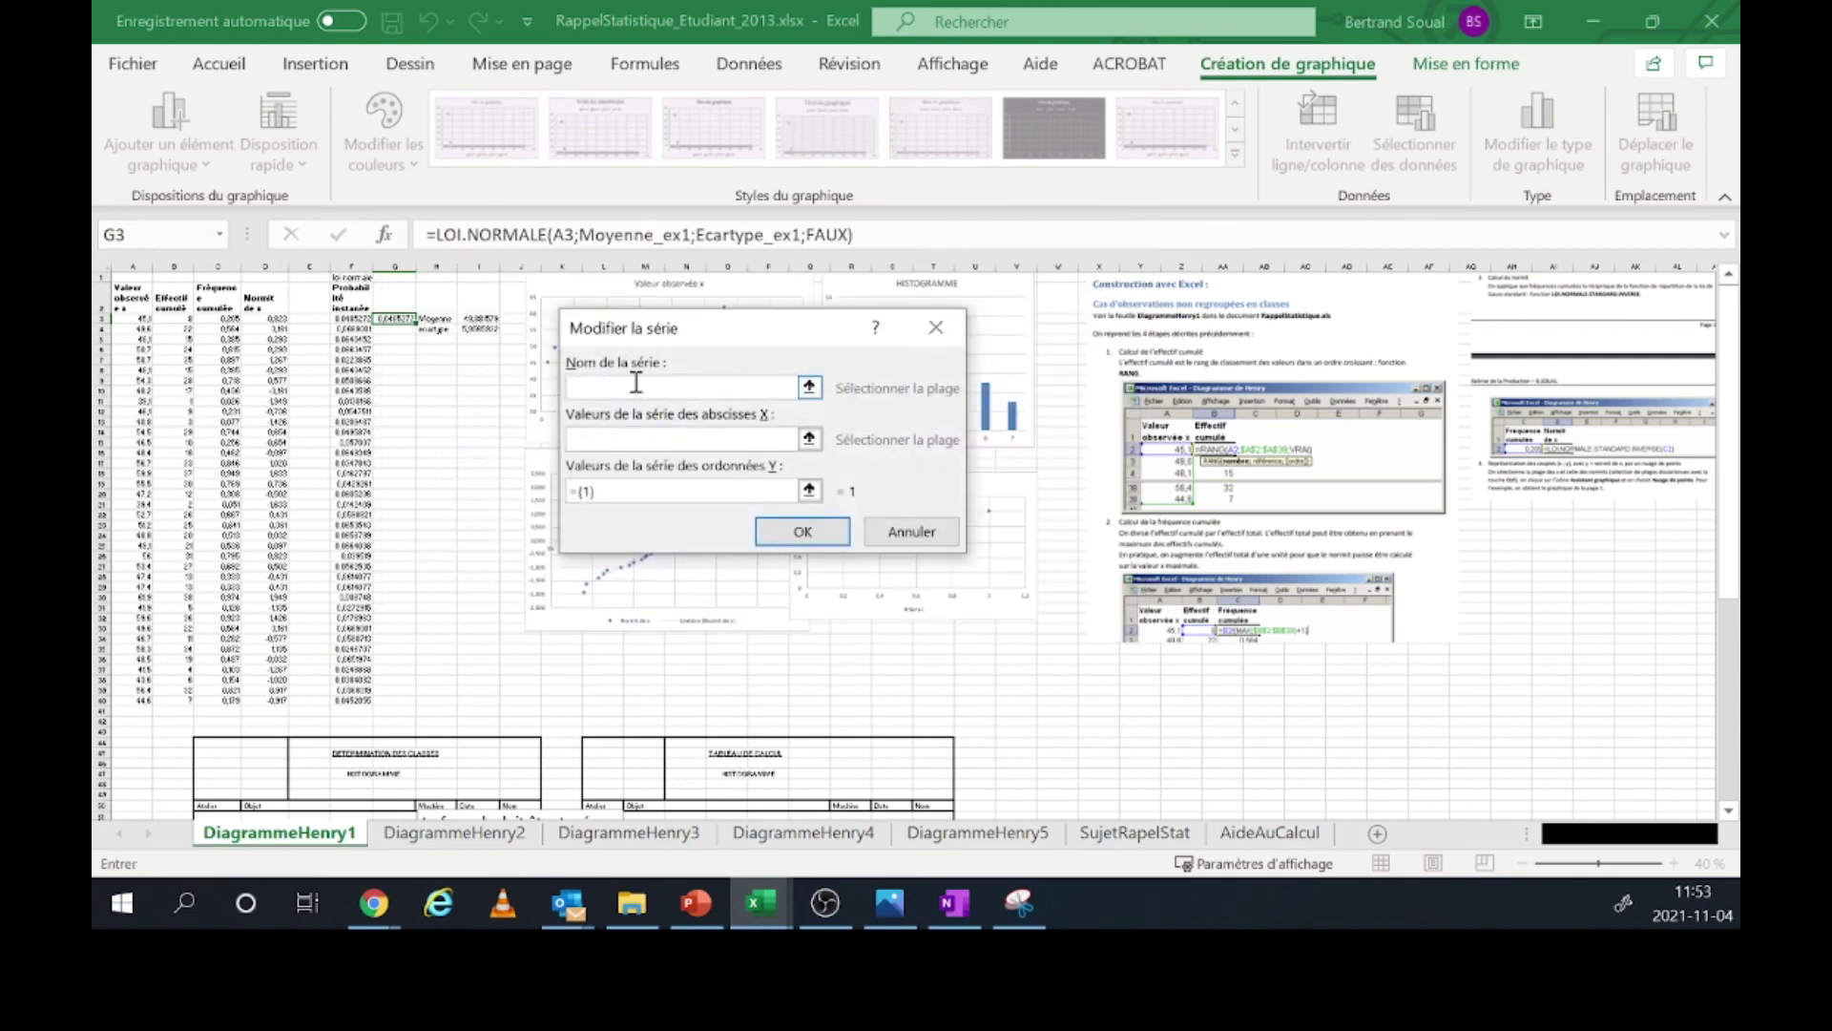
left_click_drag(710, 324, 705, 349)
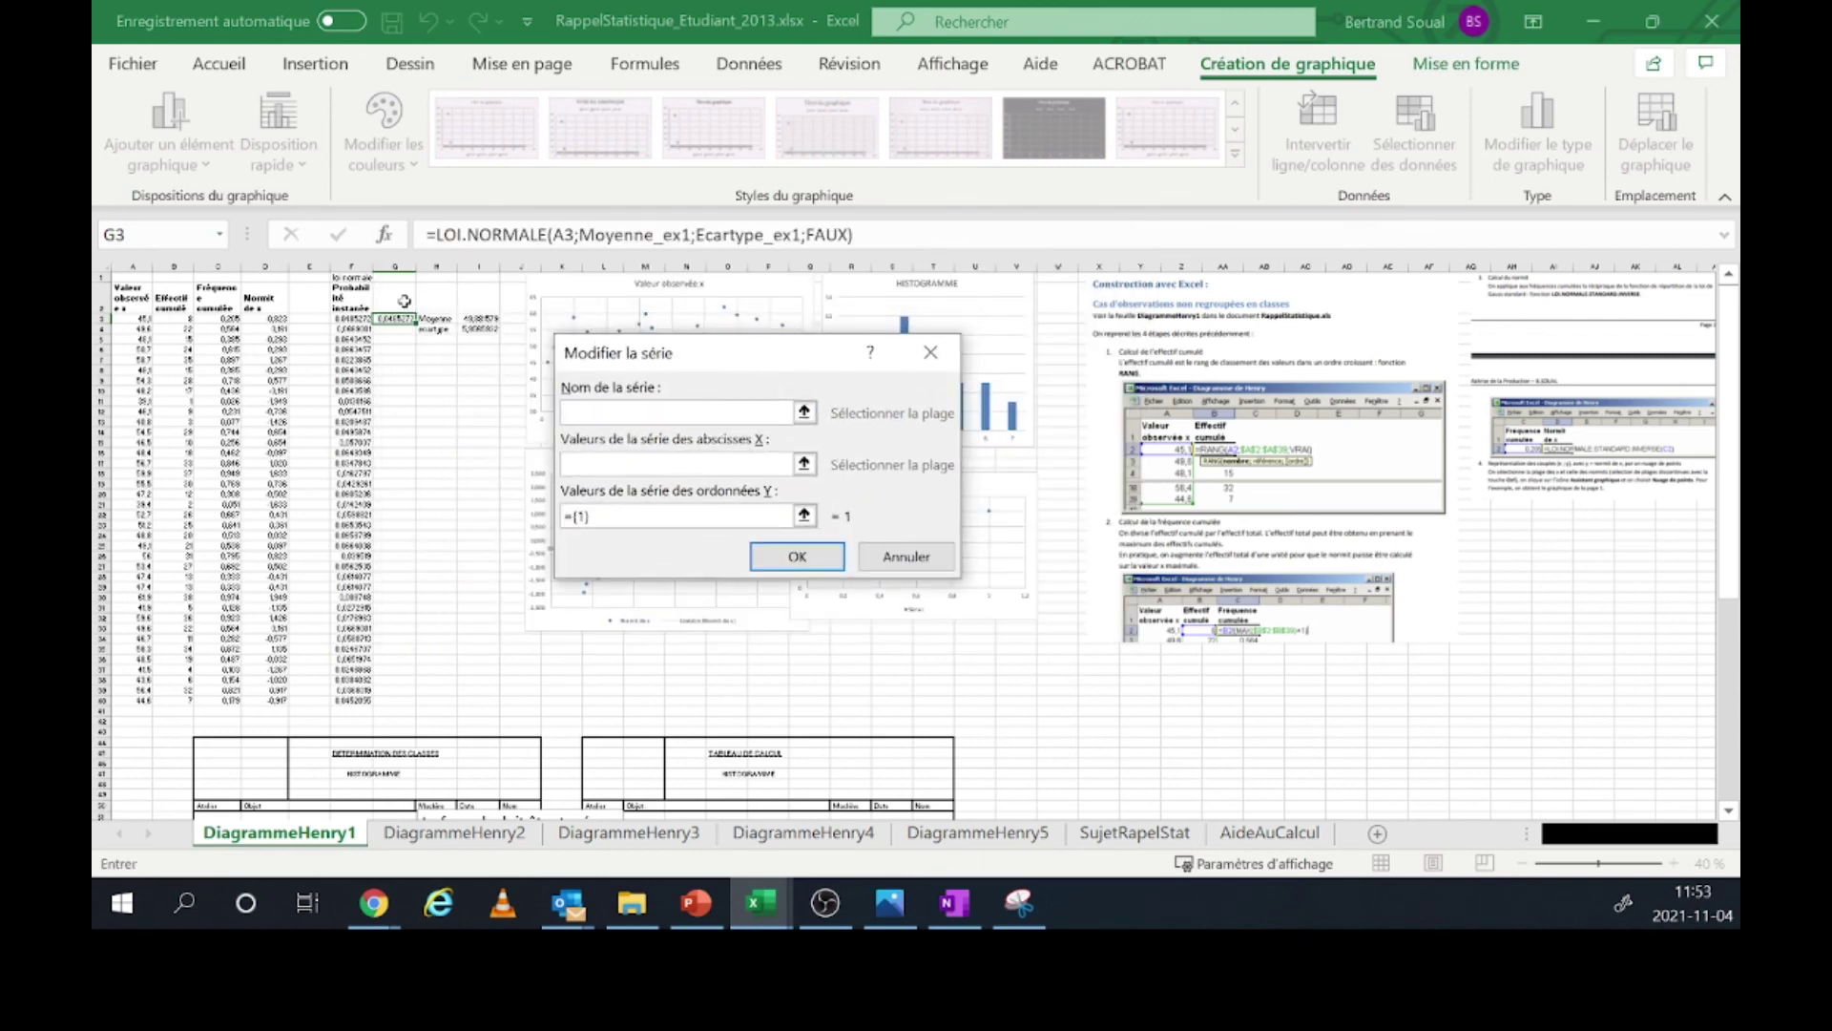
left_click(351, 277)
left_click(615, 463)
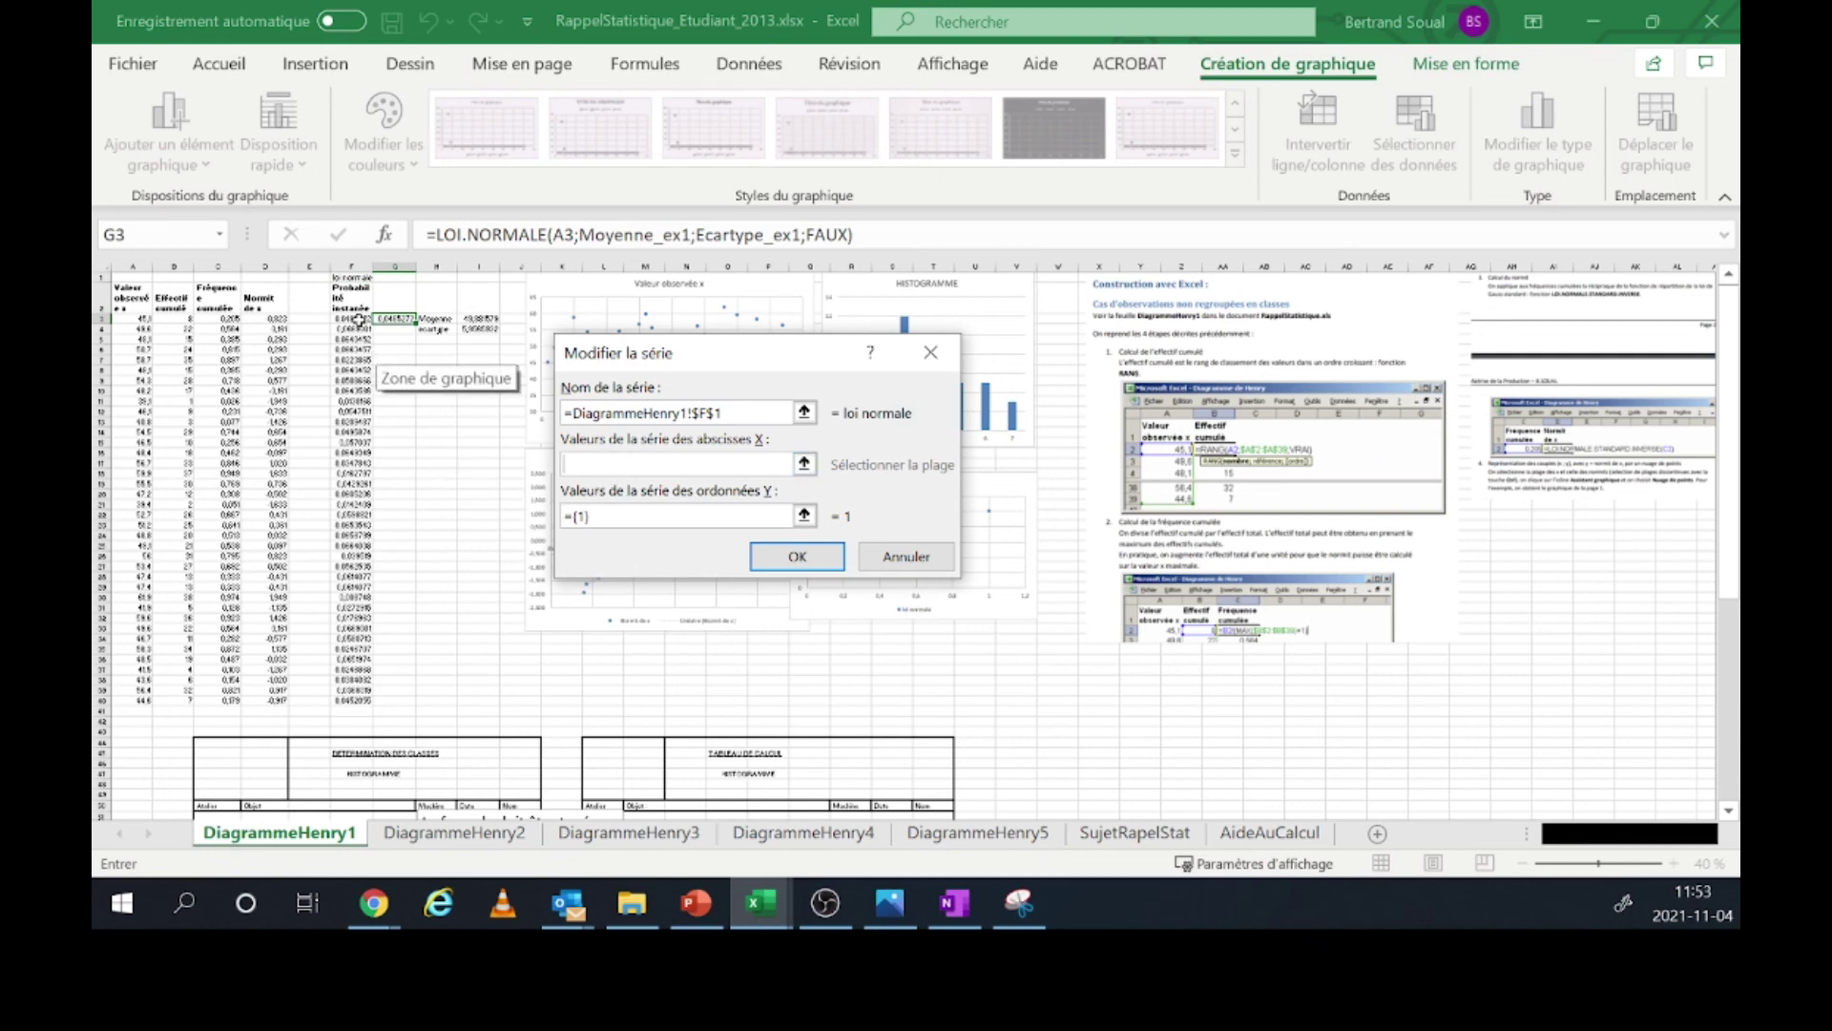
left_click_drag(143, 320, 145, 700)
left_click(745, 519)
left_click_drag(730, 515, 595, 492)
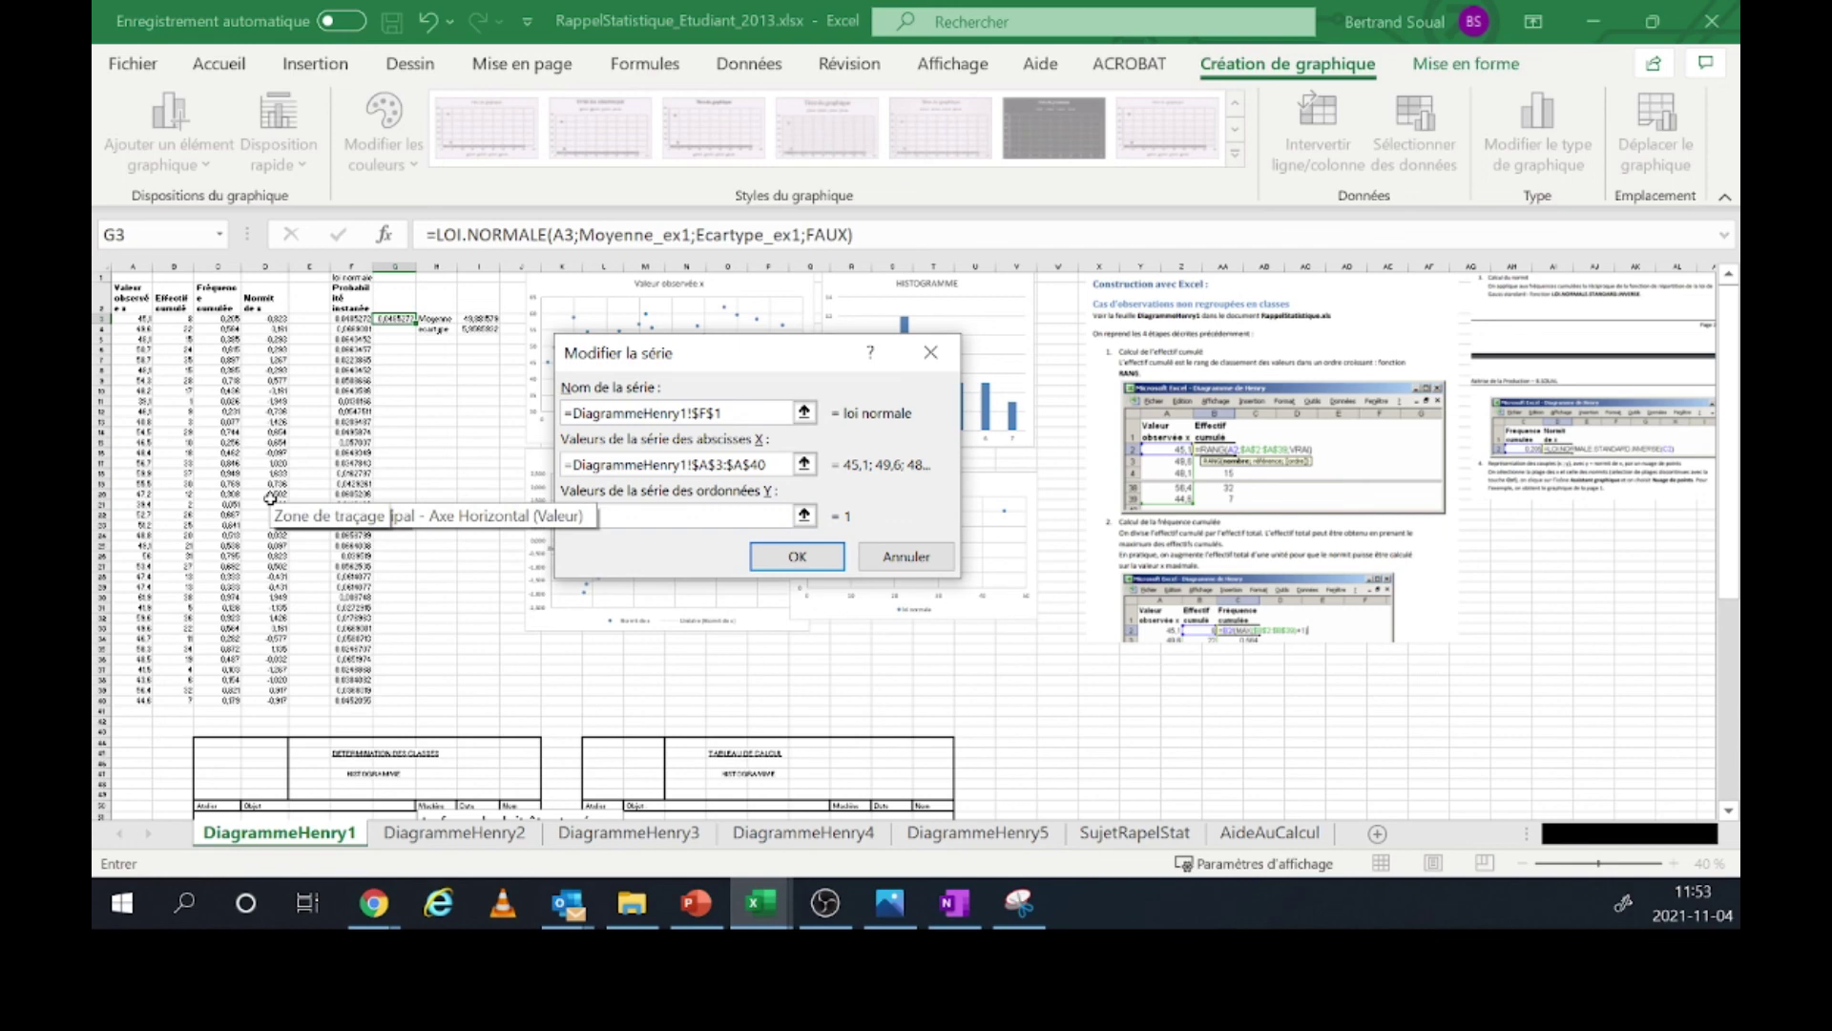
left_click_drag(355, 320, 349, 707)
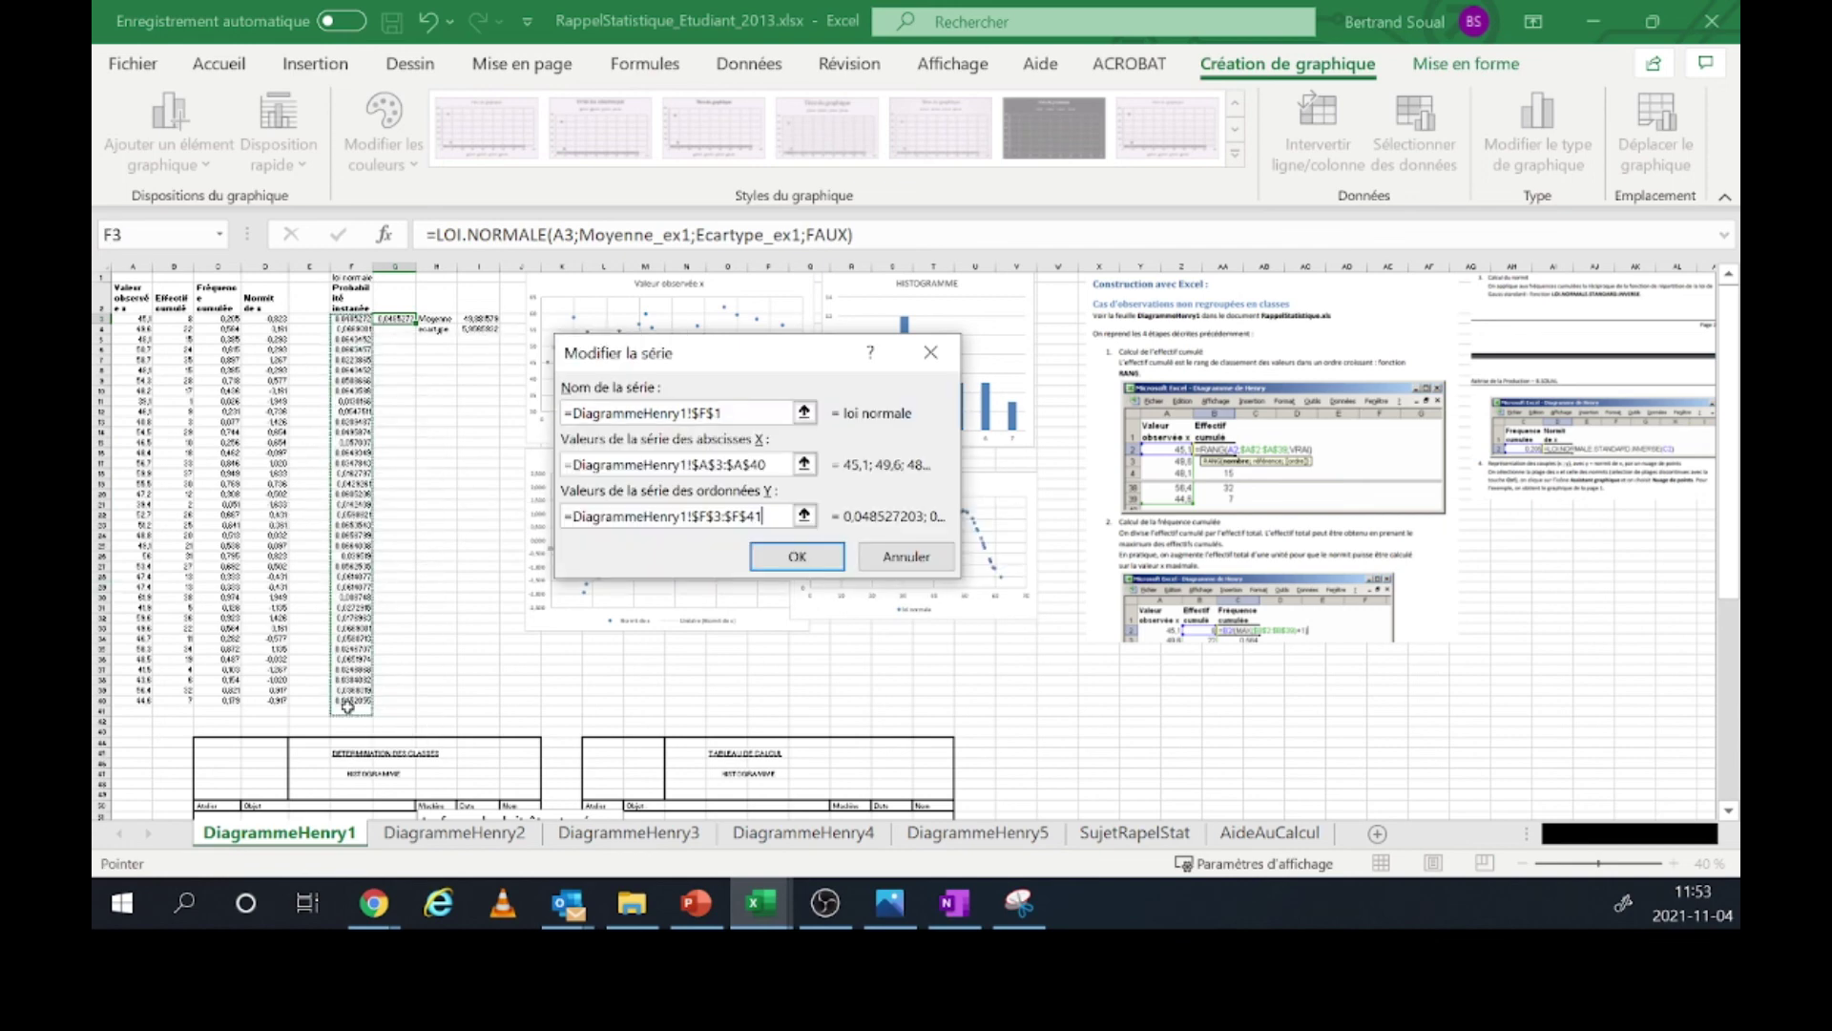
left_click(797, 558)
left_click(977, 614)
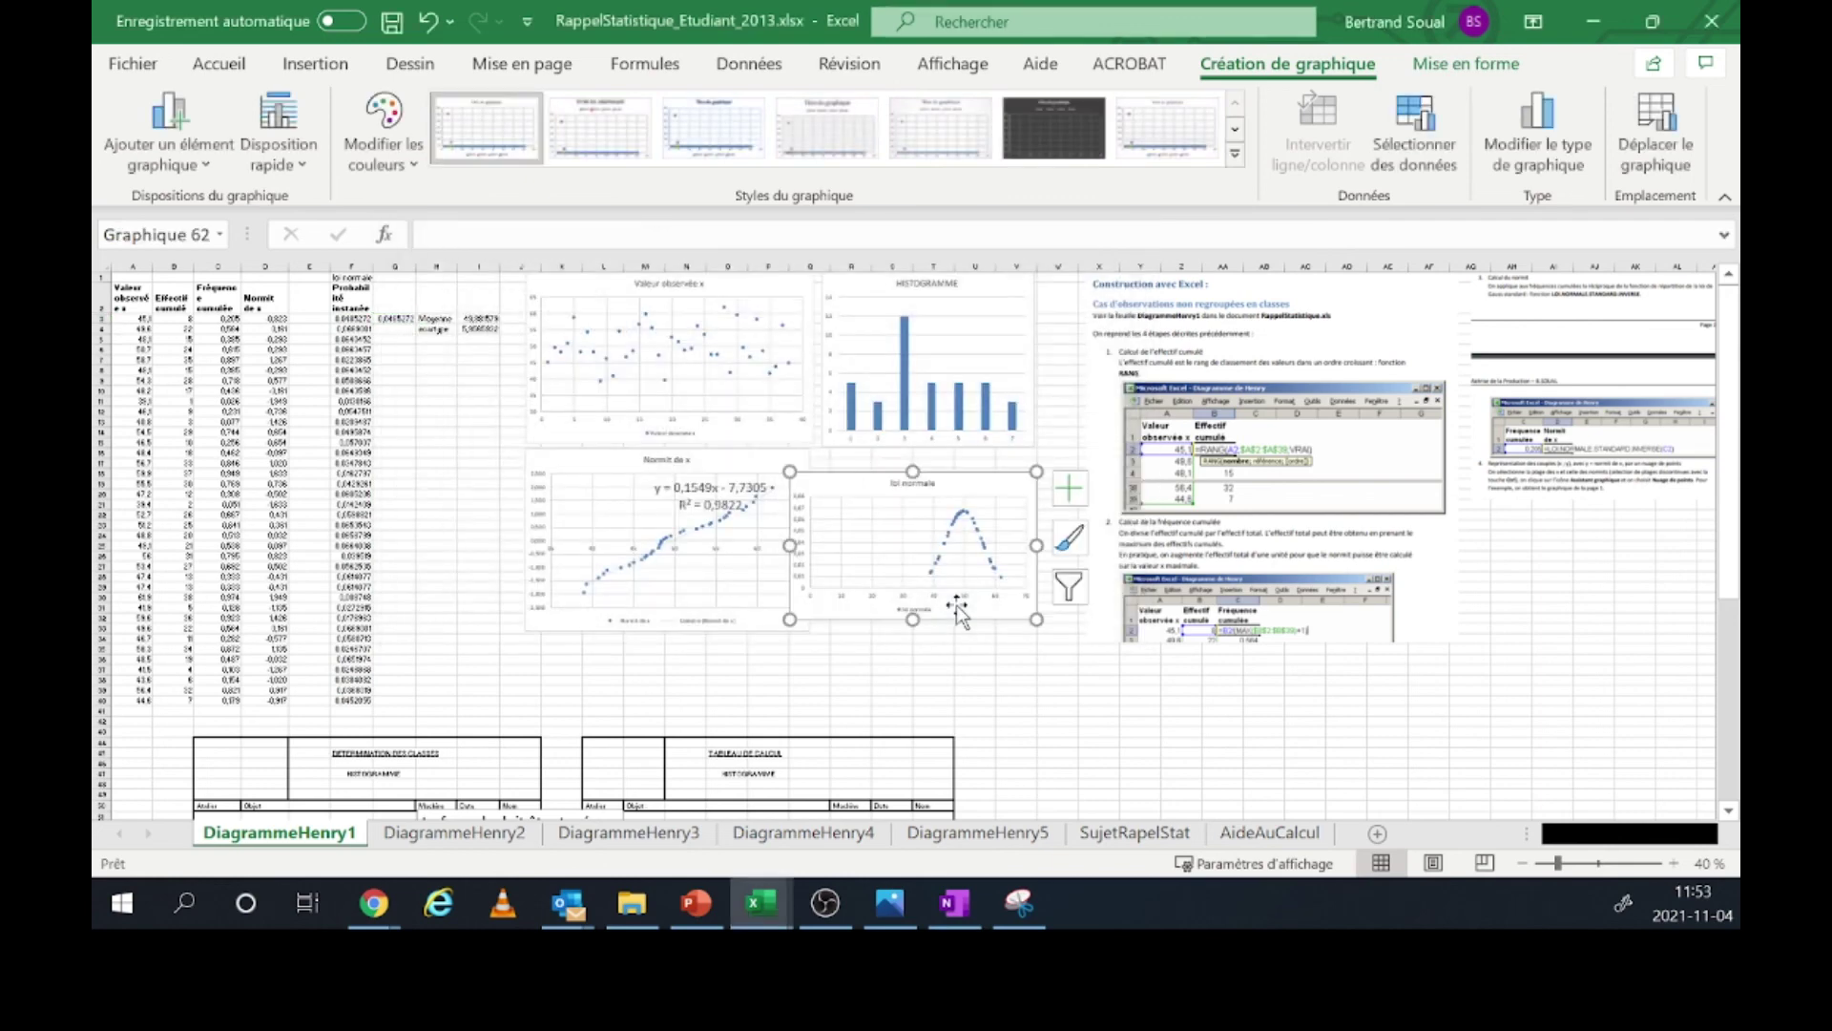
- Enlarge the loi normale chart and place it directly below the histogram, and enlarge the Normit de x chart
left_click_drag(791, 621, 789, 696)
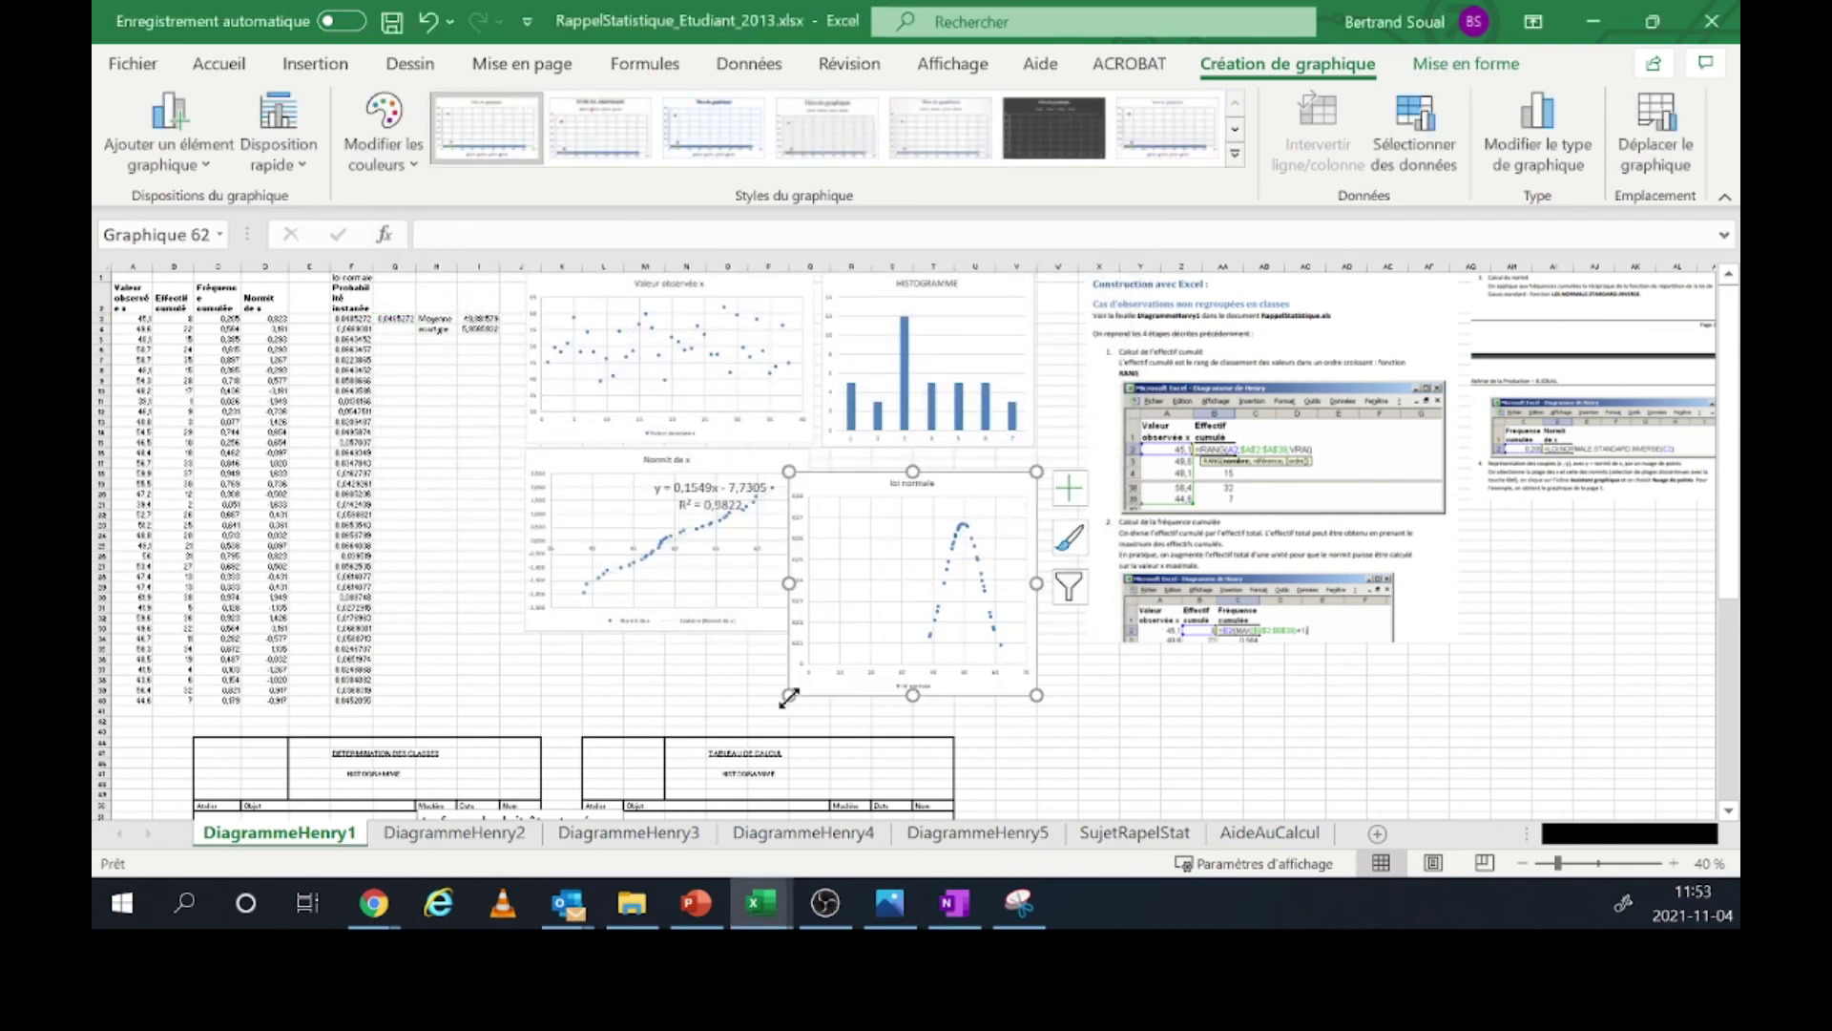
left_click_drag(1031, 484, 1055, 463)
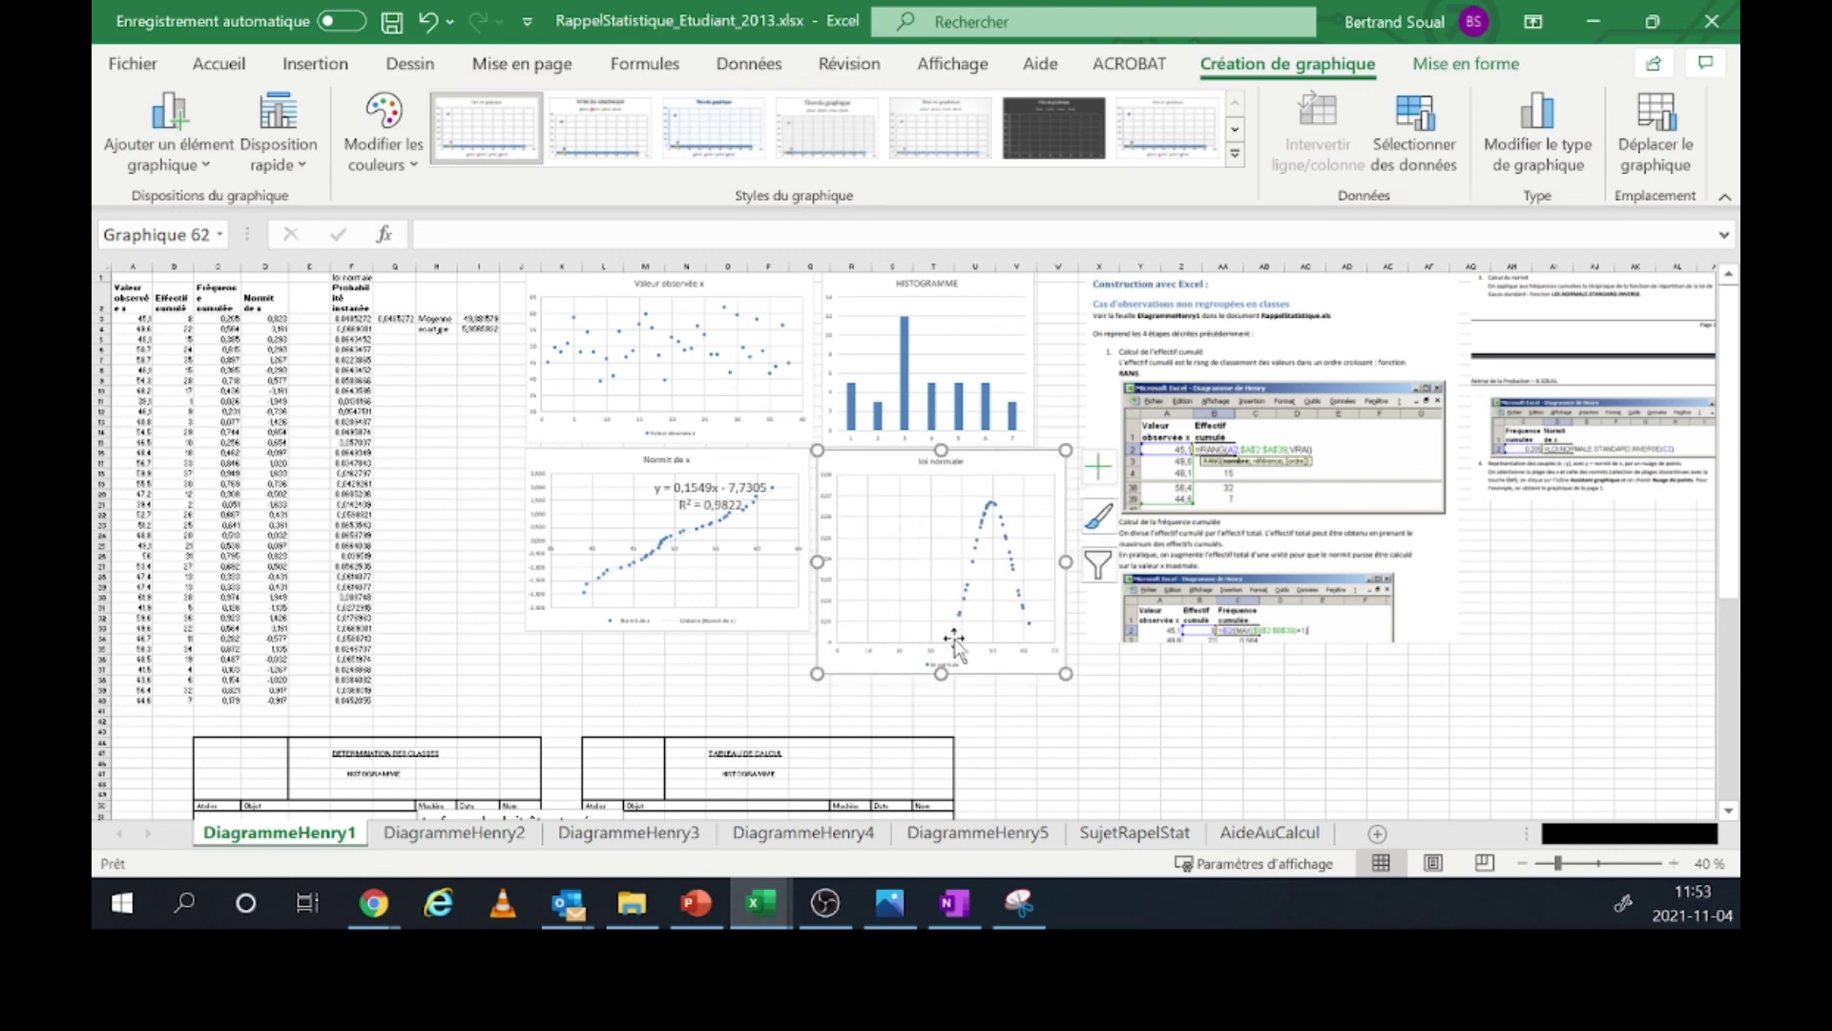
left_click_drag(814, 679, 817, 724)
left_click(561, 623)
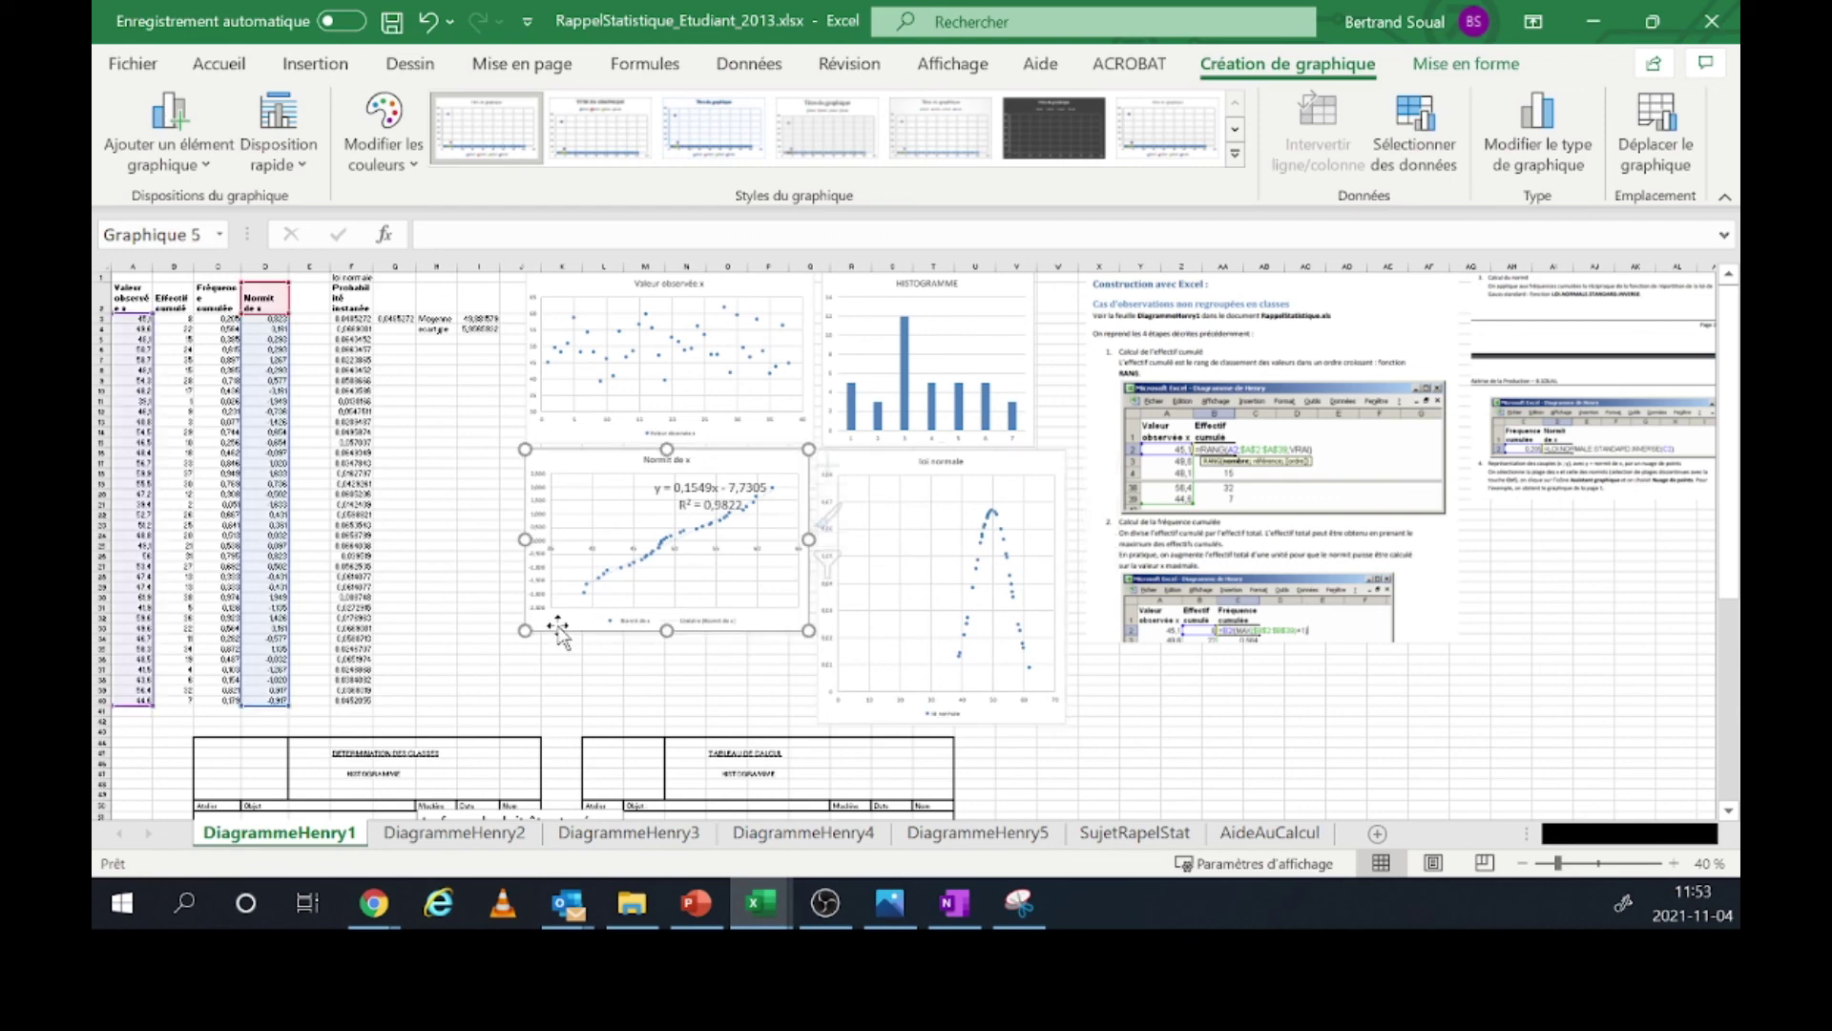
left_click_drag(523, 630, 485, 676)
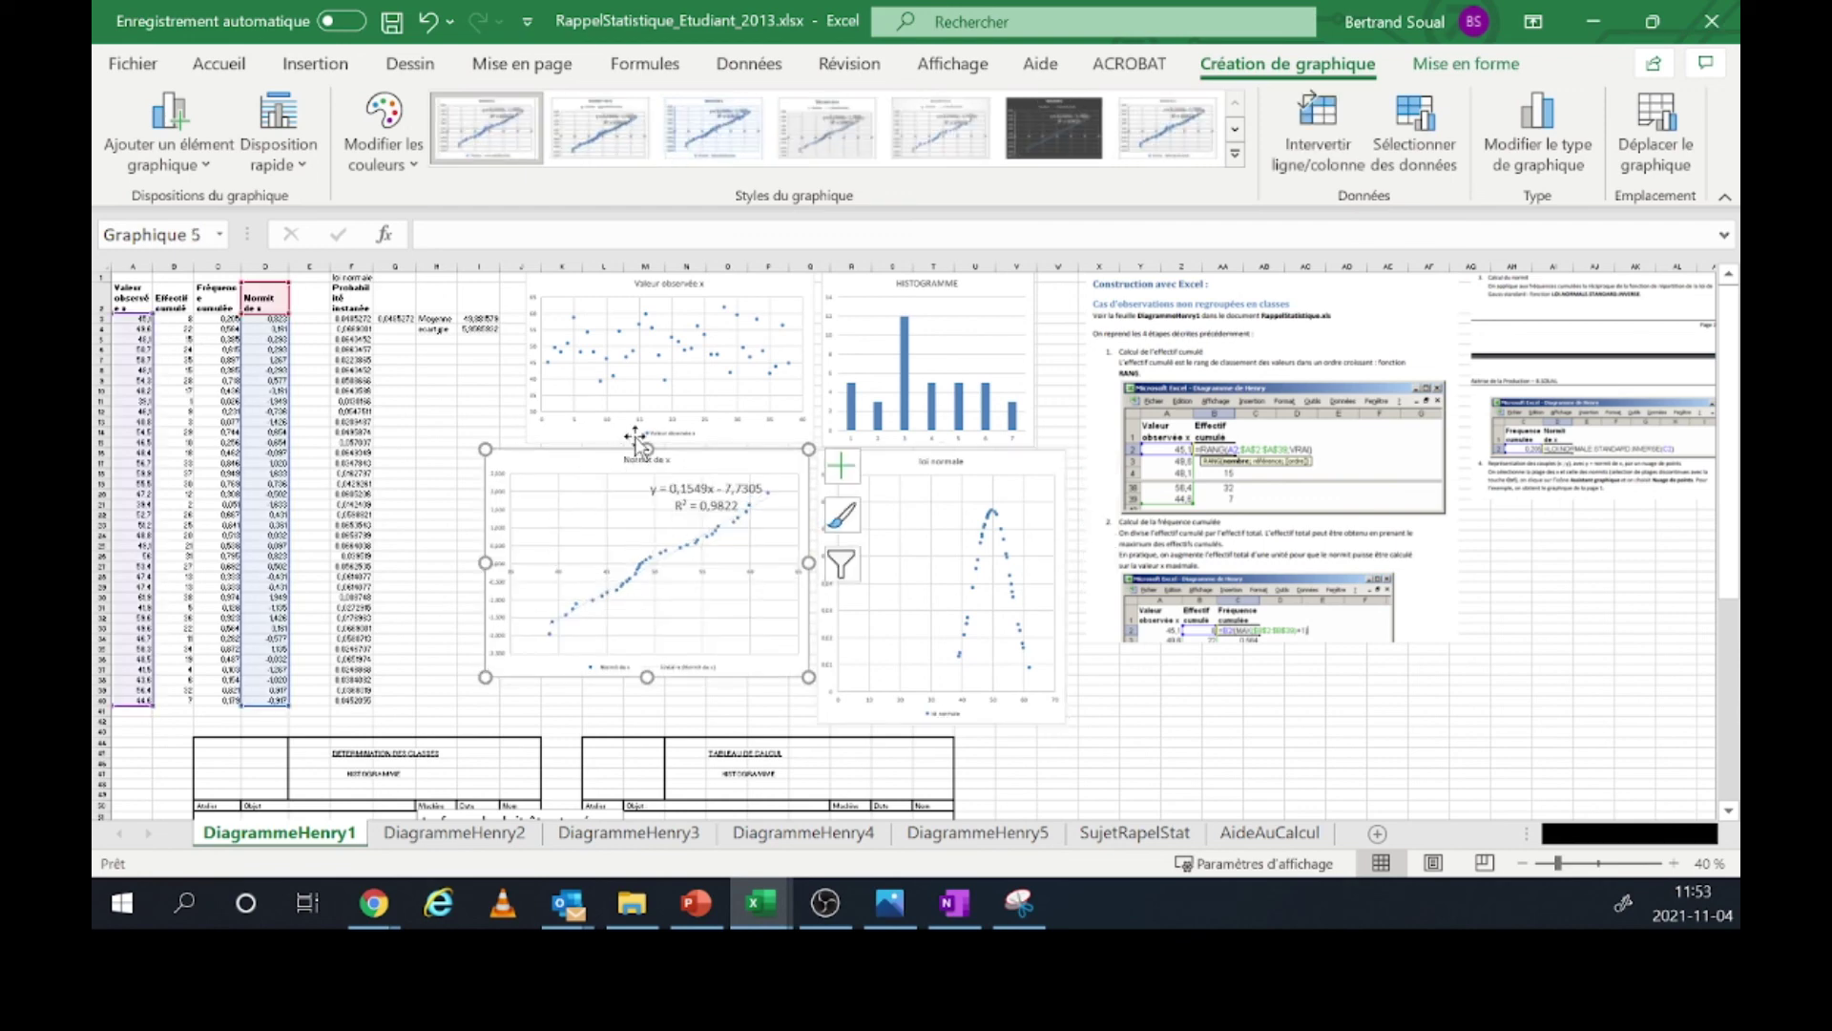
left_click(1058, 390)
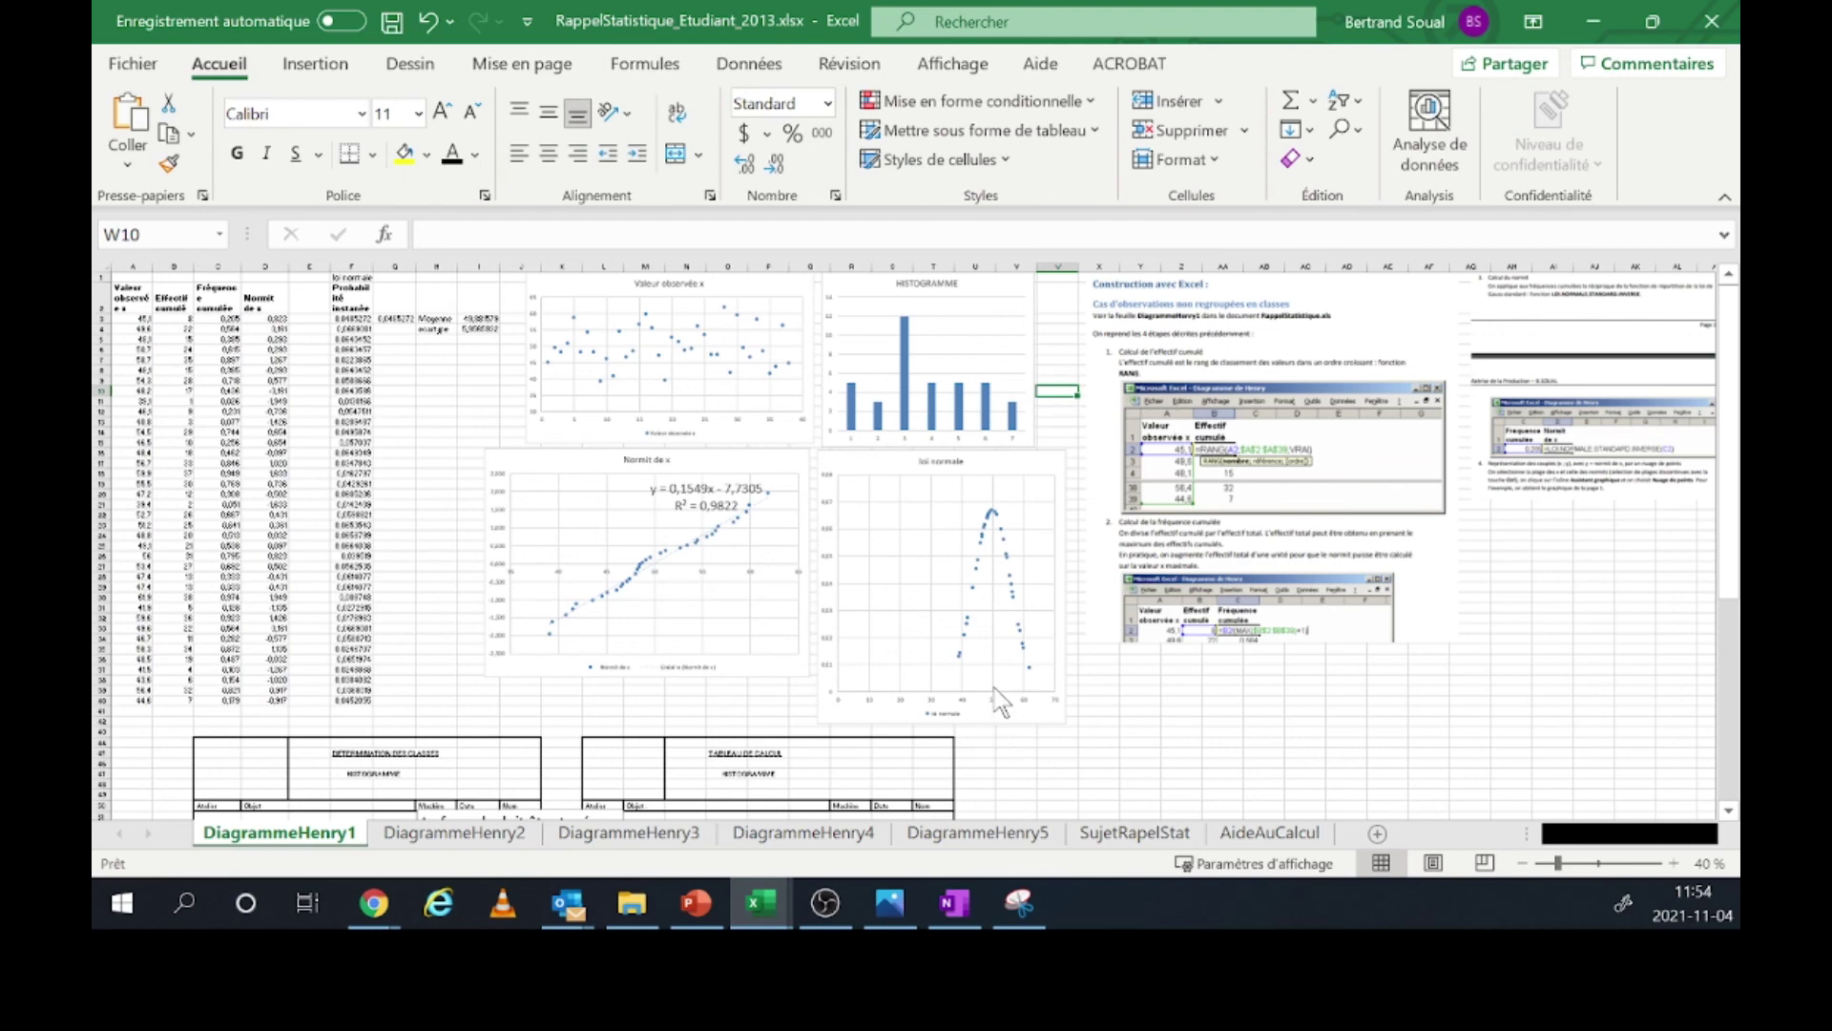
- Compare the mean in I3 with the horizontal axis of the loi normale chart
left_click(474, 316)
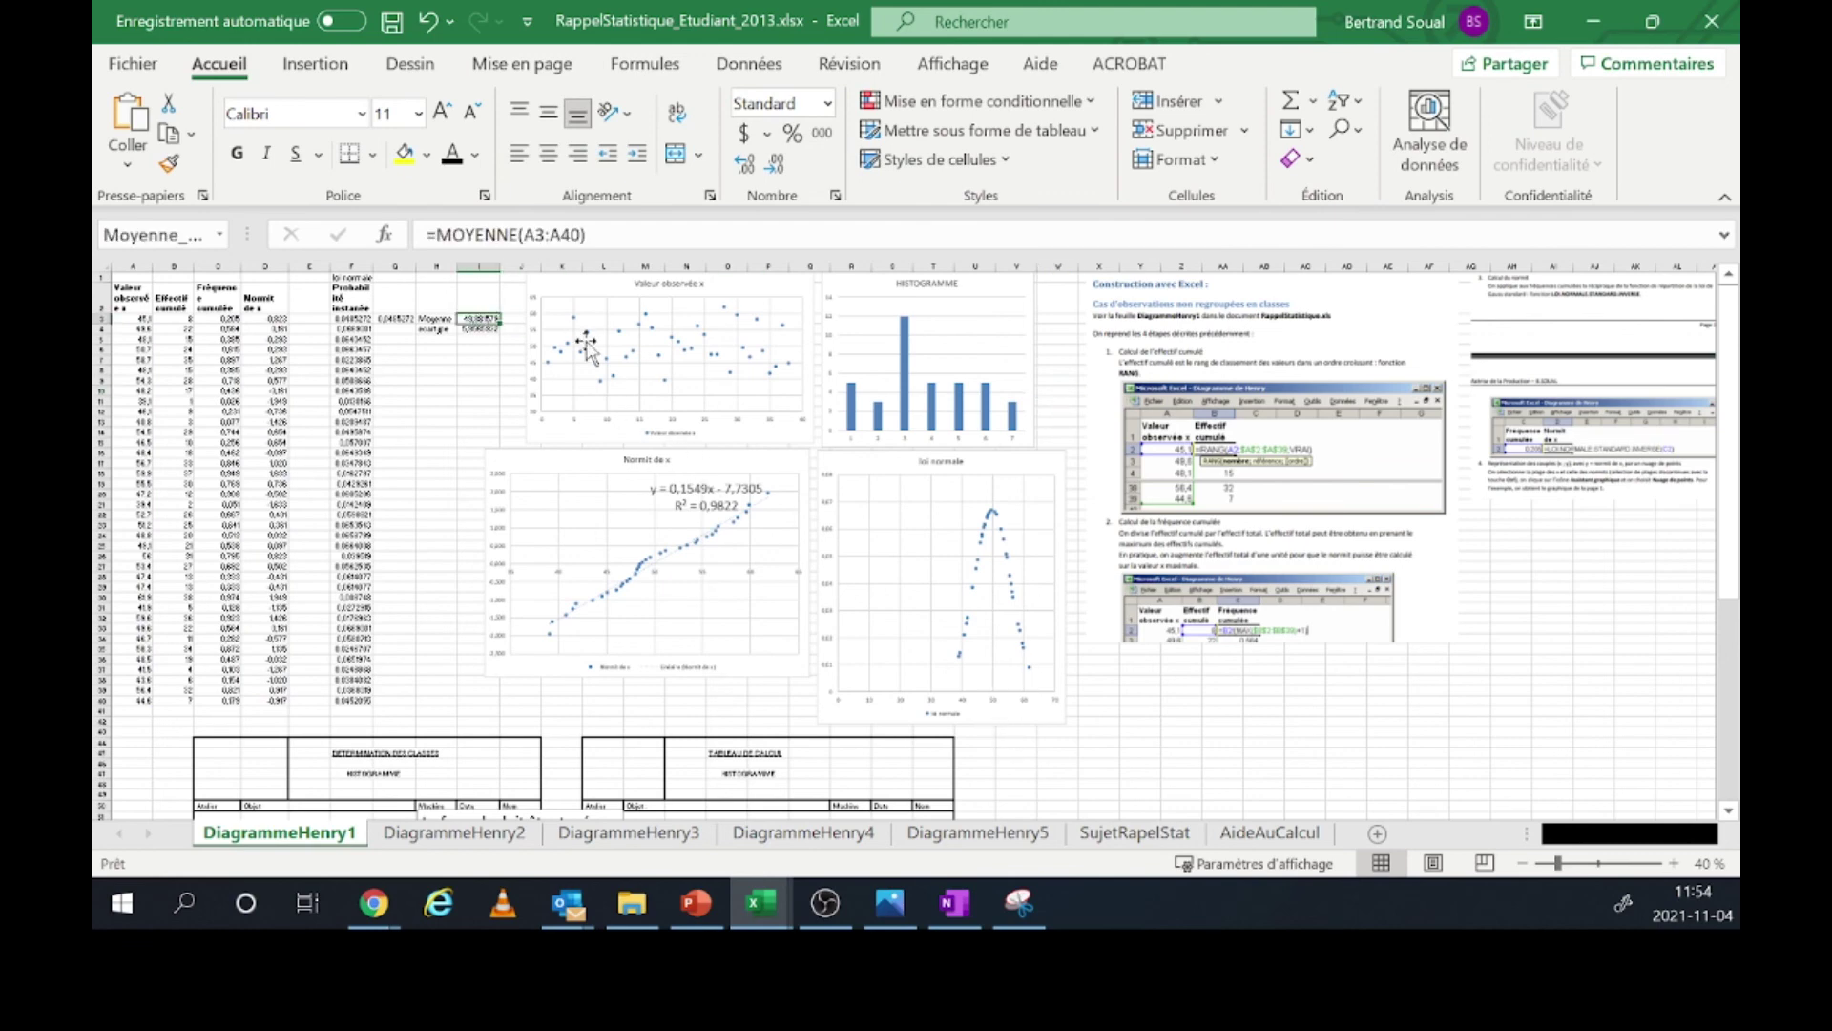
left_click(994, 697)
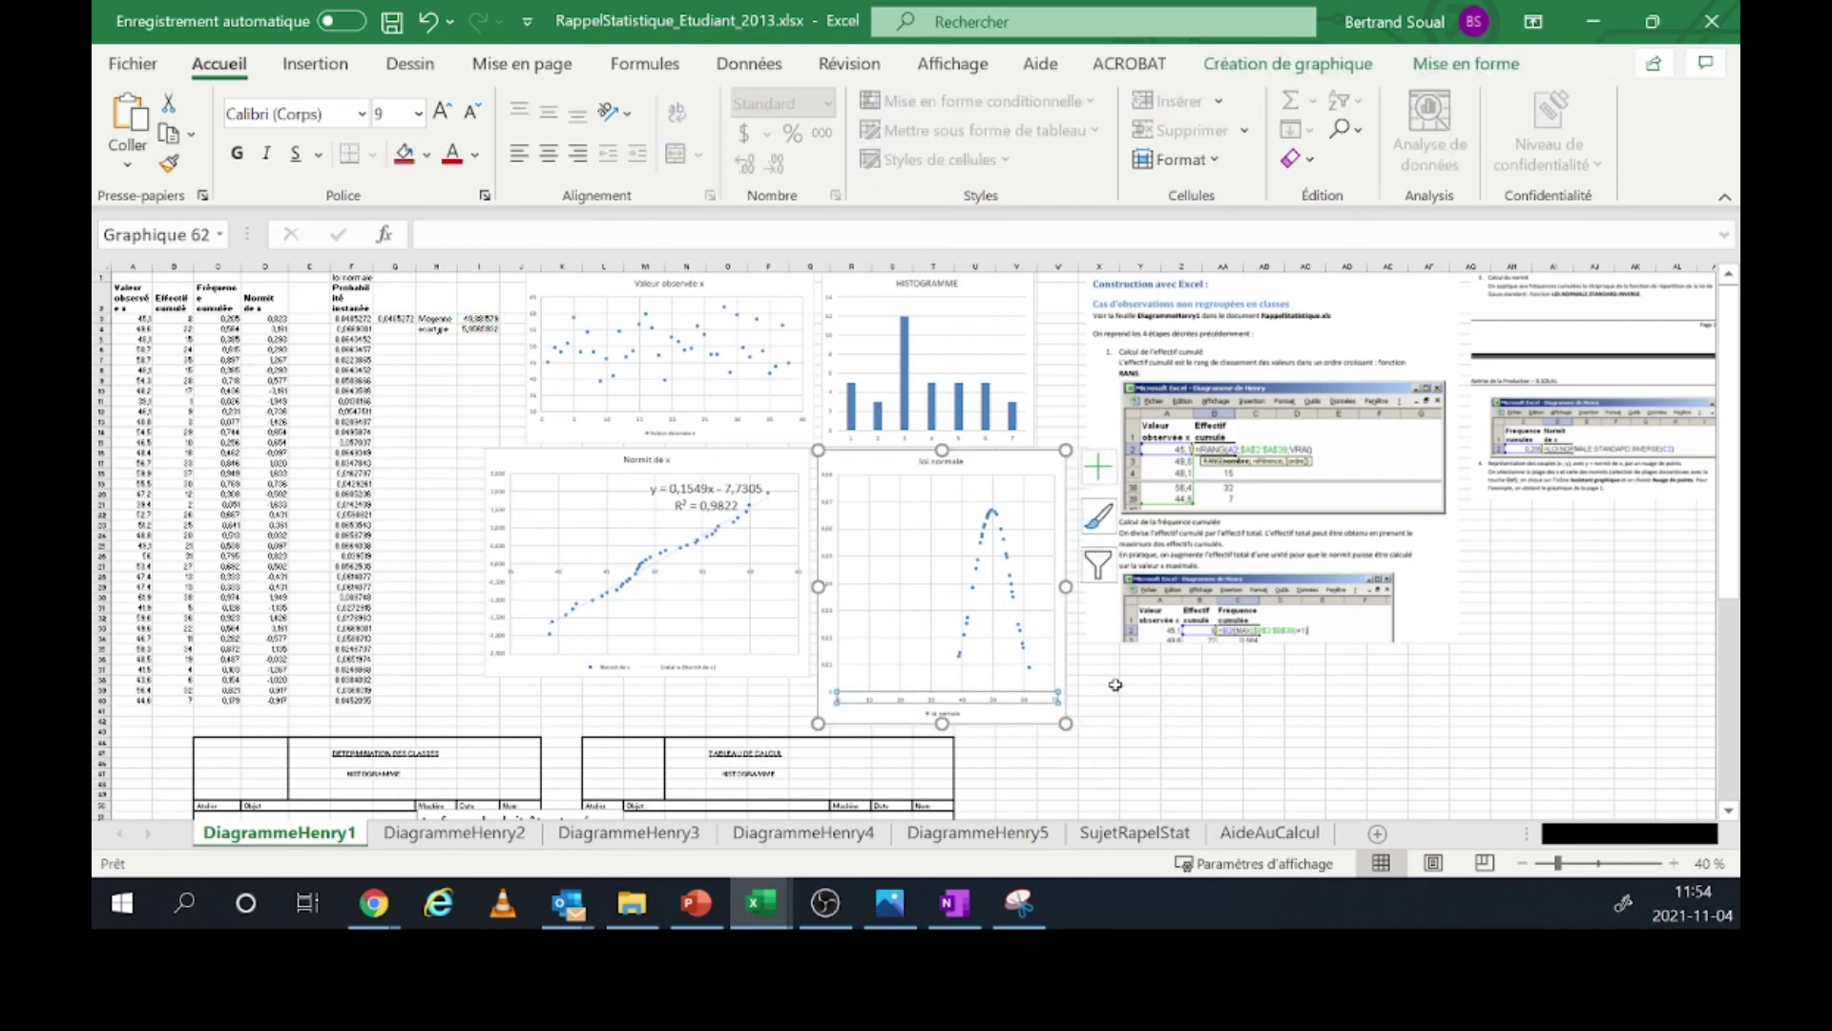
left_click(1136, 710)
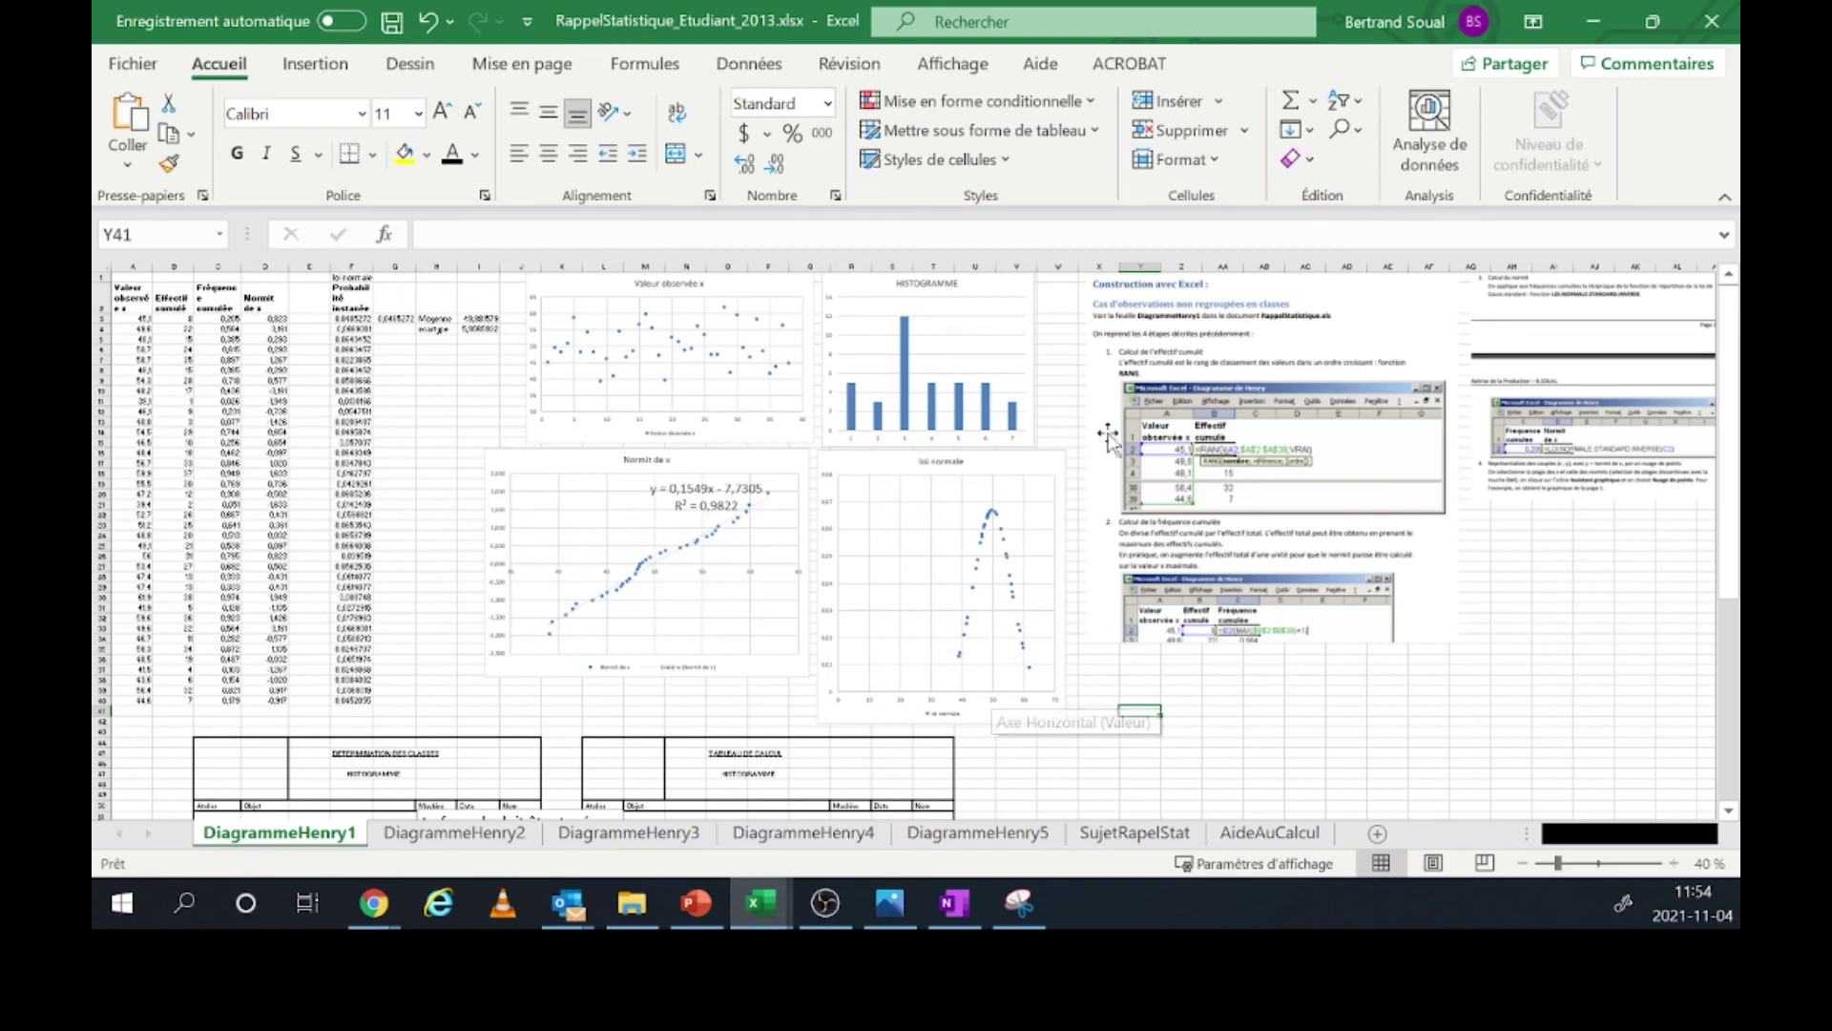
- Change the loi normale chart's type to an XY scatter with smooth lines and markers
left_click(1014, 472)
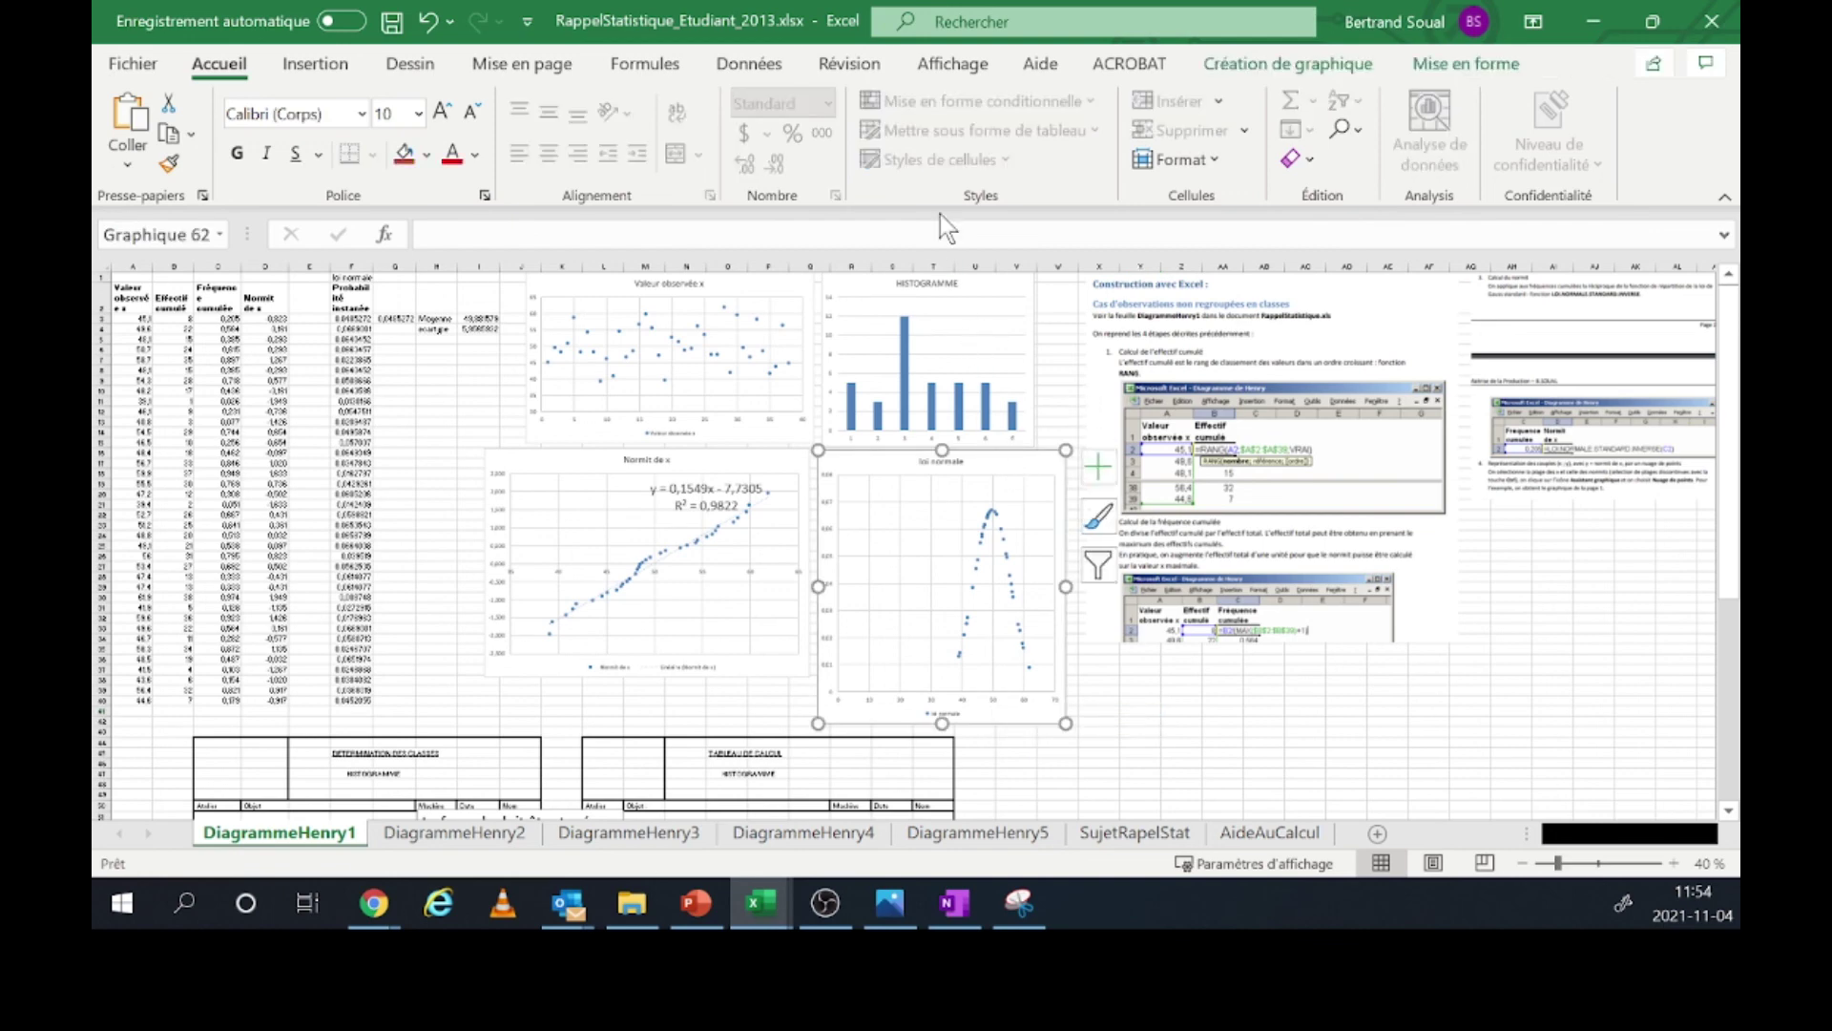
left_click(1426, 63)
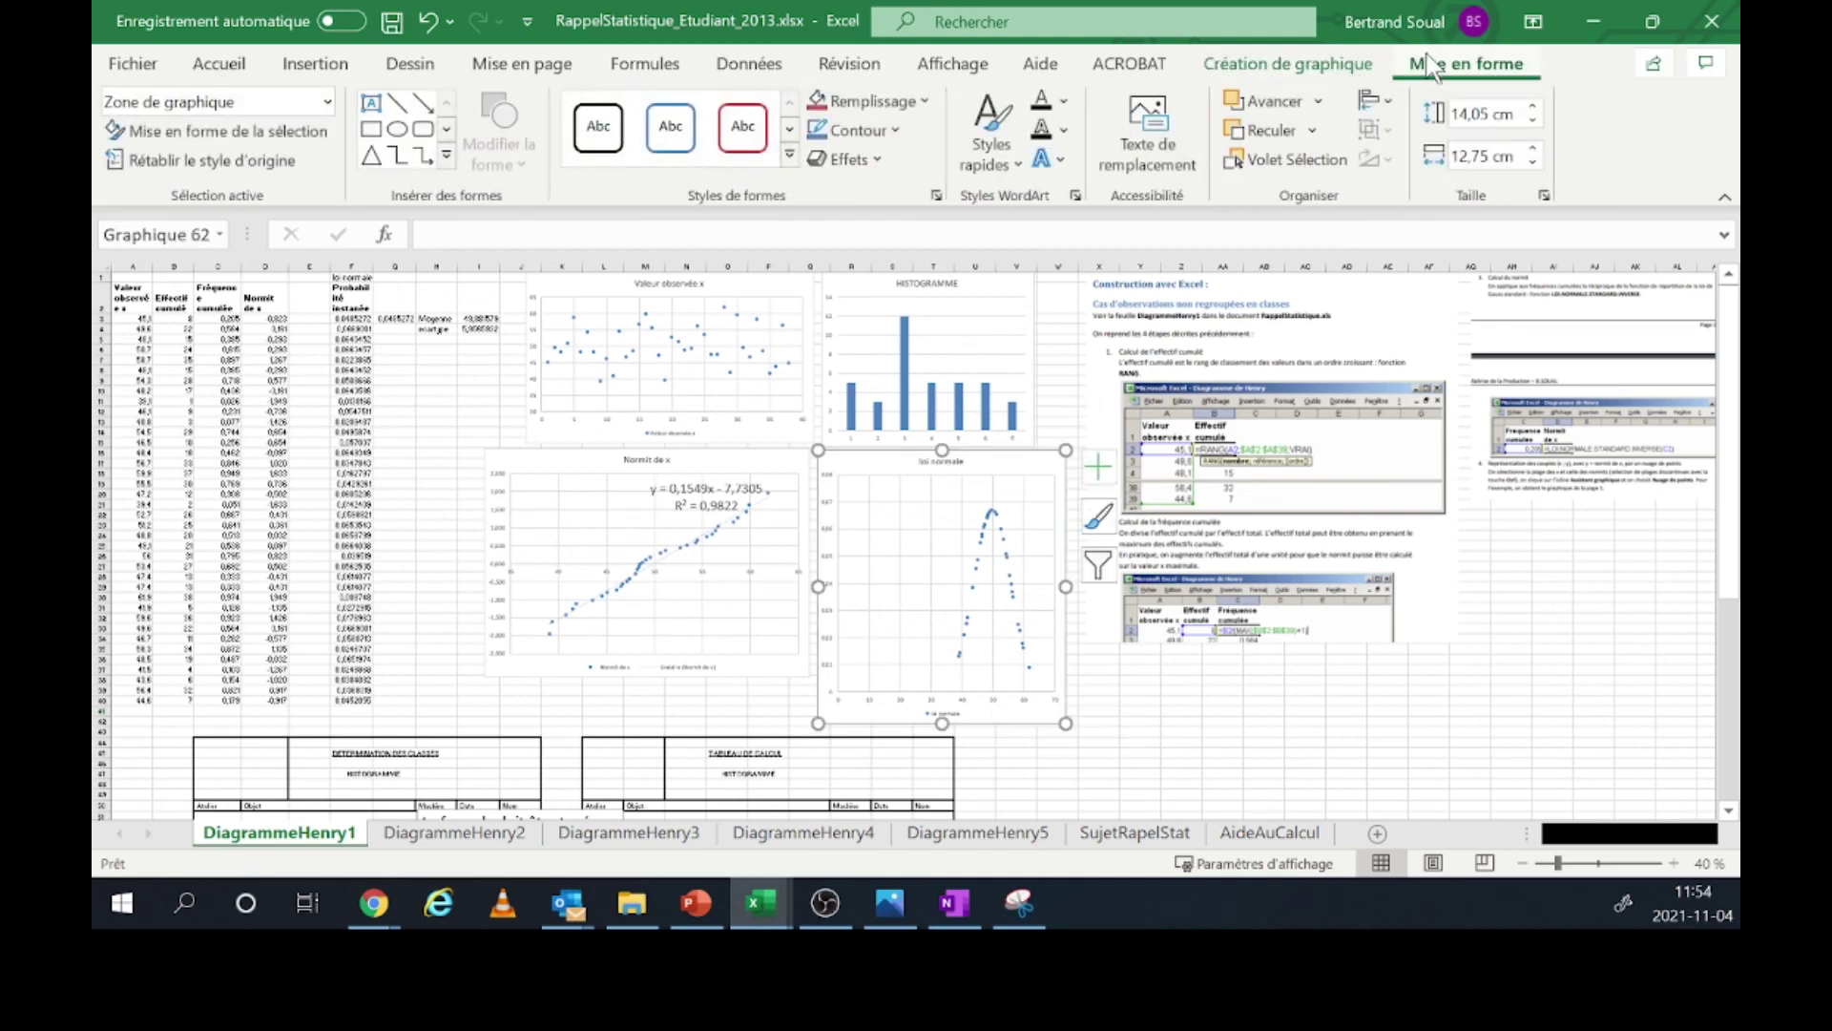
left_click(1336, 67)
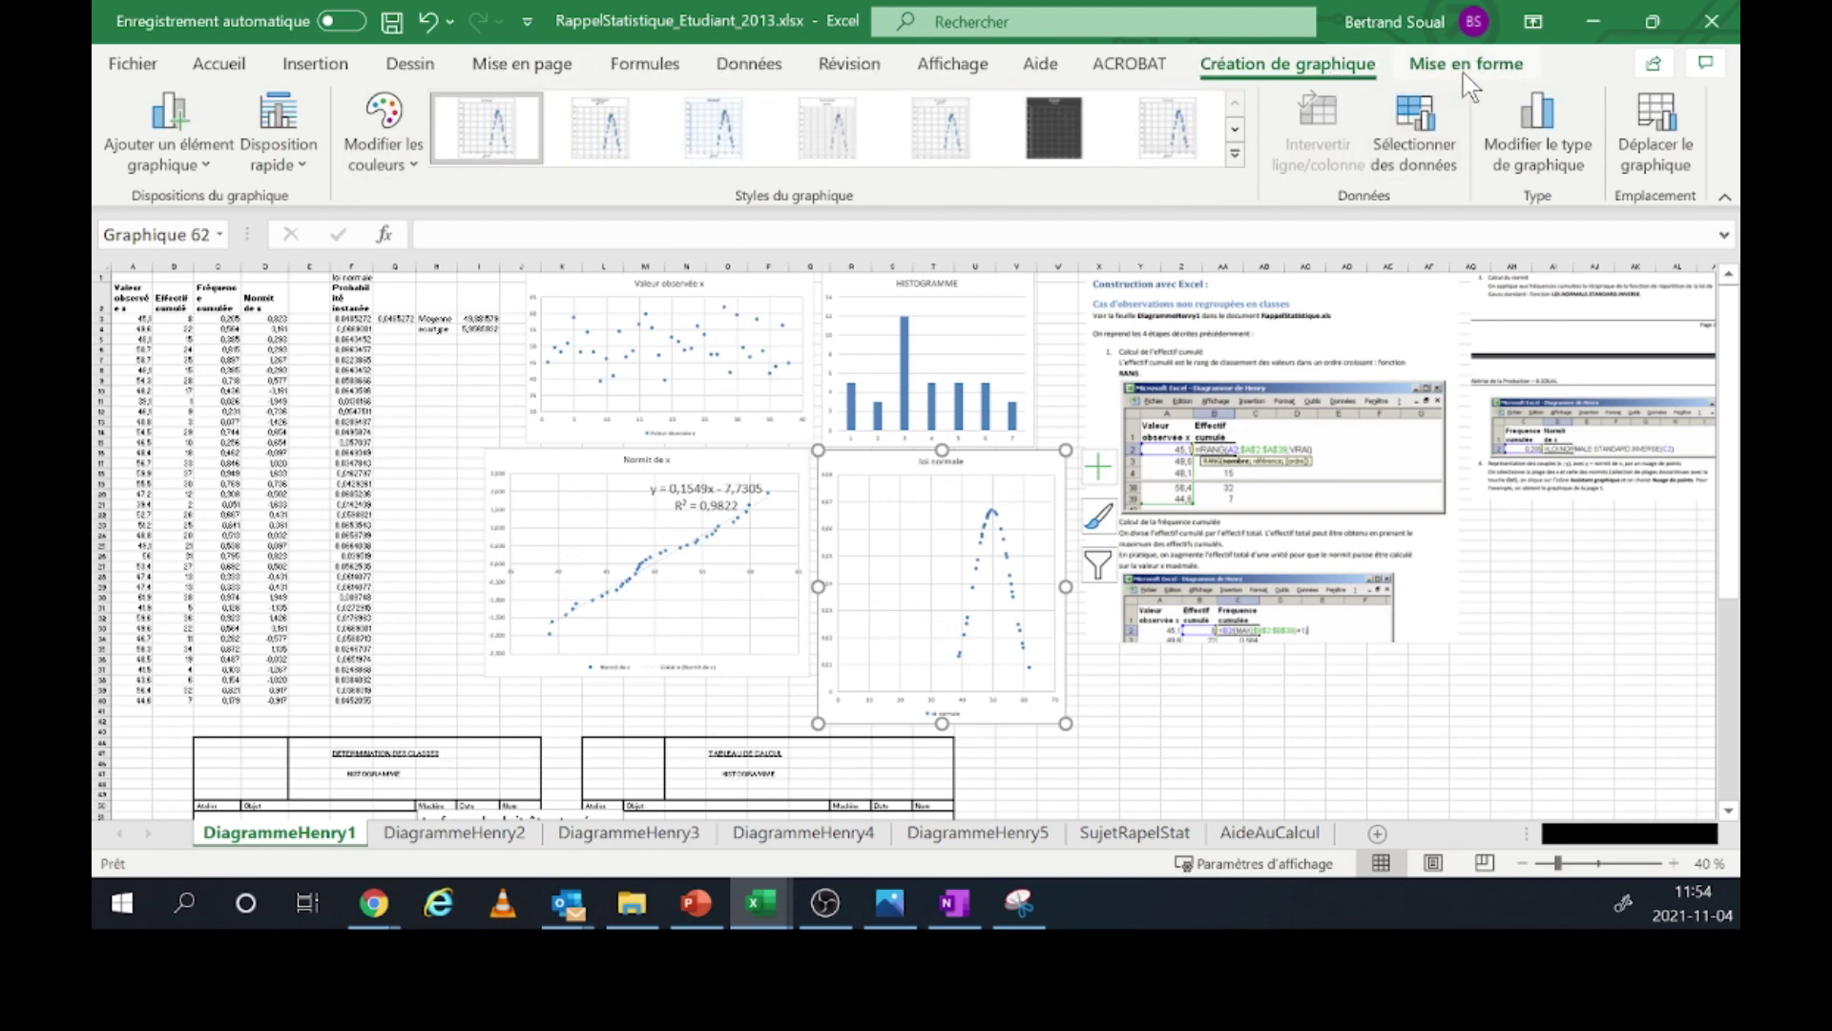
left_click(1403, 73)
left_click(1288, 63)
right_click(1032, 470)
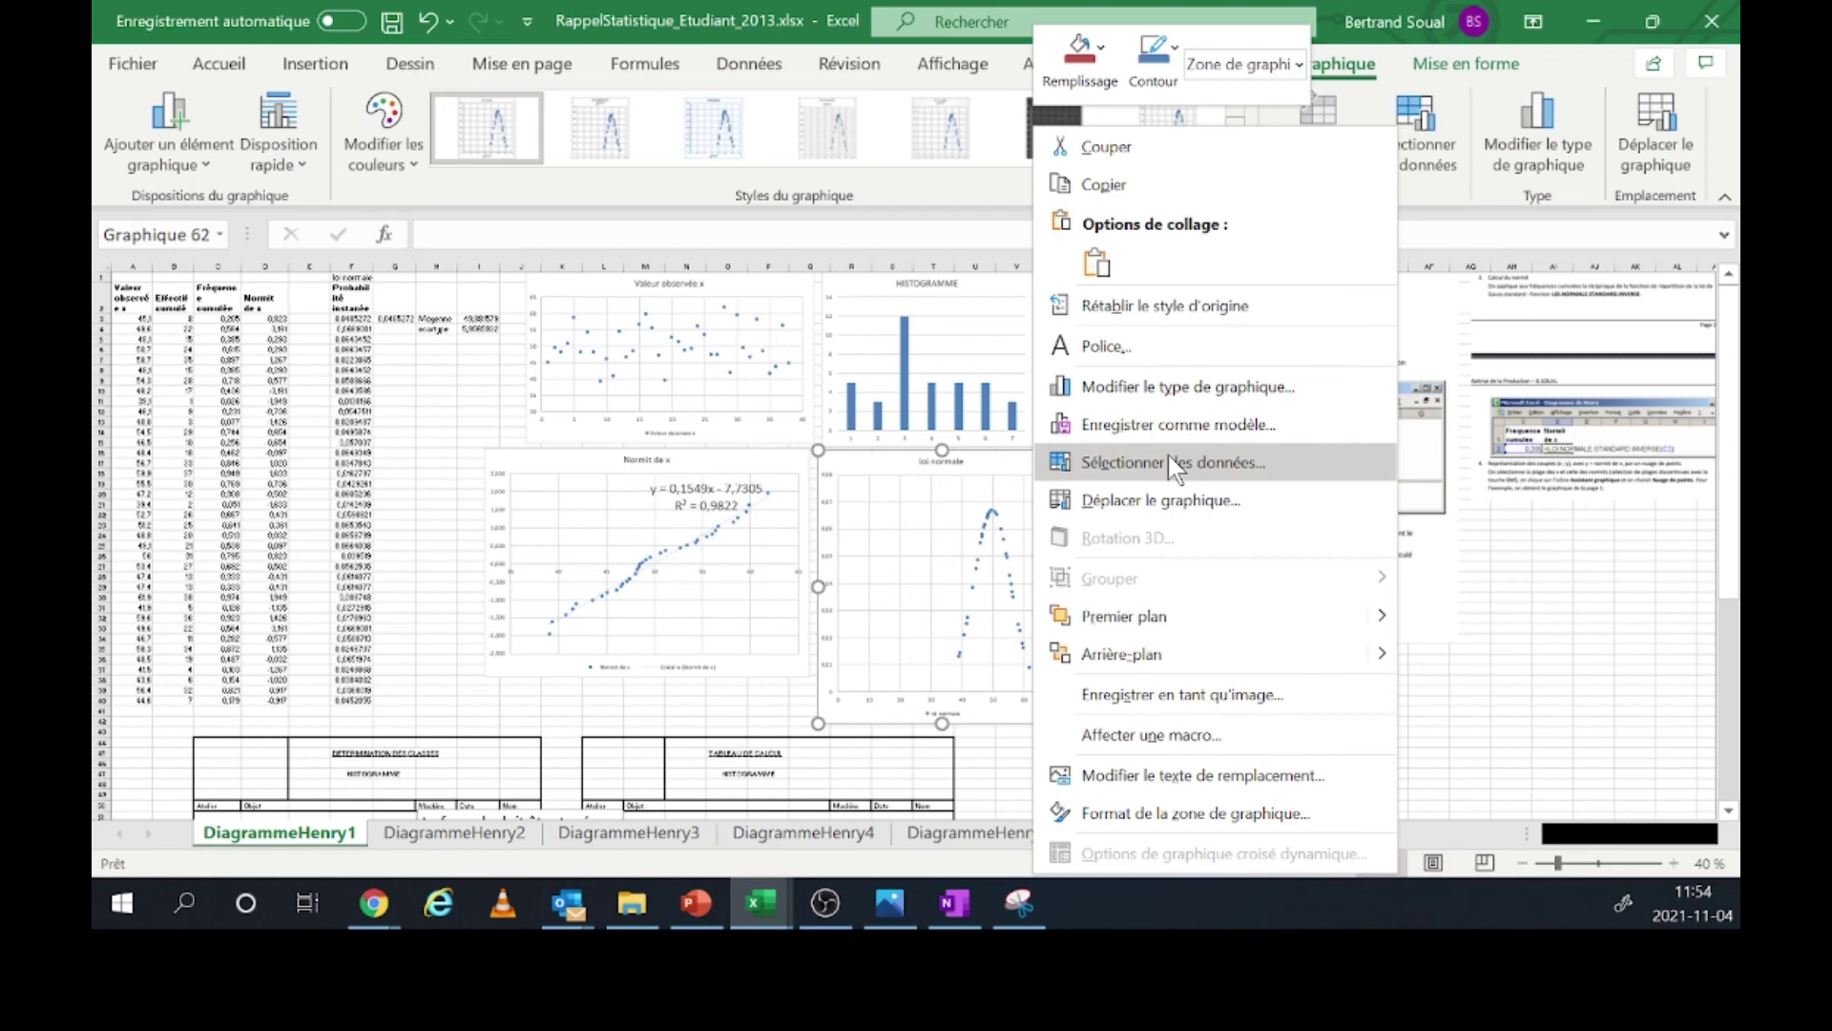
left_click(1174, 392)
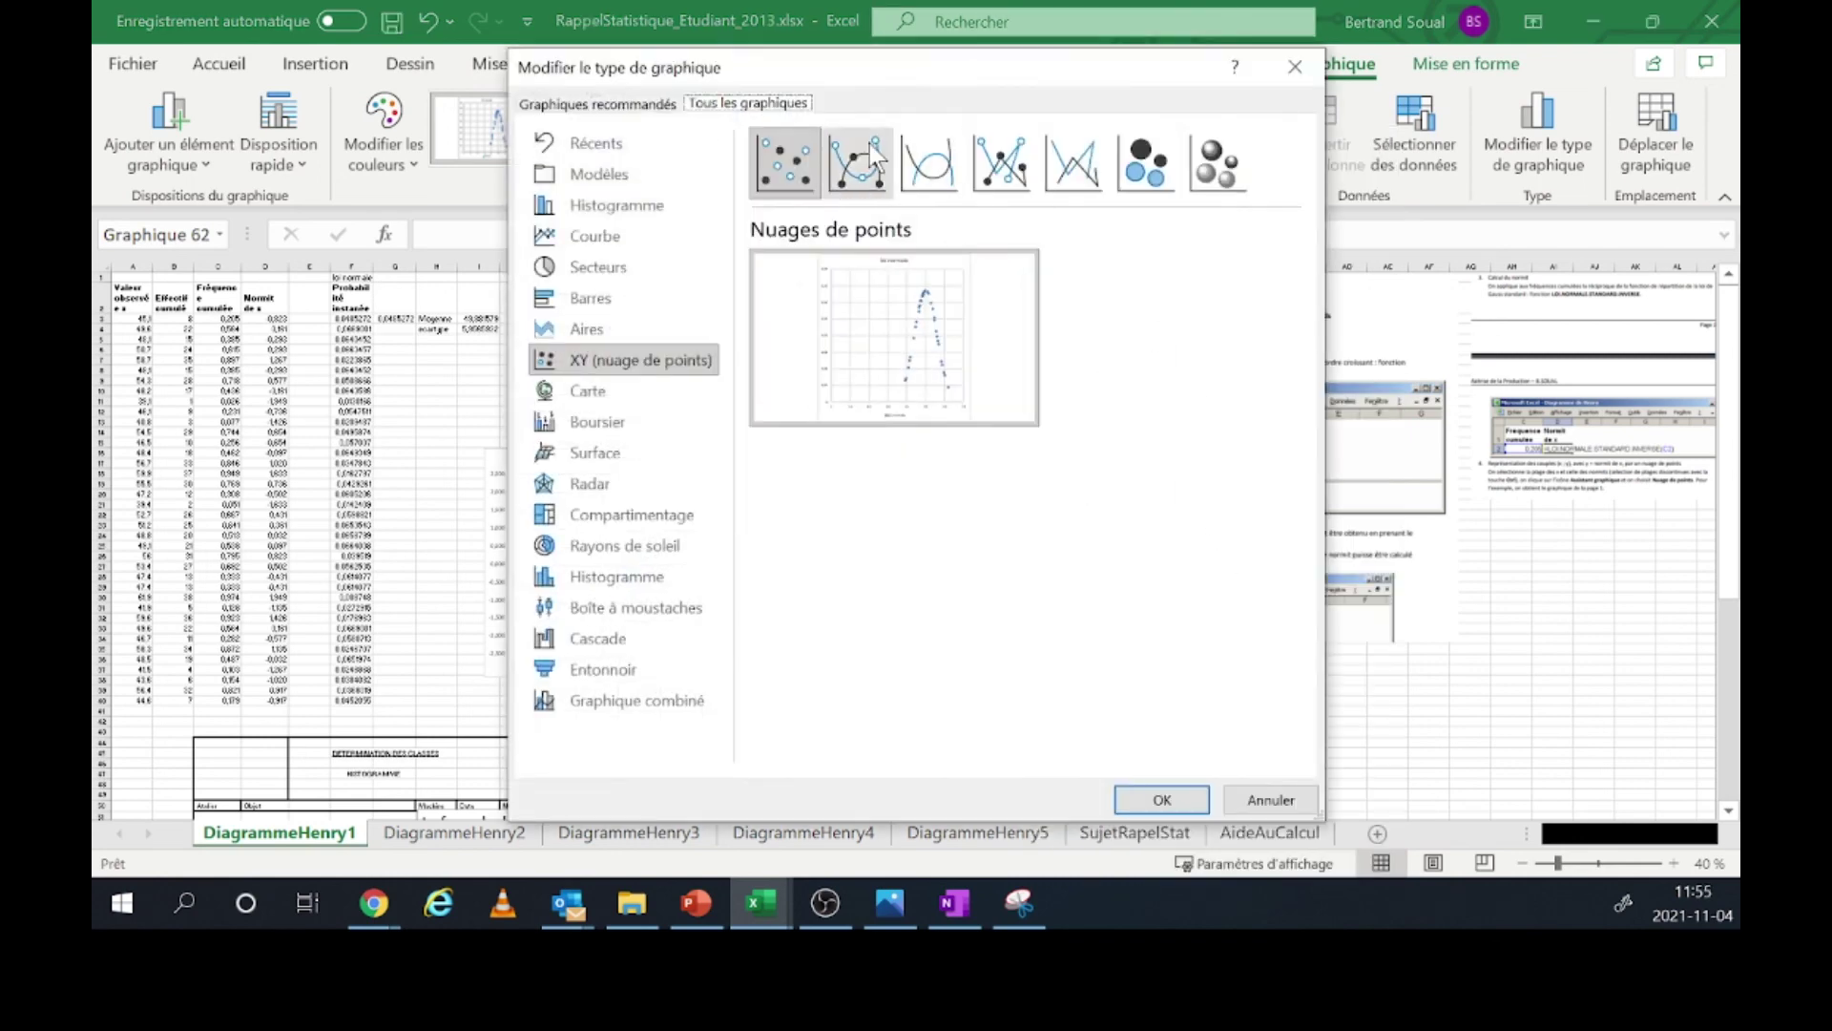
left_click(856, 162)
left_click(1150, 801)
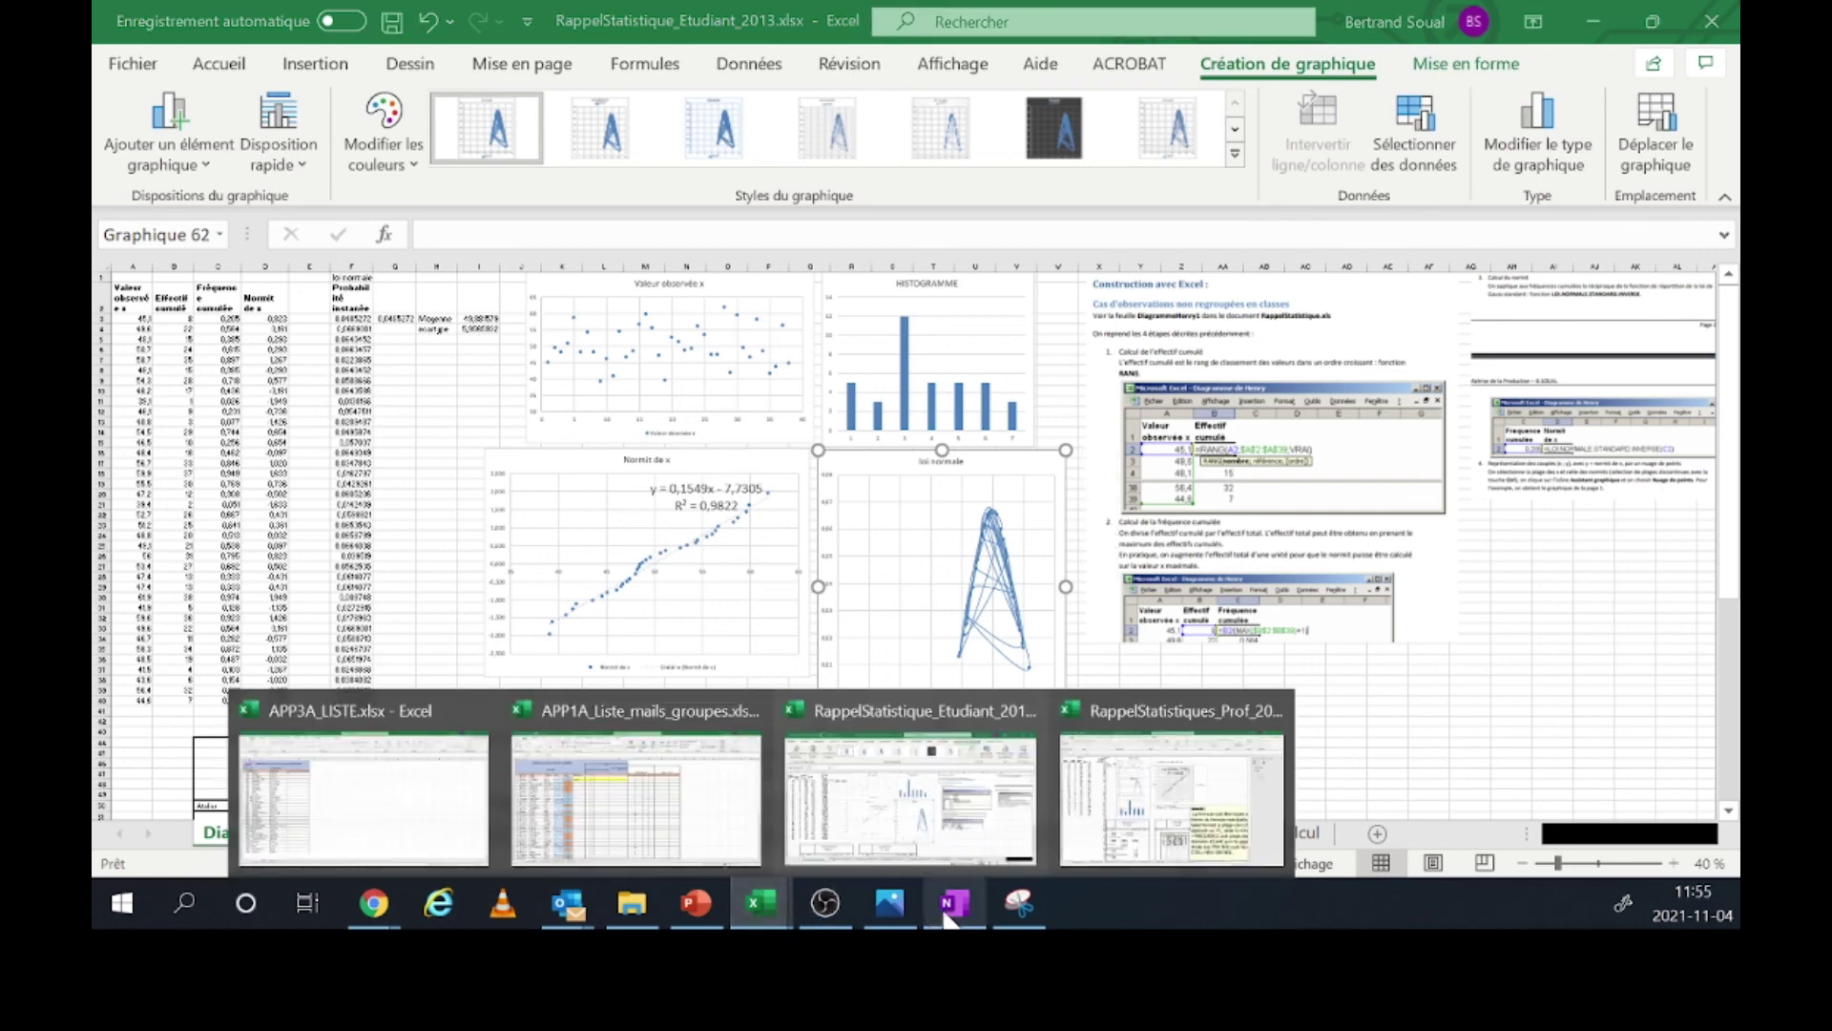
- Switch to OneNote to review the bell curve and class sketch, and return to the RappelStatistique_Etudiant_2013.xlsx workbook
left_click(935, 904)
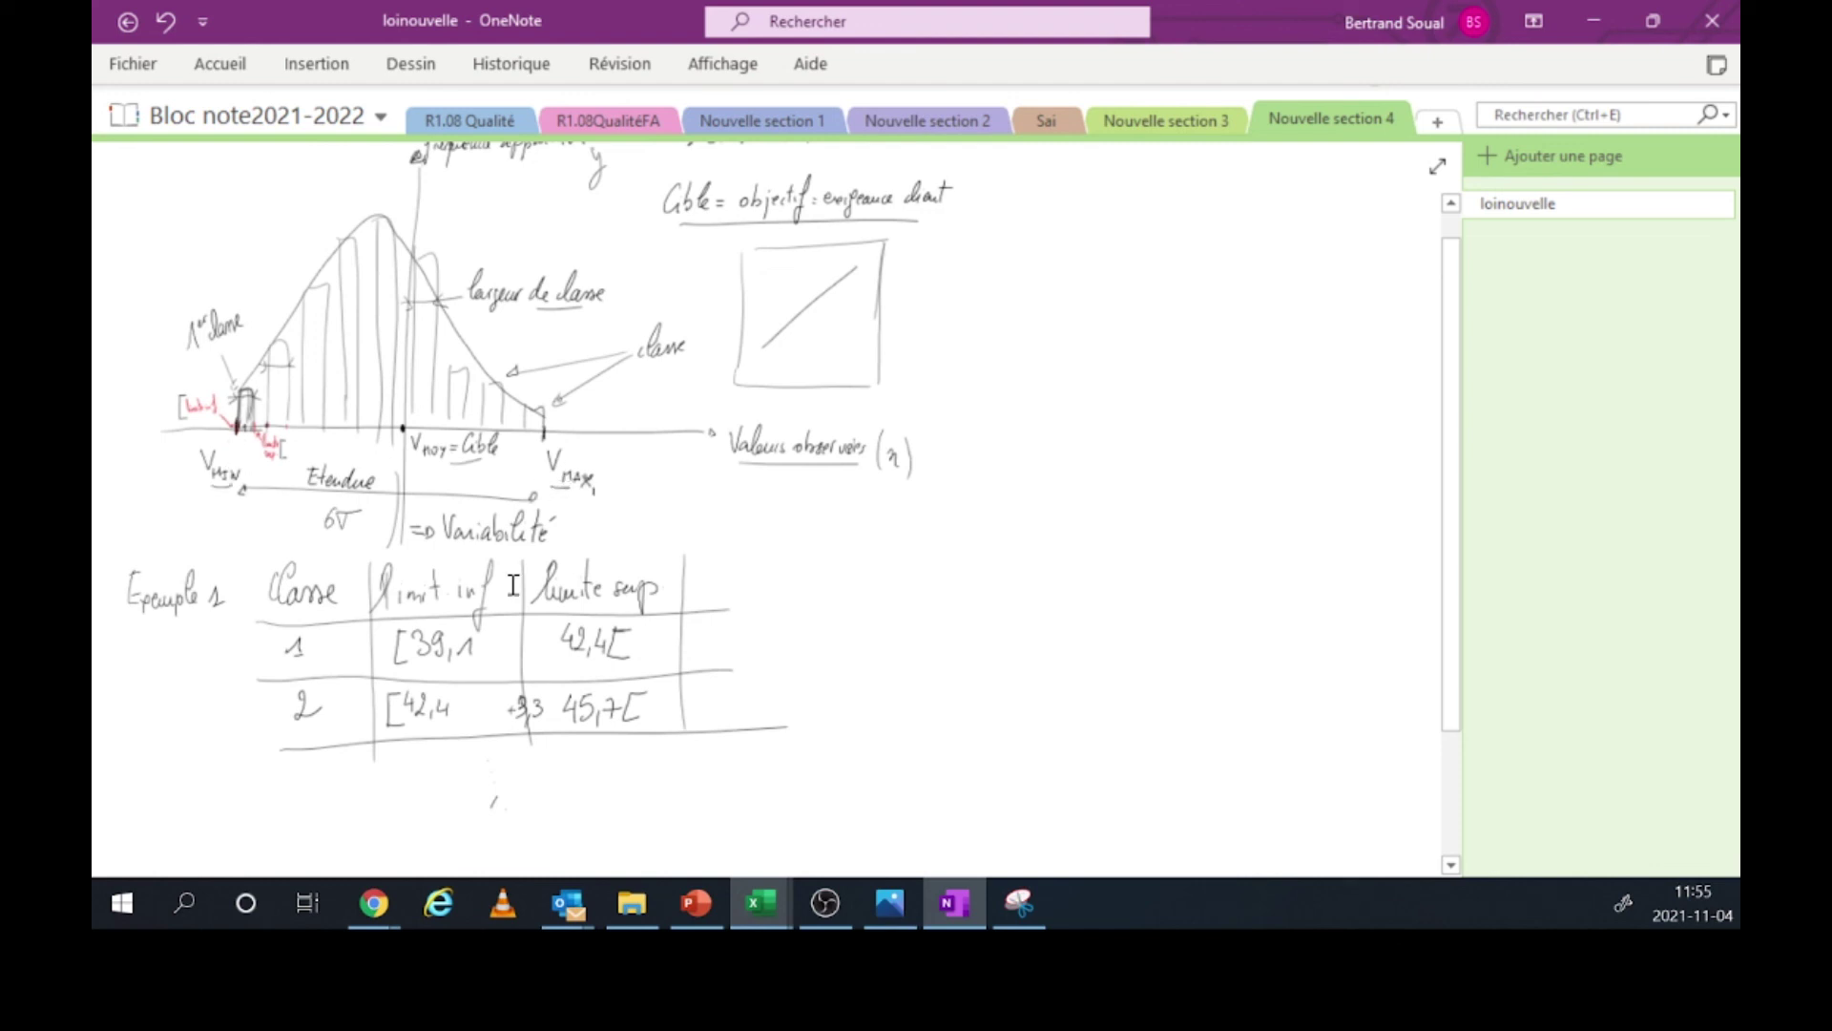
mouse_move(777, 893)
left_click(868, 815)
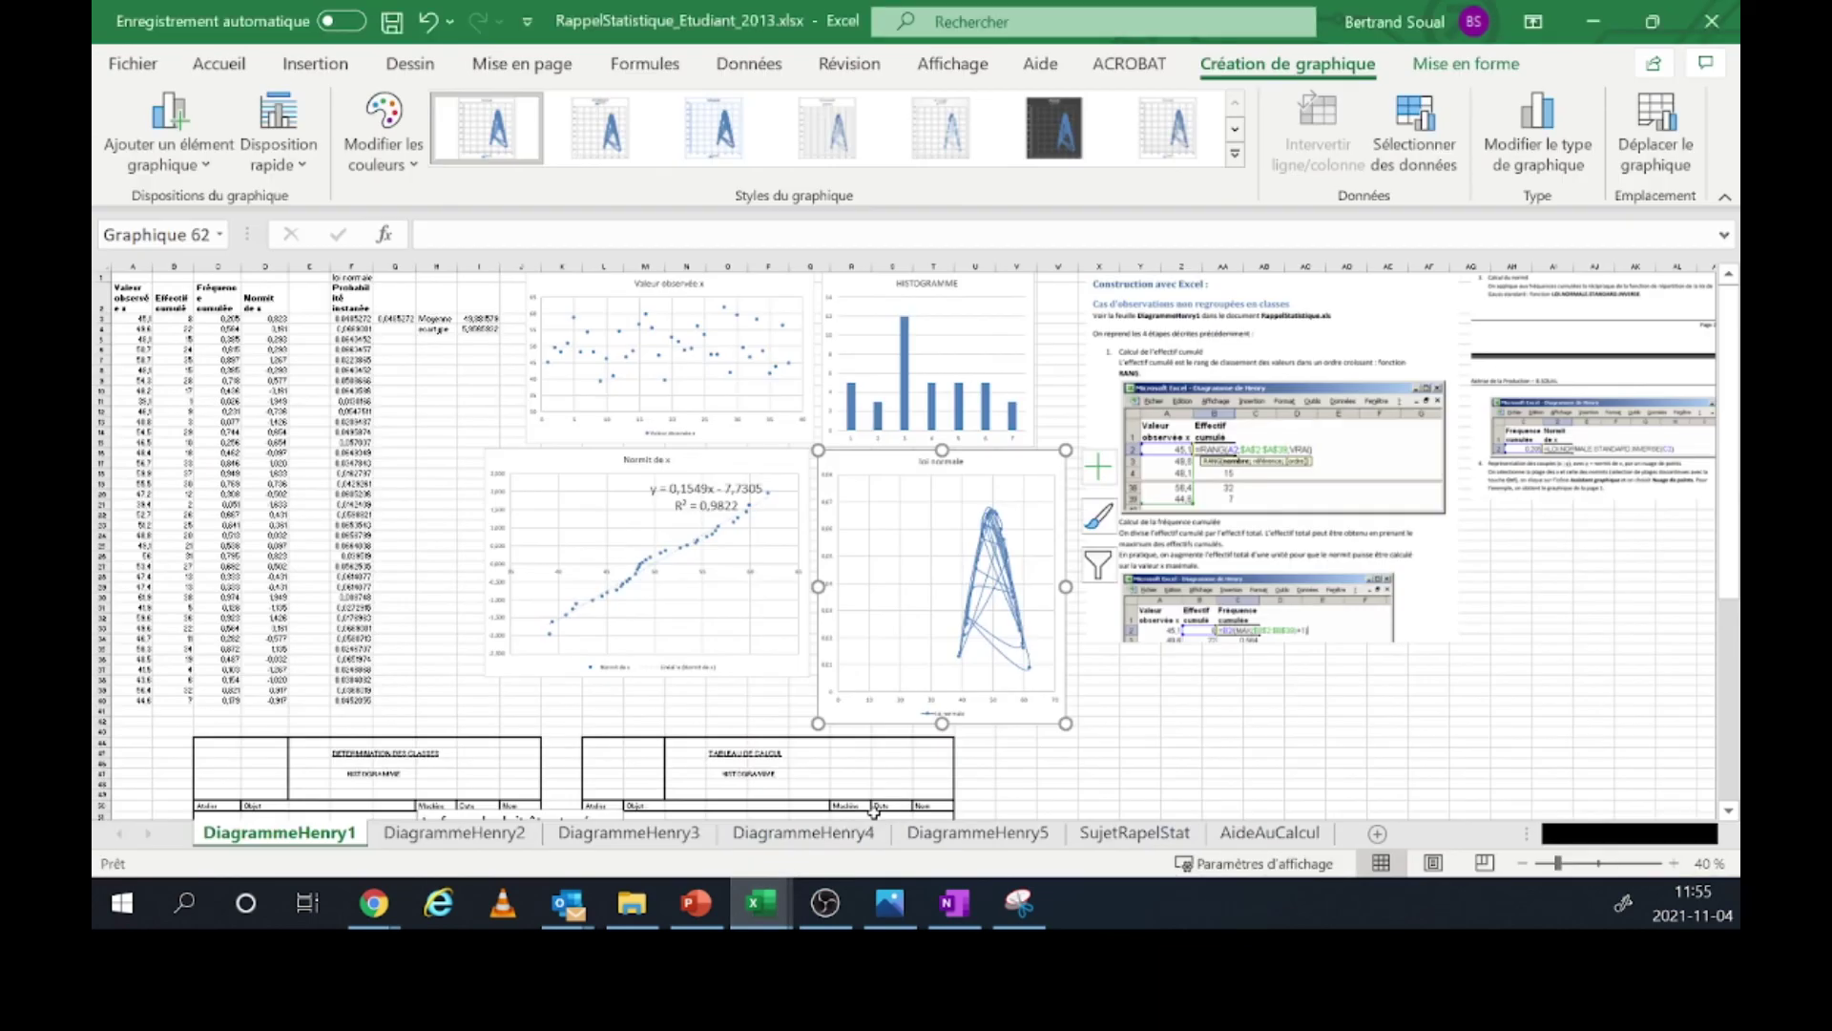
- Try sorting A2:F40, header row included, by Colonne A, and undo the sort
left_click(448, 390)
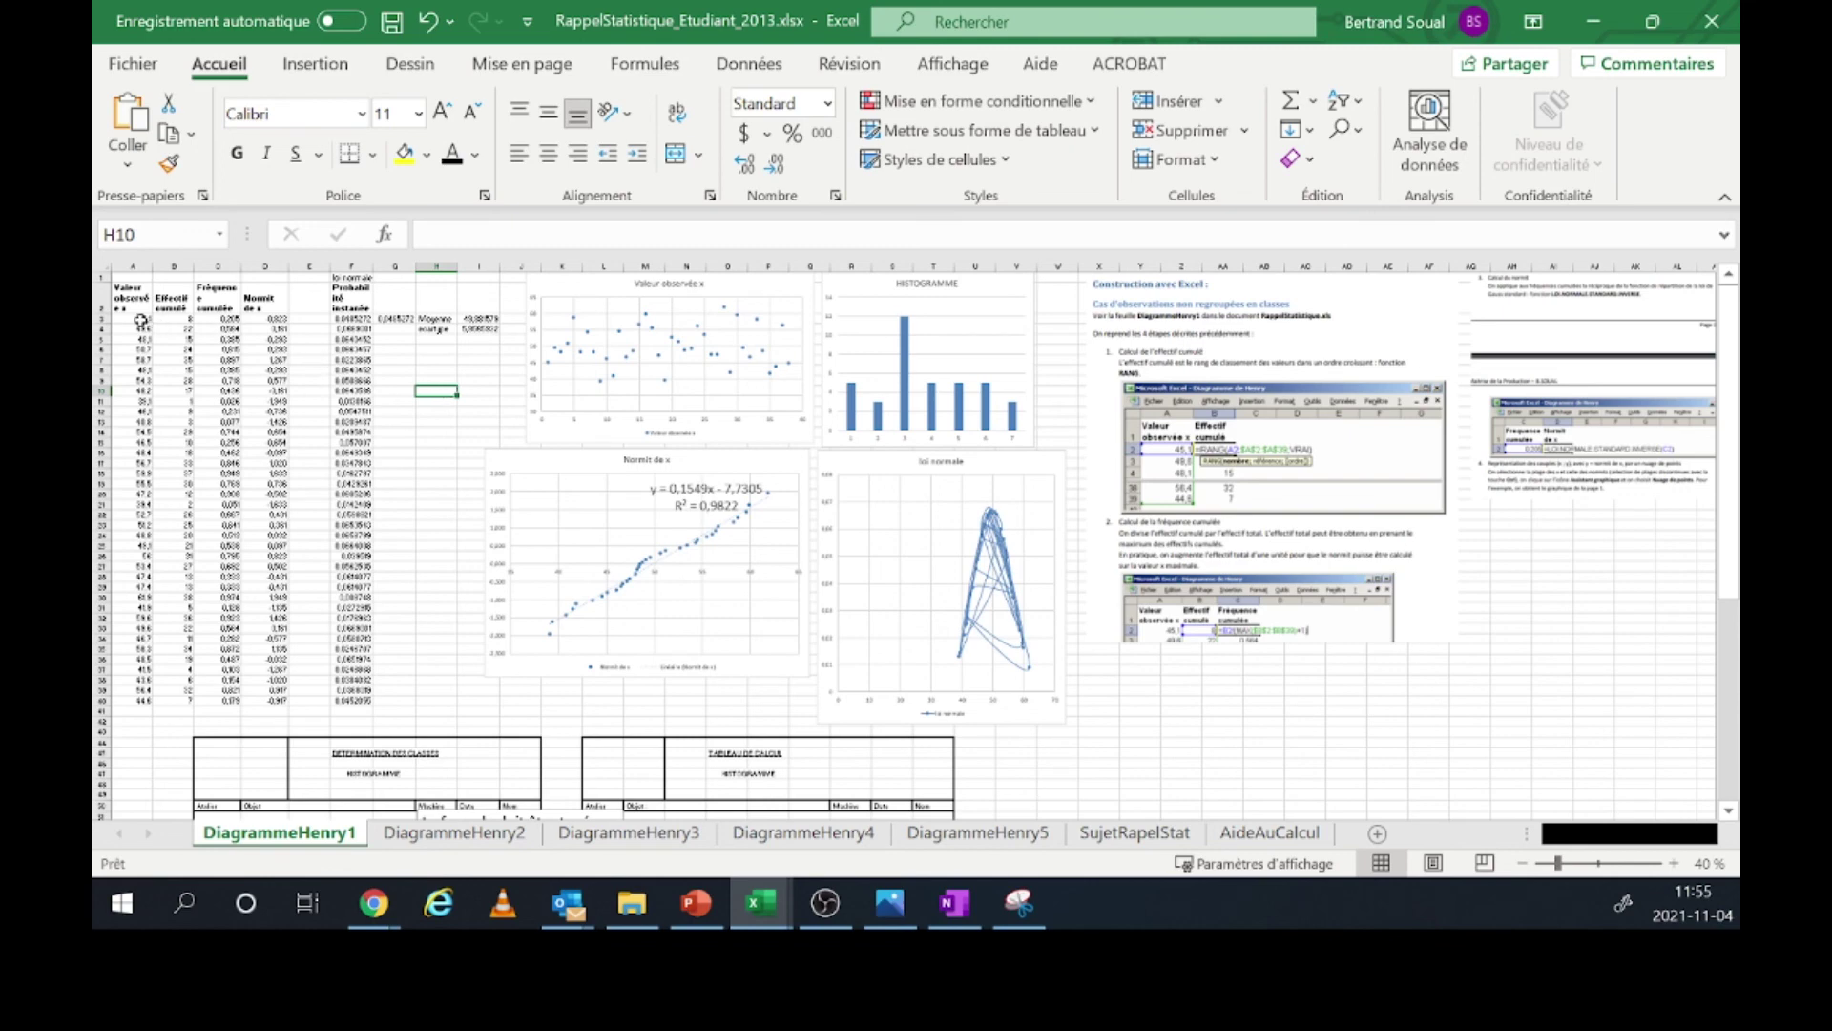
left_click_drag(138, 291, 342, 704)
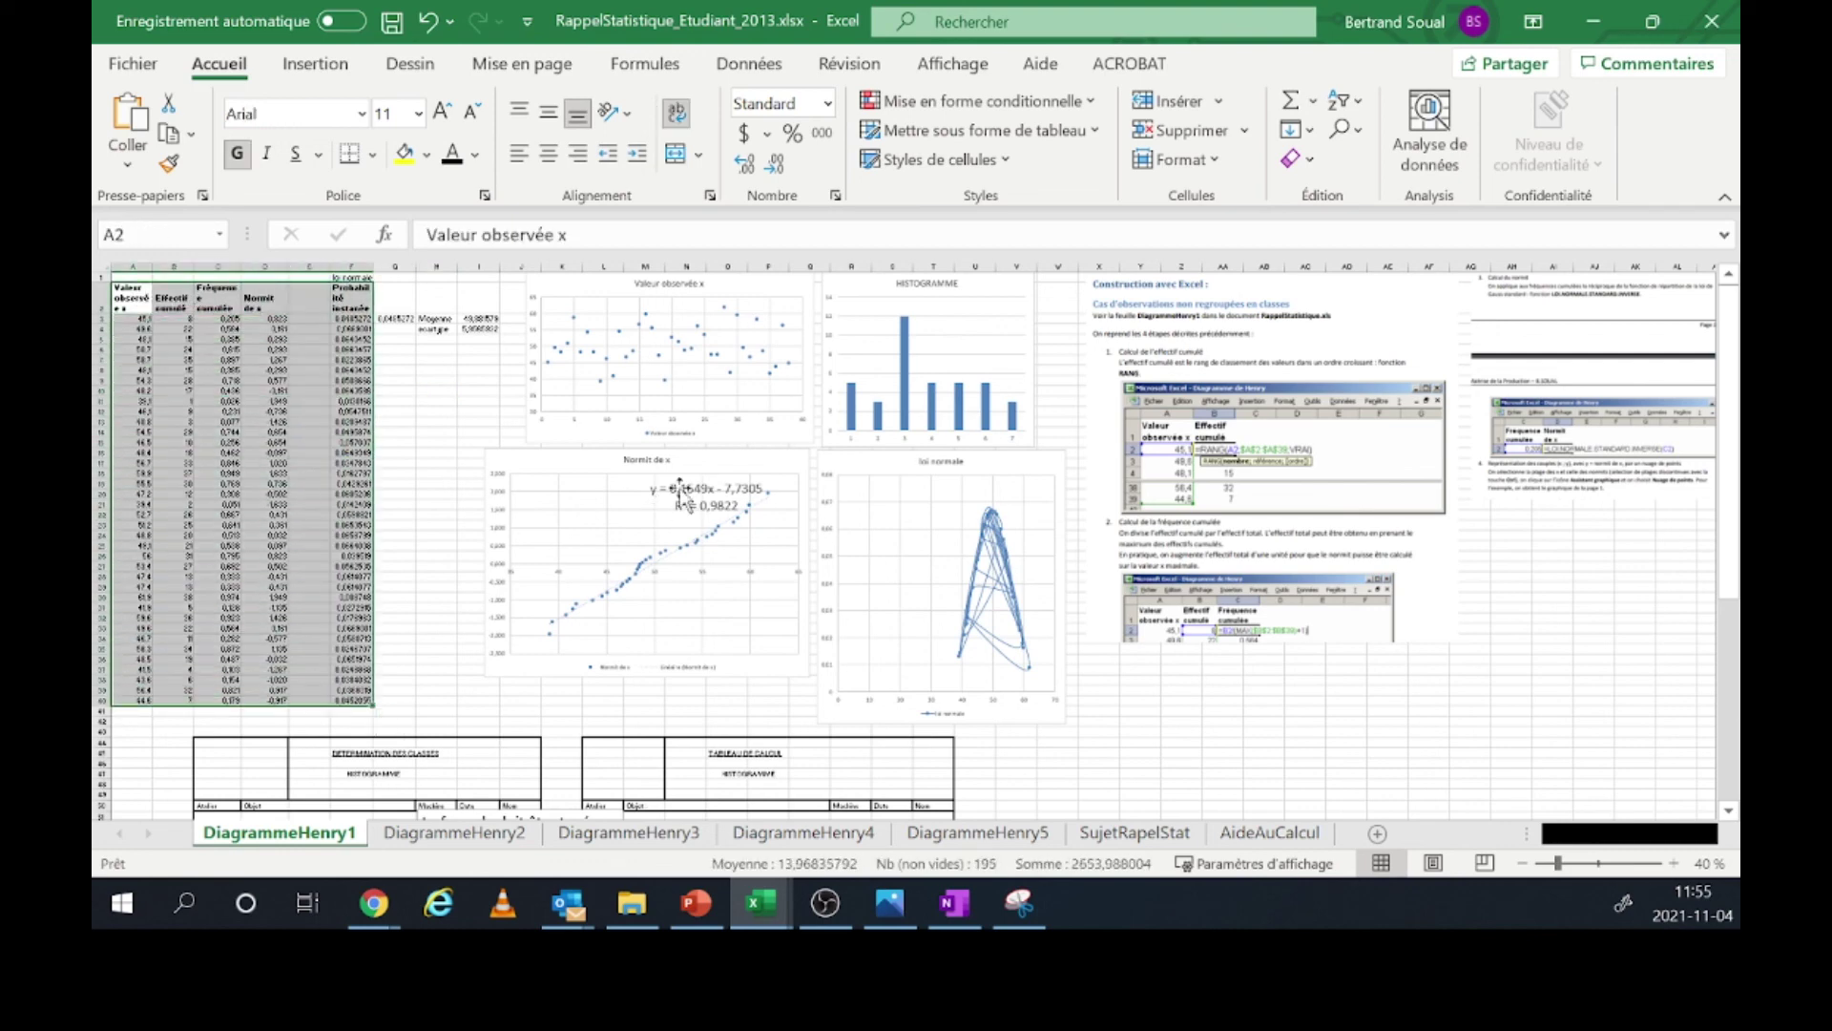
left_click(1359, 102)
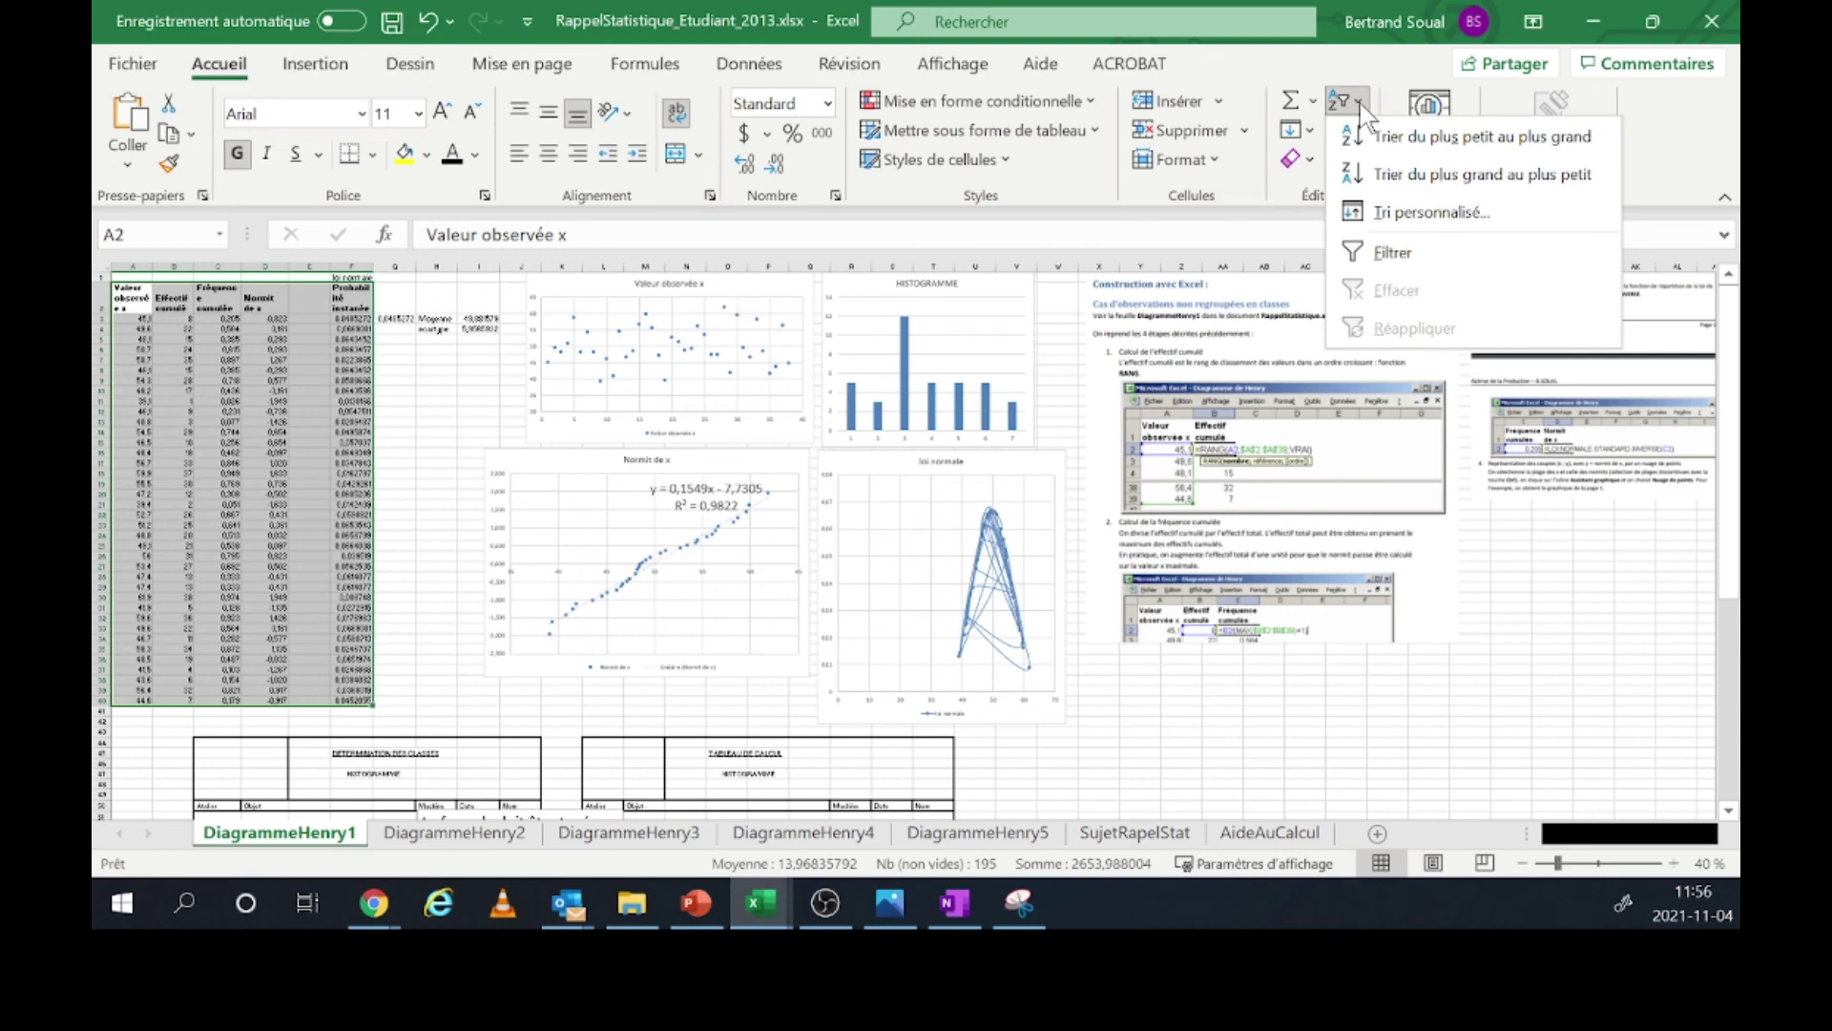
left_click(1384, 196)
left_click(845, 561)
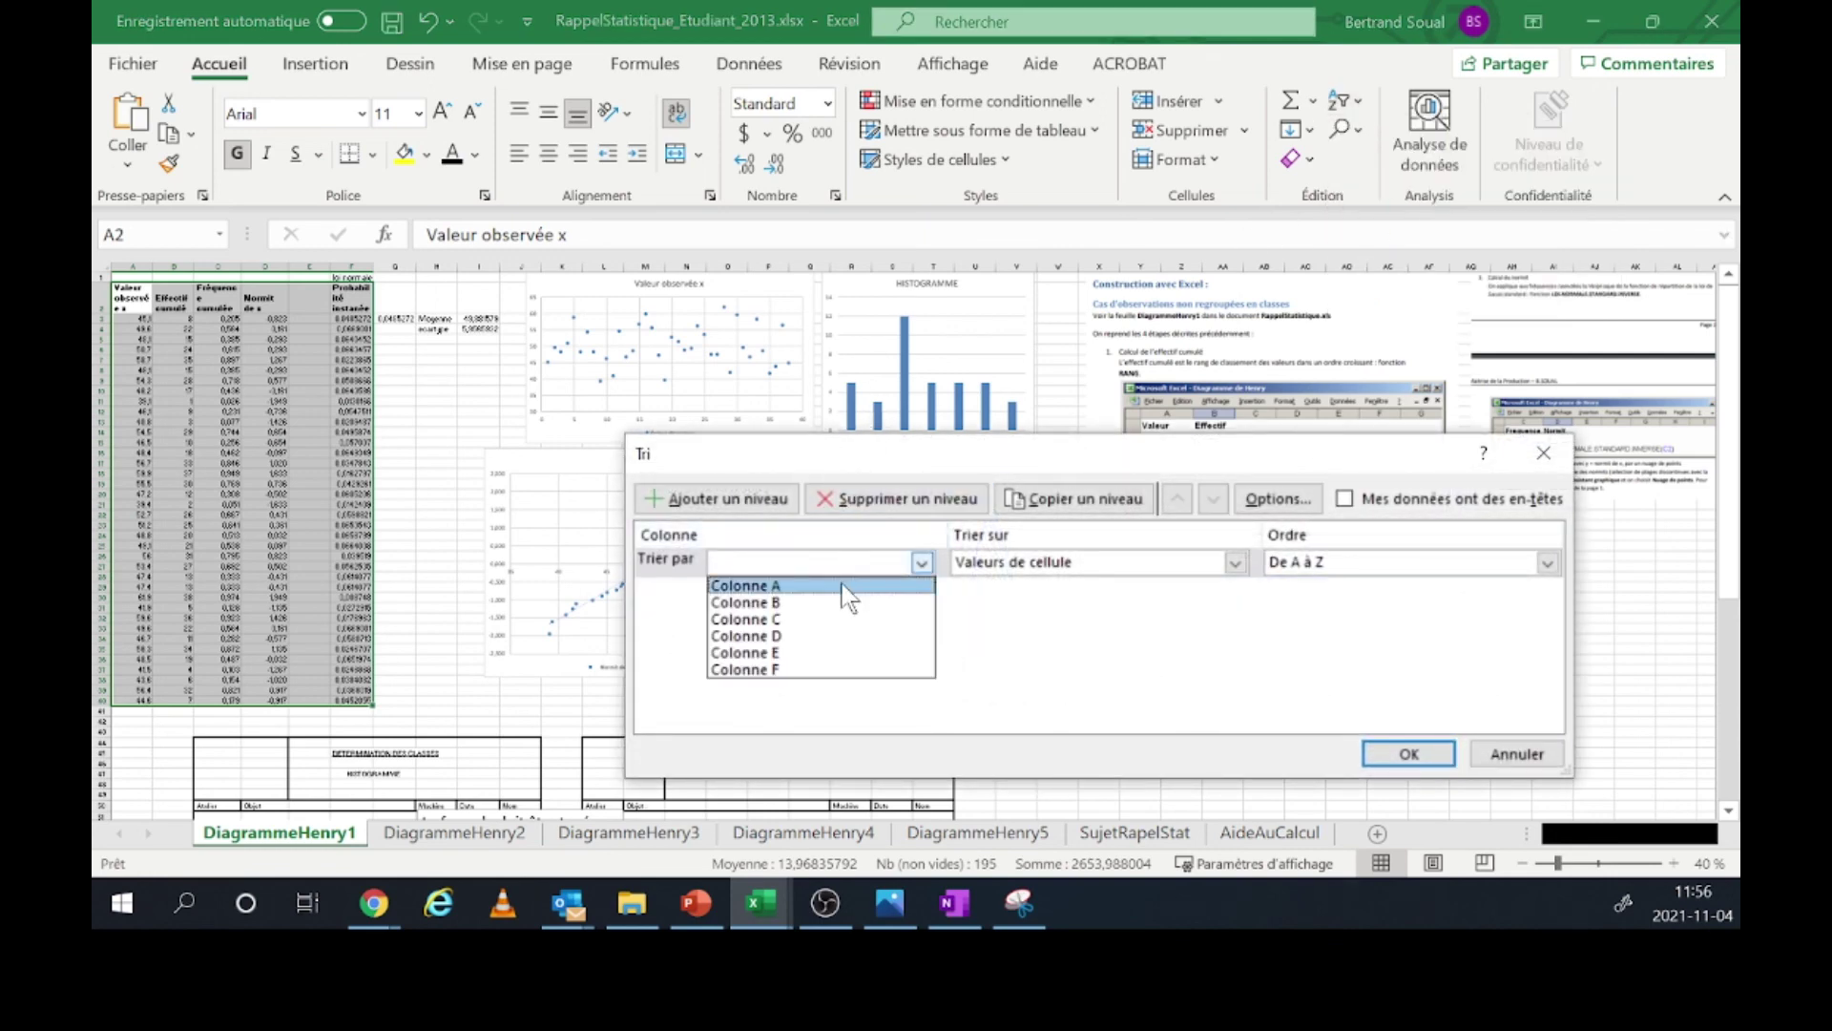
left_click(763, 585)
left_click(1410, 751)
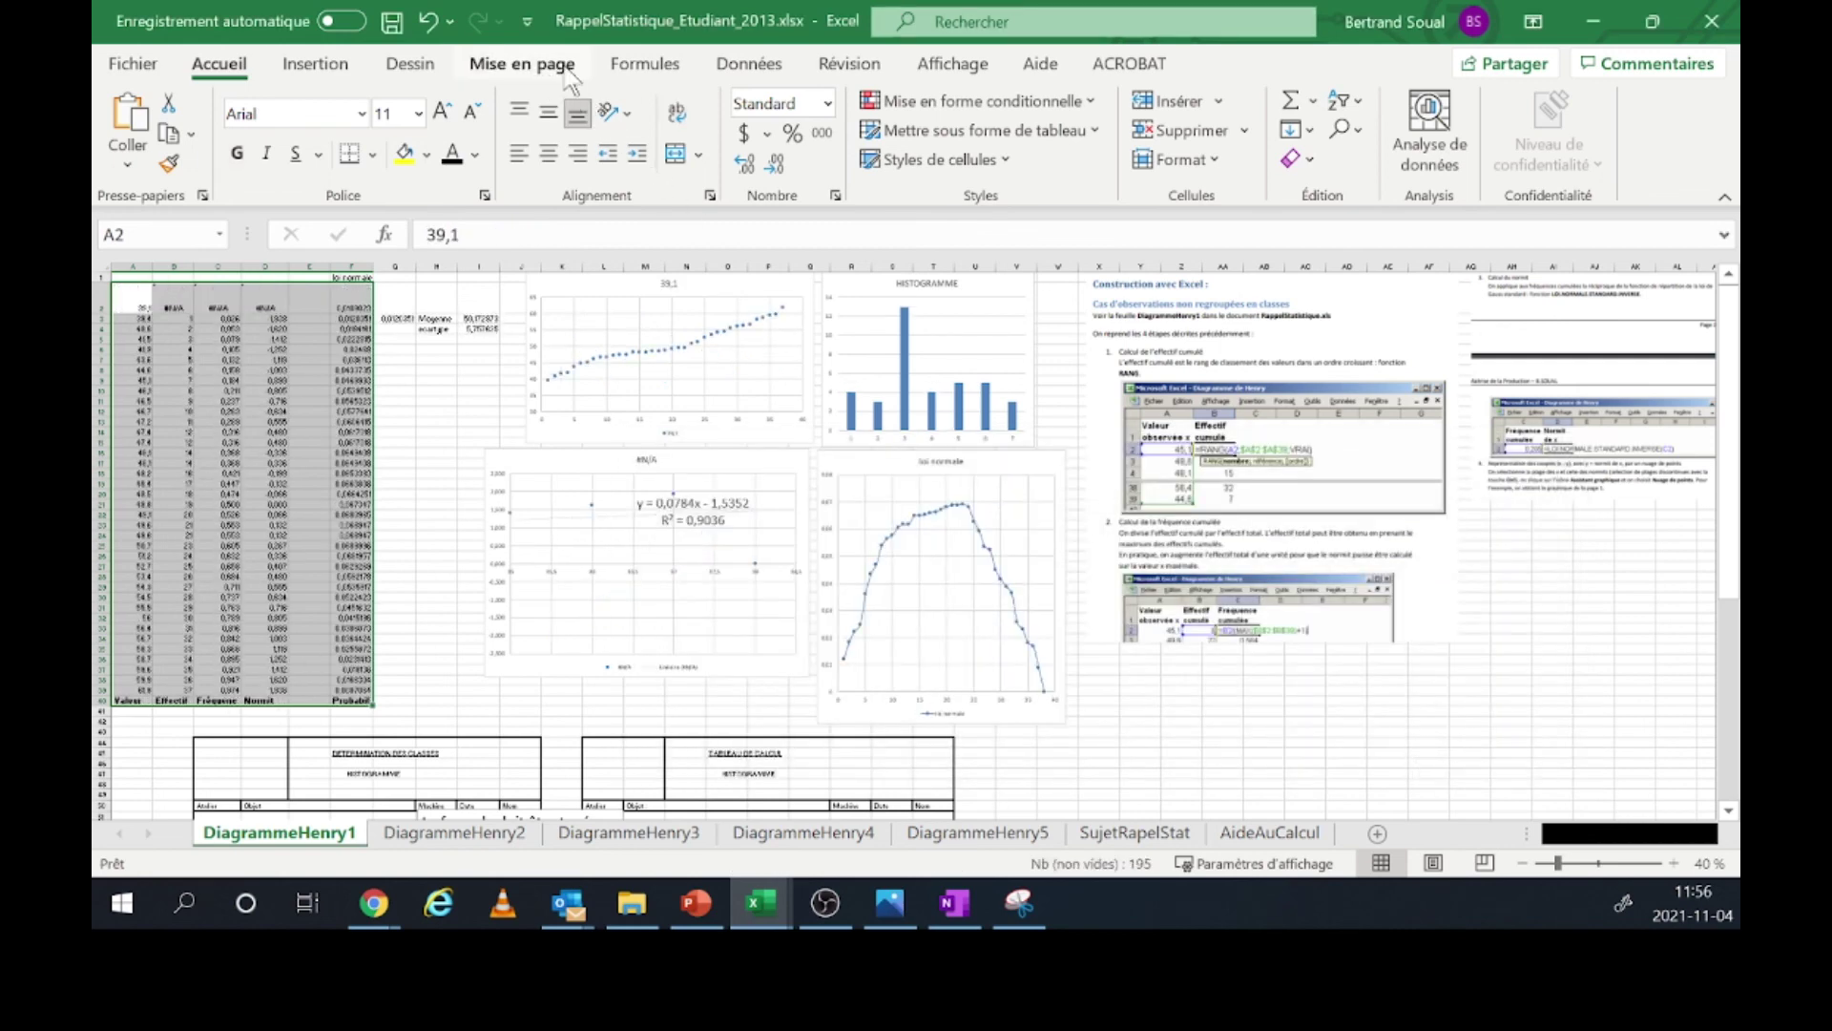
left_click(436, 27)
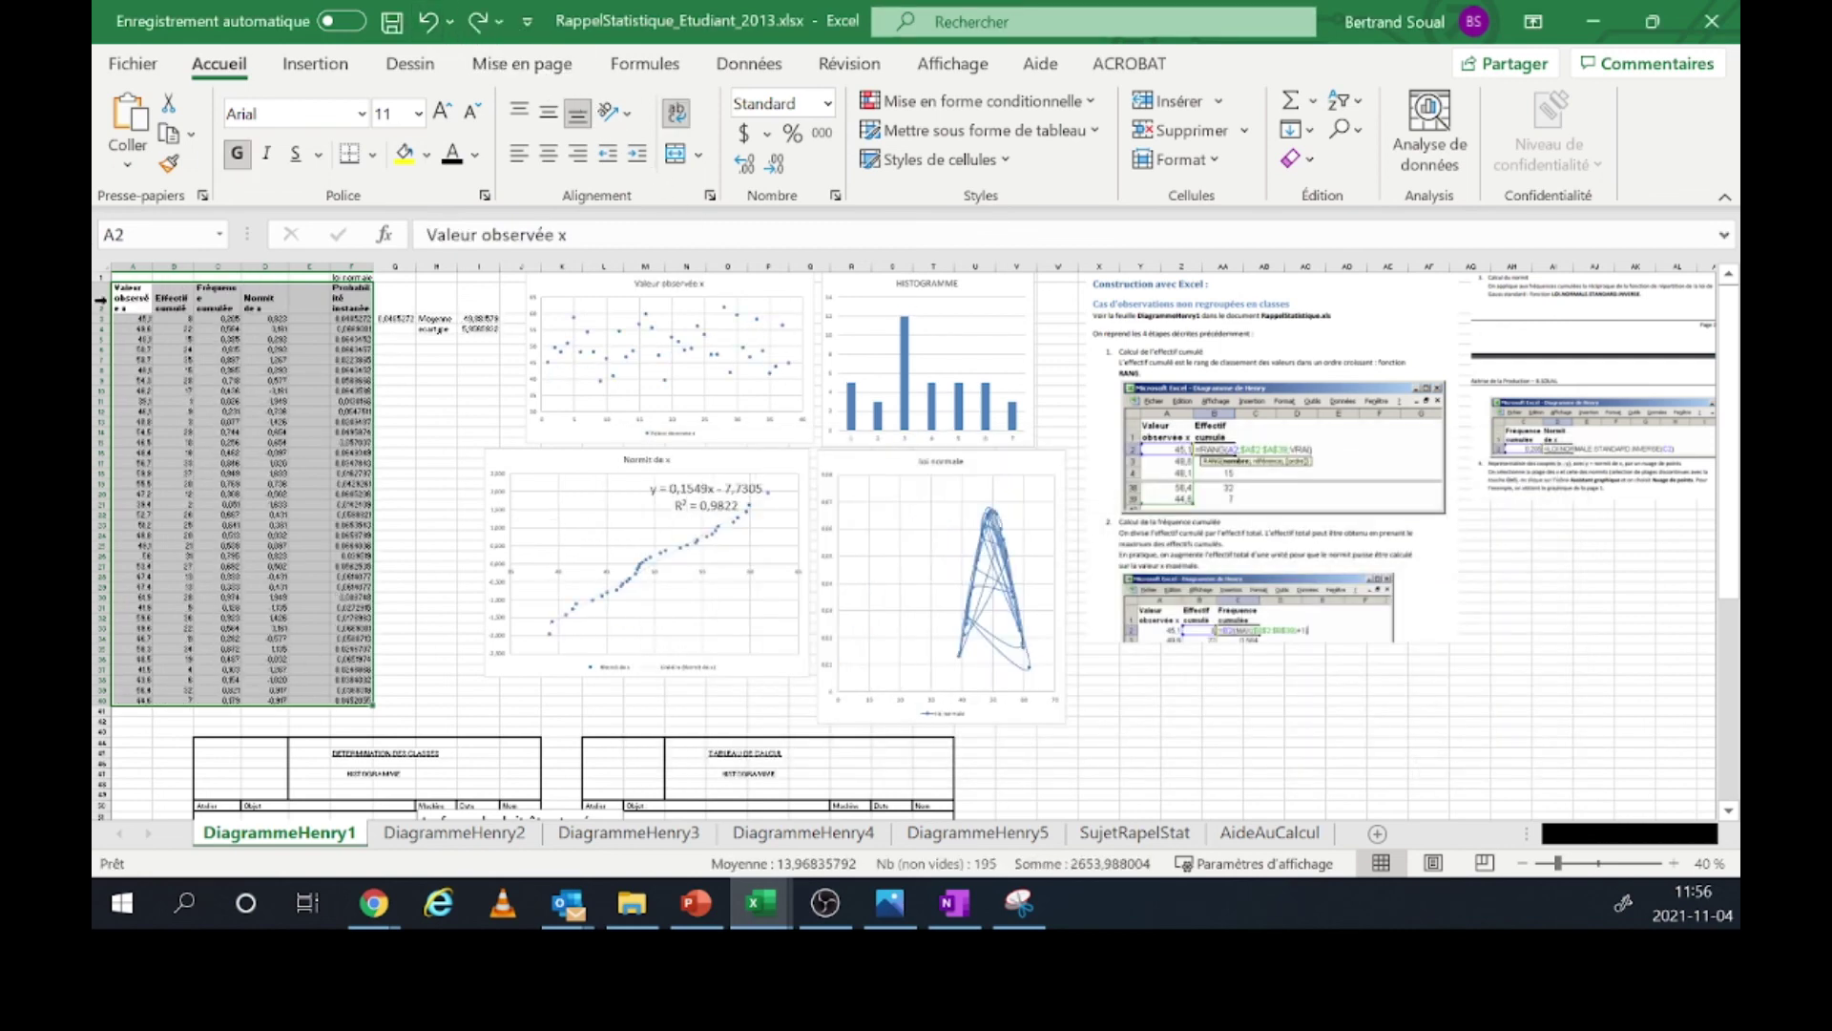
- Sort only the data rows A3:F40 by Colonne A on cell values, from smallest to largest
left_click_drag(131, 320, 341, 699)
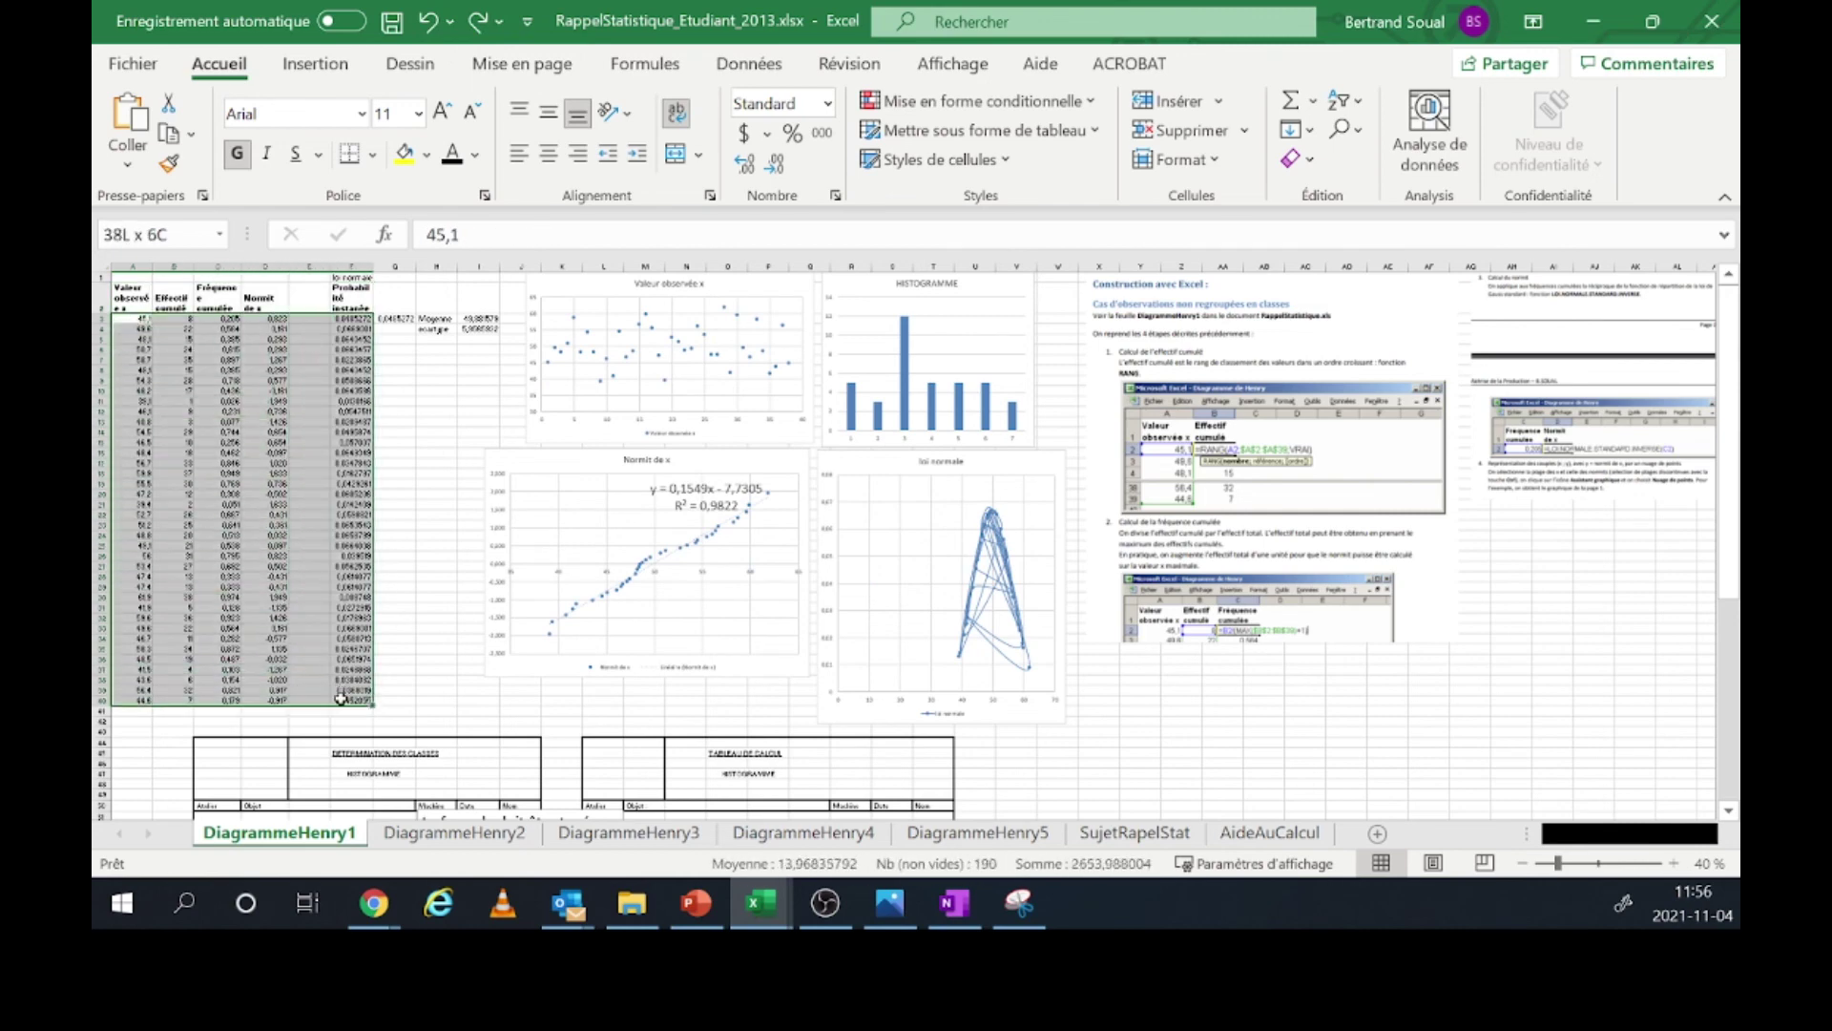
left_click(1357, 100)
left_click(1412, 212)
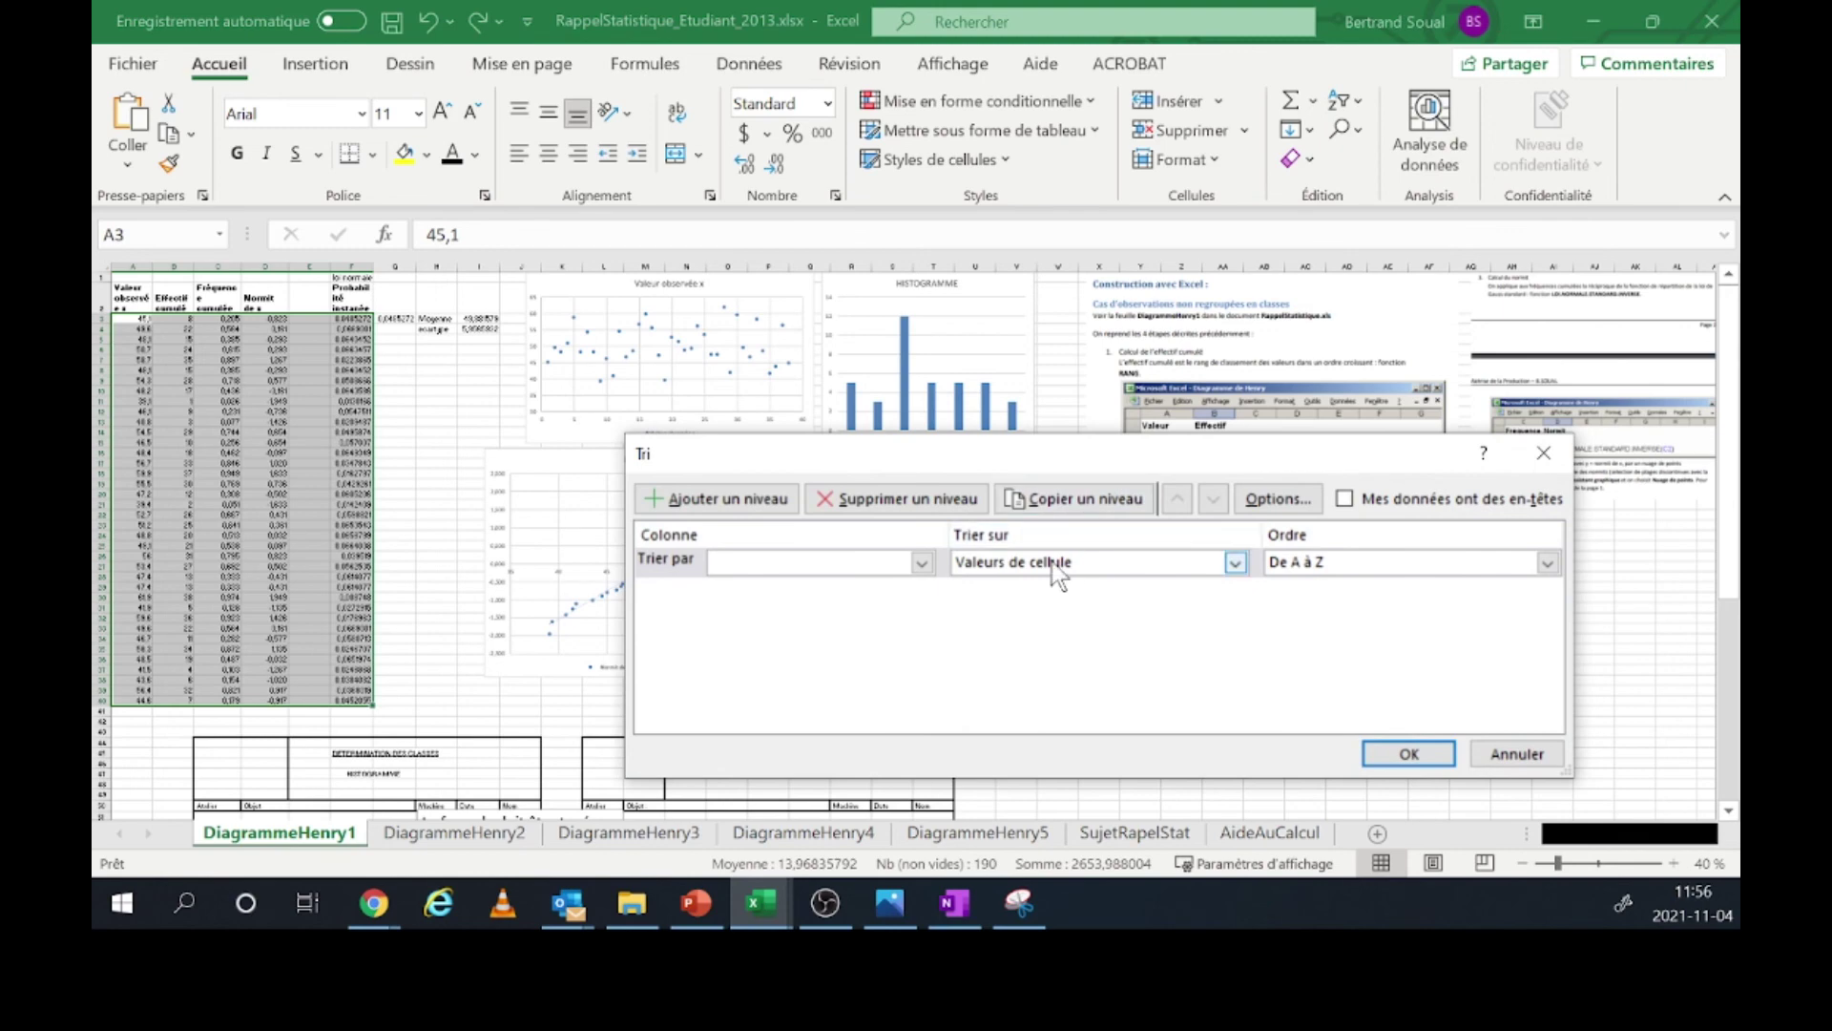
left_click(871, 563)
left_click(868, 584)
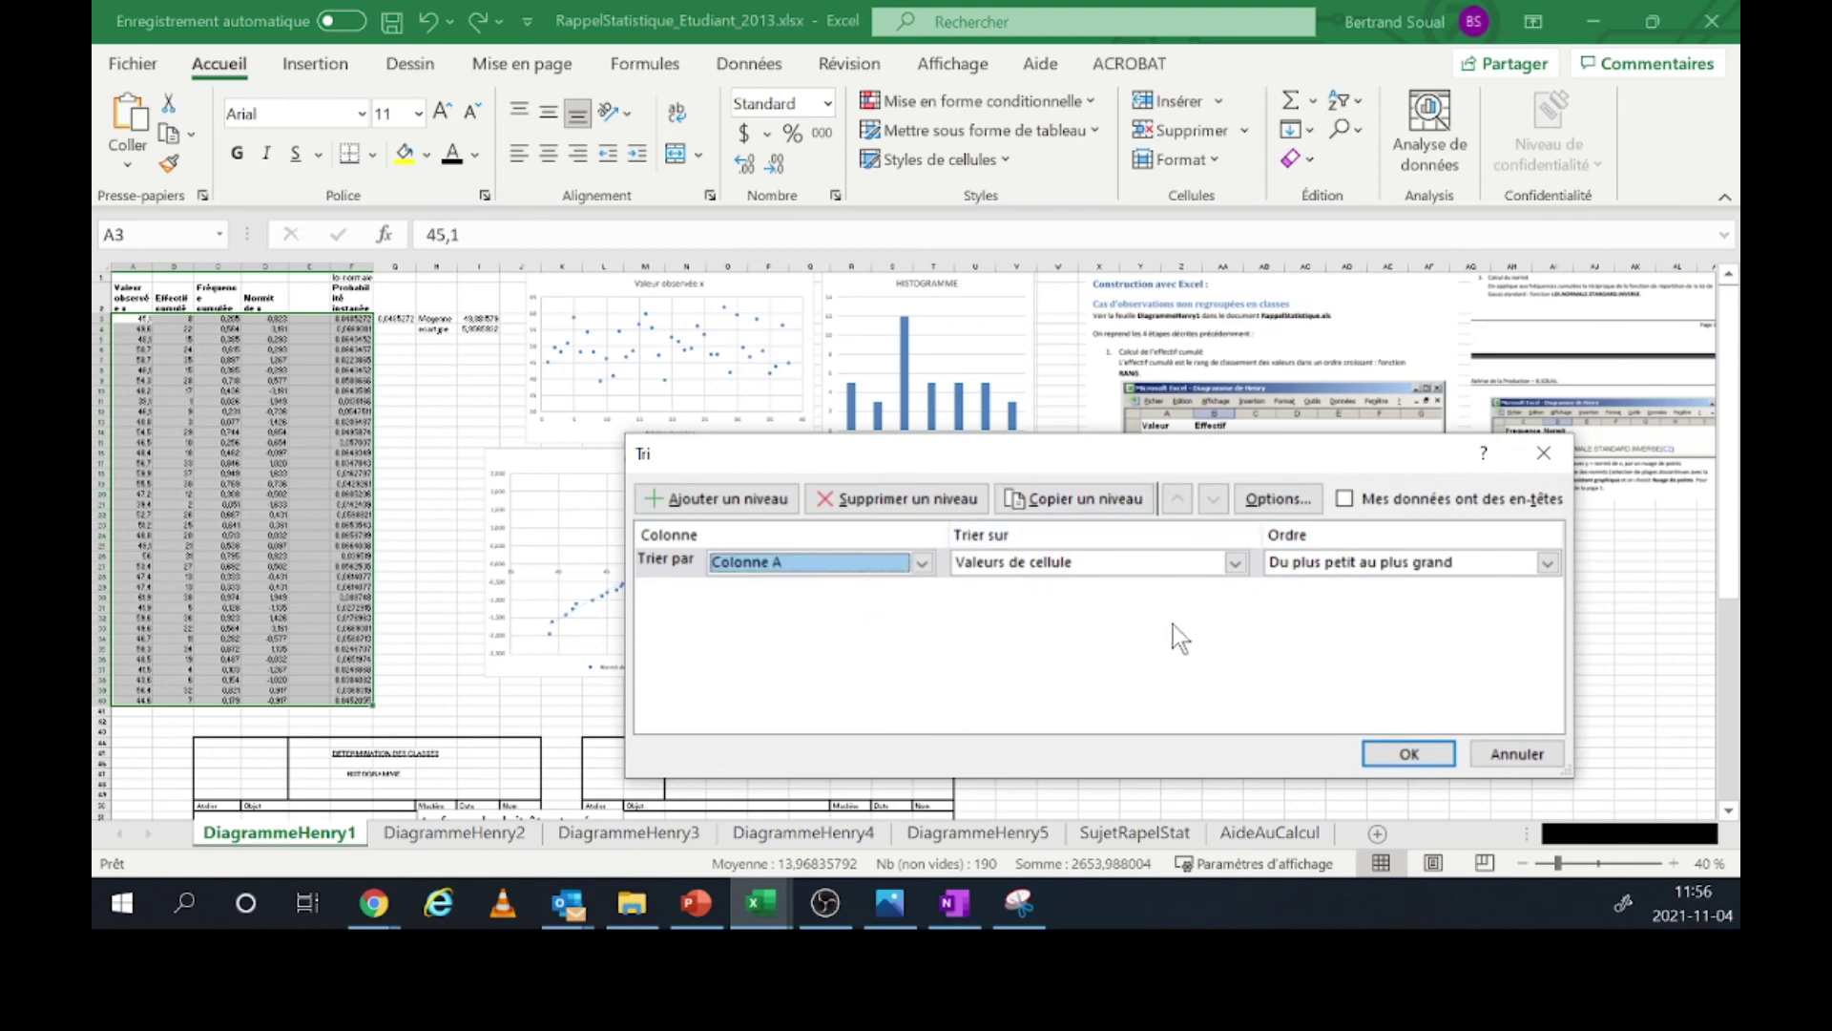
left_click(1409, 755)
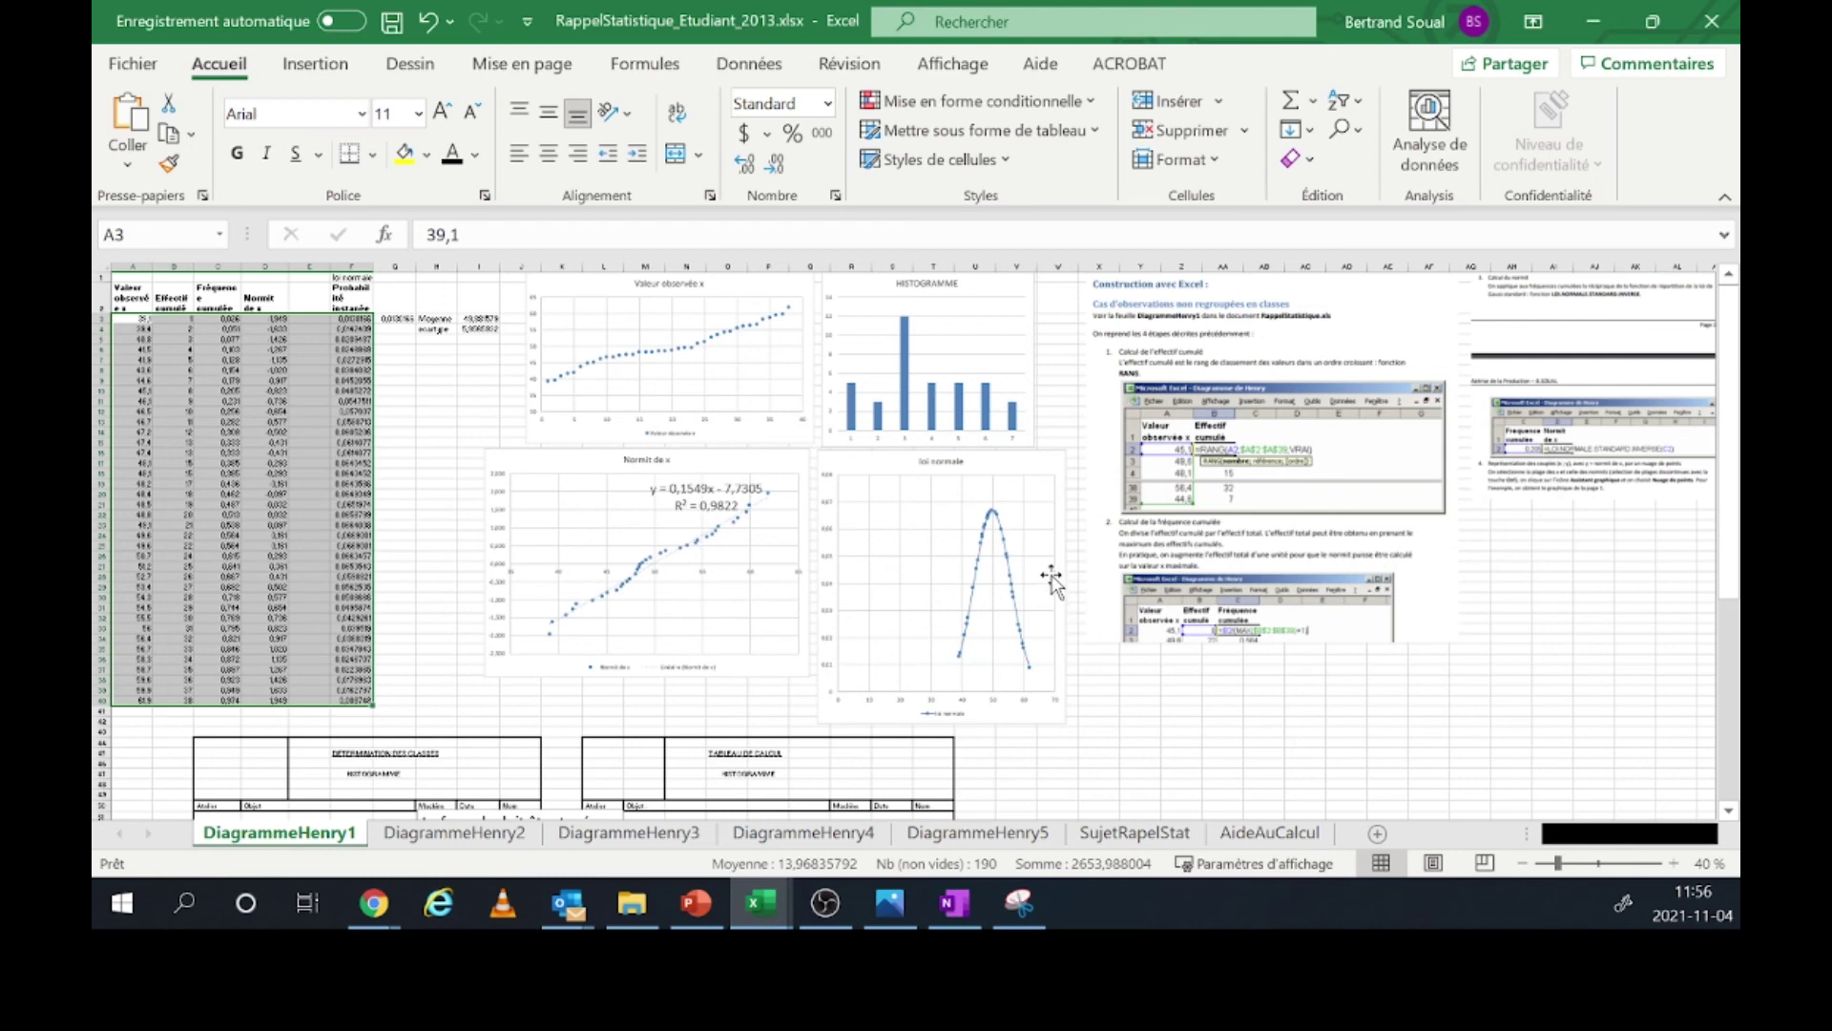